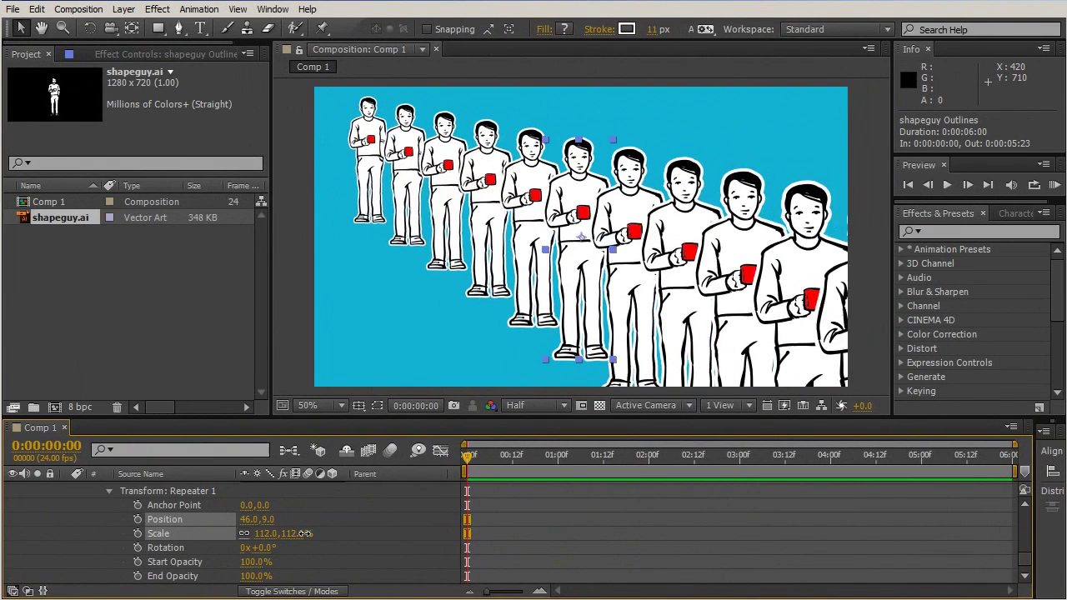
- Set the Repeater 1 transform scale to 114% and adjust the repeater's position offset
drag(310, 533, 346, 487)
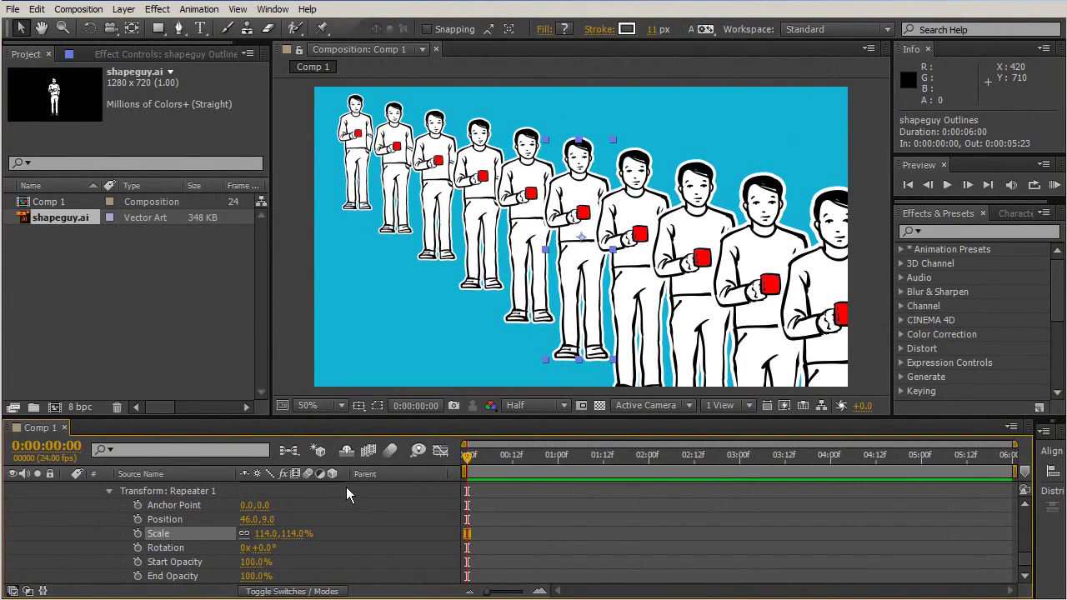
drag(246, 521, 261, 518)
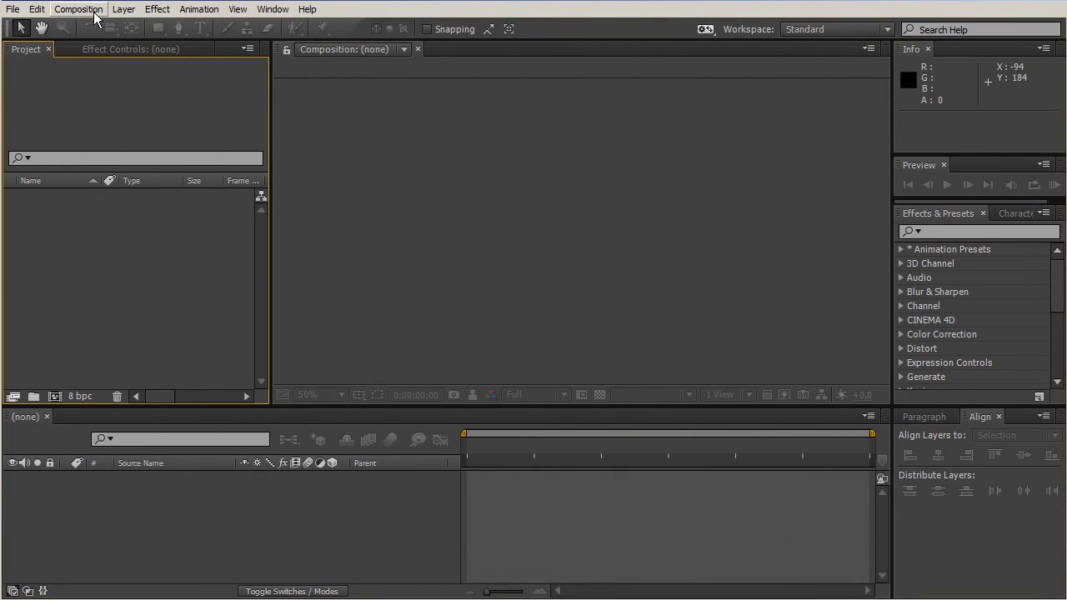
- Create a 1280 x 720 composition at 24 fps, 10 seconds long, with royal blue background 2D7ADA
click(95, 12)
click(66, 23)
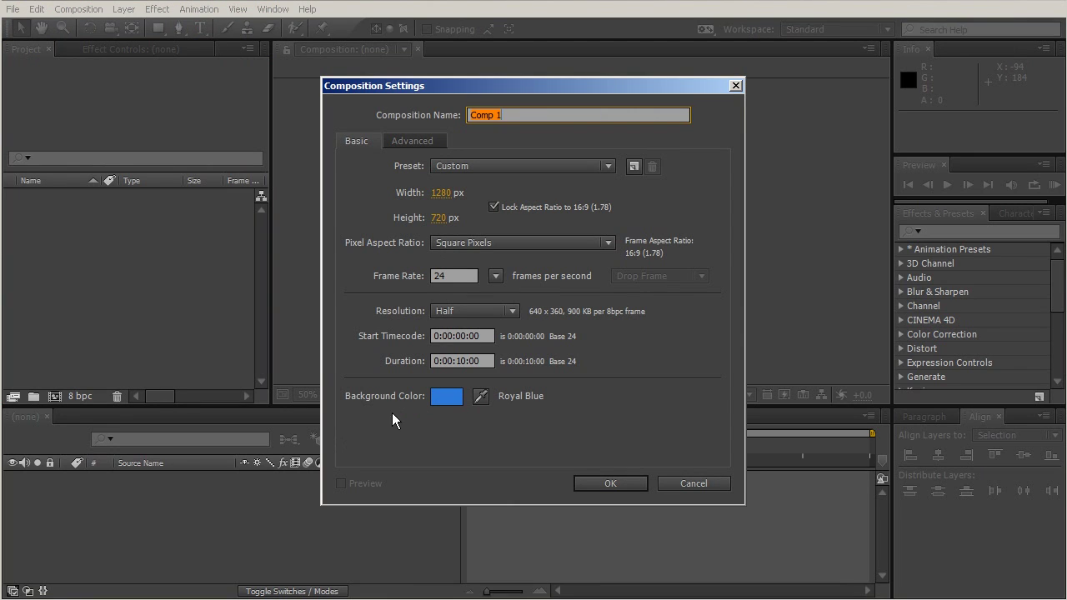
click(447, 397)
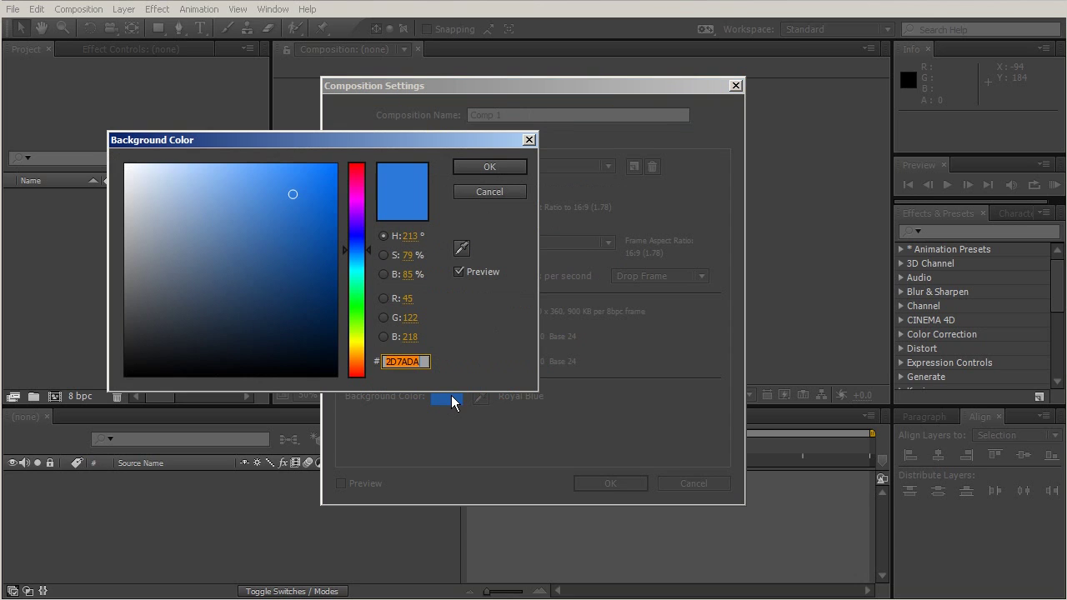
click(488, 167)
click(611, 483)
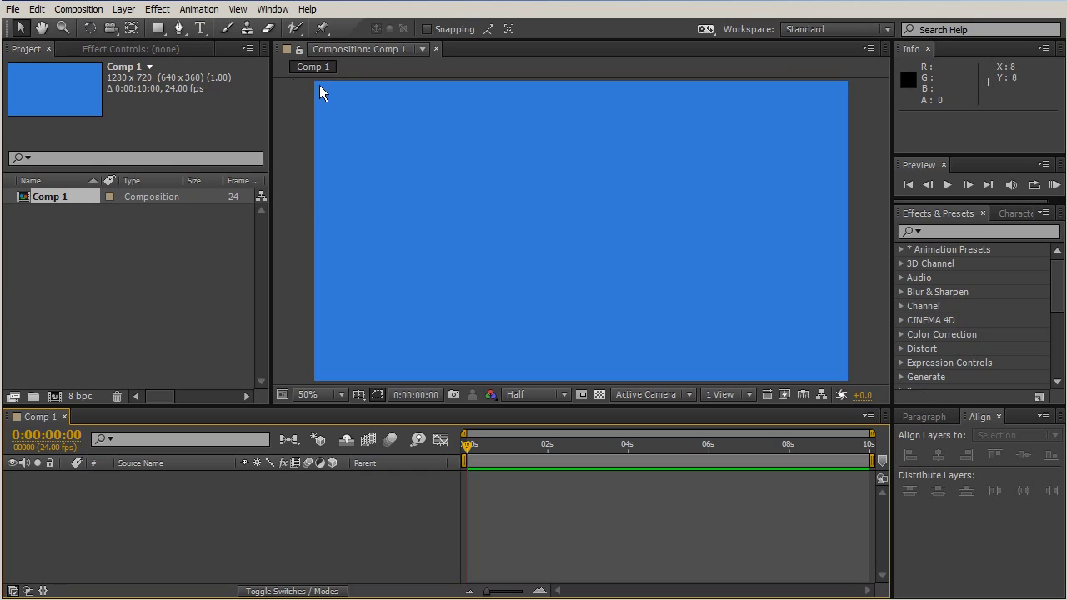
- Choose the Rectangle Tool and set the shape fill colour to yellow-green AED16B
click(159, 27)
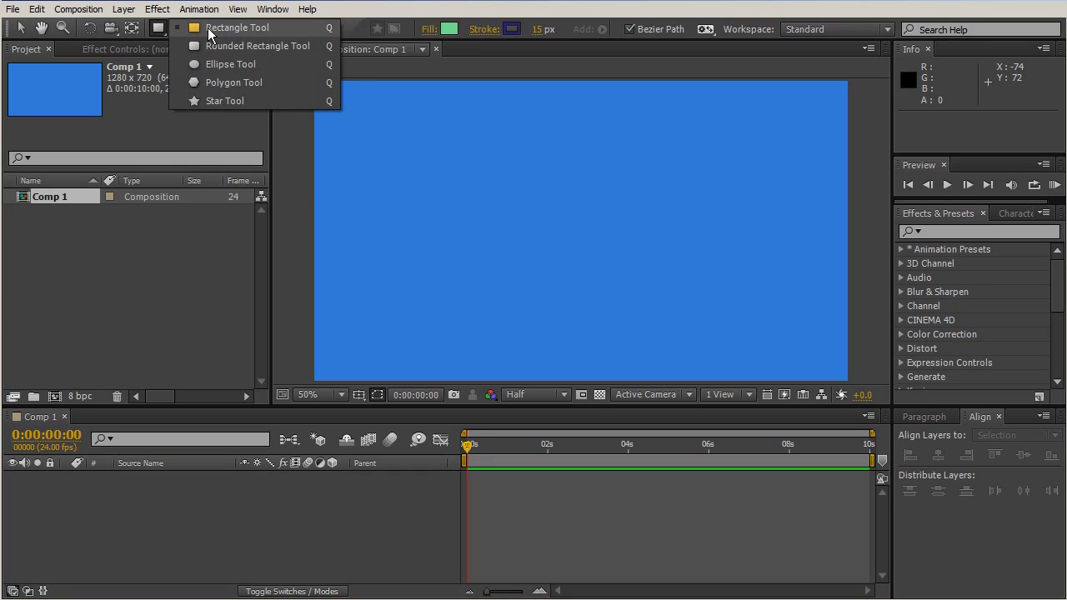
click(246, 31)
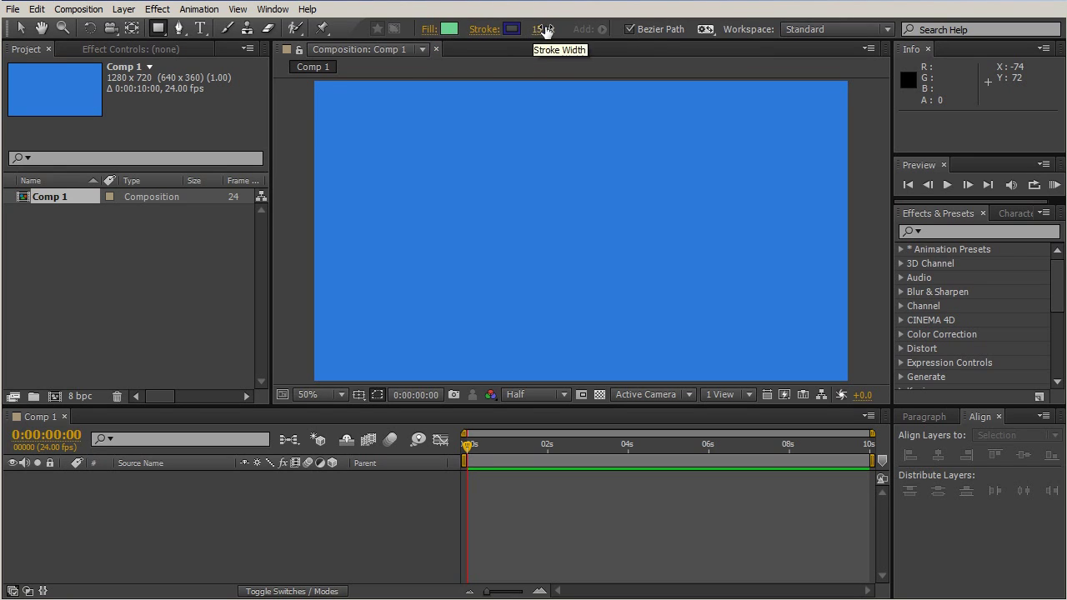
click(443, 31)
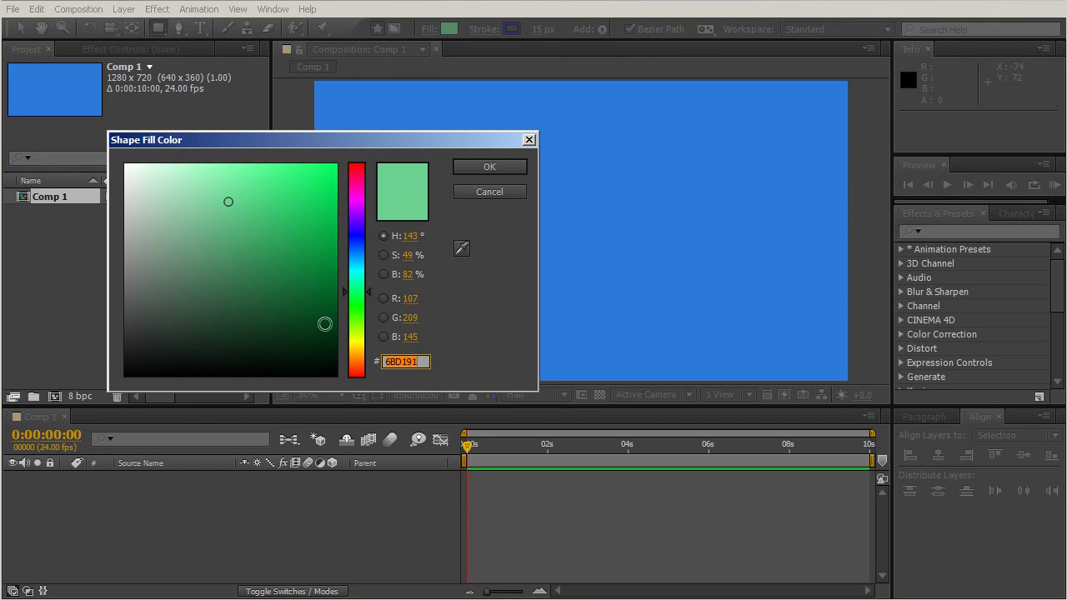
drag(349, 320, 358, 329)
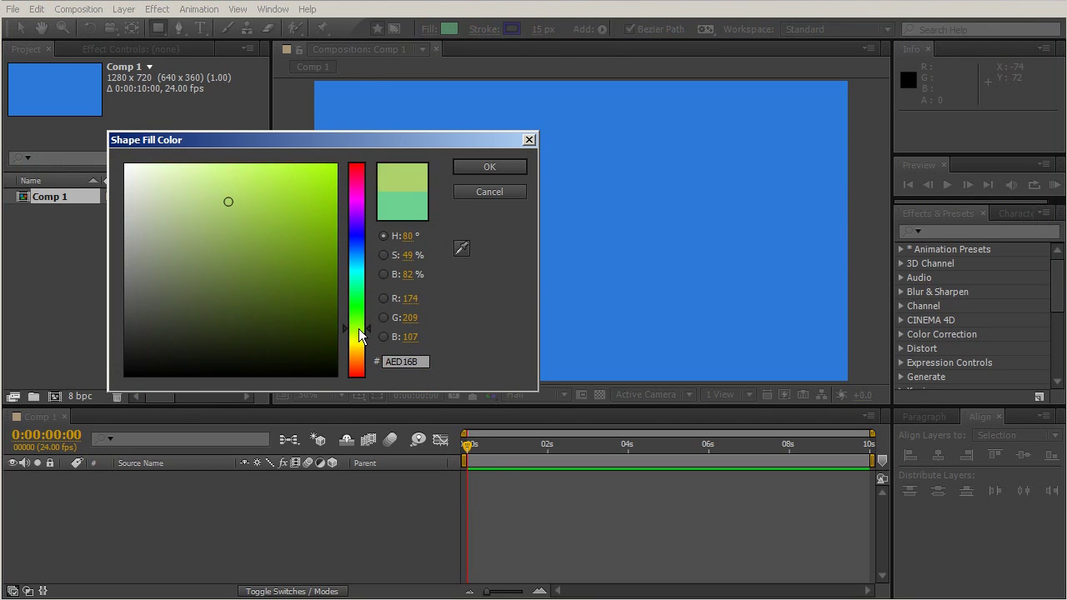
click(472, 165)
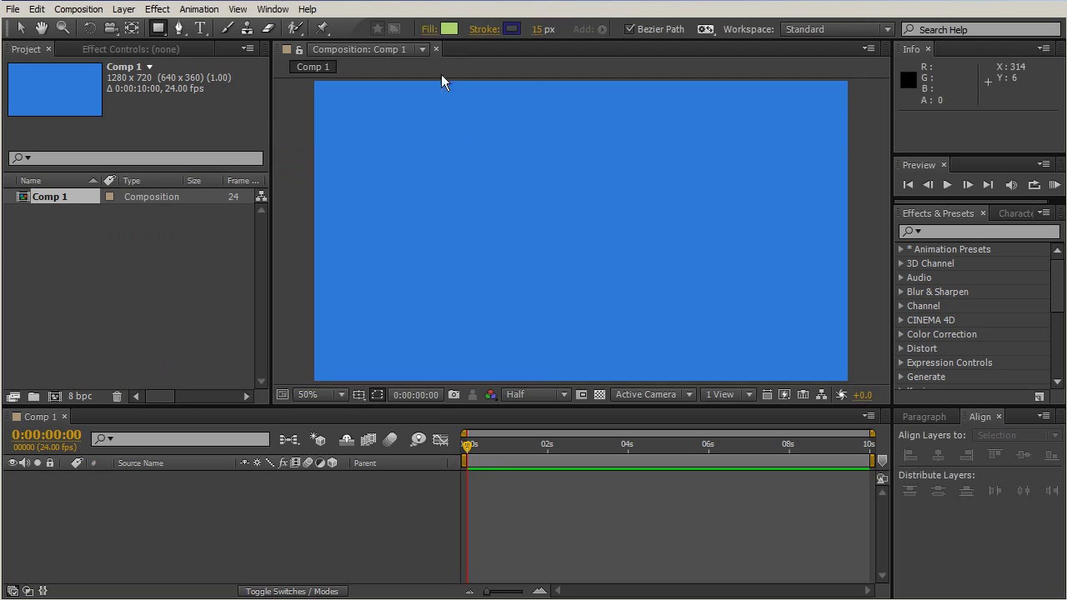
- Examine the fill types, blend modes and opacity in the fill options, and the matching stroke options
click(426, 29)
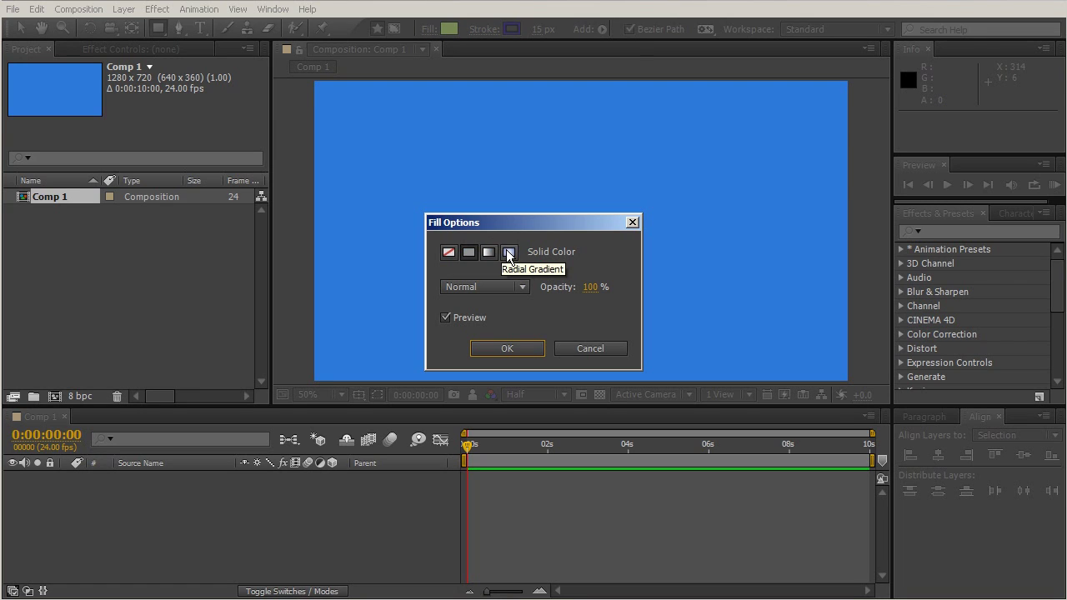
click(503, 286)
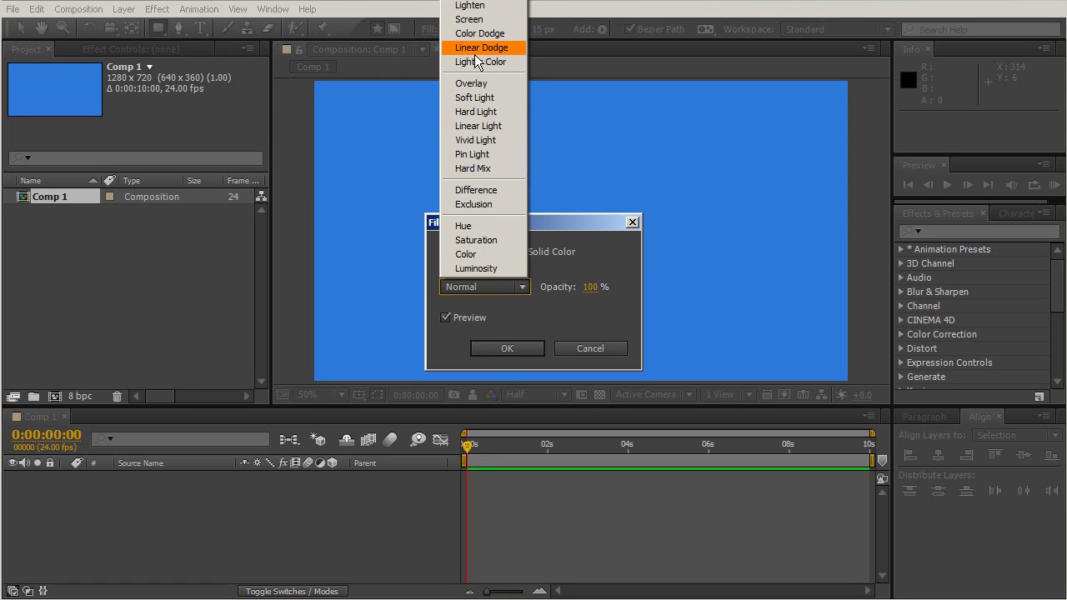
click(504, 297)
drag(590, 287, 786, 306)
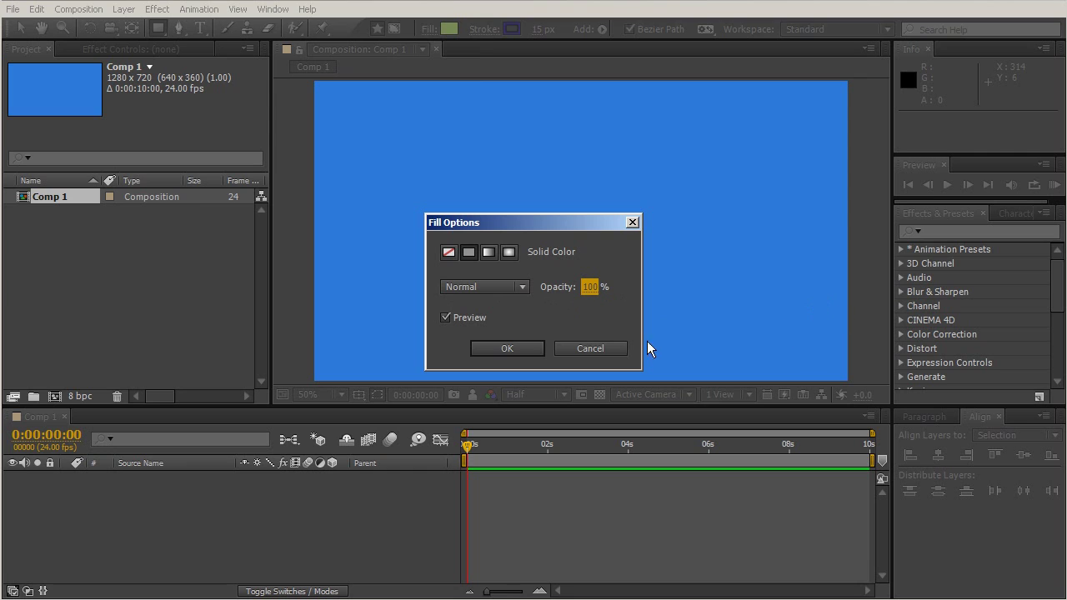
click(509, 349)
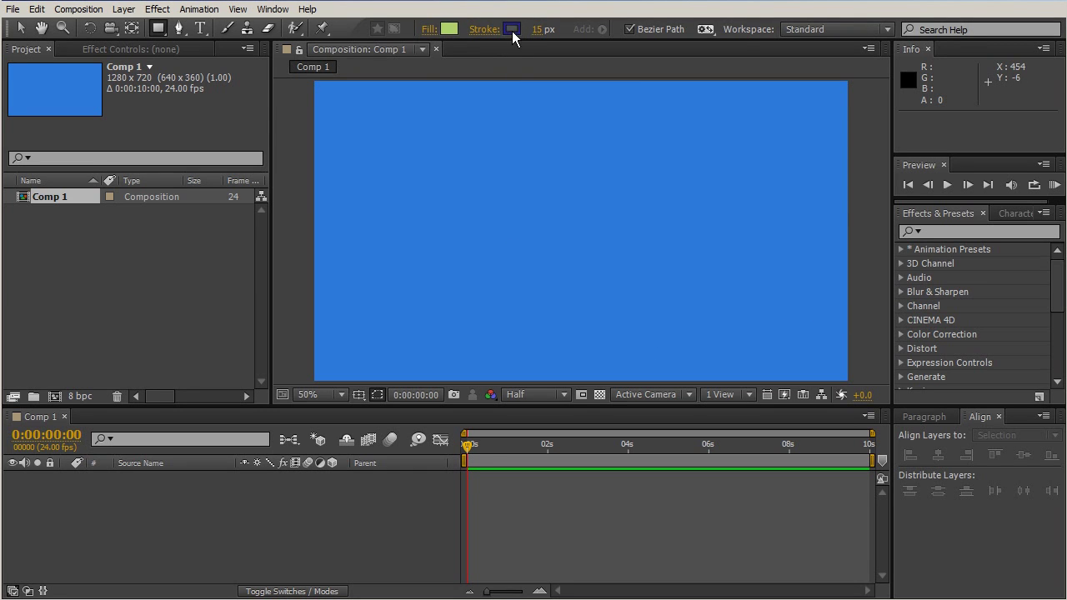
click(485, 30)
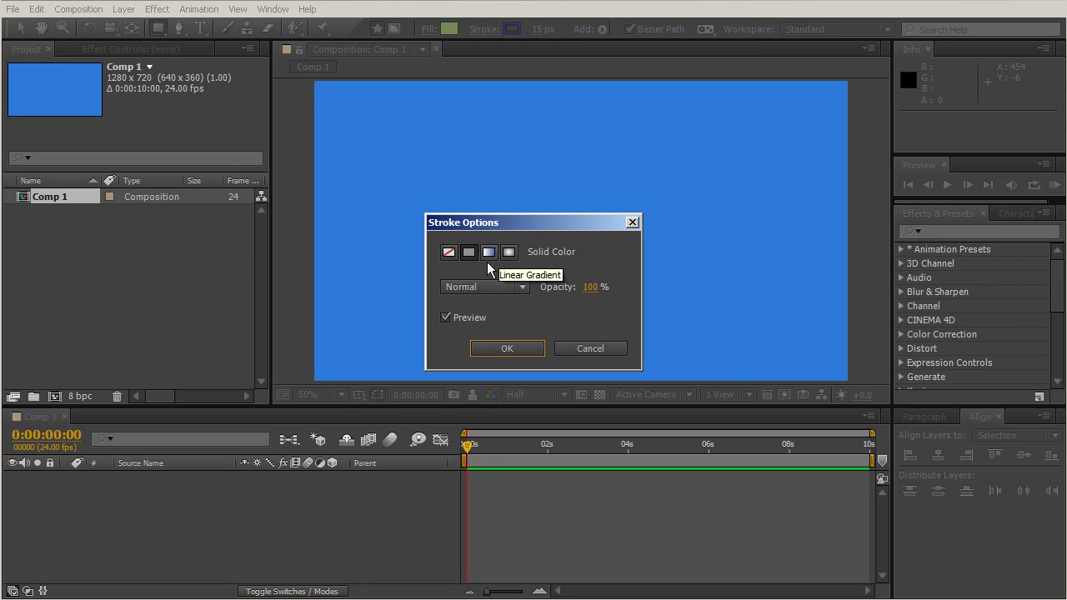
click(528, 351)
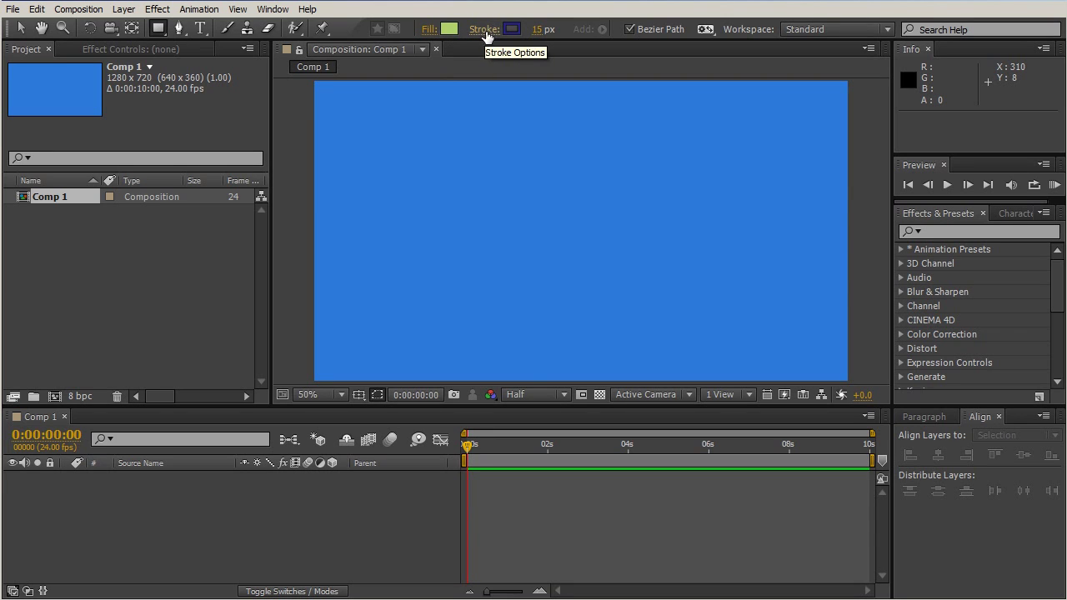
- Set the shape stroke colour to white, with a stroke width of 15 px
click(515, 30)
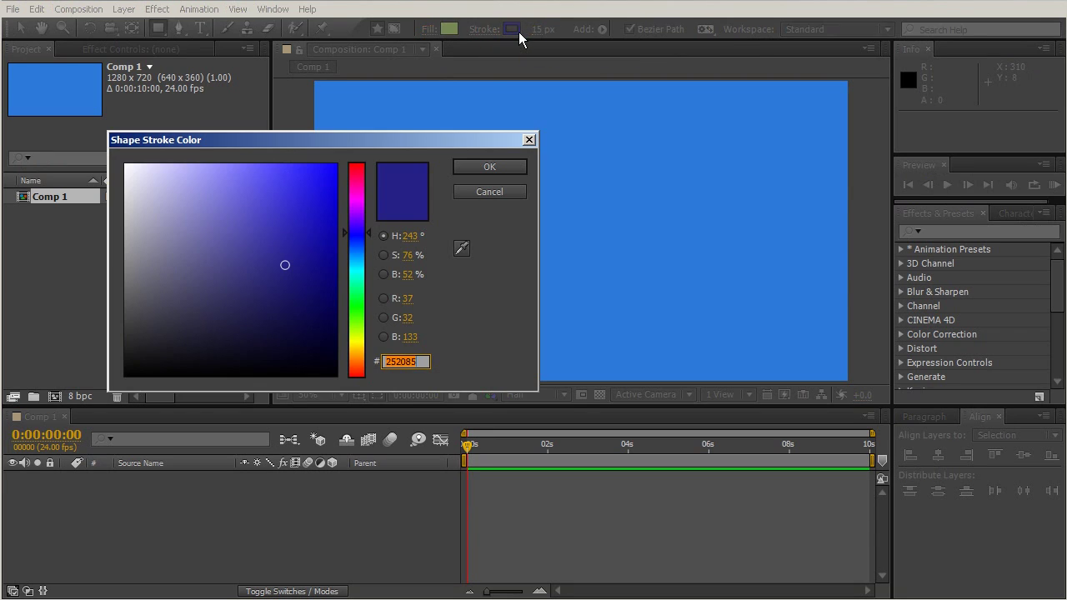
click(291, 290)
mouse_move(356, 294)
mouse_down()
mouse_move(358, 242)
mouse_move(346, 360)
mouse_move(343, 302)
mouse_up()
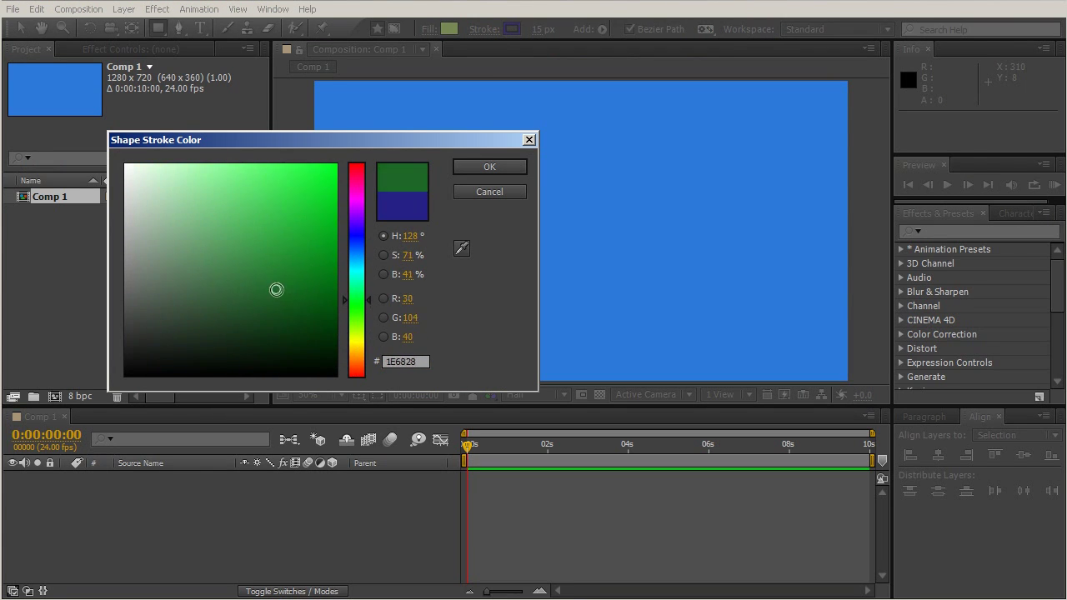
drag(276, 288, 47, 129)
click(489, 167)
mouse_move(540, 30)
mouse_down()
mouse_move(510, 33)
mouse_move(530, 37)
mouse_up()
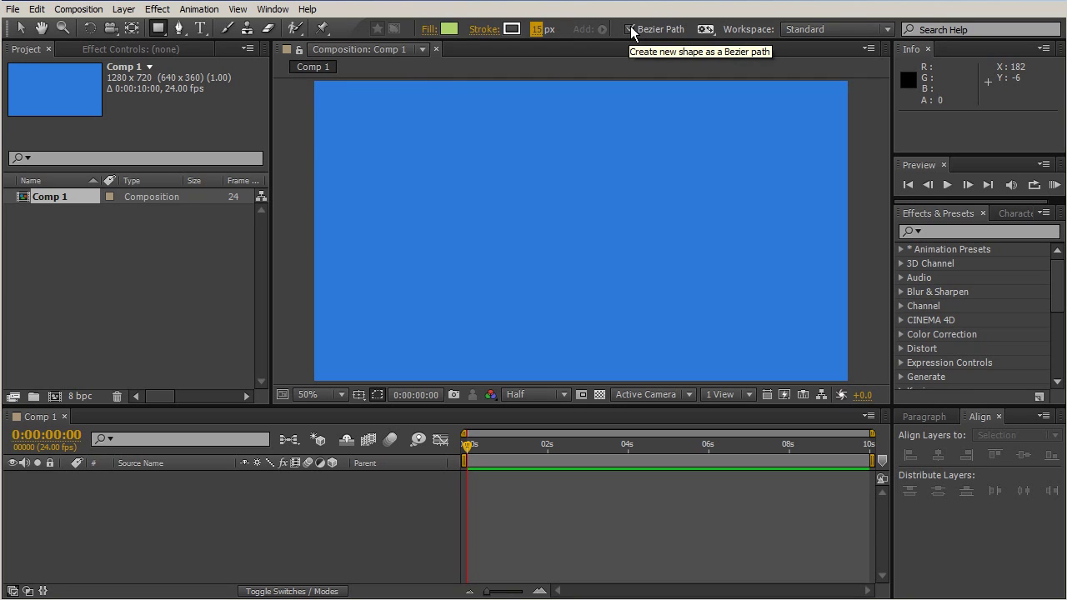
- Draw a tall Bezier-path rectangle about 142 x 644 px near the frame's left edge, and a second about 120 x 638 px beside it with Bezier Path off
drag(325, 88, 388, 362)
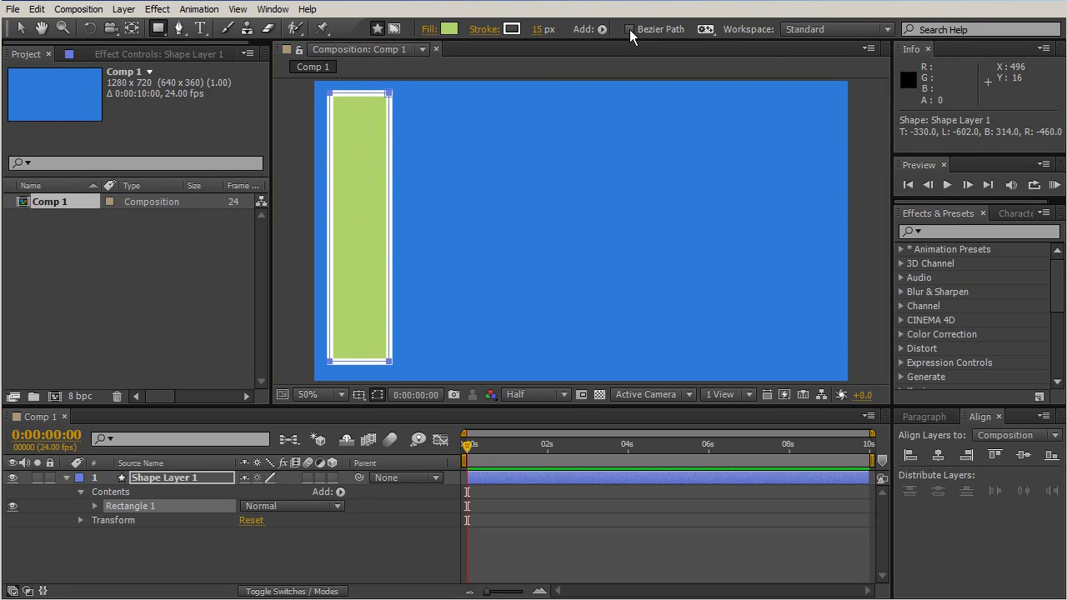
drag(396, 94, 449, 361)
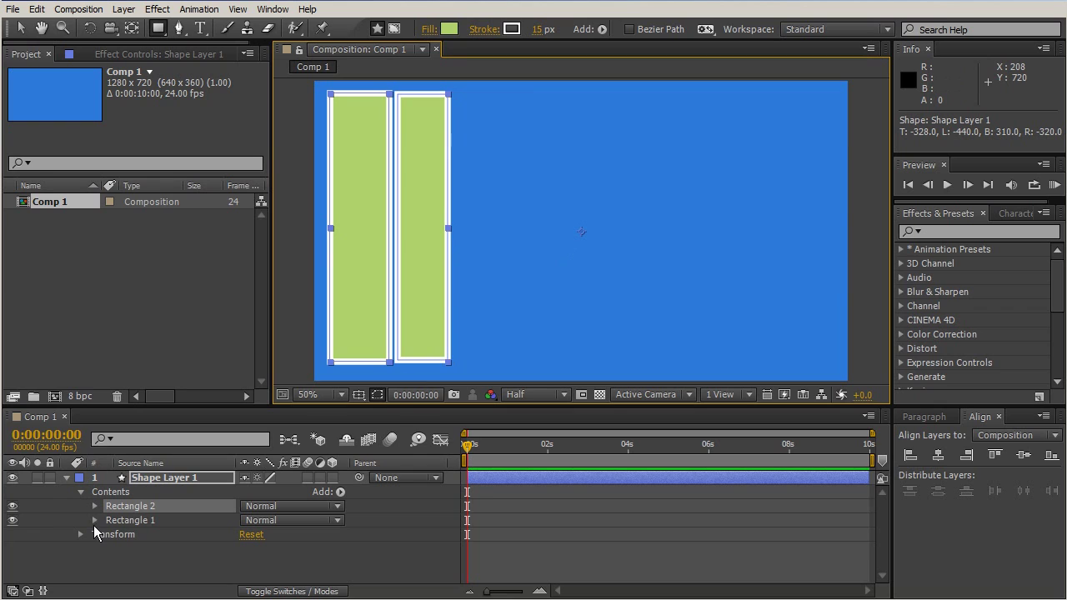
- Set the roundness of Rectangle 2's path to 158
click(495, 468)
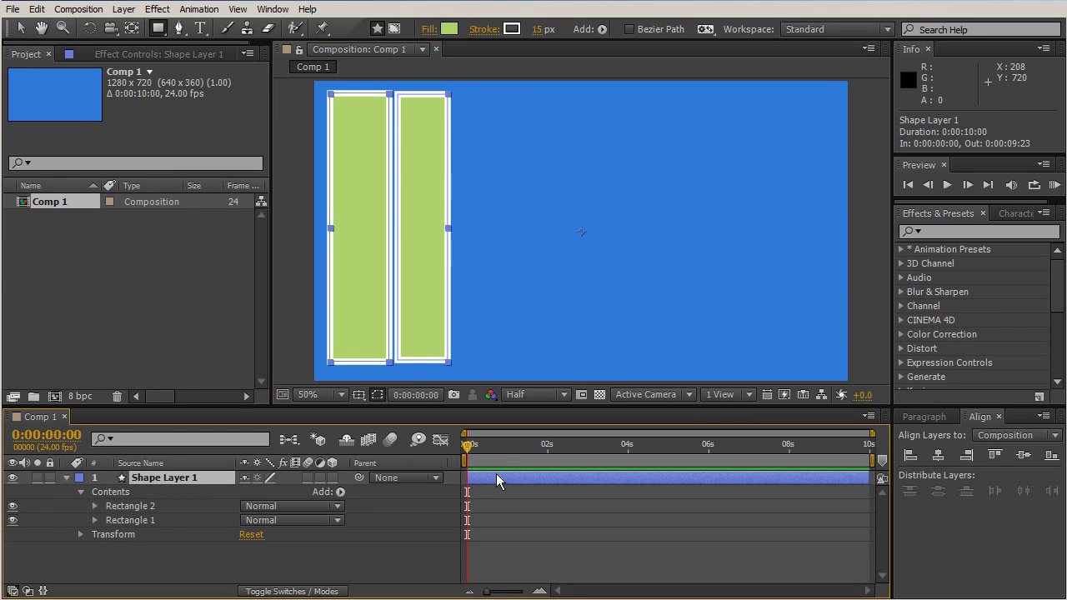
click(93, 505)
click(149, 504)
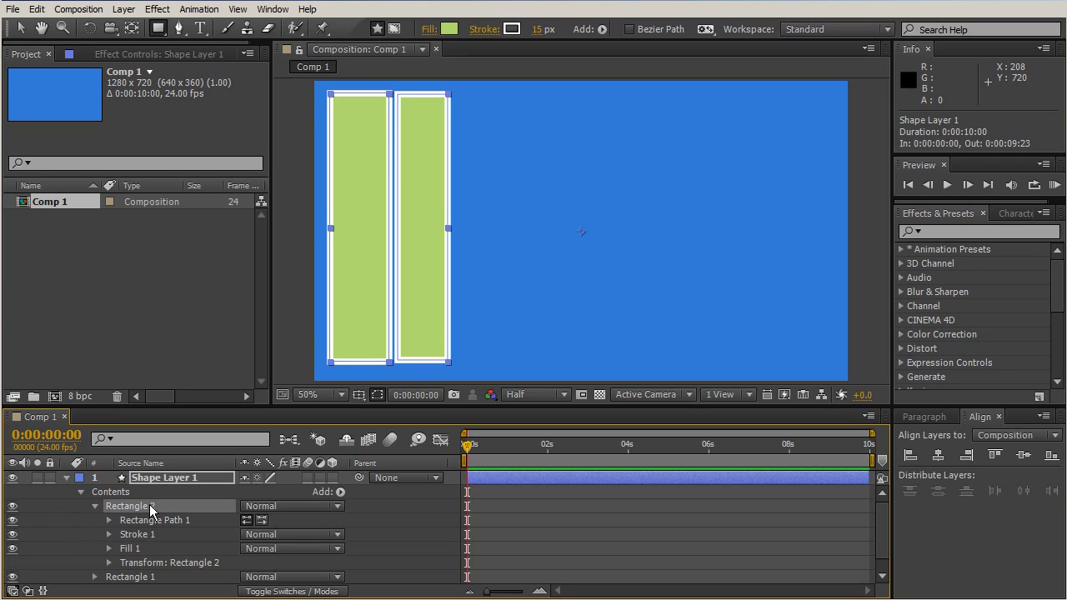
scroll(151, 504, down, 1)
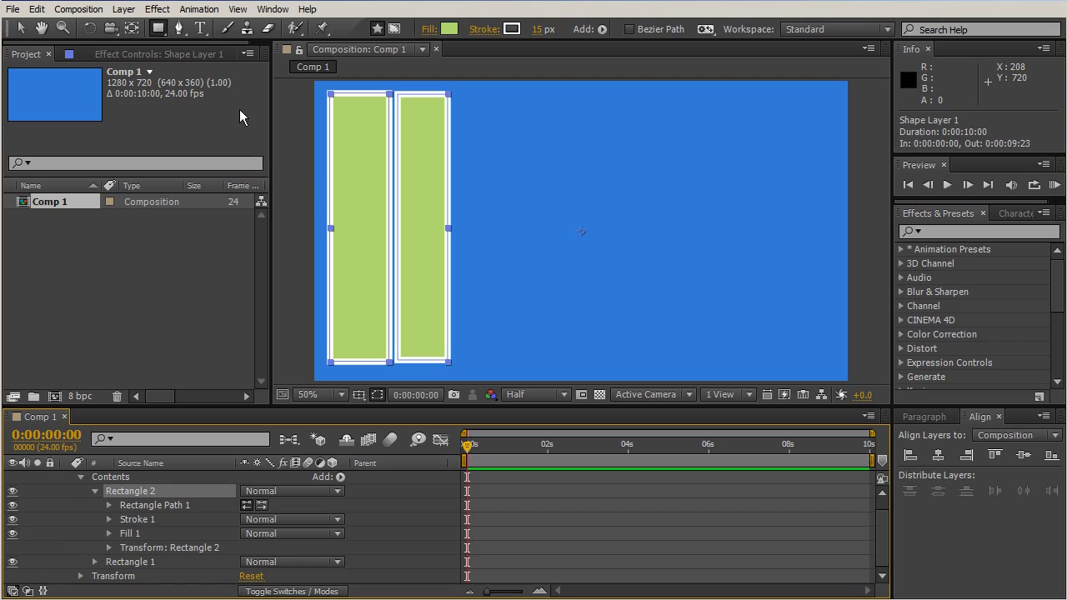
click(178, 28)
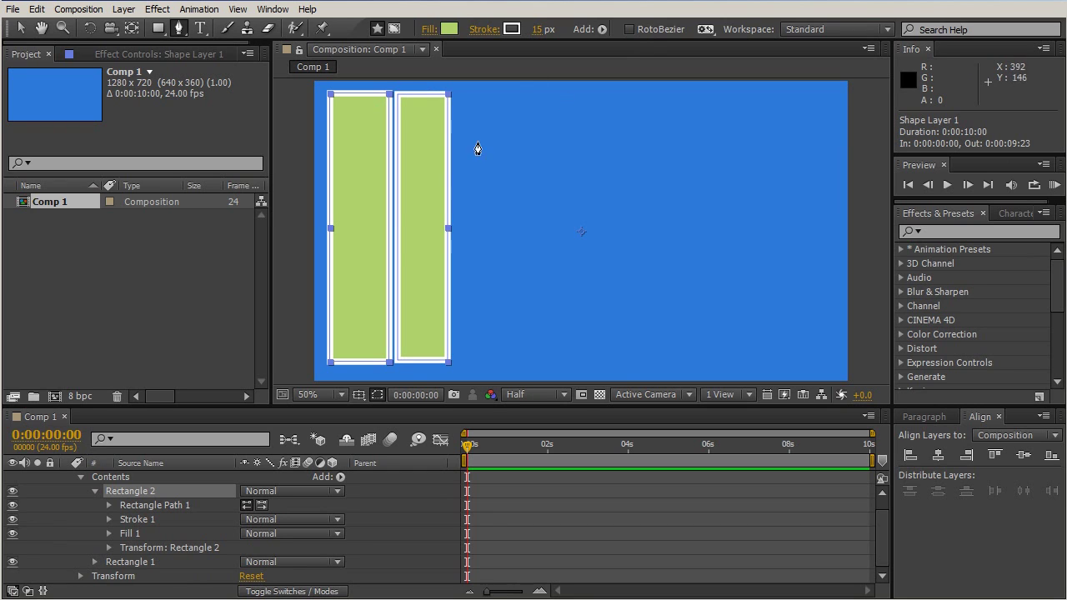
click(194, 505)
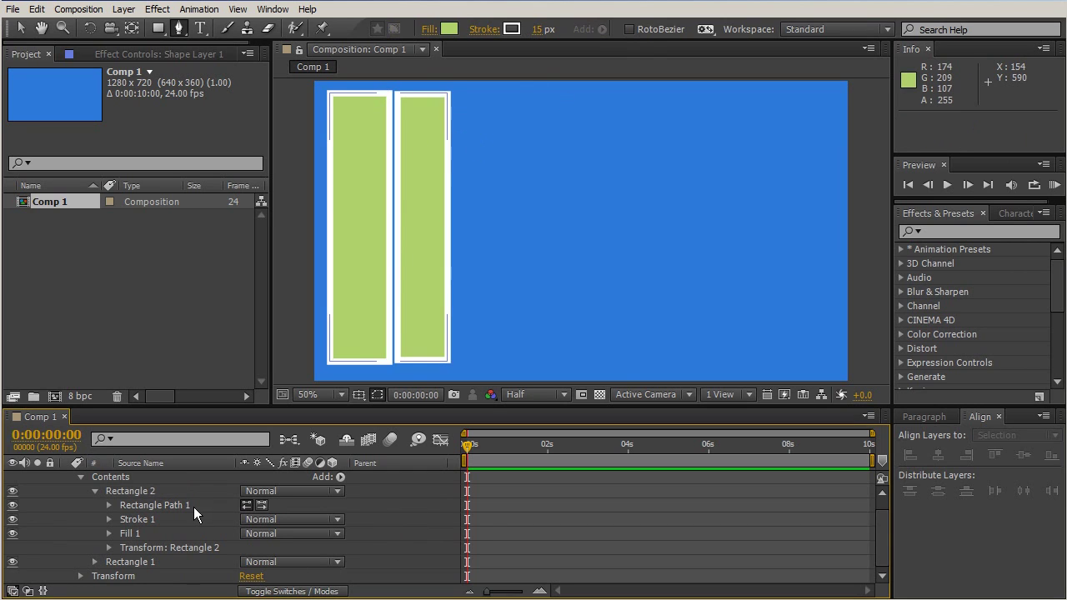
click(109, 505)
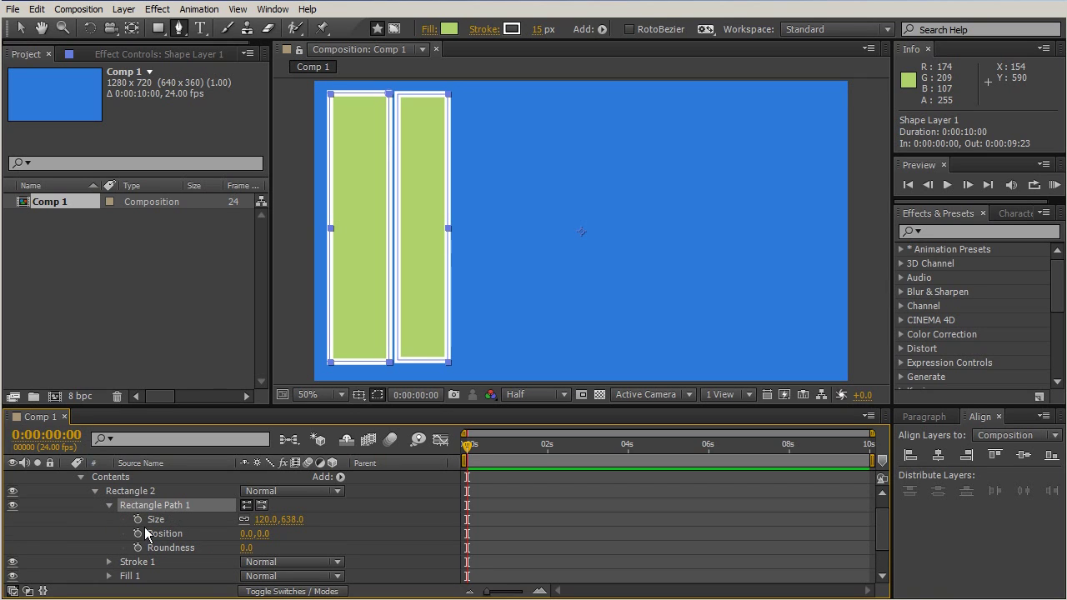
drag(247, 547, 377, 547)
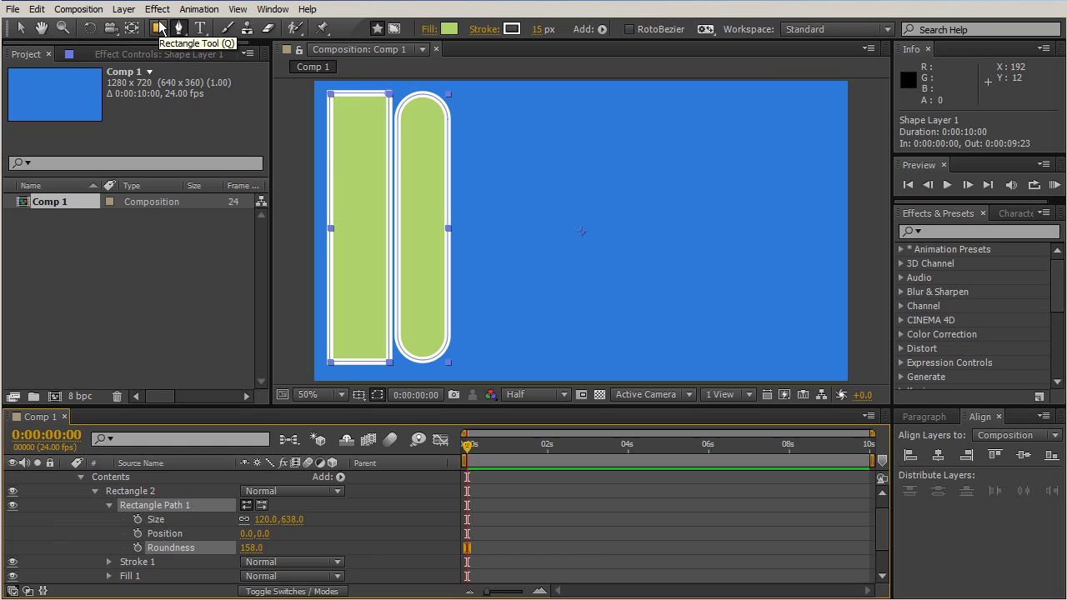
- Draw a rounded rectangle about 156 x 436 px just right of the pill-shaped one, using the Rounded Rectangle Tool
click(158, 27)
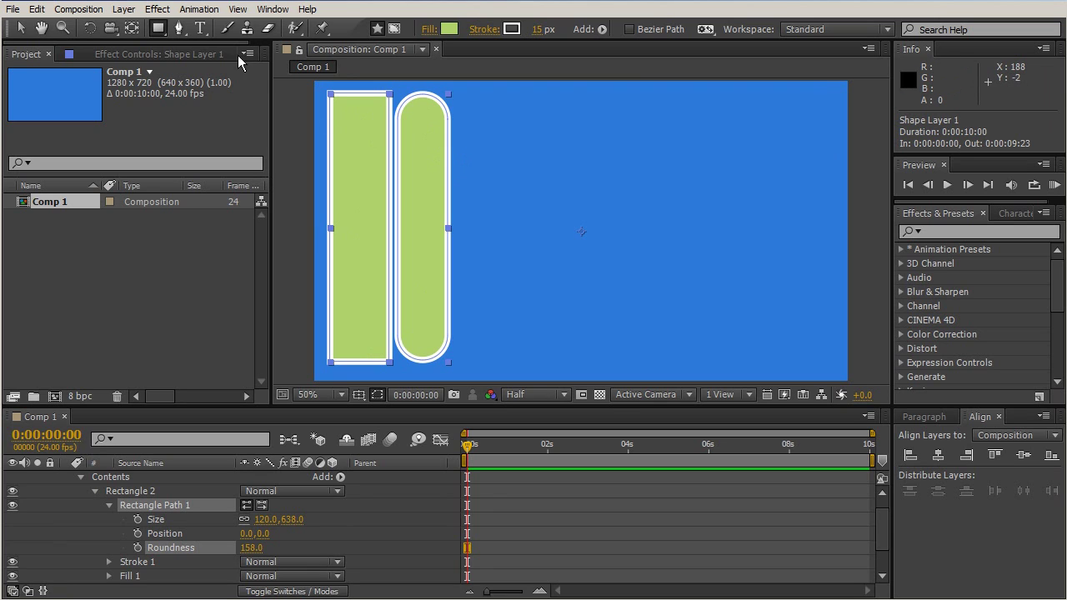
click(159, 29)
click(194, 45)
drag(455, 123, 520, 306)
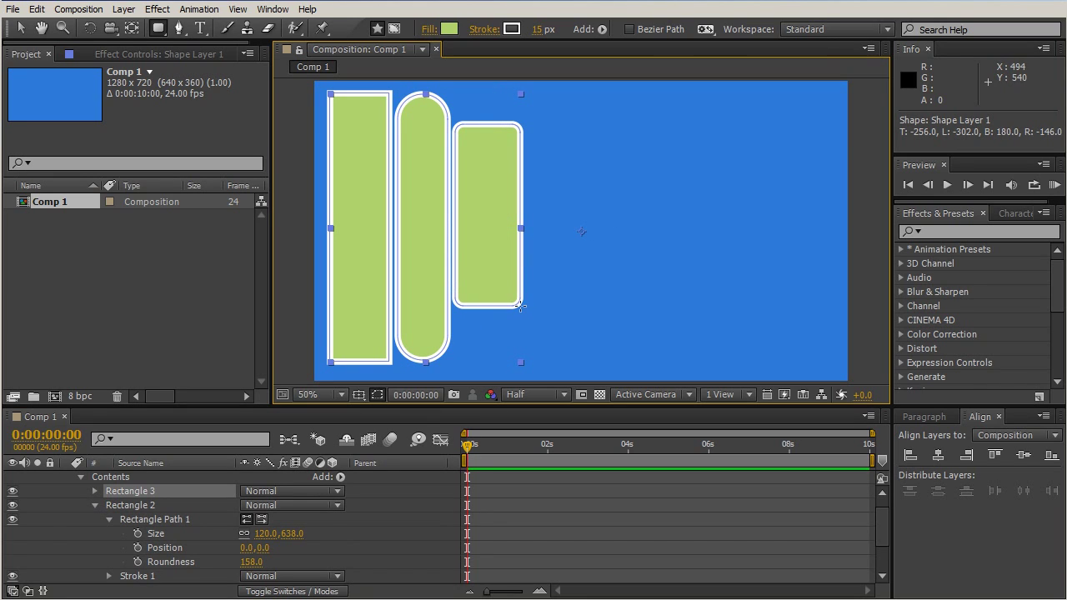
- Set the roundness of Rectangle 3's path to 2
click(94, 492)
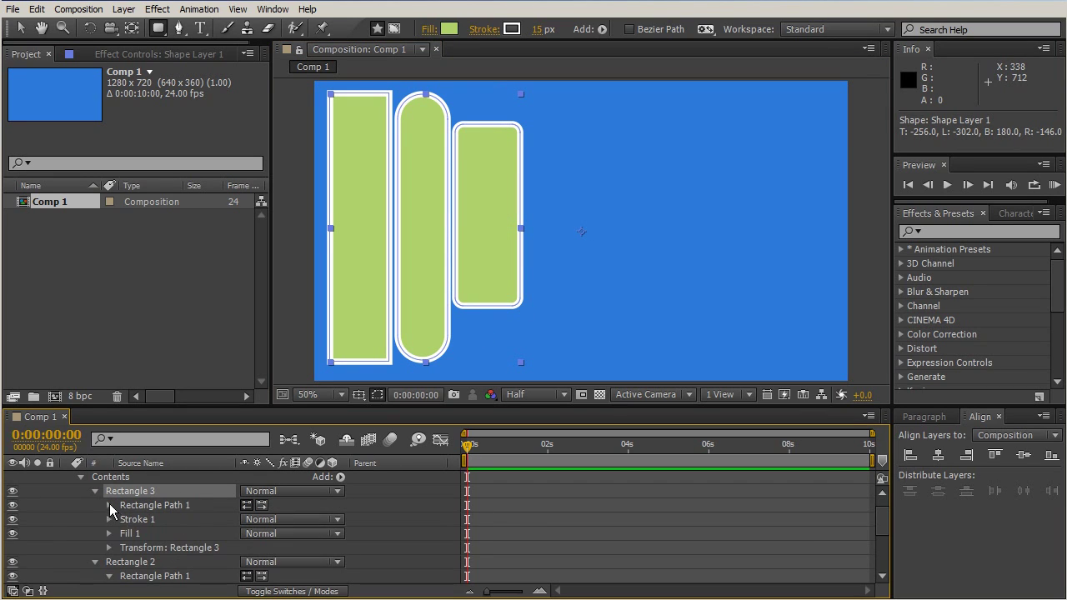
click(109, 505)
drag(253, 551, 397, 569)
drag(176, 502, 177, 497)
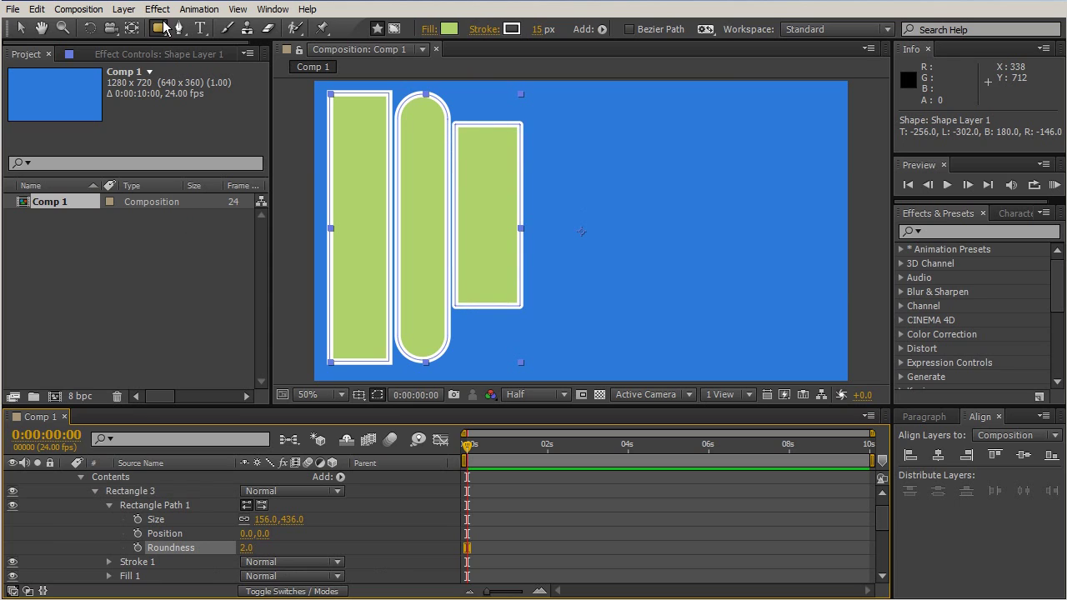
- Add a Pen tool vertex midway along the leftmost rectangle's top edge and pull it down to form a deep V notch
click(157, 29)
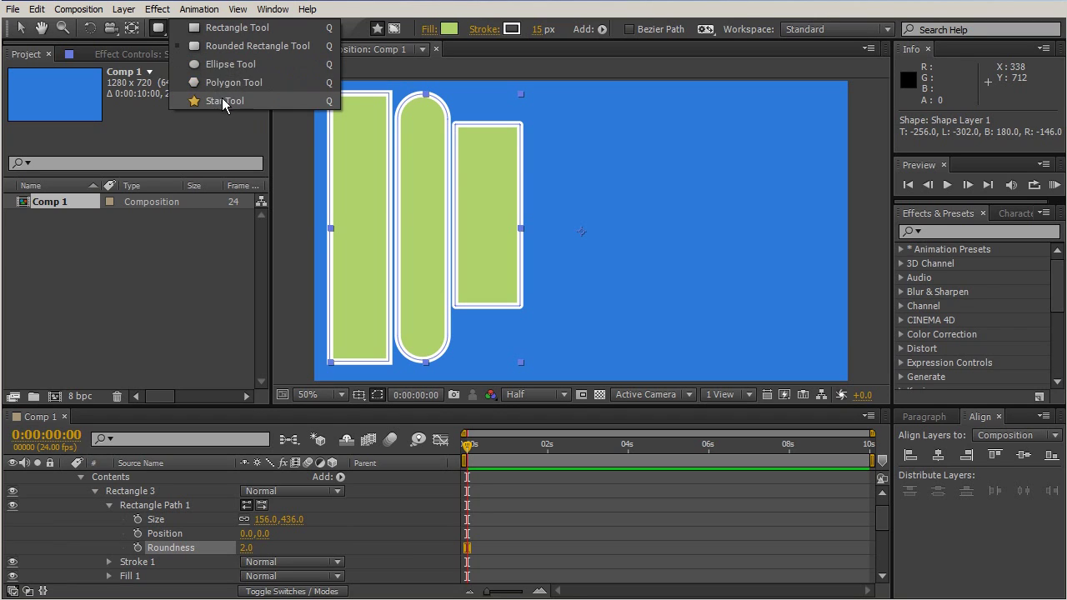
click(158, 25)
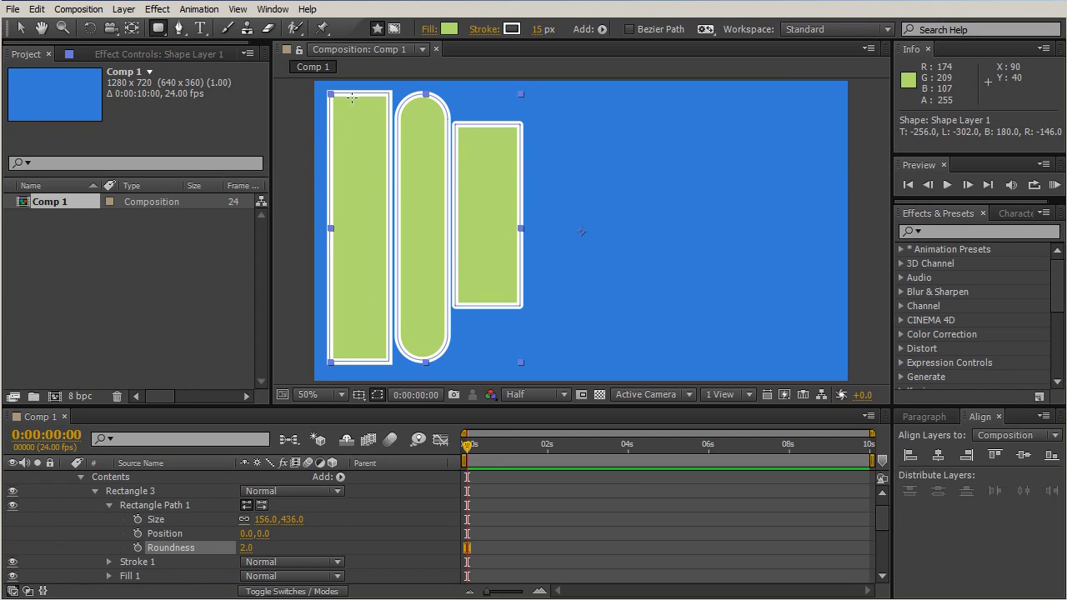
click(179, 28)
click(361, 95)
drag(361, 95, 360, 249)
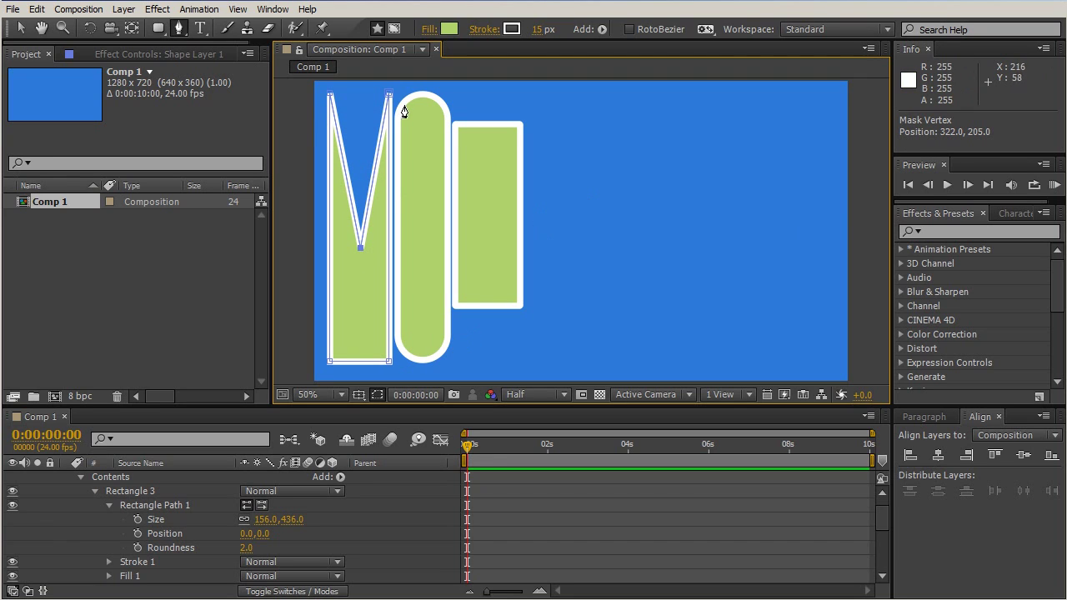
- Convert the rectangle path of Rectangle 2, the pill-shaped one, to a Bezier path
click(21, 28)
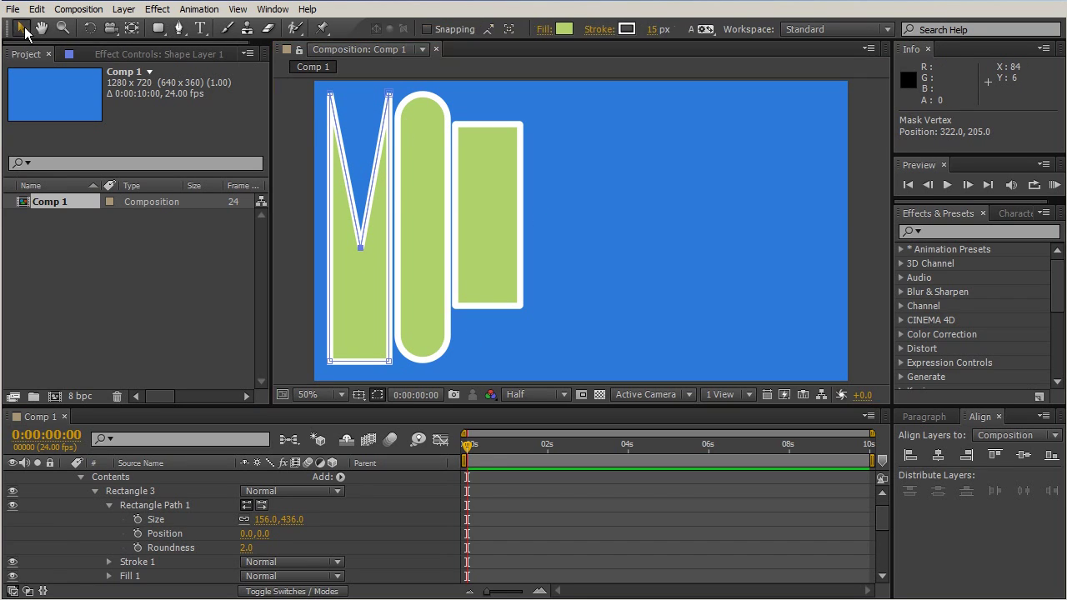
click(428, 131)
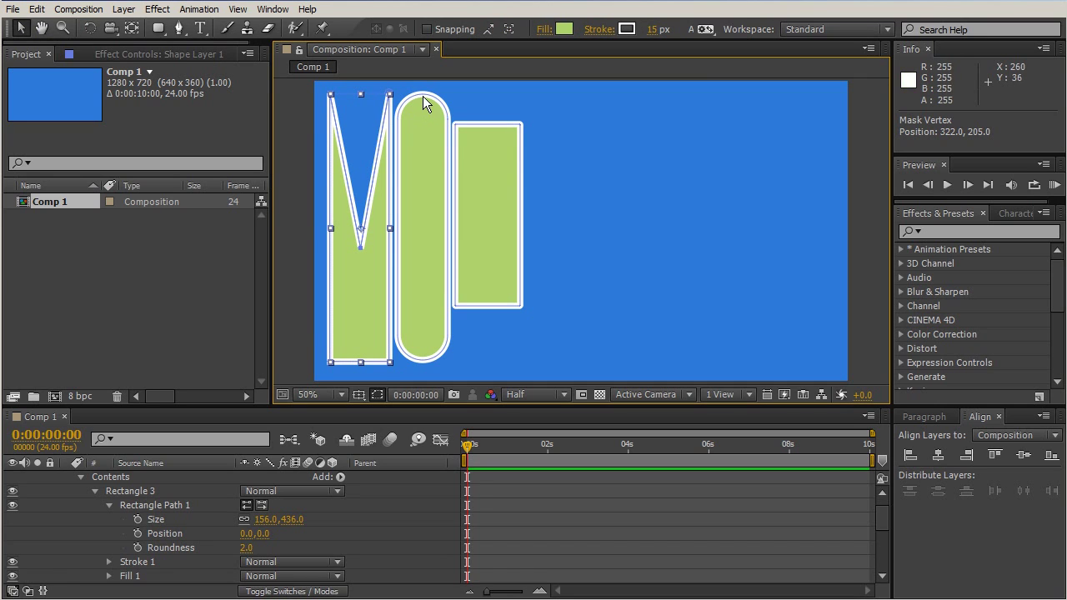
scroll(159, 513, down, 3)
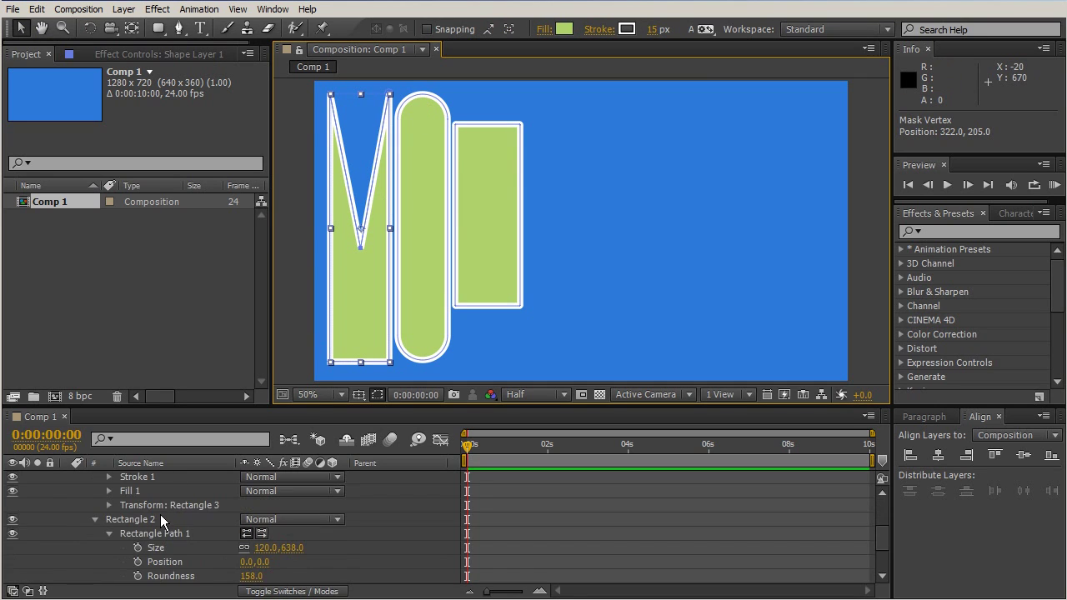
click(138, 521)
right_click(150, 524)
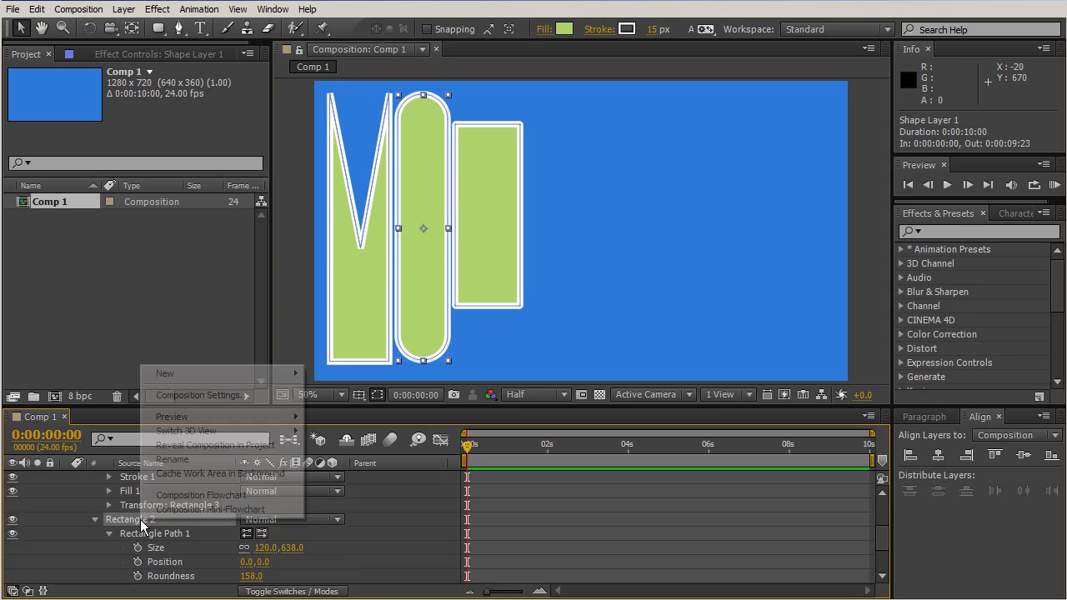
click(137, 535)
right_click(154, 538)
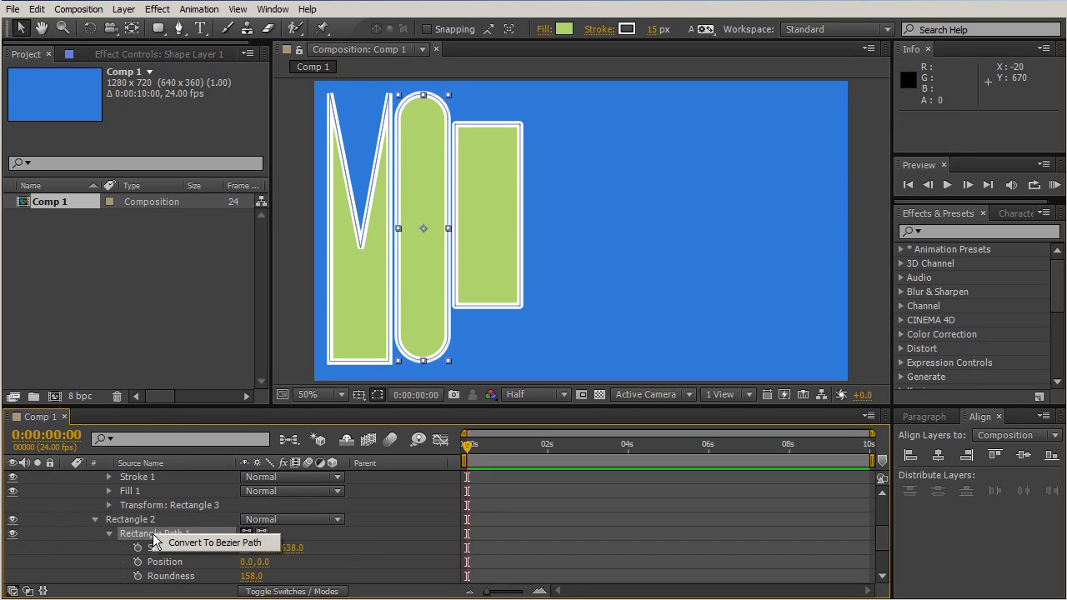
click(220, 542)
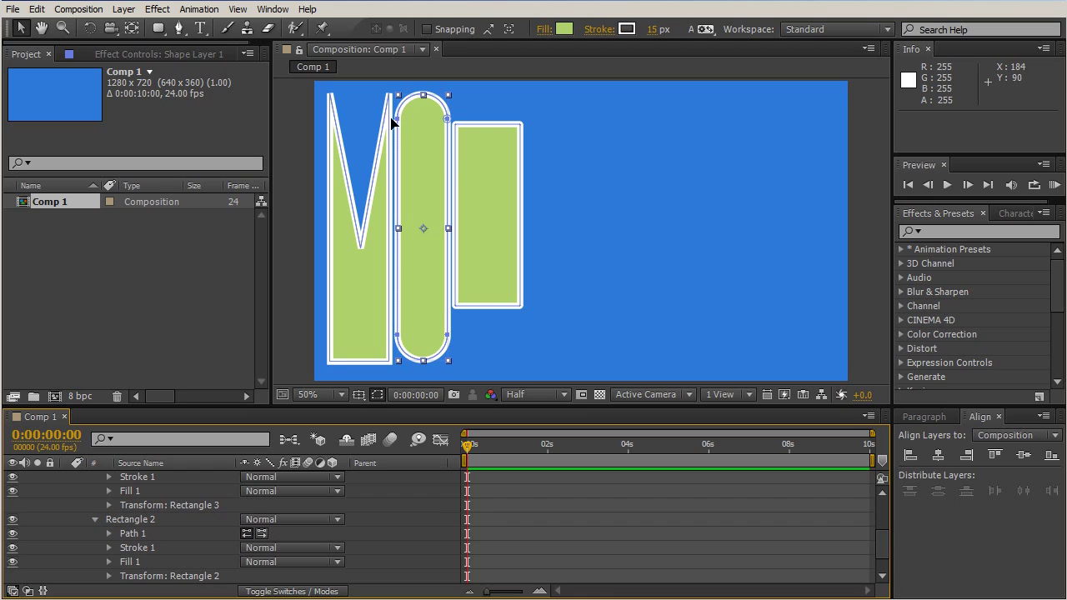
- With the Pen tool, shift the pill shape's upper-left vertex slightly inward and add a vertex on its top curve just right of the peak
click(178, 27)
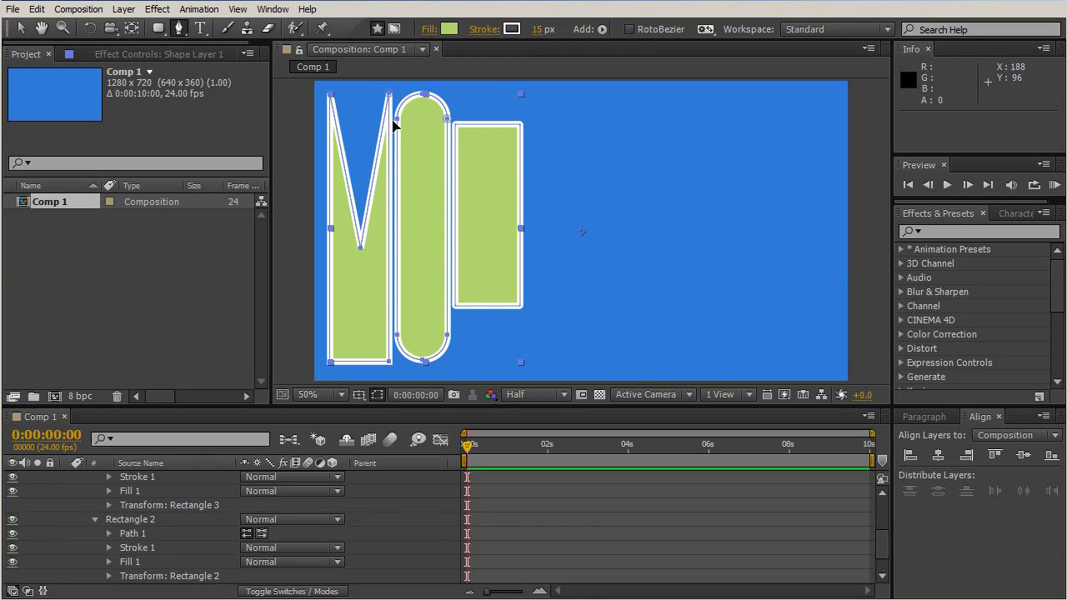
mouse_move(397, 119)
mouse_down()
mouse_move(427, 190)
mouse_move(419, 255)
mouse_move(409, 105)
mouse_move(402, 120)
mouse_up()
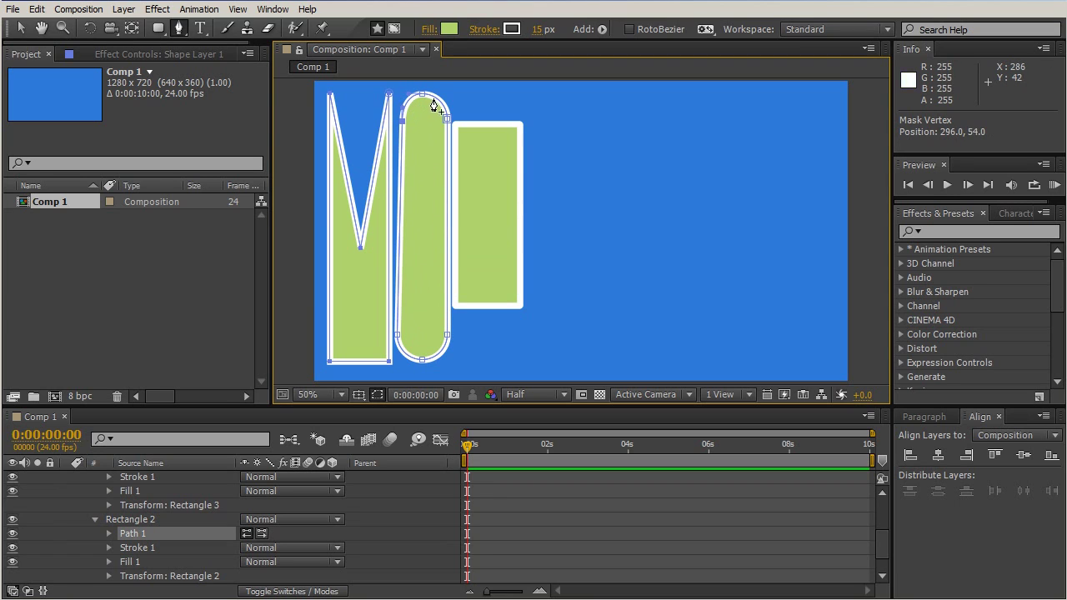
click(429, 107)
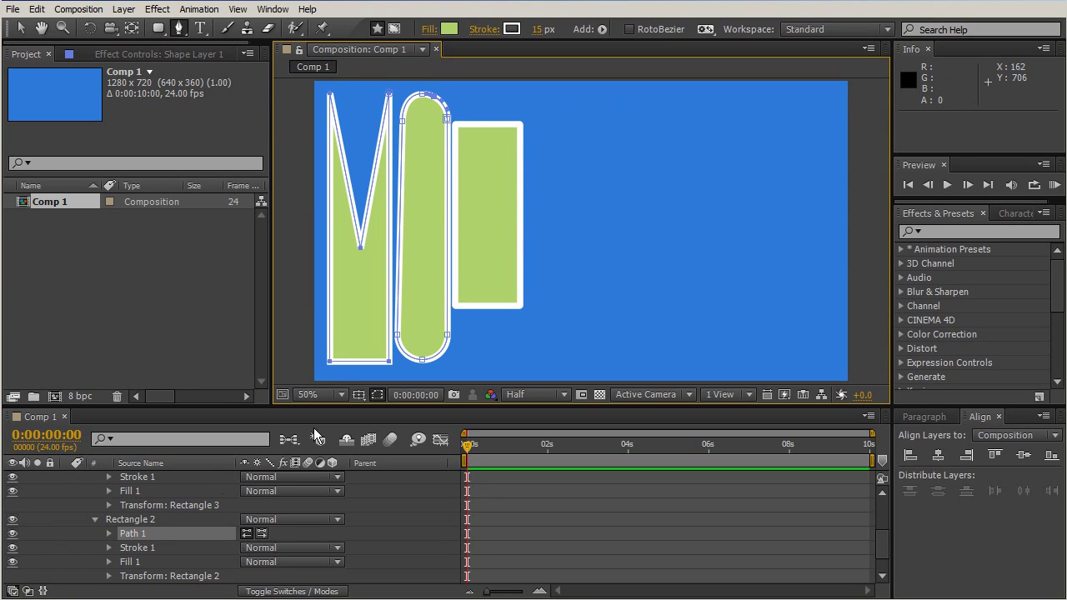
- Collapse the Rectangle 3 and Rectangle 2 groups so that only the group names remain listed under Contents
scroll(144, 500, up, 3)
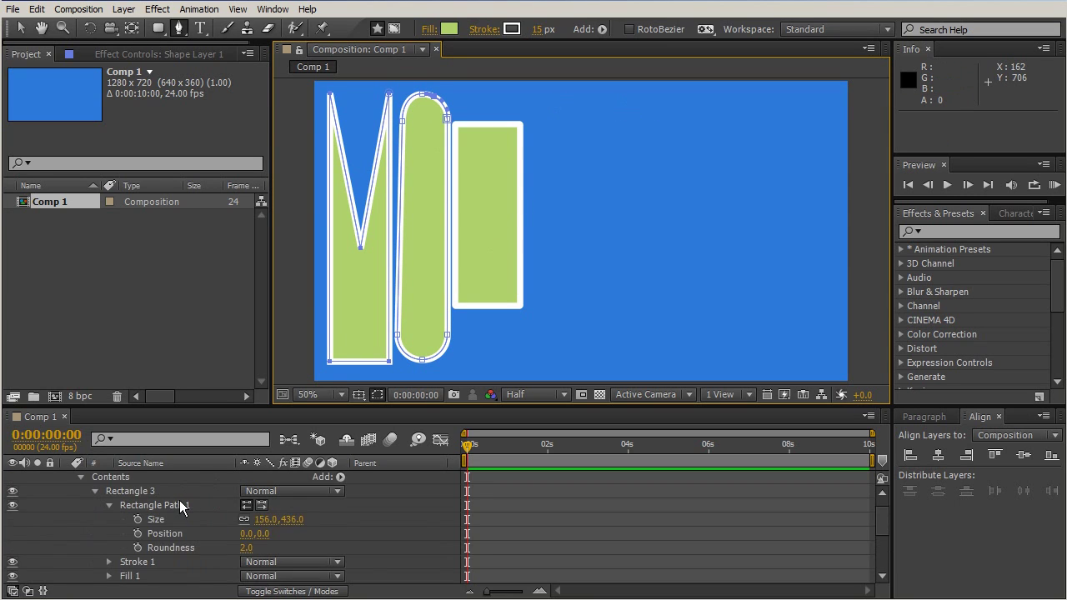
click(110, 505)
click(94, 491)
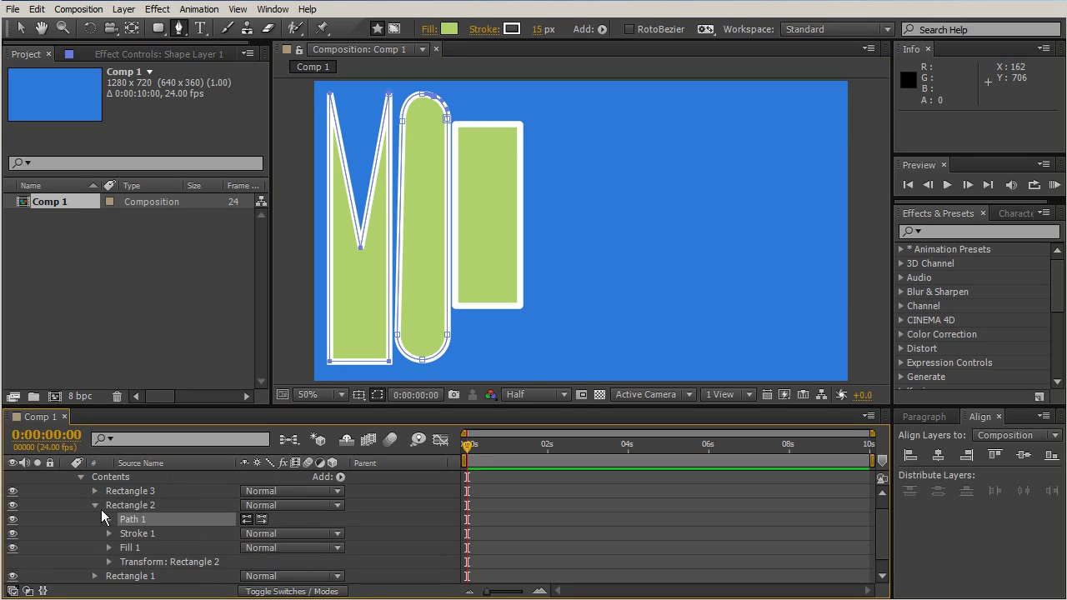
click(94, 505)
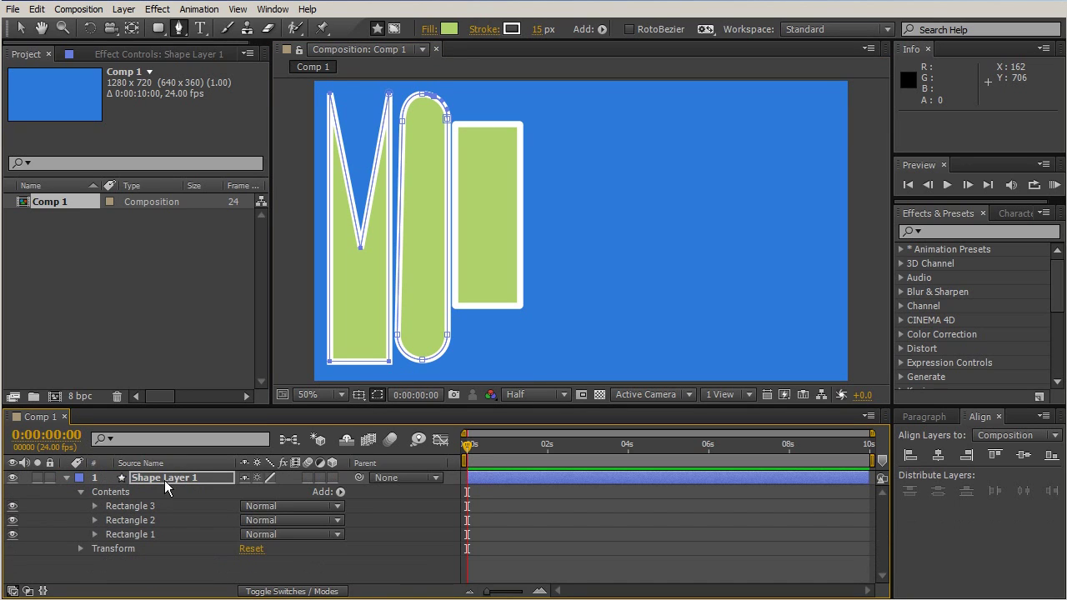
- Rename the Rectangle 3 group to "whatever i want"
click(146, 505)
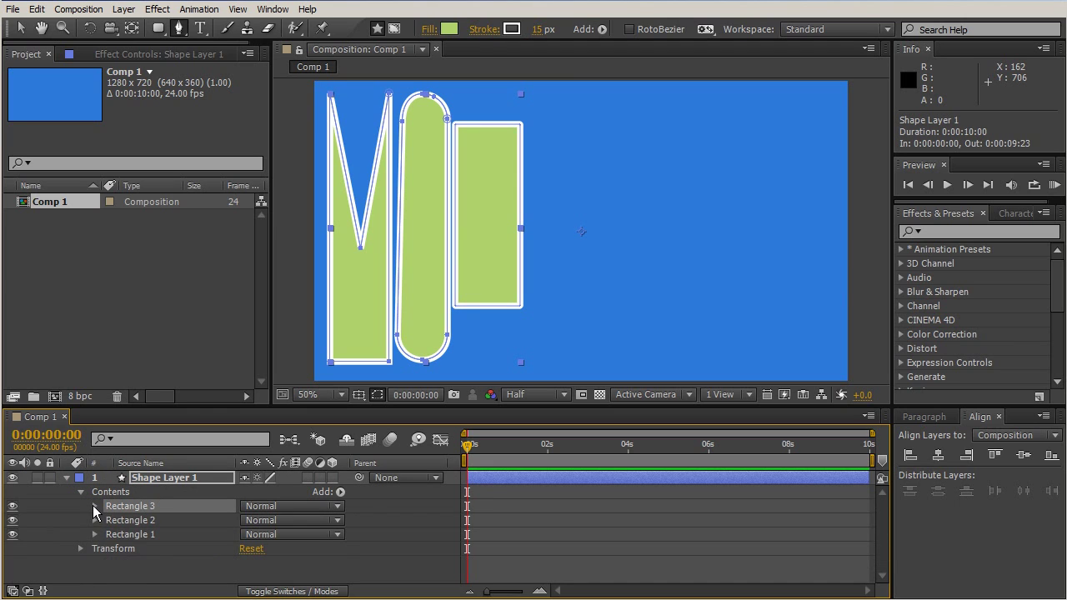
click(94, 506)
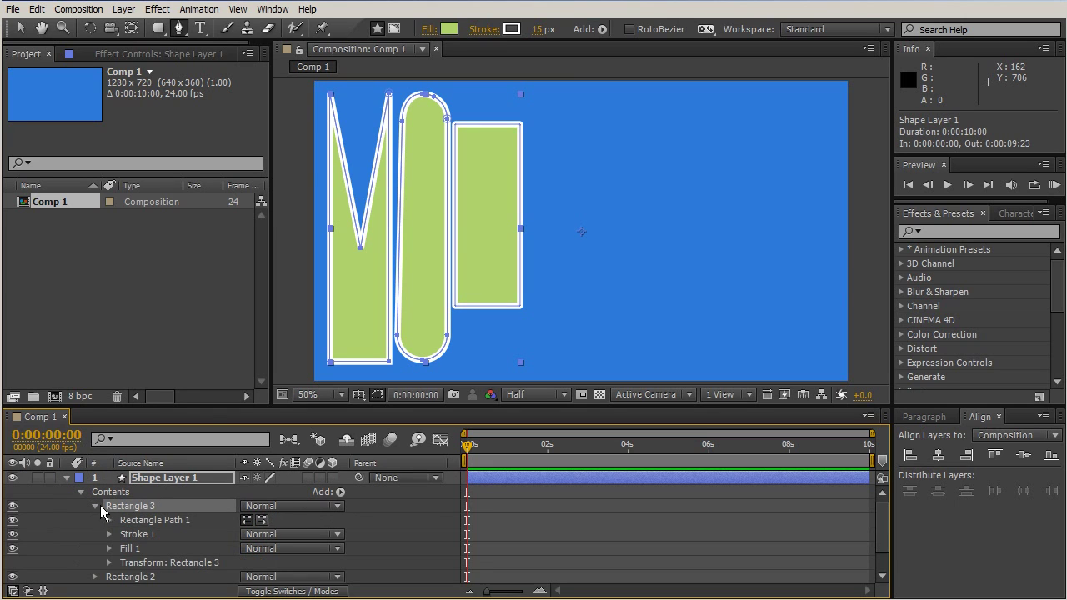
click(94, 505)
right_click(119, 504)
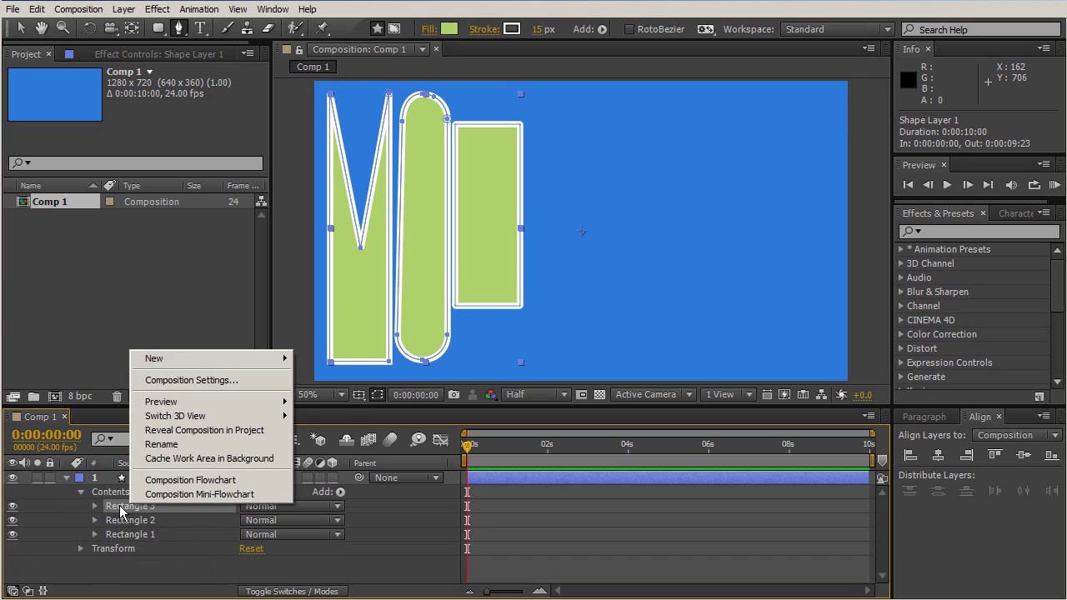
click(119, 507)
key(Return)
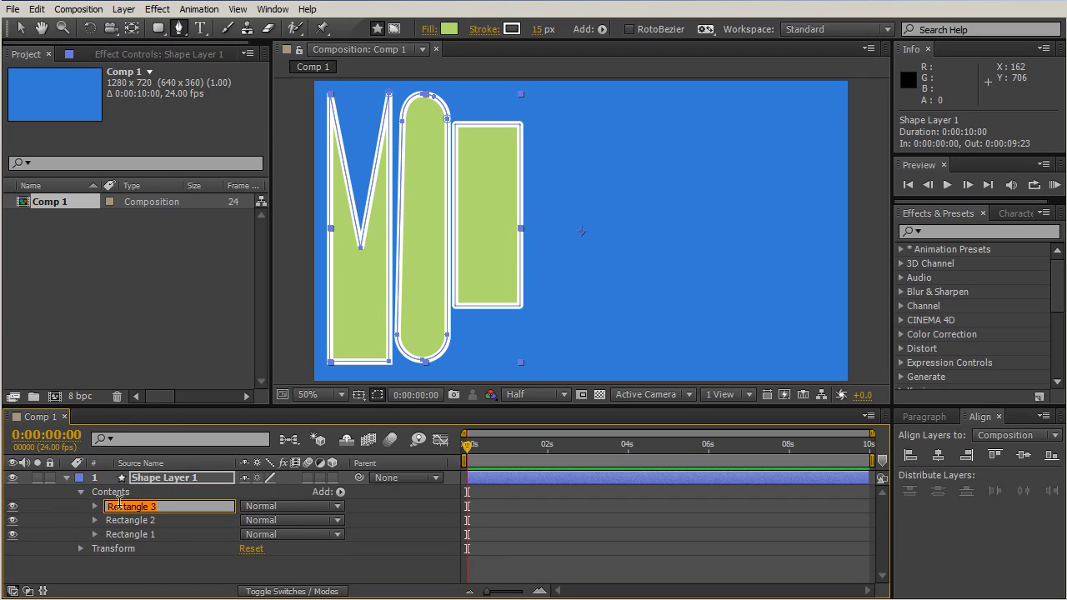
text(g)
key(Return)
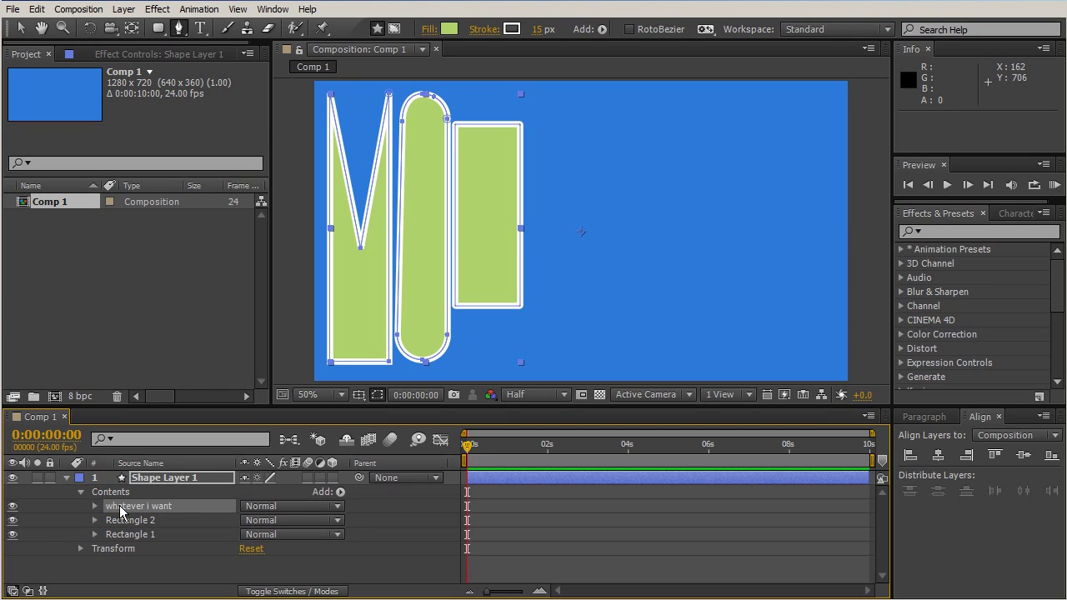
- Expand Rectangle 2 to examine its path, stroke and fill components, and collapse it again
click(107, 522)
click(93, 522)
click(132, 535)
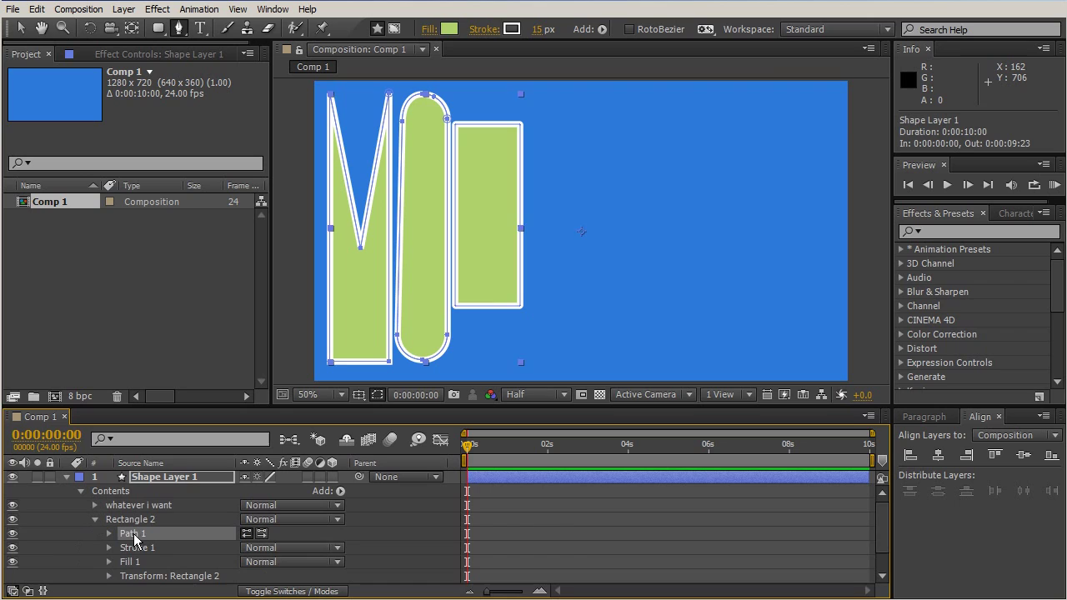
click(137, 548)
click(134, 562)
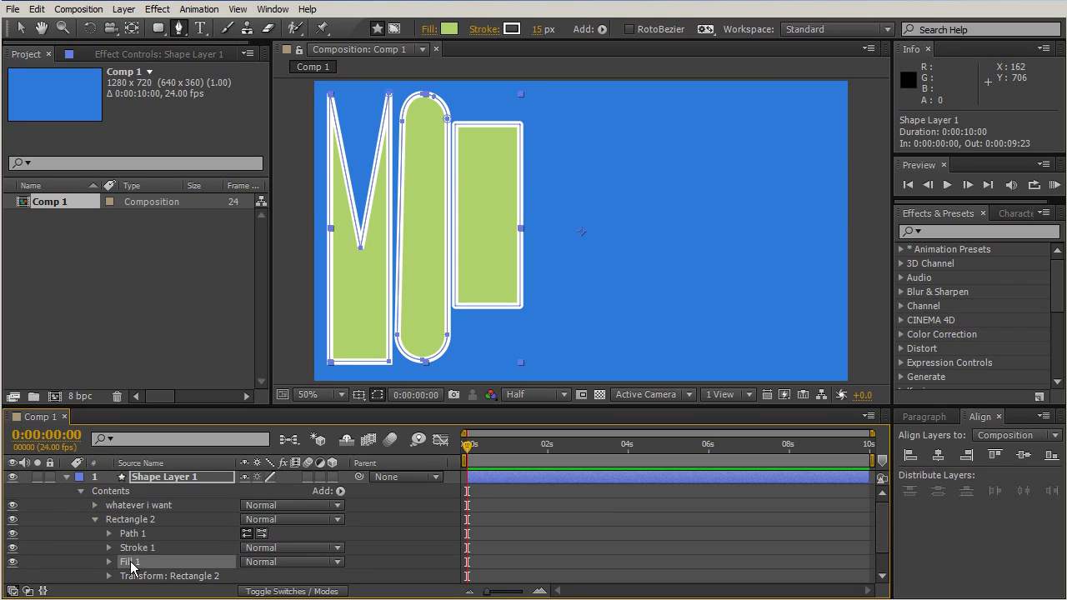
click(94, 519)
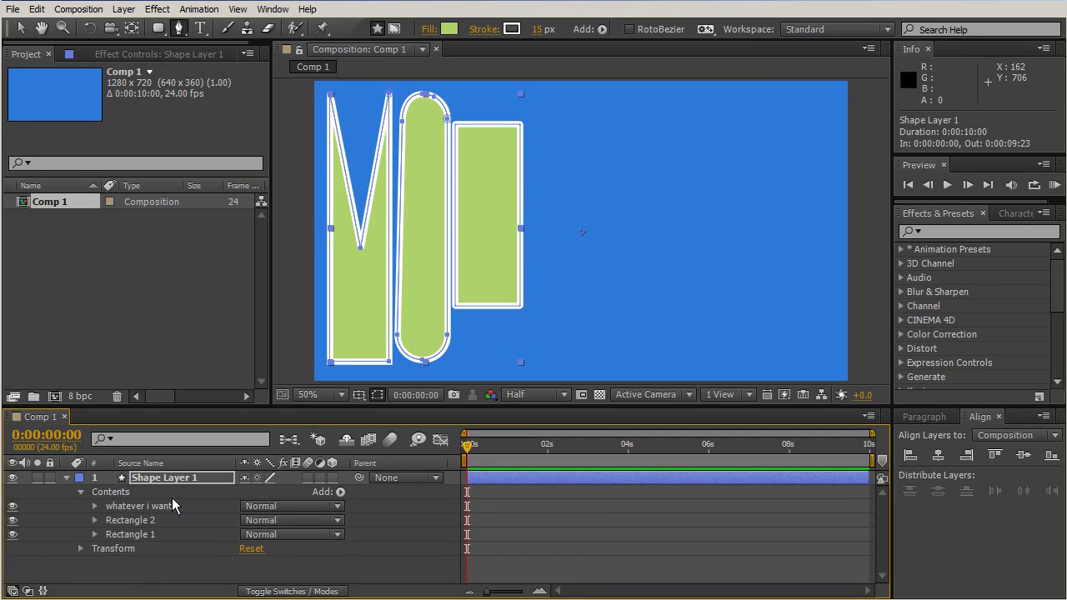
- Add a Polystar path inside the Rectangle 2 group
click(339, 492)
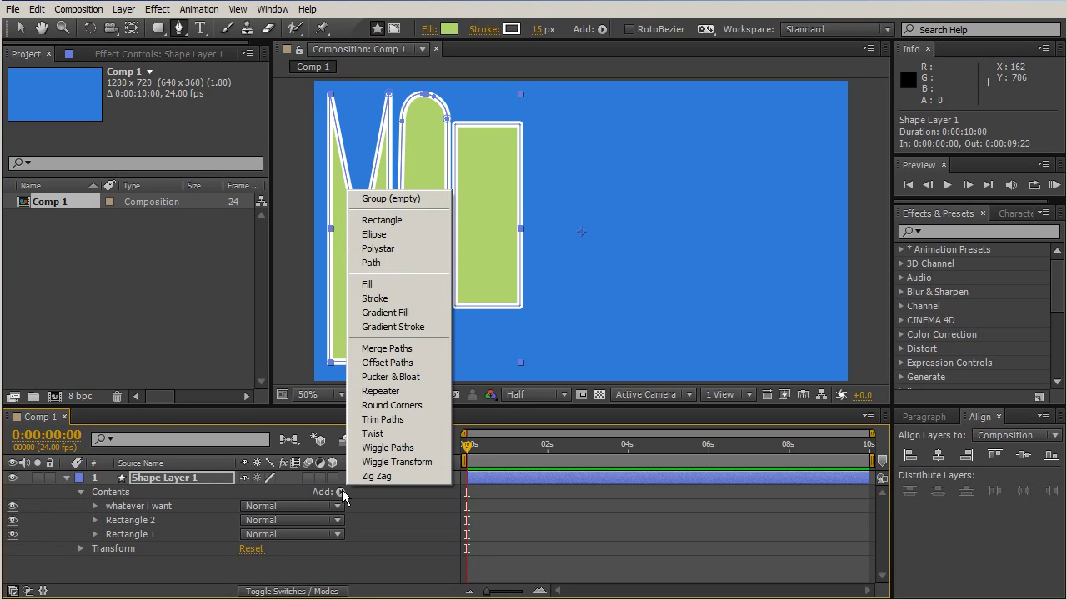
click(390, 248)
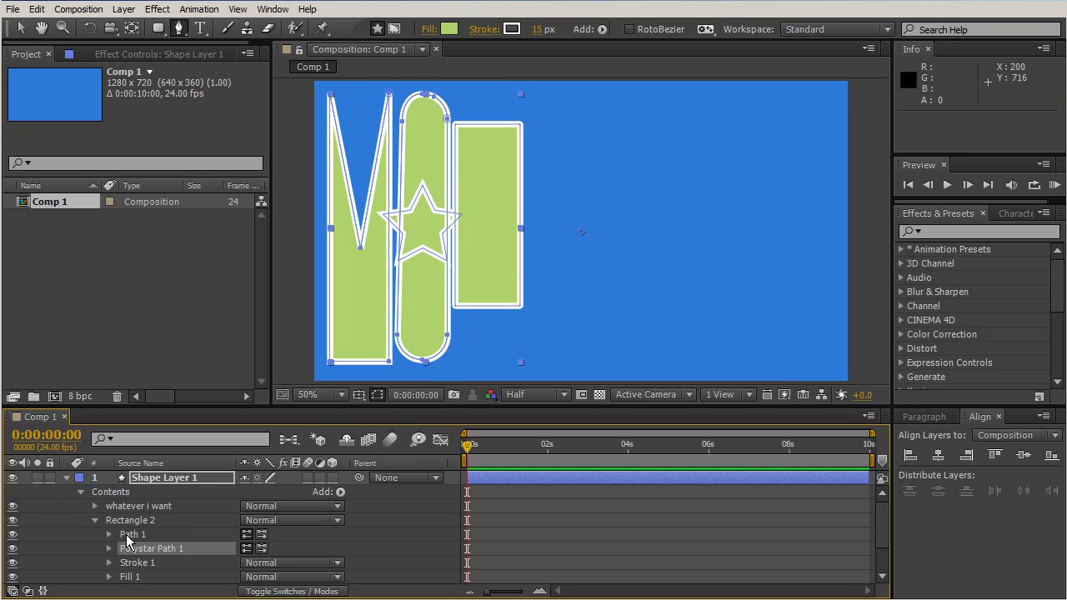
click(131, 522)
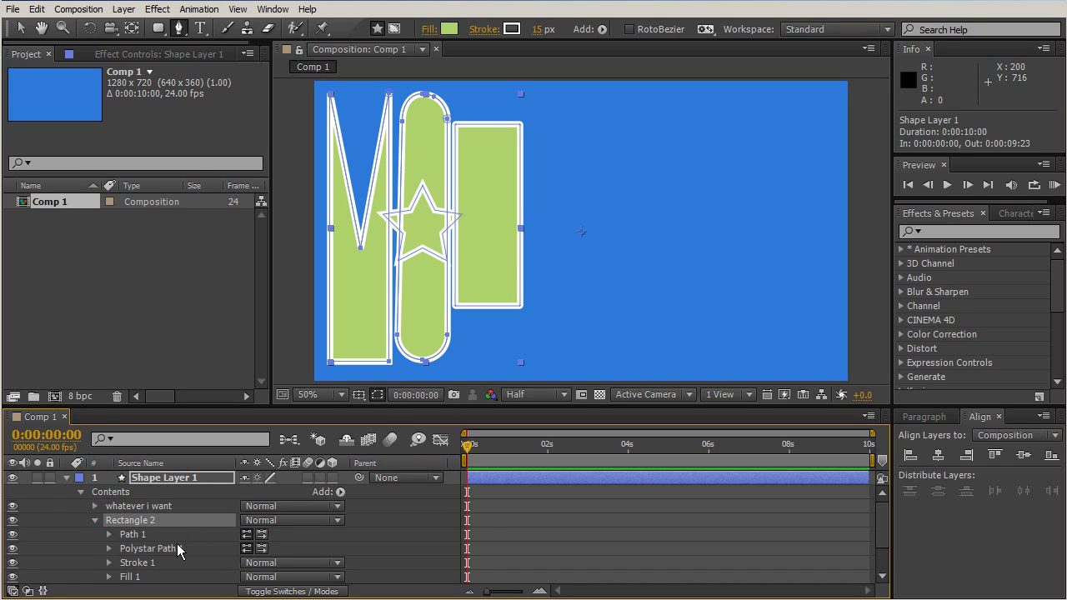
click(135, 548)
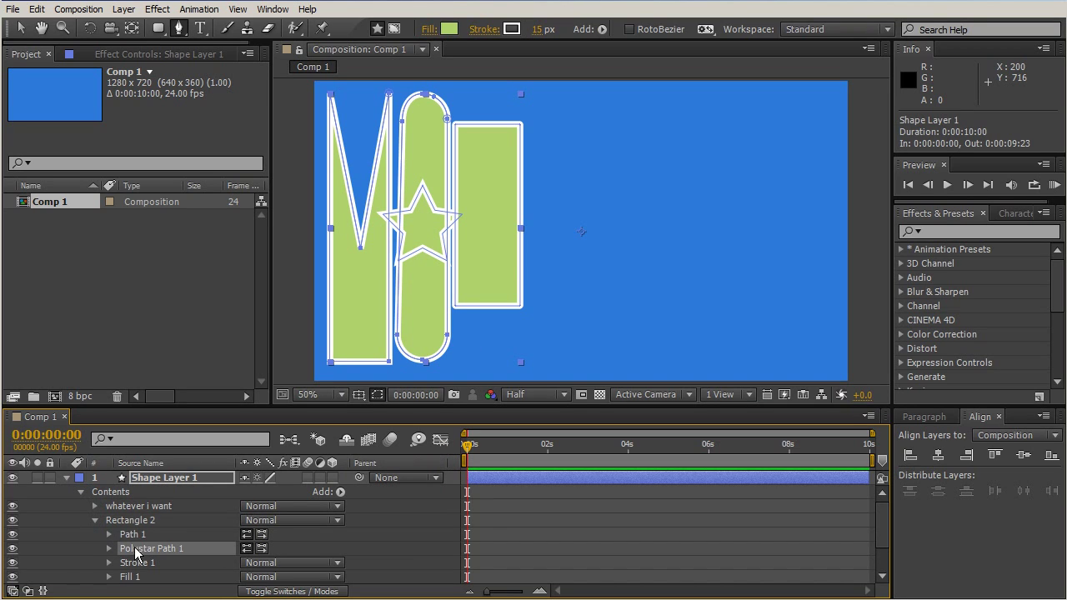
- Move Polystar Path 1 out of the Rectangle 2 group to the top of Shape Layer 1's Contents, above "whatever i want"
click(95, 520)
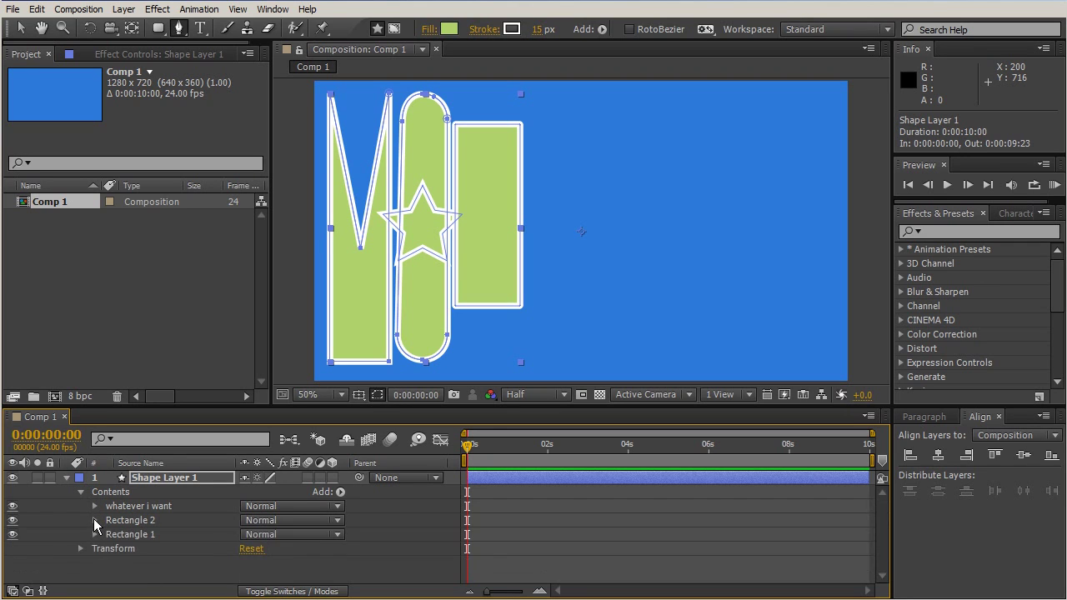
click(94, 520)
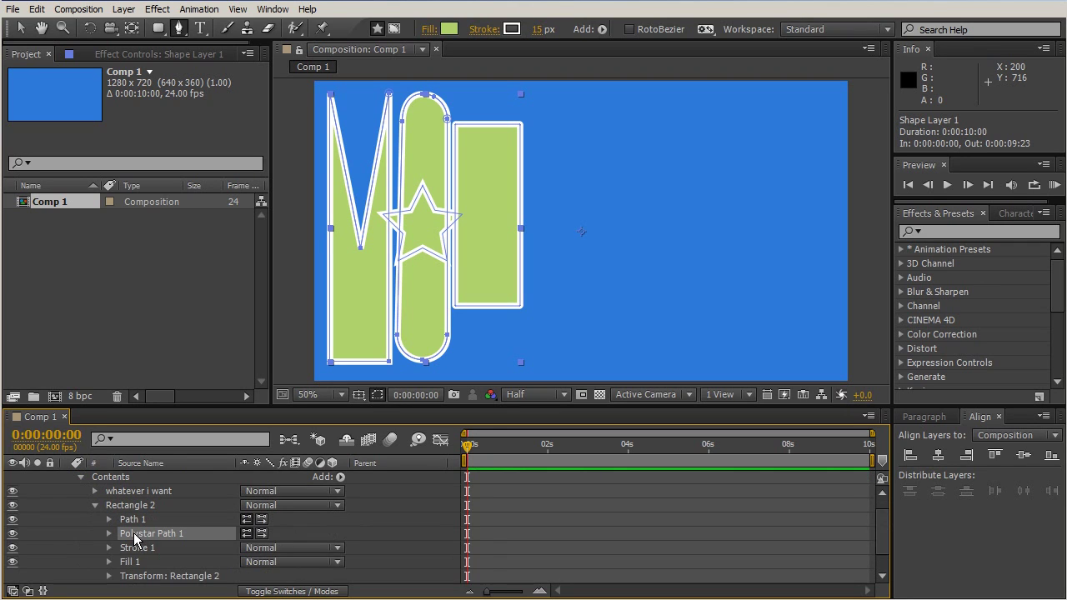
mouse_move(133, 540)
mouse_down()
mouse_move(142, 563)
mouse_move(147, 537)
mouse_move(127, 504)
mouse_up()
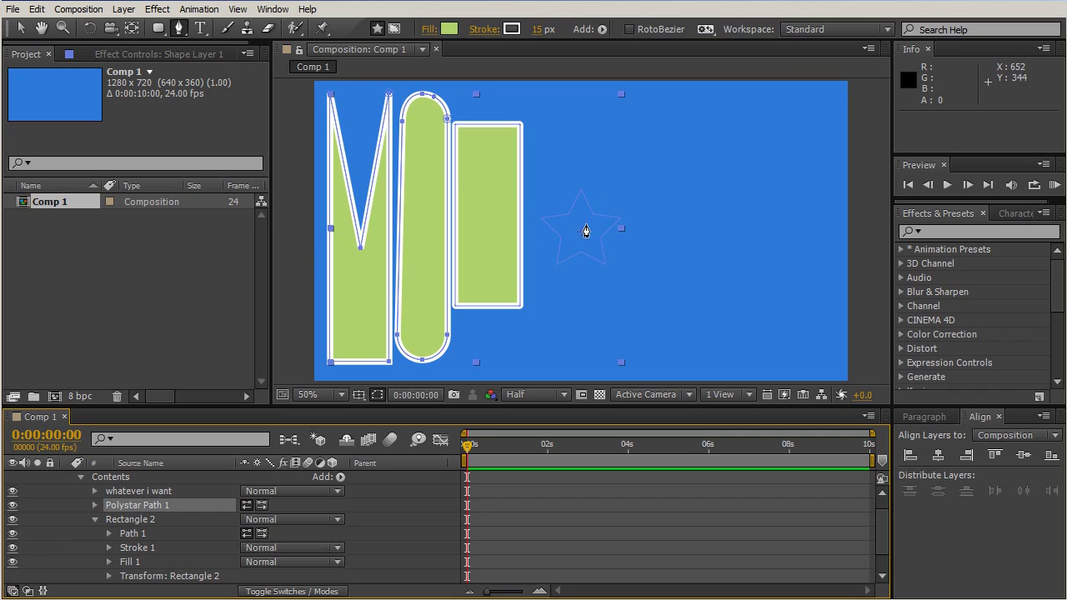
click(95, 518)
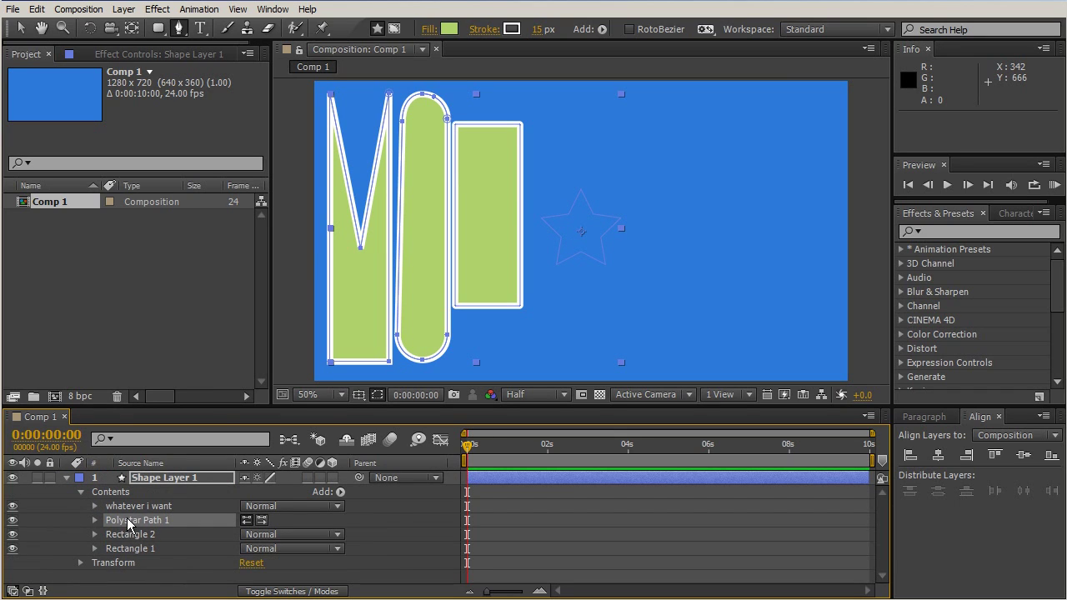
drag(128, 523, 131, 507)
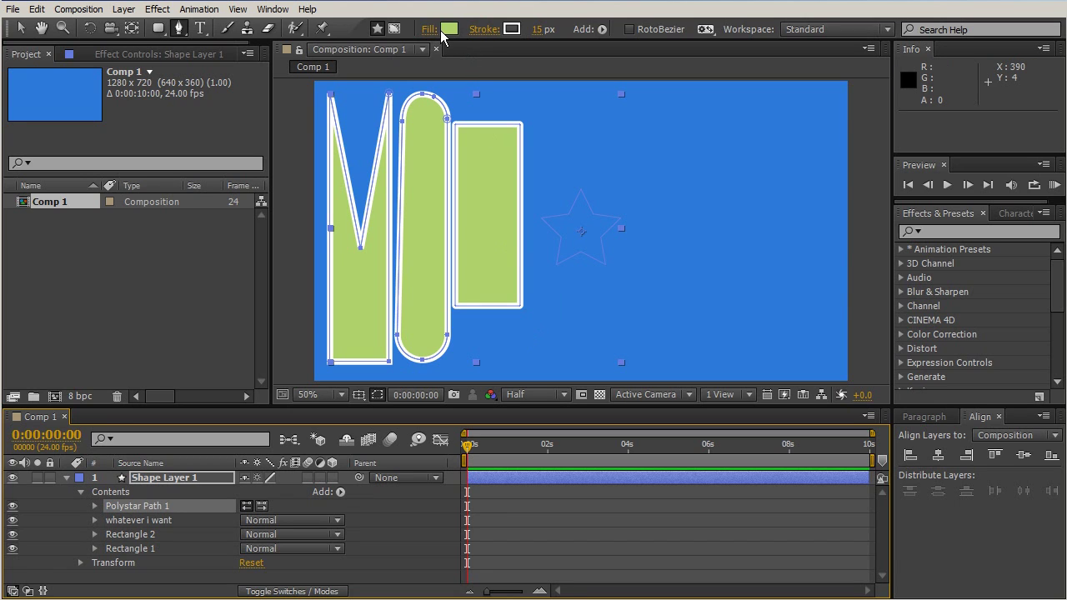
- Add a Fill to the shape layer's contents and place it directly below Polystar Path 1
click(340, 492)
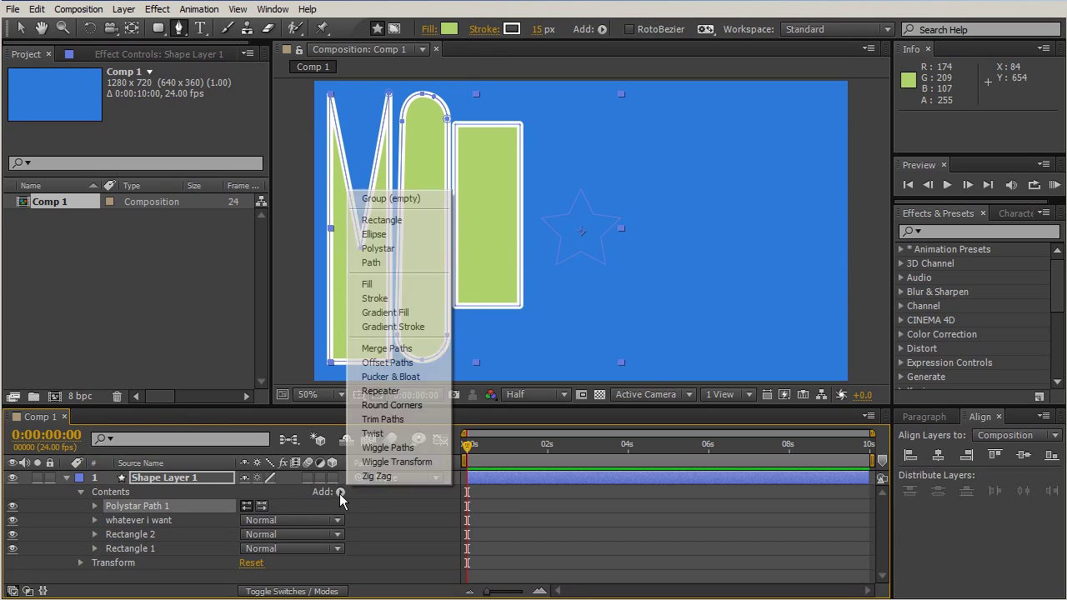
click(395, 284)
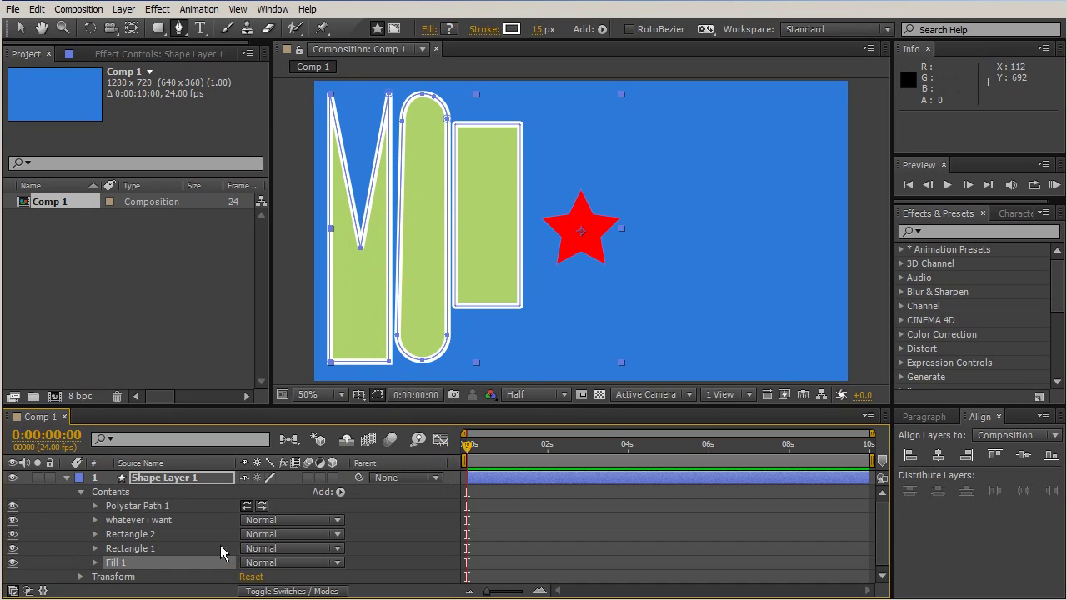
drag(114, 567, 121, 515)
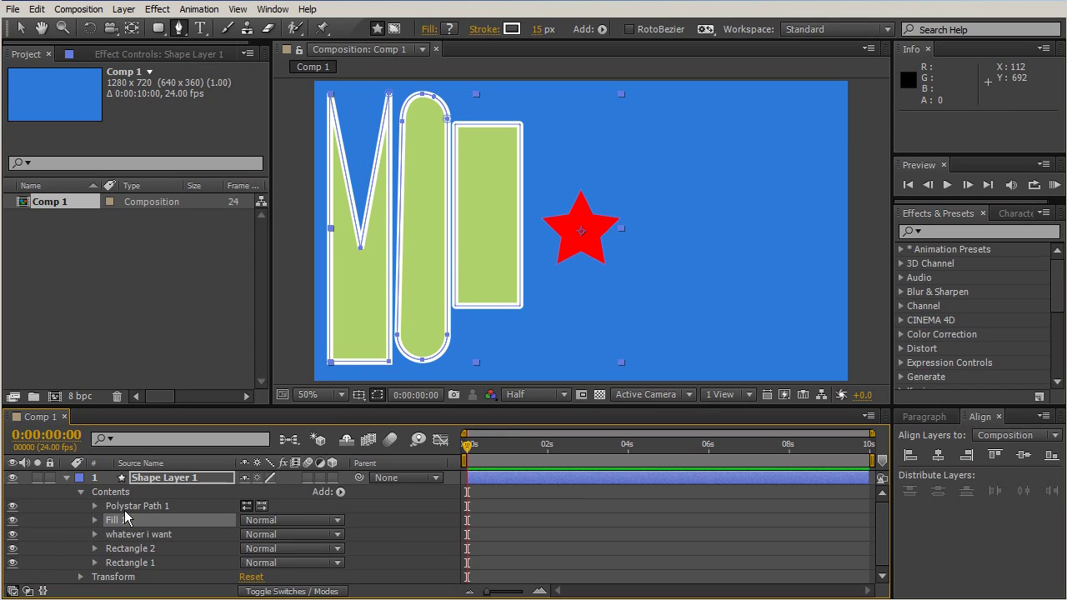
- Add a Stroke to the shape layer's contents and set its color to dark blue
click(340, 491)
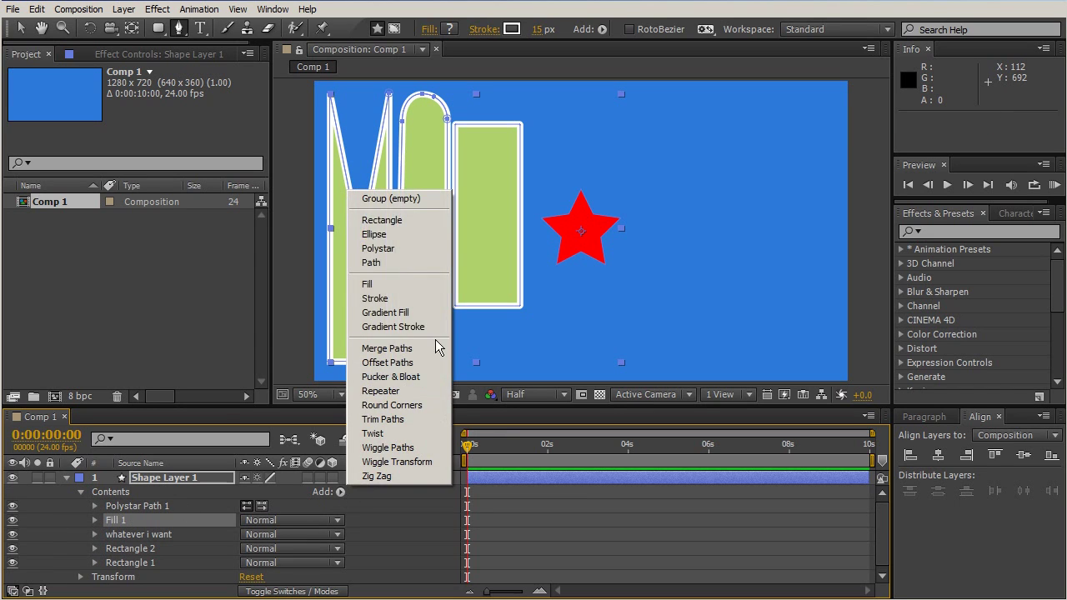
click(375, 299)
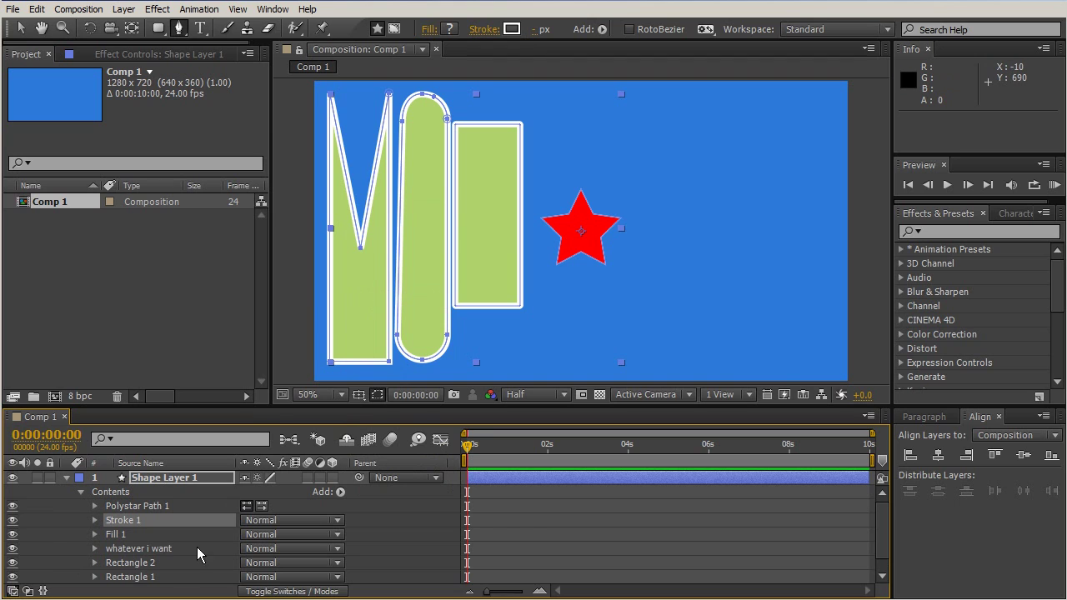
click(93, 520)
click(249, 506)
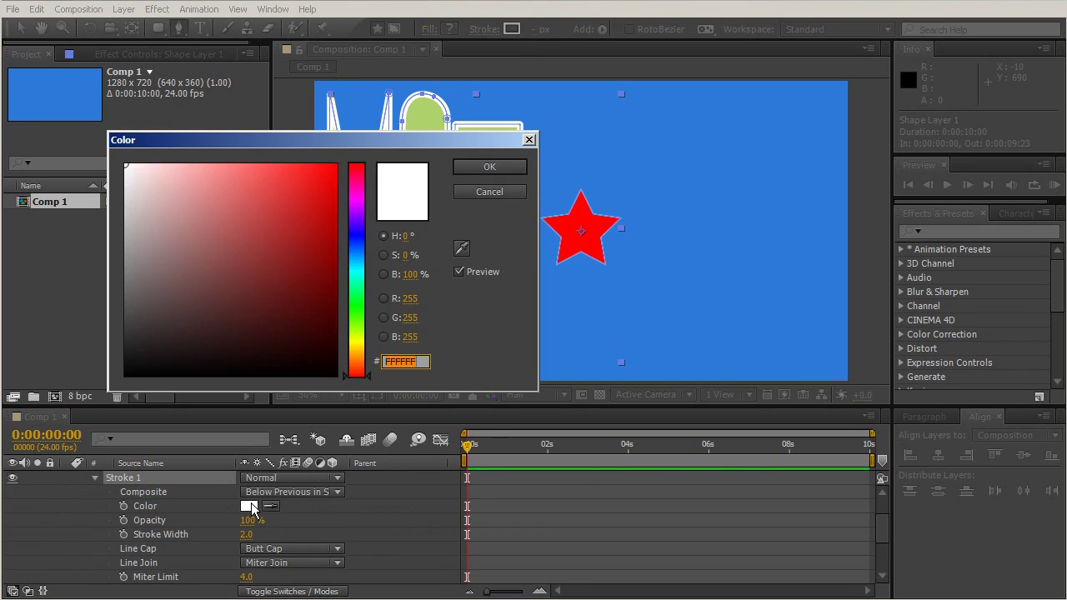
click(356, 235)
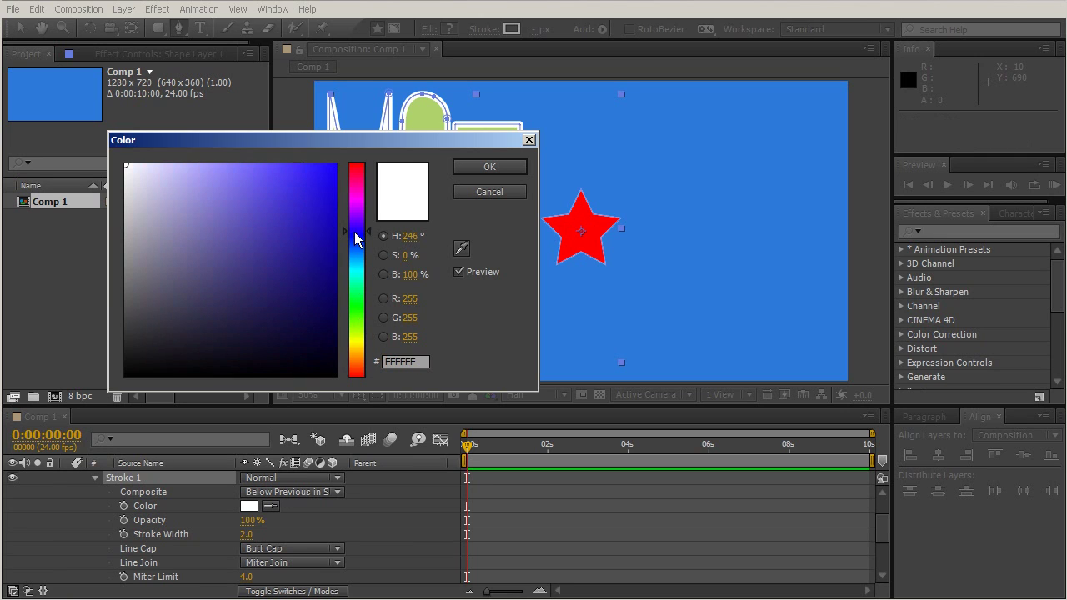
click(307, 218)
drag(307, 217, 305, 240)
click(490, 166)
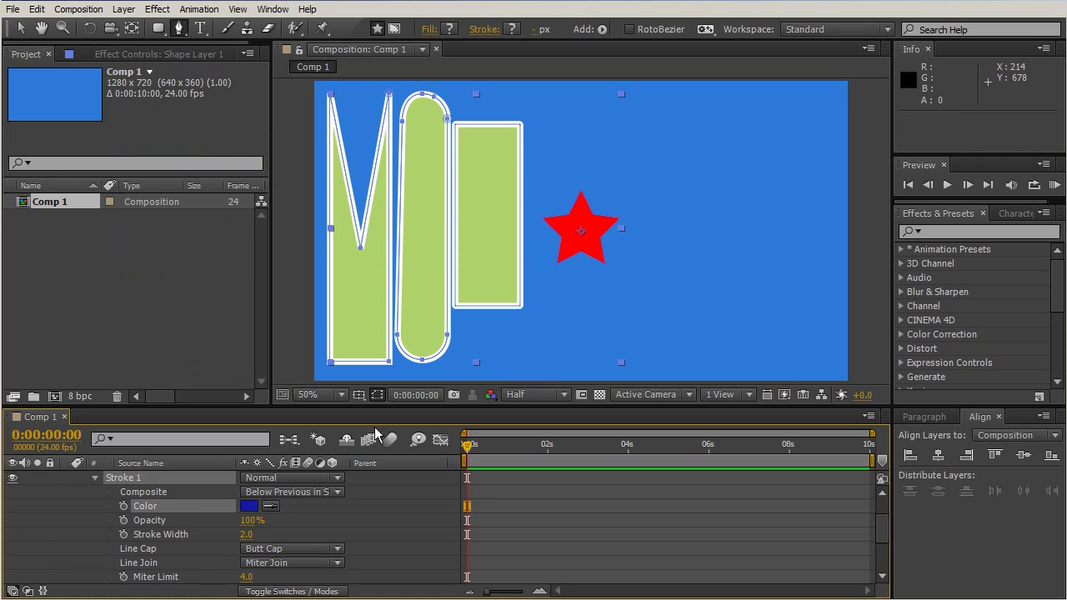
- Set Stroke 1's Stroke Width to 24 and collapse its properties
mouse_move(246, 534)
mouse_down()
mouse_move(291, 534)
mouse_move(268, 534)
mouse_up()
click(210, 538)
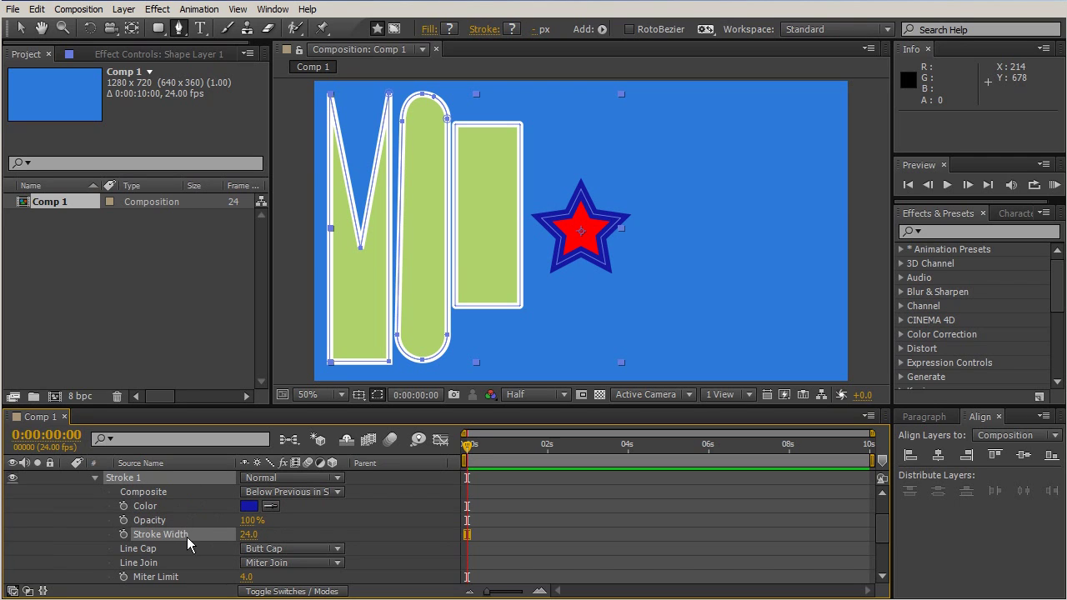
scroll(174, 534, up, 1)
scroll(175, 535, down, 3)
scroll(174, 534, up, 2)
scroll(174, 534, down, 3)
scroll(175, 534, up, 4)
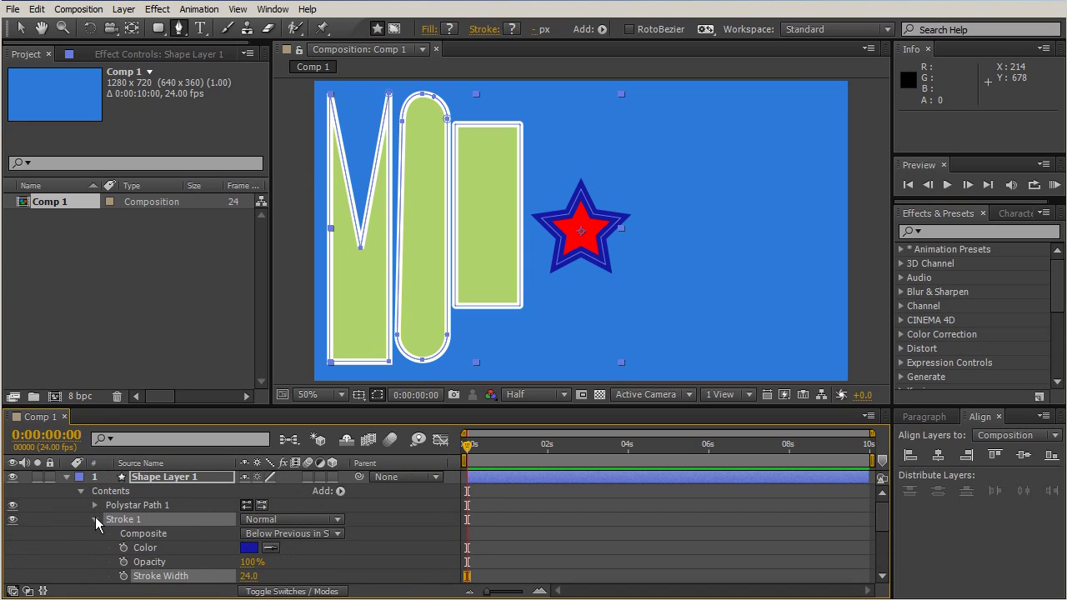
click(95, 519)
- Move Stroke 1 successively below "whatever i want", Rectangle 2 and Rectangle 1, and return it to directly below Polystar Path 1
drag(126, 523, 119, 560)
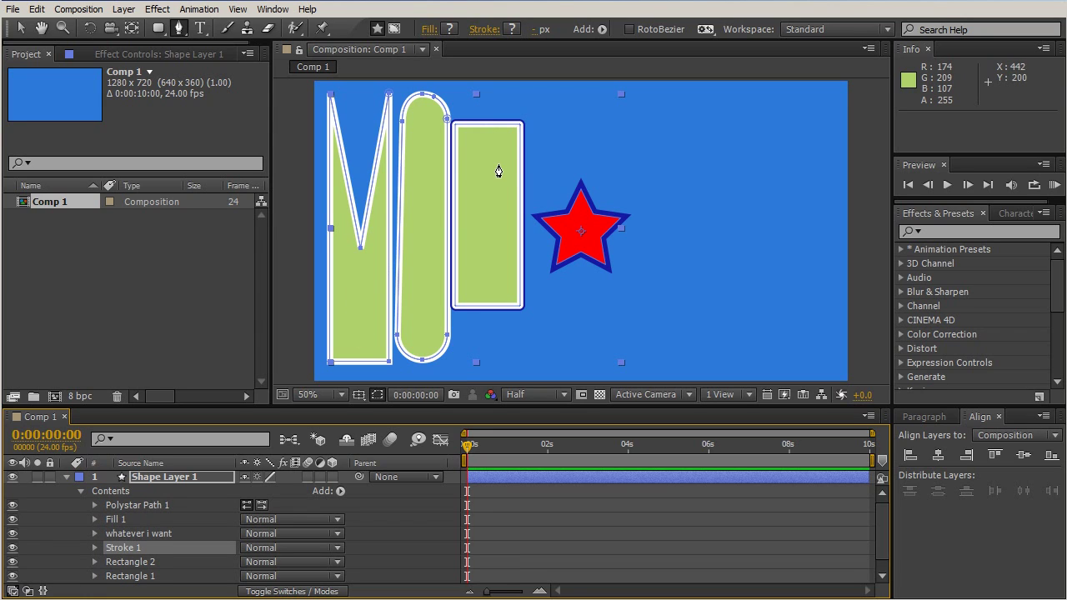
click(134, 533)
drag(125, 548, 119, 572)
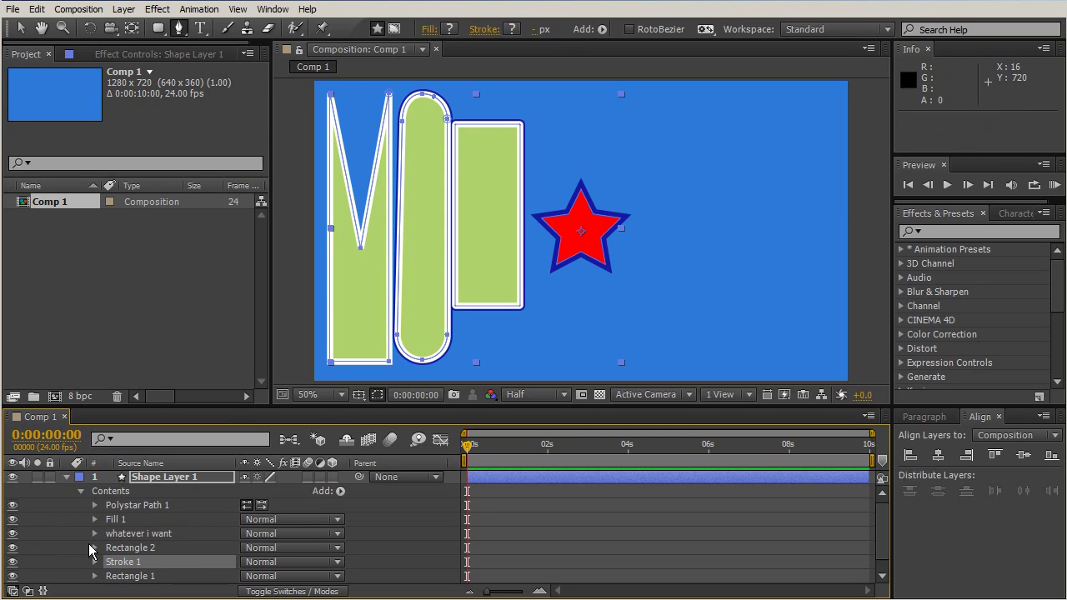
click(129, 564)
mouse_move(129, 567)
mouse_down()
mouse_move(128, 587)
mouse_move(134, 564)
mouse_move(130, 580)
mouse_move(121, 562)
mouse_up()
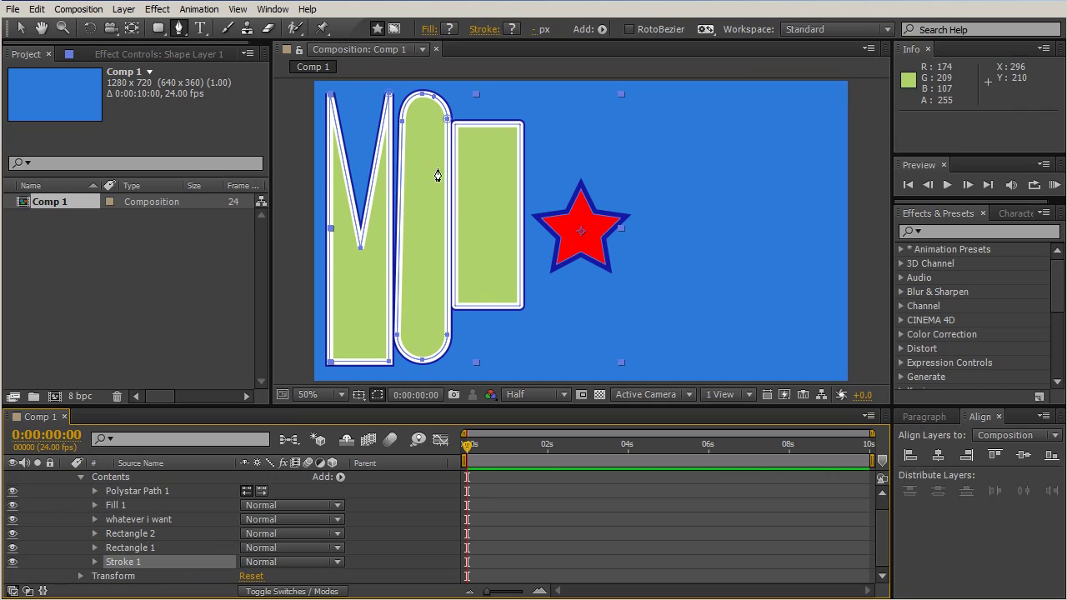
drag(122, 570, 122, 499)
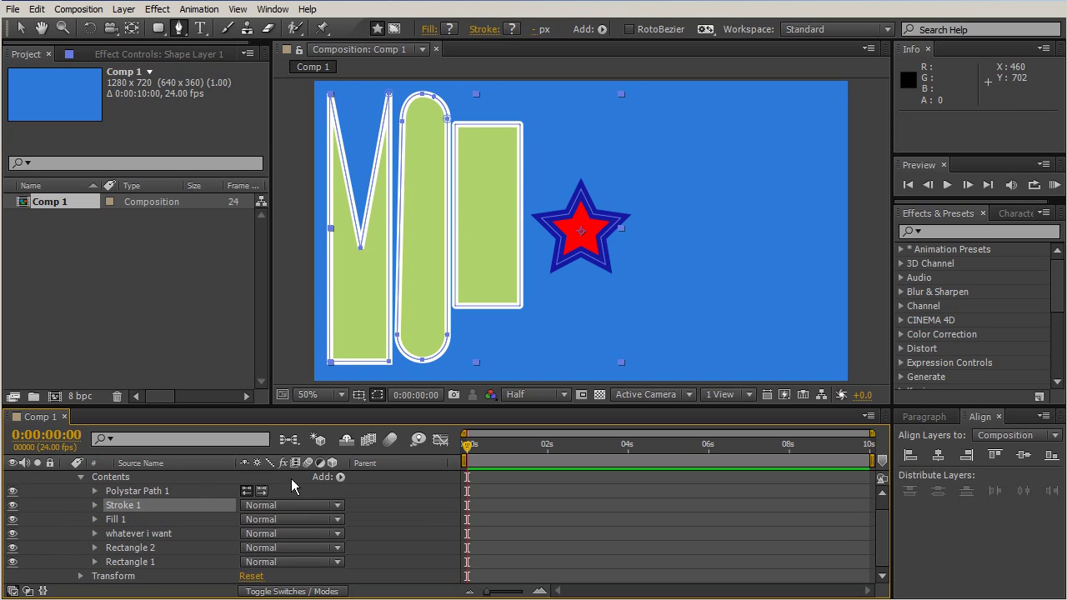
- Add an empty group to the shape layer's contents and rename it "star shape group"
click(342, 475)
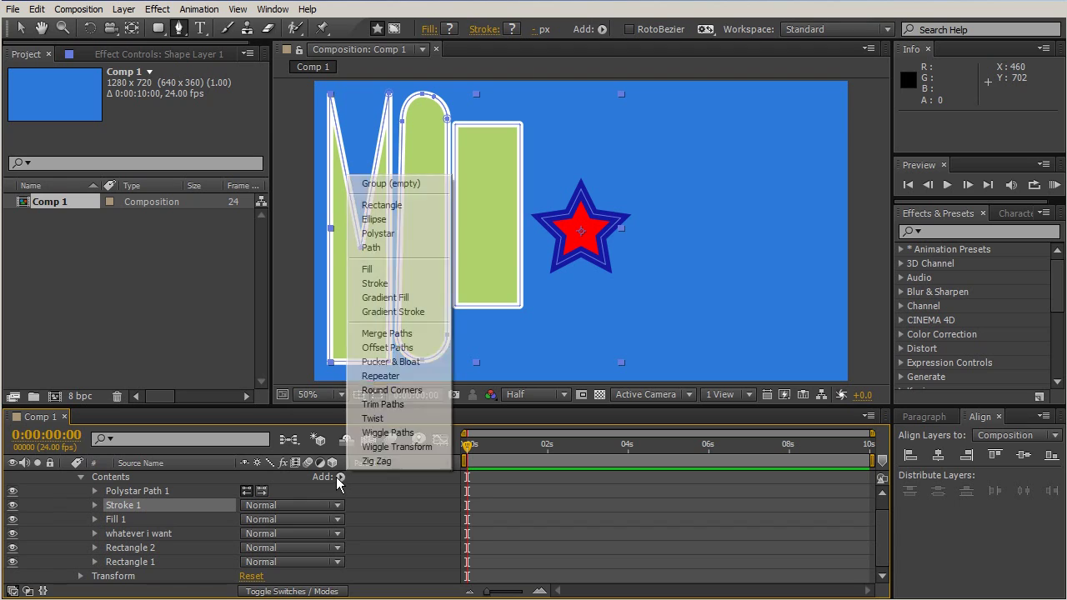
click(391, 182)
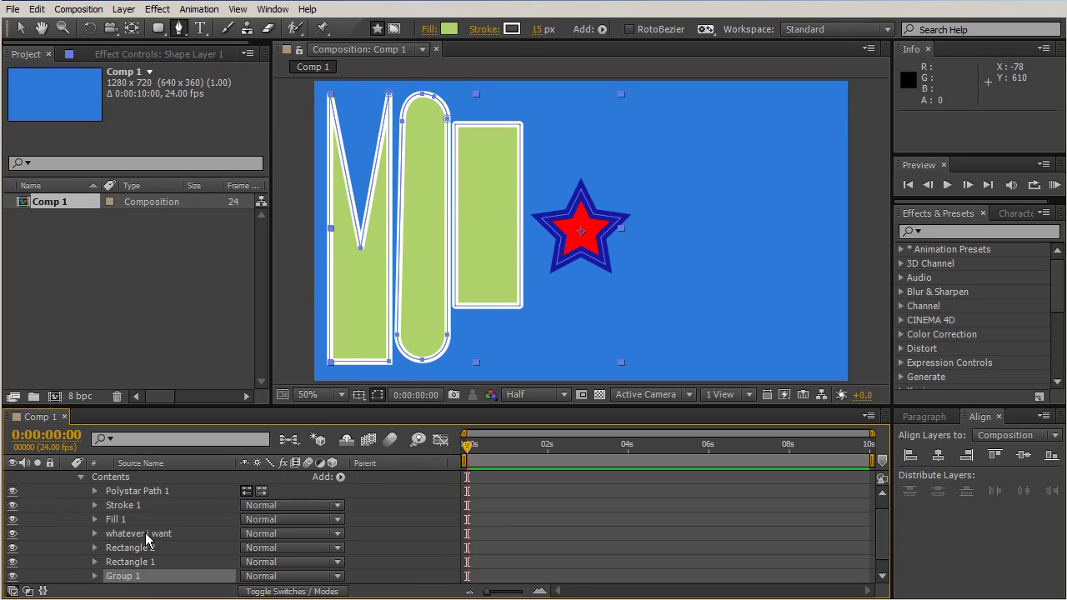
key(Return)
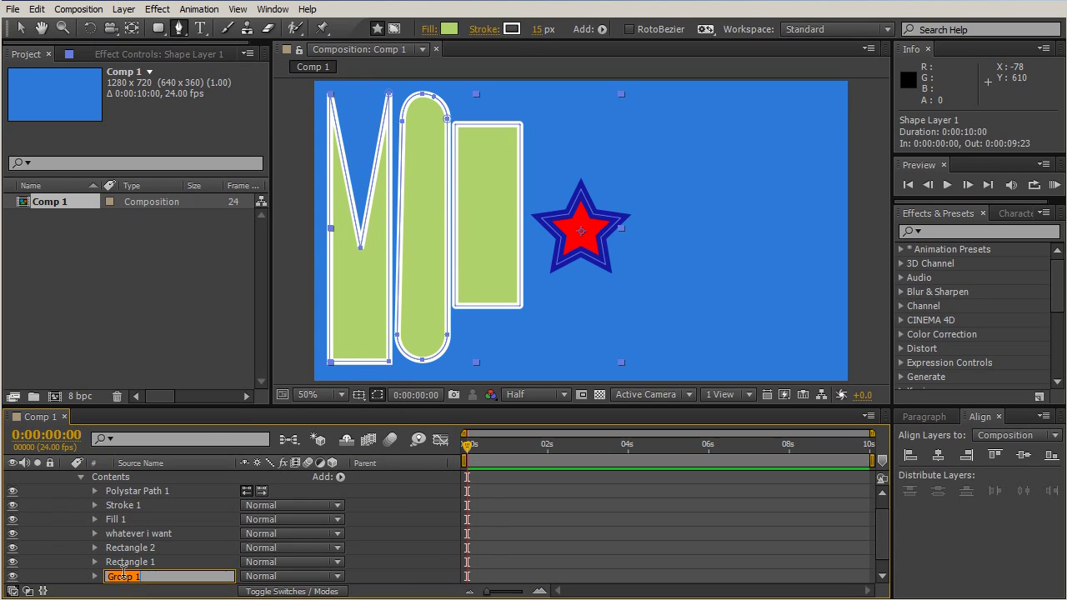
text(star sh)
text(ape group)
key(Return)
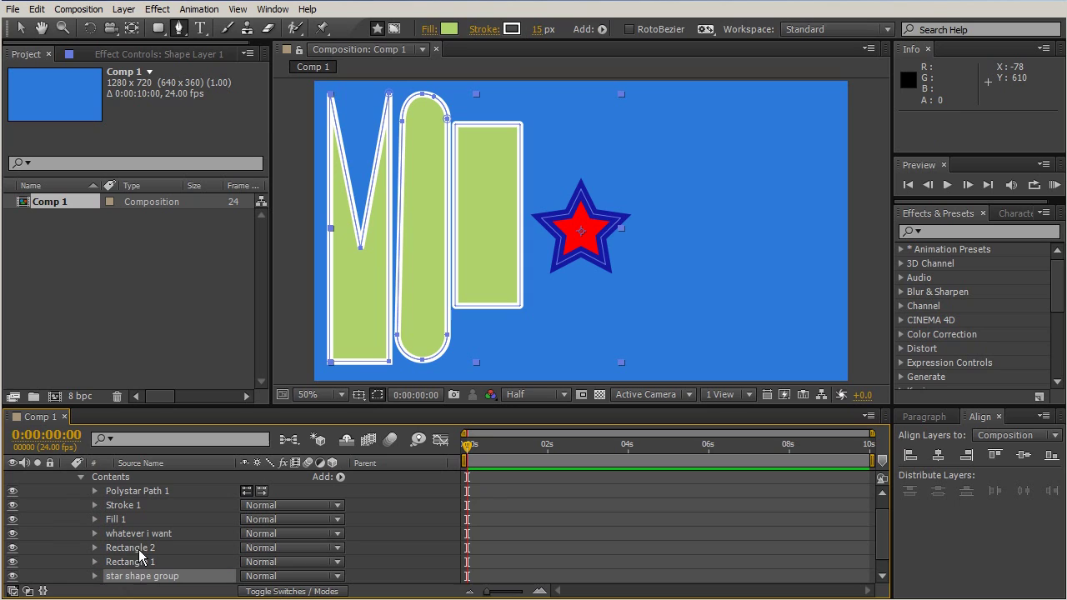
- Move Polystar Path 1, Stroke 1 and Fill 1 together into the star shape group
click(136, 491)
shift+click(131, 506)
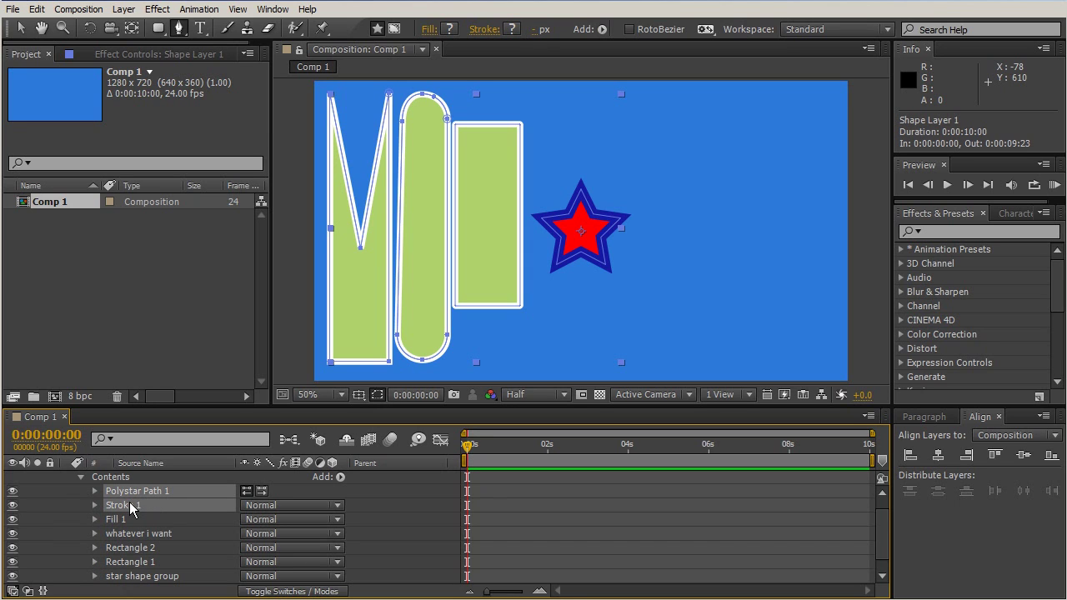
shift+click(125, 520)
mouse_move(124, 522)
mouse_down()
mouse_move(121, 573)
mouse_move(100, 575)
mouse_move(181, 565)
mouse_up()
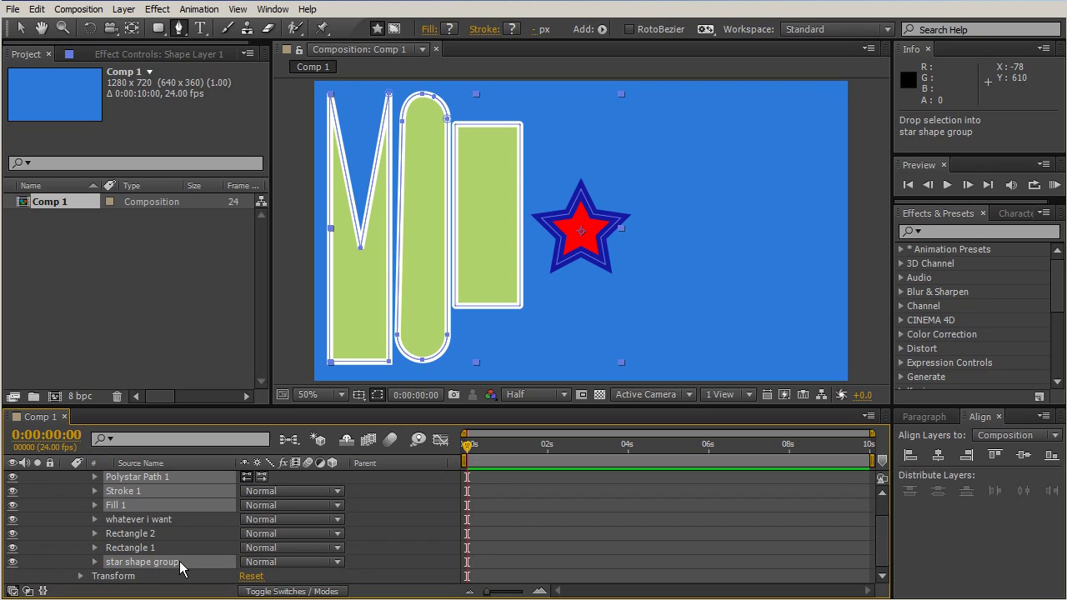
drag(181, 566, 181, 567)
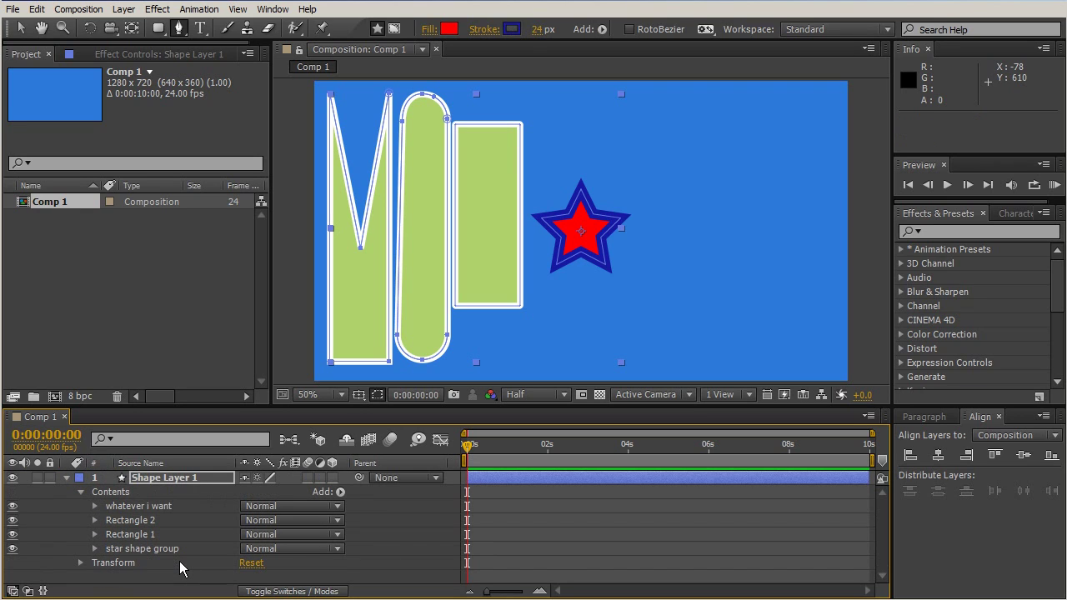
- Expand and collapse the star shape group to check its contents, and select the other groups one after another to review them
click(177, 550)
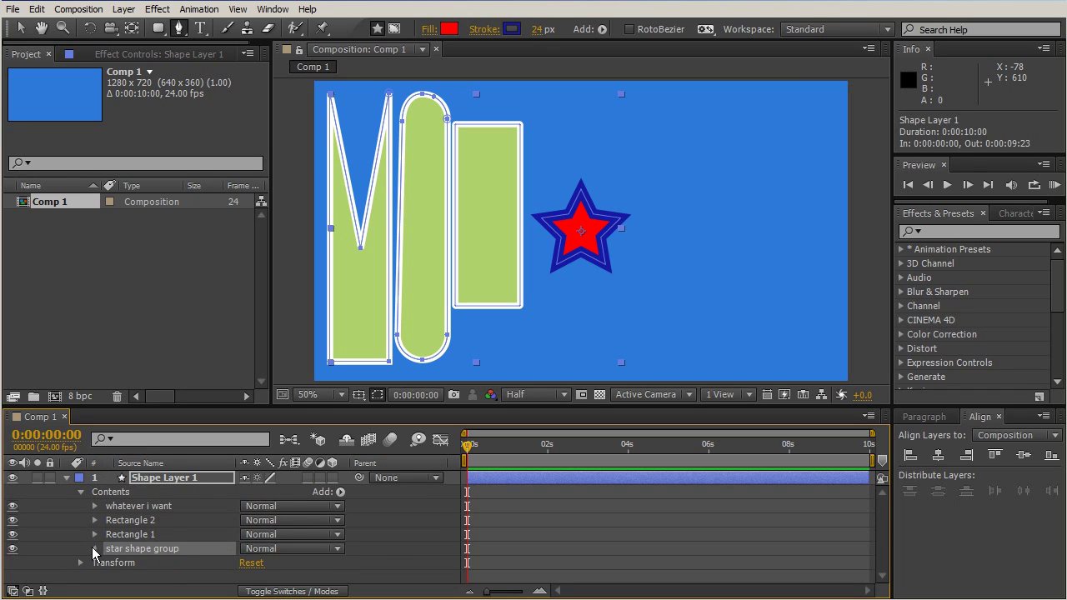
click(95, 549)
click(94, 519)
click(135, 534)
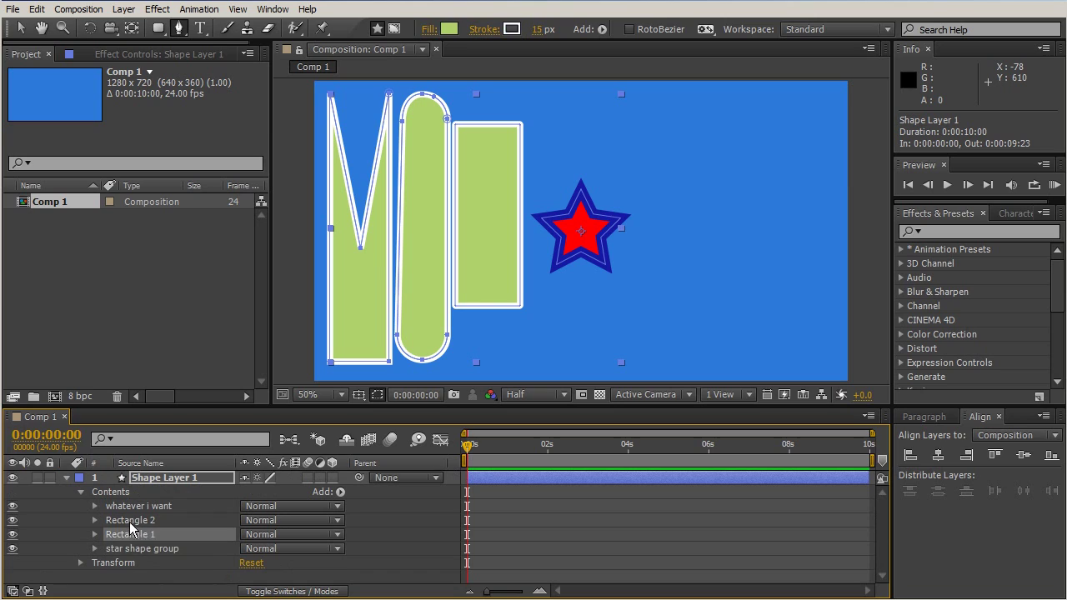
click(148, 520)
click(142, 508)
click(146, 521)
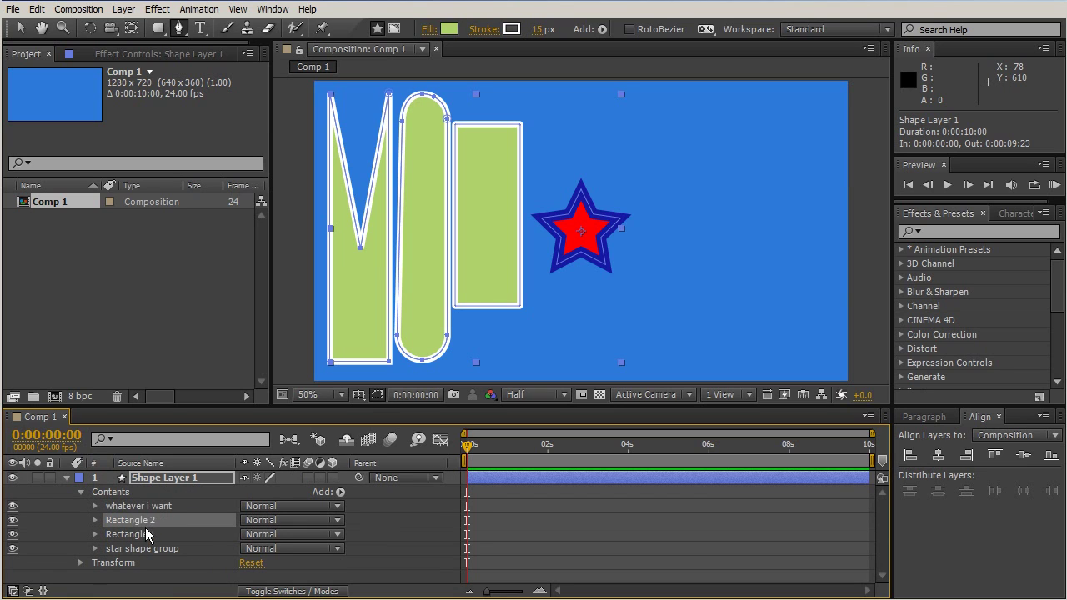
click(146, 536)
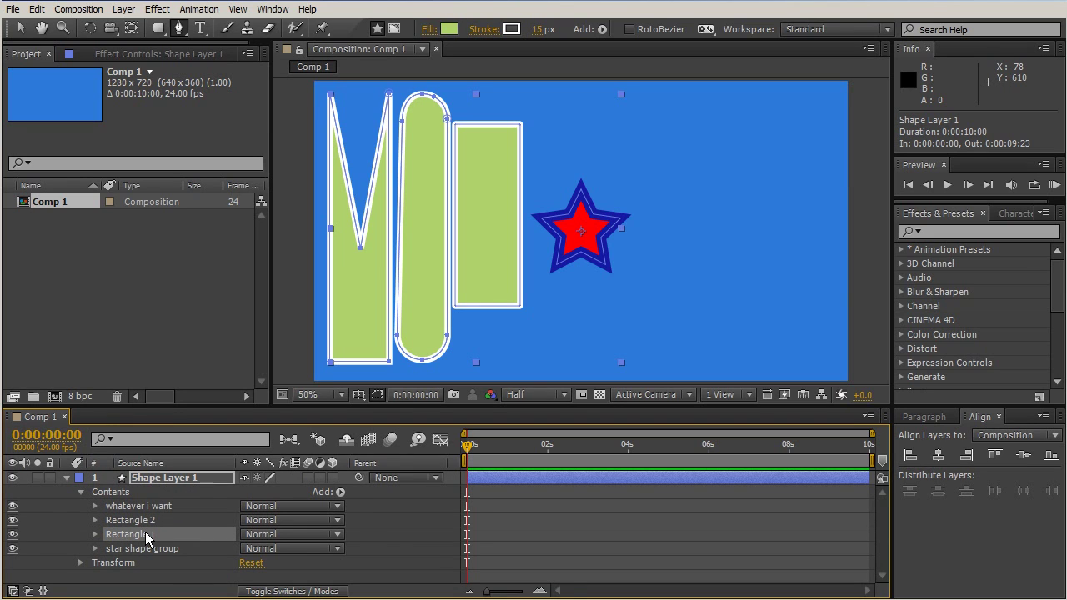
- Enlarge the star by setting Polystar Path 1's Inner Radius to 111 and Outer Radius to 246
click(95, 549)
click(180, 533)
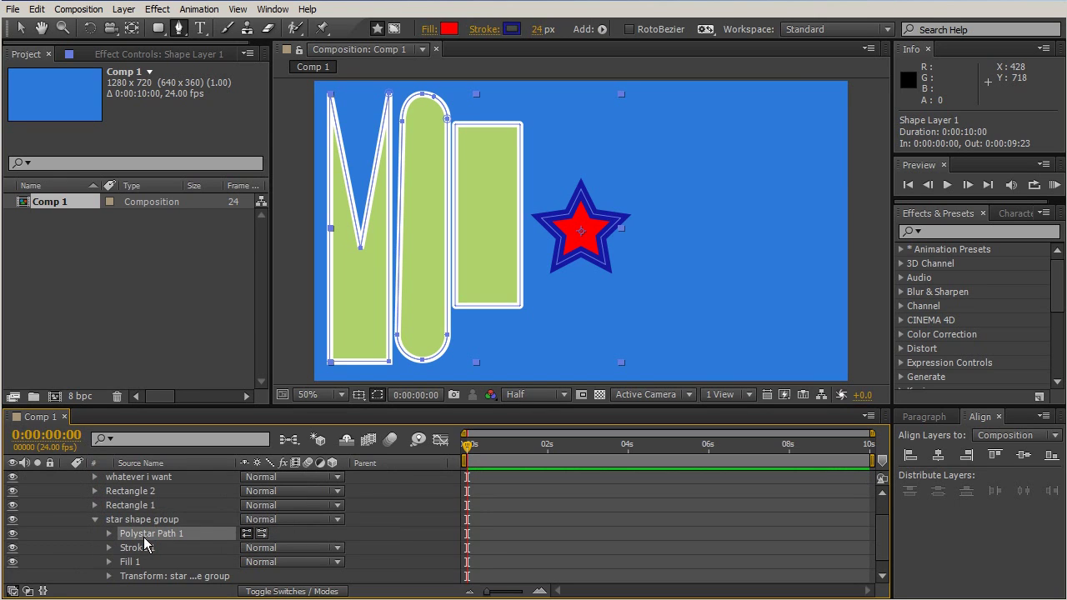
click(109, 533)
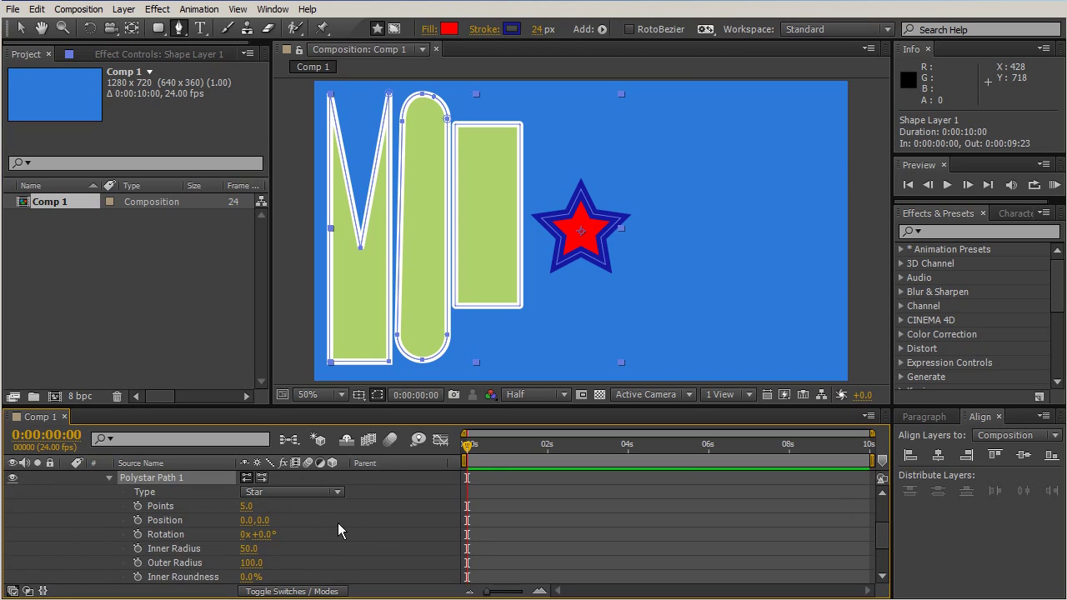
scroll(333, 533, down, 3)
scroll(333, 538, up, 2)
scroll(215, 565, down, 2)
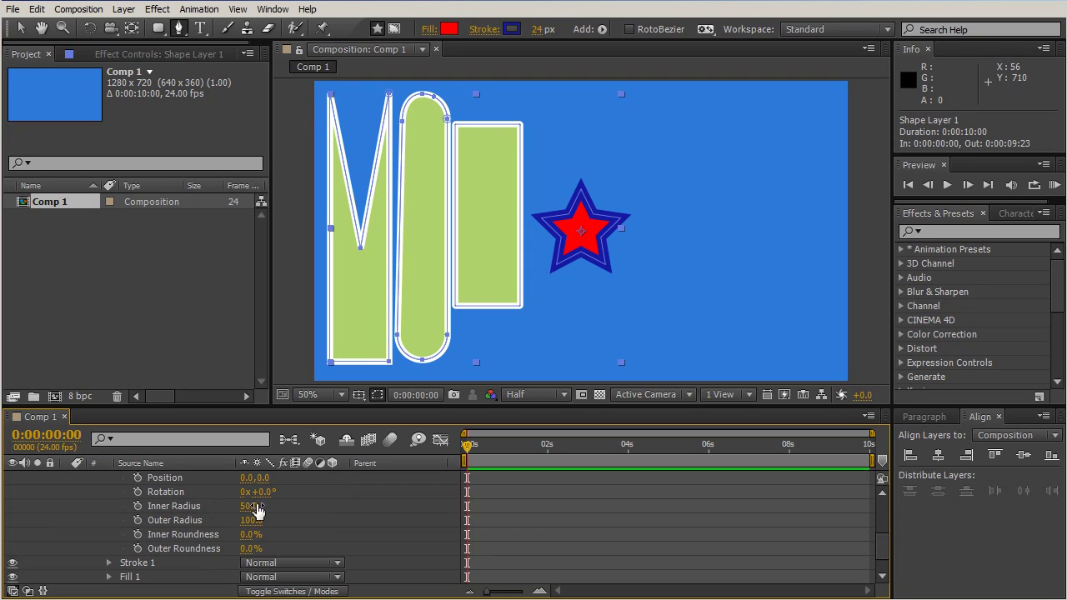
mouse_move(252, 521)
mouse_down()
mouse_move(369, 514)
mouse_move(264, 507)
mouse_move(300, 506)
mouse_up()
- Collapse the star shape group and move it to the top of Contents, above "whatever i want"
scroll(373, 497, up, 4)
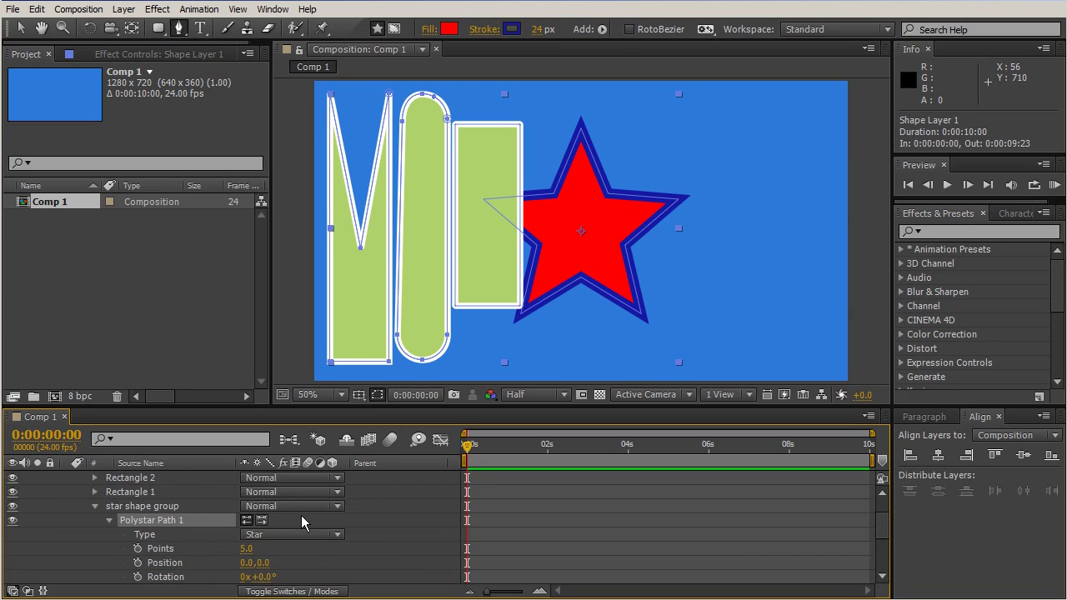
click(94, 509)
drag(138, 548, 138, 509)
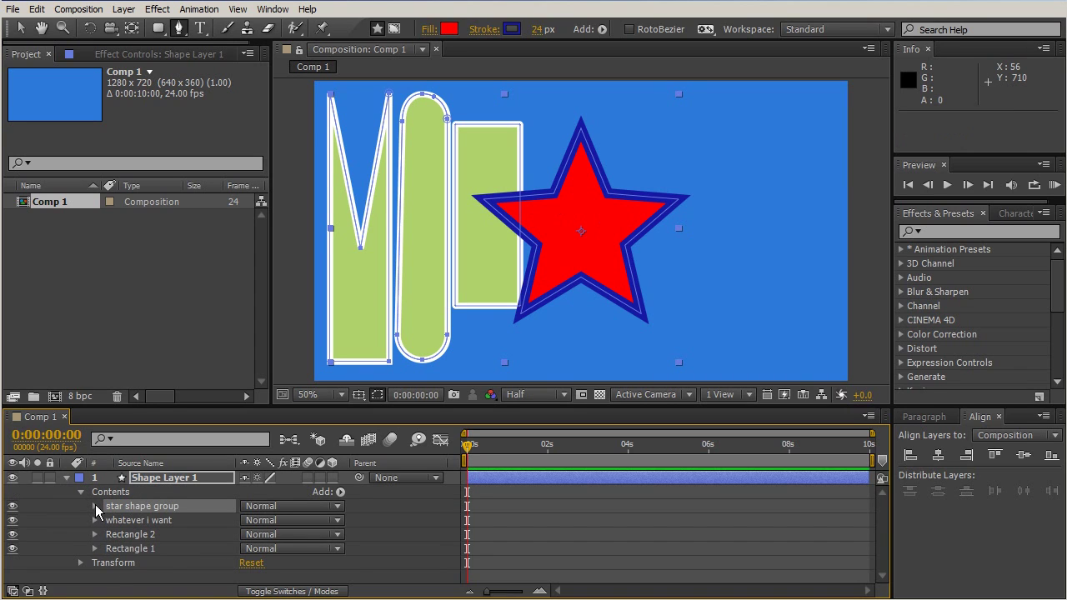
- Set Polystar Path 1's Inner Roundness to 1196%, Outer Roundness to -9% and Points to 17
click(95, 506)
scroll(129, 523, down, 1)
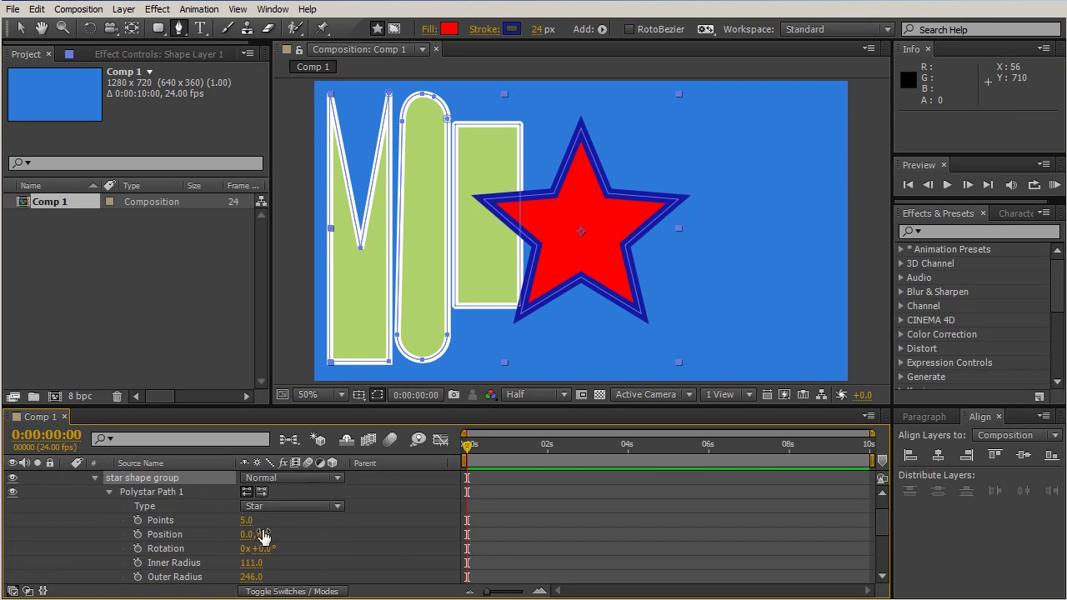
scroll(205, 546, down, 1)
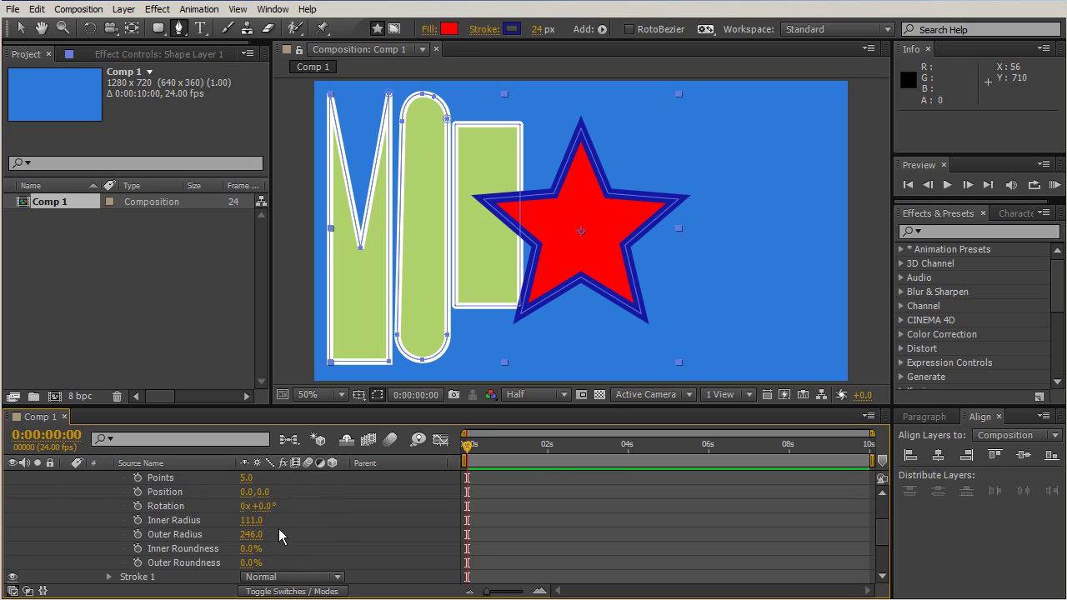
mouse_move(250, 548)
mouse_down()
mouse_move(696, 558)
mouse_move(884, 537)
mouse_move(1066, 500)
mouse_move(691, 523)
mouse_move(773, 478)
mouse_move(750, 488)
mouse_up()
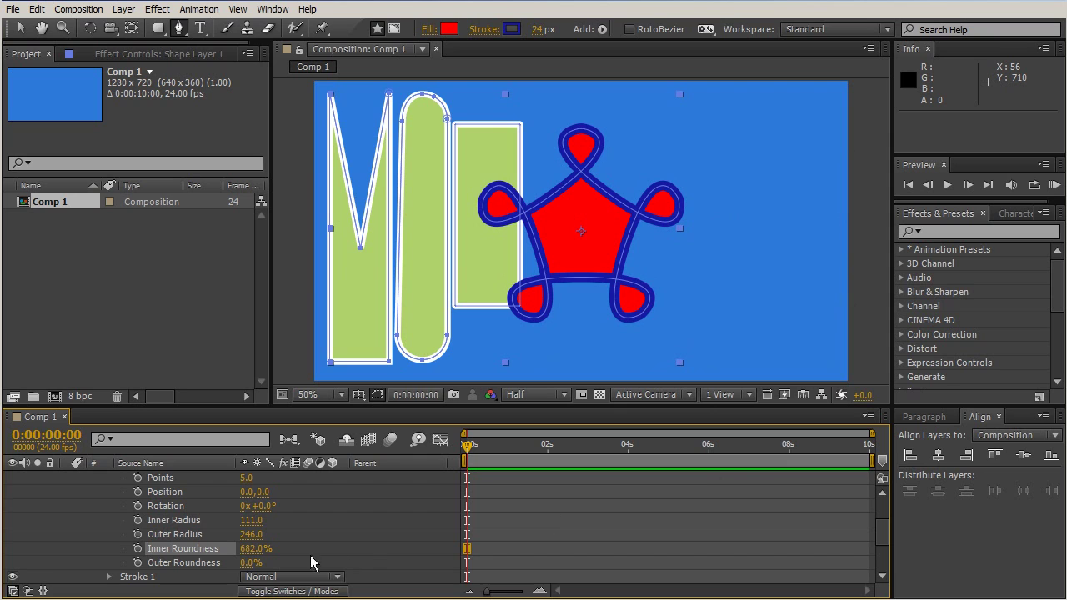
drag(248, 563, 678, 550)
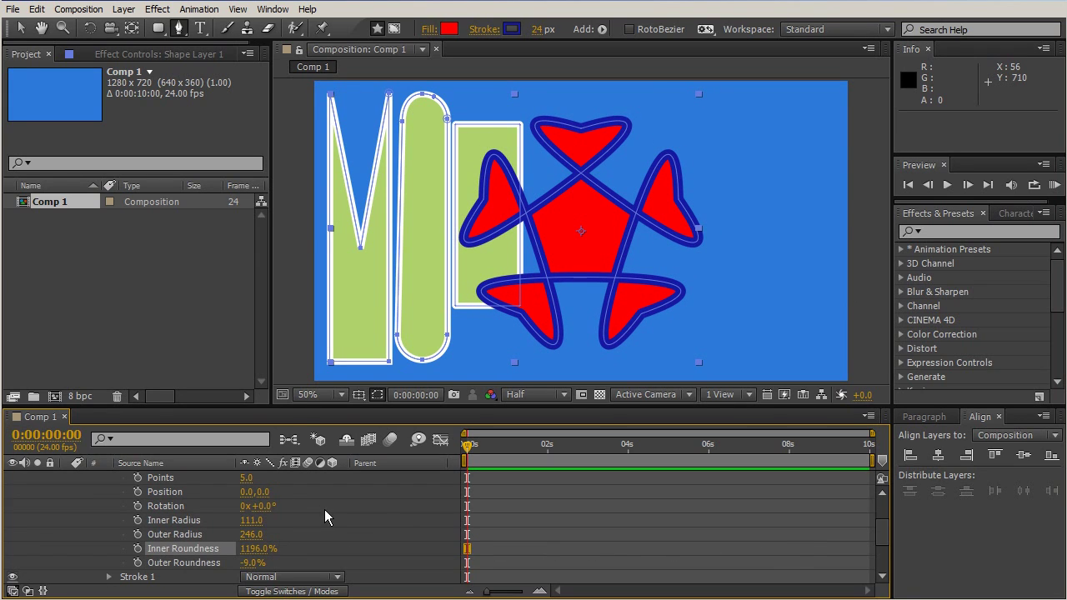
drag(255, 477, 258, 477)
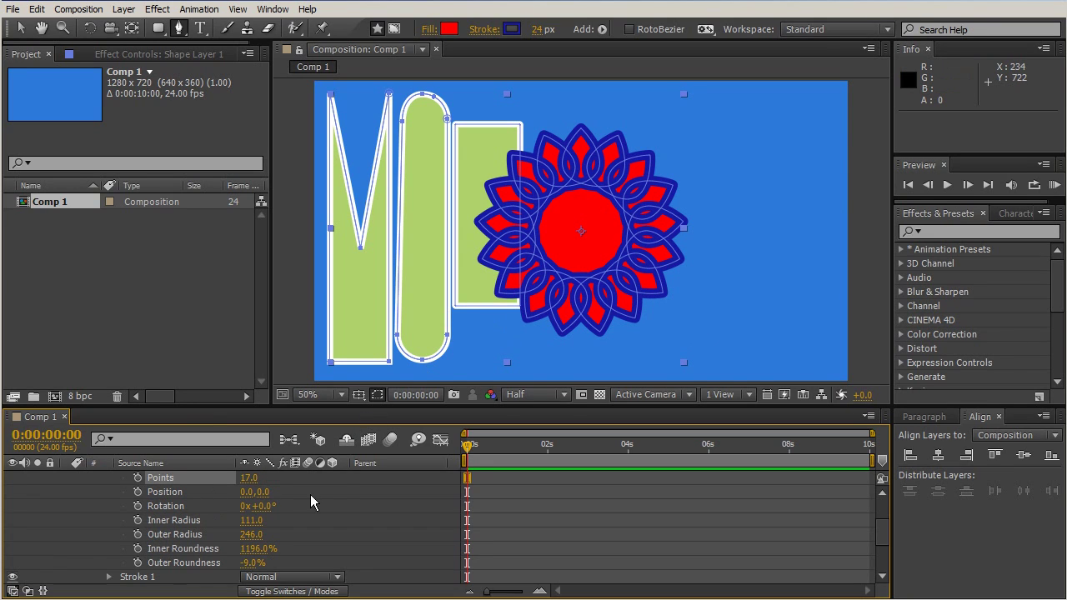
- Change Polystar Path 1's Type from Star to Polygon
scroll(330, 525, up, 1)
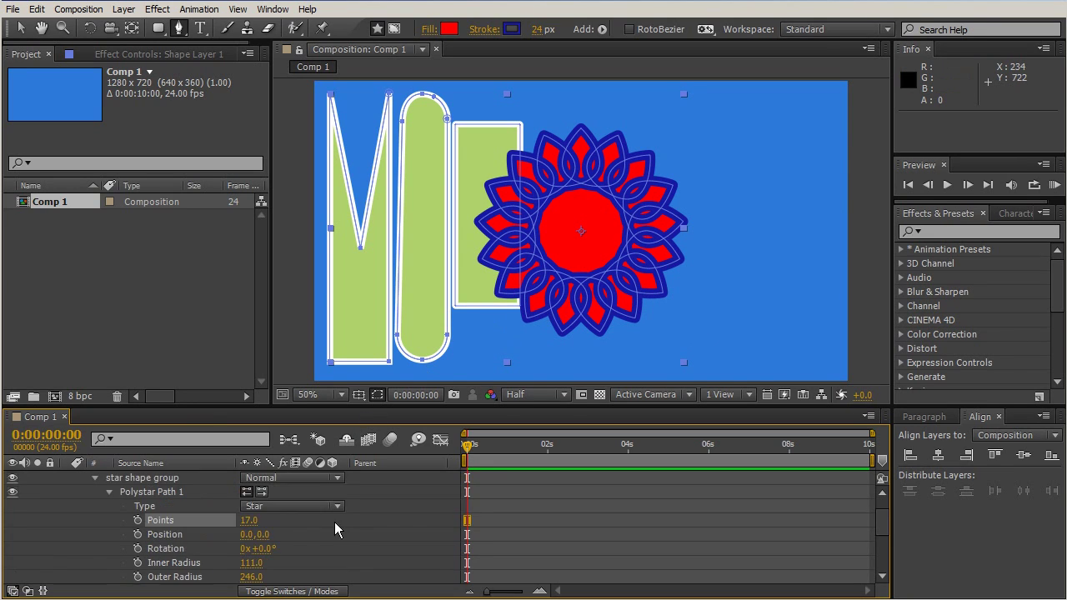
click(147, 506)
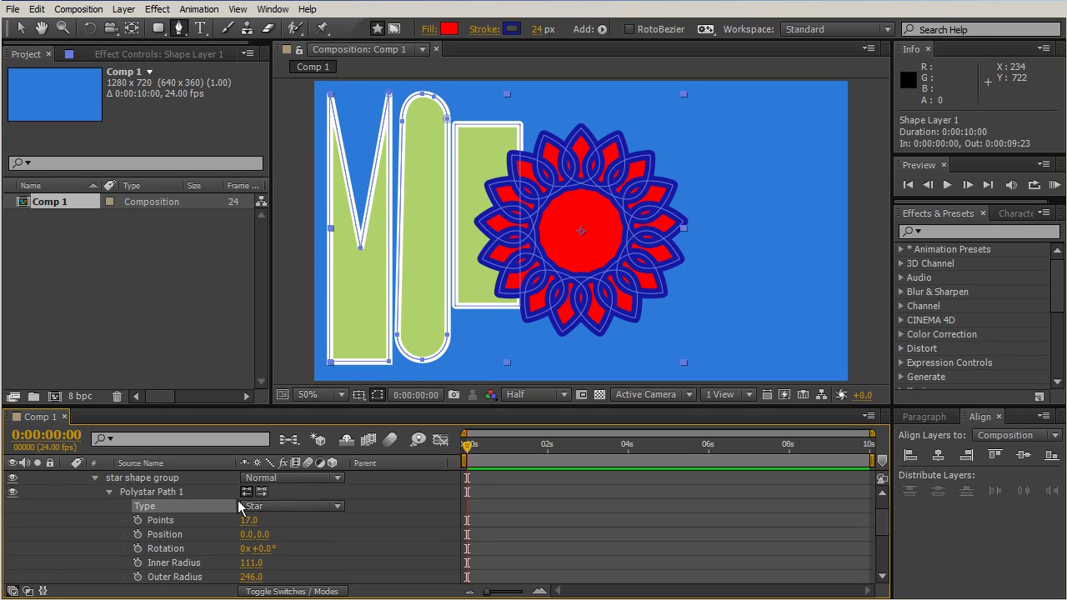
click(280, 507)
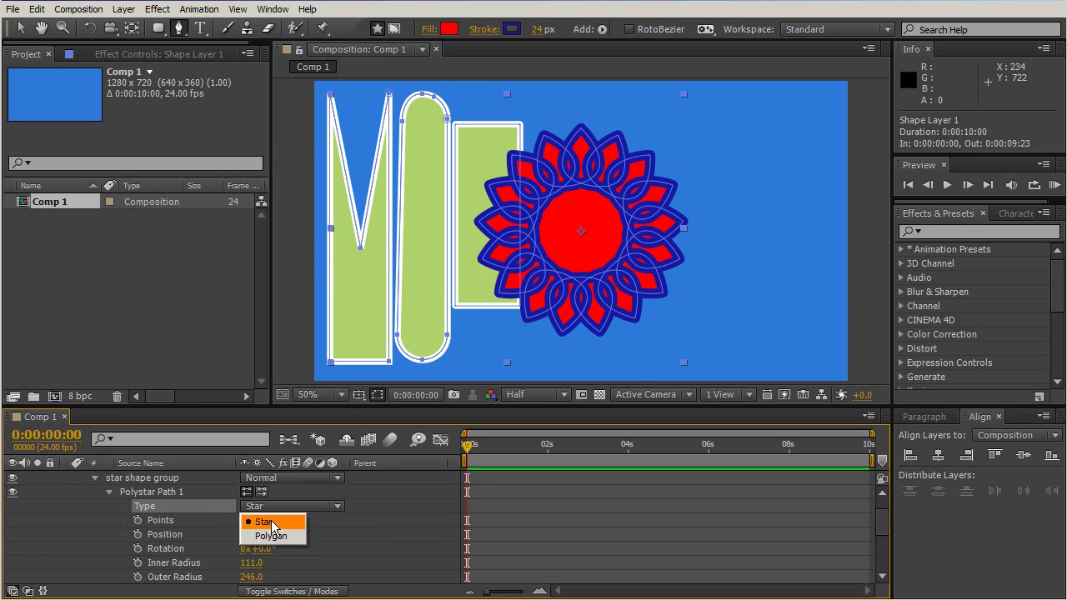
click(269, 537)
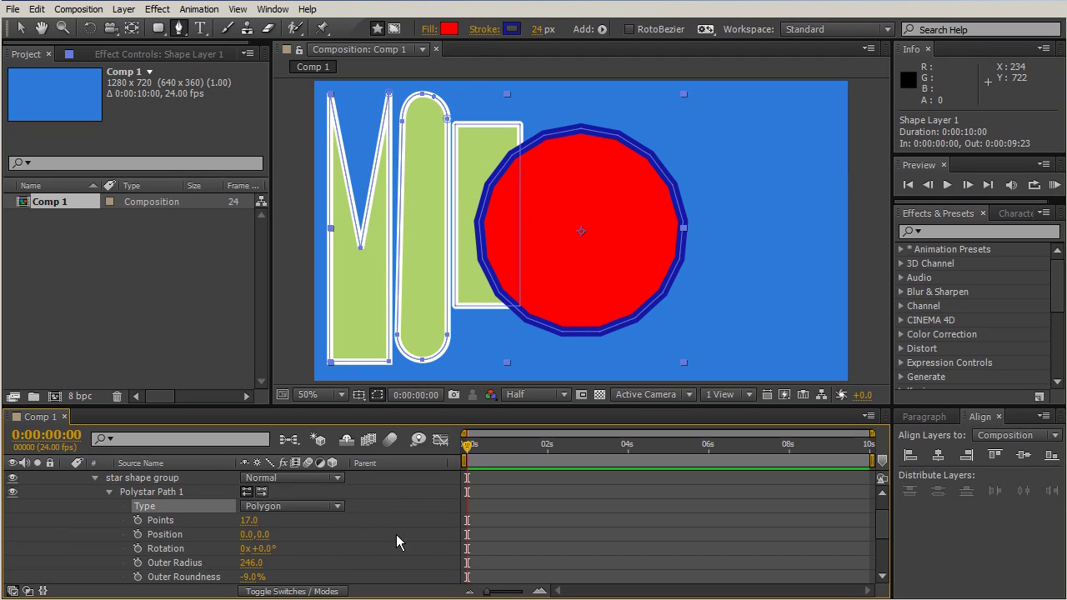
- Set the polygon's Outer Roundness to 0% in Polystar Path 1
scroll(393, 533, down, 2)
scroll(387, 525, up, 1)
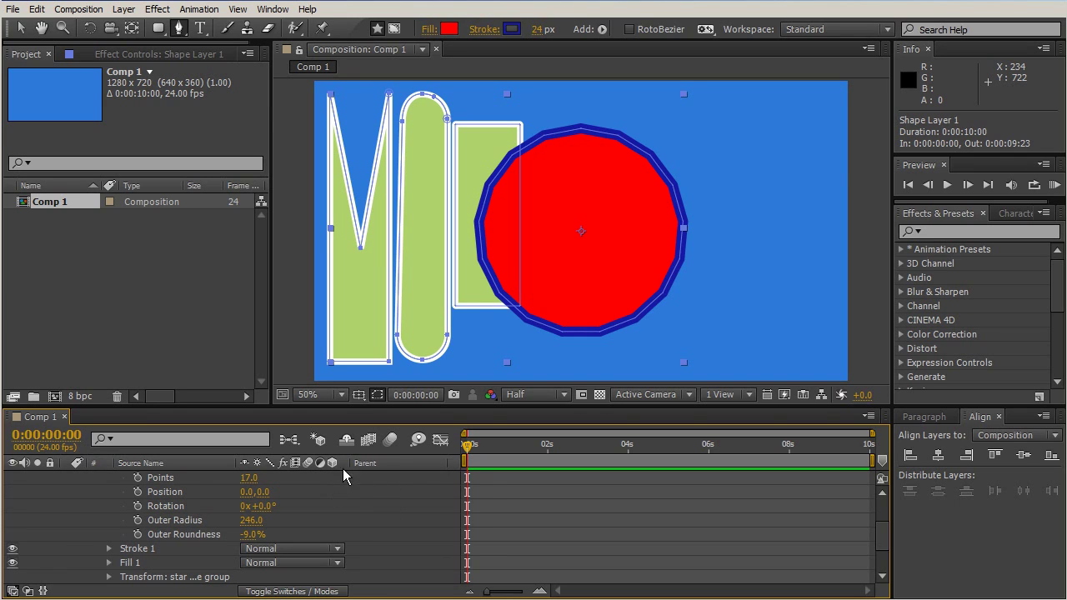
scroll(357, 524, up, 1)
scroll(358, 523, down, 1)
click(251, 534)
text(0)
click(329, 509)
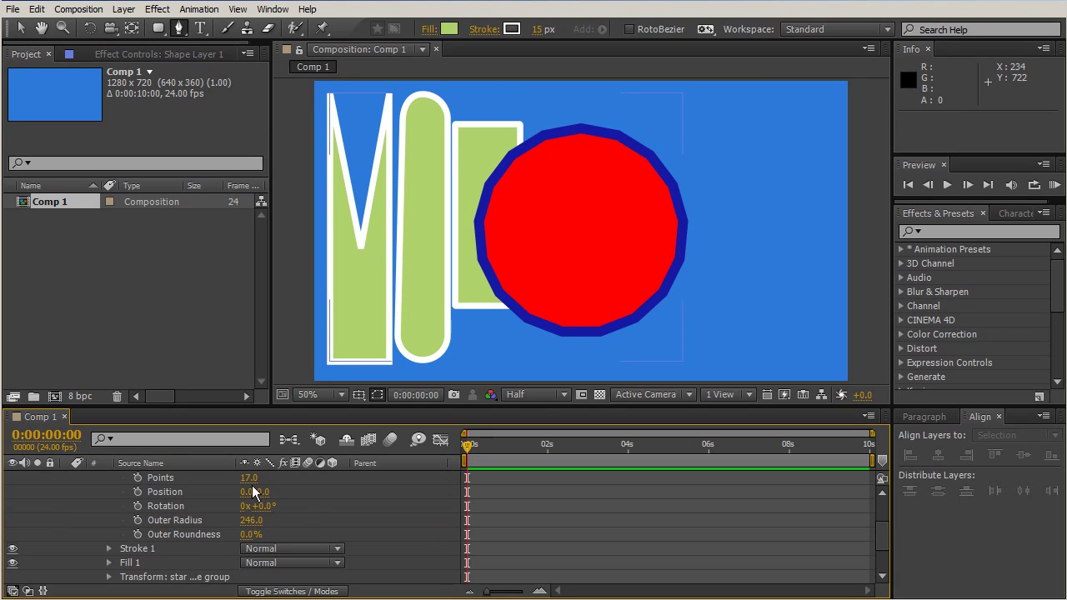
- Turn the polygon into a hexagon by reducing Polystar Path 1's Points to 6
click(194, 521)
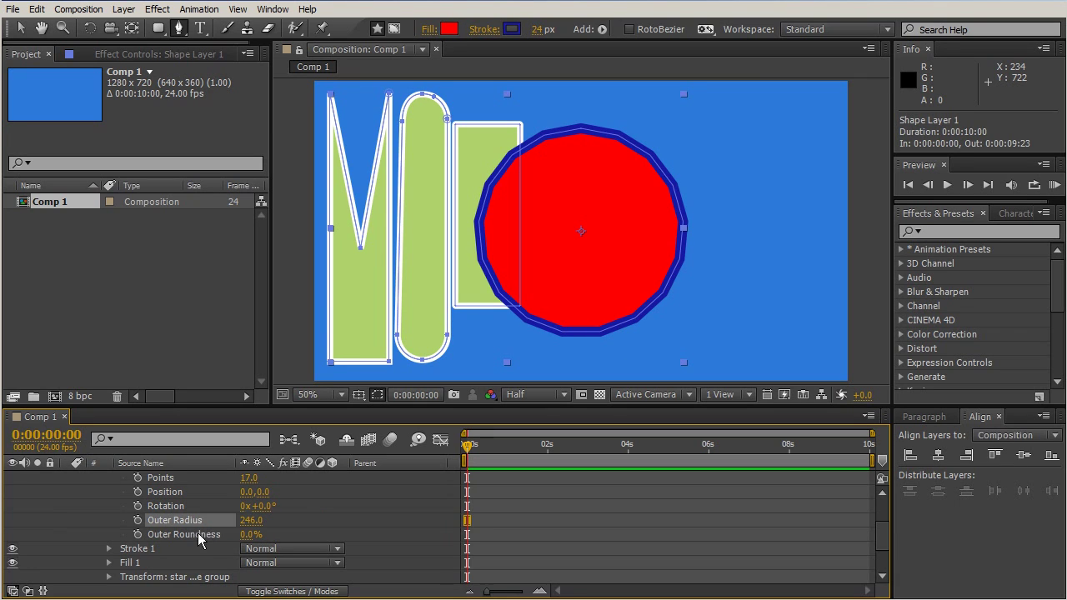
click(197, 532)
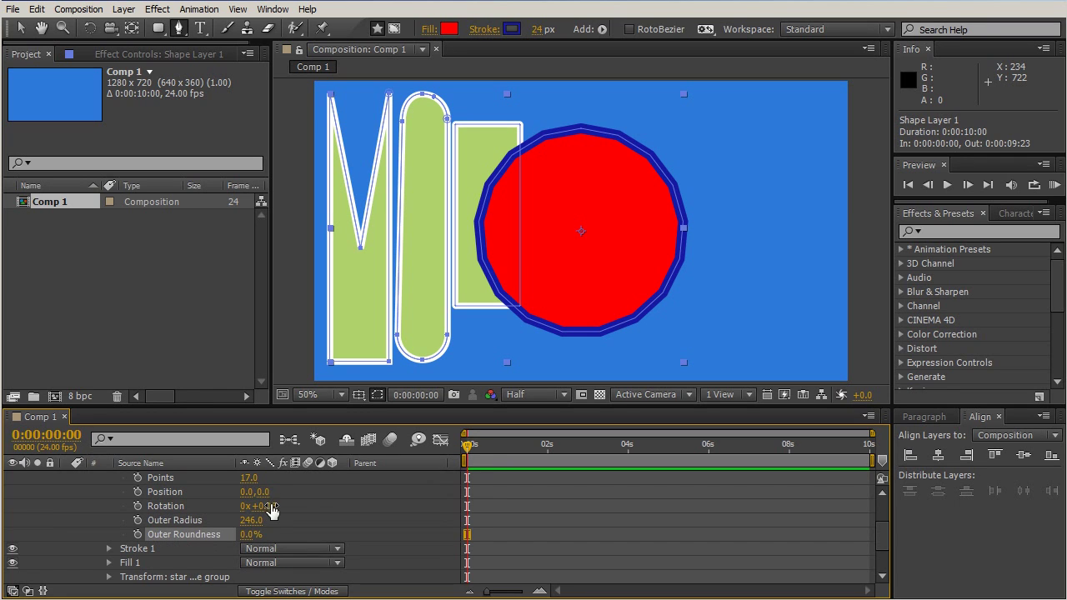
drag(247, 477, 235, 478)
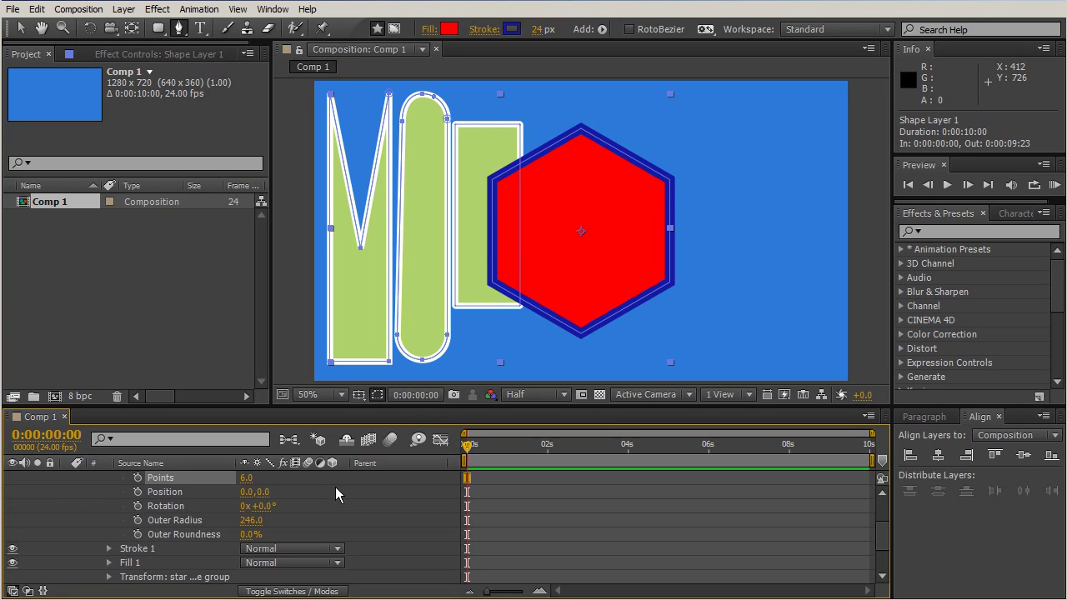
scroll(372, 534, up, 1)
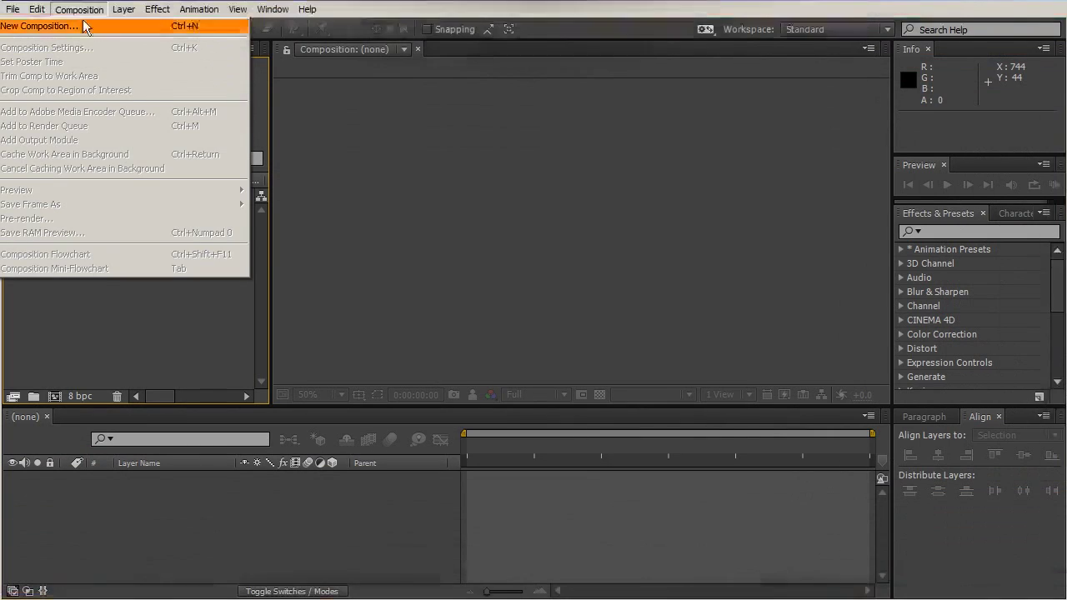
- Create a new composition Comp 1 at 1280 x 720 px, 24 fps, 10 seconds long, with a black background
click(79, 30)
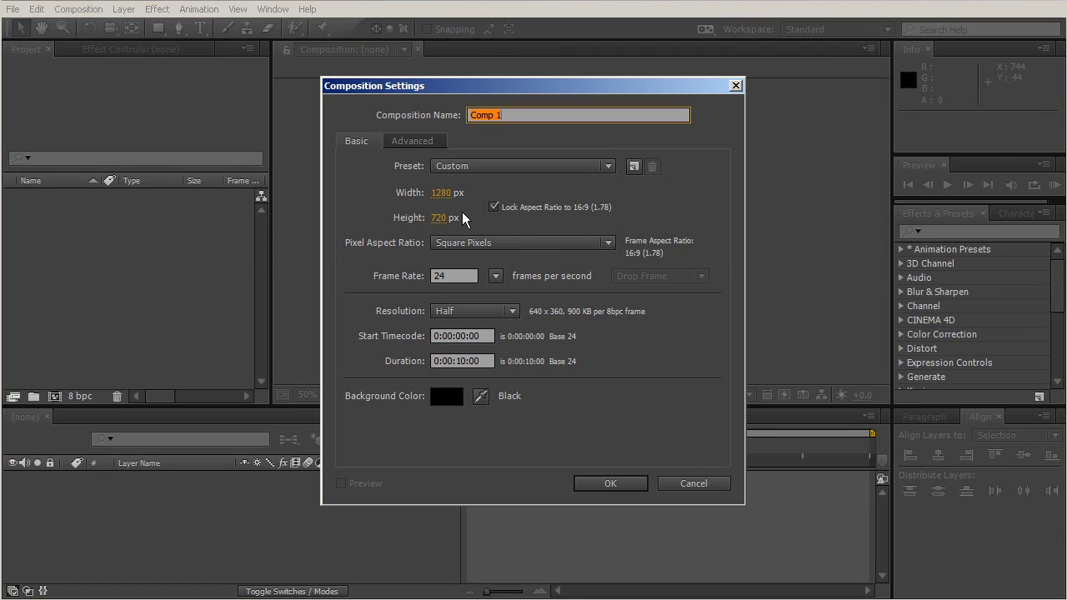
click(448, 275)
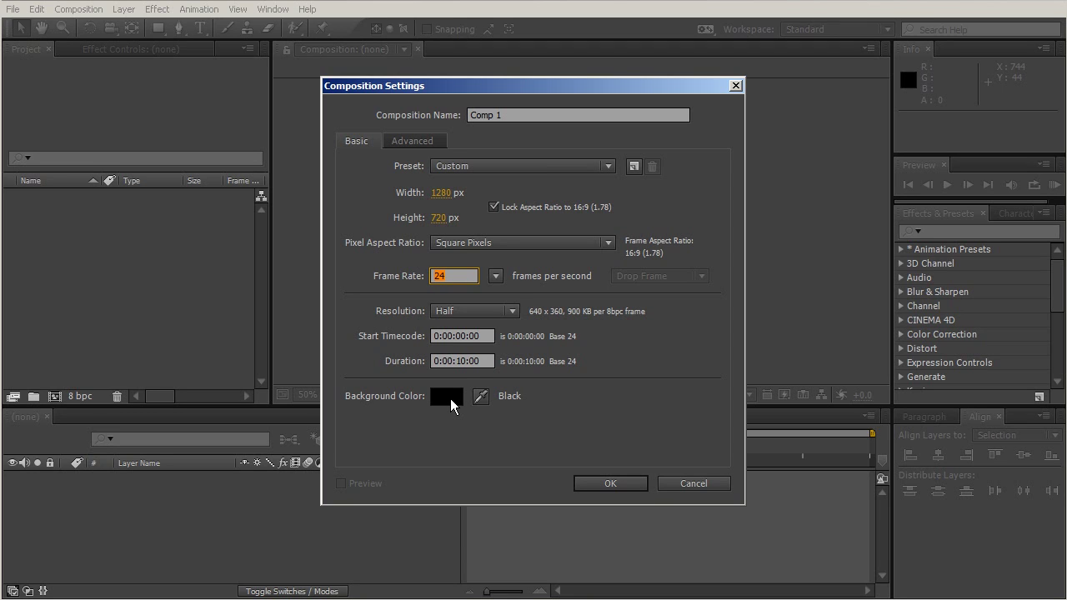
click(621, 483)
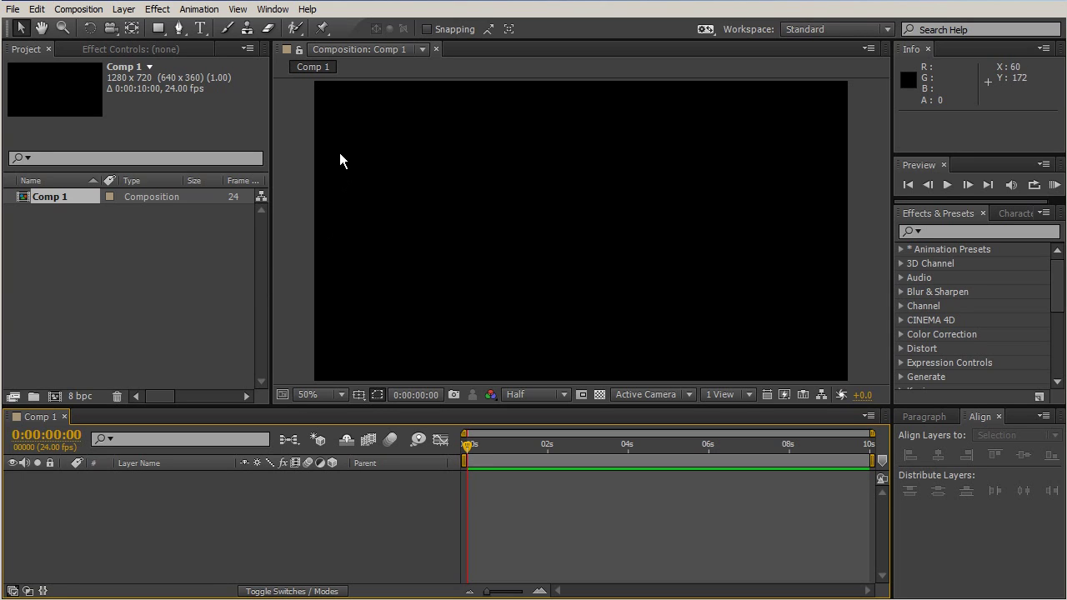
- Add an empty shape layer to the composition and rename it "gas handle"
click(125, 9)
mouse_move(125, 28)
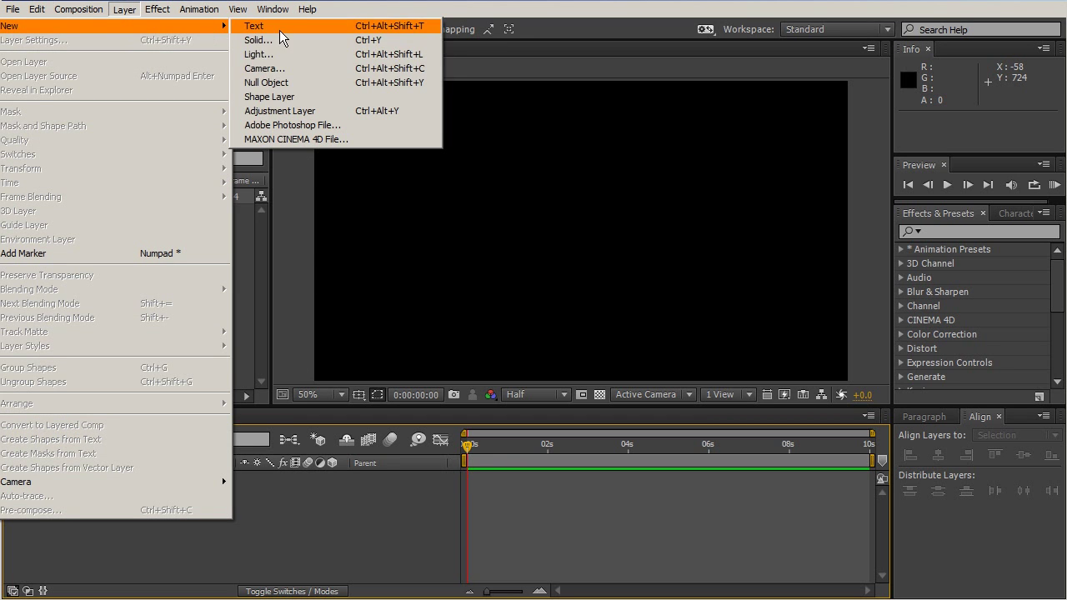
click(292, 97)
click(147, 479)
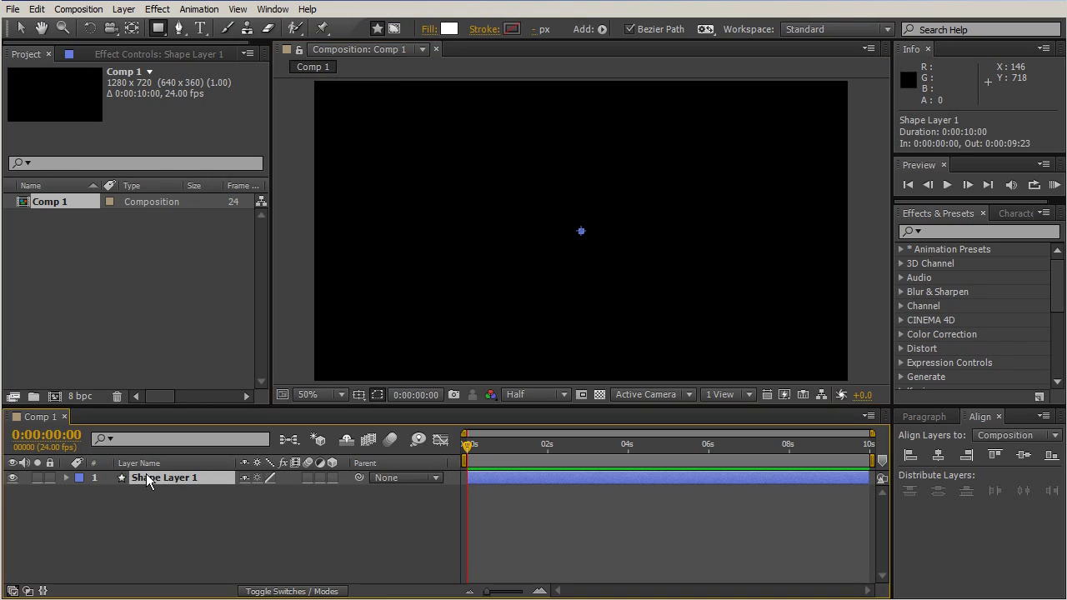
key(Return)
text(gas handle)
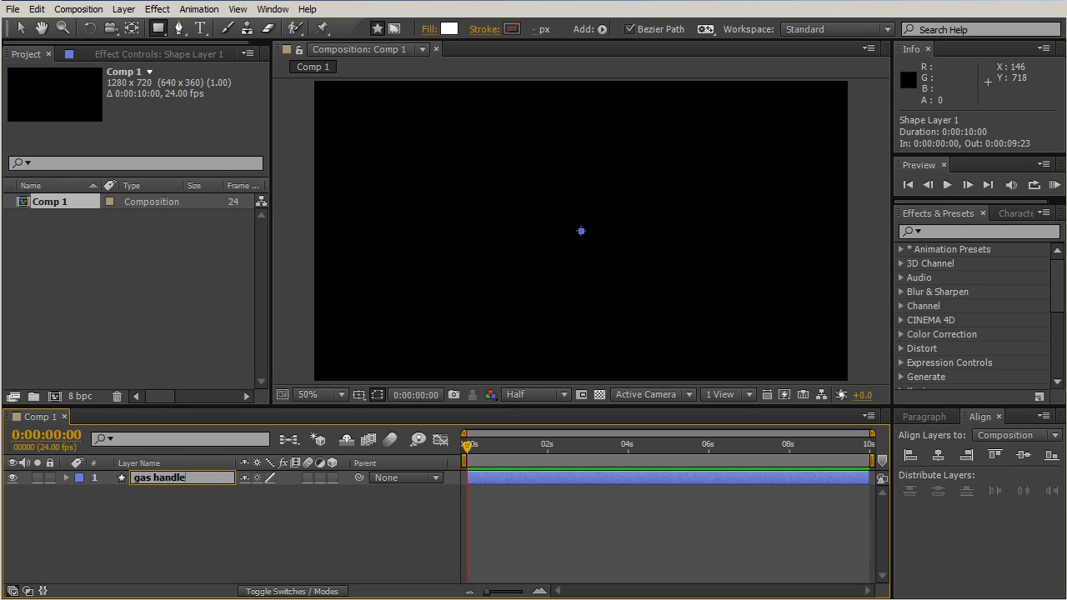
key(Return)
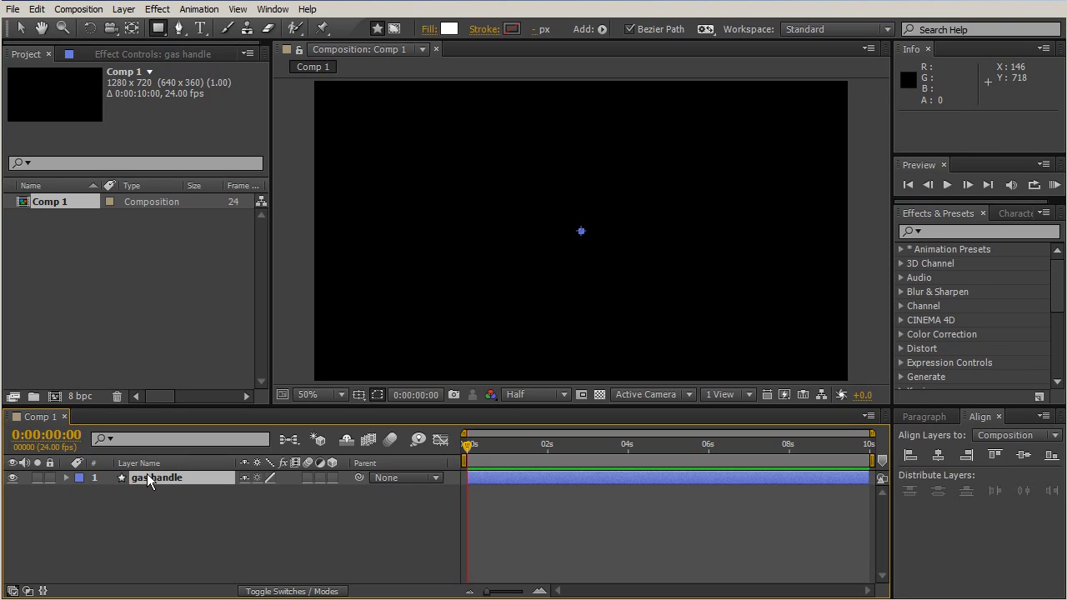
- Draw a narrow vertical bar about 36 x 644 px left of centre and add two opposite pairs of vertices along its upper sides
click(159, 30)
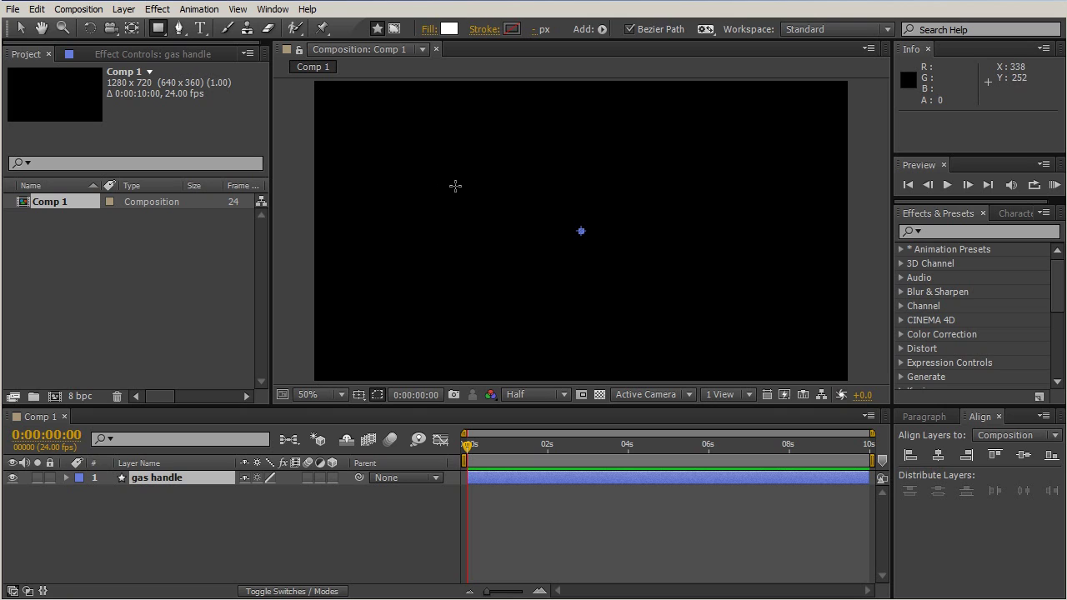
mouse_move(541, 120)
mouse_down()
mouse_move(547, 400)
mouse_move(572, 493)
mouse_move(556, 389)
mouse_up()
click(178, 28)
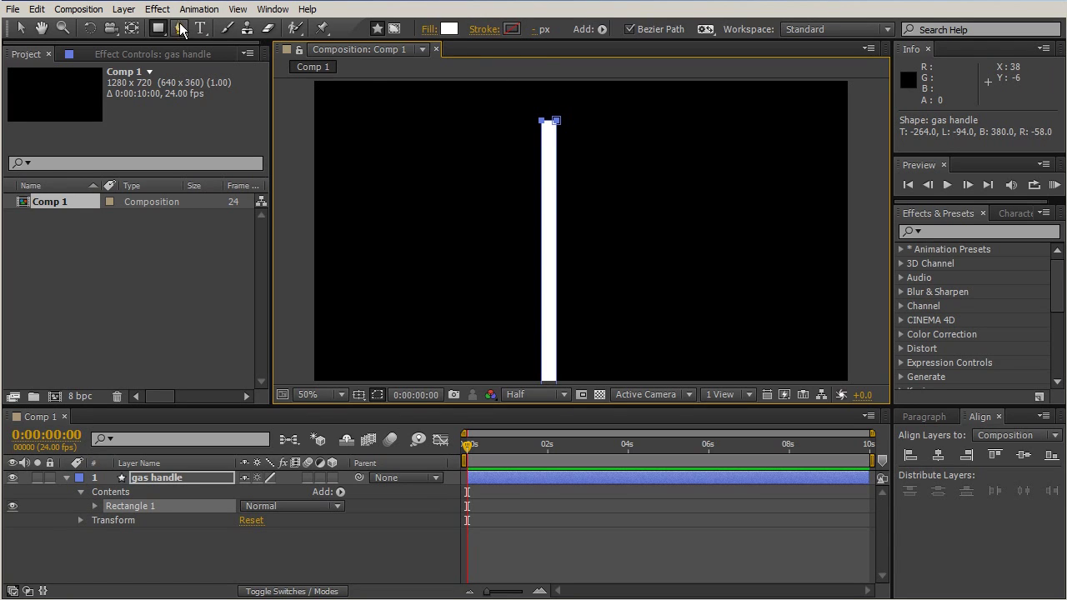
click(541, 187)
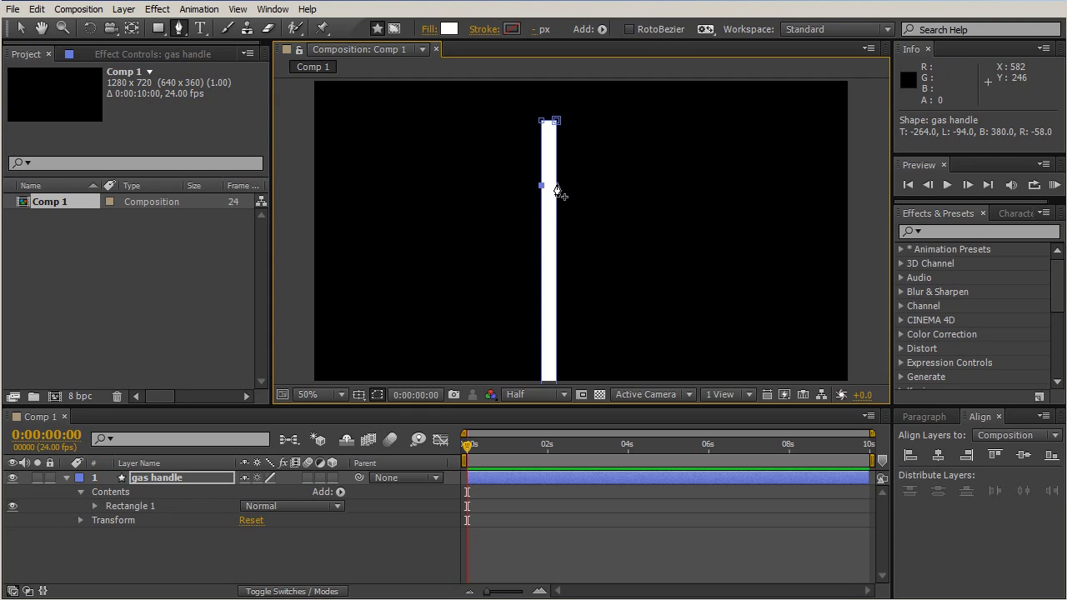
click(556, 183)
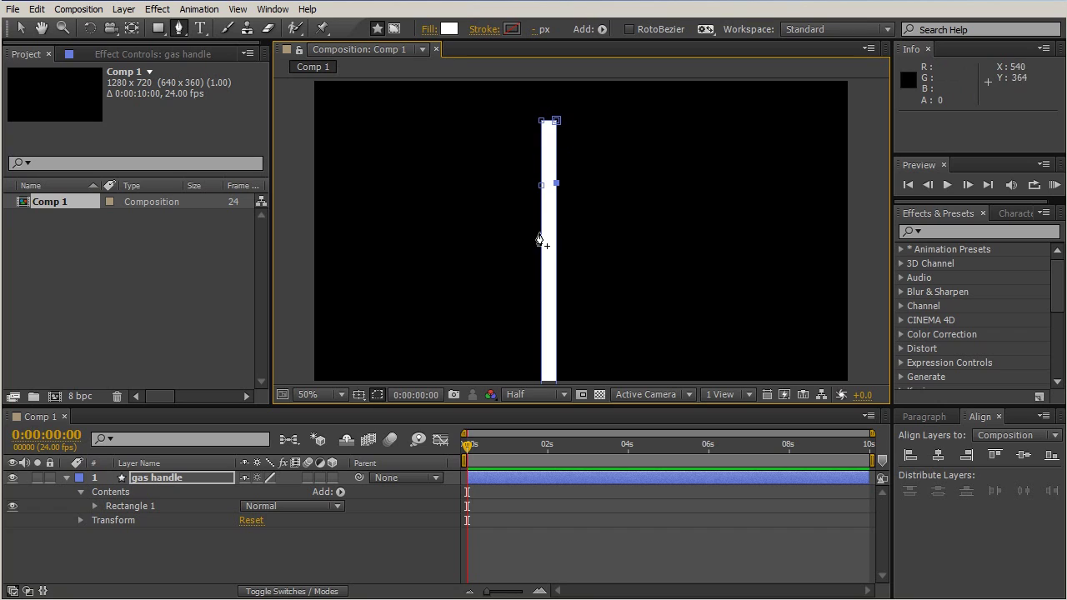
click(541, 259)
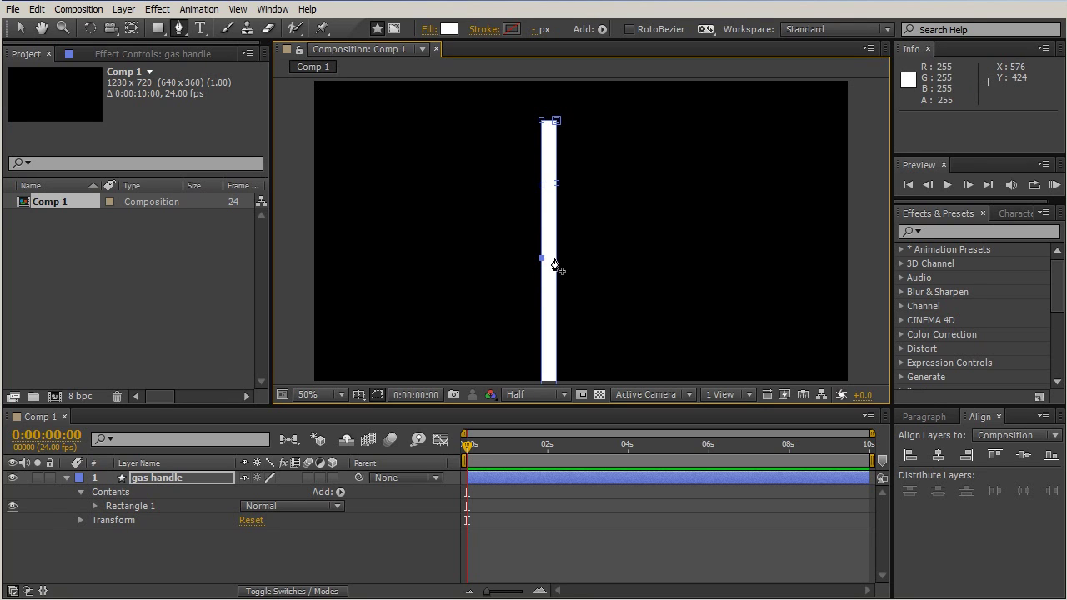
click(556, 258)
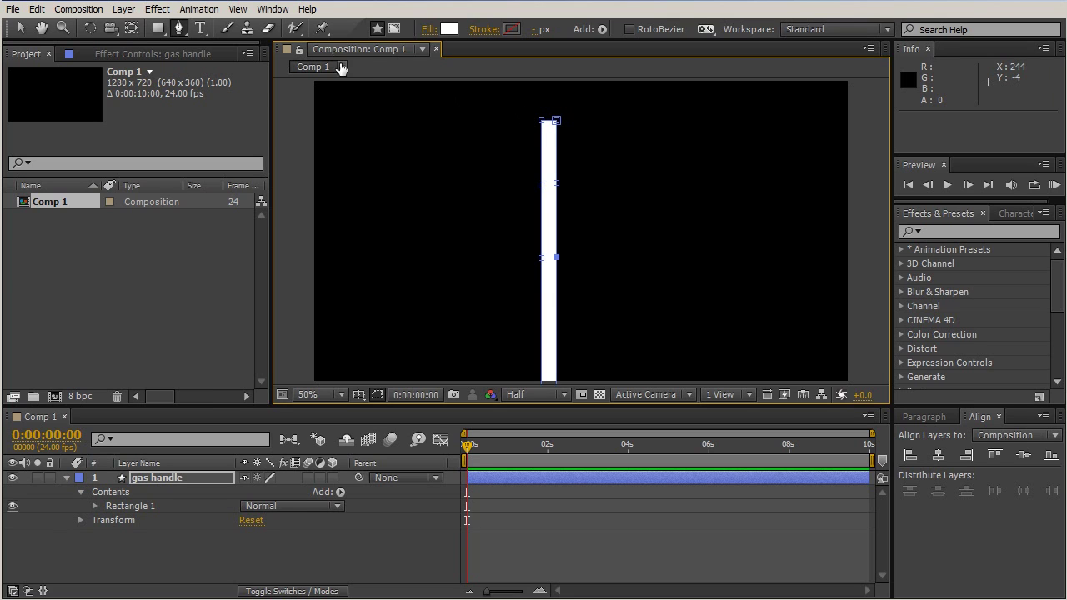
- Move the bar's two top vertices left and slightly down to bend its upper end, undoing the stray path point
drag(508, 101, 605, 150)
drag(542, 122, 472, 133)
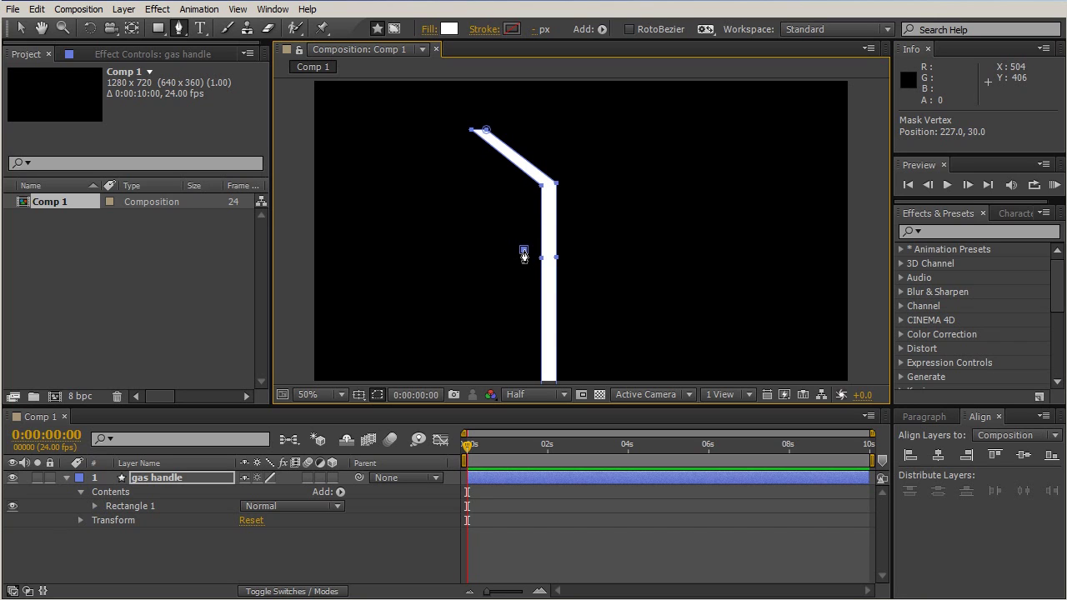
click(524, 249)
key(ctrl+z)
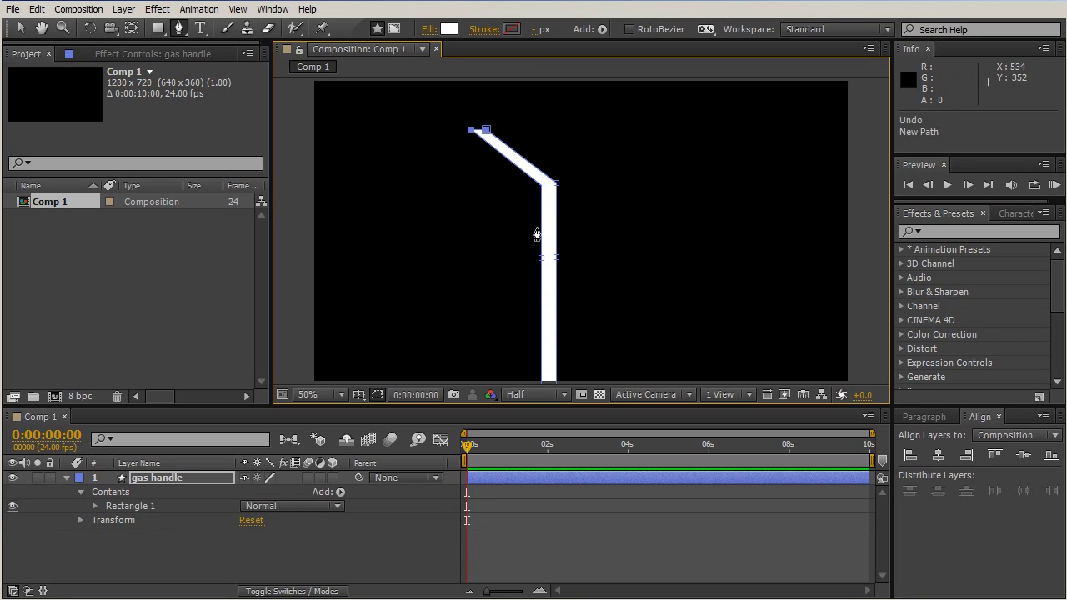
- Shift the bar's second pair of vertices left and the top pair further down-left to spread the bend over two segments
drag(524, 238, 579, 275)
mouse_move(581, 162)
mouse_down()
mouse_move(519, 211)
mouse_move(525, 188)
mouse_move(516, 191)
mouse_up()
drag(457, 107, 528, 153)
drag(470, 129, 459, 135)
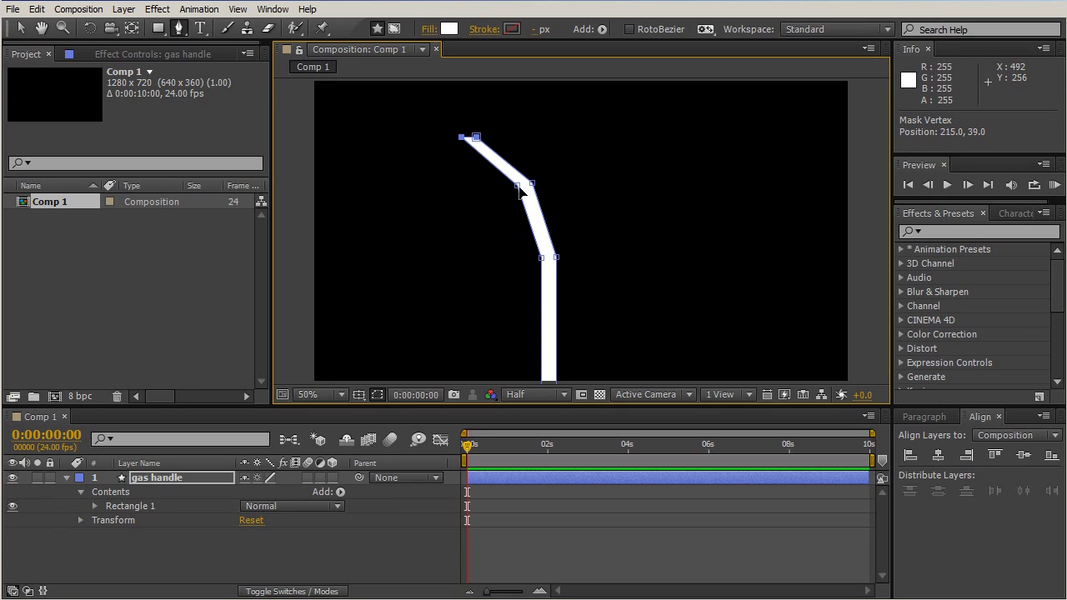
- Smooth the bar's bend with Bezier handles on its middle vertices and reposition the two tip vertices to square off the end
drag(516, 185, 550, 208)
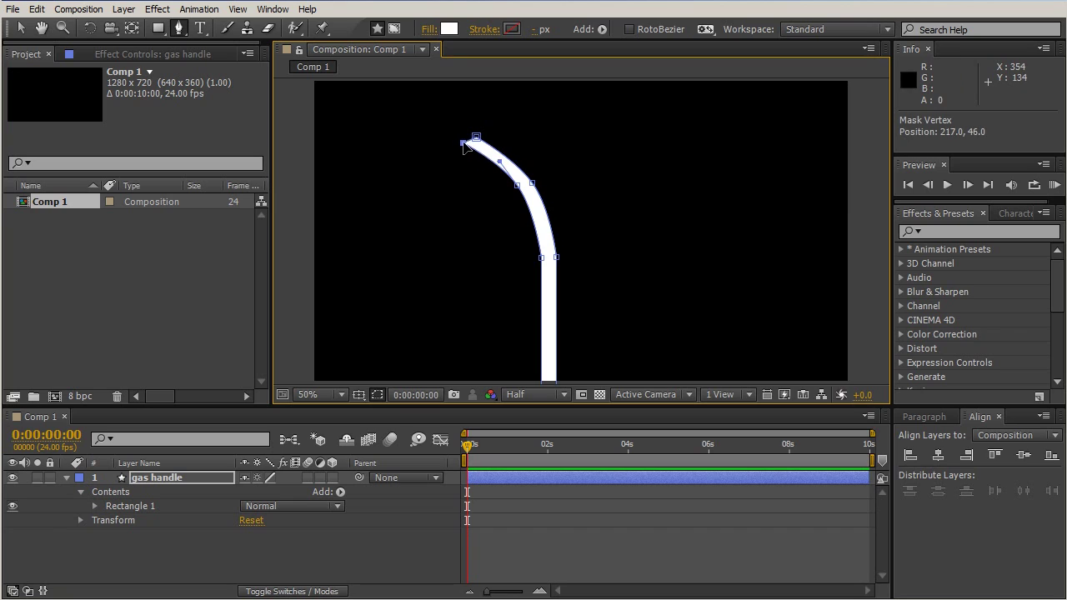
drag(463, 139, 469, 133)
click(462, 143)
drag(470, 133, 464, 134)
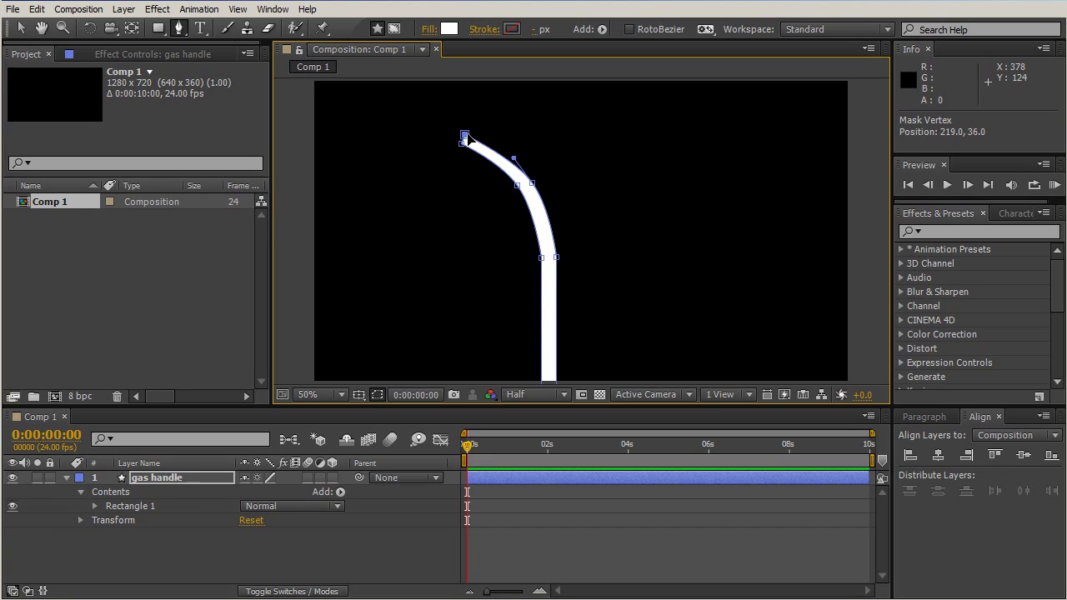
- Toggle the path outlines to check the curve, and nudge the outer bend vertex up-left to even the bar's thickness
click(376, 394)
click(373, 395)
click(373, 394)
click(372, 394)
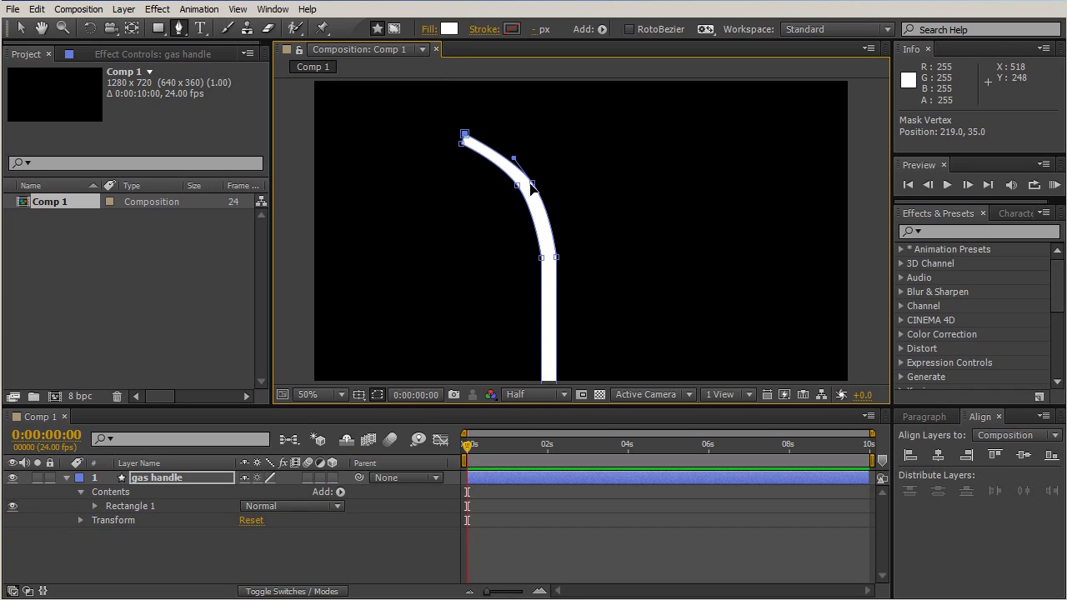
drag(532, 183, 528, 178)
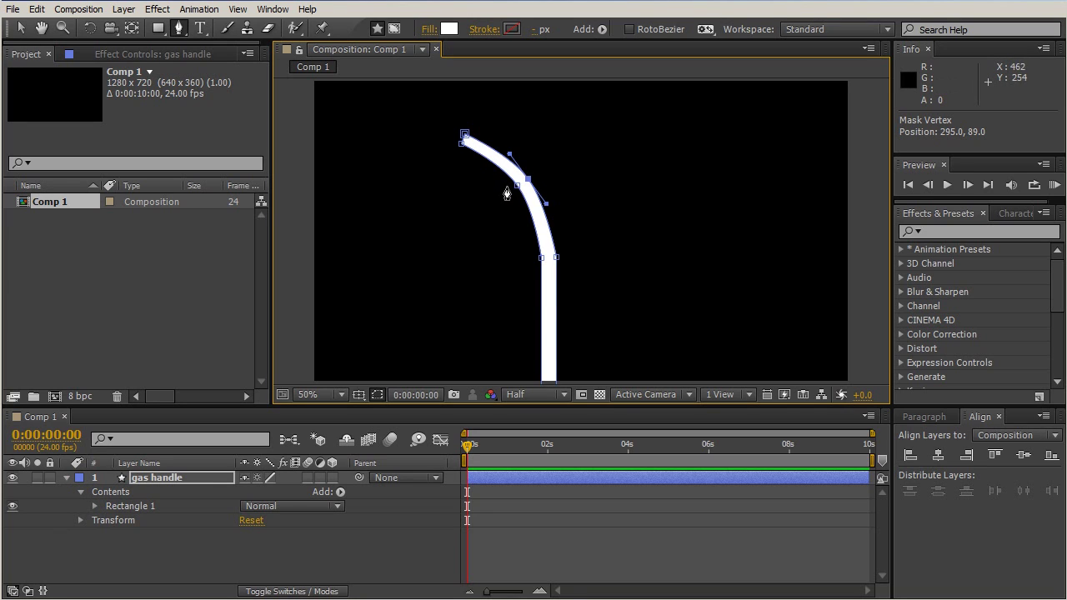
- Start a new pen path for the nozzle body, crossing above the bar's bend and running down its outer side
click(504, 187)
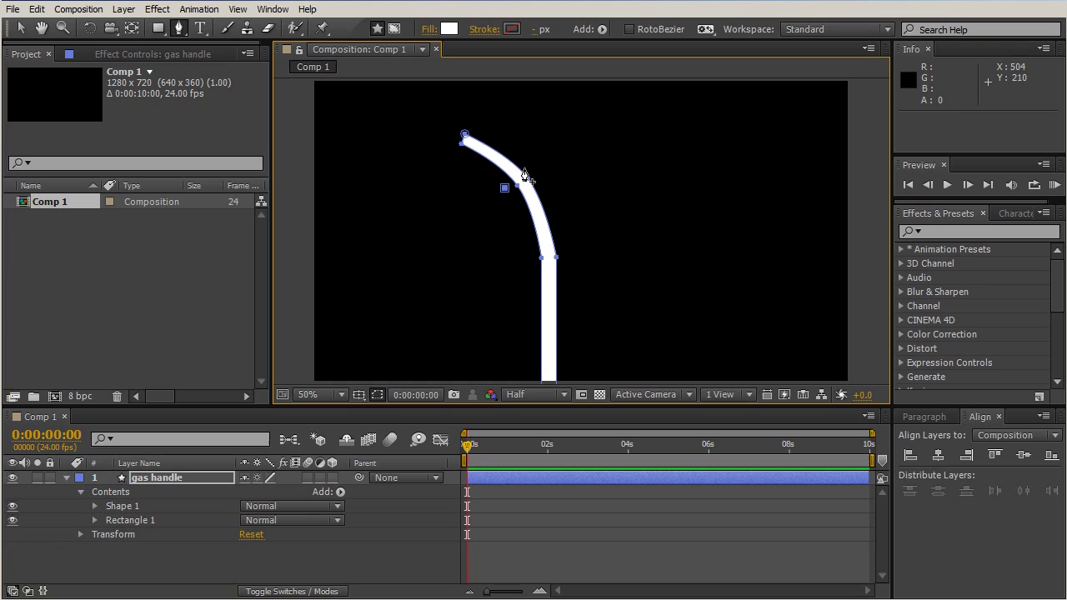
click(528, 167)
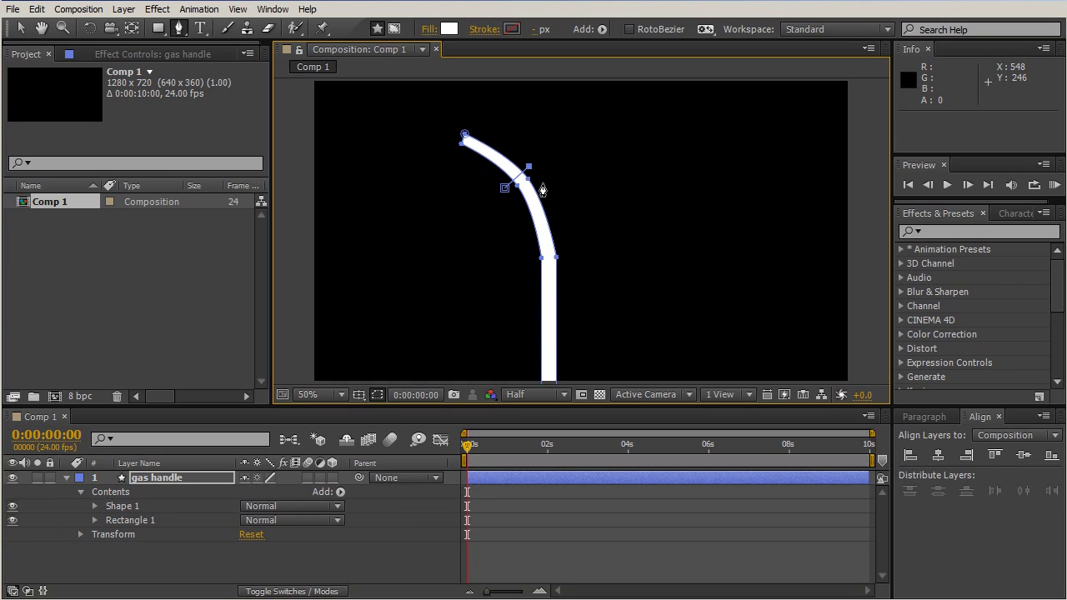
click(543, 184)
drag(560, 185, 565, 187)
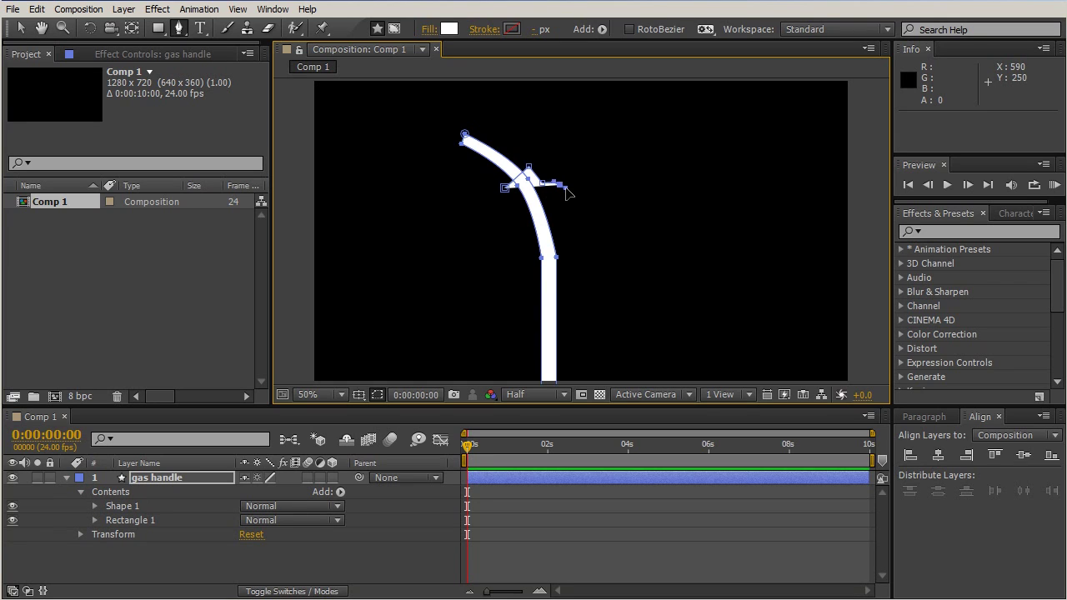
click(577, 234)
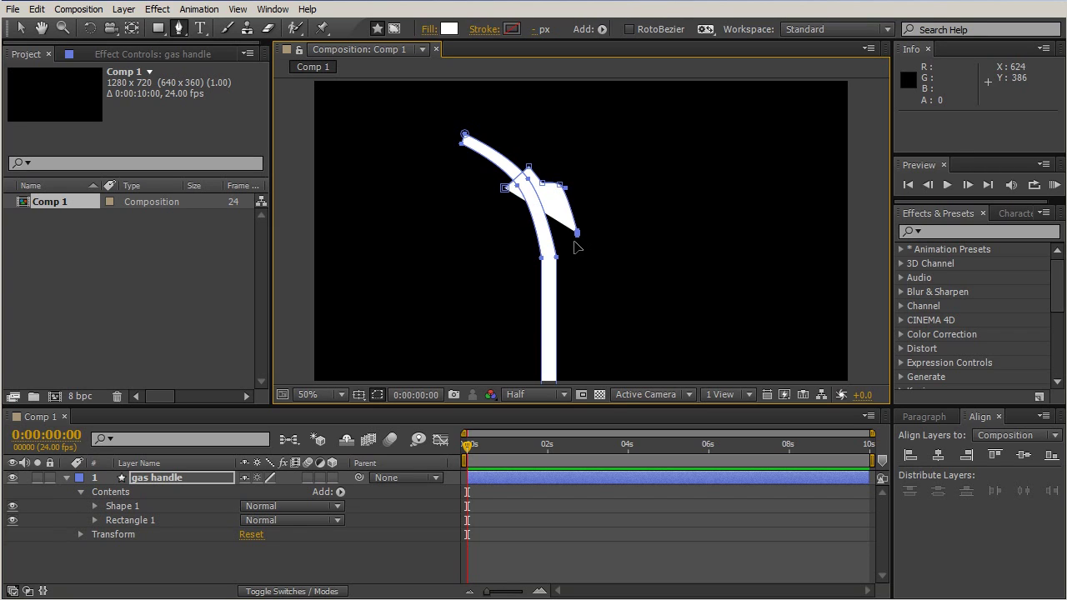
click(571, 248)
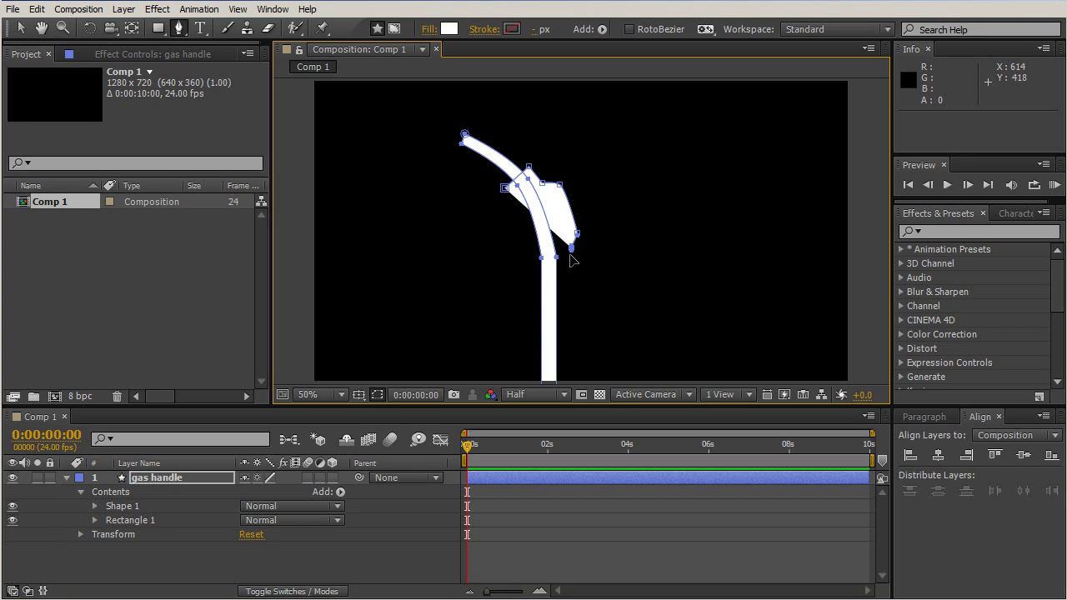
click(565, 266)
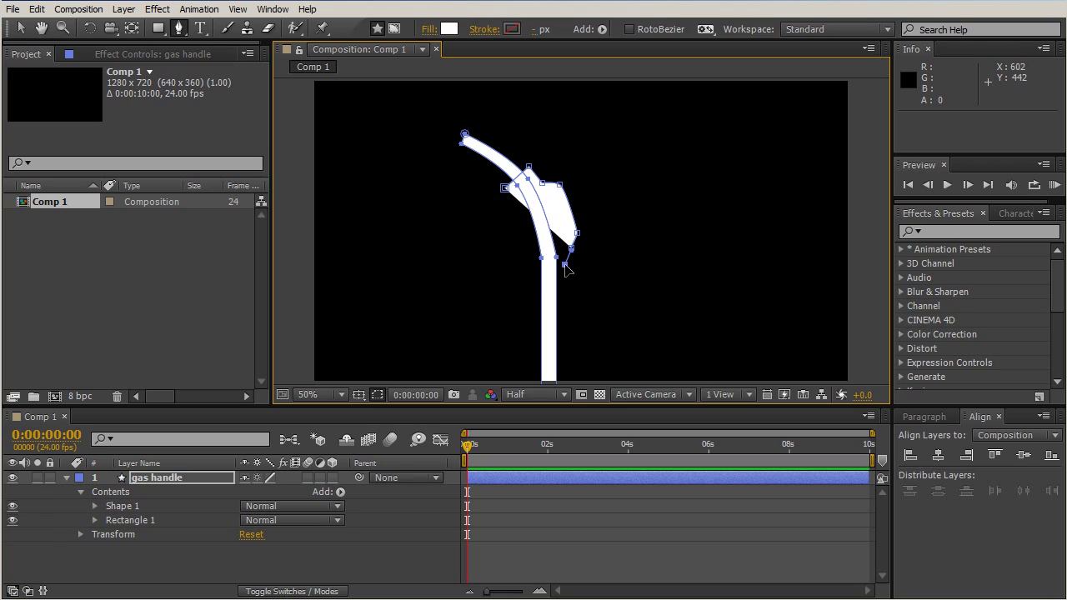
- Continue the body path into a narrow grip around the bar, bring it up the inner side and close it
click(562, 325)
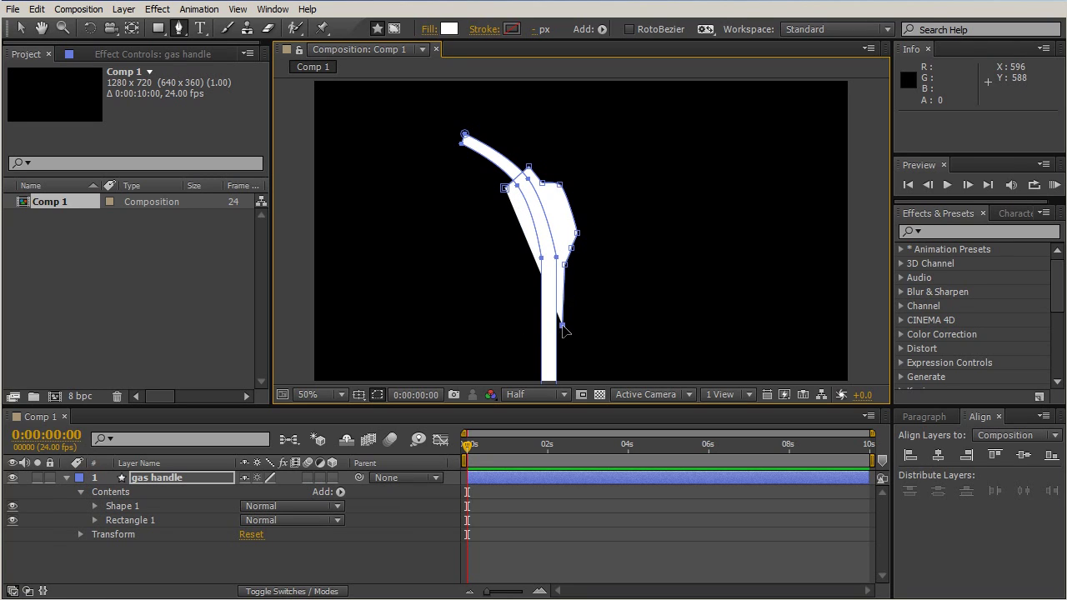
click(534, 323)
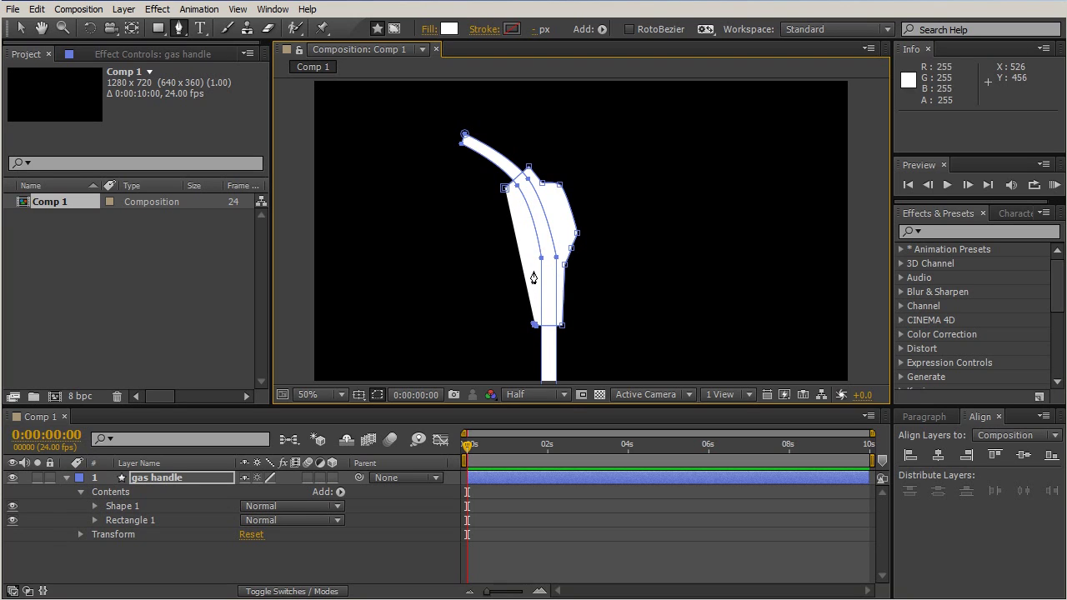
click(534, 267)
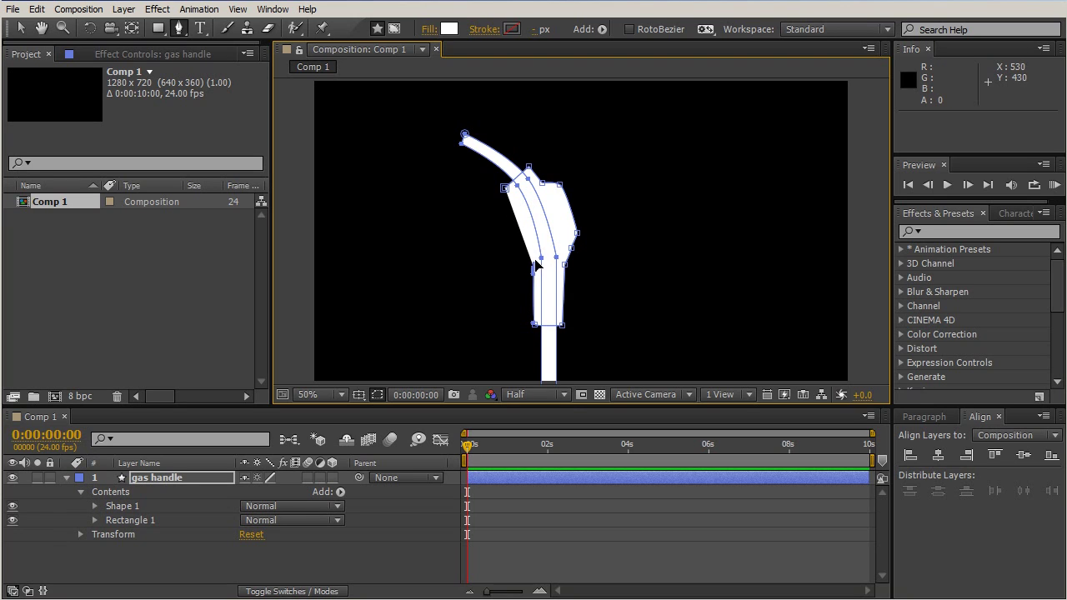
click(500, 236)
drag(500, 236, 498, 221)
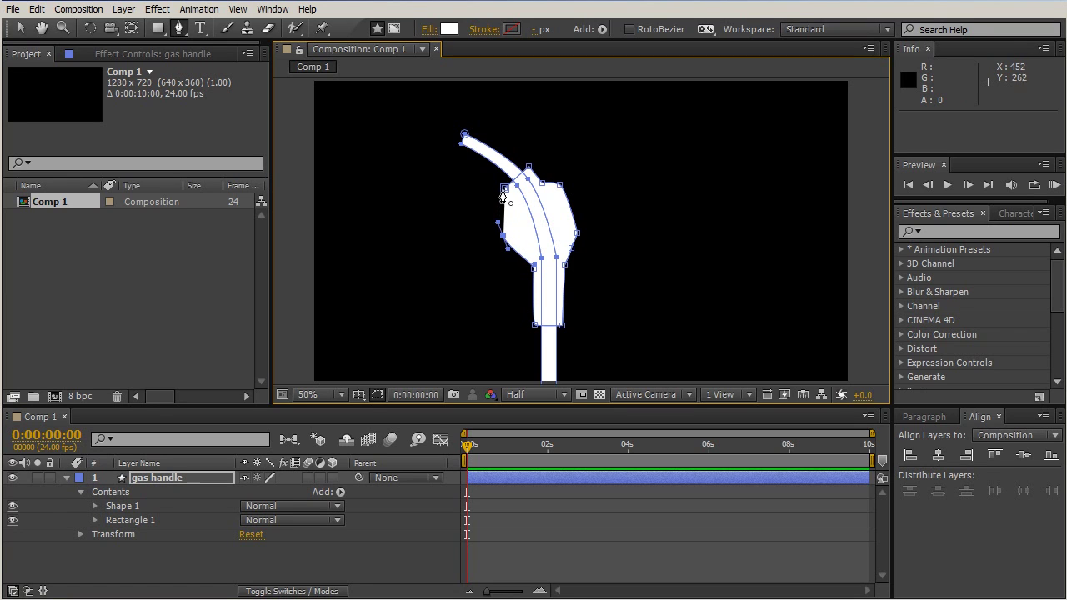
click(504, 190)
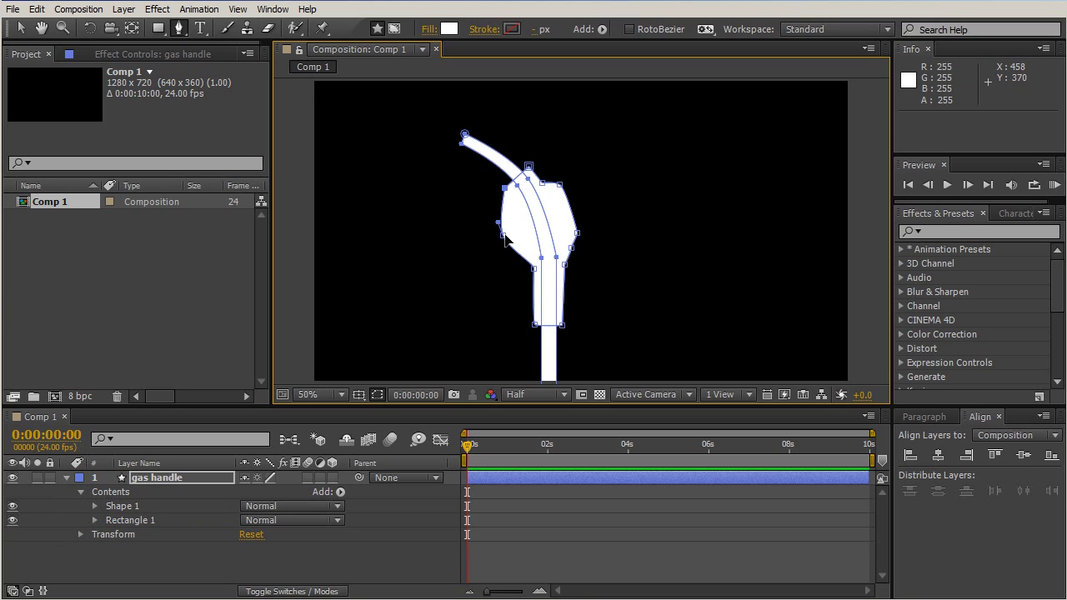
- Refine the body outline: bulge the lower-left corner outward, add an indented vertex above it, and pull the two right-hand corners slightly inward
drag(502, 235, 494, 237)
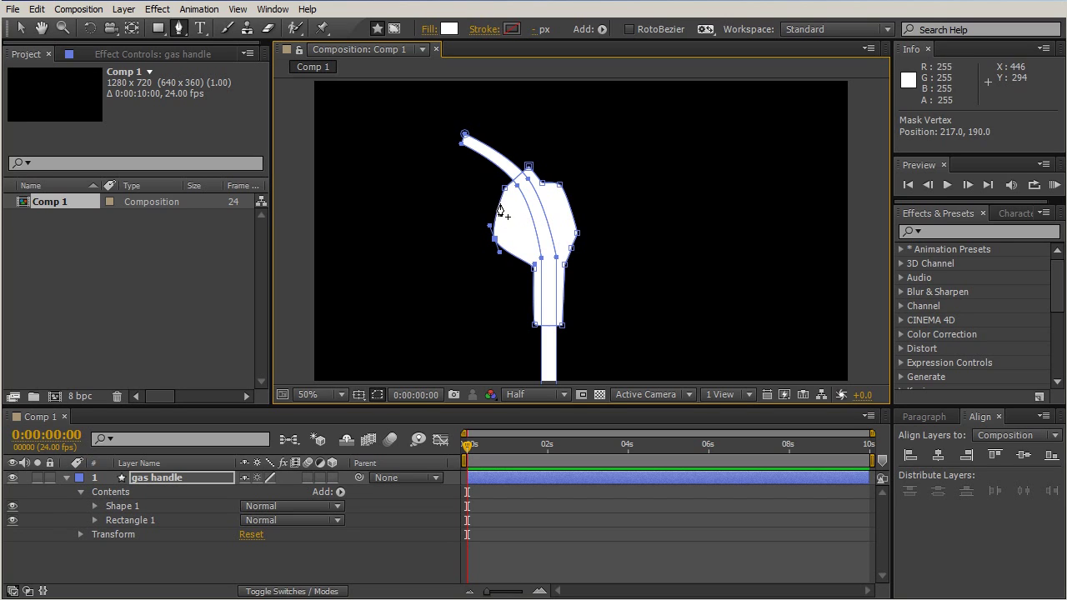
mouse_move(501, 210)
mouse_down()
mouse_move(510, 211)
mouse_move(506, 189)
mouse_move(510, 204)
mouse_up()
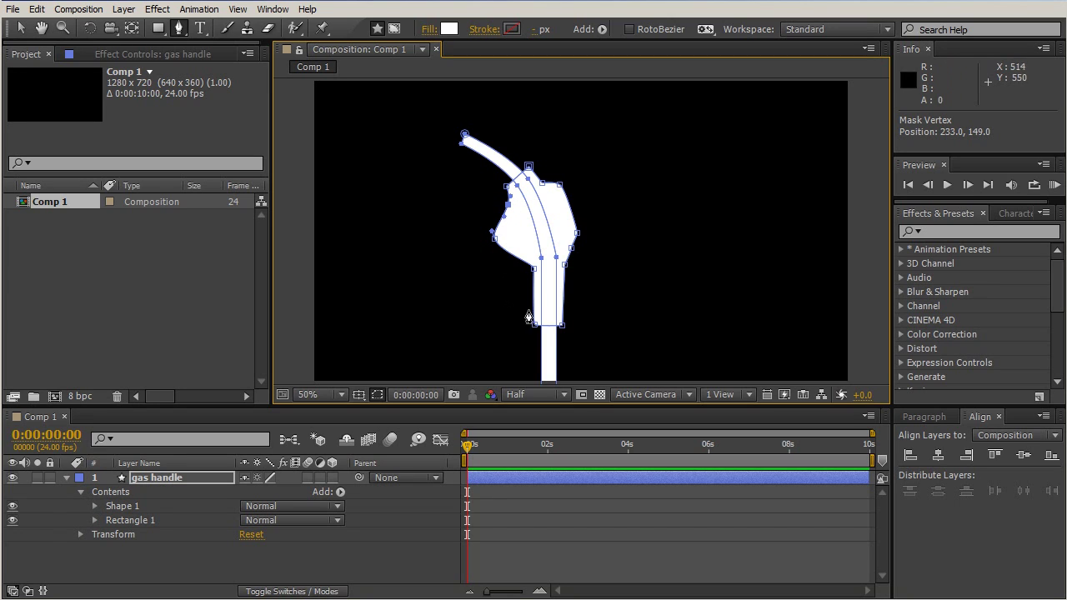
mouse_move(493, 236)
mouse_down()
mouse_move(497, 249)
mouse_move(494, 239)
mouse_up()
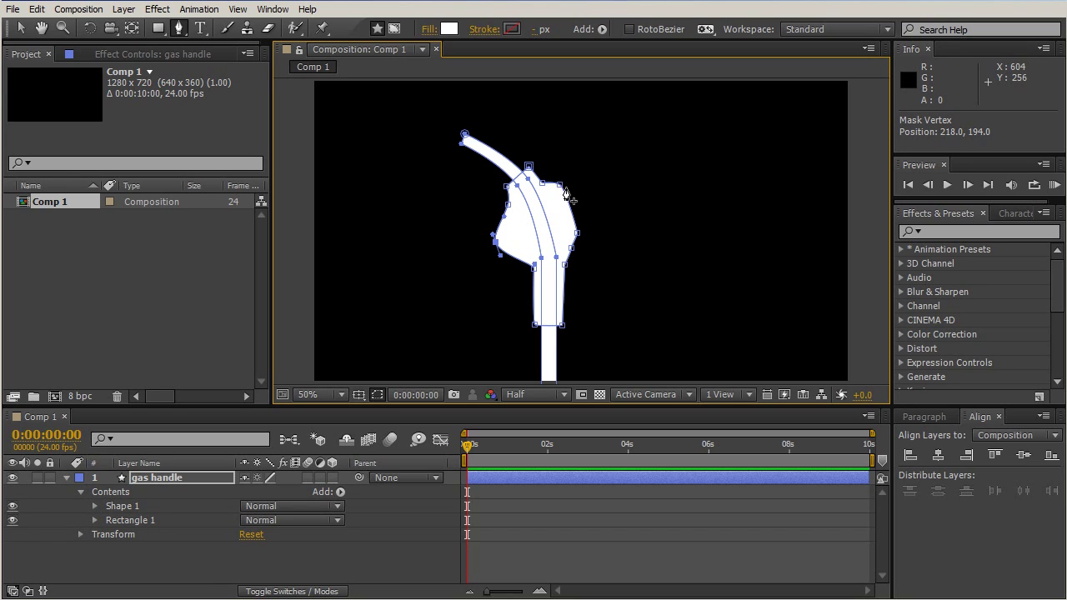
alt+click(561, 186)
drag(562, 186, 560, 186)
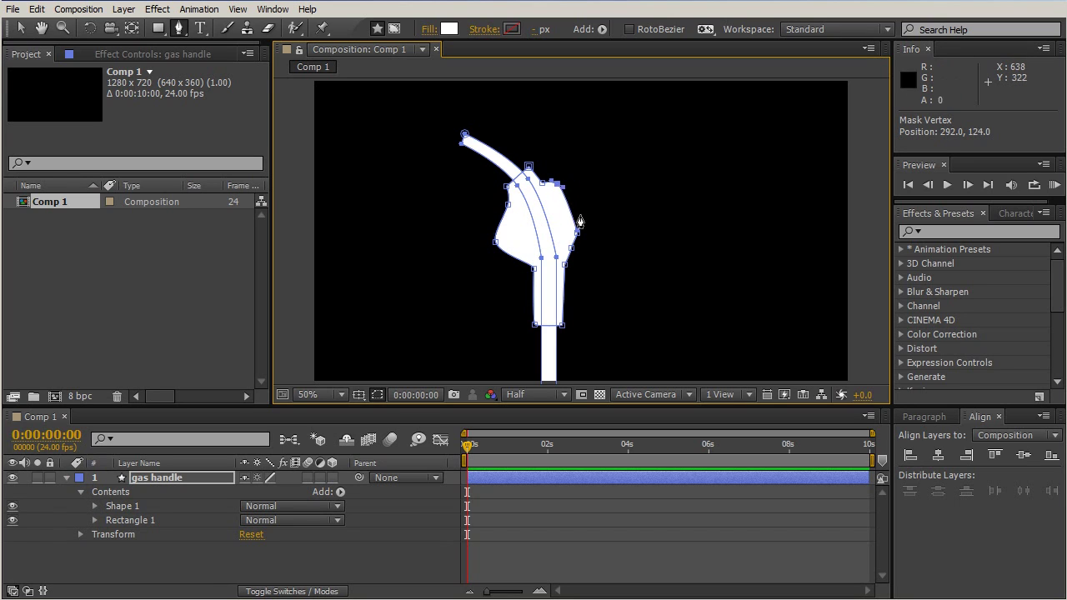
drag(576, 233, 575, 232)
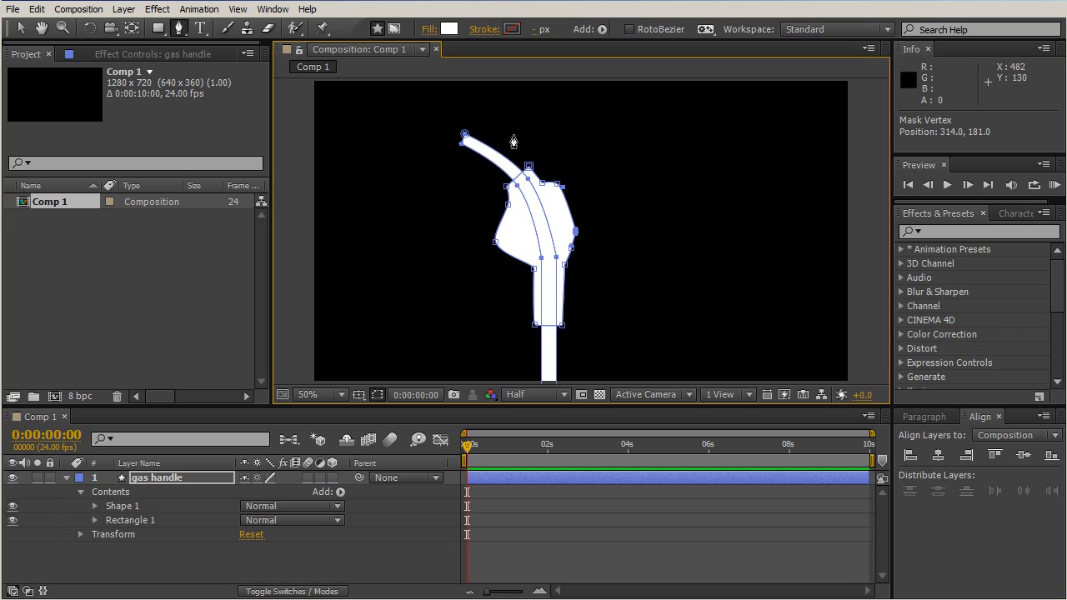
- Thicken the spout by moving its outer tip and bend vertices outward, and extend both tip vertices up and left
click(465, 135)
drag(467, 135, 471, 133)
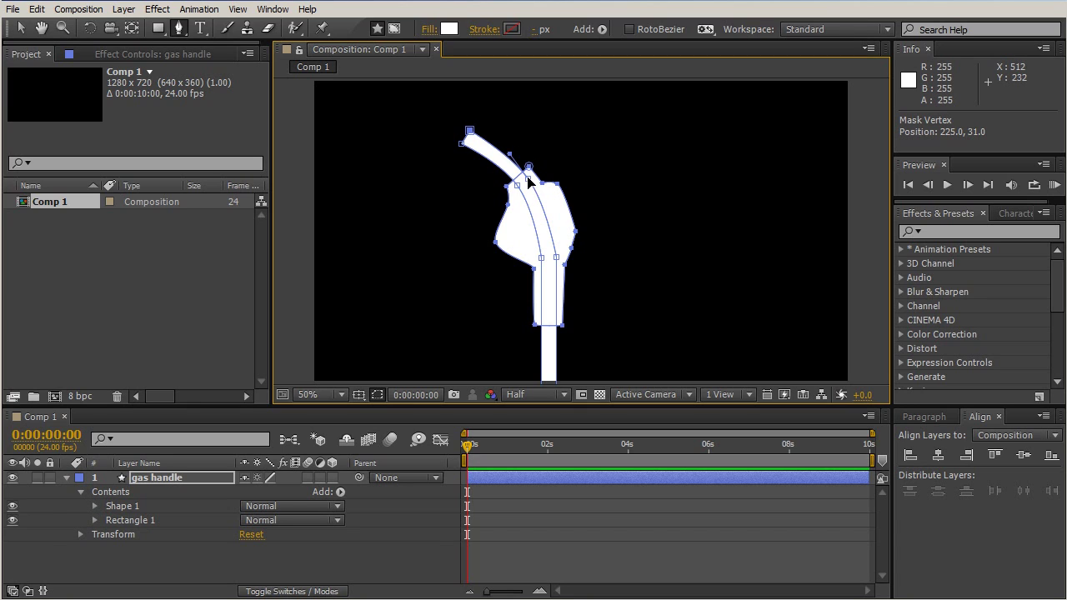
click(530, 177)
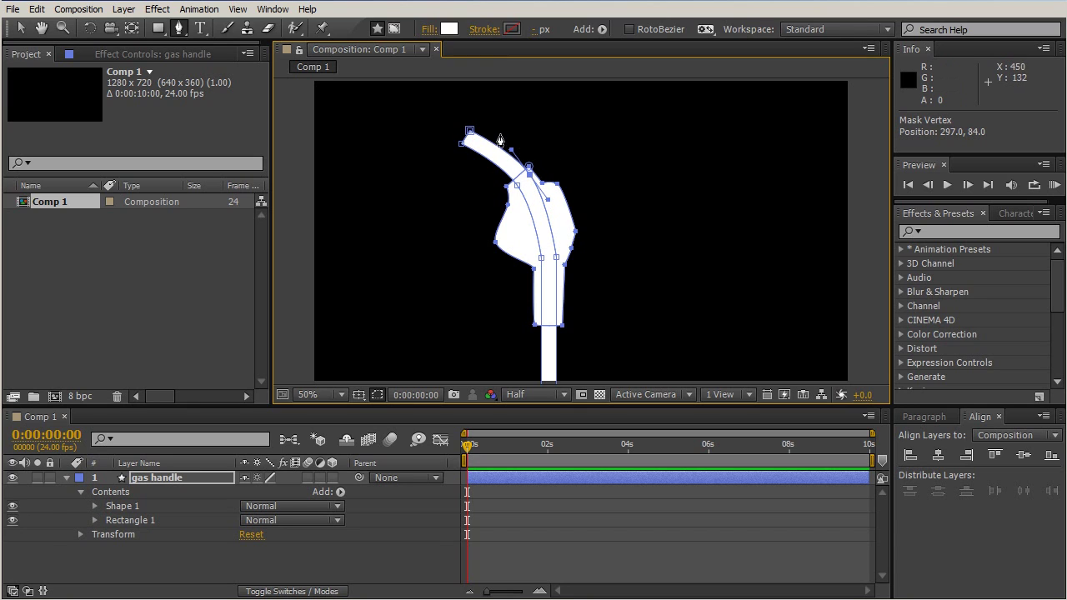
mouse_move(469, 131)
mouse_down()
mouse_move(457, 121)
mouse_move(451, 142)
mouse_up()
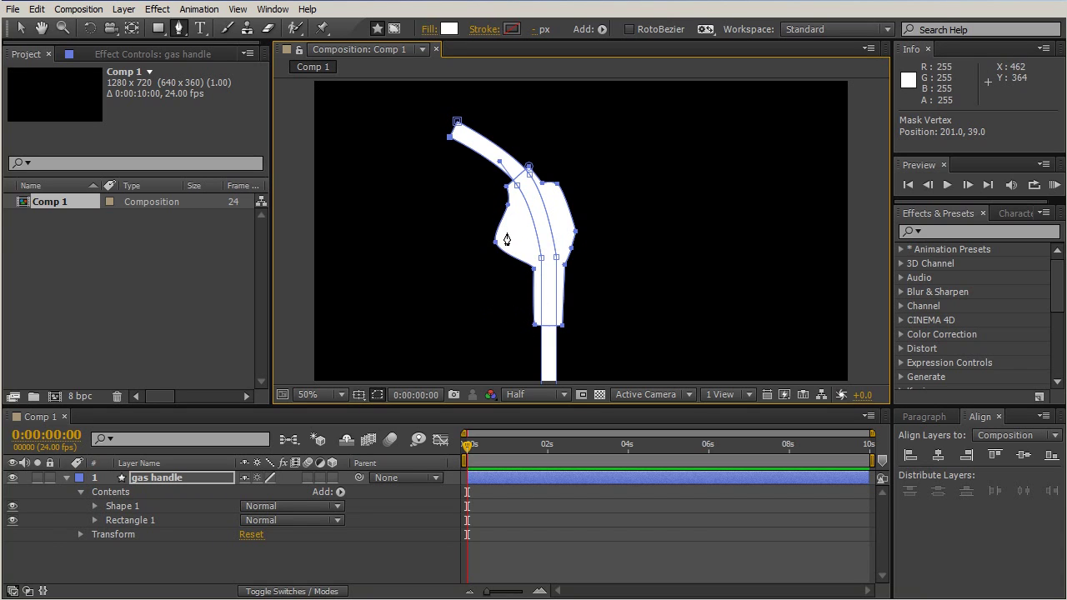
- Draw a closed five-point pen shape with curved edges for the handle, from the body's lower left down and across to the grip
click(507, 234)
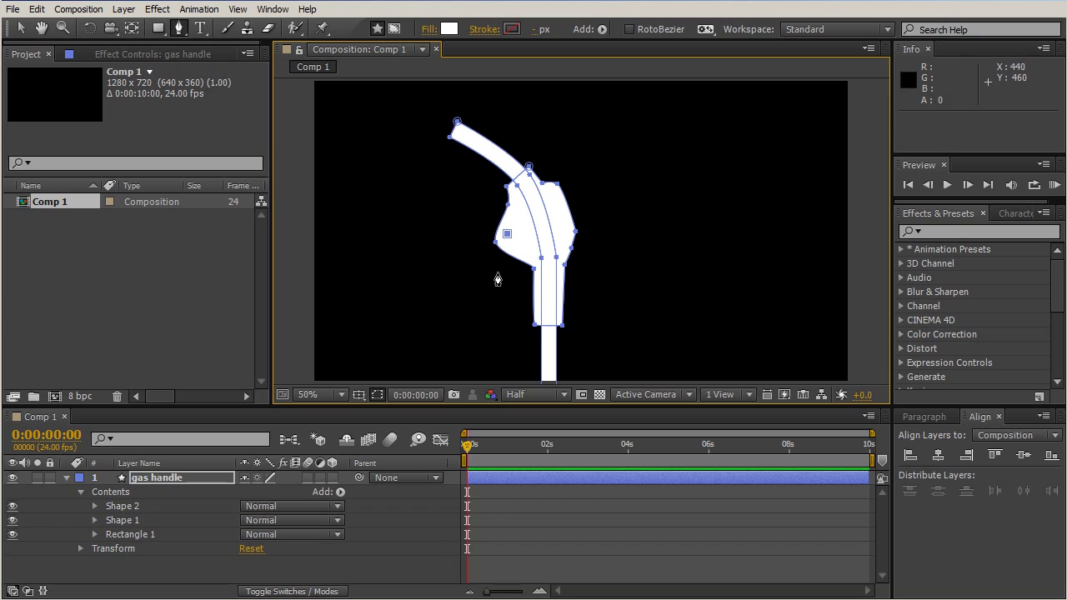
drag(490, 299, 542, 314)
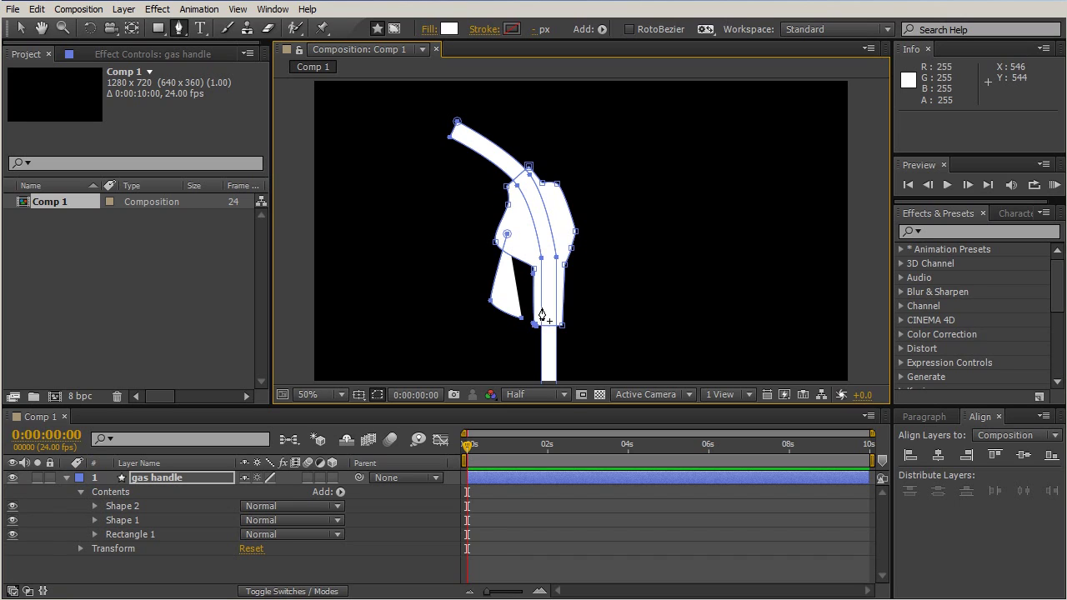
click(521, 318)
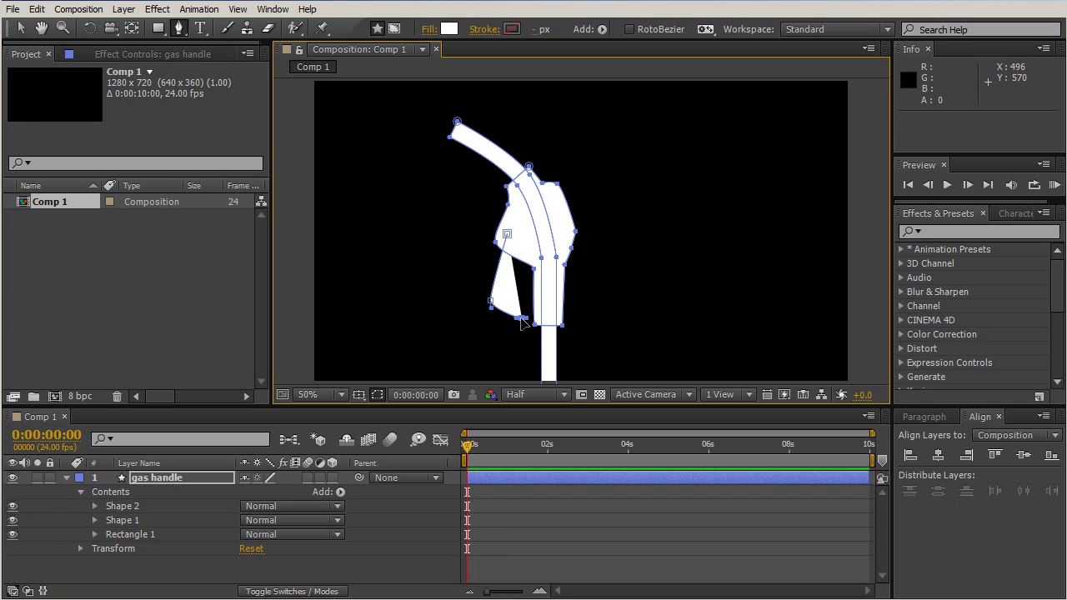
drag(548, 321, 549, 320)
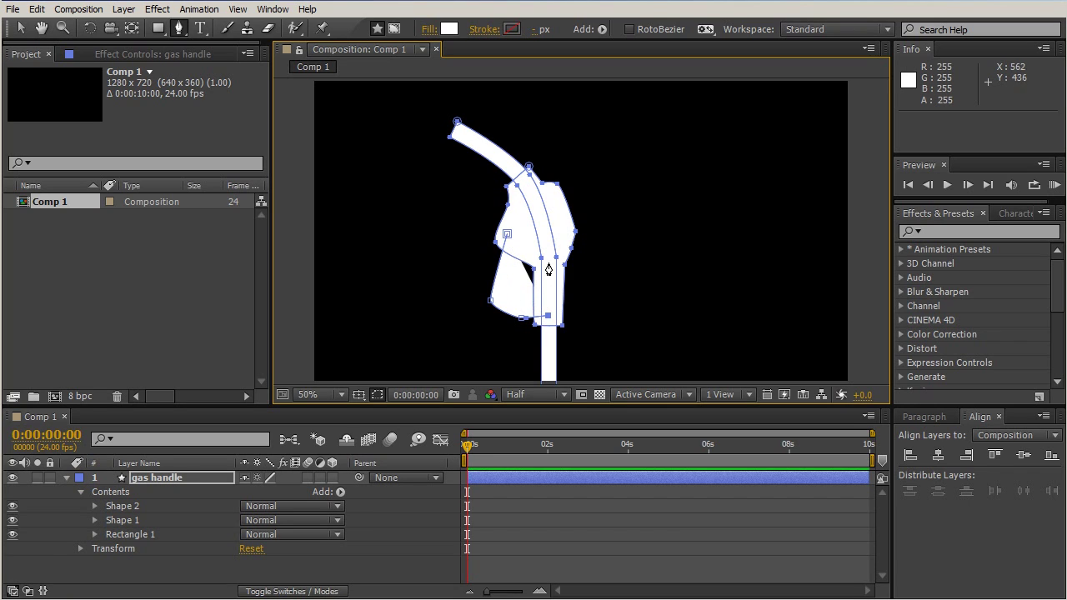
mouse_move(508, 240)
mouse_down()
mouse_move(543, 255)
mouse_move(528, 243)
mouse_up()
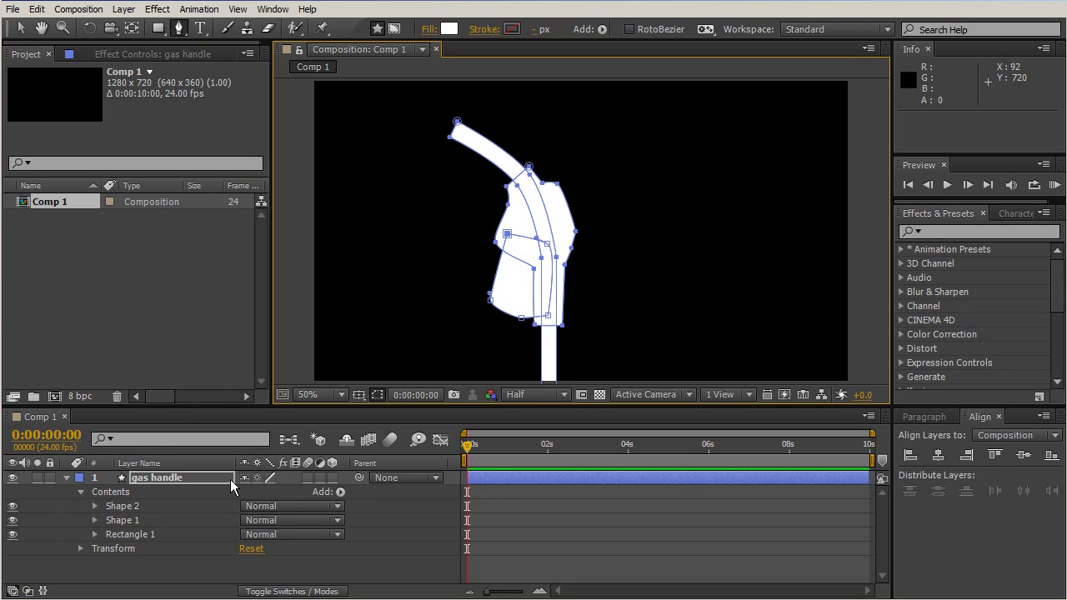
- Toggle the visibility of Shape 2 to identify it, and rename it handle
click(115, 509)
click(13, 506)
click(13, 506)
click(13, 505)
click(12, 506)
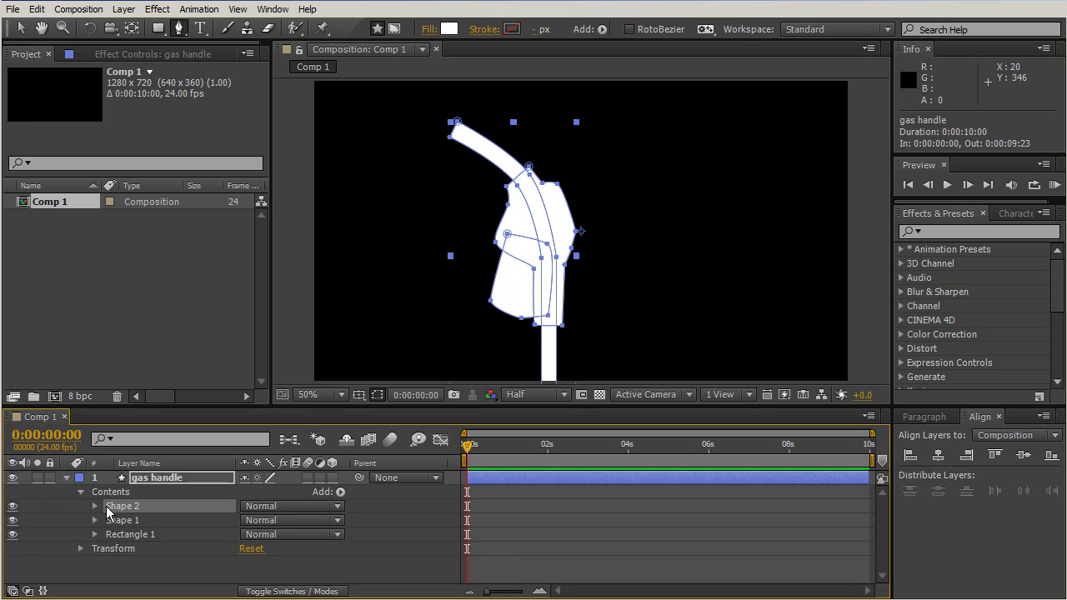
key(Return)
text(handle)
key(Return)
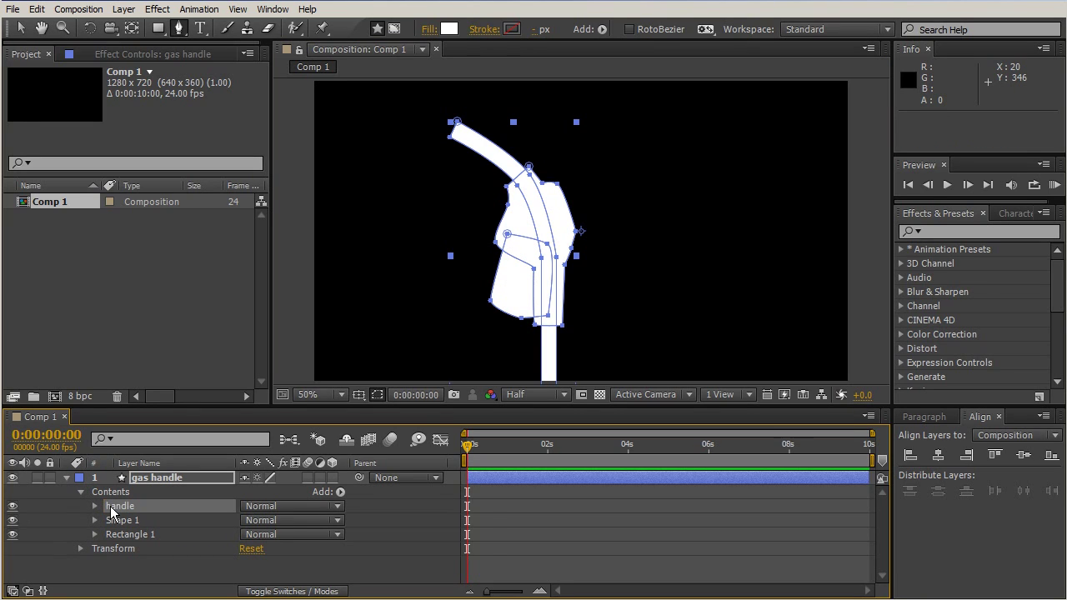
- Duplicate Path 1 inside the handle group
click(94, 506)
click(131, 521)
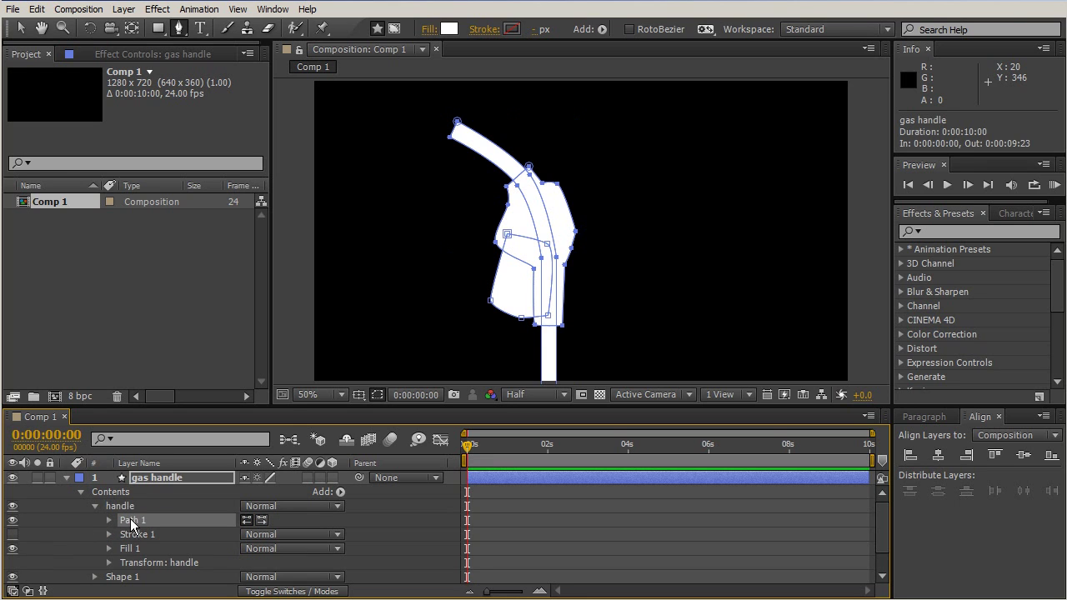
right_click(131, 525)
mouse_move(182, 382)
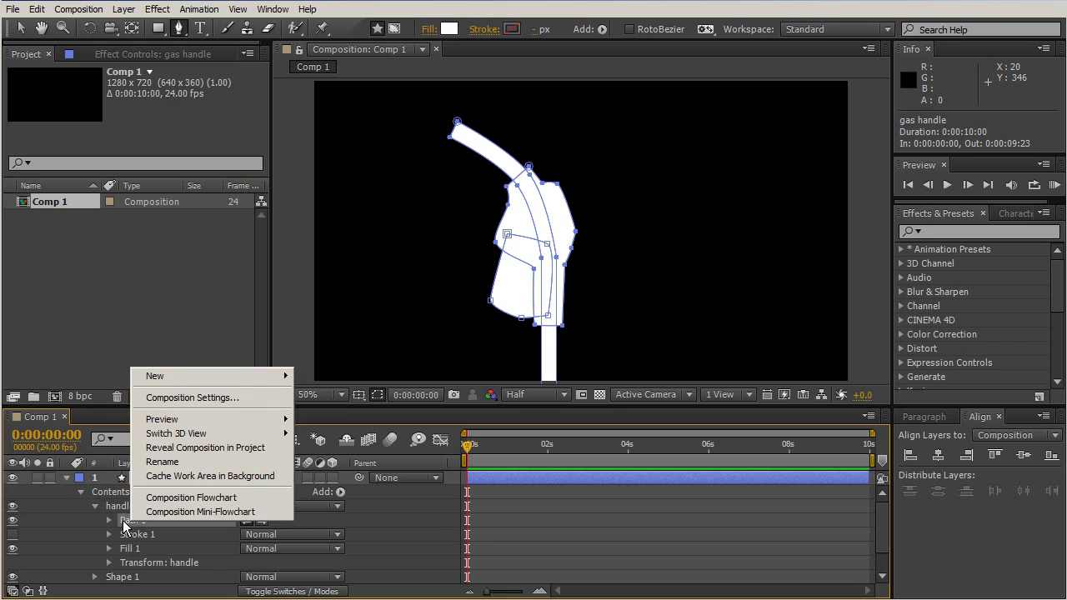
click(123, 523)
key(ctrl+d)
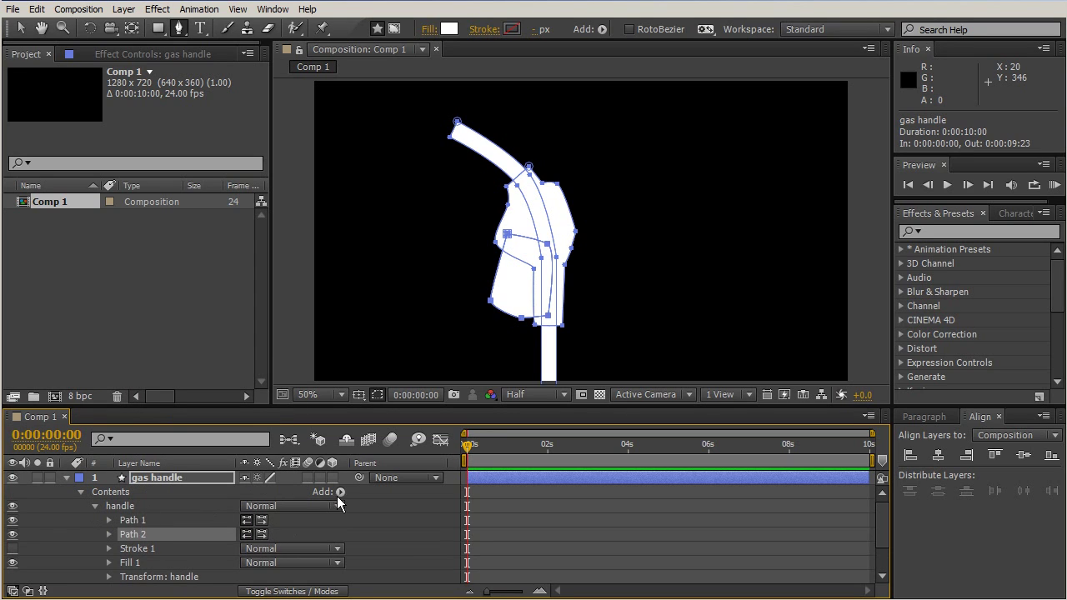
click(93, 506)
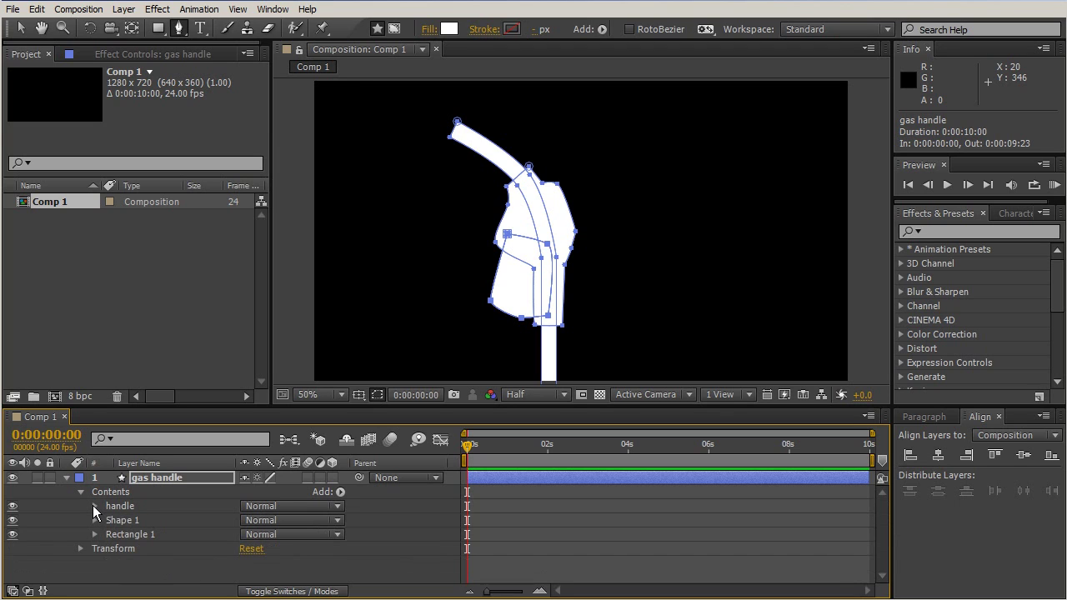
click(95, 506)
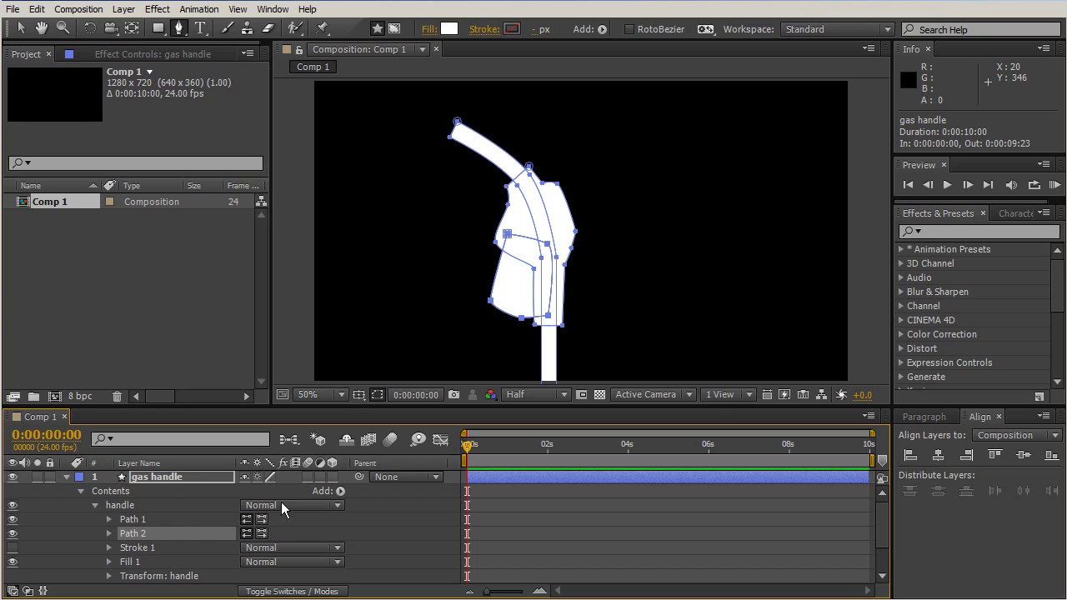
- Add Merge Paths to the handle group's two paths and expand it to show its Mode setting
click(134, 520)
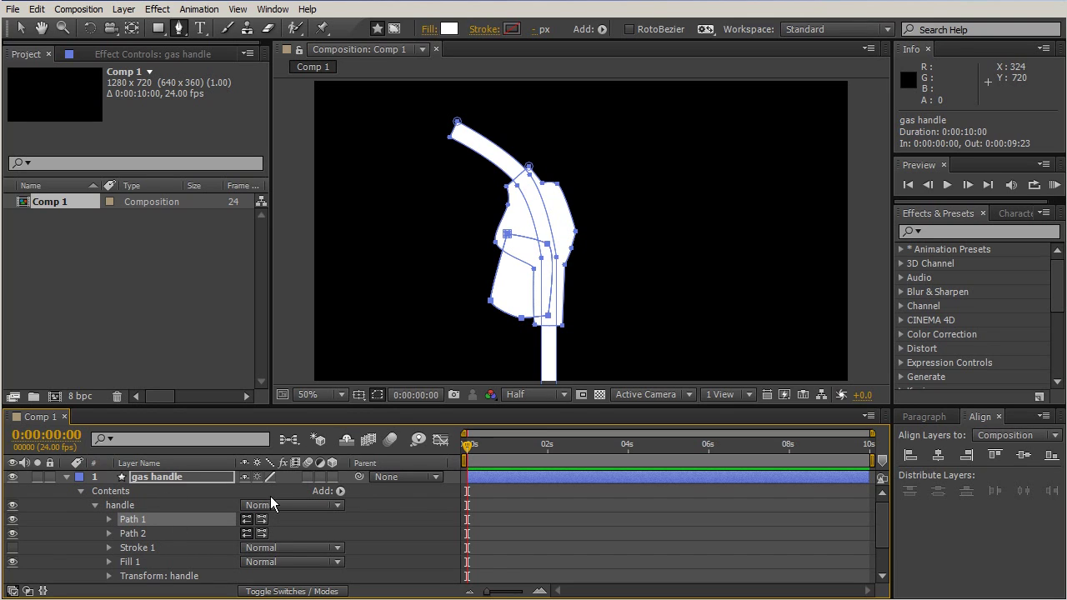
click(340, 491)
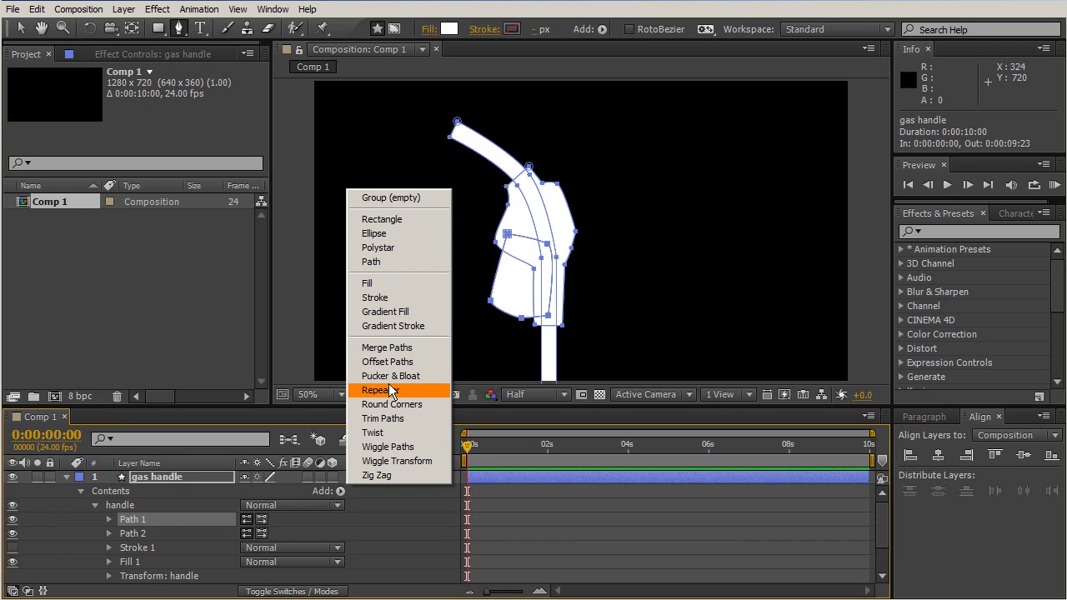
click(397, 348)
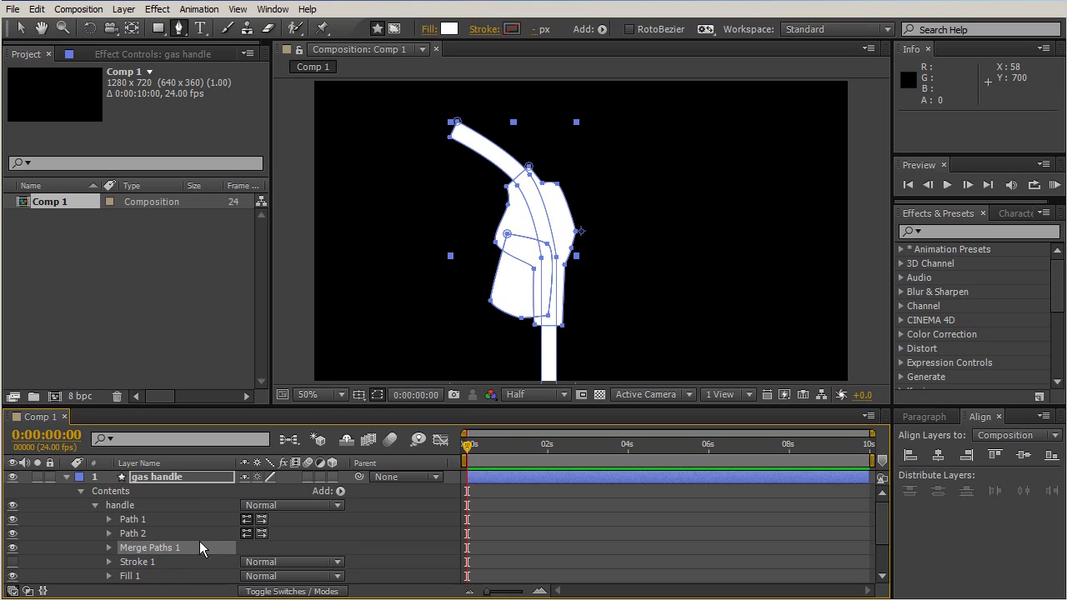
mouse_move(154, 546)
mouse_down()
mouse_move(144, 524)
mouse_move(139, 544)
mouse_up()
click(139, 519)
click(136, 534)
click(147, 546)
click(108, 547)
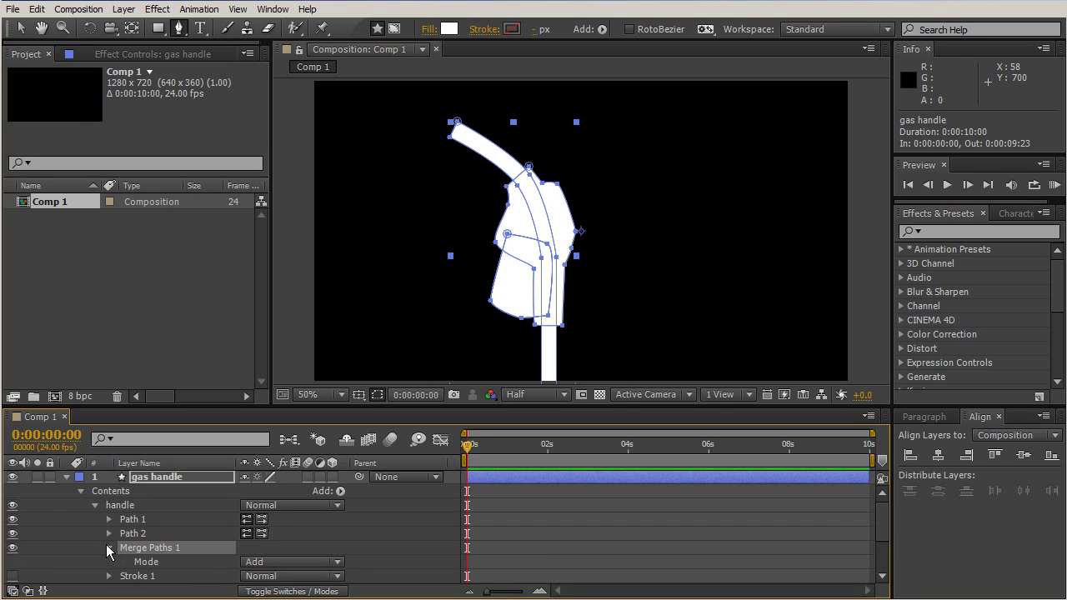
- Set the mode of the handle group's Merge Paths to Subtract
click(258, 565)
click(197, 560)
scroll(364, 548, down, 3)
click(304, 491)
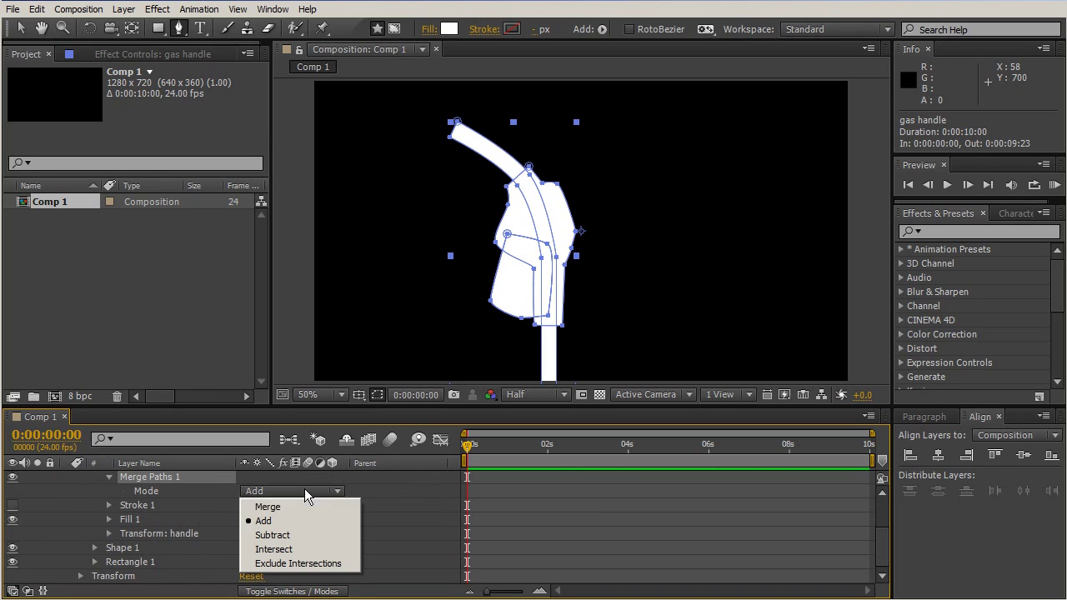
click(271, 537)
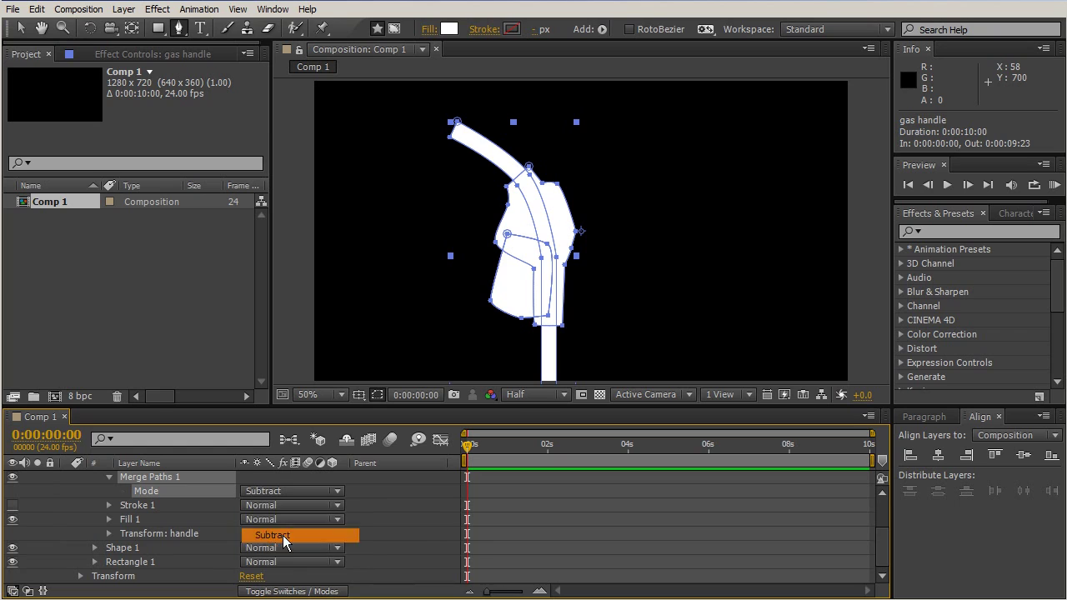
scroll(189, 520, up, 2)
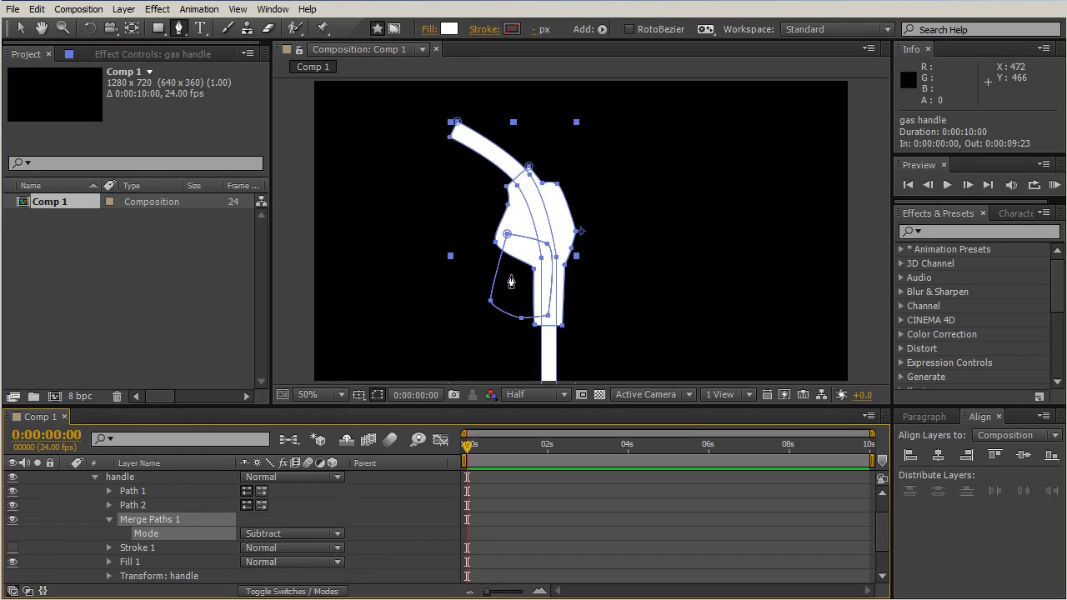
- Scale the handle's Path 2 down from its corners so it sits inside Path 1 and leaves a thin grip outline
click(131, 493)
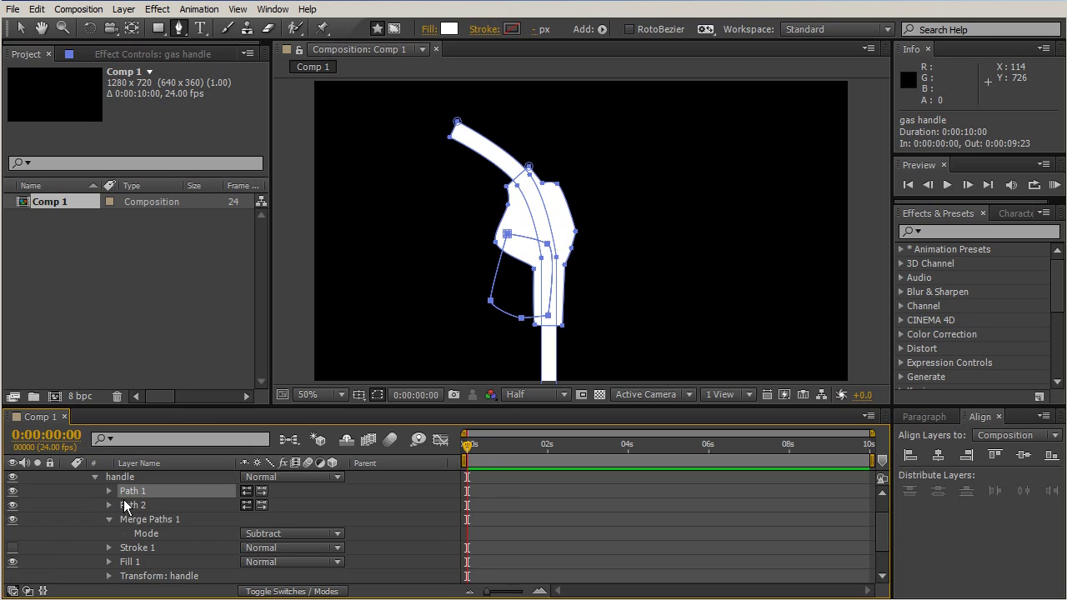
click(109, 505)
click(150, 519)
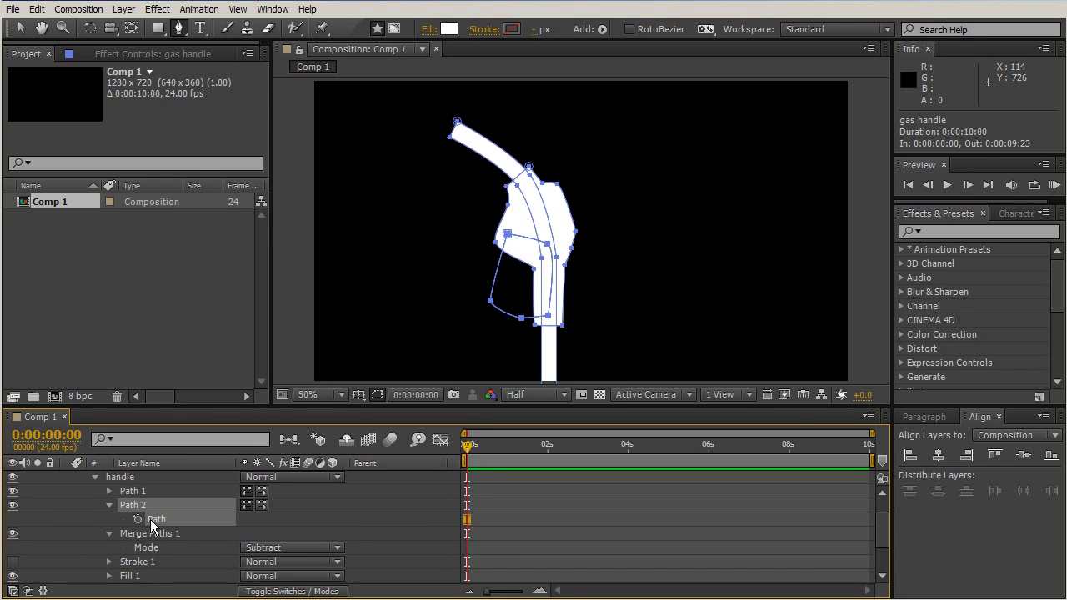
click(136, 493)
click(153, 519)
click(491, 303)
key(v)
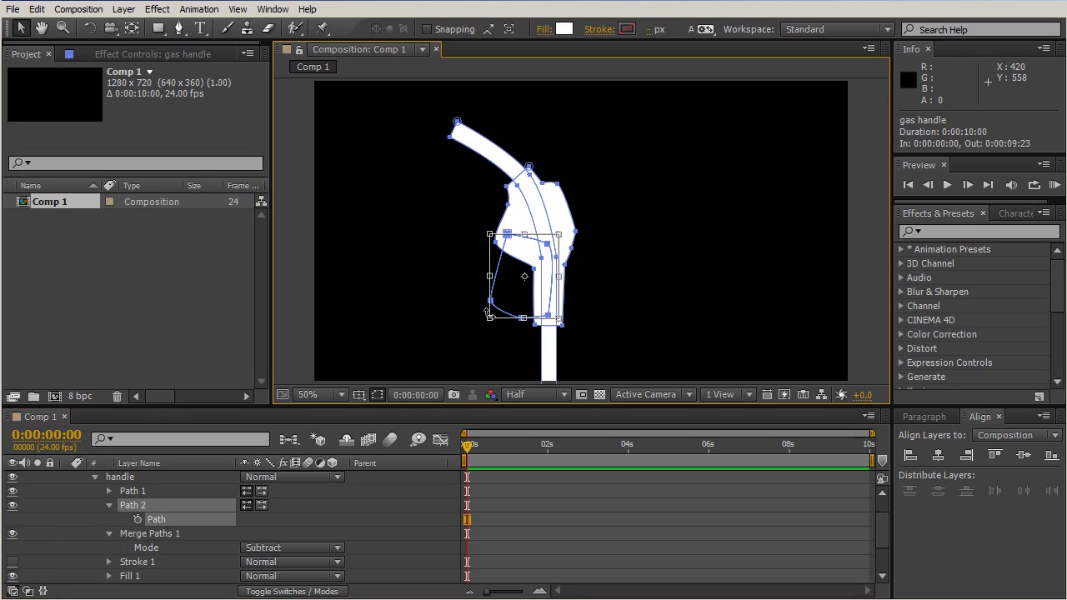
drag(490, 318, 550, 309)
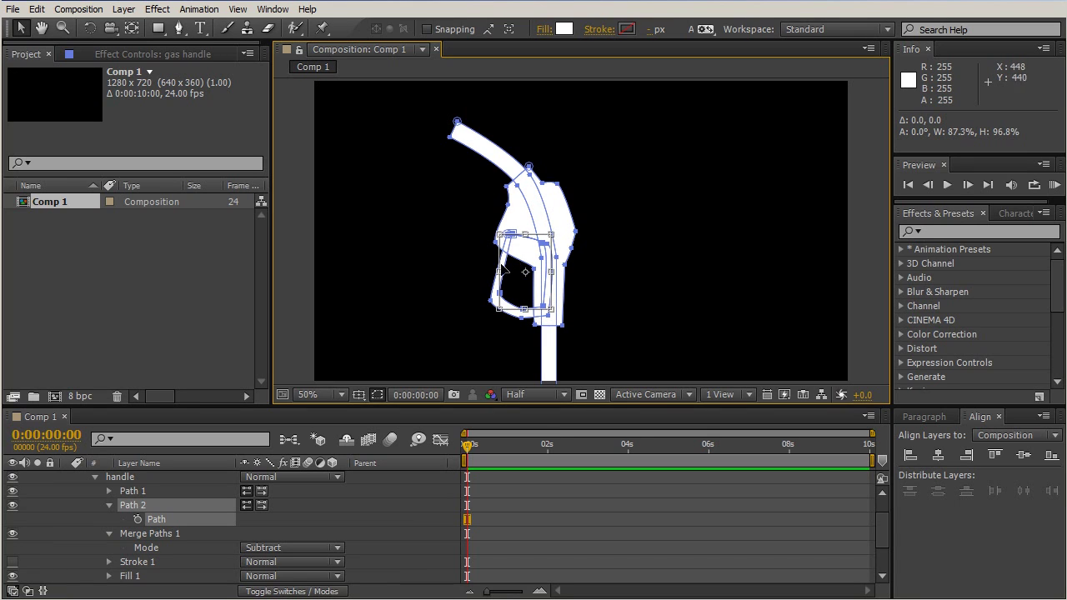
drag(498, 235, 502, 239)
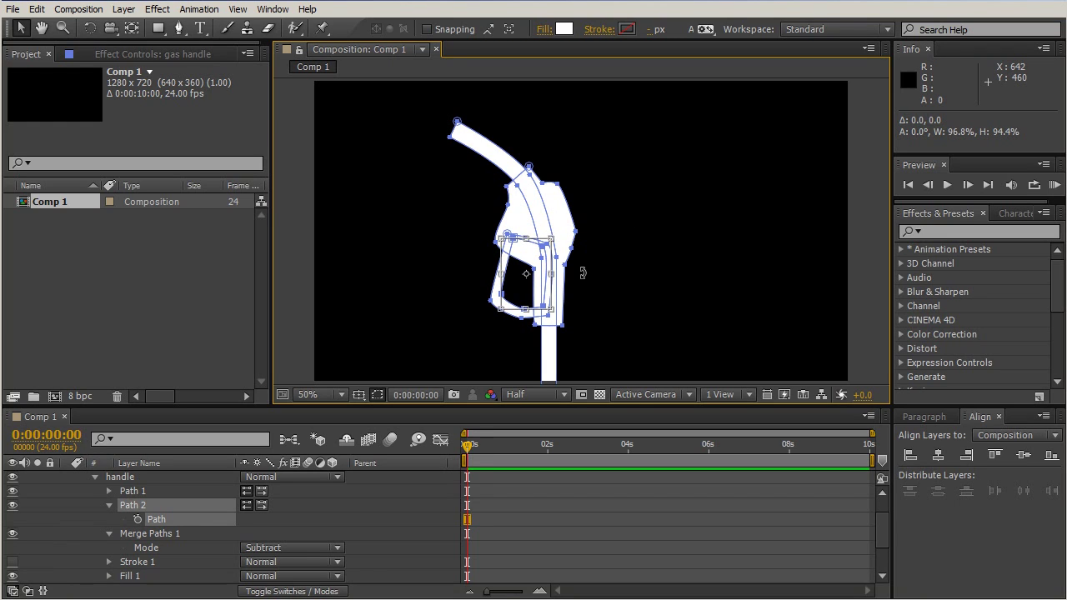
key(Return)
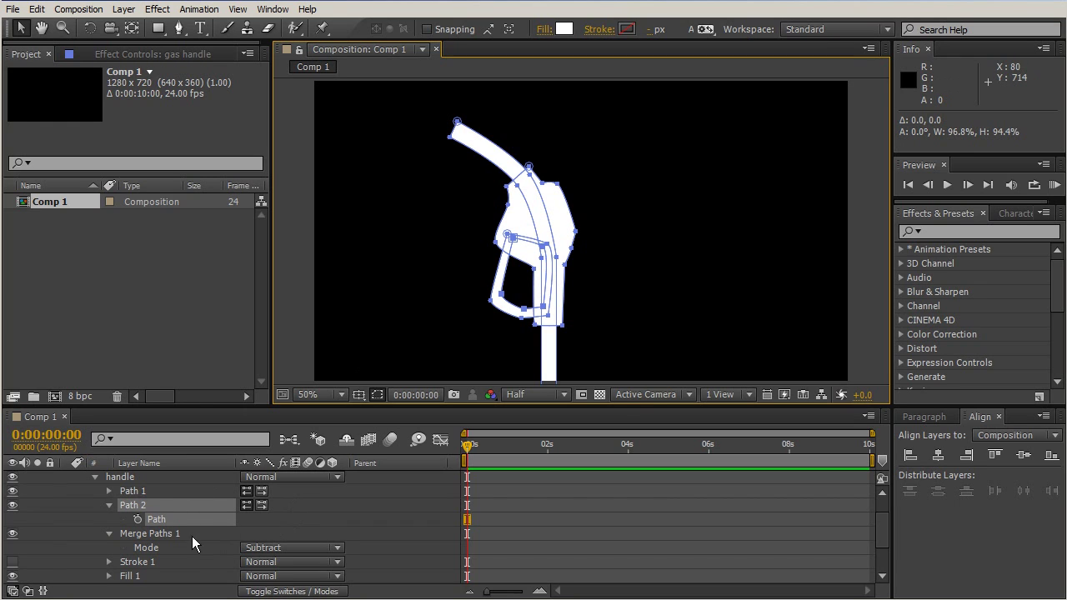
click(168, 533)
click(266, 548)
click(248, 543)
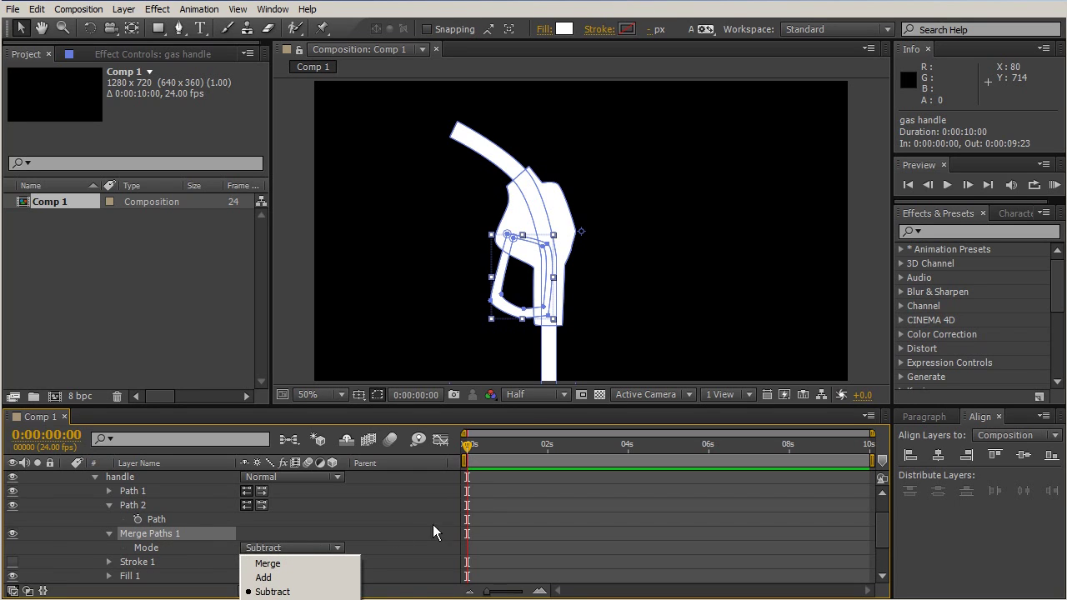
click(386, 524)
scroll(387, 524, down, 1)
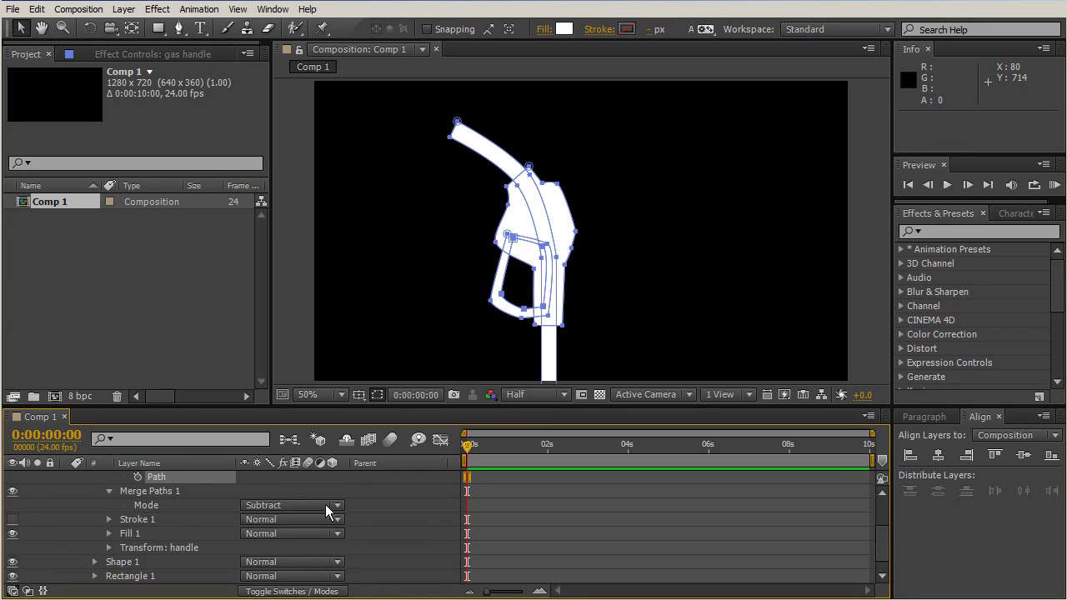
scroll(401, 504, down, 1)
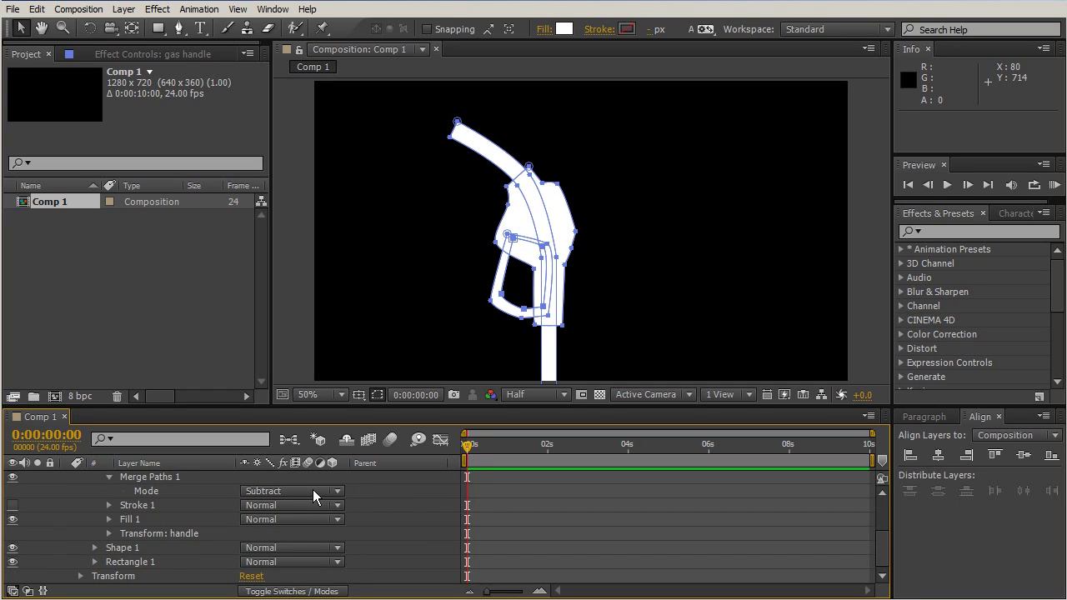
scroll(367, 496, up, 6)
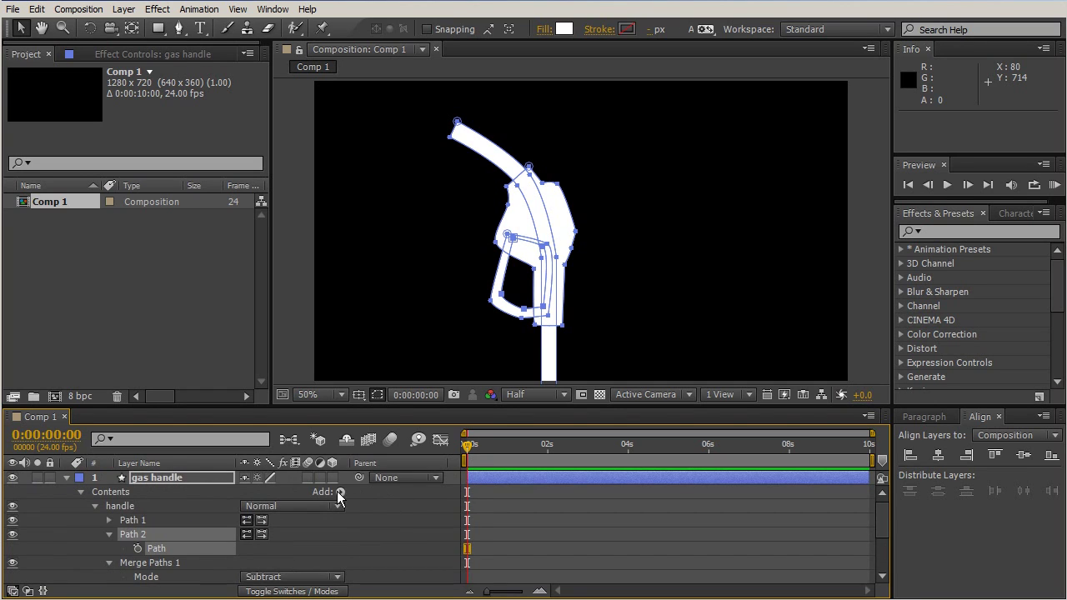
scroll(392, 520, down, 6)
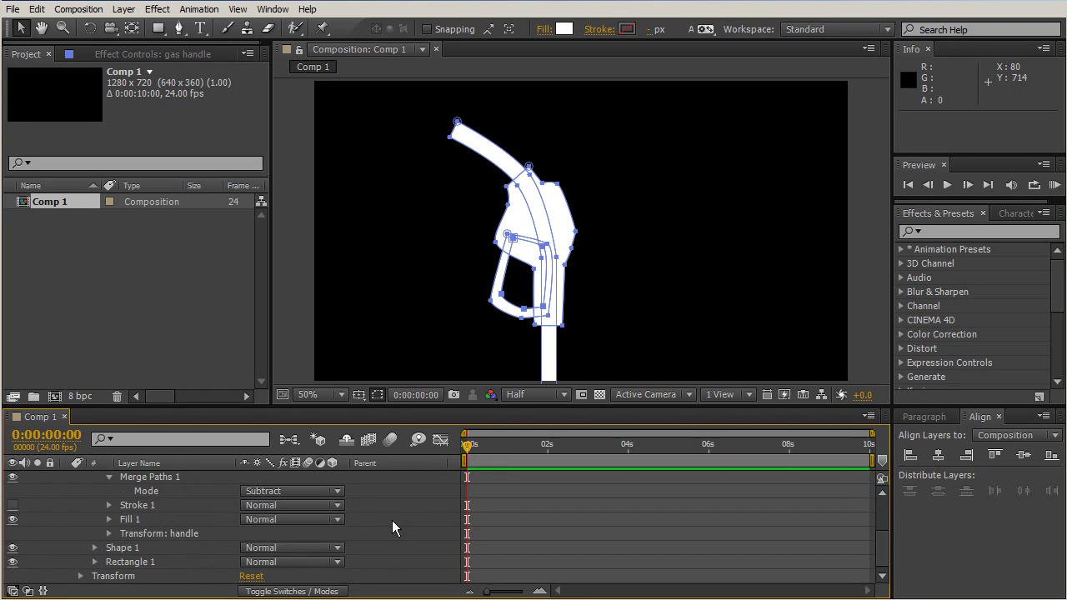
click(288, 487)
click(277, 489)
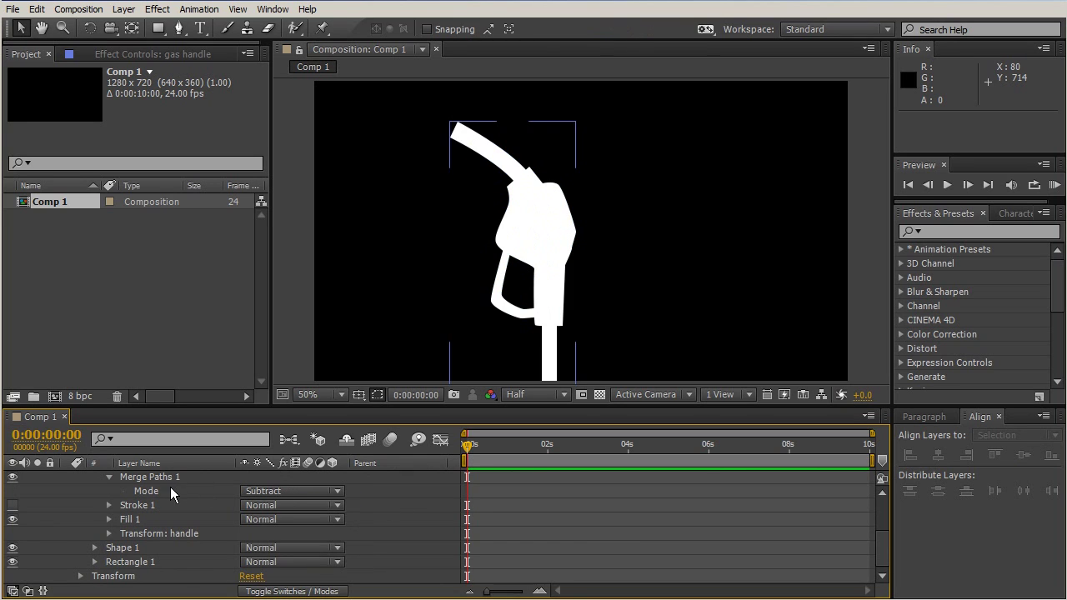
- Try the Add and Intersect modes on the handle's Merge Paths and return the mode to Subtract
click(426, 489)
click(315, 488)
click(303, 523)
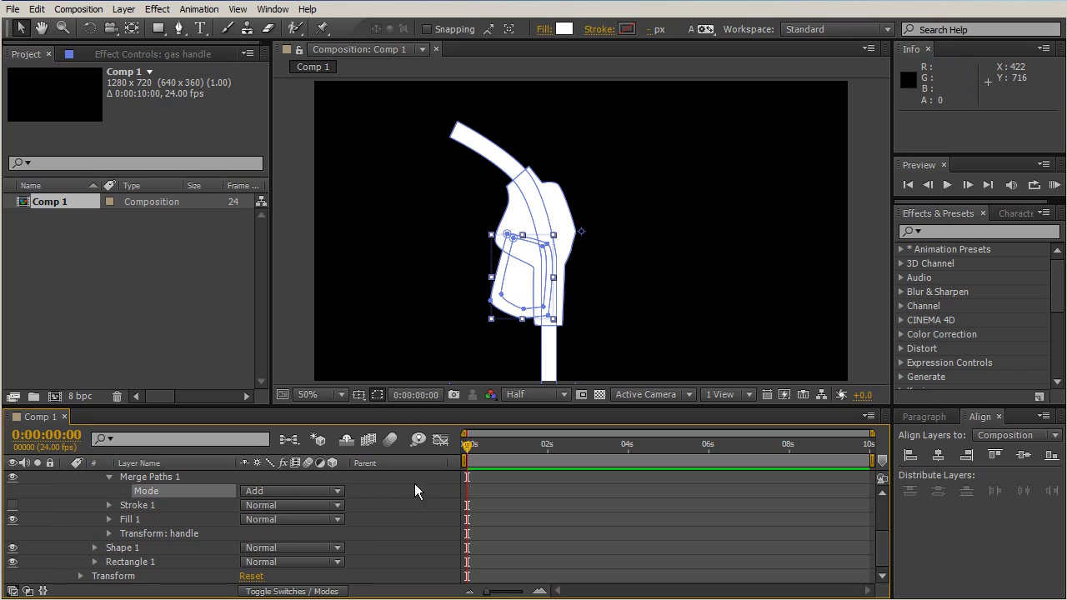
click(284, 494)
click(287, 558)
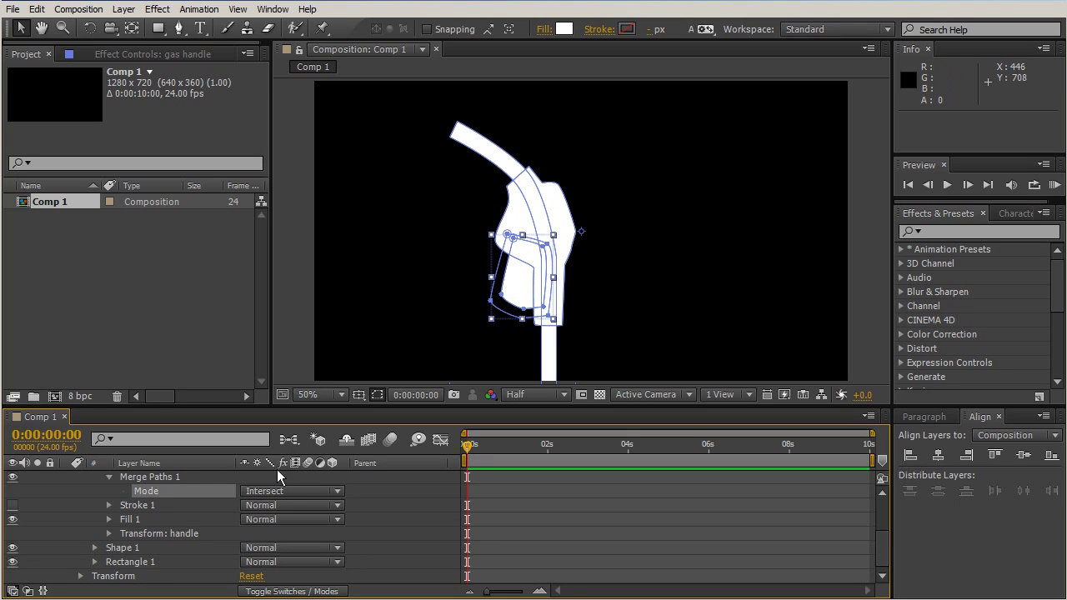
click(284, 493)
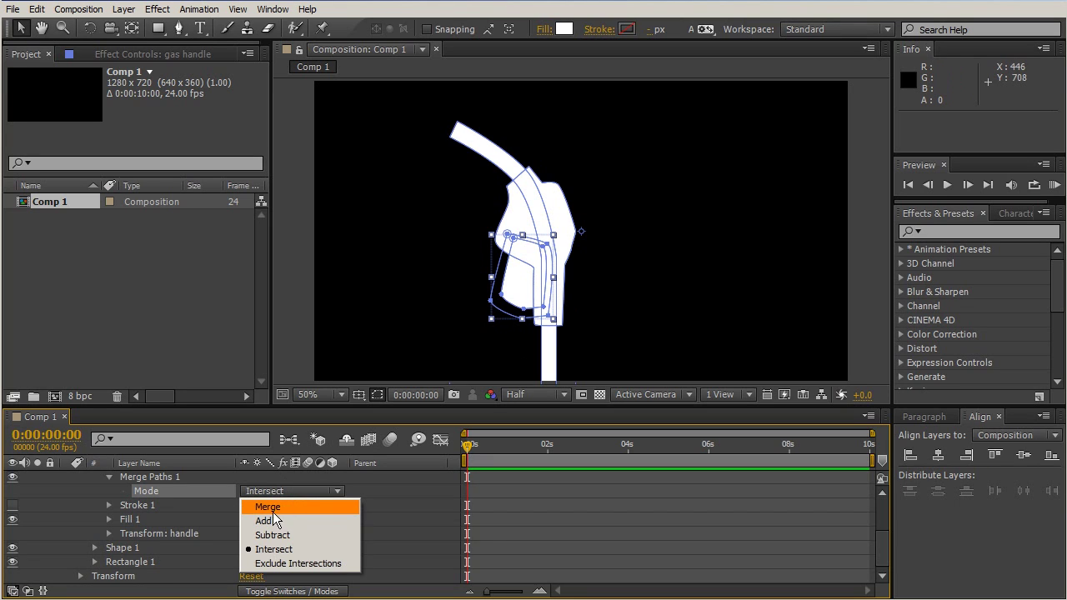
click(275, 535)
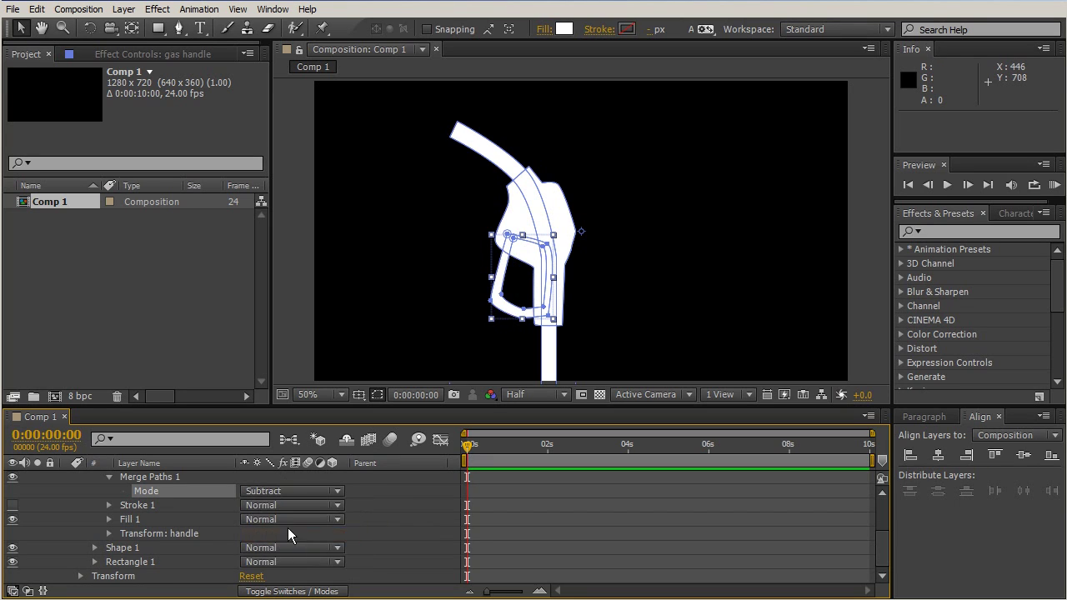
click(384, 503)
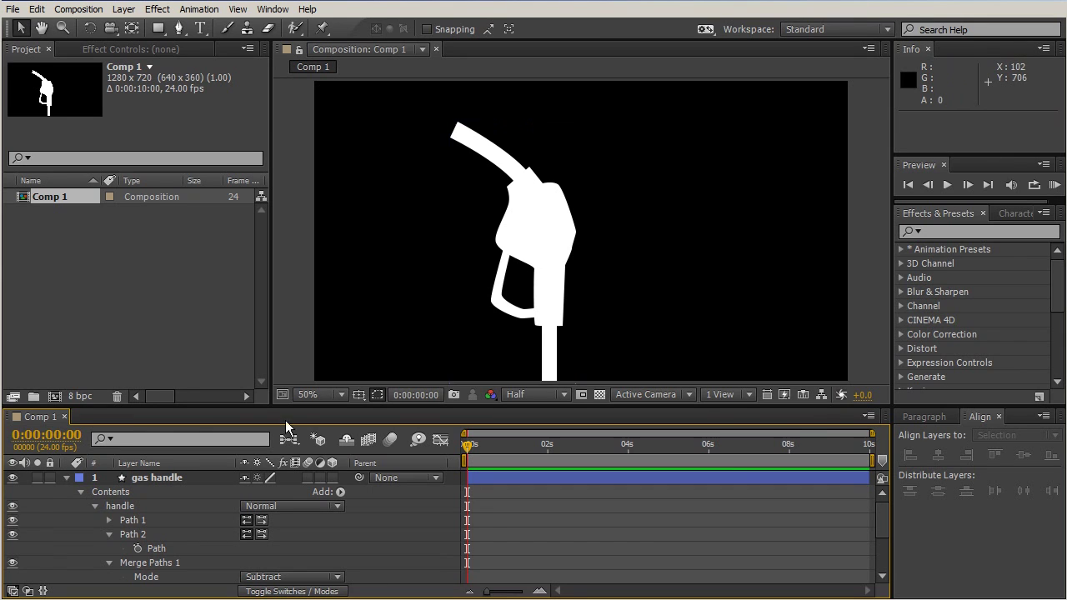
- Collapse the gas handle layer and hide it in the composition
click(65, 480)
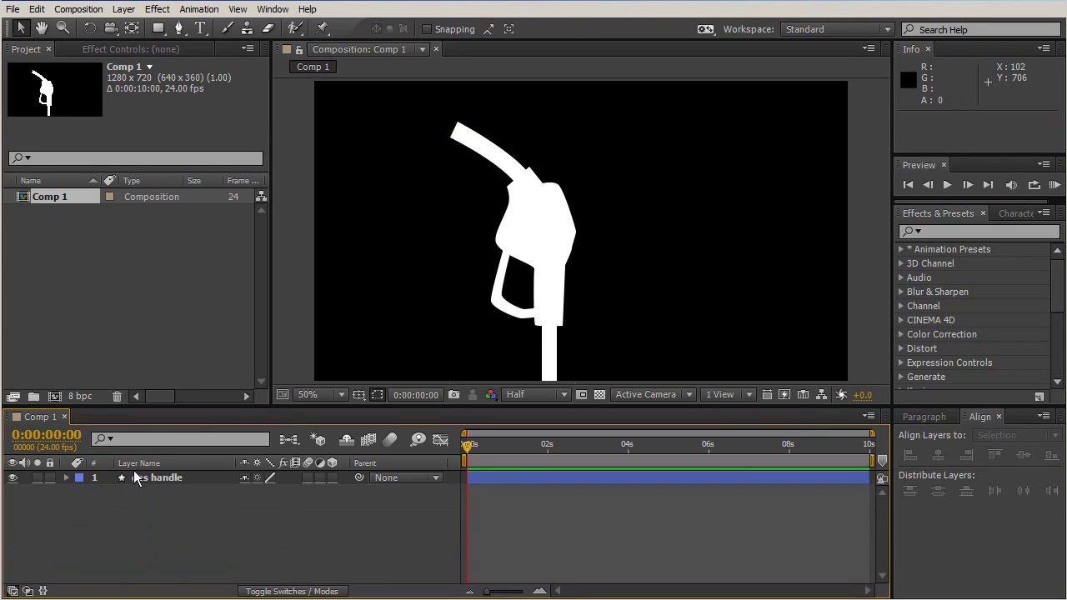
click(170, 480)
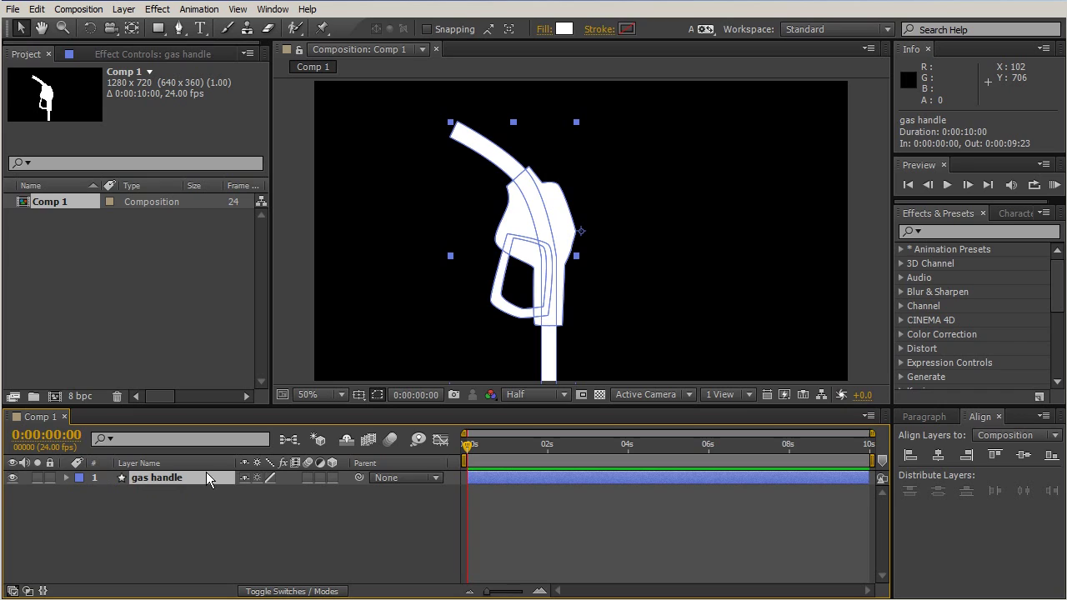
click(261, 503)
click(12, 477)
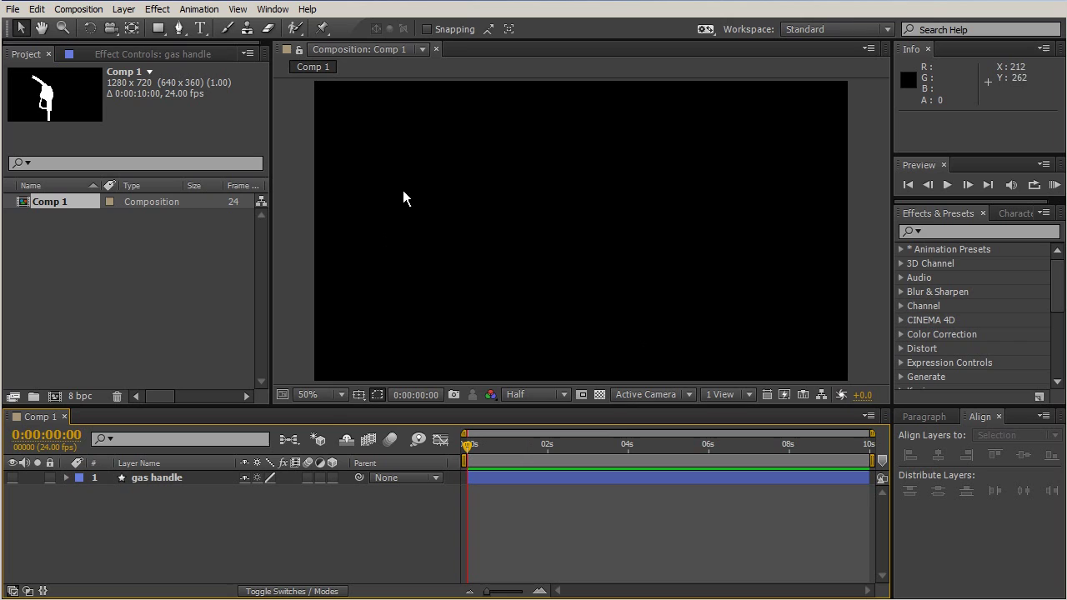
- Create a new empty shape layer and rename it car
click(160, 30)
click(125, 9)
mouse_move(113, 25)
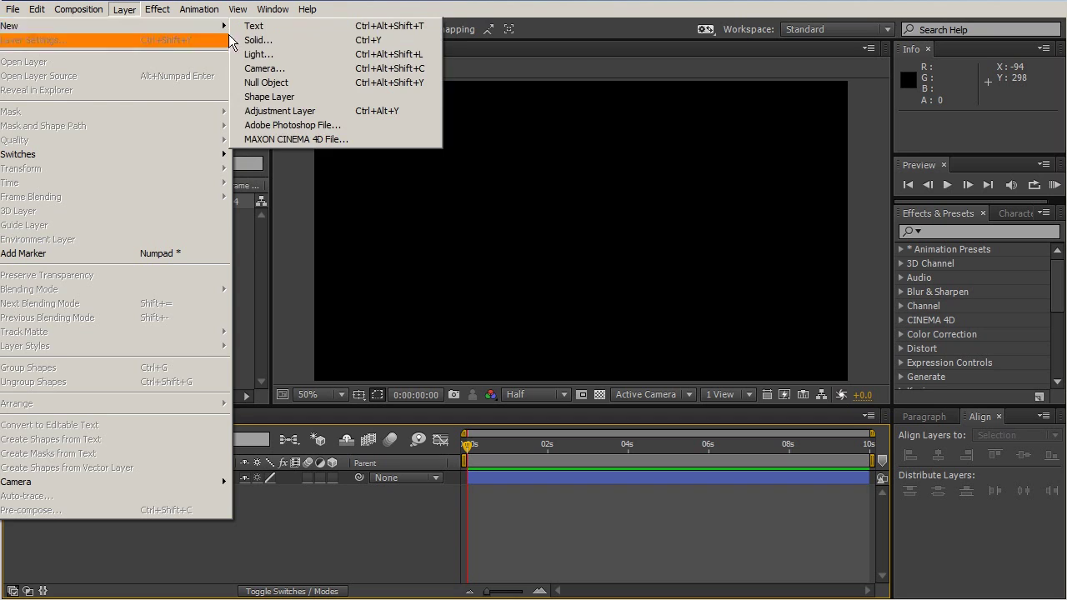
click(254, 97)
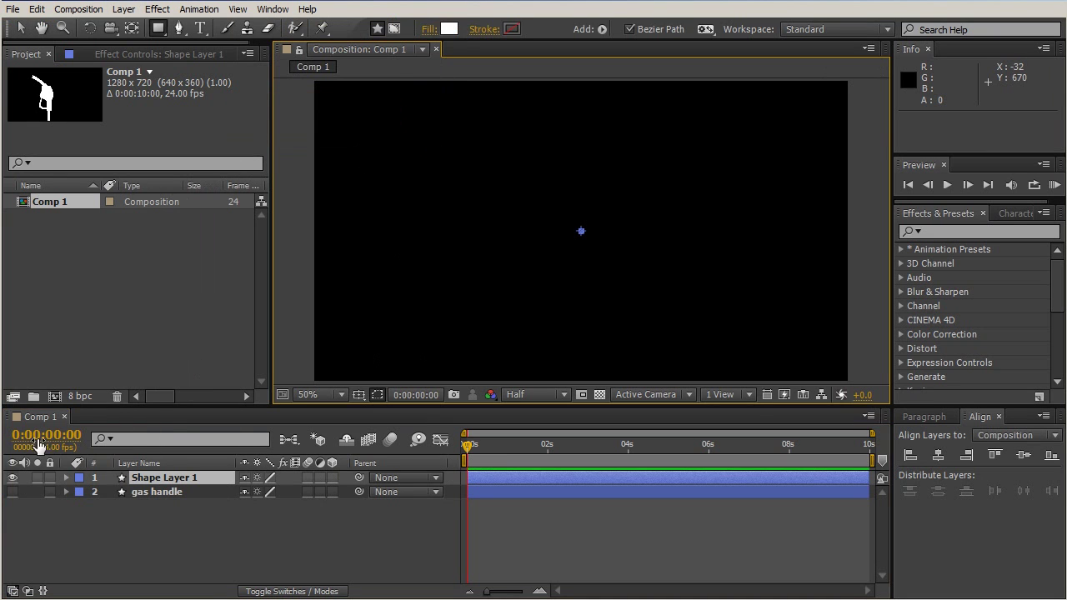
click(162, 481)
key(Return)
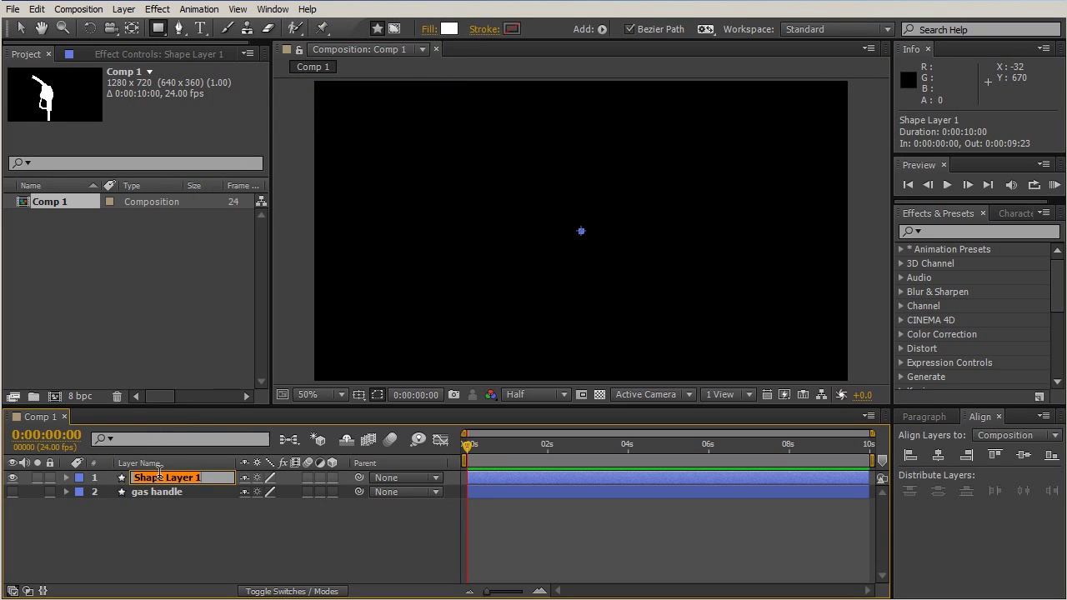
text(car)
key(Return)
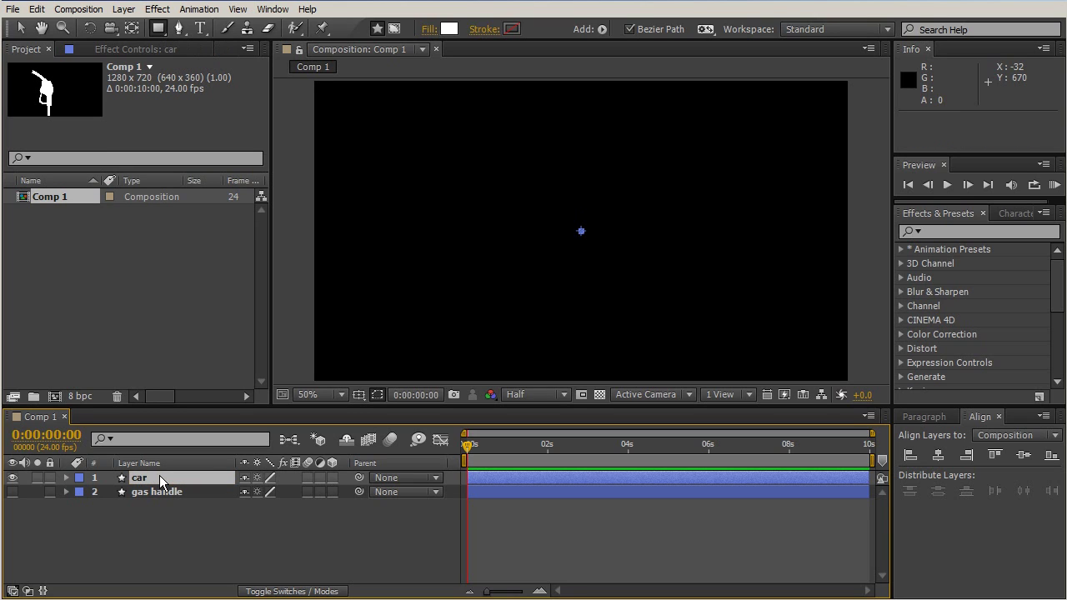
- Draw a circle about 172 px wide with the Ellipse tool in the lower left part of the composition as a wheel
click(163, 27)
drag(164, 30, 214, 68)
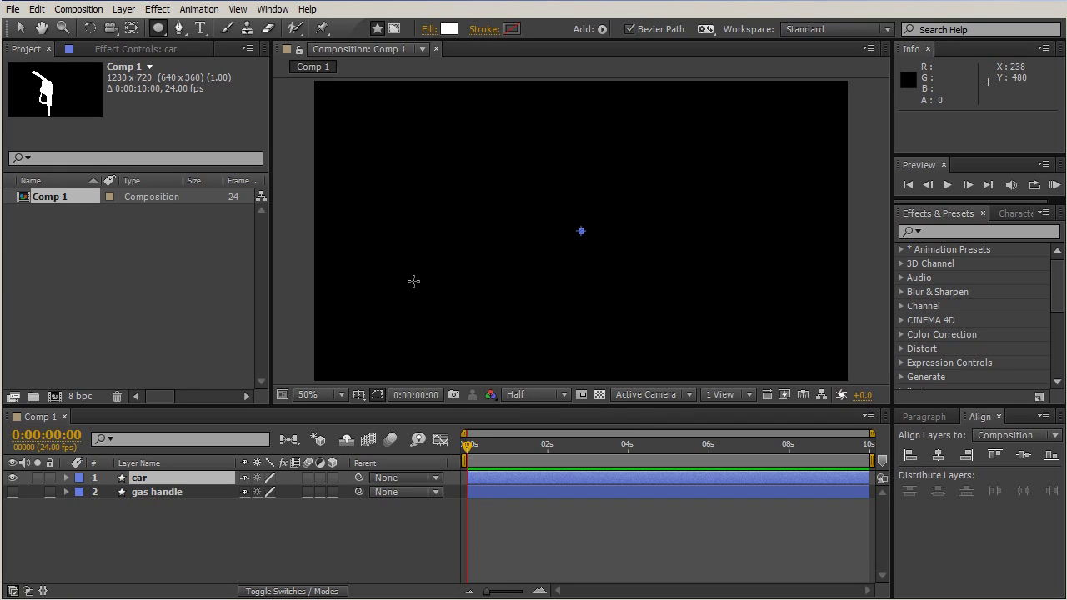
drag(442, 271, 513, 324)
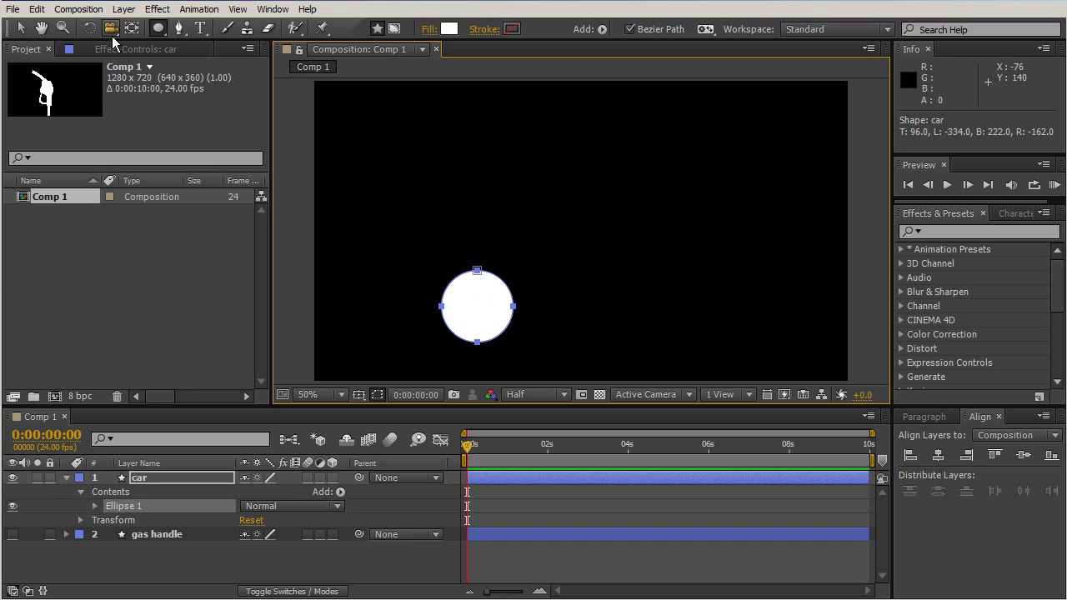
- Duplicate the wheel circle and move the copy horizontally to the right at the same height as the second wheel
click(22, 29)
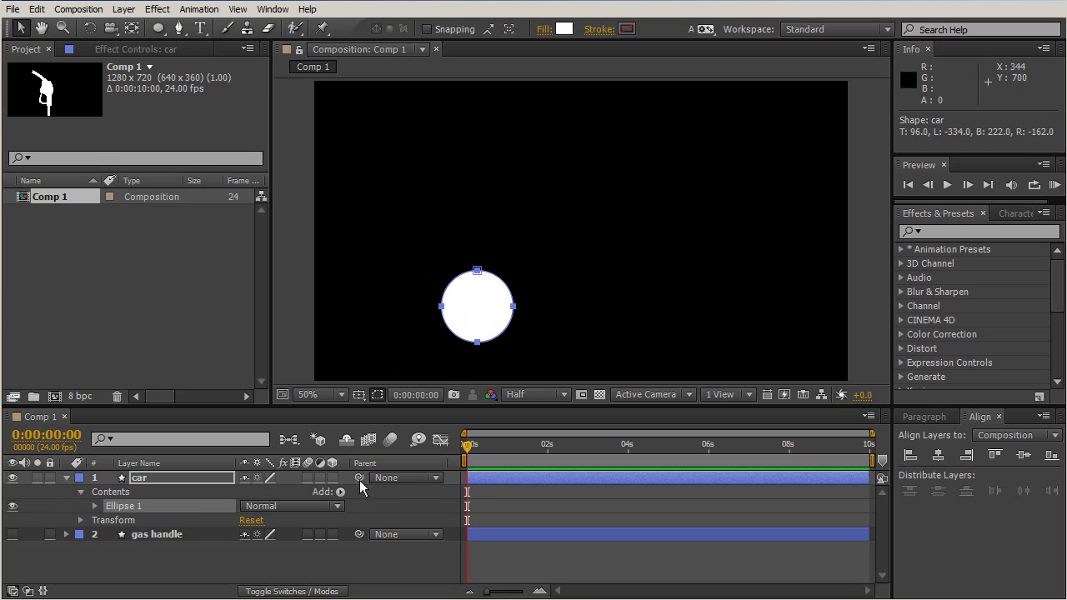
click(480, 322)
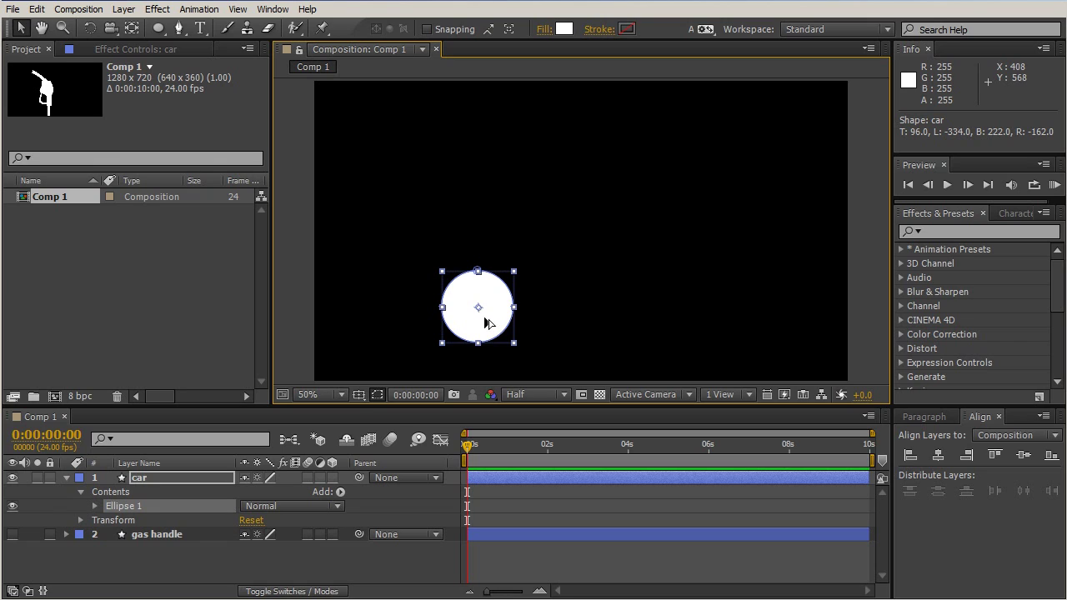
key(ctrl+d)
drag(487, 323, 669, 328)
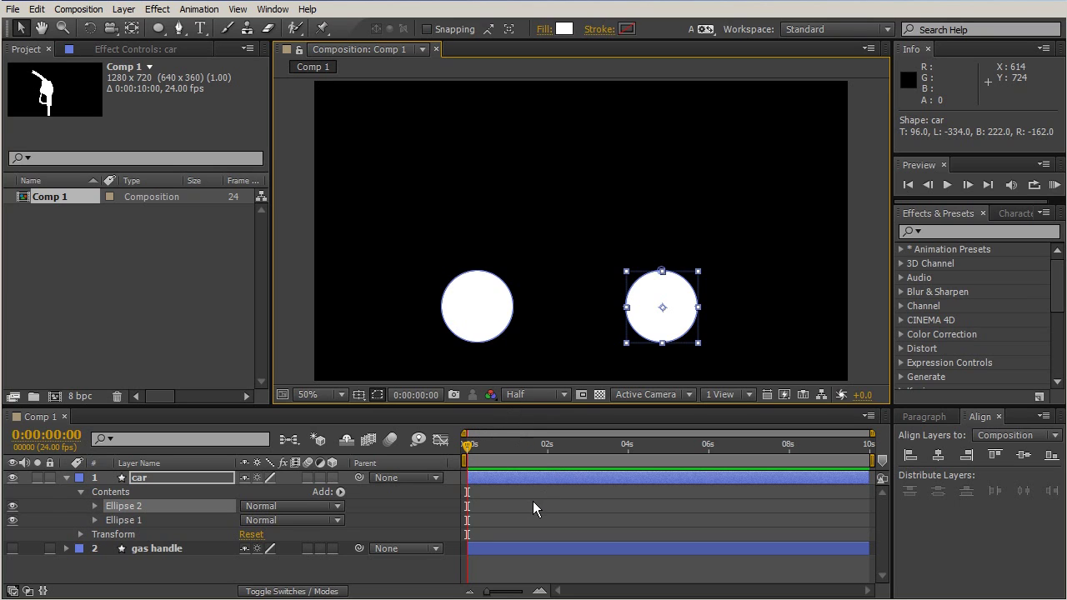
- With the Pen tool, start the car body on the car layer by drawing its underside with a curved arch over each wheel
click(514, 479)
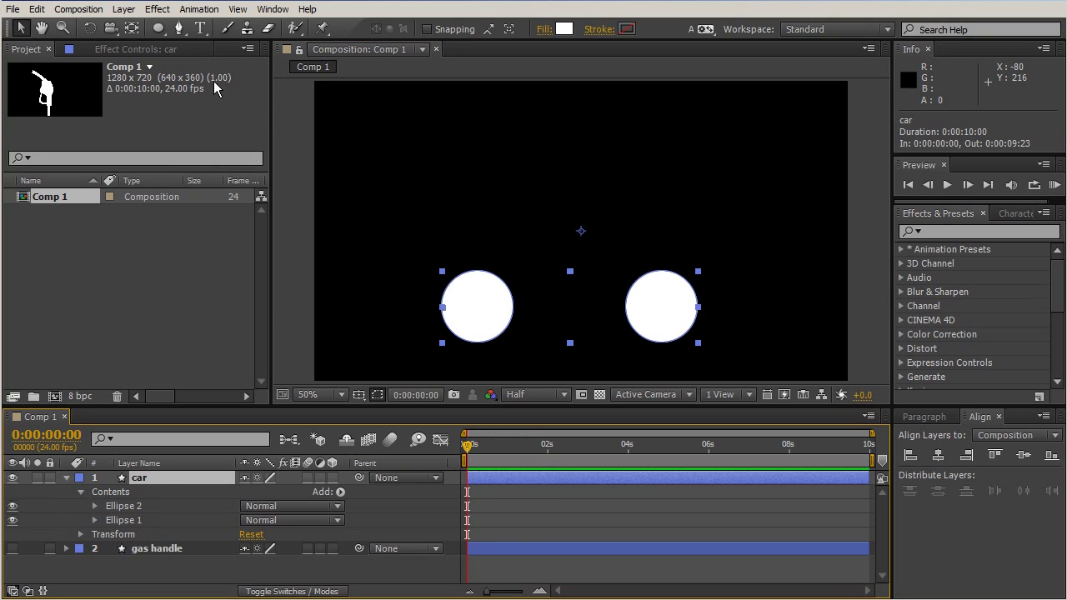
click(178, 28)
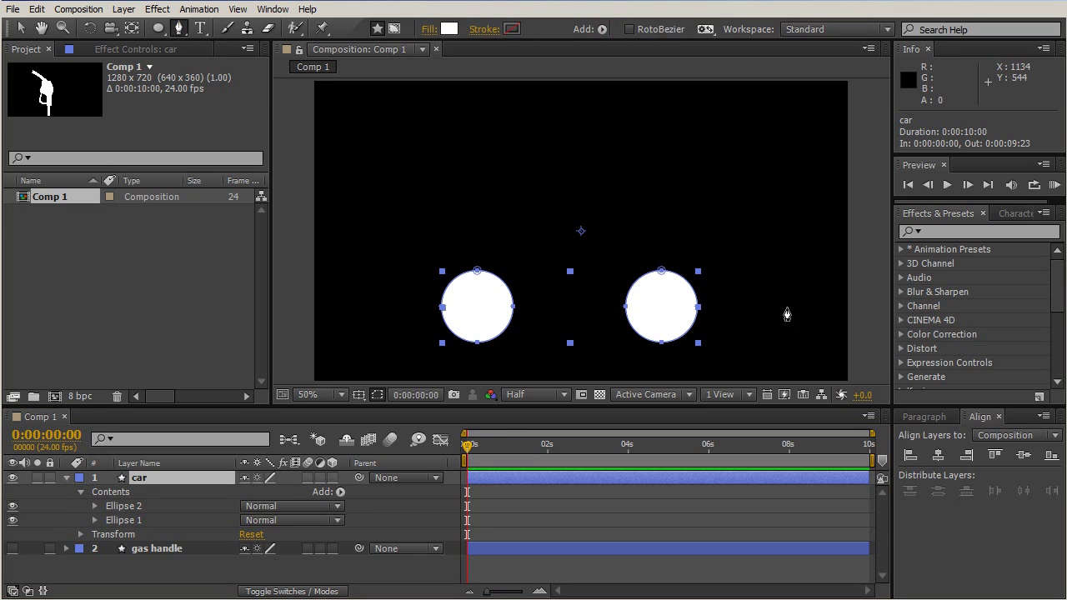
click(428, 311)
drag(479, 261, 526, 265)
click(520, 306)
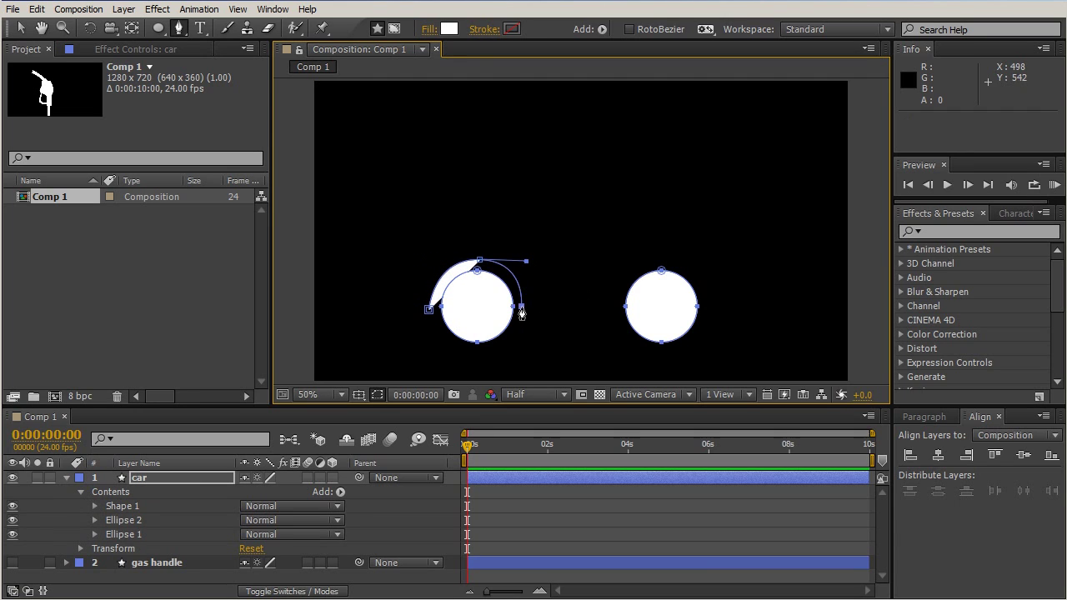
click(617, 309)
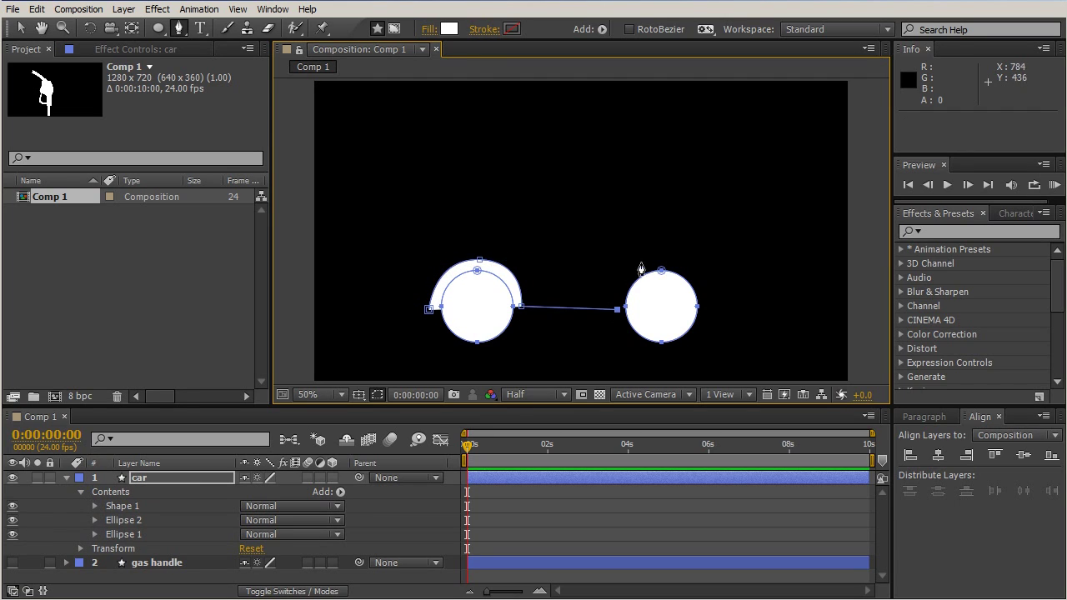
drag(662, 261, 700, 265)
click(705, 309)
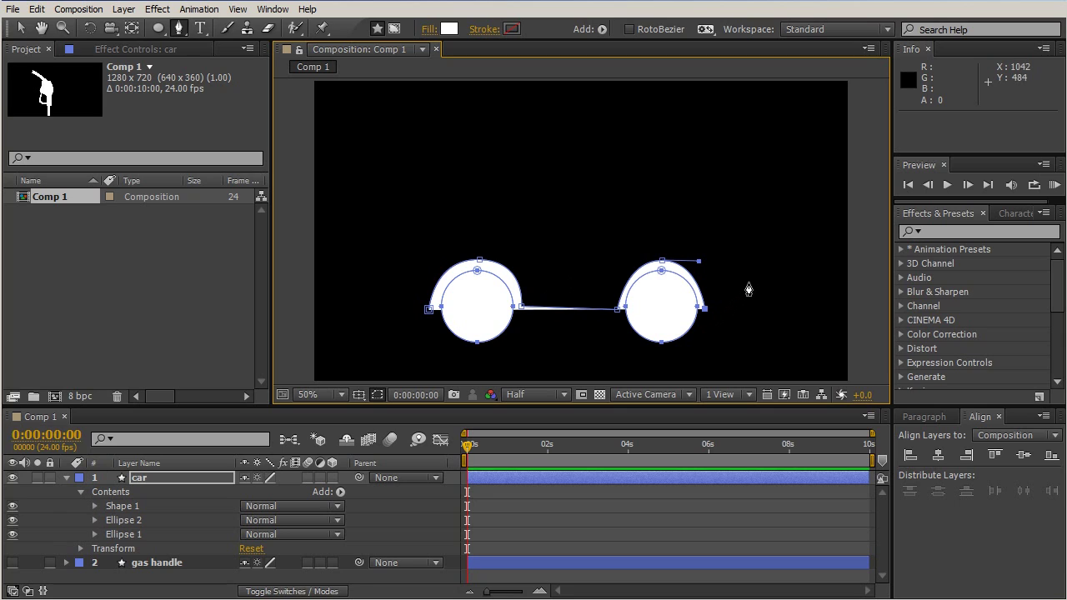
- Continue the outline around the curved tail, rear window, roof, windshield, hood and rounded nose, and close the car body path
drag(750, 278, 752, 260)
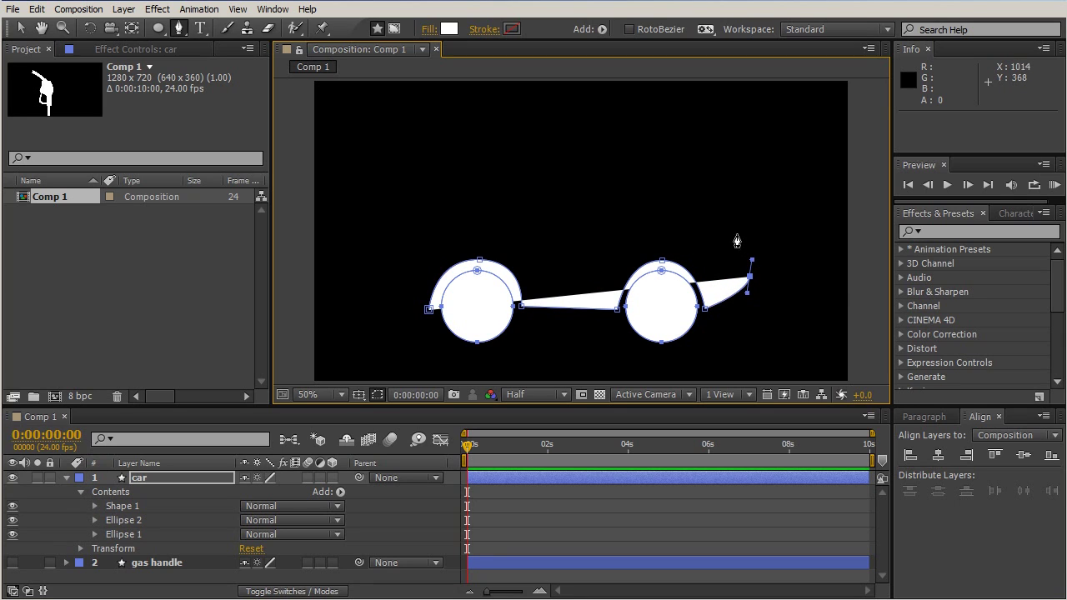
drag(662, 222, 623, 223)
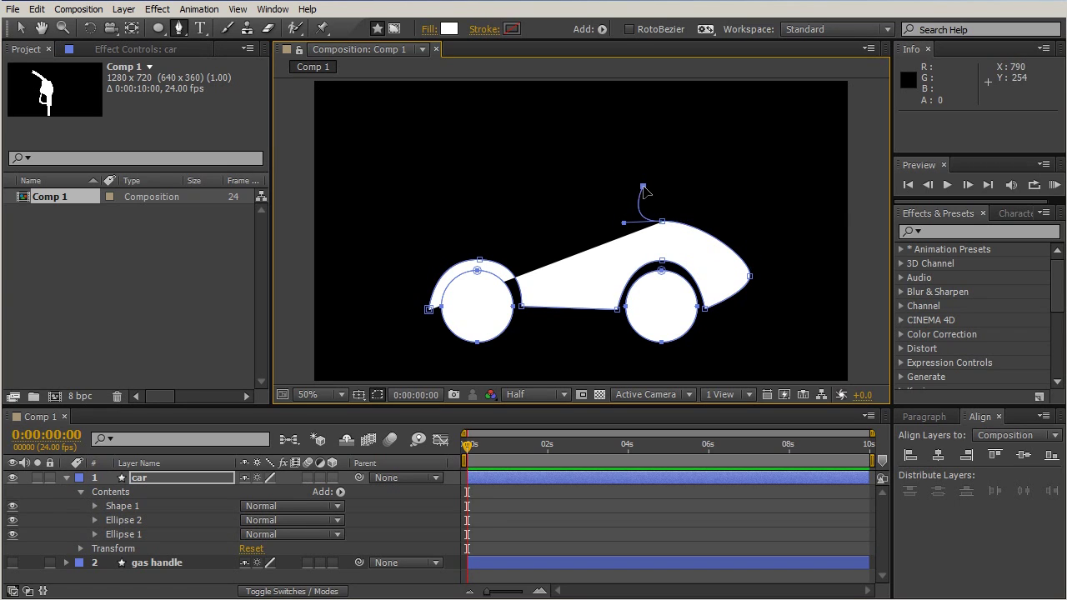
click(642, 186)
click(542, 182)
drag(493, 234, 494, 231)
drag(398, 247, 373, 253)
drag(382, 307, 401, 310)
click(428, 311)
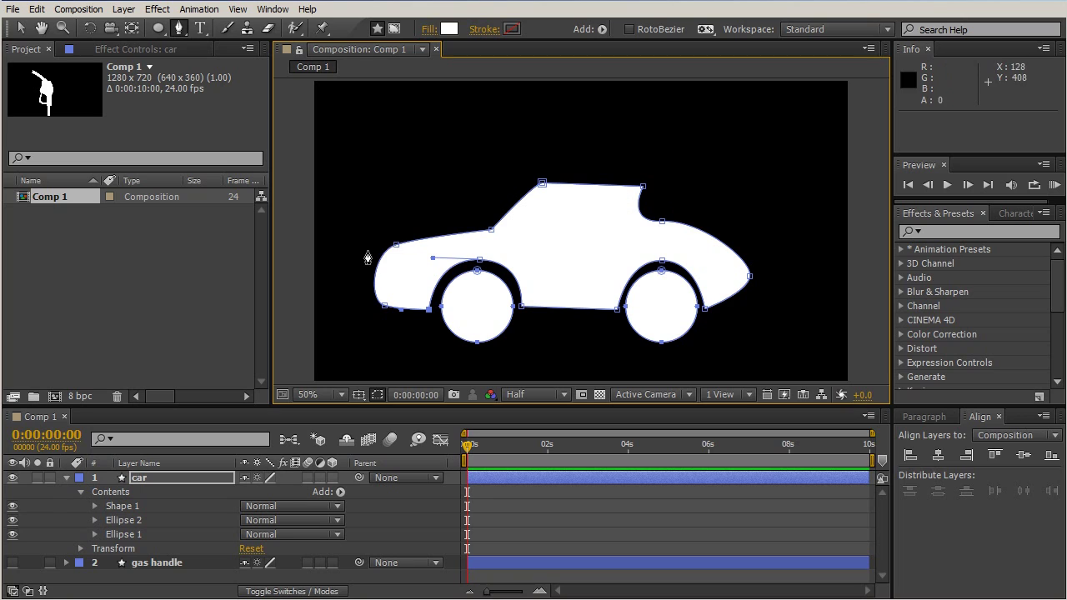
- Reshape the car's rear by rounding the roof's back corner into the rear window and raising the tail point into a fuller curve
click(663, 223)
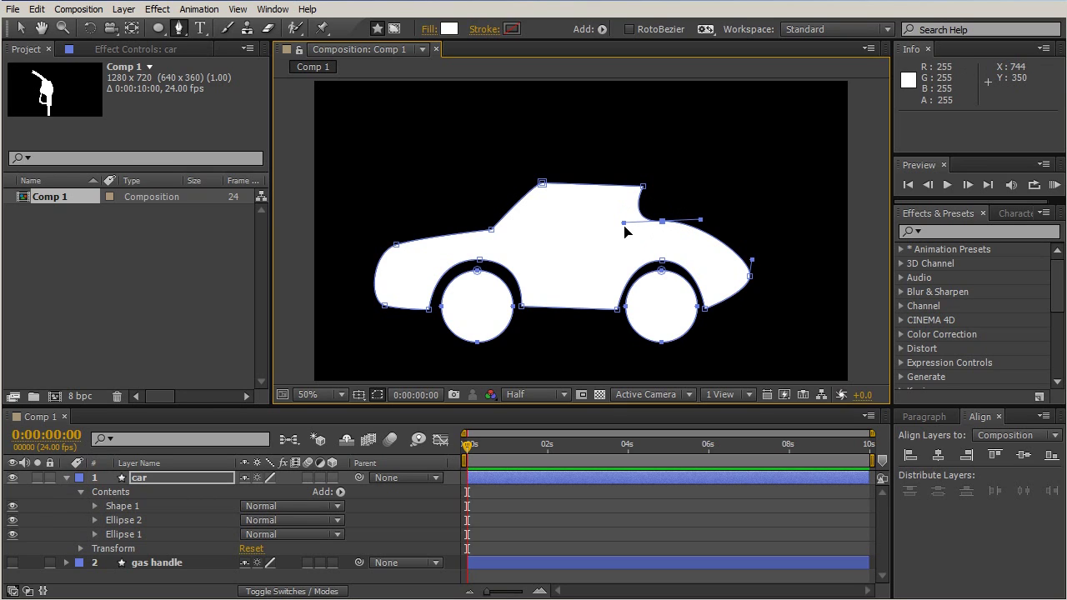
drag(624, 223, 633, 188)
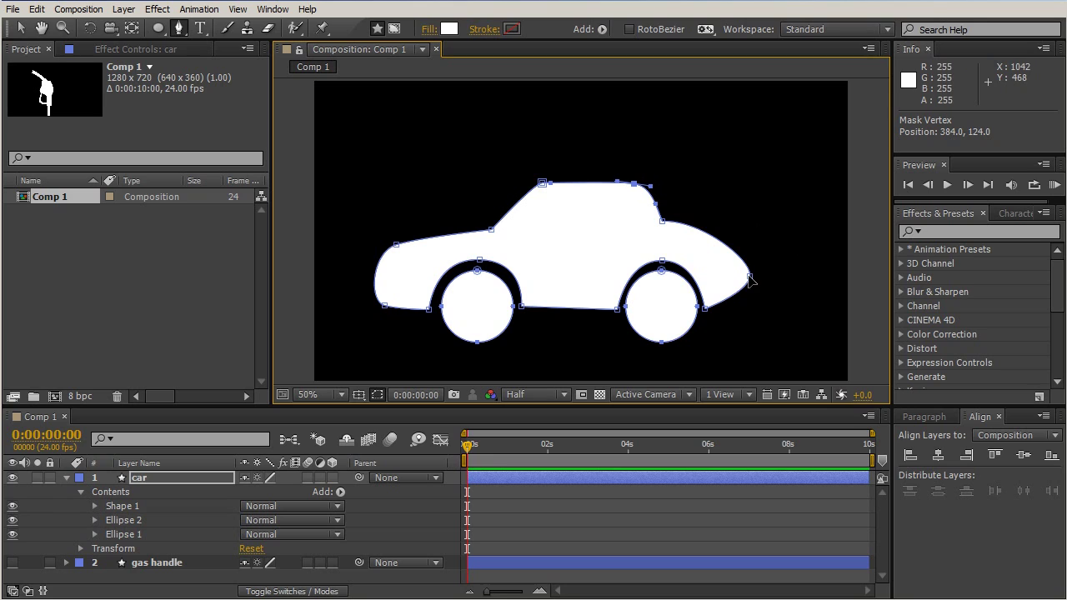
mouse_move(750, 280)
mouse_down()
mouse_move(755, 272)
mouse_move(748, 298)
mouse_up()
drag(754, 260, 753, 260)
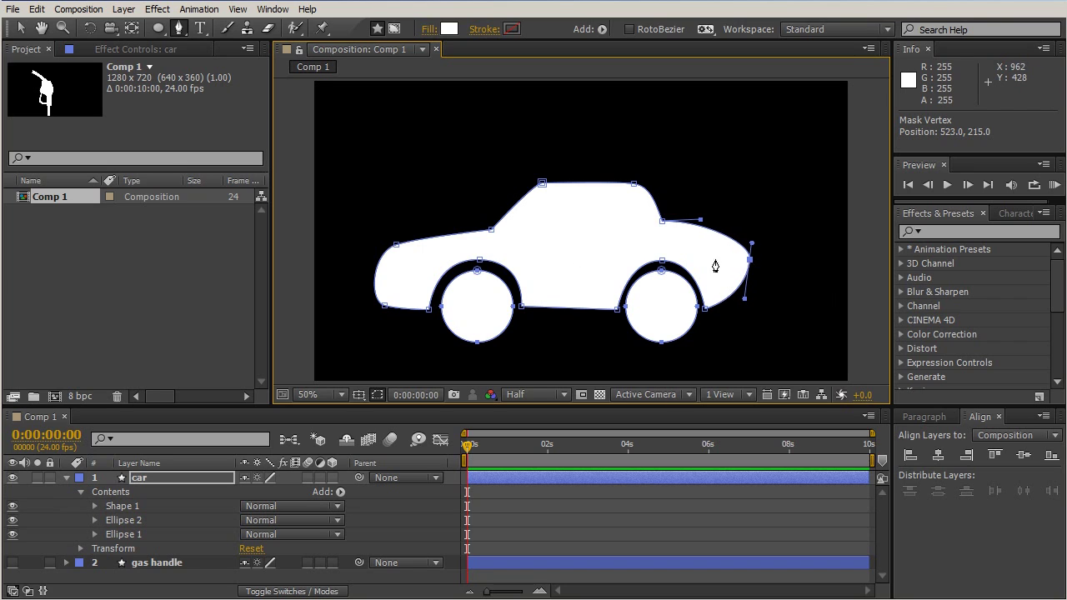
- Refine the car's front by shifting the hood and windshield points toward the rear and rounding the nose more tightly
drag(490, 230, 500, 223)
drag(397, 243, 419, 243)
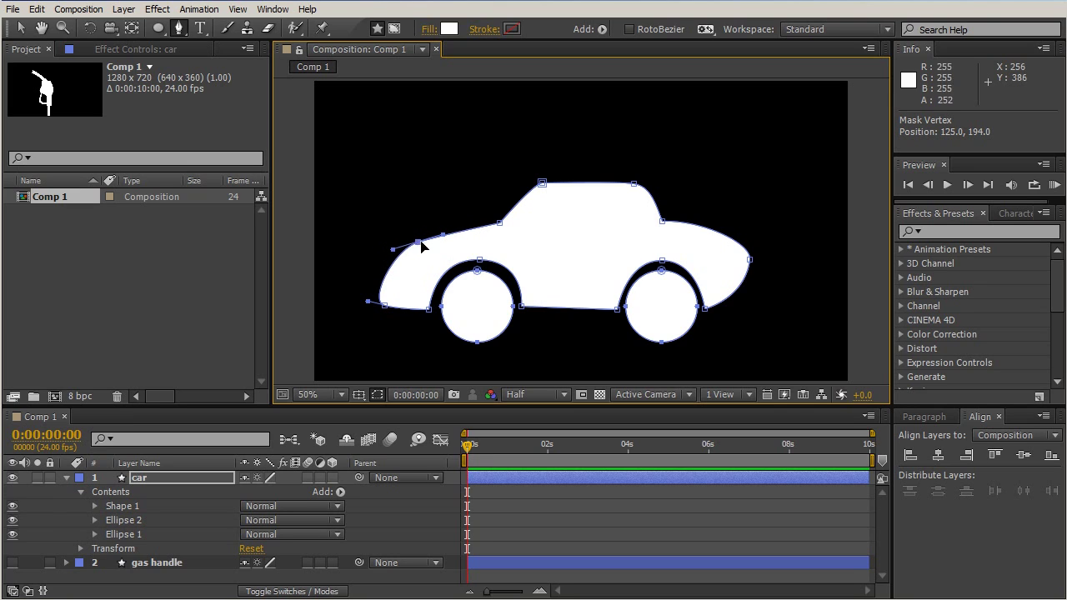
mouse_move(368, 302)
mouse_down()
mouse_move(357, 291)
mouse_move(384, 294)
mouse_up()
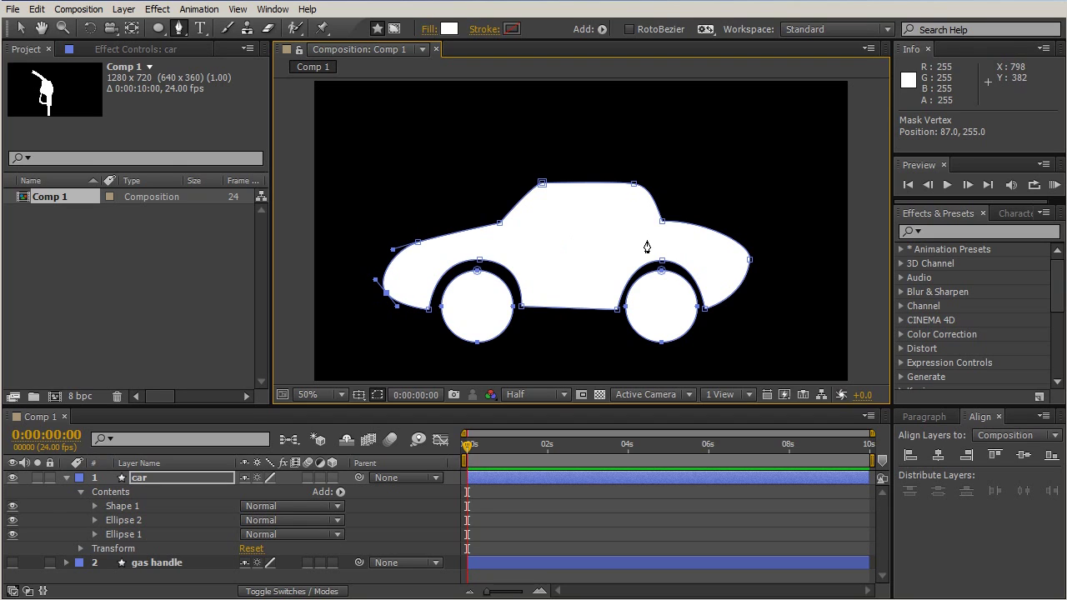
drag(503, 229, 509, 226)
drag(539, 185, 547, 186)
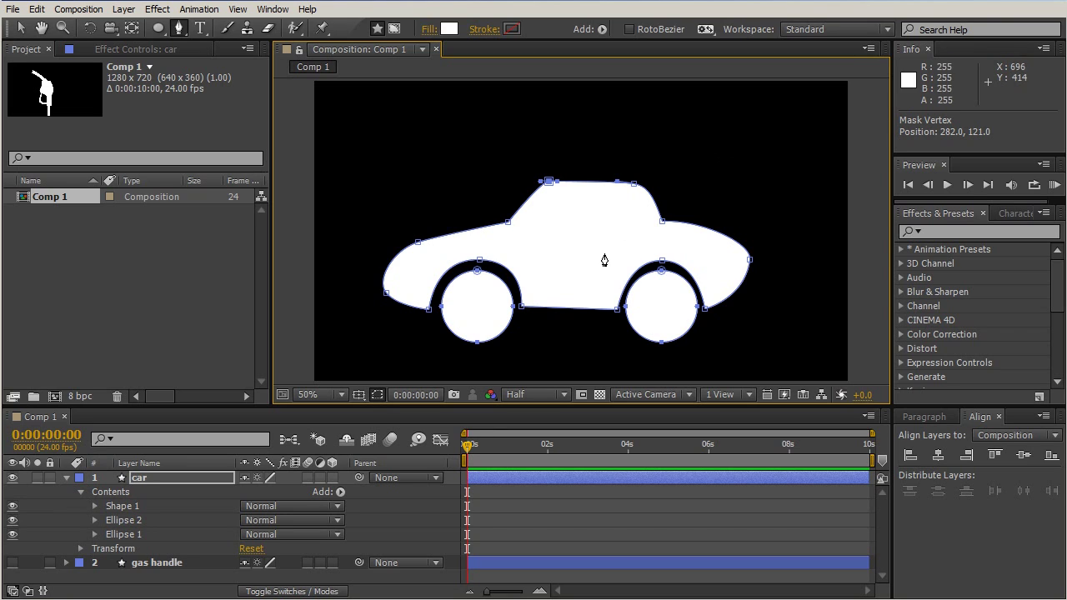
- Widen the arch over the rear wheel by extending both curve handles of its top point
click(661, 262)
drag(625, 260, 616, 261)
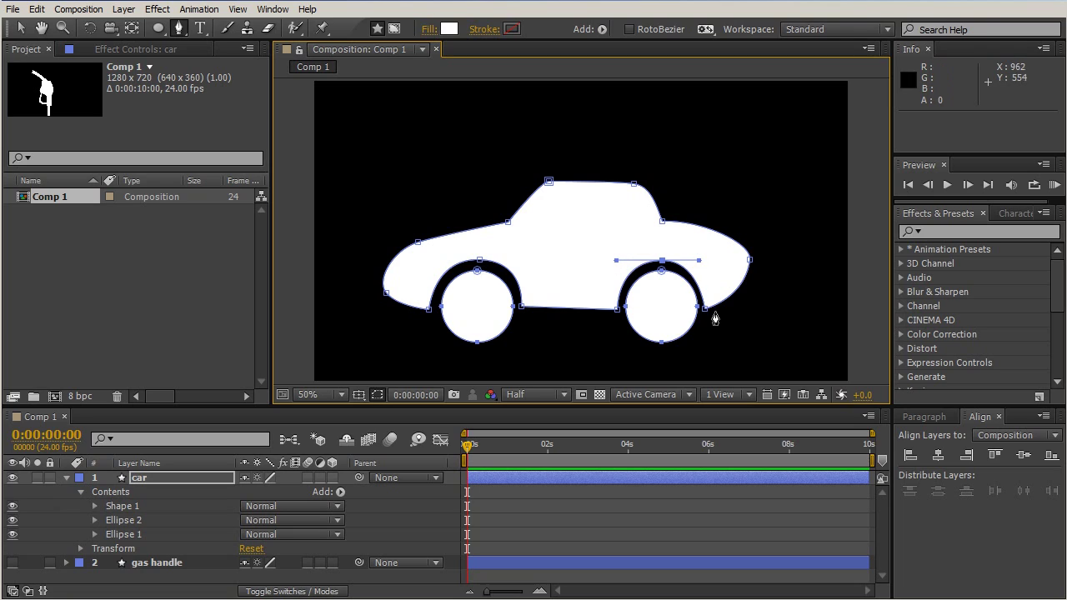
mouse_move(698, 261)
mouse_down()
mouse_move(667, 260)
mouse_move(704, 259)
mouse_up()
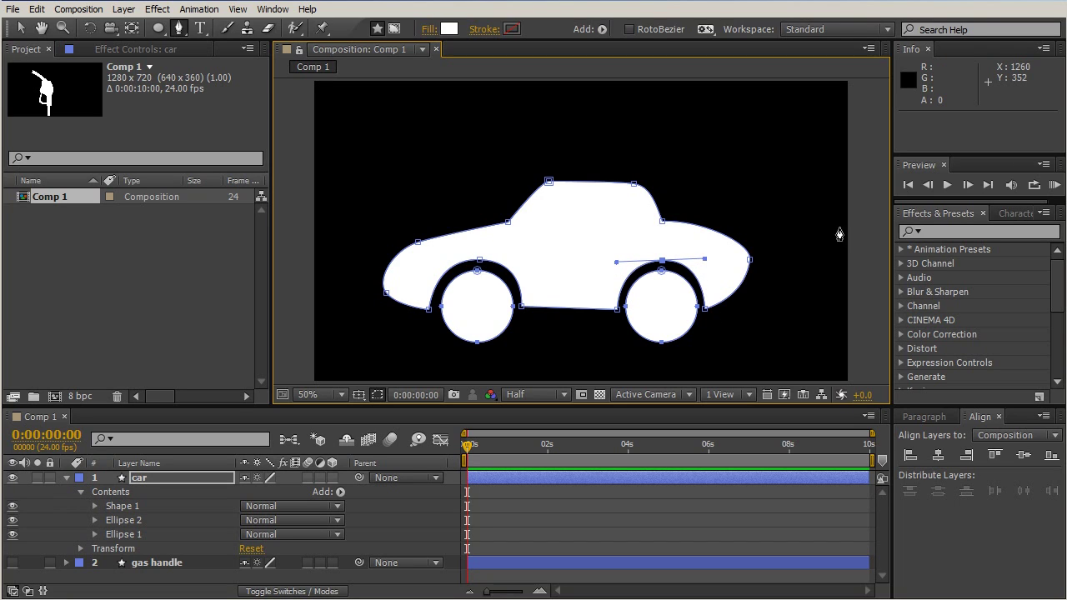
- Deselect and collapse the car layer, and hide it in the composition
click(678, 533)
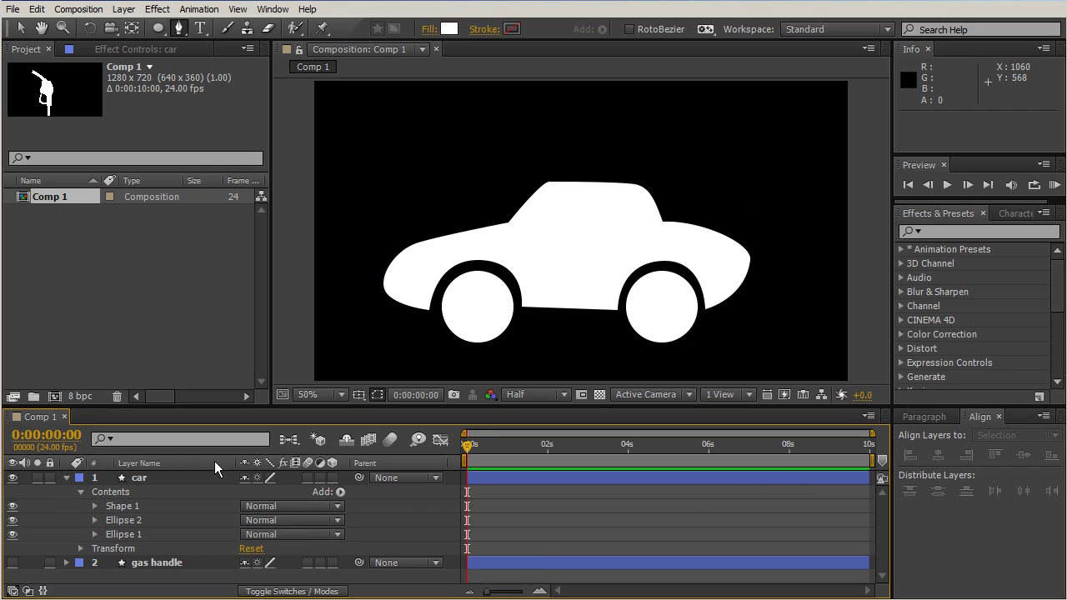
click(67, 477)
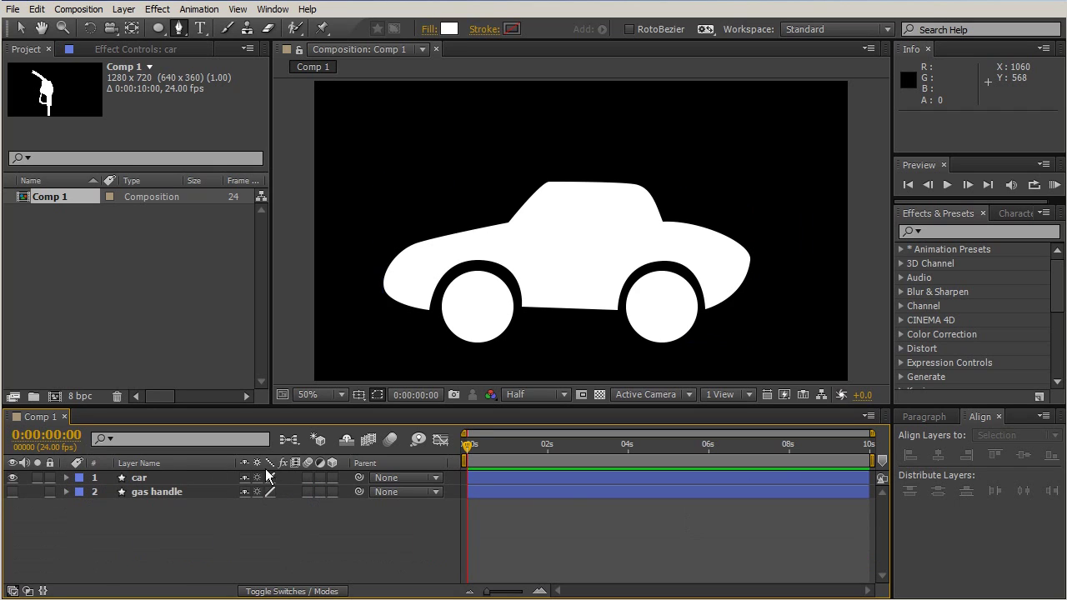
click(547, 478)
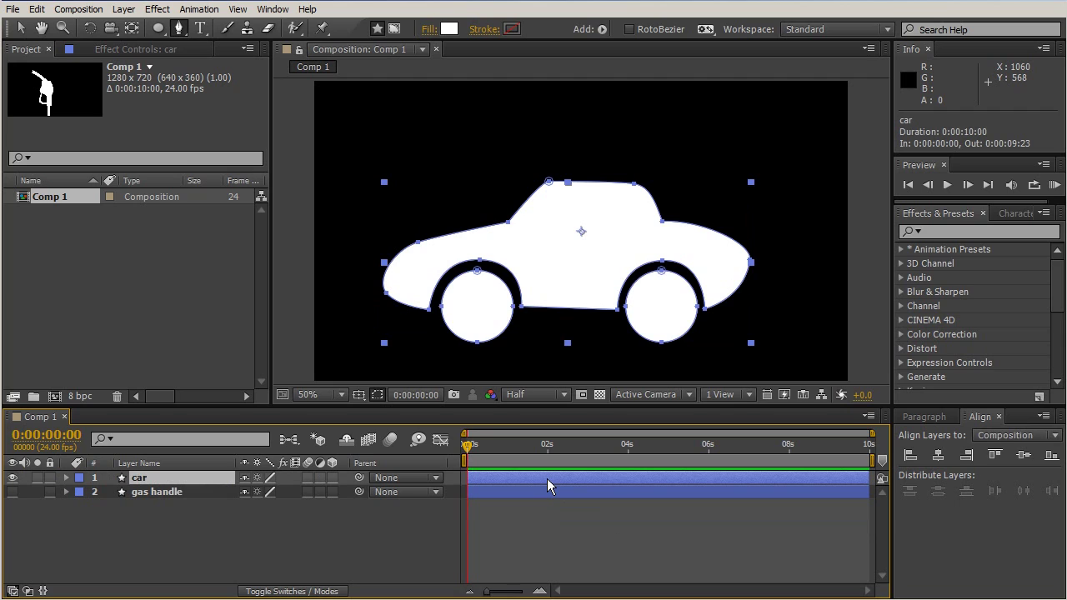
click(262, 516)
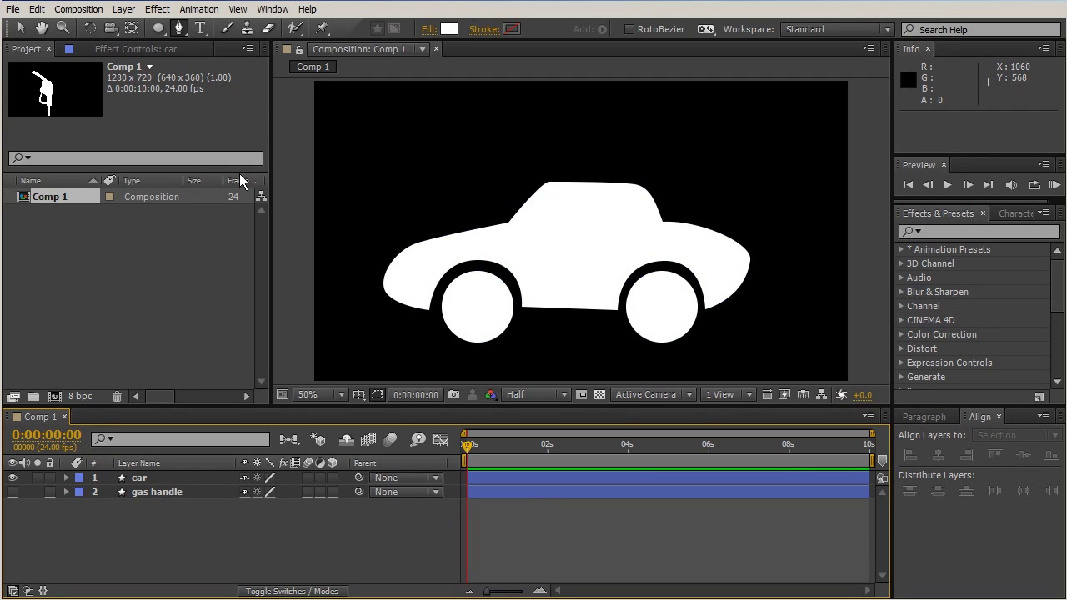
click(13, 478)
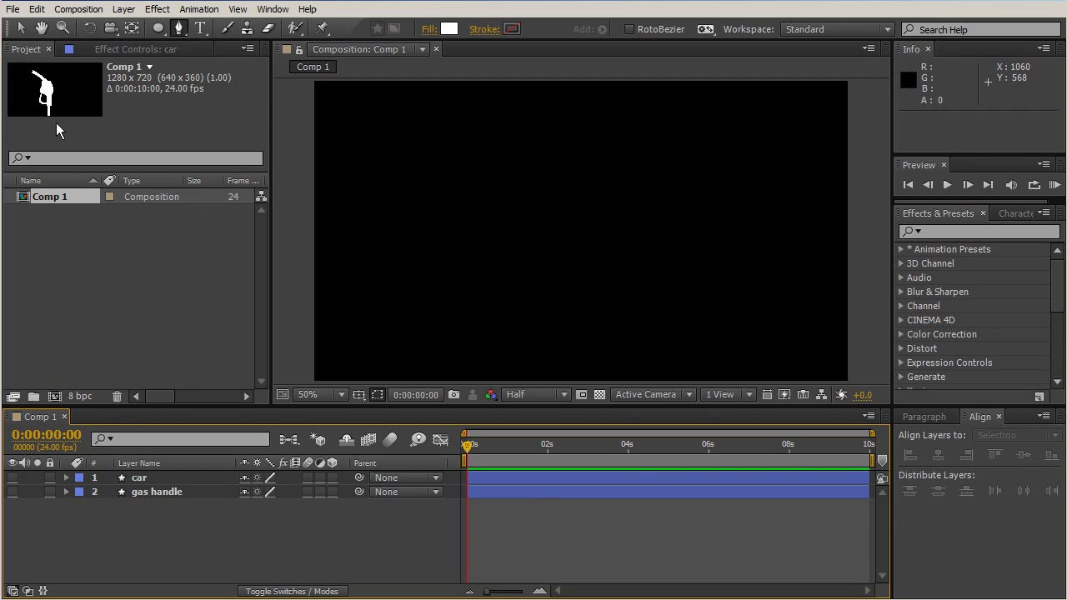
- Create a new empty shape layer and rename it capitol
click(122, 10)
mouse_move(211, 28)
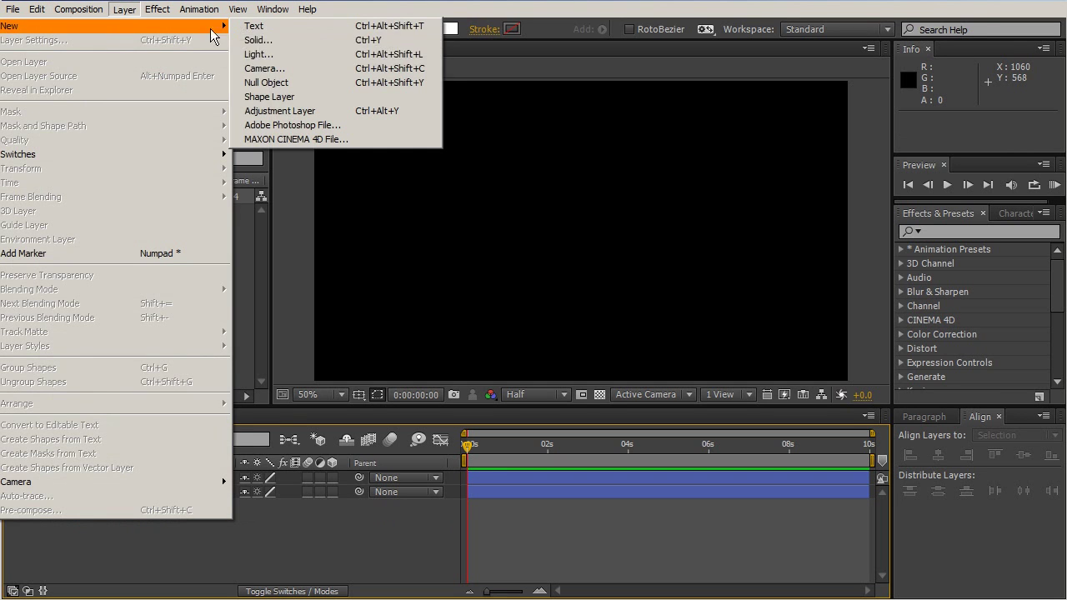
click(335, 99)
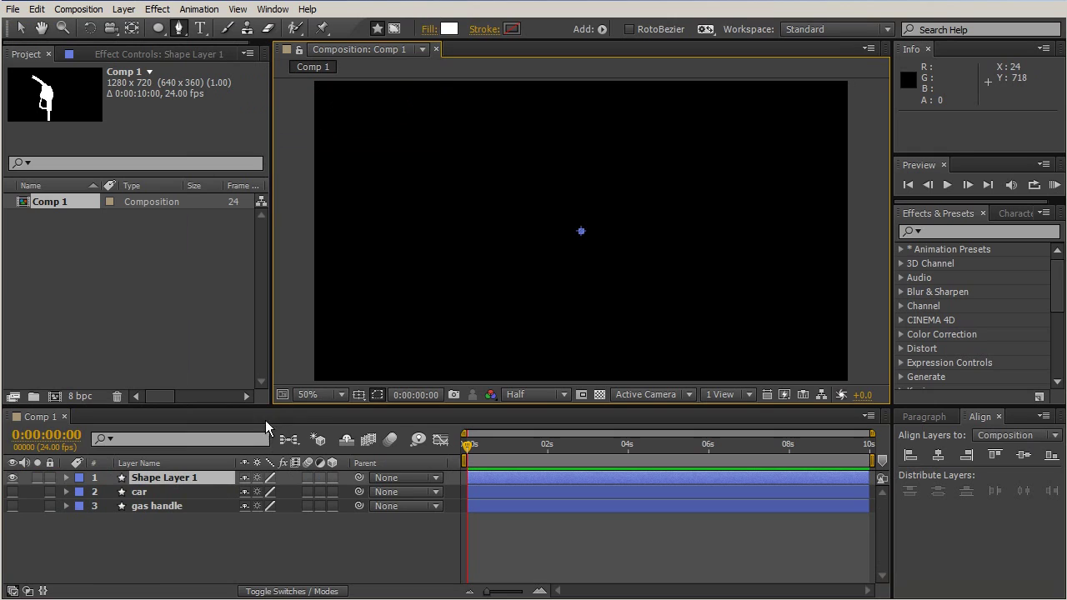
click(165, 481)
key(Return)
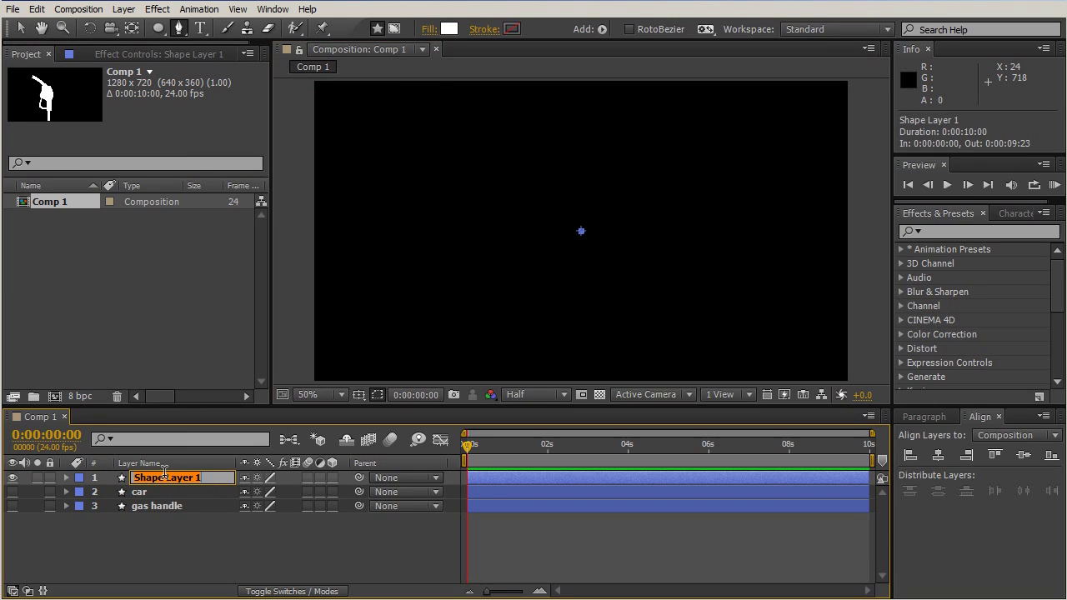
text(capitol)
key(Return)
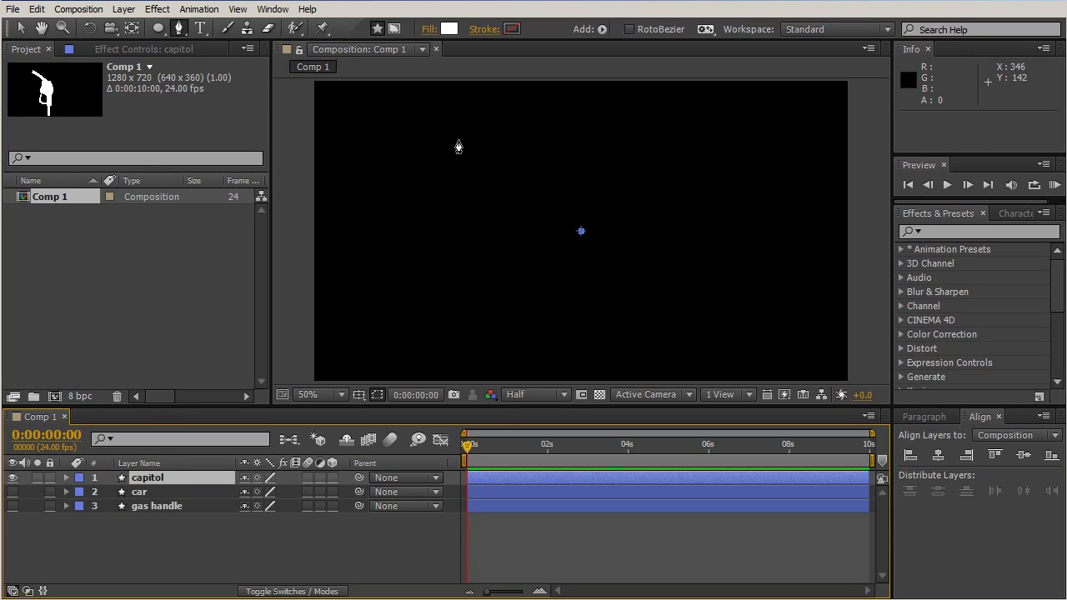
- Draw a tall, narrow rectangle about 76 by 416 px with the Rectangle tool as the capitol's first pillar
click(157, 29)
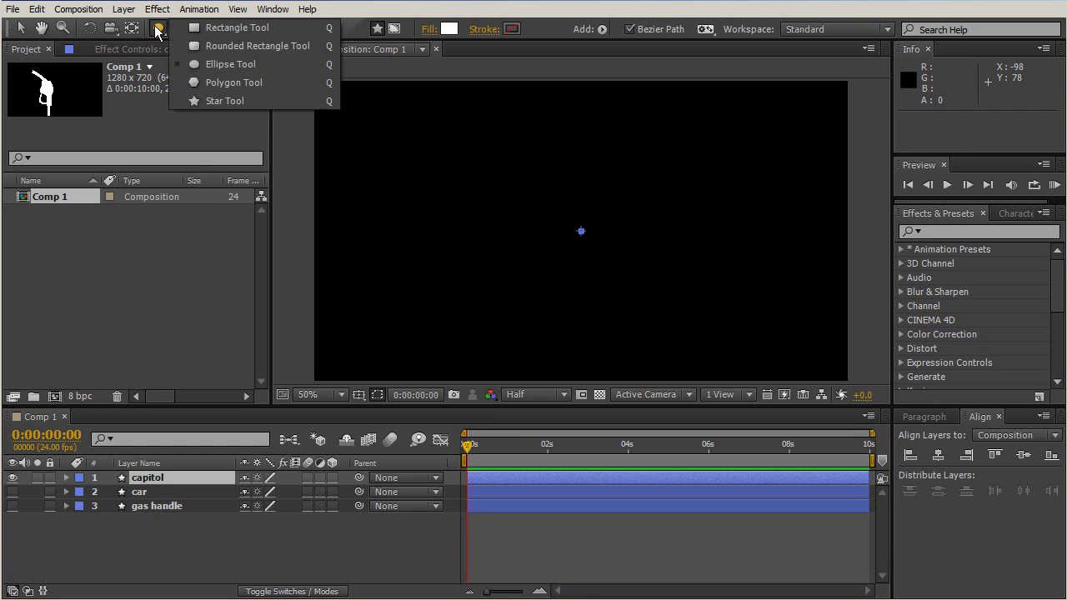
click(196, 27)
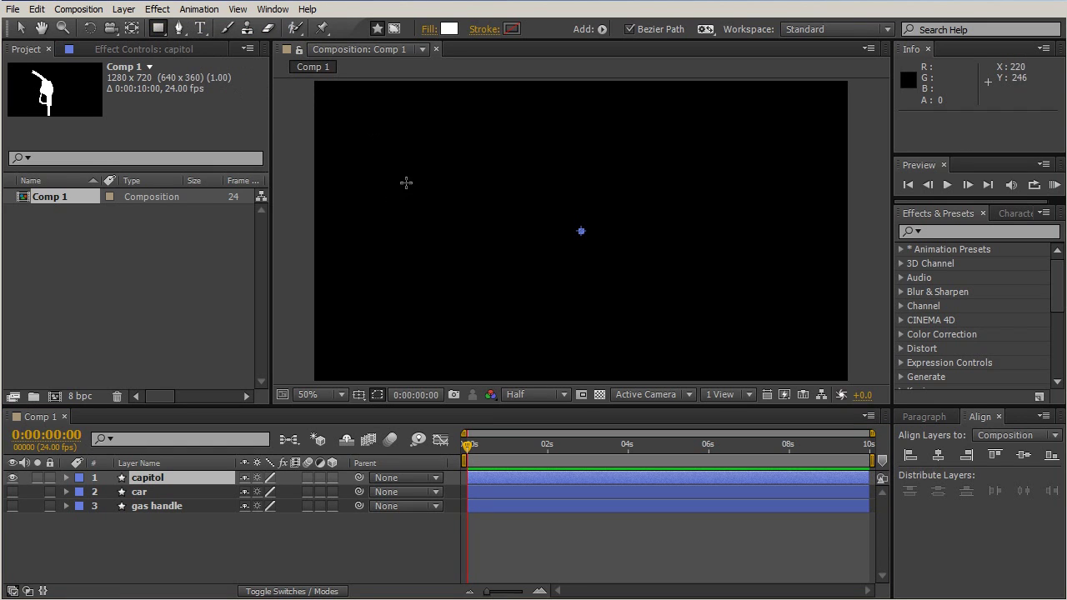
mouse_move(426, 164)
mouse_down()
mouse_move(424, 322)
mouse_move(469, 340)
mouse_move(458, 337)
mouse_up()
key(v)
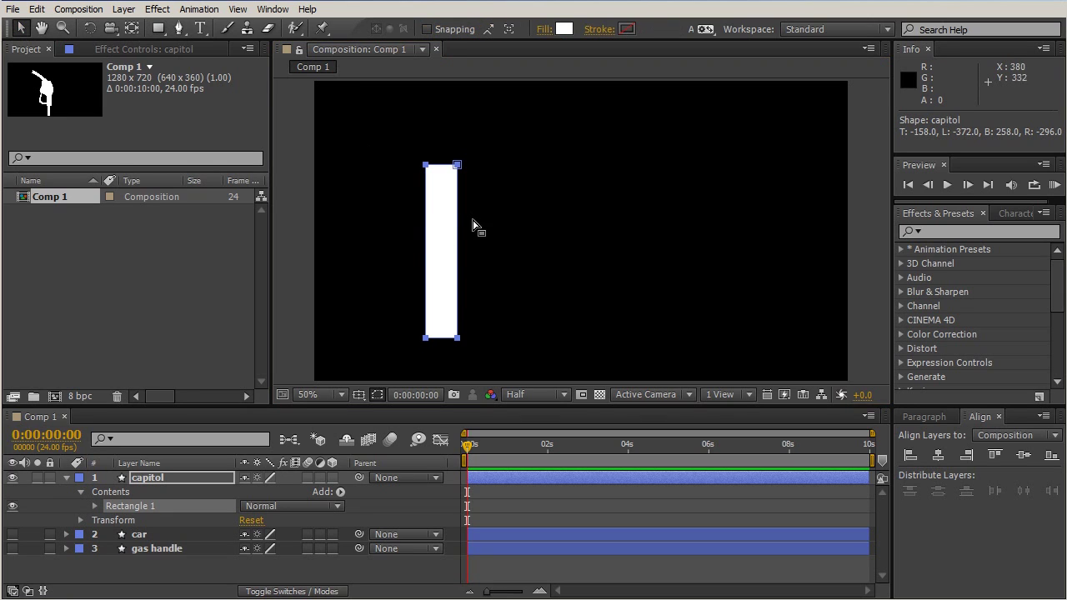
- Duplicate the pillar three times and space the four pillars roughly evenly in a horizontal row at the same height
click(440, 225)
drag(442, 207, 691, 211)
key(ctrl+d)
key(ctrl+d)
key(ctrl+d)
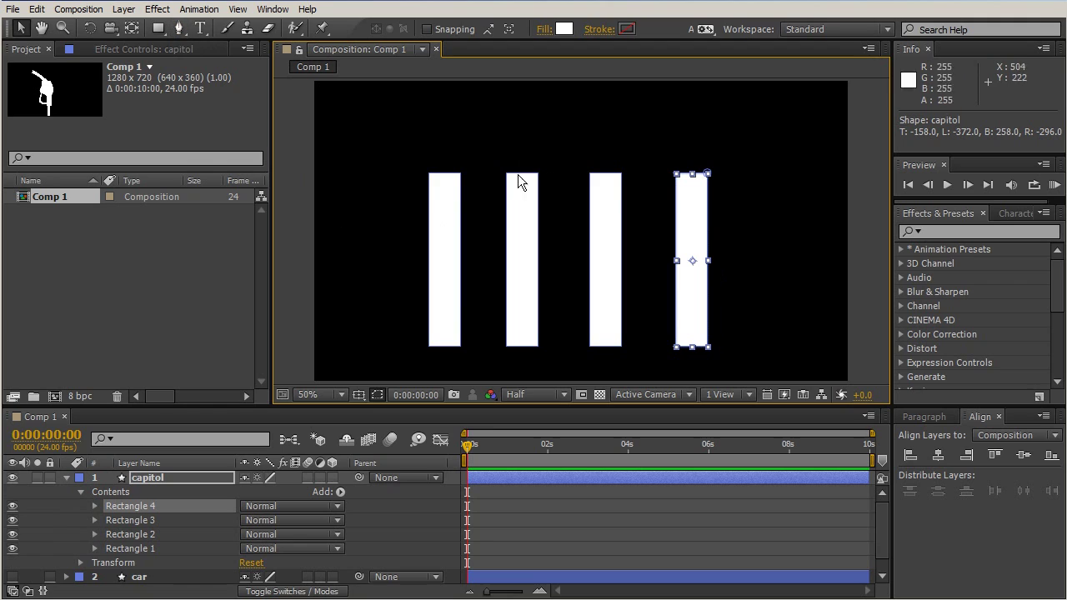
- Draw a horizontal beam about 854 by 76 px above the pillars and add a Pen tool point at the middle of its top edge
click(158, 28)
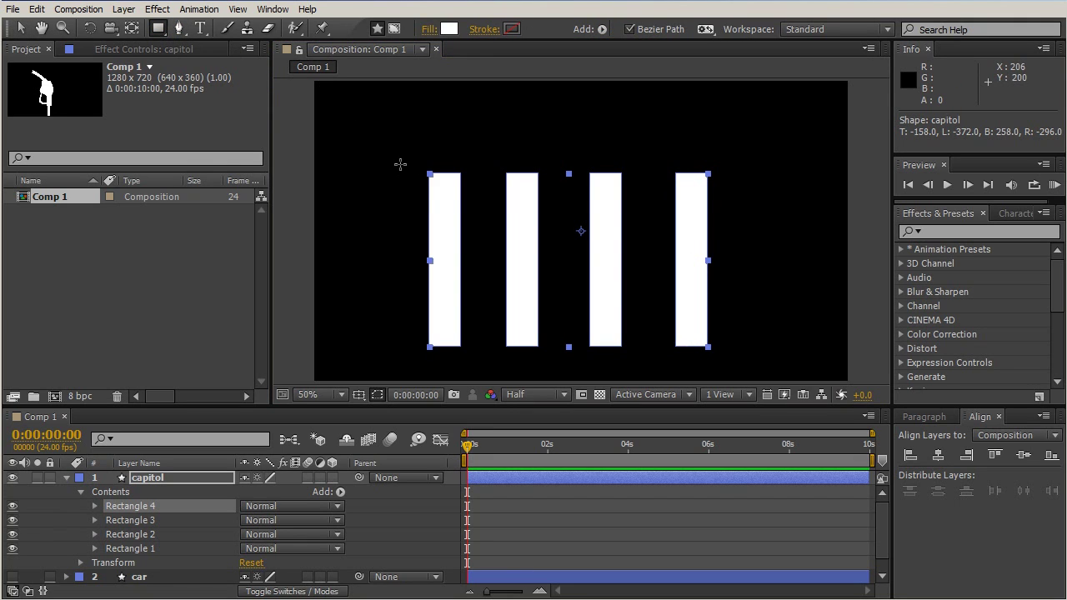
drag(392, 165, 748, 134)
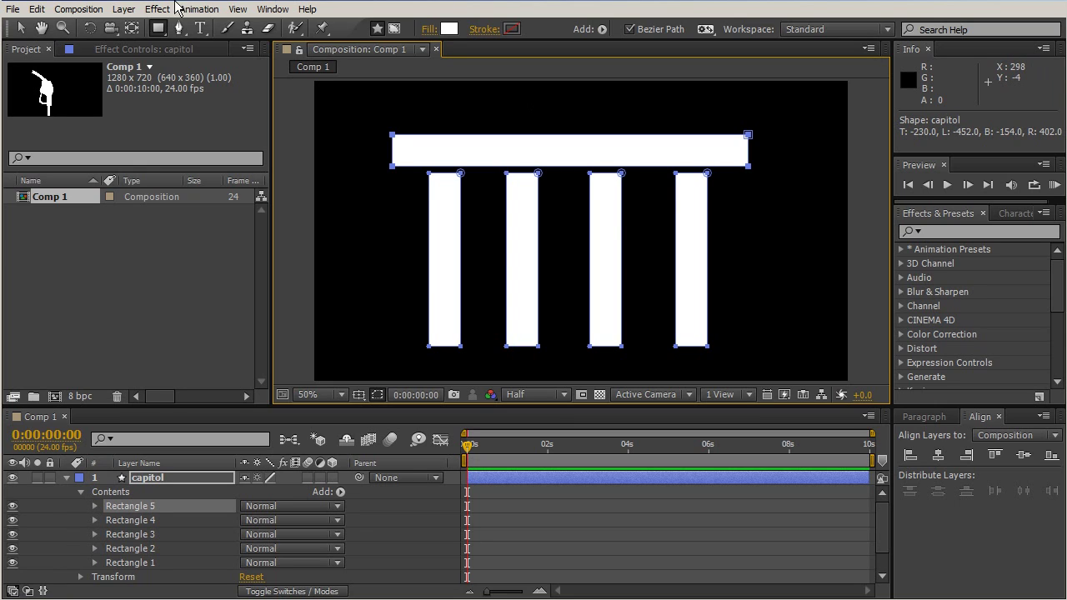
click(179, 29)
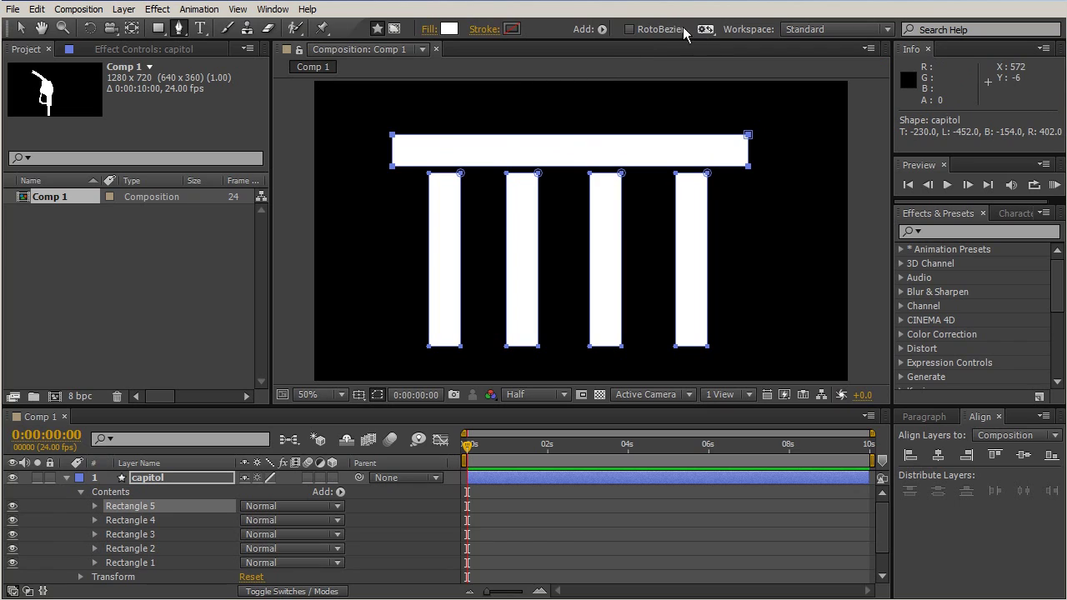
click(158, 29)
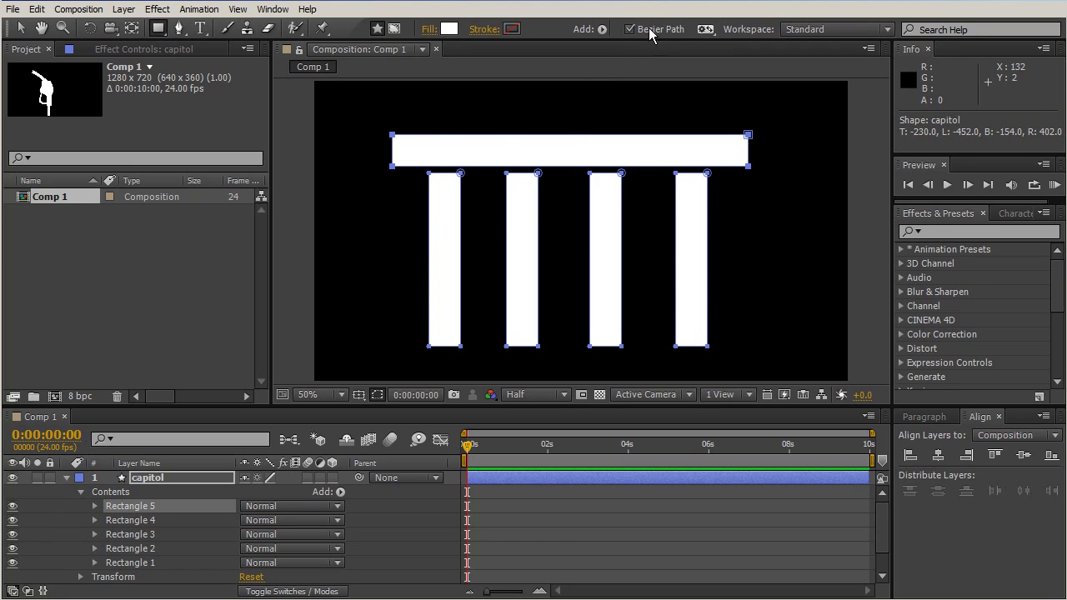
click(178, 29)
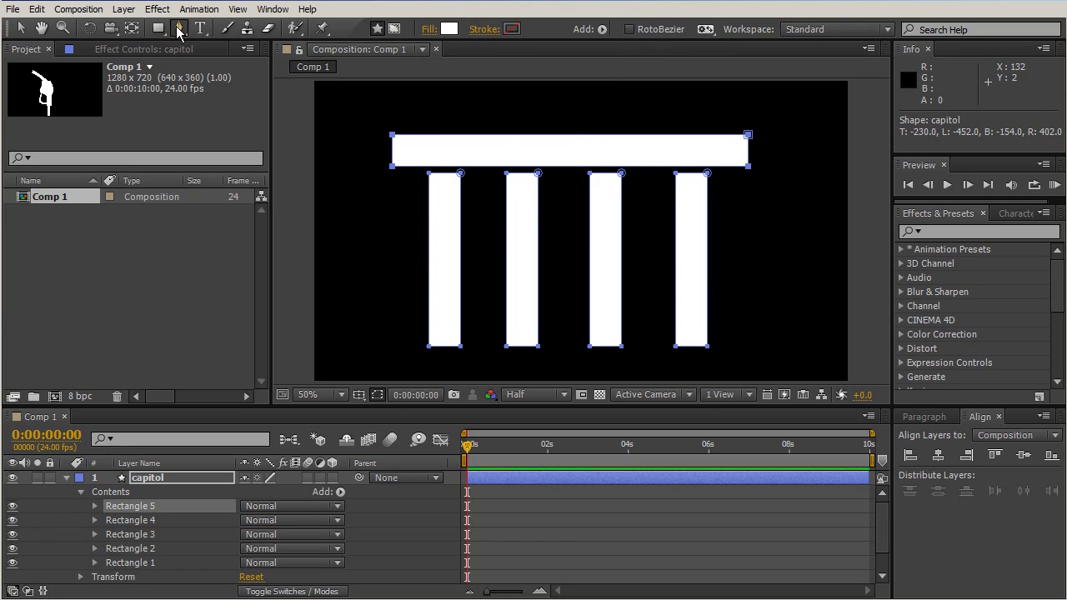
click(569, 135)
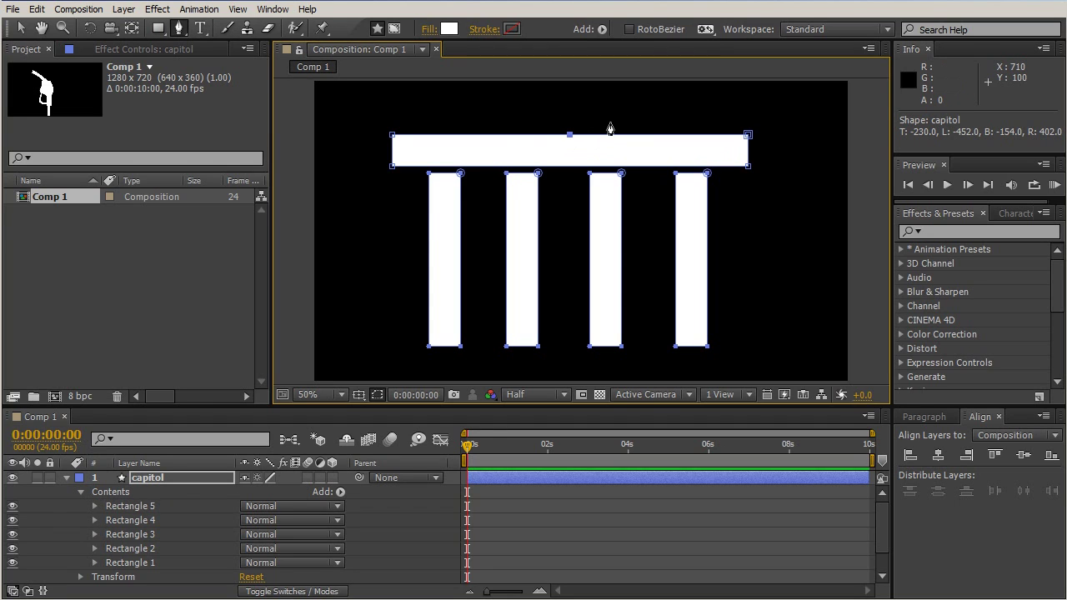
- Raise the middle point of the beam's top edge to just below the frame's top to form a peaked roof, then deselect the shapes
key(shift+Up)
key(shift+Up)
key(shift+Up)
key(shift+Up)
key(shift+Up)
key(shift+Up)
key(Down)
key(Down)
key(Down)
key(Down)
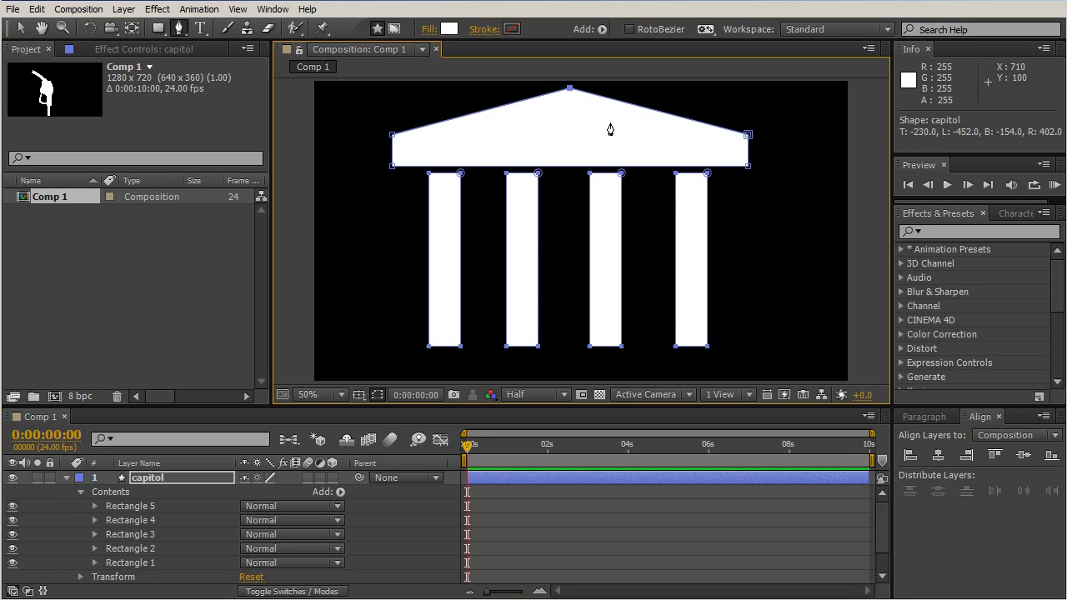
click(21, 28)
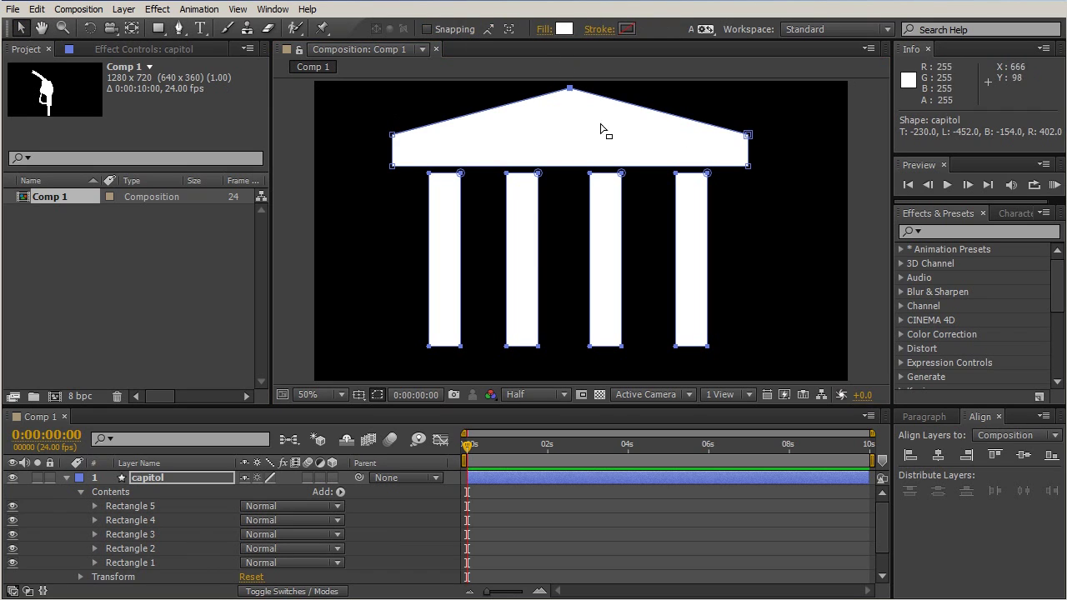
click(870, 211)
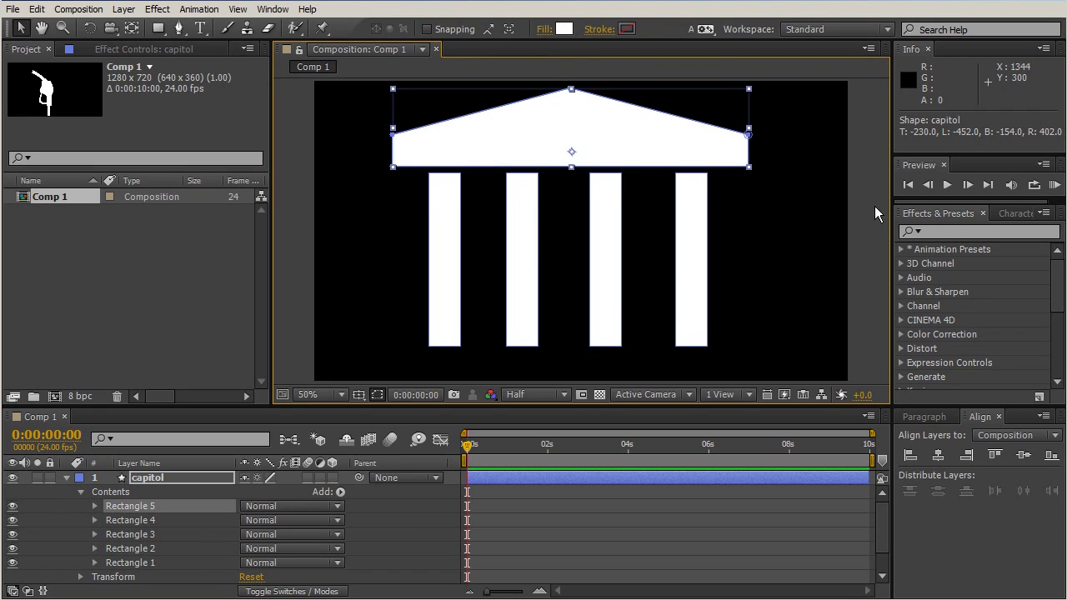
click(874, 207)
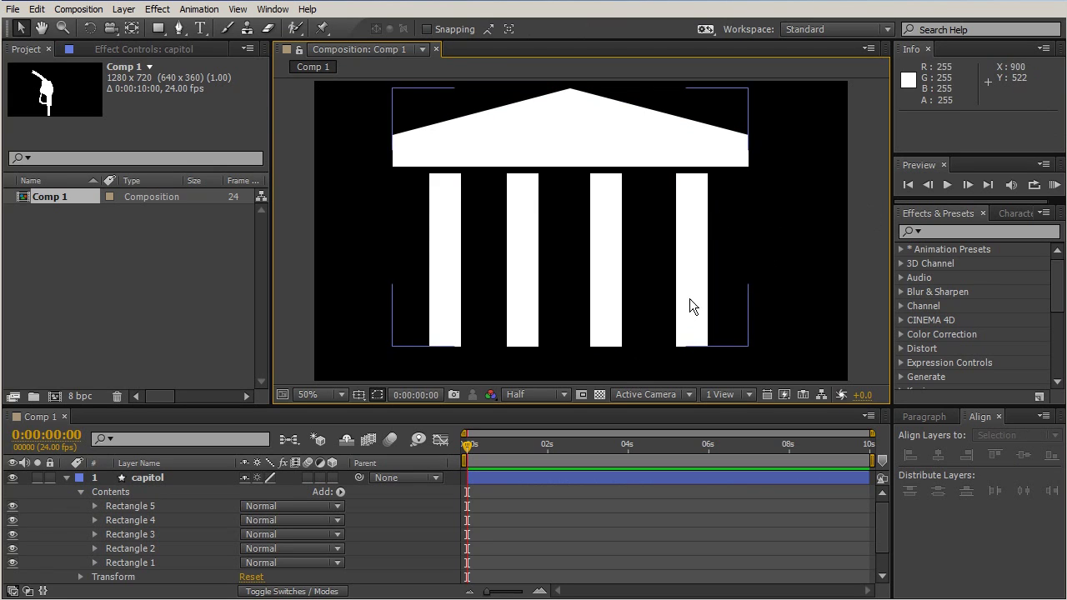
- Nudge the whole capitol layer down and slightly right to position 642, 388, and deselect it
click(704, 140)
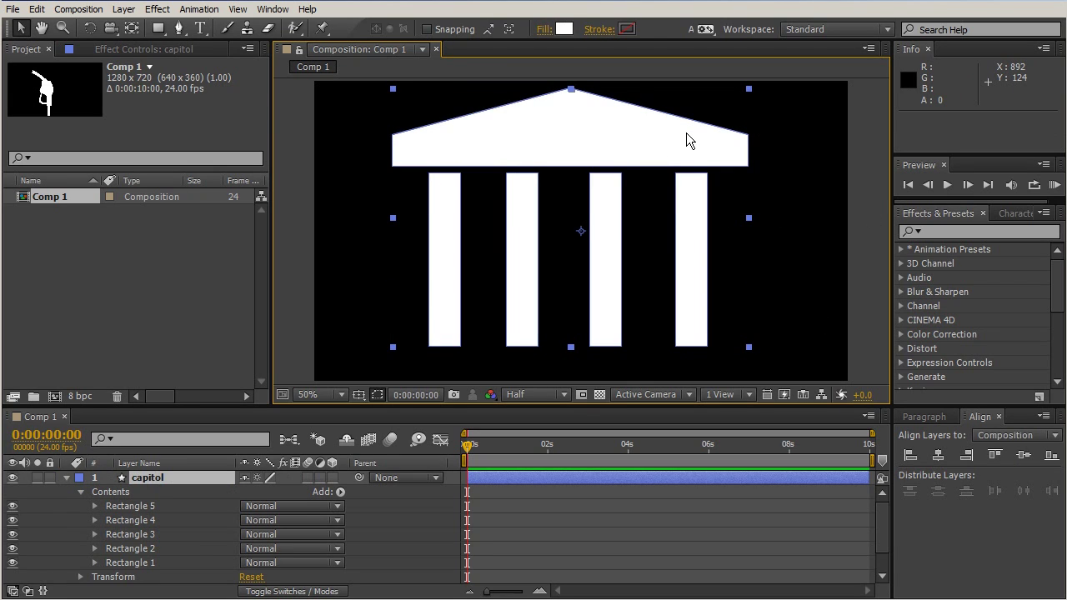
key(shift+Down)
key(shift+Down)
key(shift+Down)
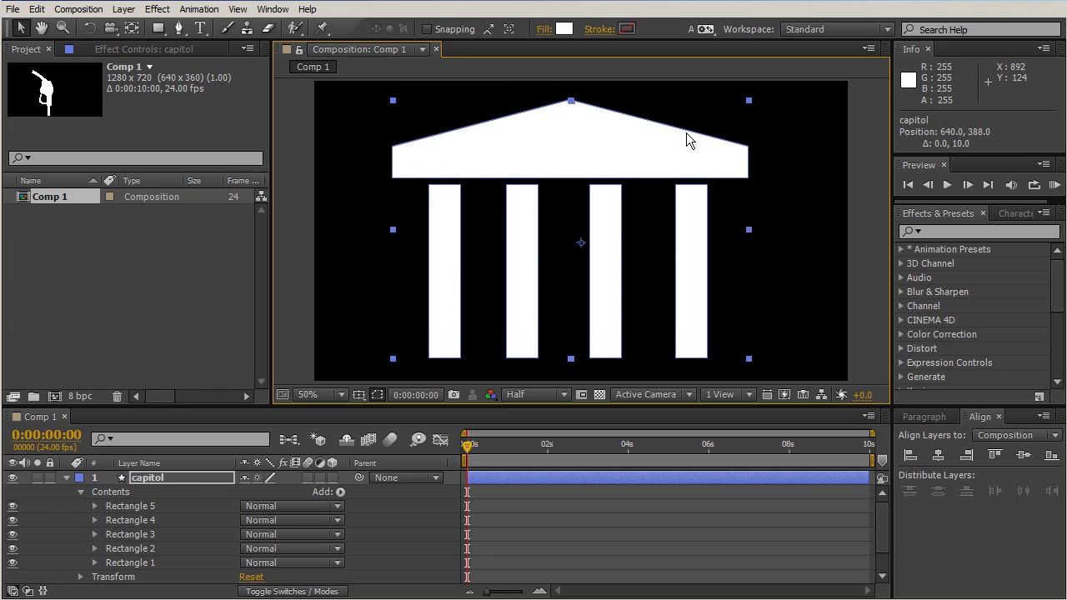
key(Right)
key(Right)
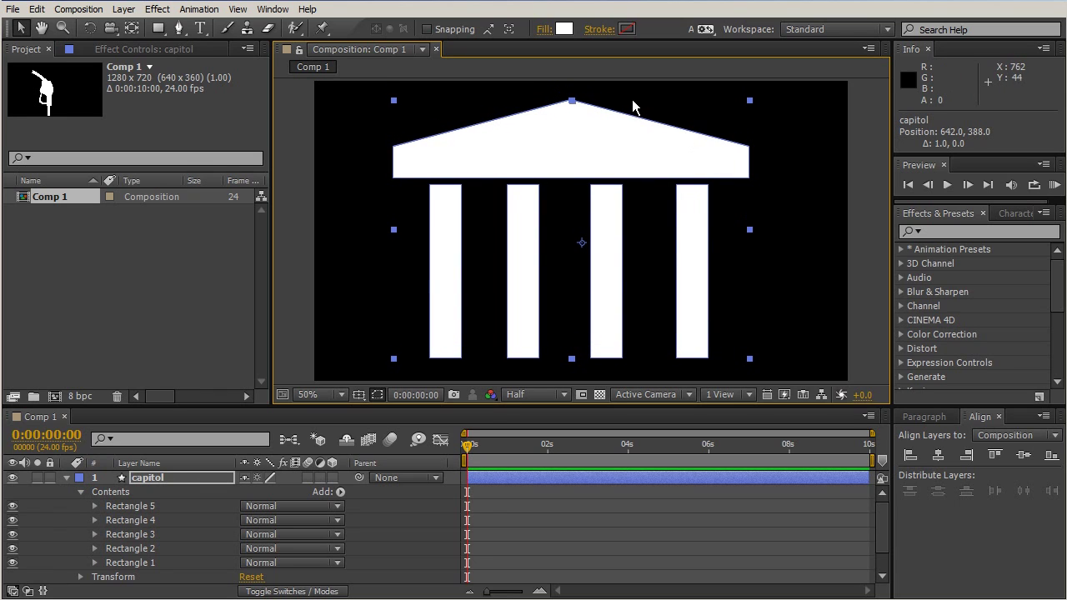
click(856, 130)
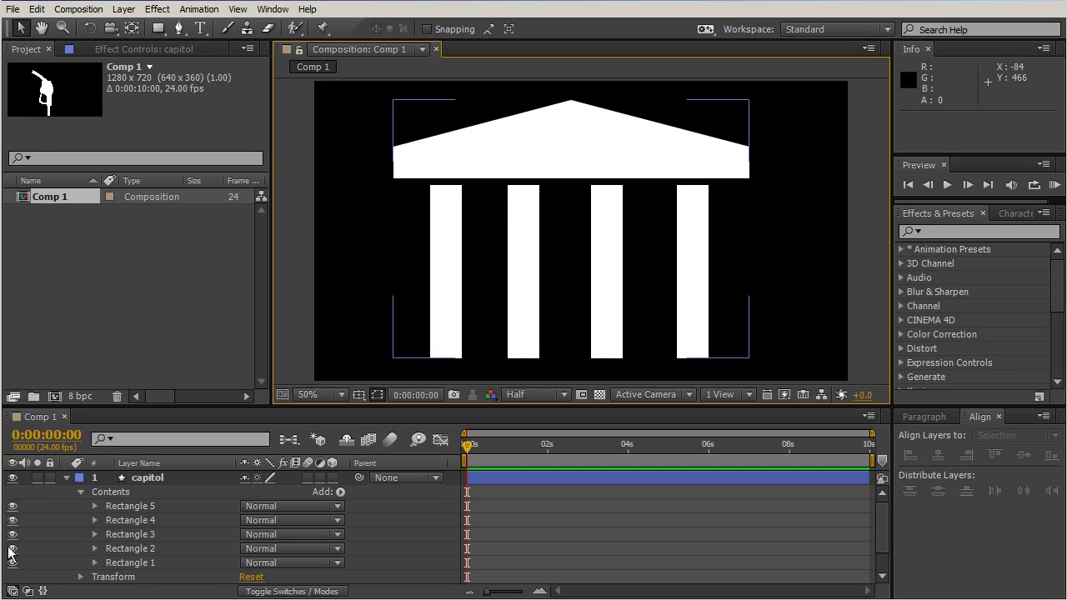
- Collapse the capitol layer's properties and hide the capitol and car layers so the composition is empty
click(67, 477)
click(220, 529)
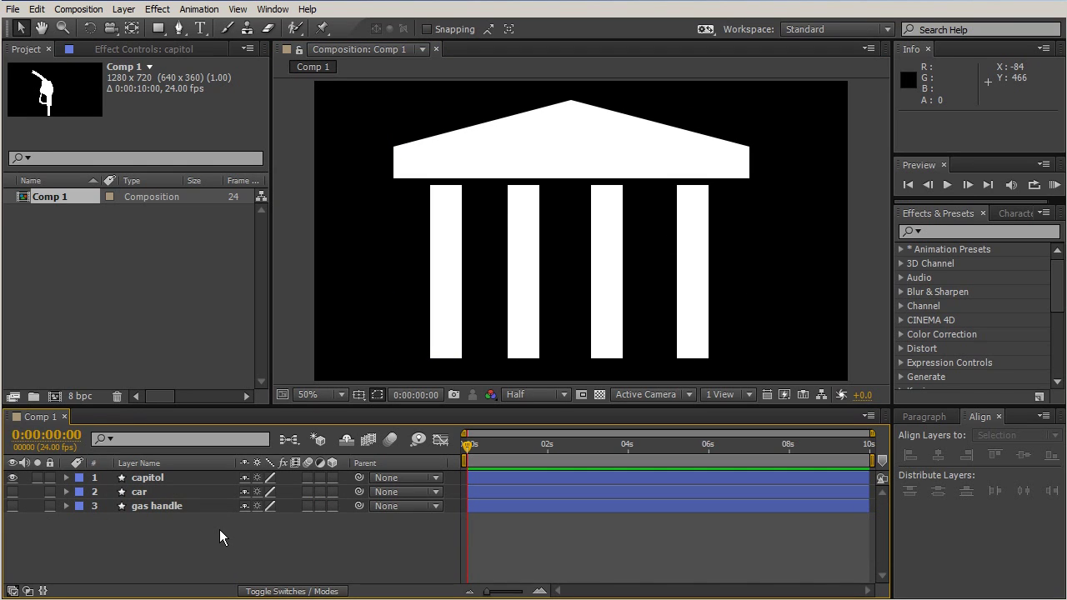
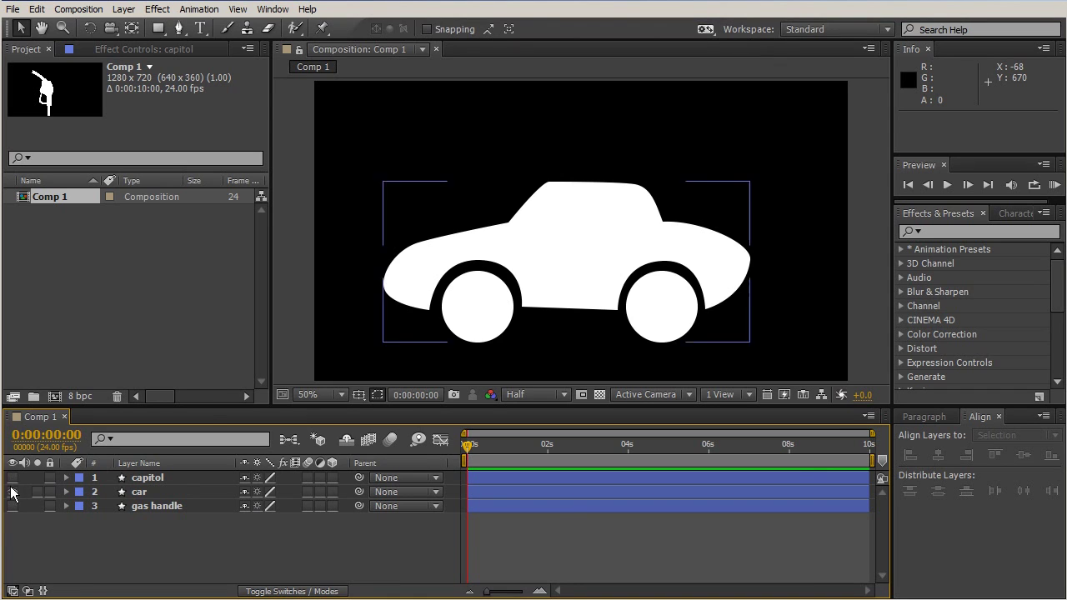
click(11, 491)
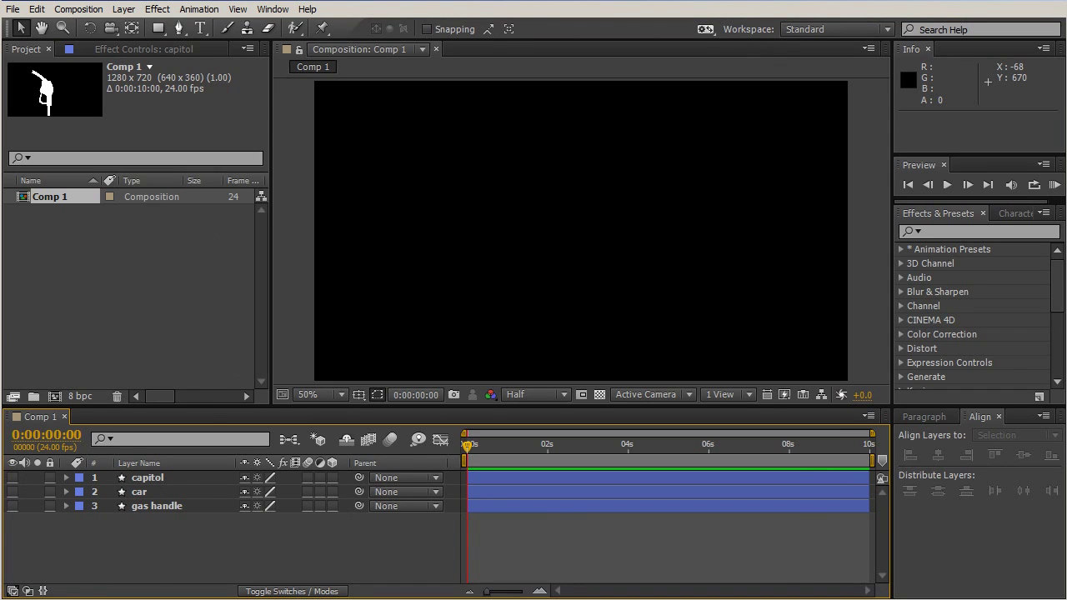
- Create a new empty shape layer and rename it fork
click(124, 9)
mouse_move(133, 29)
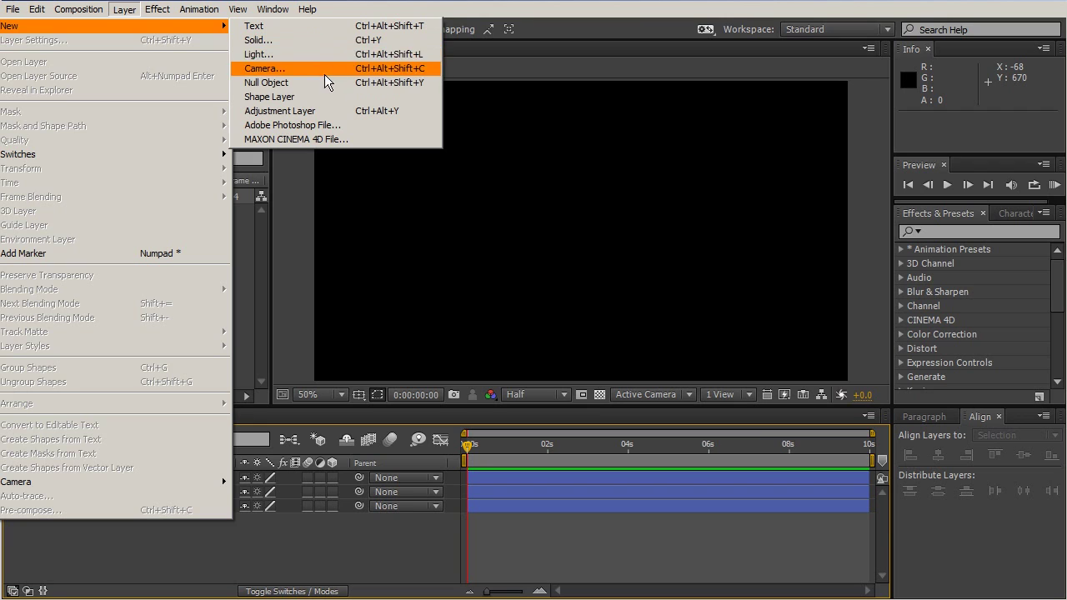
click(320, 97)
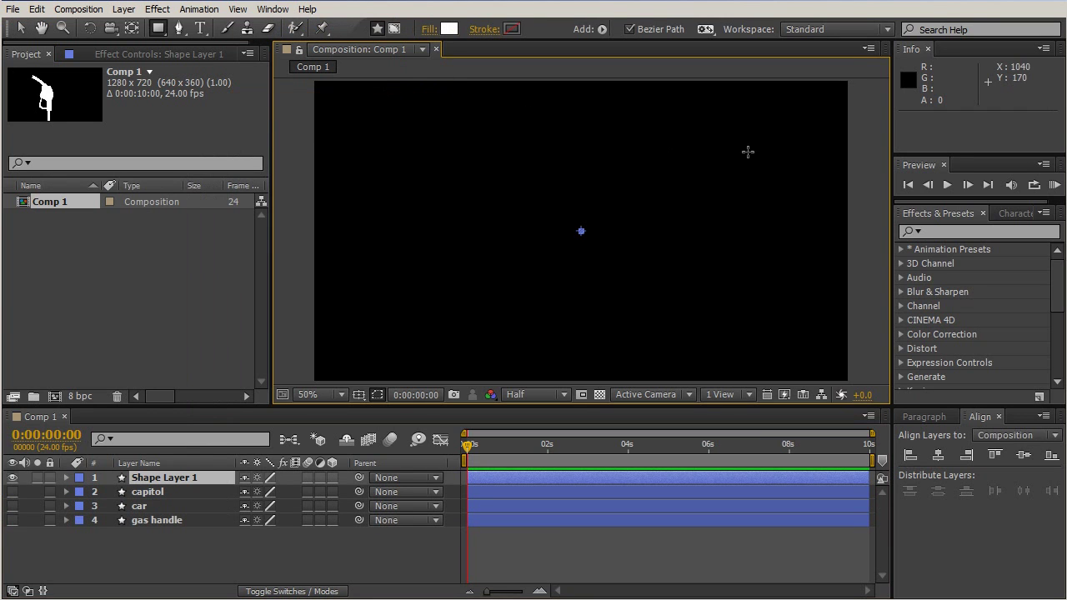
click(165, 482)
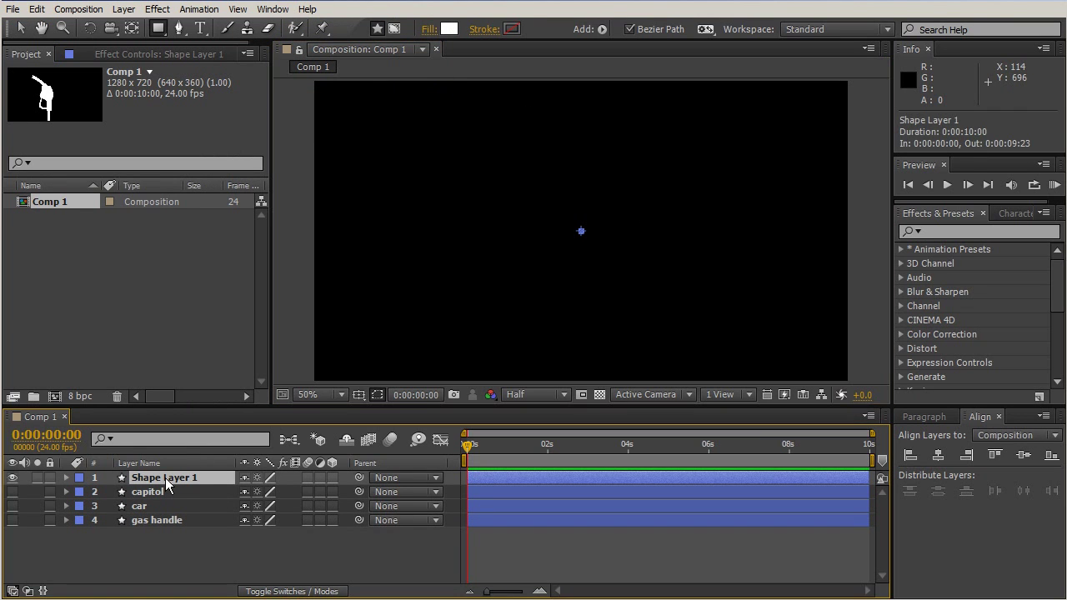
key(Return)
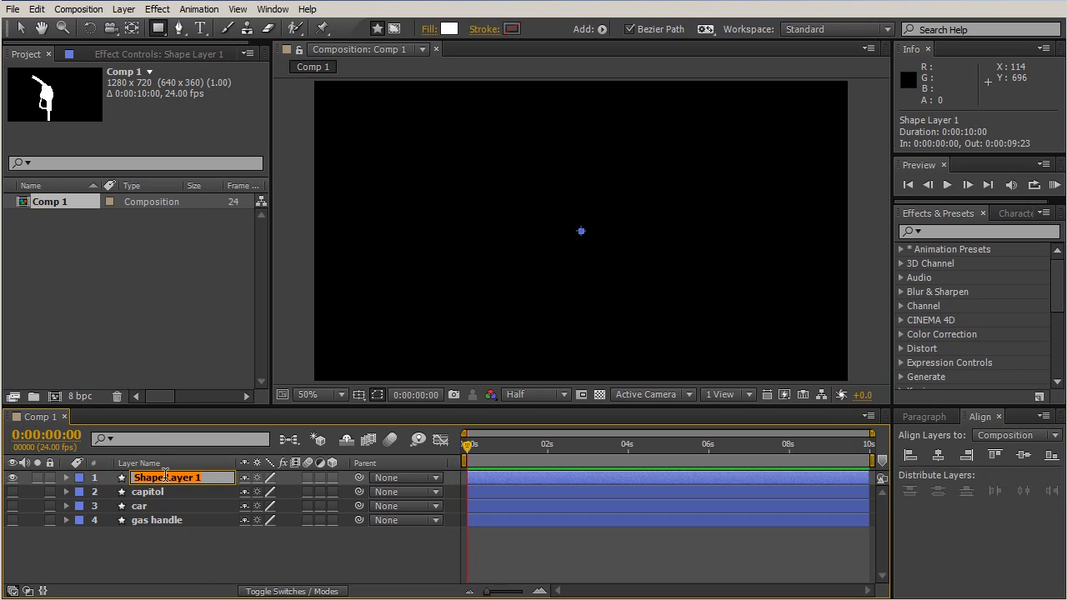
text(fork)
key(Return)
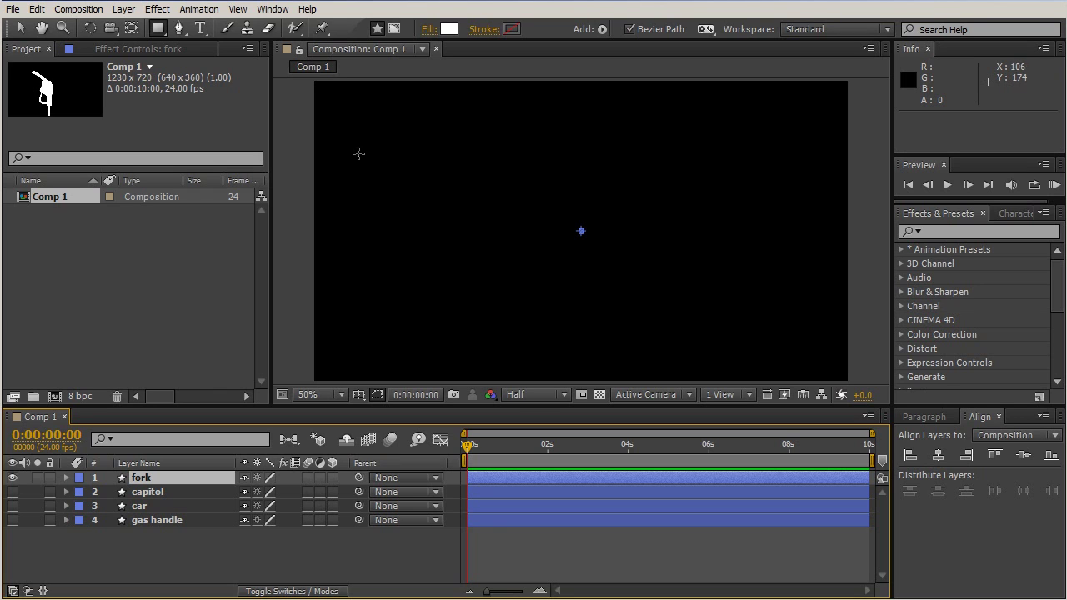
- Draw a horizontal rectangle about 636 by 62 px as a fork tine and duplicate it into four roughly evenly stacked tines
mouse_move(355, 155)
mouse_down()
mouse_move(563, 172)
mouse_move(575, 193)
mouse_move(588, 182)
mouse_move(630, 182)
mouse_move(621, 179)
mouse_up()
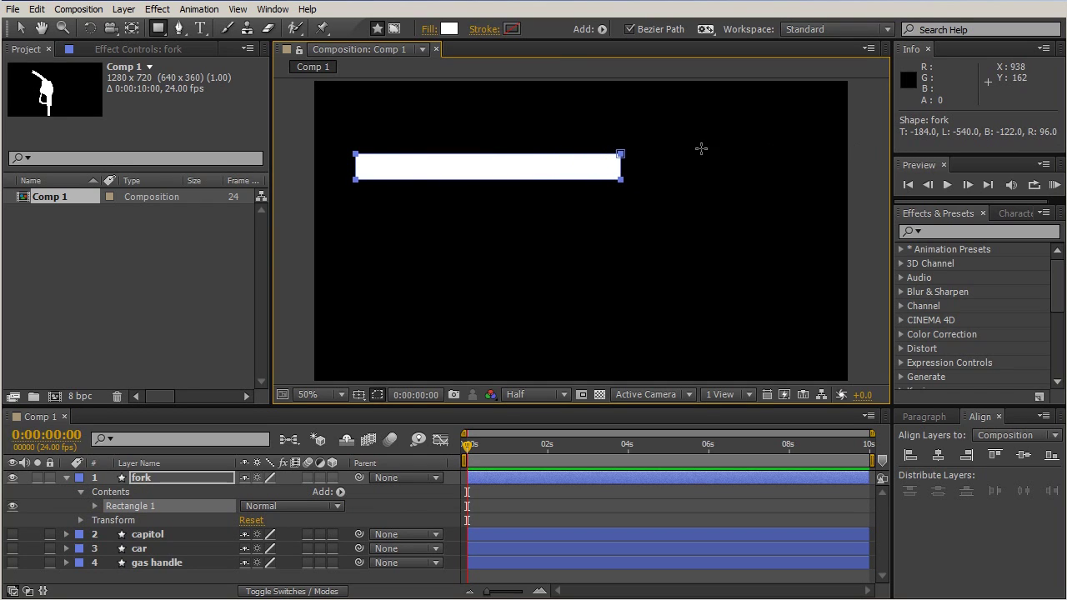
click(20, 28)
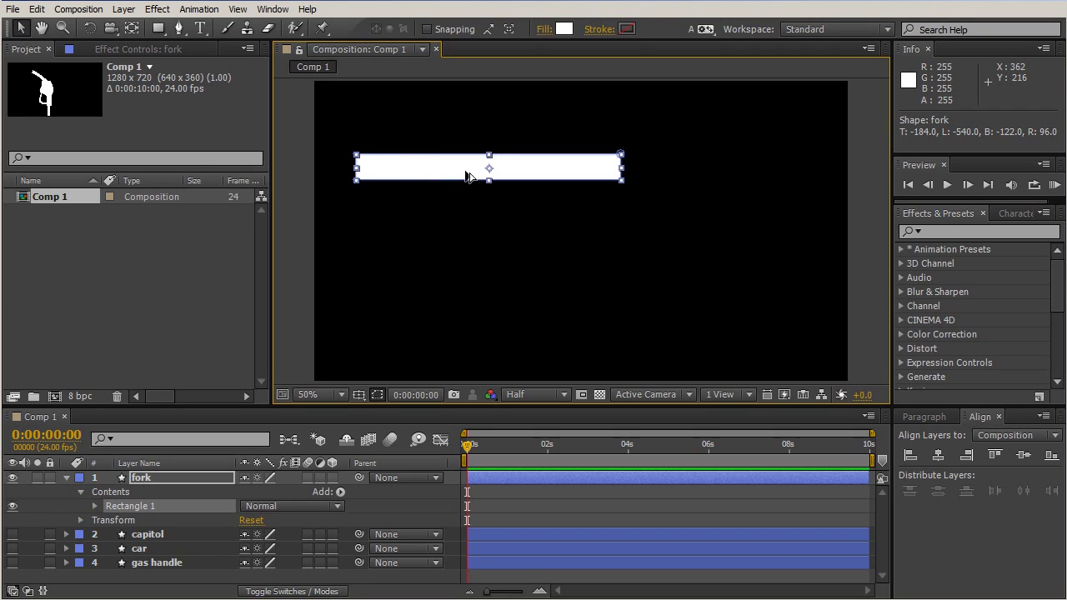
key(ctrl+d)
drag(469, 179, 431, 327)
click(519, 171)
drag(519, 169, 533, 268)
key(ctrl+d)
key(ctrl+d)
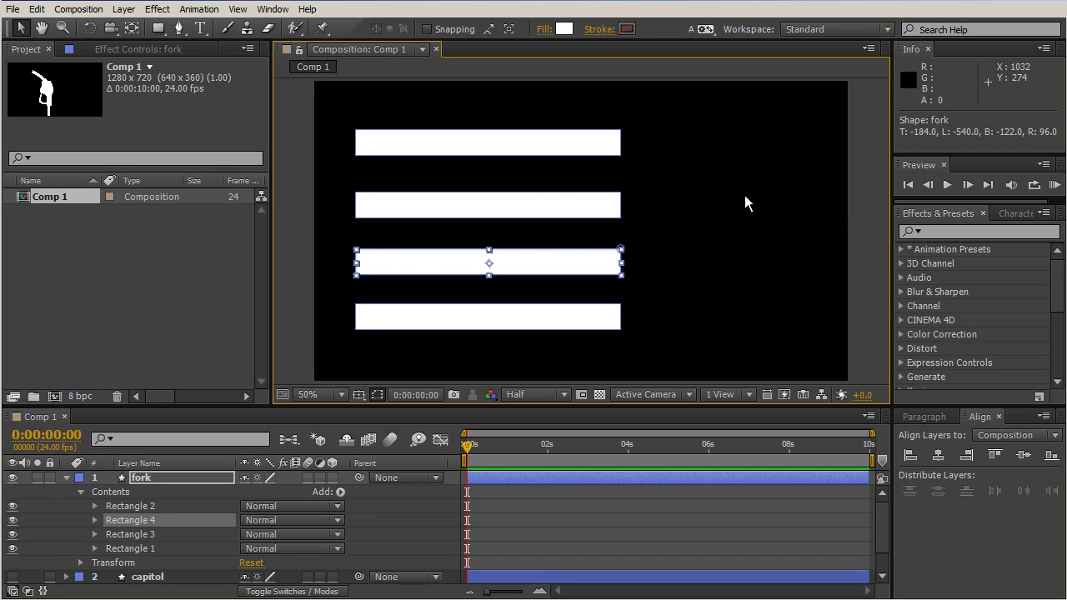
- Select all four tines and stretch them horizontally together, mostly toward the right, keeping their height
click(547, 138)
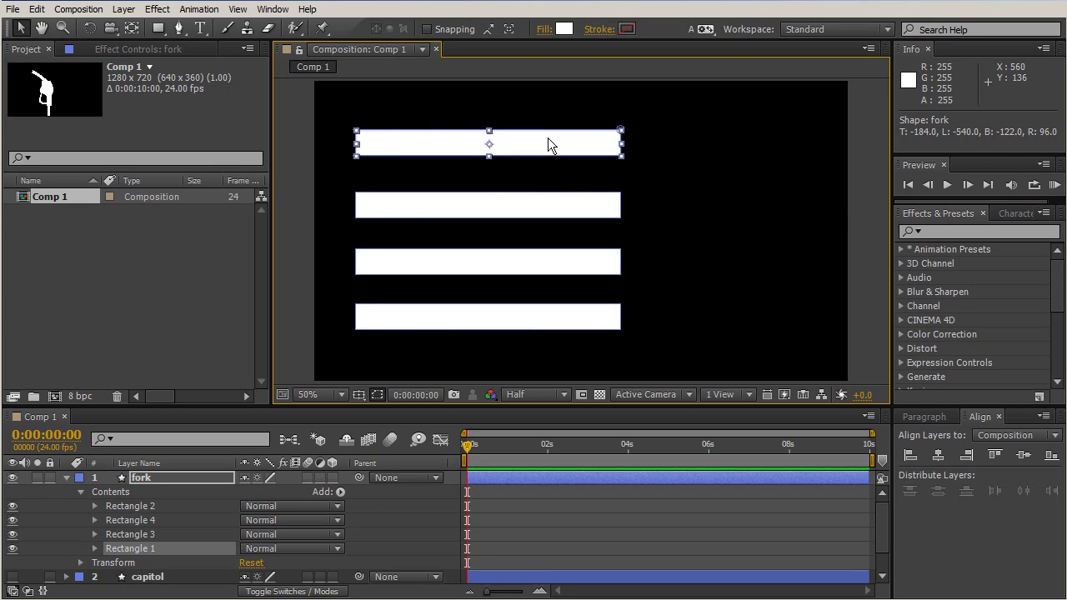
shift+click(543, 202)
shift+click(556, 263)
shift+click(572, 315)
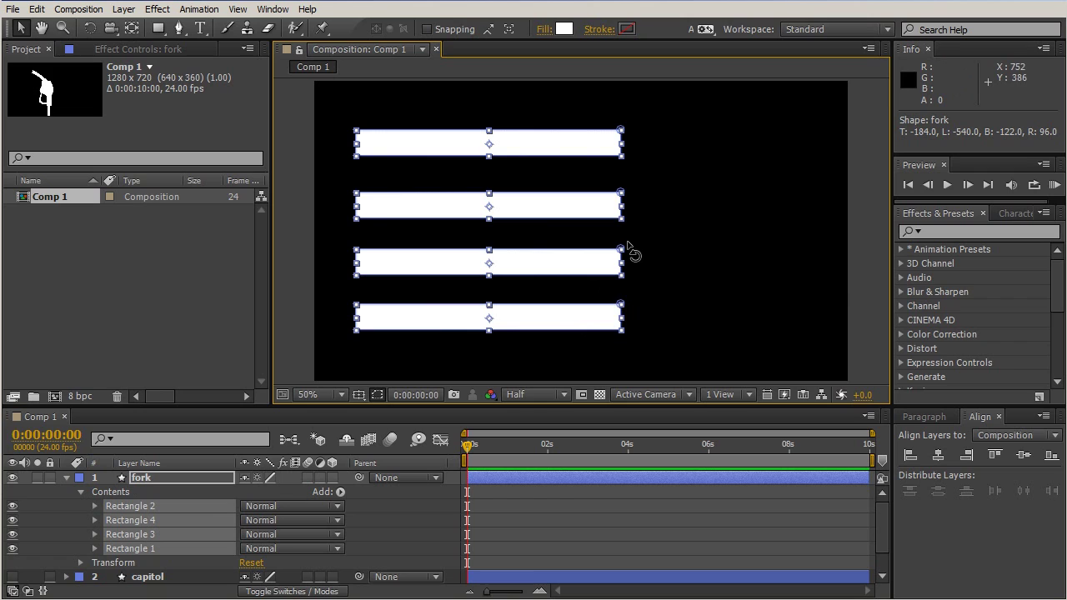
drag(624, 210, 638, 210)
key(ctrl+z)
drag(583, 149, 595, 148)
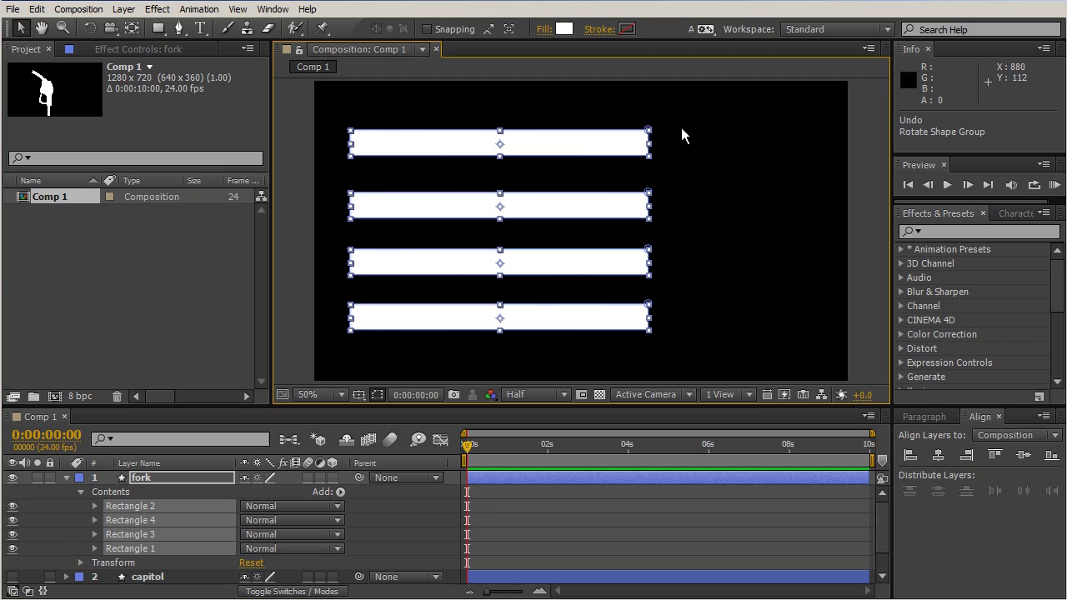
- Draw the fork's head with the Pen tool as a closed rounded shape spanning the tines' right ends and curving out near the frame's right edge
click(179, 29)
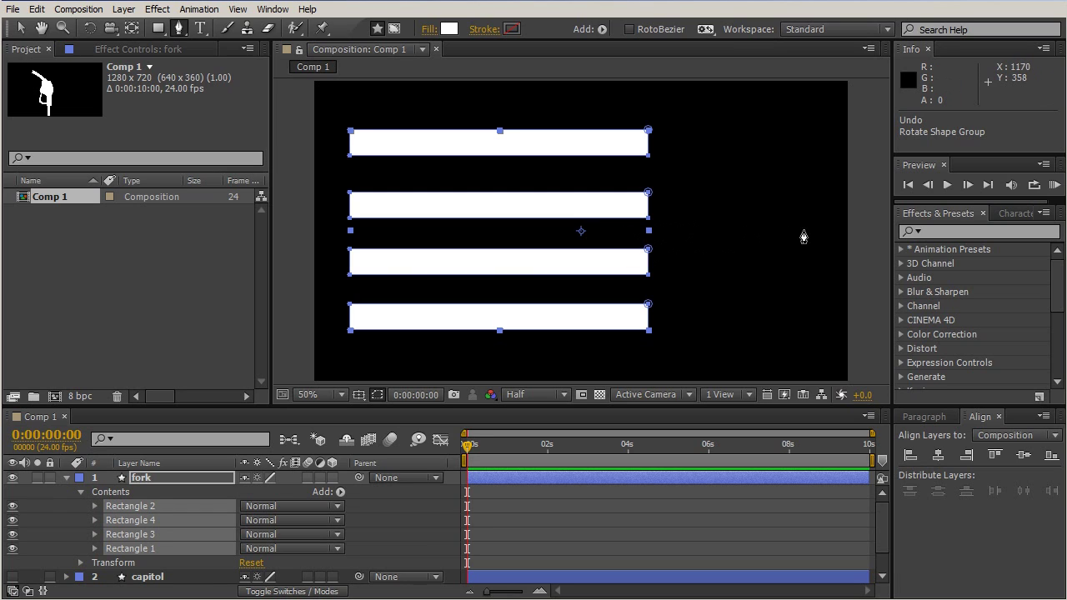
click(832, 231)
drag(833, 234, 832, 303)
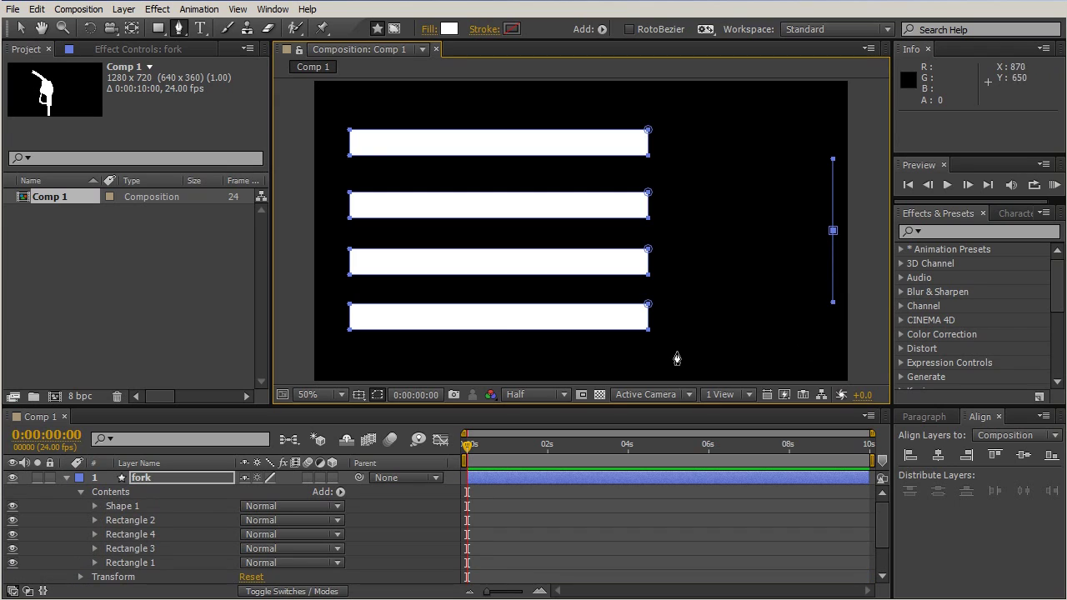
drag(715, 336, 690, 340)
click(646, 335)
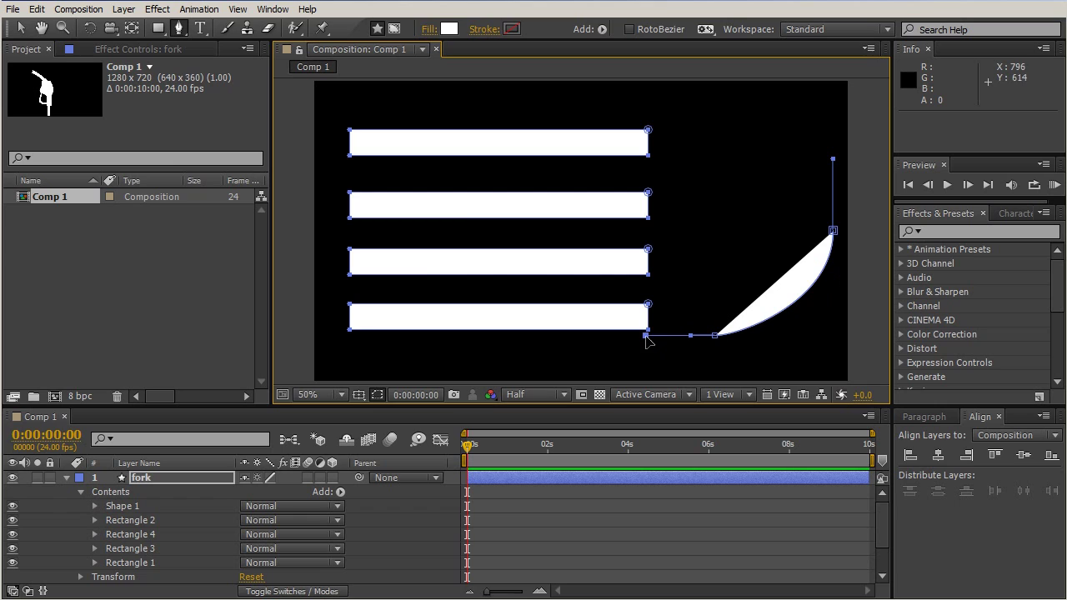
click(647, 117)
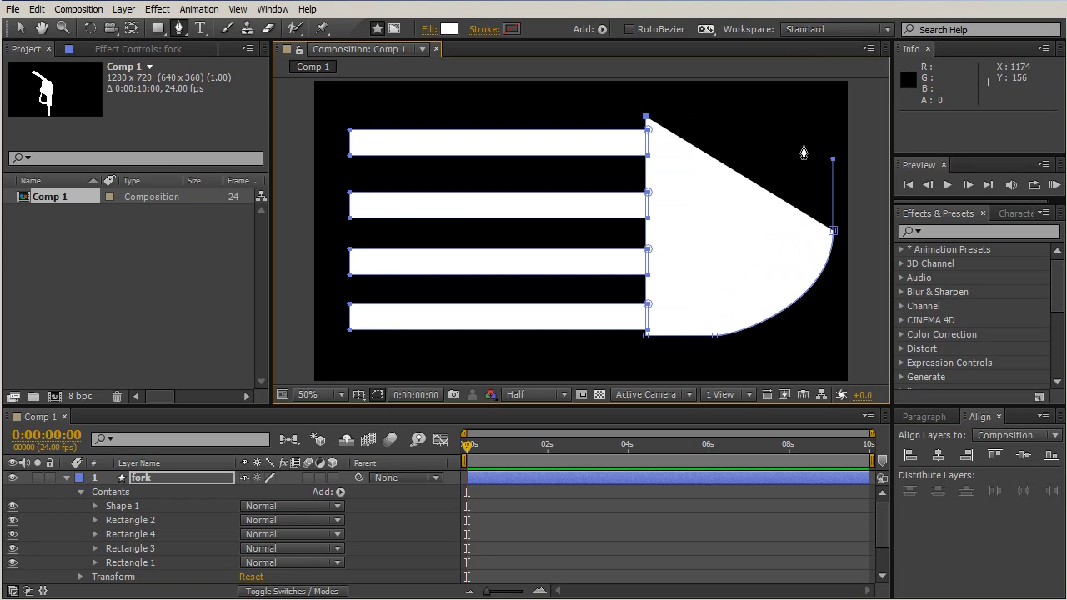
drag(728, 124, 748, 125)
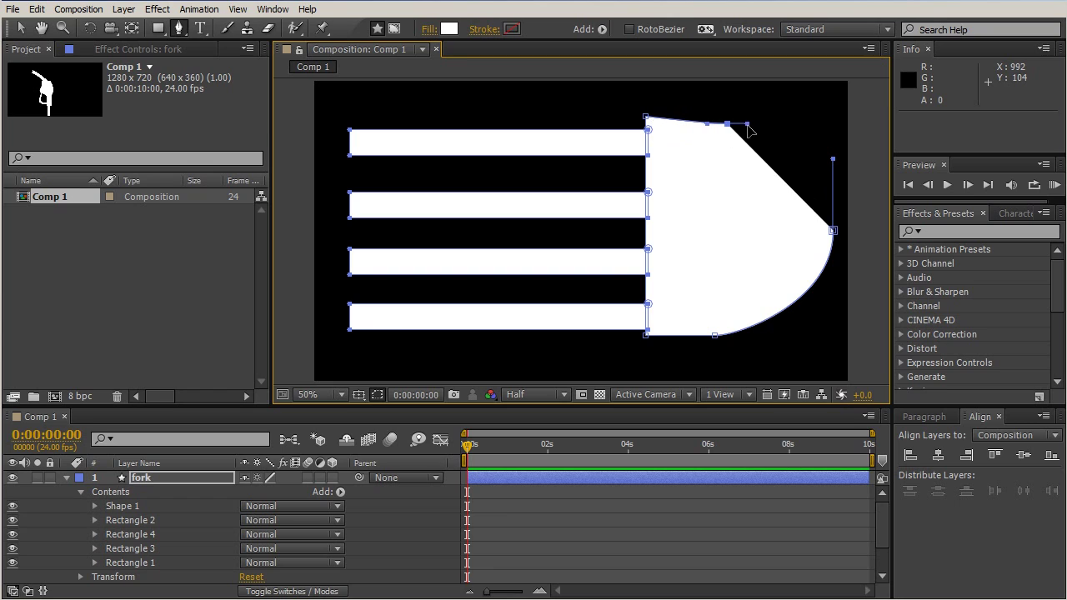
drag(833, 230, 833, 301)
- Adjust the fork head's upper and lower vertices so its edges line up with the outer edges of the first and last tines
drag(646, 119, 647, 131)
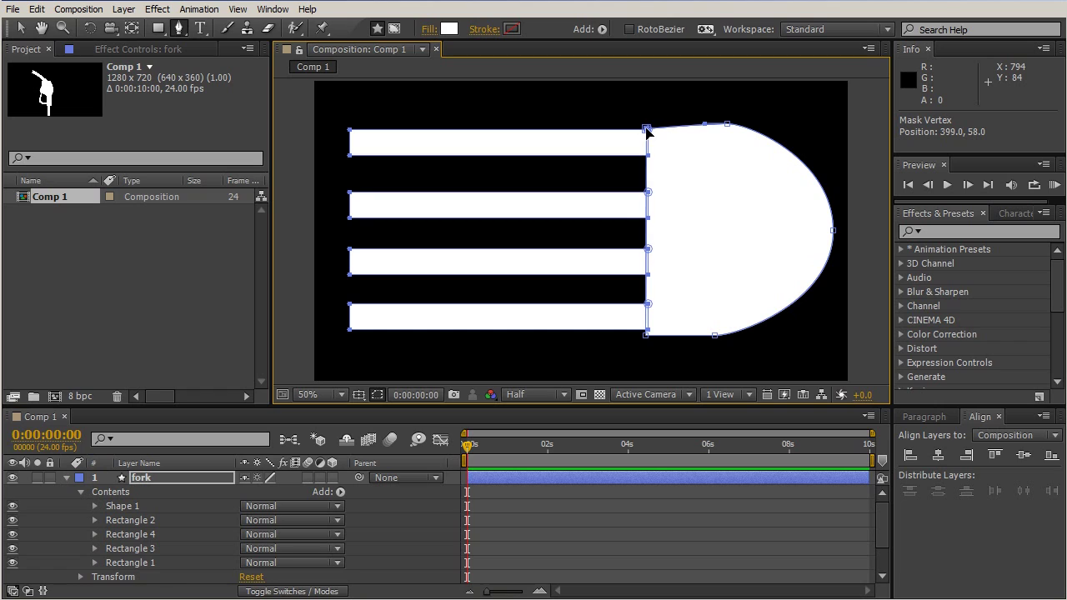
drag(727, 125, 704, 131)
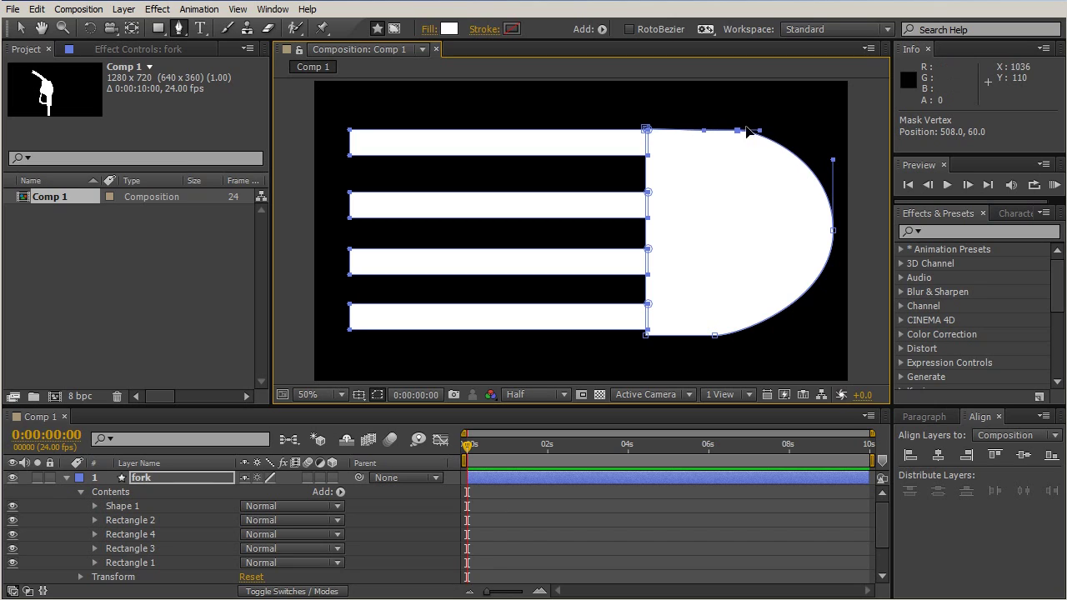
drag(714, 338, 730, 337)
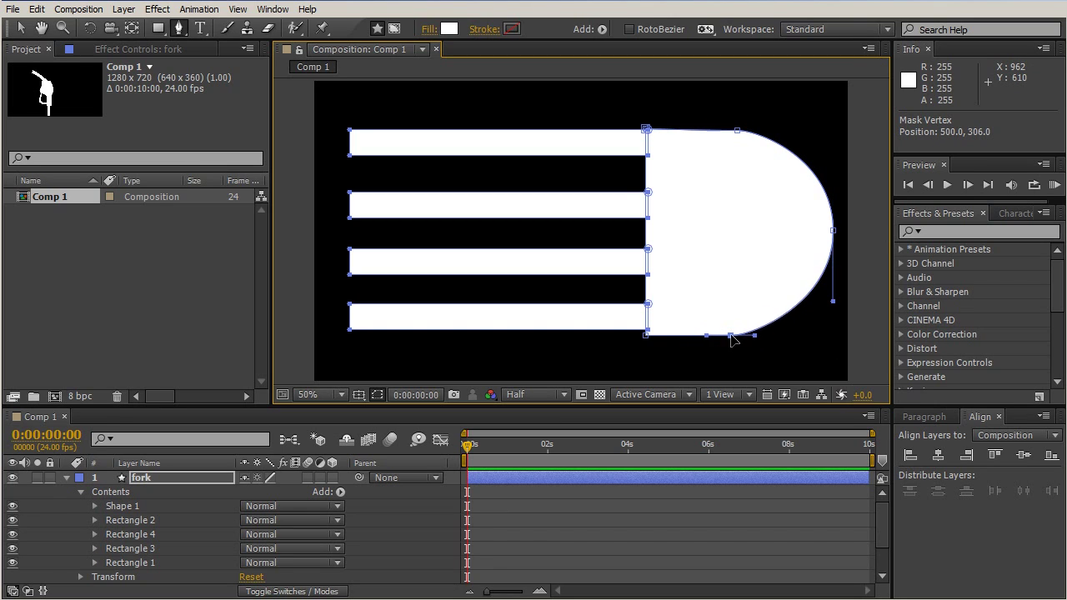
drag(648, 333, 647, 329)
drag(731, 337, 733, 333)
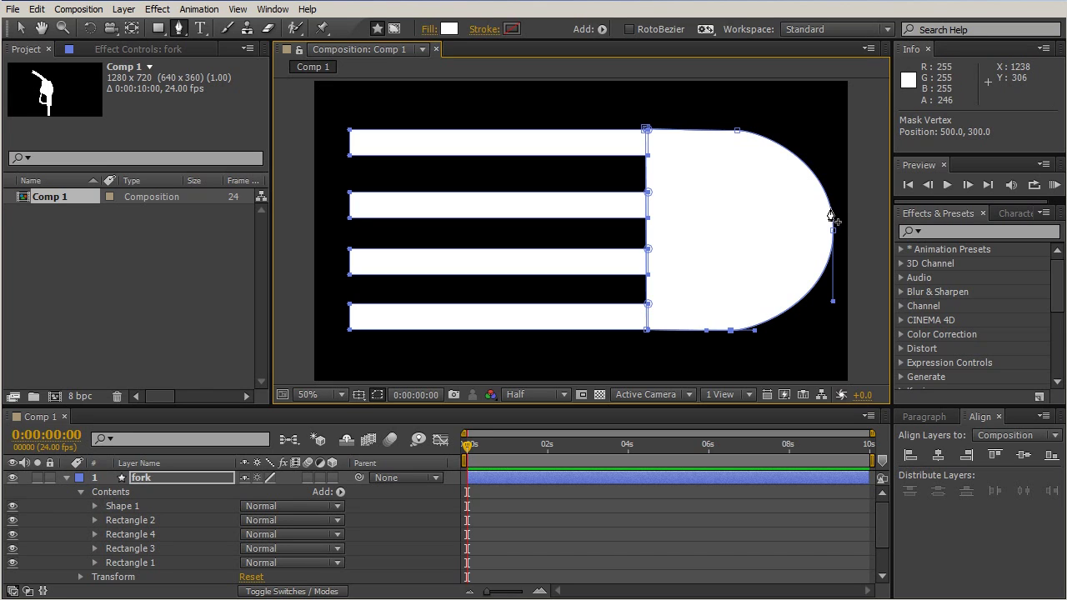
- Add a point on each side of the head's rightmost vertex, pull that vertex past the frame to about 811, 175 as the handle, and deselect
drag(831, 215, 832, 257)
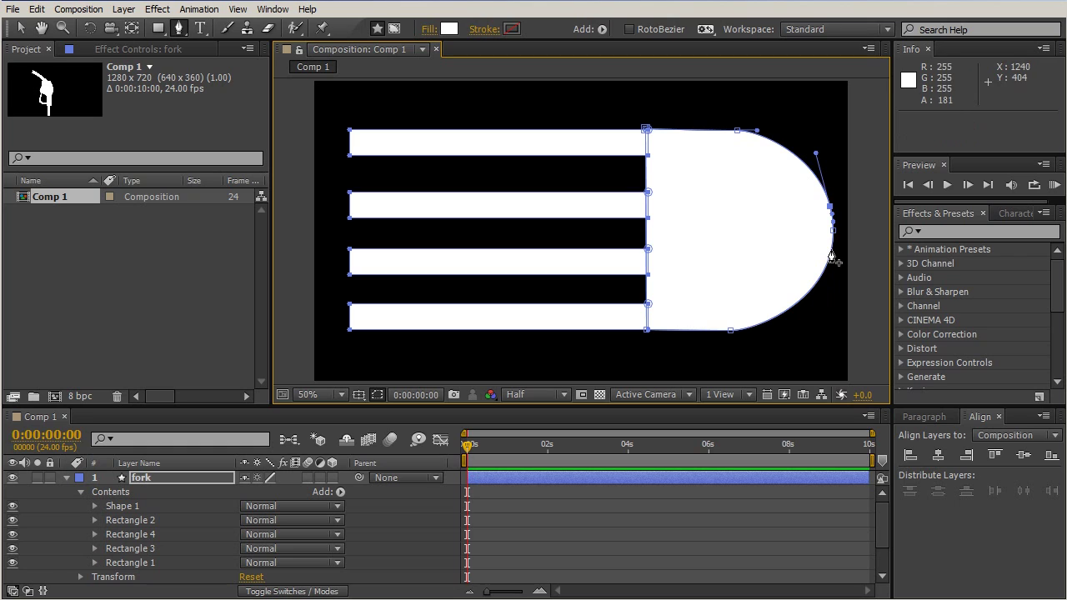
click(832, 254)
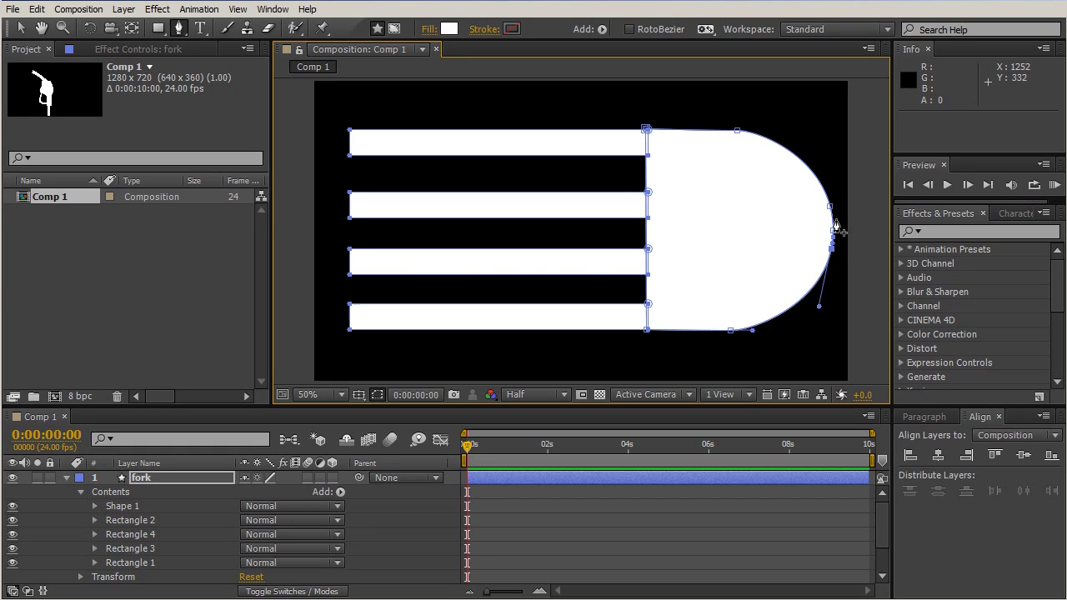
drag(836, 237, 992, 232)
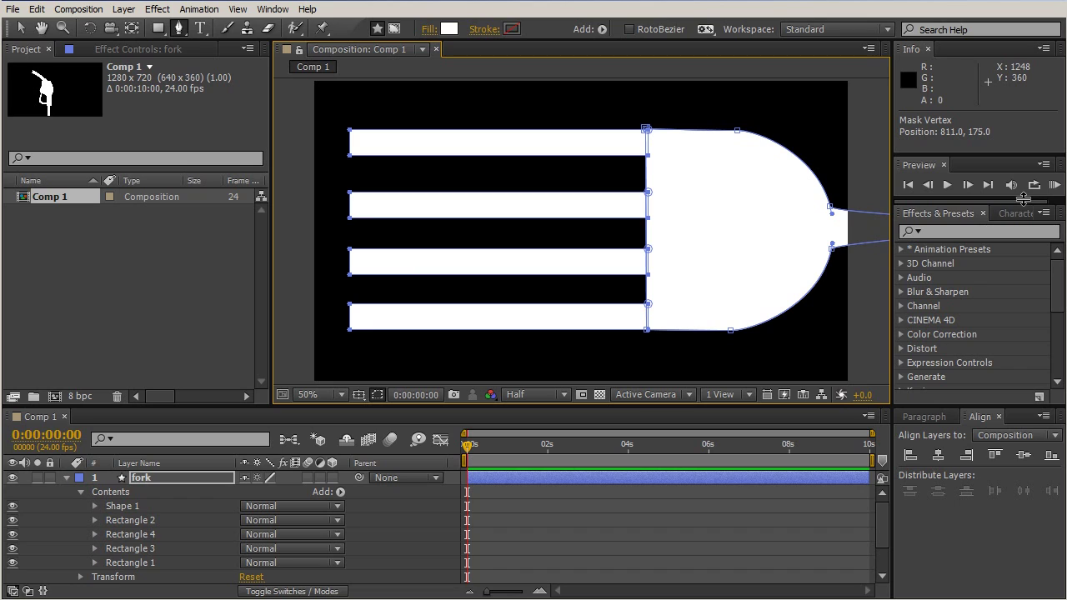
click(707, 527)
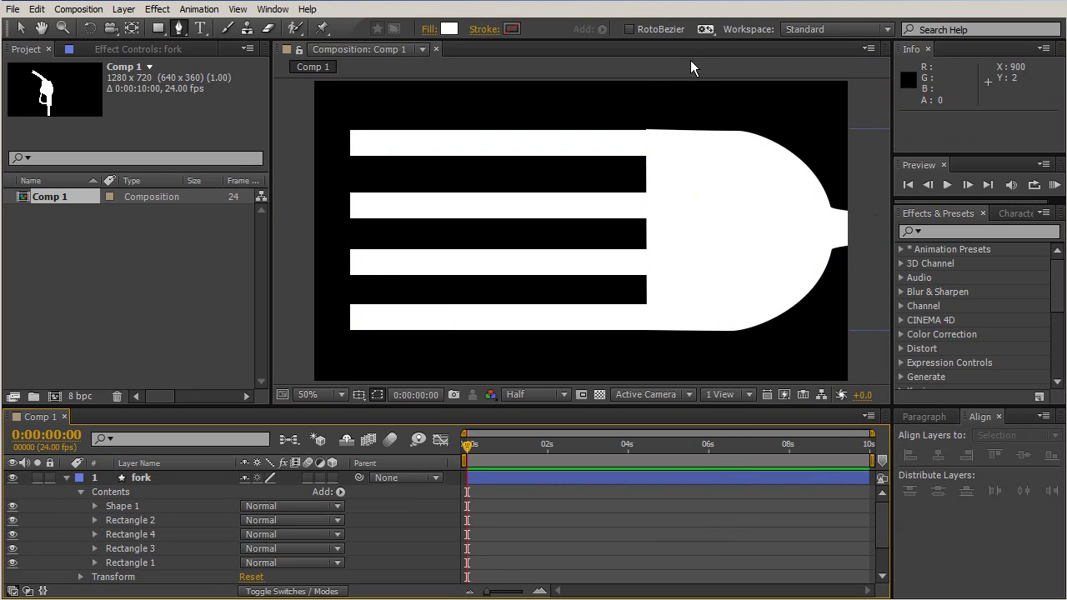
- Move the fork head's upper-left vertex slightly down and left to line up with the first tine's top edge, and deselect
scroll(641, 139, up, 1)
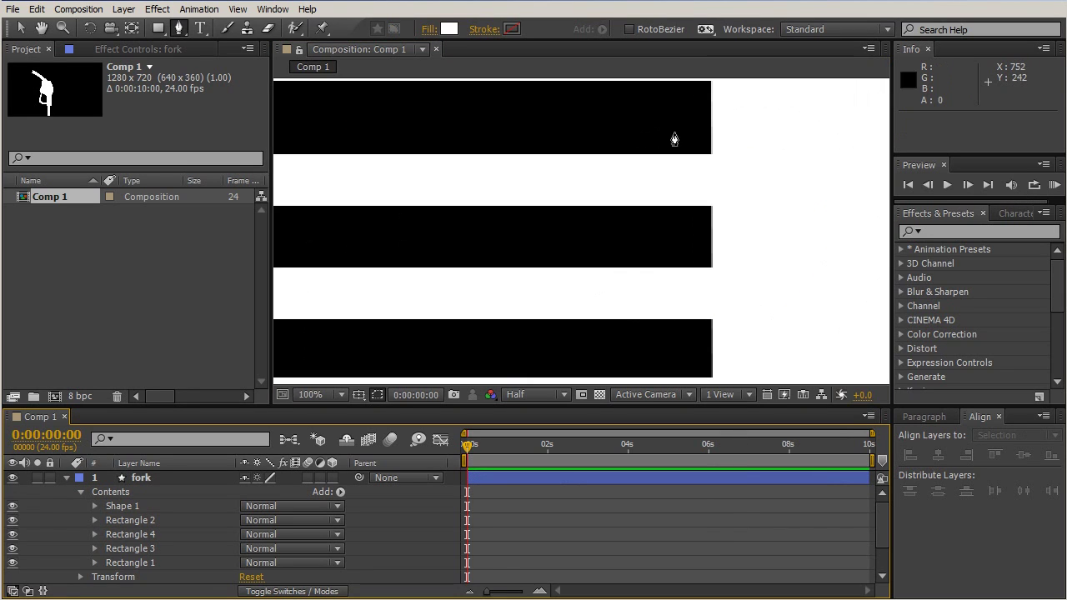
drag(750, 145, 708, 227)
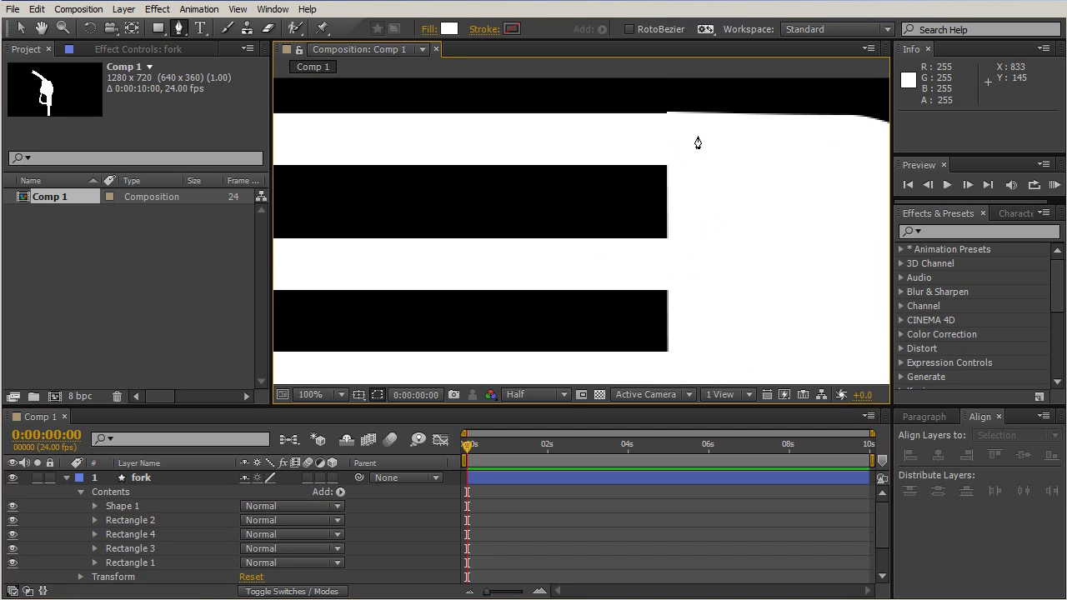
scroll(688, 146, up, 1)
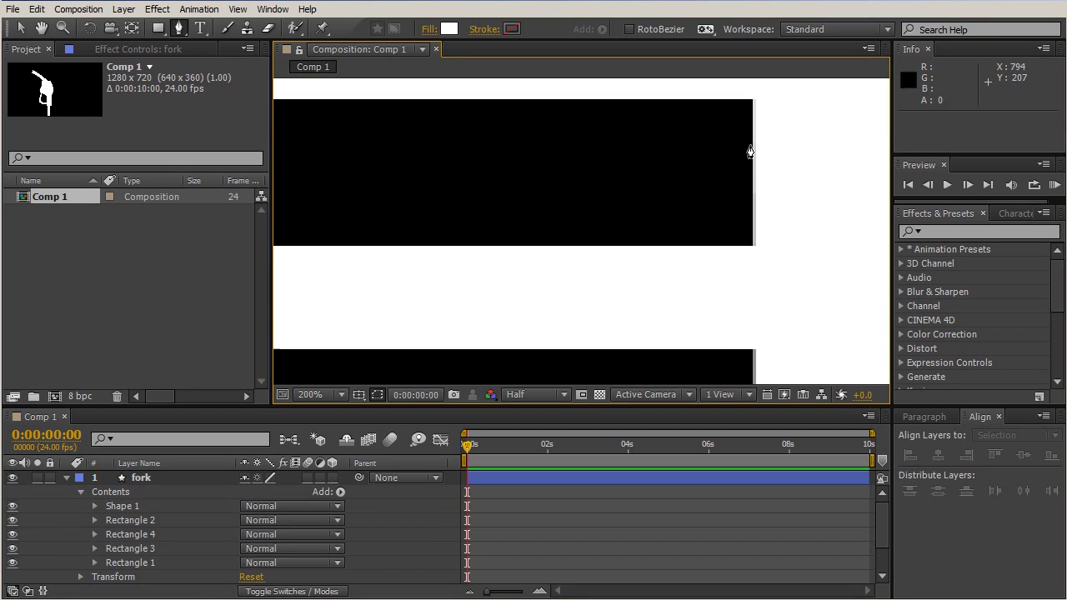
drag(793, 148, 748, 257)
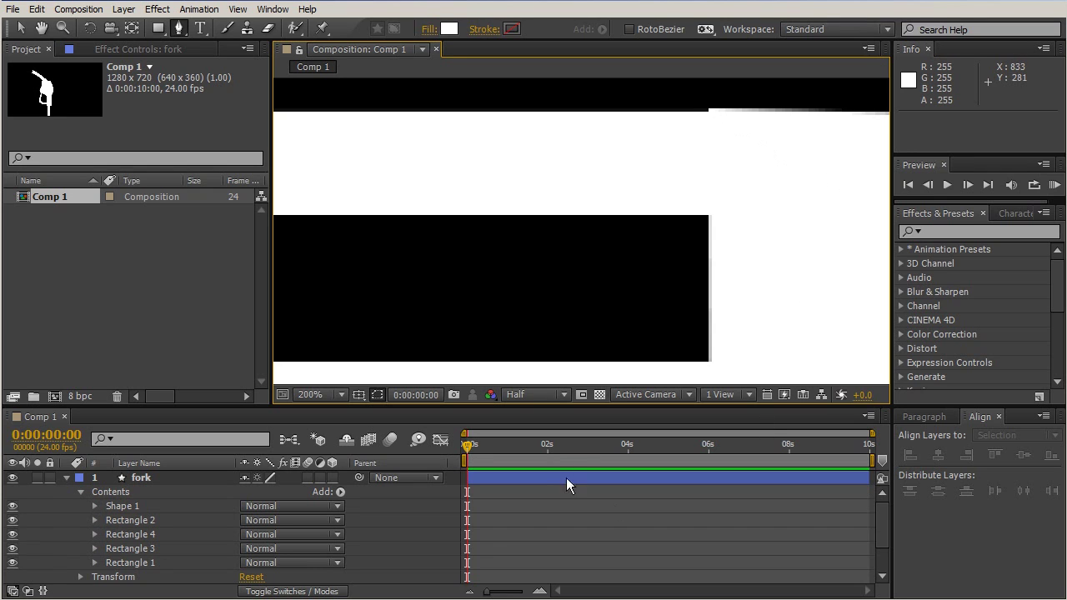
click(135, 509)
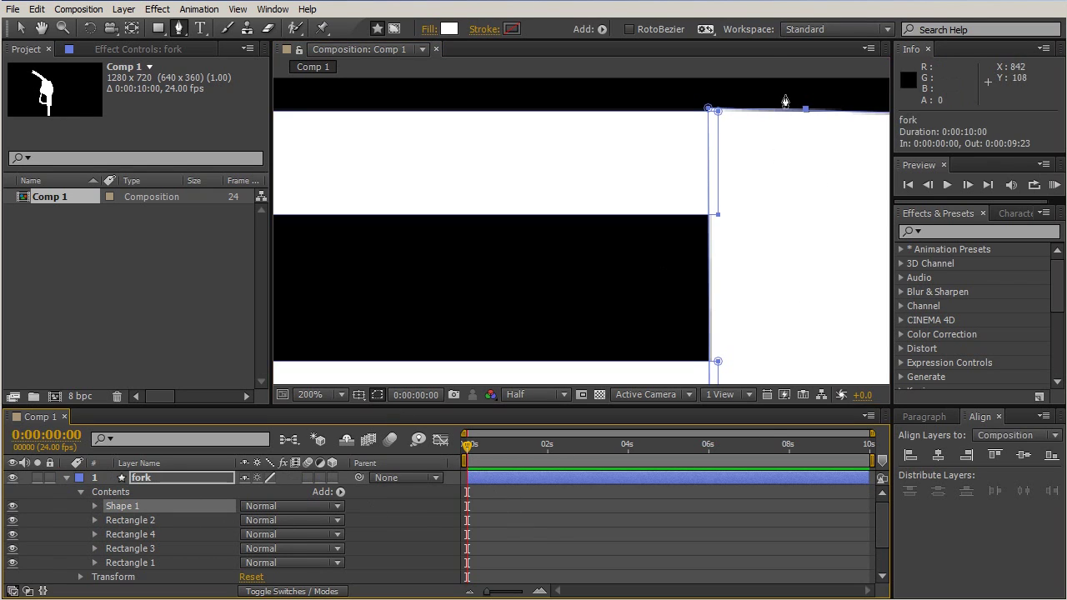
mouse_move(709, 109)
mouse_down()
mouse_move(707, 119)
mouse_move(705, 109)
mouse_up()
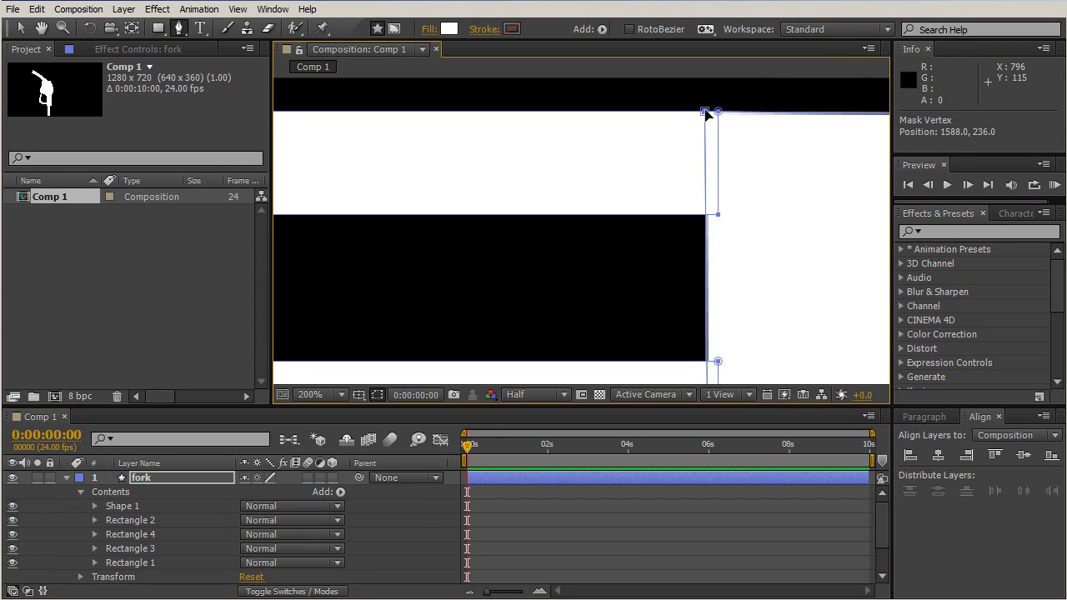
click(751, 104)
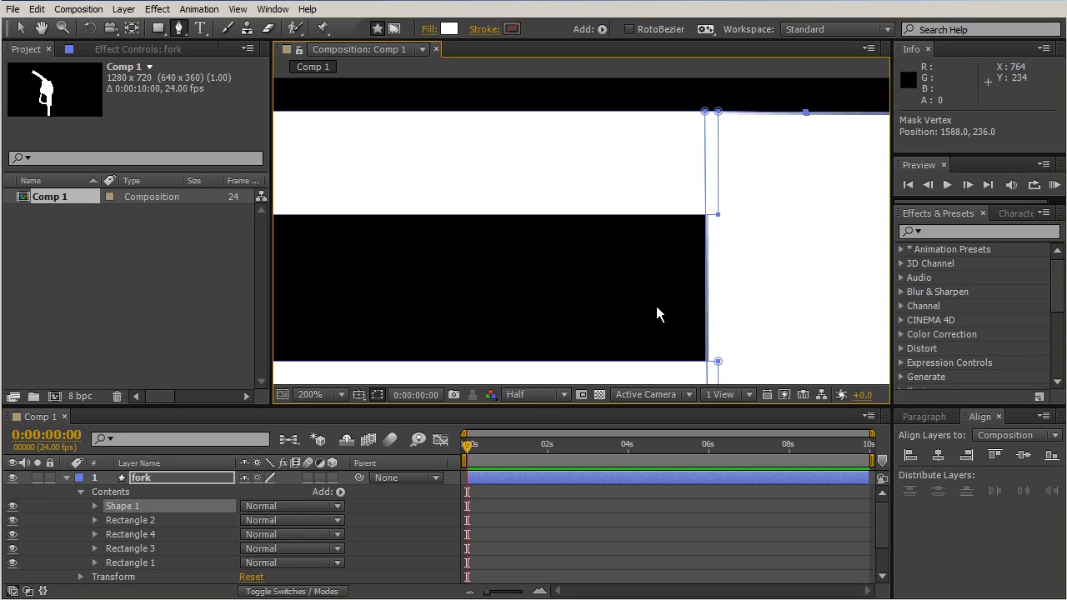
key(comma)
key(comma)
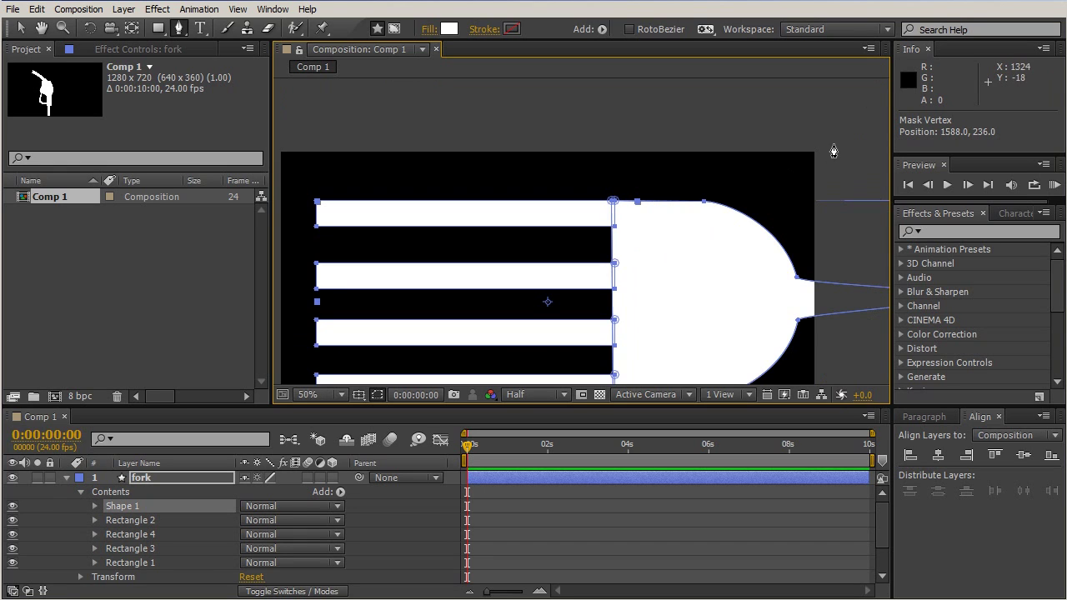
key(F2)
drag(729, 226, 846, 97)
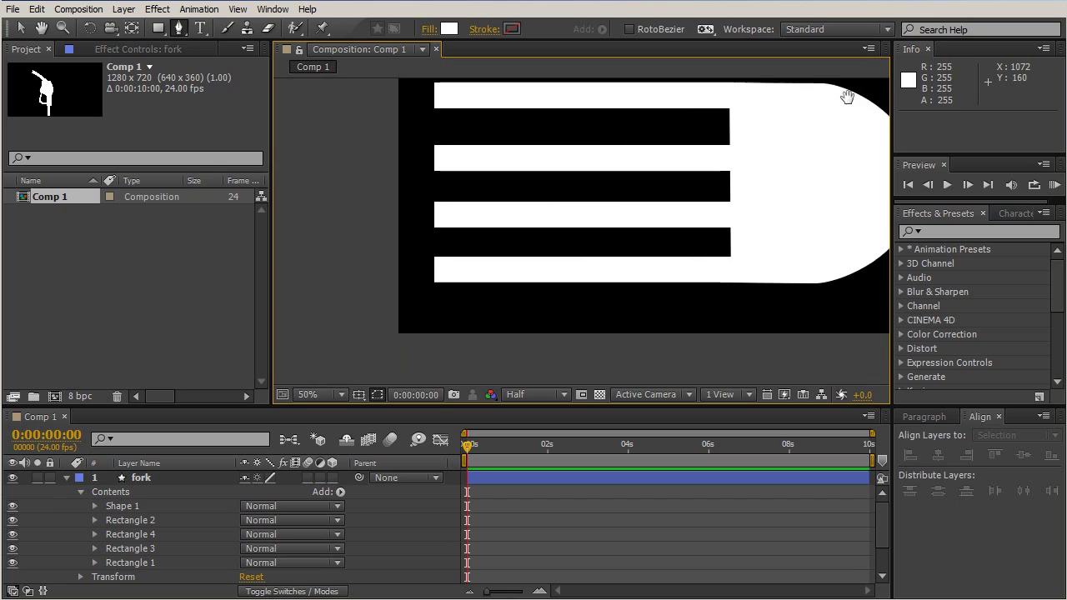
drag(822, 181, 738, 213)
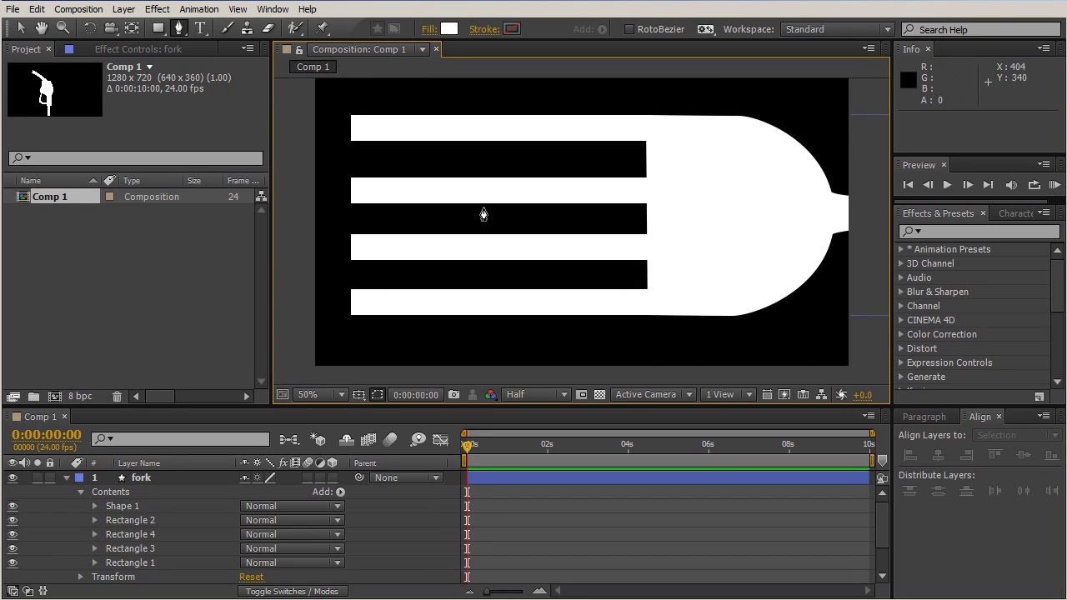
- Nudge the fork's second tine up by 5 pixels to even out the gaps between the tines, and deselect
click(28, 27)
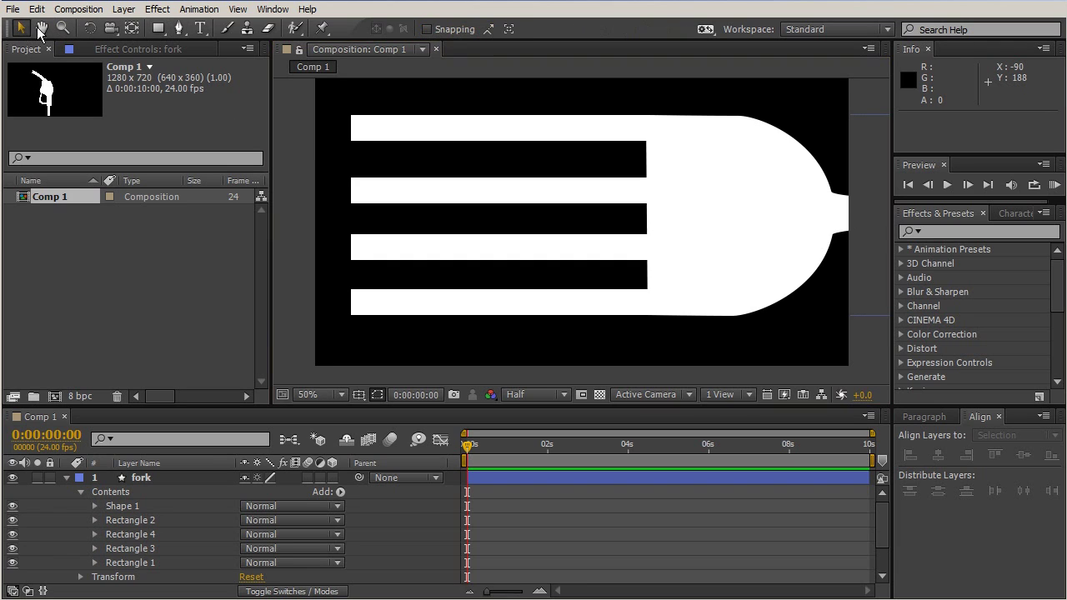
click(522, 183)
double_click(516, 189)
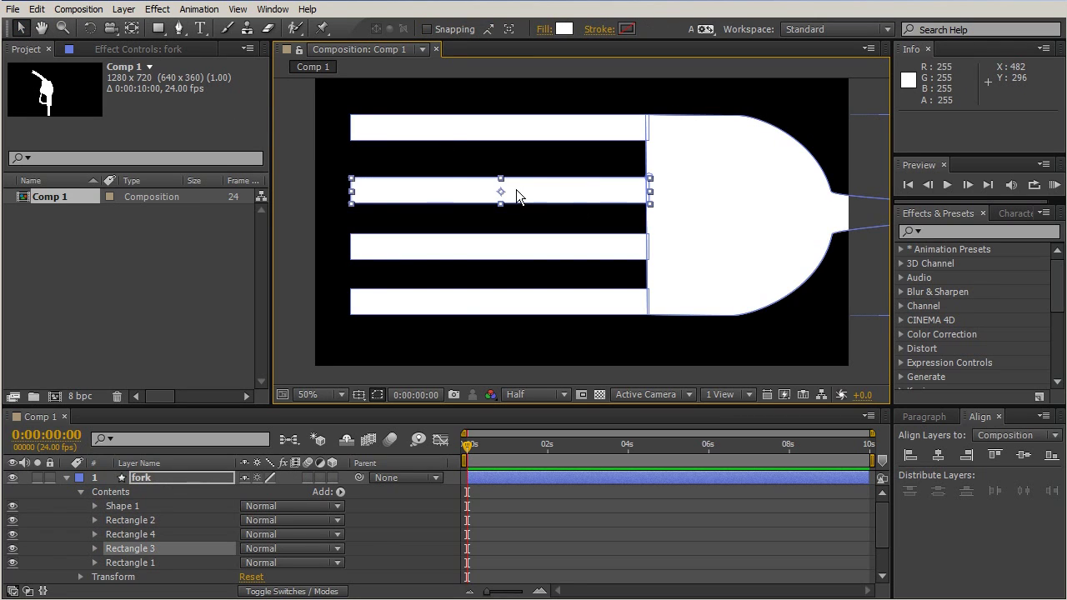
key(Up)
key(Up)
key(Up)
key(Up)
key(Up)
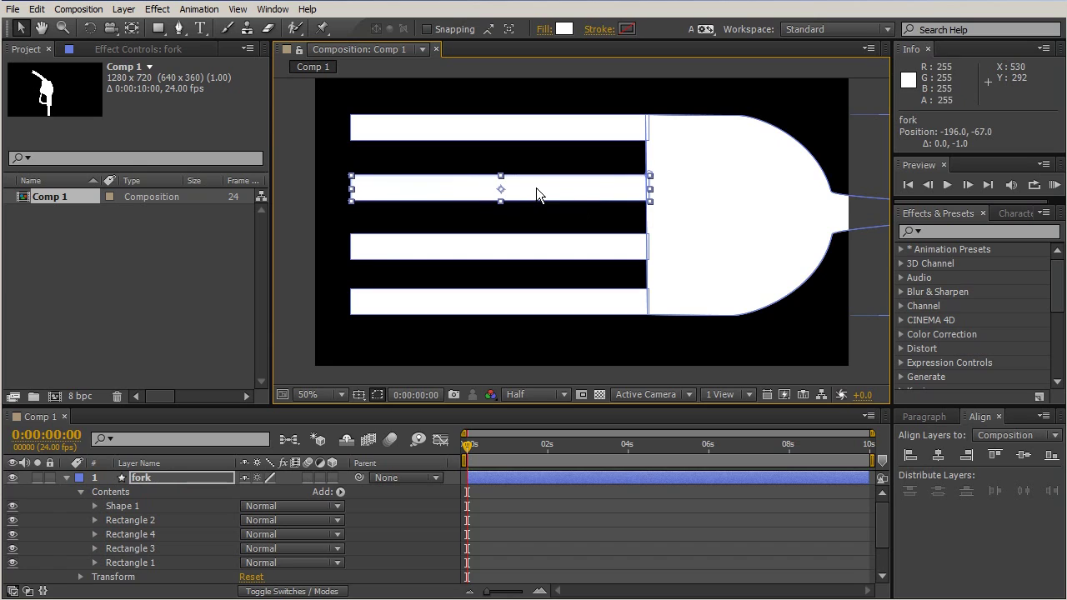
click(689, 96)
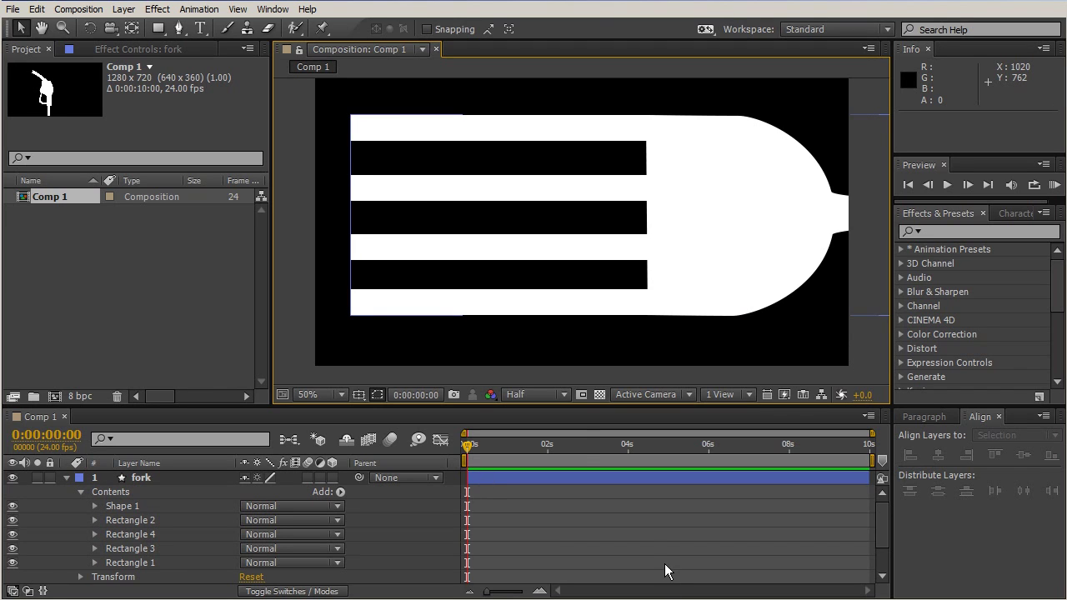
- Collapse the fork layer's contents, hide the layer, and make the composition viewer slightly taller
click(66, 477)
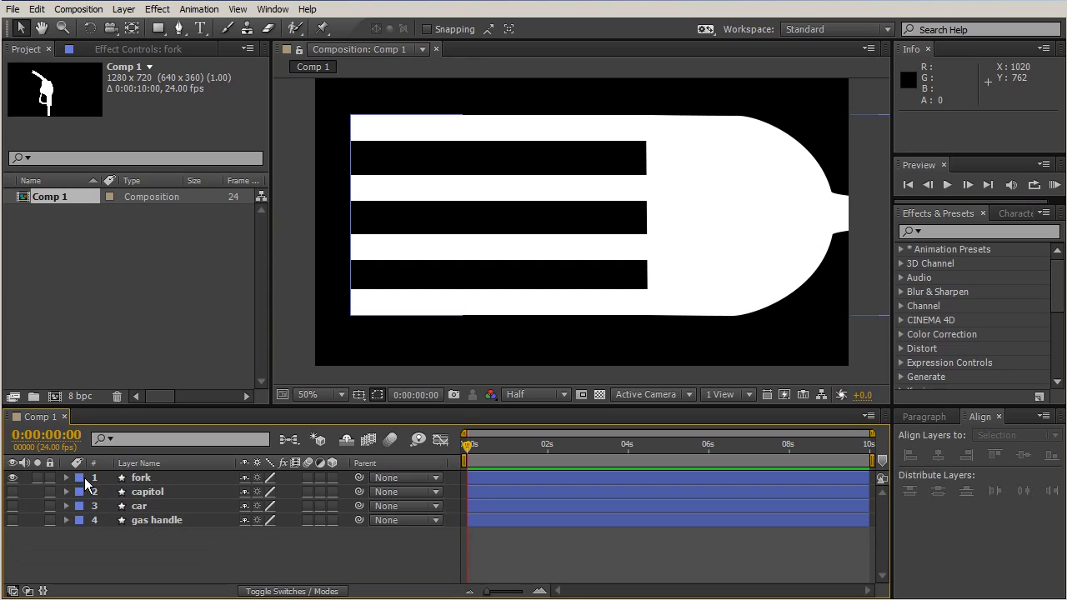
click(13, 478)
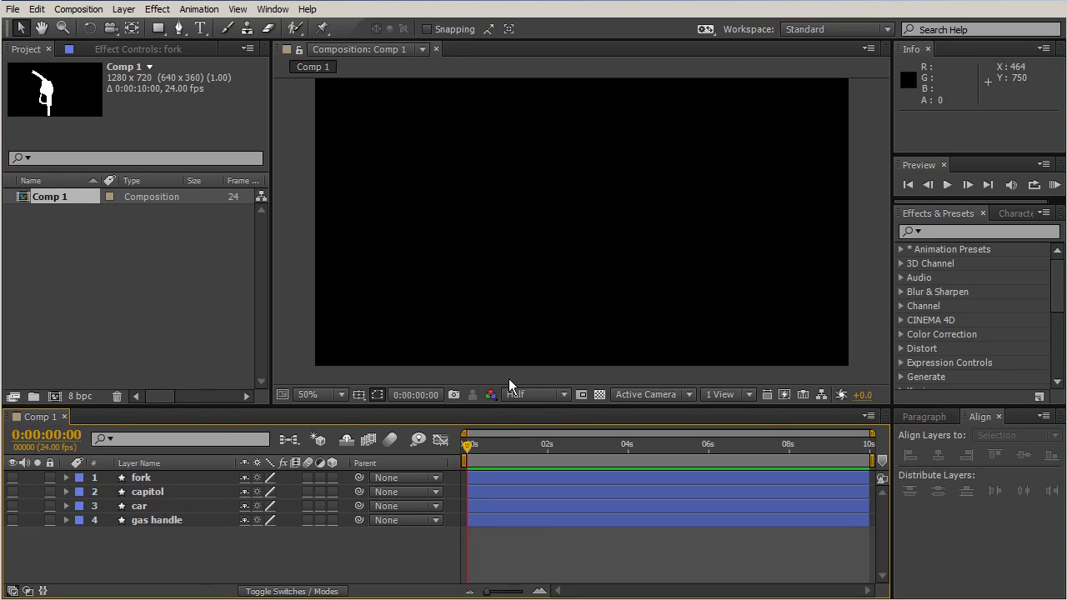
drag(539, 409, 539, 420)
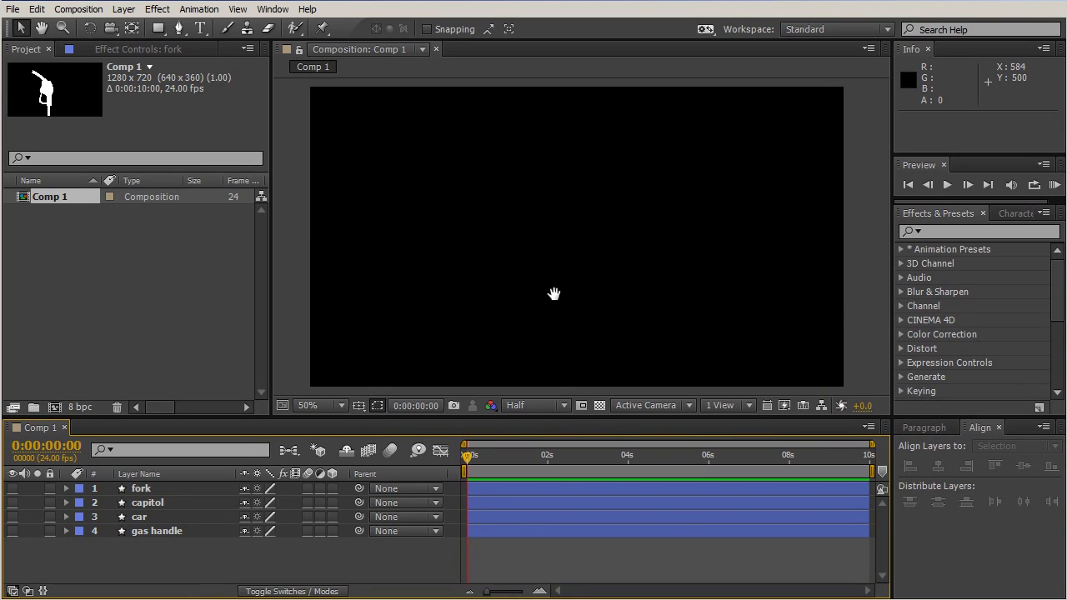
click(526, 156)
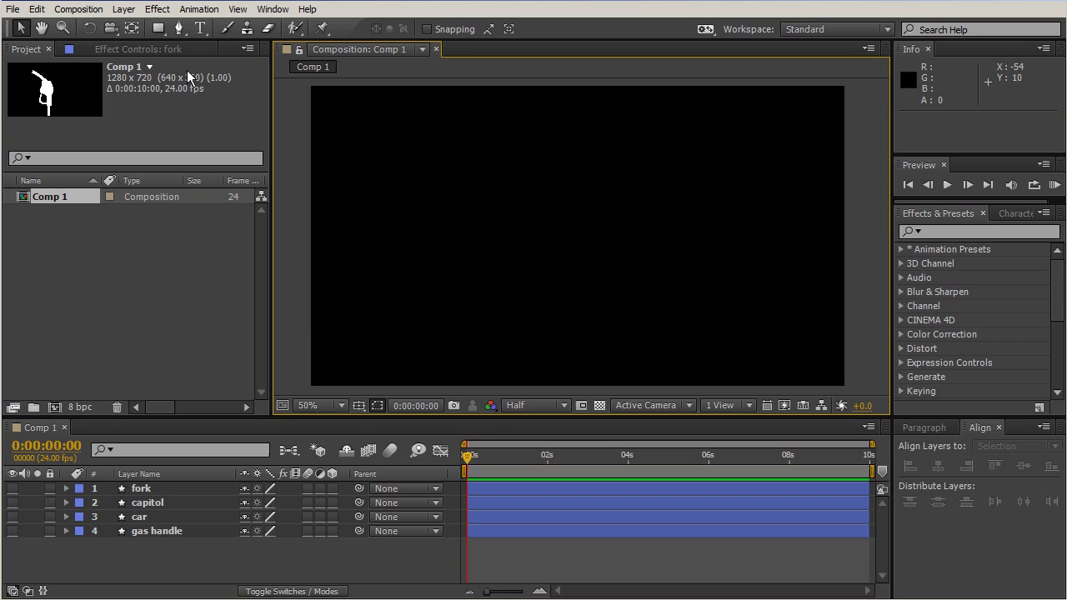
- Create a new shape layer and rename it "smart phone"
click(159, 28)
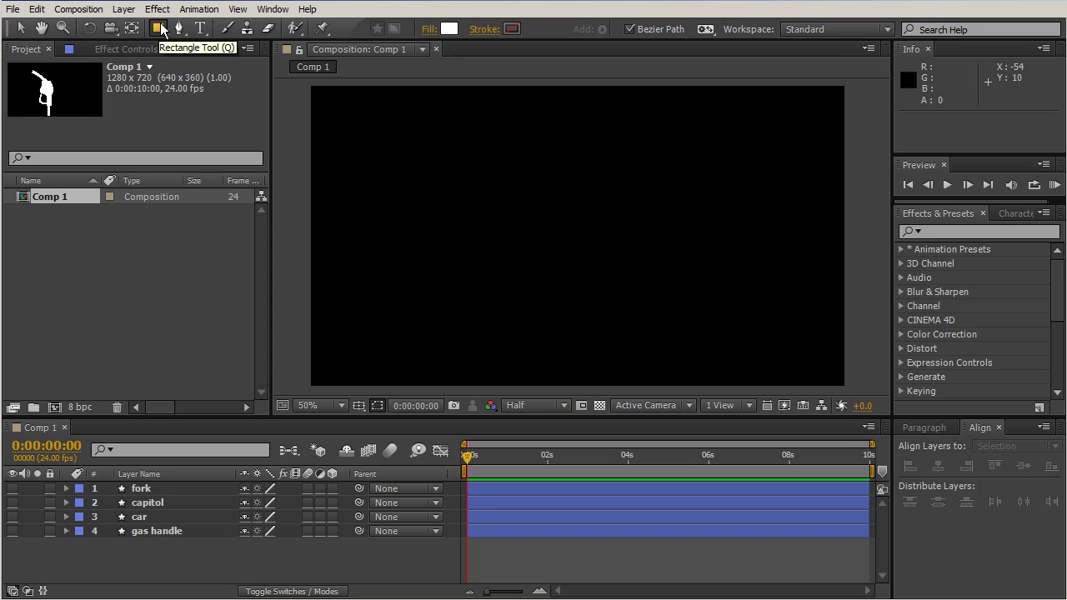
click(78, 9)
mouse_move(124, 9)
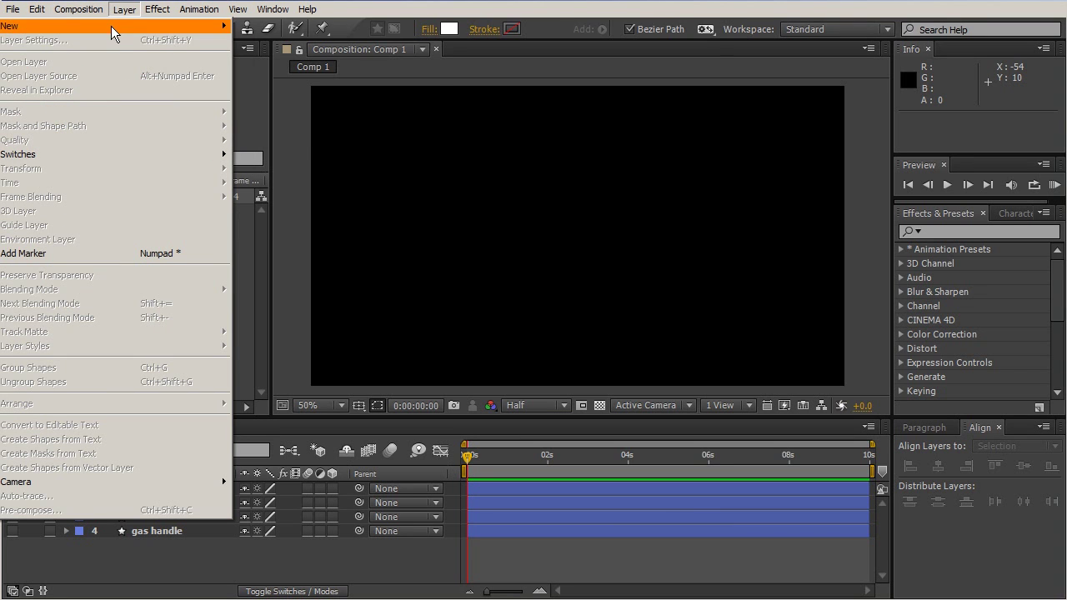
mouse_move(114, 31)
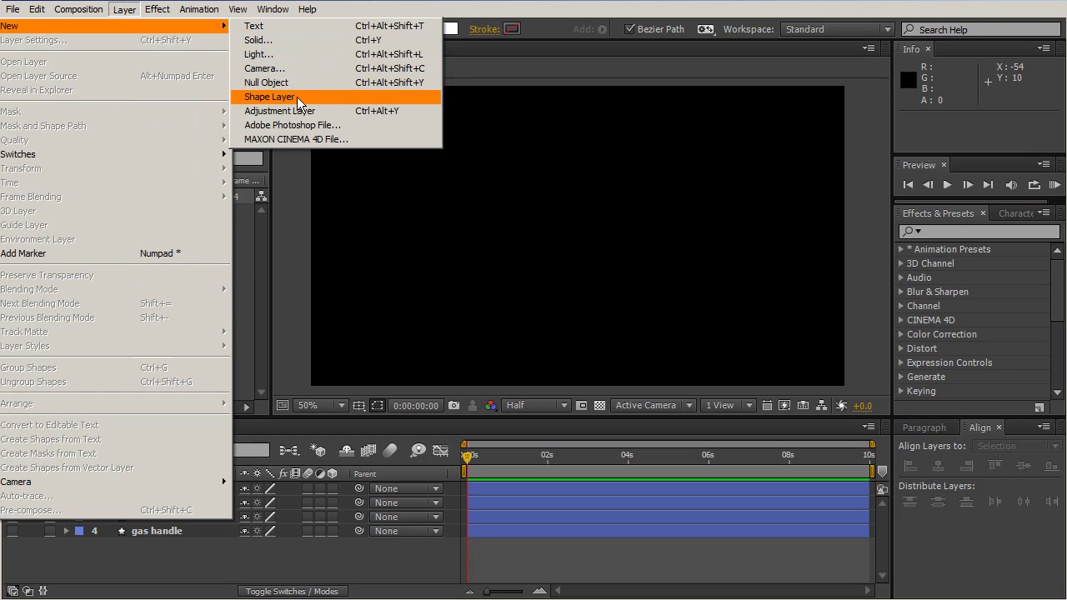
click(298, 100)
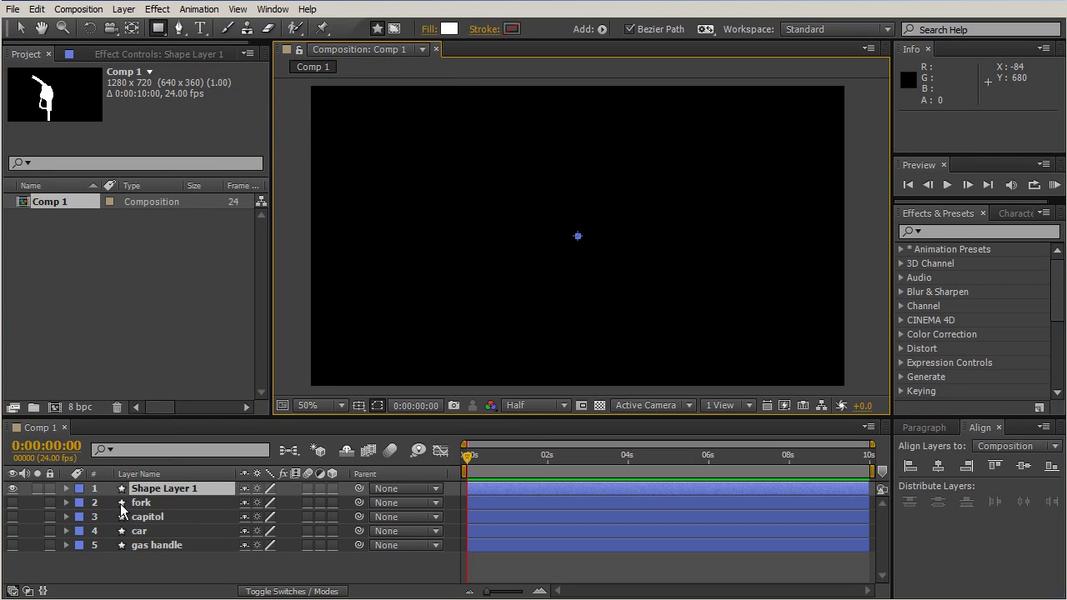
click(151, 492)
key(Return)
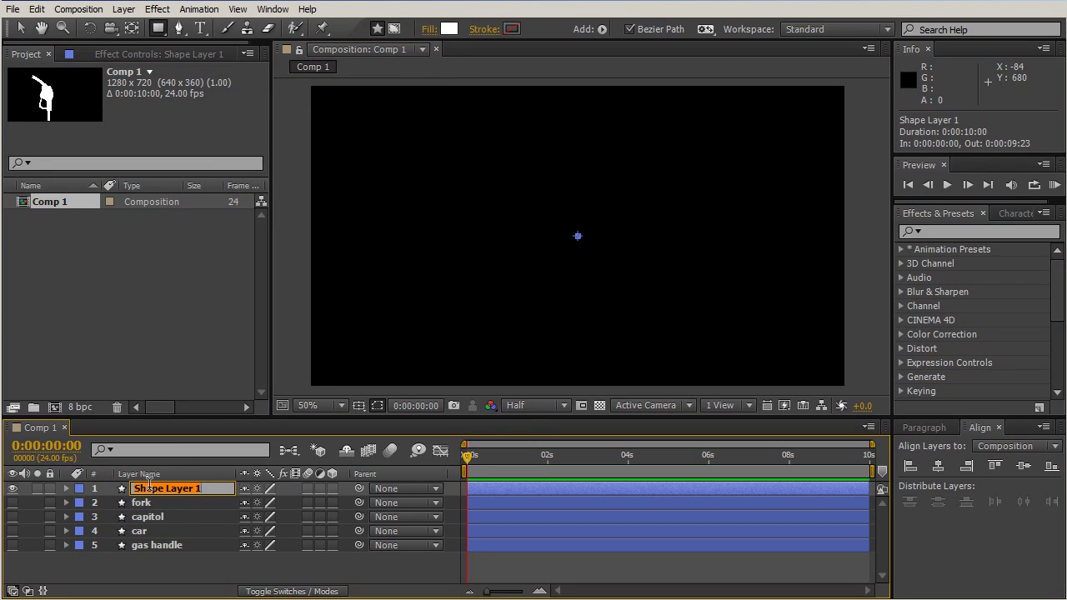
text(smart phone)
key(Return)
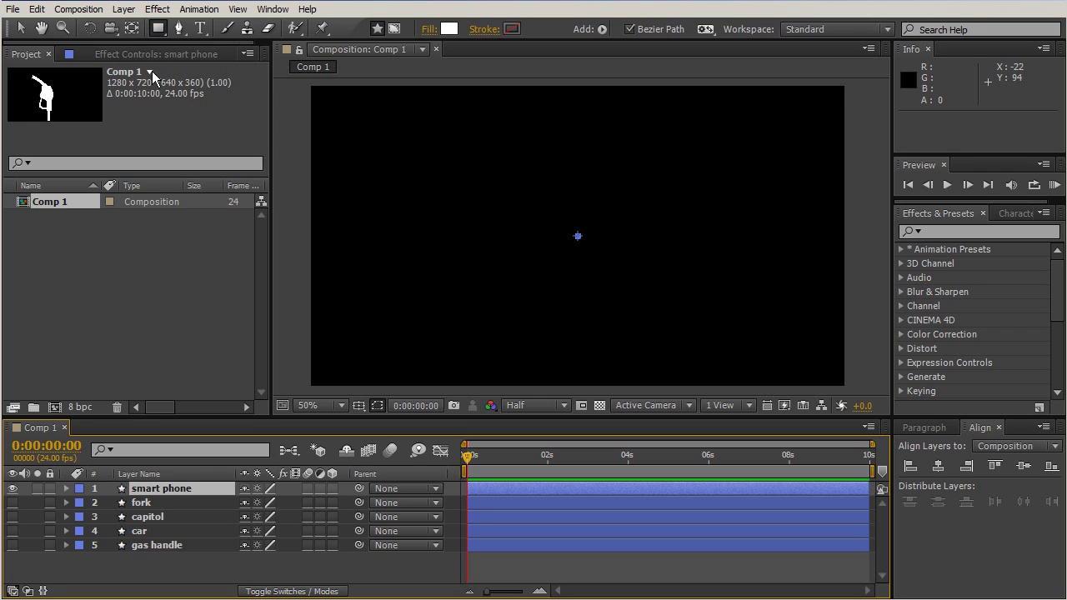
- Draw a non-Bezier upright rectangle about 388 by 646 pixels as the phone body and shift the layer 40 pixels to the right
click(630, 29)
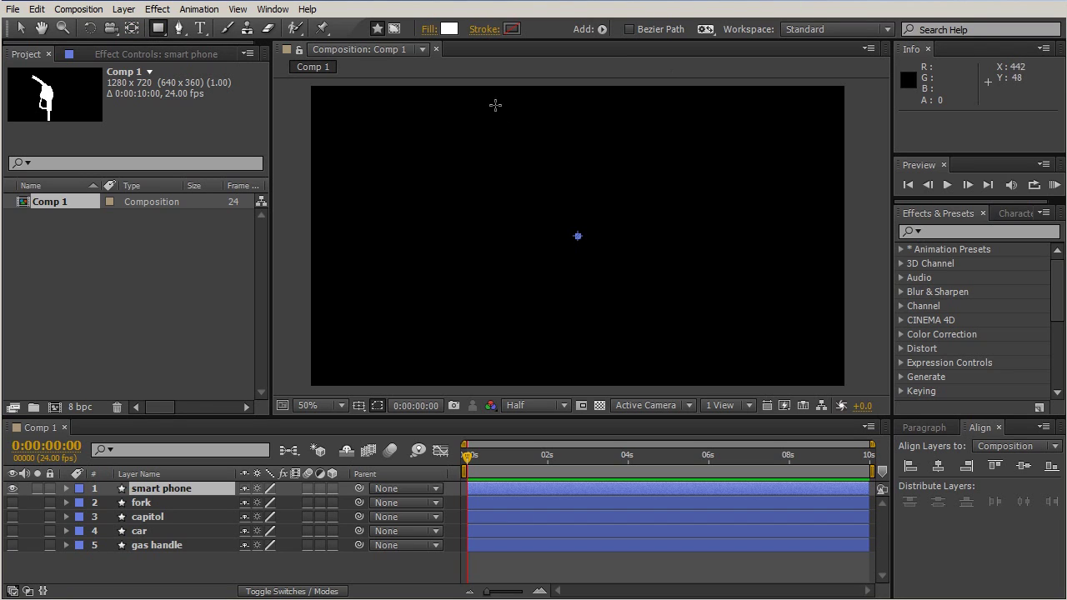
drag(477, 103, 639, 372)
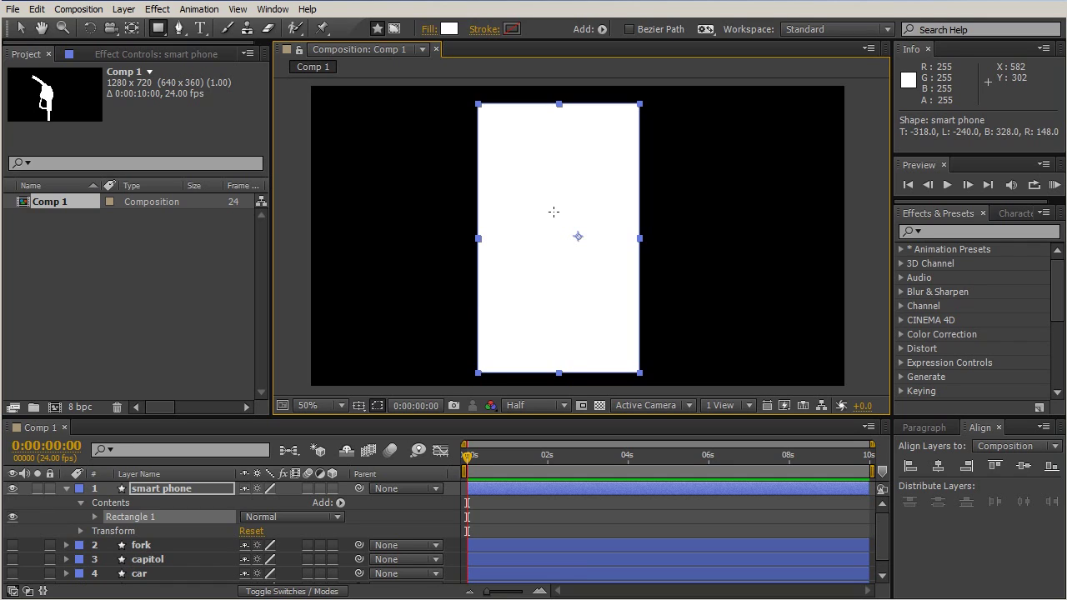
key(shift+Right)
key(shift+Right)
key(shift+Right)
key(shift+Right)
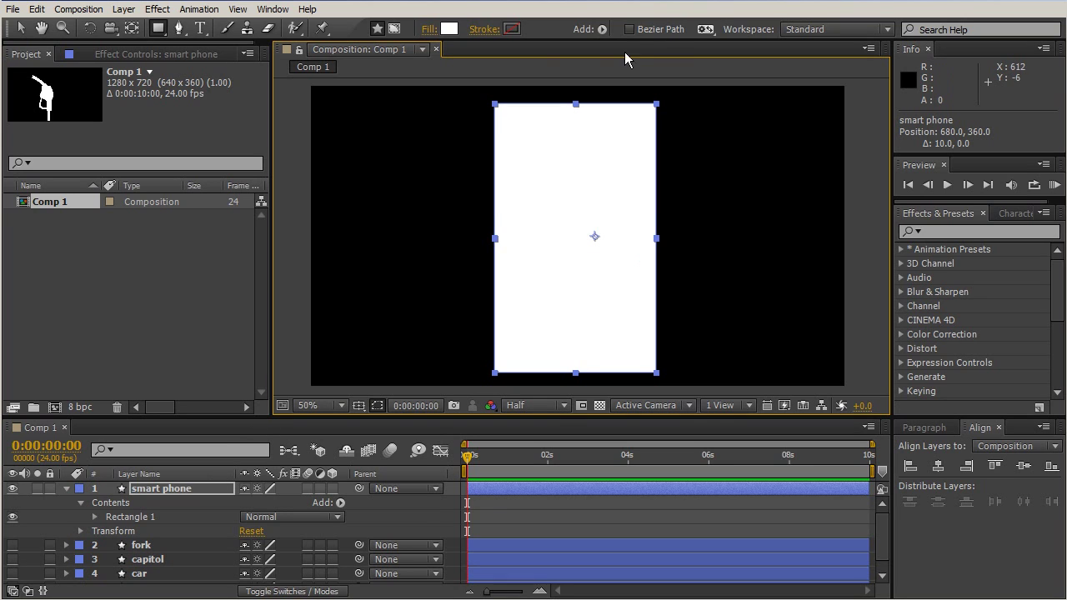
- Set the phone body rectangle's roundness to 41
click(95, 516)
scroll(155, 561, down, 2)
scroll(155, 561, up, 2)
click(108, 531)
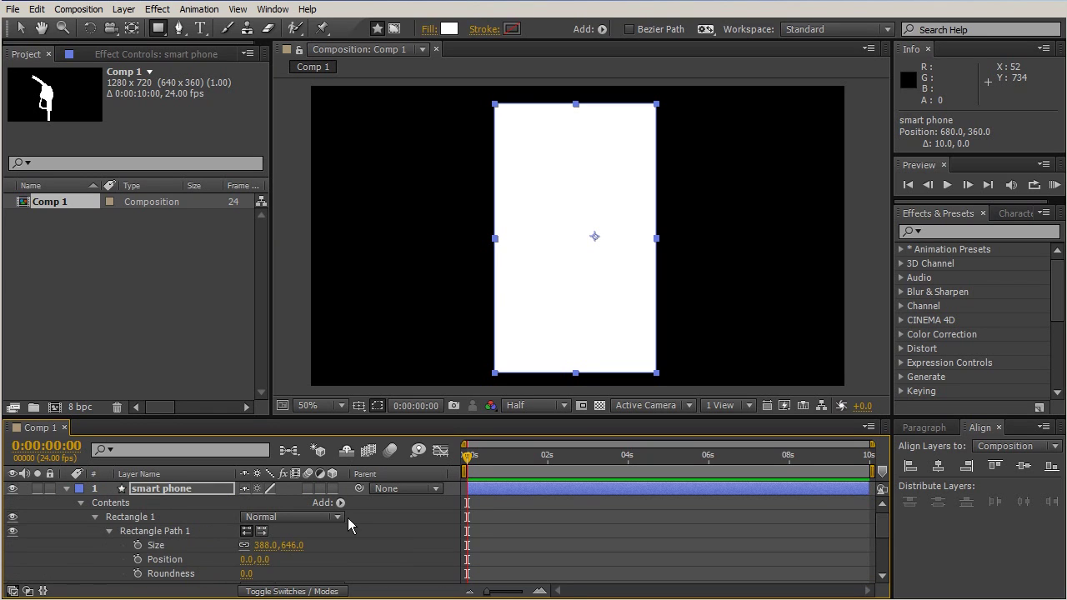
drag(244, 574, 281, 575)
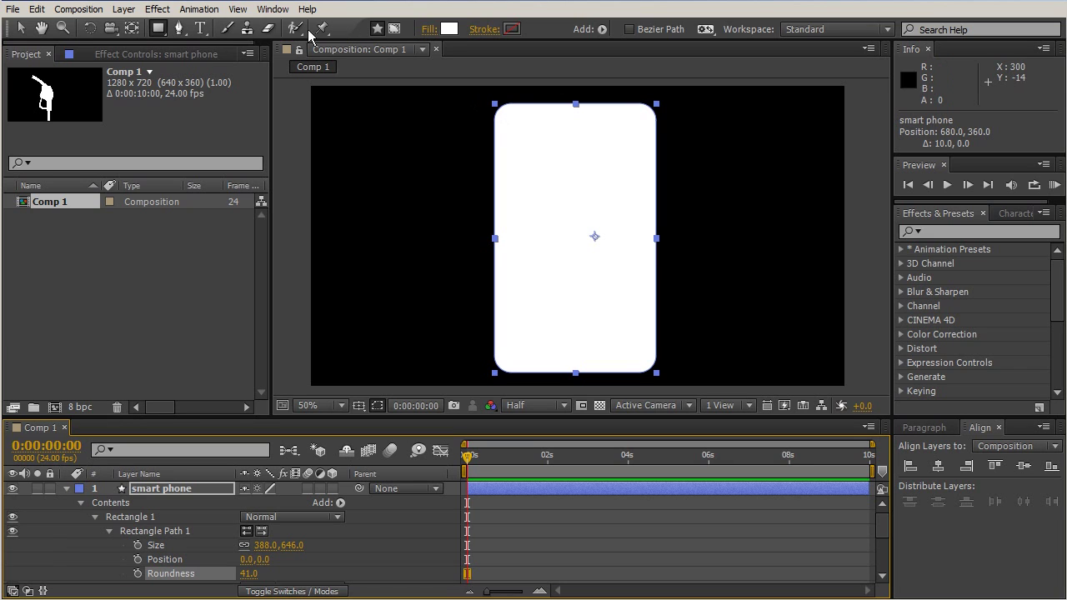
- Draw a screen rectangle about 320 by 522 pixels inside the upper phone body and set its roundness to 12
drag(507, 122, 641, 336)
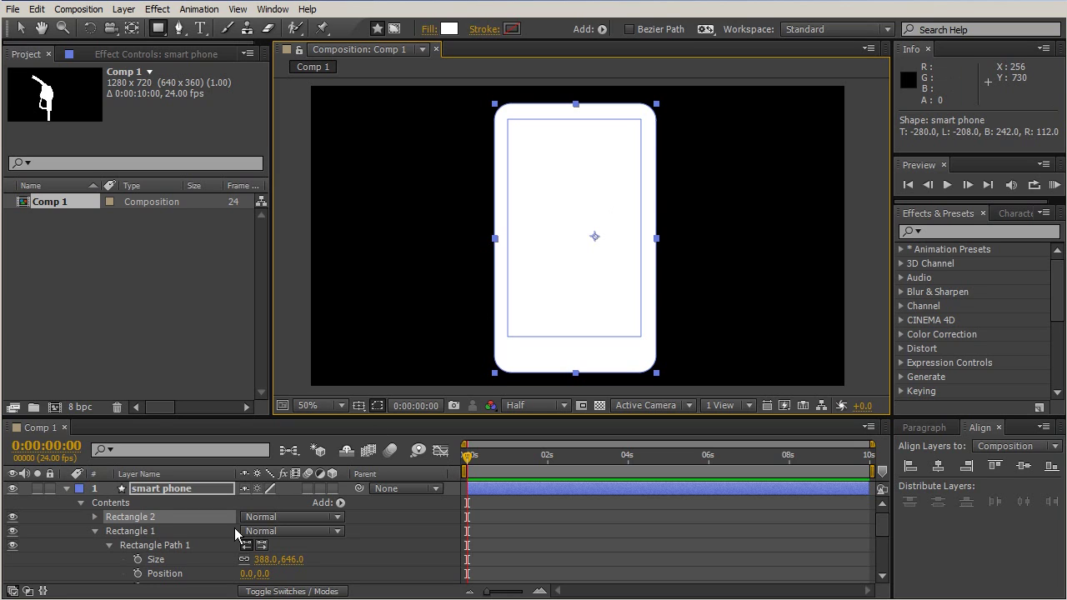
click(95, 516)
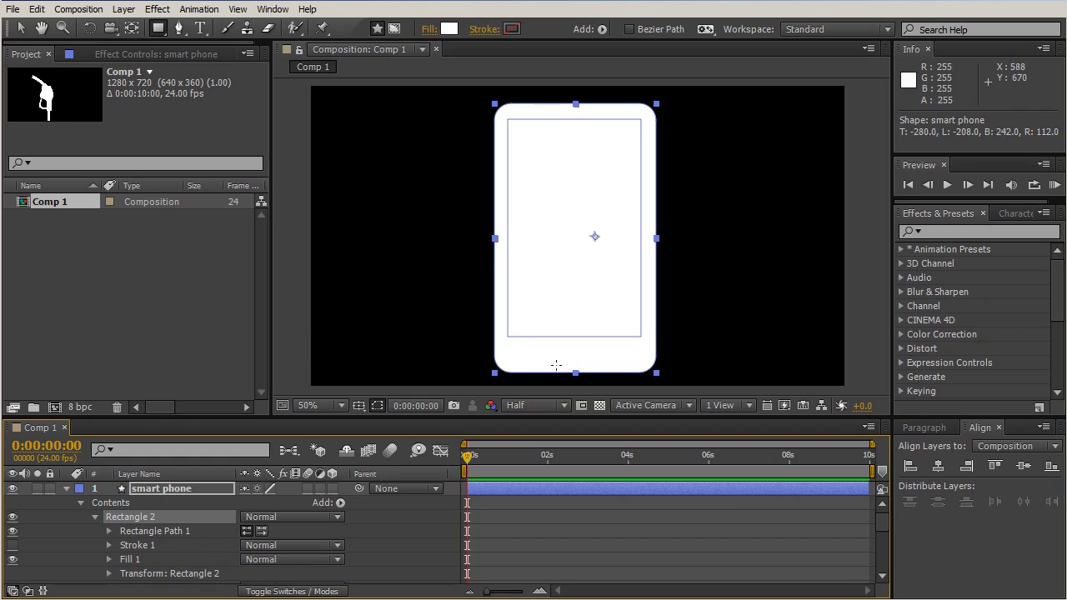
click(108, 531)
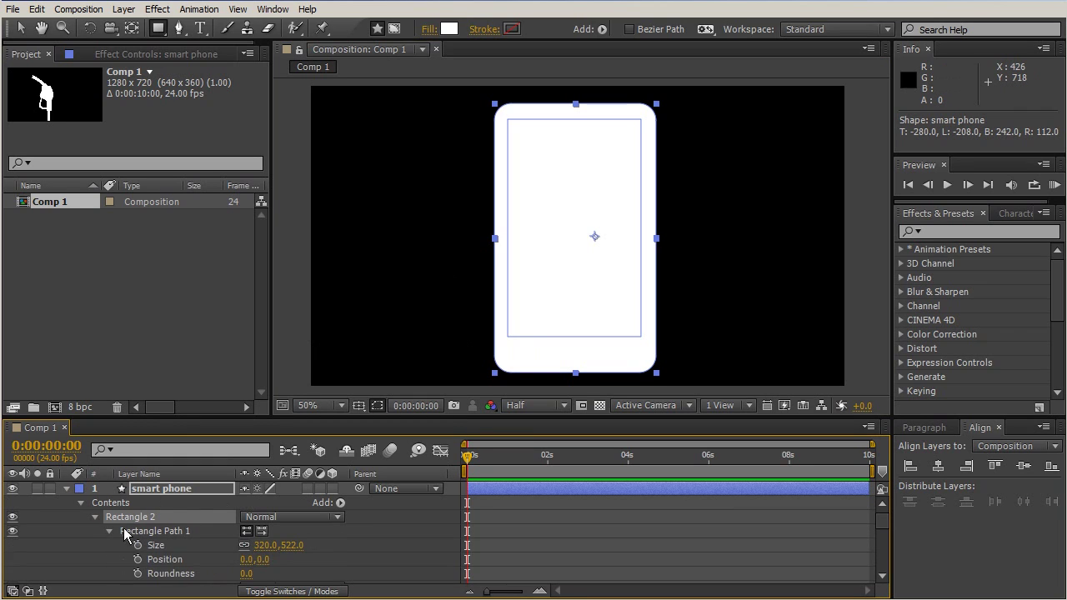
drag(252, 574, 259, 574)
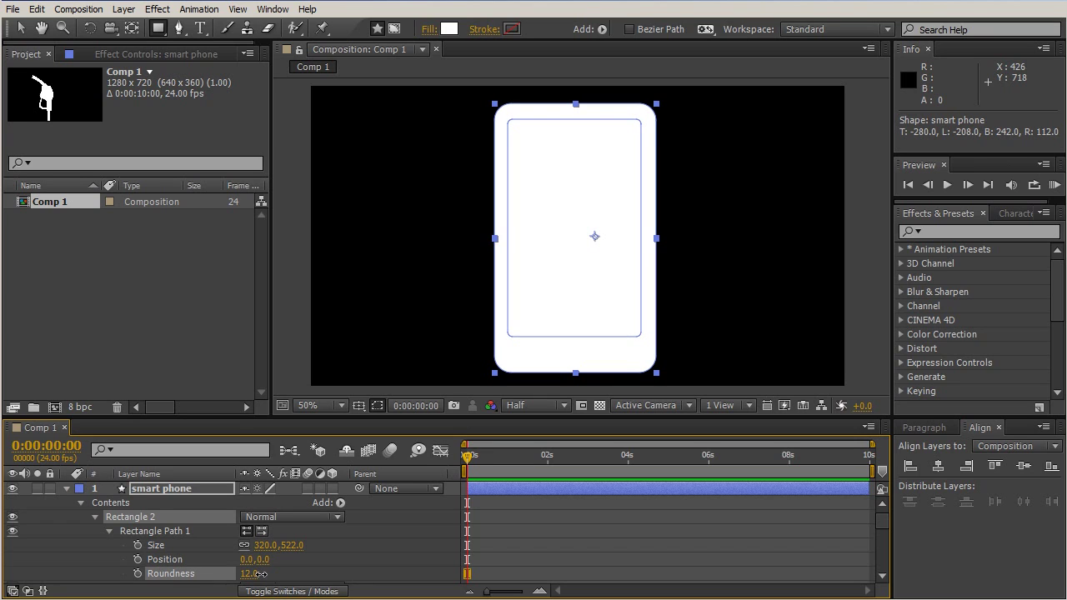
click(107, 531)
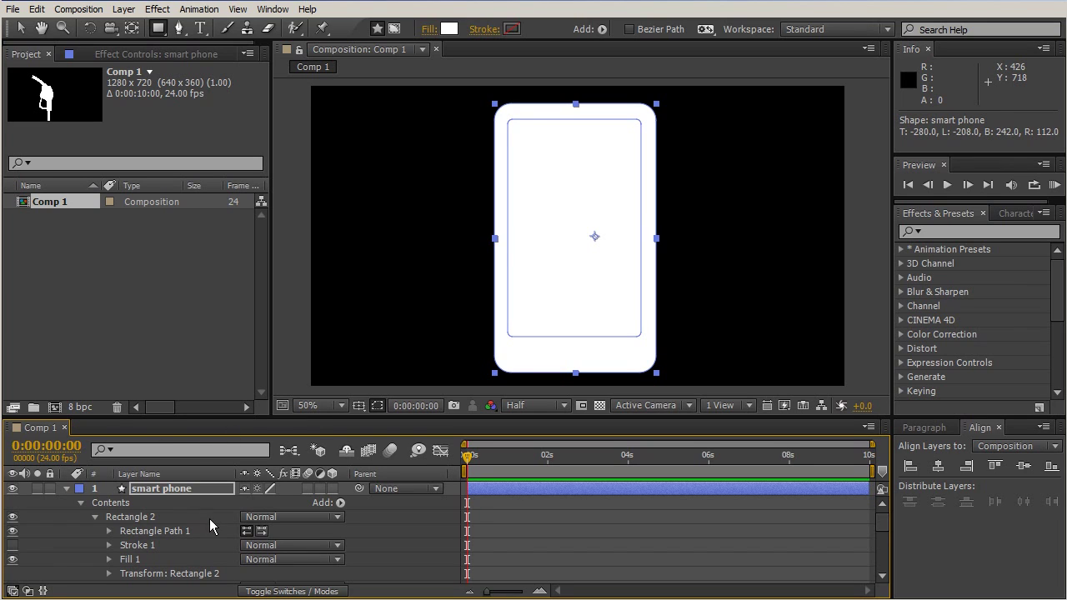
- Add Merge Paths to the screen rectangle's group and reveal its mode setting
click(164, 531)
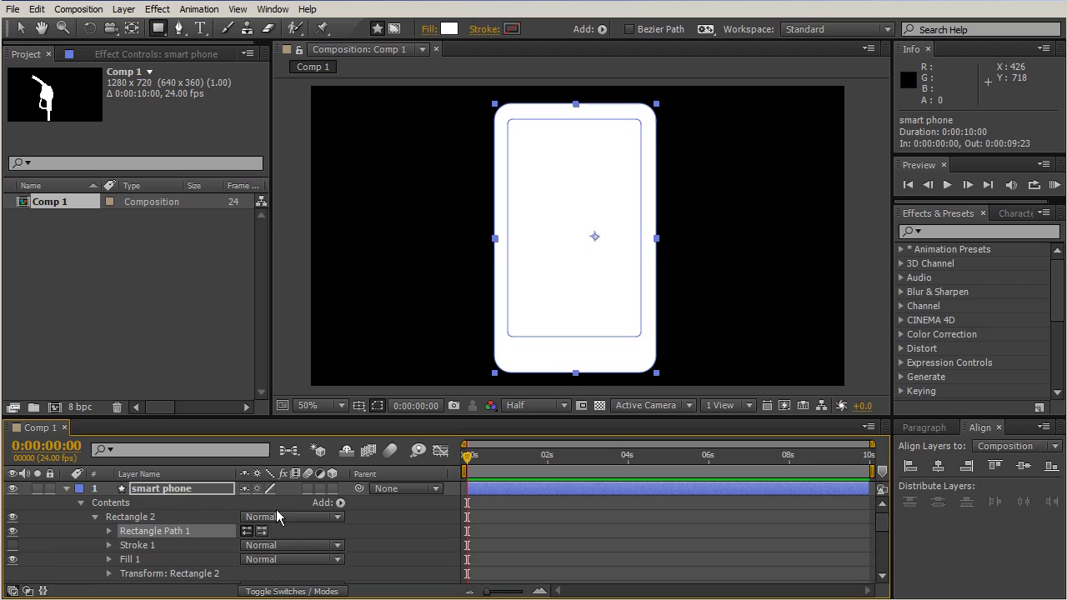
click(340, 503)
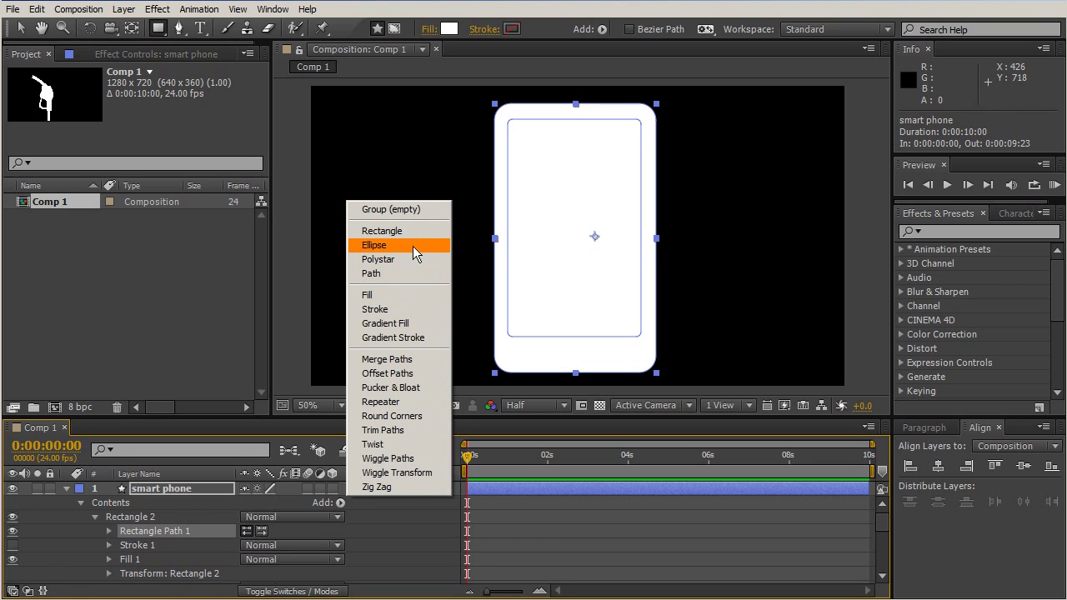
click(409, 358)
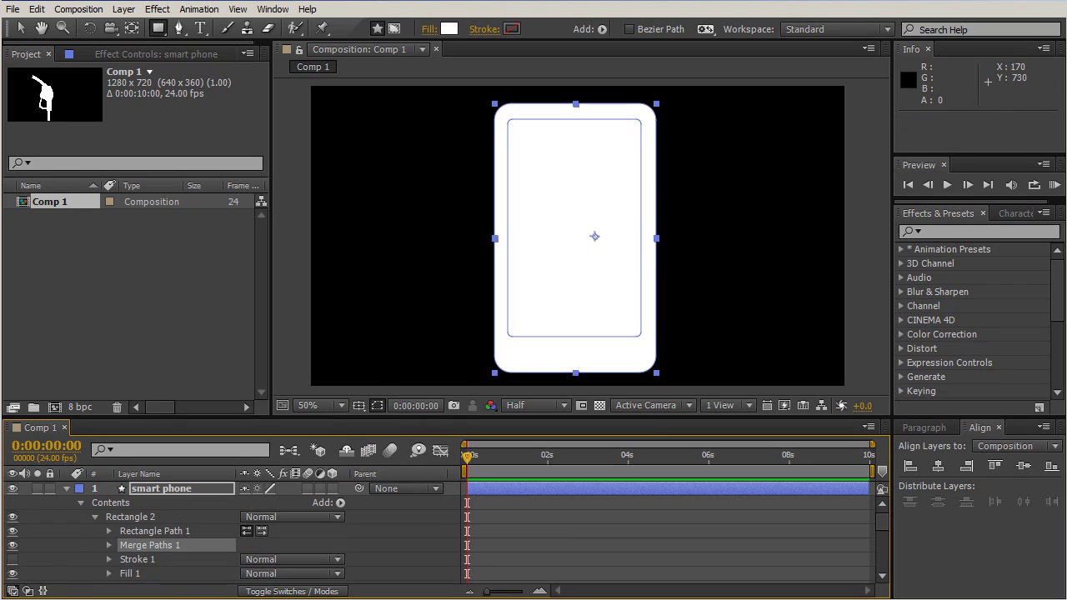
click(109, 545)
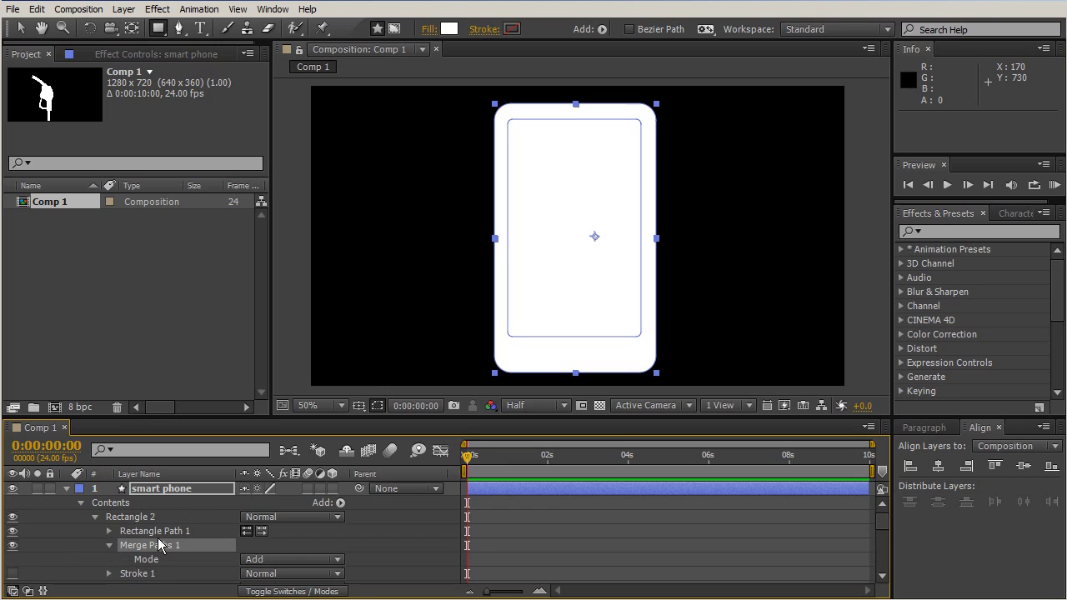
- Set the mode of Merge Paths 1 in the Rectangle 2 group to Subtract
click(262, 560)
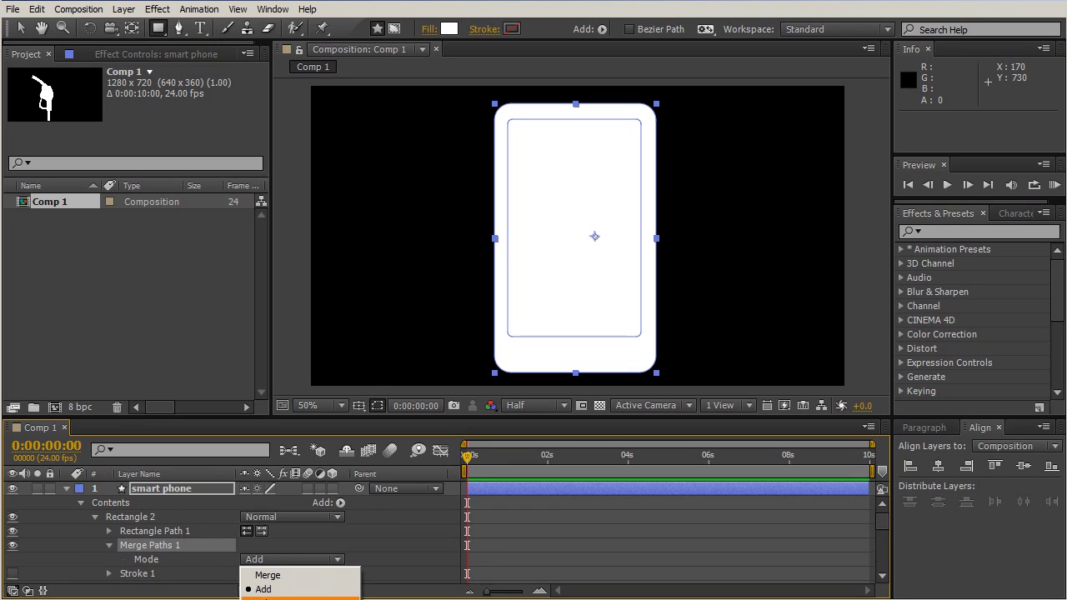
click(275, 598)
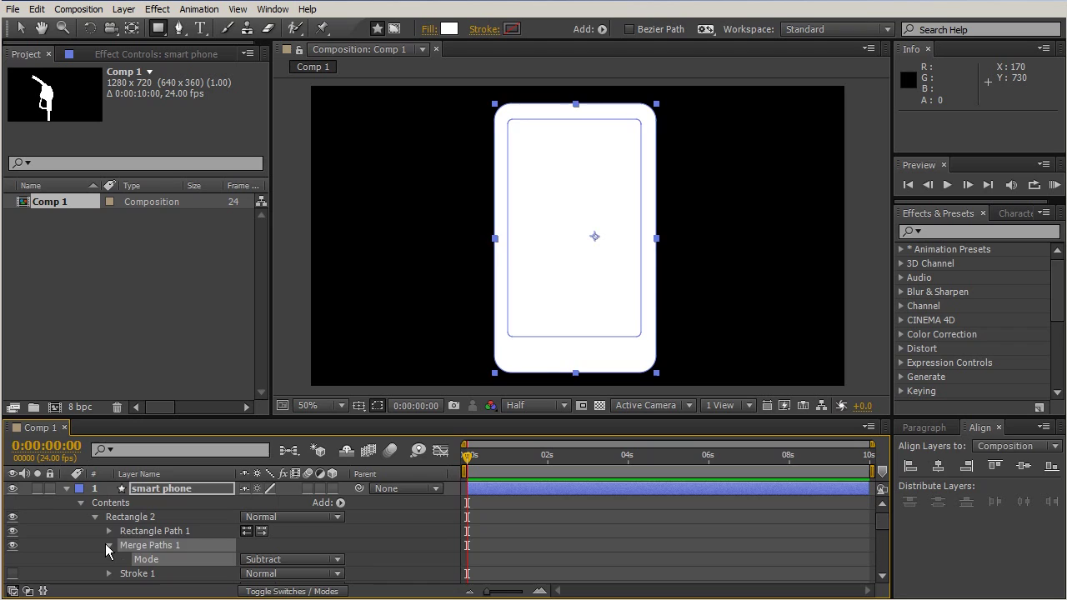
click(108, 546)
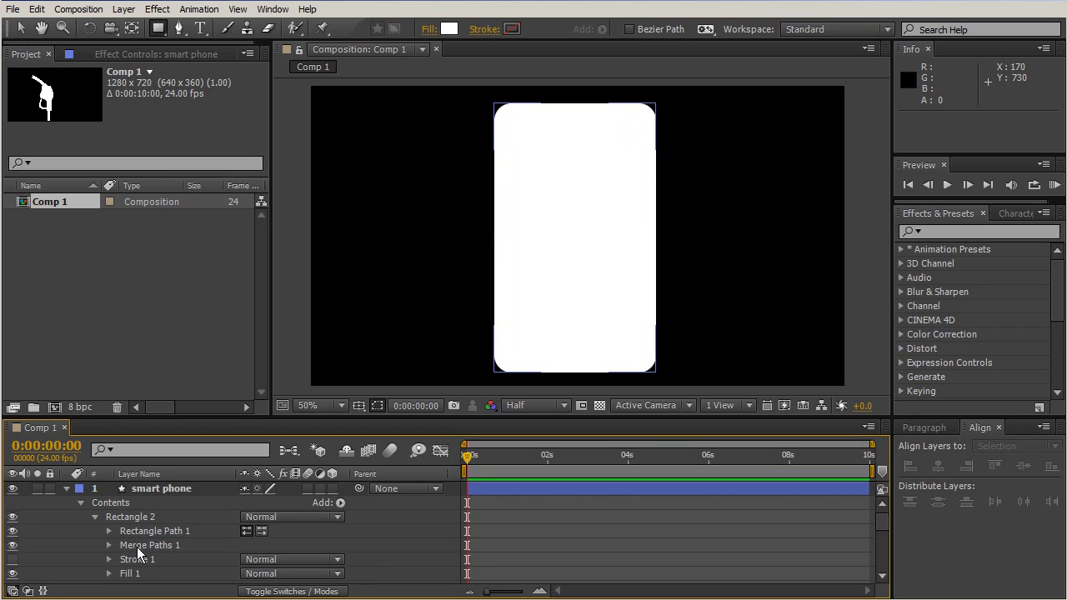
- Move Merge Paths 1 out of the Rectangle 2 group and place it directly above the Rectangle 1 group
click(145, 531)
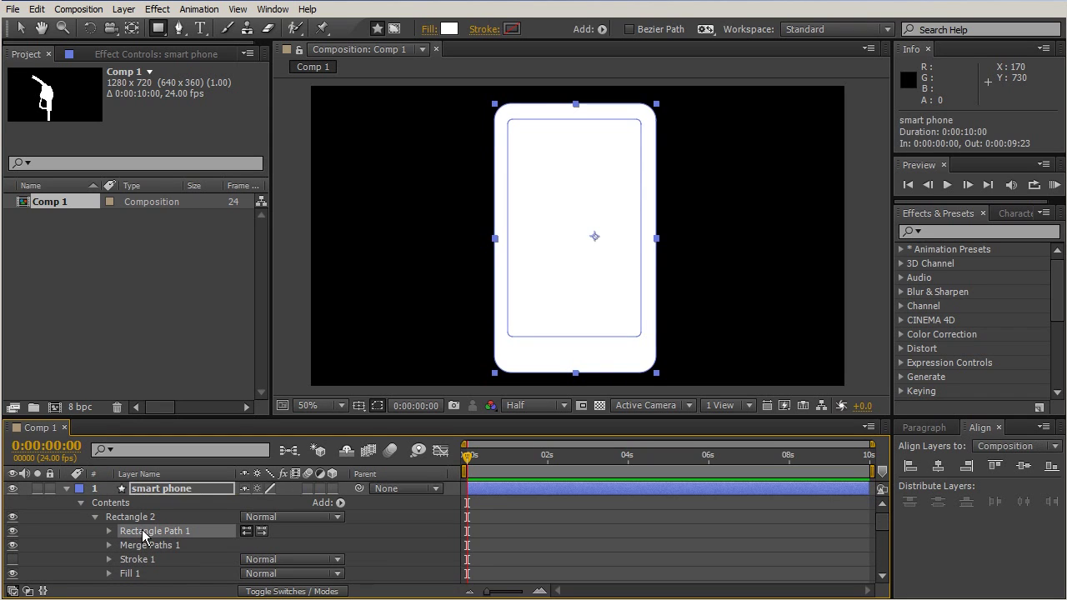
scroll(142, 536, down, 2)
scroll(141, 536, up, 2)
scroll(142, 536, down, 1)
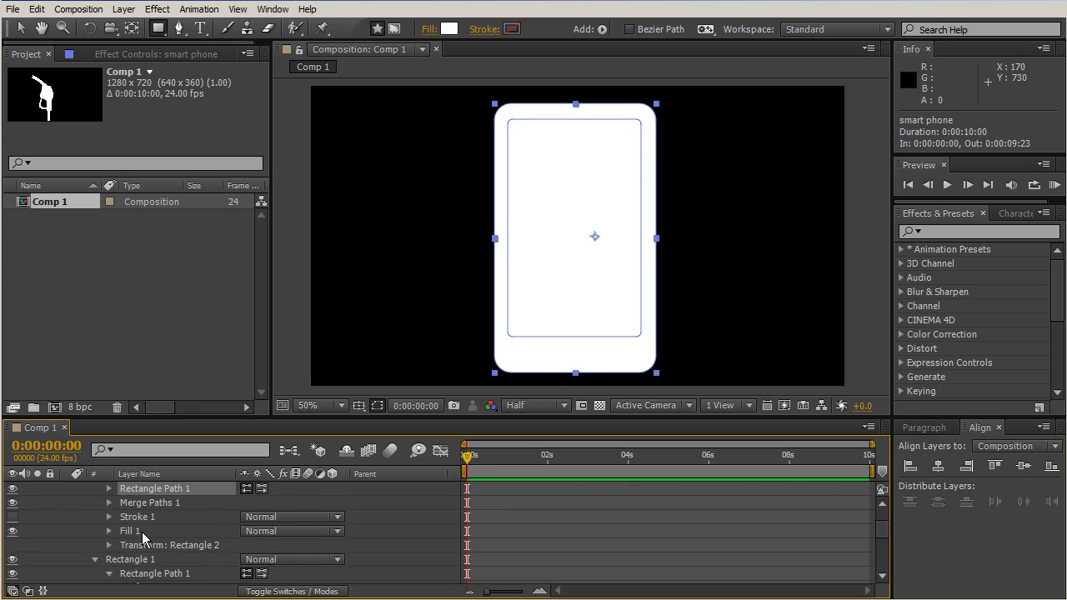
mouse_move(158, 504)
mouse_down()
mouse_move(140, 574)
mouse_move(175, 578)
mouse_move(187, 510)
mouse_move(166, 507)
mouse_move(156, 573)
mouse_move(165, 515)
mouse_up()
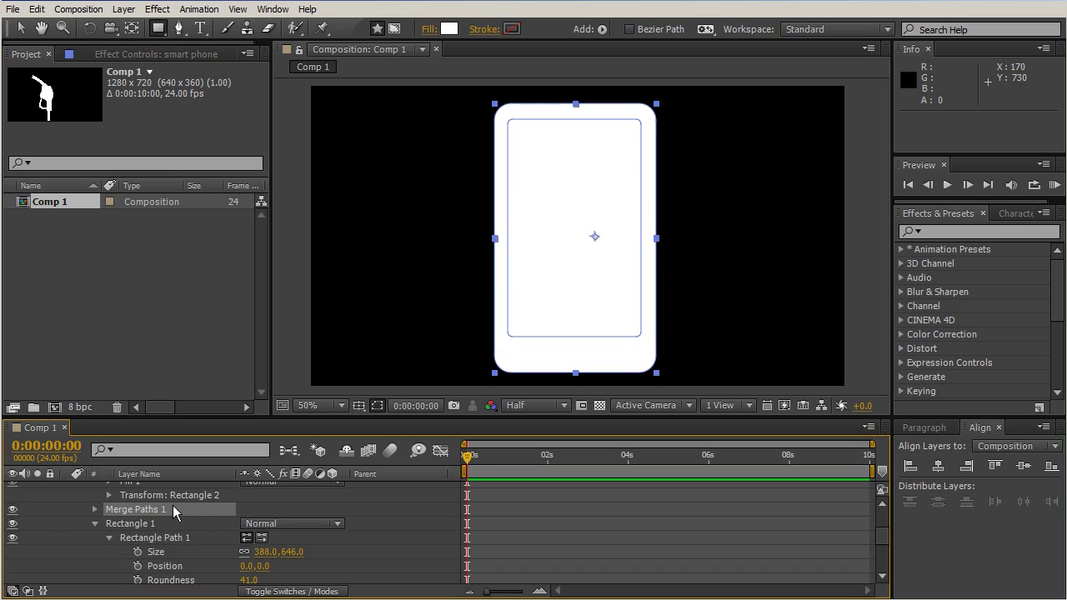
scroll(173, 505, up, 1)
scroll(173, 505, up, 1)
scroll(173, 524, down, 1)
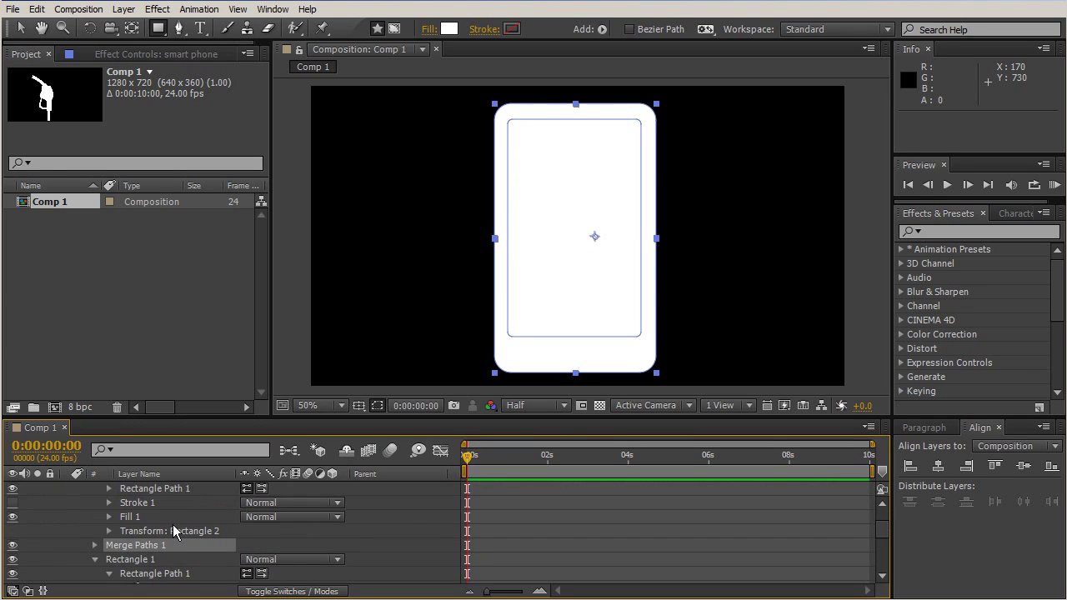
scroll(146, 535, up, 1)
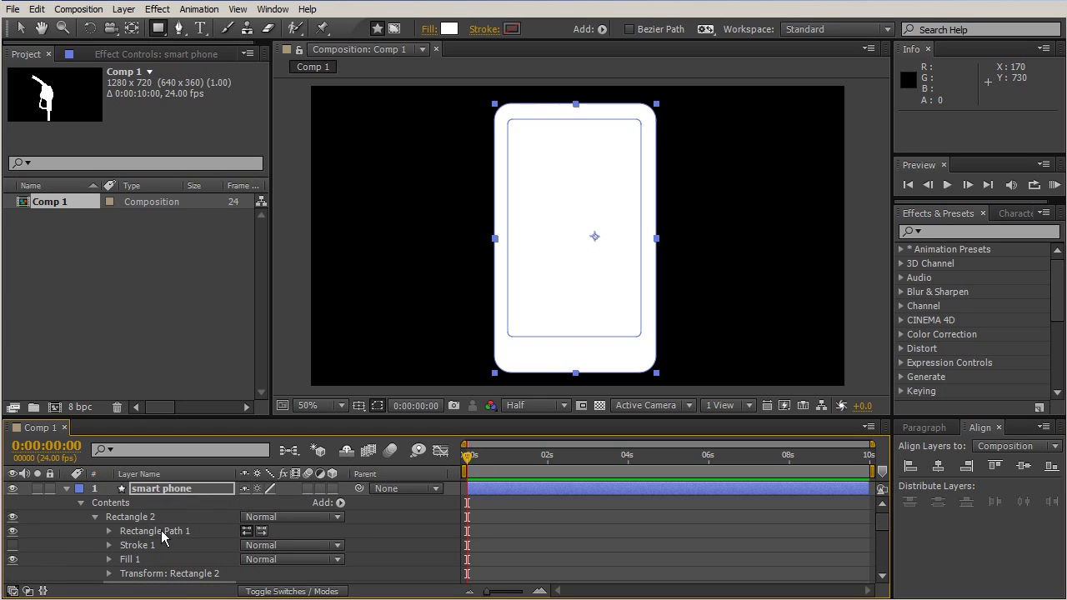
- Rename the Rectangle 2 group in the smart phone layer as phone
click(144, 518)
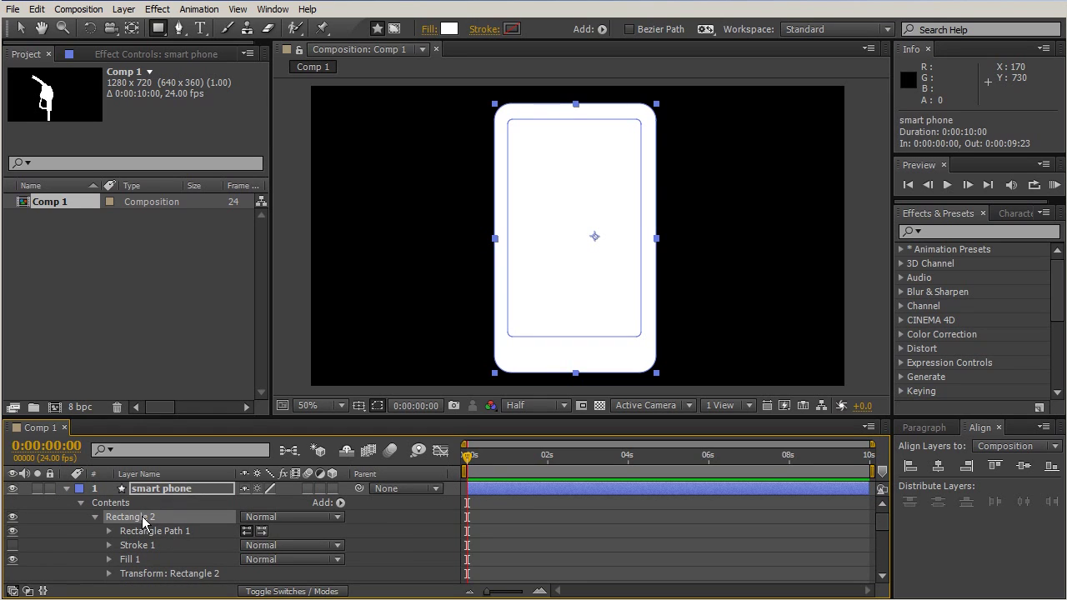
key(Return)
text(phone)
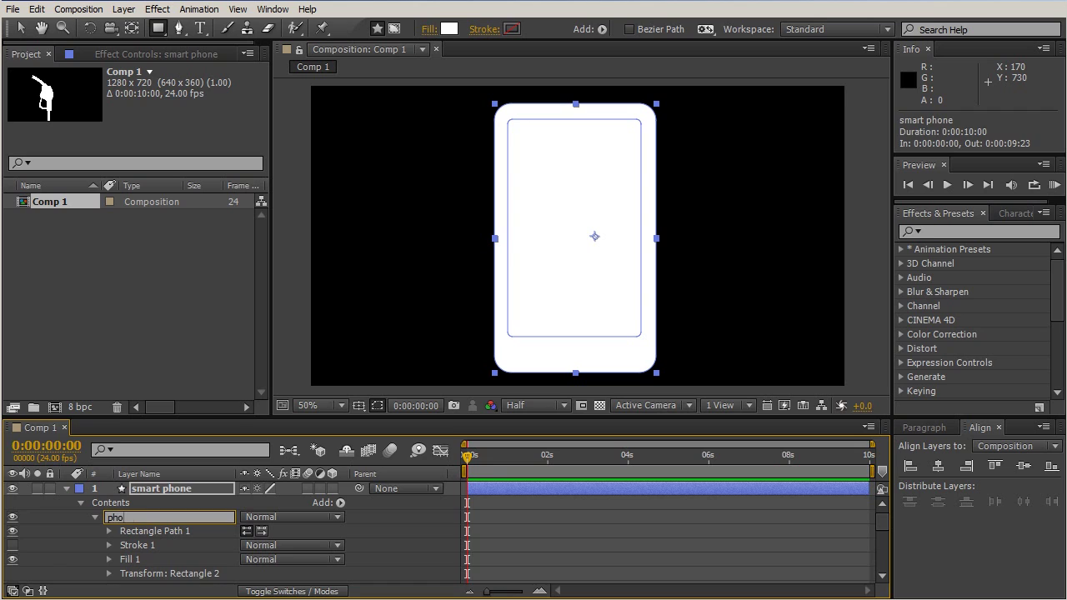
key(Return)
- Rename Rectangle Path 1 inside the phone group as screen
scroll(158, 550, down, 3)
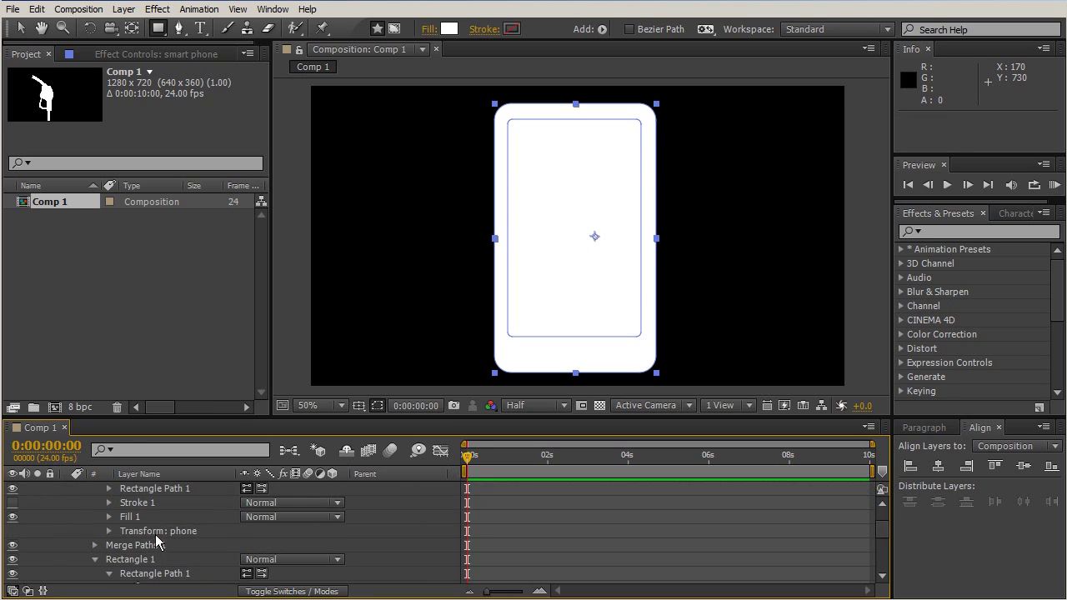
click(158, 490)
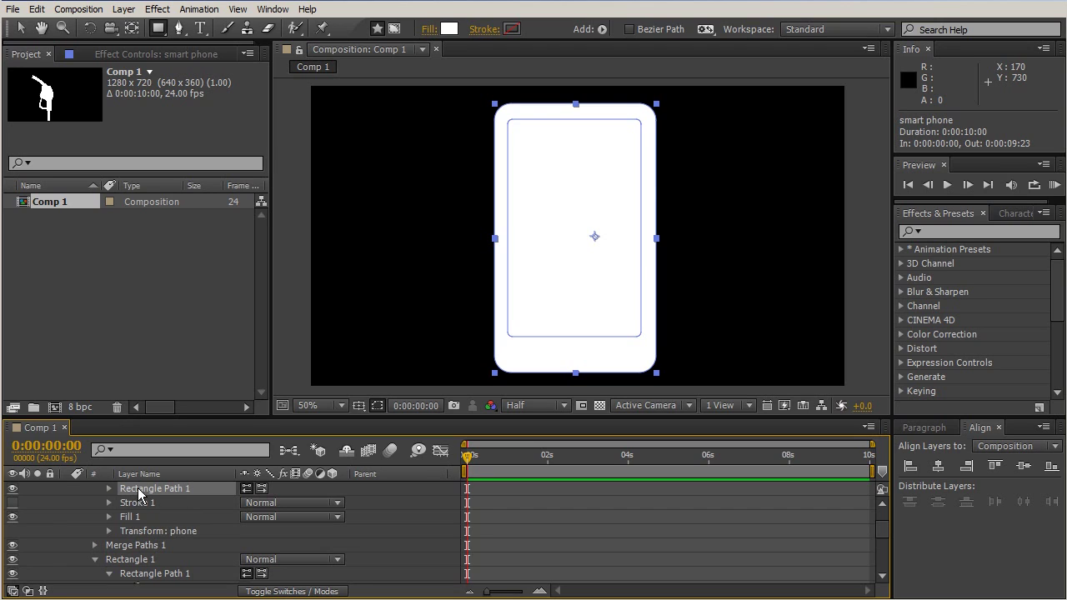
click(14, 490)
click(14, 489)
key(Return)
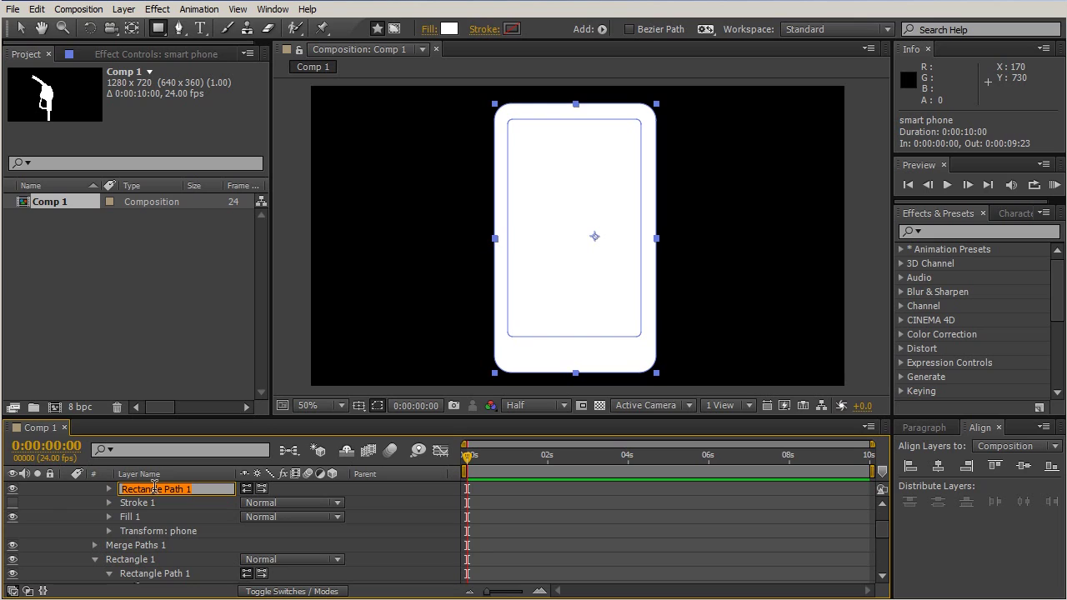
text(screen)
key(Return)
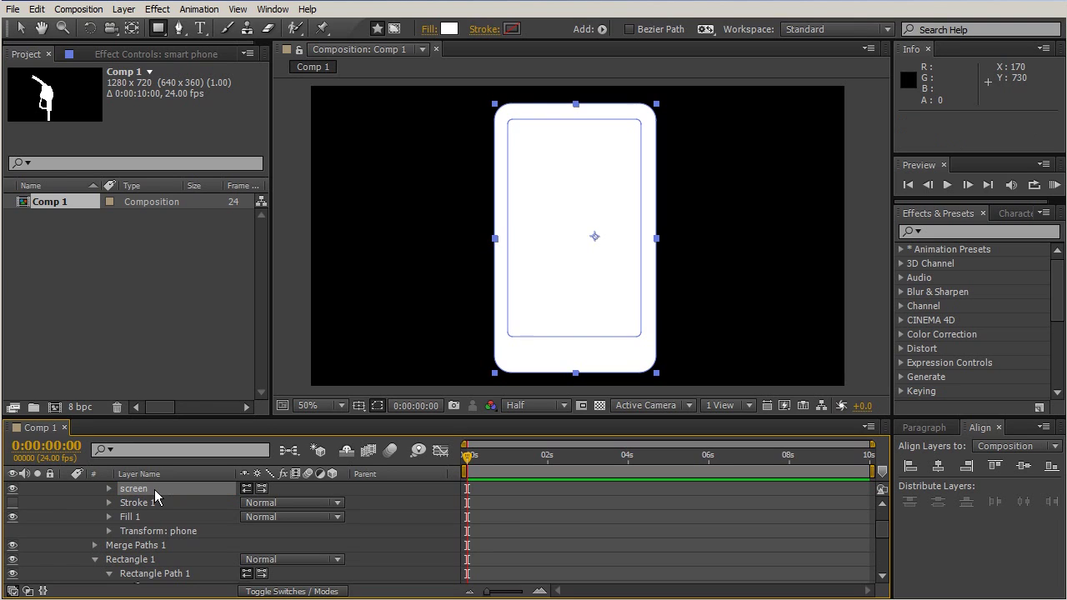
- Rename Rectangle Path 1 inside the Rectangle 1 group as body
click(135, 533)
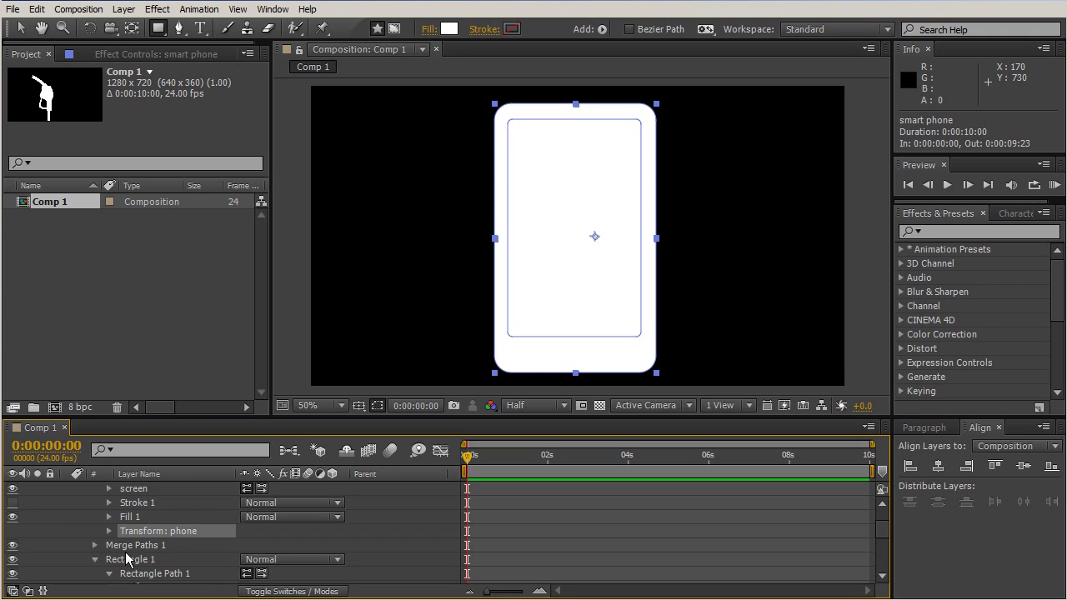
click(125, 558)
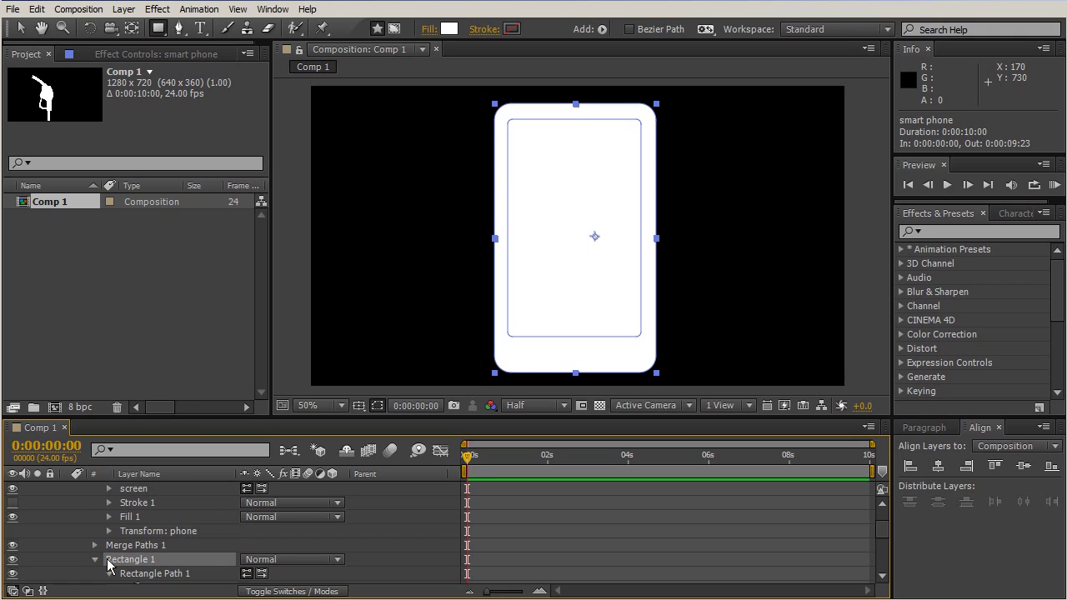
click(164, 575)
key(Return)
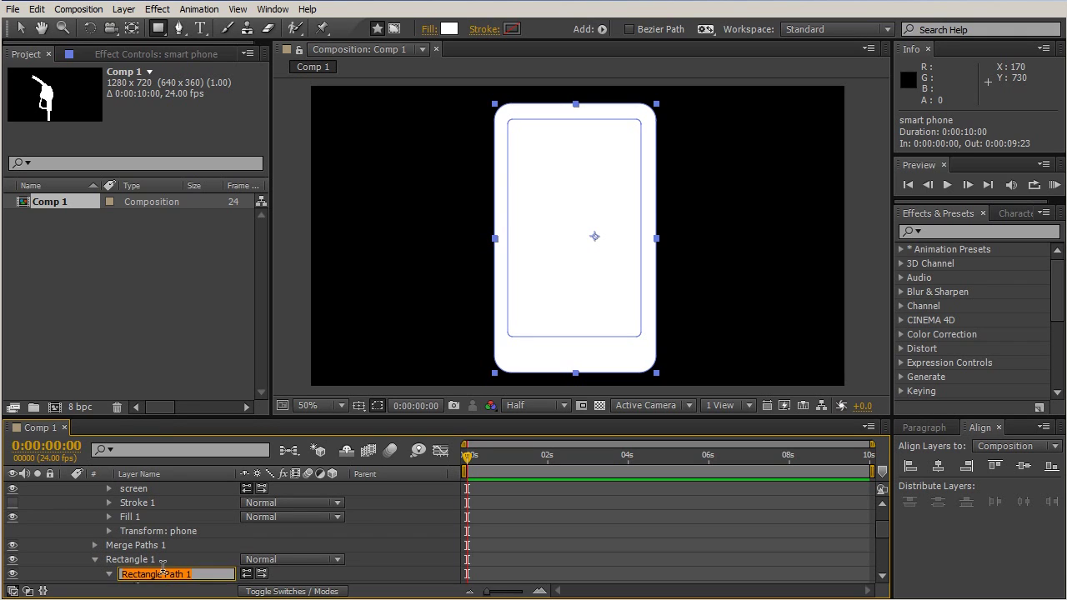
text(body)
key(Return)
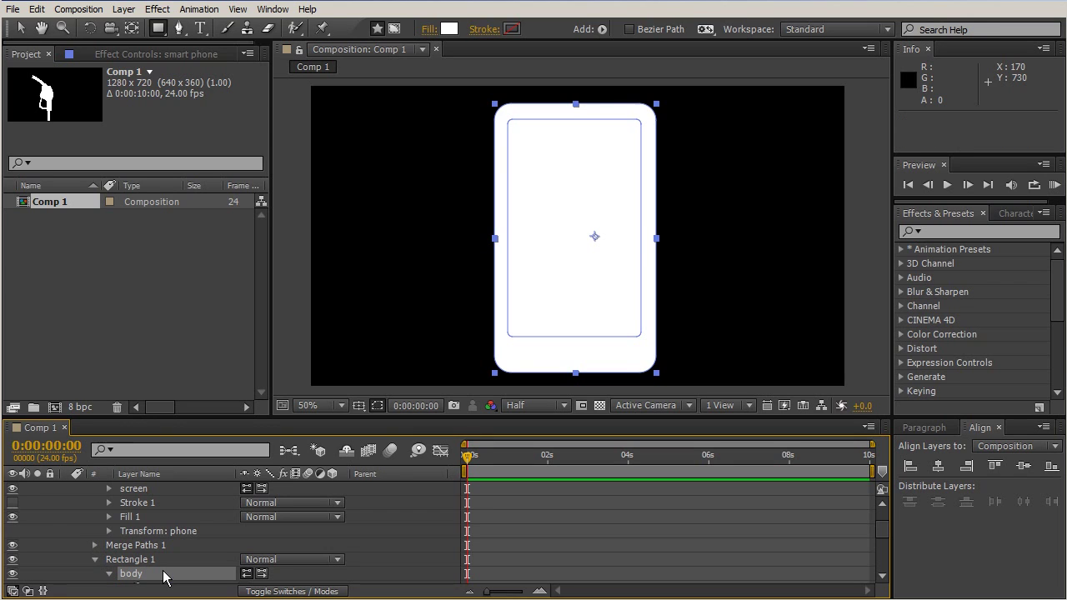
- Move the body path out of Rectangle 1 into the phone group, directly above the screen path
drag(128, 571, 131, 568)
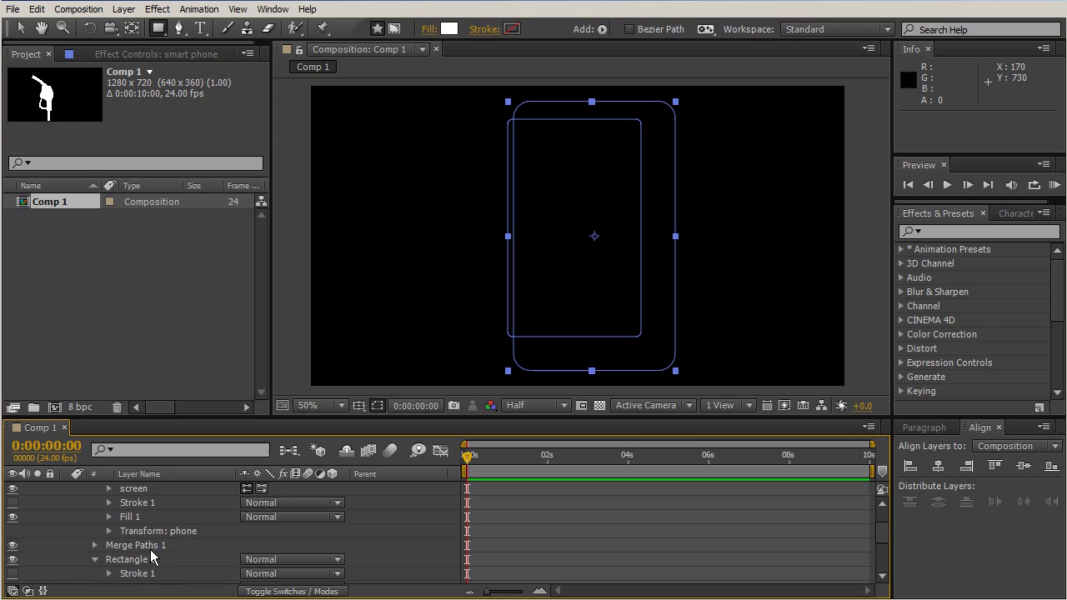
key(ctrl+z)
mouse_move(133, 574)
mouse_down()
mouse_move(138, 506)
mouse_move(172, 424)
mouse_move(140, 500)
mouse_up()
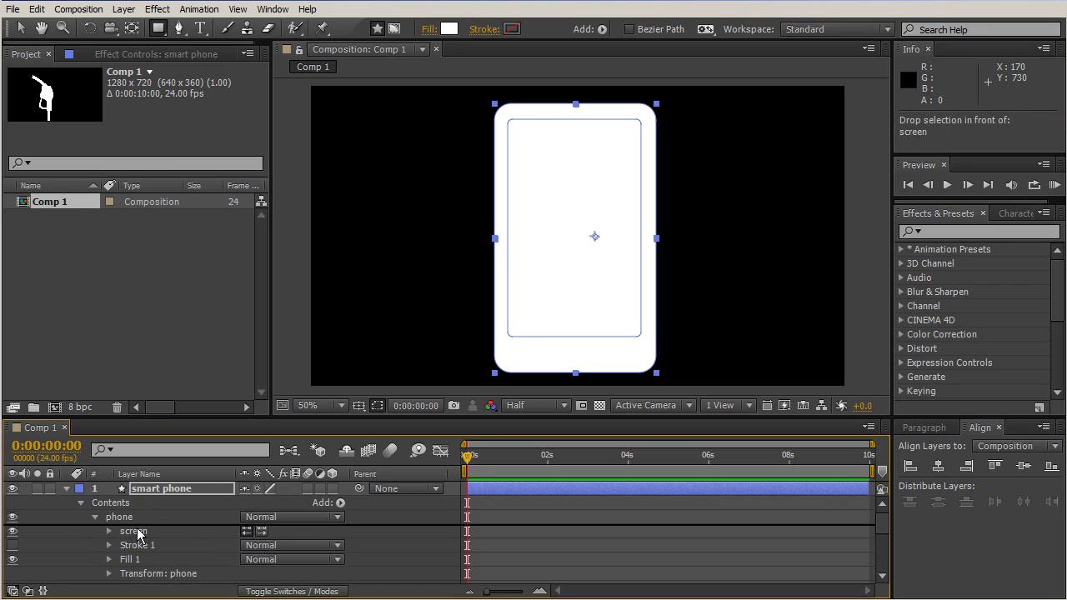
drag(139, 542, 131, 534)
scroll(111, 532, down, 1)
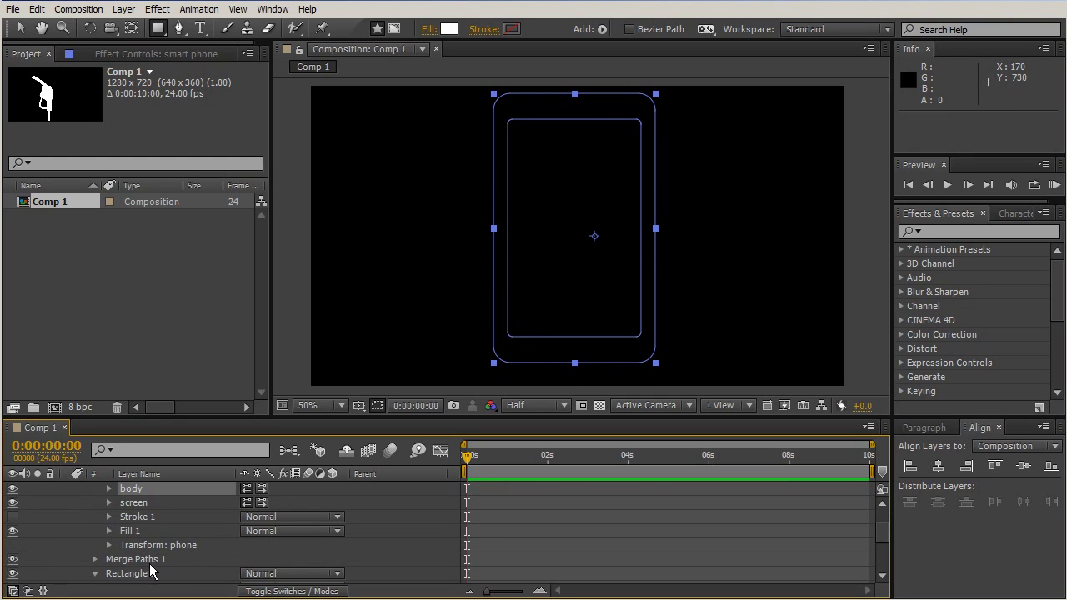
scroll(171, 534, up, 1)
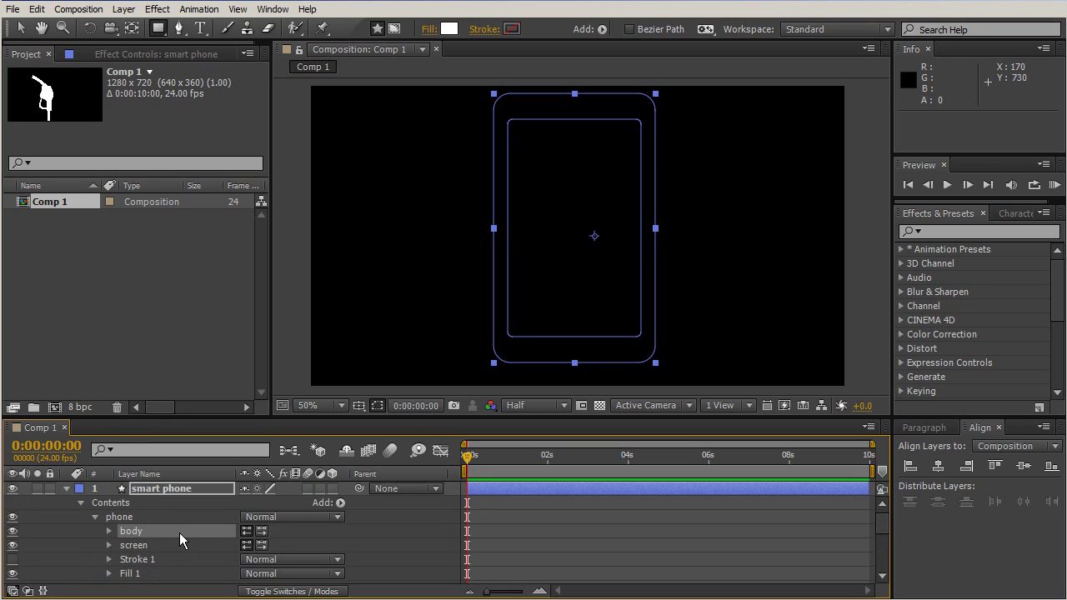
scroll(180, 533, down, 1)
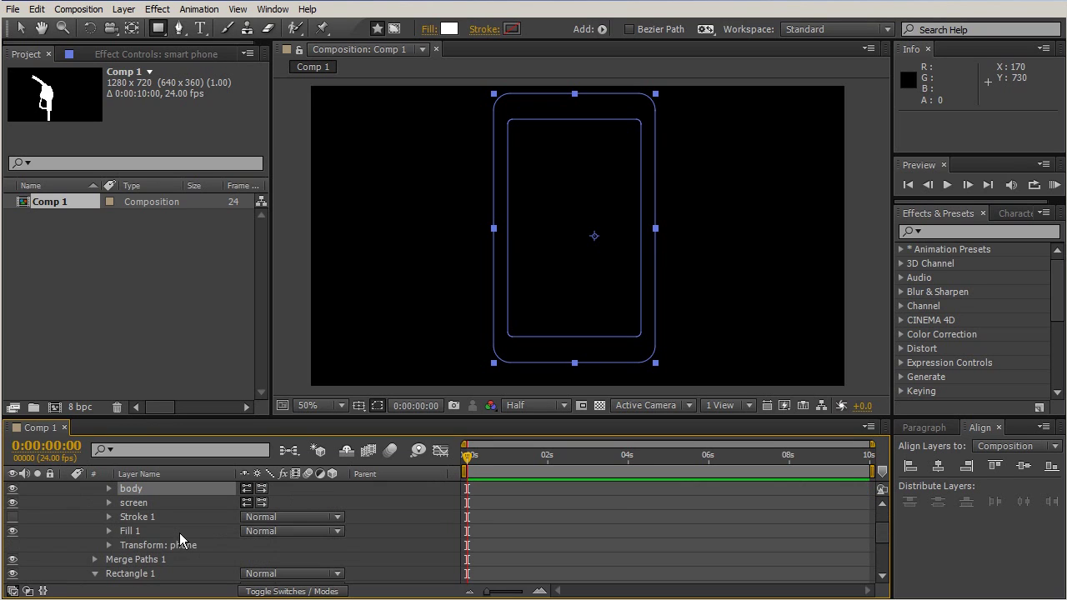
- Move Merge Paths 1 into the phone group, between Stroke 1 and Fill 1
click(145, 559)
drag(146, 559, 154, 531)
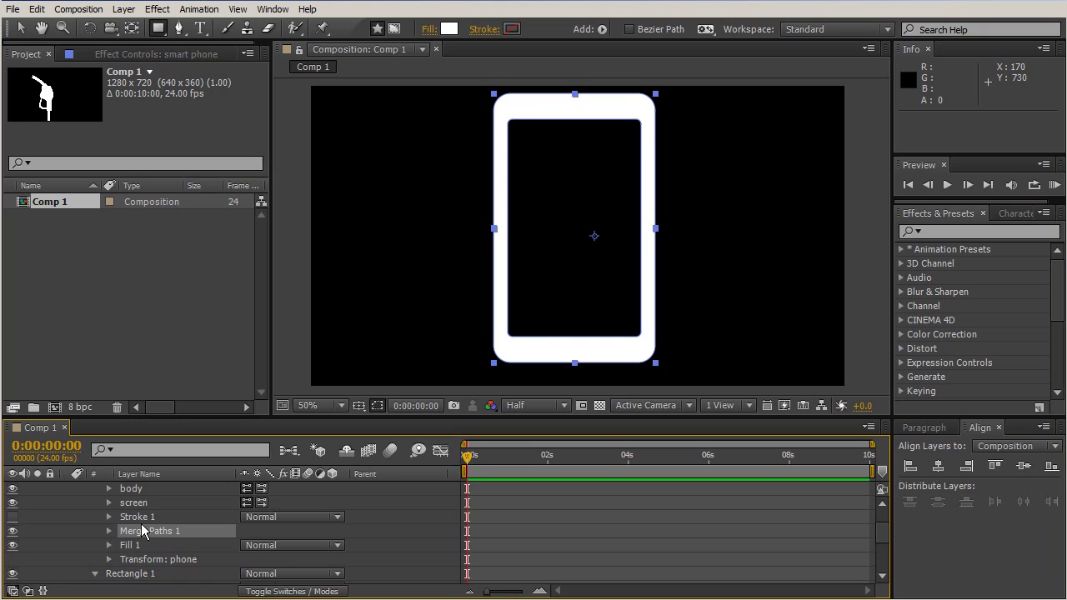
scroll(160, 525, up, 1)
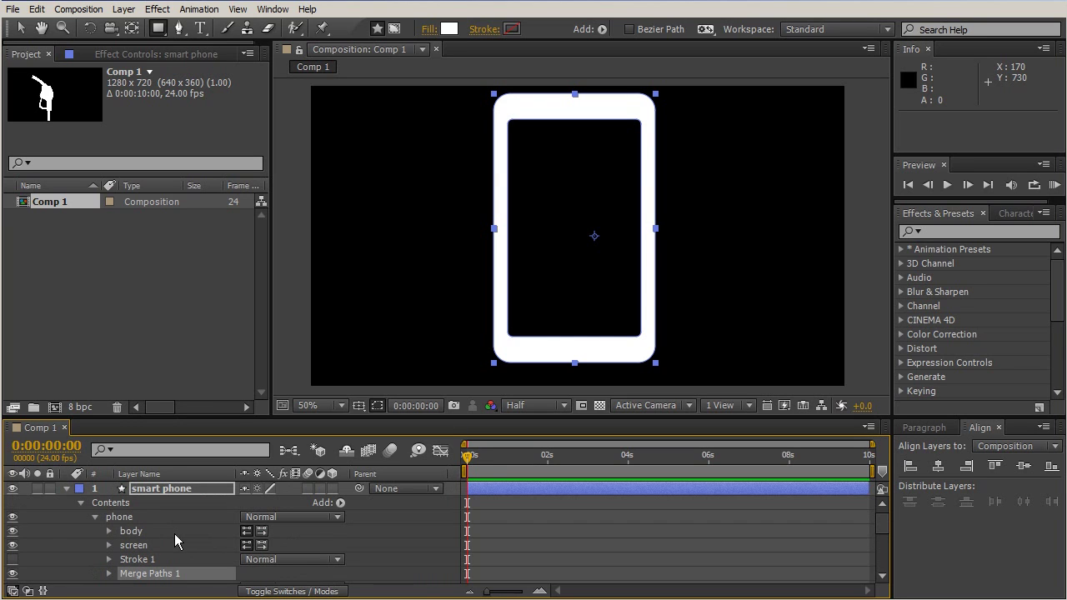
mouse_move(136, 536)
mouse_down()
mouse_move(133, 556)
mouse_move(131, 530)
mouse_up()
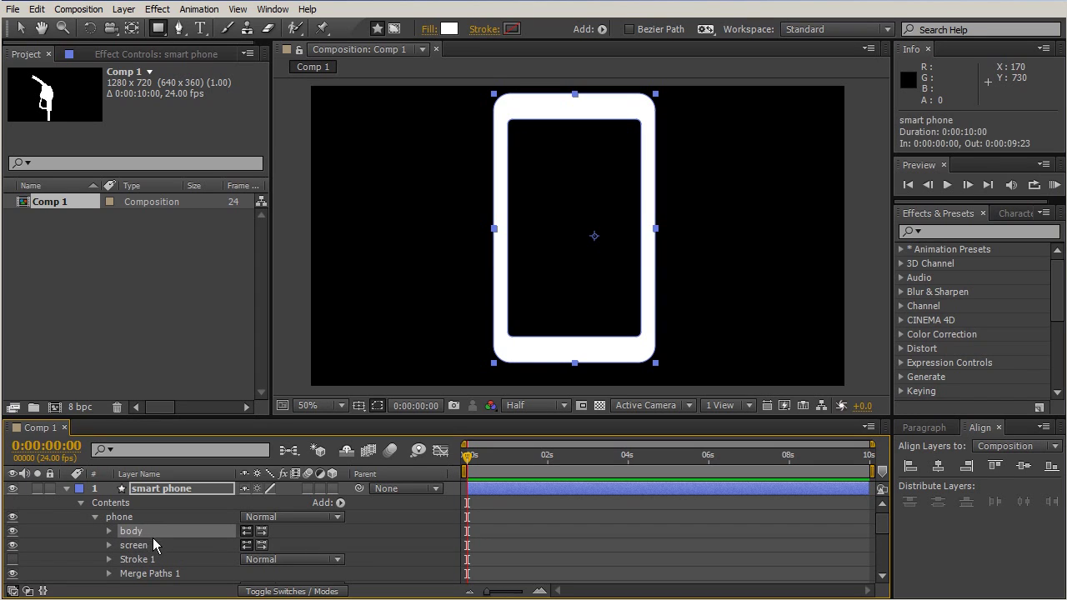
click(136, 546)
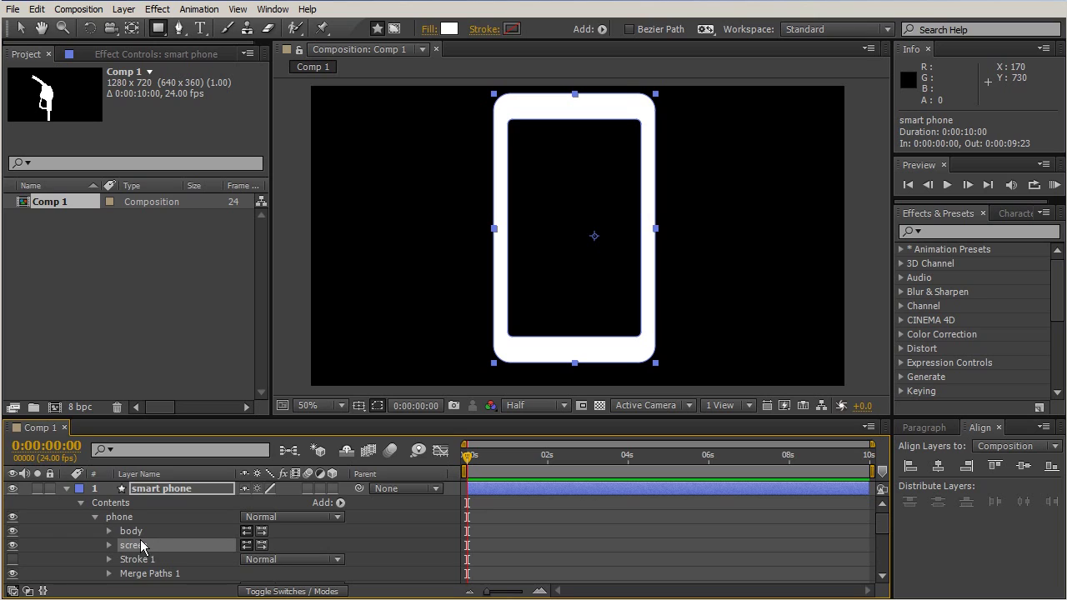
scroll(169, 545, down, 1)
click(153, 531)
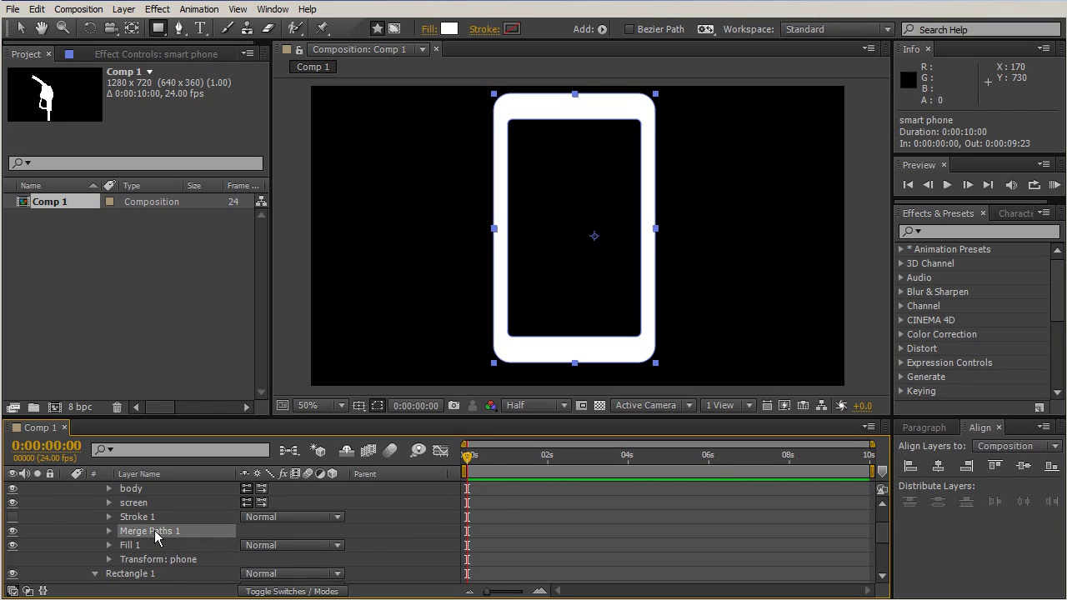
mouse_move(149, 535)
mouse_down()
mouse_move(148, 557)
mouse_move(137, 534)
mouse_up()
- Delete Stroke 1 from the phone group, as well as the leftover Rectangle 1 group
click(137, 519)
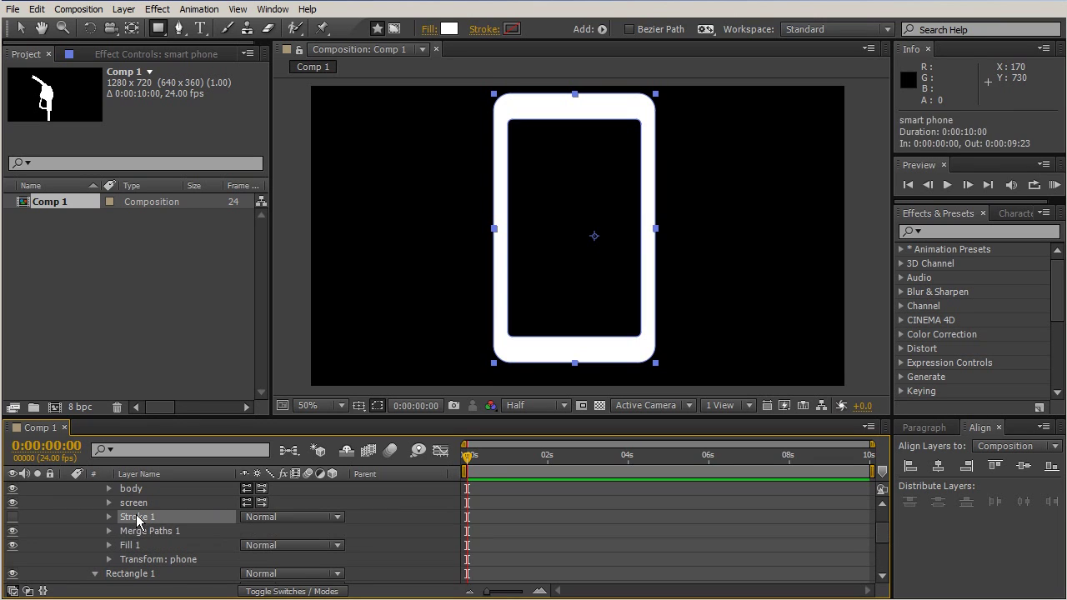
key(Delete)
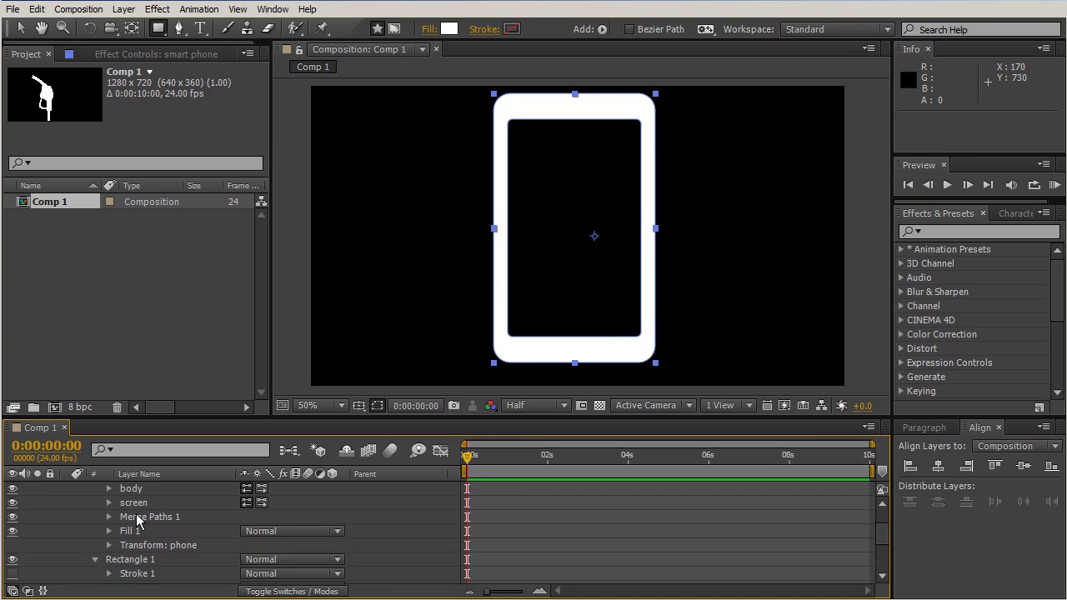
scroll(142, 561, down, 3)
click(129, 521)
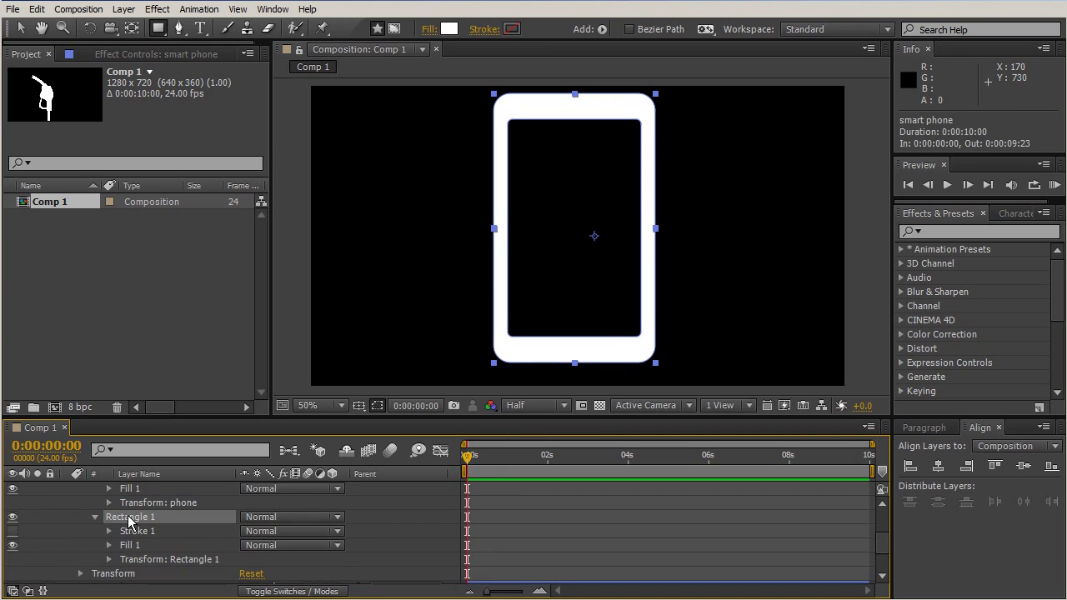
key(Delete)
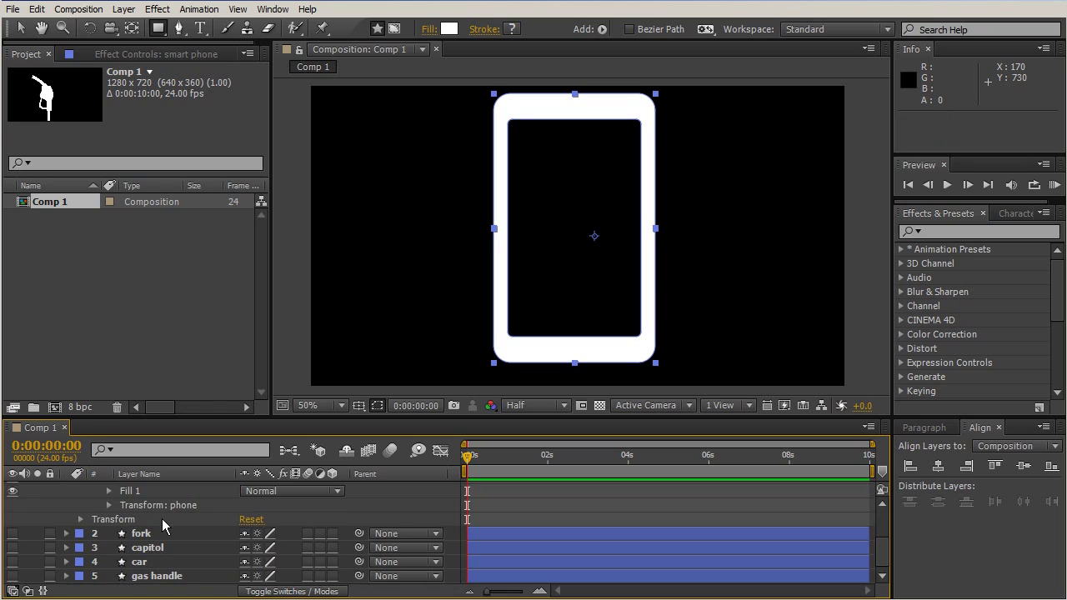
- Shift the screen path upward within the phone body by setting its position to 0.0, -25.0
scroll(162, 519, up, 5)
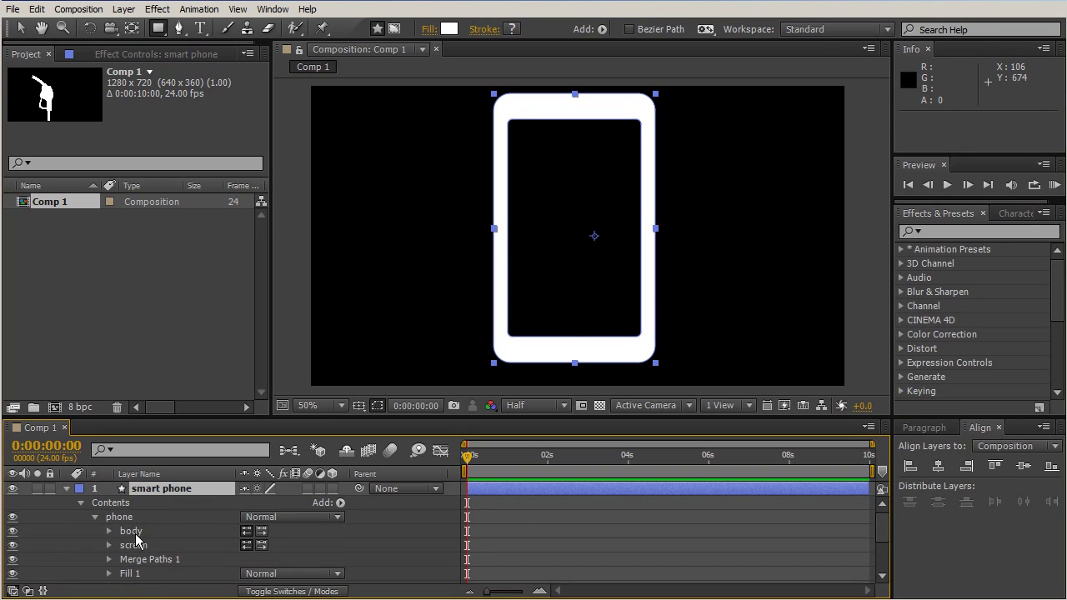
click(136, 534)
click(138, 546)
click(108, 546)
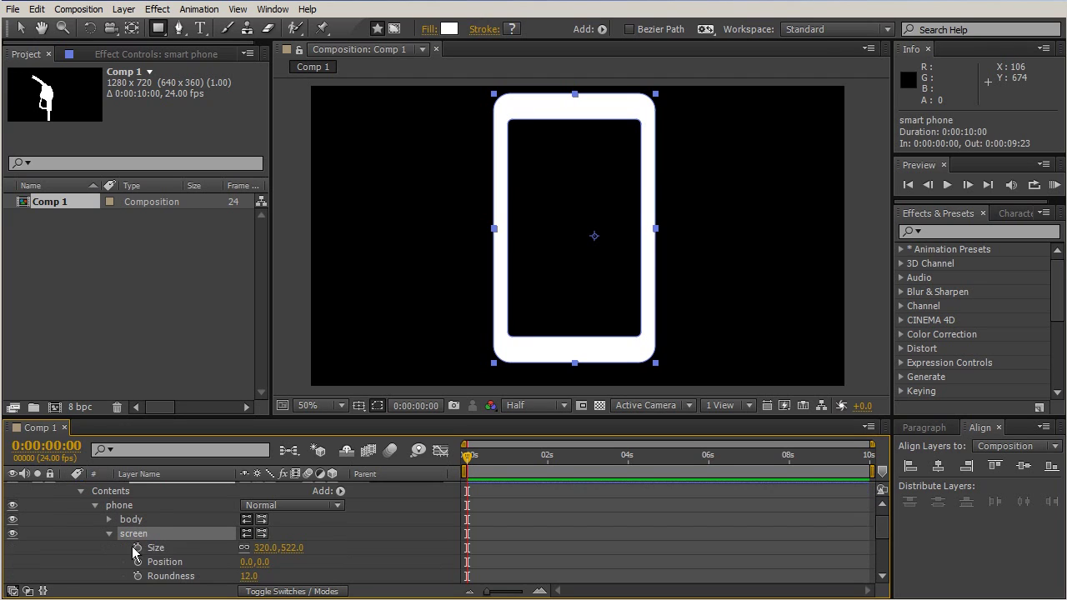
drag(259, 561, 242, 562)
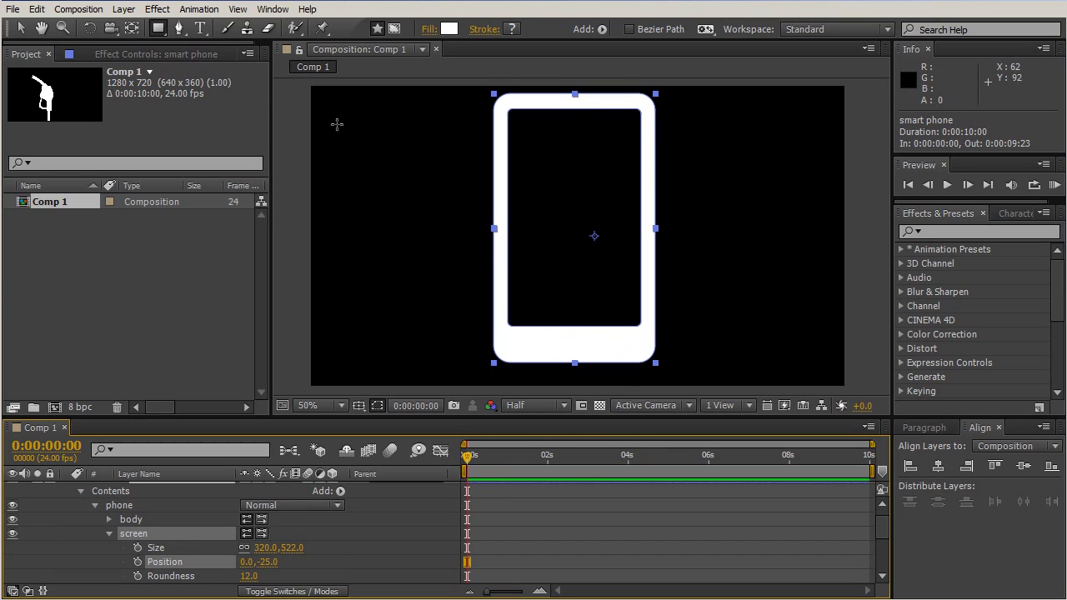
click(158, 30)
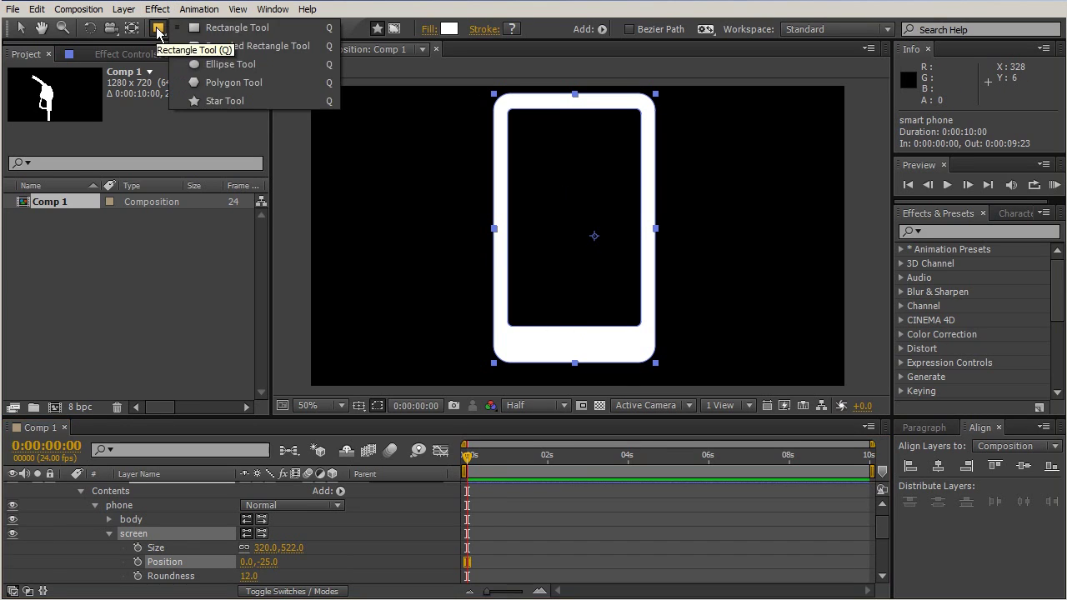
click(218, 28)
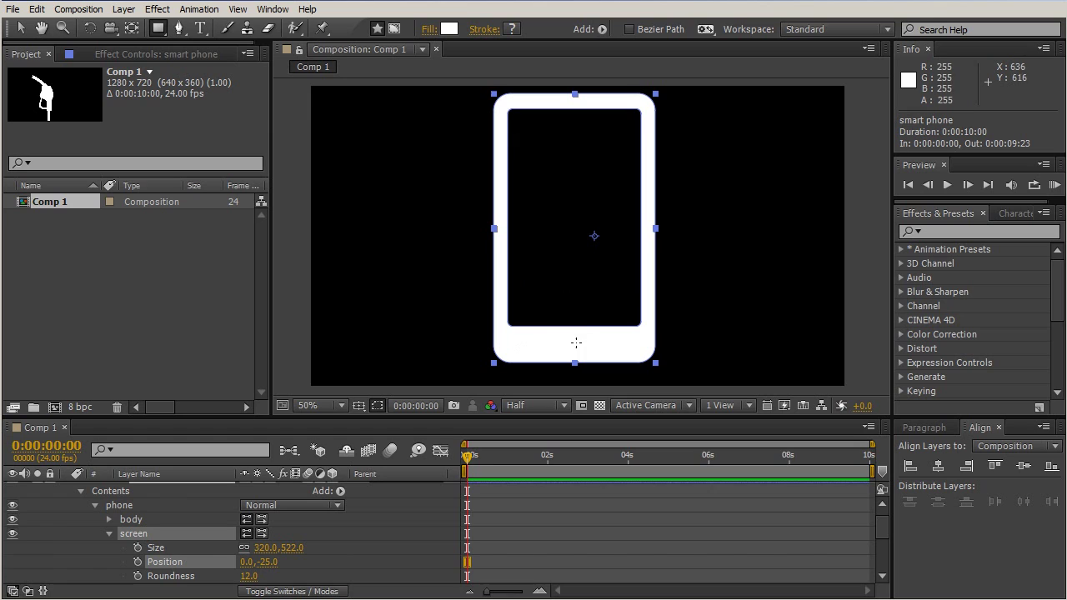
click(123, 506)
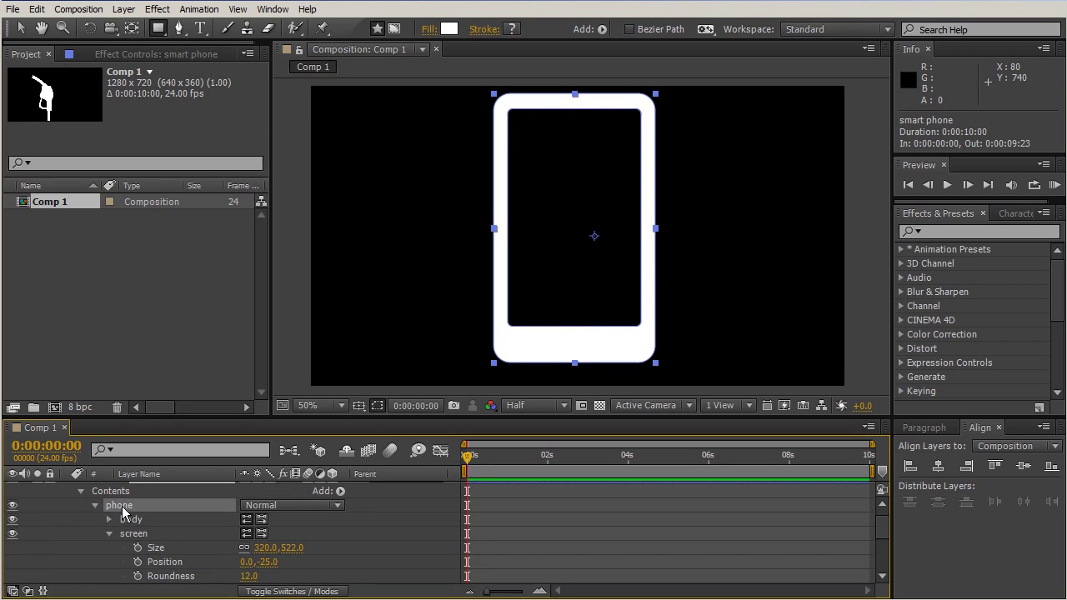
drag(565, 335, 585, 355)
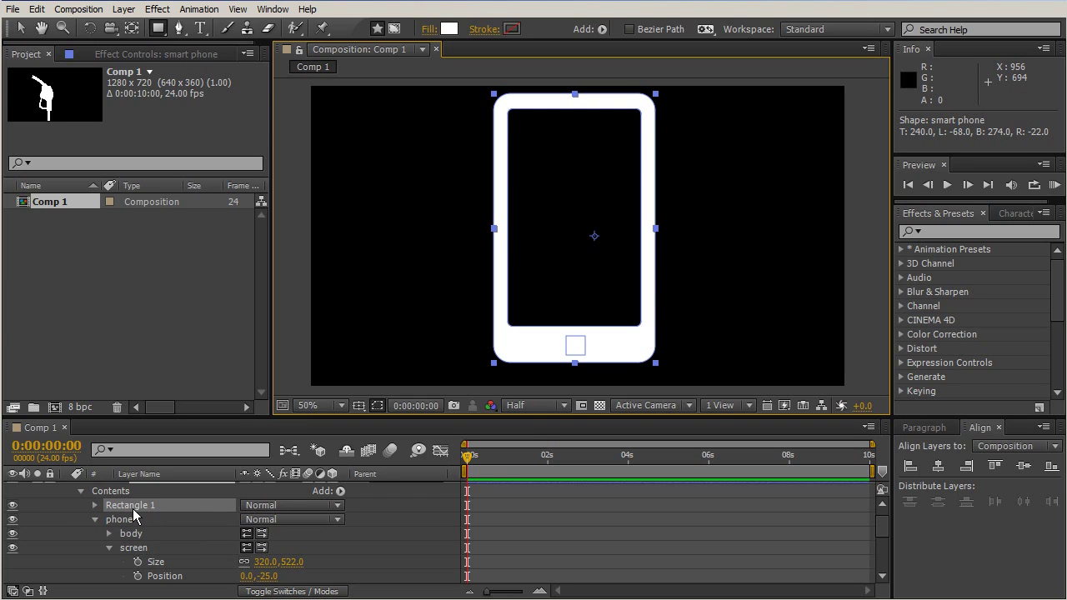
key(Delete)
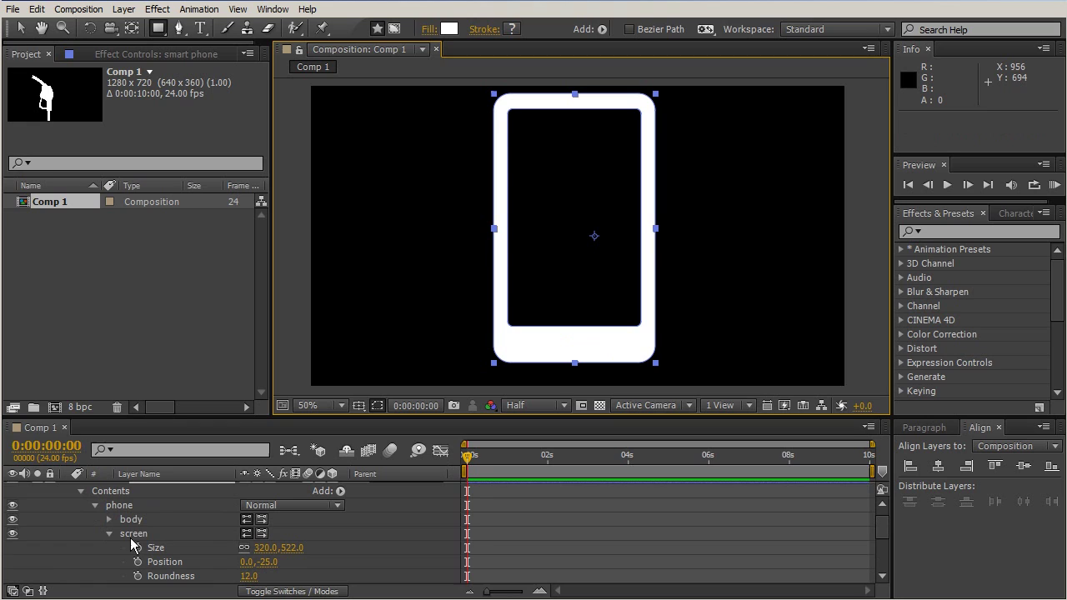
- Draw circles about 44, 30 and 34 px wide along the phone's bottom bezel and move their groups into the phone group, directly below body
click(135, 535)
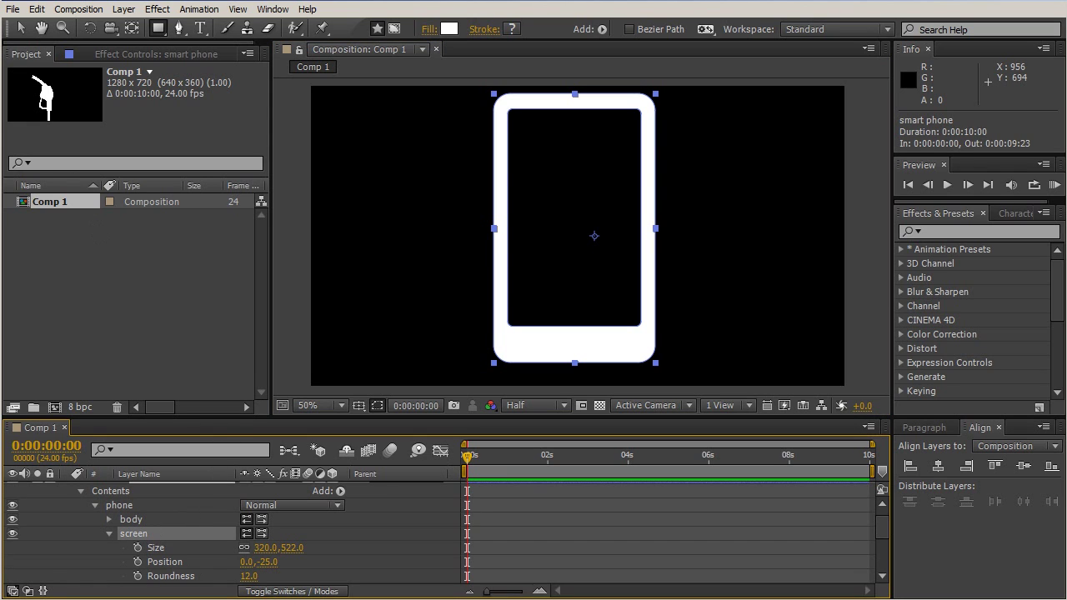
drag(157, 29, 207, 64)
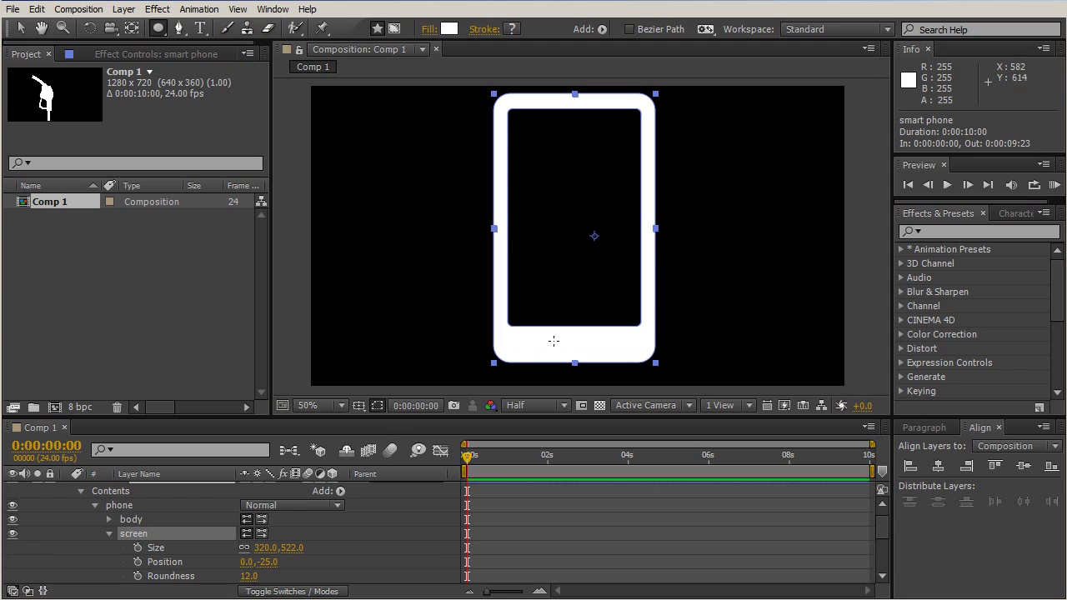
drag(560, 336, 580, 355)
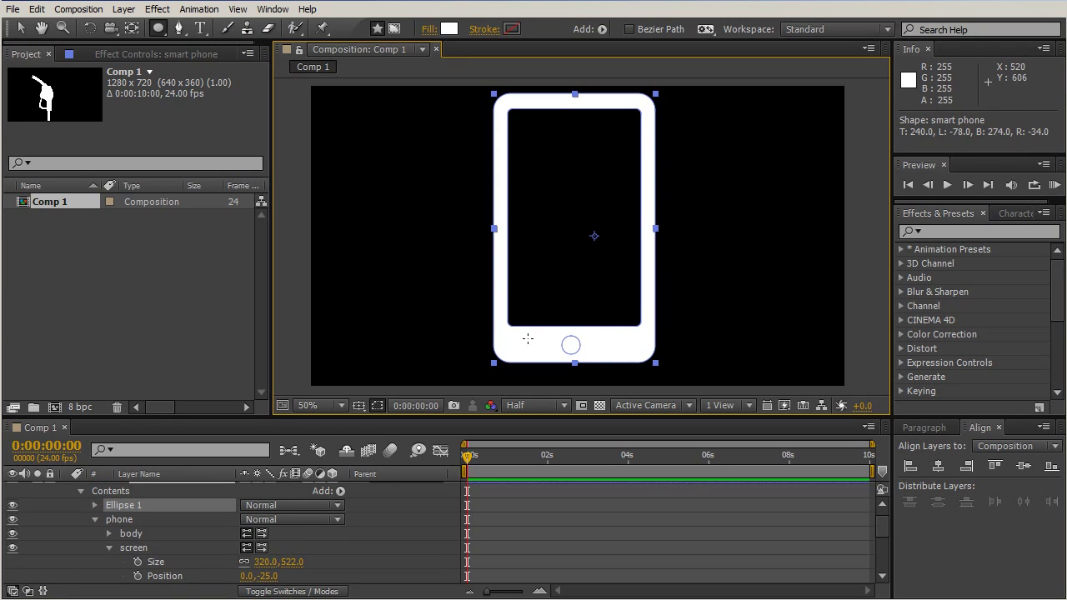
drag(527, 340, 539, 349)
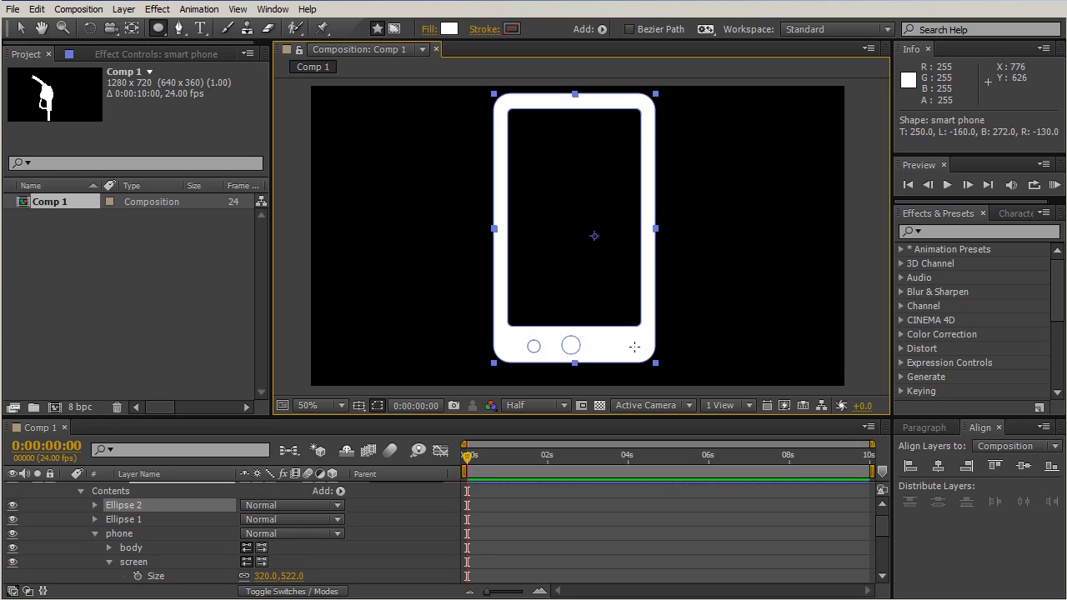
drag(600, 338, 612, 348)
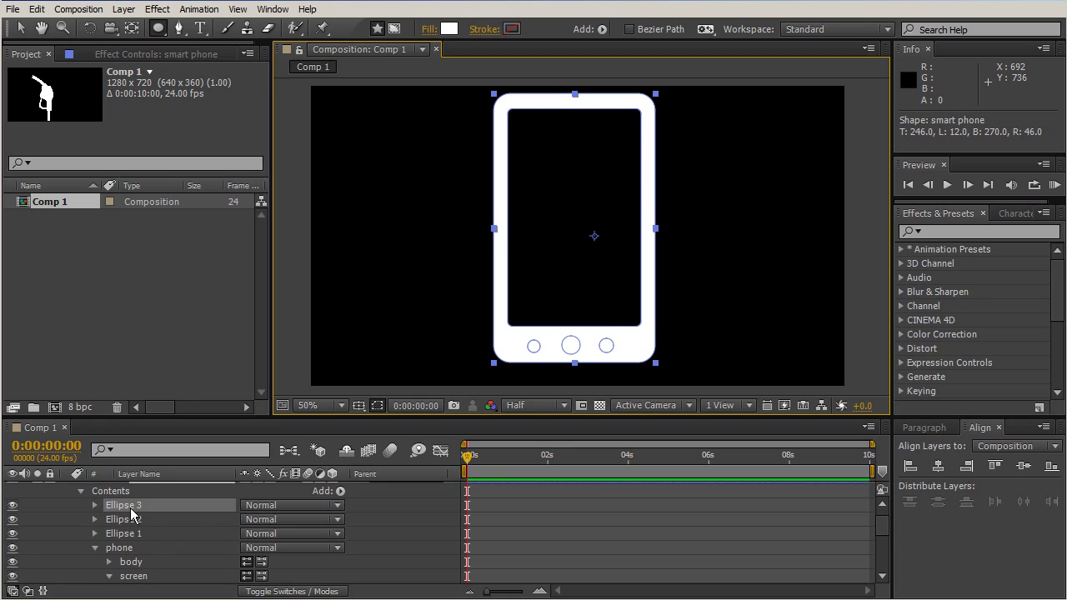
shift+click(124, 534)
drag(117, 535, 122, 571)
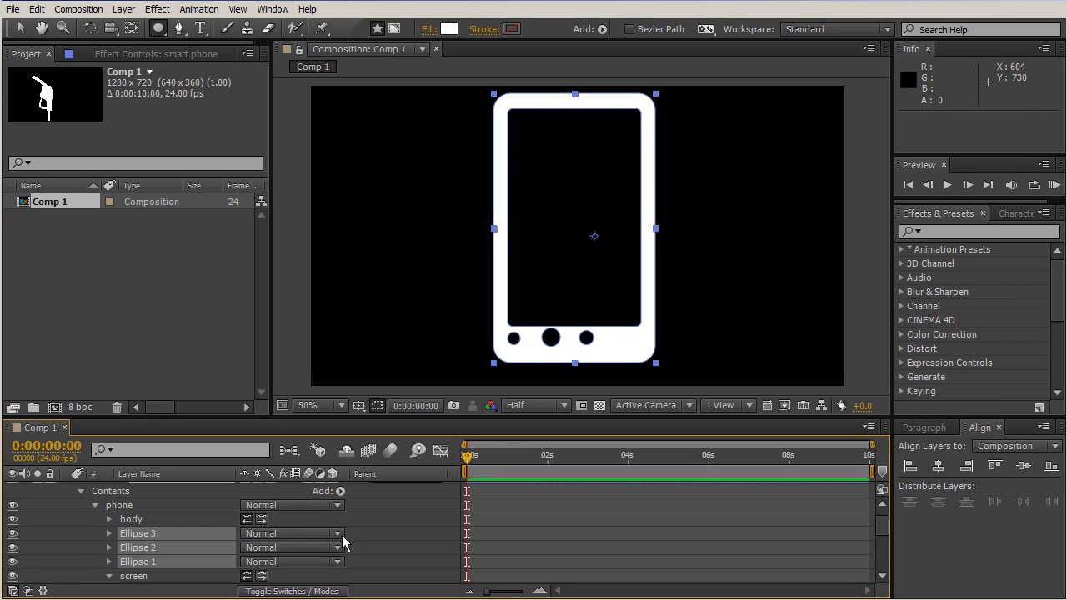
- Set the position of the ellipse path in Ellipse 3 to 59.0, 13.0
scroll(342, 520, down, 1)
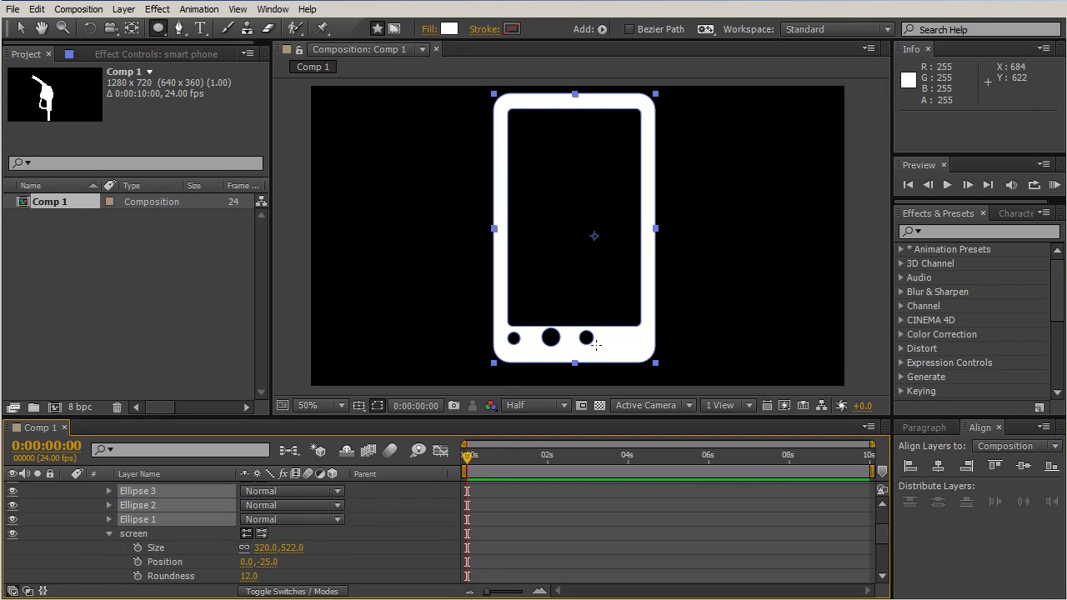
click(107, 491)
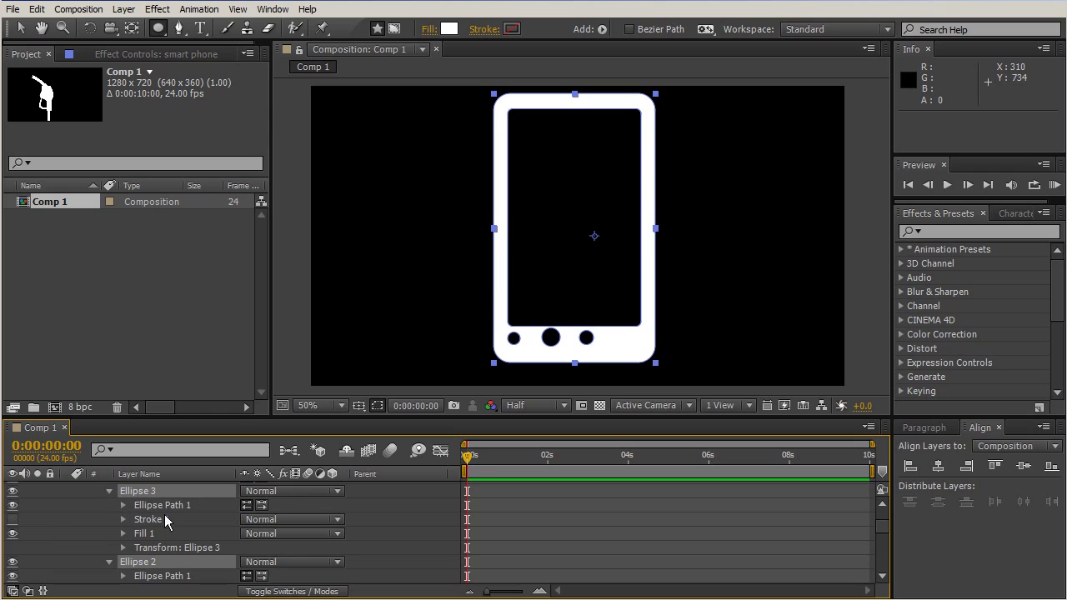
click(123, 505)
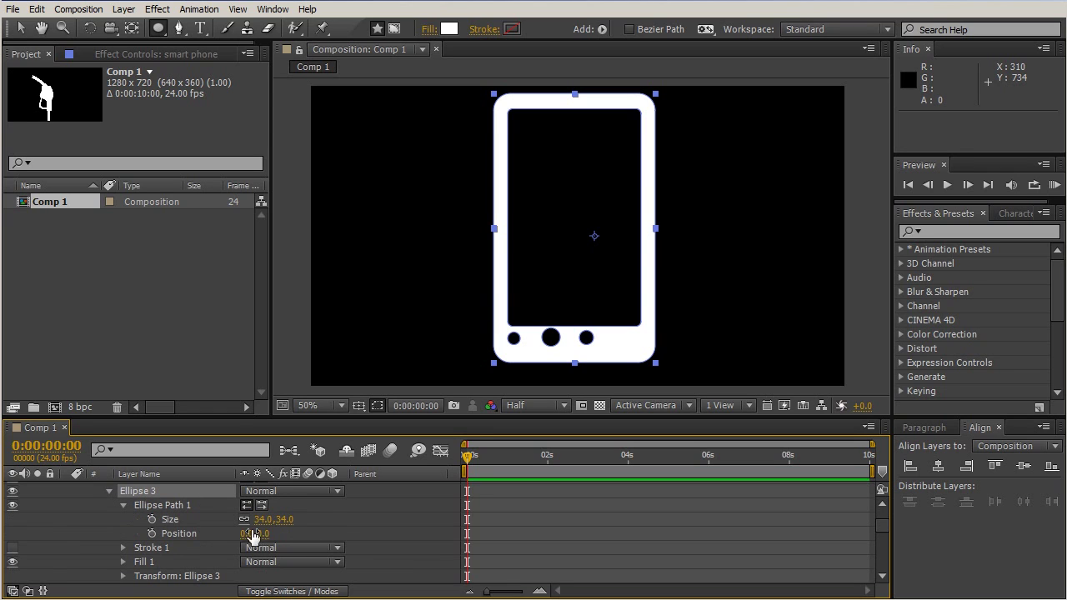
drag(263, 534, 295, 532)
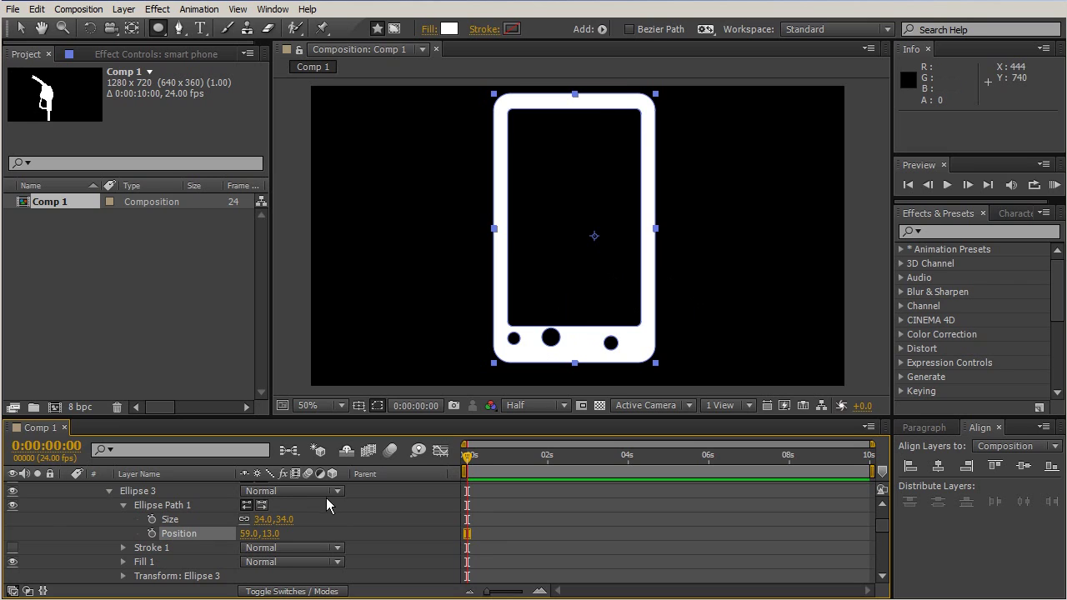
click(123, 505)
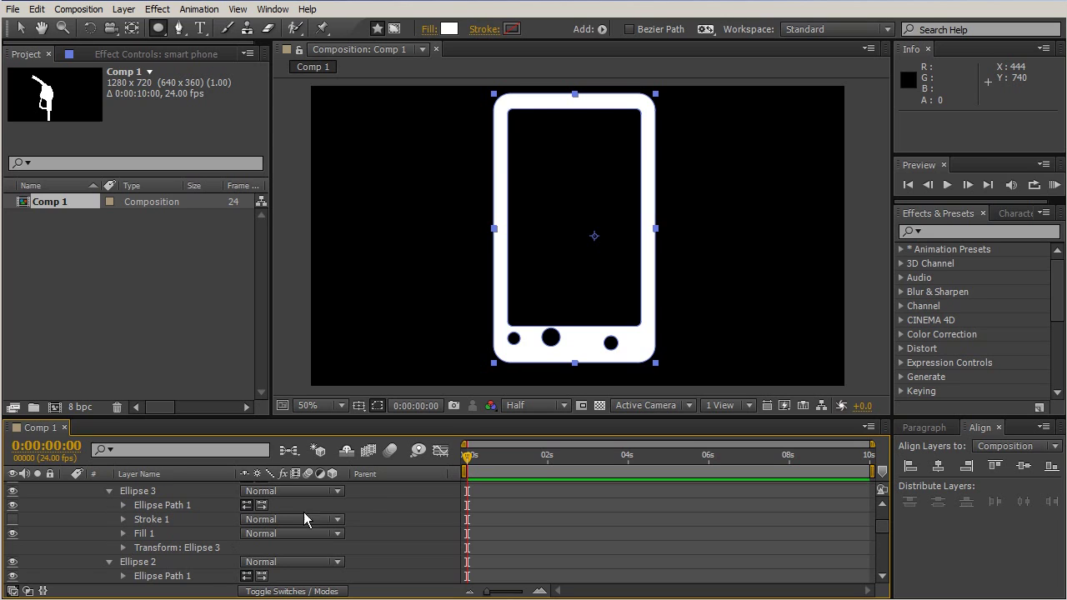
- Shift the Ellipse 2 path level with the Ellipse 3 button, and set the Ellipse 1 path's position to 60.0, 15.0
scroll(334, 510, down, 2)
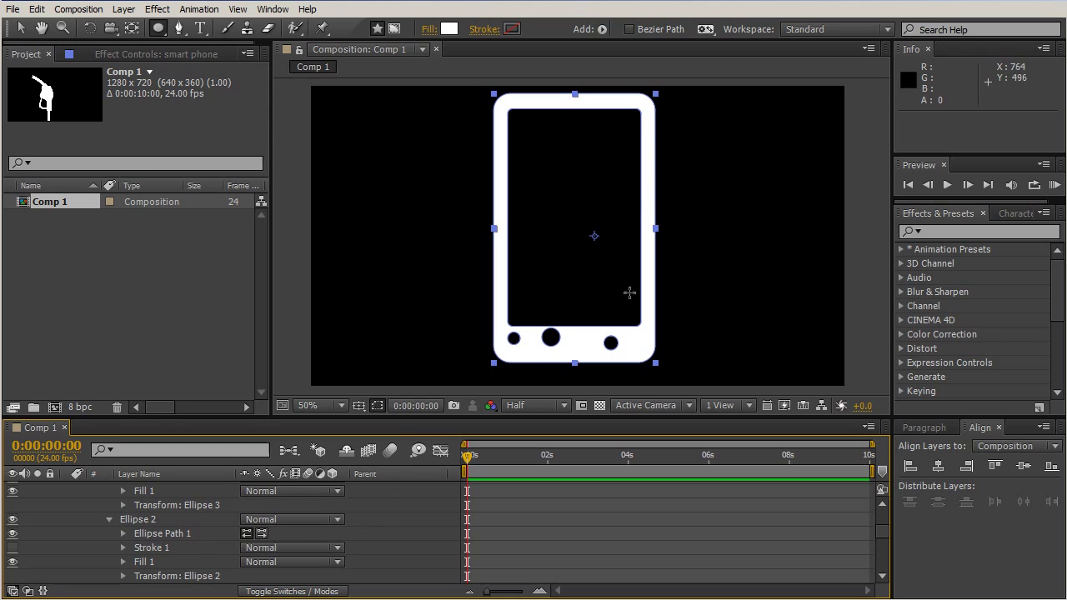
click(123, 534)
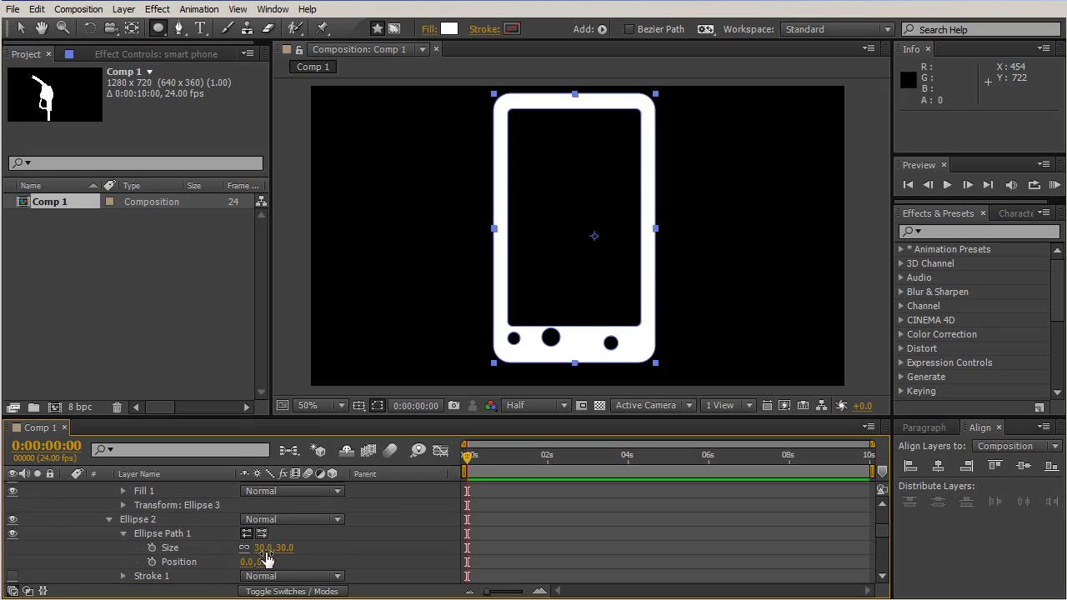
click(254, 562)
mouse_move(254, 562)
mouse_down()
mouse_move(382, 576)
mouse_move(319, 584)
mouse_move(257, 560)
mouse_up()
click(109, 520)
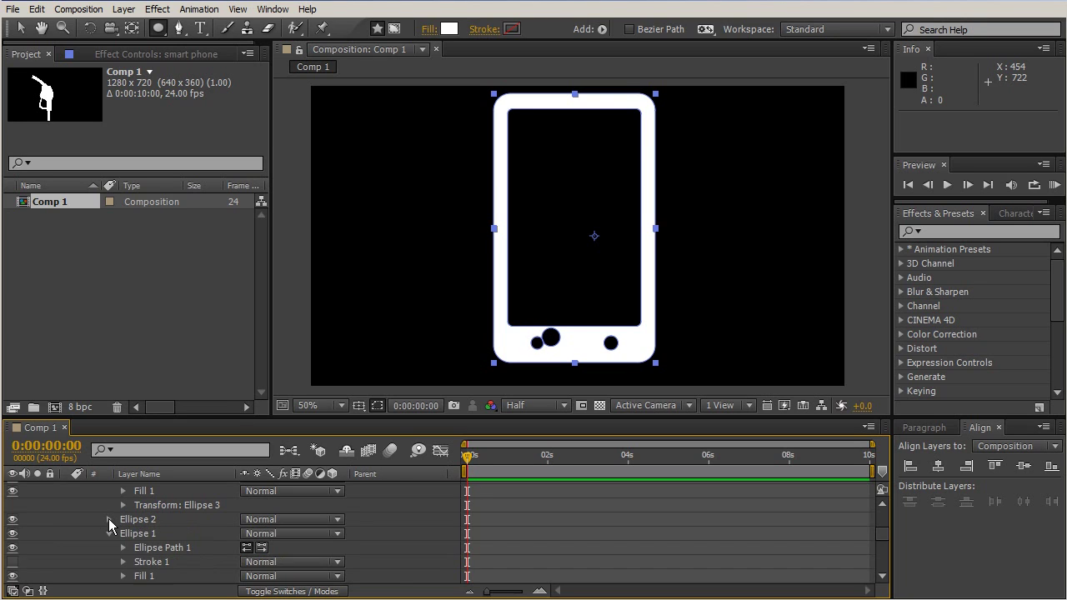
click(124, 548)
drag(265, 576, 297, 571)
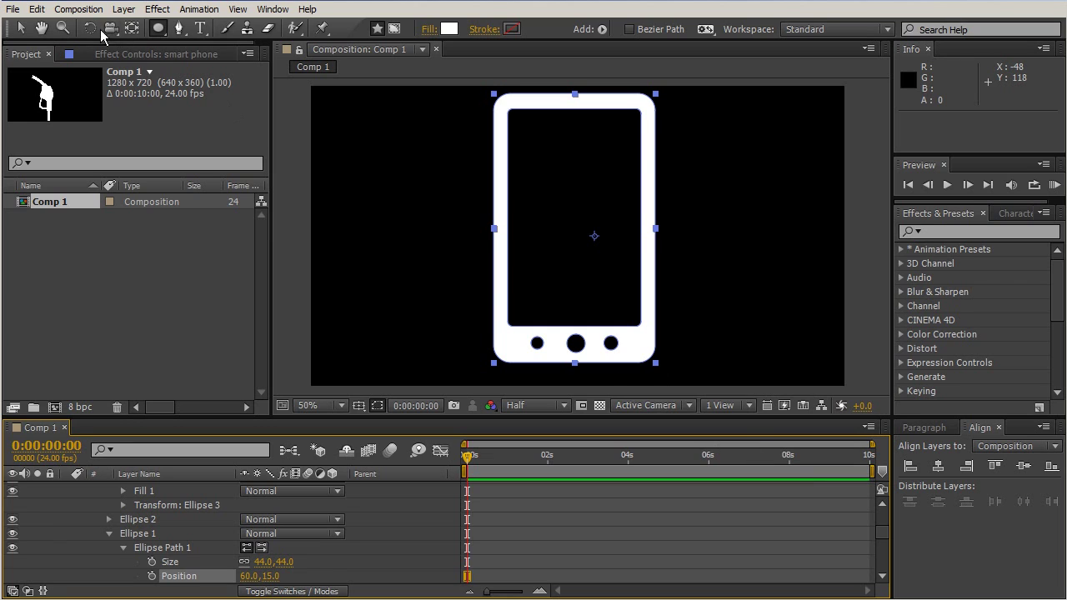
- Move the smart phone layer's anchor point to the centre of the phone with the Pan Behind tool
click(131, 29)
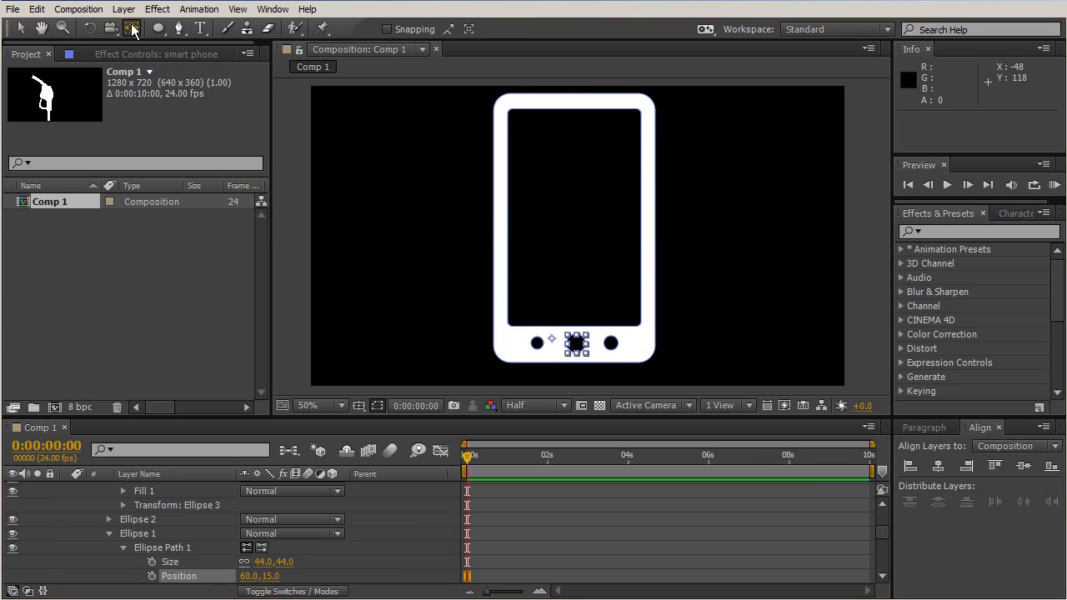
click(564, 521)
scroll(626, 523, up, 3)
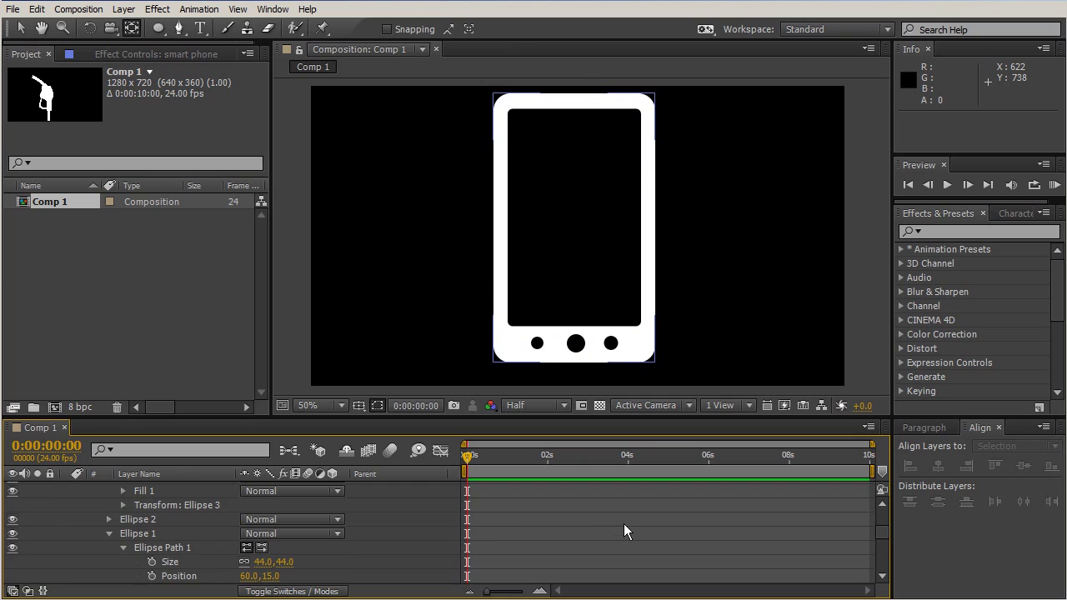
scroll(627, 517, up, 1)
click(603, 489)
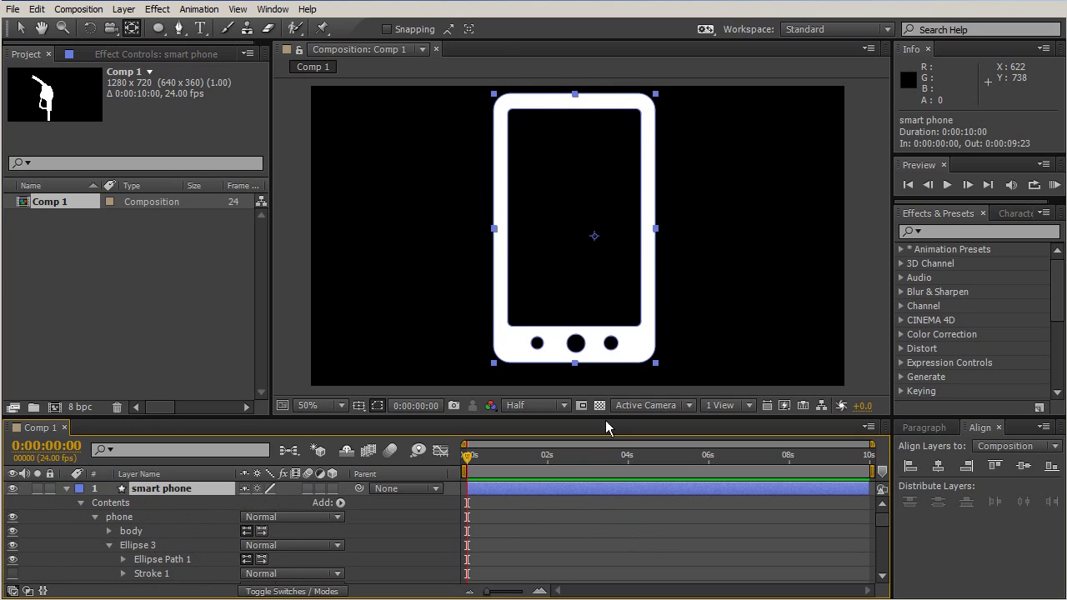
drag(599, 244, 578, 236)
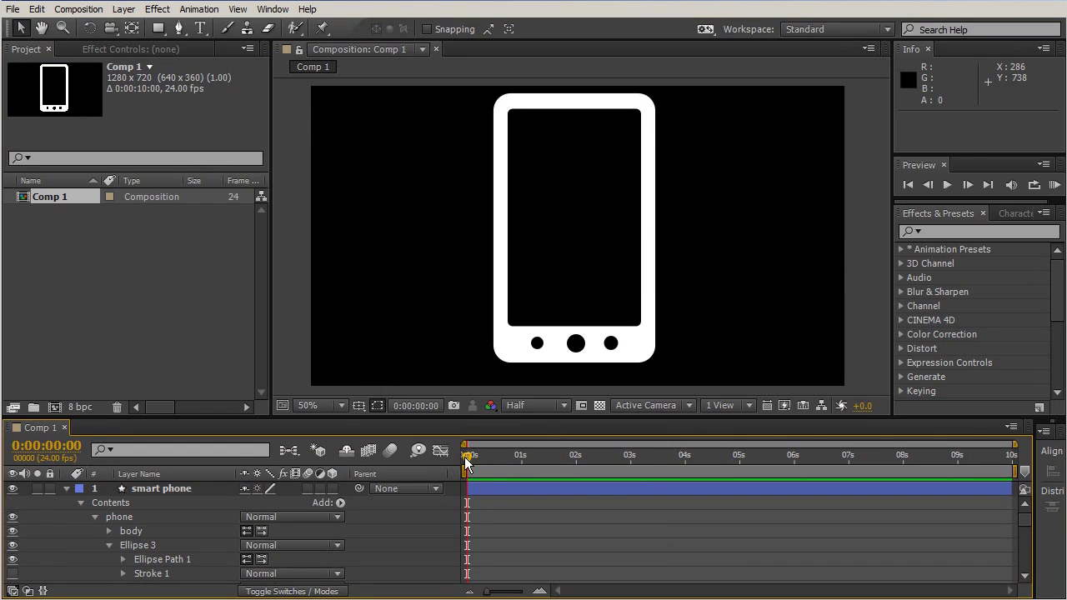
- Collapse the smart phone layer's properties and hide the layer
click(150, 517)
click(65, 487)
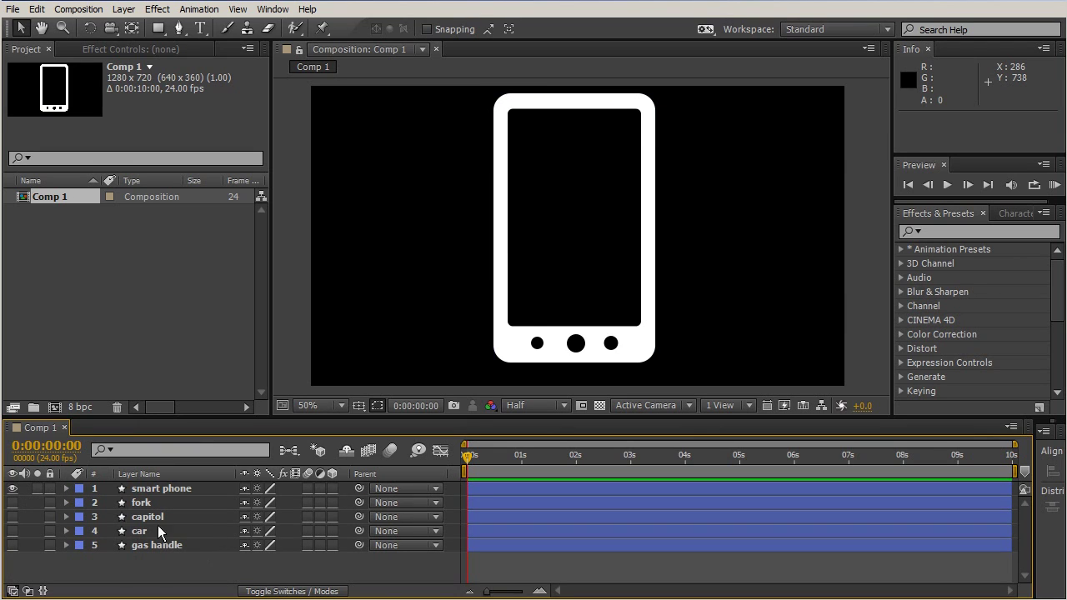
click(13, 489)
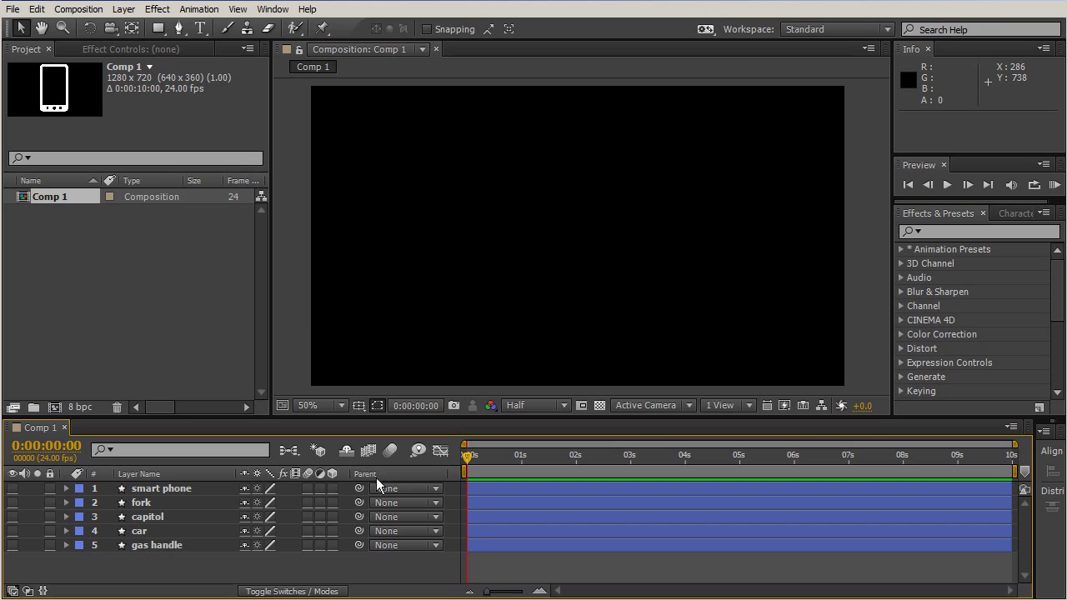
drag(468, 455, 818, 455)
key(Home)
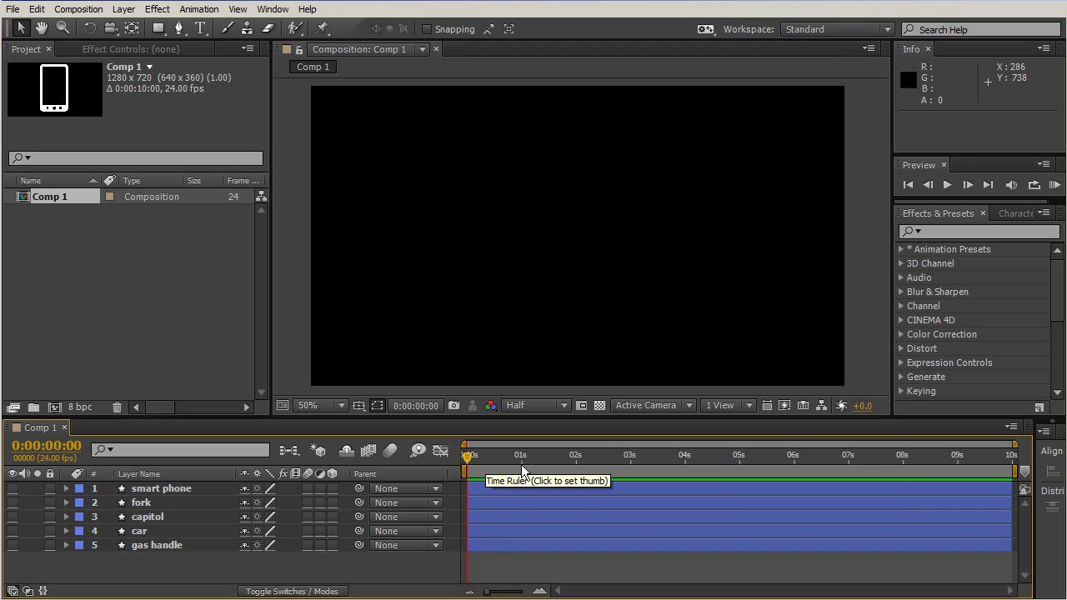
click(153, 546)
click(148, 531)
click(147, 516)
click(146, 502)
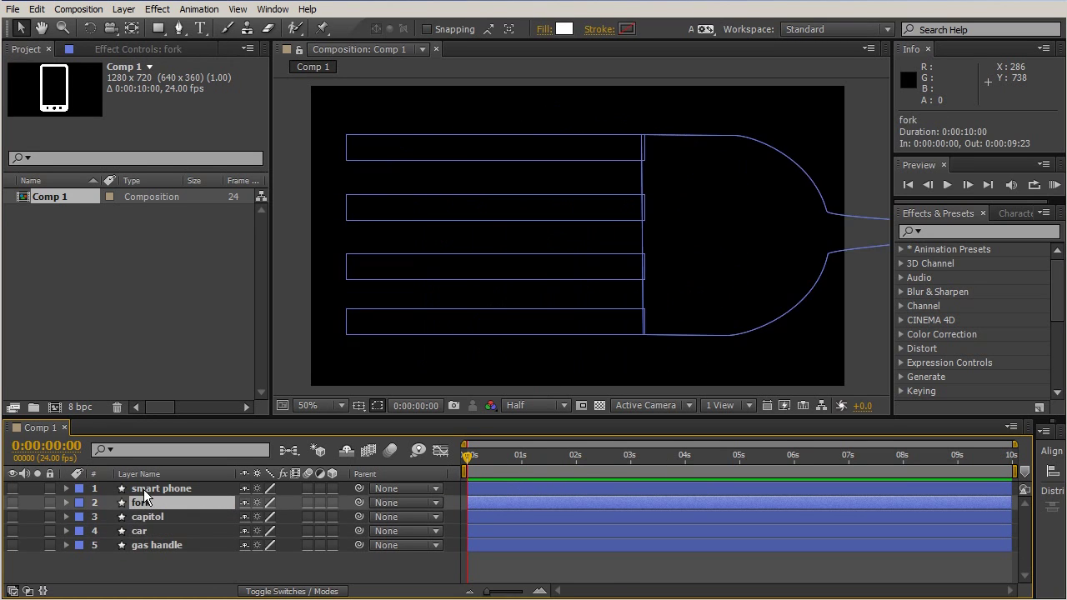
click(144, 489)
click(140, 504)
drag(467, 457, 520, 455)
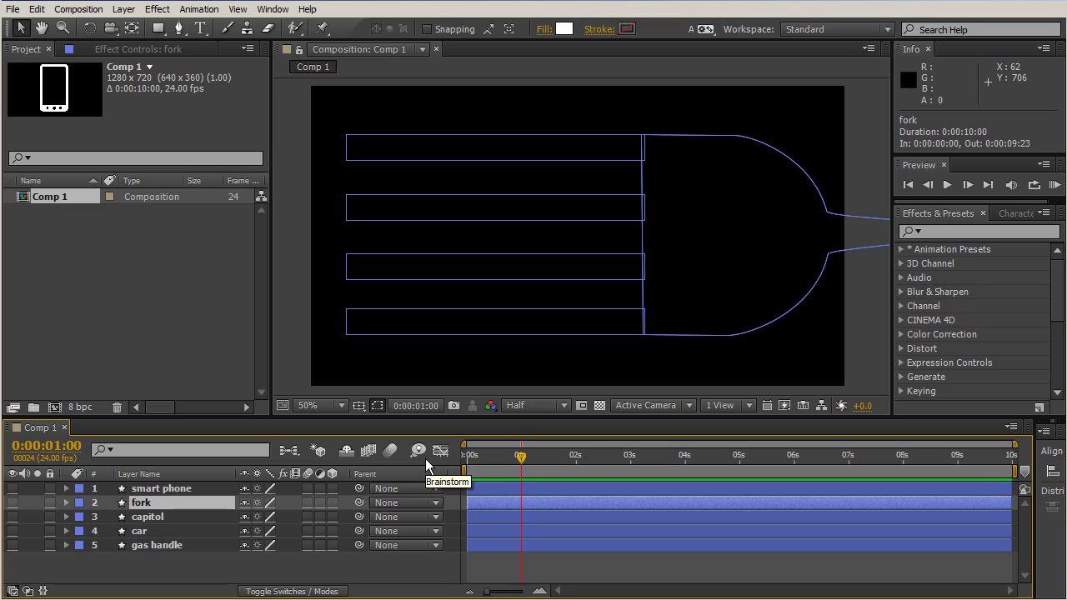
key(alt+shift+p)
click(575, 561)
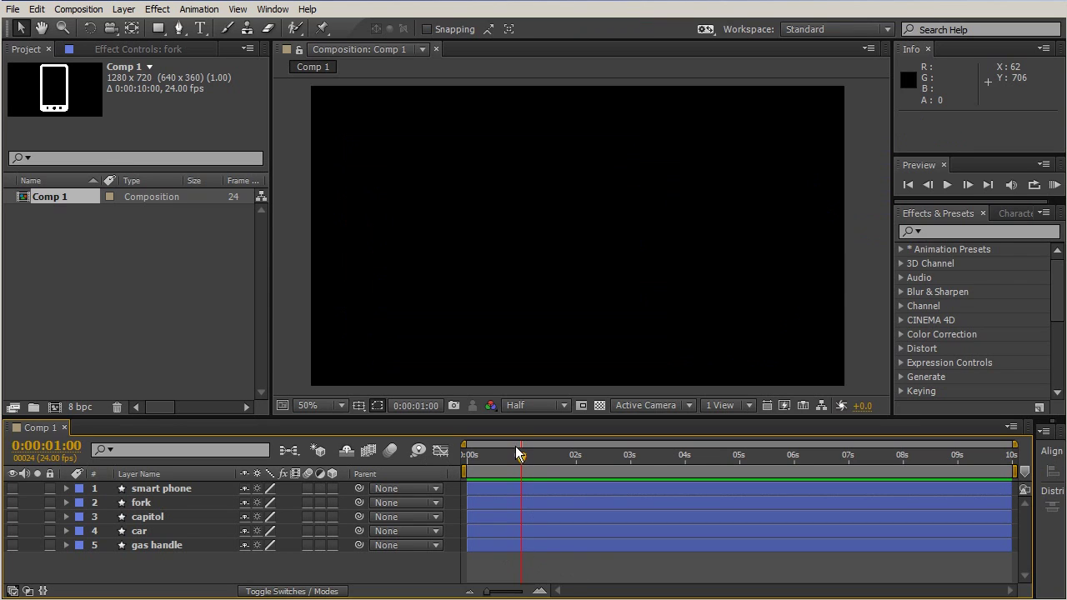
drag(521, 455, 480, 459)
drag(480, 459, 353, 453)
click(162, 544)
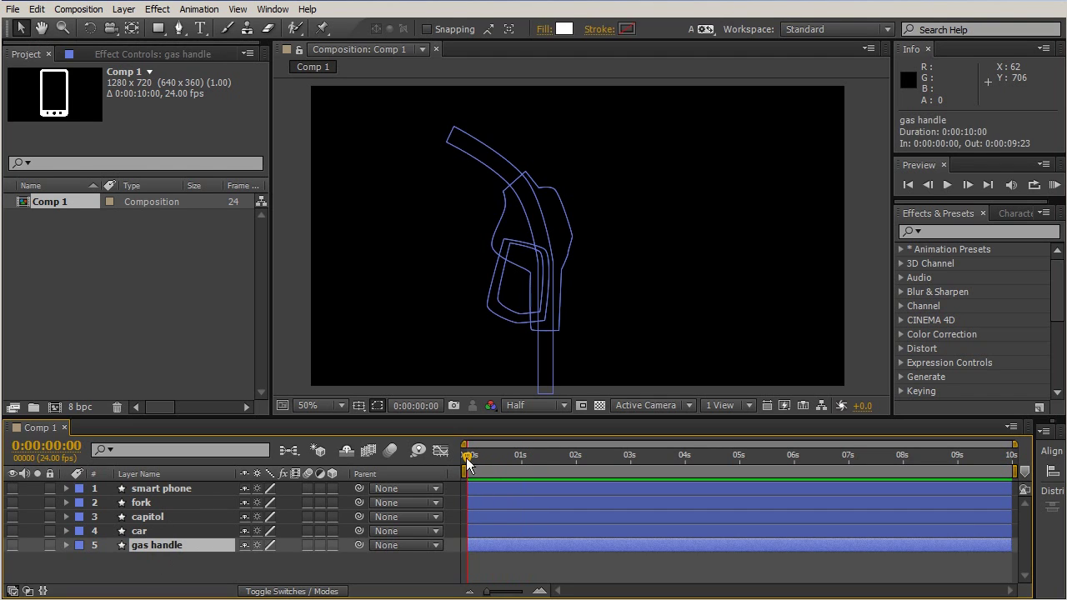
click(481, 572)
- Add composition markers at 1:11, 2:00, about 3:12, 4:00, 5:12, 6:00, about 7:12 and 8:00 to time the icon transitions
drag(472, 459, 546, 453)
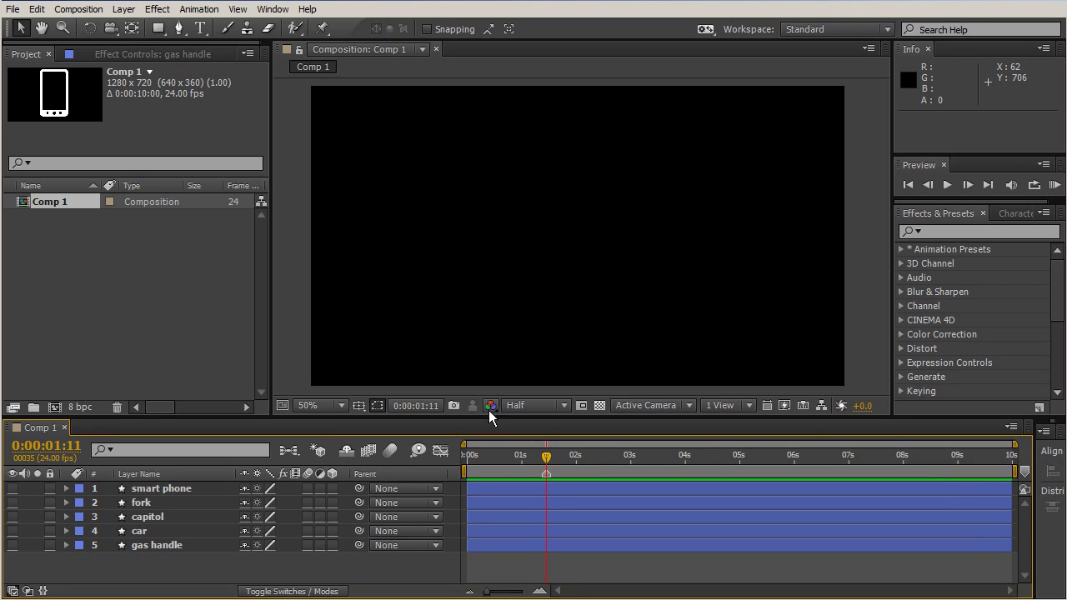
drag(546, 457, 577, 450)
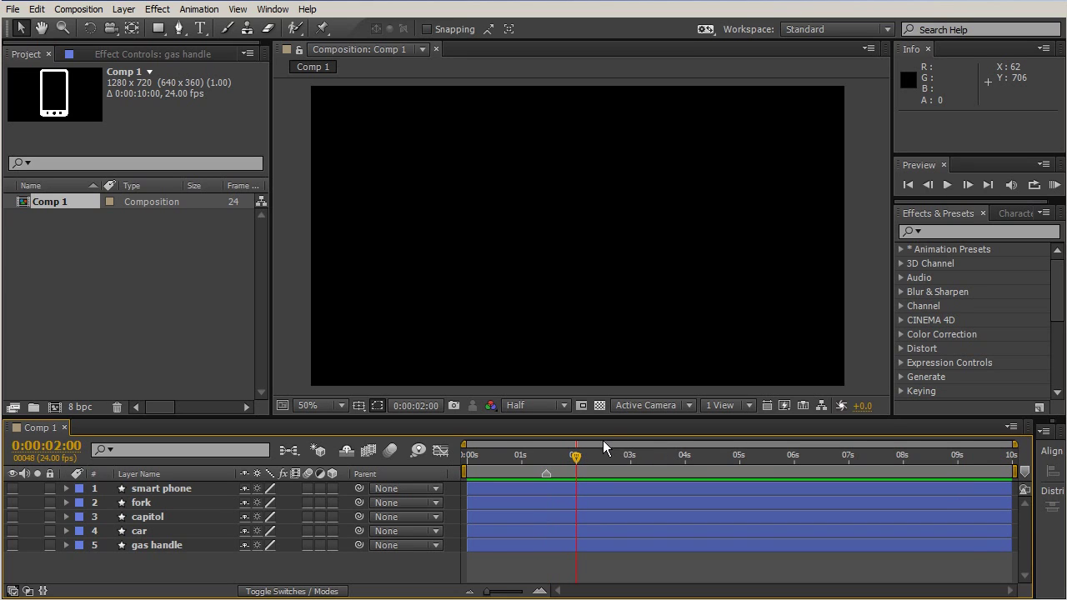
key(KP_Multiply)
drag(576, 456, 769, 456)
key(KP_Multiply)
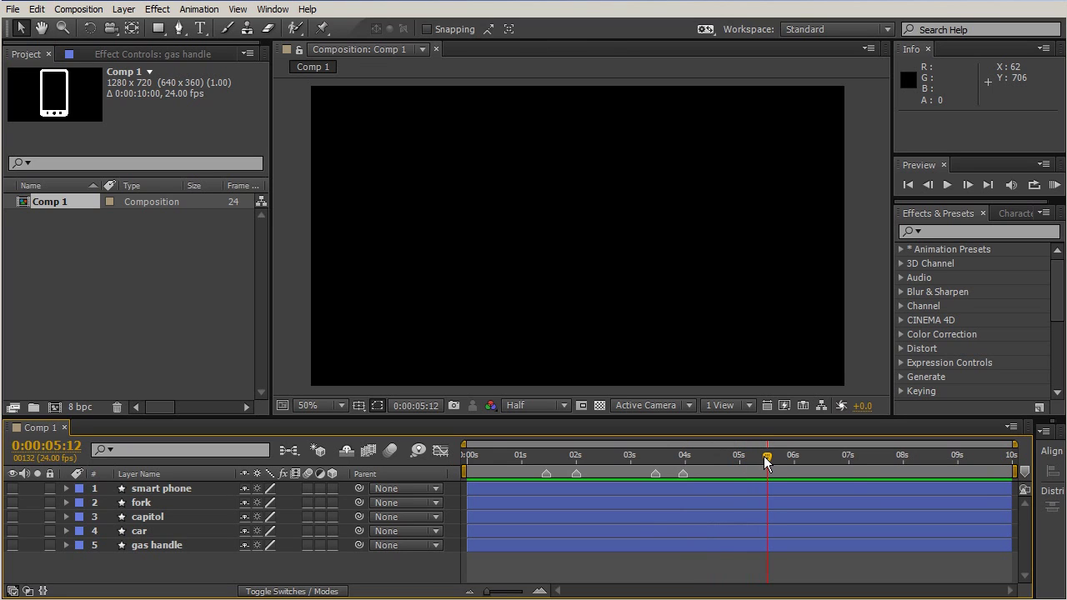
key(KP_Multiply)
mouse_move(766, 463)
mouse_down()
mouse_move(805, 457)
mouse_move(793, 461)
mouse_up()
mouse_move(792, 455)
mouse_down()
mouse_move(1011, 452)
mouse_move(991, 437)
mouse_move(916, 429)
mouse_move(955, 418)
mouse_move(948, 403)
mouse_move(940, 420)
mouse_move(972, 445)
mouse_move(940, 457)
mouse_move(975, 461)
mouse_move(951, 450)
mouse_up()
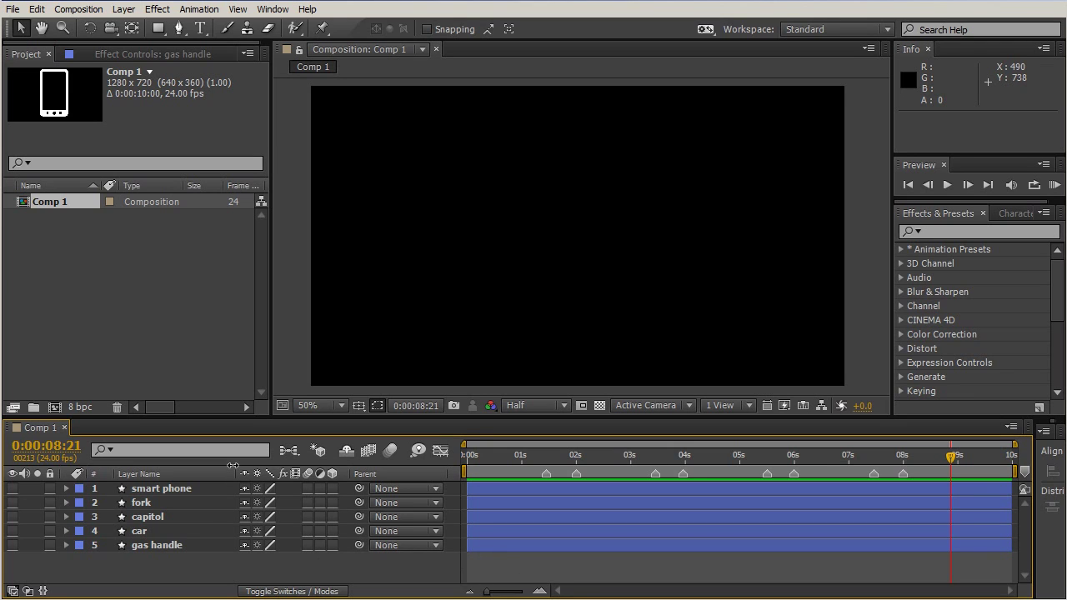
- Review the outlines of the gas handle, car, capitol, fork and smart phone layers one at a time
click(147, 543)
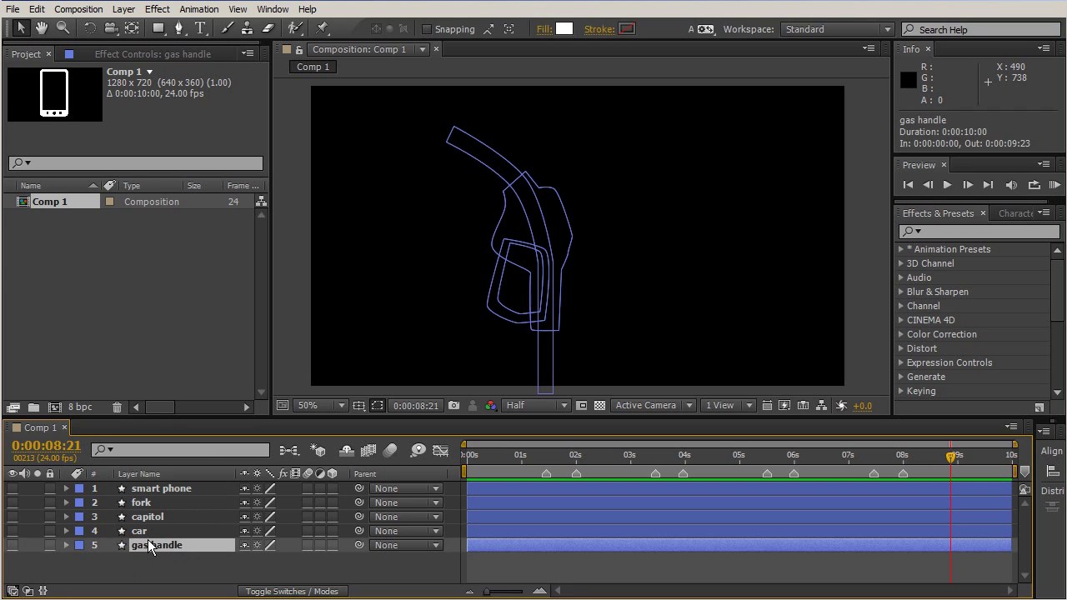
click(148, 530)
click(153, 505)
click(150, 516)
click(151, 503)
click(150, 490)
click(151, 502)
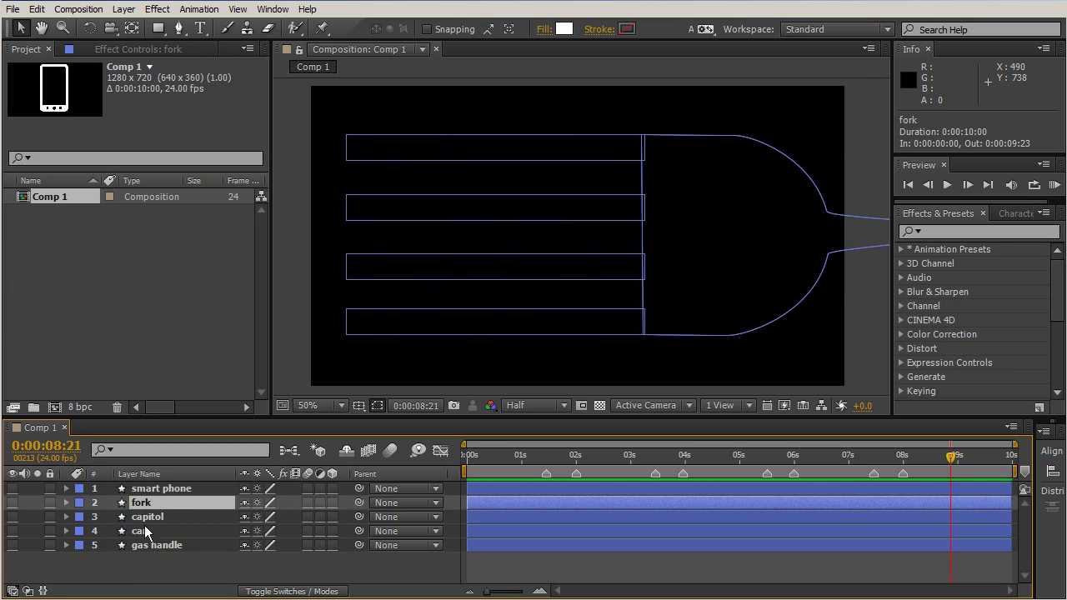
click(142, 546)
click(155, 558)
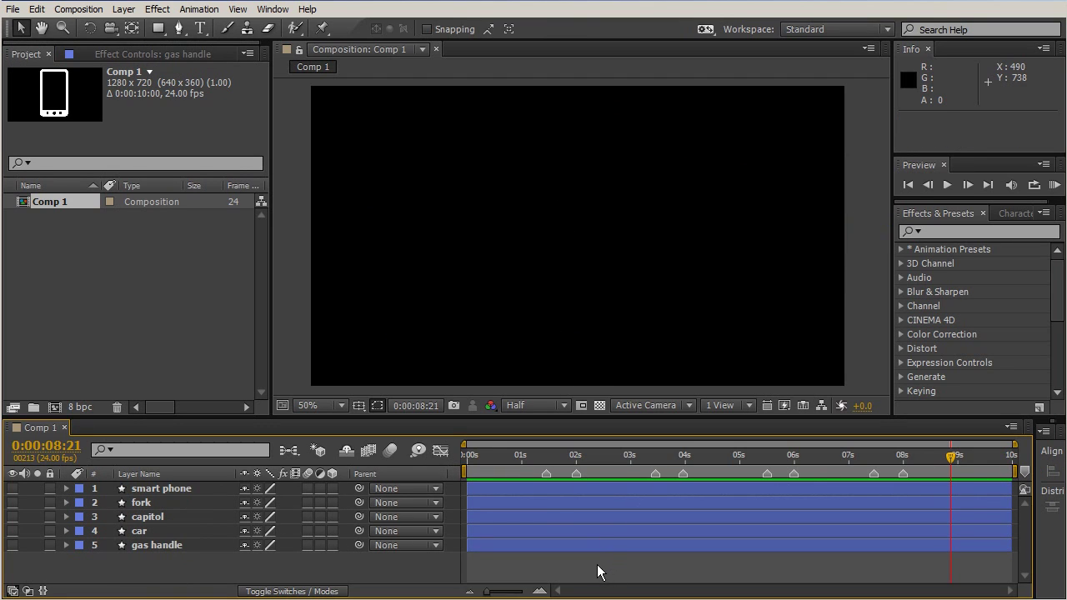
- Create a new empty shape layer and name it animations
click(123, 9)
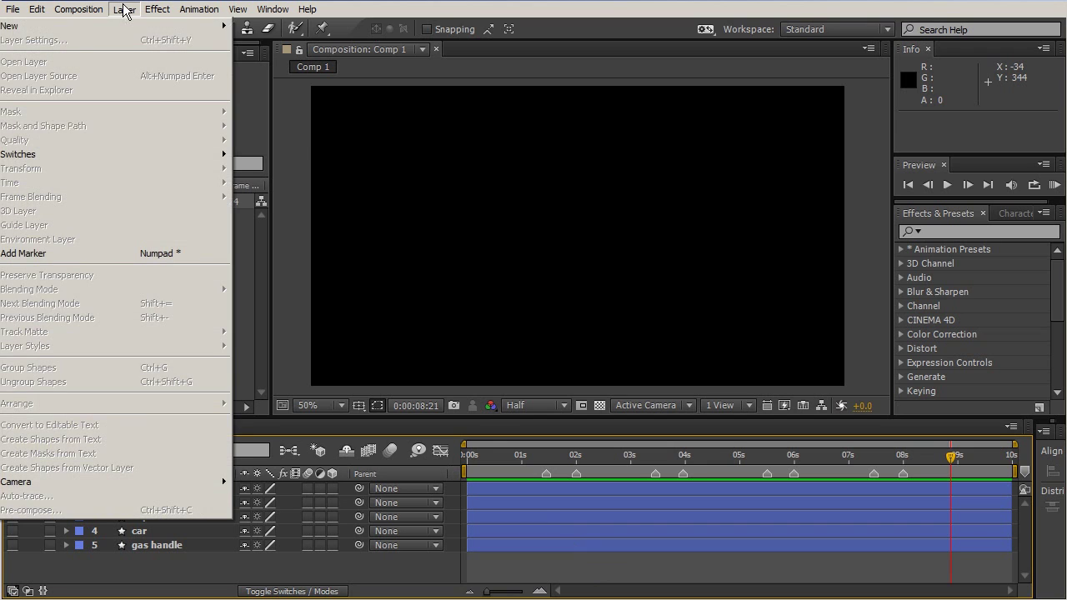
mouse_move(137, 26)
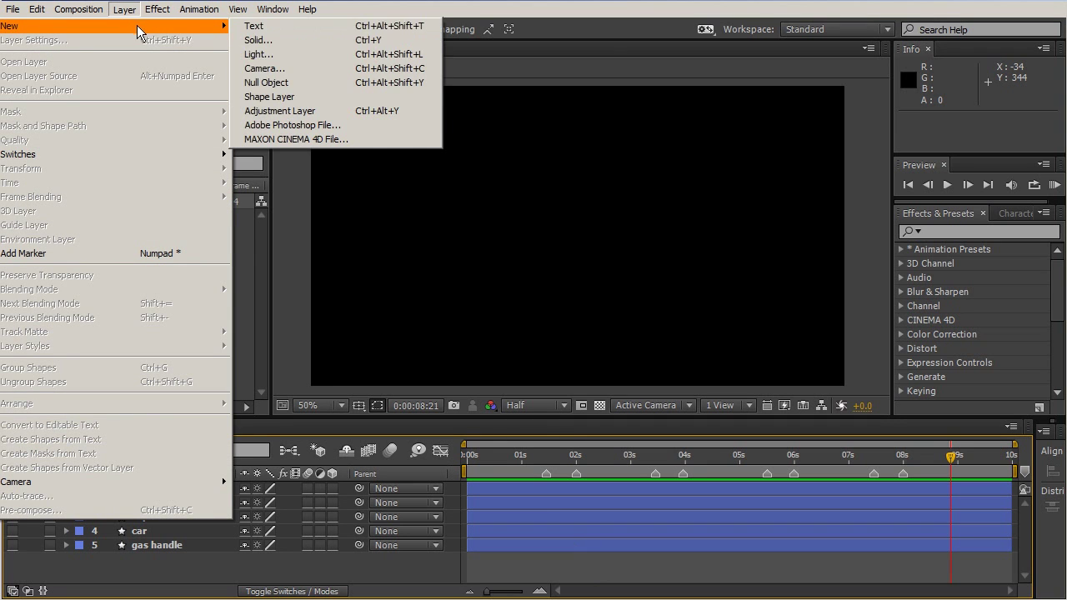
click(359, 98)
click(159, 490)
double_click(157, 489)
key(Return)
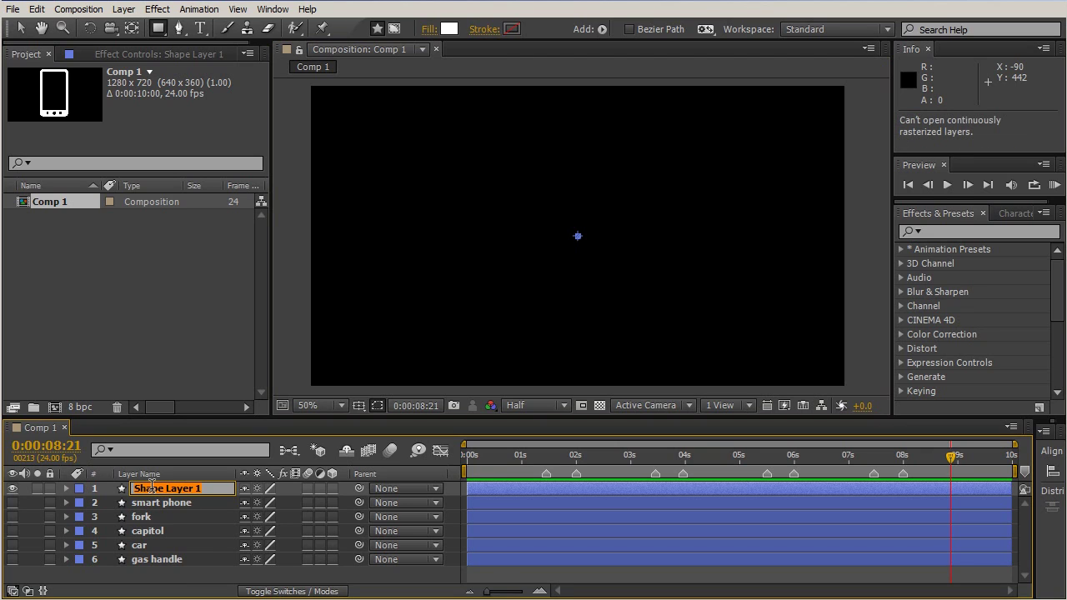
text(animations)
key(Return)
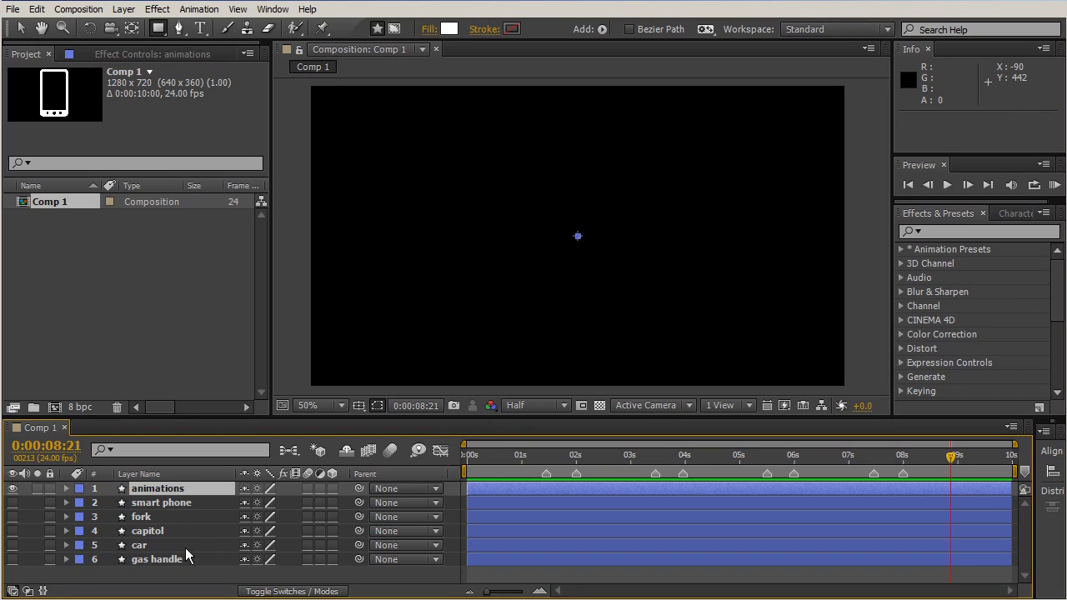
- Show the gas handle layer, collapse its handle group's properties, and go through its handle, Shape 1 and Rectangle 1 groups
click(13, 559)
click(66, 559)
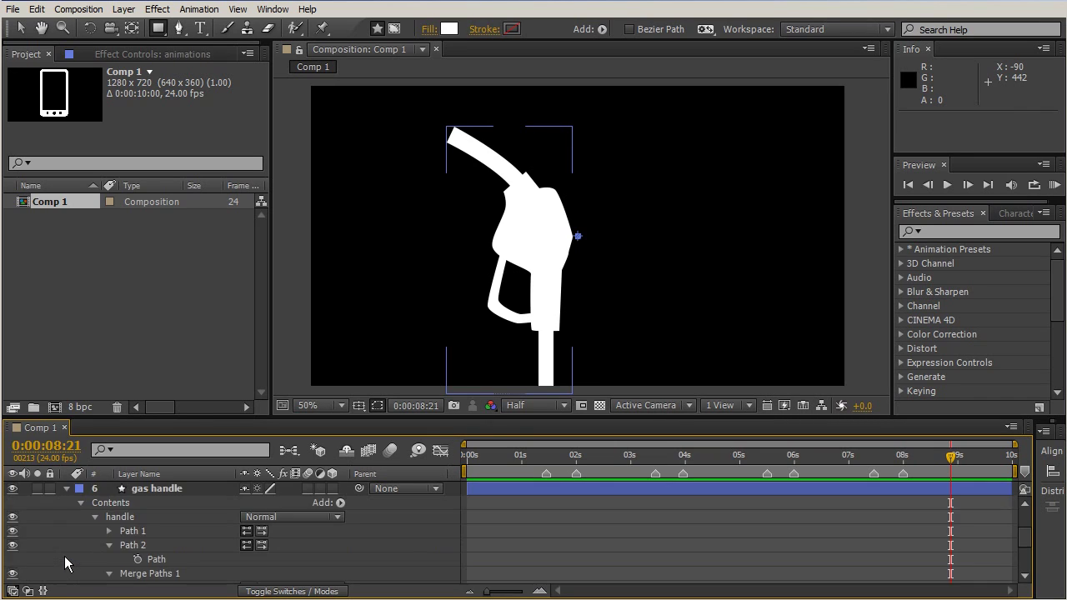
click(110, 546)
click(110, 559)
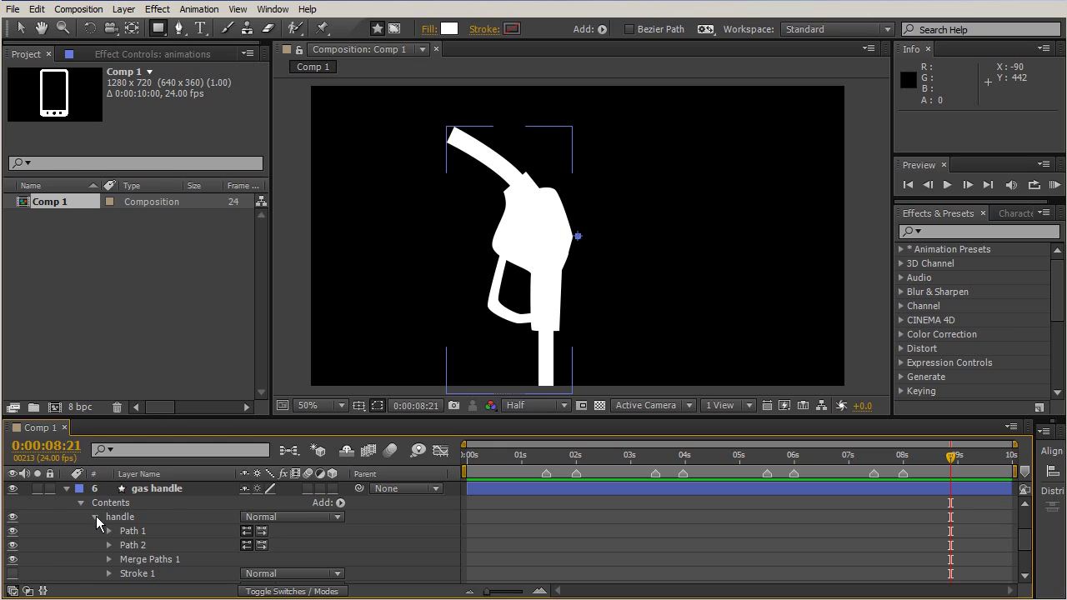
click(95, 517)
click(120, 534)
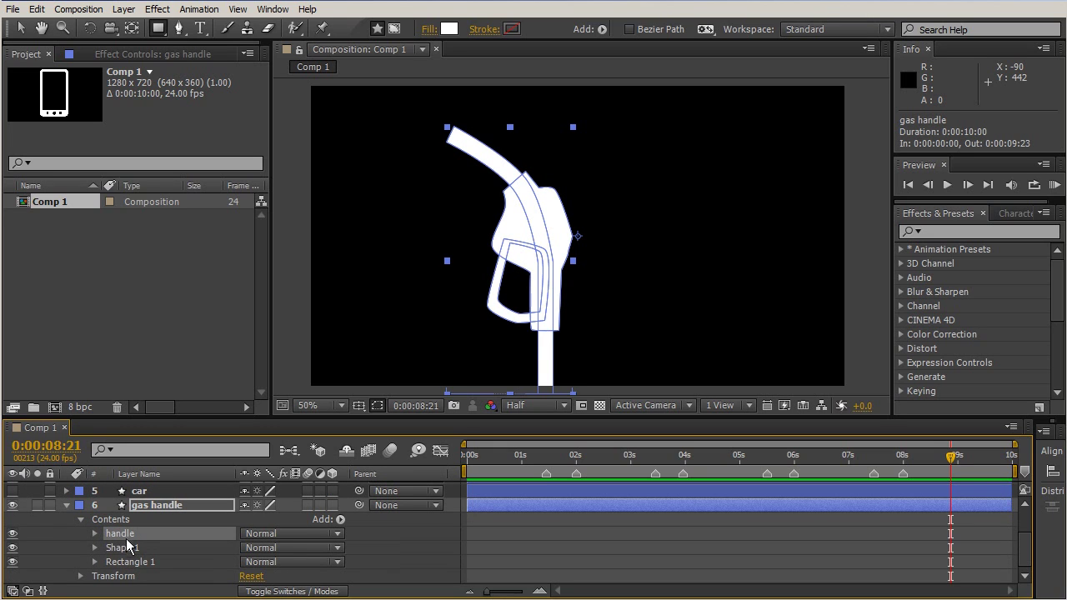
click(130, 549)
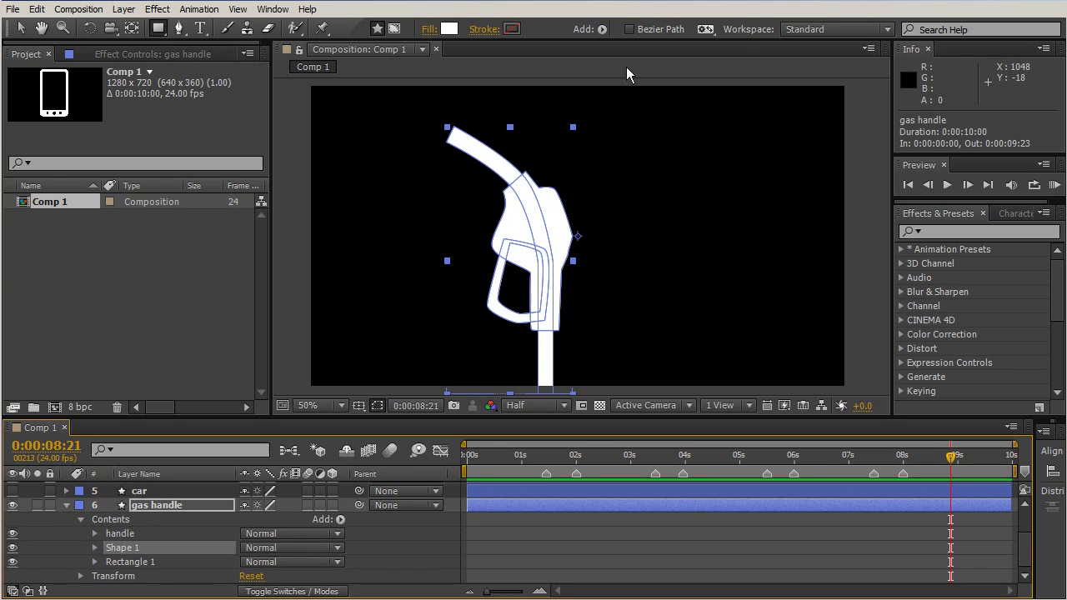
click(138, 562)
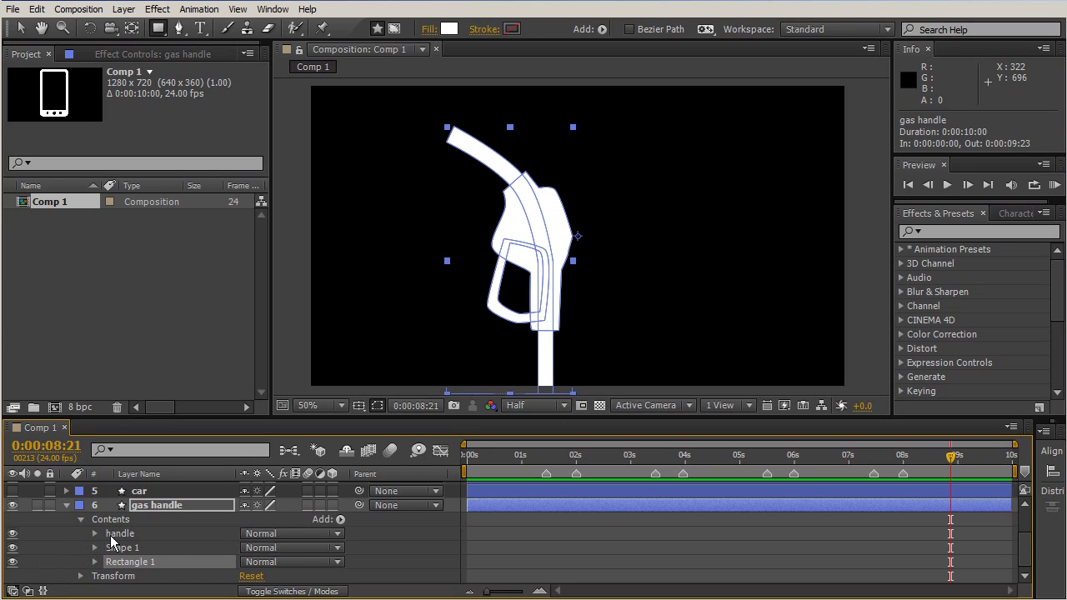
- Copy the gas handle layer's handle group into the animations layer's contents at 0:00:00:00, hiding the gas handle layer
click(113, 534)
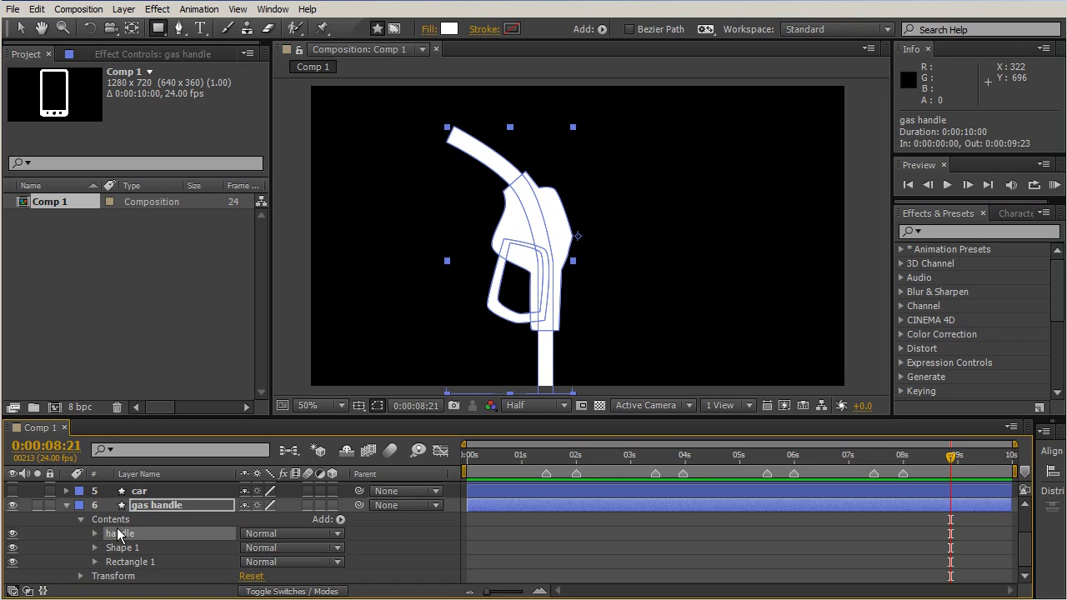
scroll(181, 525, up, 3)
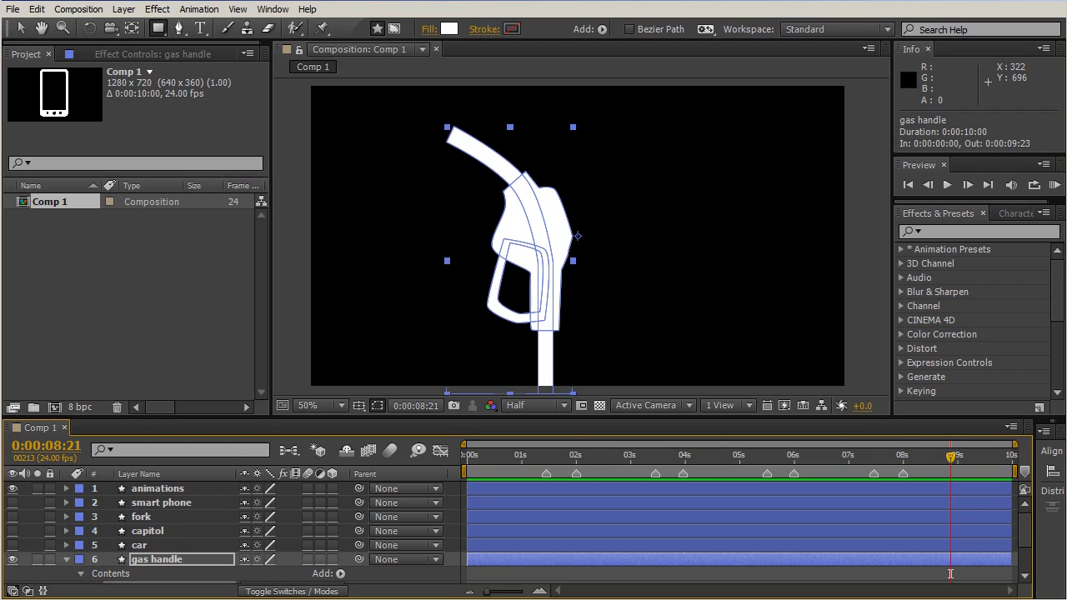
click(12, 559)
click(153, 489)
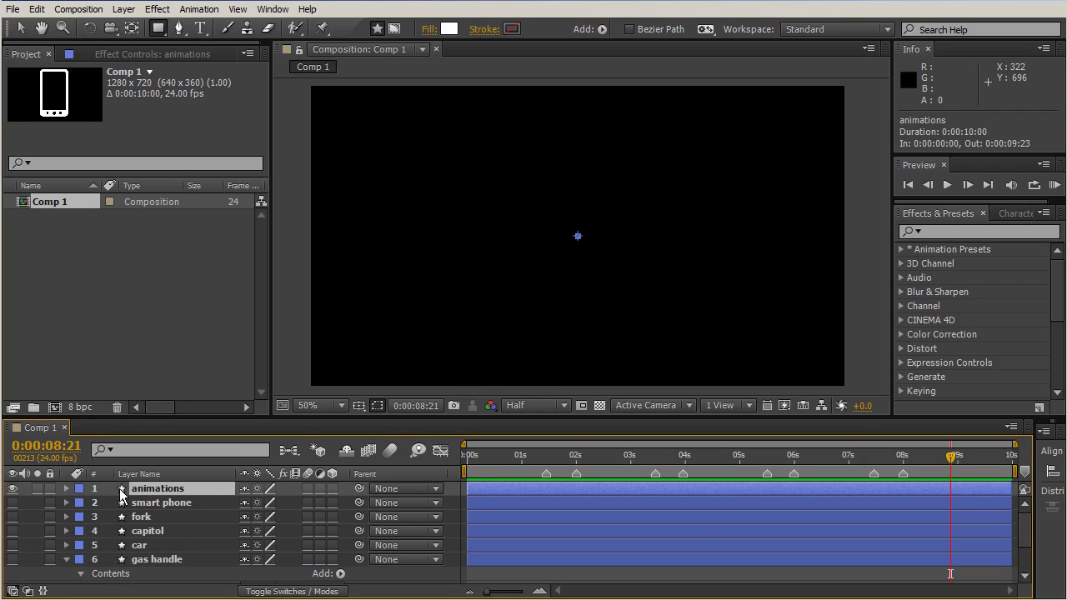
click(66, 489)
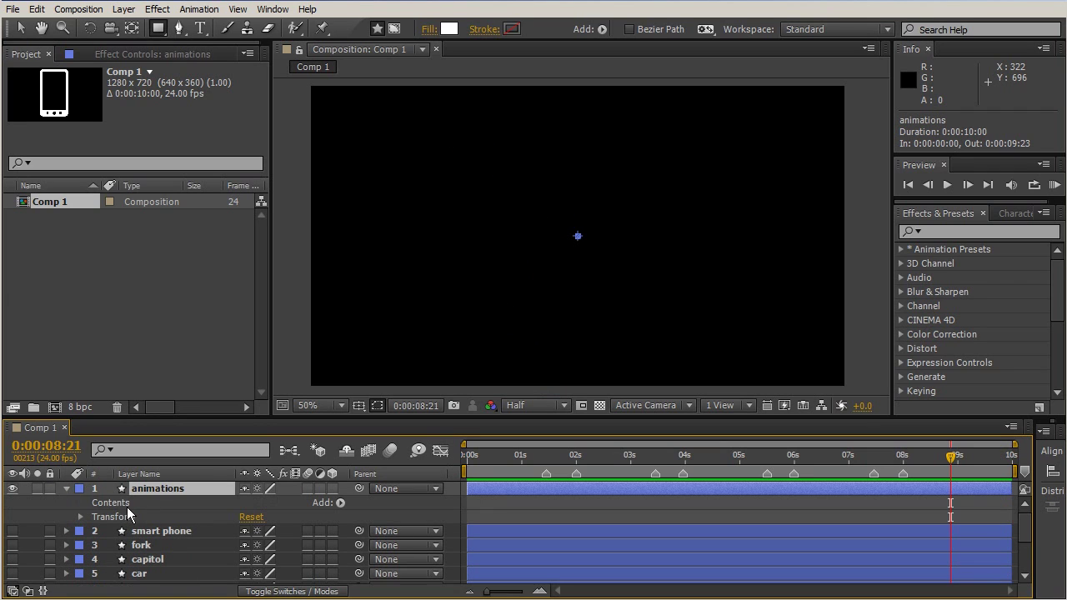
click(127, 507)
drag(953, 456, 466, 457)
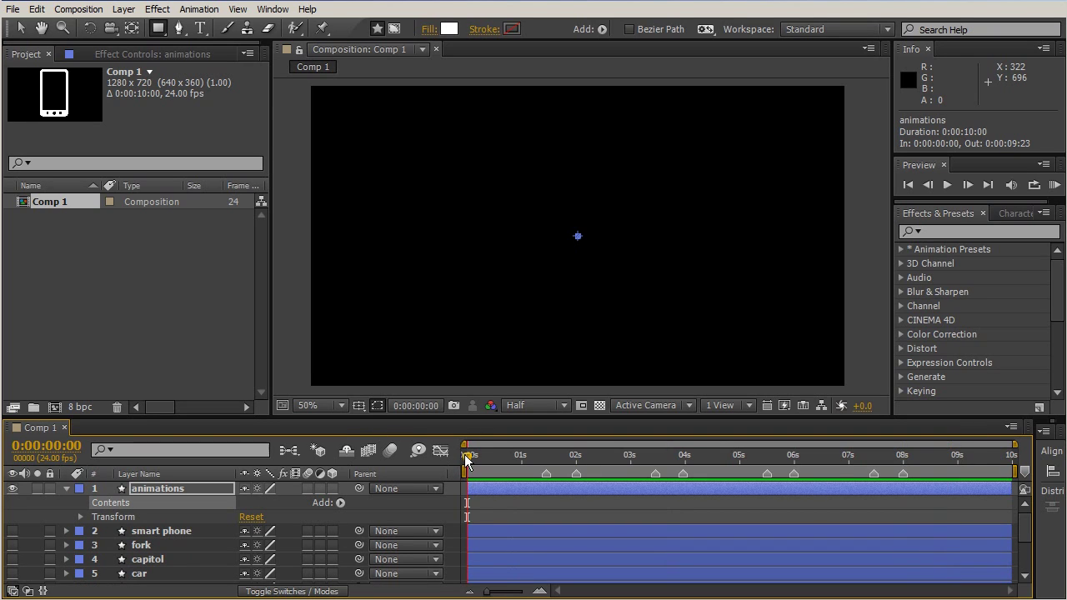
key(ctrl+v)
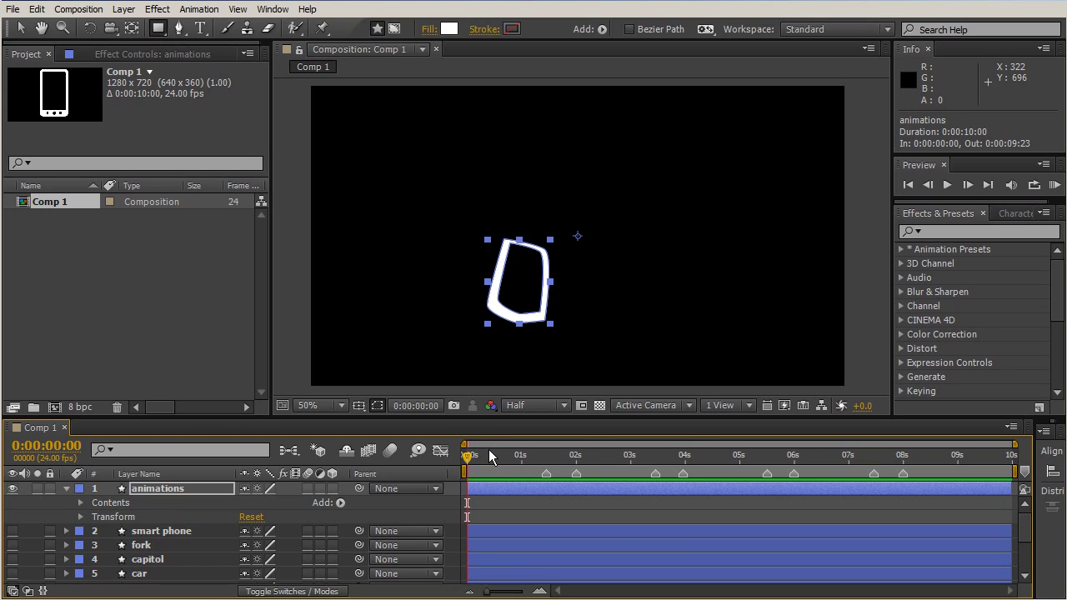
- Copy the Shape 1 and Rectangle 1 groups from the gas handle layer into the animations layer's contents
click(79, 501)
click(78, 501)
scroll(193, 546, down, 3)
click(115, 535)
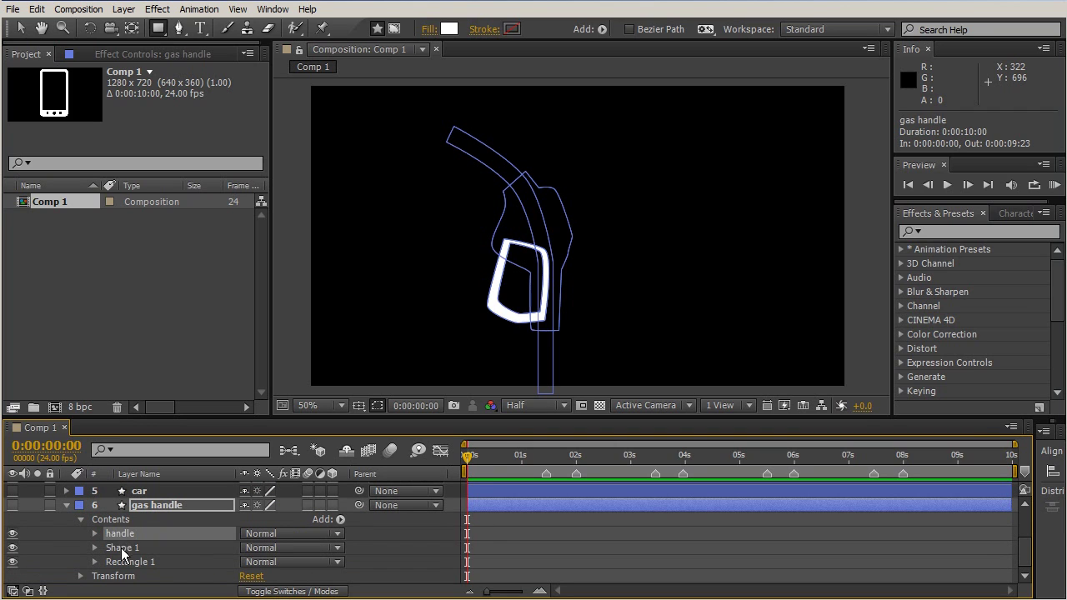
click(121, 548)
shift+click(139, 561)
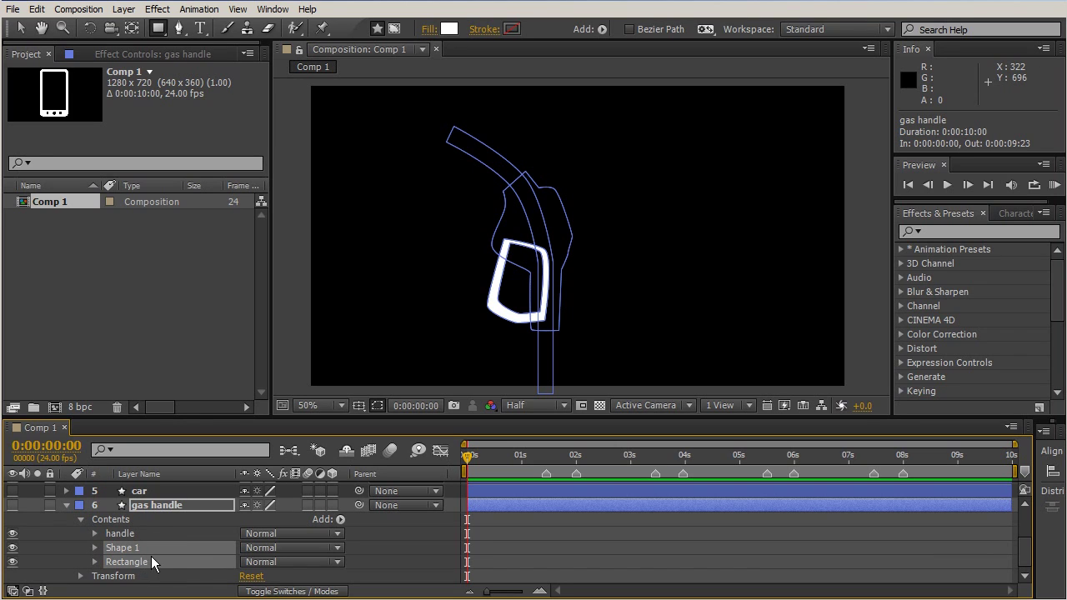
scroll(200, 538, up, 5)
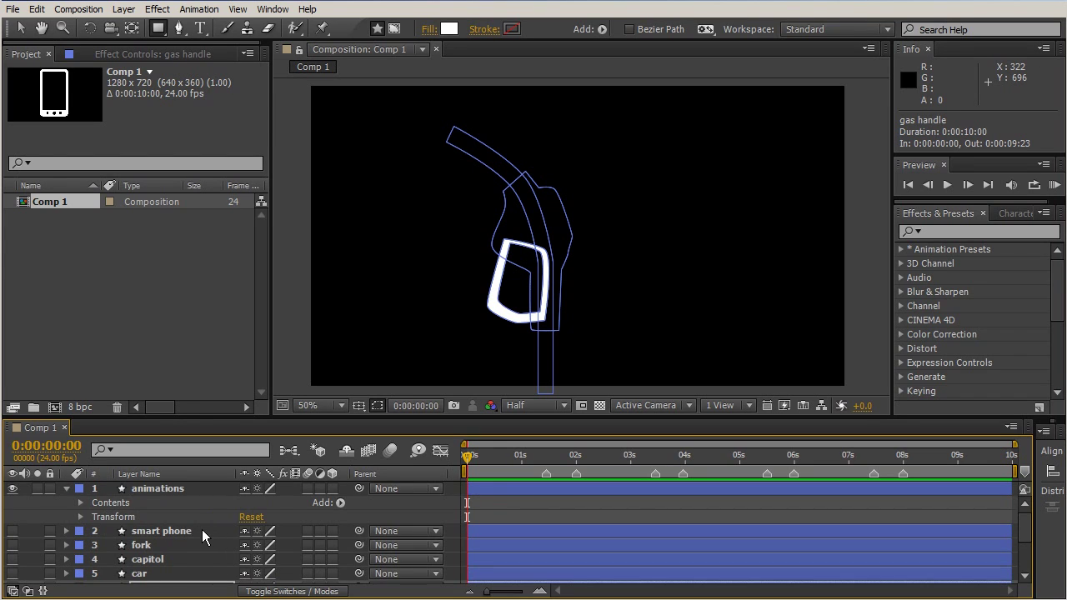
click(118, 504)
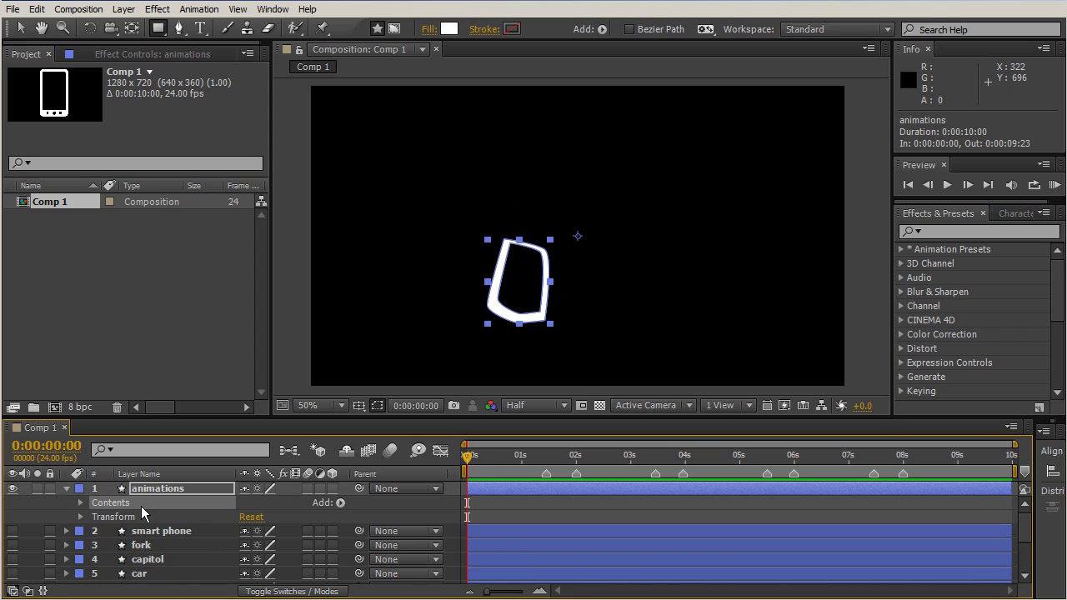
key(ctrl+v)
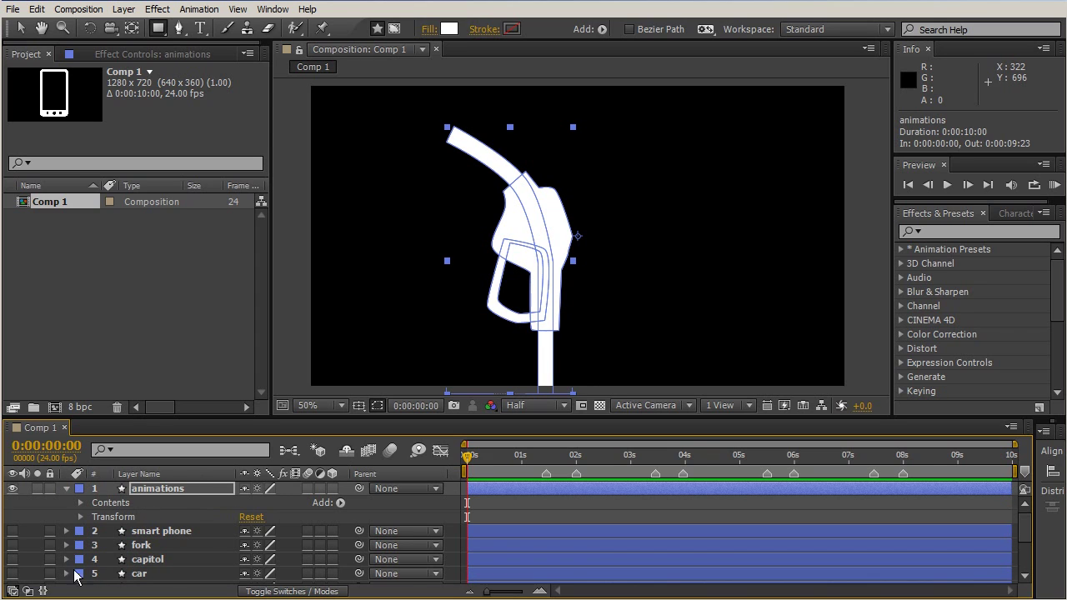
- Collapse the gas handle layer's properties in the timeline
scroll(72, 550, down, 5)
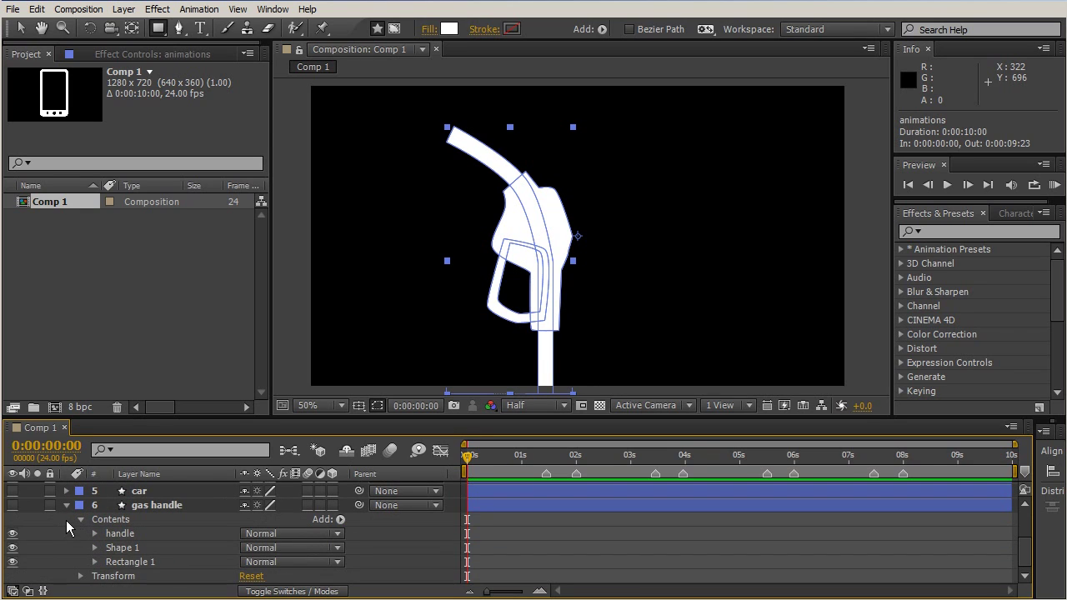
scroll(62, 517, up, 3)
scroll(63, 507, down, 3)
click(66, 505)
scroll(186, 524, up, 1)
scroll(163, 523, down, 1)
scroll(162, 523, up, 1)
scroll(163, 523, down, 1)
scroll(157, 516, up, 1)
scroll(152, 501, down, 1)
scroll(152, 502, up, 1)
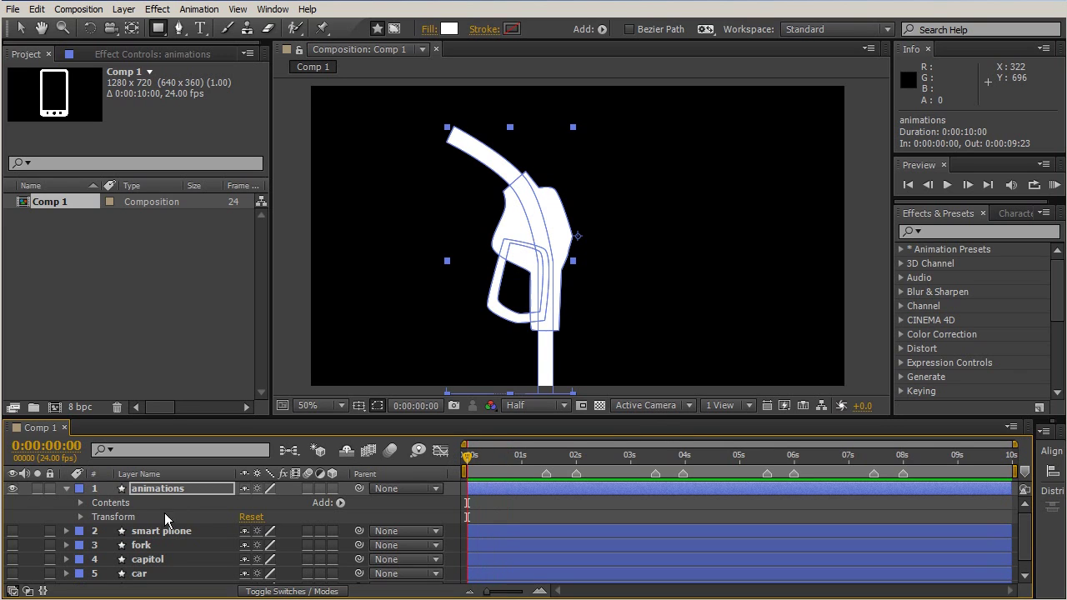
- Expand the car layer's contents and switch the visibility of its Ellipse 2 group off and on again
scroll(197, 575, down, 1)
click(139, 562)
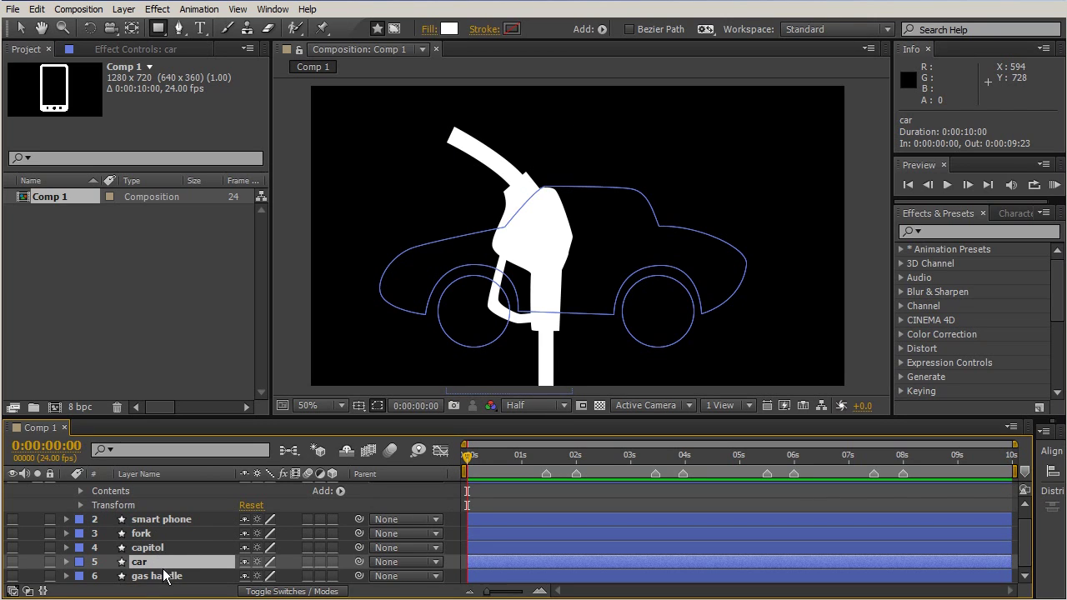
click(66, 562)
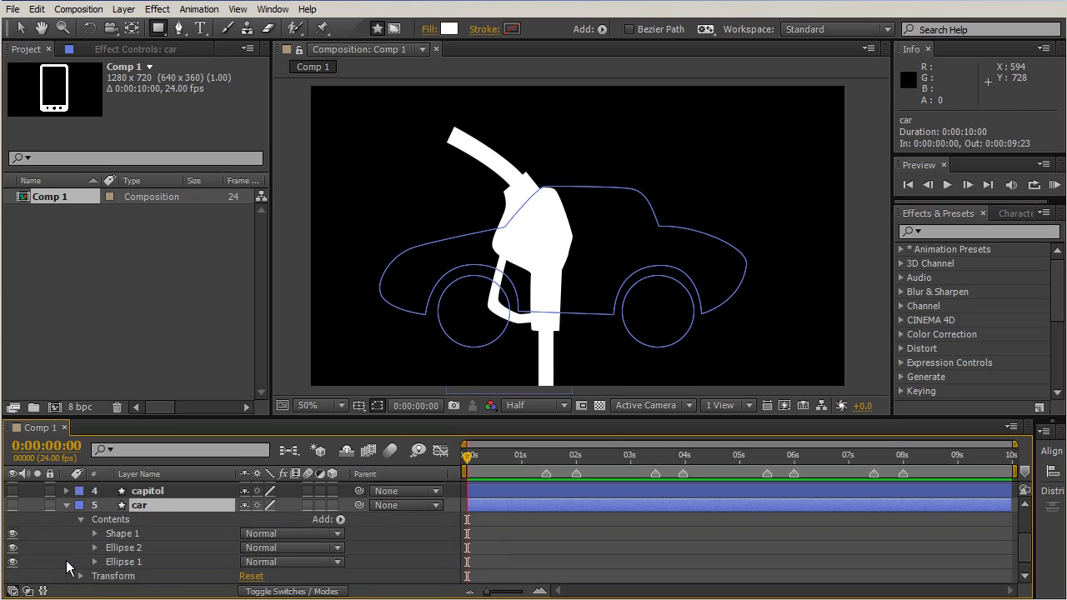
click(126, 548)
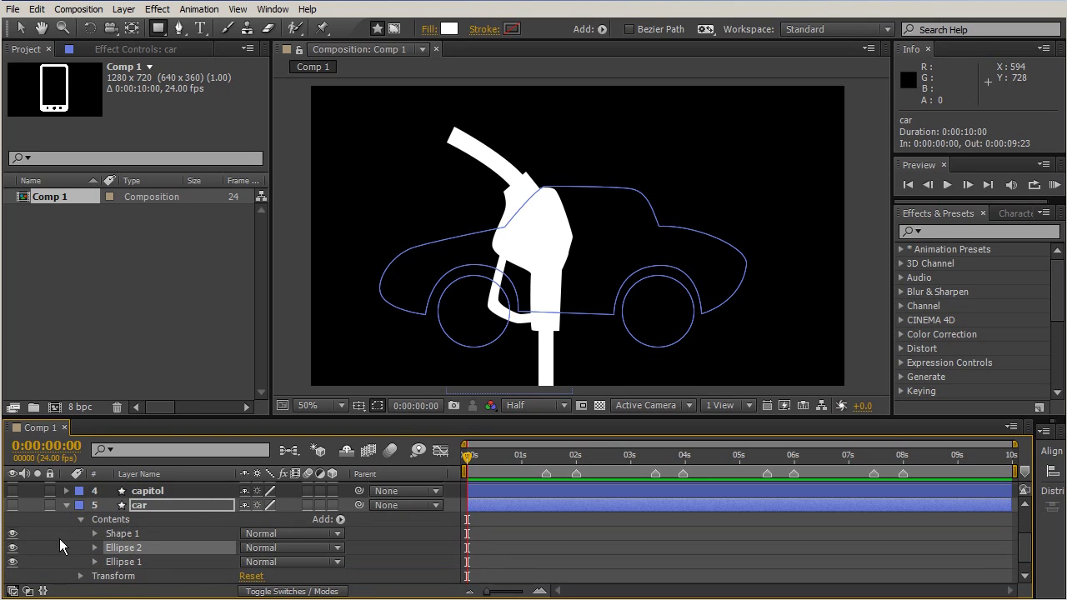
click(12, 547)
click(12, 548)
- Expand the car layer's Ellipse 1 wheel down to Path 1 and select its Path property
click(113, 561)
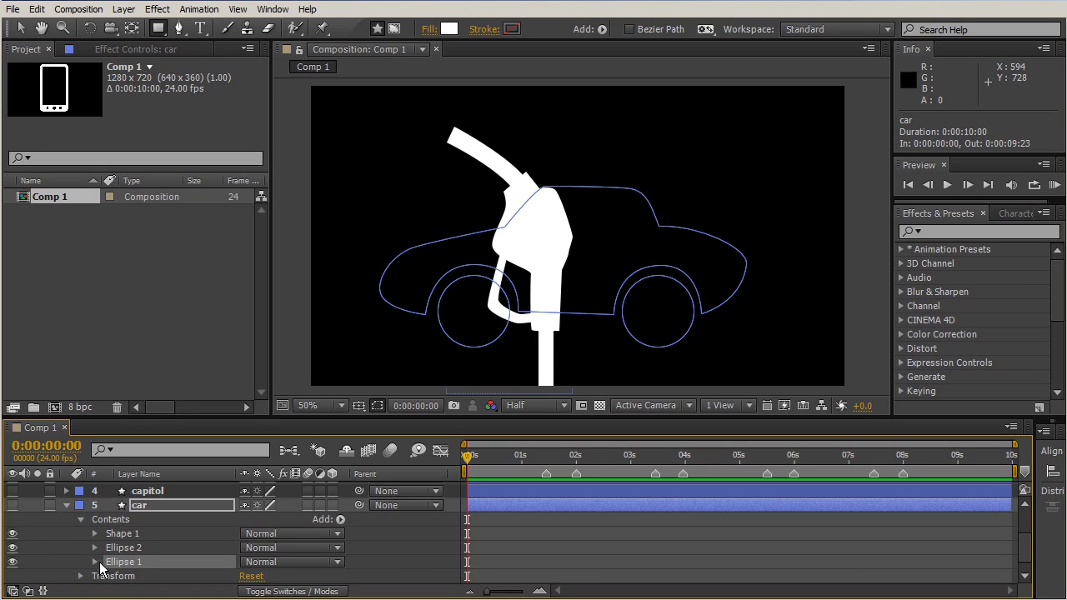
click(94, 561)
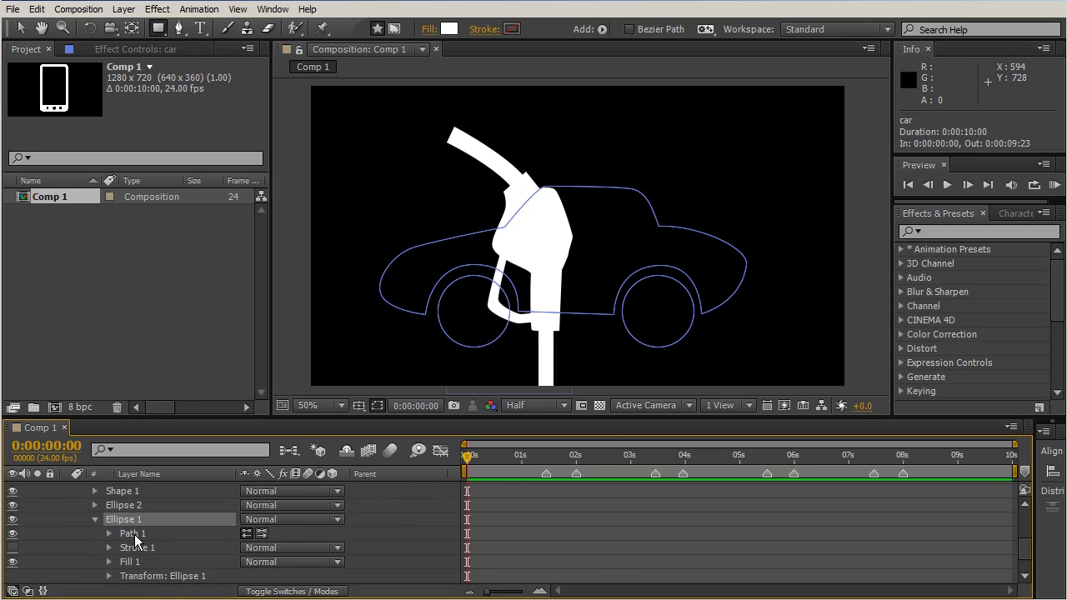
click(133, 534)
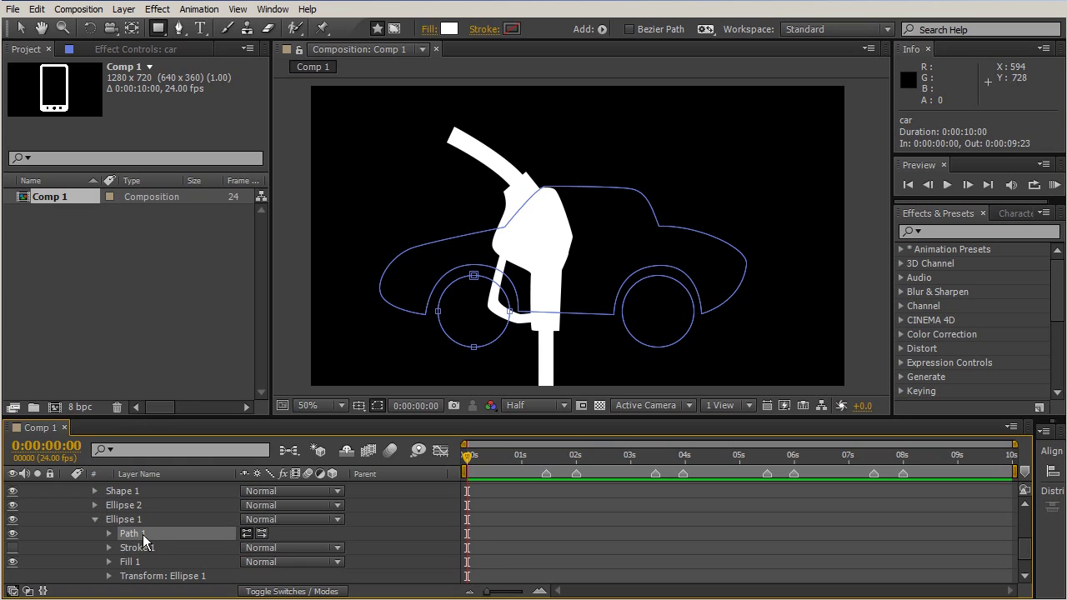
click(108, 534)
click(149, 547)
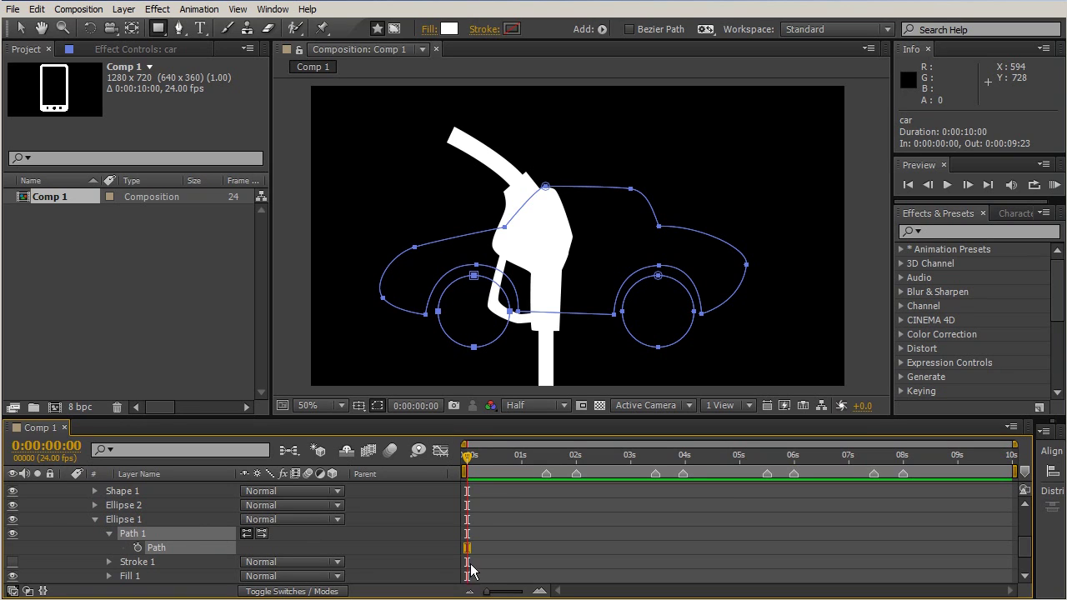
- Expand the animations layer's handle group down to Path 1 and select its Path property
scroll(516, 491, up, 3)
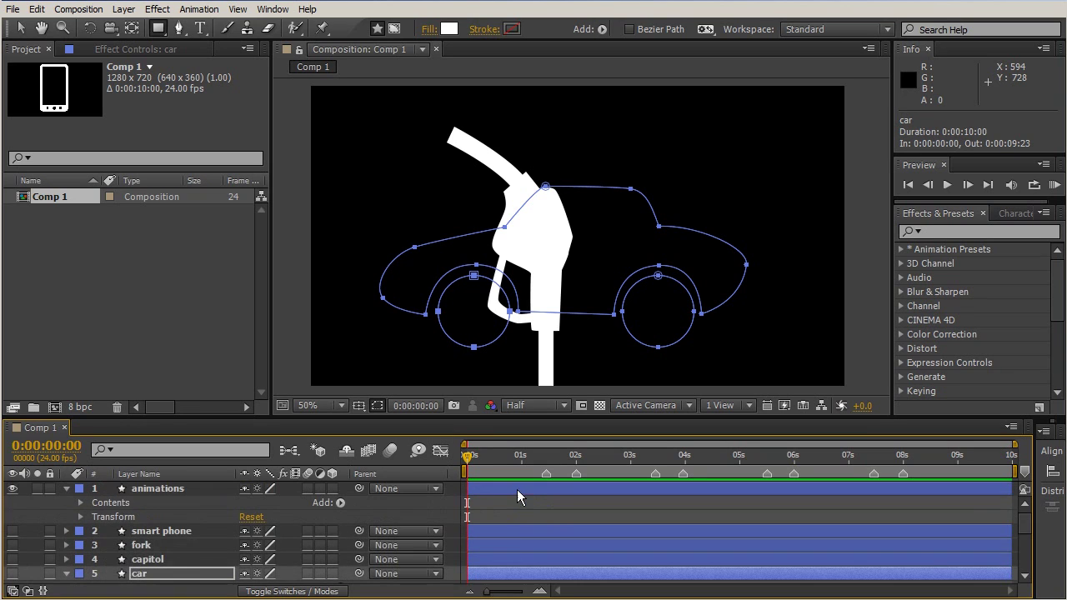
click(153, 489)
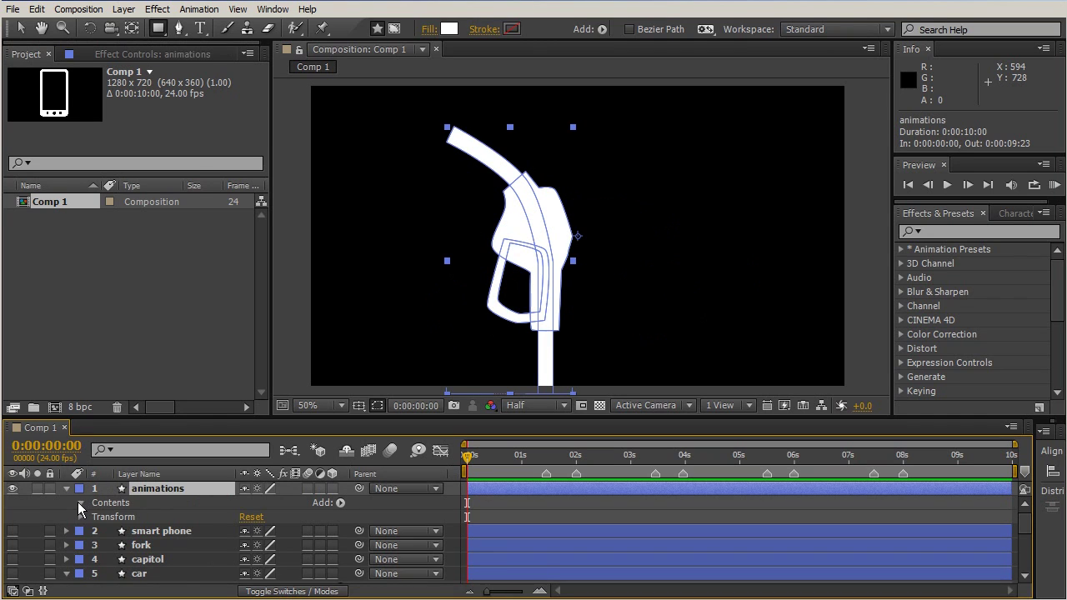
click(79, 502)
click(112, 518)
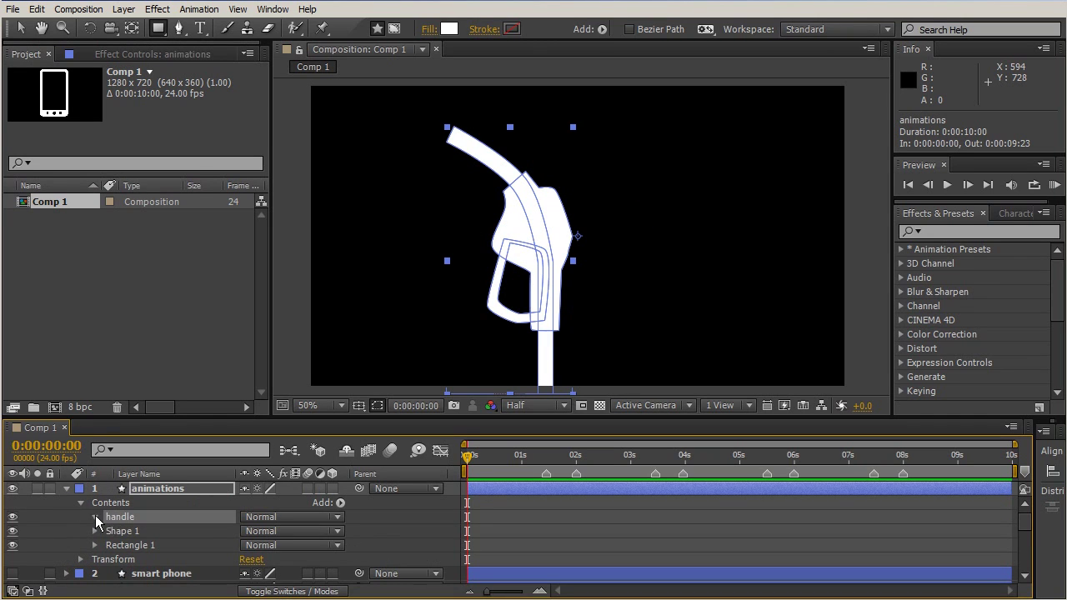
click(95, 516)
click(141, 504)
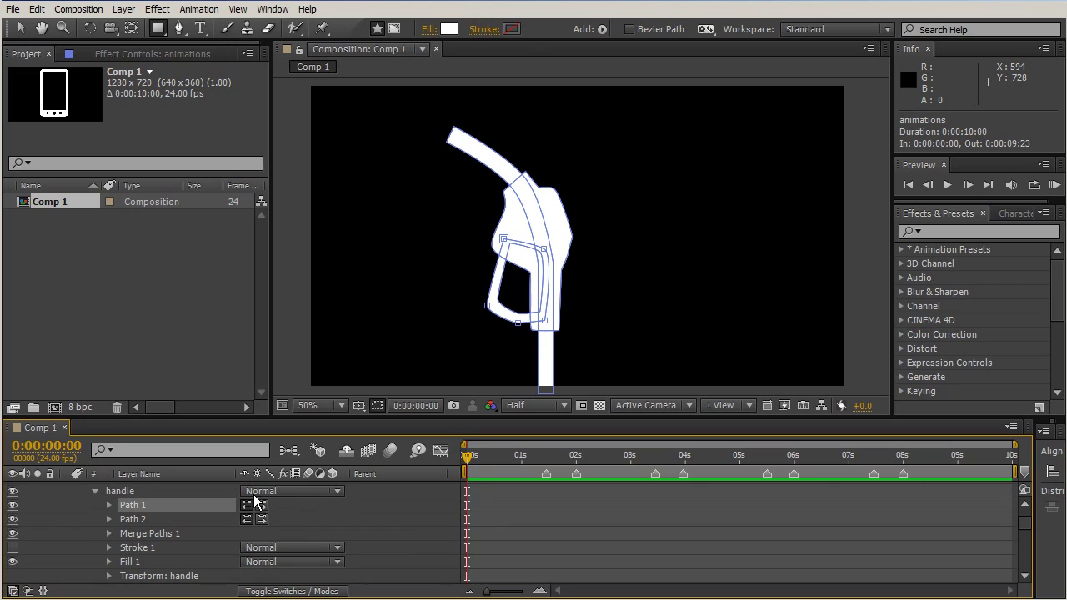
click(137, 522)
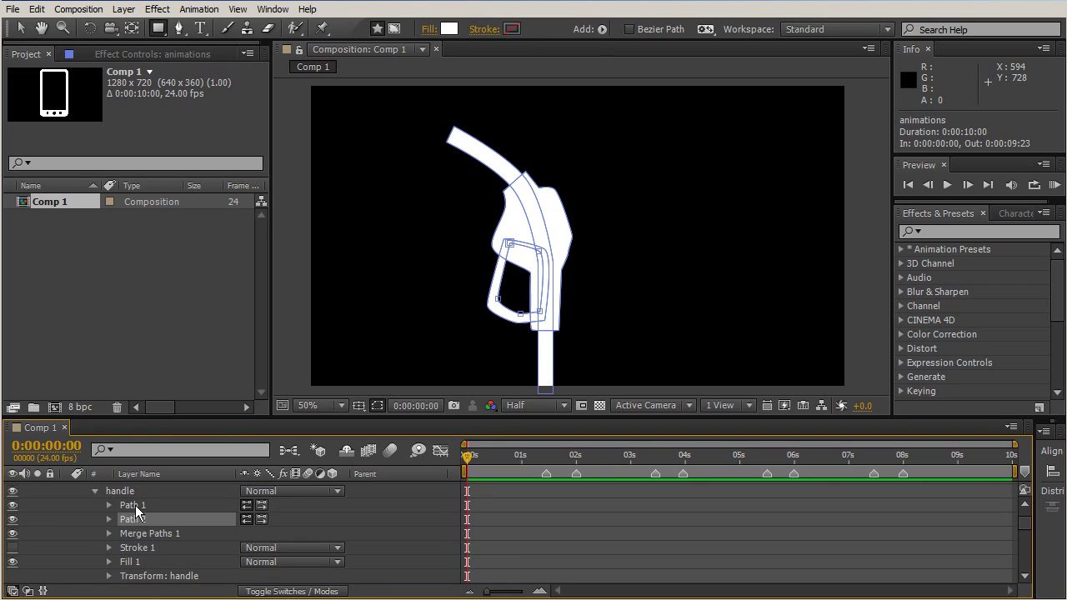
click(136, 506)
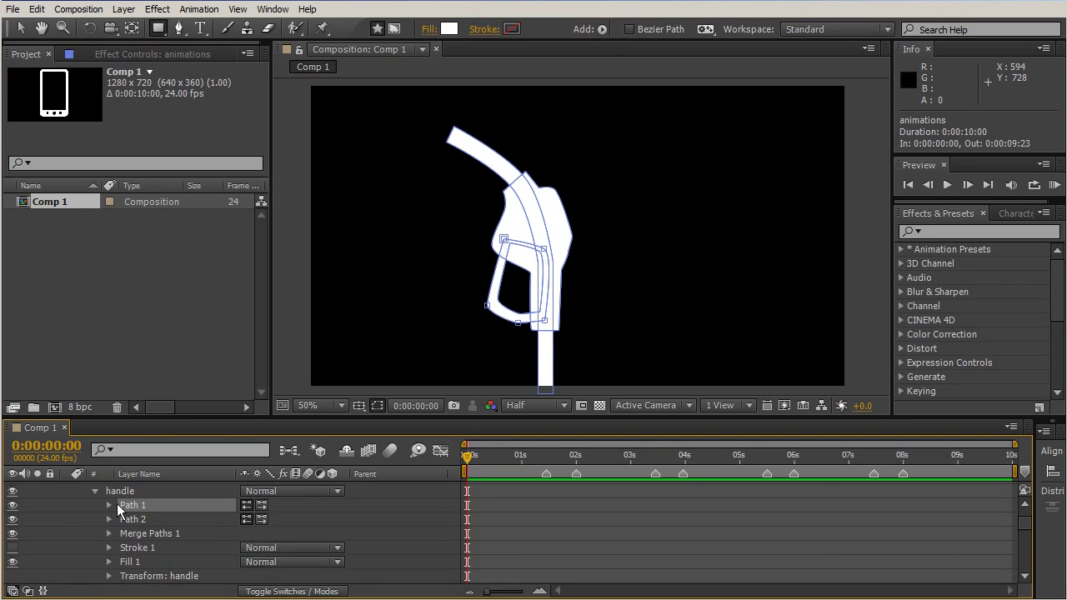
click(109, 504)
click(157, 518)
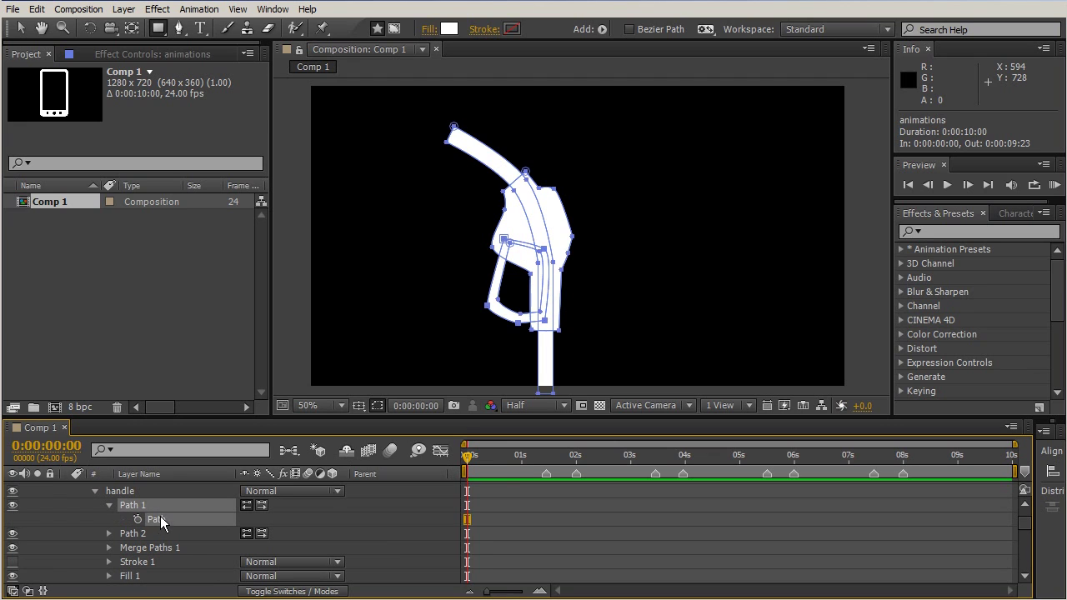
- Keyframe the handle's Path 1 at the first marker, 0:00:01:11, and paste the car's Ellipse 1 wheel path at 0:00:01:18
drag(468, 458, 541, 466)
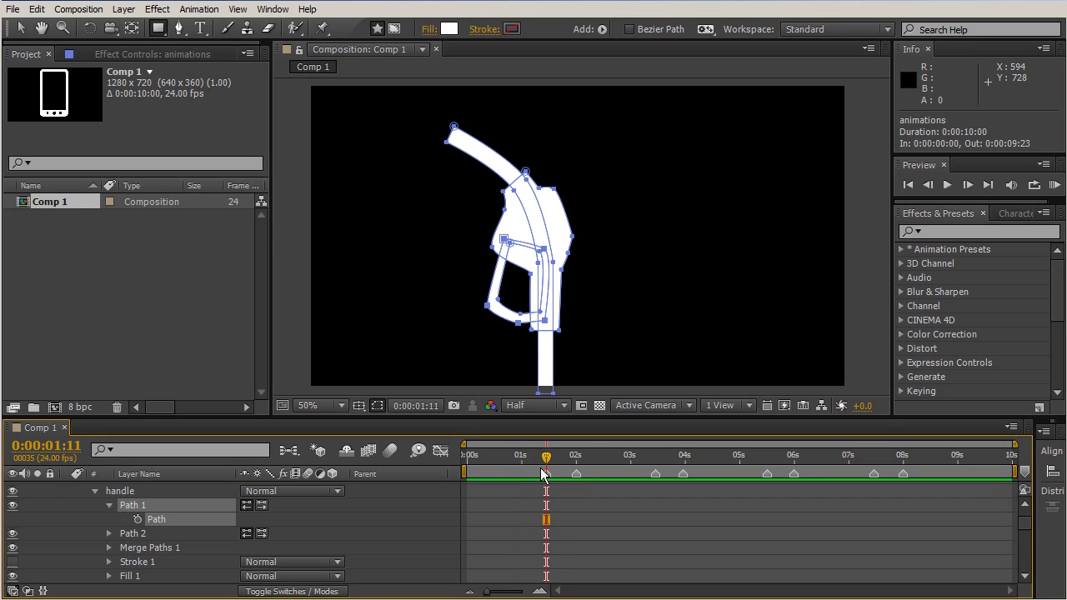
click(137, 520)
drag(550, 452, 564, 472)
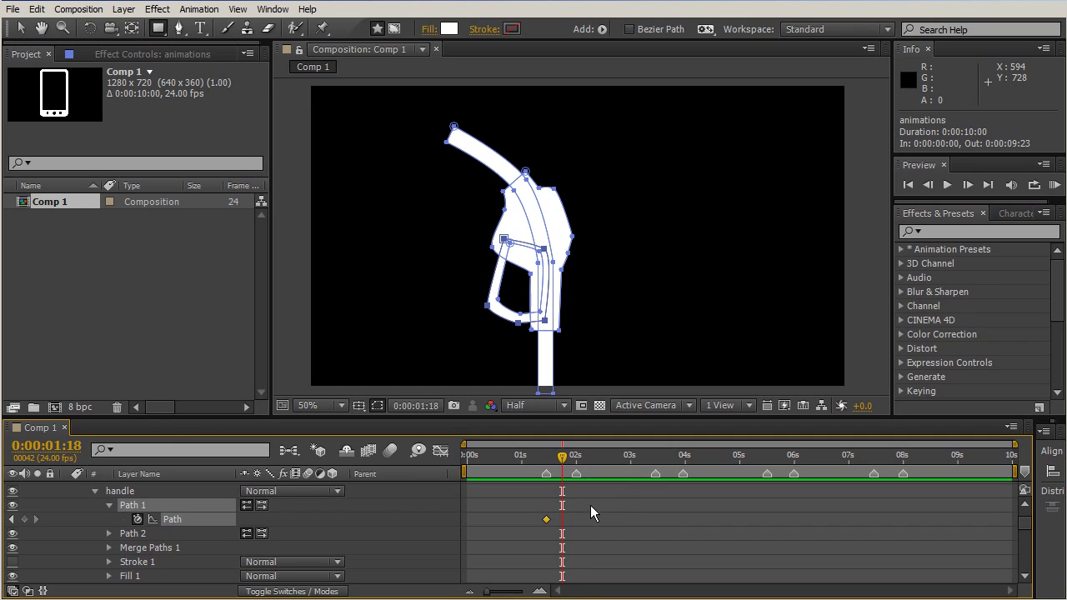
key(ctrl+v)
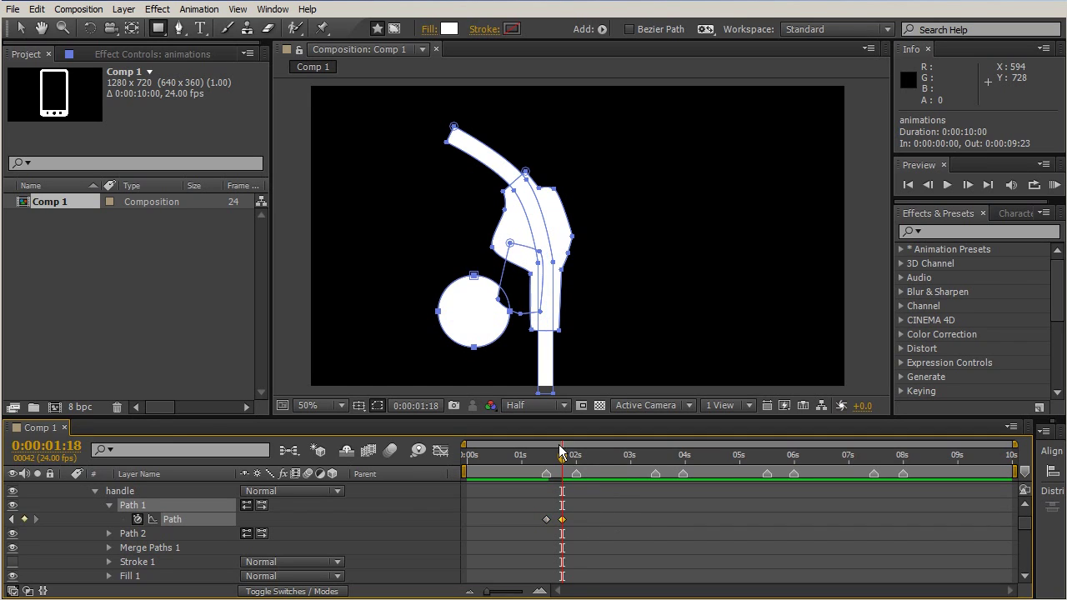
mouse_move(562, 458)
mouse_down()
mouse_move(538, 461)
mouse_move(577, 463)
mouse_move(562, 461)
mouse_up()
- Add a path keyframe to the handle group's Path 2 and place it at the first marker, 0:00:01:11
click(109, 506)
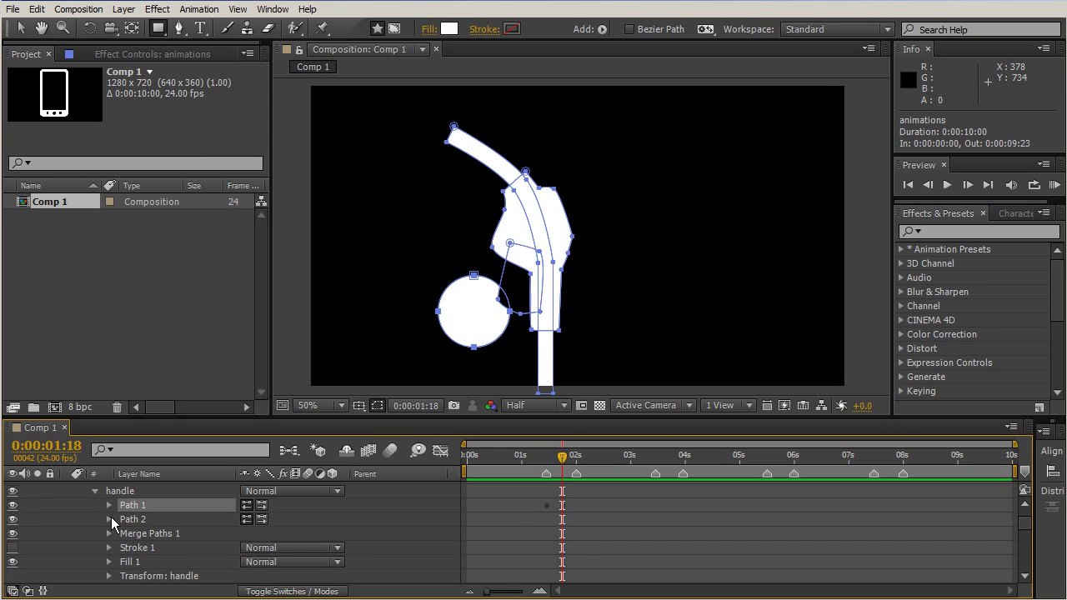
click(108, 518)
click(156, 535)
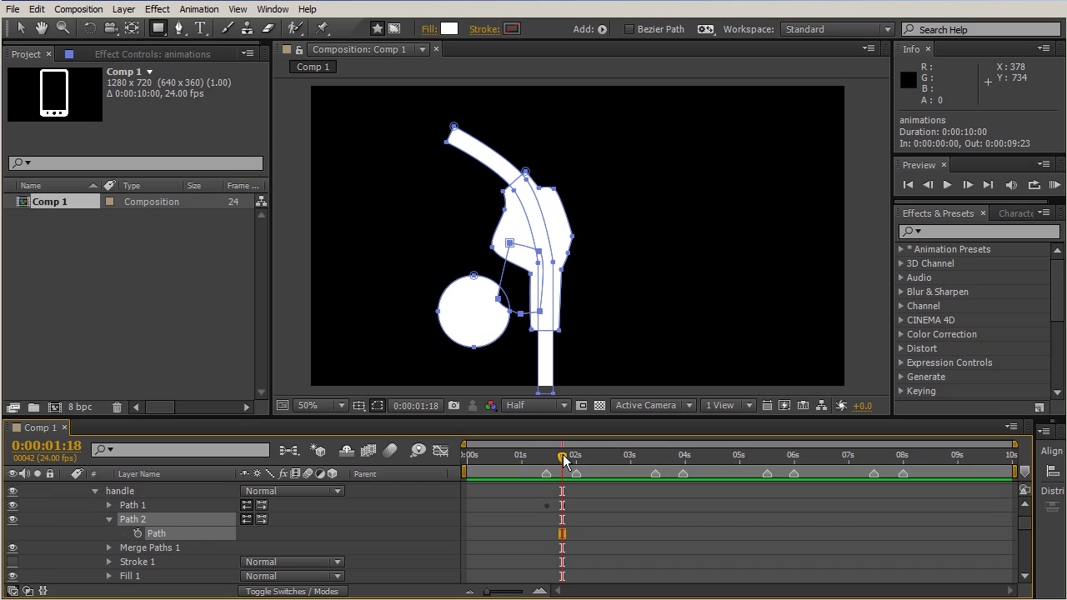
drag(564, 460, 557, 461)
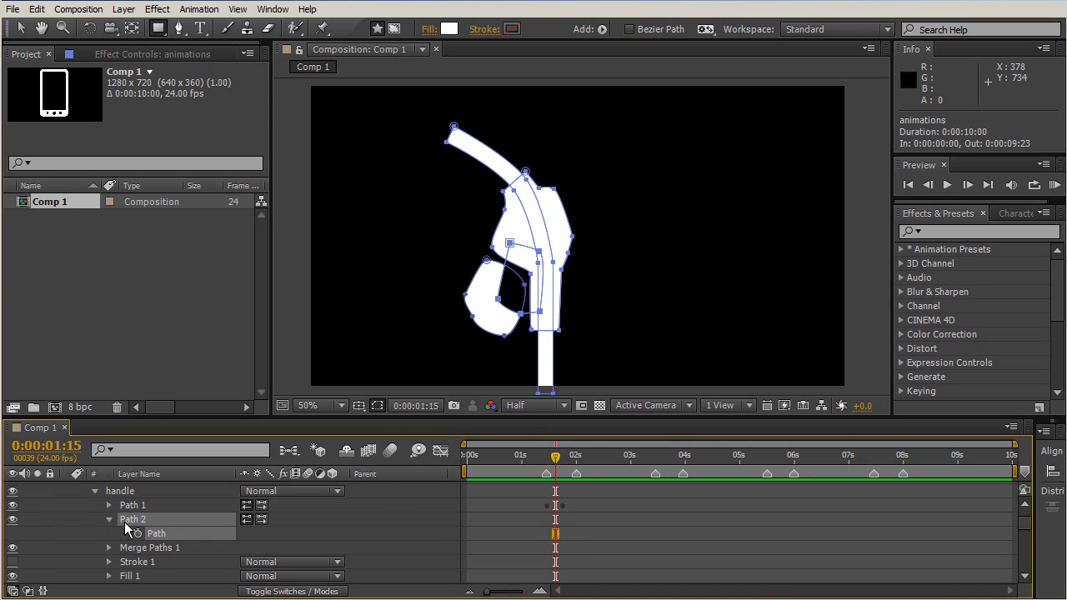
click(10, 520)
click(11, 520)
click(137, 533)
click(554, 535)
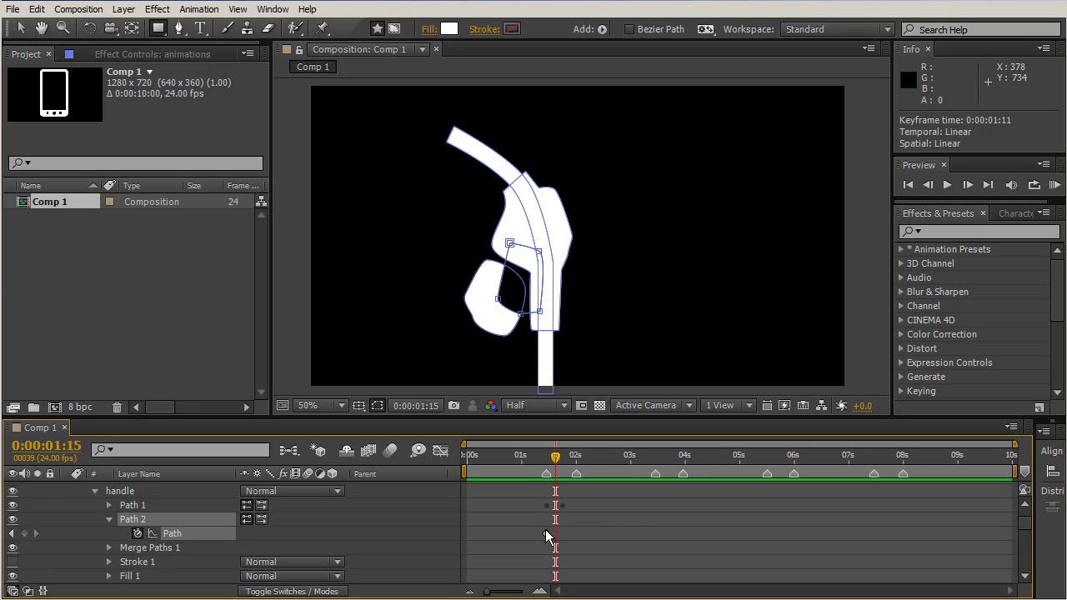
drag(560, 456, 546, 459)
drag(555, 533, 547, 535)
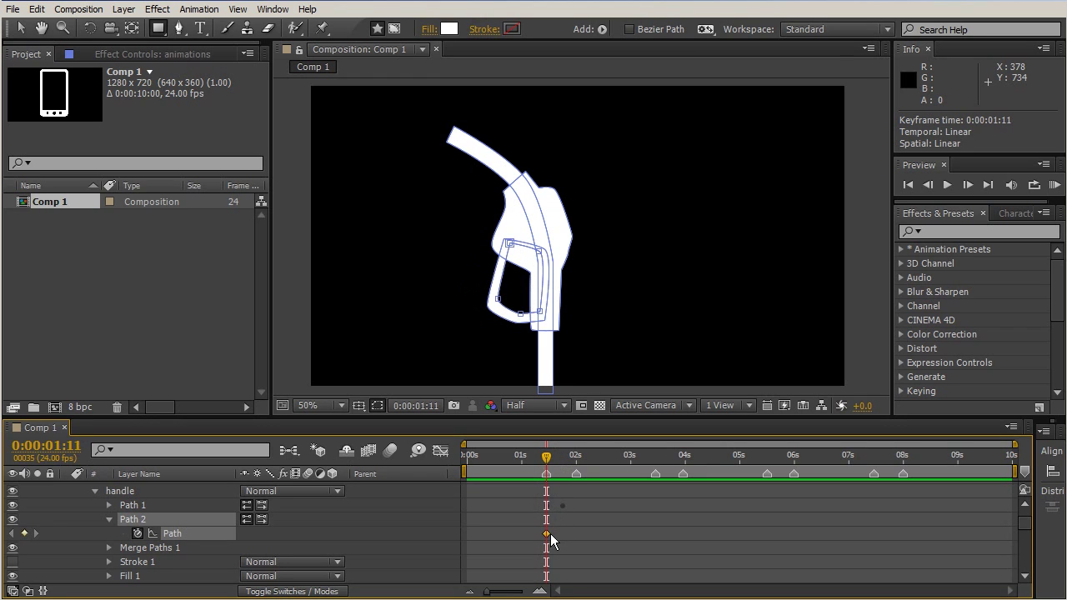
- At 0:00:01:17, move the handle's whole Path 2 cutout beyond the composition's left edge and scrub the transition
click(555, 459)
click(559, 456)
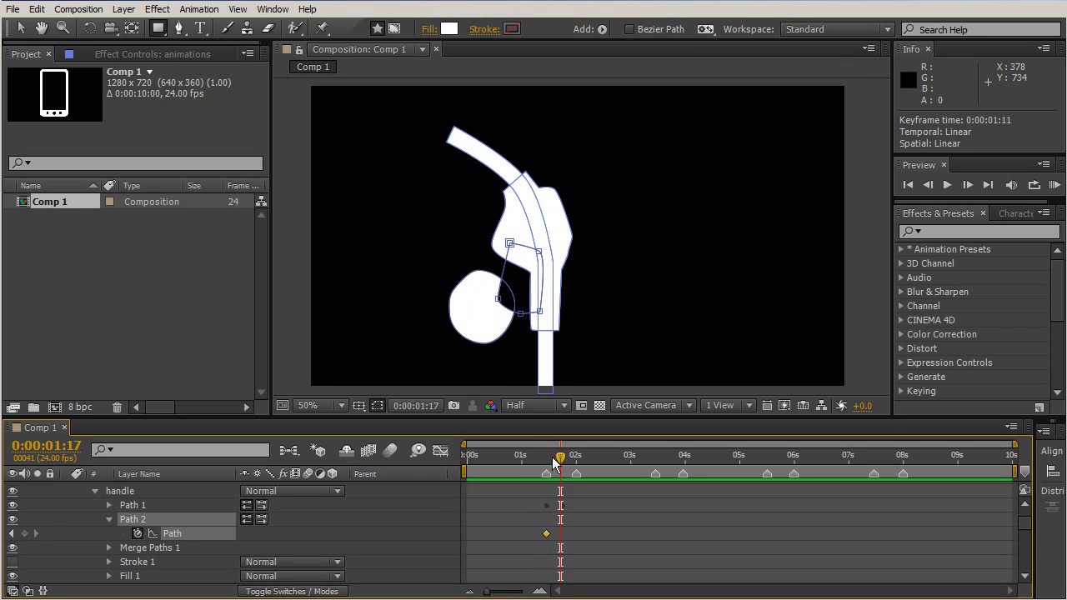
click(178, 27)
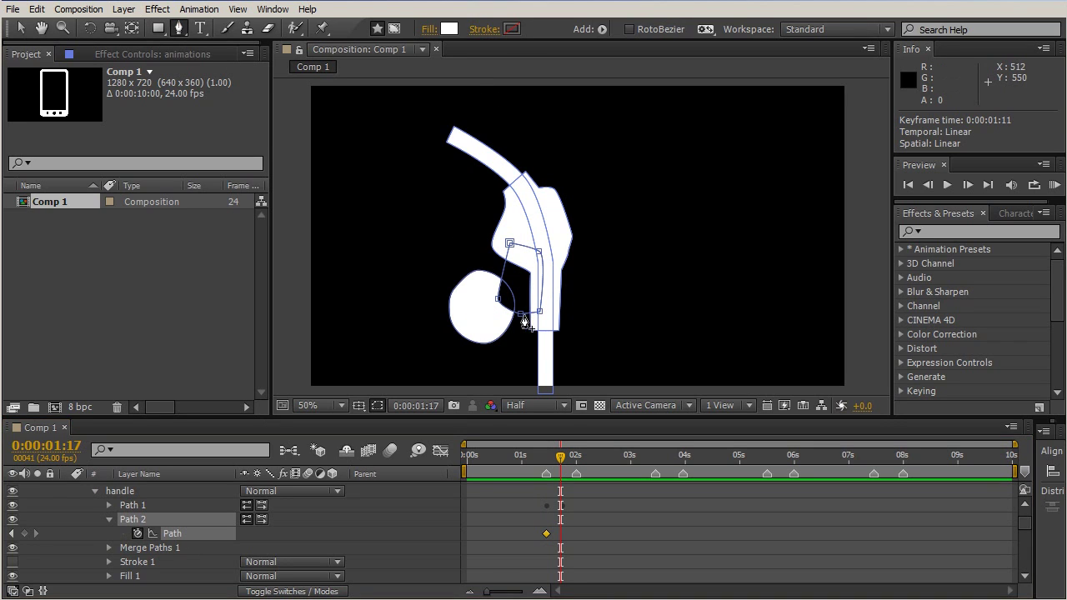
key(ctrl+t)
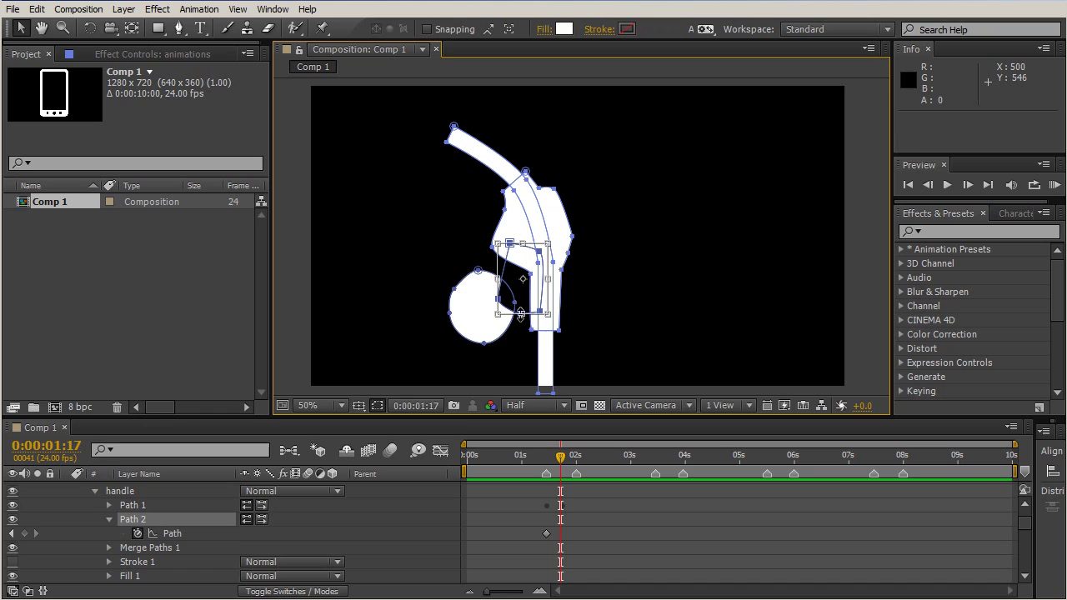
drag(517, 294, 262, 138)
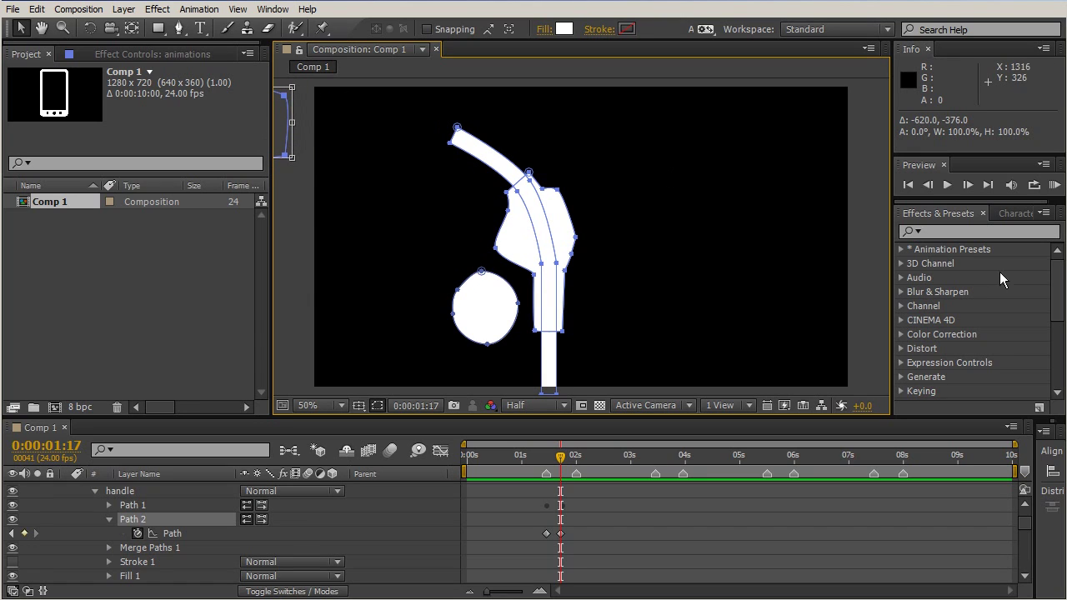
mouse_move(558, 457)
mouse_down()
mouse_move(533, 460)
mouse_move(565, 458)
mouse_move(552, 460)
mouse_up()
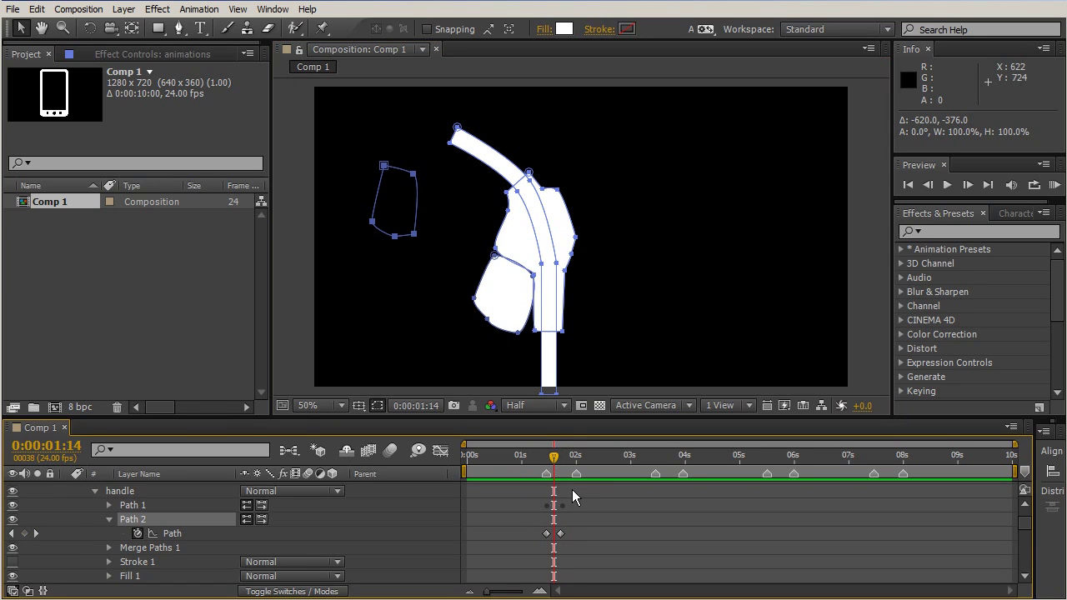
- Expand the car layer's Ellipse 2 wheel down to Path 1 and copy its Path property
scroll(576, 527, up, 5)
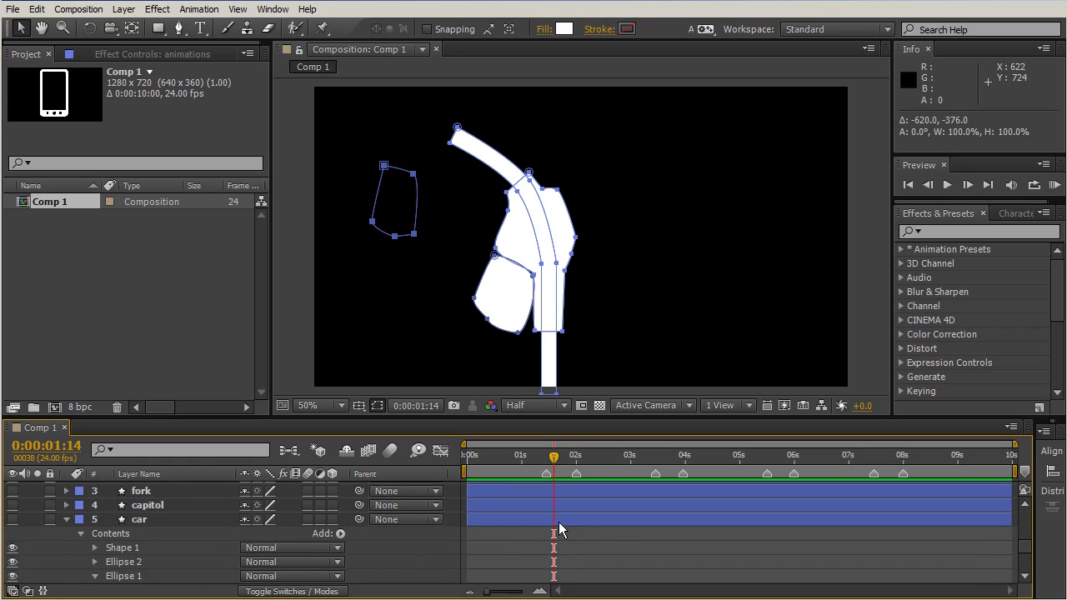
click(95, 562)
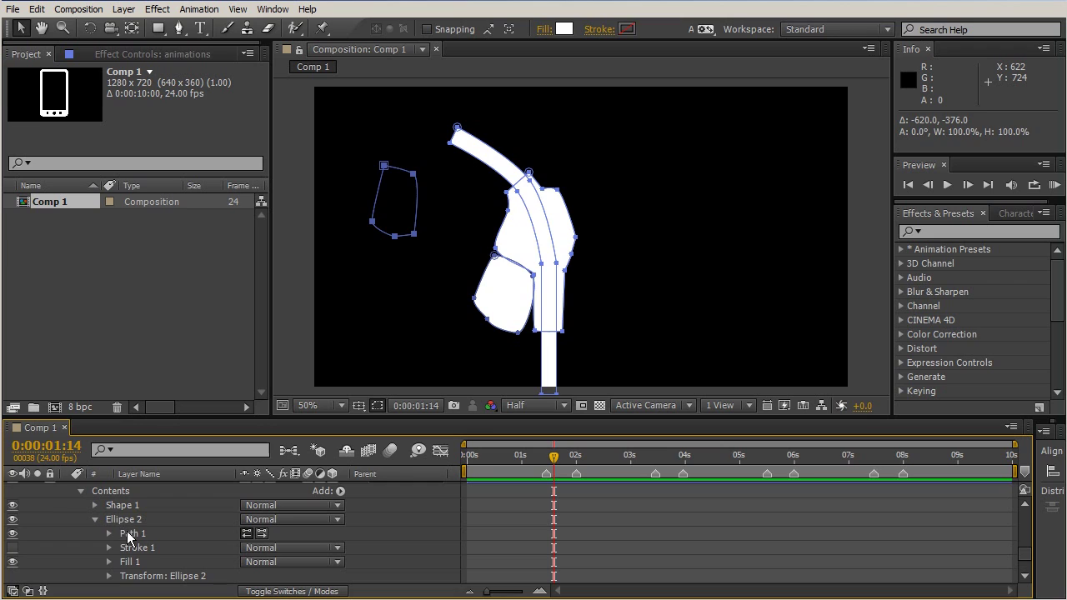
click(127, 534)
click(108, 533)
click(155, 548)
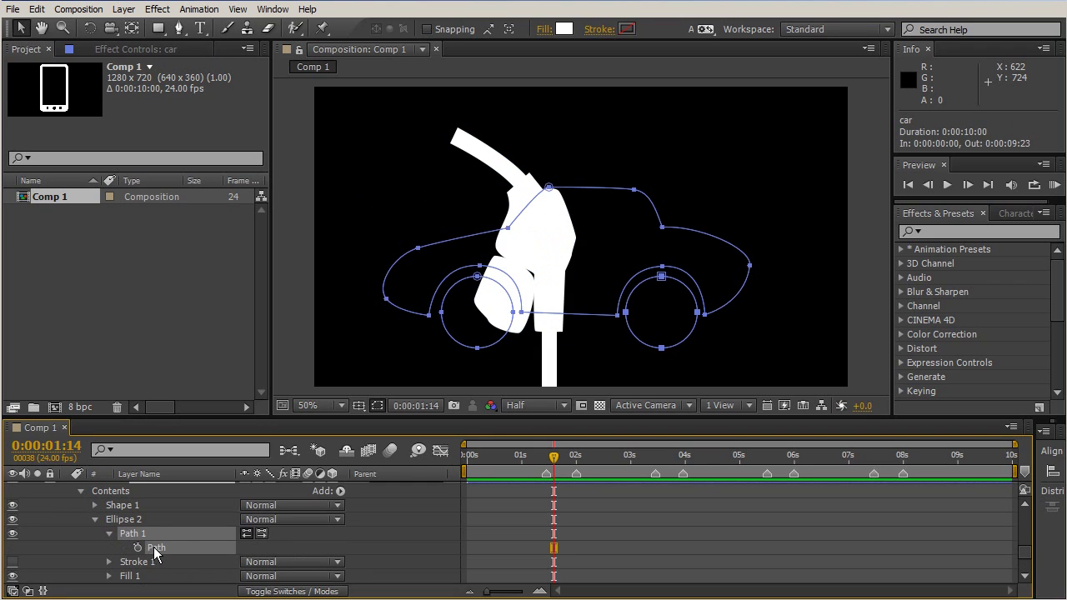
- In the animations layer, collapse the handle group and expand Rectangle 1 down to Path 1, selecting its Path property
scroll(680, 533, down, 5)
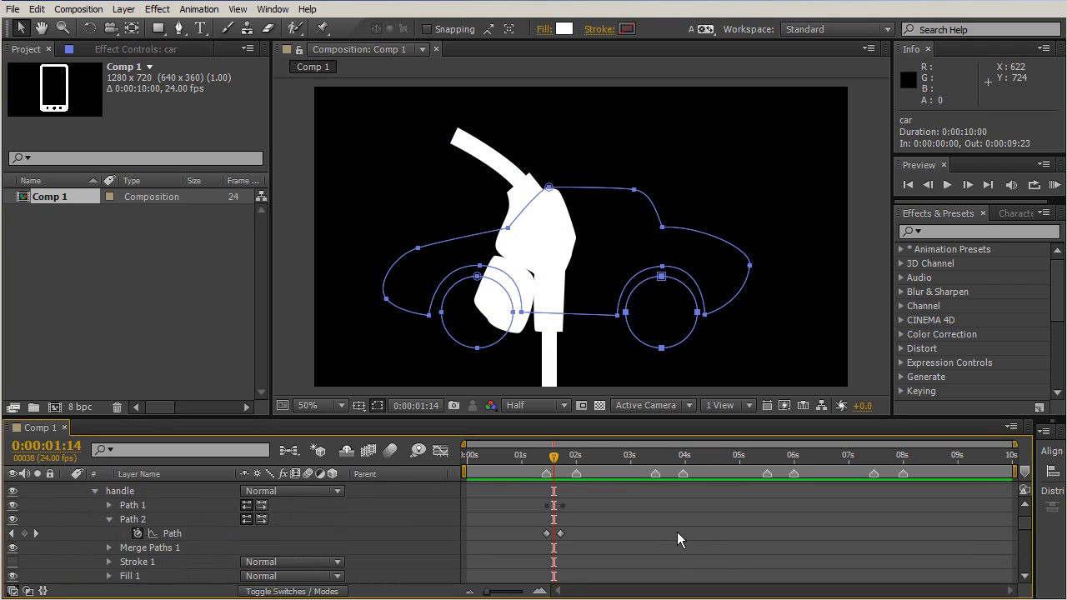
scroll(105, 512, up, 1)
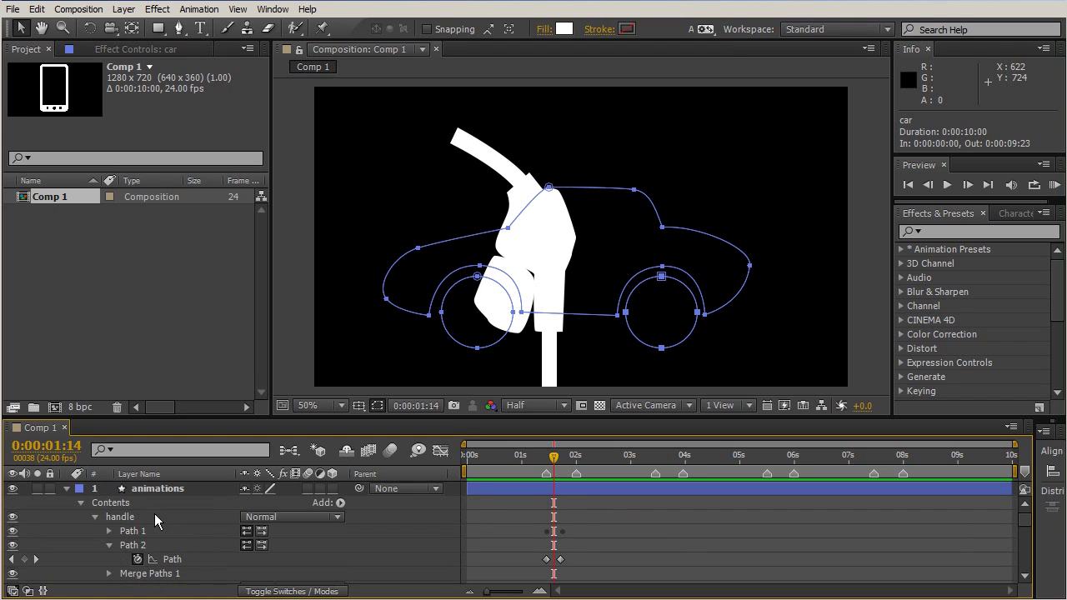
click(95, 517)
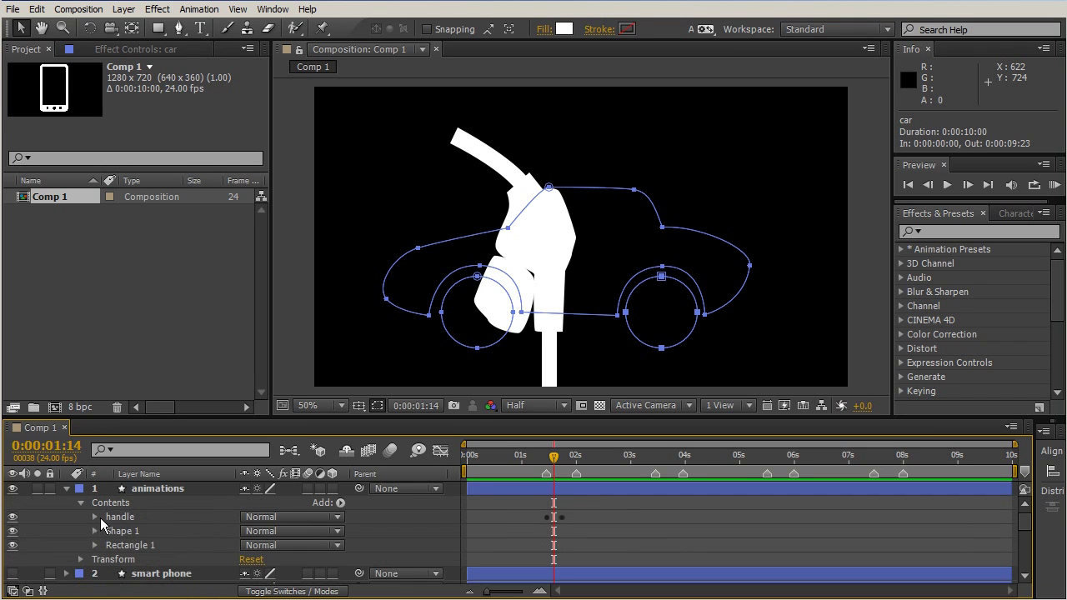
click(122, 531)
click(106, 546)
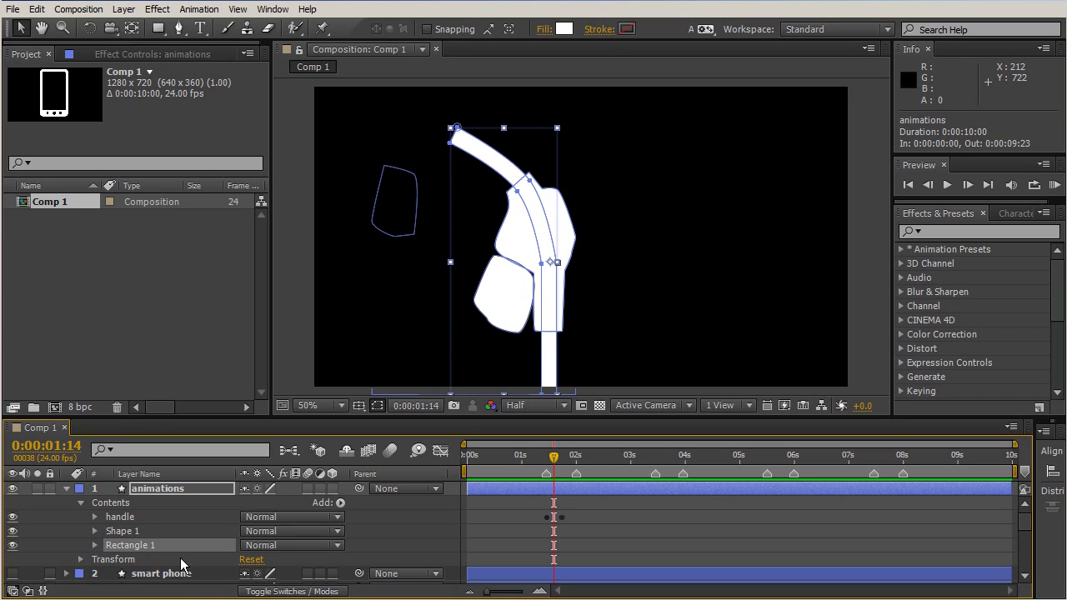
click(97, 545)
click(93, 543)
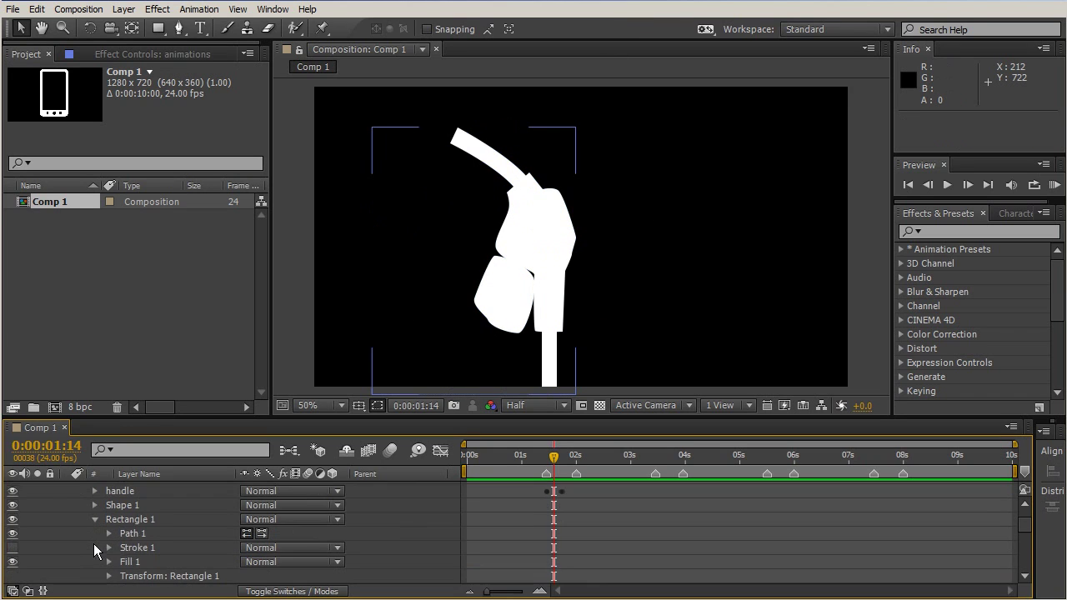
click(135, 534)
click(109, 534)
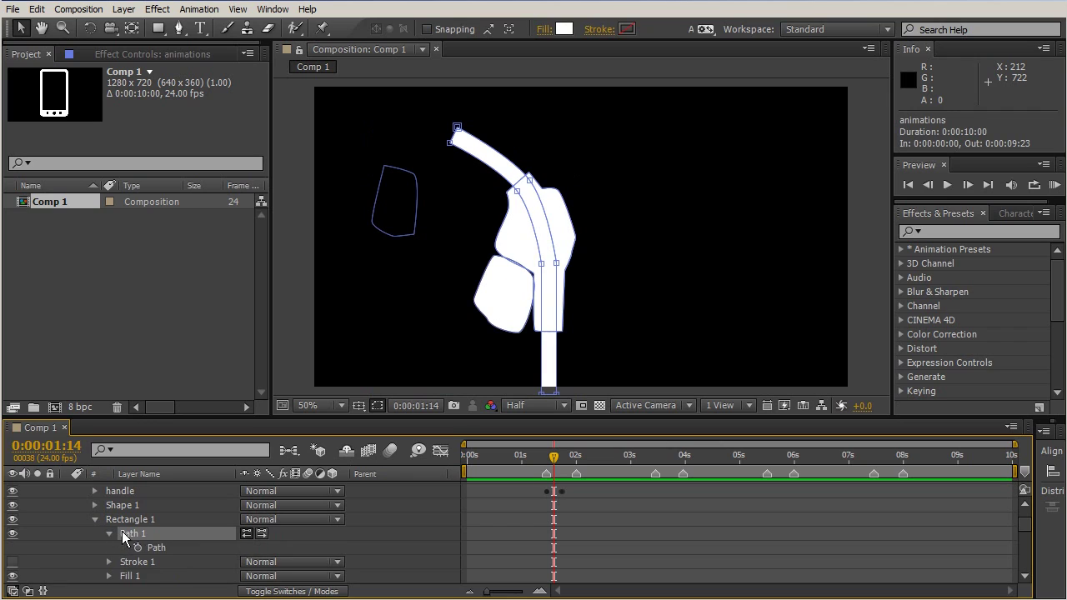
click(151, 547)
- Keyframe Rectangle 1's path at 0:00:01:11, paste the car's Ellipse 2 wheel path at 0:00:01:19, and scrub to 0:00:01:23
drag(550, 460, 546, 459)
click(138, 548)
drag(547, 459, 565, 477)
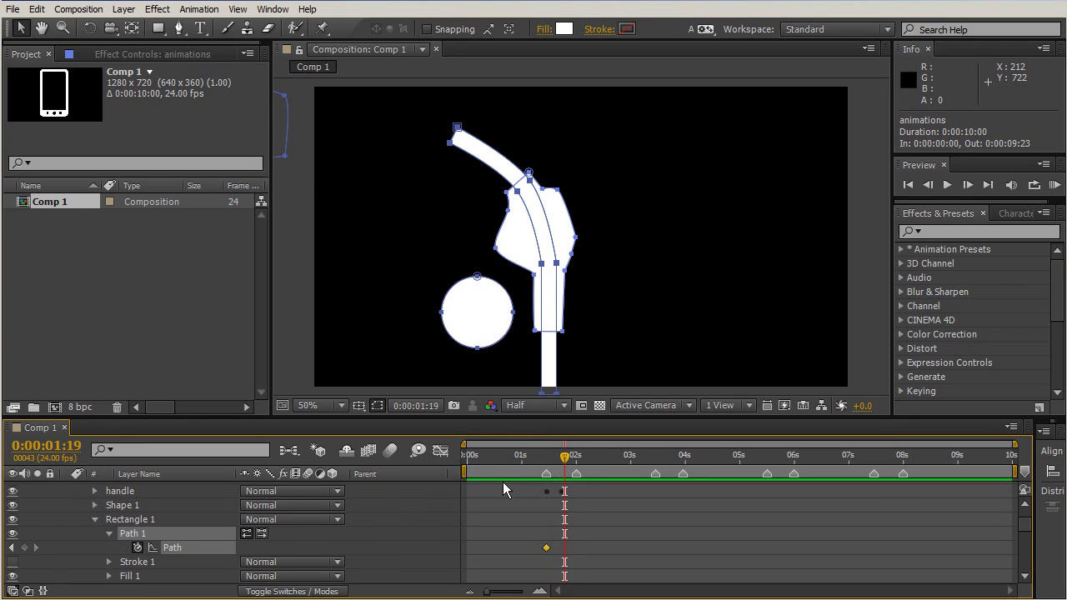
key(ctrl+v)
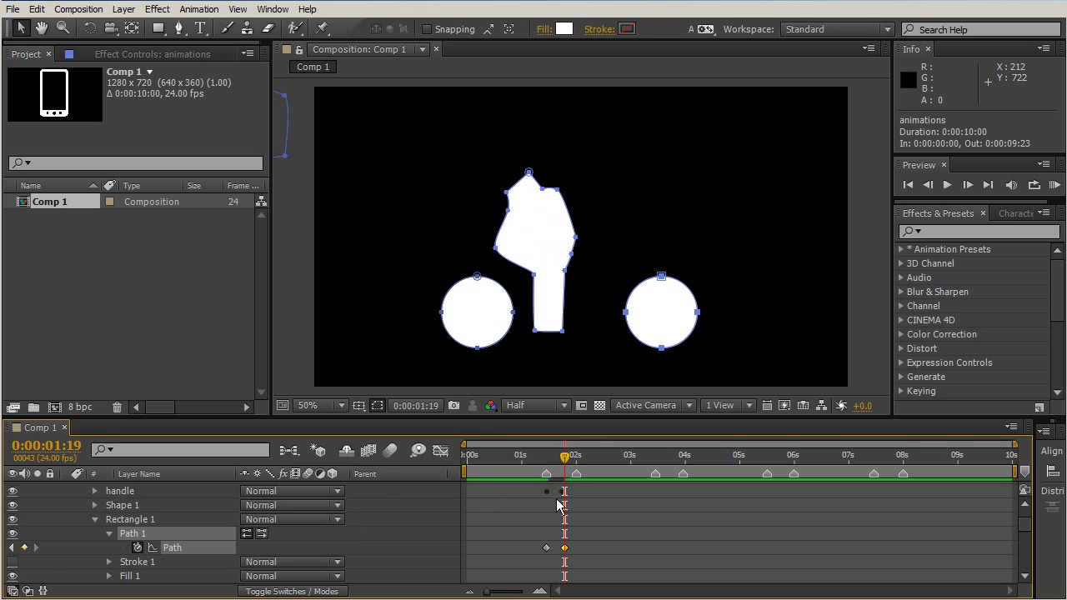
mouse_move(564, 461)
mouse_down()
mouse_move(537, 465)
mouse_move(565, 463)
mouse_up()
mouse_move(564, 459)
mouse_down()
mouse_move(545, 464)
mouse_move(562, 469)
mouse_up()
mouse_move(564, 454)
mouse_down()
mouse_move(545, 458)
mouse_move(574, 466)
mouse_up()
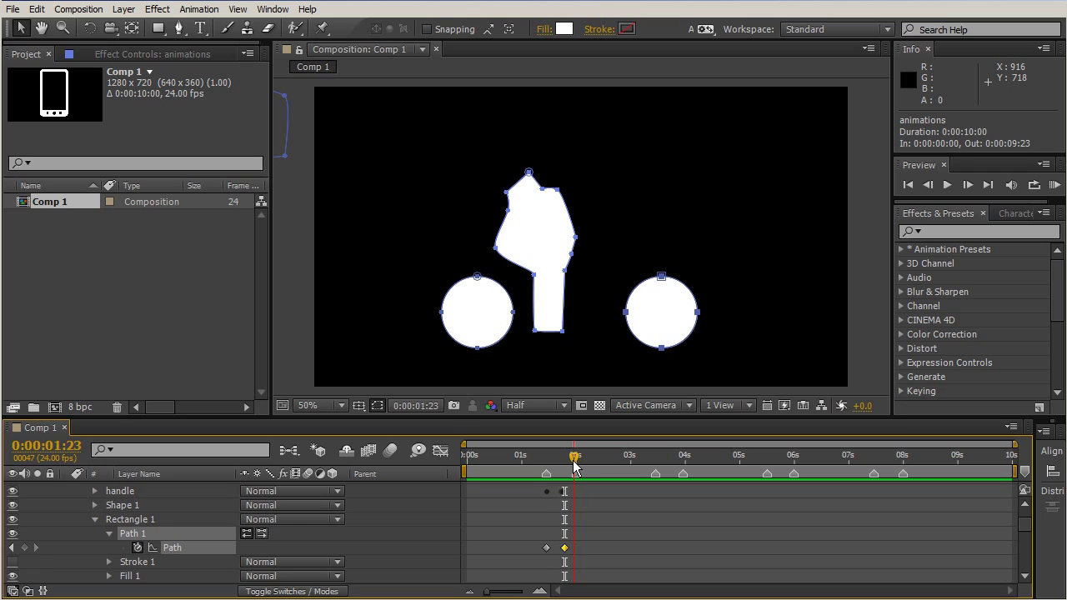
- Collapse the car layer's Ellipse 2, expand its Shape 1 body down to Path 1, and copy the Path property
scroll(570, 535, down, 6)
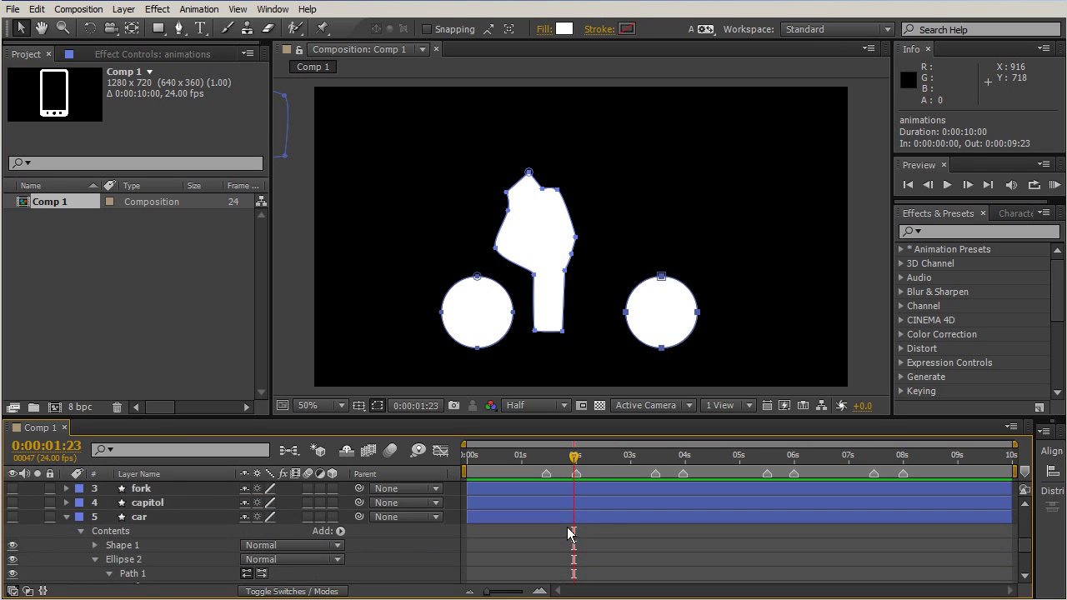
scroll(570, 533, down, 4)
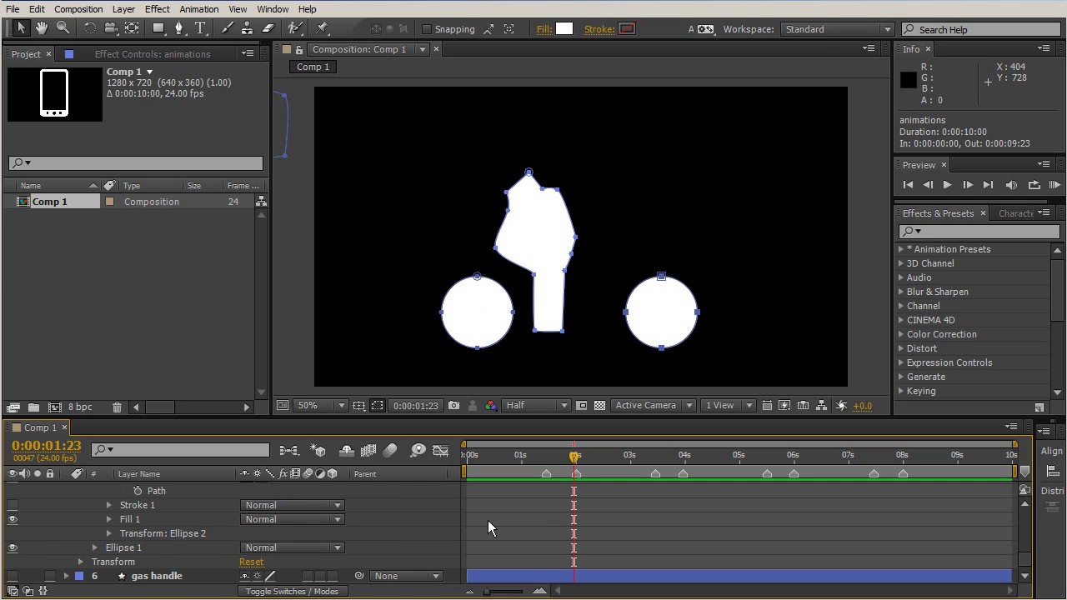
scroll(289, 543, up, 4)
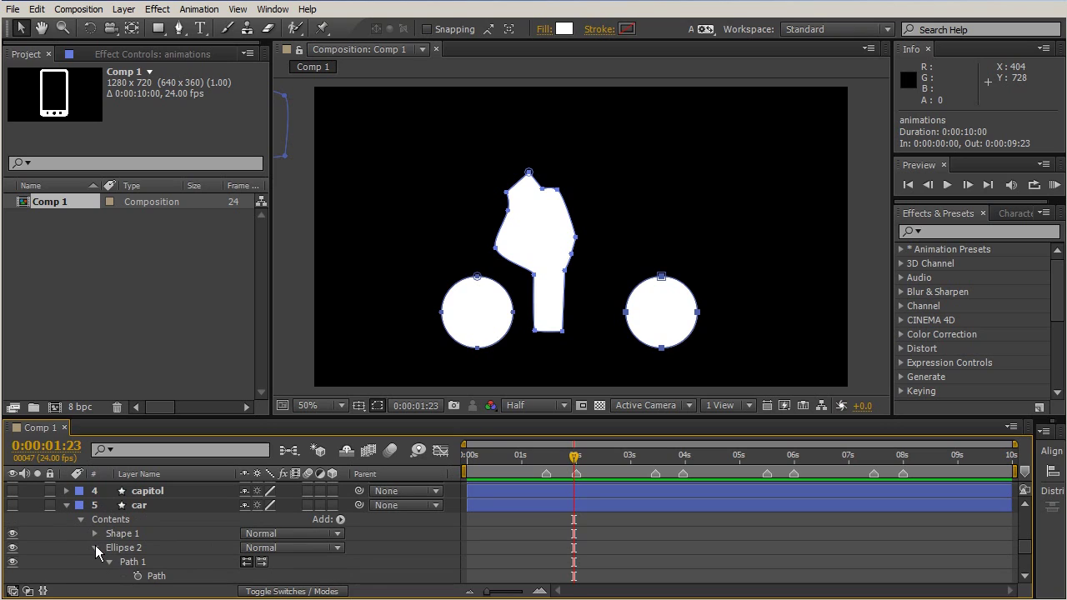
click(95, 547)
click(94, 534)
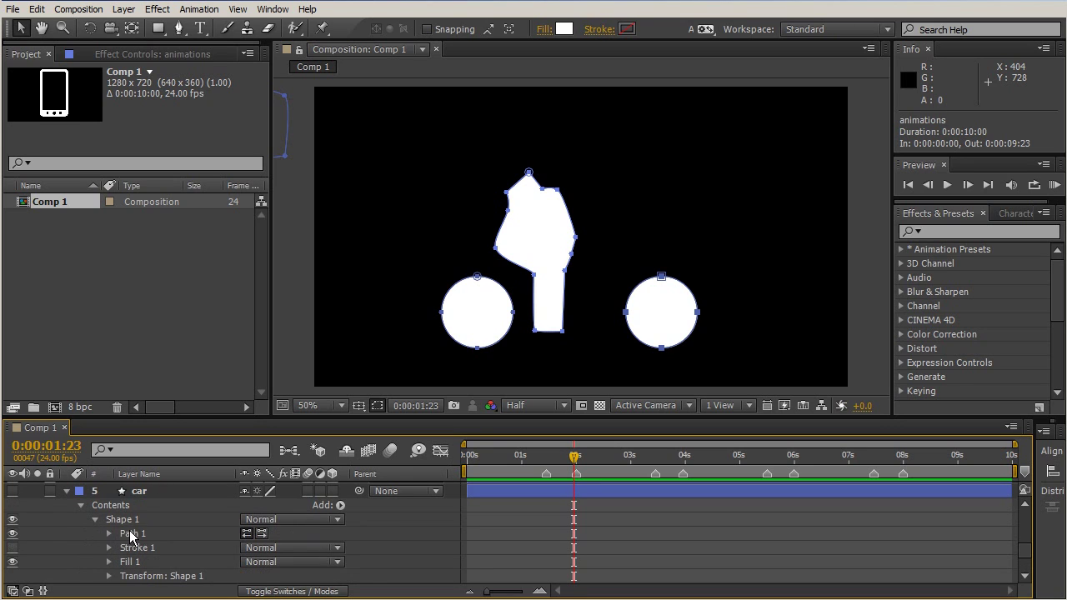
click(129, 534)
click(108, 534)
click(155, 548)
scroll(613, 498, up, 10)
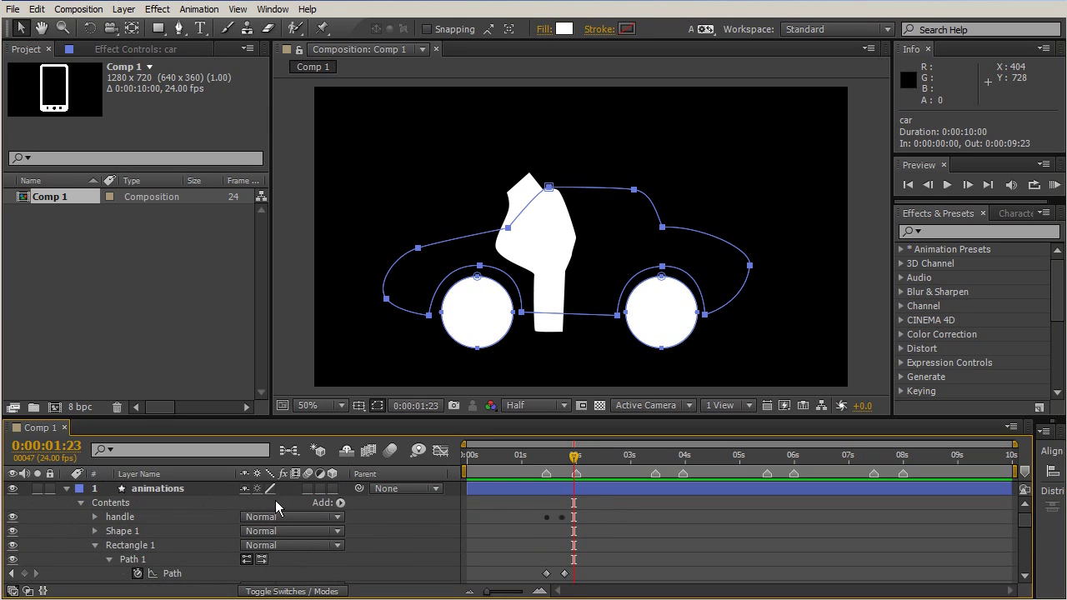
- In the animations layer, collapse the Rectangle 1 and handle groups and expand Shape 1 down to Path 1's Path property
click(106, 518)
click(95, 545)
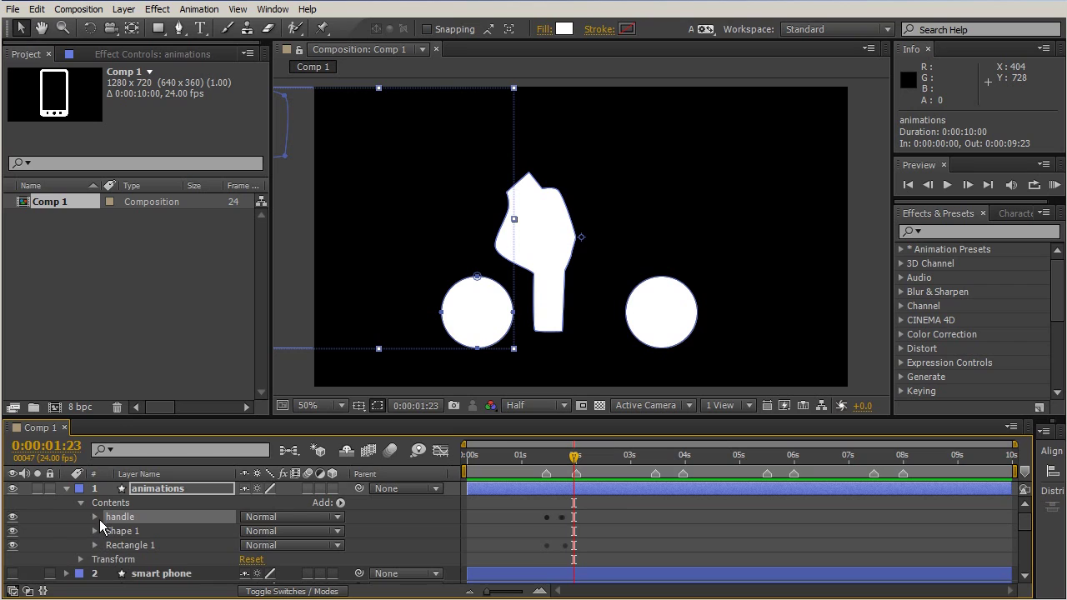
click(94, 515)
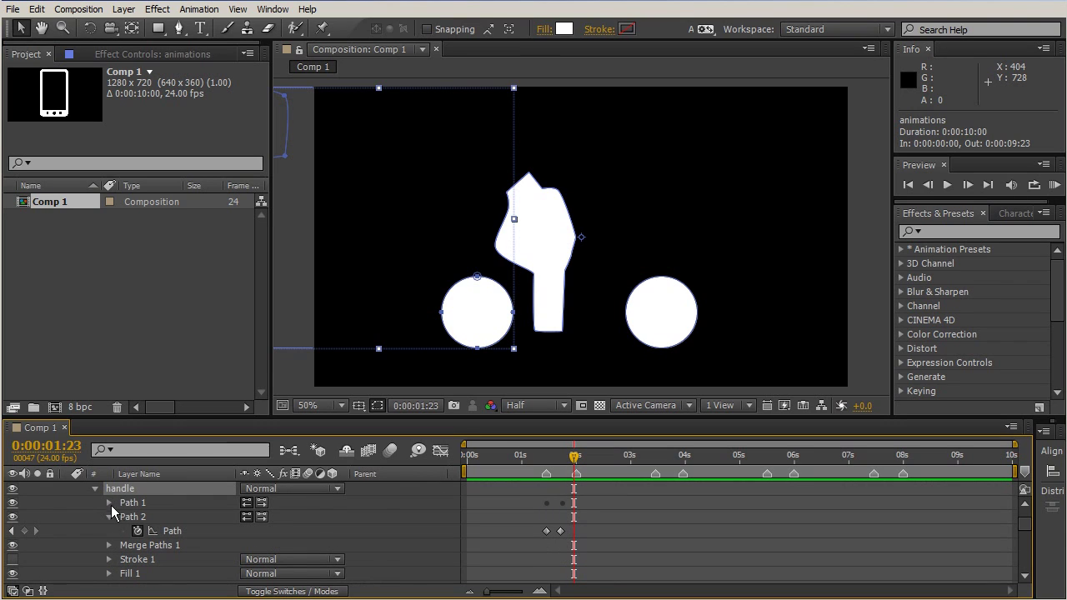
click(110, 517)
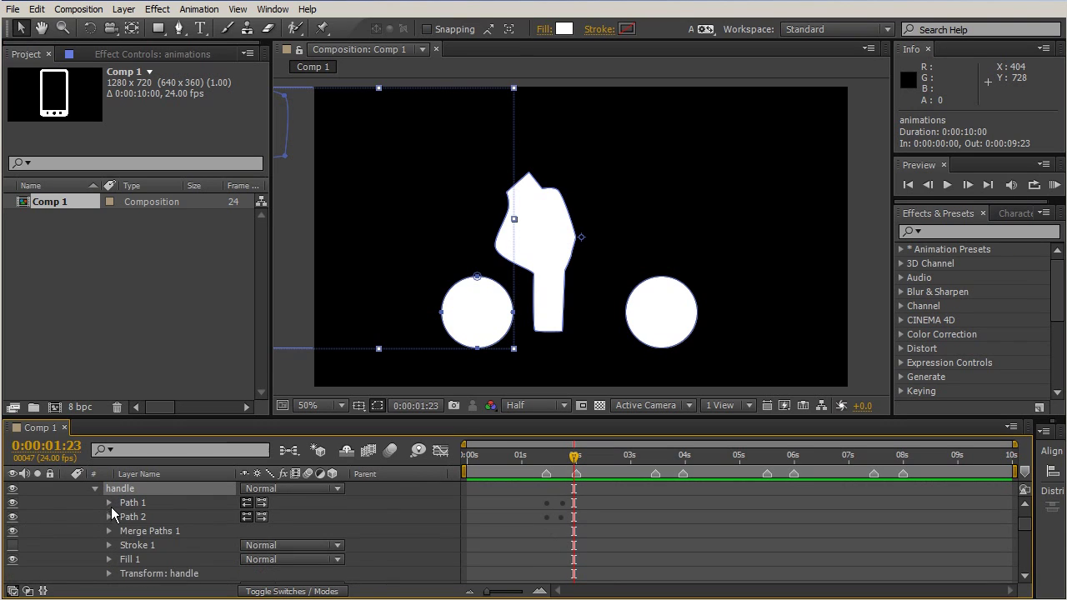
click(95, 488)
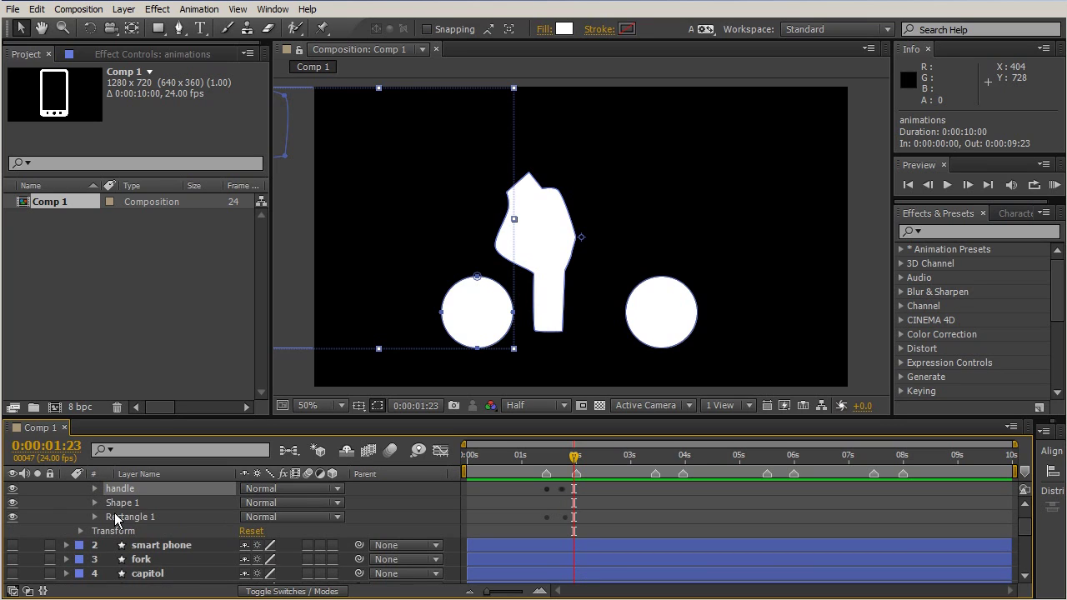
click(100, 502)
click(94, 501)
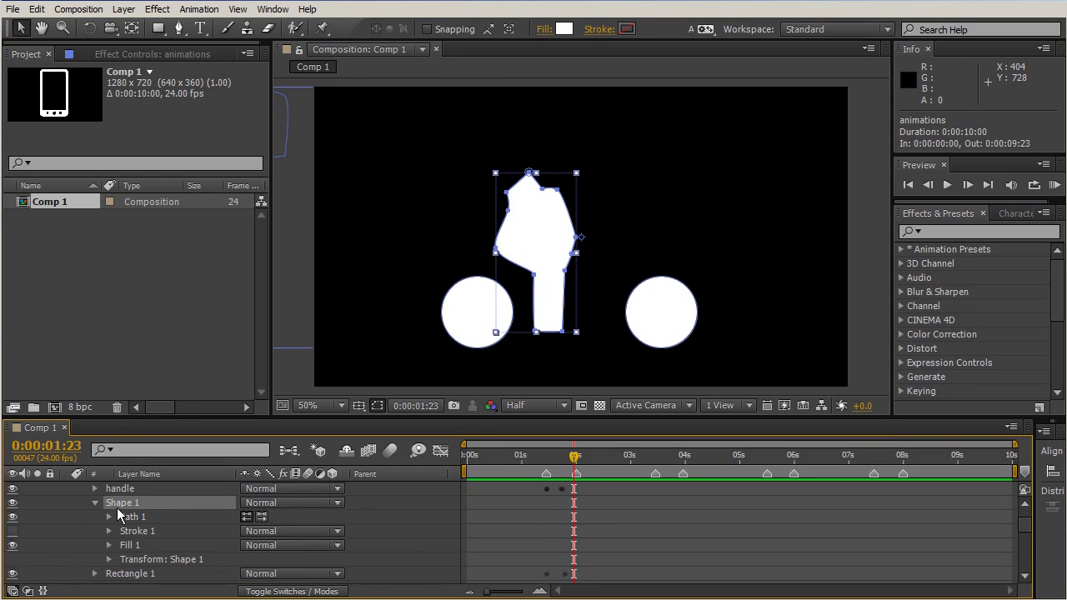
click(108, 516)
click(109, 516)
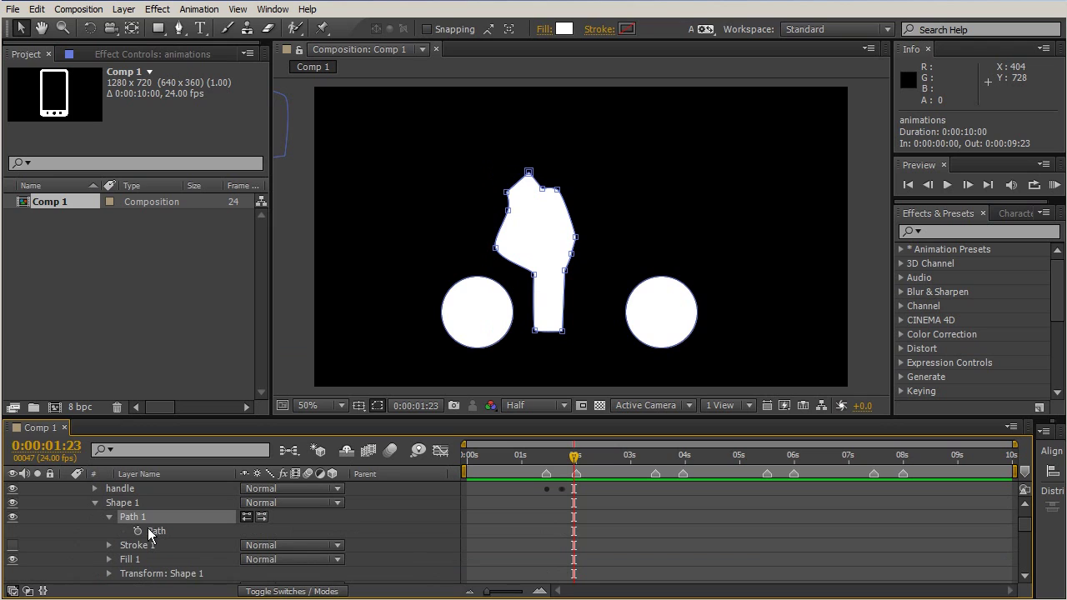
- Keyframe Shape 1's path at 0:00:01:11, paste the car body path at 0:00:02:00, and scrub back to 0:00:01:18
drag(575, 458, 546, 458)
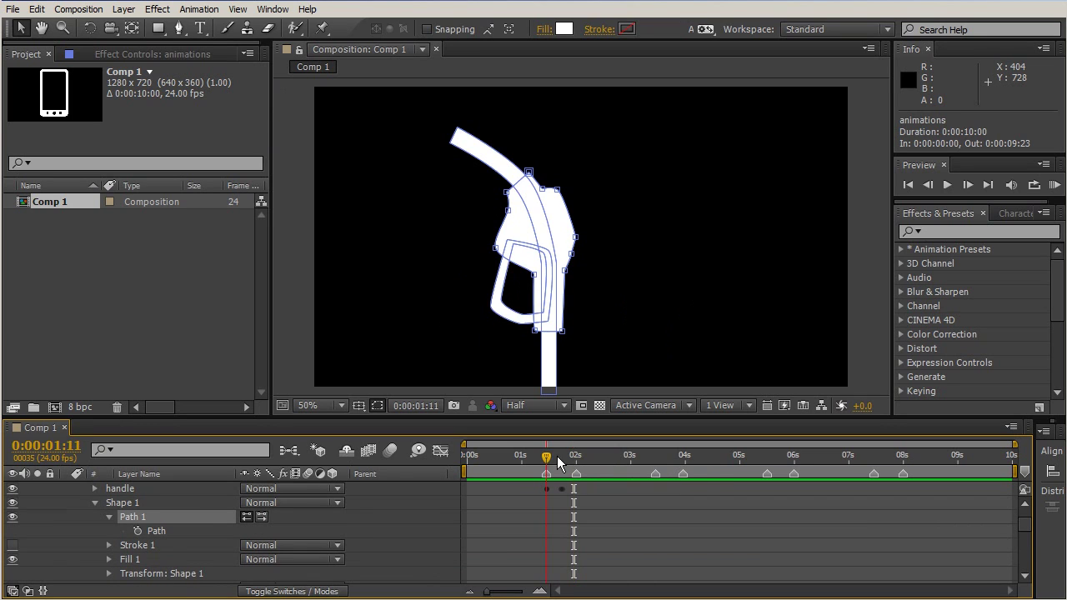
click(138, 531)
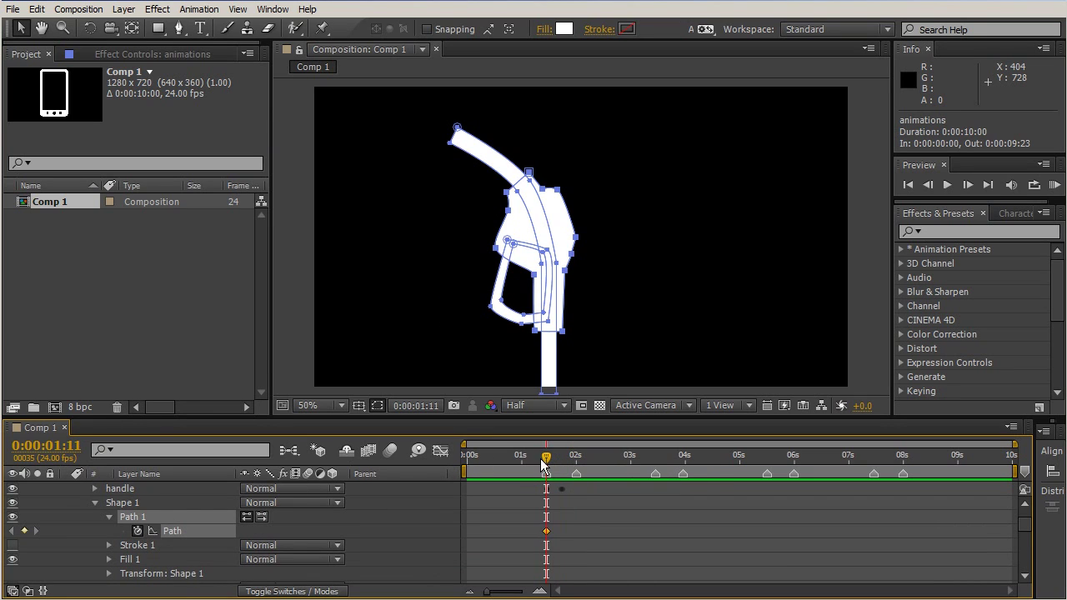
drag(546, 460, 575, 460)
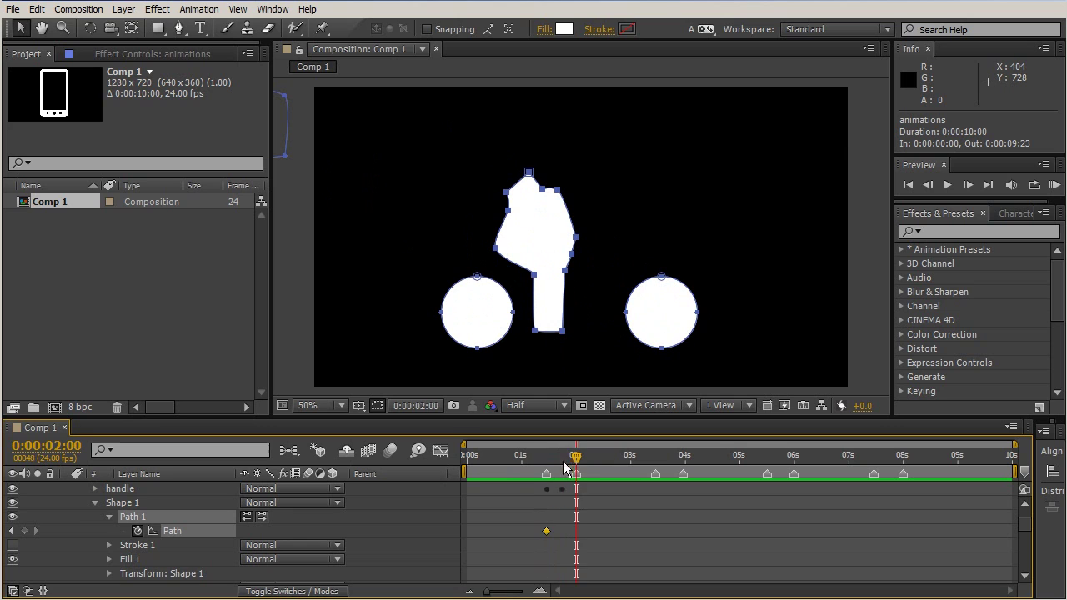
key(ctrl+v)
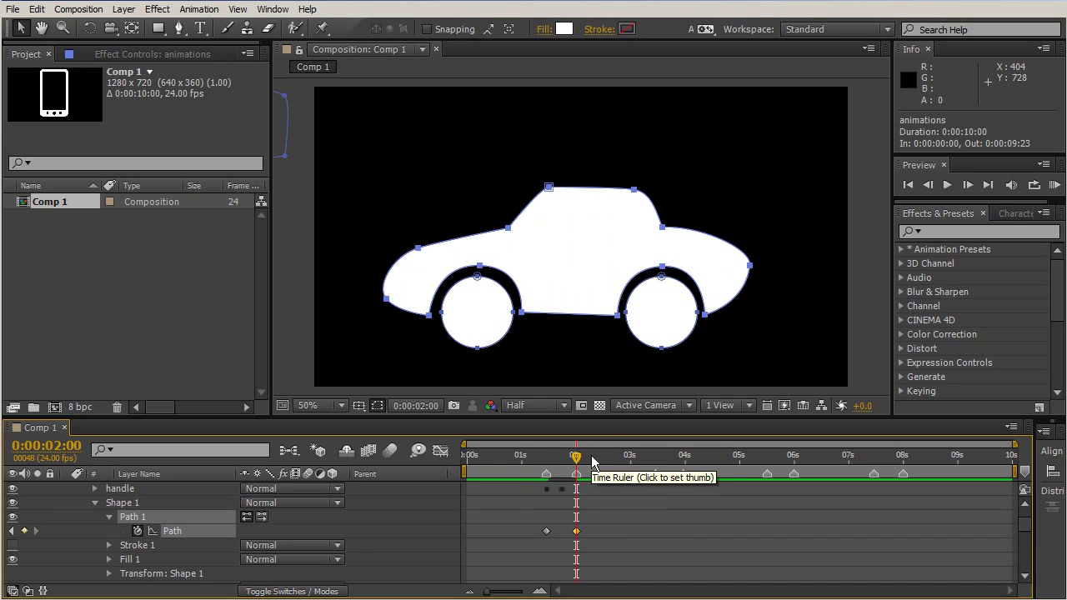
mouse_move(575, 458)
mouse_down()
mouse_move(533, 457)
mouse_move(571, 461)
mouse_move(562, 458)
mouse_up()
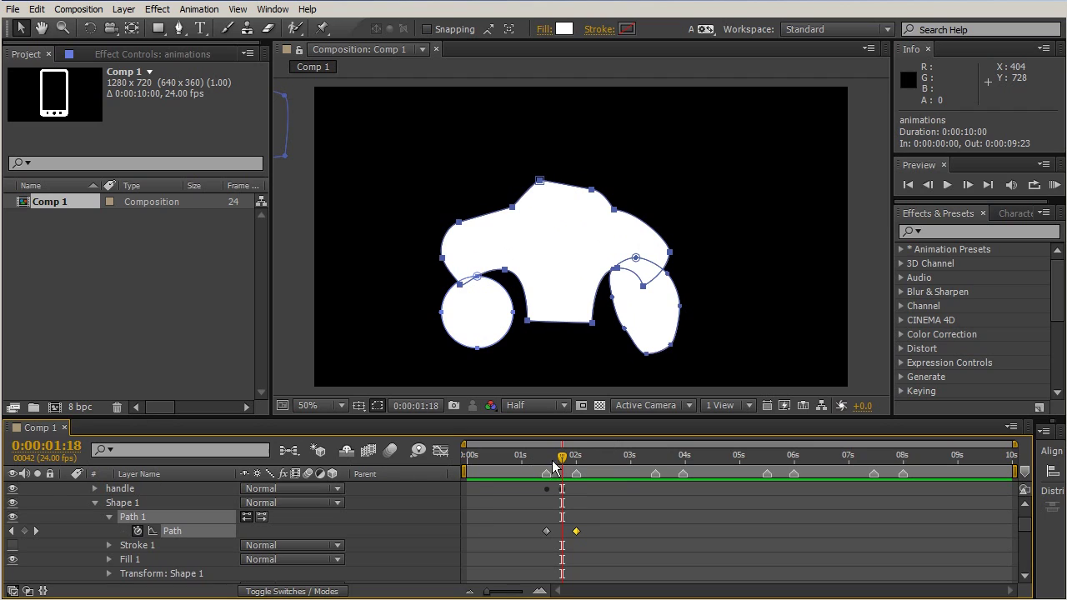
- Show only the animations layer's keyframed properties and align the first and fourth Path's second keyframes at 0:00:01:17
scroll(591, 546, up, 1)
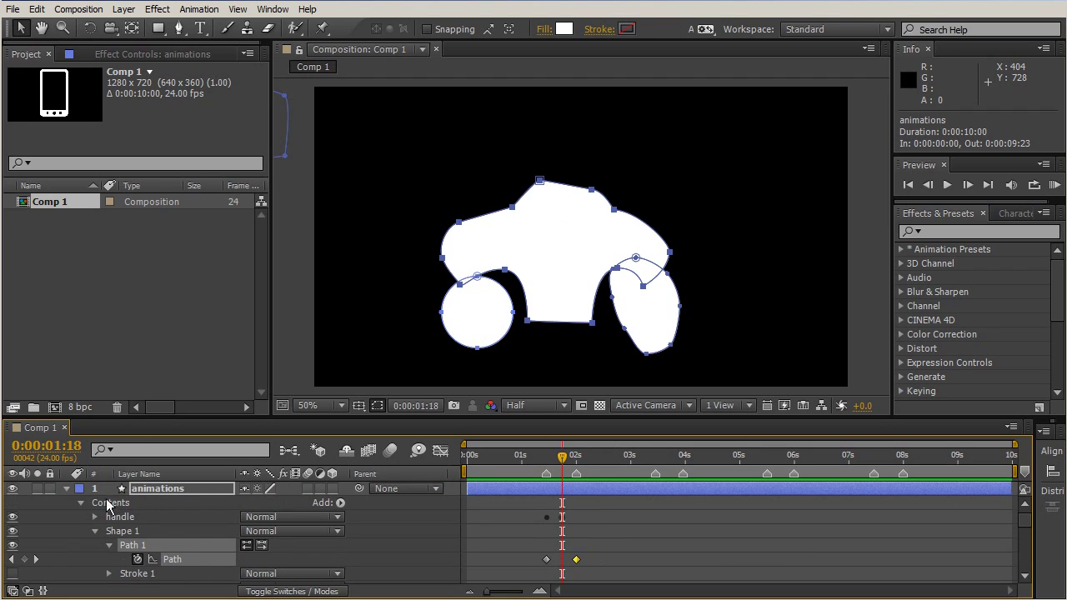
click(159, 490)
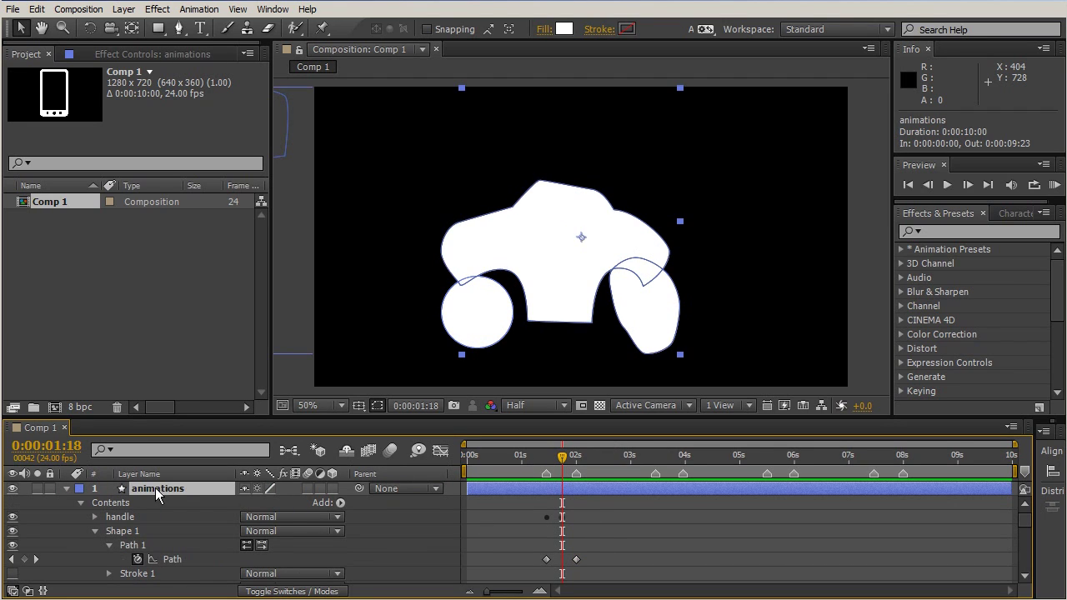
key(u)
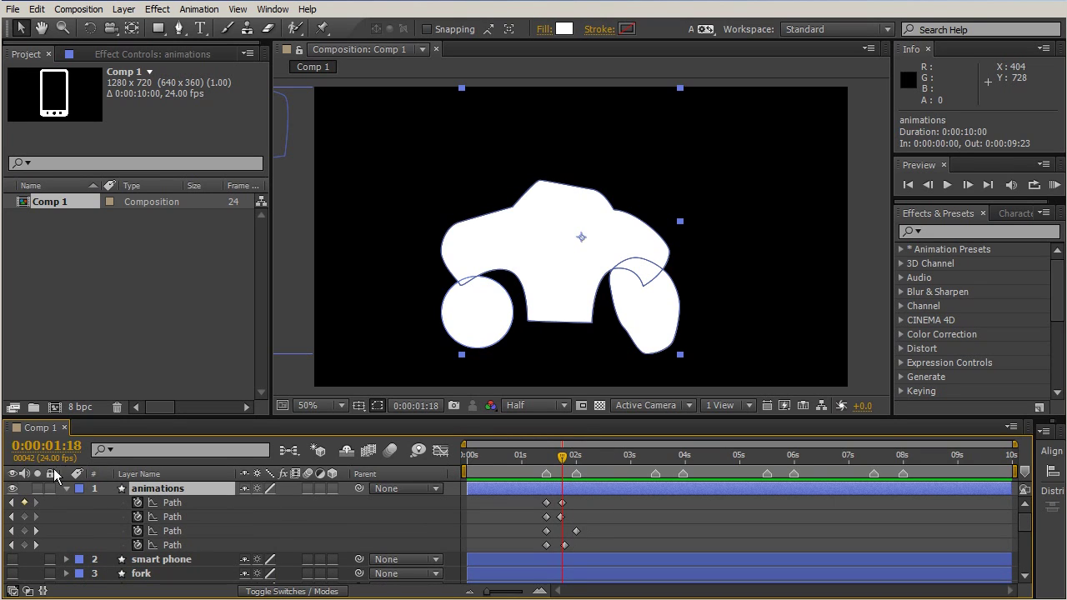
click(562, 503)
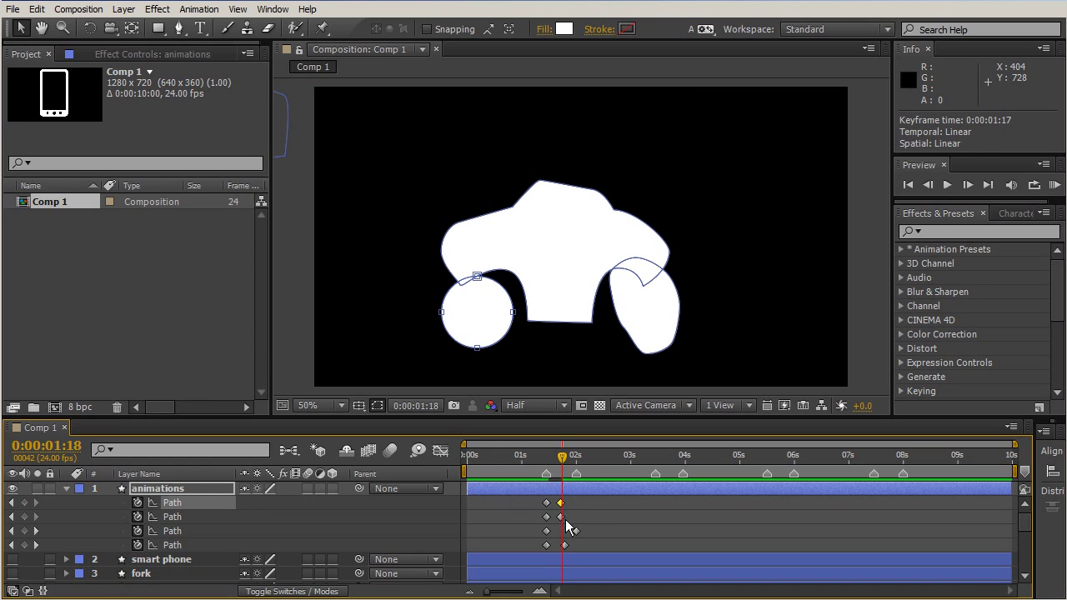
drag(562, 463, 558, 456)
drag(564, 545, 557, 542)
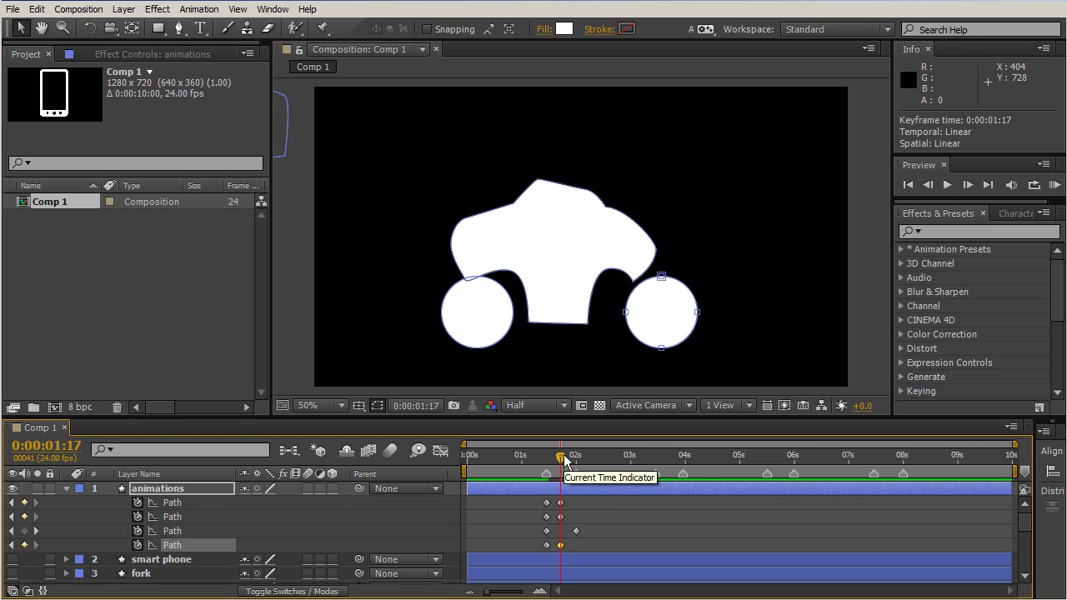
- At 0:00:02:00, add keyframes to the first, second and fourth Path properties of the animations layer
drag(561, 459, 576, 464)
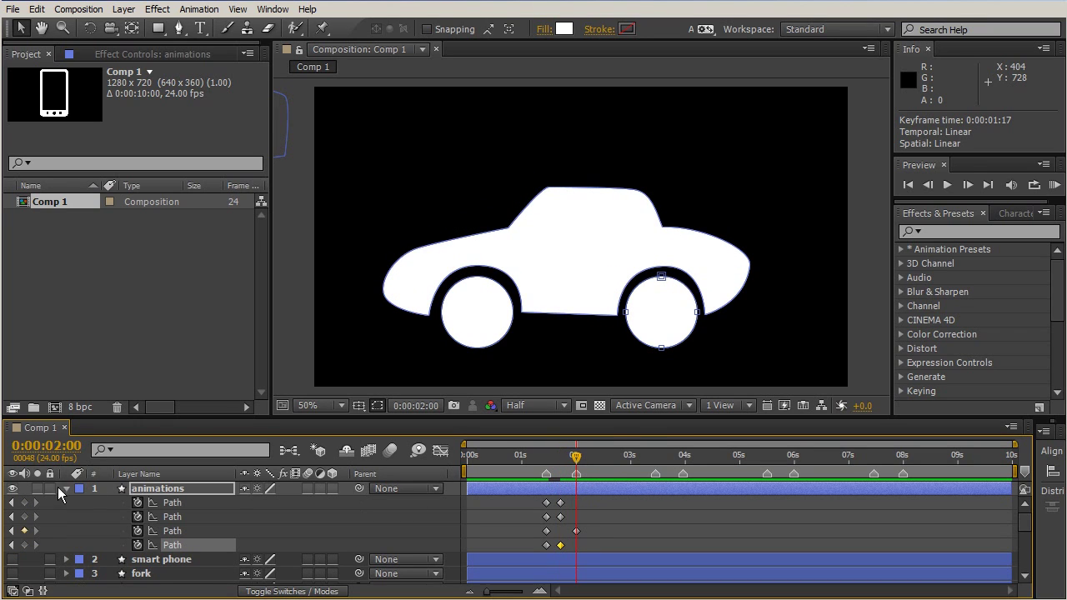
click(28, 503)
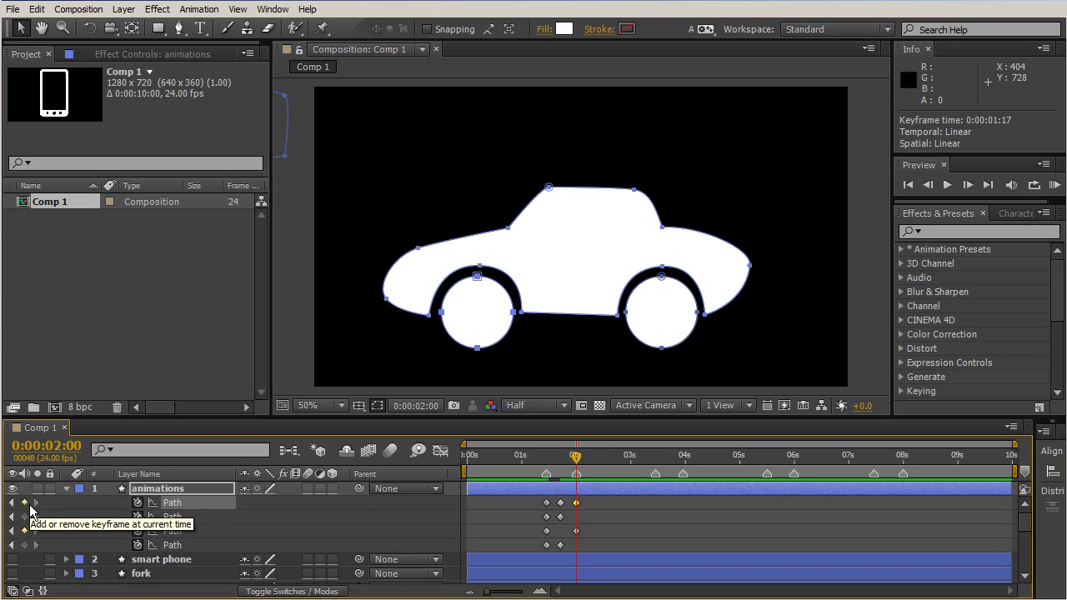
click(24, 517)
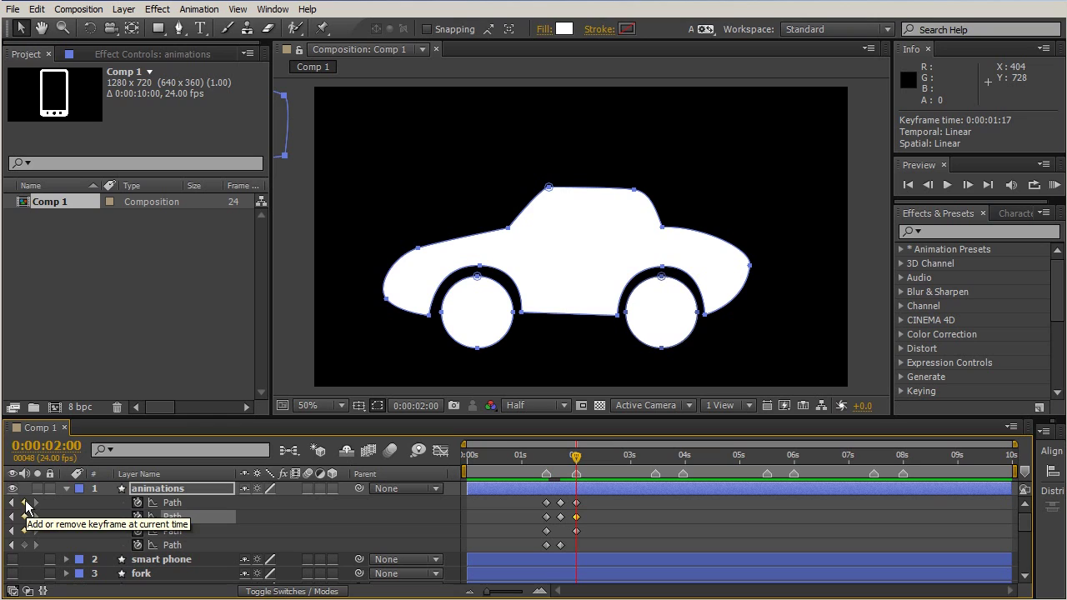
click(24, 503)
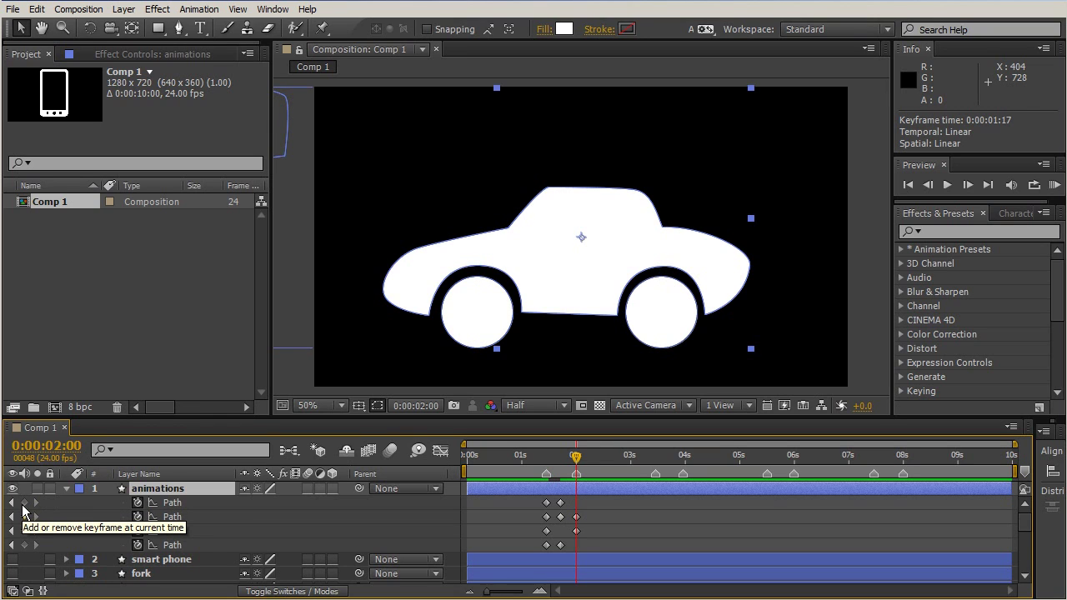
click(23, 502)
click(24, 545)
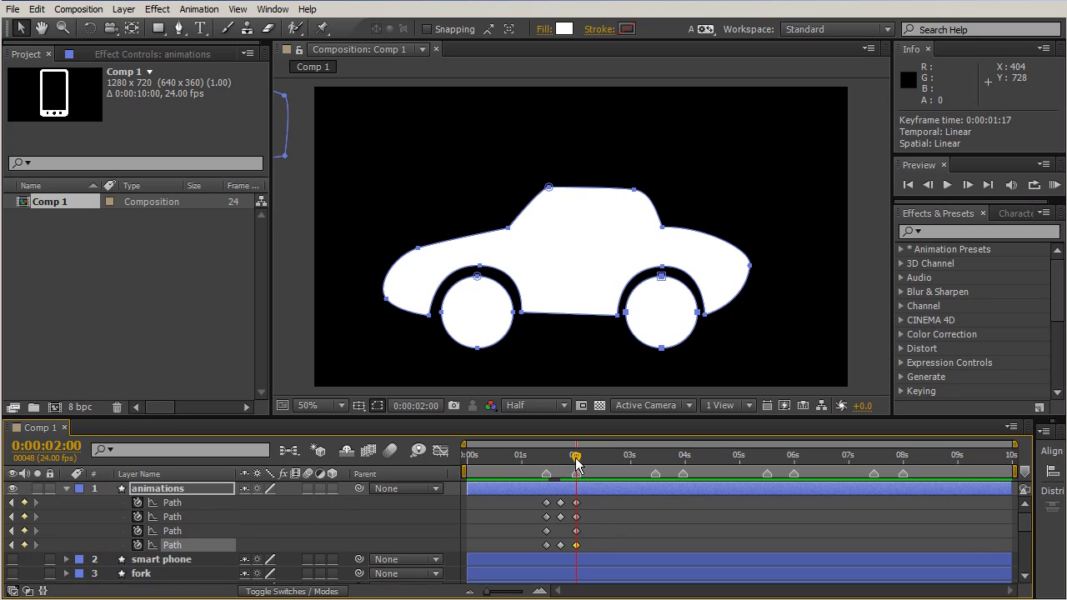
- At 0:00:01:17, move the car's right wheel about 76 px left and 88 px down, lower the left wheel, and scrub the transition
drag(575, 463, 561, 461)
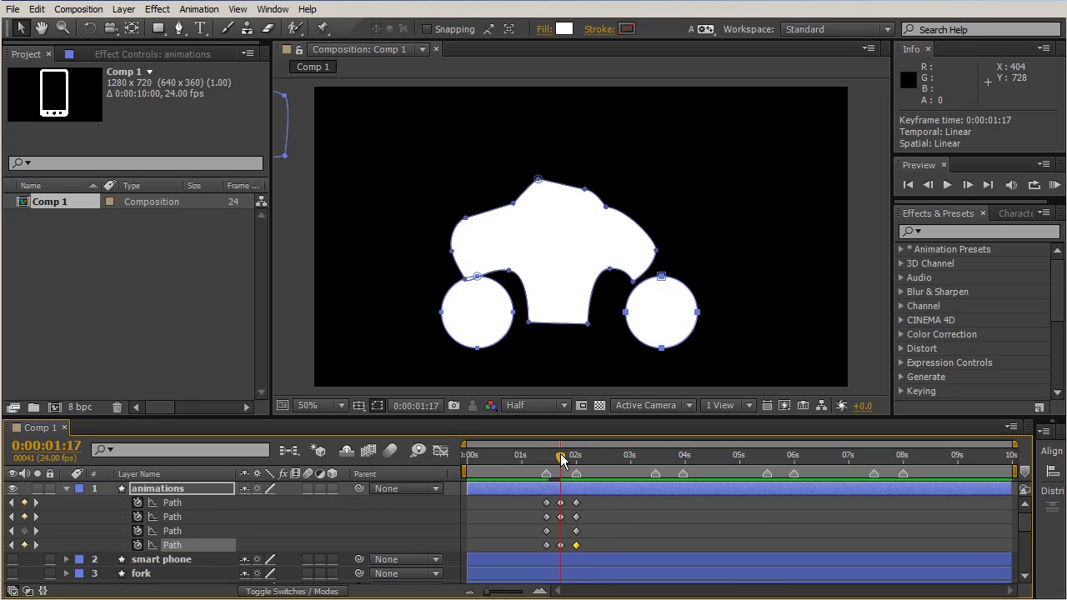
double_click(660, 334)
drag(662, 336, 630, 374)
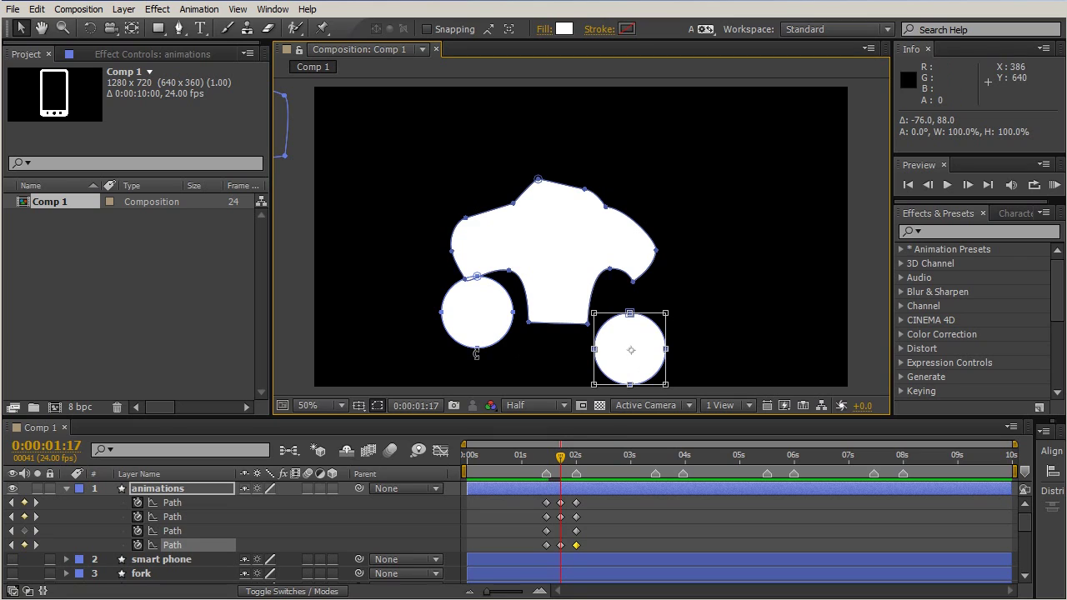
click(479, 339)
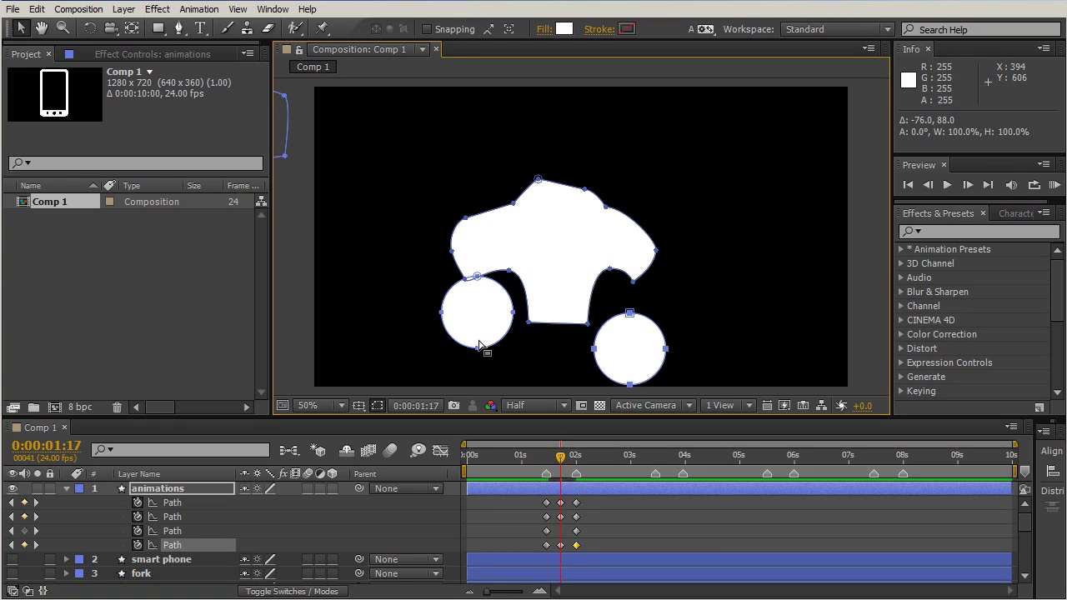
double_click(481, 342)
drag(481, 341, 487, 372)
mouse_move(581, 448)
mouse_down()
mouse_move(530, 451)
mouse_move(596, 468)
mouse_move(545, 458)
mouse_move(574, 457)
mouse_move(549, 460)
mouse_move(578, 468)
mouse_up()
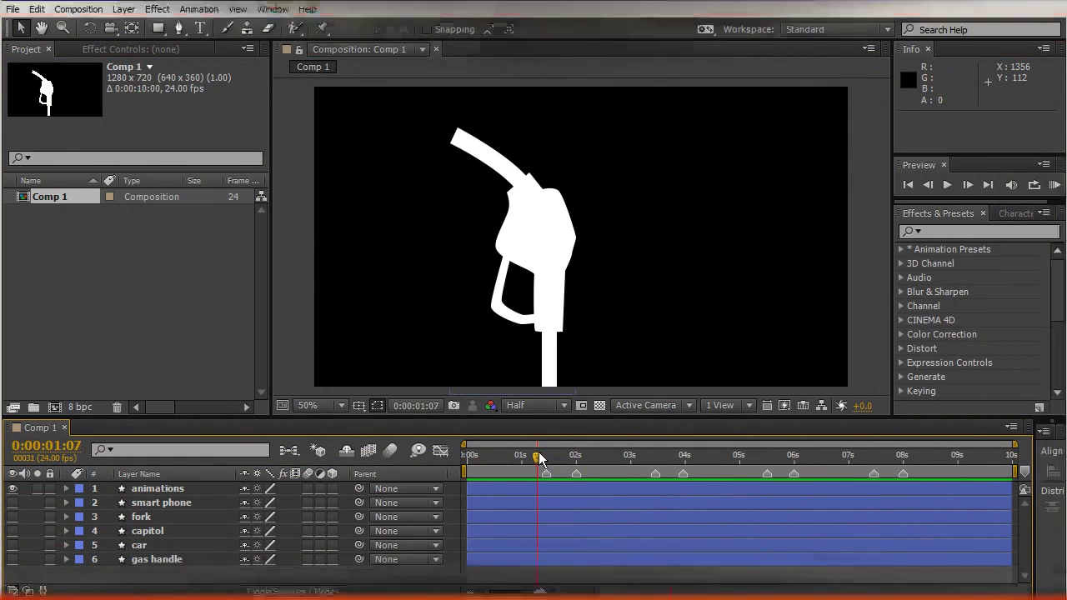
- At the 0:00:03:11 marker, expand the capitol layer's contents and examine which shapes its rectangles form
drag(539, 457, 656, 472)
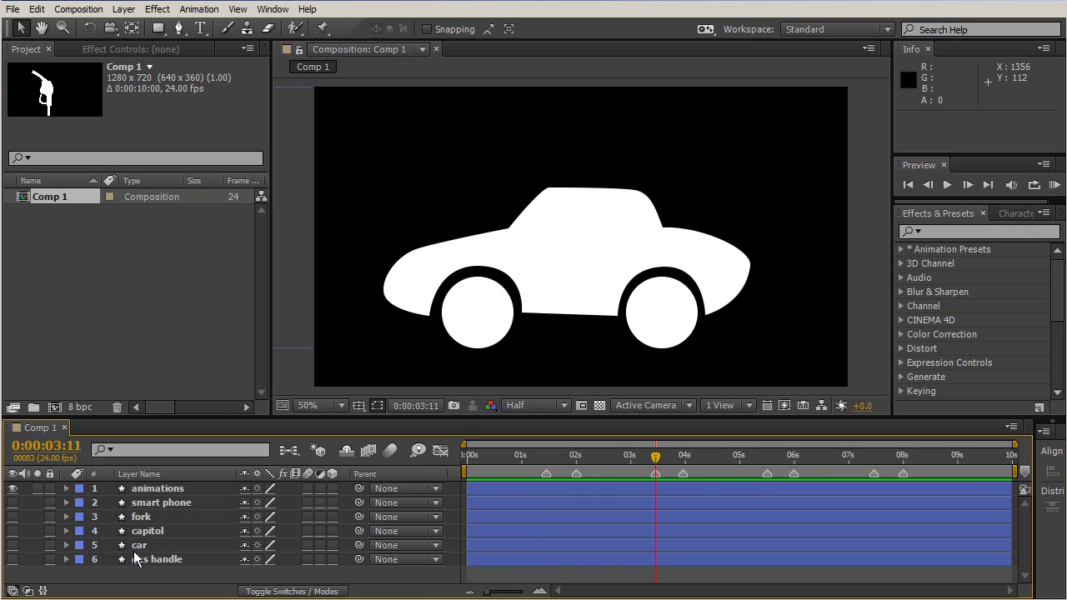
click(67, 531)
click(121, 518)
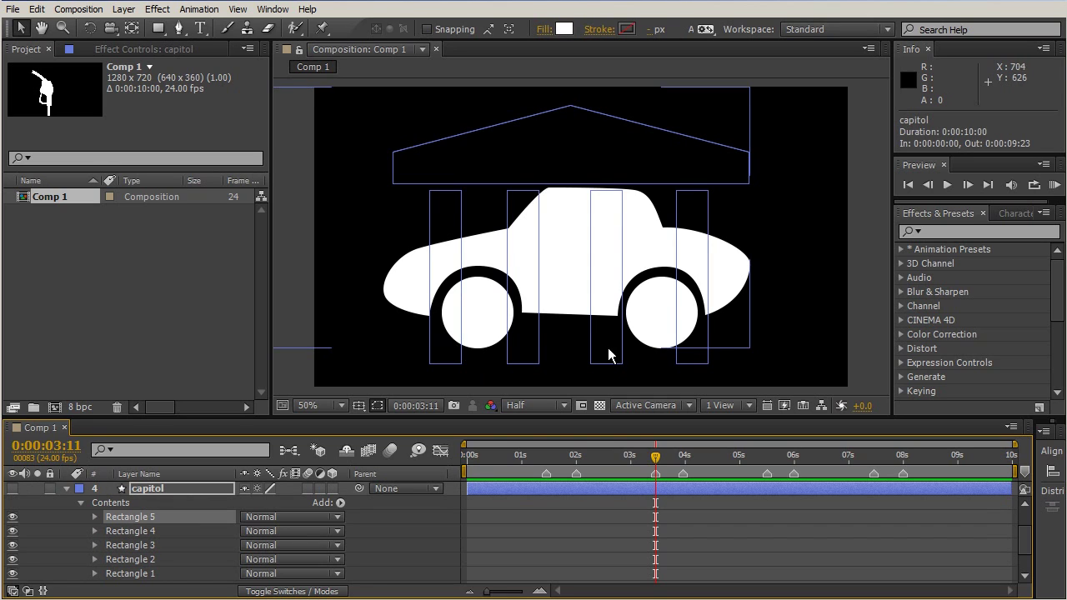
click(139, 548)
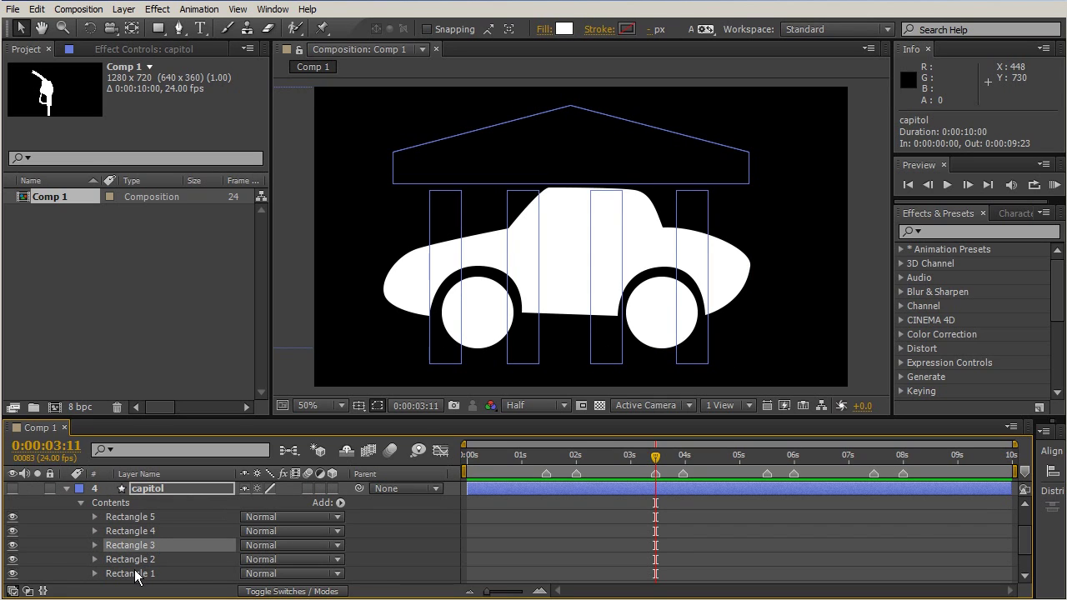
click(137, 575)
click(138, 559)
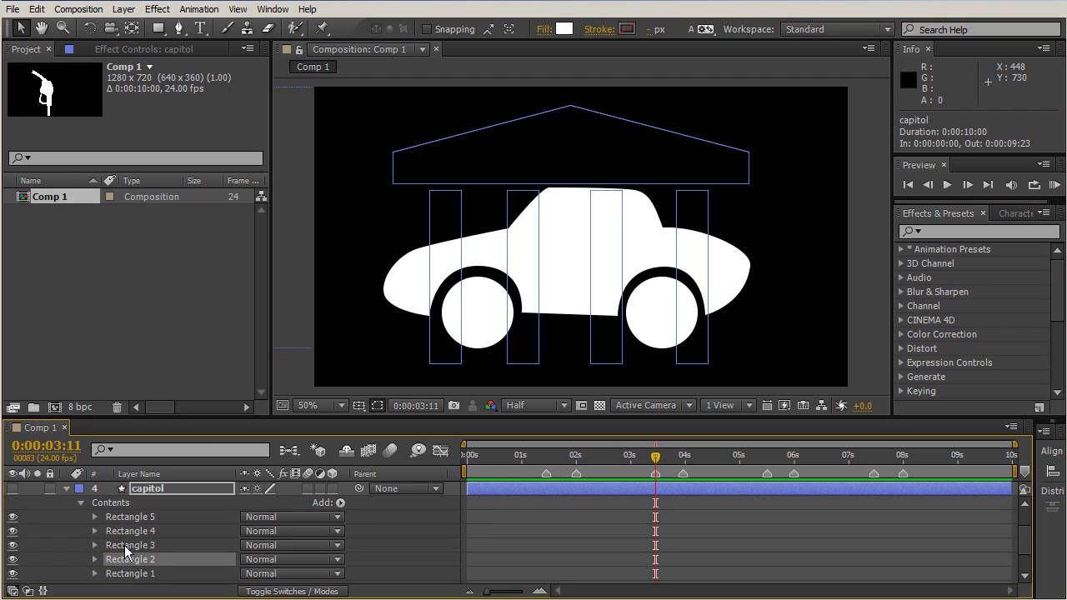
click(124, 574)
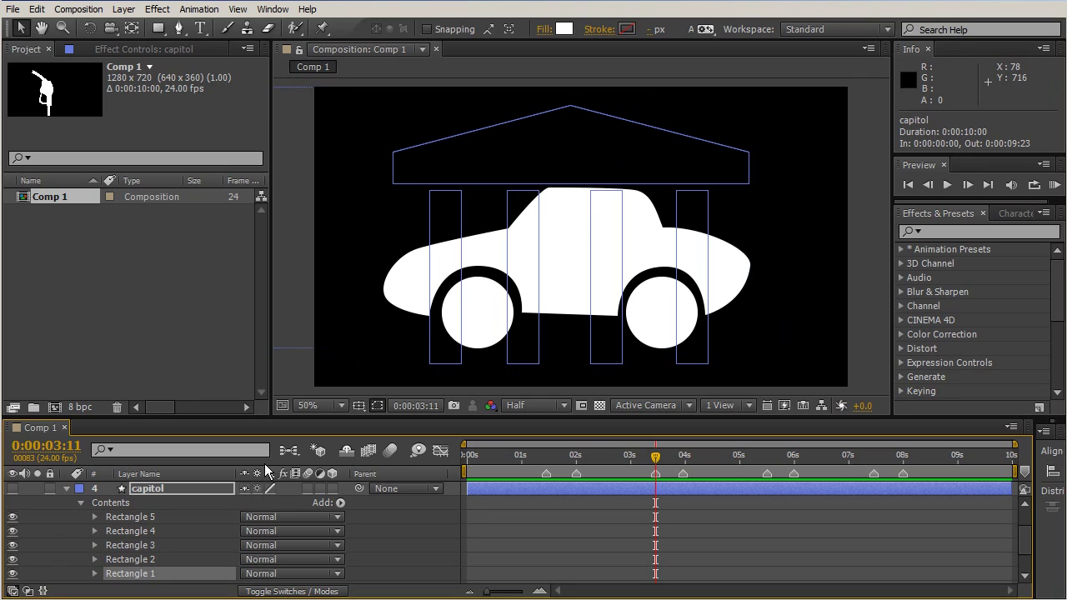
- Expand Rectangle 5, the roof, in the capitol layer and copy its Path property
scroll(182, 536, up, 2)
scroll(183, 534, down, 3)
scroll(183, 534, up, 3)
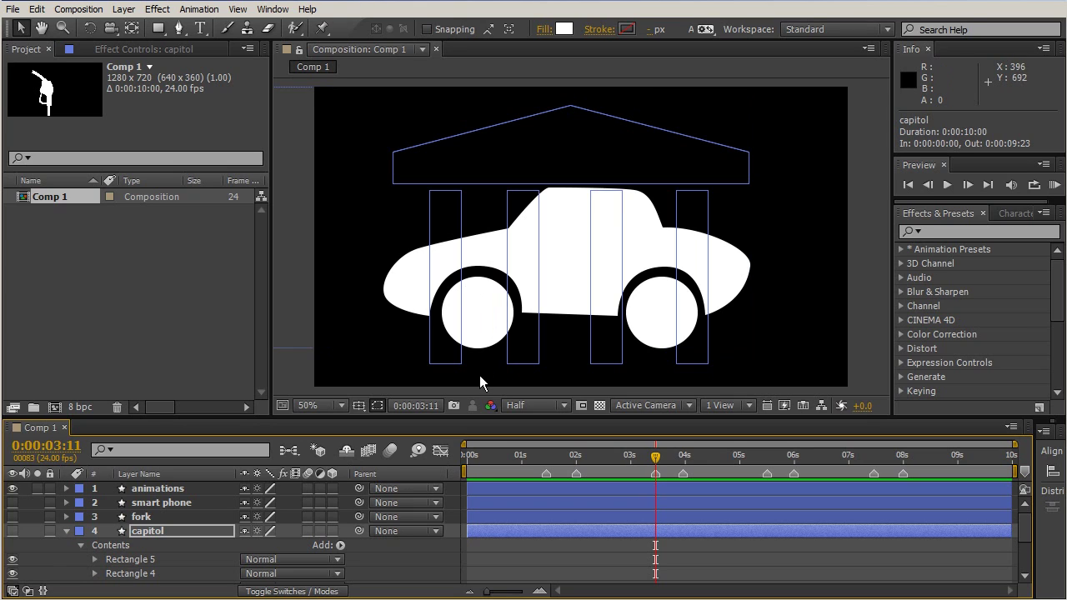
click(95, 559)
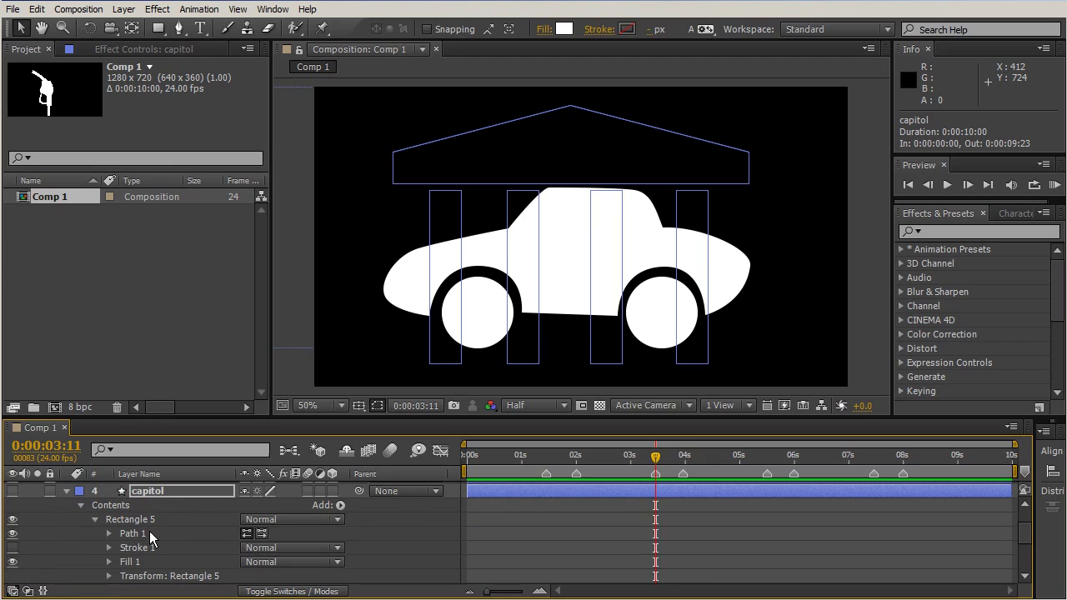
click(149, 534)
click(109, 533)
click(156, 548)
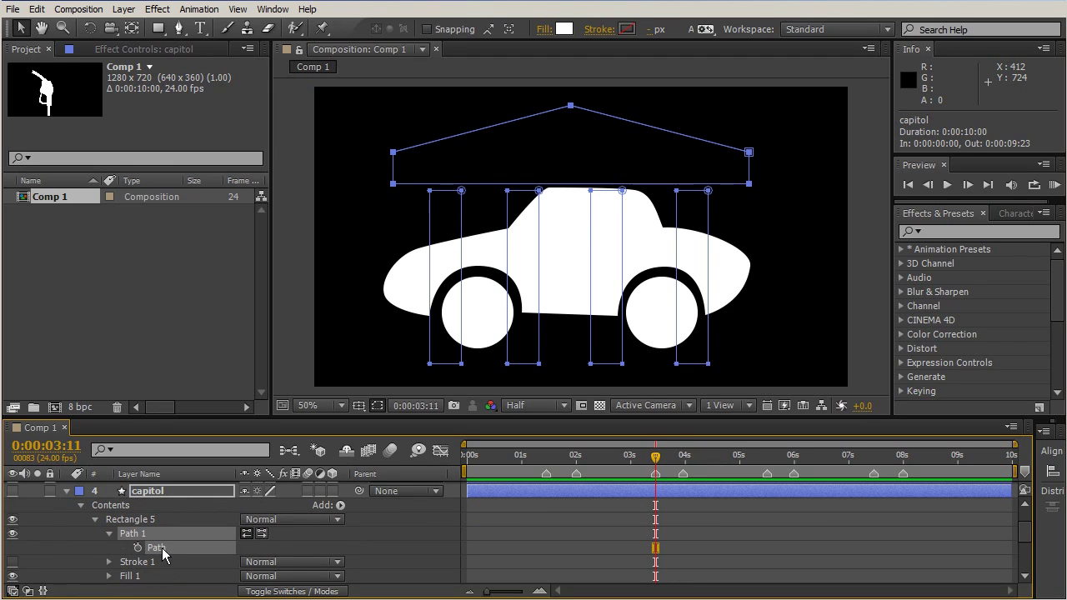
- In the animations layer, collapse the handle group's Path 1 and Path 2 and toggle their visibility to identify what they draw
scroll(746, 493, up, 3)
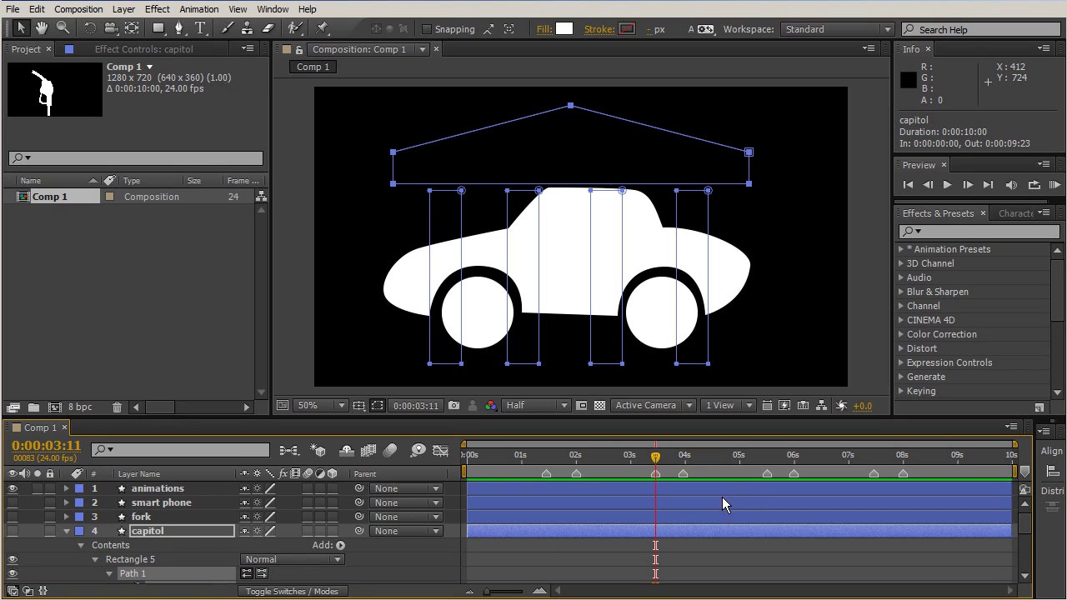
click(600, 493)
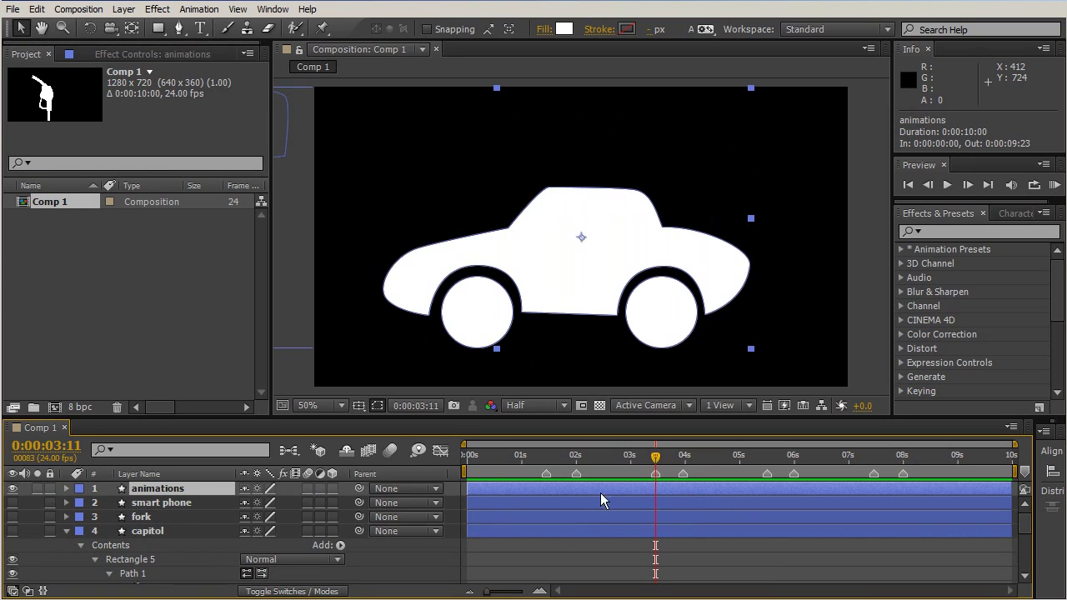
click(66, 489)
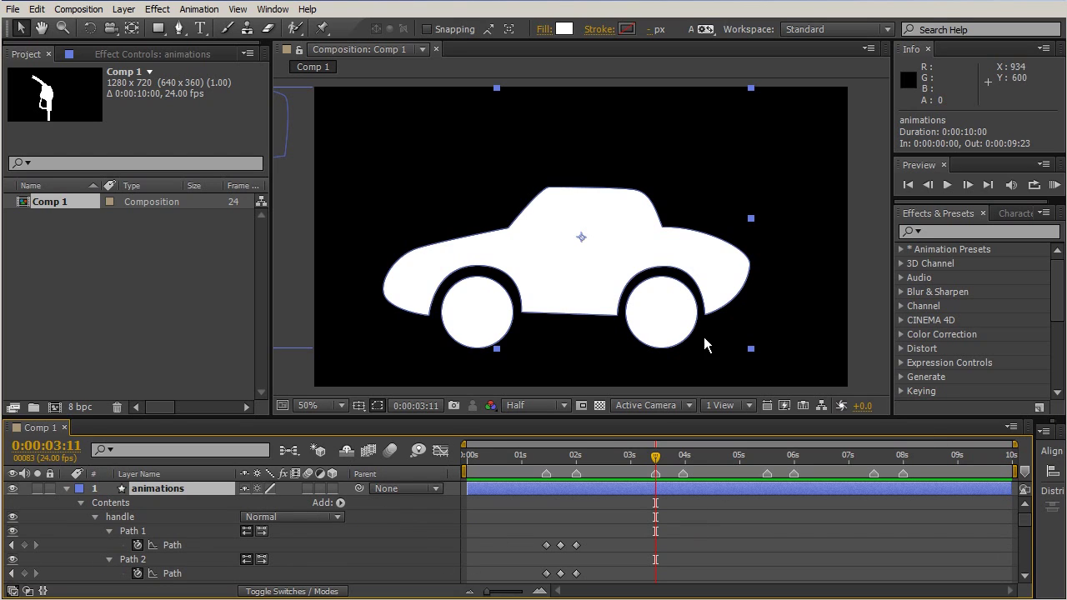
click(108, 532)
click(108, 546)
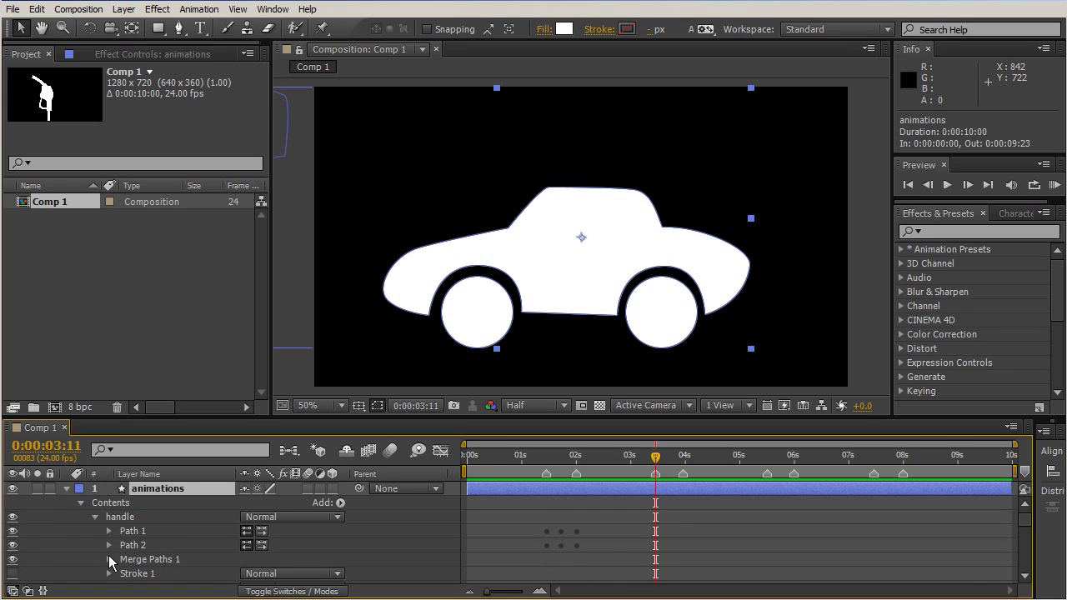
click(13, 530)
click(12, 530)
click(13, 545)
click(13, 545)
scroll(177, 546, down, 1)
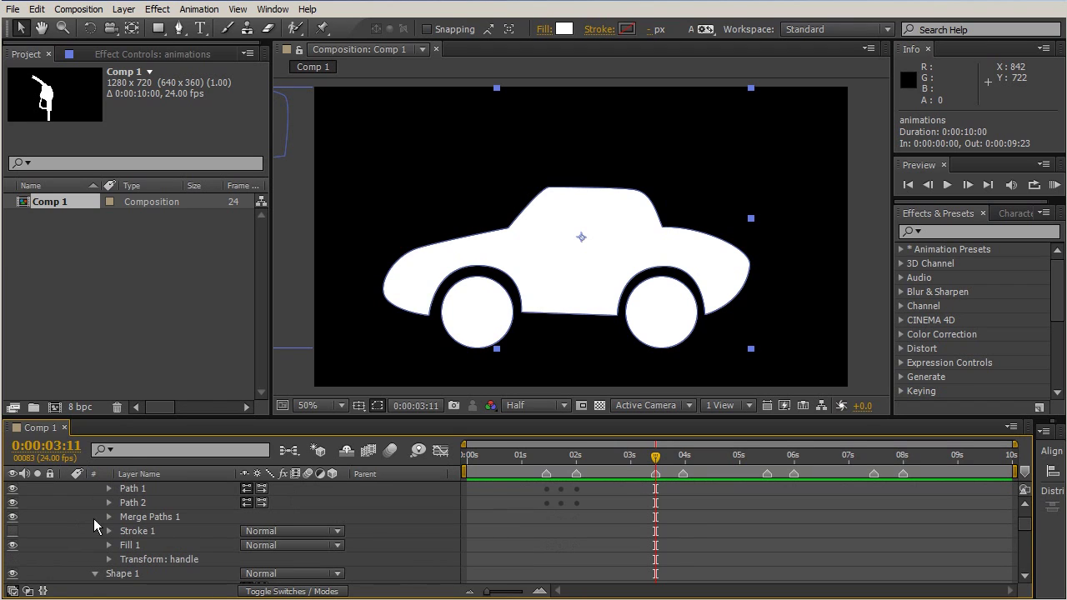
- Identify the animations layer's Shape 1 by toggling its visibility and rename it "larger shape"
click(151, 519)
click(108, 574)
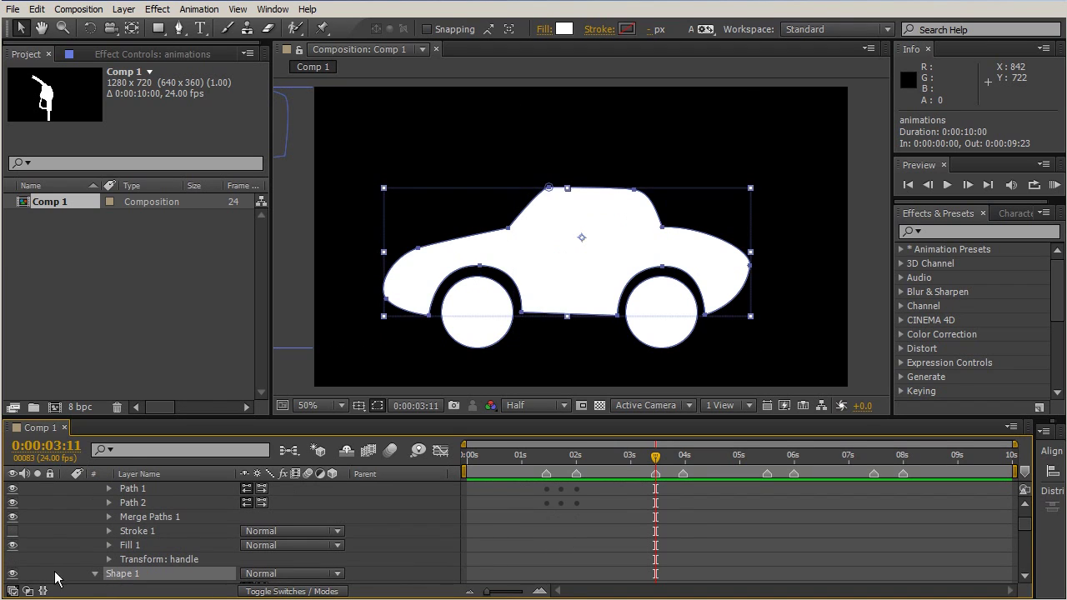
click(13, 573)
click(12, 574)
key(Return)
text(larger s)
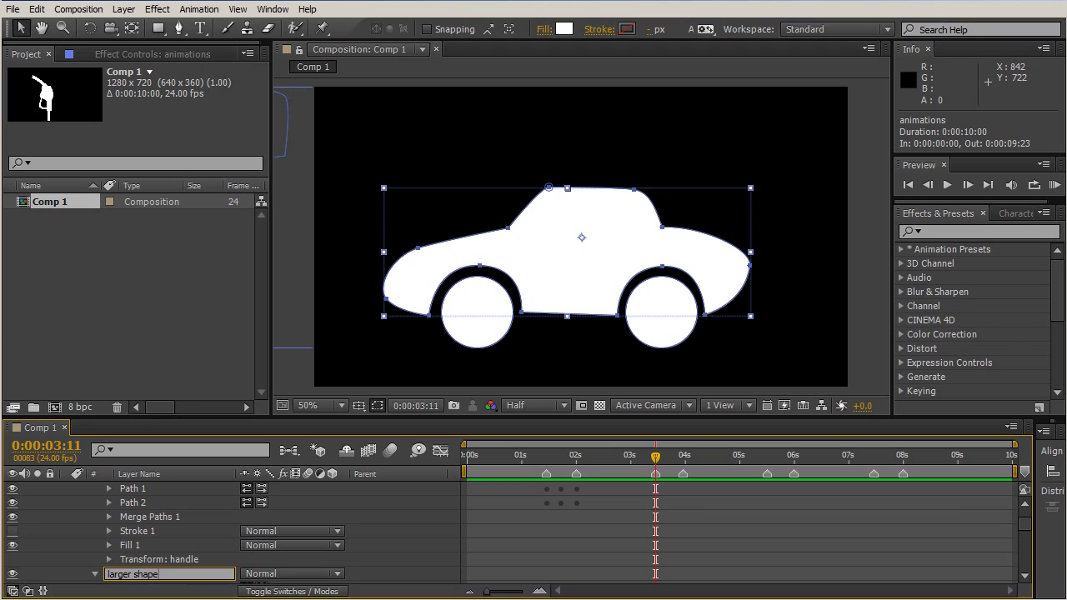
key(Return)
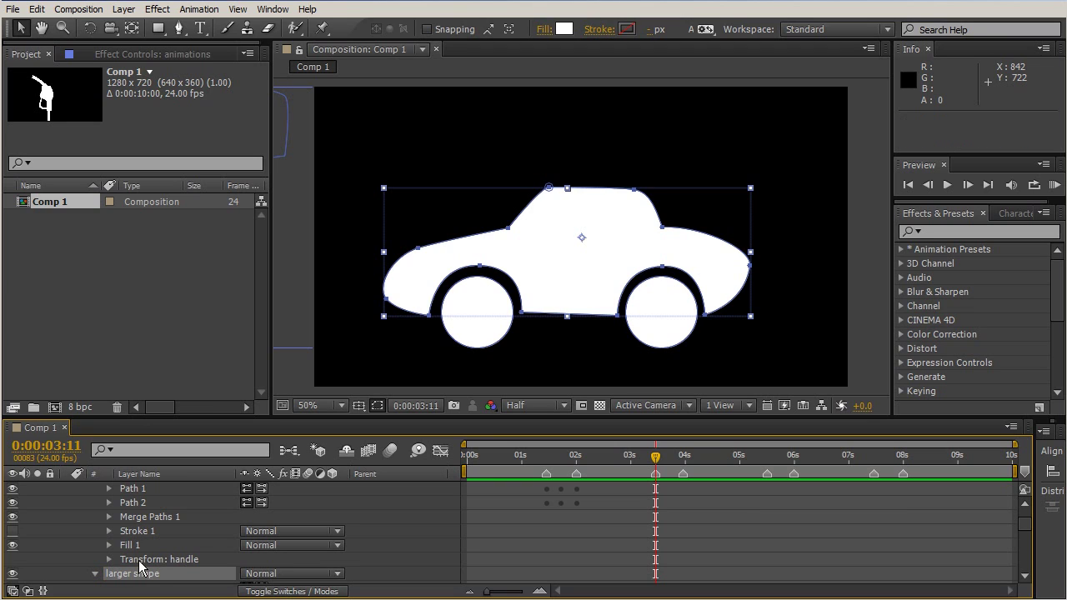
- Add a keyframe to the larger shape's Path at 0:00:03:11 and paste the capitol roof path at 0:00:03:21
scroll(141, 575, down, 1)
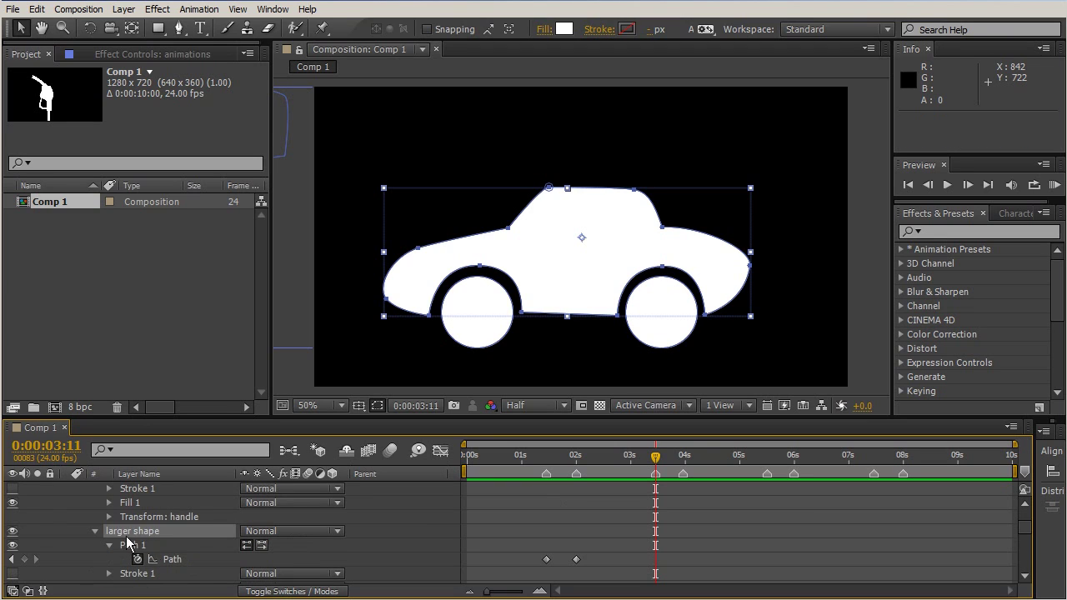
click(130, 545)
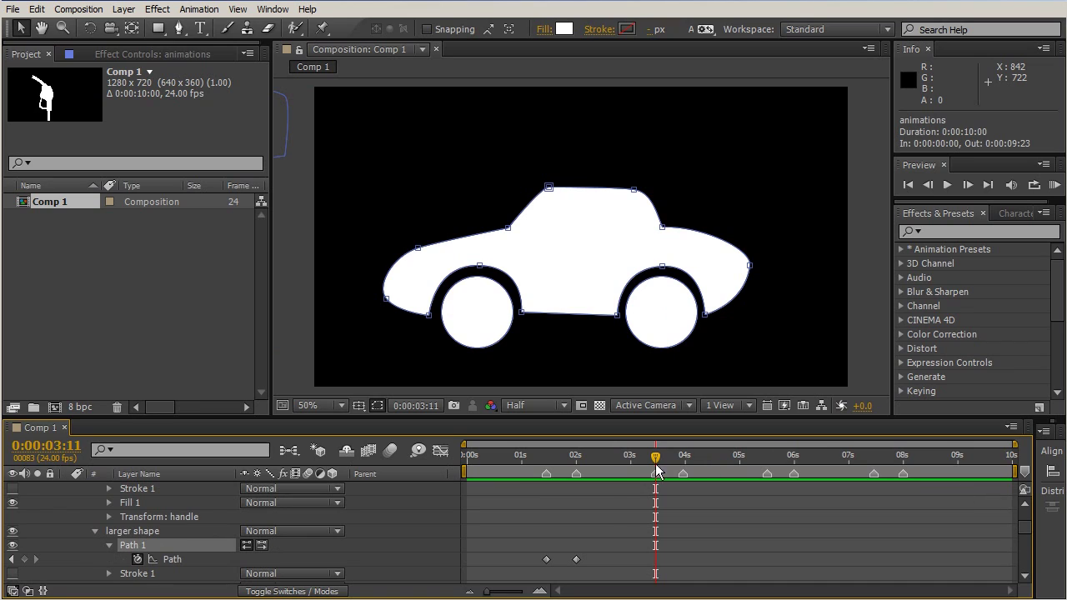
click(25, 559)
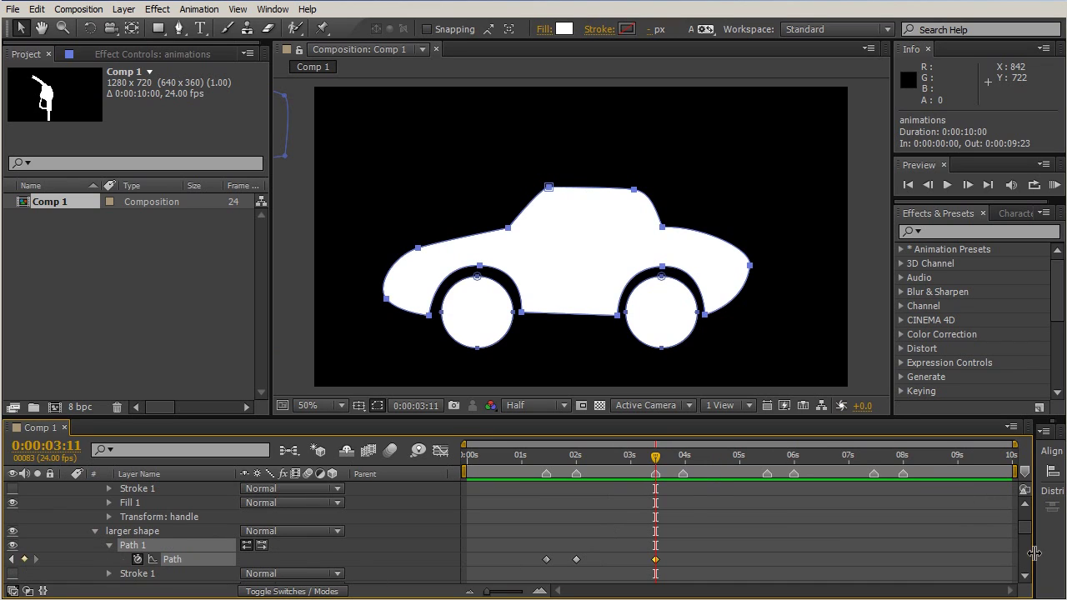
drag(655, 461, 677, 461)
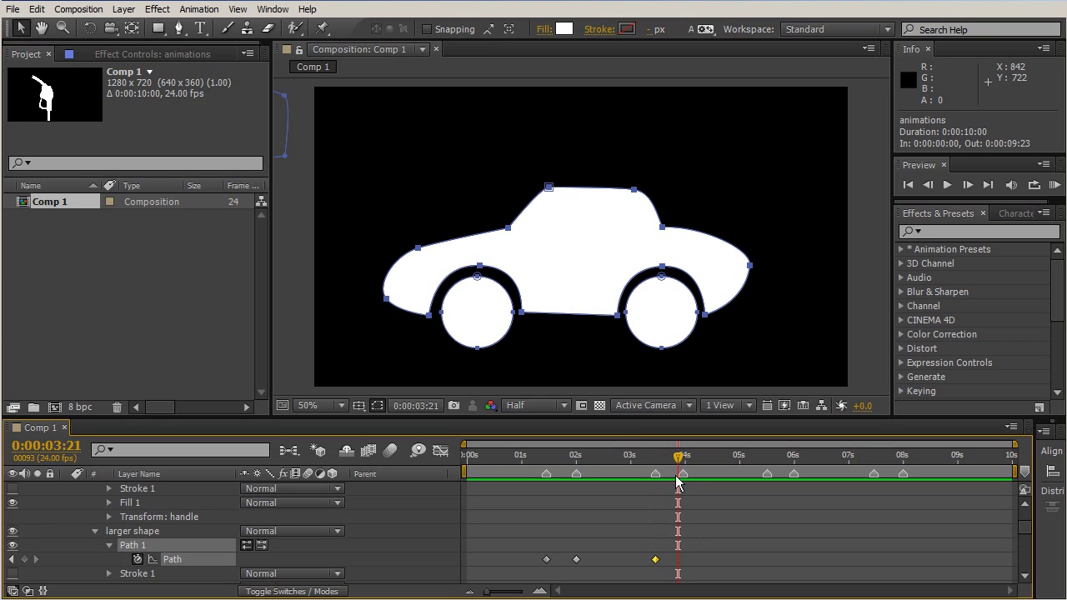
key(ctrl+v)
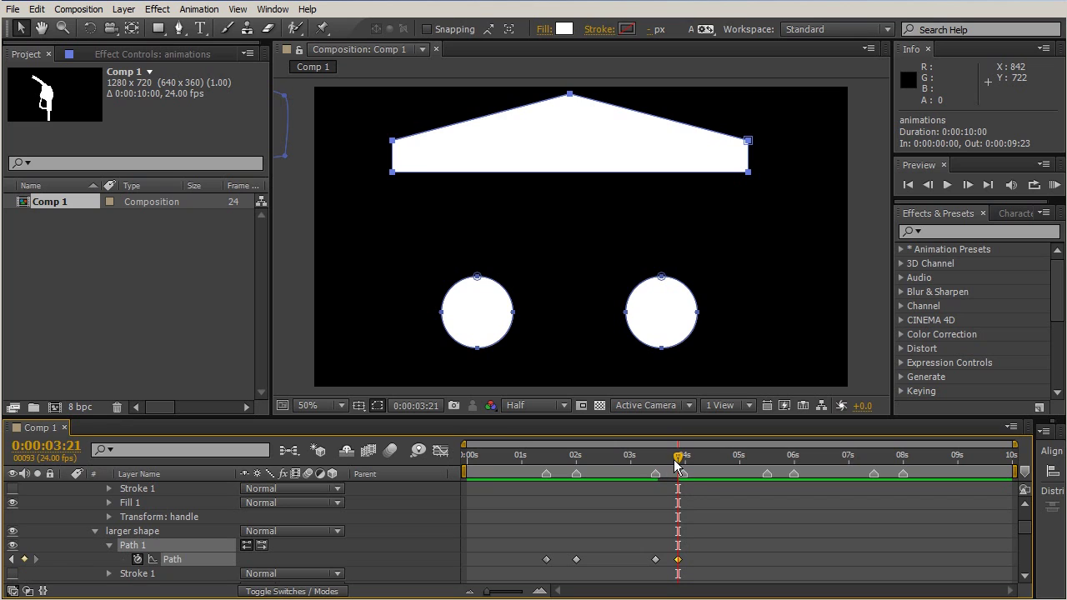
- Scrub the car-to-roof morph, and at 0:00:03:21 make the roof's apex the first vertex of the larger shape's path
drag(678, 458, 658, 463)
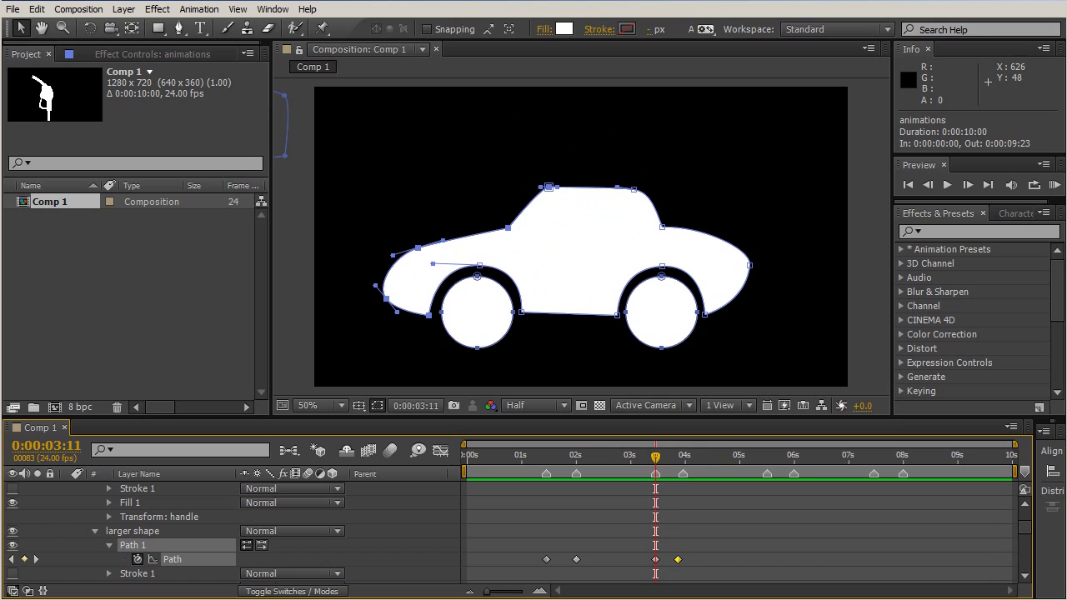
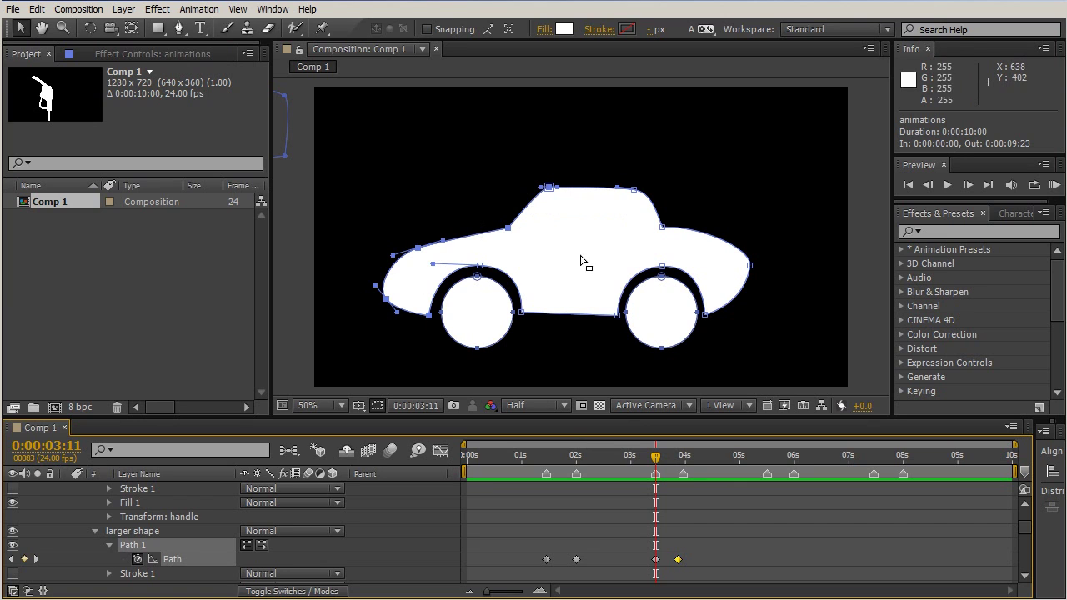
drag(656, 461, 678, 460)
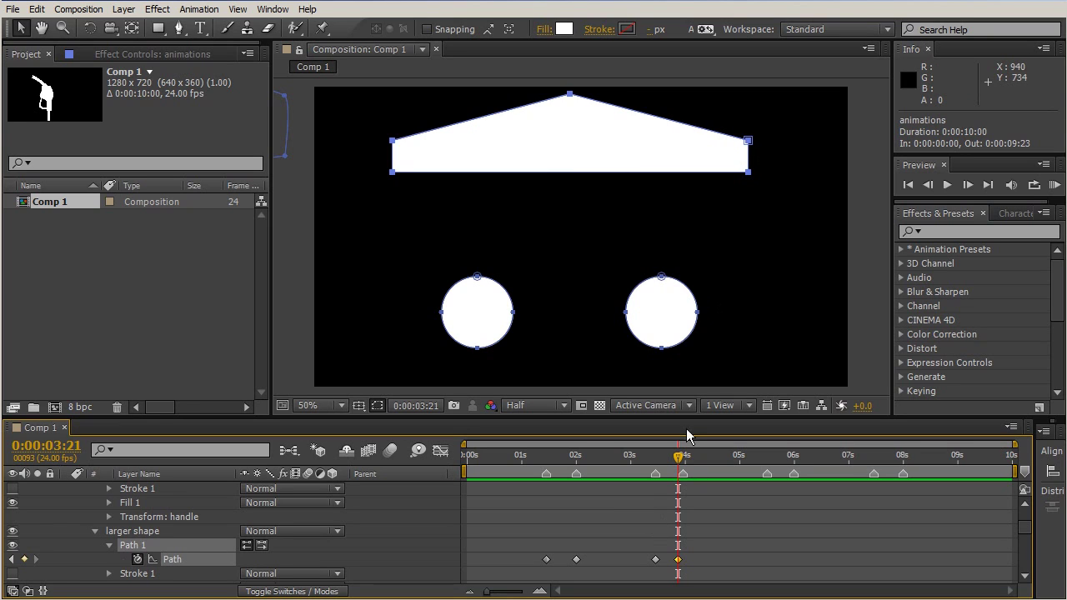
mouse_move(677, 457)
mouse_down()
mouse_move(658, 457)
mouse_move(679, 458)
mouse_up()
click(178, 29)
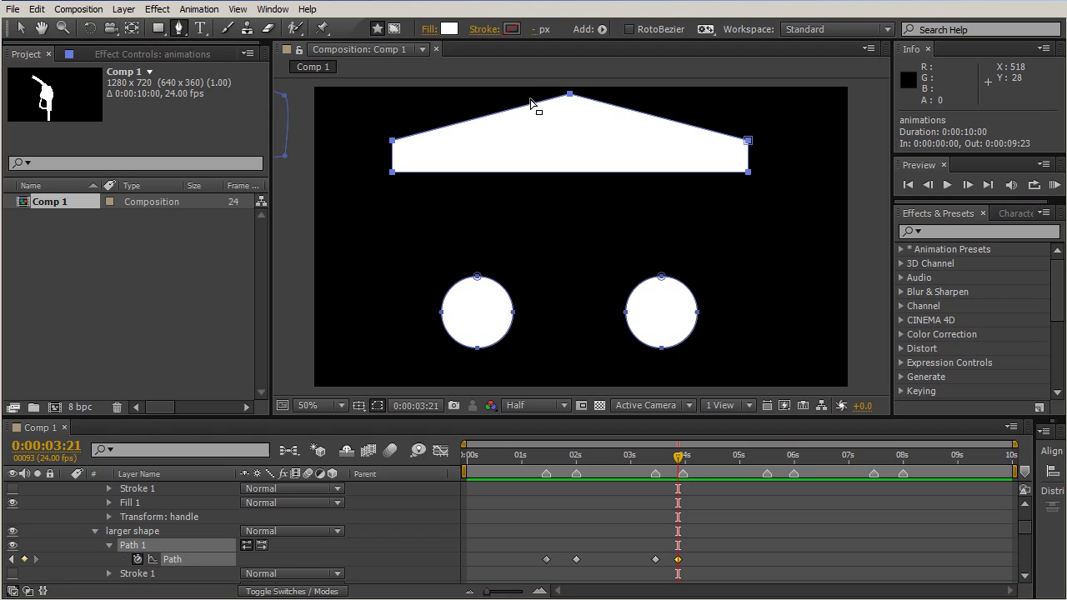
drag(535, 97, 608, 105)
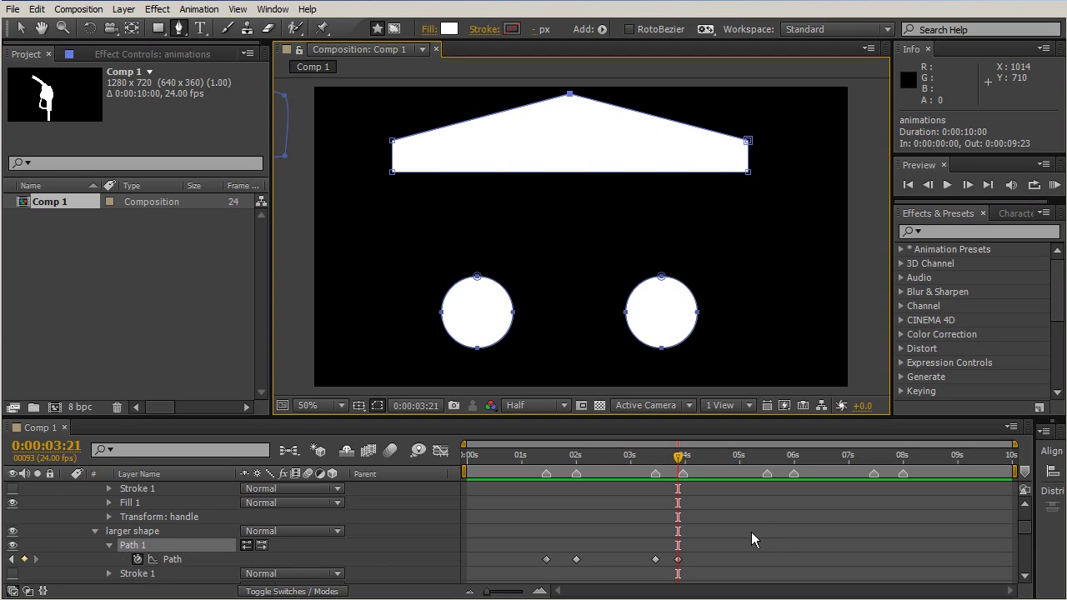
right_click(569, 95)
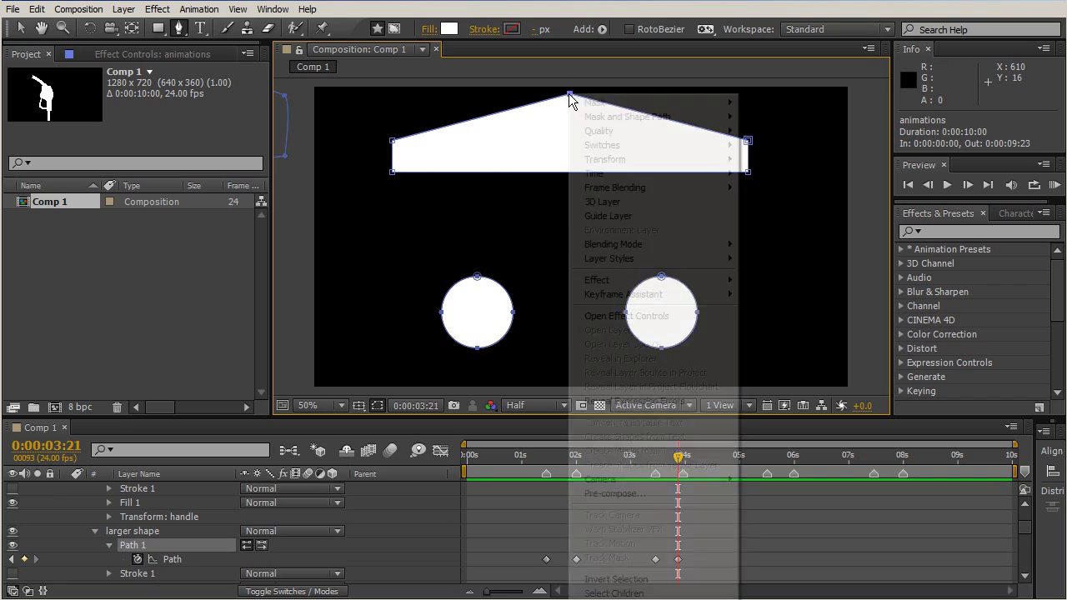
mouse_move(596, 122)
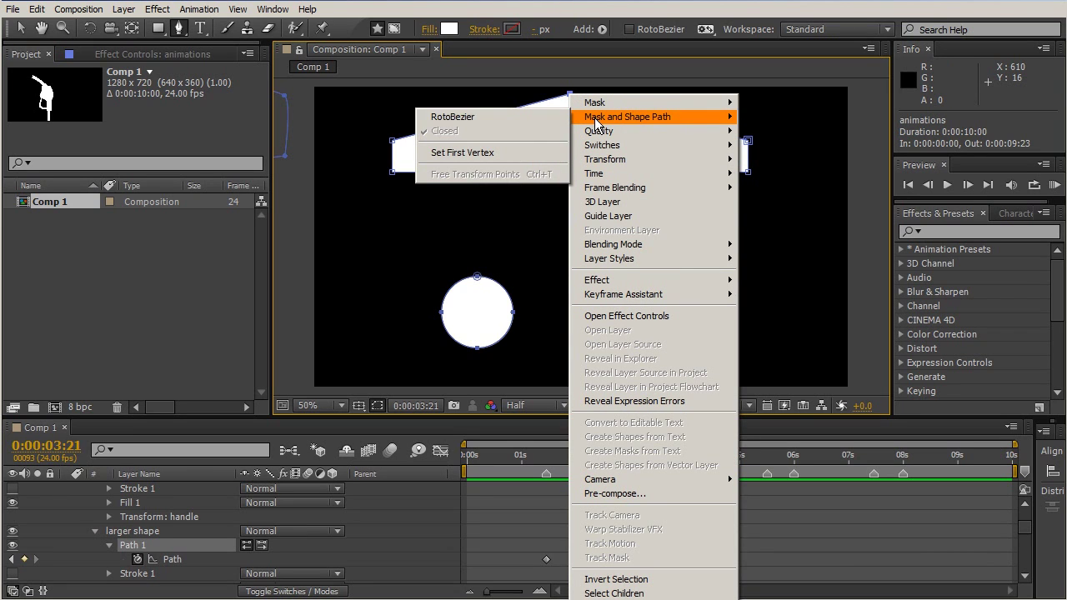
click(474, 159)
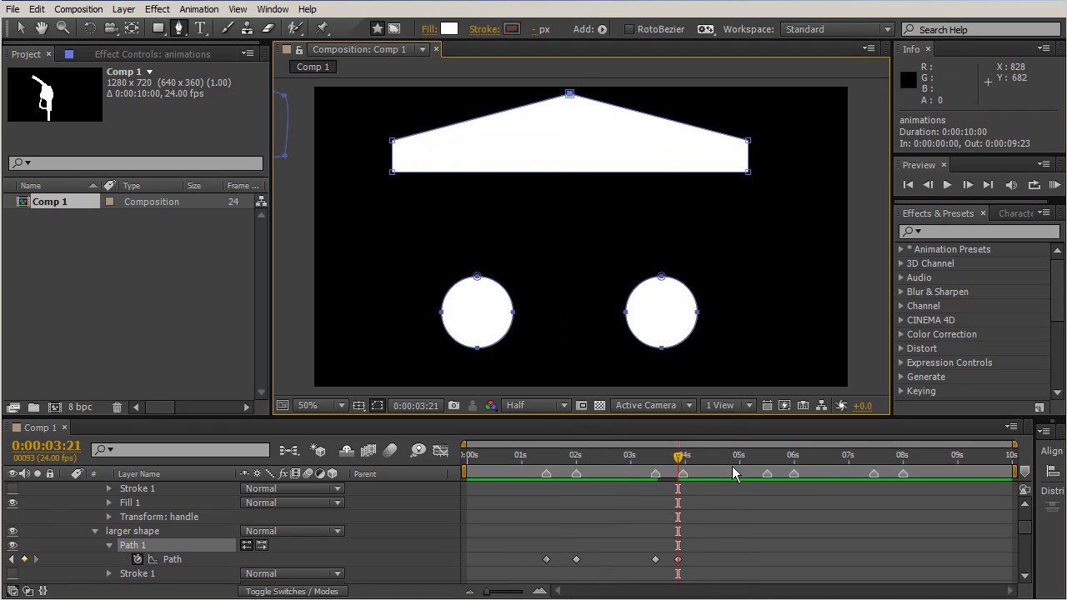
- At 0:00:03:14, flatten the car's left wheel arch by lowering its top vertex to about 165, 207
drag(677, 461, 660, 459)
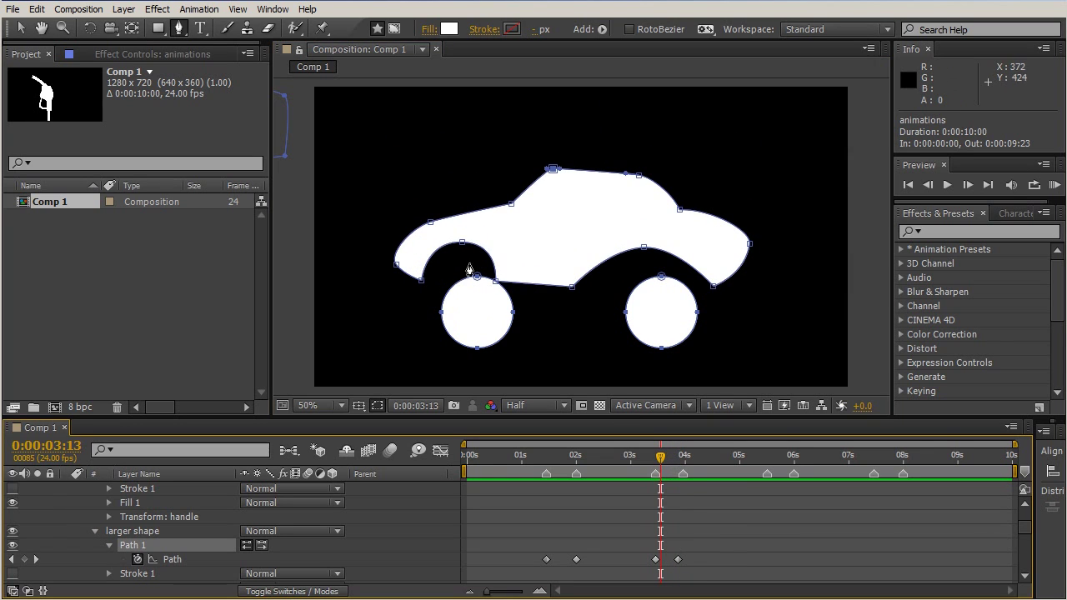
mouse_move(659, 463)
mouse_down()
mouse_move(647, 464)
mouse_move(673, 463)
mouse_move(653, 470)
mouse_move(660, 466)
mouse_up()
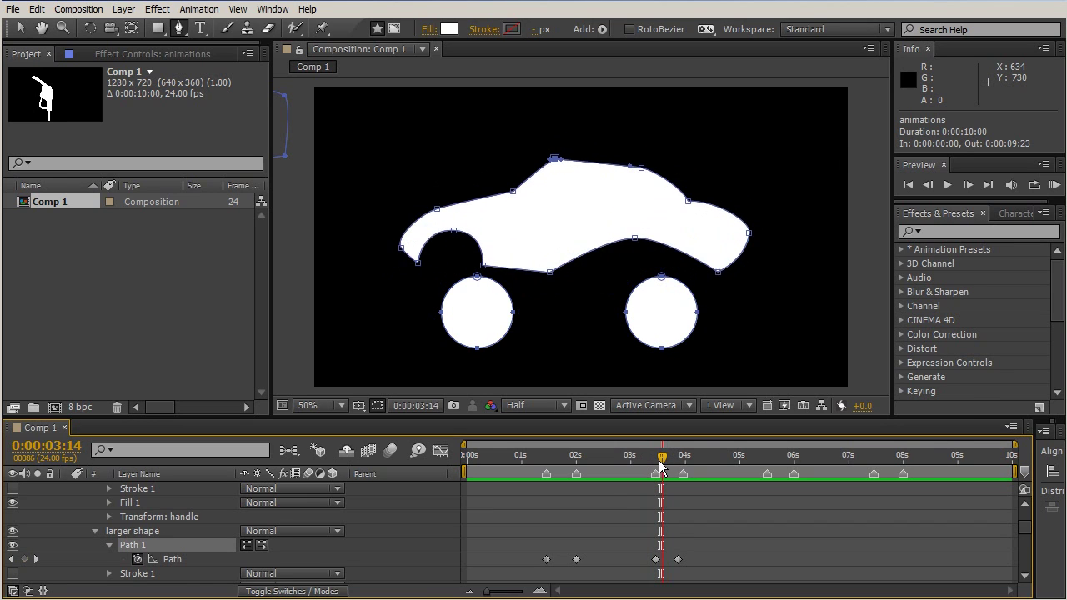
drag(453, 232, 451, 259)
mouse_move(666, 467)
mouse_down()
mouse_move(655, 460)
mouse_move(685, 460)
mouse_move(660, 457)
mouse_up()
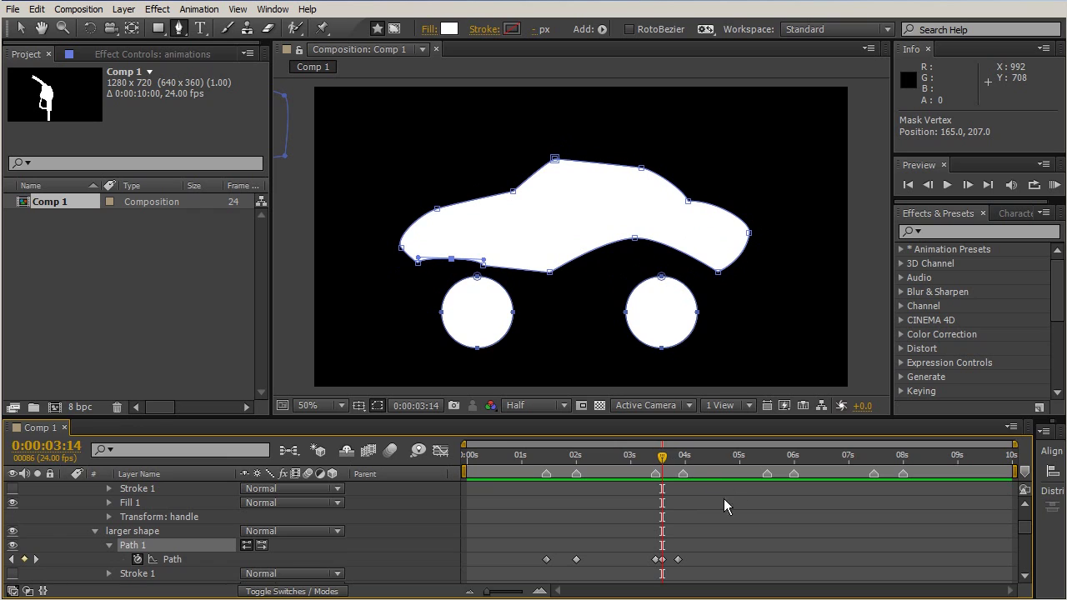
- Collapse Rectangle 5 in the capitol layer, expand Rectangle 1, the leftmost column, and copy its Path property
scroll(724, 525, up, 10)
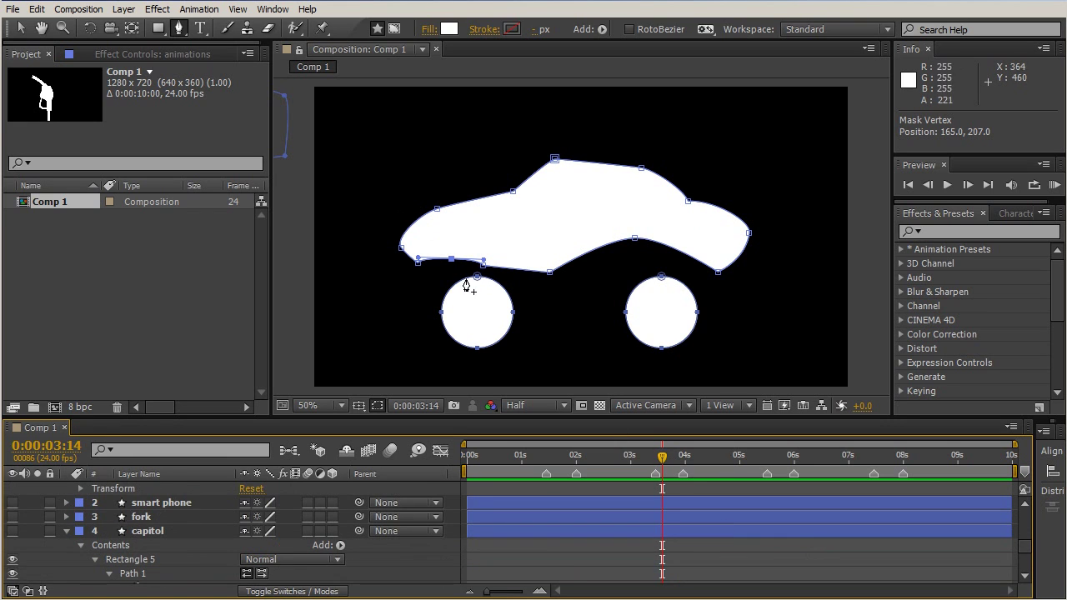
click(95, 559)
scroll(133, 558, down, 3)
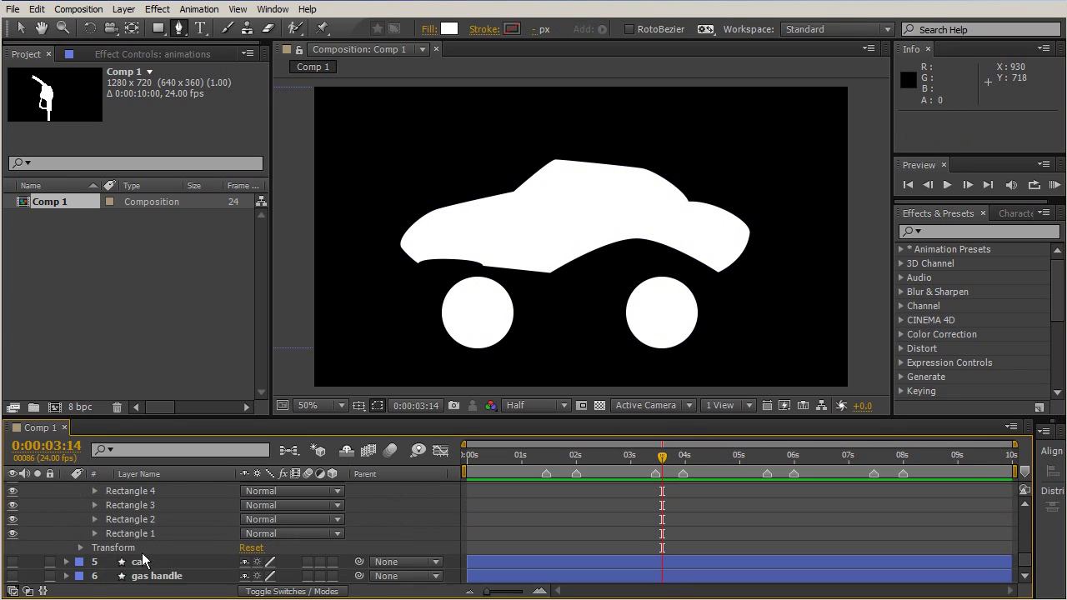
click(120, 530)
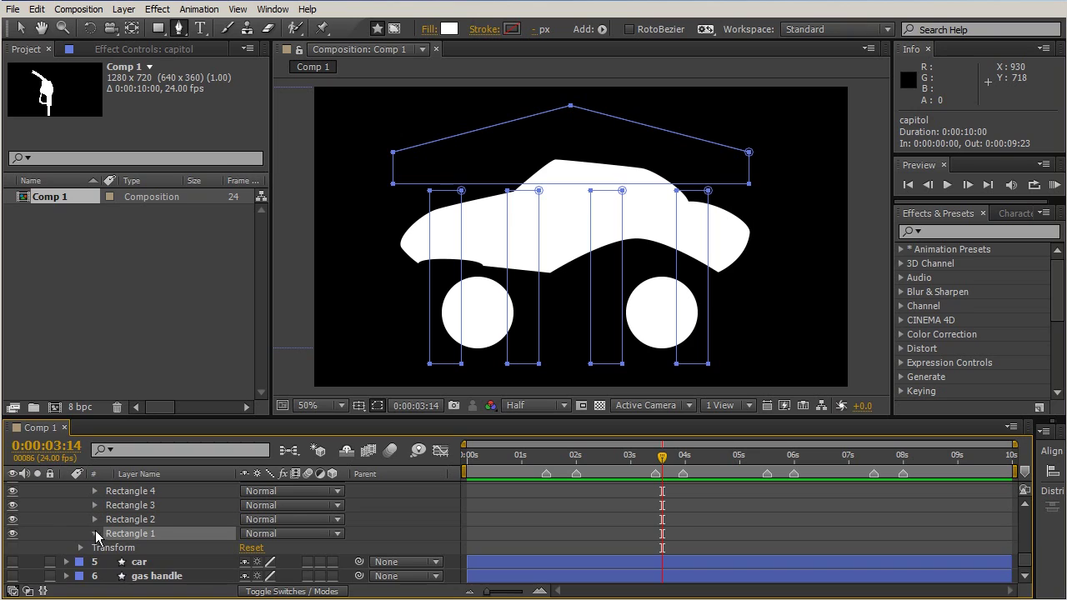
click(95, 533)
click(162, 537)
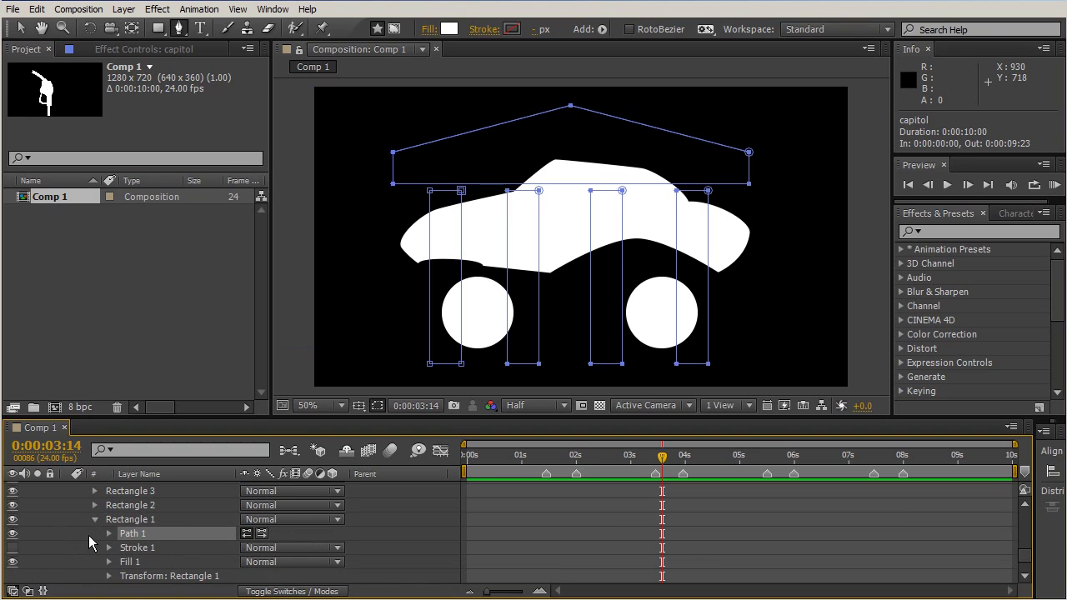
click(109, 533)
click(155, 564)
click(156, 548)
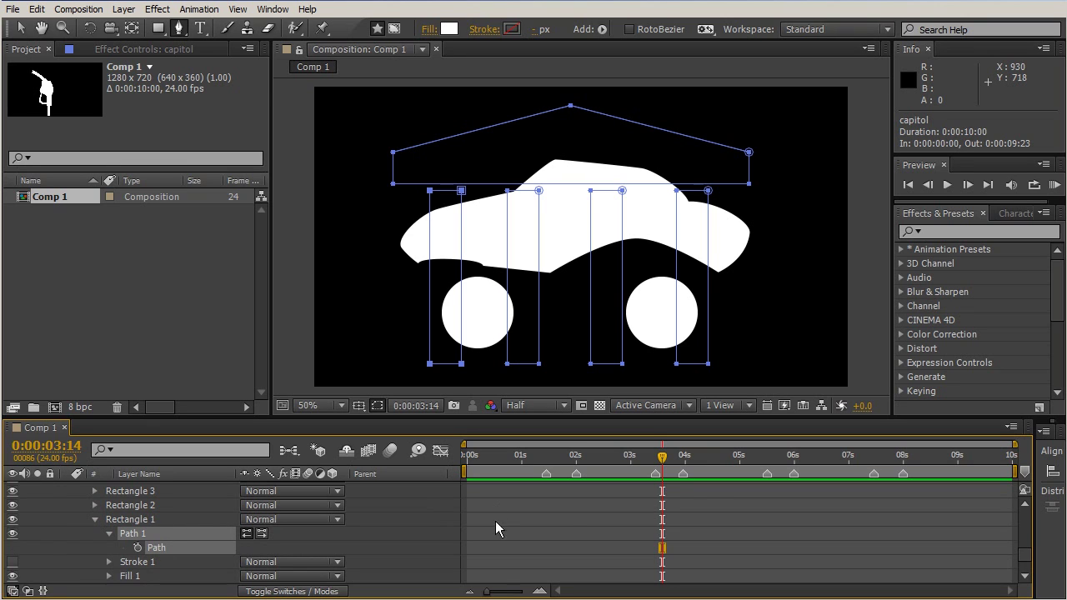
- Return to the animations layer and collapse its handle and larger shape groups
scroll(708, 509, down, 2)
scroll(697, 507, up, 6)
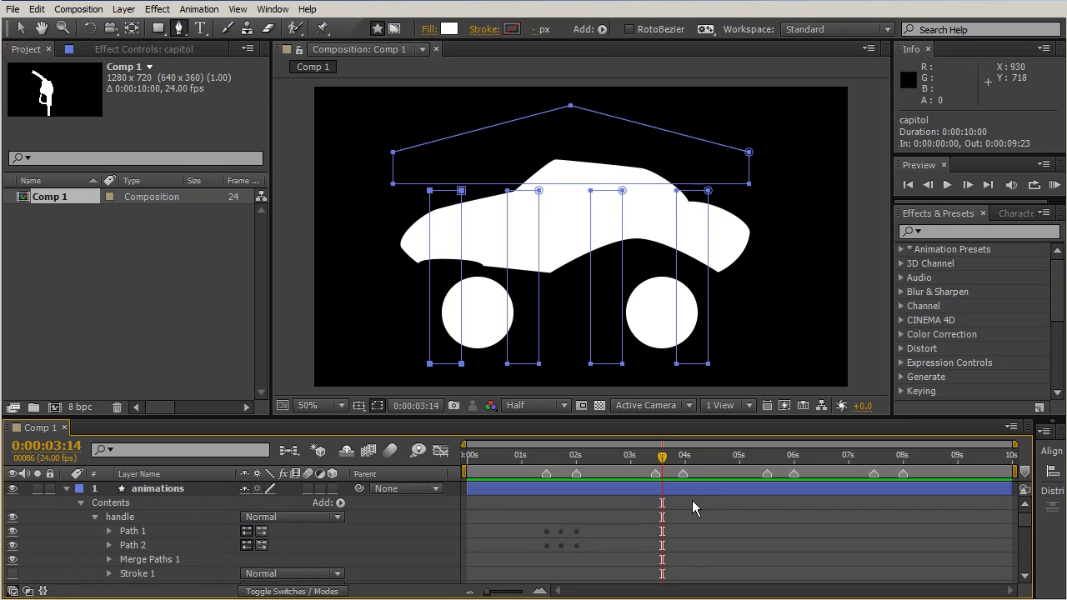
click(95, 517)
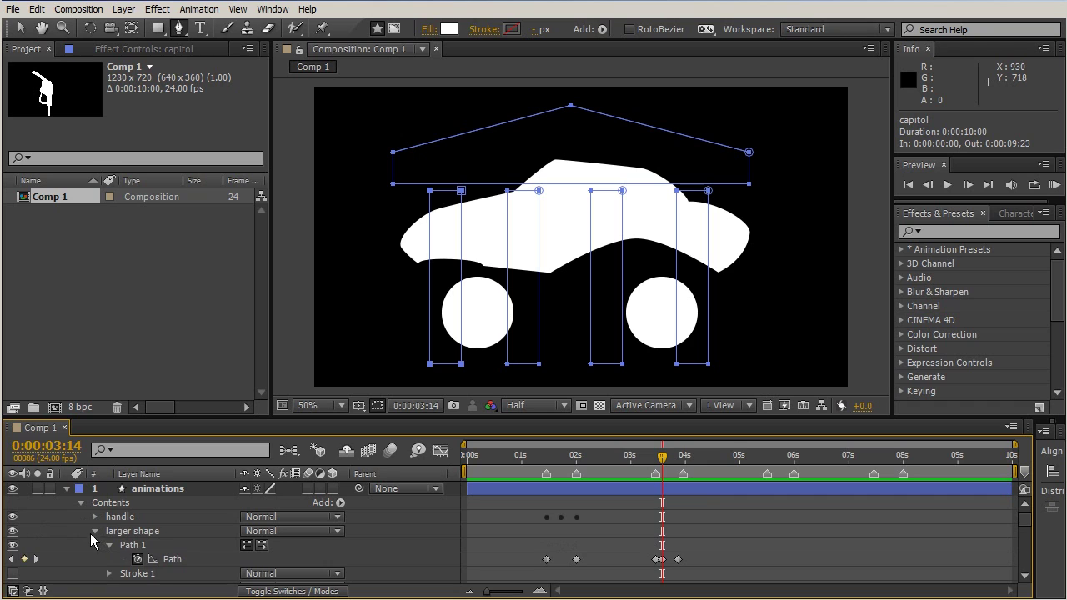
click(95, 545)
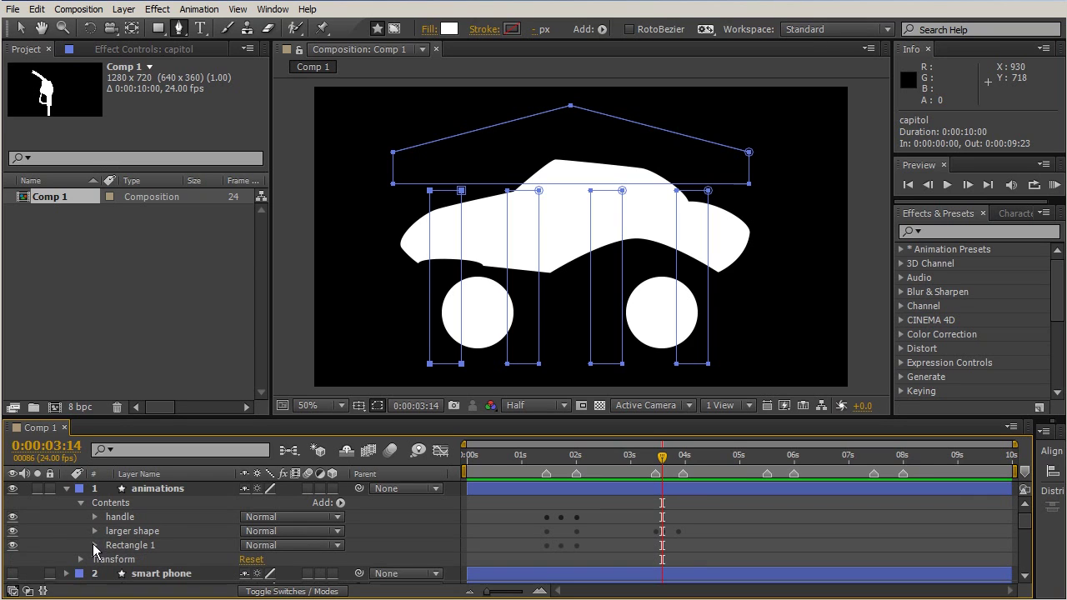
- Toggle the visibility of the larger shape and handle groups to check which parts of the car each one holds
click(129, 533)
click(12, 531)
click(12, 531)
click(12, 517)
click(12, 517)
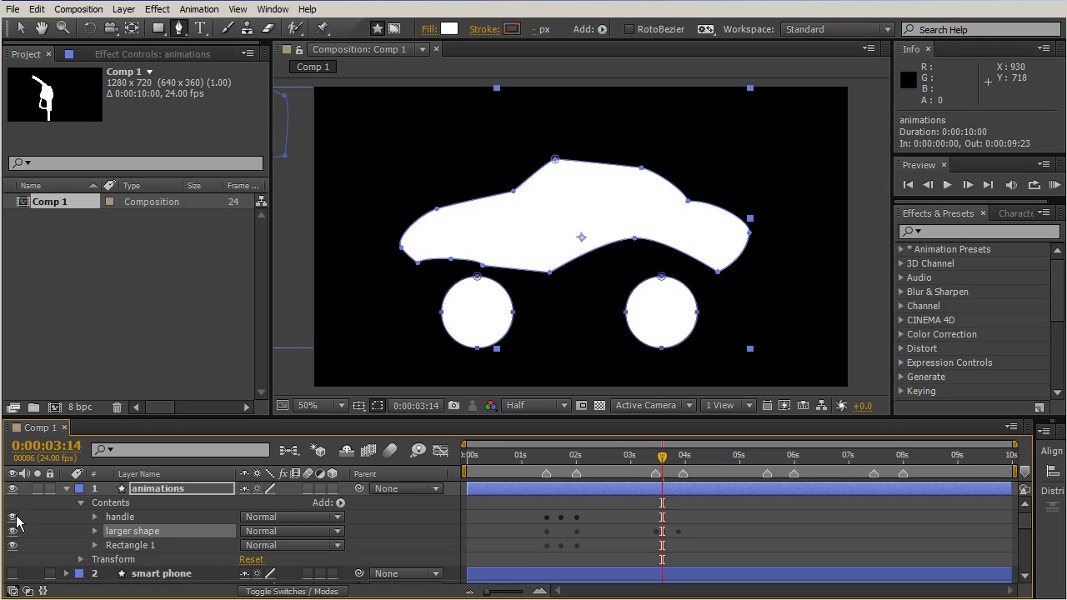
- Expand Path 1 in the handle group, the left wheel, and select its Path property
click(125, 518)
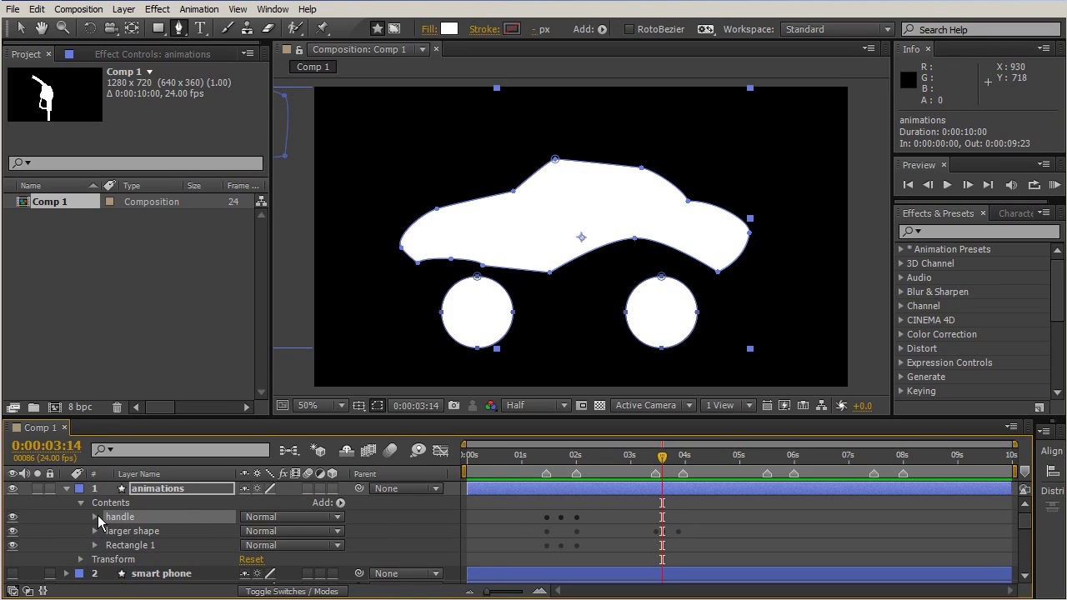
click(95, 518)
click(133, 507)
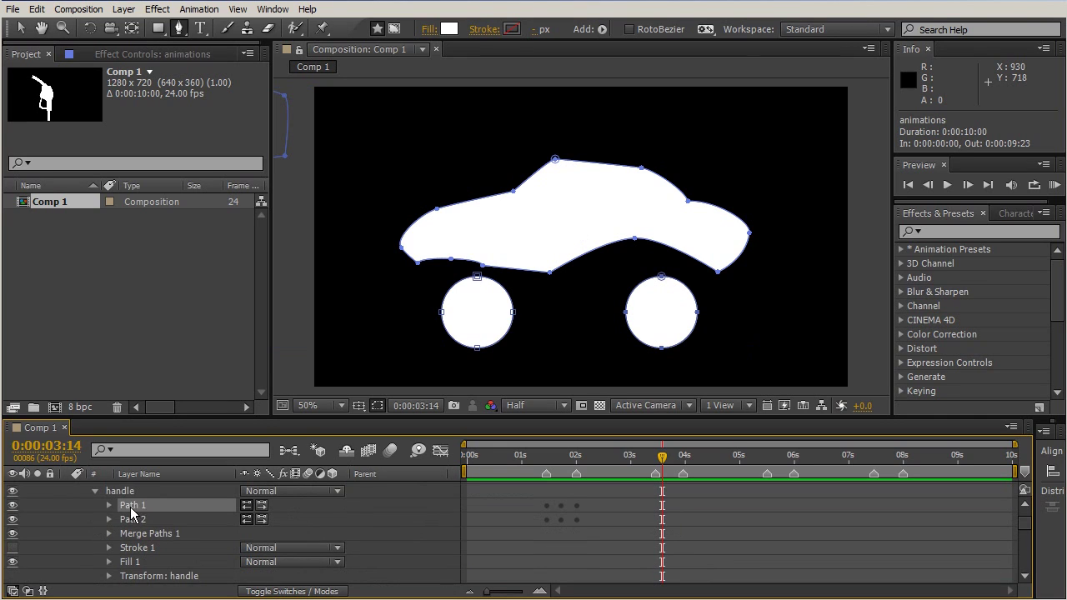
click(13, 505)
click(13, 506)
click(109, 506)
click(173, 520)
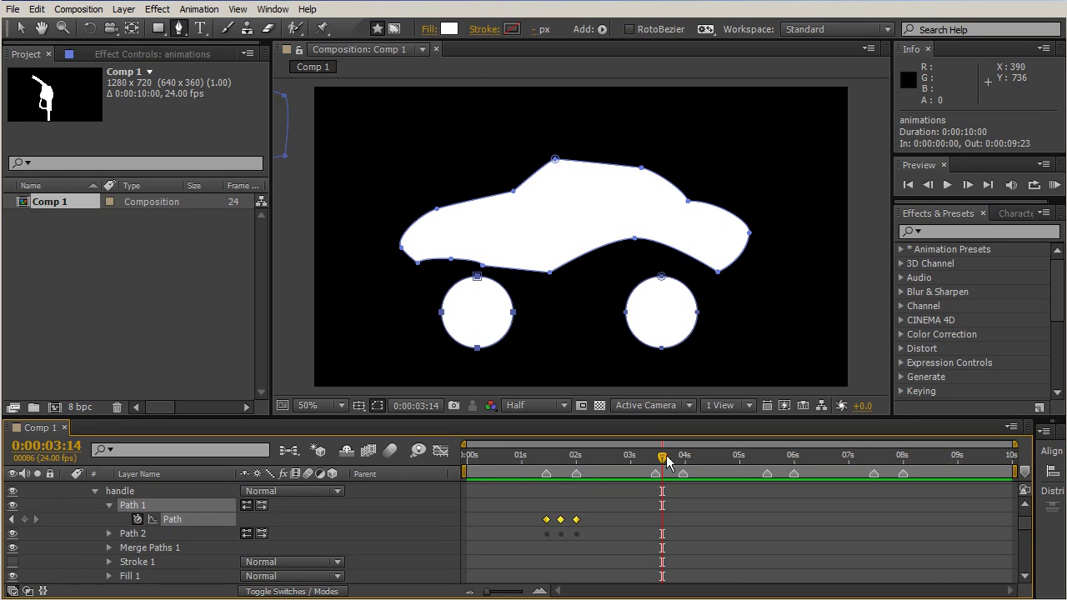
- Keyframe the left wheel's path at 0:00:03:11 and paste the copied leftmost column path at 0:00:03:16
drag(661, 458, 655, 458)
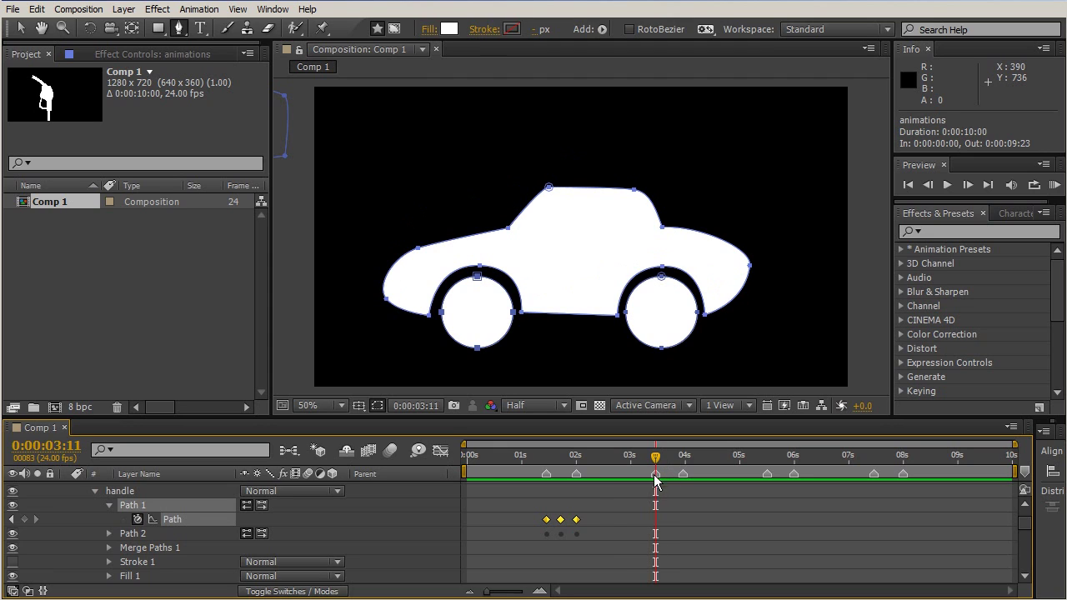
click(24, 519)
drag(655, 465, 666, 463)
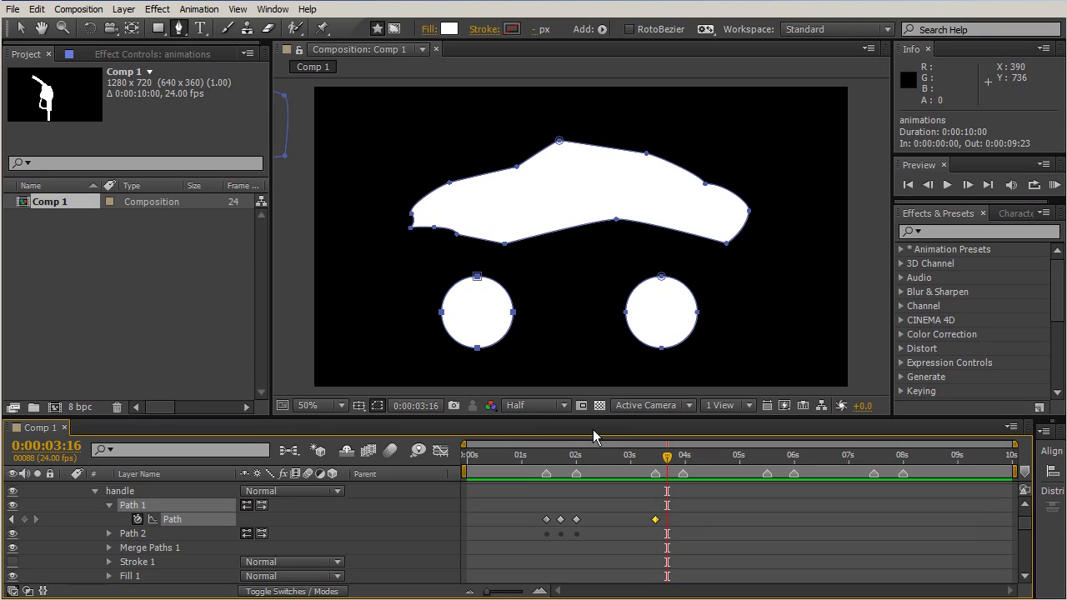
key(ctrl+v)
- Expand Rectangle 1 in the animations layer, the right wheel, and keyframe its path at 0:00:03:11
mouse_move(667, 457)
mouse_down()
mouse_move(654, 457)
mouse_move(672, 465)
mouse_move(656, 463)
mouse_up()
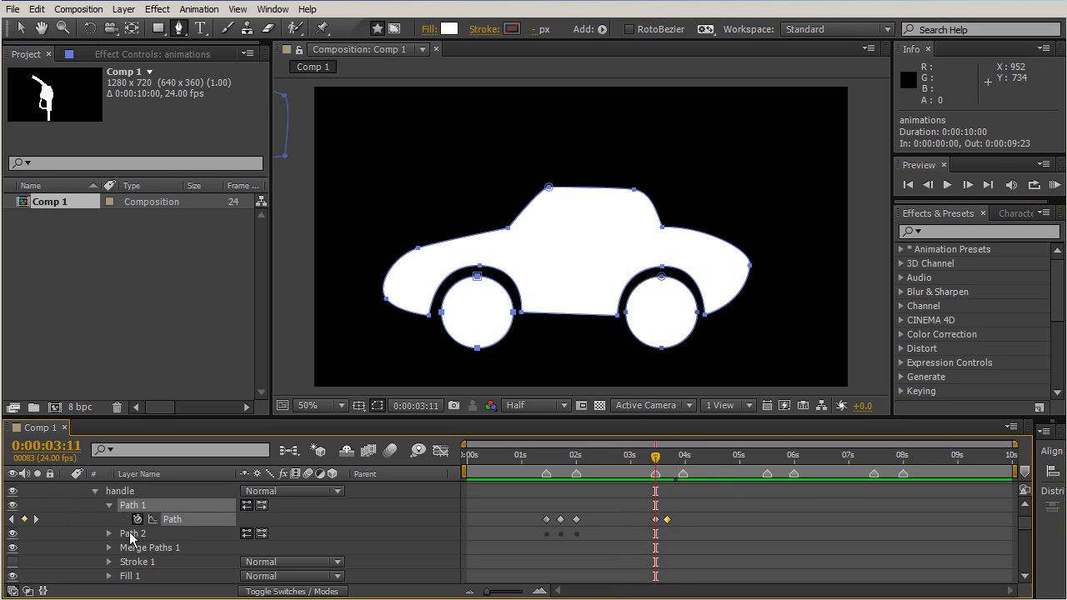
scroll(139, 533, down, 3)
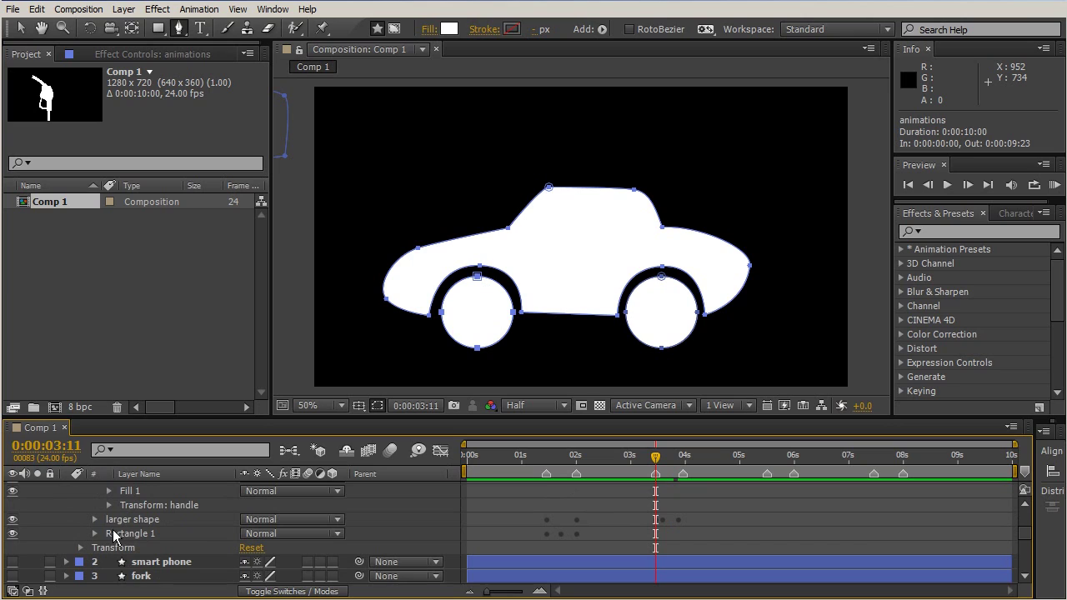
click(95, 533)
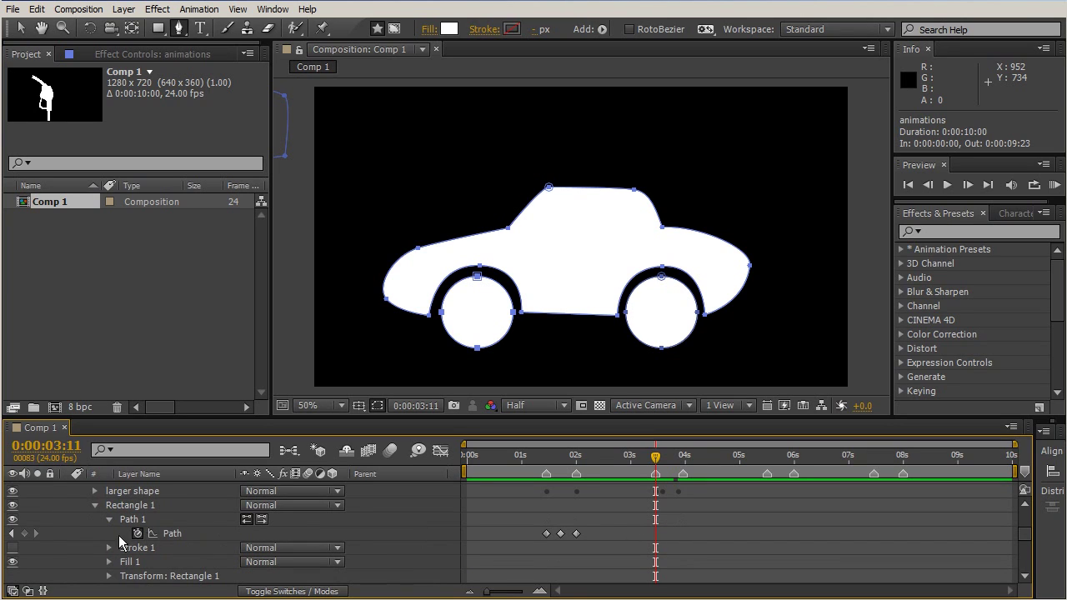
click(24, 535)
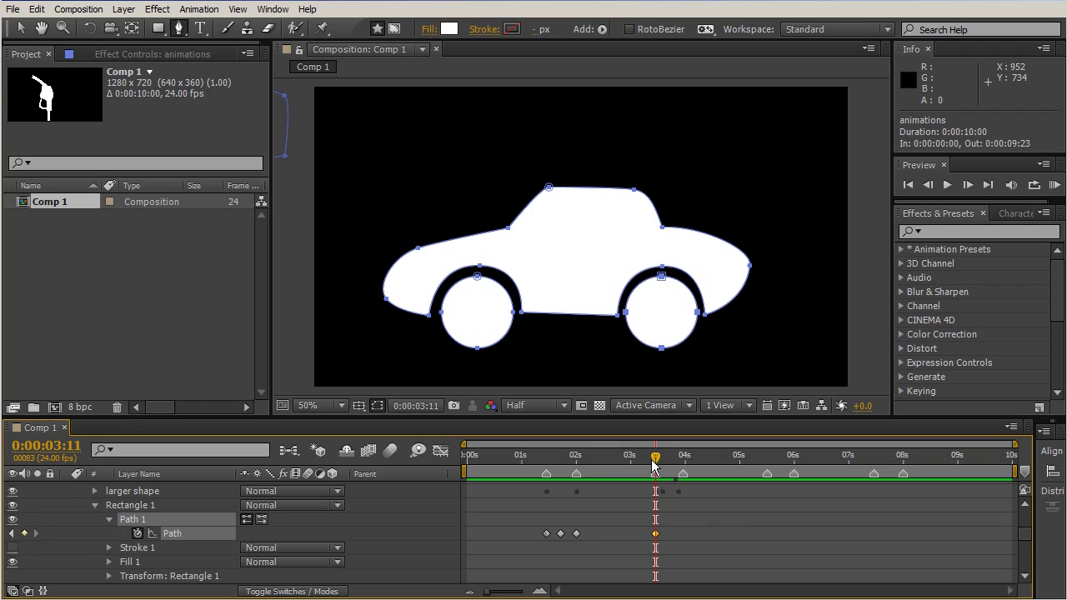
- Move to 0:00:03:15, expand Rectangle 4 in the capitol layer, the rightmost column, and copy its Path property
drag(656, 459, 666, 463)
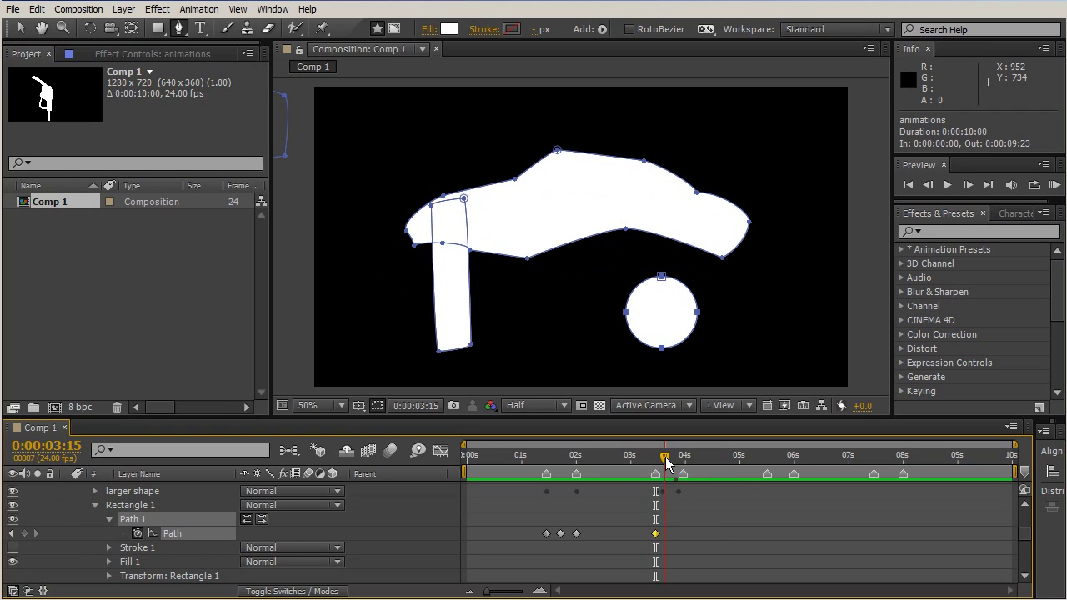
scroll(714, 543, up, 3)
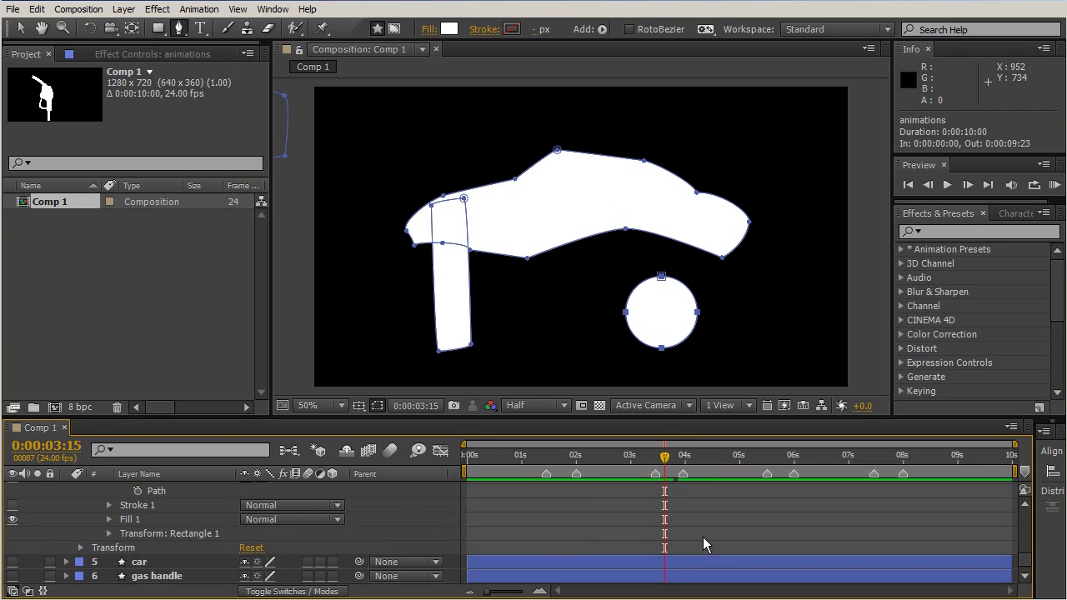
scroll(702, 544, up, 3)
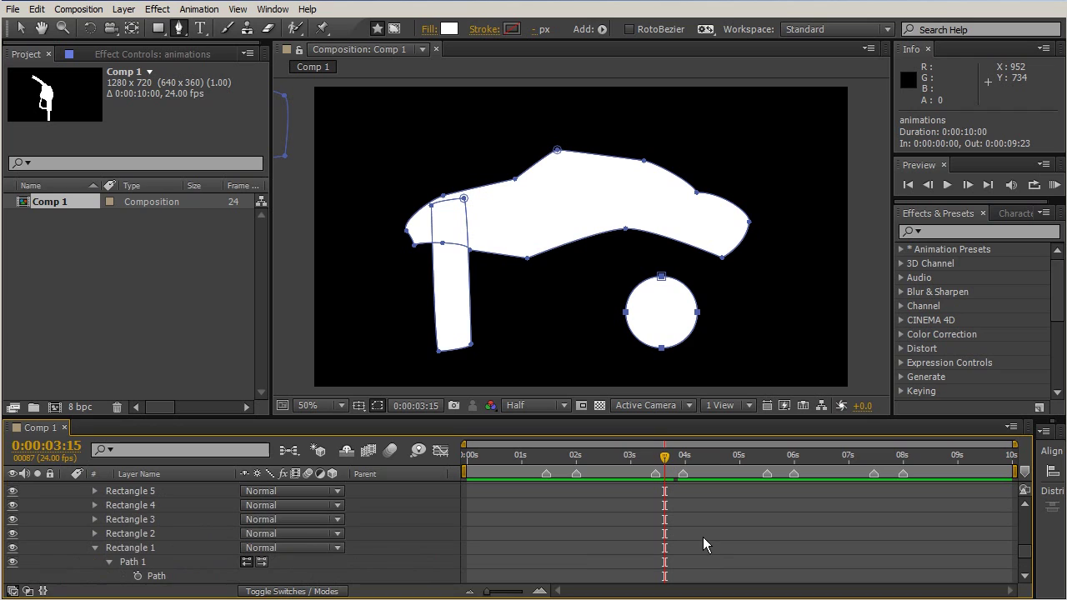
click(94, 505)
click(109, 519)
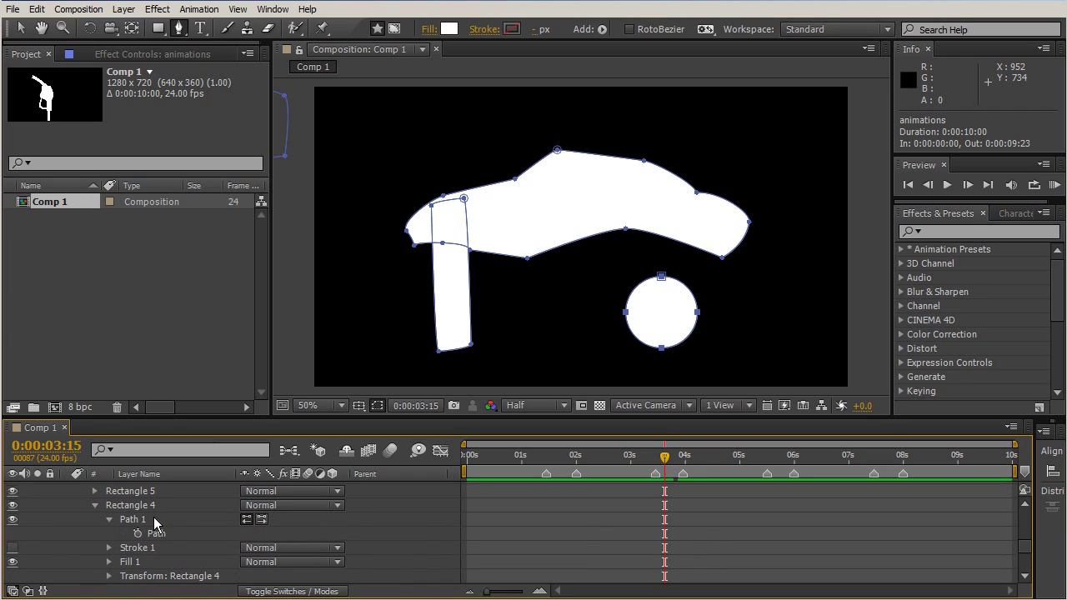
click(157, 533)
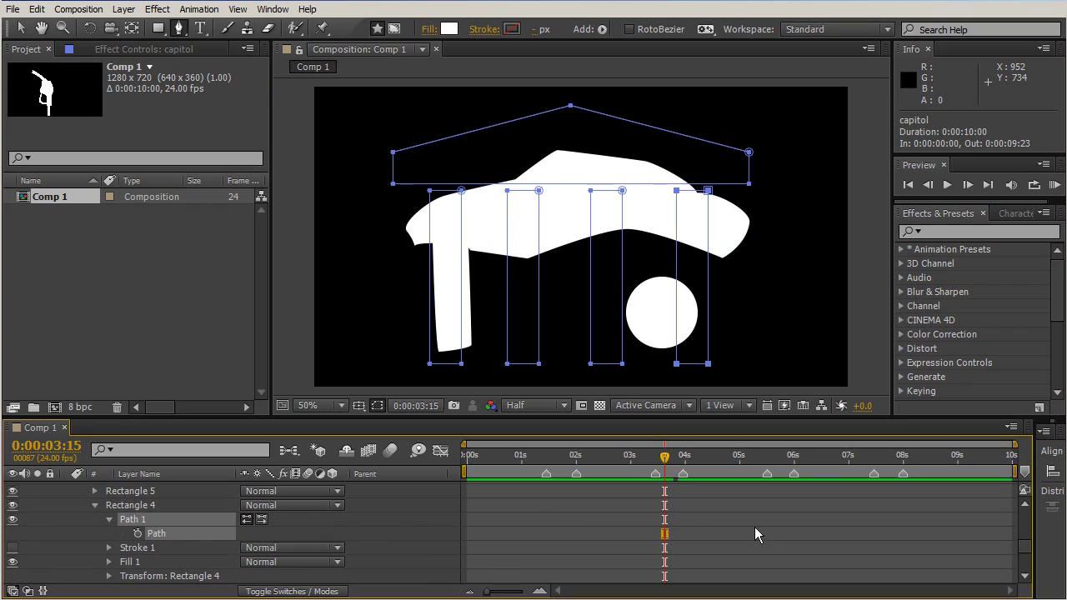
- Paste the rightmost column's path into the right wheel's Path property in the animations layer at 0:00:03:15
scroll(756, 530, down, 5)
scroll(665, 554, down, 1)
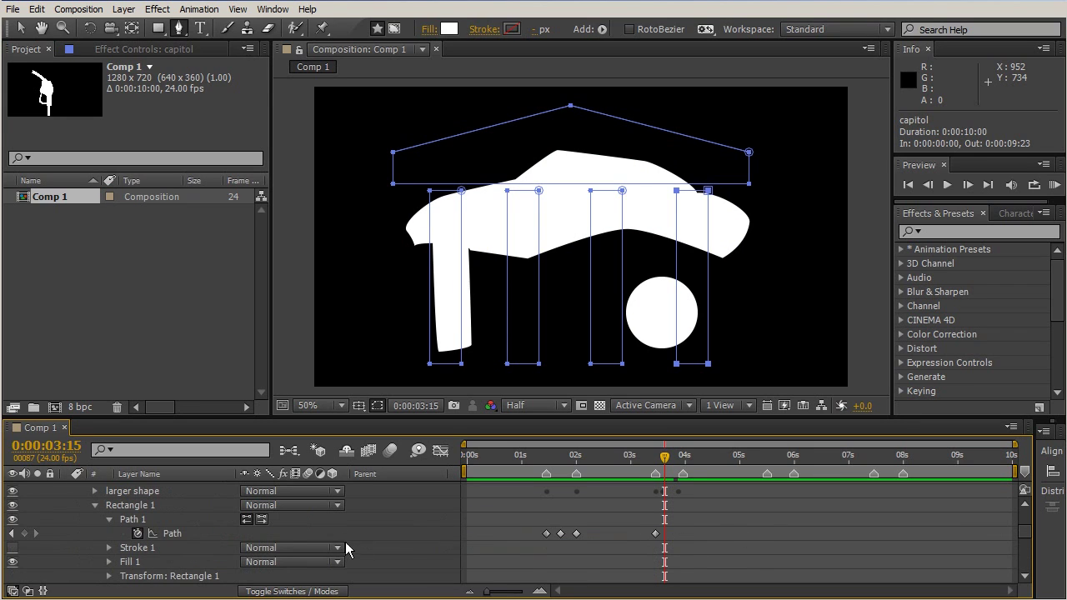
click(170, 533)
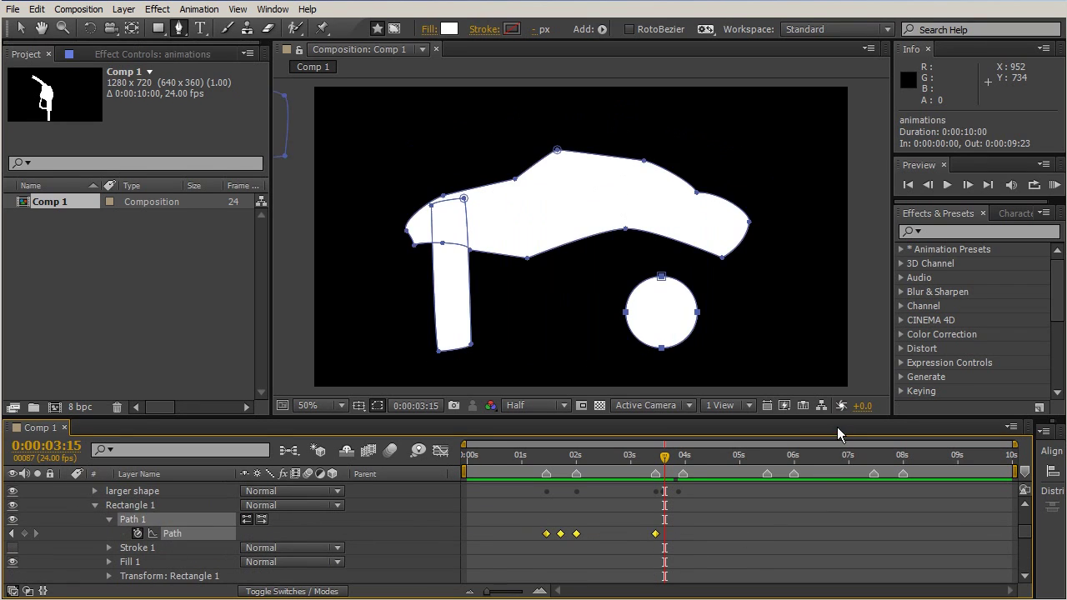
key(ctrl+v)
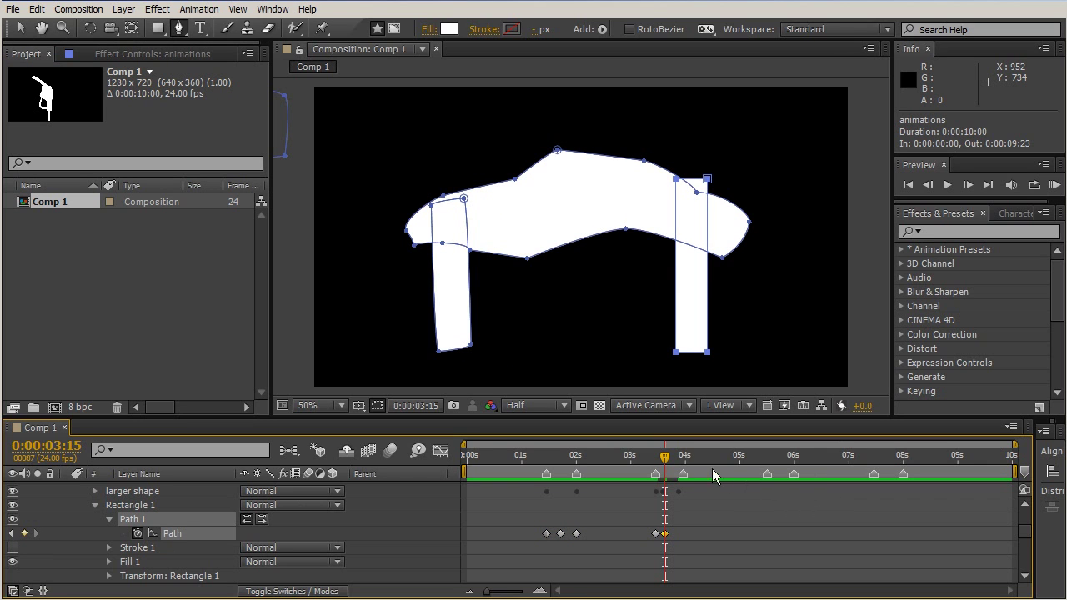
mouse_move(665, 460)
mouse_down()
mouse_move(649, 460)
mouse_move(665, 461)
mouse_up()
click(749, 509)
- Select and copy Rectangle 2 and Rectangle 3, the two middle columns, in the capitol layer
scroll(749, 510, down, 1)
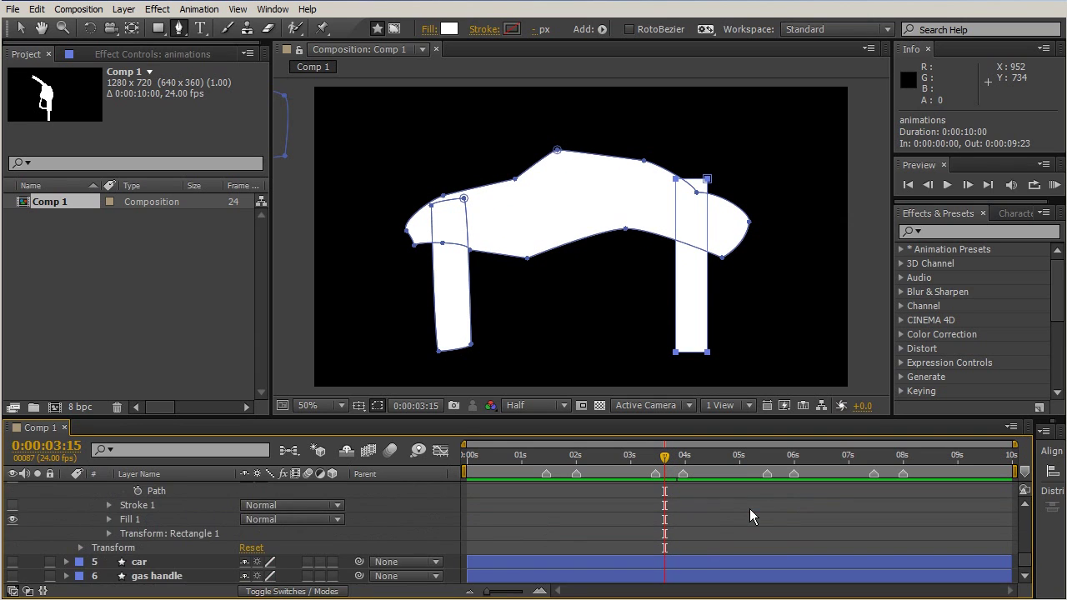
scroll(702, 504, up, 1)
scroll(702, 495, down, 1)
scroll(475, 543, up, 3)
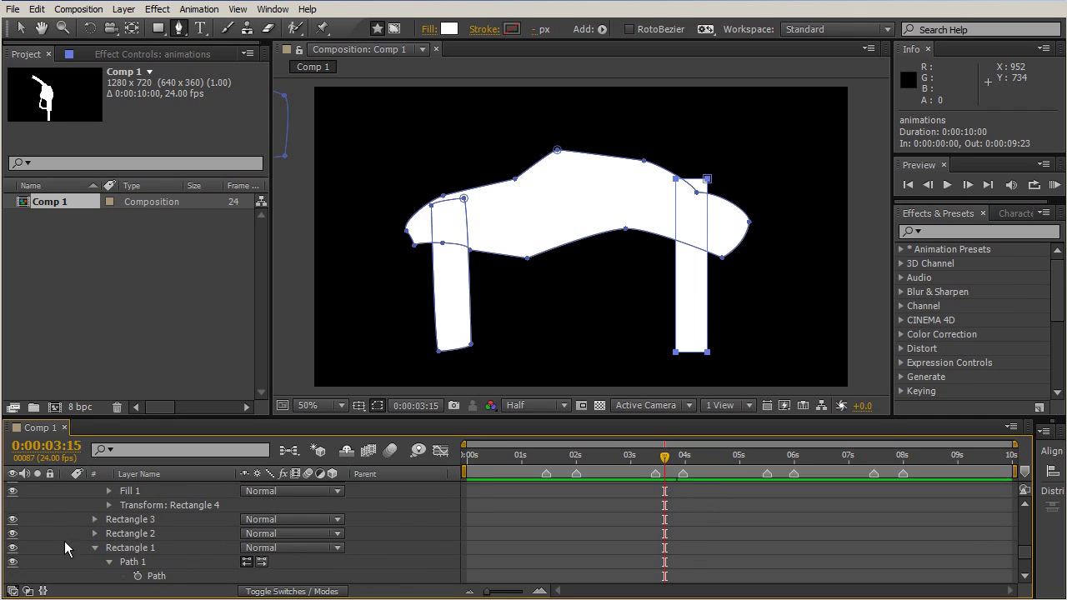
click(131, 537)
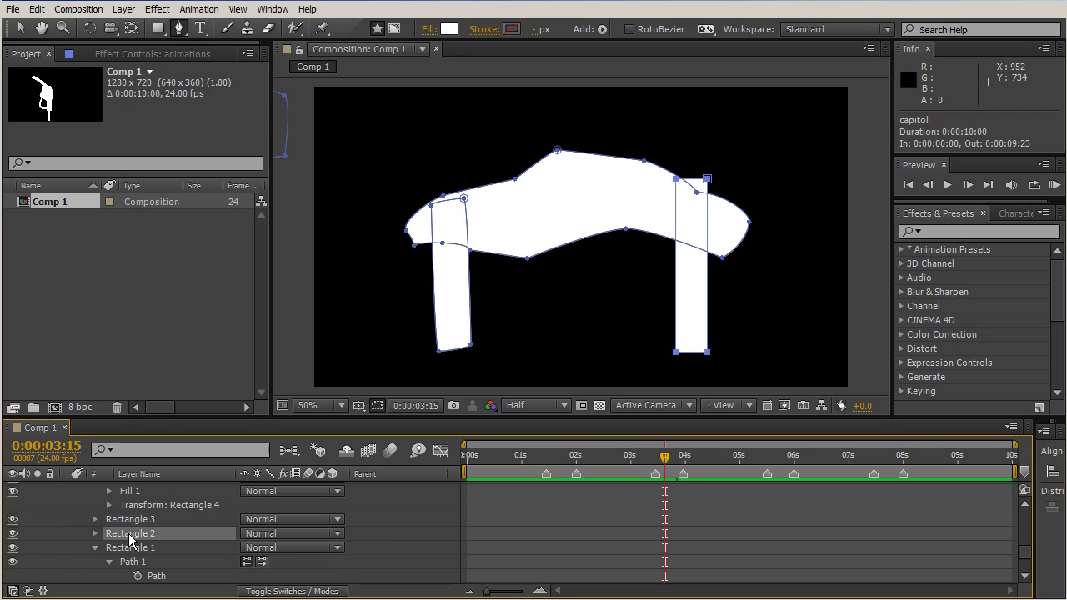
shift+click(136, 521)
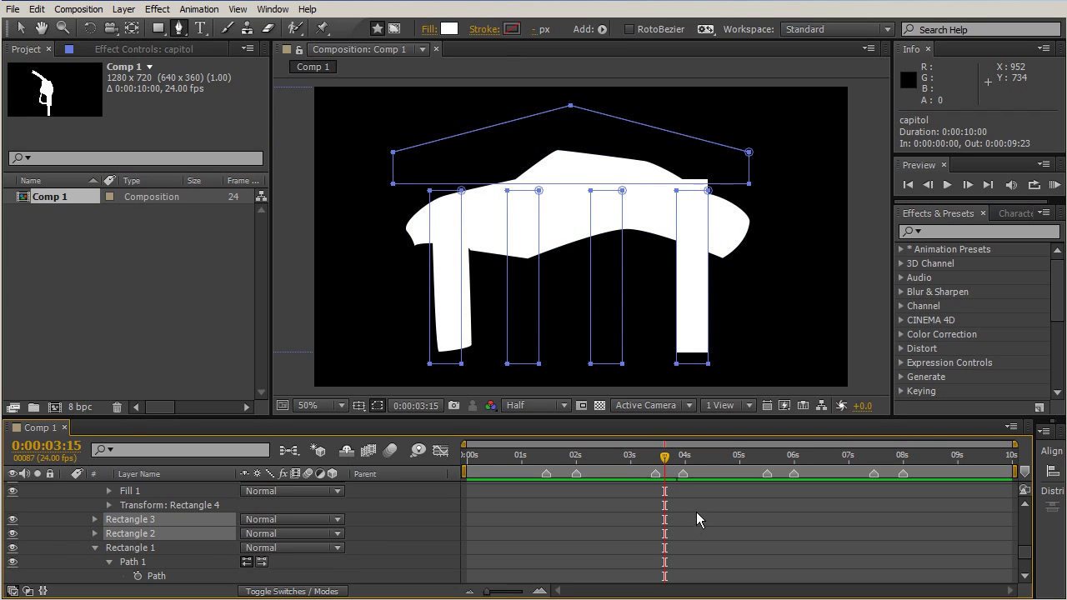
- Collapse the animations layer's contents and paste the two middle columns into them
scroll(717, 517, down, 3)
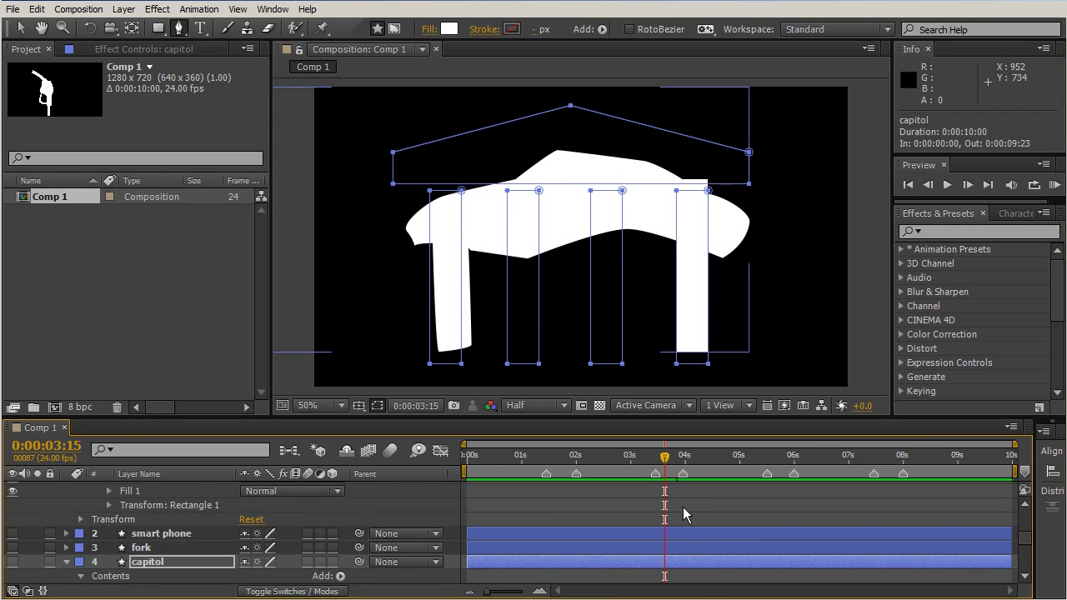
scroll(683, 505, up, 5)
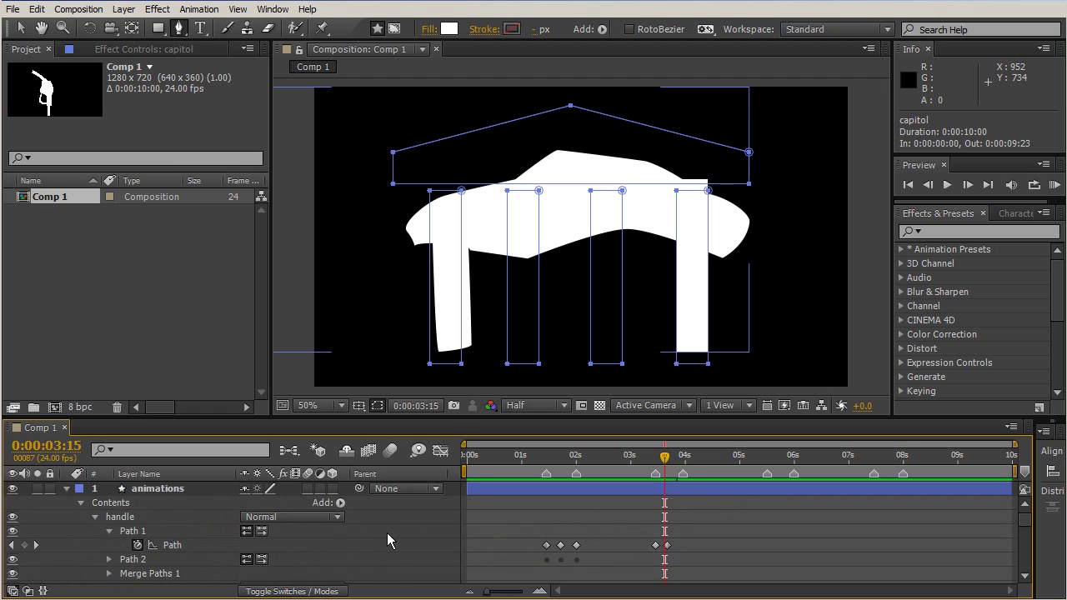
click(81, 503)
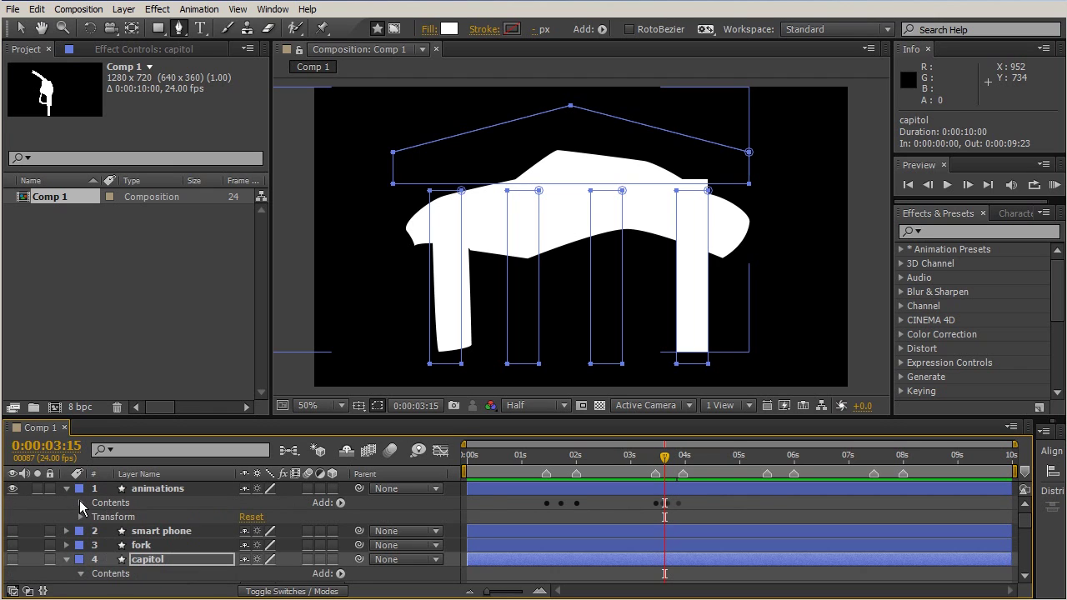
click(101, 504)
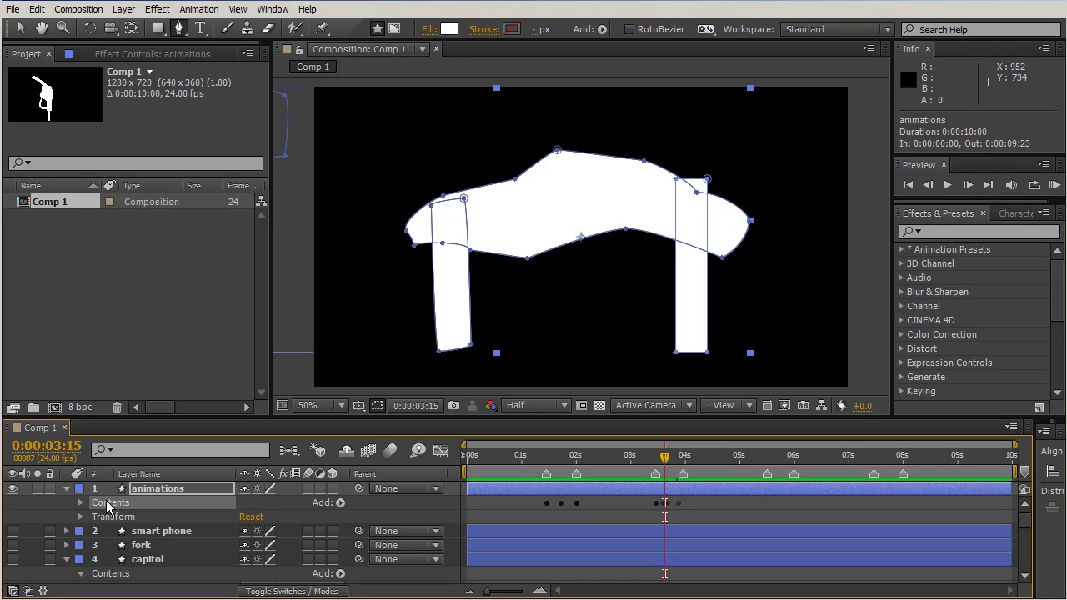
key(ctrl+v)
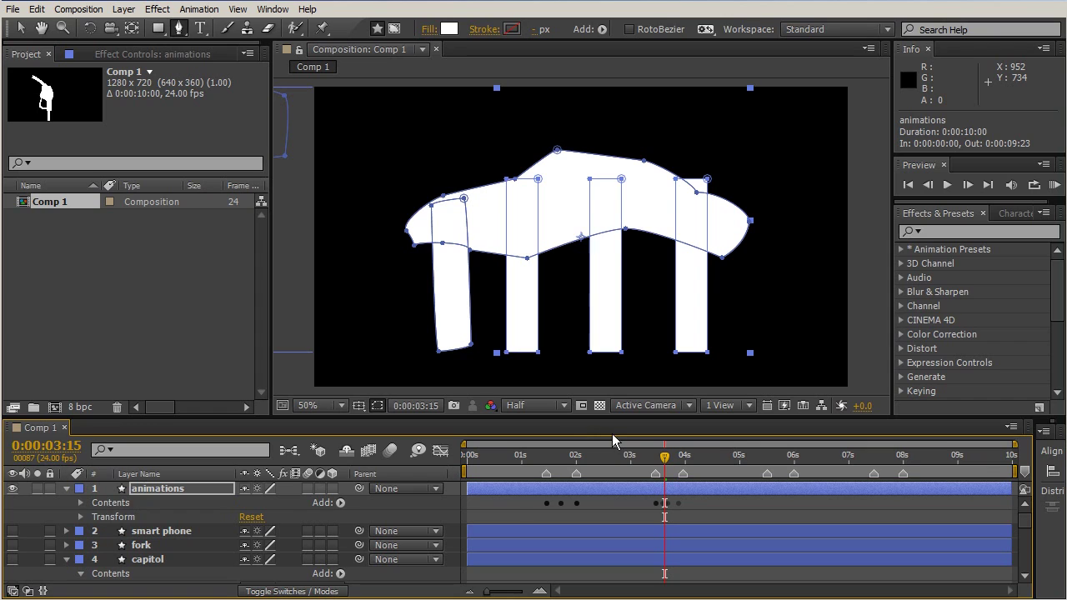
- Expand the animations layer's contents and collapse its handle and Rectangle 1 groups
click(80, 503)
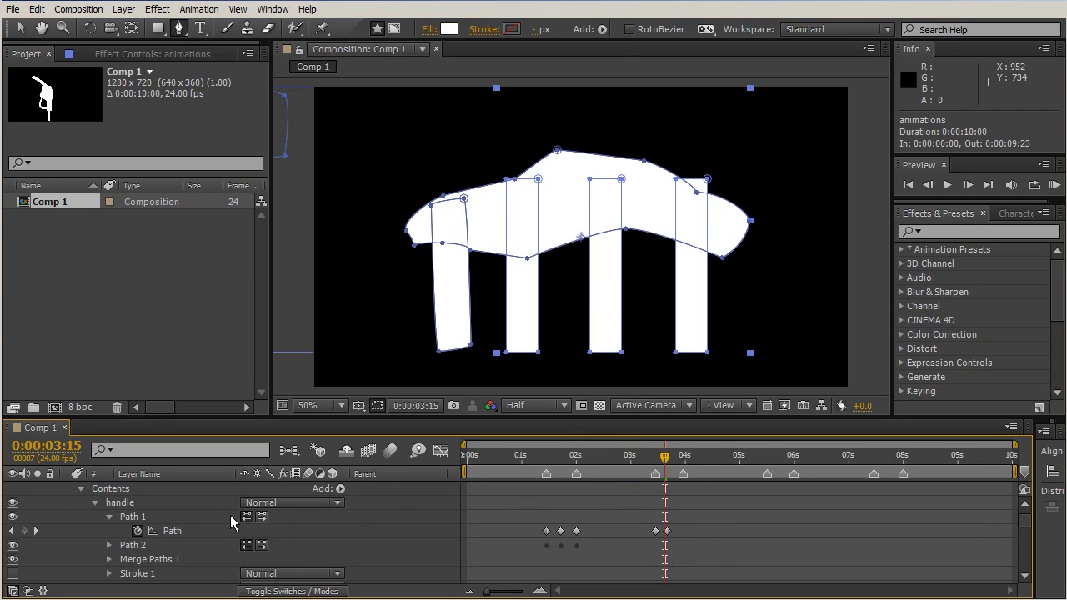
click(94, 503)
click(94, 531)
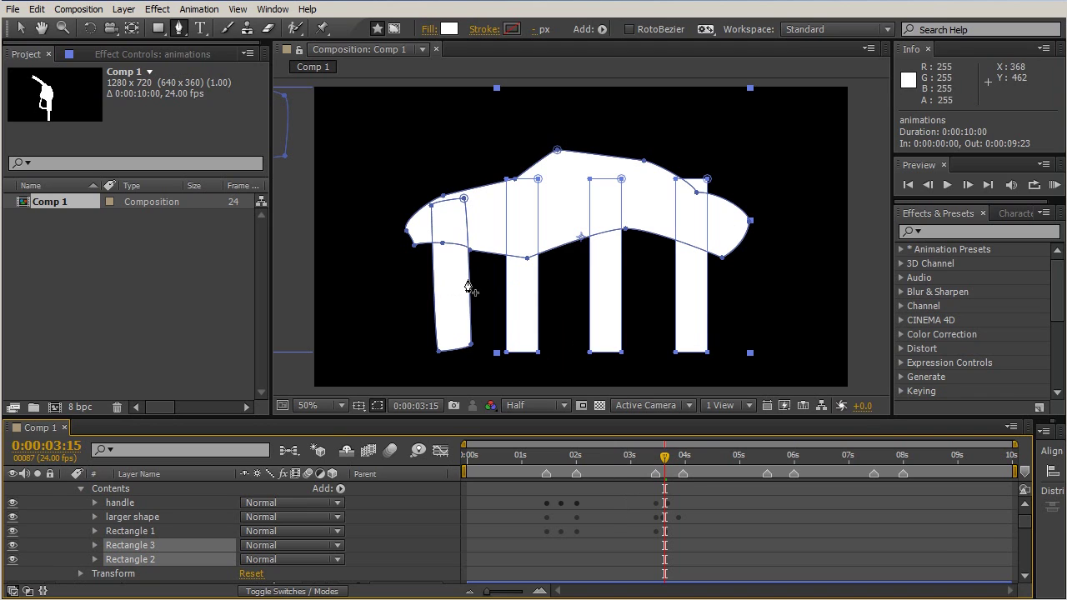
click(666, 459)
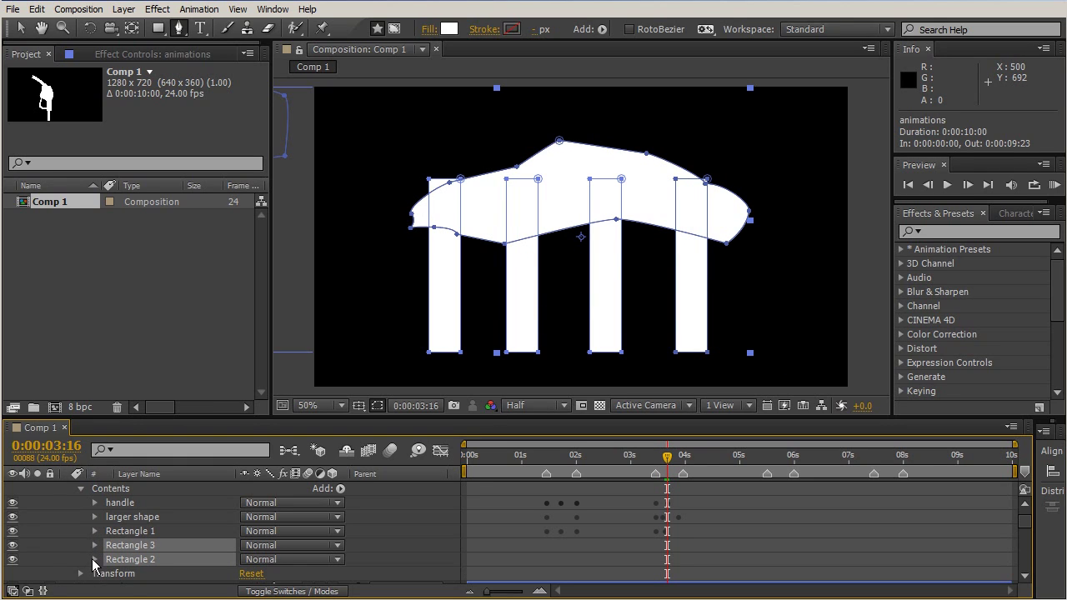
click(95, 559)
click(128, 534)
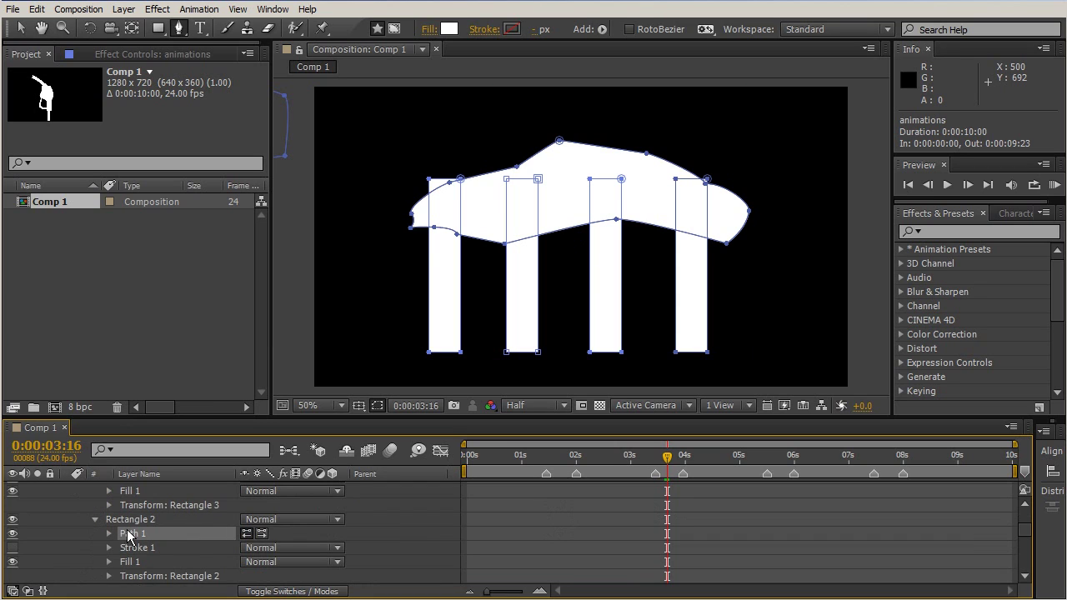
scroll(131, 543, up, 2)
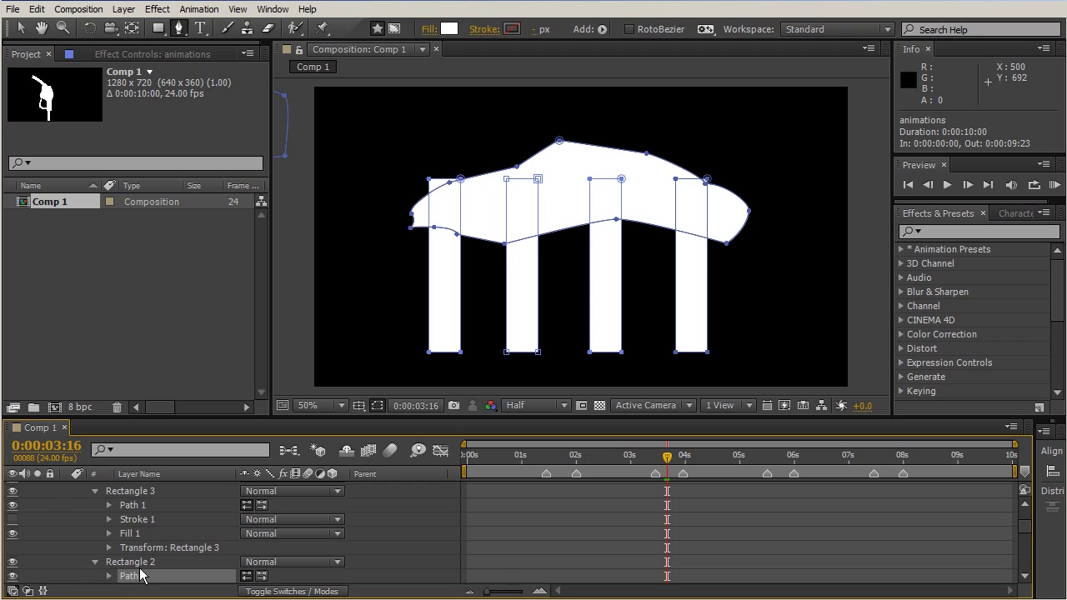
scroll(138, 570, down, 3)
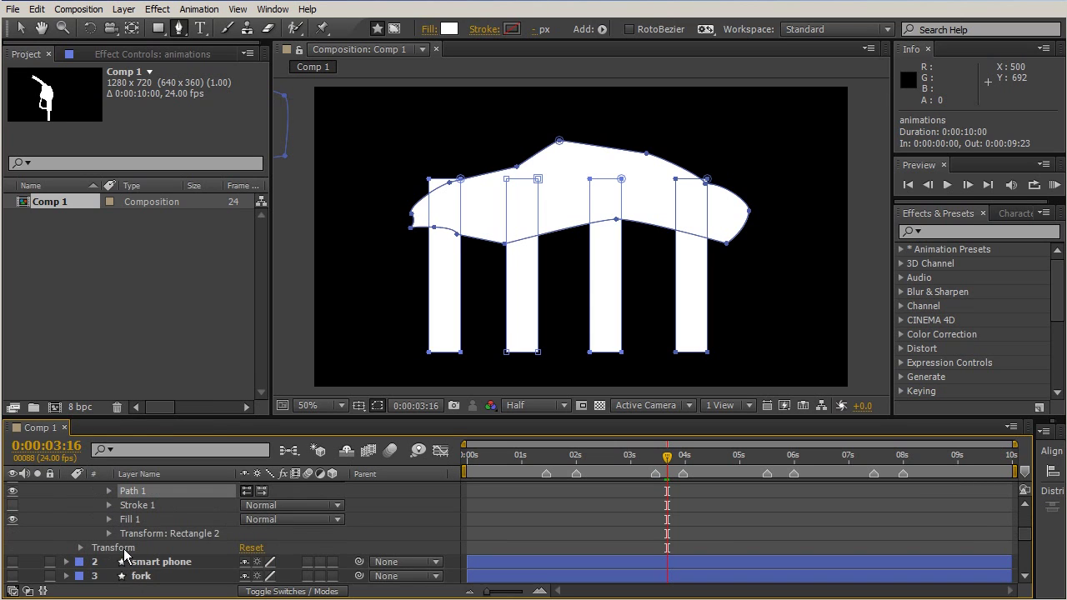
scroll(127, 546, up, 2)
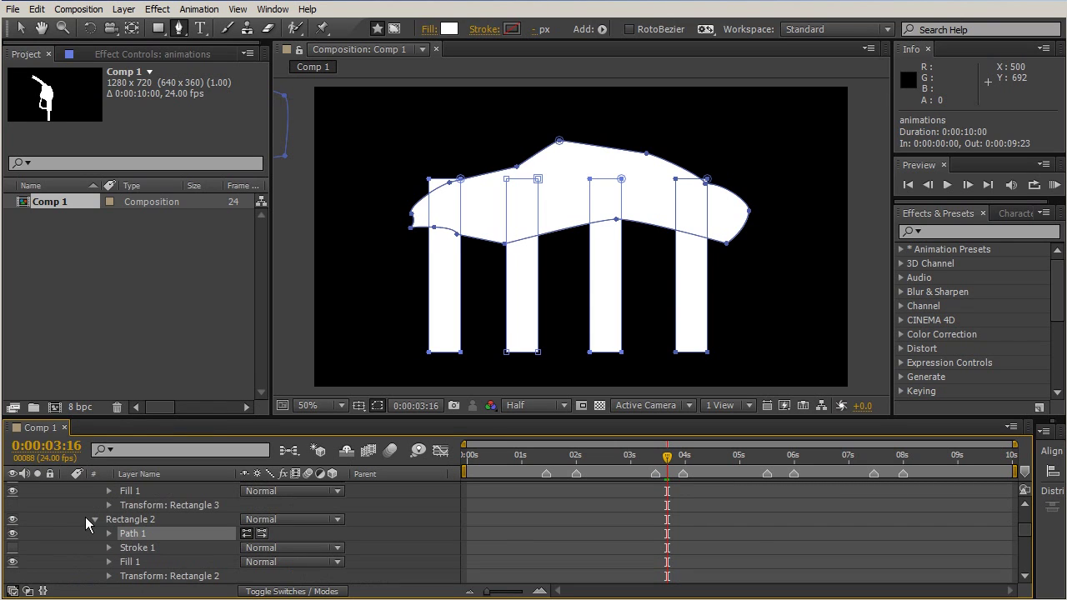
click(93, 519)
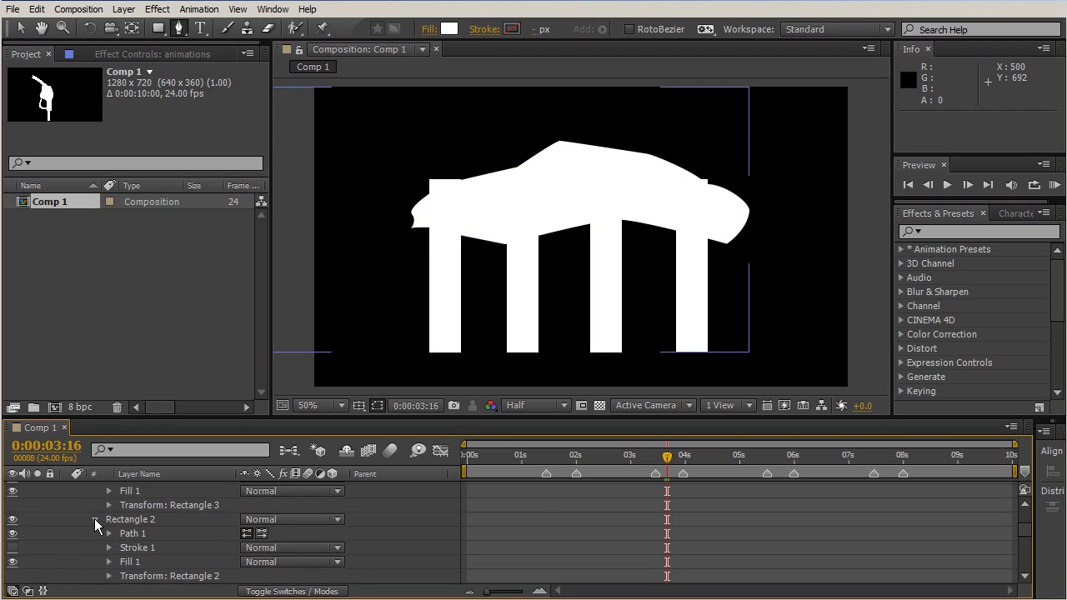
click(94, 518)
scroll(125, 529, up, 2)
click(94, 533)
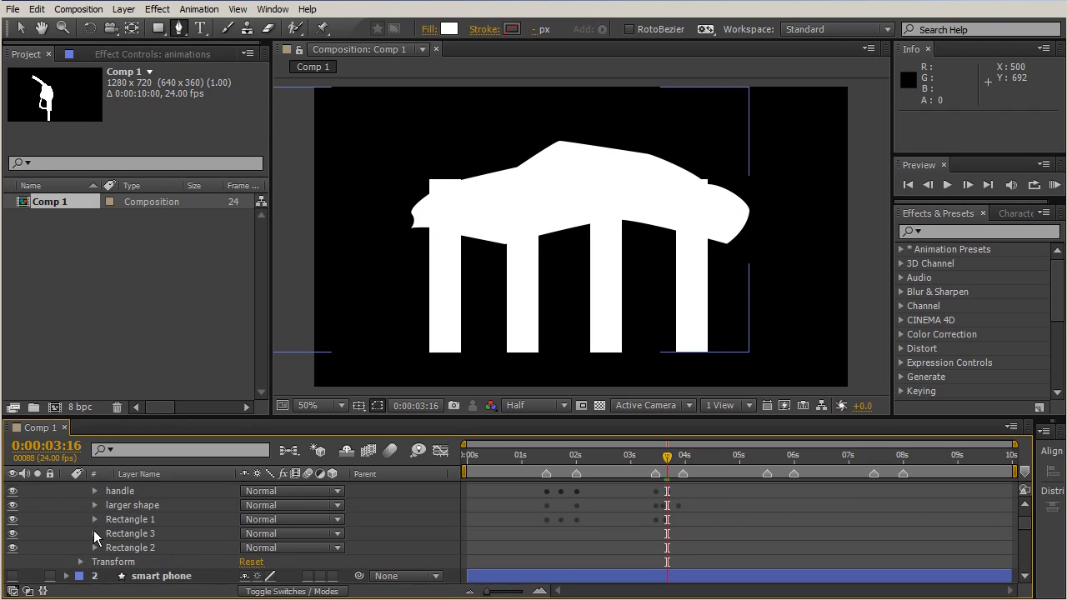
- Rename the Rectangle 3 group in the animations layer as columns
click(132, 534)
shift+click(124, 547)
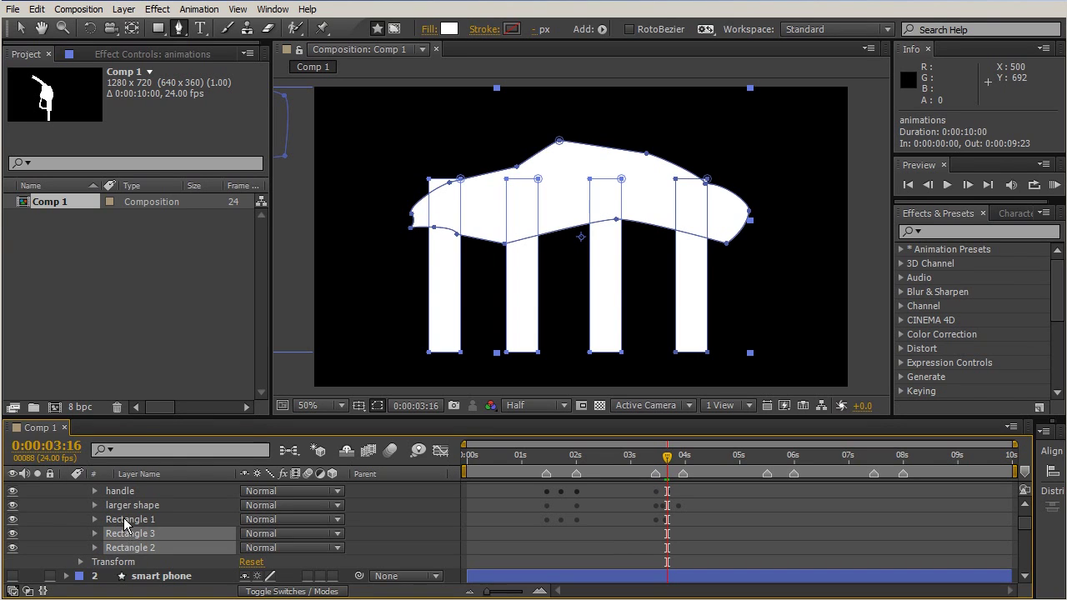
click(126, 535)
key(Return)
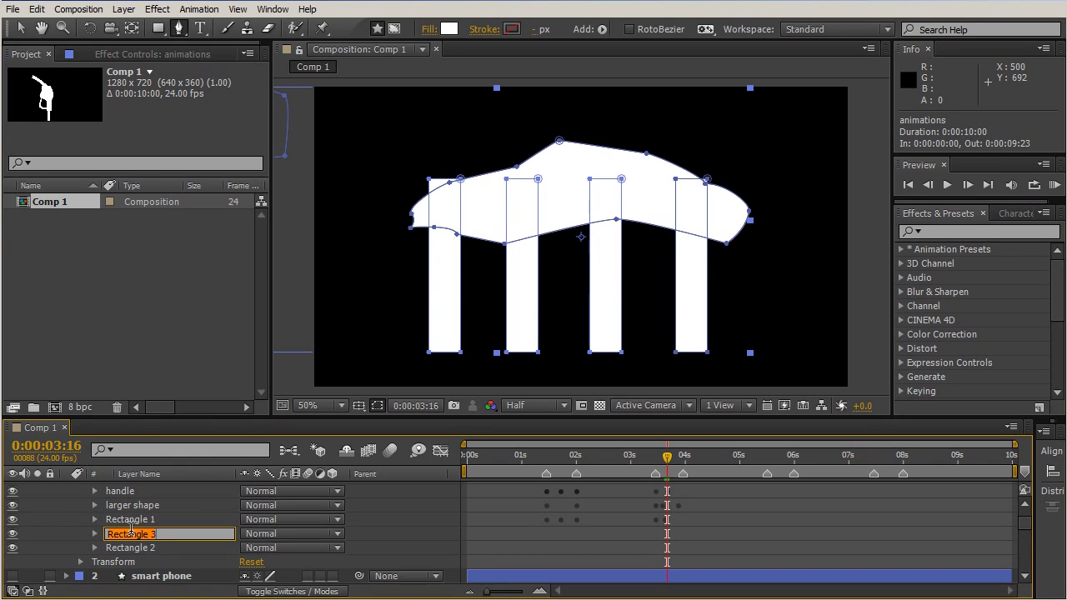
text(columns)
key(Return)
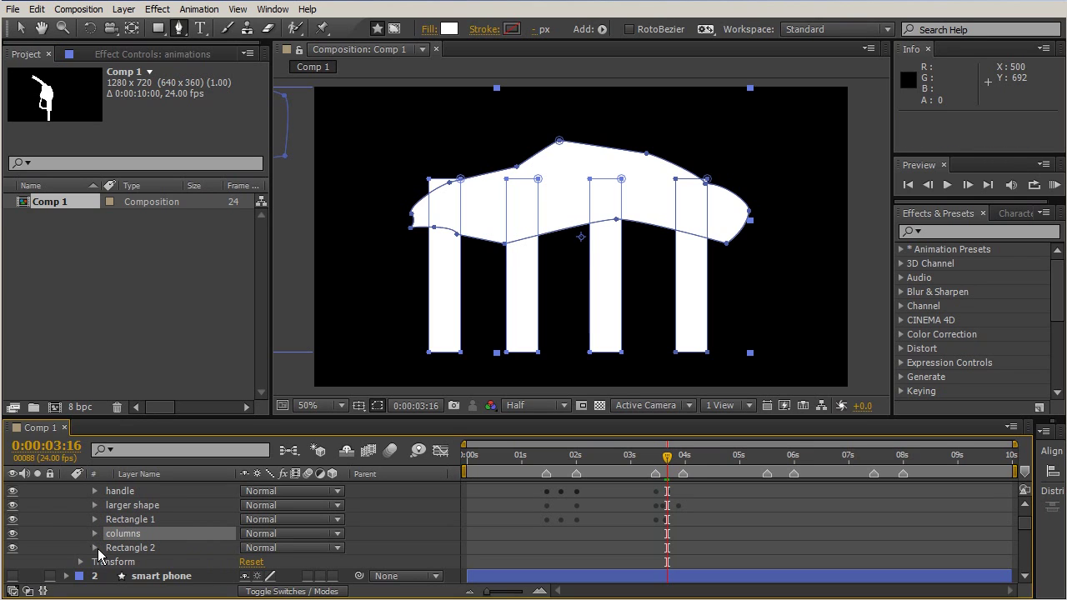
- Move Rectangle 2's path into the columns group directly below its existing path, and delete the Rectangle 2 group
click(94, 548)
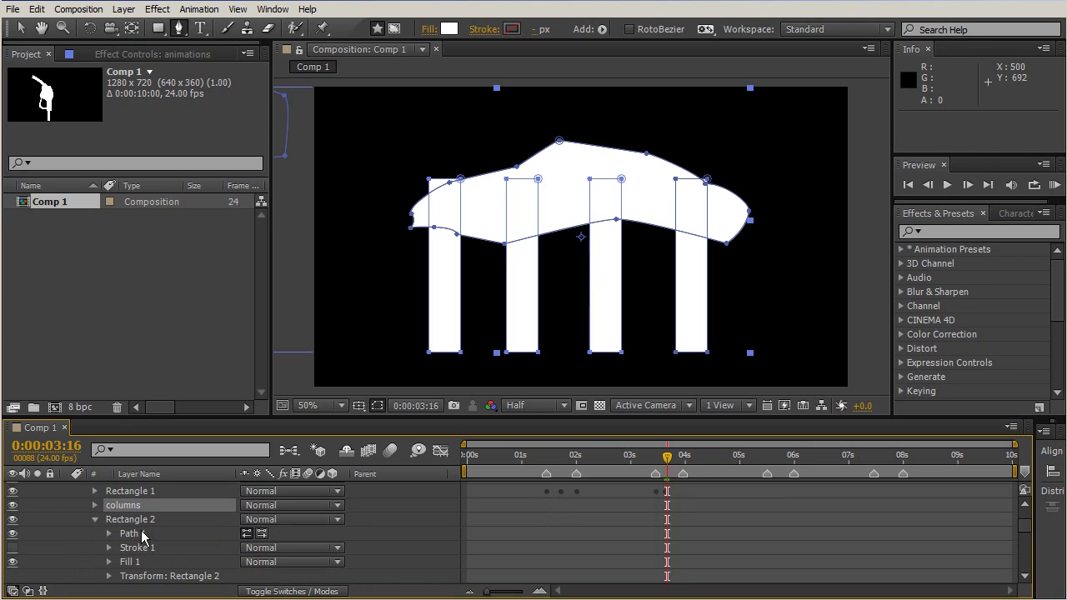
click(144, 535)
click(136, 520)
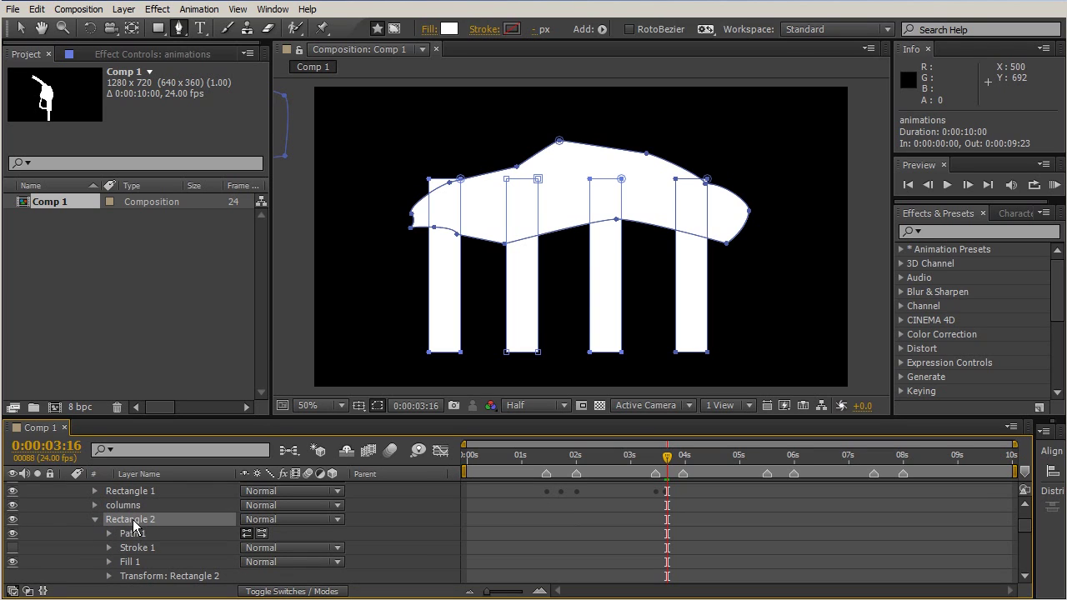
key(Delete)
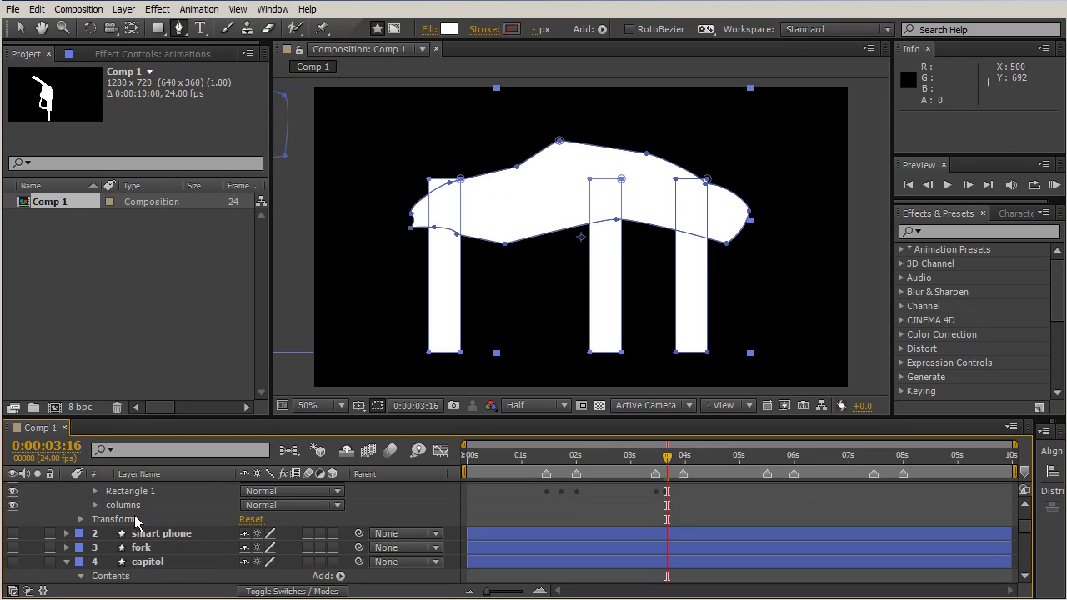
click(94, 506)
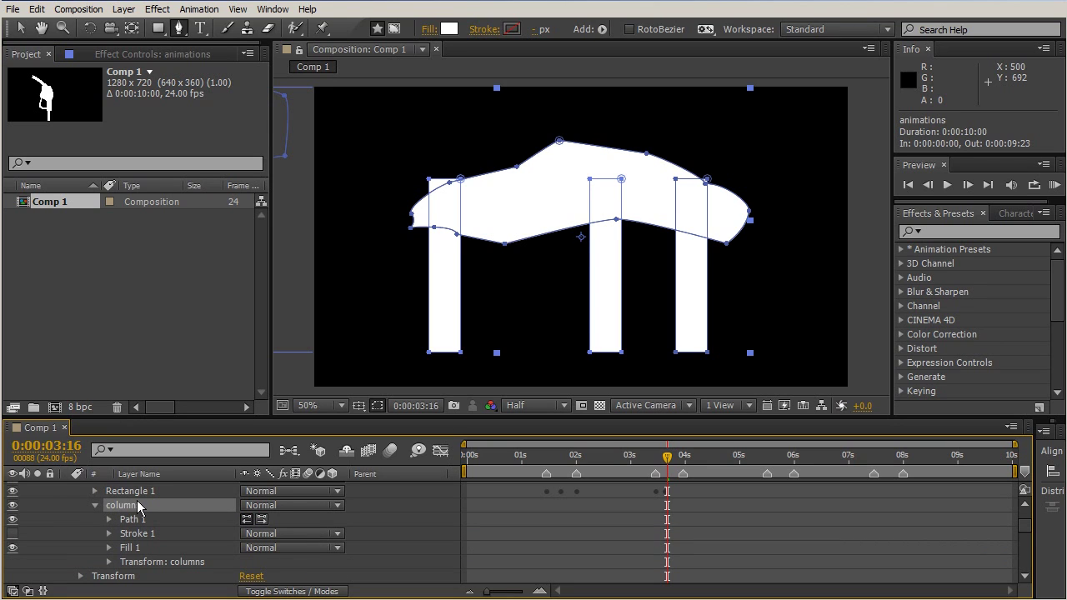
key(ctrl+v)
drag(133, 564, 137, 533)
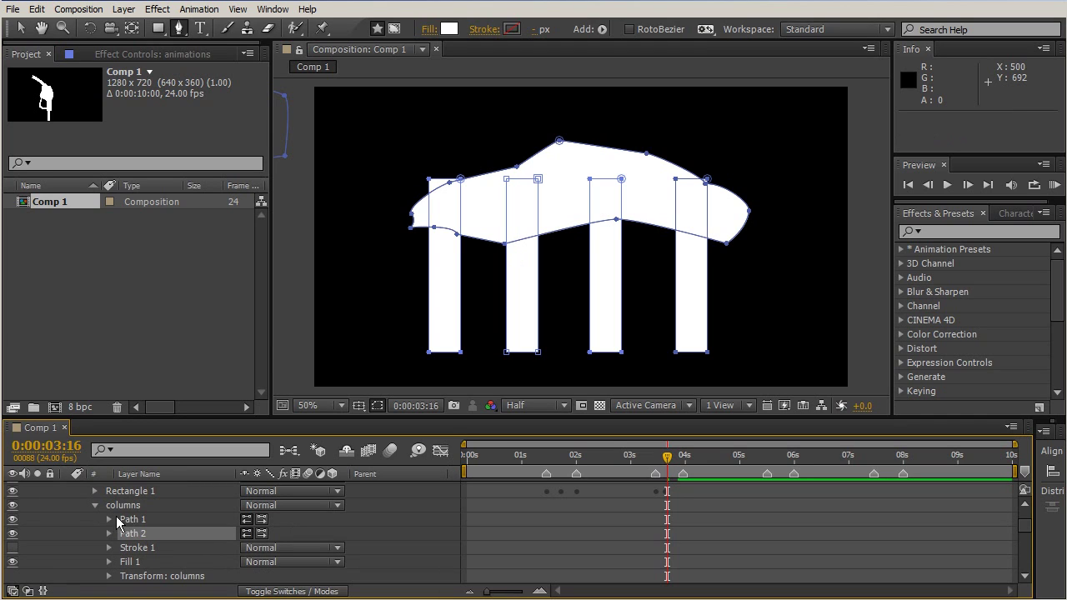
- Expand both paths in the columns group and start keyframing their Path properties at 0:00:03:17
click(129, 562)
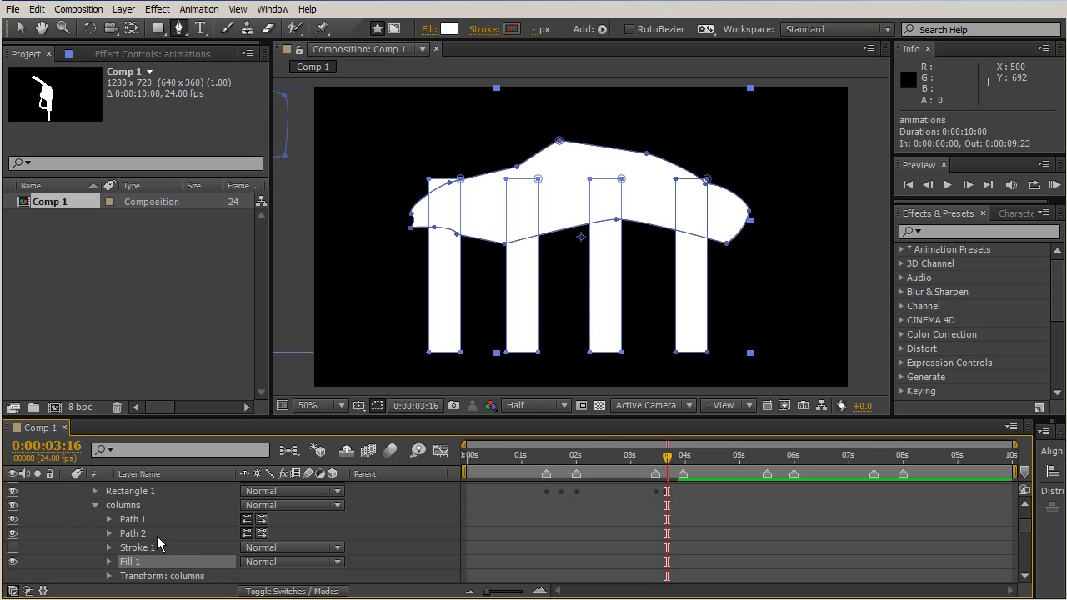
click(109, 533)
click(108, 519)
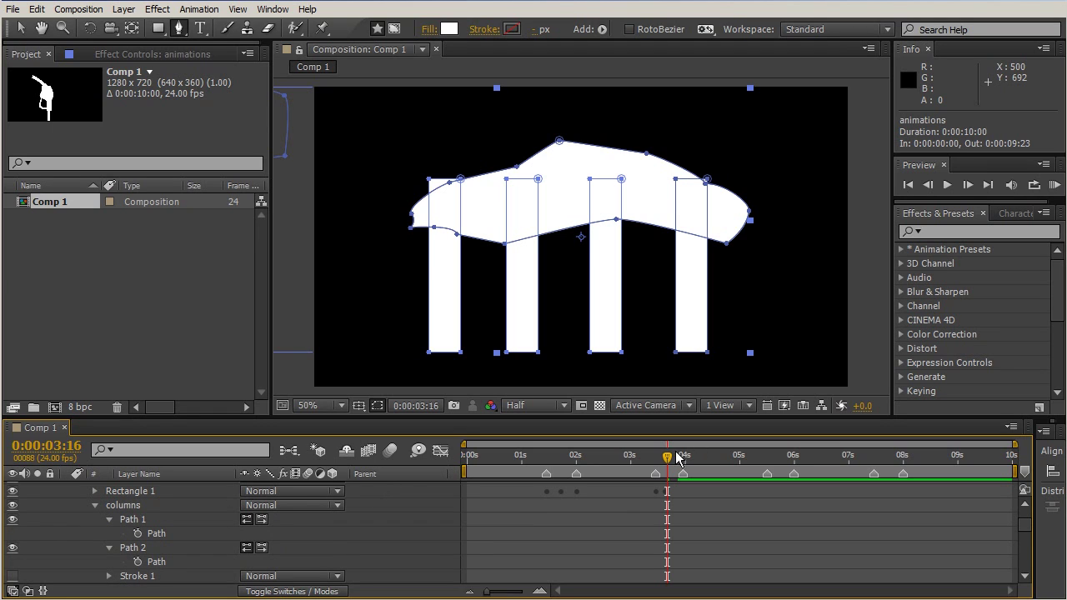
mouse_move(667, 459)
mouse_down()
mouse_move(655, 459)
mouse_move(680, 458)
mouse_move(669, 454)
mouse_up()
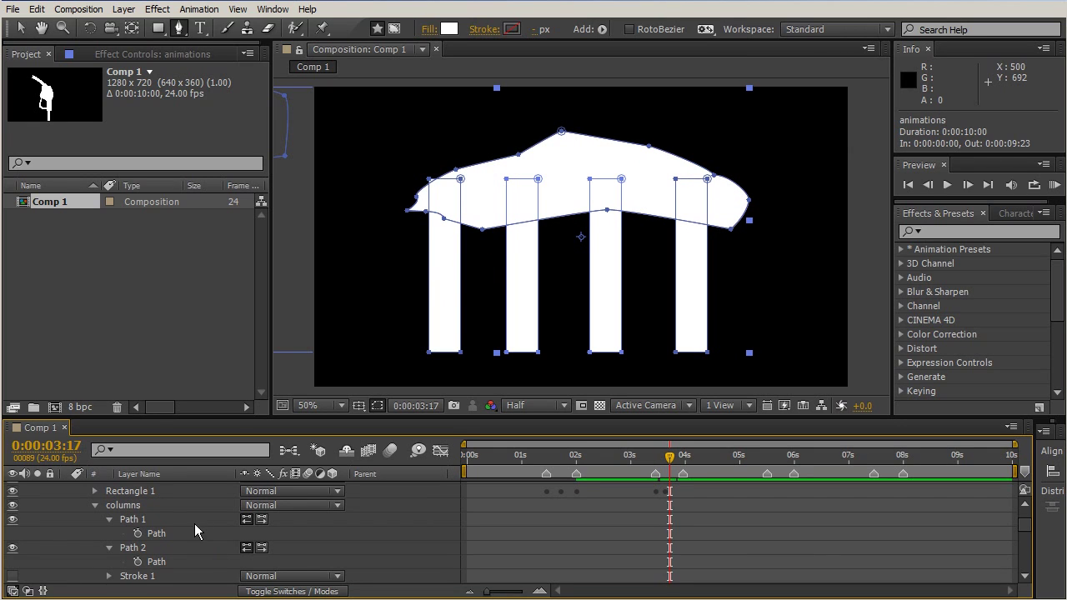
click(137, 534)
click(137, 562)
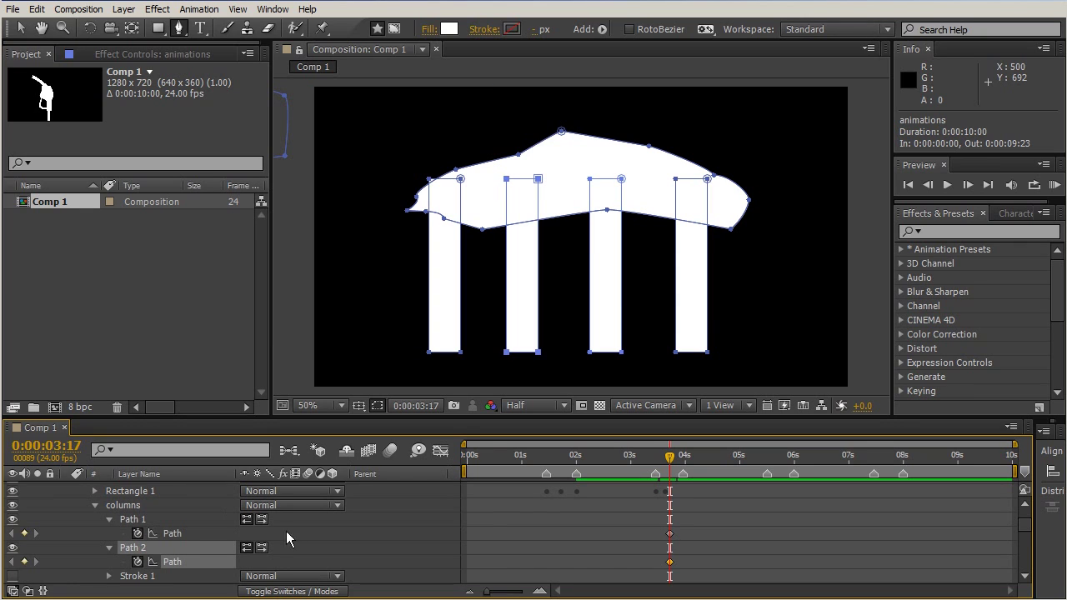
- Shift the keyframes of both middle columns' paths to 0:00:03:21
mouse_move(669, 534)
mouse_down()
mouse_move(680, 533)
mouse_move(677, 564)
mouse_move(676, 535)
mouse_up()
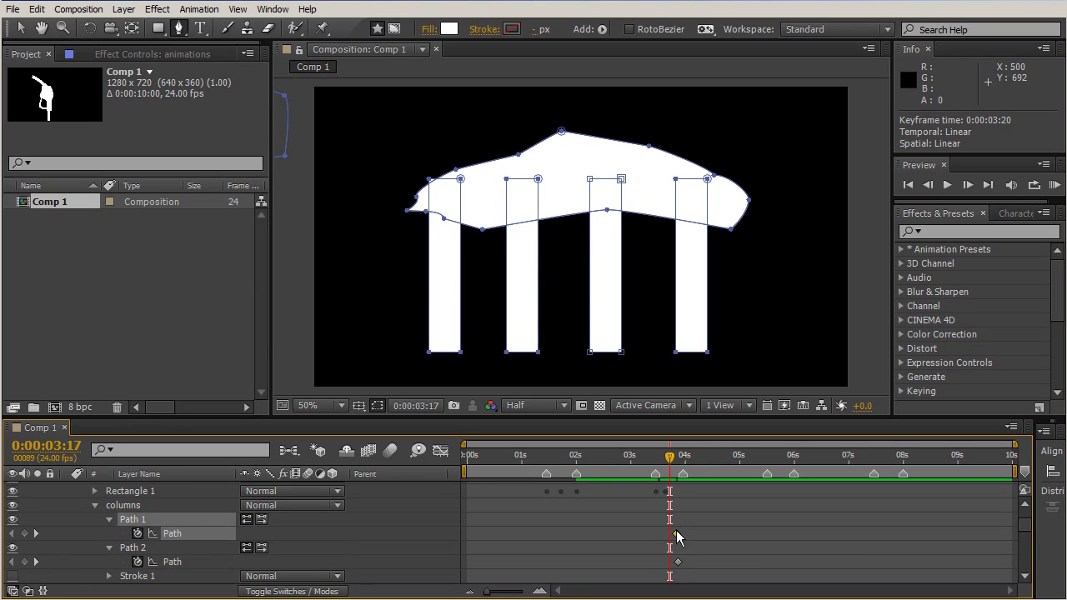
click(675, 531)
drag(676, 535, 679, 534)
- Toggle the visibility of the columns group's Path 1 and of Rectangle 1 to identify their columns, and inspect Rectangle 1's path keyframes
click(12, 519)
click(12, 519)
scroll(713, 537, up, 2)
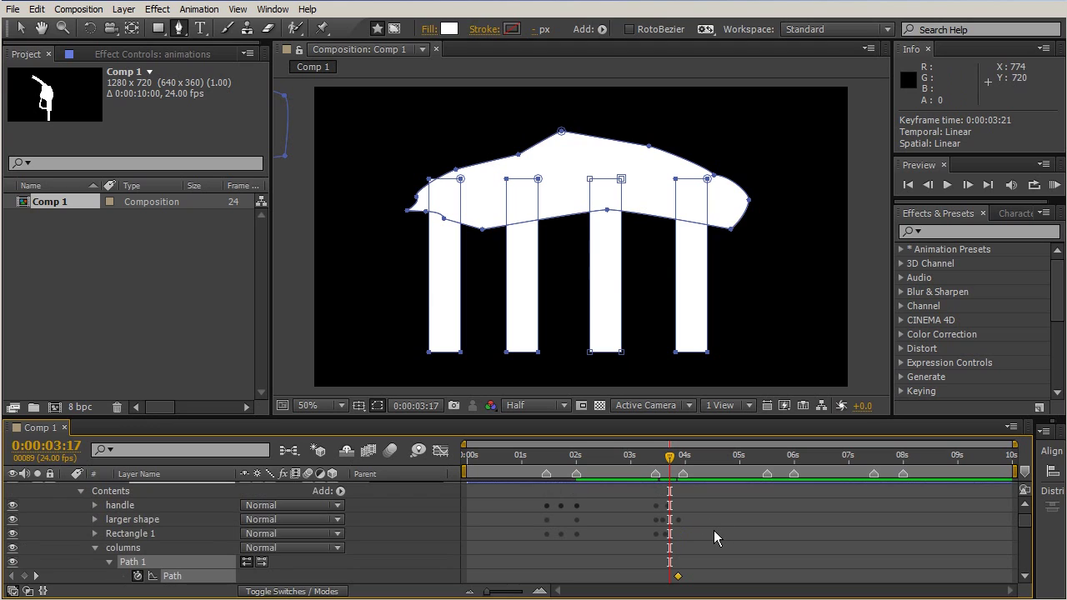
click(35, 533)
click(13, 533)
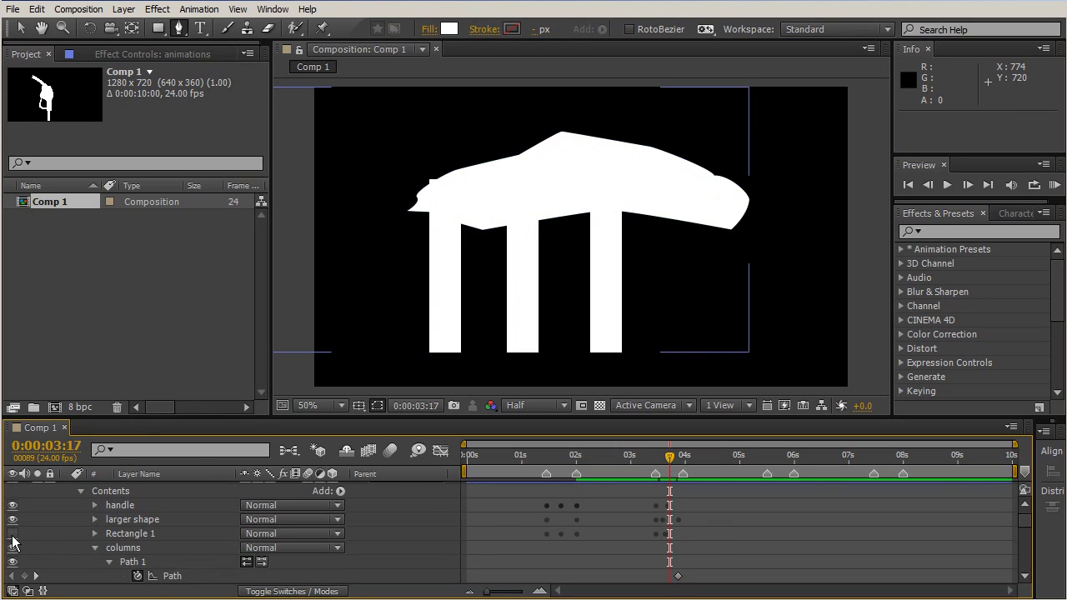
click(13, 538)
click(138, 534)
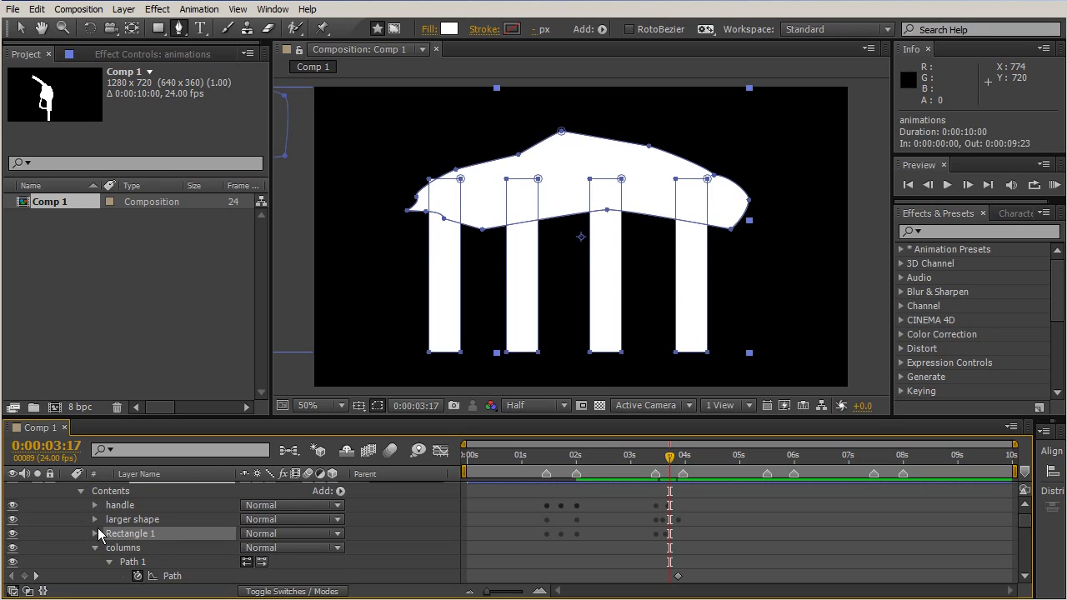
click(95, 533)
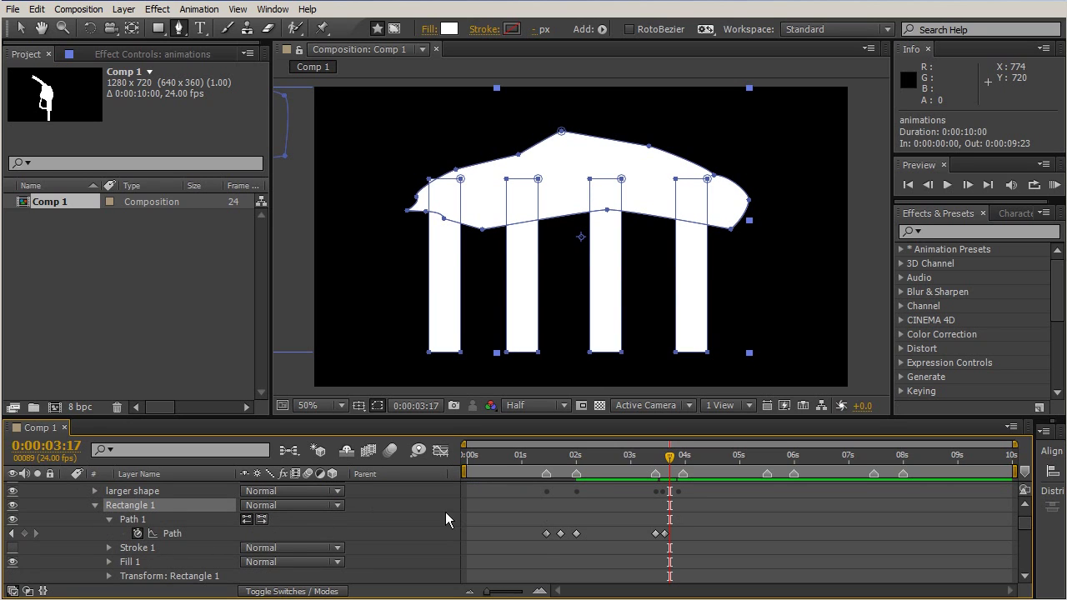
- Show only the keyframed properties of the animations layer
scroll(687, 517, up, 3)
click(685, 490)
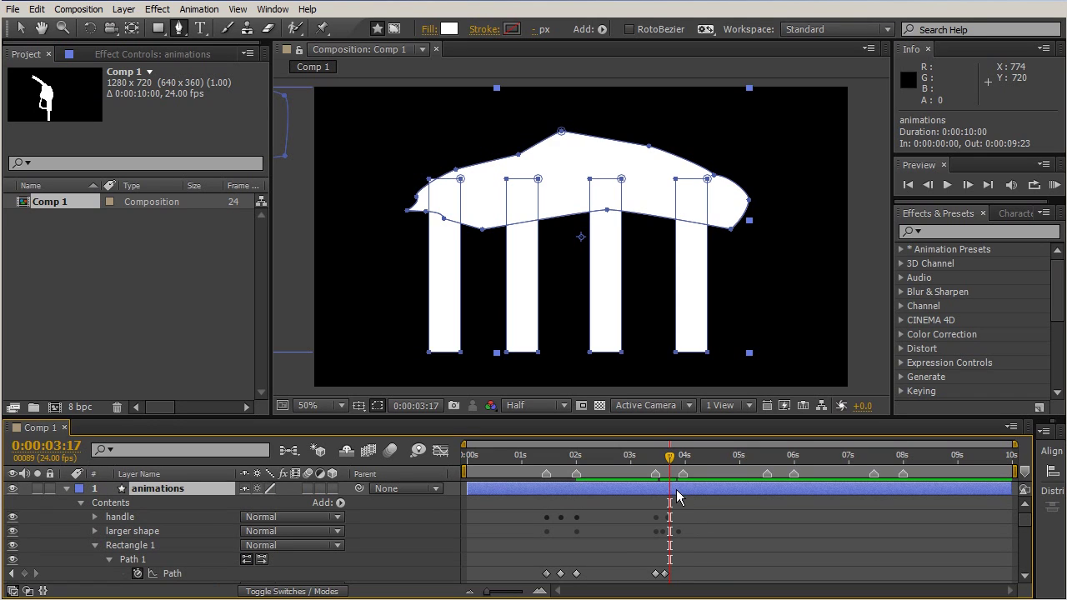
key(u)
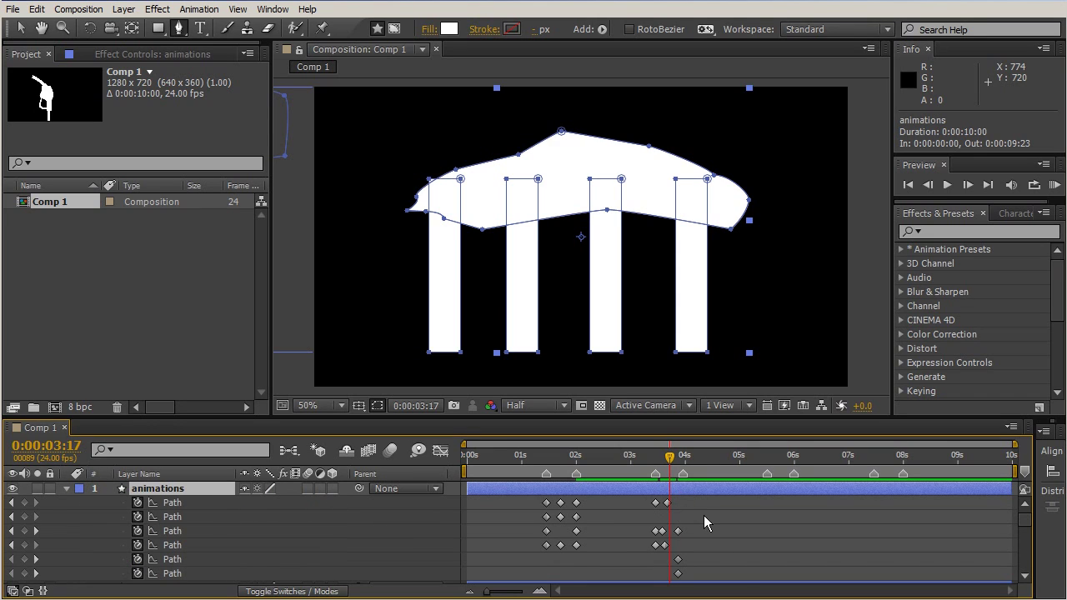
- Copy the rightmost column's path keyframe at 0:00:03:15 and paste it into the columns group's Path 1 at 0:00:03:17
click(677, 531)
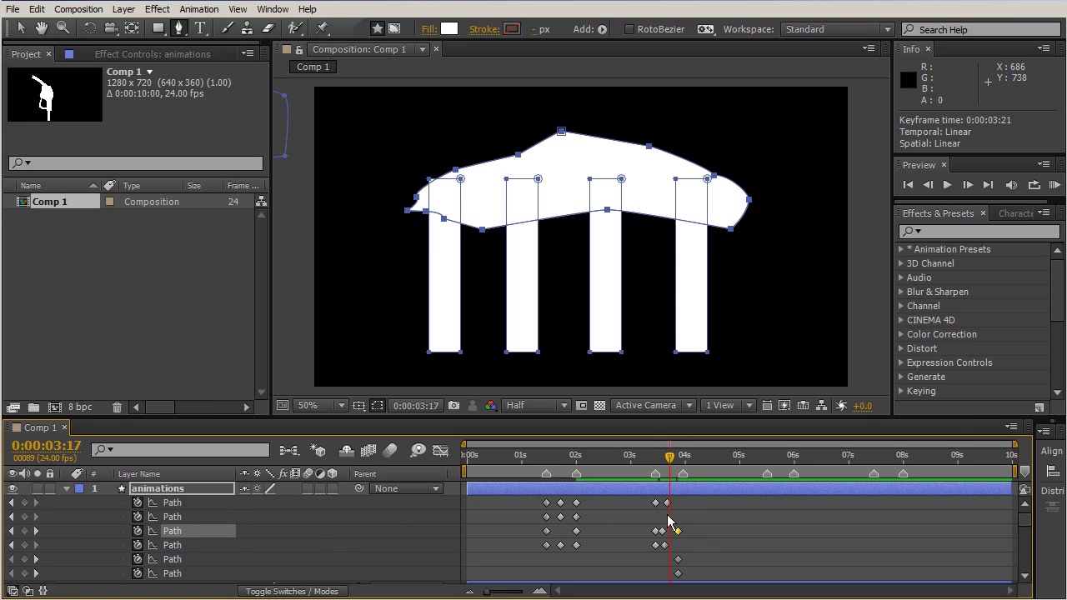
click(664, 545)
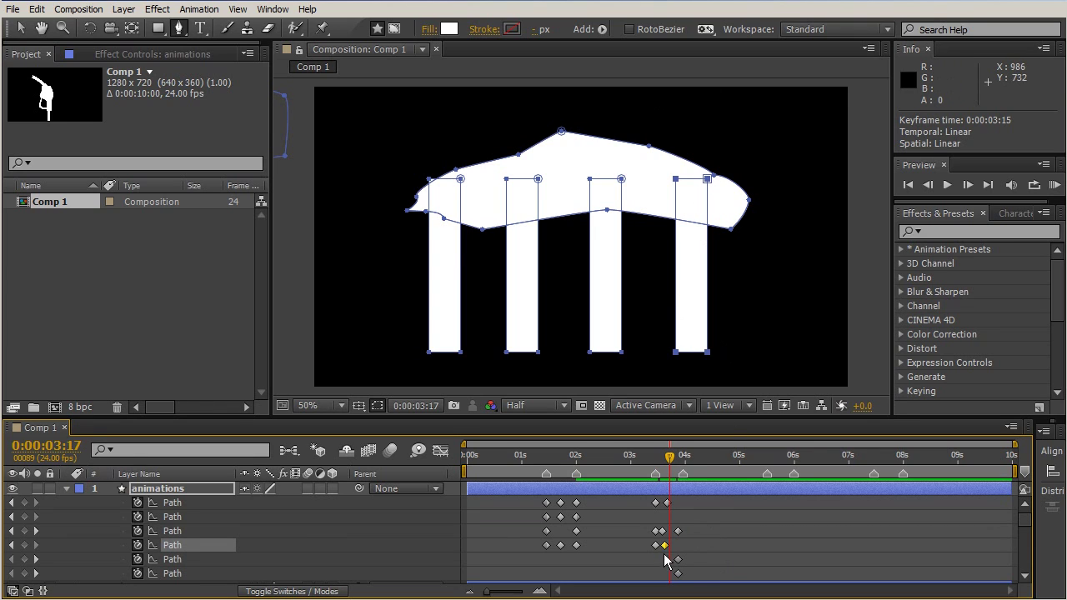
mouse_move(668, 547)
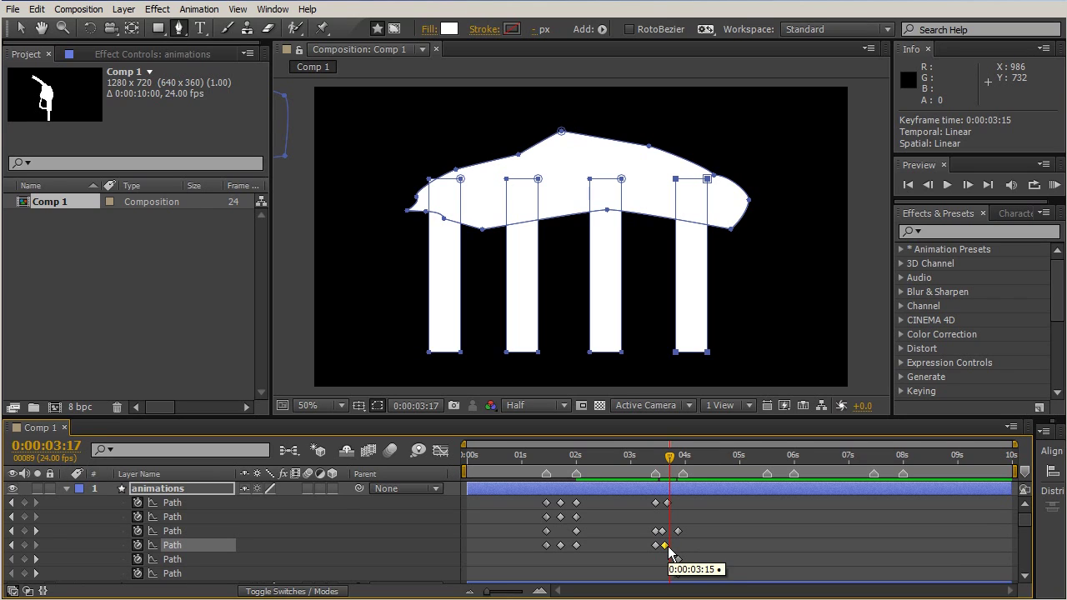
key(ctrl+c)
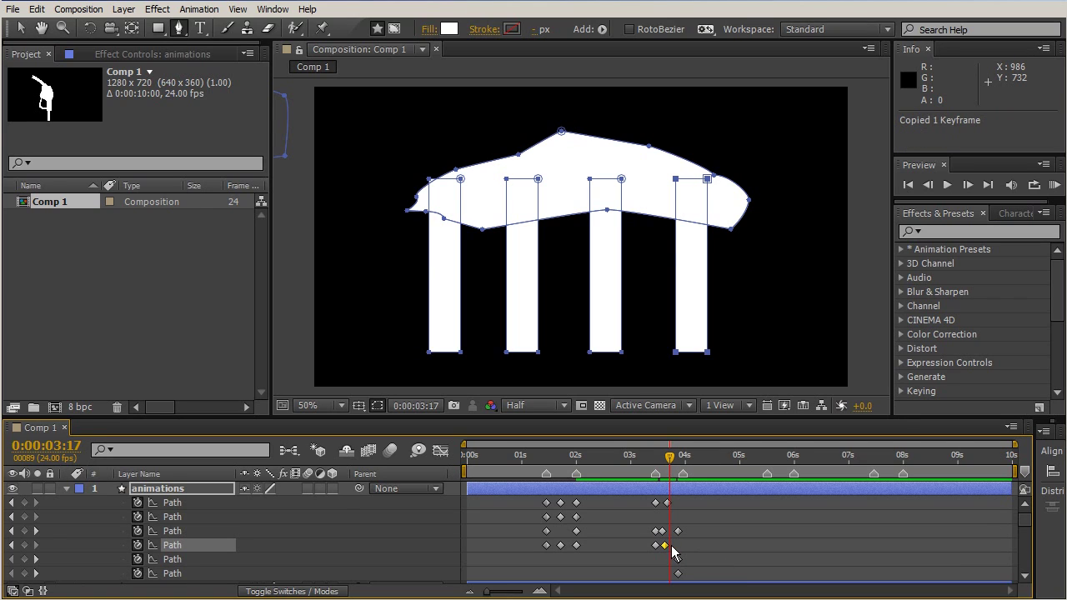
click(183, 560)
key(ctrl+v)
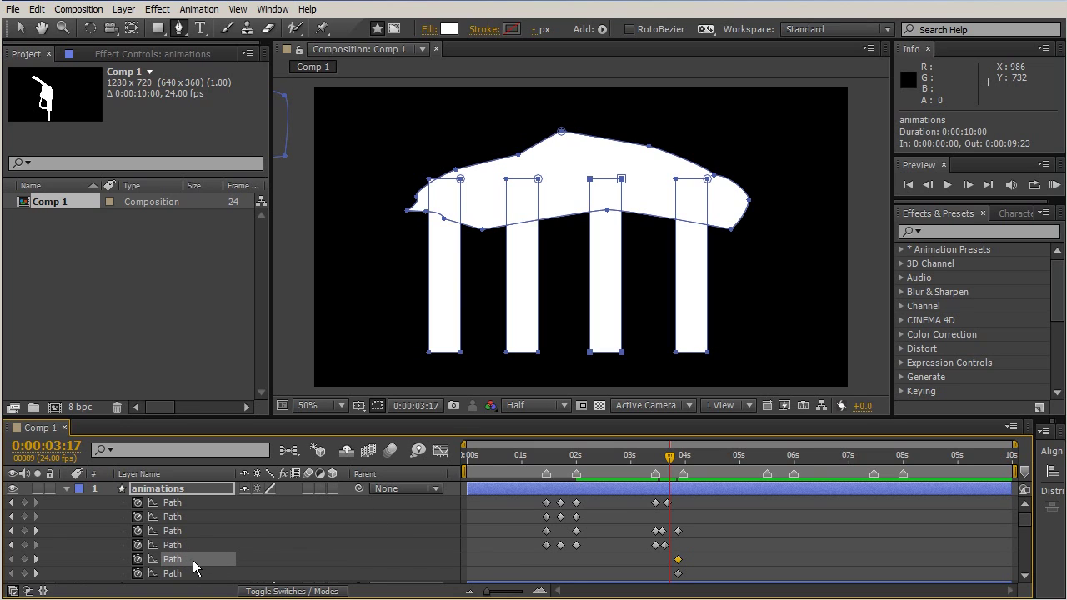
key(ctrl+v)
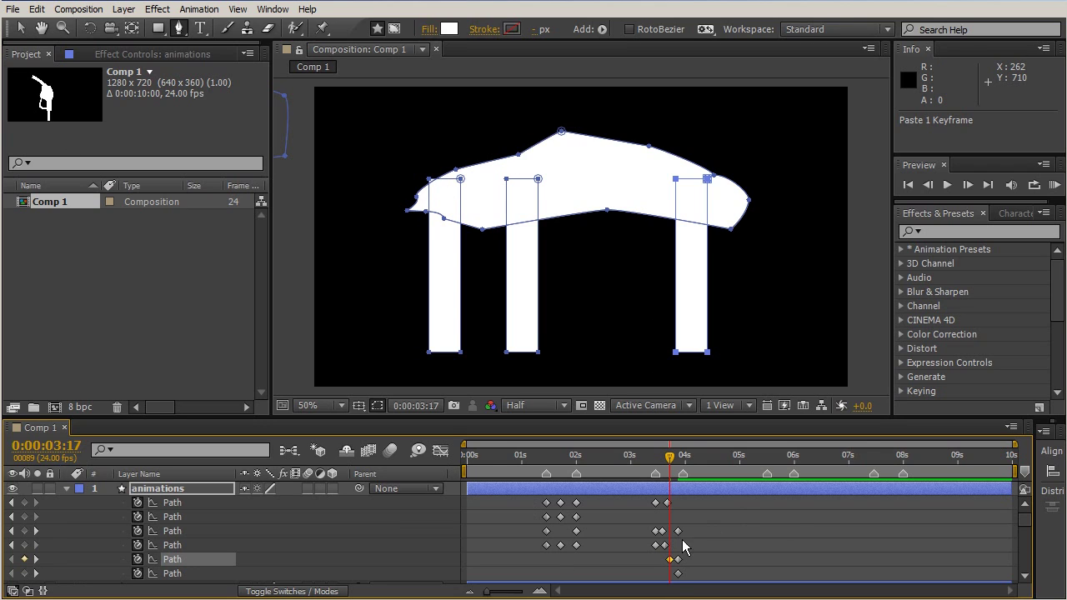
- Copy the leftmost column's path keyframe at 0:00:03:16 and paste it into the columns group's Path 2 at 0:00:03:17
click(666, 504)
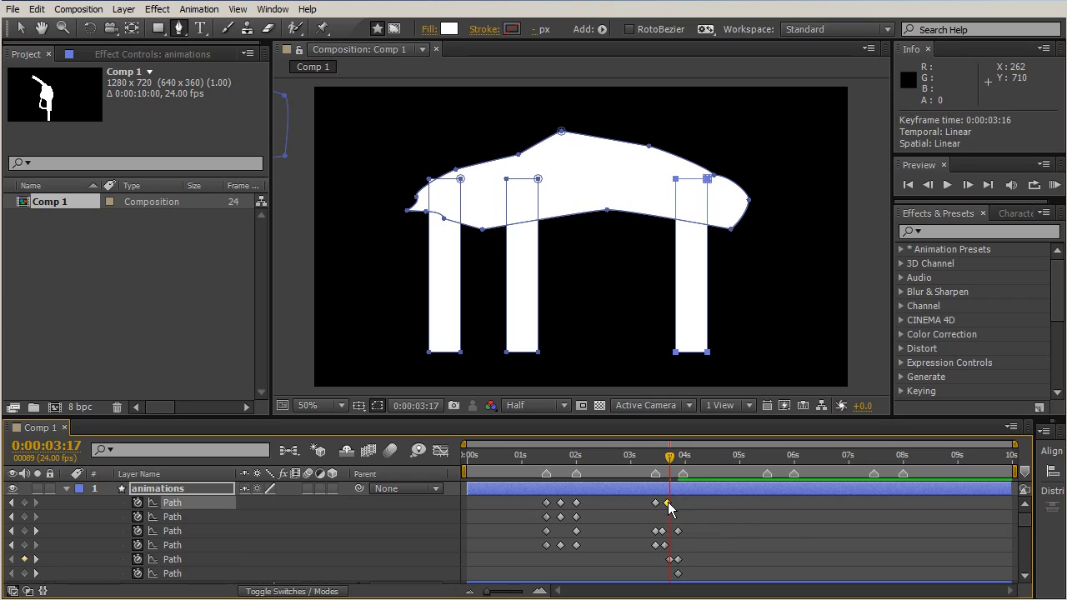
key(ctrl+c)
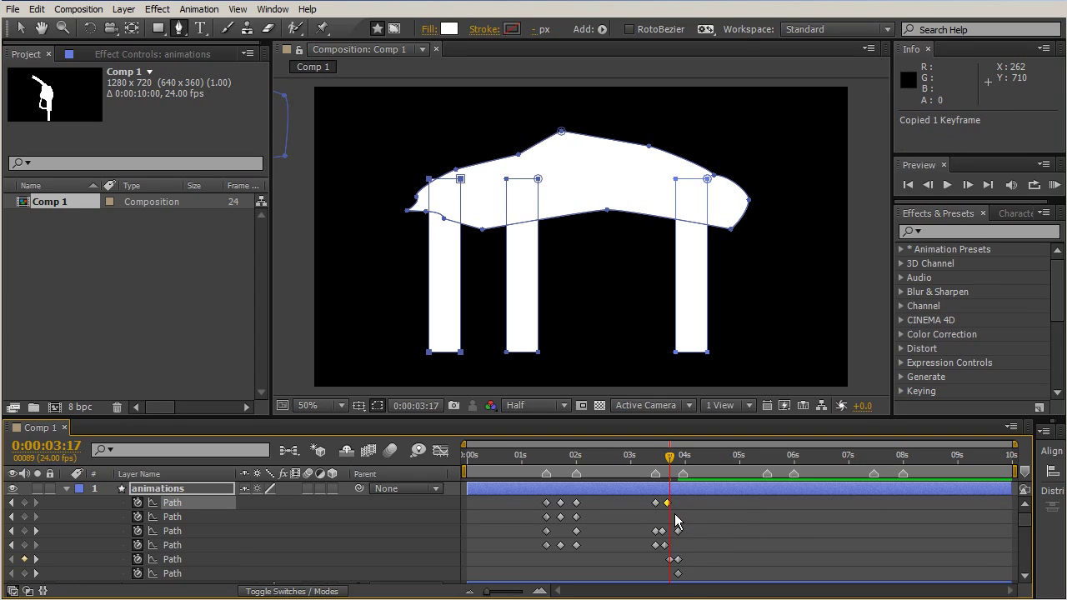
click(174, 574)
key(ctrl+v)
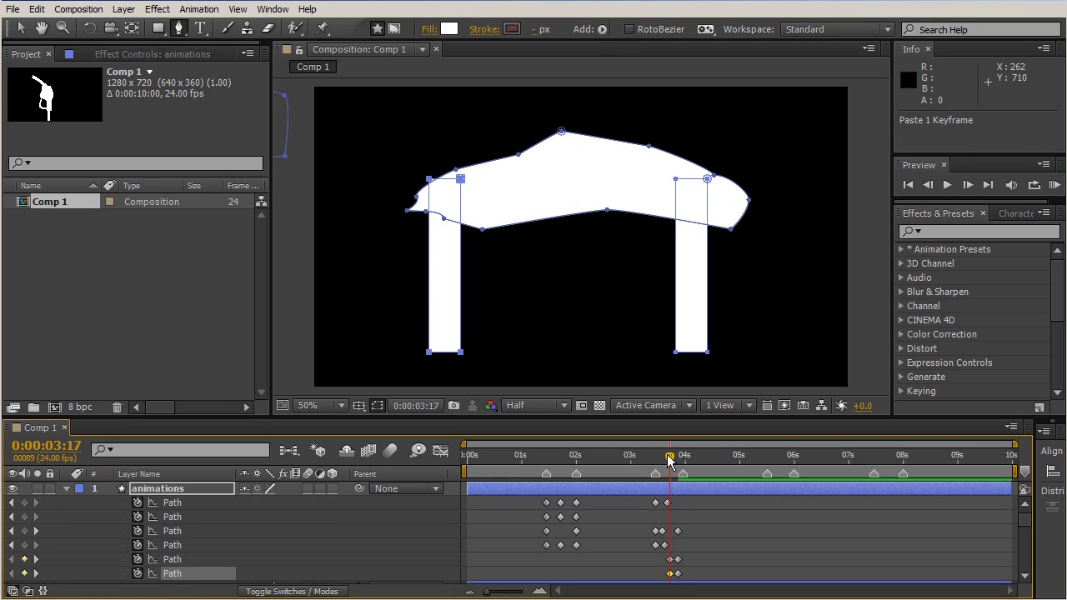
- Reveal all contents of the animations layer and collapse its handle, larger shape and Rectangle 1 groups
mouse_move(668, 461)
mouse_down()
mouse_move(683, 461)
mouse_move(627, 460)
mouse_move(677, 461)
mouse_move(635, 472)
mouse_move(666, 471)
mouse_up()
click(66, 489)
click(67, 489)
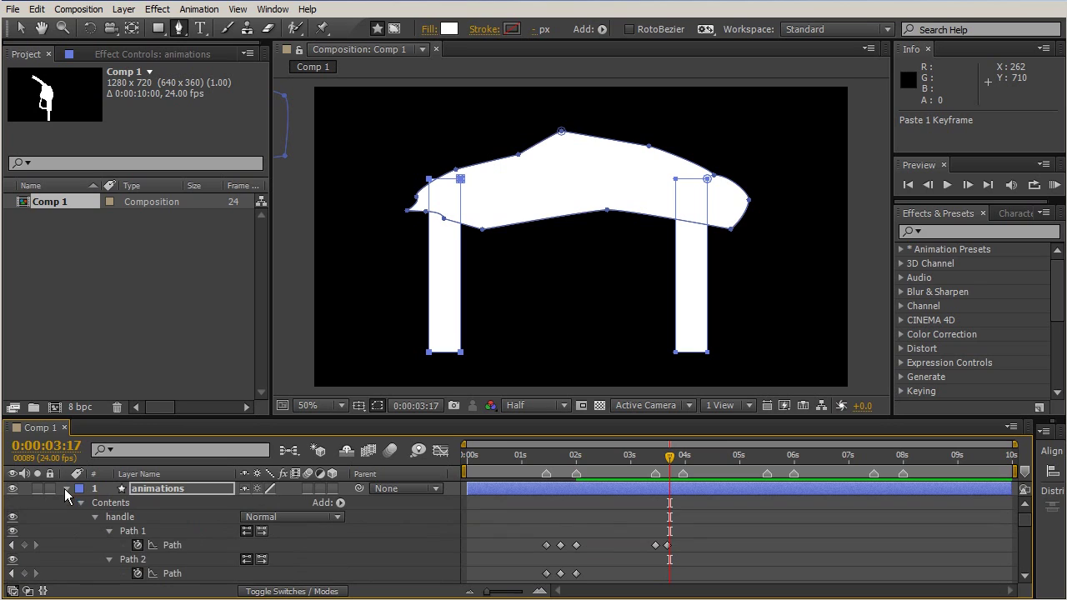
click(108, 531)
click(109, 546)
scroll(117, 552, down, 1)
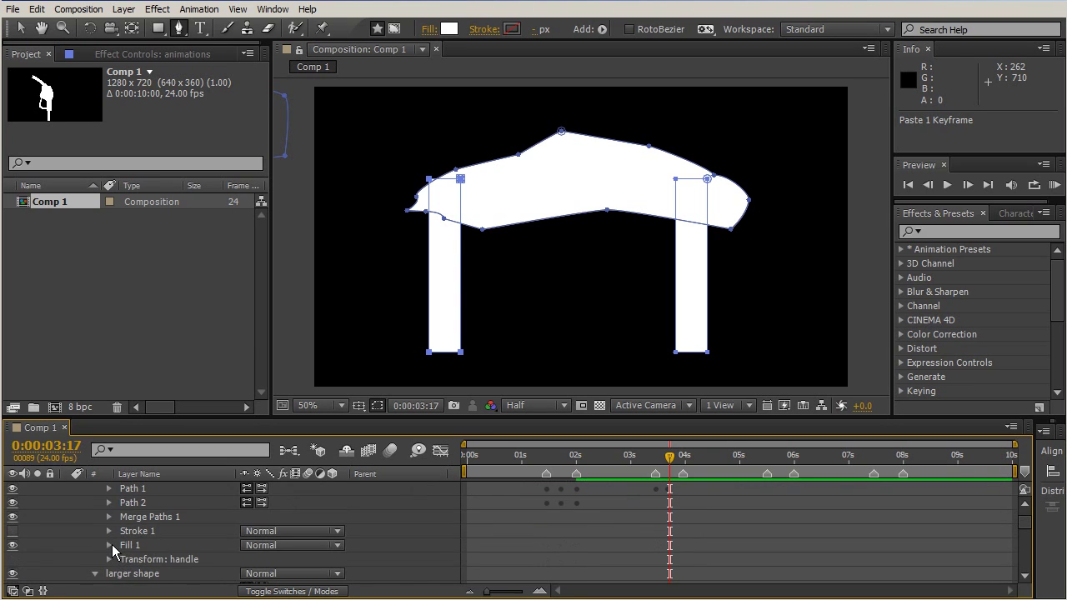
scroll(125, 558, up, 1)
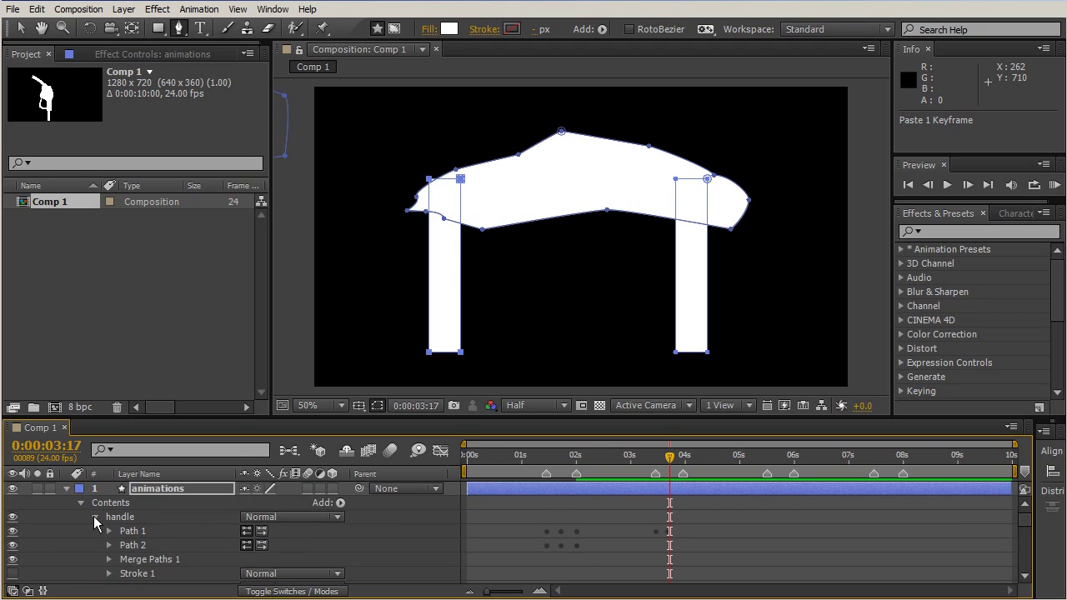
click(95, 517)
click(95, 531)
click(95, 545)
scroll(127, 534, down, 1)
click(126, 518)
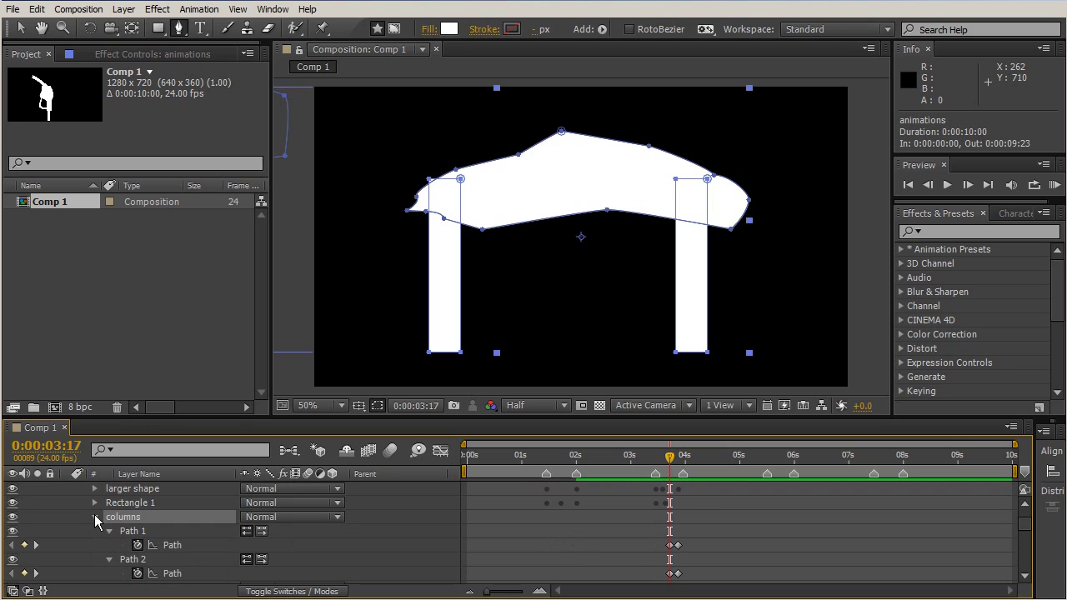
- Expand Fill 1 of the columns group and add an Opacity keyframe at 0:00:03:17
scroll(210, 510, down, 1)
scroll(208, 512, up, 1)
scroll(167, 546, down, 1)
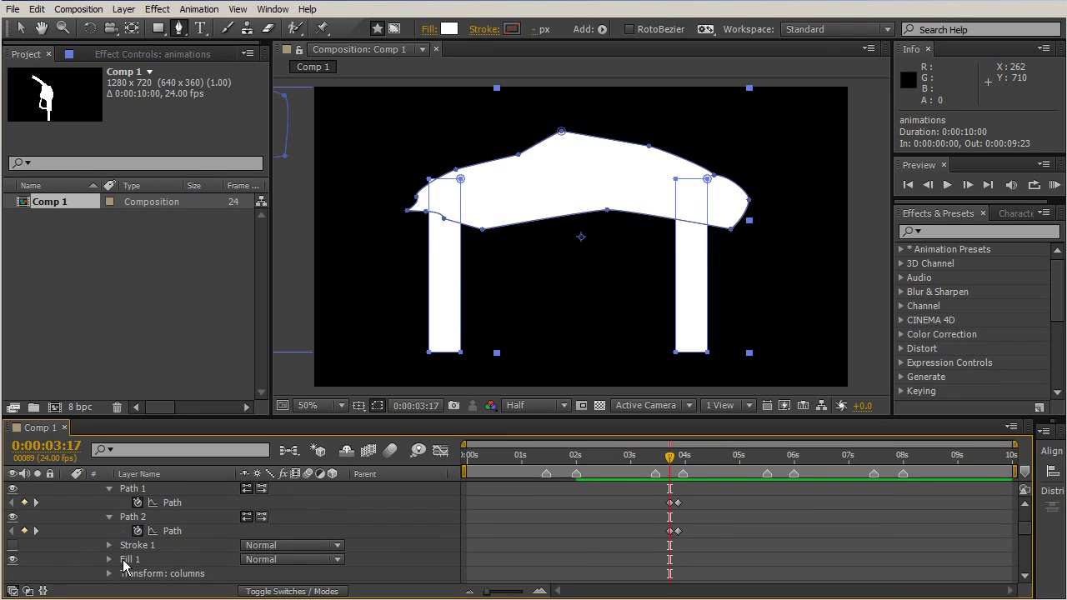
click(123, 560)
click(110, 560)
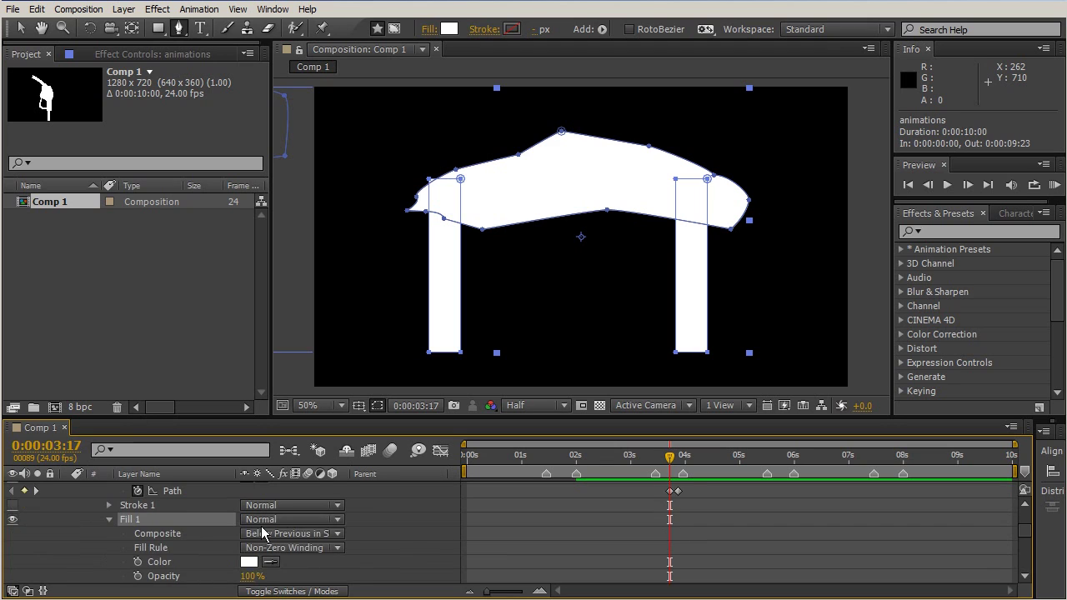
scroll(262, 532, down, 3)
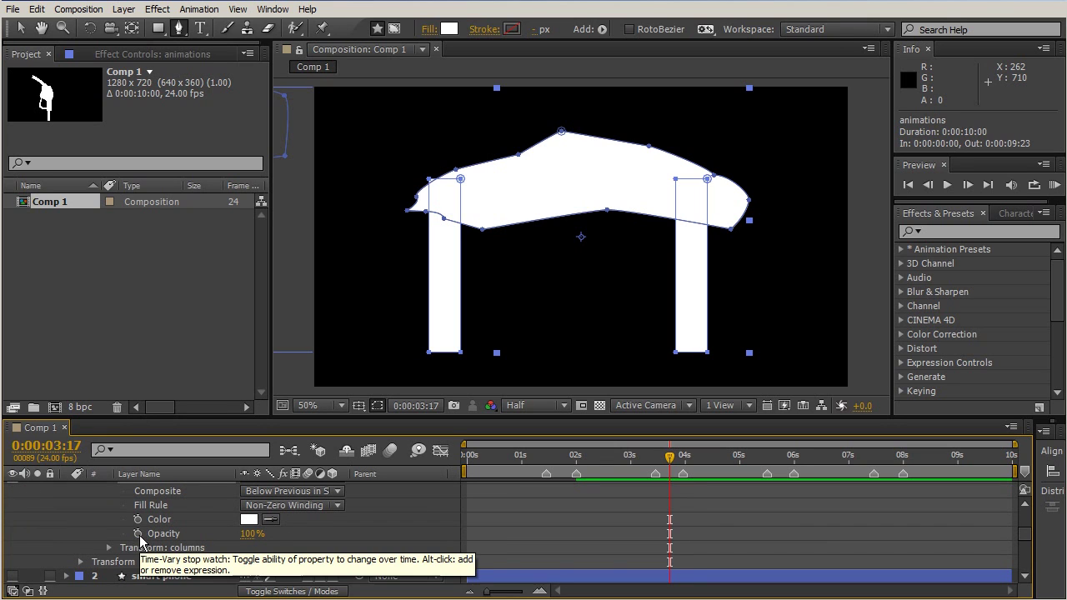
click(138, 534)
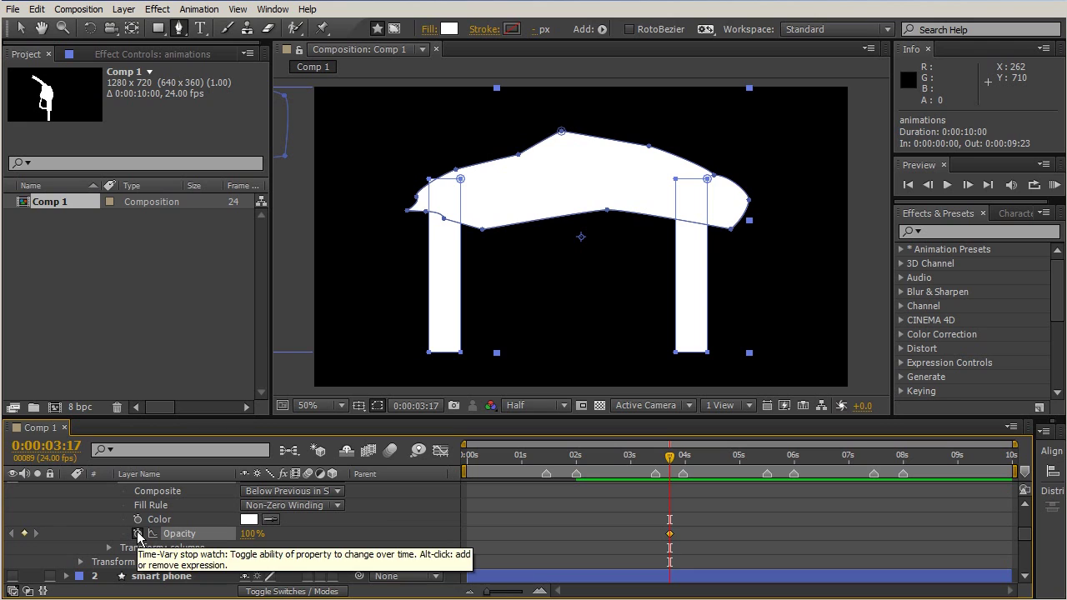
- Keyframe the columns' Fill 1 Opacity at 100% at 0:00:03:18 and set it to 0% at 0:00:03:17
mouse_move(672, 461)
mouse_down()
mouse_move(658, 457)
mouse_move(671, 457)
mouse_up()
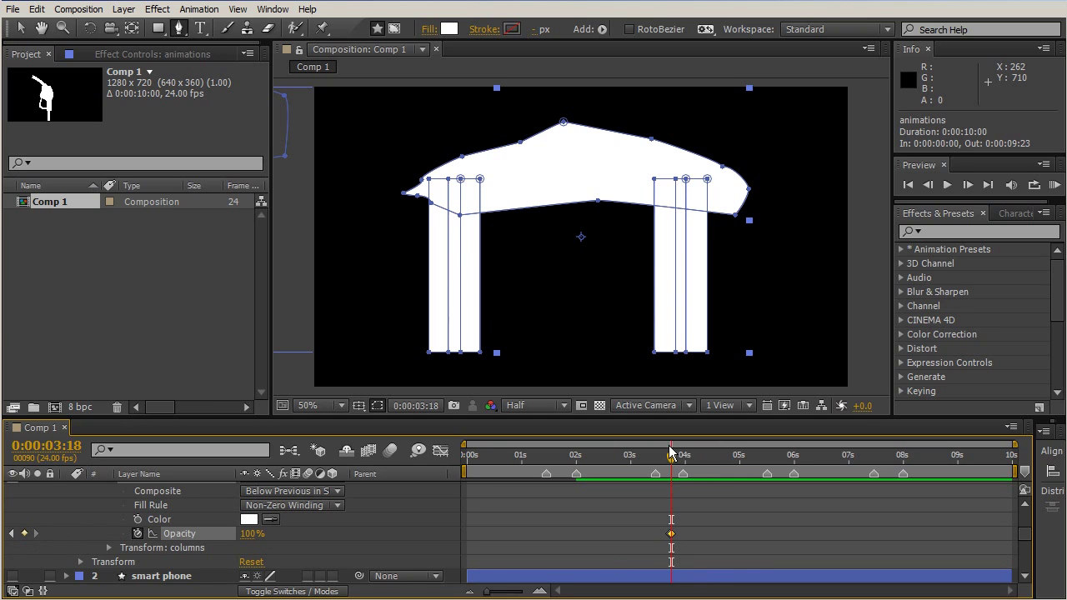
drag(669, 458, 668, 458)
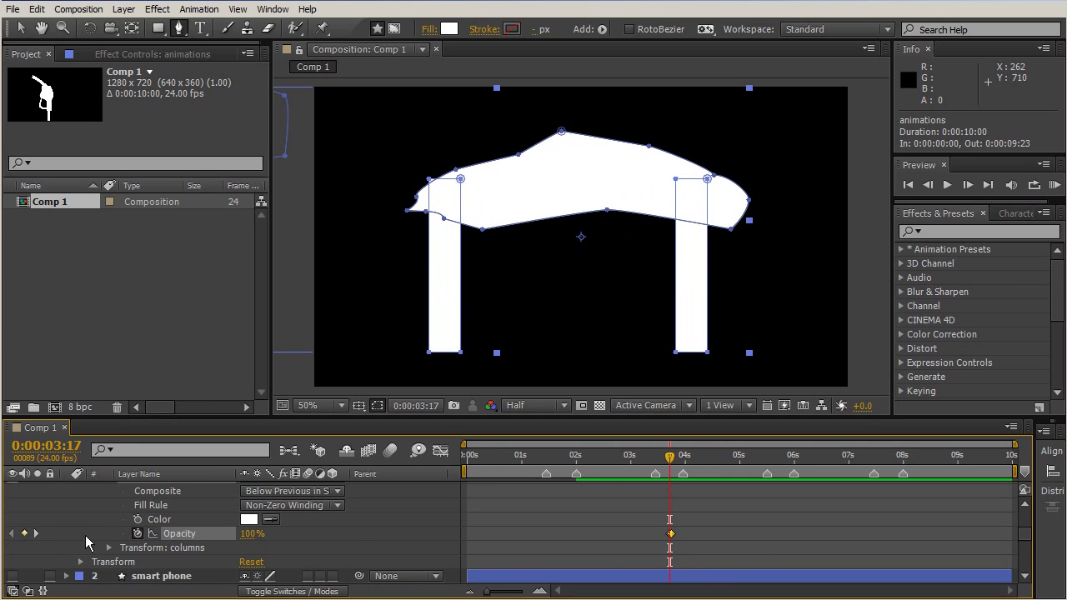
click(252, 533)
text(0)
key(Return)
- Scrub from 0:00:03:18 to 0:00:03:23 to check how the car turns into the capitol and its four columns
mouse_move(675, 463)
mouse_down()
mouse_move(657, 453)
mouse_move(680, 450)
mouse_move(638, 454)
mouse_move(678, 448)
mouse_move(616, 448)
mouse_move(697, 451)
mouse_move(621, 453)
mouse_move(688, 457)
mouse_up()
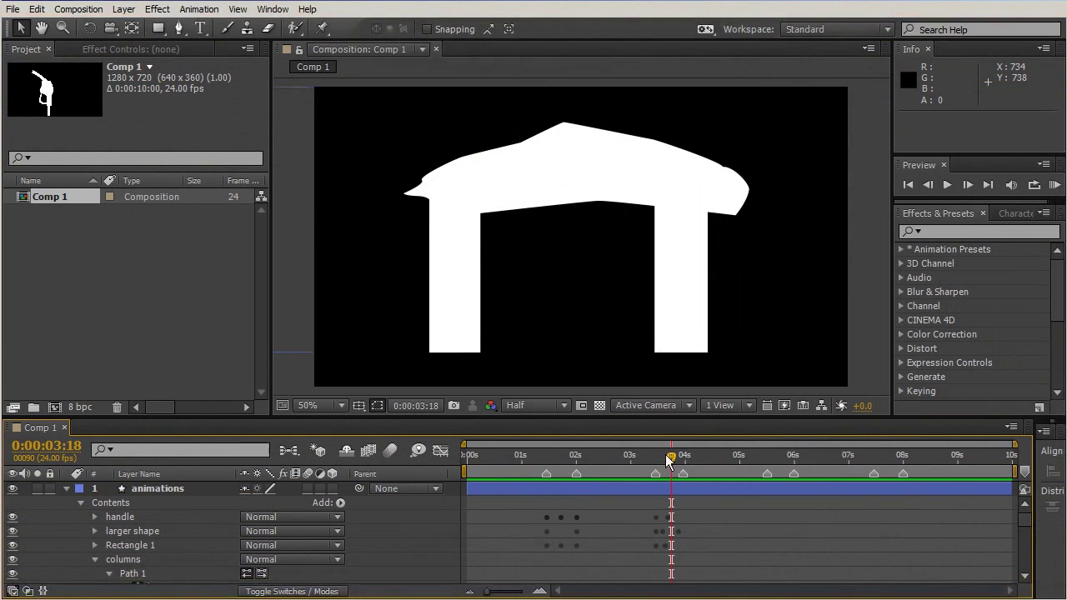
mouse_move(667, 460)
mouse_down()
mouse_move(655, 457)
mouse_move(684, 458)
mouse_up()
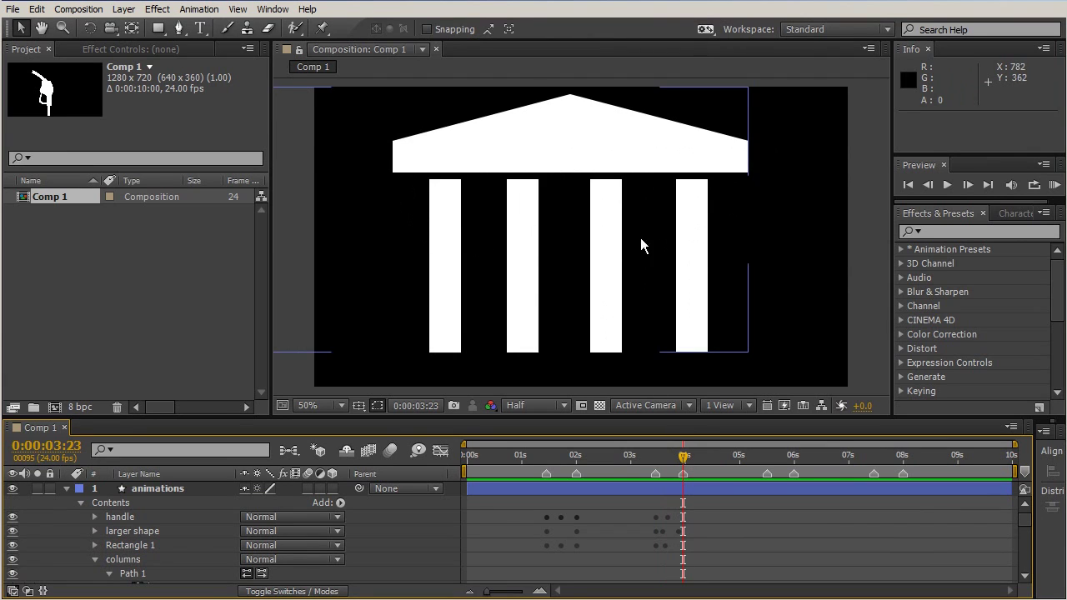
drag(684, 459, 684, 454)
- Collapse the columns group and trim the end of the animations layer to 0:00:05:12
scroll(667, 508, down, 10)
scroll(240, 518, up, 10)
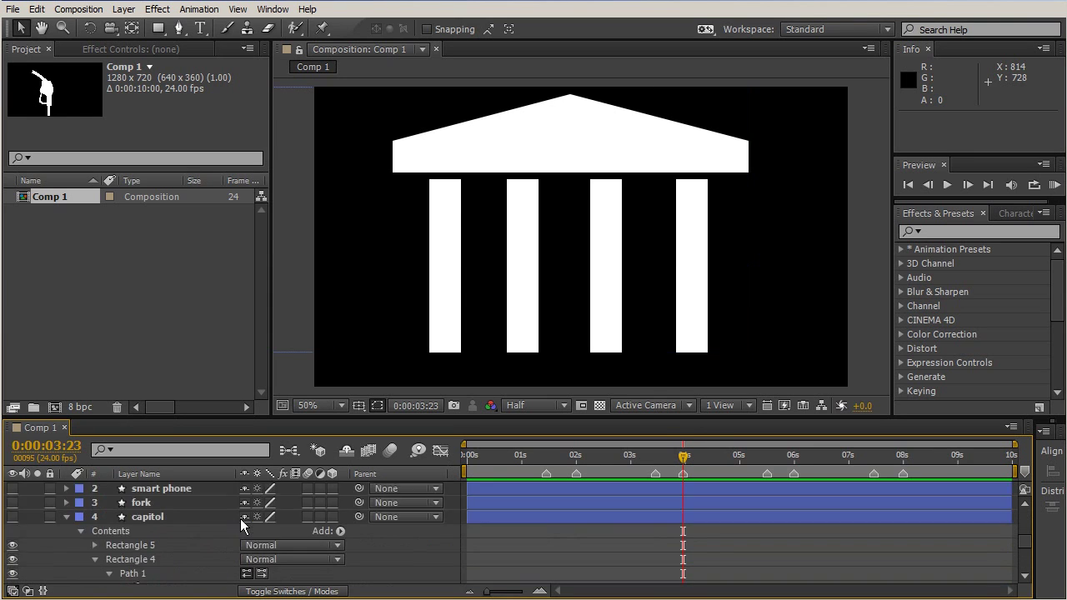
click(125, 546)
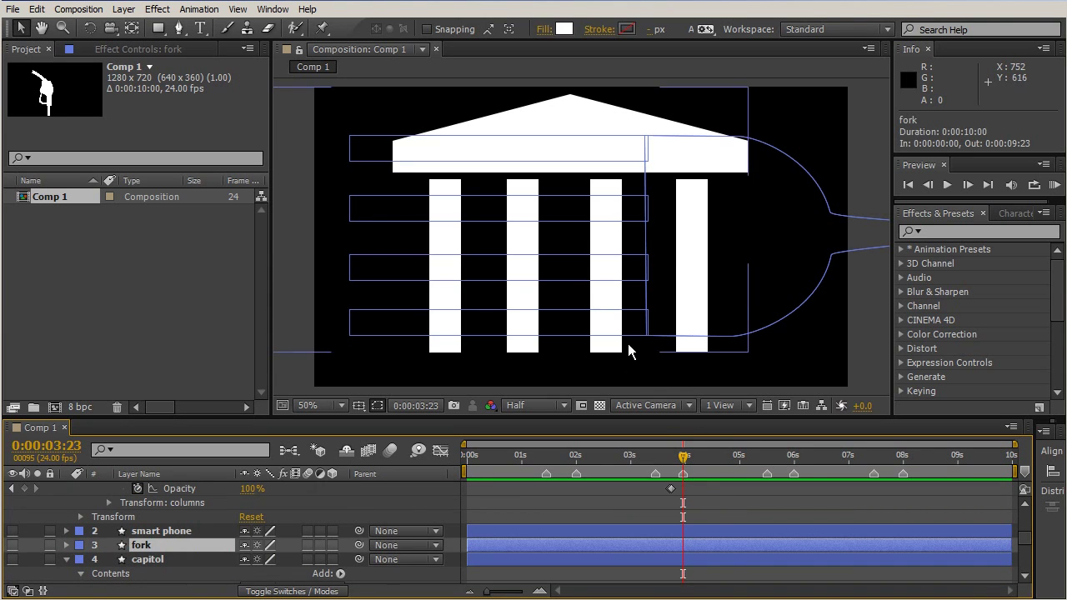
scroll(691, 482, down, 4)
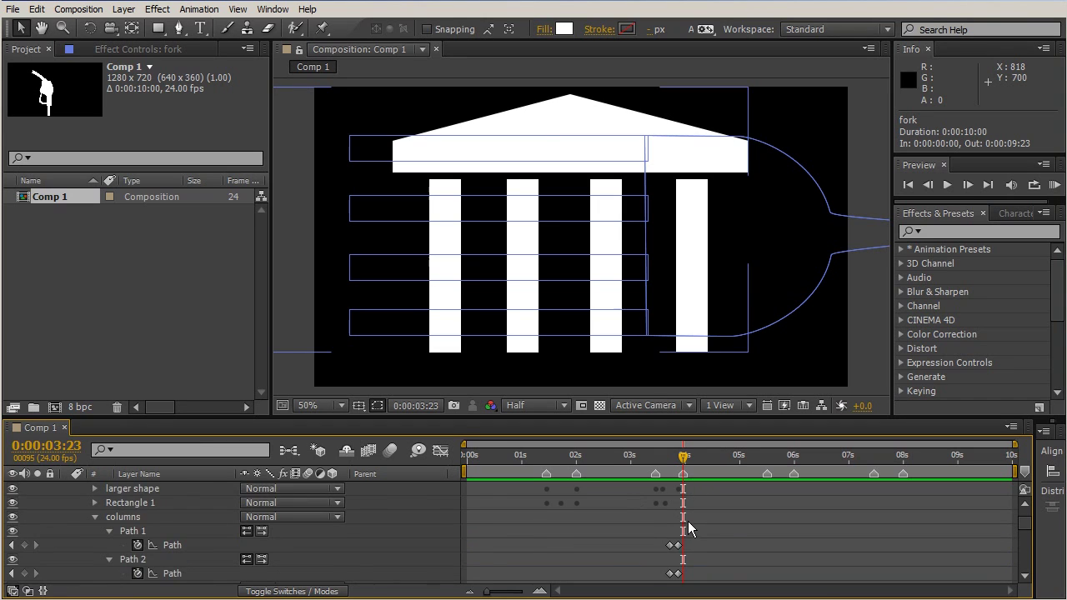
scroll(667, 492, up, 2)
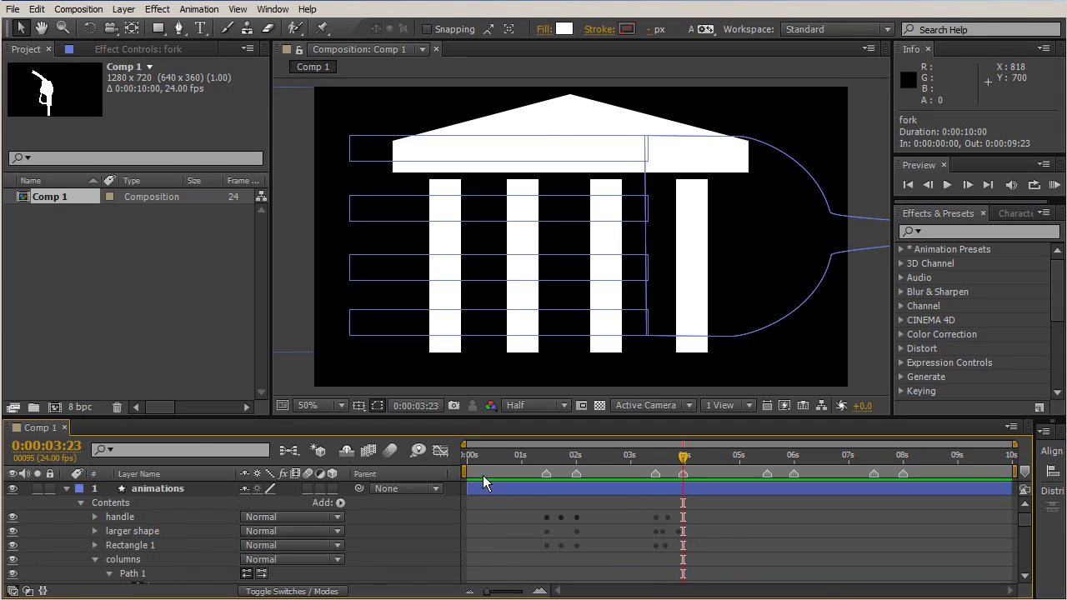
click(95, 559)
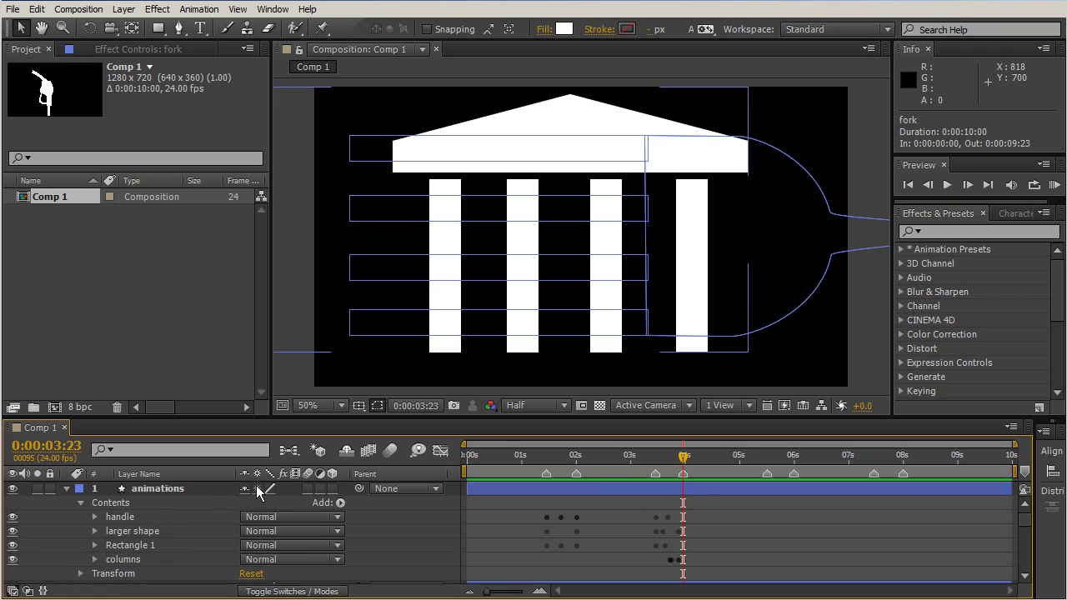
click(705, 486)
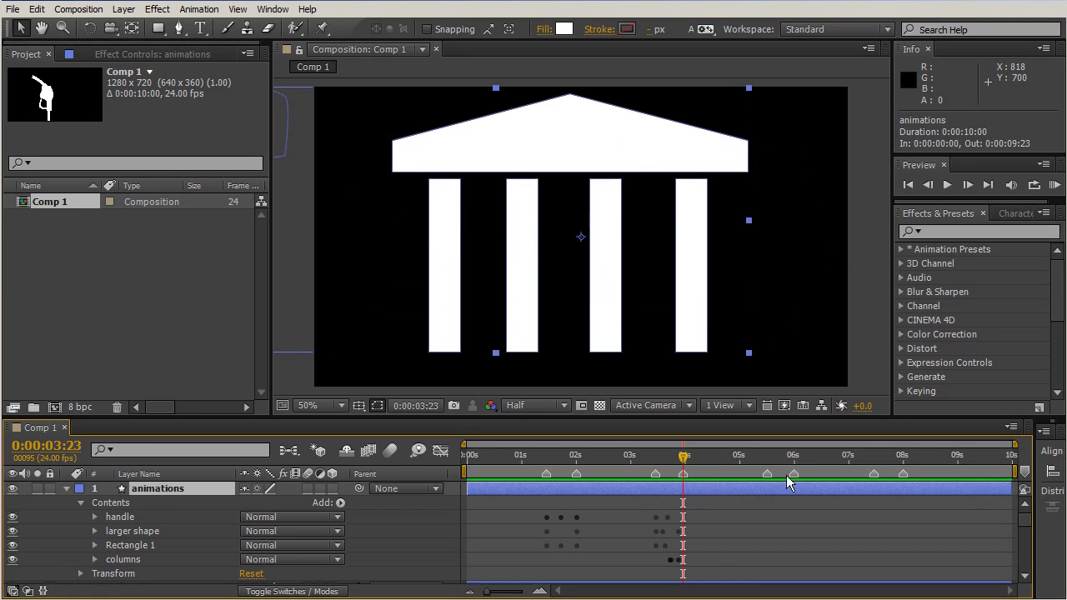
drag(697, 459, 771, 464)
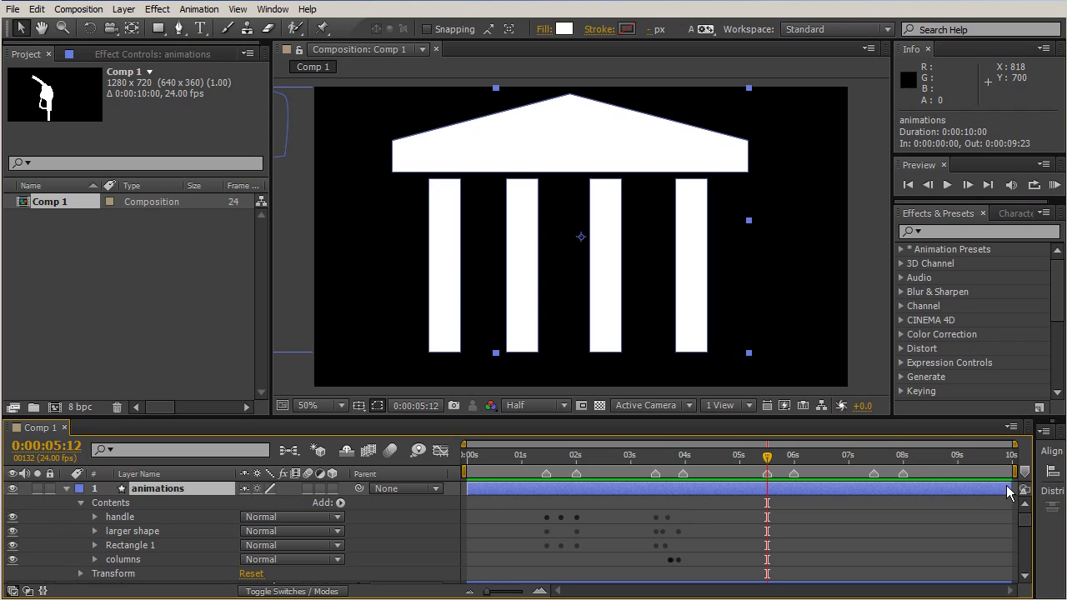
drag(1015, 487, 770, 500)
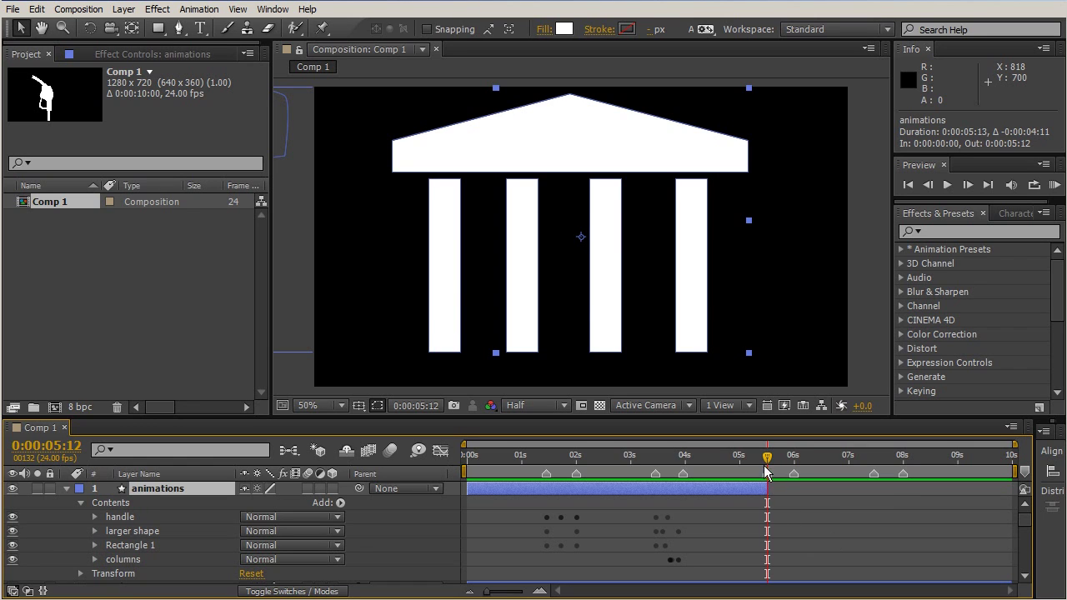
- Move the capitol layer directly beneath the animations layer in the layer stack
scroll(767, 516, down, 6)
scroll(765, 491, up, 1)
scroll(765, 492, down, 5)
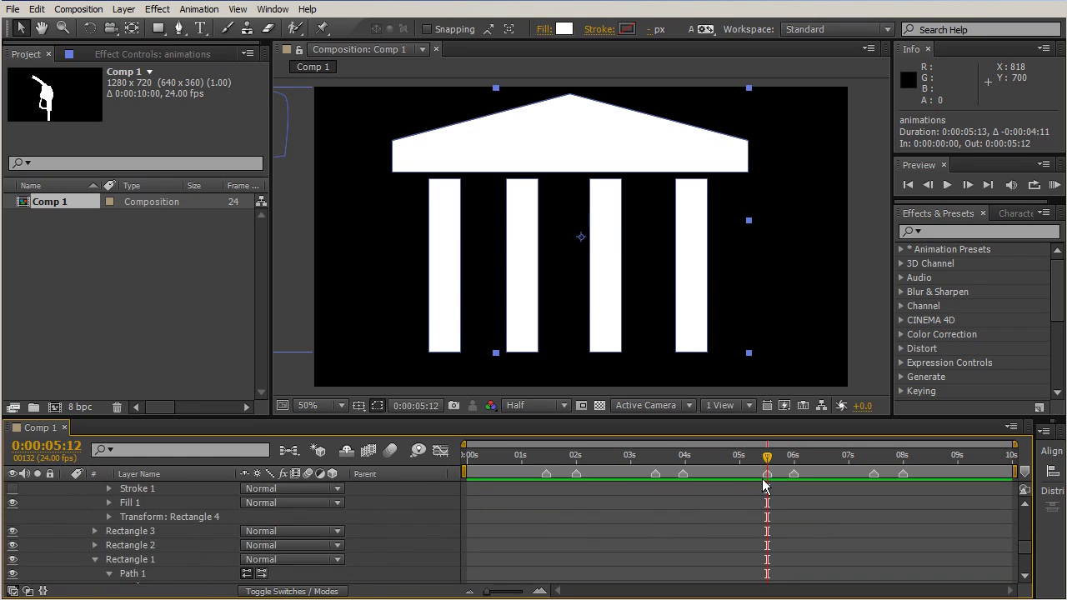
scroll(487, 509, up, 8)
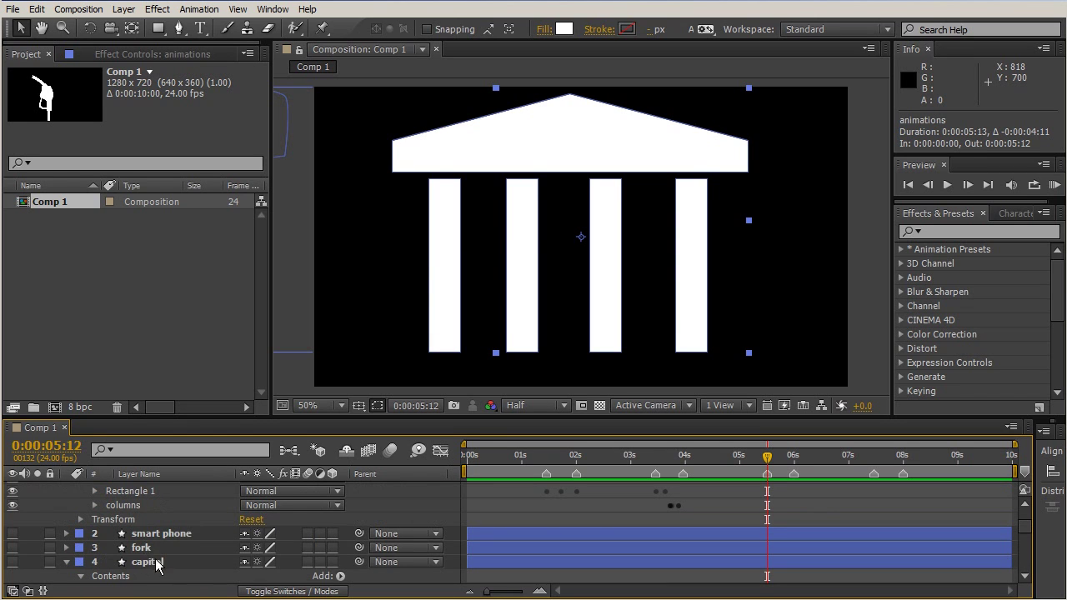
click(156, 562)
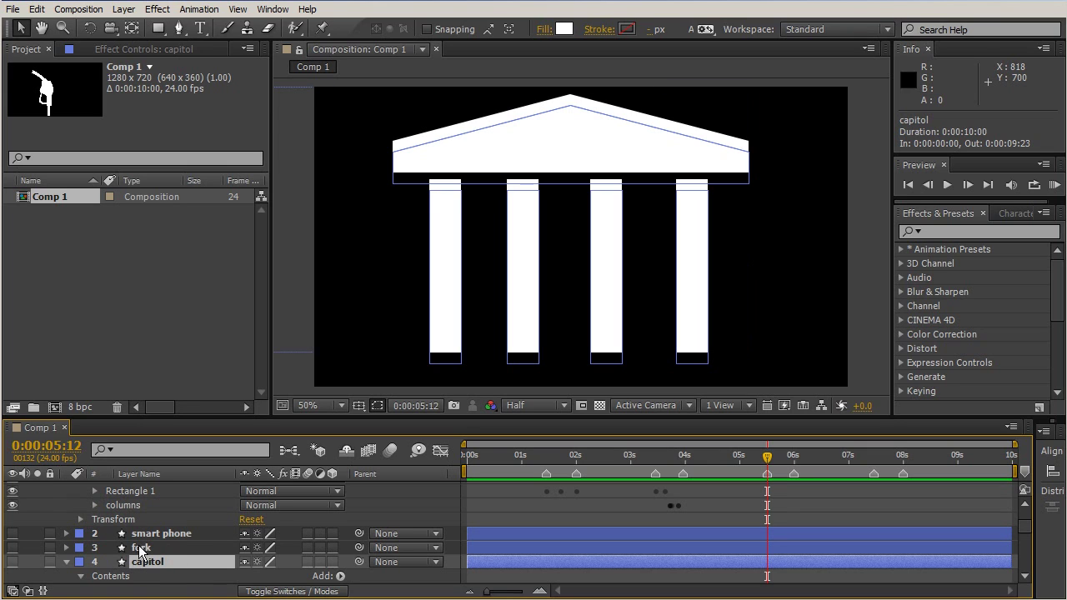
drag(146, 564, 143, 522)
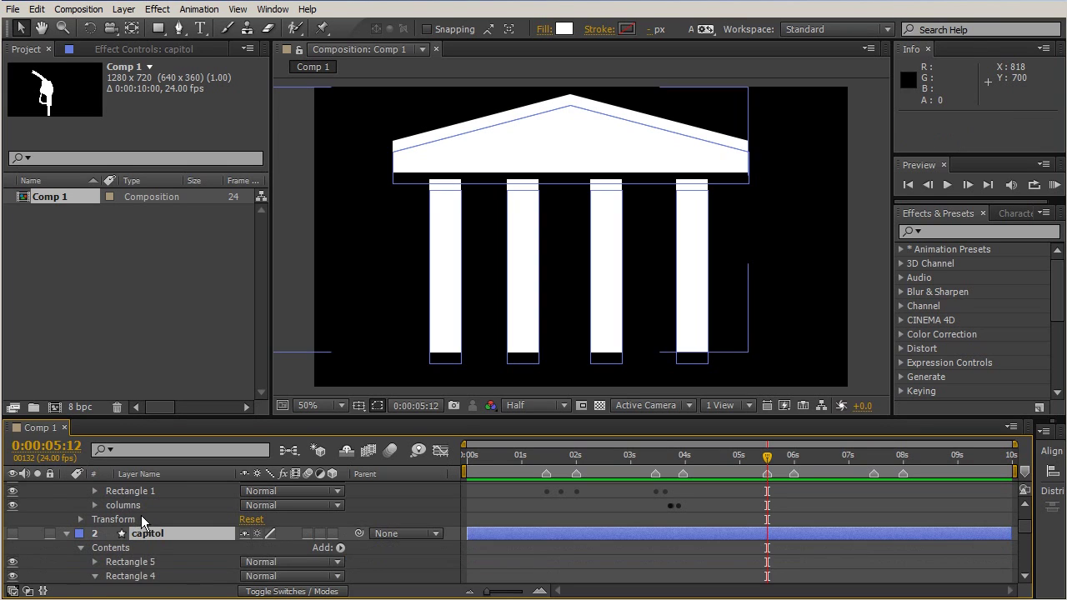
- Trim the start of the capitol layer to 0:00:05:12 and make the layer visible
drag(467, 533, 755, 542)
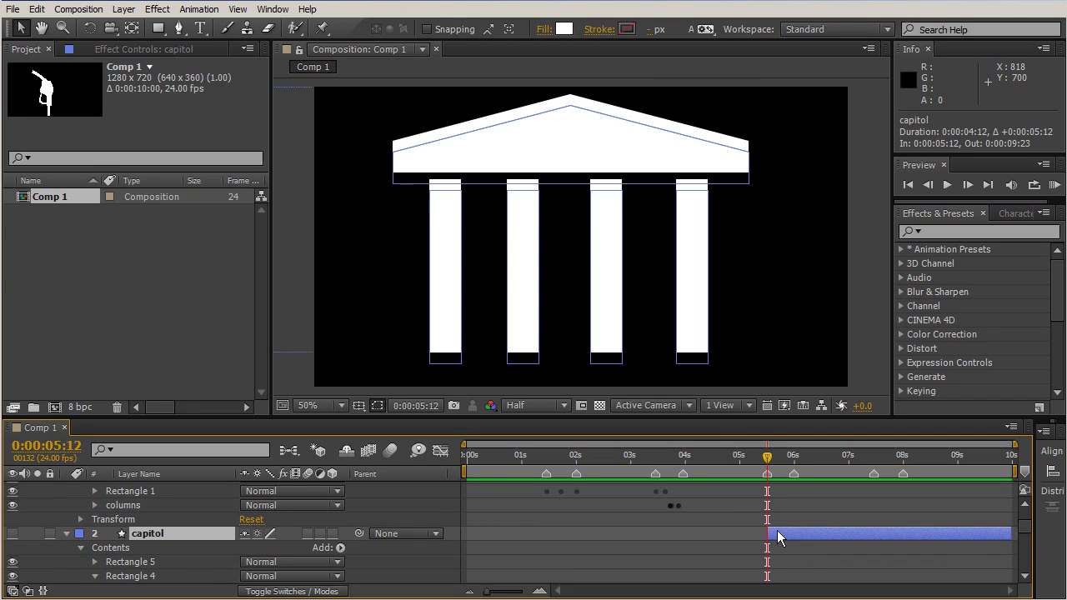
drag(765, 459, 772, 435)
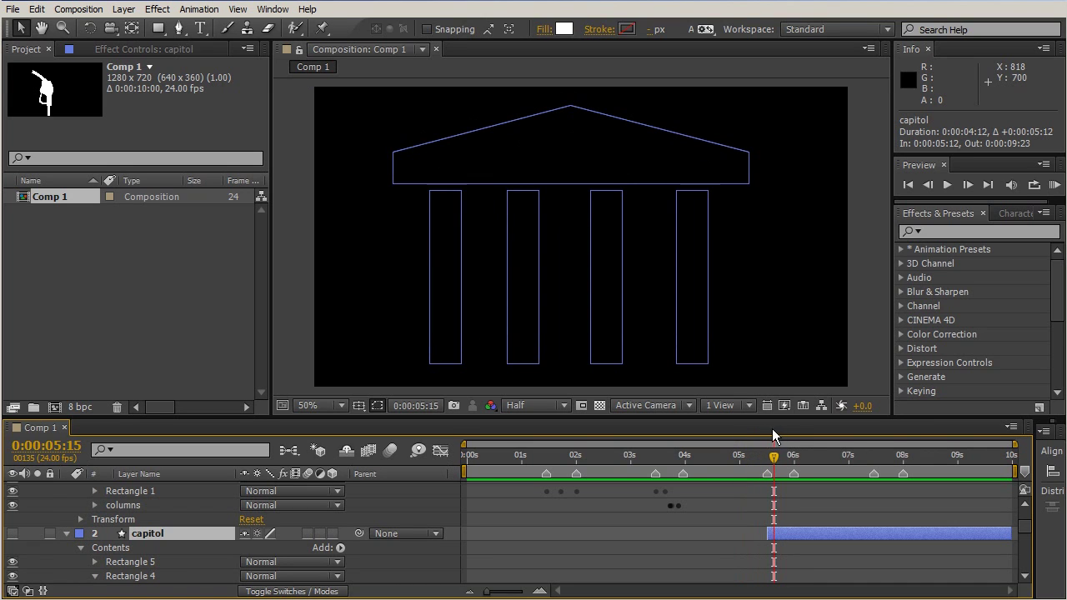
click(12, 533)
- Reveal the Position of the animations and capitol layers together and set both to 642.0, 360.0
scroll(796, 521, up, 3)
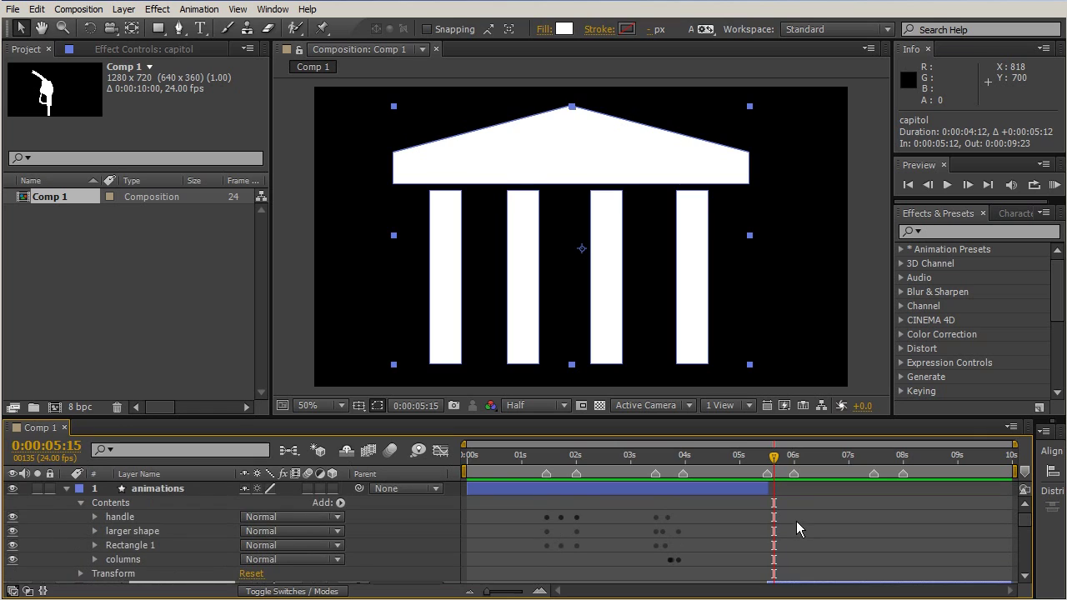
click(758, 490)
scroll(794, 494, down, 2)
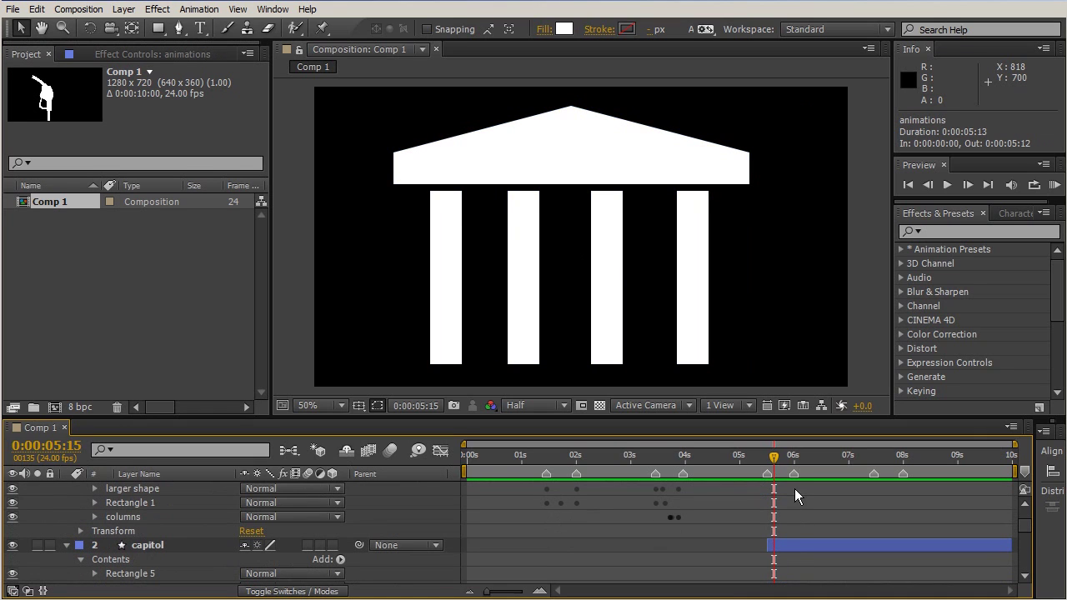
shift+click(798, 543)
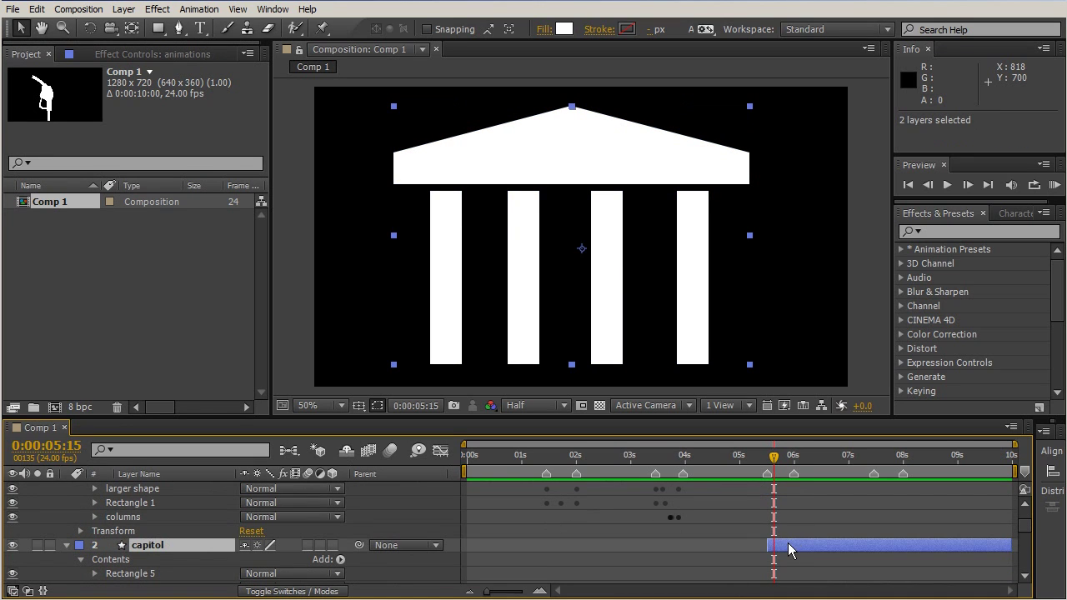
key(p)
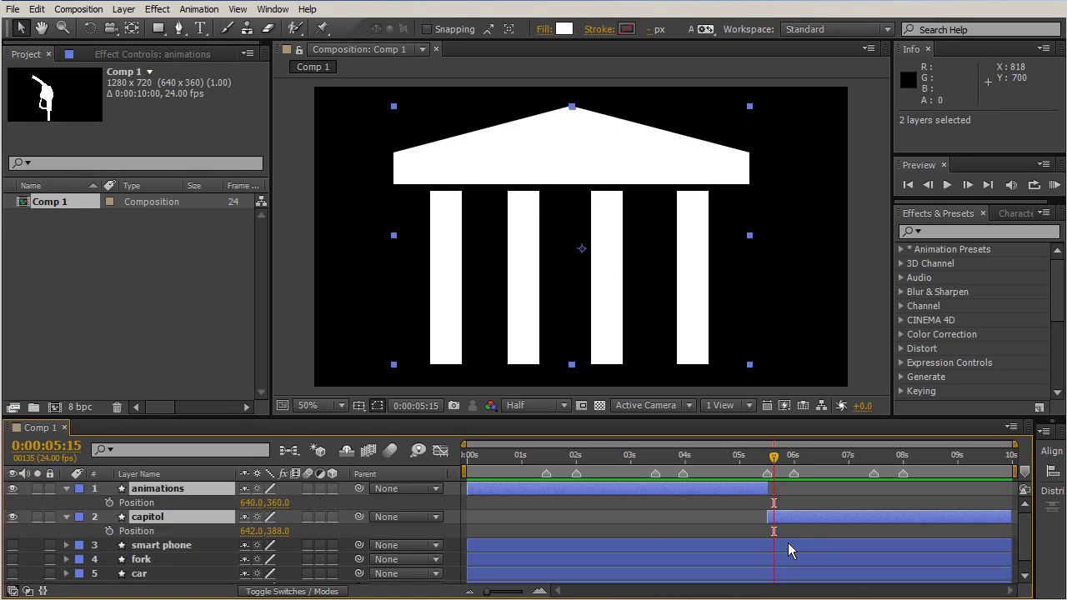
click(280, 531)
text(360)
key(Return)
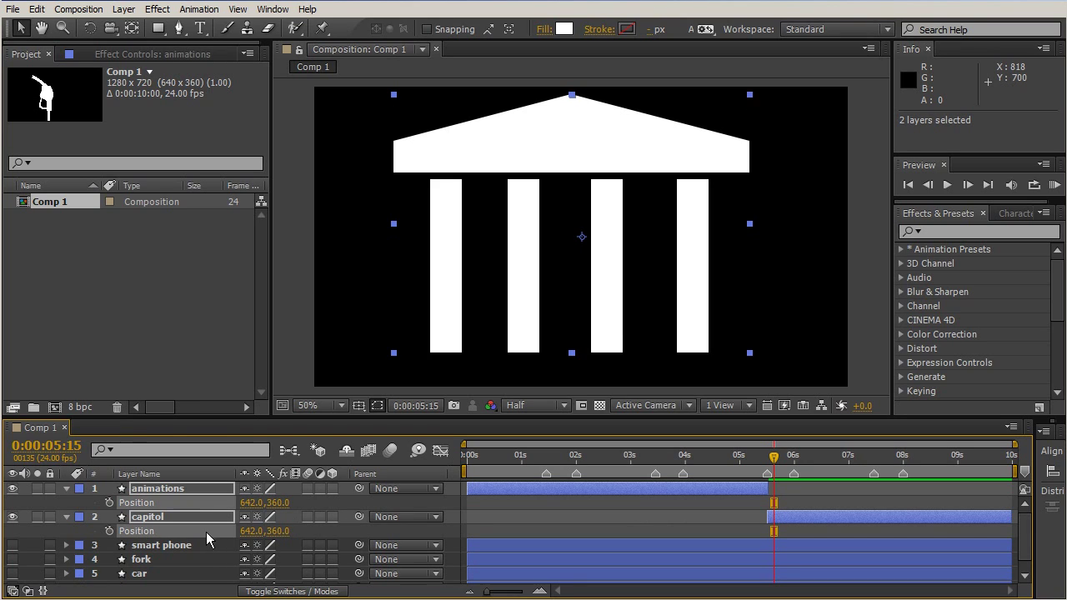
mouse_move(773, 463)
mouse_down()
mouse_move(713, 461)
mouse_move(797, 461)
mouse_move(746, 463)
mouse_move(769, 461)
mouse_up()
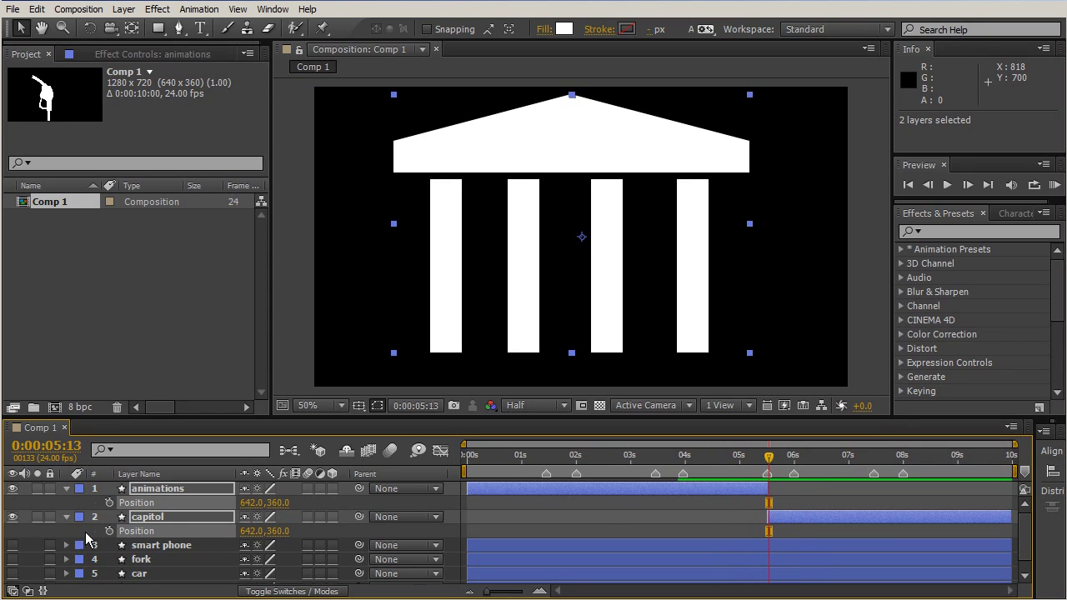
- Show the fork layer over the capitol for comparison, expand its contents to inspect its shapes, and hide it again
click(134, 561)
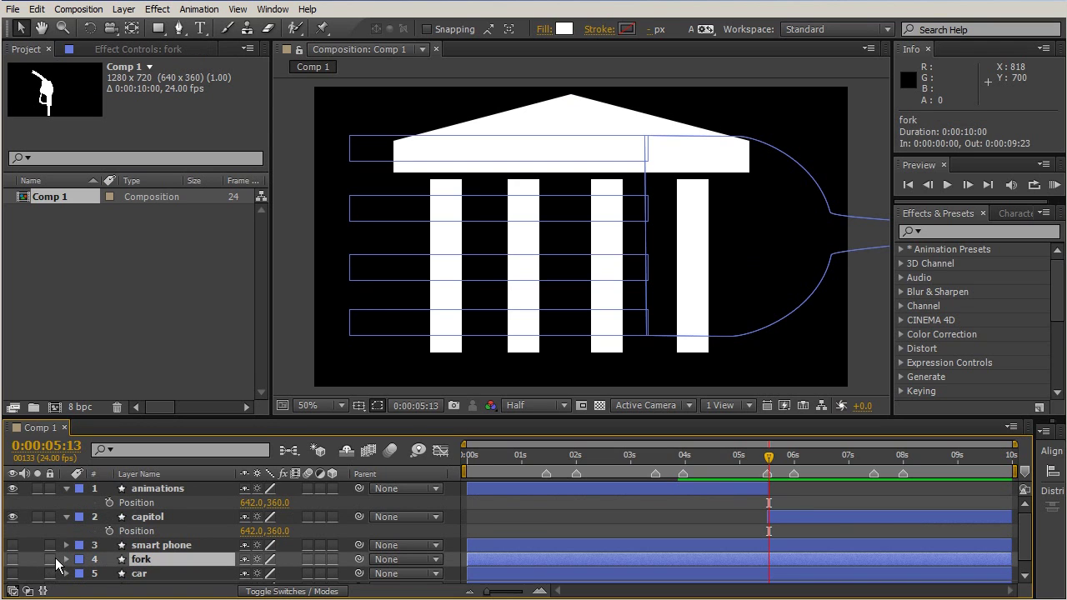
click(14, 560)
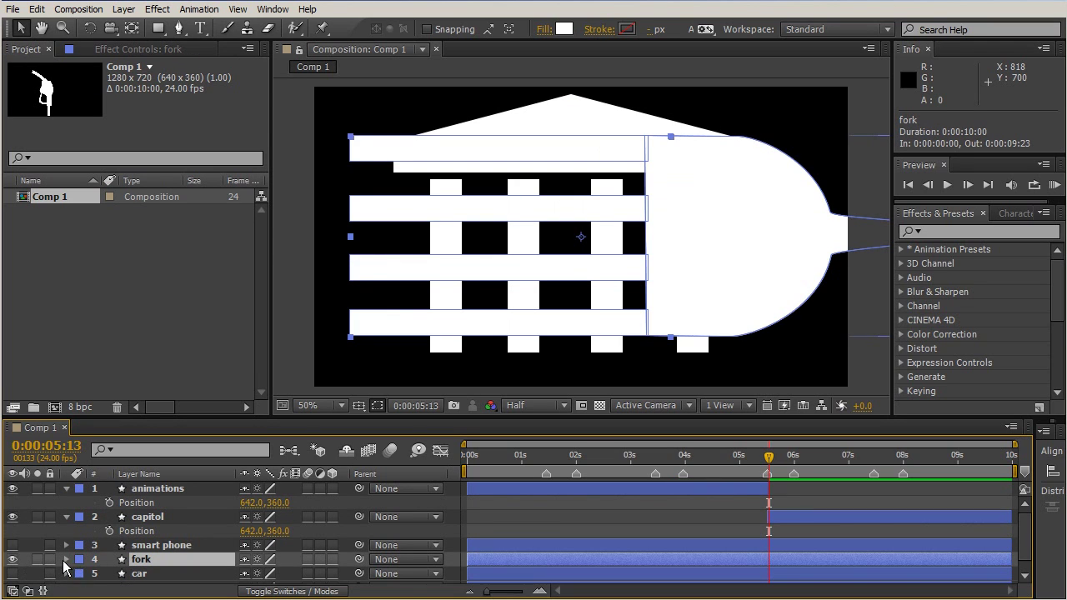
click(65, 561)
click(12, 489)
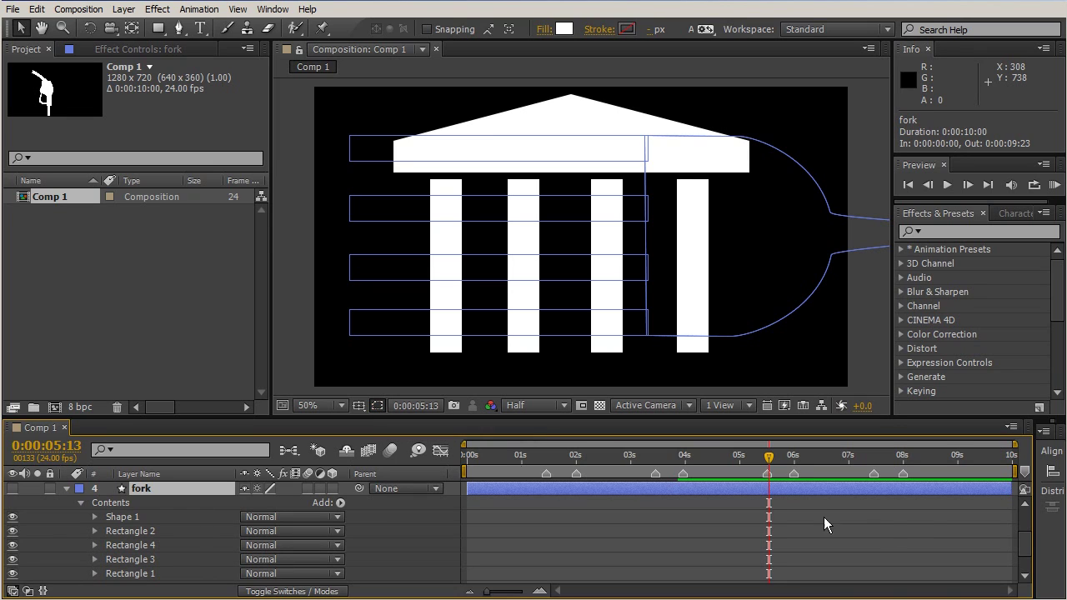
- Identify which part of the fork each of its shape groups draws by selecting the groups and toggling their visibility
click(140, 530)
click(142, 545)
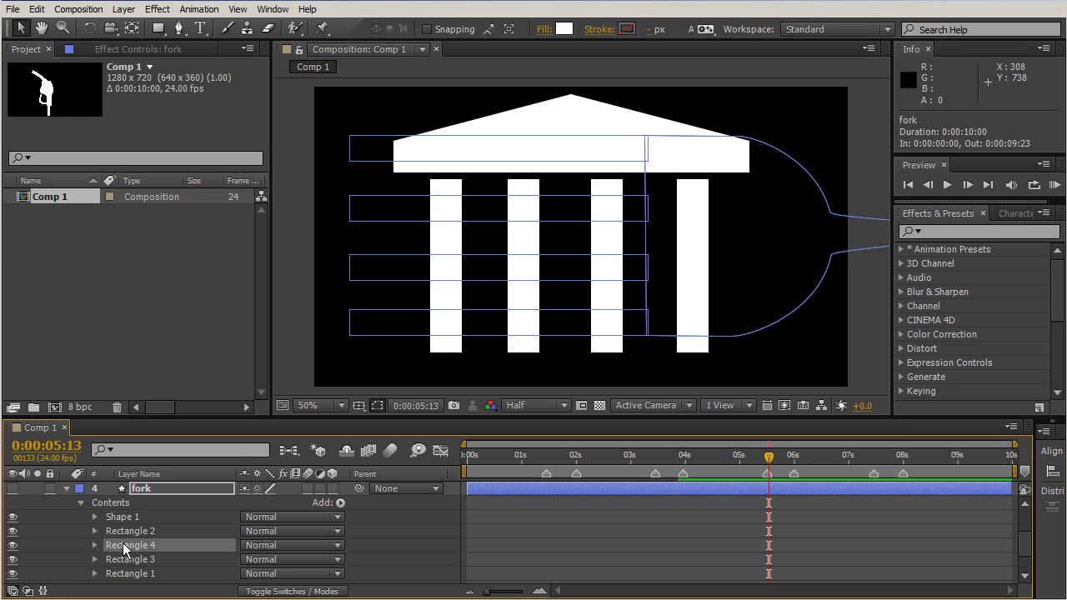
click(135, 574)
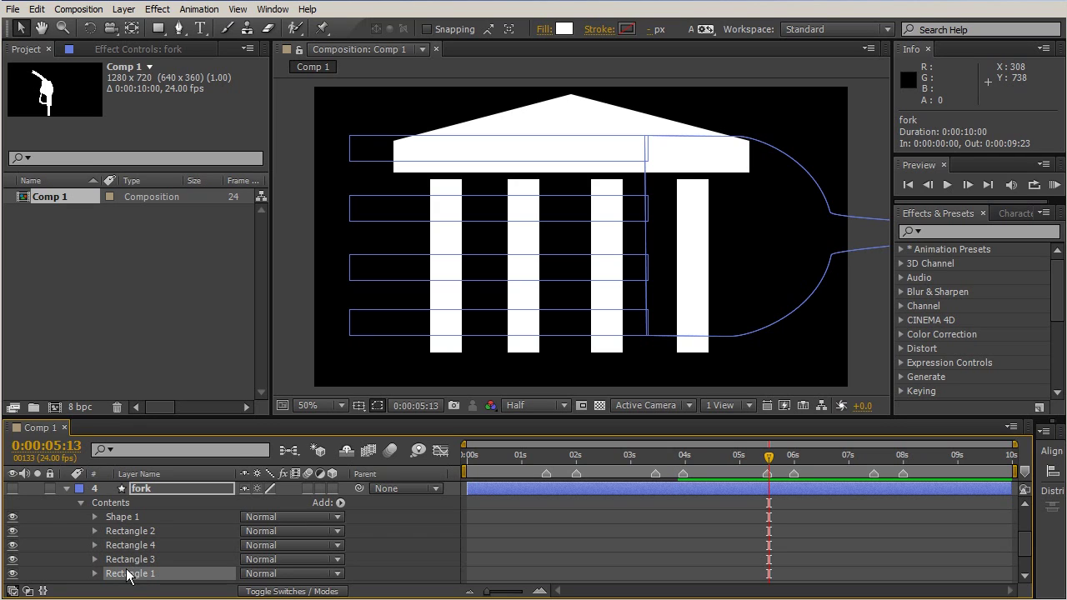
click(129, 546)
click(9, 572)
click(11, 572)
click(14, 558)
click(14, 559)
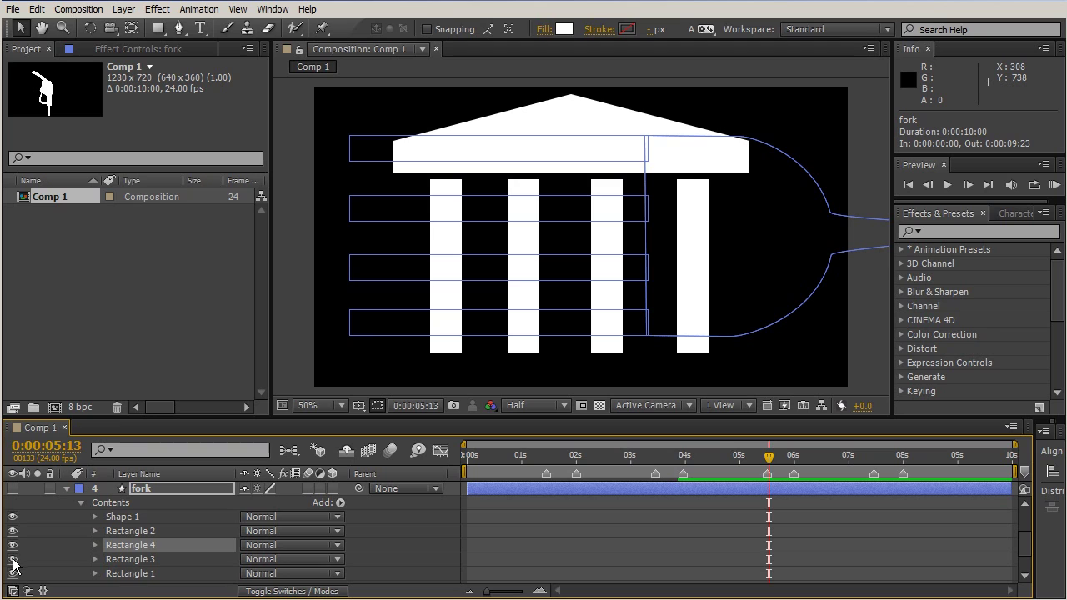
click(132, 560)
click(12, 546)
click(13, 545)
click(13, 517)
click(12, 518)
click(15, 531)
click(14, 531)
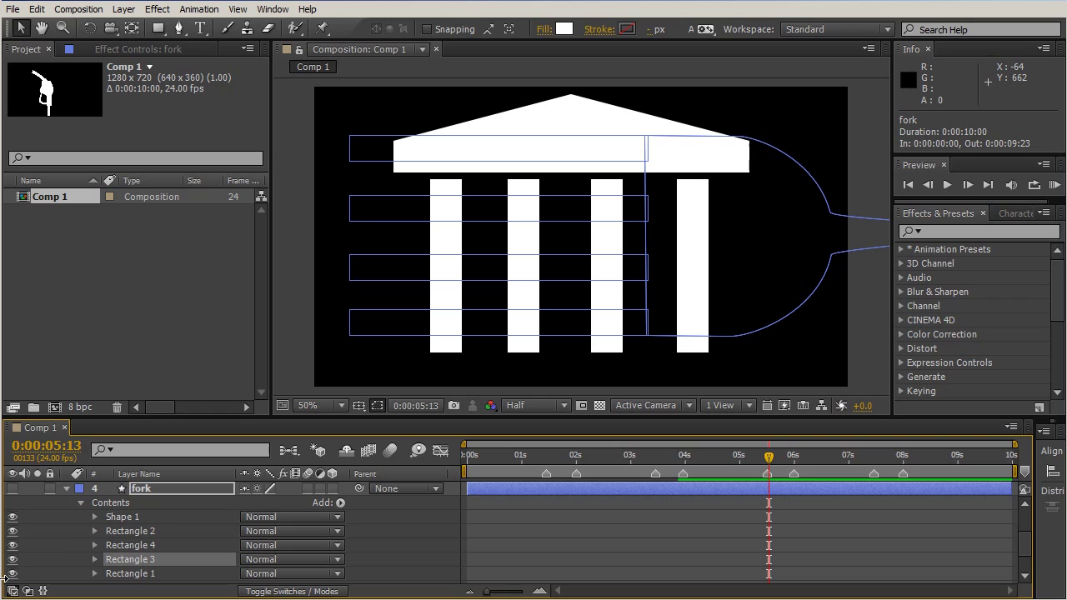
- Copy the path of Rectangle 2 in the fork layer
click(93, 532)
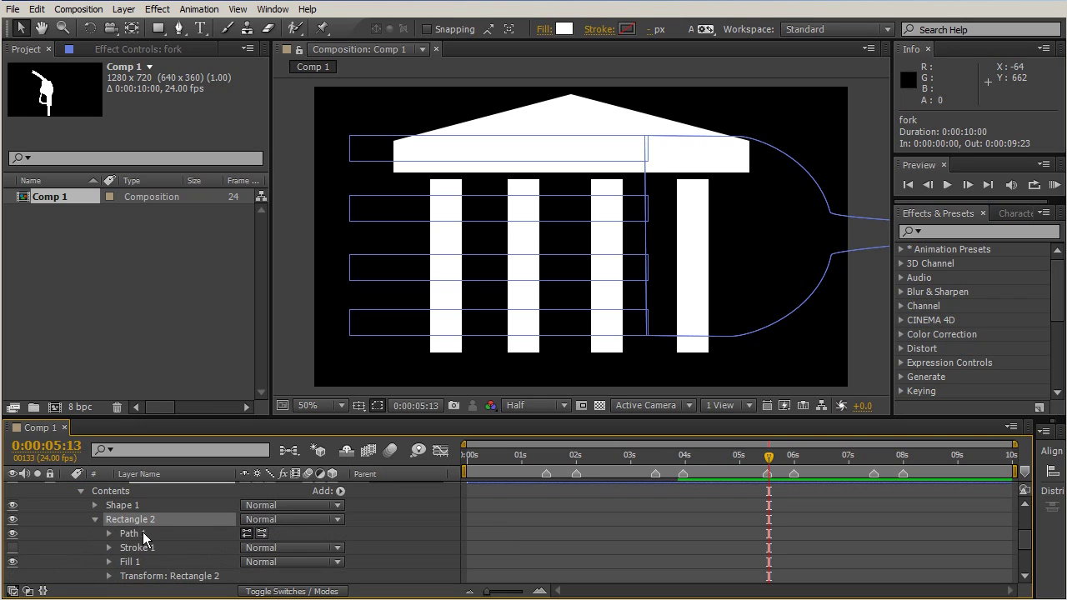
click(116, 533)
click(108, 533)
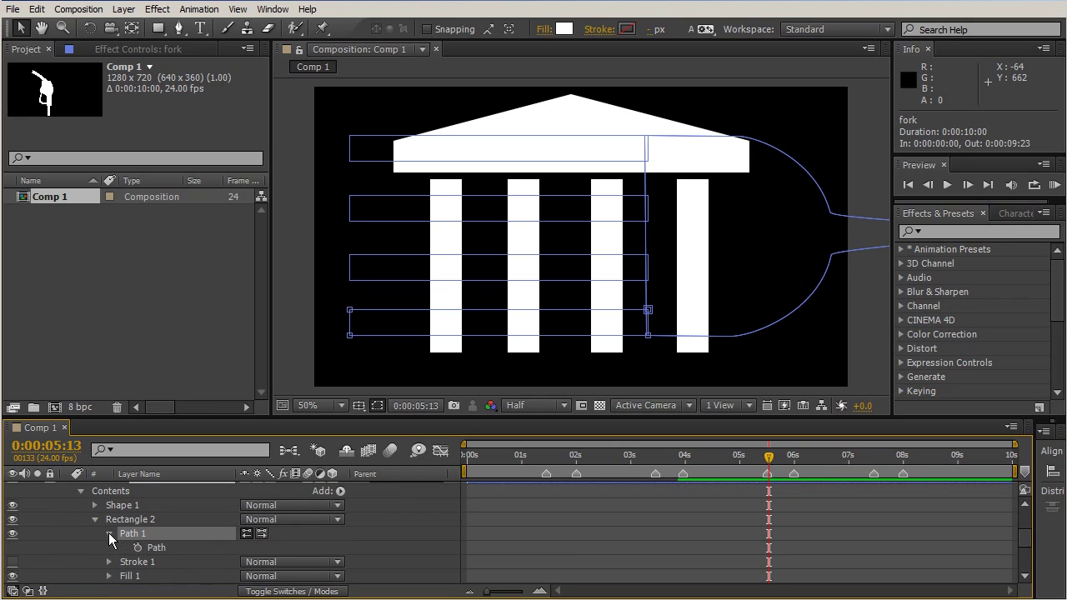
click(153, 548)
scroll(708, 518, up, 3)
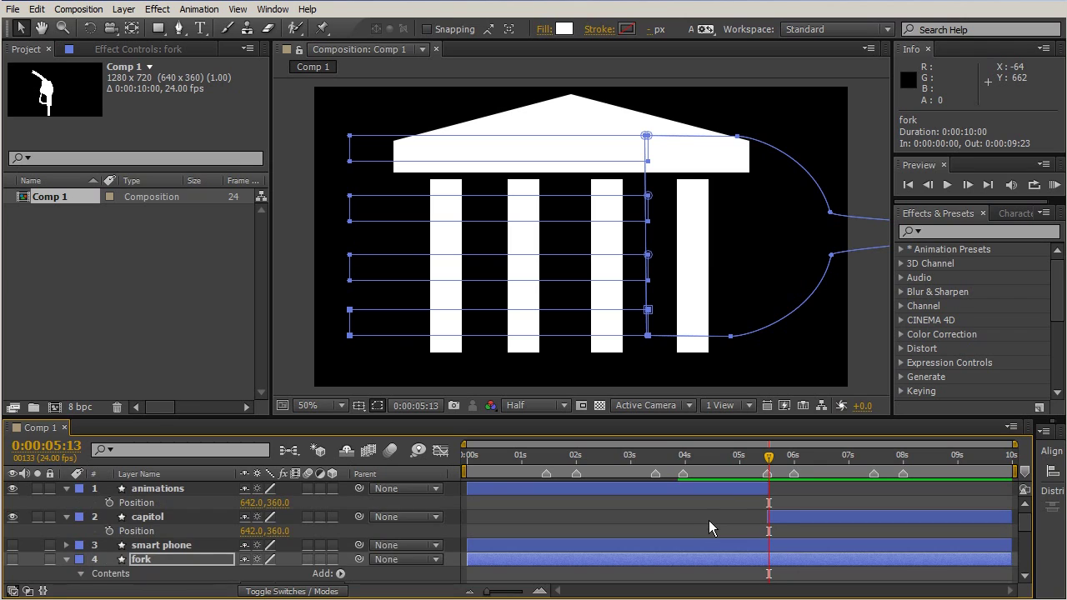
- Expand the capitol layer's contents and check which parts Rectangle 5 and Rectangle 4 draw by toggling their visibility
click(782, 520)
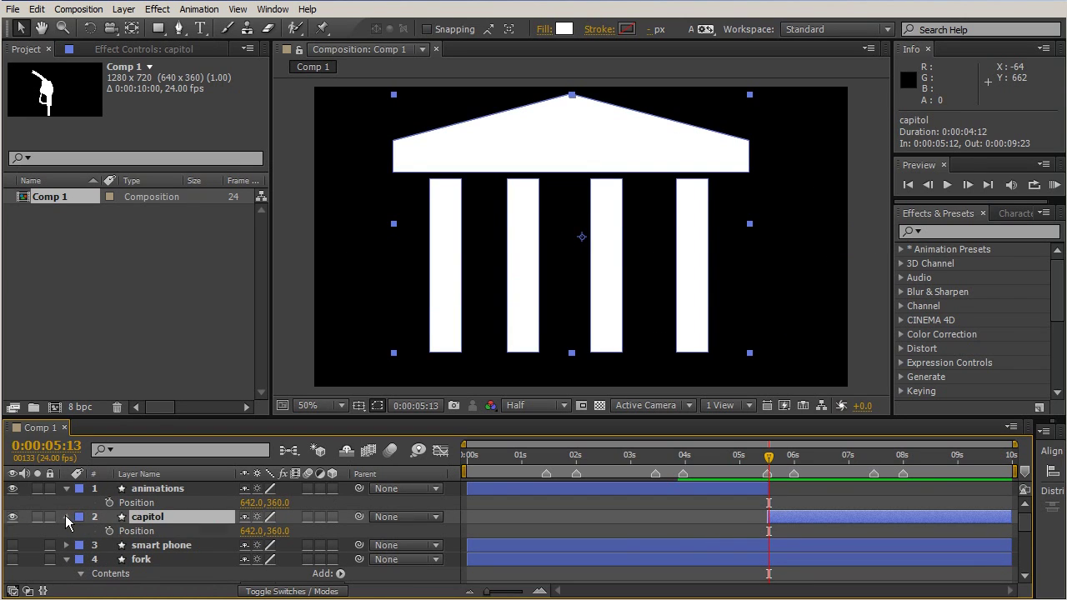
click(66, 516)
click(66, 517)
scroll(201, 500, down, 1)
click(81, 515)
click(80, 503)
click(133, 517)
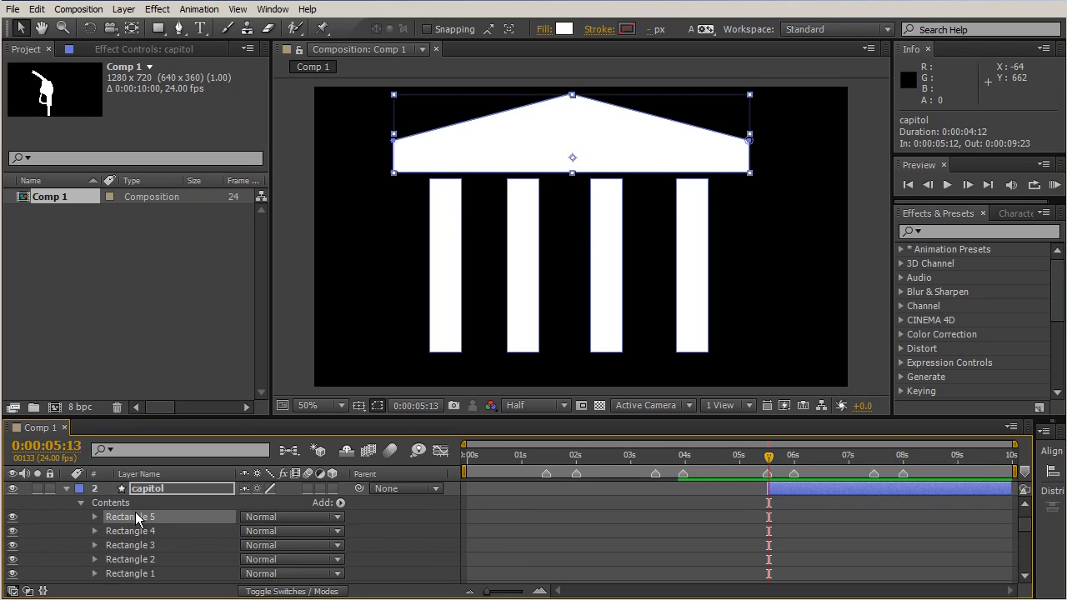
click(12, 517)
click(13, 517)
click(129, 531)
click(12, 531)
click(13, 530)
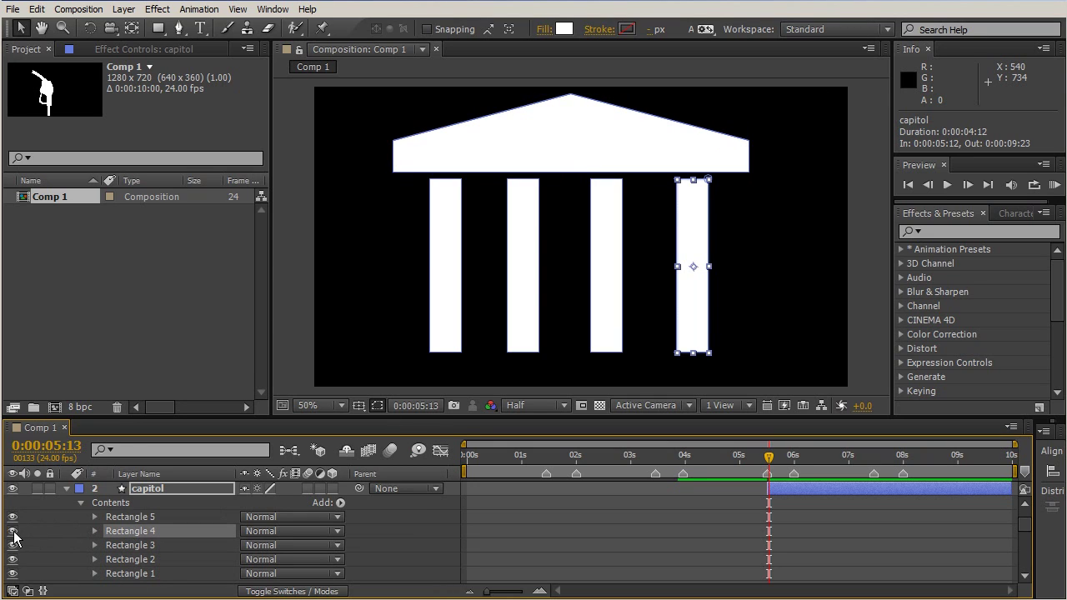
- Set a path keyframe on the capitol's Rectangle 4 at 0:00:05:12
click(93, 531)
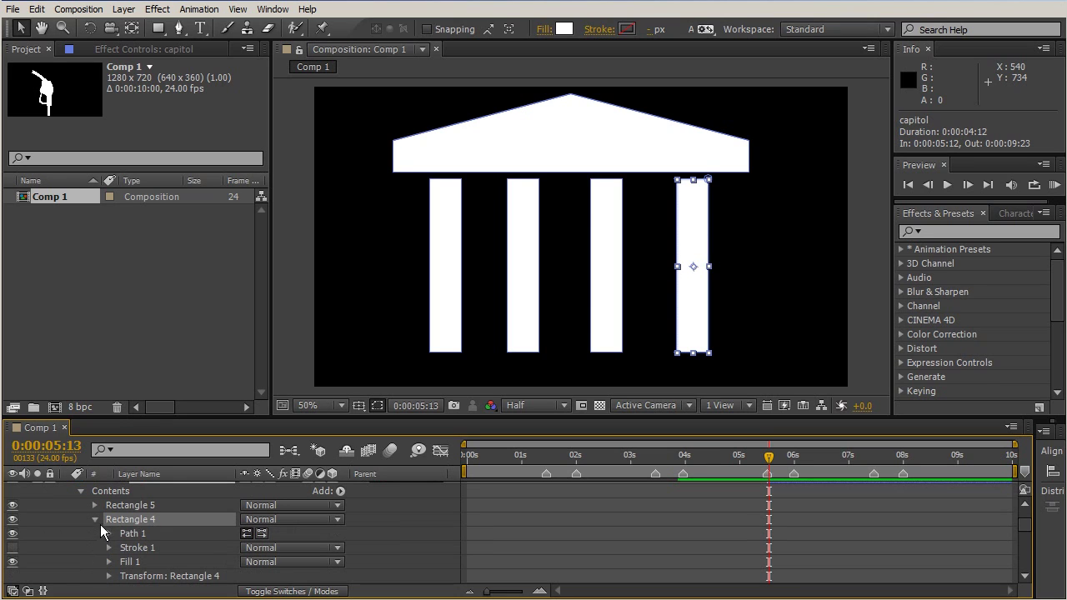
click(129, 535)
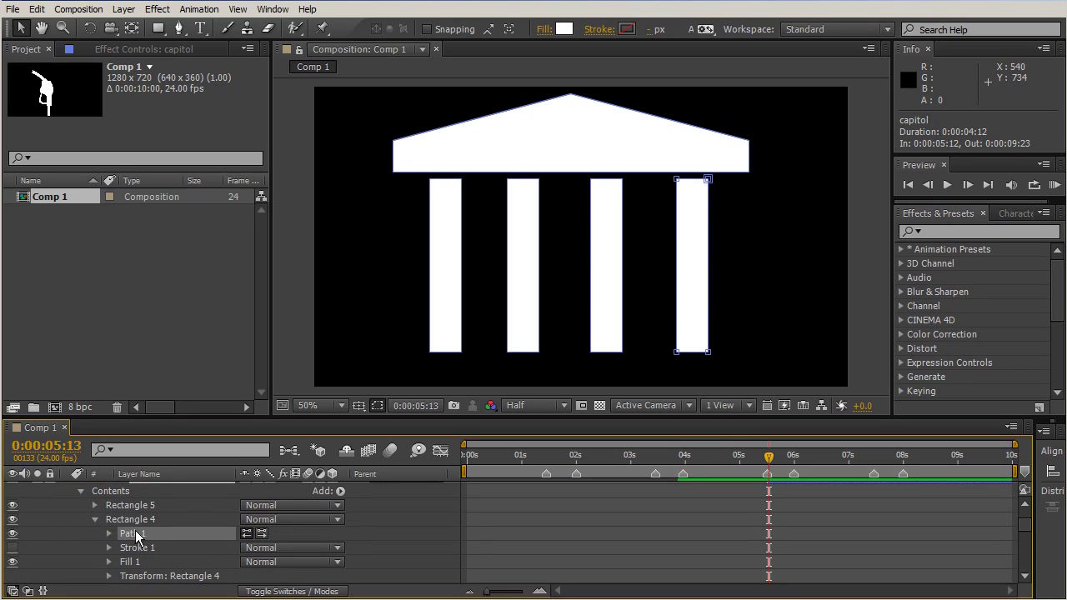
click(108, 534)
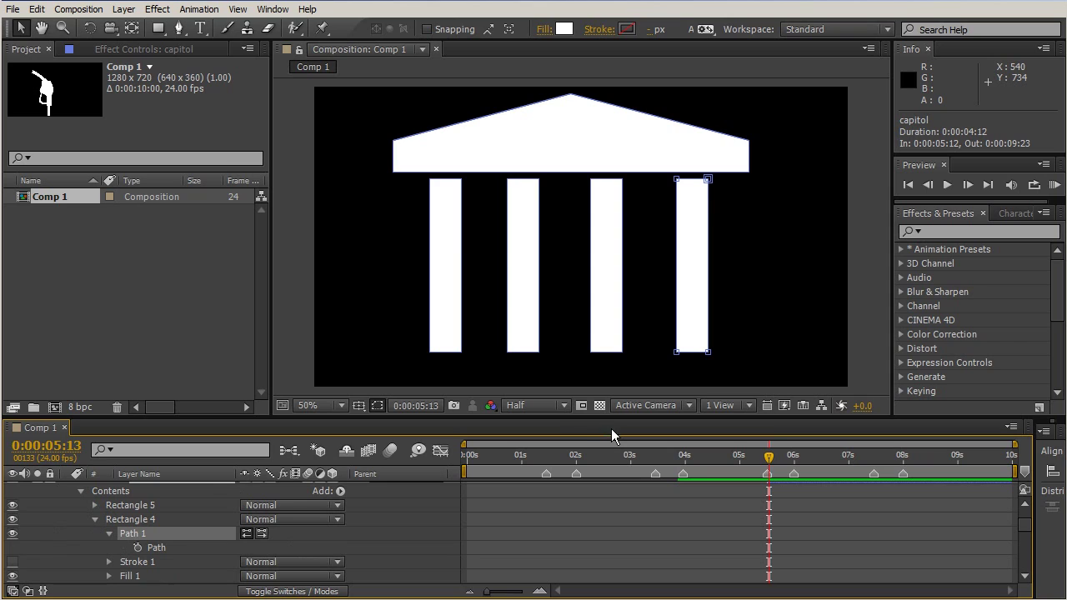
click(765, 456)
click(137, 548)
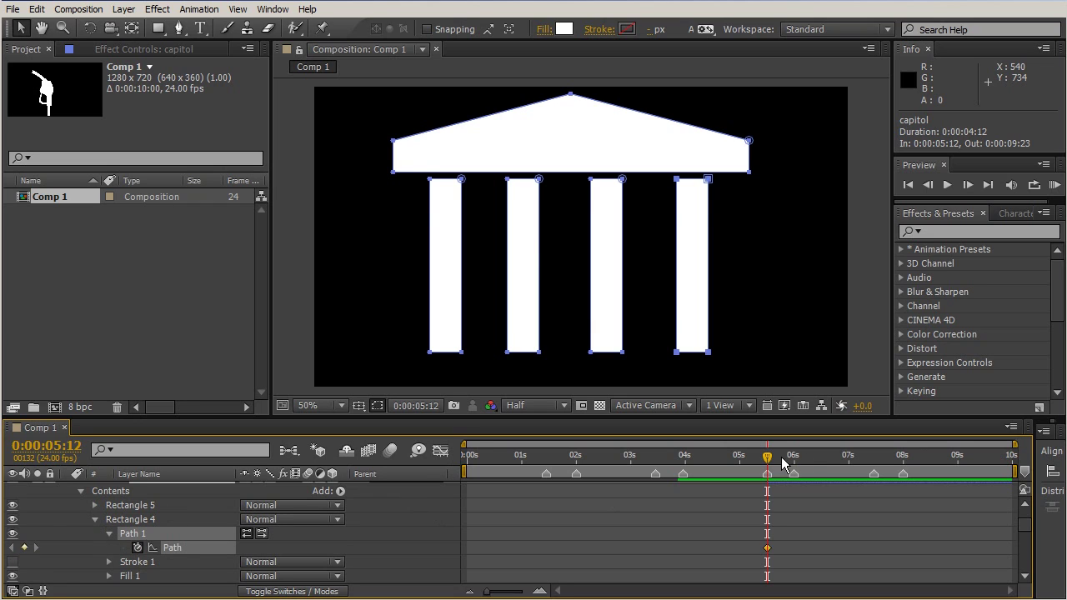
- Paste the copied fork path onto the capitol's Rectangle 4 path at 0:00:05:19 and preview the morph
drag(767, 457, 782, 458)
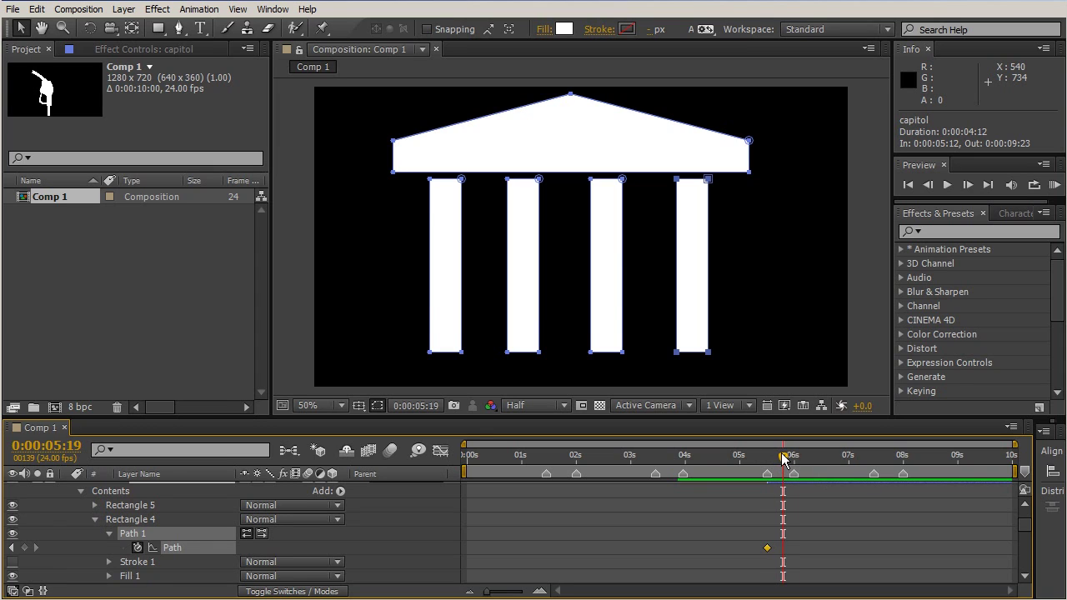
key(ctrl+v)
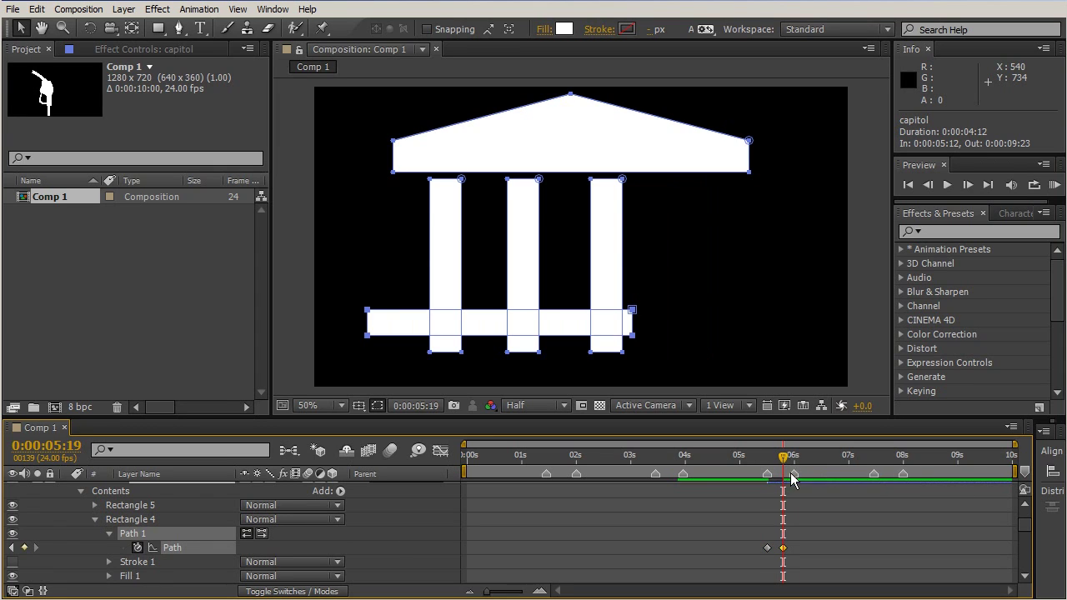
mouse_move(786, 461)
mouse_down()
mouse_move(760, 466)
mouse_move(783, 466)
mouse_up()
click(108, 533)
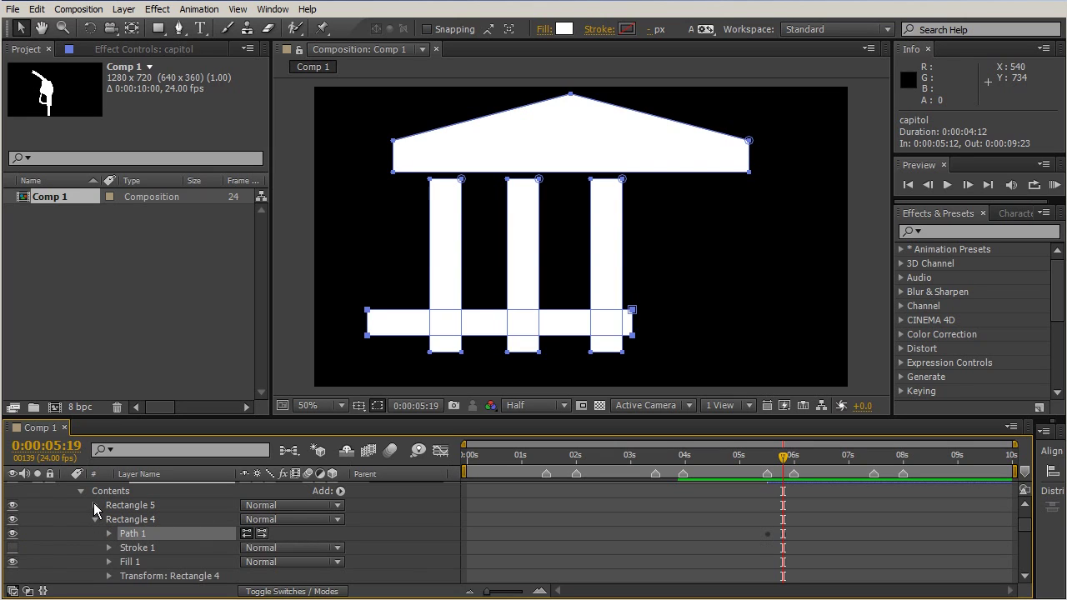
- Rename the capitol's roof group, Rectangle 5, as "larger shape" and collapse the expanded shape groups
click(93, 504)
click(14, 505)
click(13, 506)
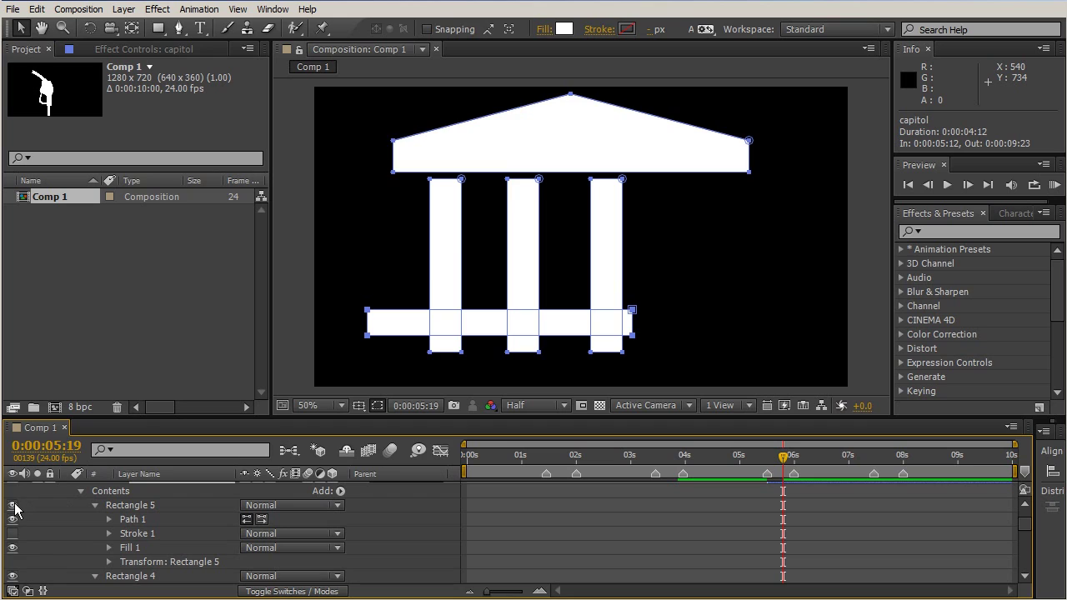
click(146, 504)
key(Return)
text(larger shap)
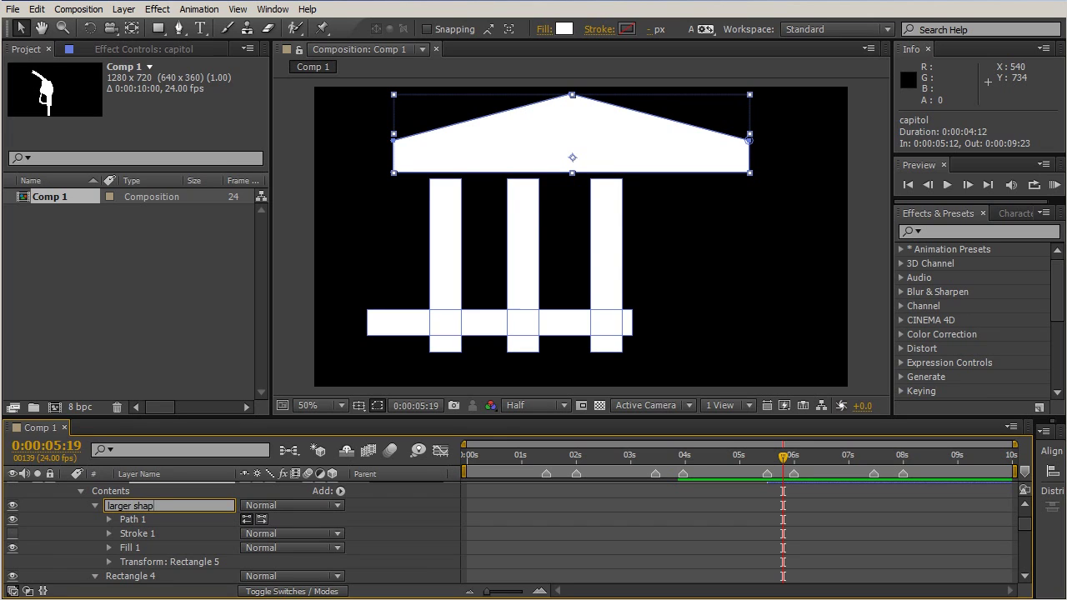
text(e)
key(Return)
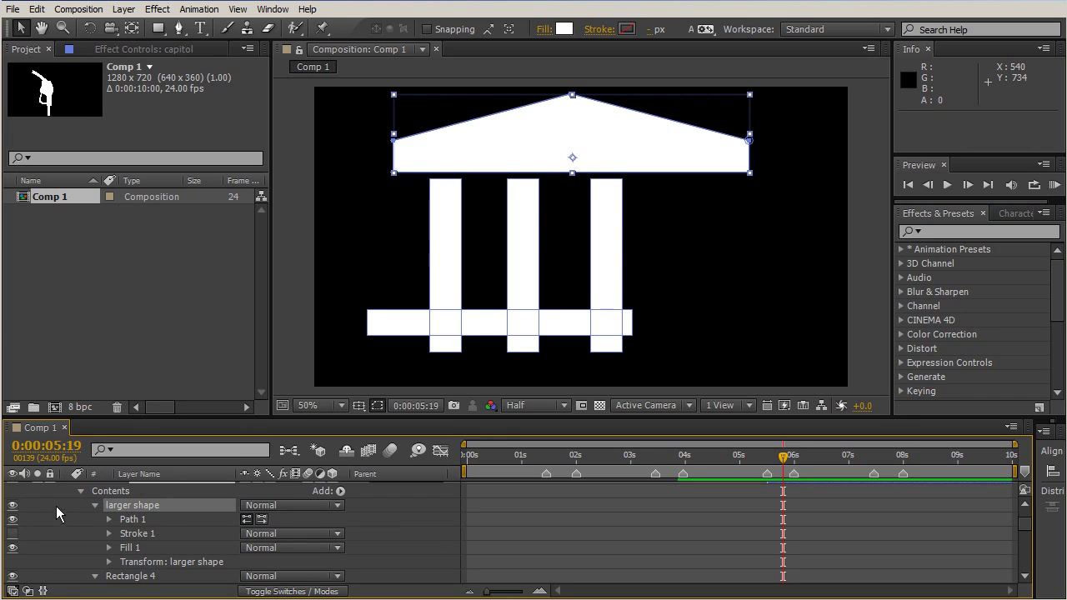
click(94, 506)
click(95, 519)
- Set a path keyframe on the capitol's Rectangle 3 at 0:00:05:12
click(117, 531)
click(94, 533)
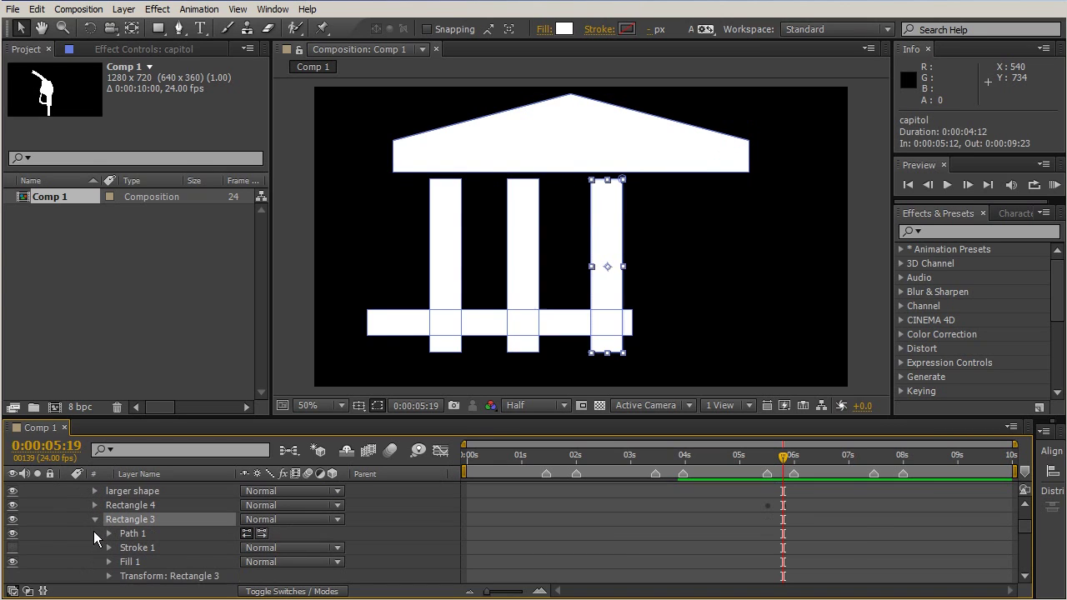
click(12, 535)
click(12, 535)
drag(127, 538, 105, 533)
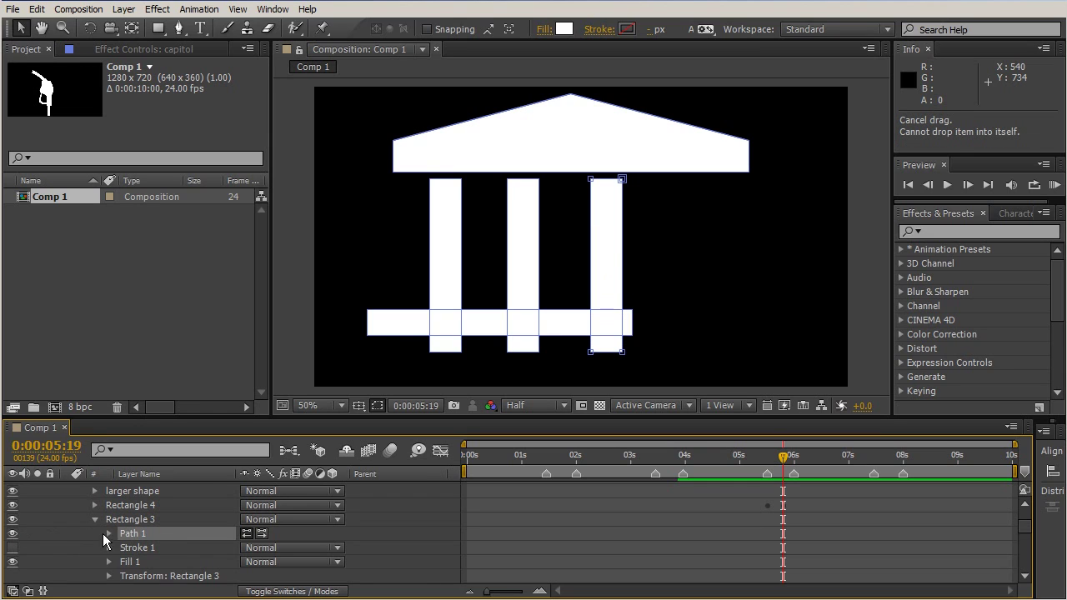
click(109, 534)
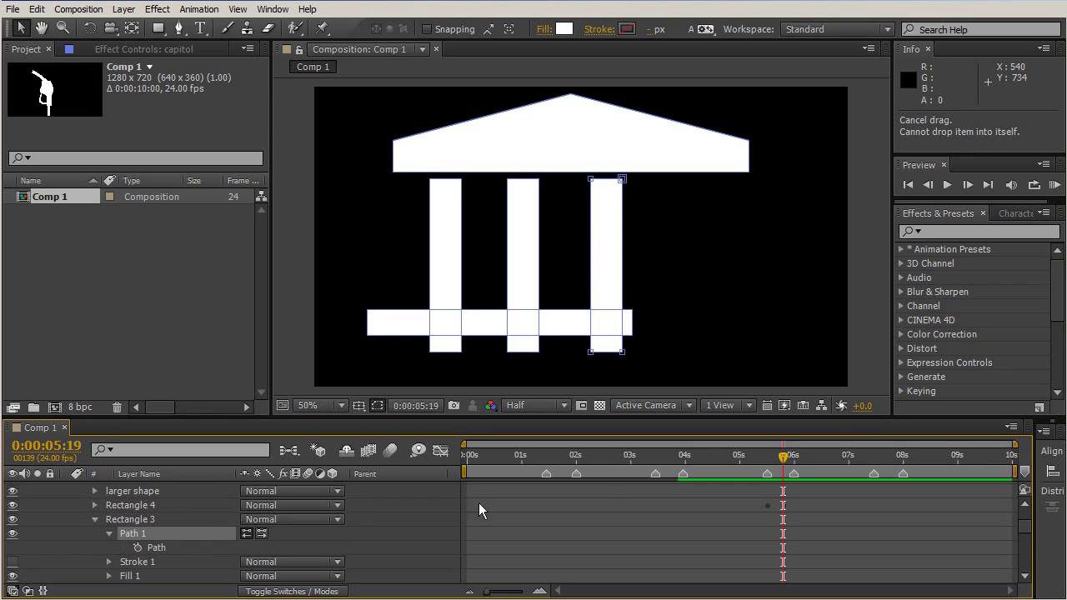
drag(783, 458, 775, 463)
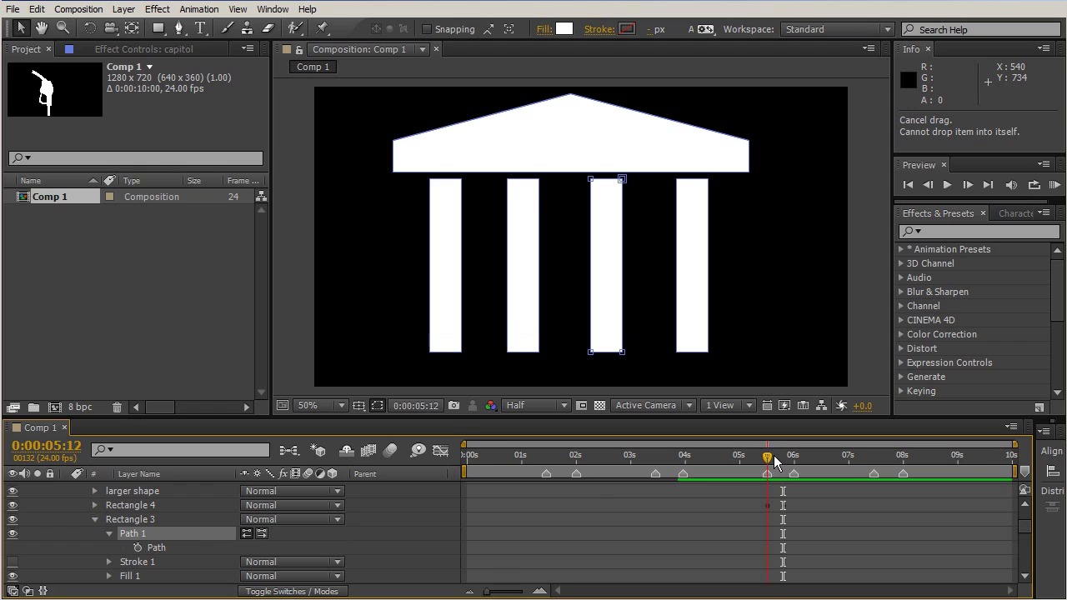
click(137, 548)
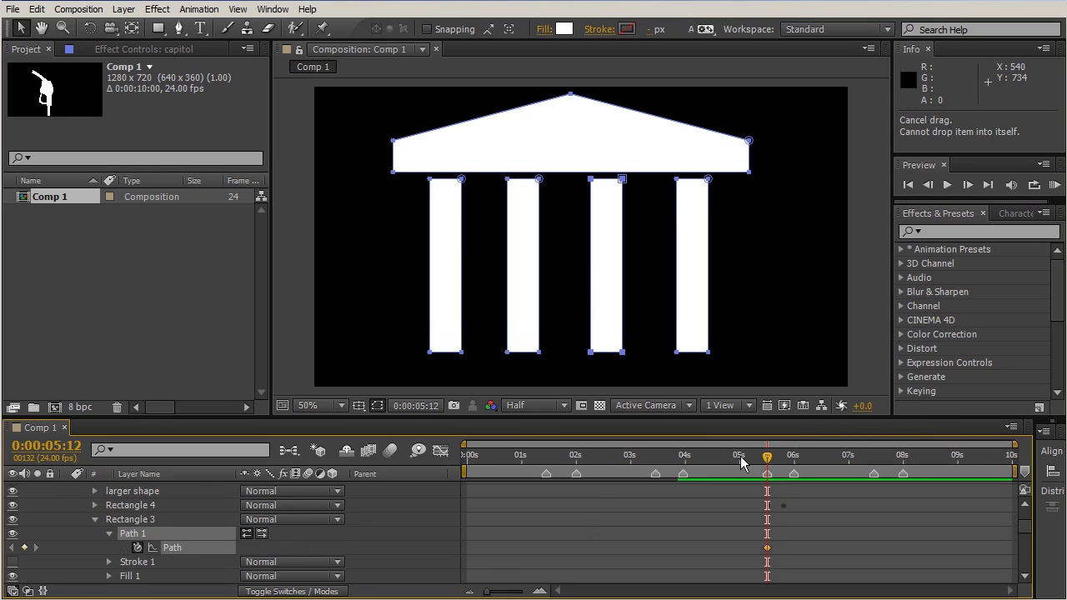
- Move the current time to 0:00:05:19 and copy the path of Rectangle 4 in the fork layer
drag(767, 458, 783, 460)
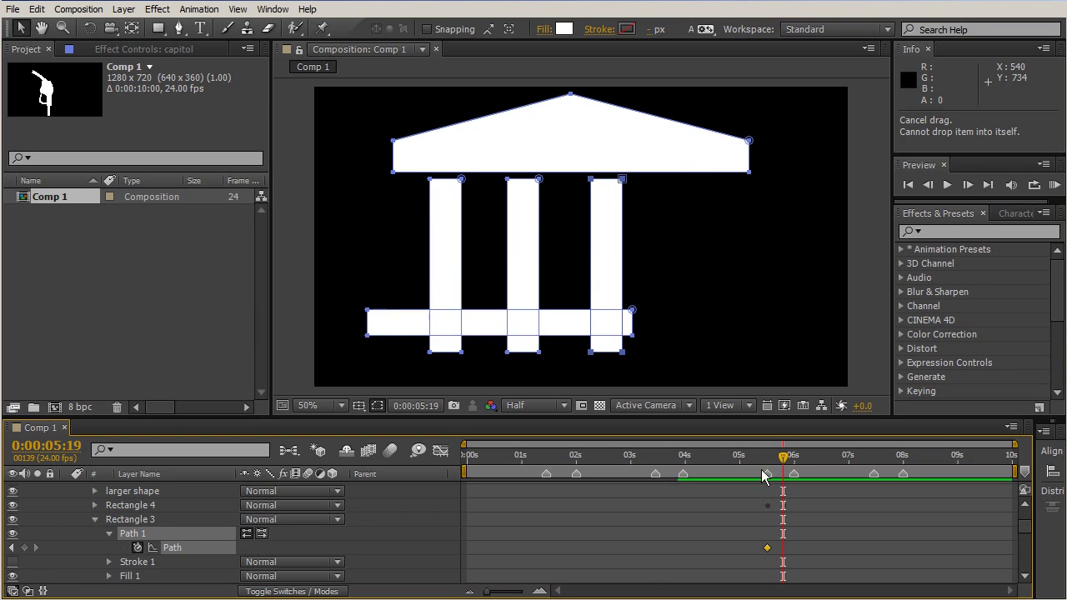
scroll(212, 570, down, 2)
scroll(212, 570, down, 3)
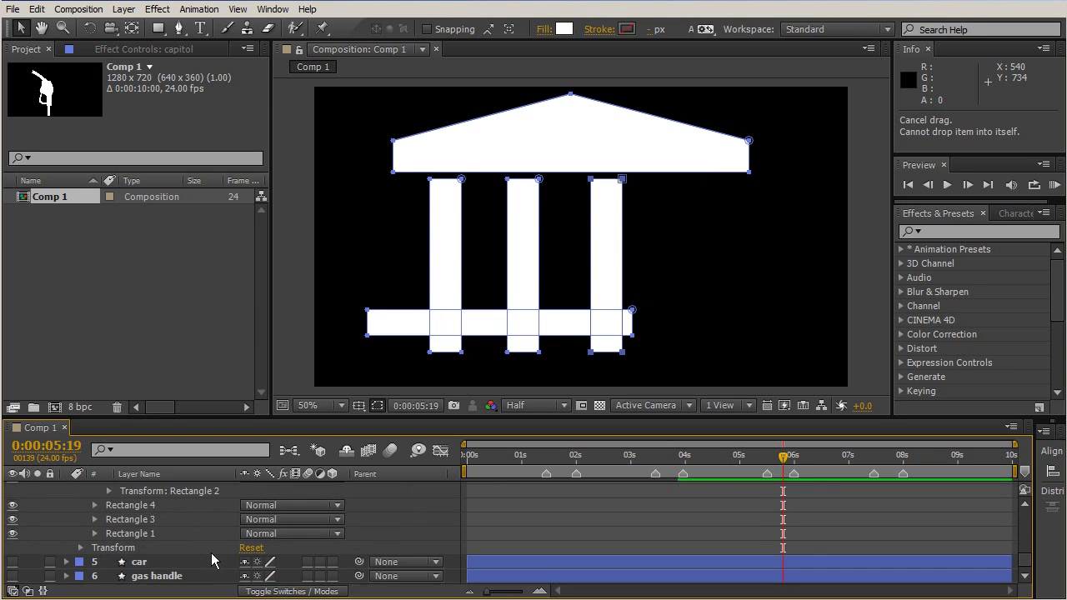
scroll(158, 540, up, 2)
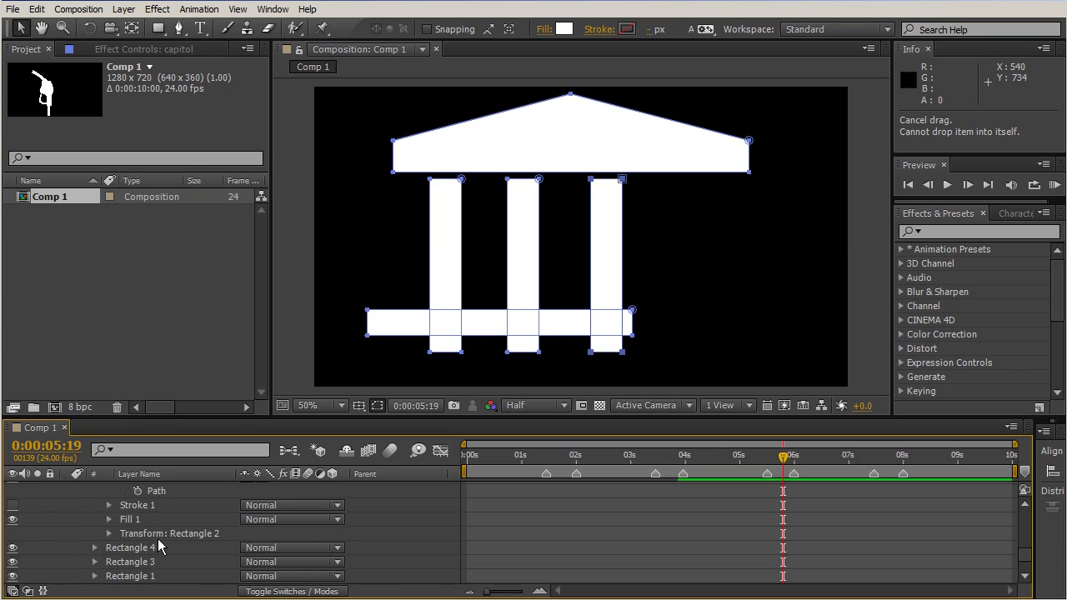
click(45, 548)
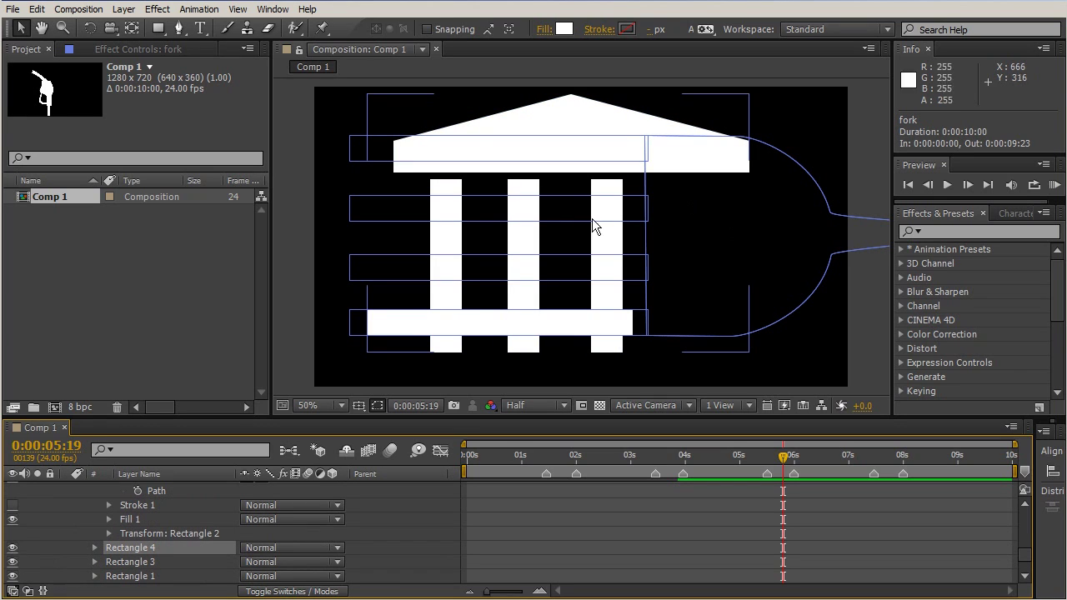
click(13, 548)
click(13, 547)
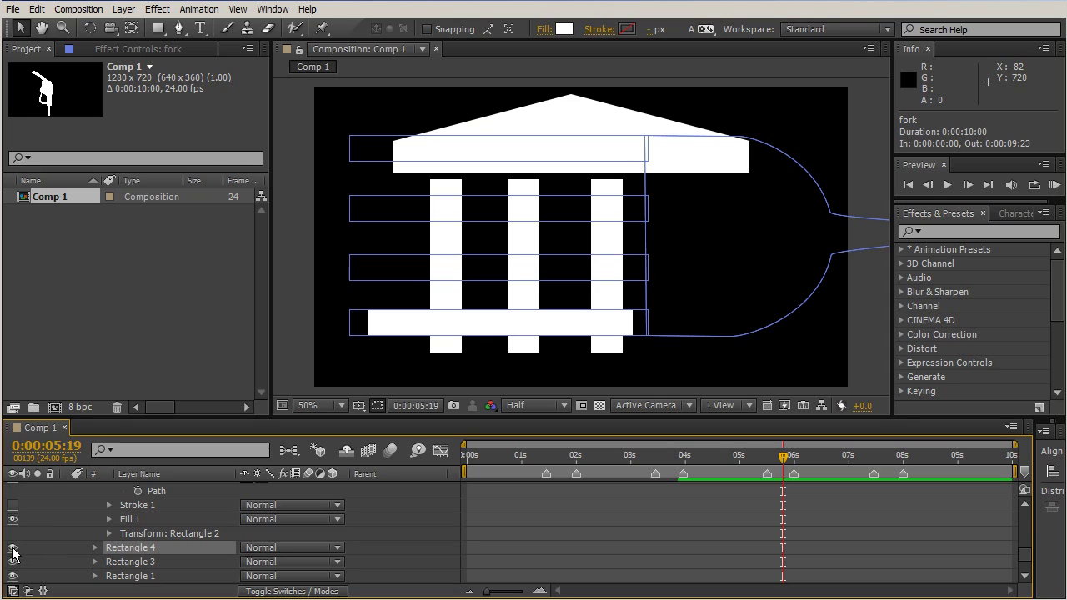
click(95, 547)
click(125, 533)
click(109, 534)
click(150, 548)
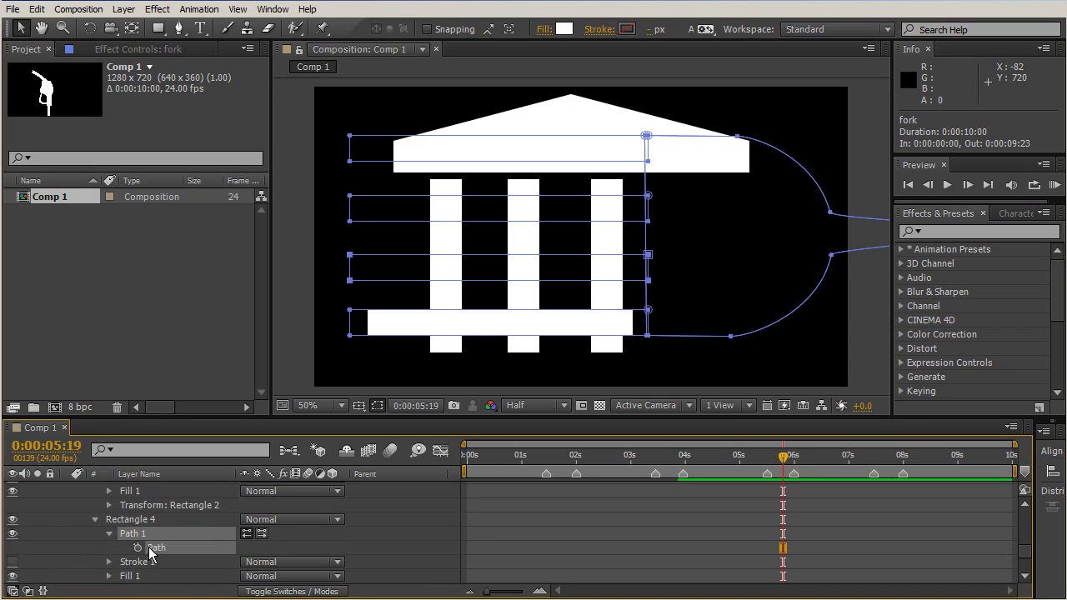
- Paste the copied fork path onto the capitol's Rectangle 3 path at 0:00:05:19 and preview the morph
scroll(750, 521, down, 4)
scroll(752, 521, up, 2)
scroll(752, 517, up, 1)
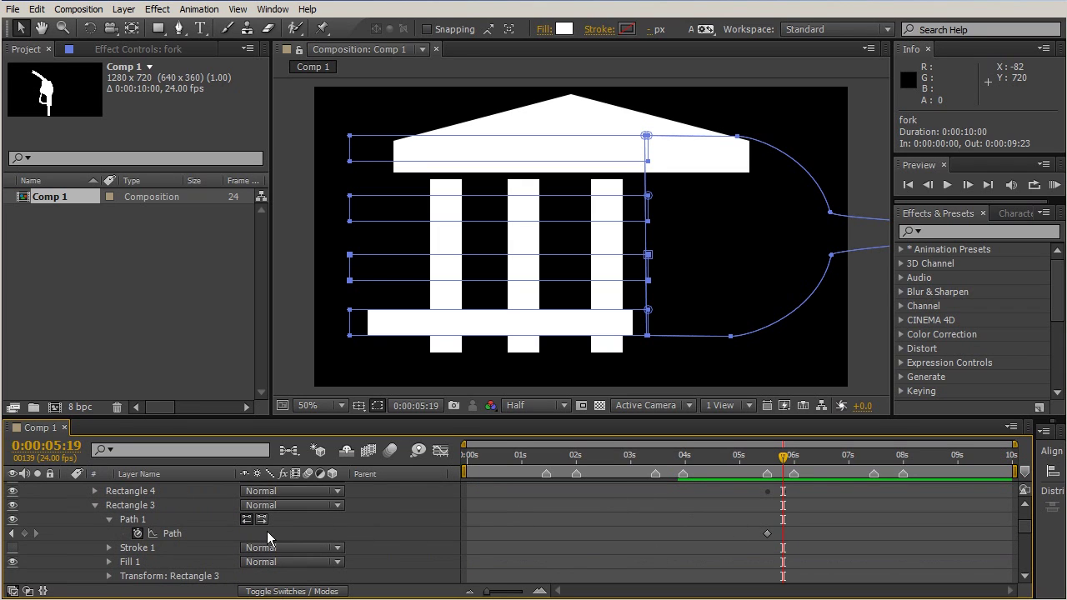
click(175, 532)
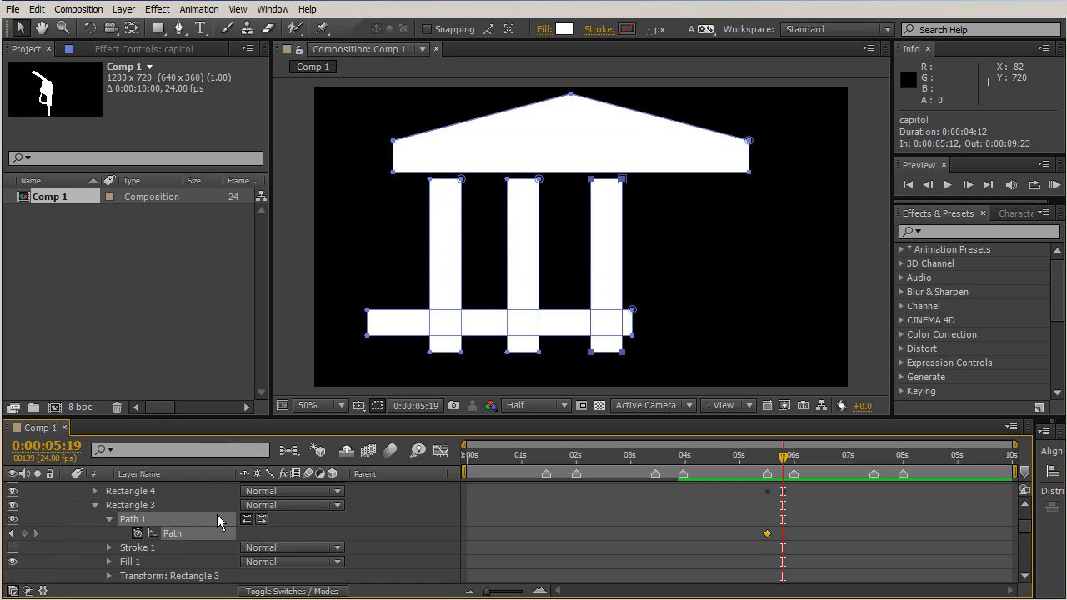
key(ctrl+v)
mouse_move(780, 467)
mouse_down()
mouse_move(769, 461)
mouse_move(790, 457)
mouse_move(769, 456)
mouse_move(783, 457)
mouse_up()
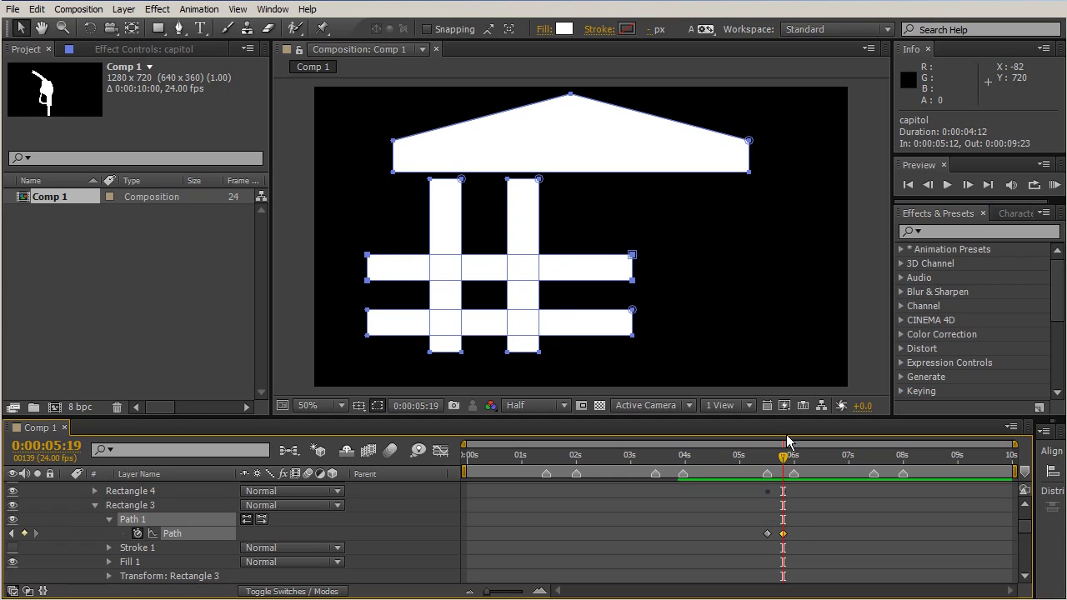
mouse_move(789, 455)
mouse_down()
mouse_move(734, 457)
mouse_move(797, 457)
mouse_move(763, 457)
mouse_move(786, 456)
mouse_up()
click(98, 503)
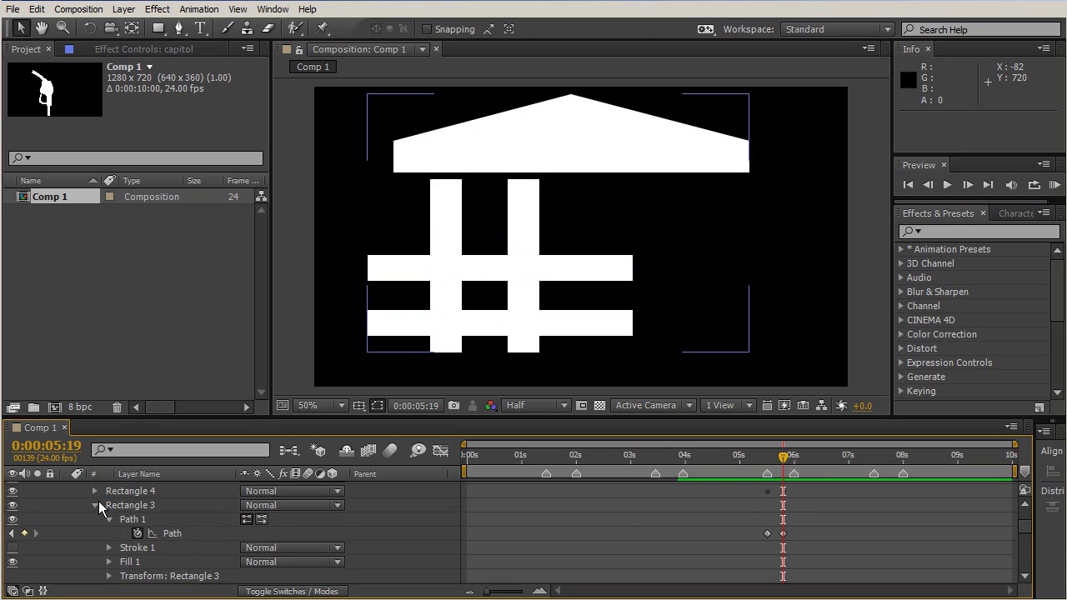
- Collapse the capitol's Rectangle 3 and set a path keyframe on its Rectangle 2 at 0:00:05:12
click(95, 505)
click(95, 519)
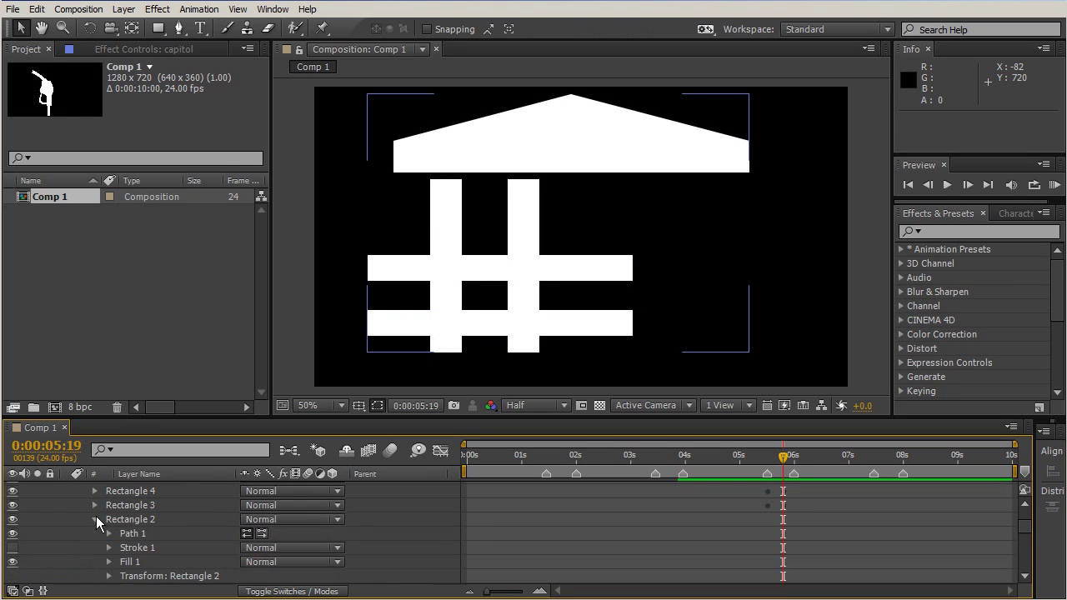
click(105, 536)
click(107, 528)
click(108, 533)
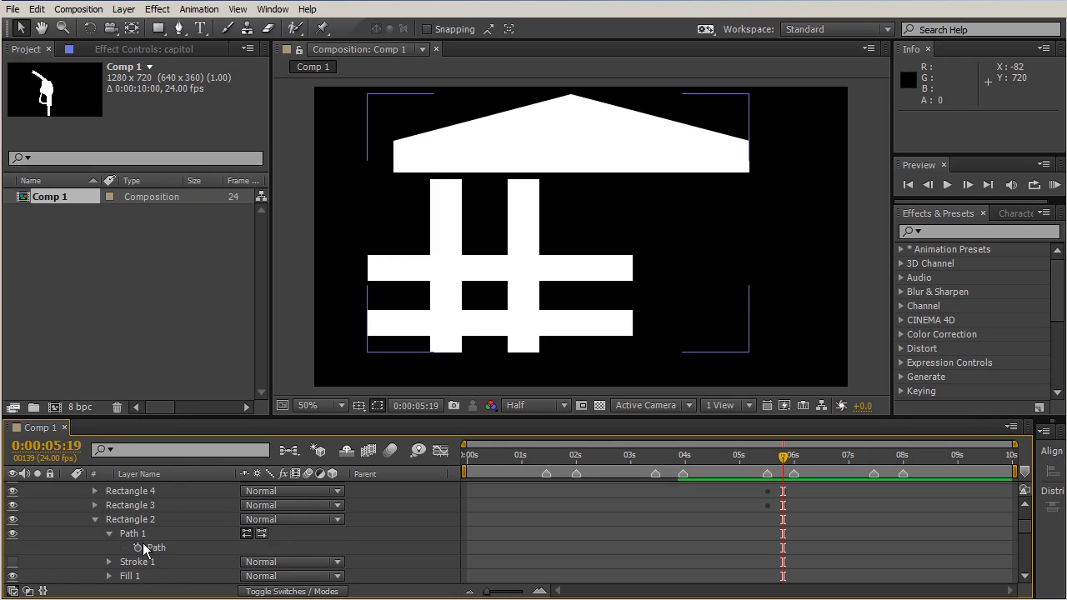
drag(784, 460, 768, 456)
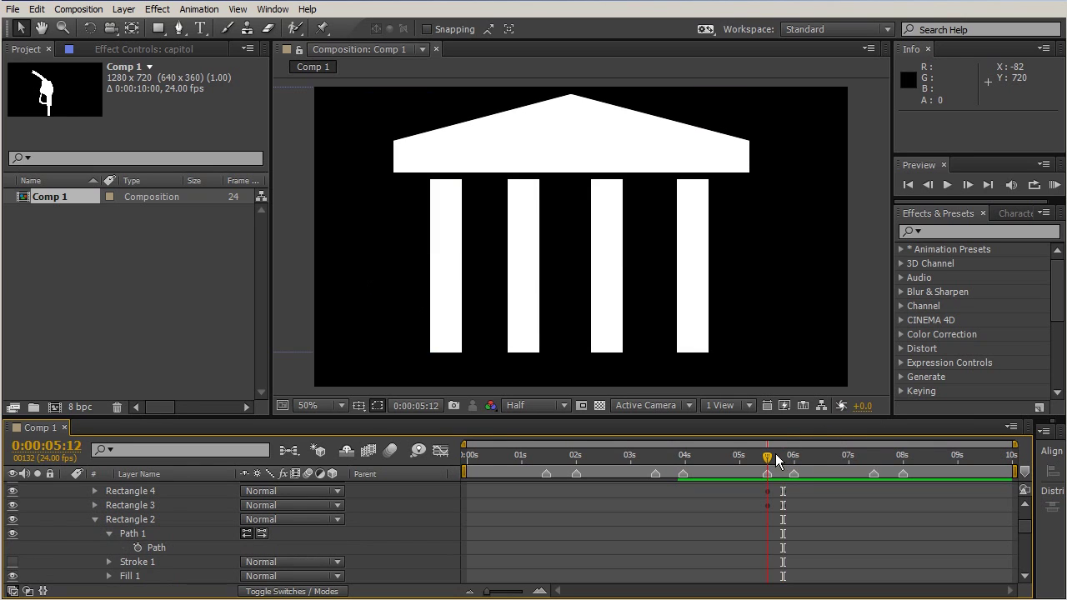
click(138, 548)
- Move the current time to 0:00:05:19 and toggle the visibility of the fork's Rectangle 4 and Rectangle 2 to identify their prongs
drag(767, 457, 783, 457)
scroll(817, 536, down, 5)
scroll(812, 532, up, 4)
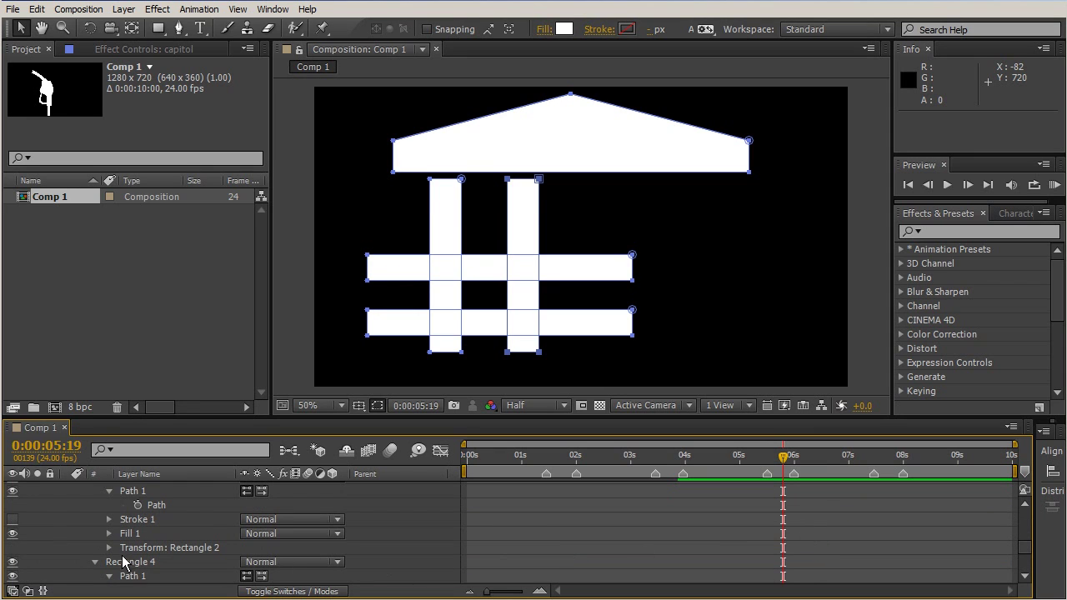
click(163, 565)
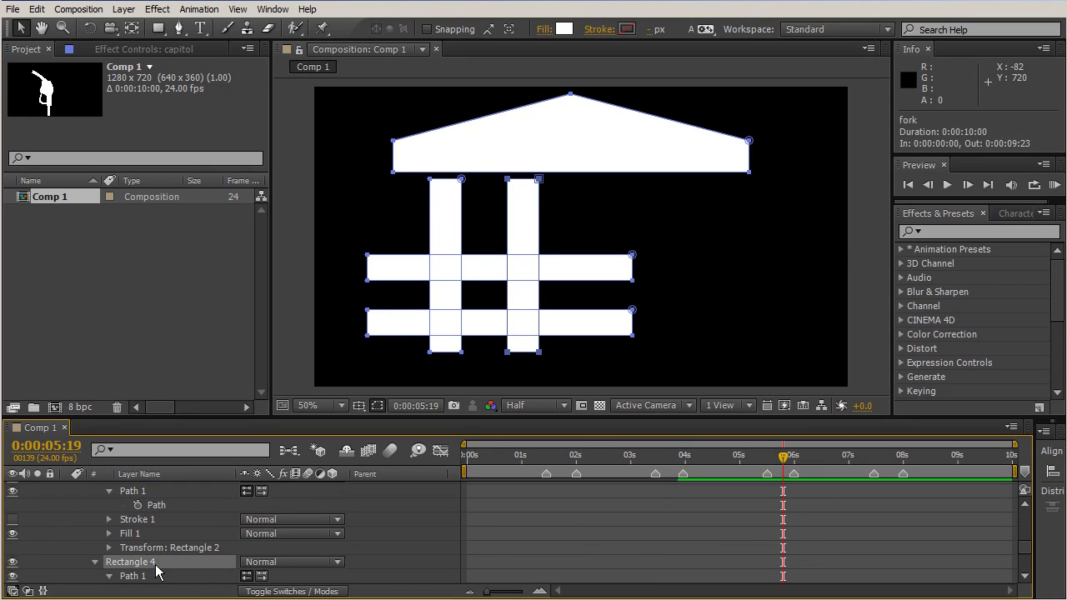
click(12, 564)
click(13, 563)
scroll(90, 547, down, 1)
scroll(127, 544, down, 1)
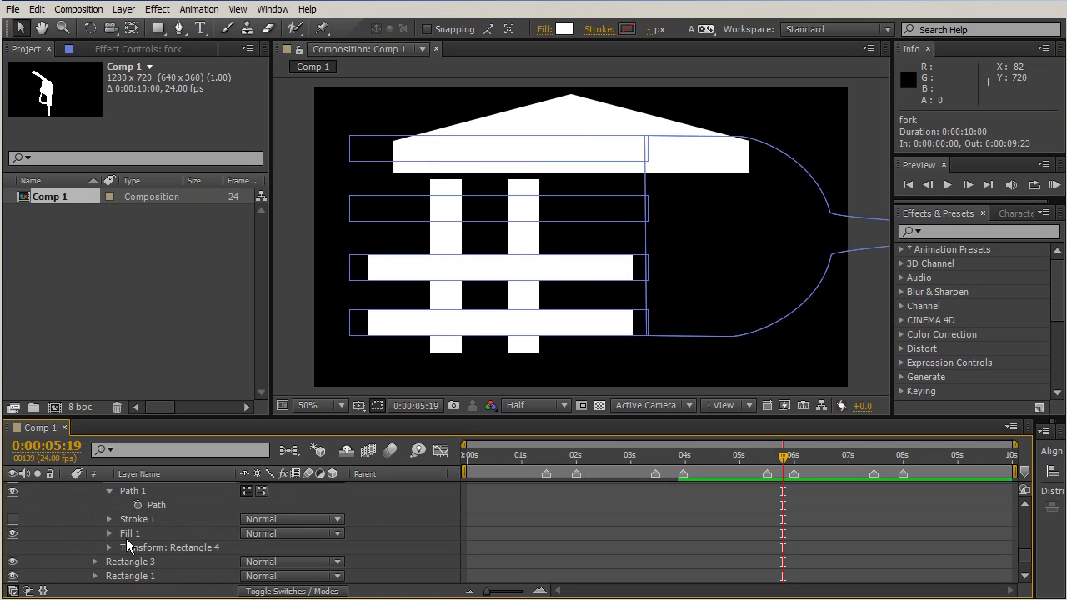
scroll(127, 540, up, 1)
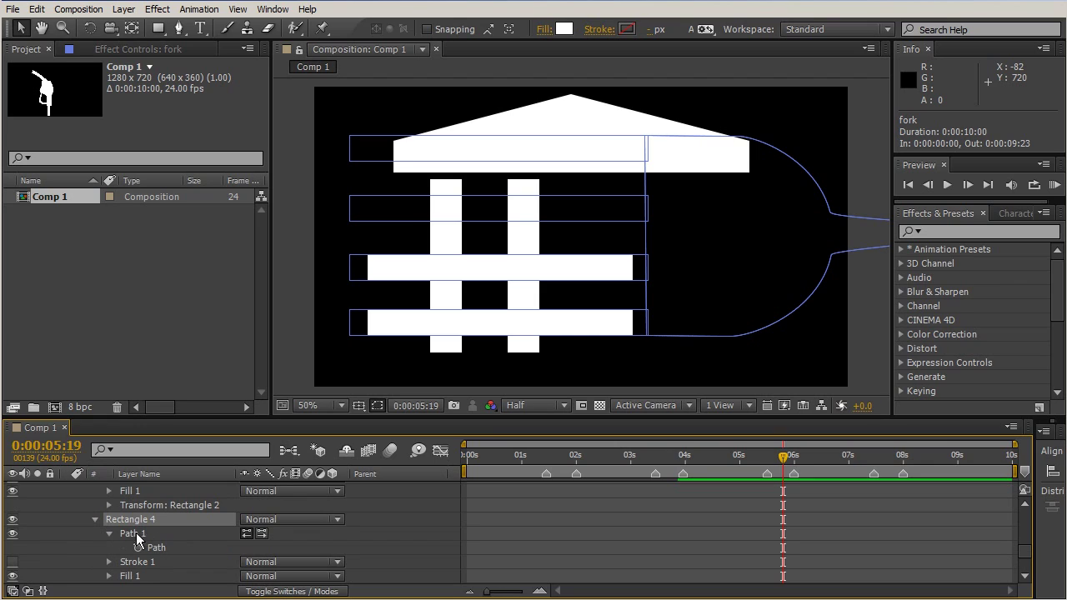
scroll(142, 526, down, 1)
scroll(142, 526, up, 3)
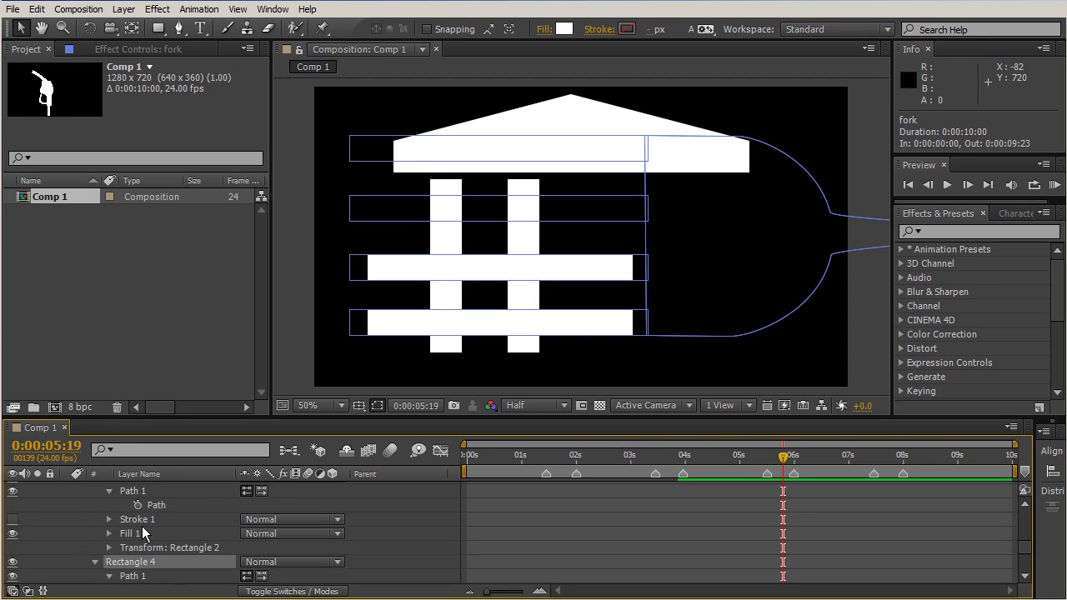
click(12, 519)
click(12, 519)
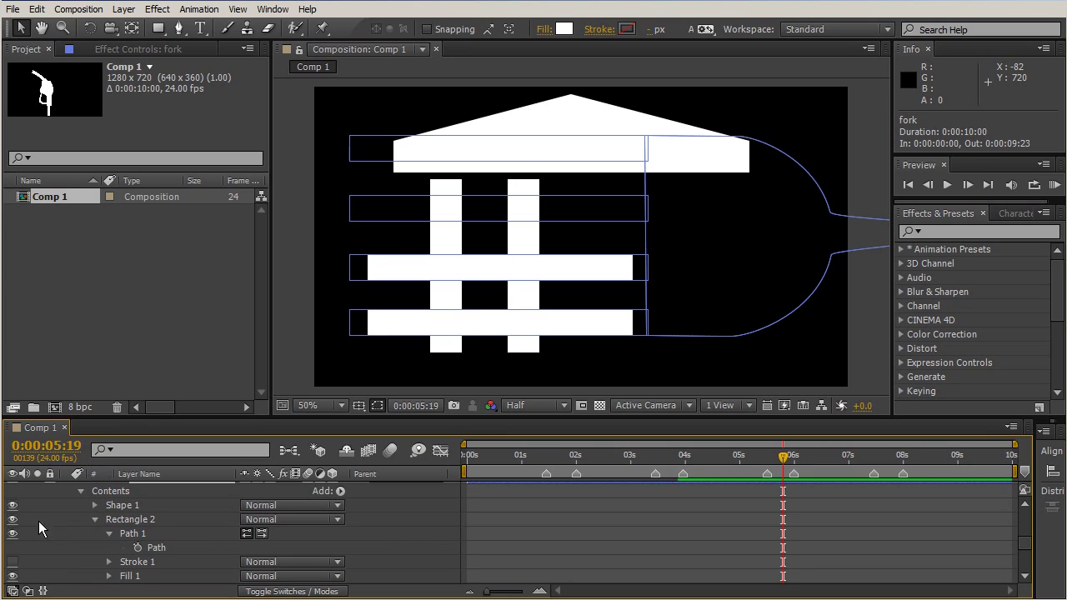
- Collapse the fork's Rectangle 2 and Rectangle 4, and copy the path of its Rectangle 3
click(96, 519)
click(93, 532)
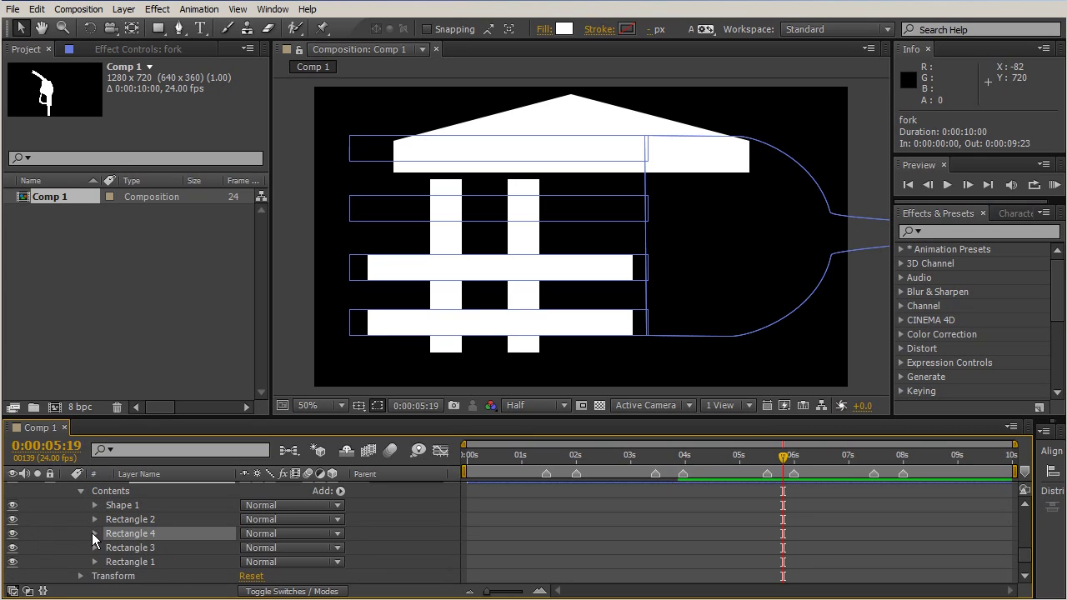
click(102, 546)
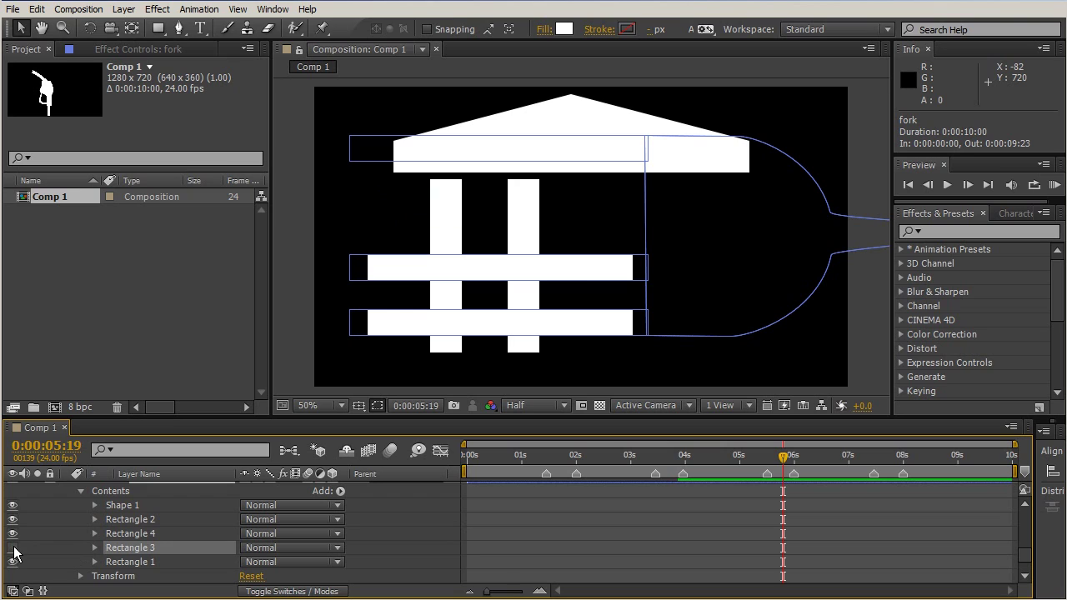
click(94, 547)
click(109, 533)
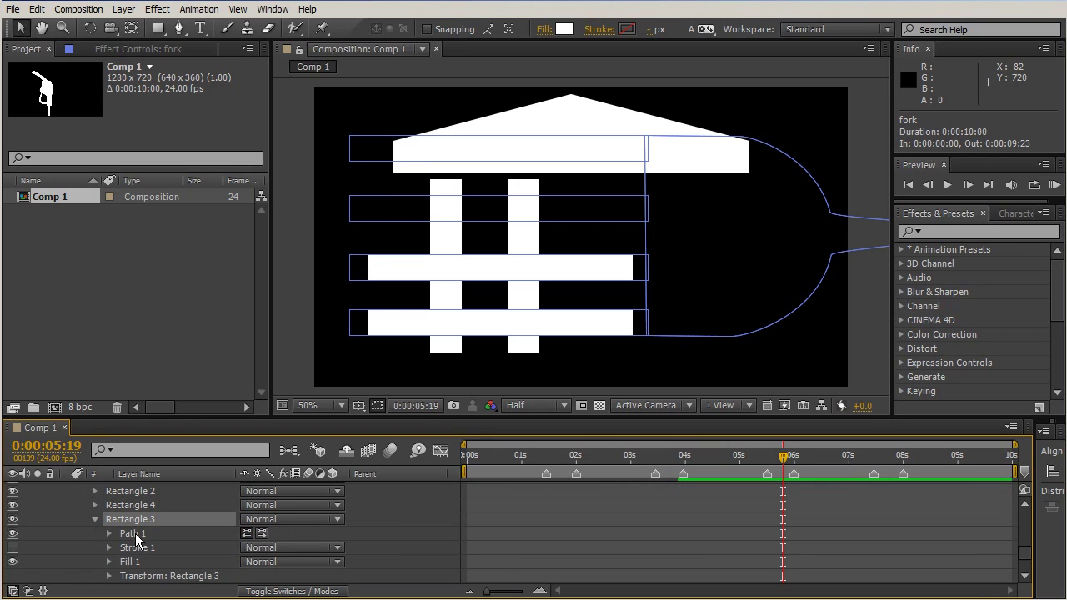
click(126, 534)
click(157, 548)
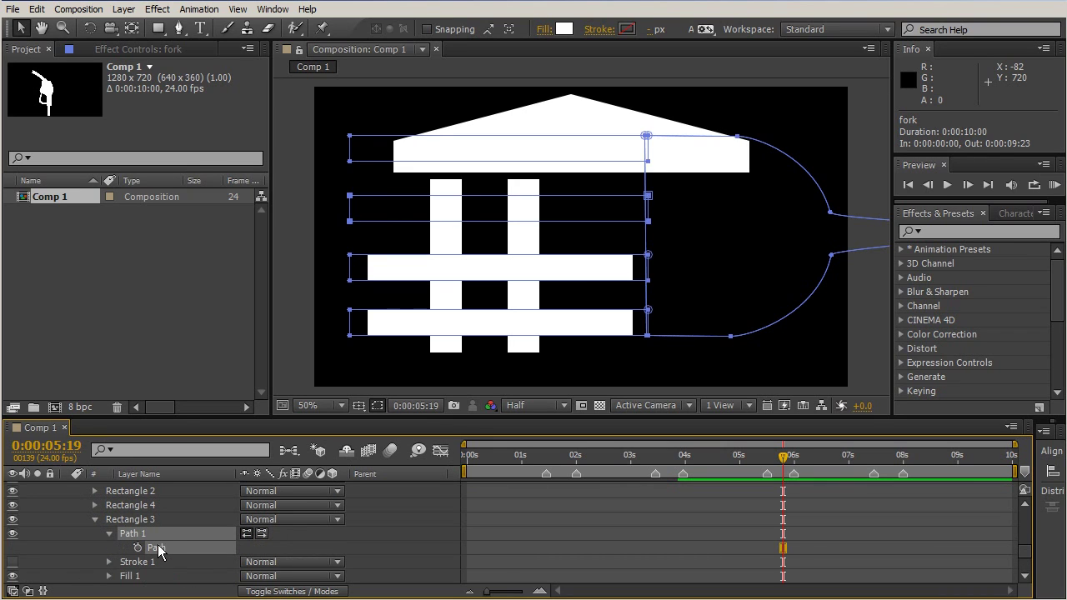
- Paste the copied fork path onto the capitol's Rectangle 2 path at 0:00:05:19
scroll(744, 536, down, 10)
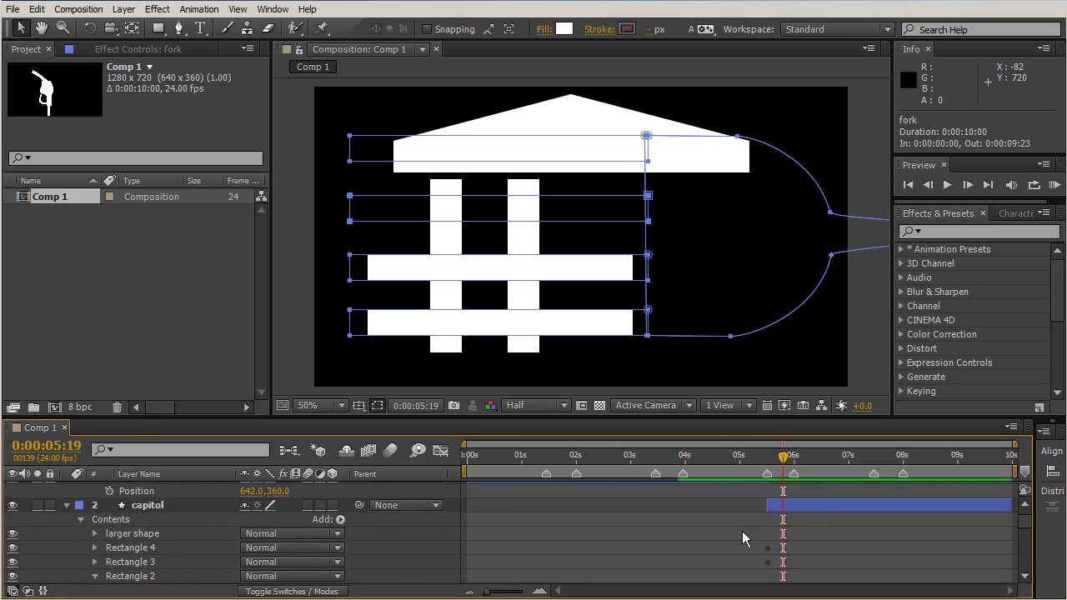
scroll(742, 529, down, 3)
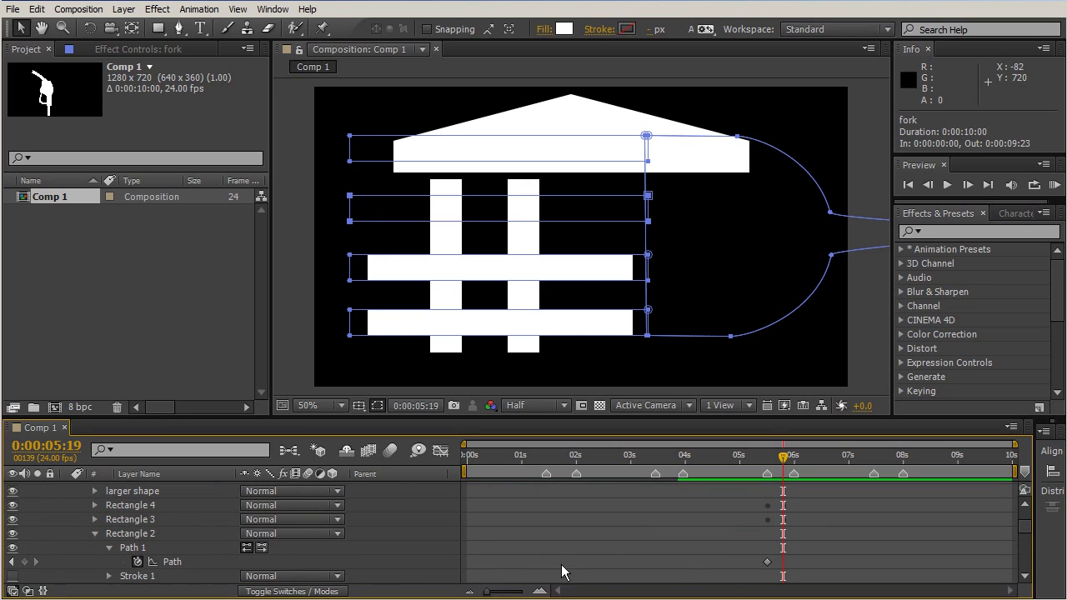
click(136, 547)
key(ctrl+v)
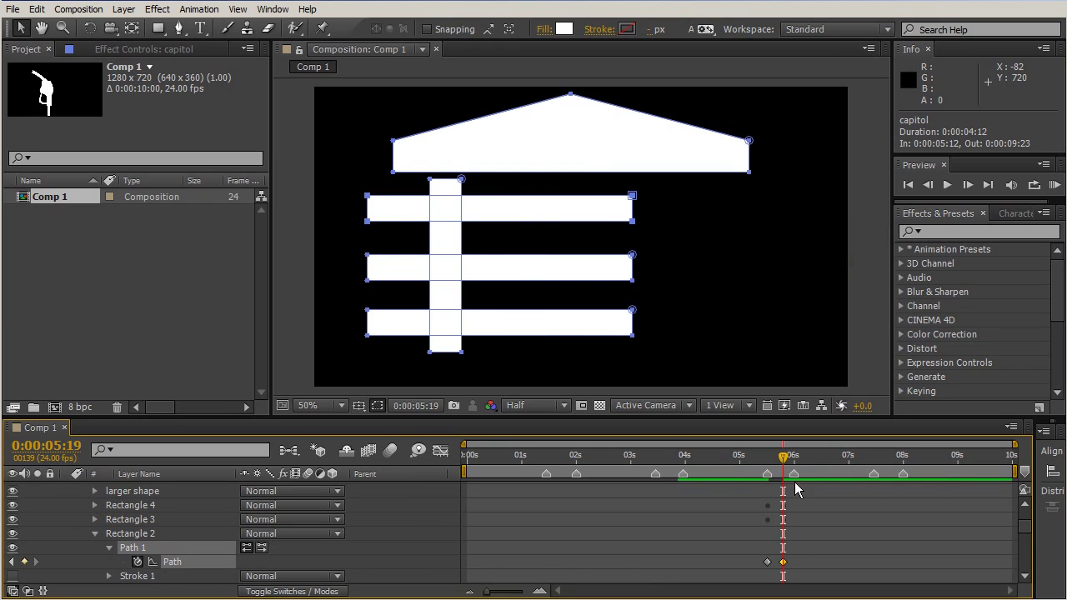
- Collapse the capitol's Rectangle 2 and set a path keyframe on its Rectangle 1 at 0:00:05:12
click(95, 534)
click(100, 547)
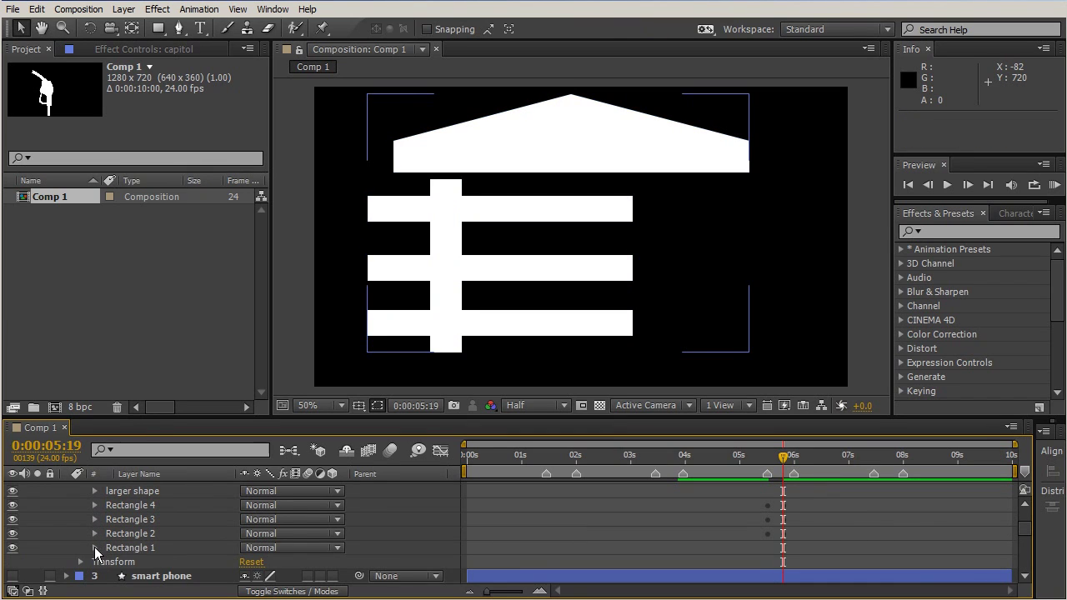
click(94, 548)
click(134, 534)
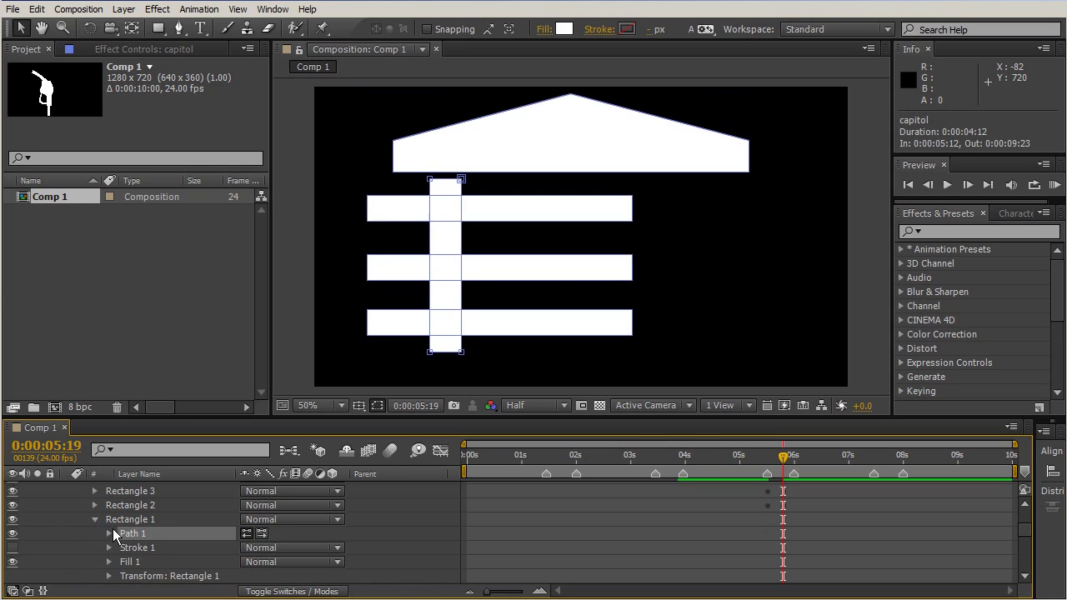
click(108, 533)
click(158, 548)
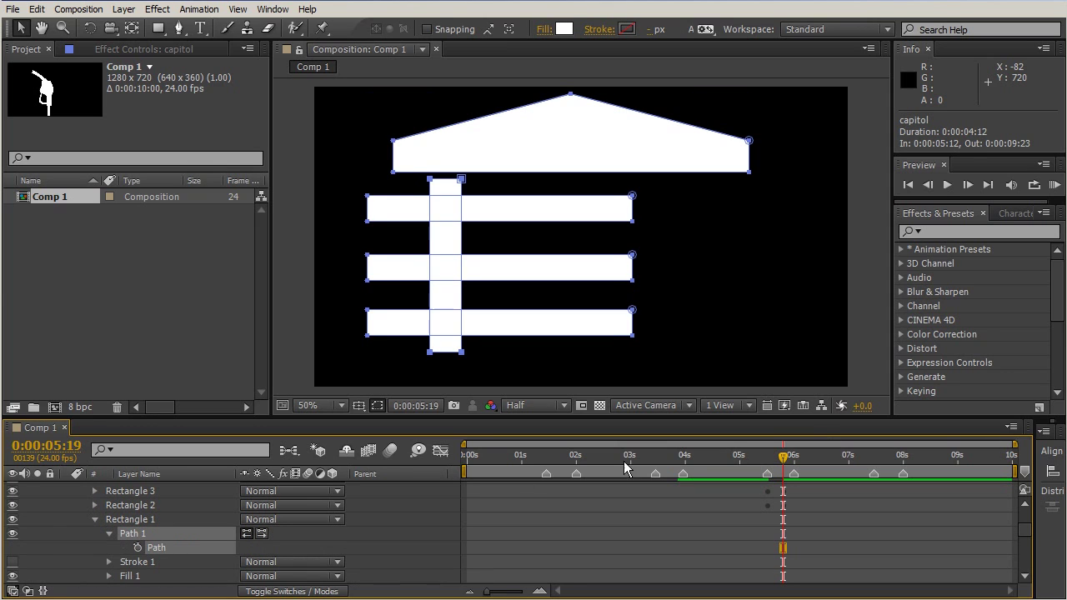
drag(781, 464, 767, 463)
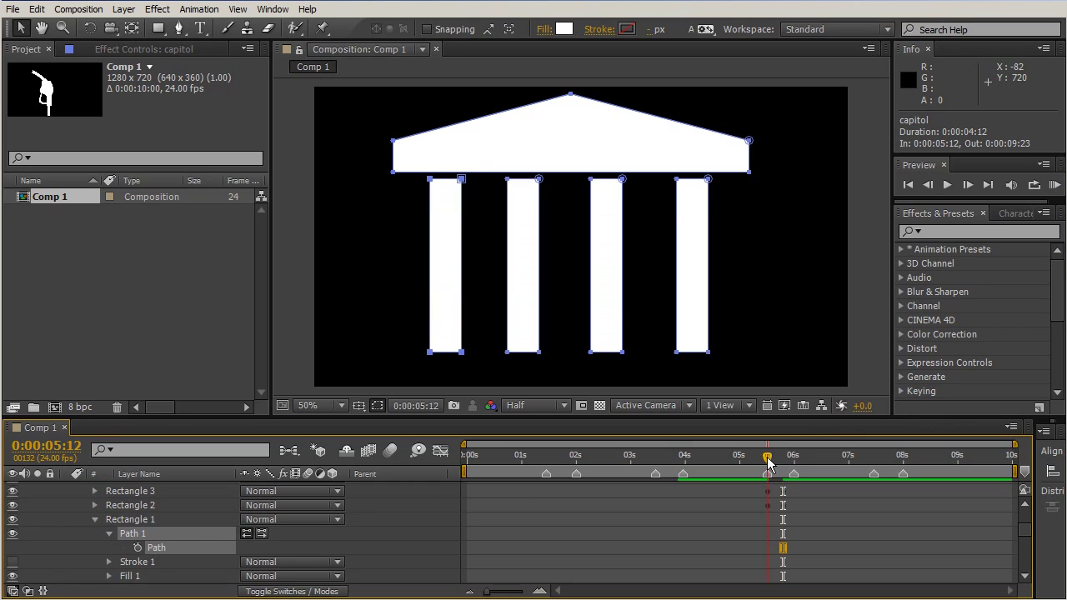
click(138, 548)
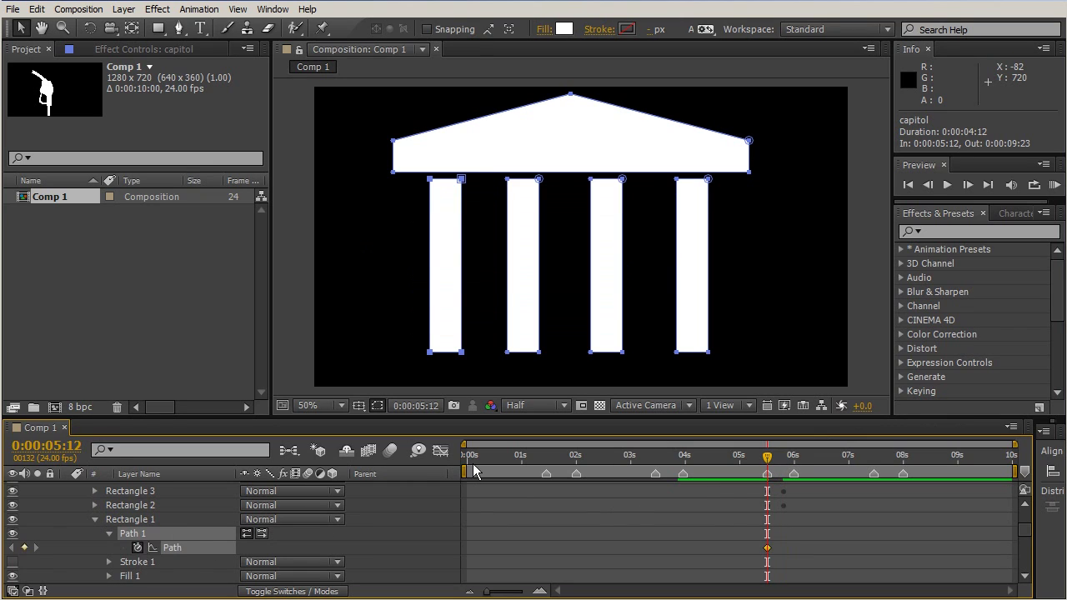
- Move the current time to 0:00:05:18 and copy the path of Rectangle 1 in the fork layer
drag(767, 463, 780, 461)
scroll(302, 550, up, 5)
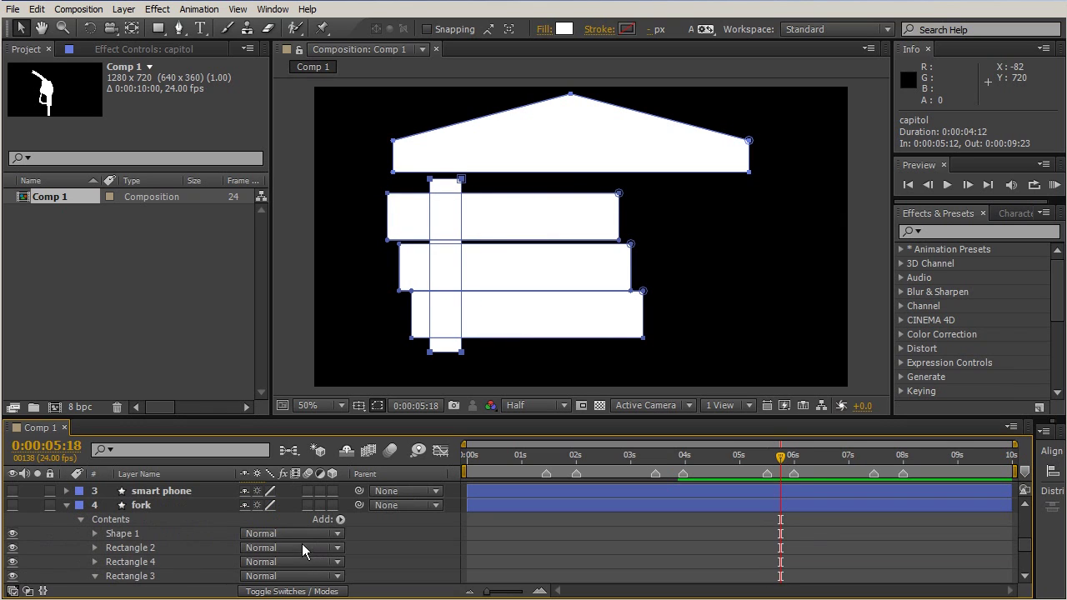
scroll(204, 521, down, 6)
scroll(204, 521, up, 3)
click(95, 532)
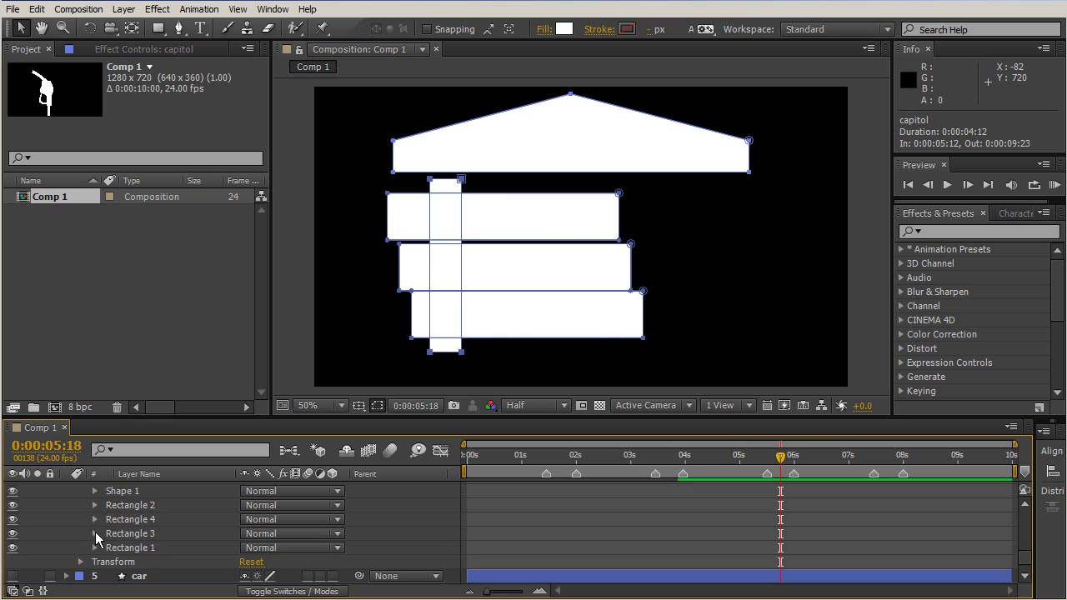
click(125, 548)
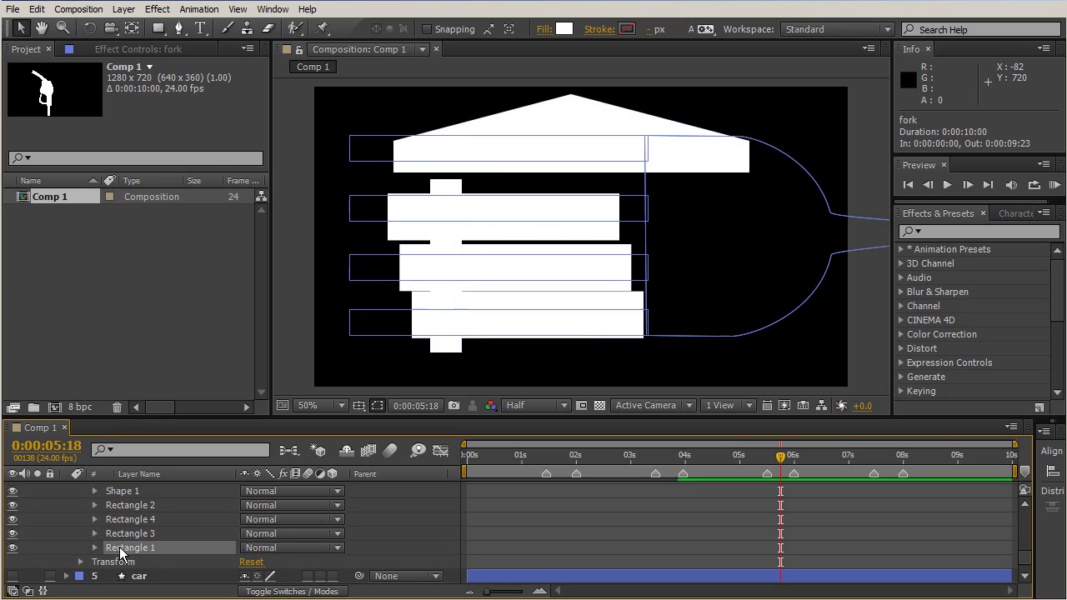
click(11, 552)
click(12, 550)
click(94, 548)
click(129, 534)
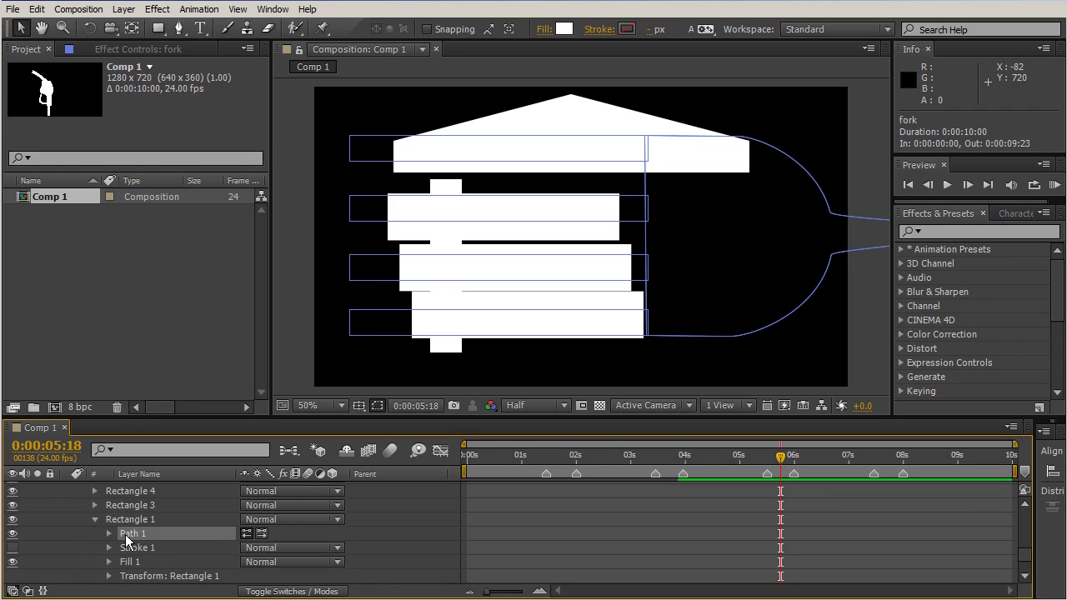
click(110, 533)
click(153, 548)
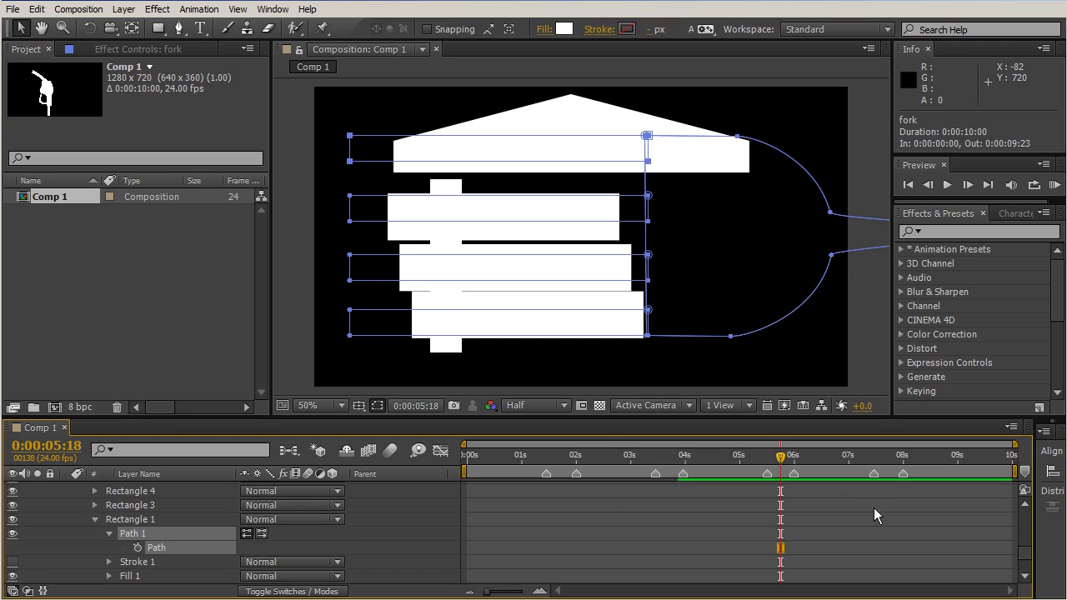
- Paste the copied fork path onto the capitol's Rectangle 1 path at 0:00:05:18 and scrub to 0:00:05:20
scroll(874, 509, up, 5)
scroll(863, 513, down, 1)
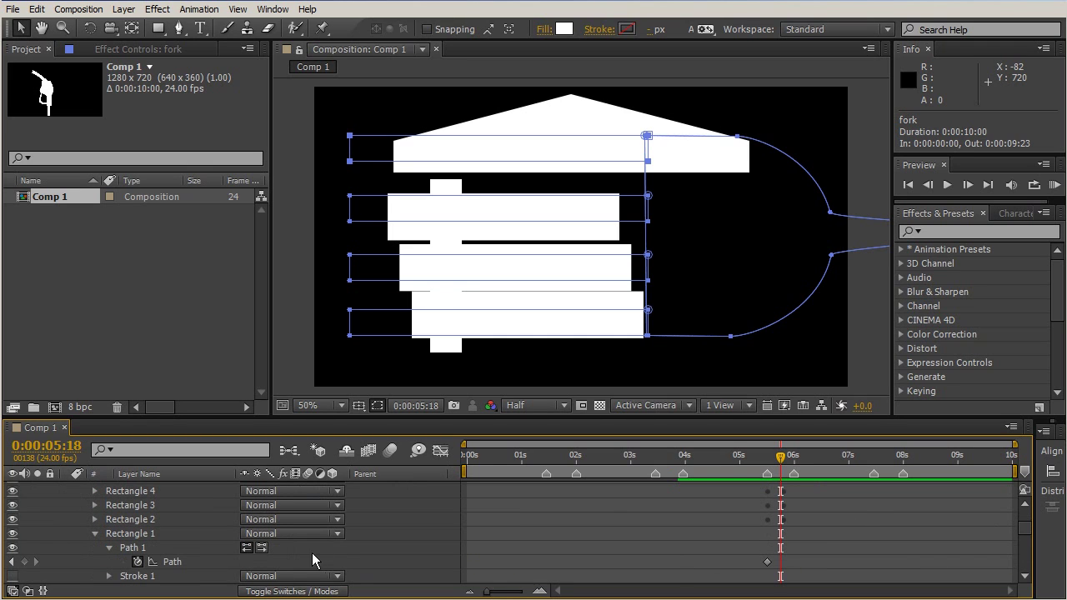
click(172, 562)
key(ctrl+v)
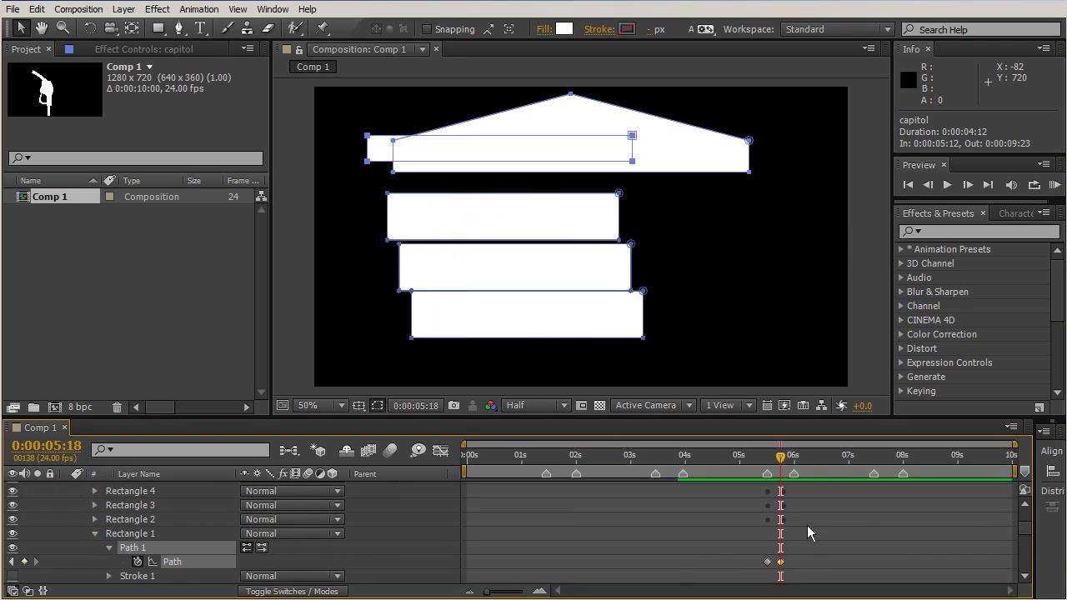
drag(783, 463, 784, 489)
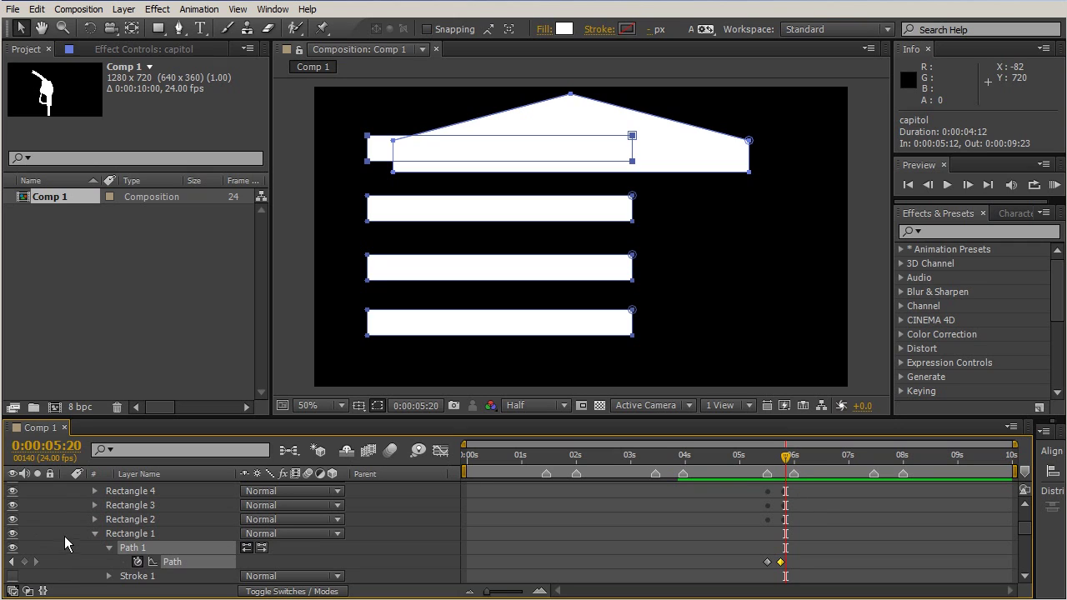
- Collapse the capitol's Rectangle 1 and set a path keyframe on the "larger shape" group at 0:00:05:12
click(90, 534)
click(94, 534)
scroll(92, 531, up, 1)
click(117, 519)
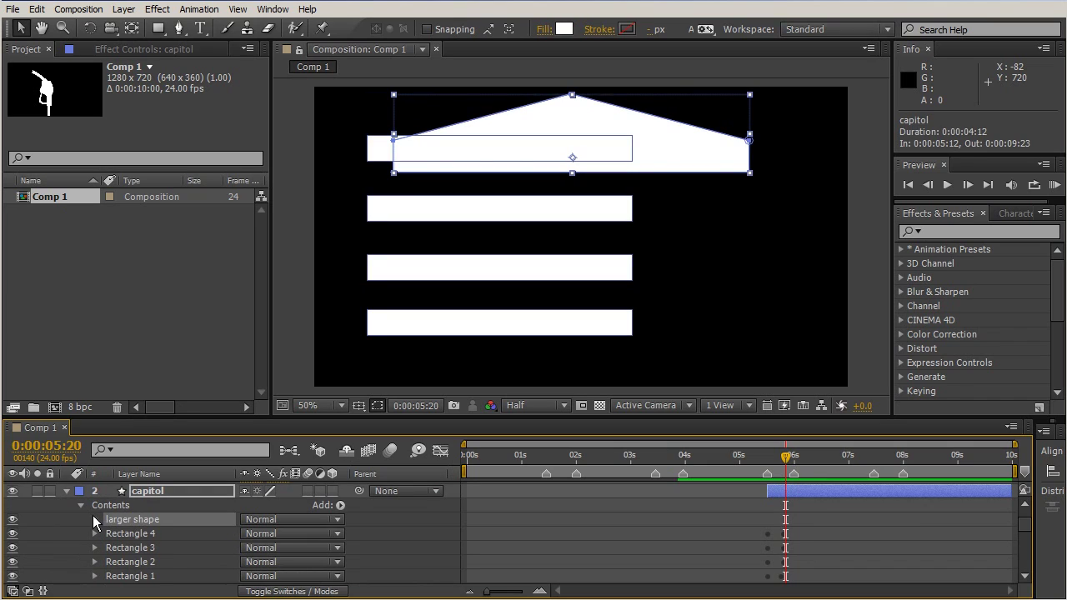
click(94, 519)
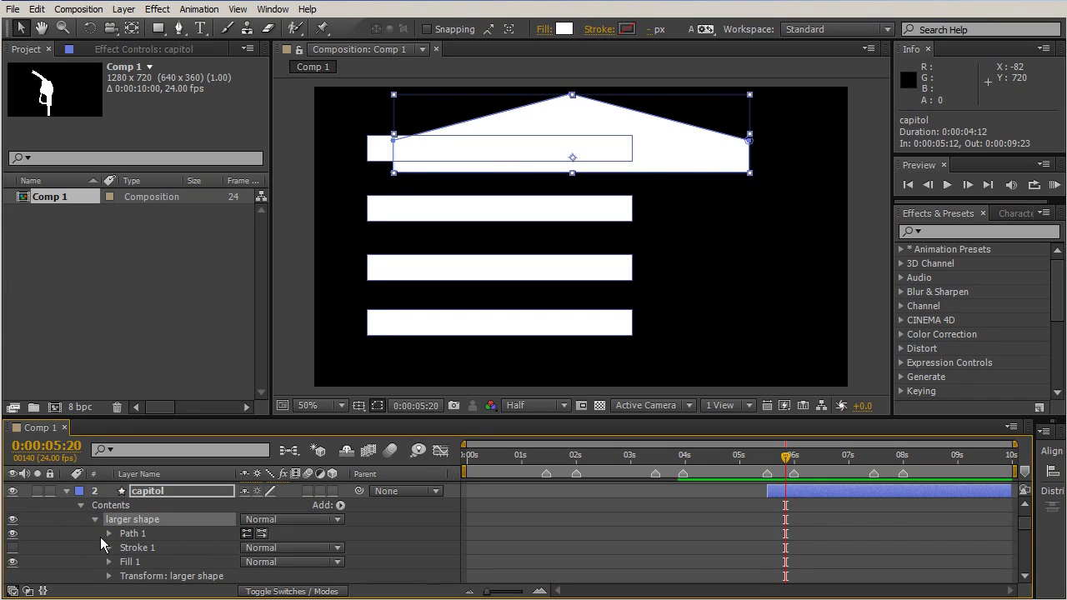
click(109, 533)
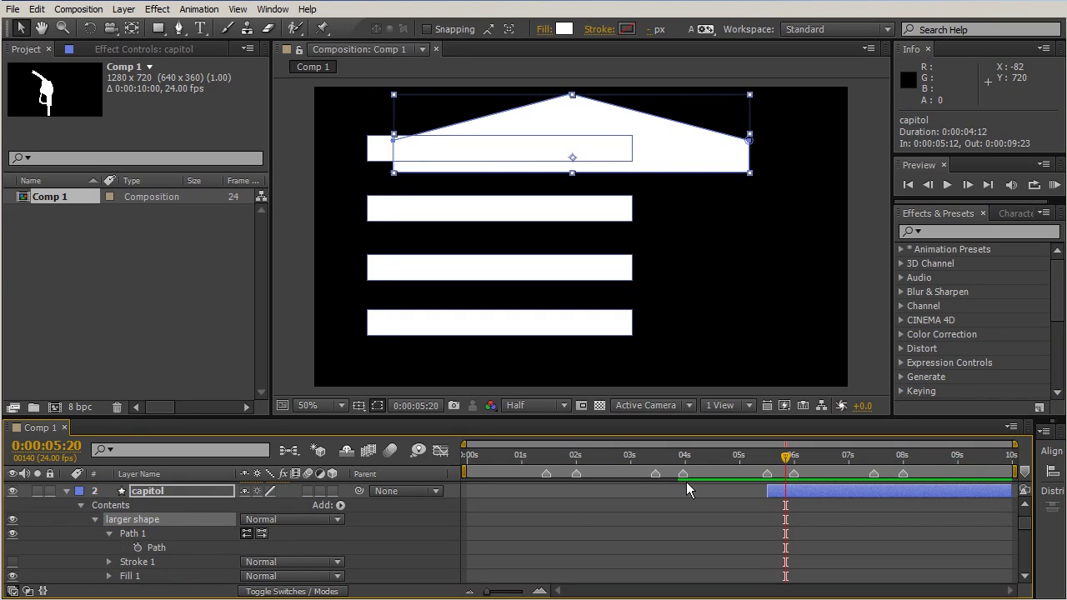
drag(787, 461, 767, 461)
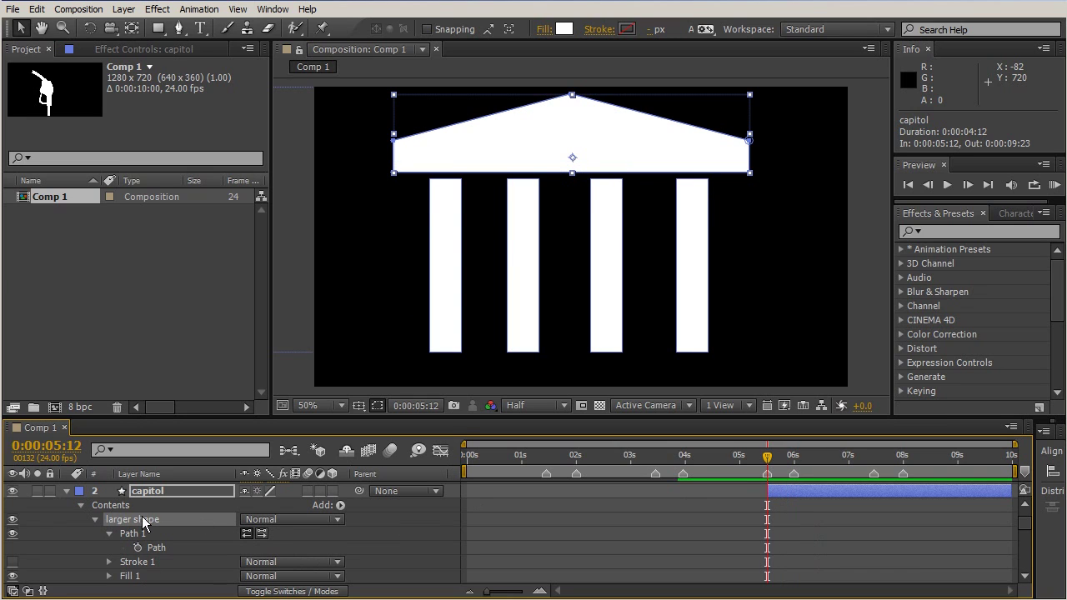
click(138, 548)
- Move the current time to 0:00:06:00 and copy the path of Shape 1 in the fork layer
drag(767, 458, 796, 458)
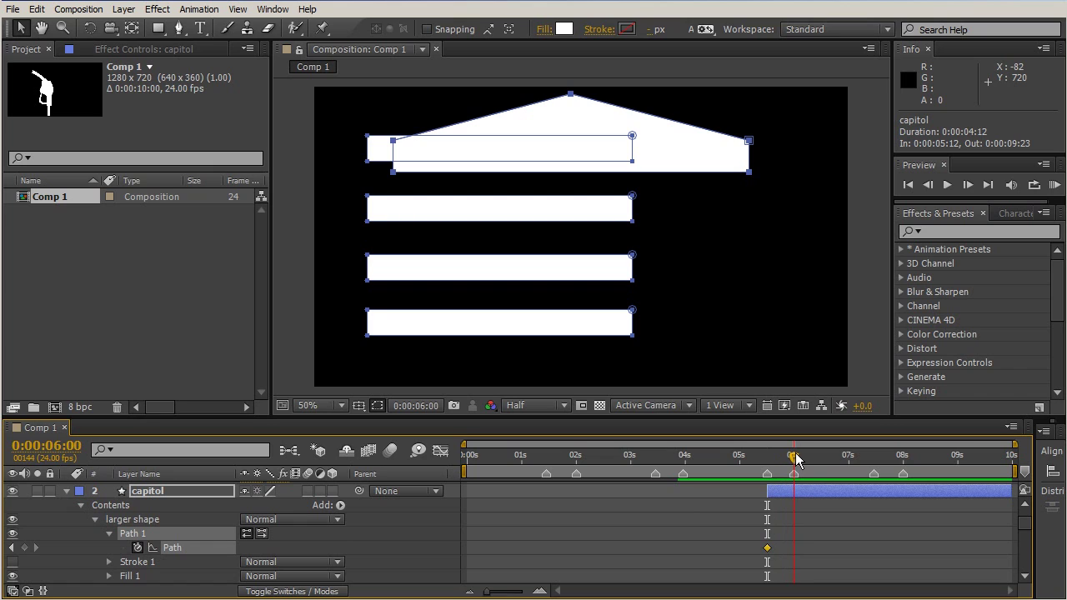
scroll(815, 528, down, 5)
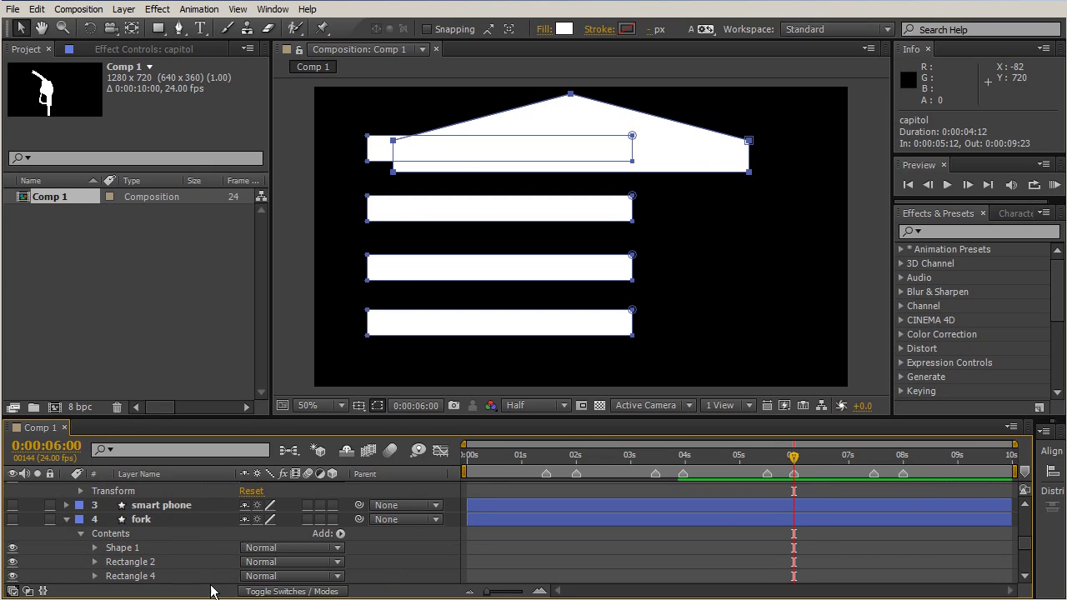
click(127, 548)
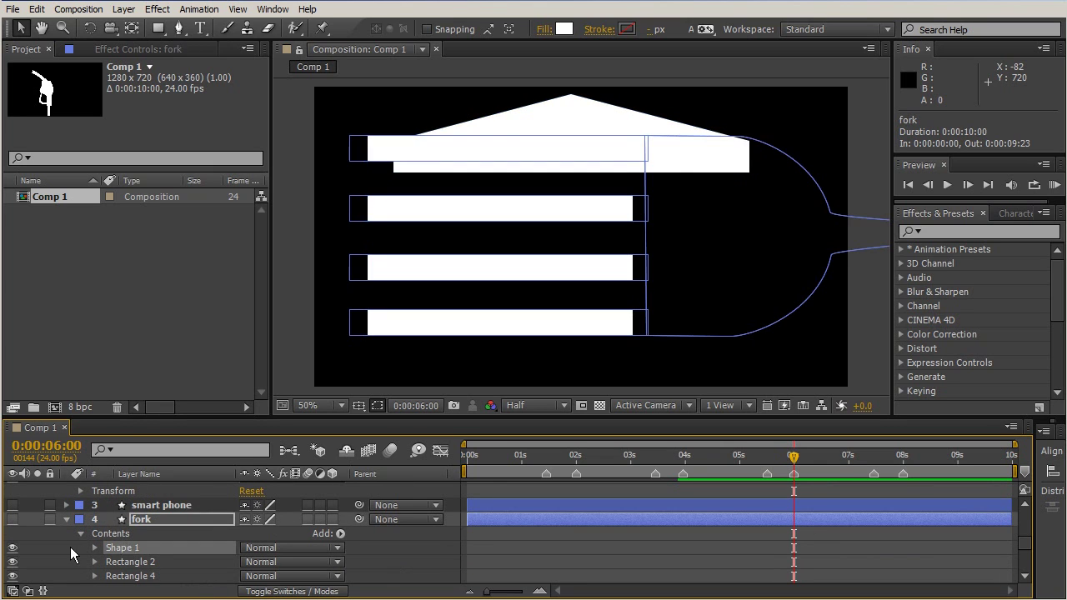
click(96, 547)
click(131, 534)
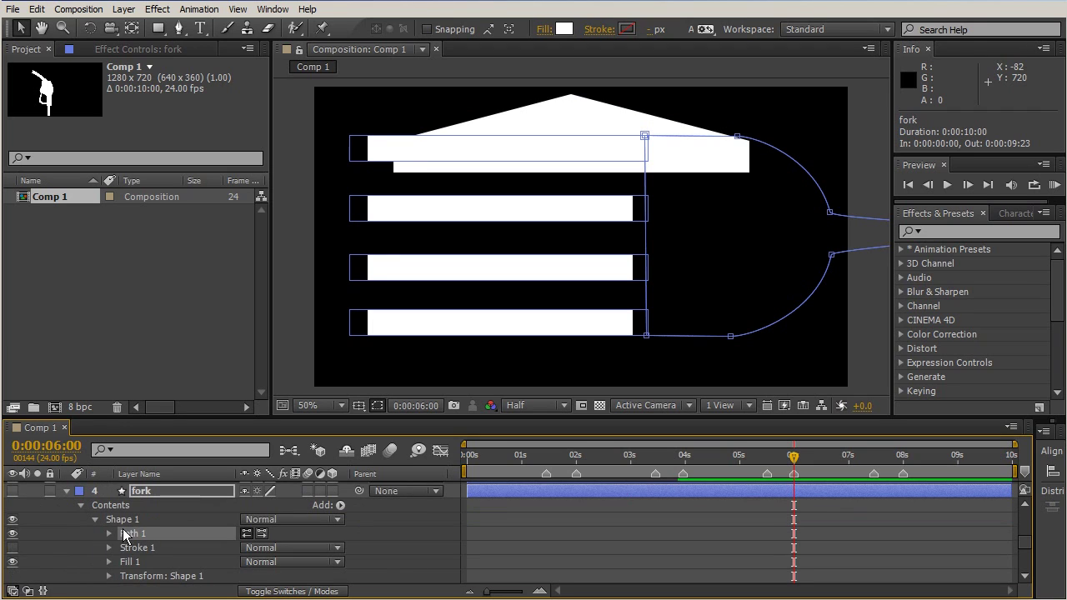
click(109, 533)
click(156, 550)
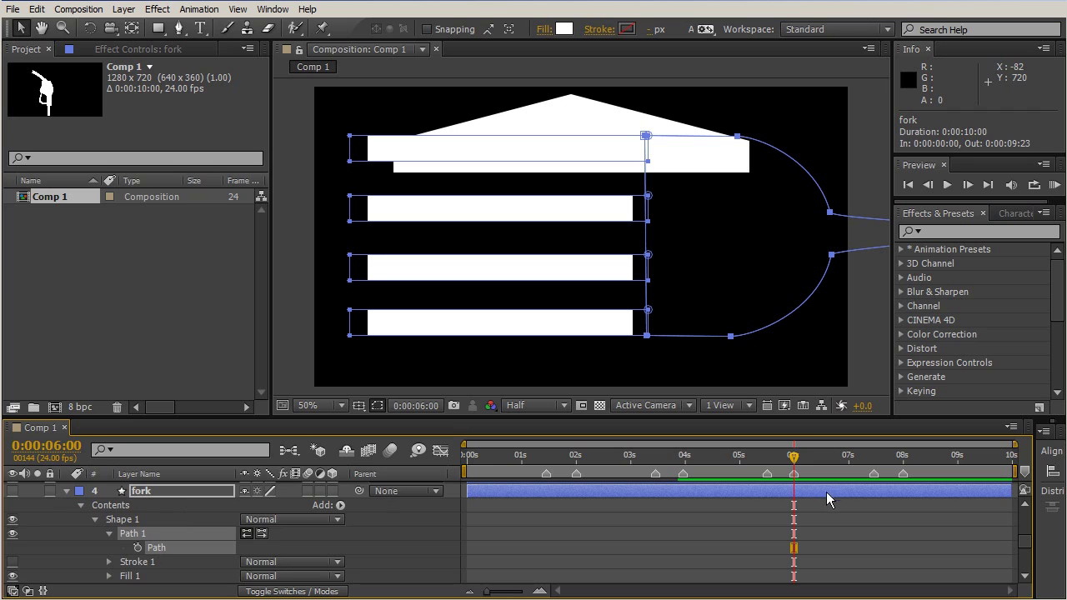
- Paste the copied fork path onto the capitol's "larger shape" path at 0:00:06:00 and scrub back to 0:00:05:12
scroll(811, 512, up, 6)
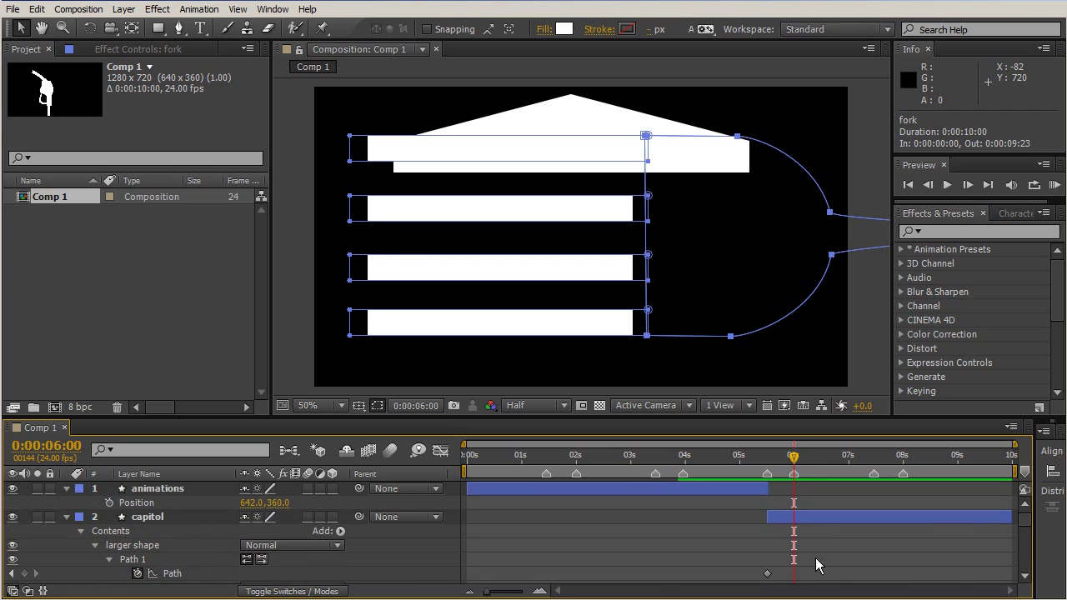
click(179, 573)
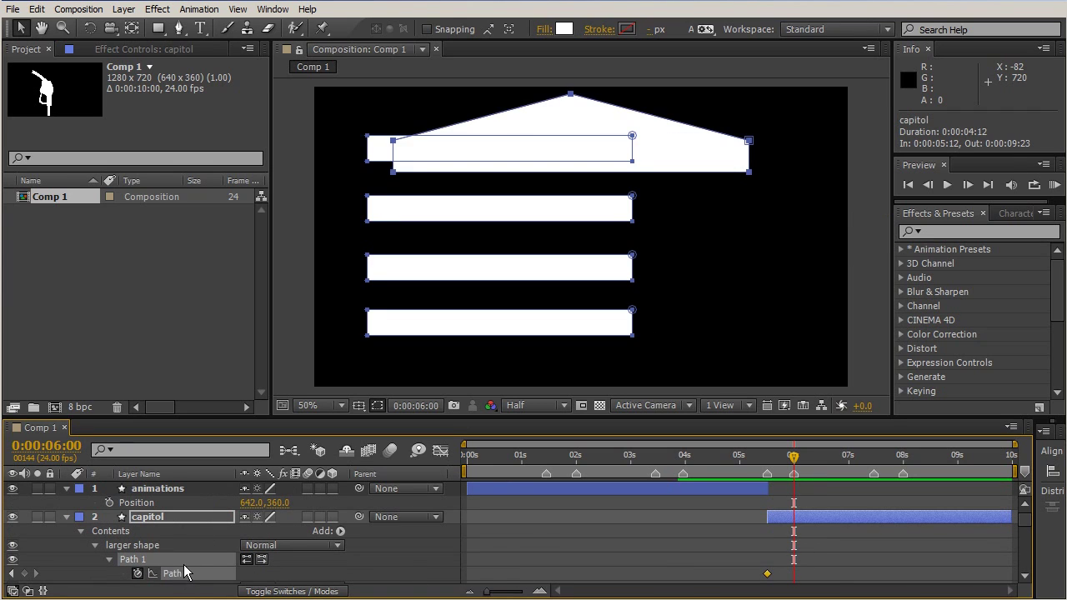
key(ctrl+v)
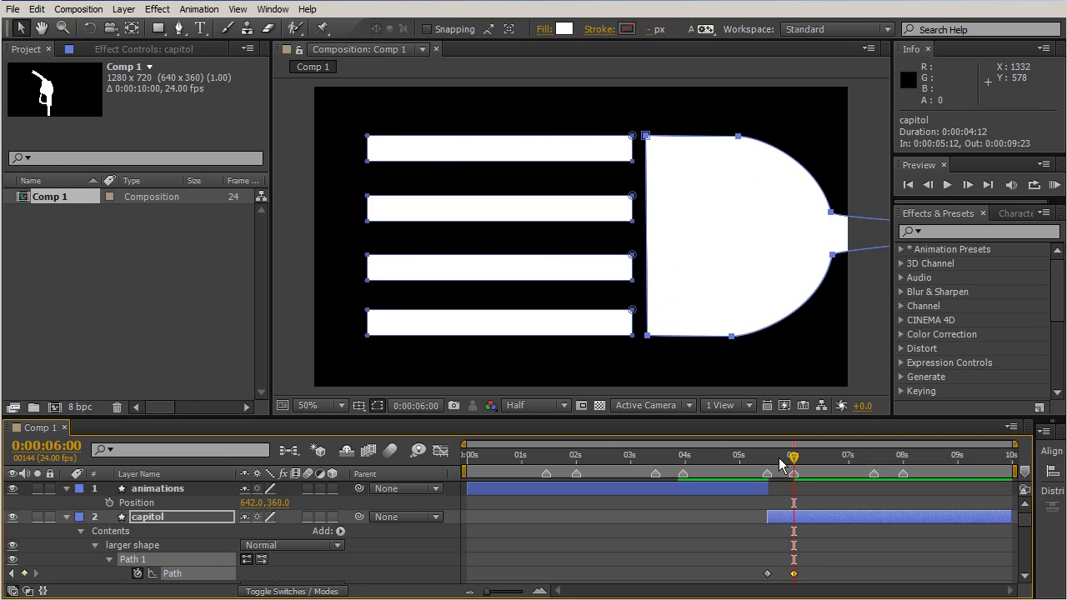
drag(793, 456, 766, 457)
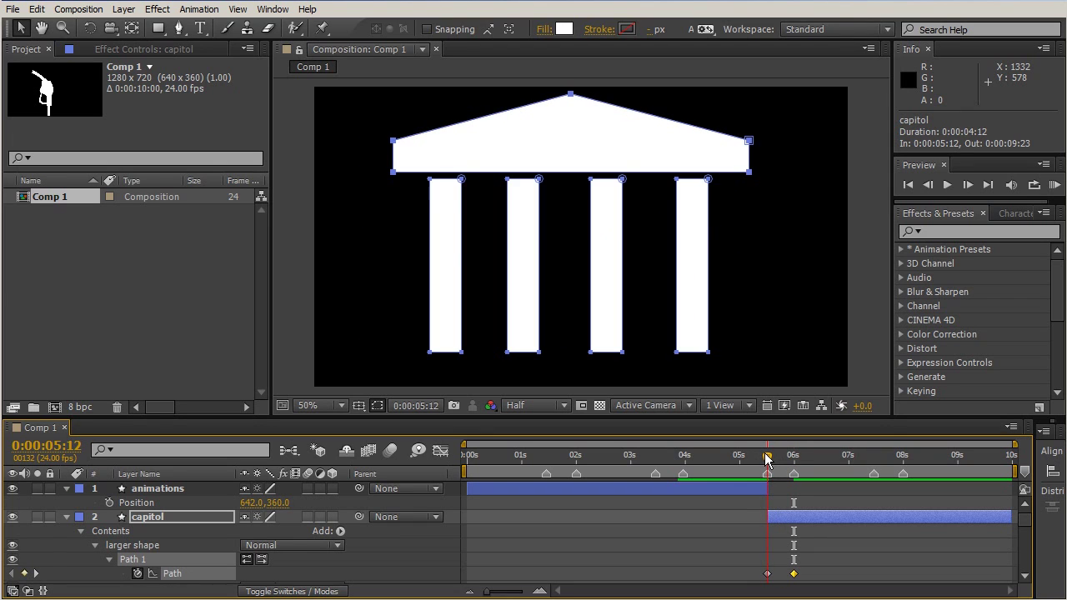
- Return to 0:00:06:00 and select the "larger shape" path keyframe there
click(768, 574)
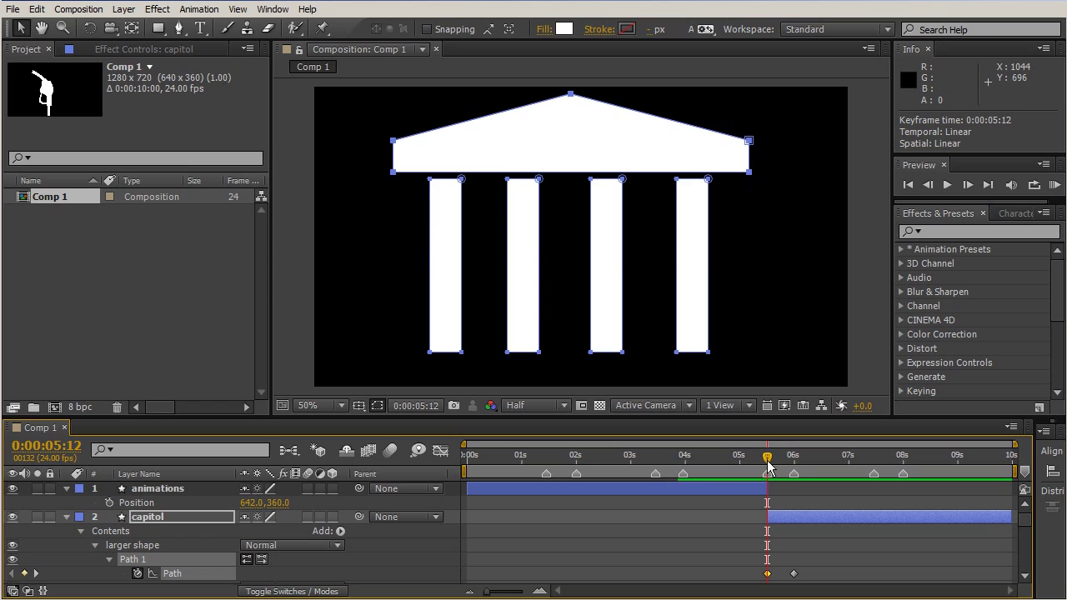
drag(773, 464, 792, 459)
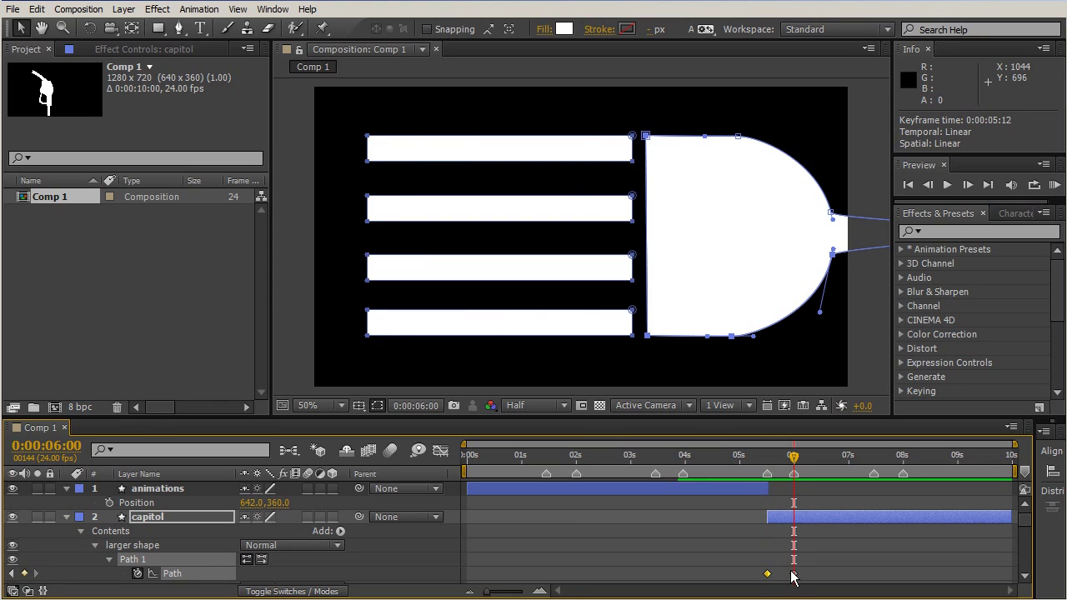
click(794, 574)
key(h)
drag(861, 322, 705, 311)
key(v)
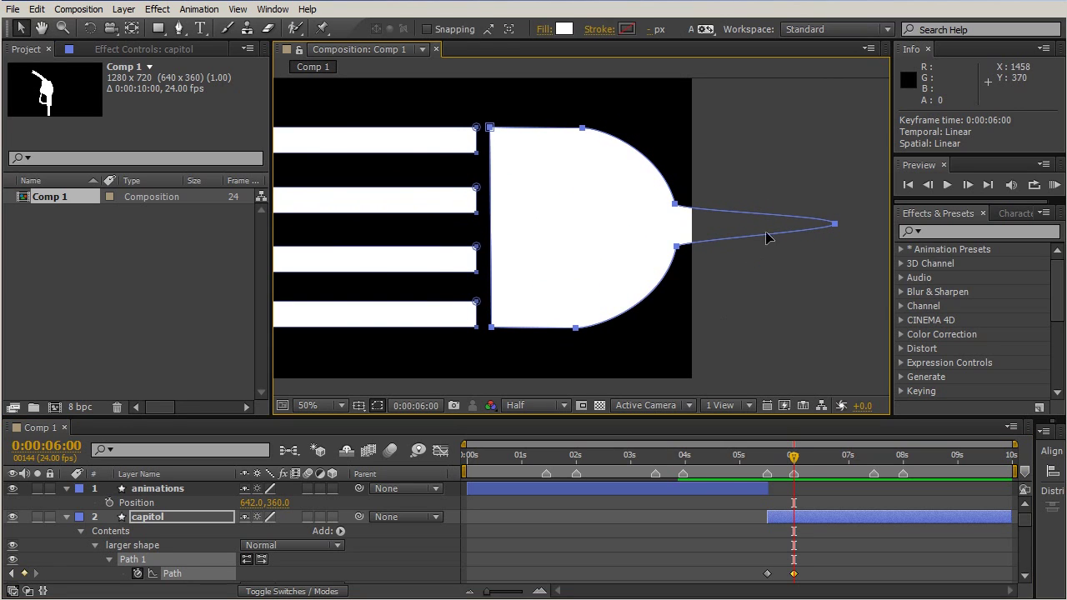
right_click(836, 225)
mouse_move(836, 225)
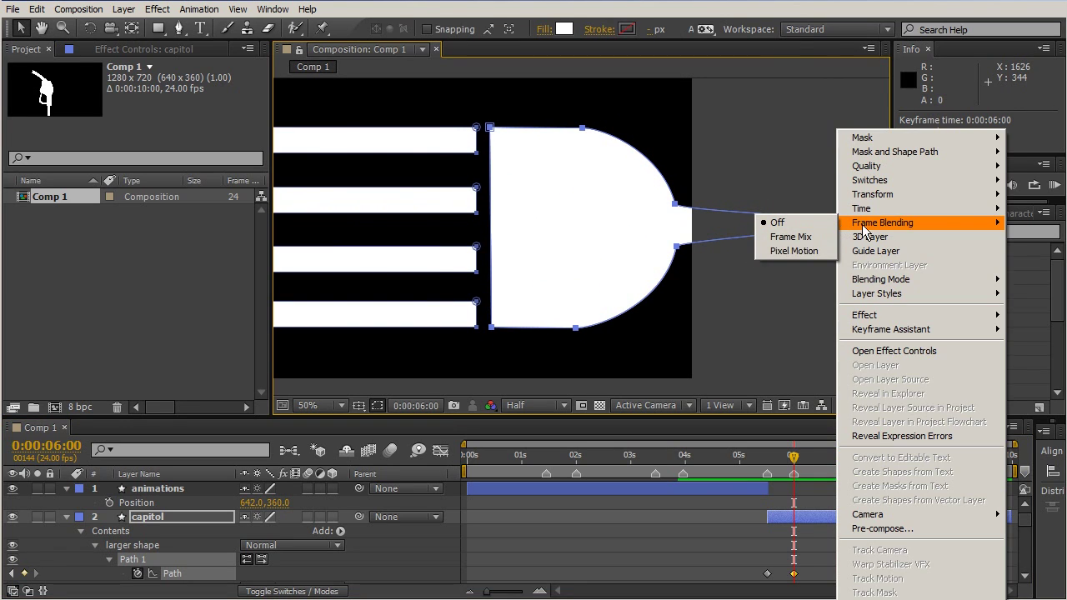
mouse_move(850, 152)
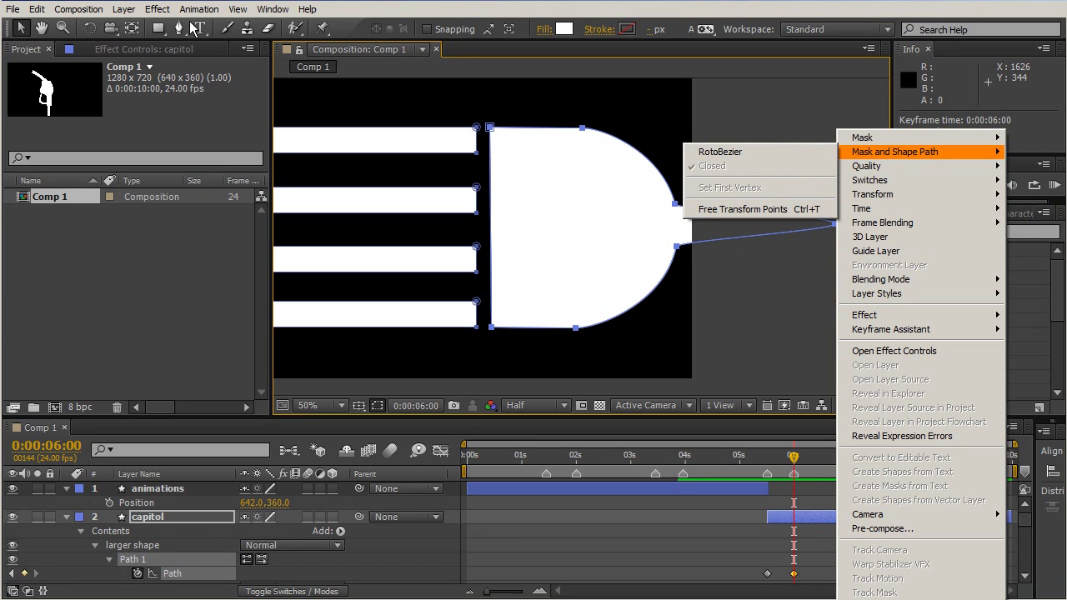
- Use the Pen tool to select the vertex at the fork handle's tip and set it as the path's first vertex
click(180, 27)
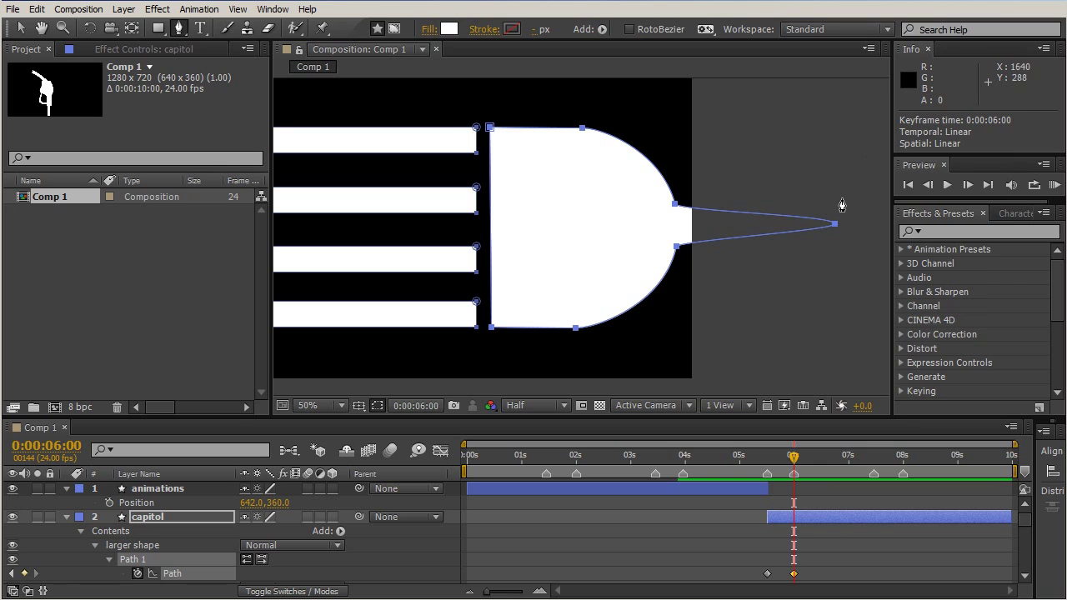
drag(860, 193, 828, 275)
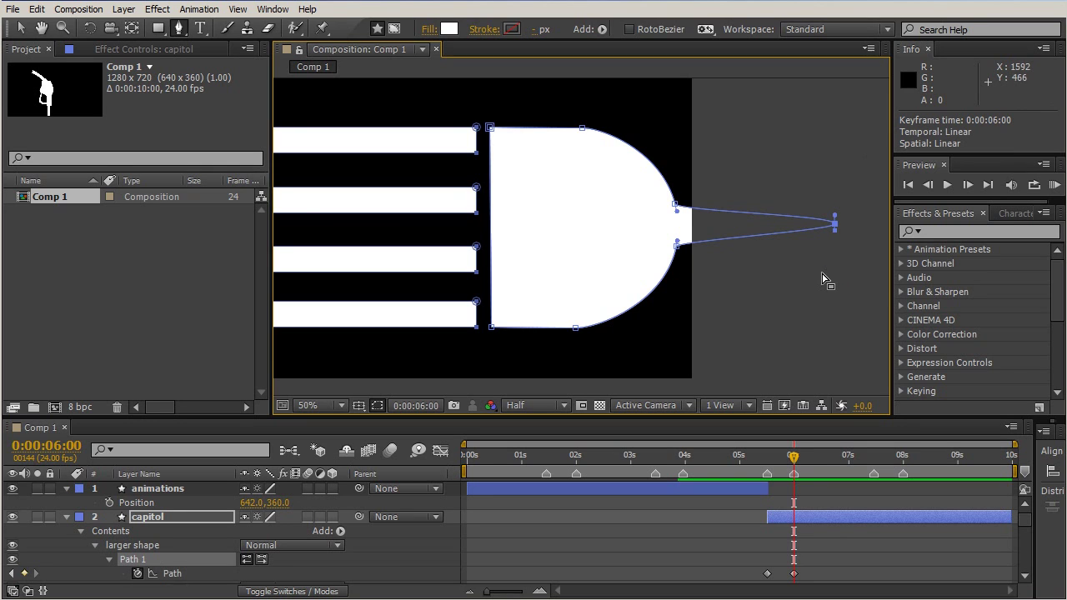
right_click(836, 225)
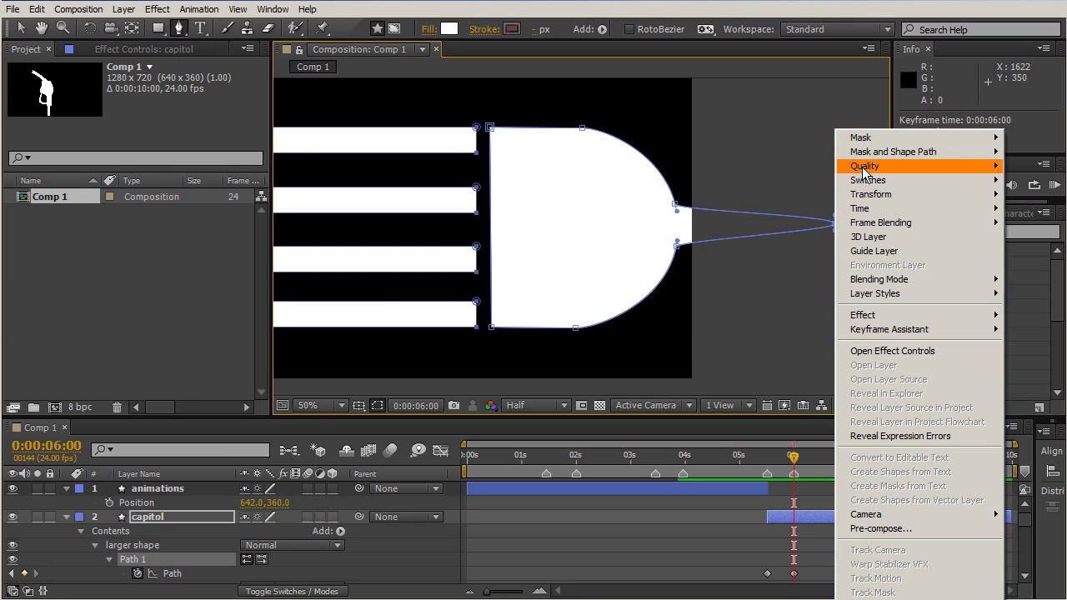
mouse_move(866, 152)
click(796, 189)
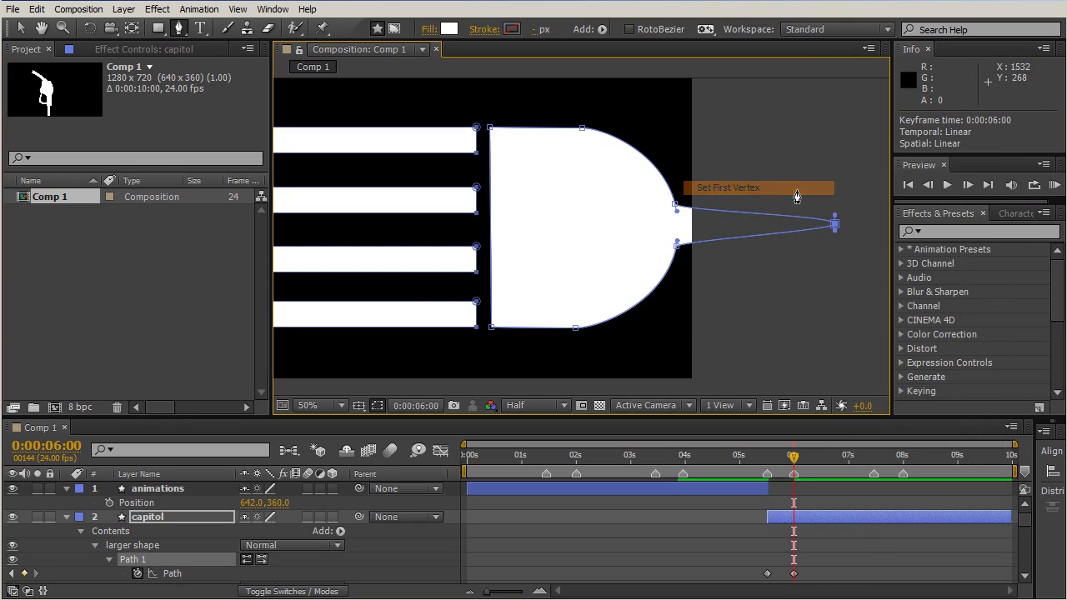
- Scrub from 0:00:06:02 back to 0:00:05:13 to check how the roof morphs into the fork's head
mouse_move(793, 461)
mouse_down()
mouse_move(767, 464)
mouse_move(799, 467)
mouse_up()
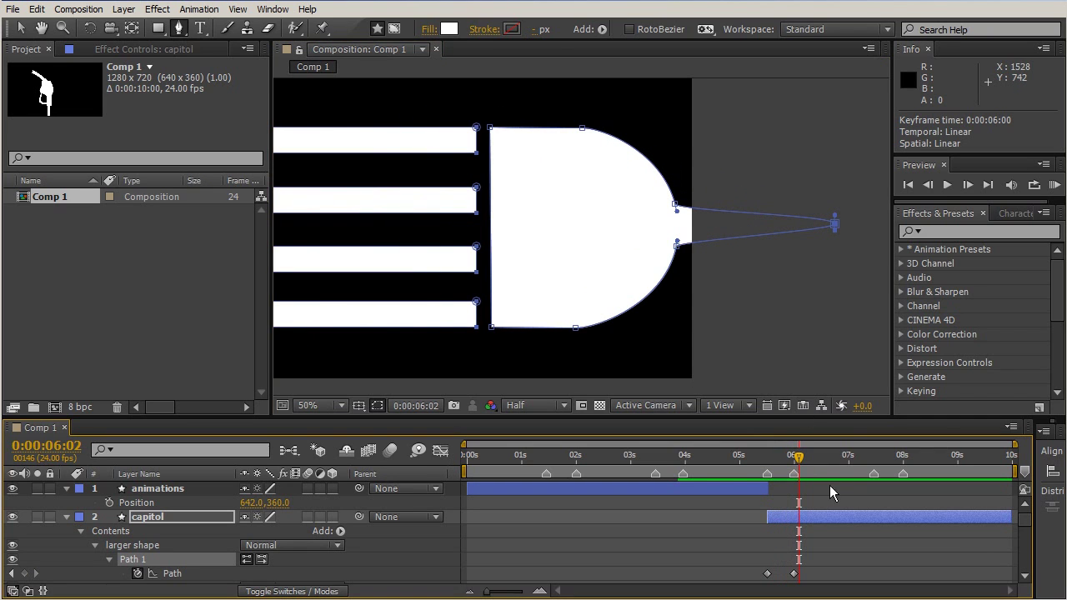
drag(607, 288, 799, 304)
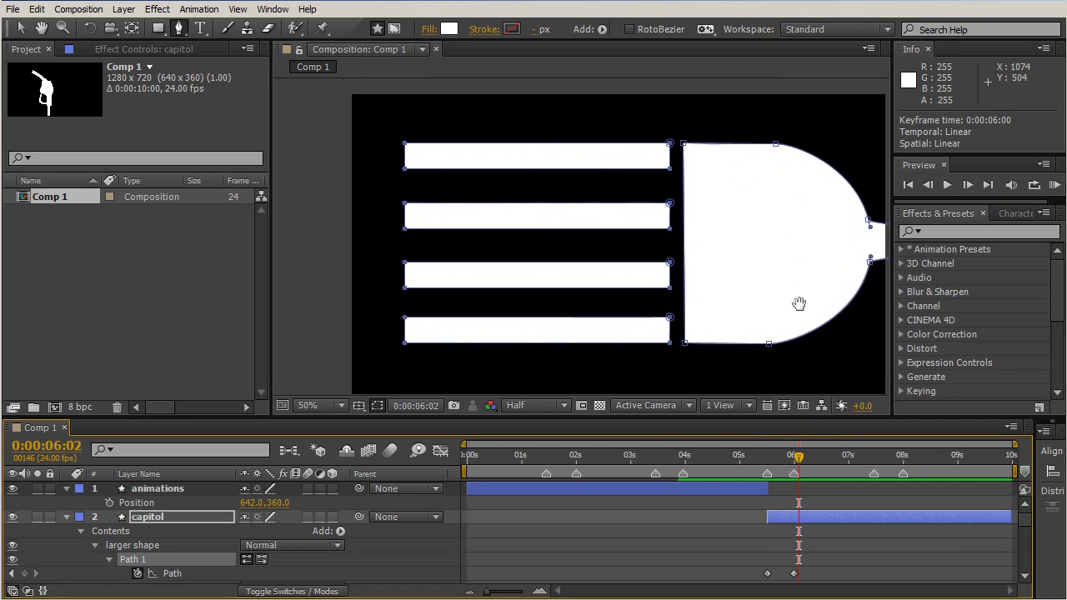
drag(799, 461, 767, 441)
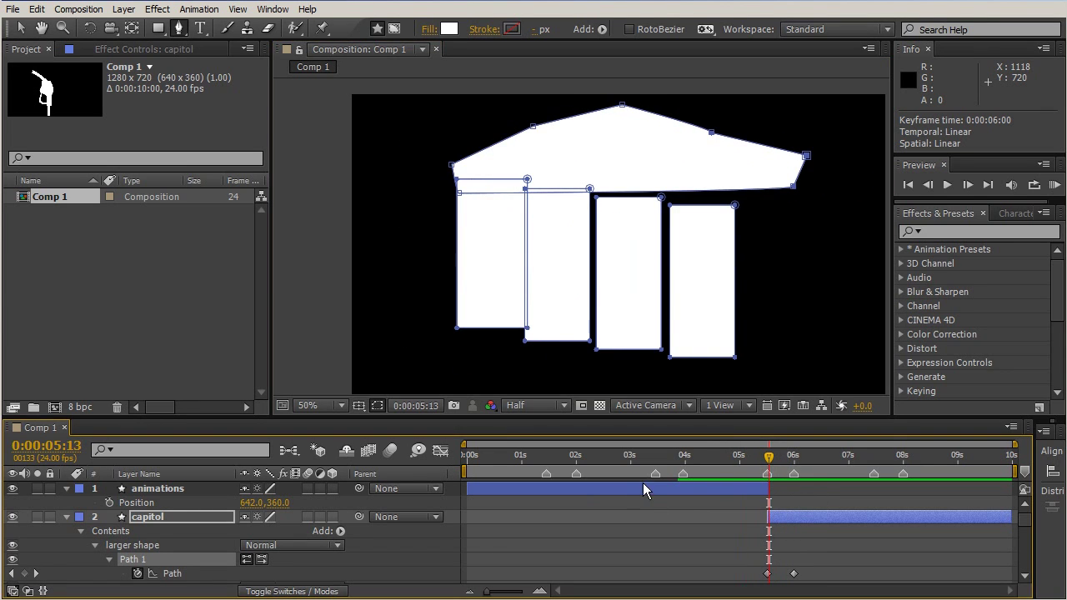
- Show only the capitol layer's keyframed paths, stagger the columns' end keyframes with one at 0:00:05:22, and scrub to 0:00:06:01
click(801, 520)
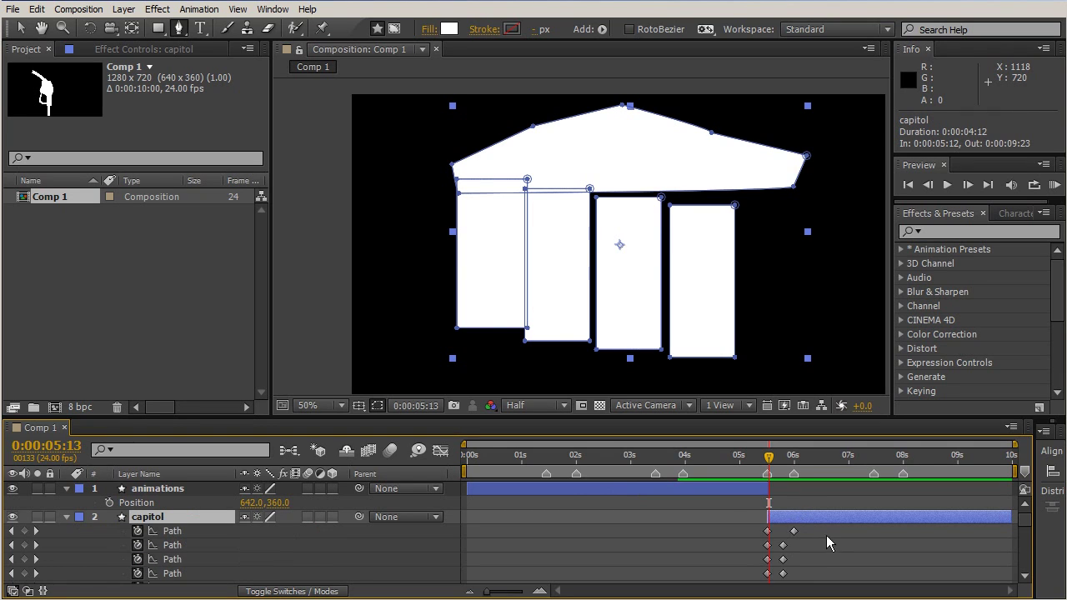
scroll(826, 535, down, 3)
mouse_move(783, 503)
mouse_down()
mouse_move(792, 503)
mouse_move(775, 544)
mouse_move(789, 516)
mouse_up()
mouse_move(782, 459)
mouse_down()
mouse_move(757, 458)
mouse_move(797, 467)
mouse_move(753, 463)
mouse_move(791, 478)
mouse_move(760, 473)
mouse_move(796, 469)
mouse_up()
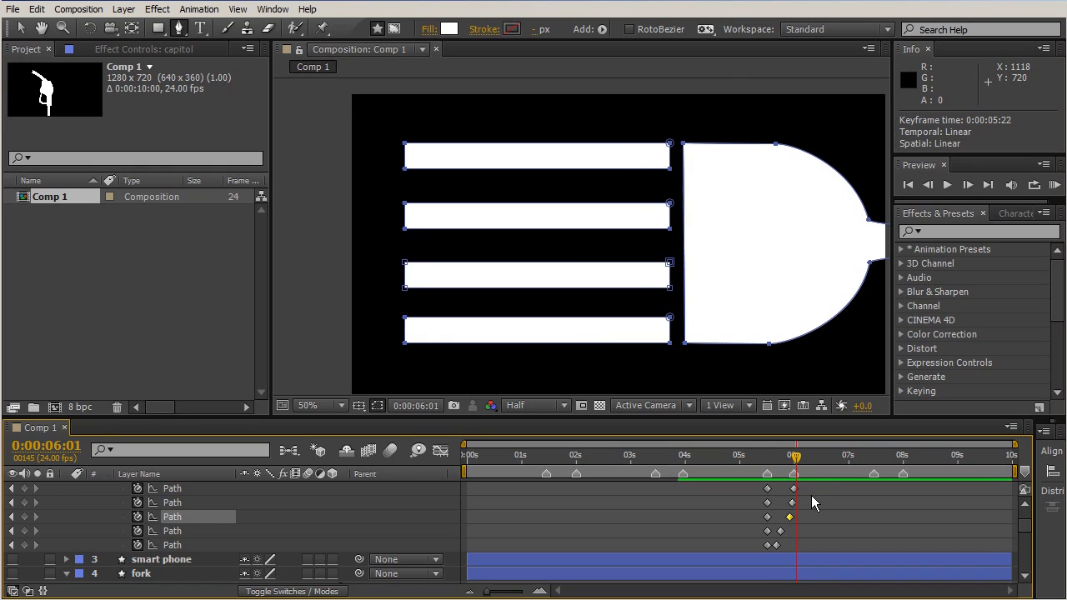
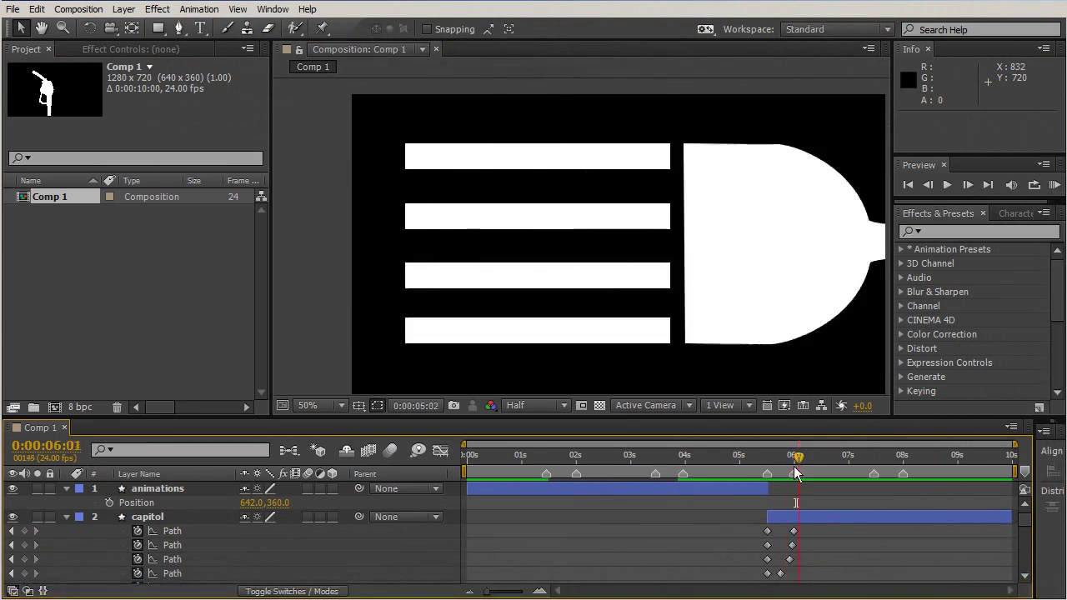
- Move the current time to 0:00:06:00 and align the end keyframes of all the capitol's column paths to it
drag(794, 466, 796, 467)
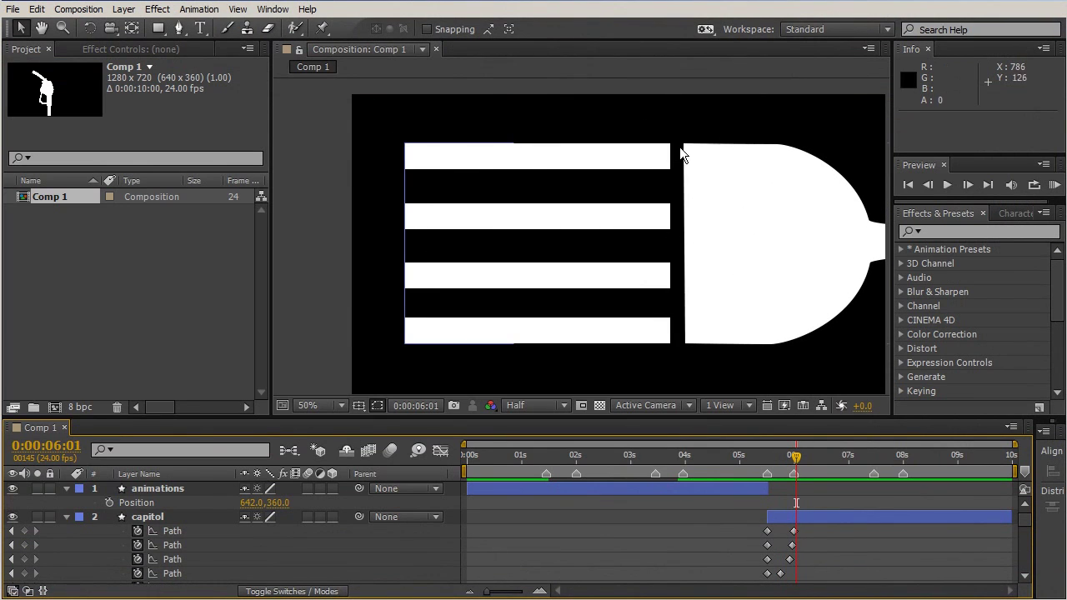
click(796, 458)
mouse_move(797, 458)
mouse_down()
mouse_move(786, 457)
mouse_move(794, 460)
mouse_up()
click(581, 283)
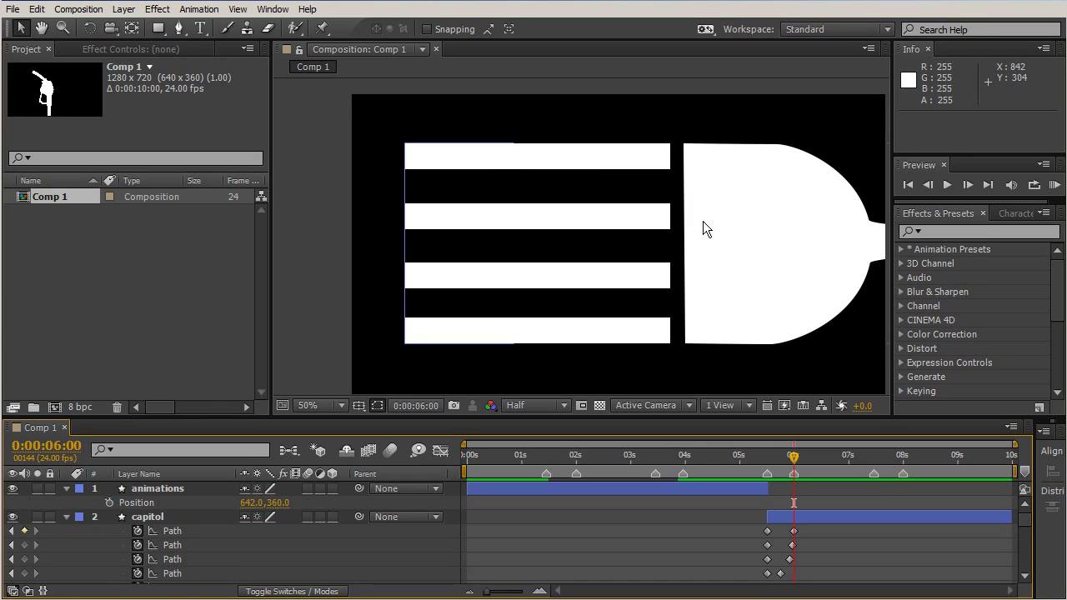
click(667, 142)
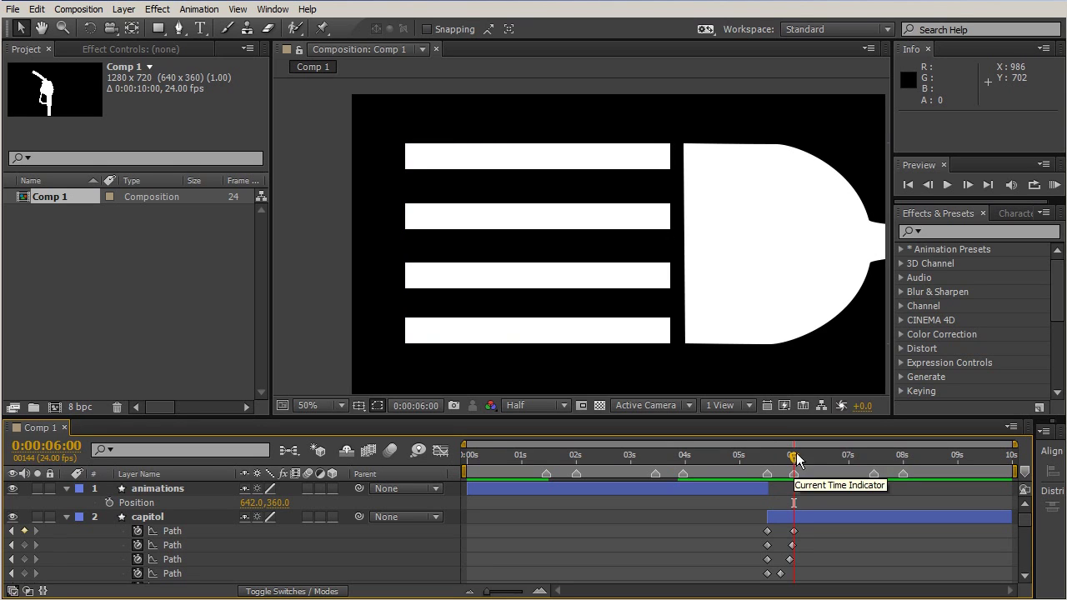
drag(791, 546, 793, 573)
click(789, 558)
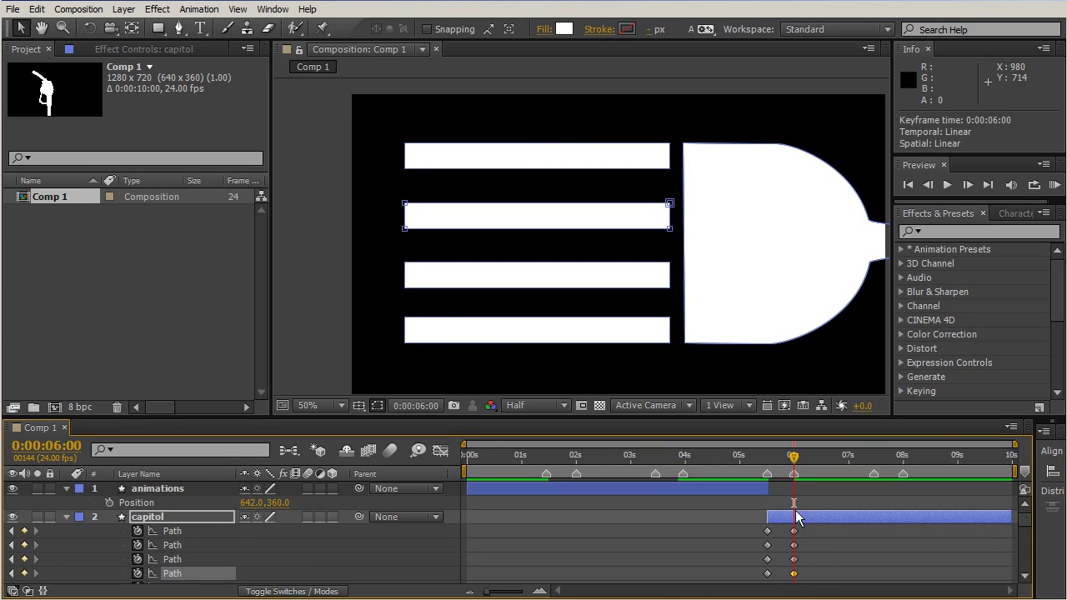
scroll(893, 538, down, 3)
drag(776, 543, 780, 545)
scroll(815, 524, up, 3)
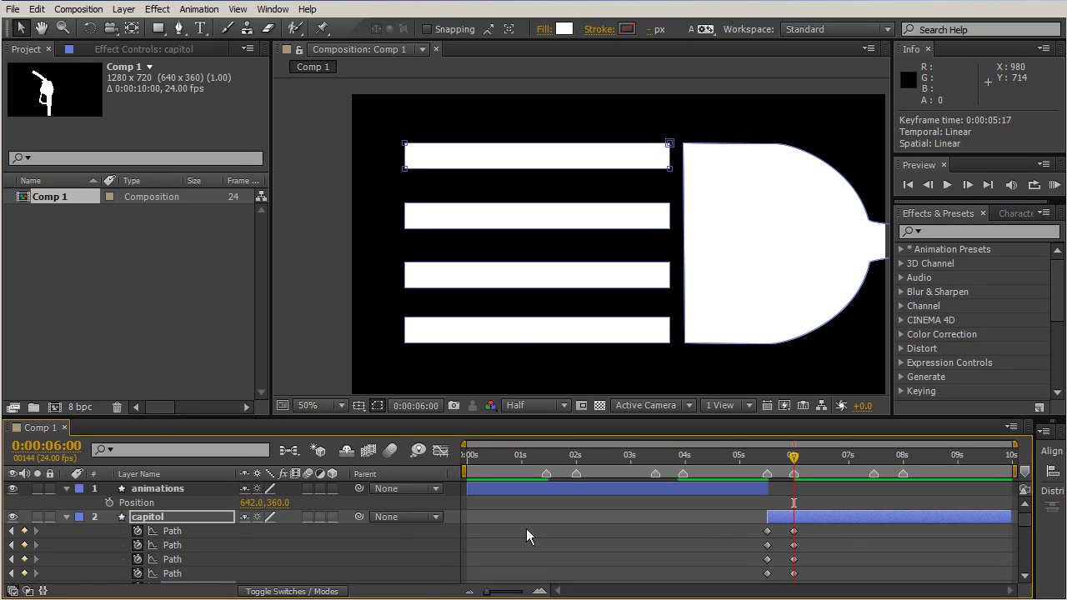
- Lengthen the four fork tines at 0:00:06:00, moving their inner end vertices into the fork's head and their outer end vertices farther out
click(794, 533)
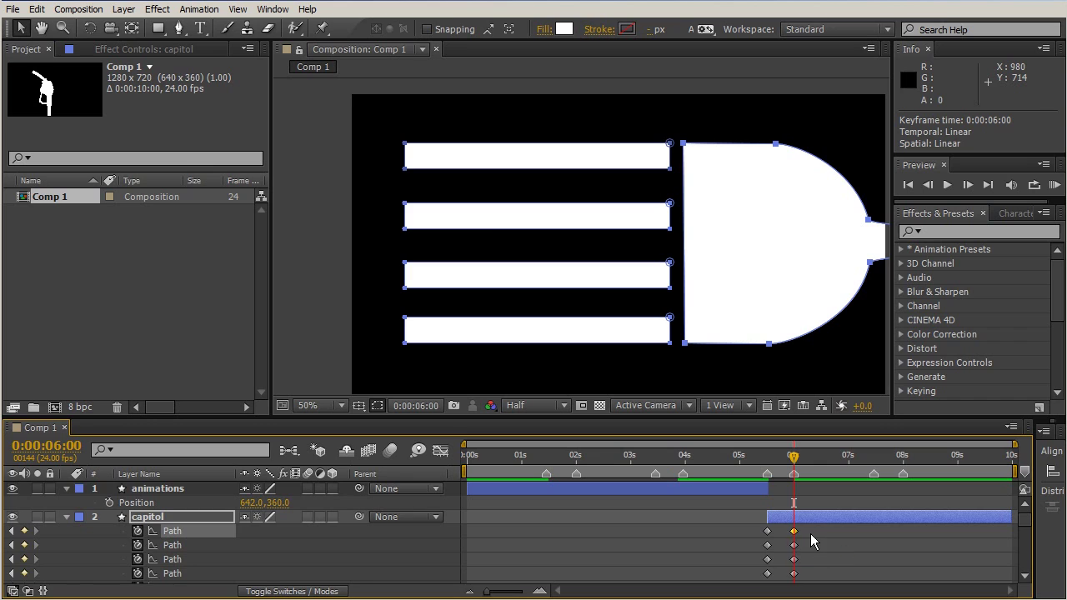
scroll(810, 534, down, 3)
click(792, 545)
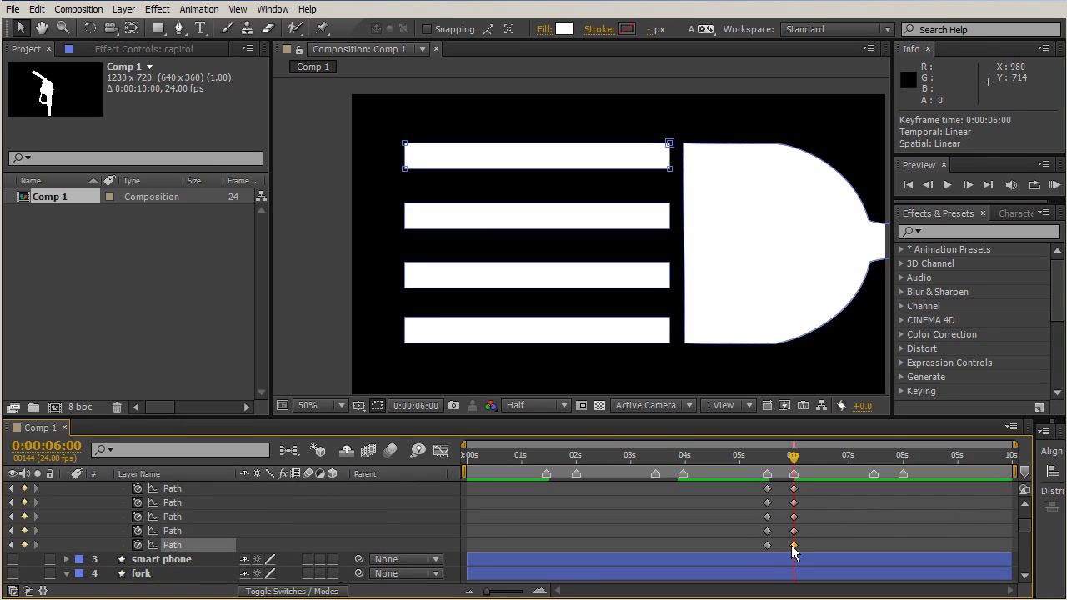
click(179, 29)
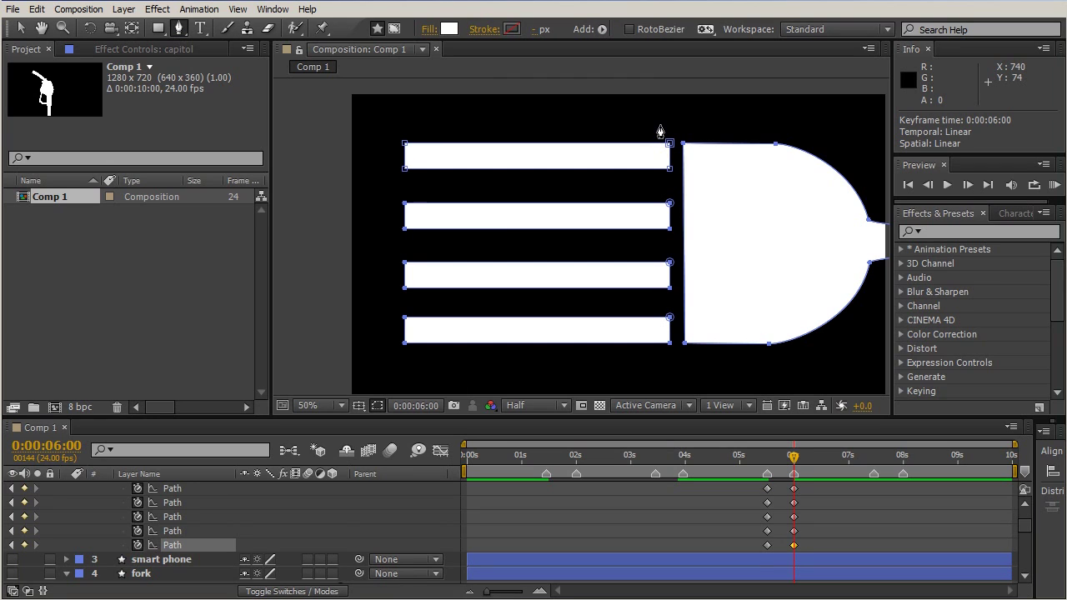
drag(659, 125, 689, 350)
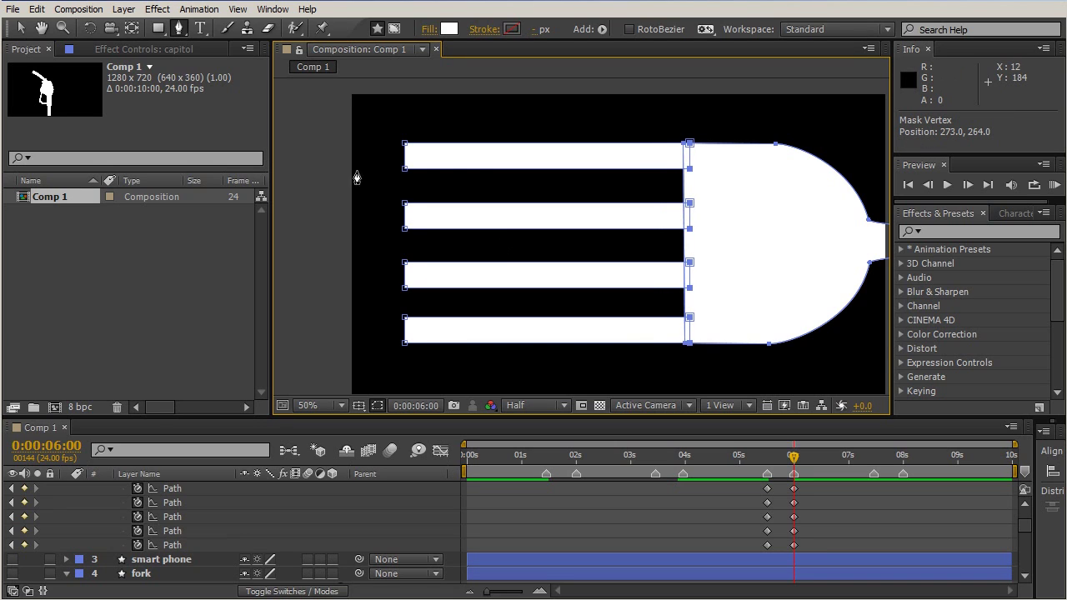
drag(373, 121, 386, 345)
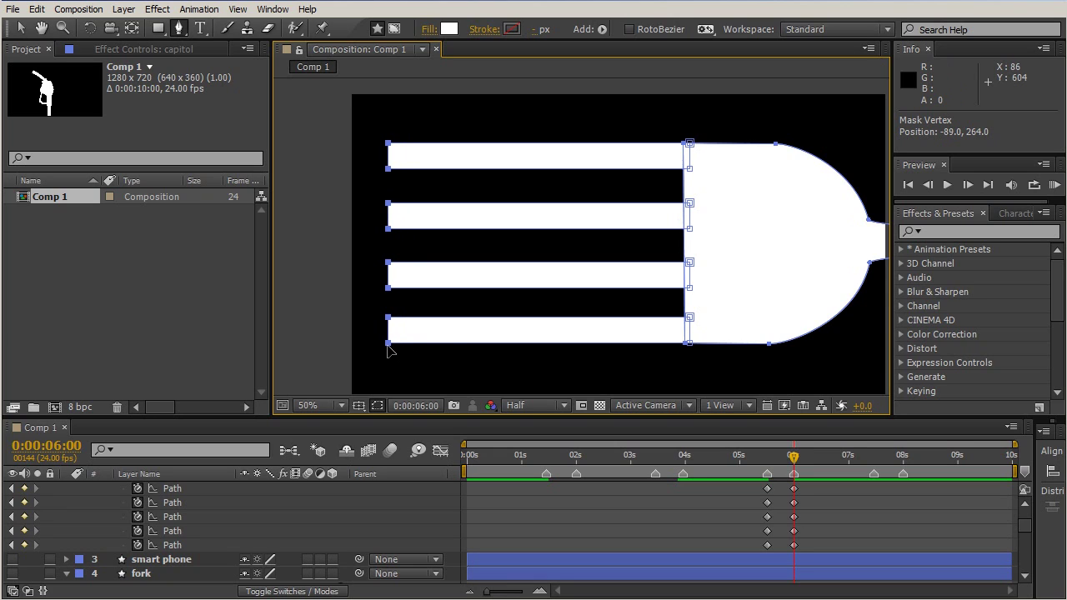
- Stagger the four tine paths' end keyframes ahead of 0:00:06:00, with the latest at 0:00:05:21, and scrub to 0:00:06:08
drag(793, 545, 789, 504)
drag(792, 465, 812, 497)
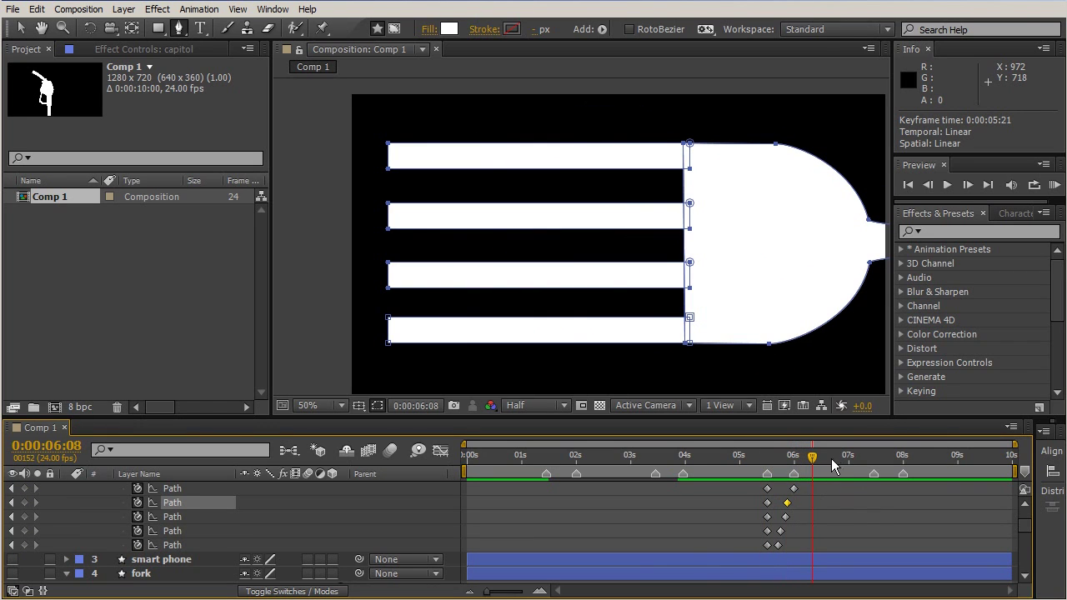
- Move the current time to 0:00:07:11 and add holding keyframes to all five of the capitol's paths there
drag(815, 453, 874, 467)
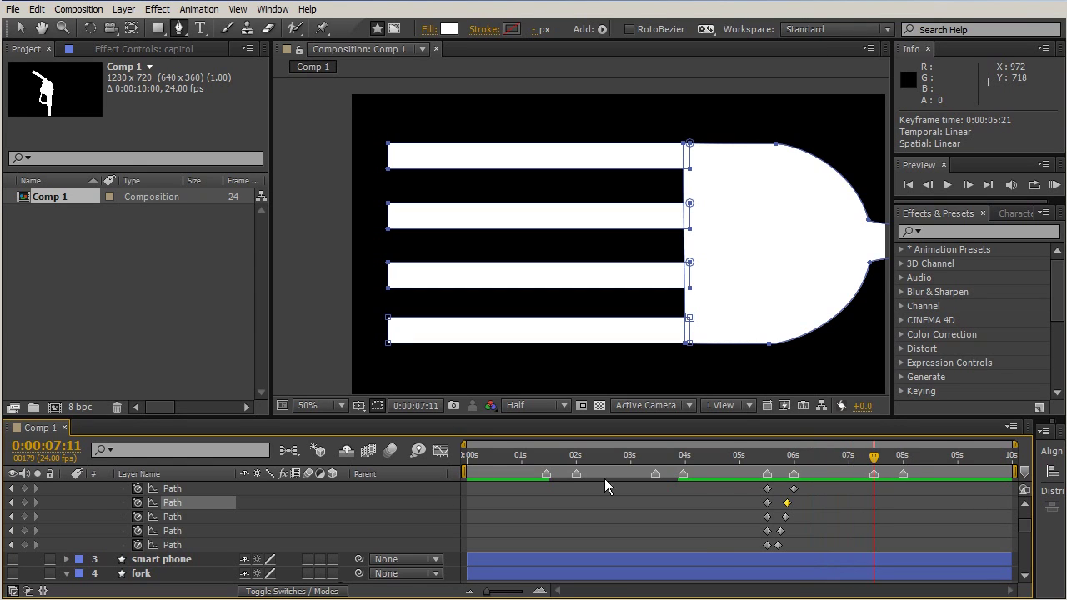
drag(26, 488, 31, 559)
scroll(900, 503, up, 2)
scroll(900, 502, down, 2)
scroll(901, 502, up, 2)
scroll(900, 498, down, 2)
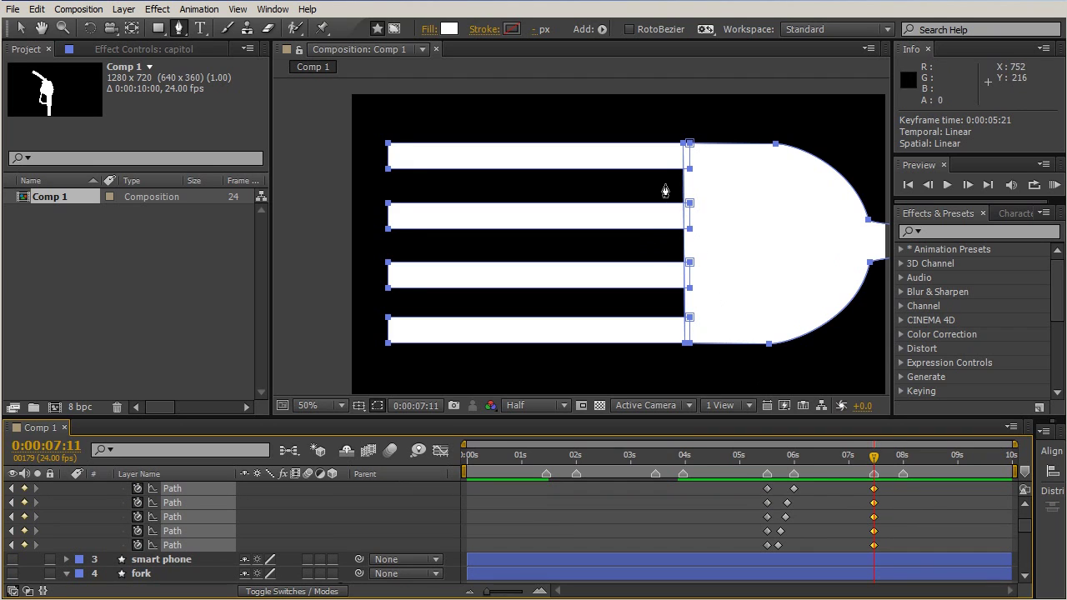
scroll(867, 535, down, 4)
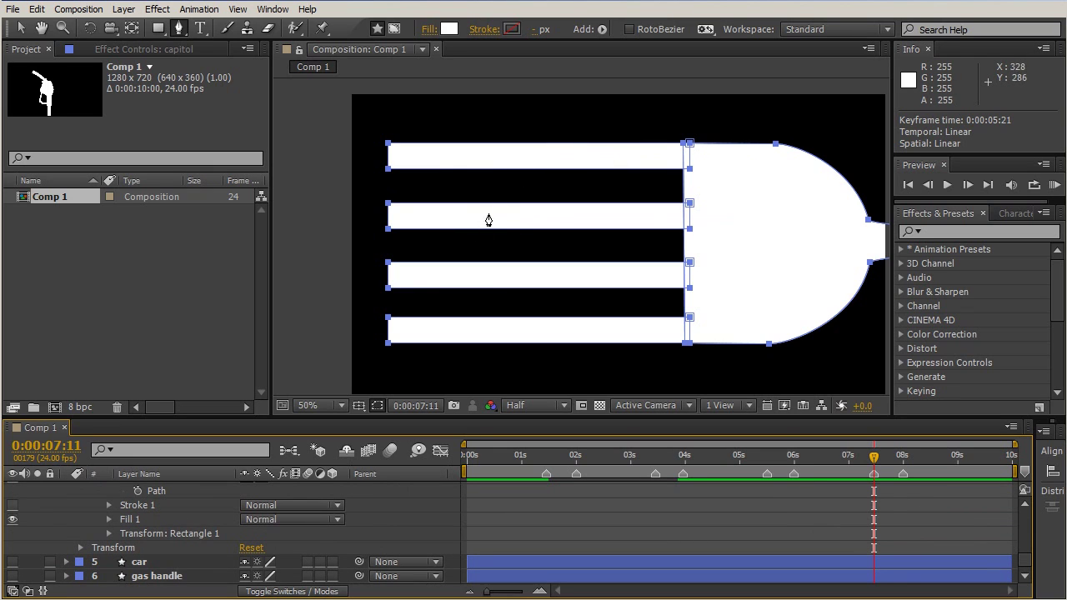
scroll(915, 517, up, 5)
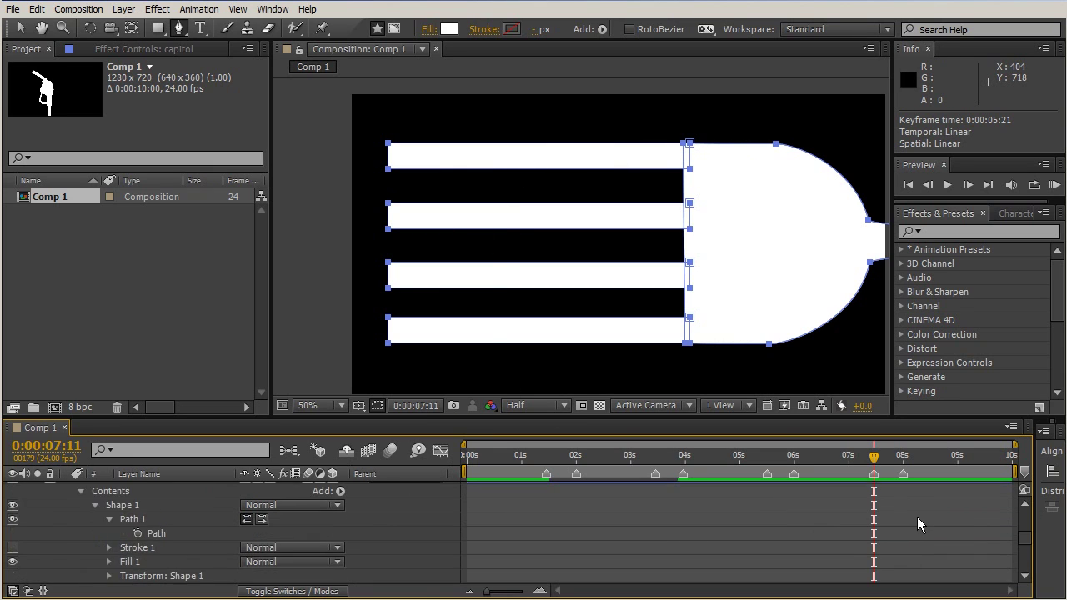
scroll(921, 513, up, 2)
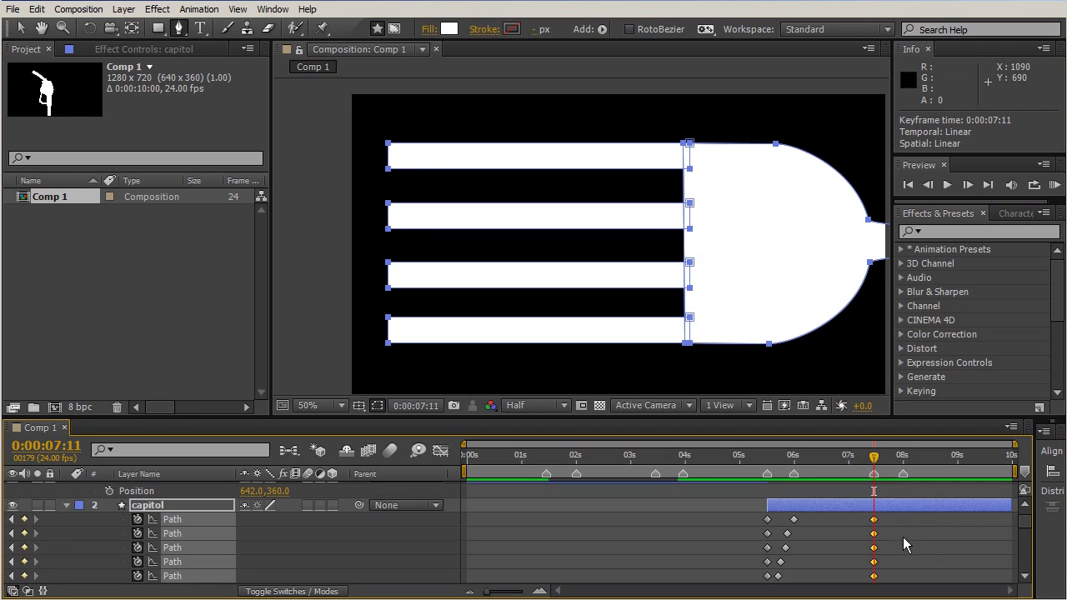
- Select only the fork head path's keyframe at 0:00:07:11 and move the current time to 0:00:07:14
click(924, 491)
click(874, 520)
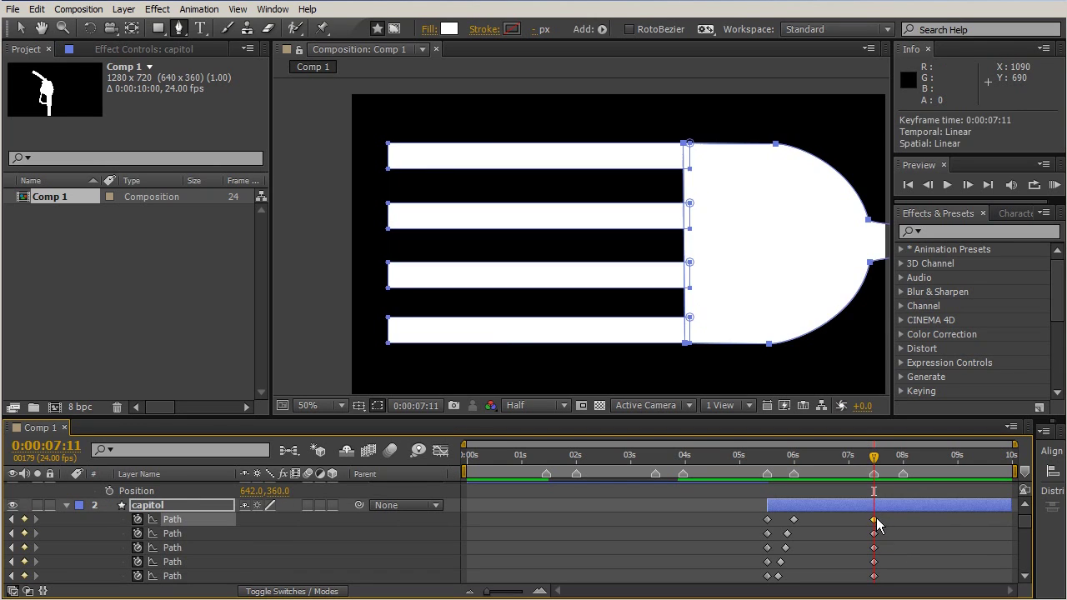
key(comma)
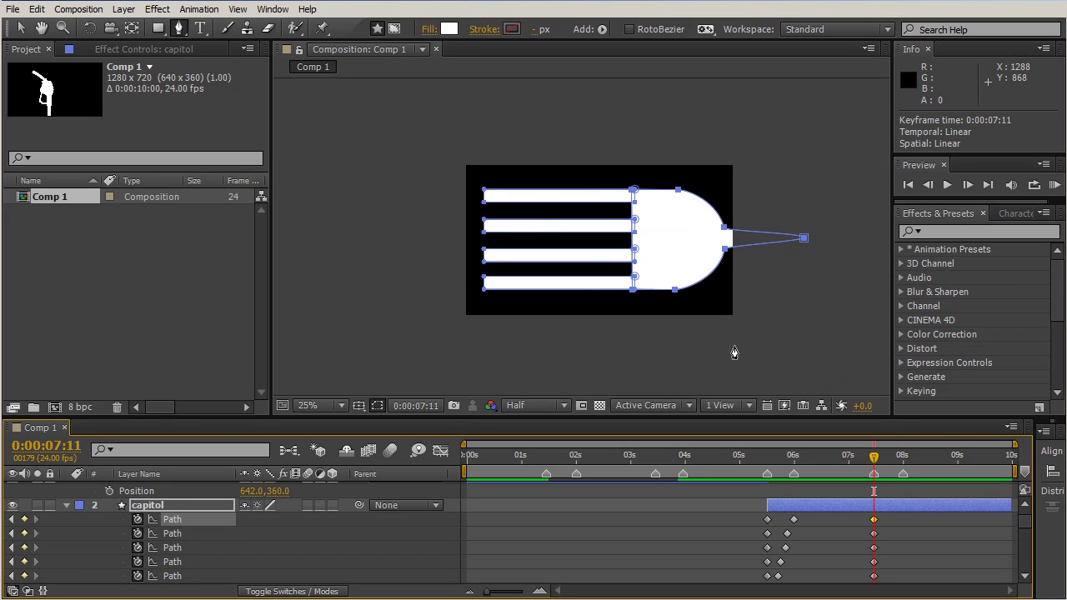
key(period)
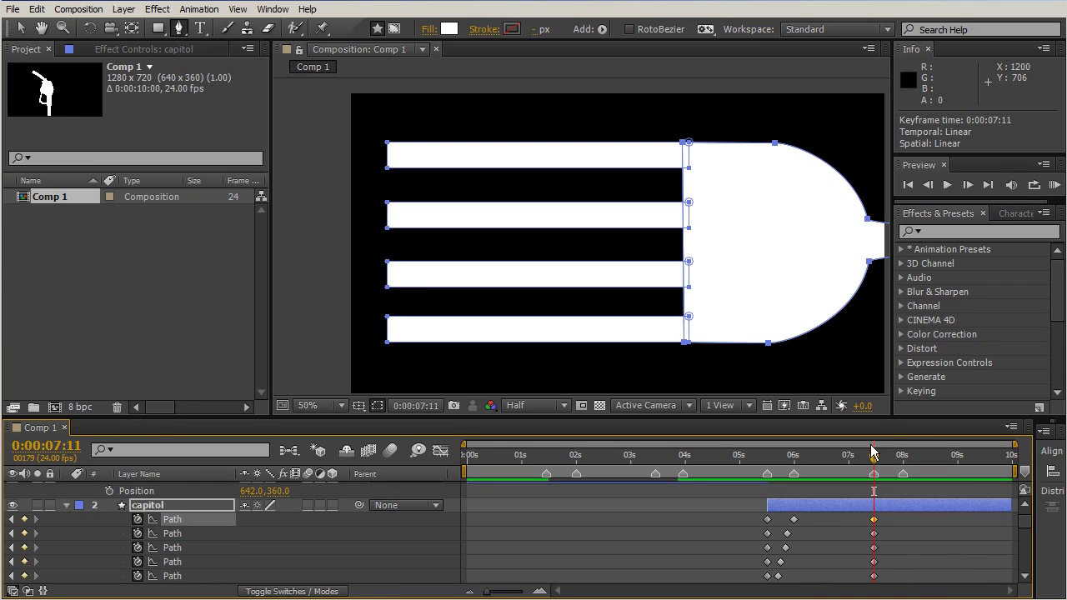
drag(873, 458, 880, 461)
- Collapse the fork layer and expand the smart phone layer's phone group, with its Ellipse 3 and screen items collapsed
scroll(896, 529, down, 5)
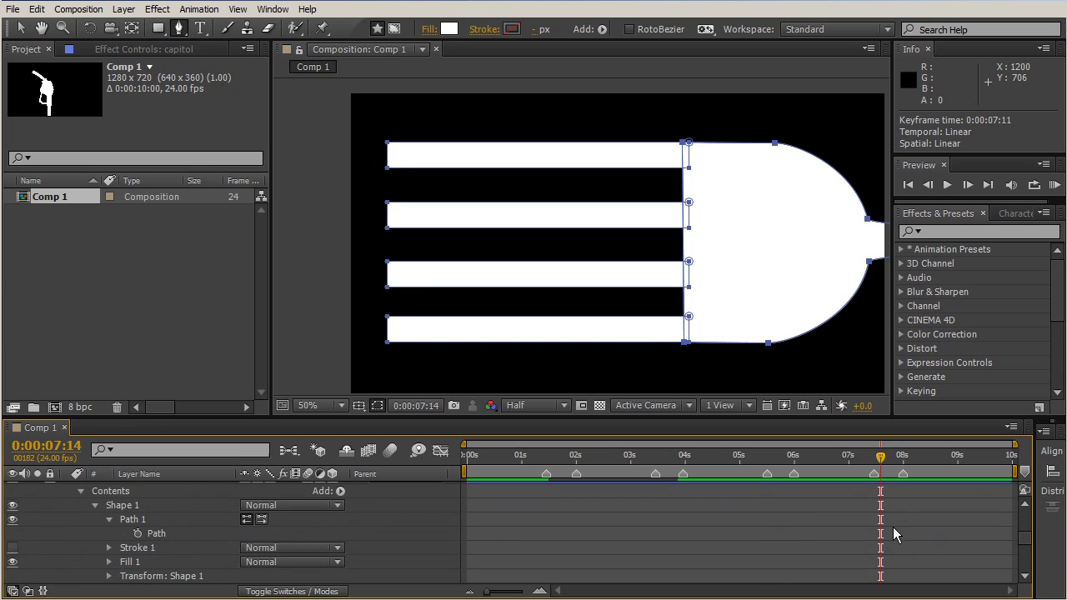
scroll(133, 533, down, 3)
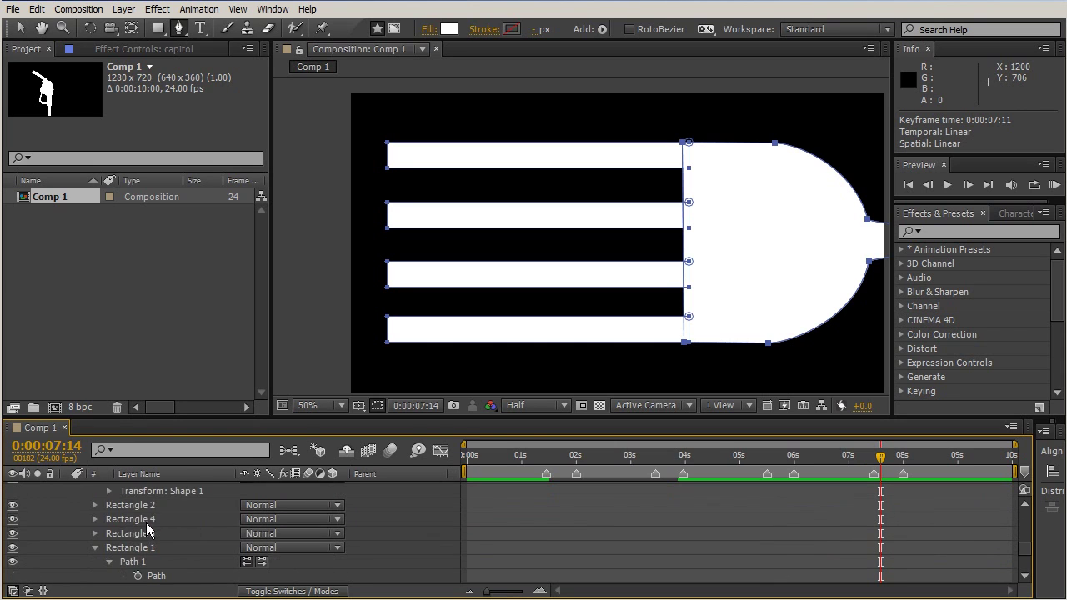
scroll(146, 521, down, 3)
scroll(155, 535, up, 8)
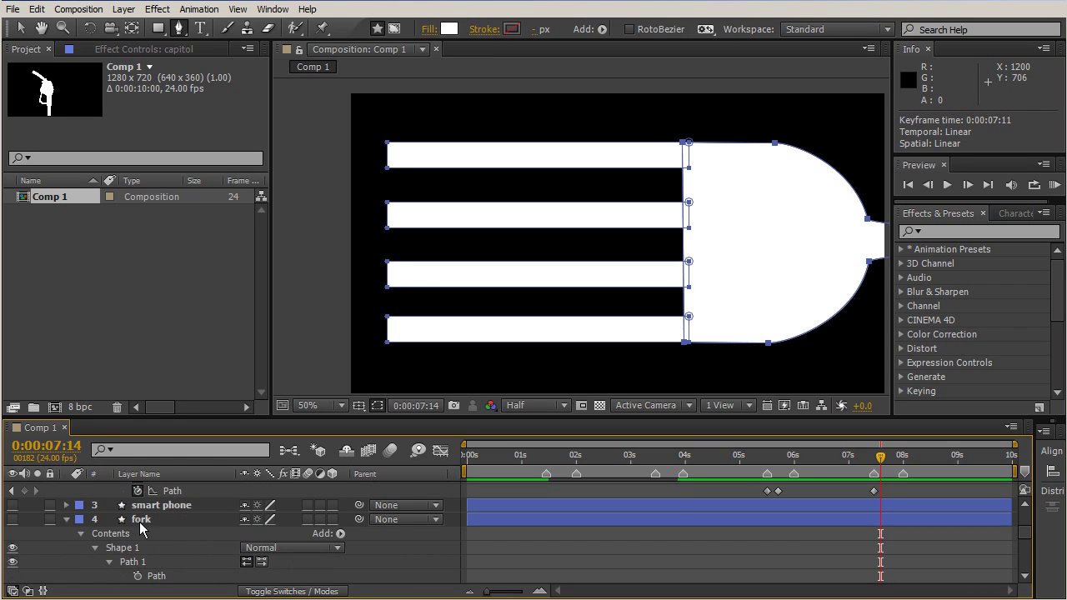
click(66, 519)
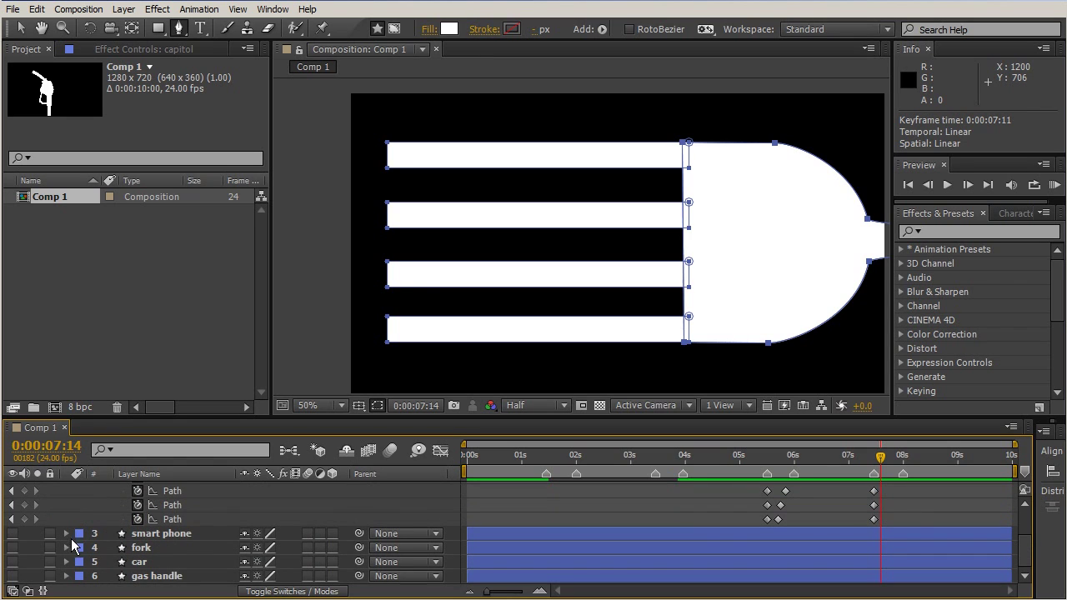
click(145, 535)
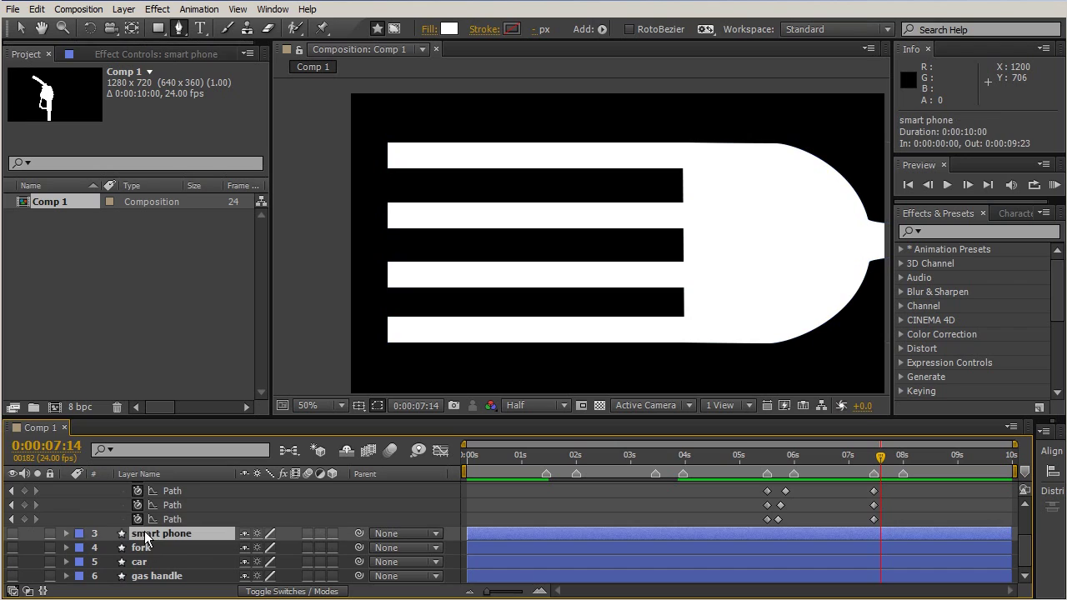
click(66, 532)
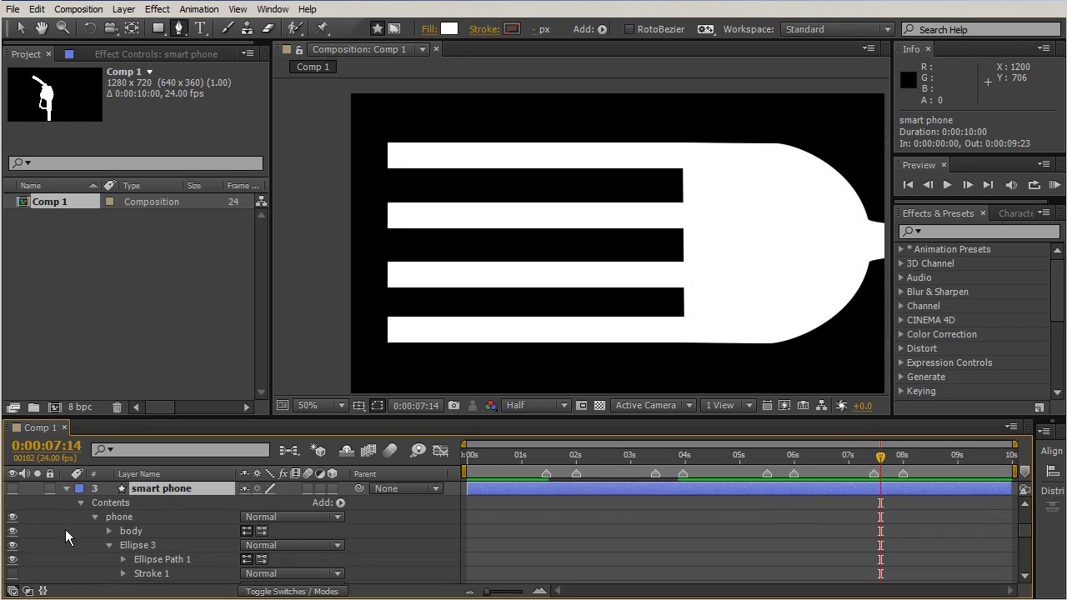
click(109, 546)
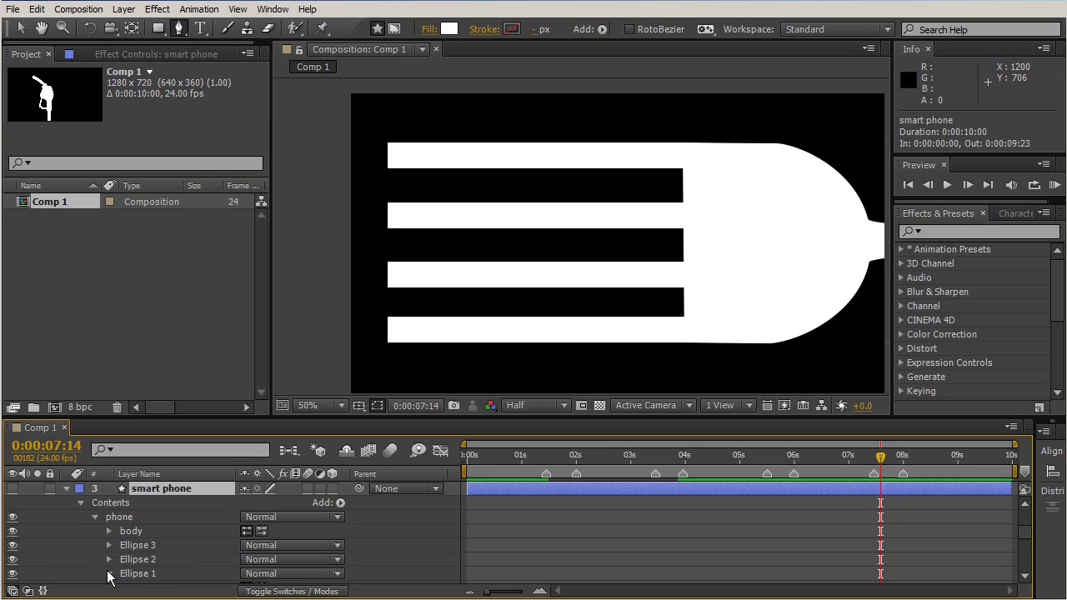
scroll(137, 573, down, 1)
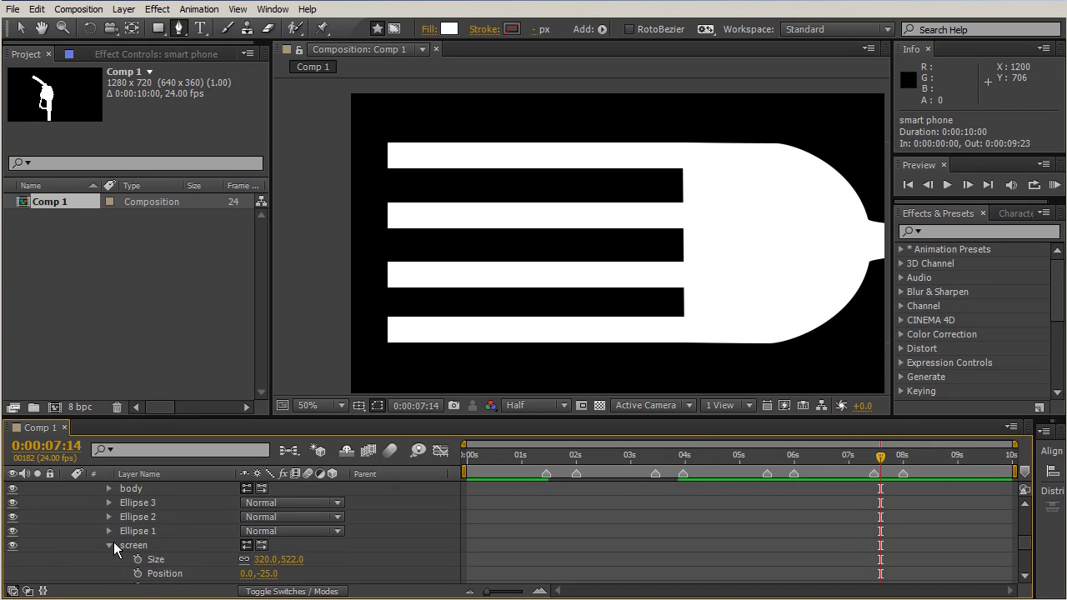
click(110, 545)
scroll(139, 544, up, 1)
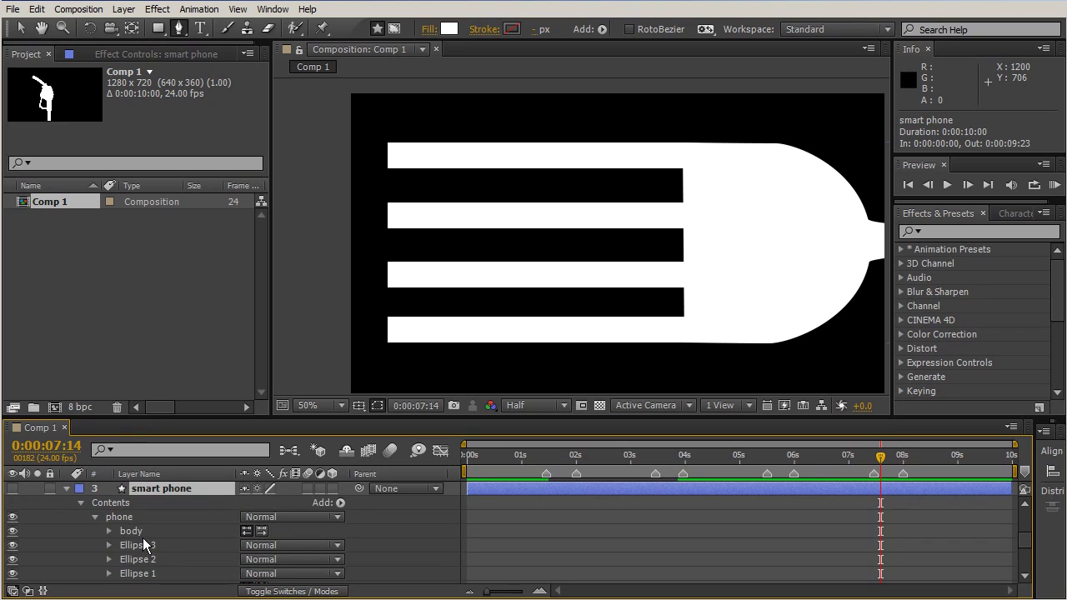
- Expand the smart phone's body shape and convert it to a Bezier path
click(136, 533)
key(F2)
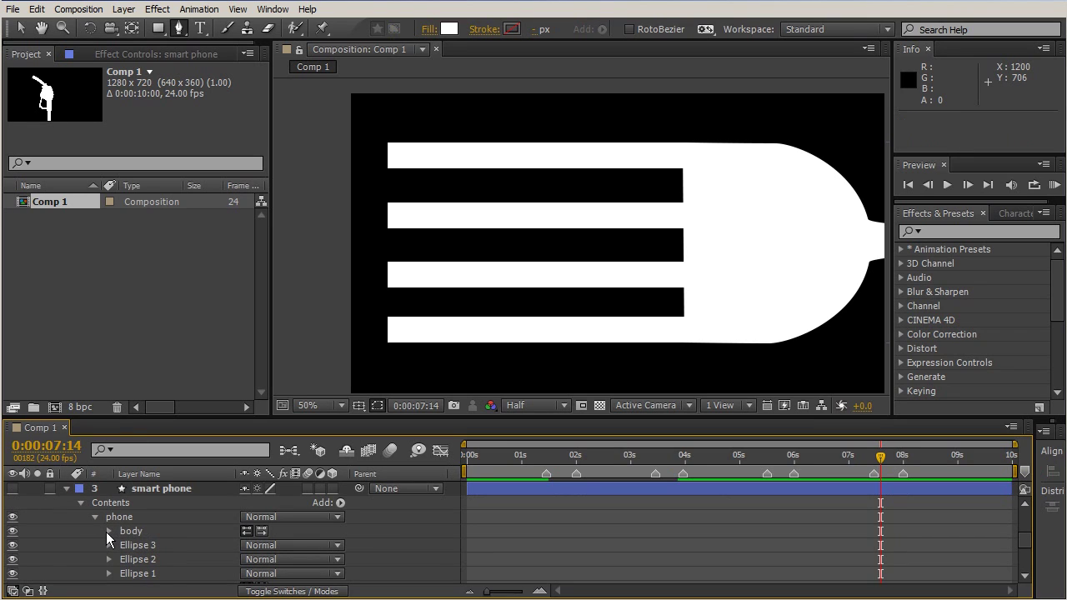
click(108, 531)
scroll(172, 548, down, 1)
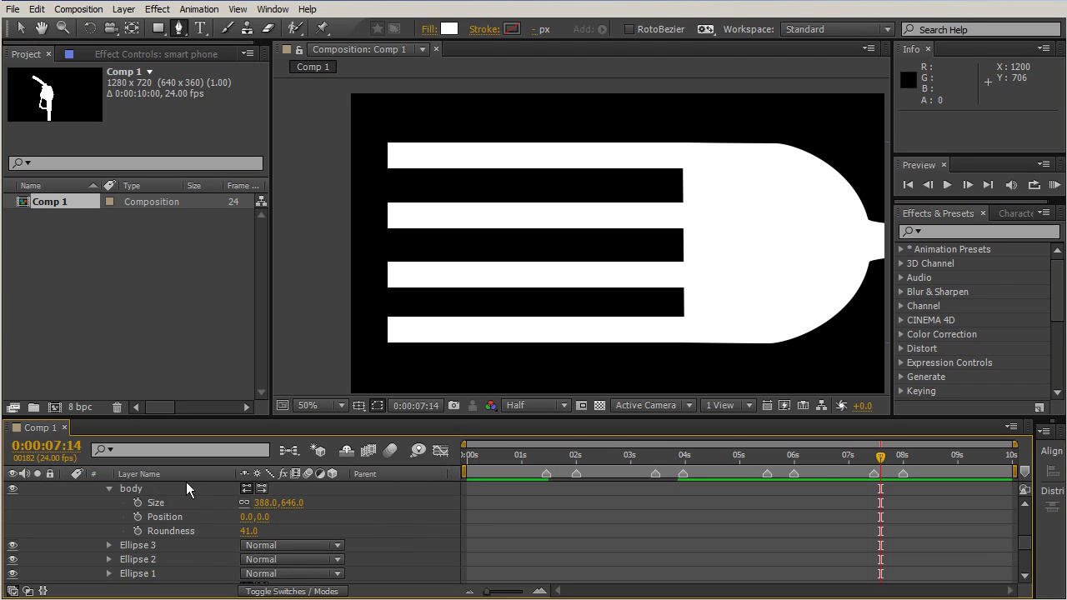
click(142, 491)
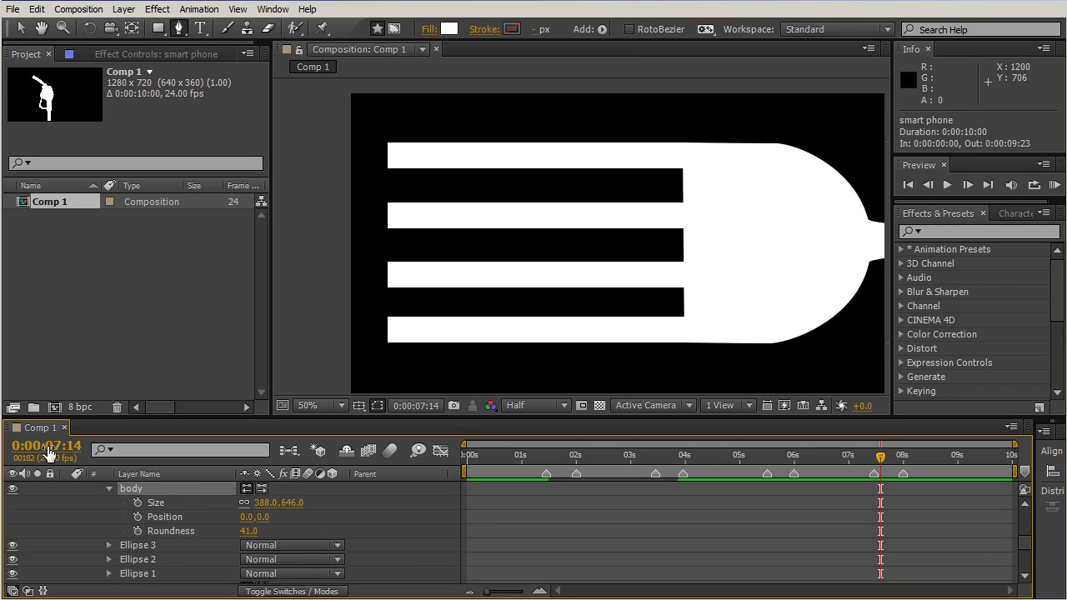
right_click(131, 494)
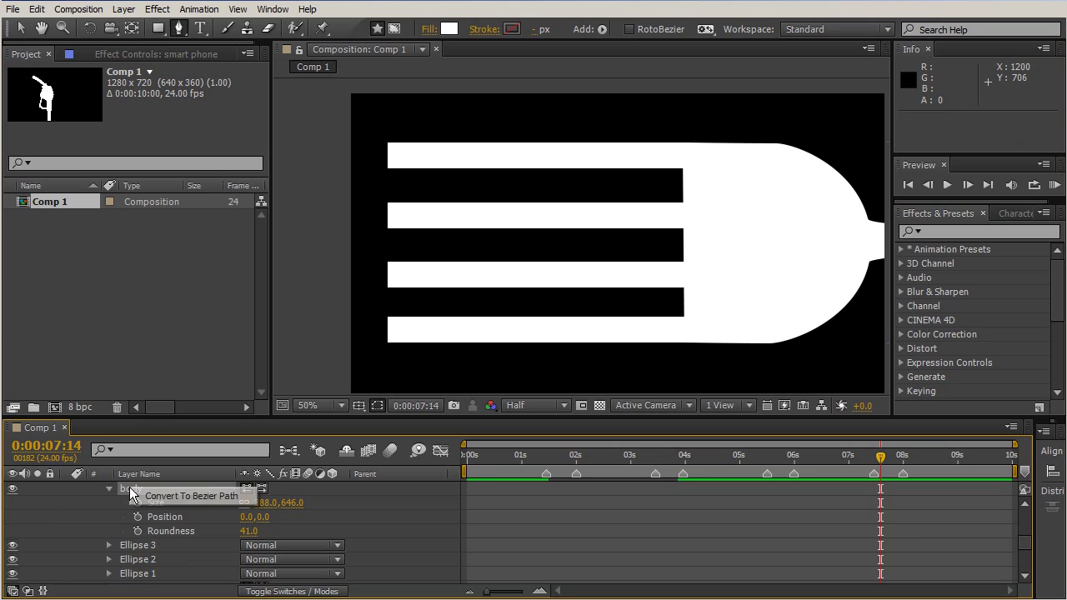
click(156, 495)
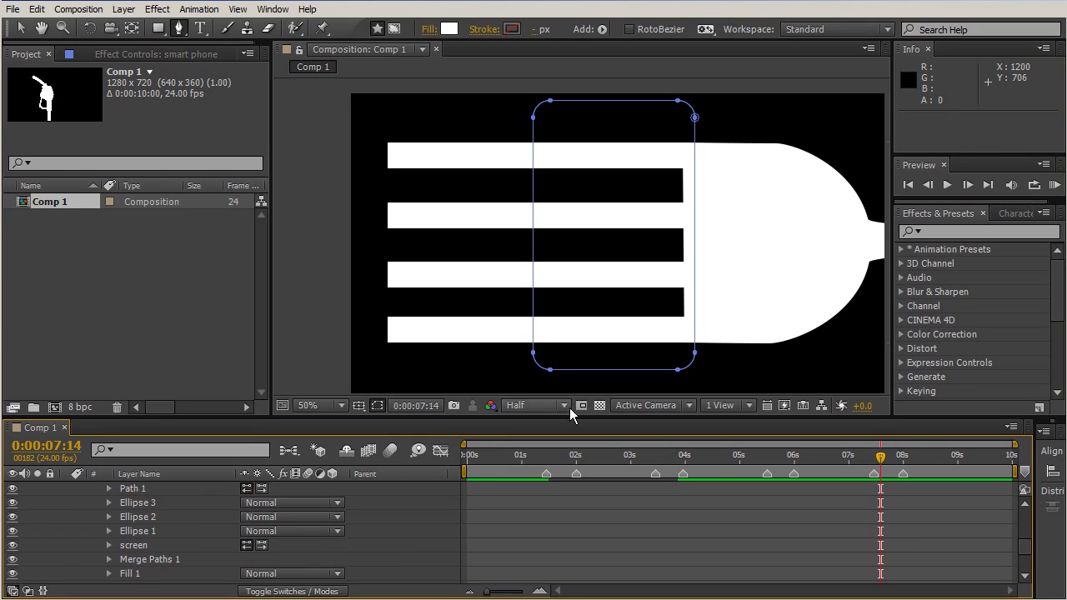
- Copy the converted phone body's path into the capitol's first path at 0:00:07:14 and scrub to check the morph
click(108, 489)
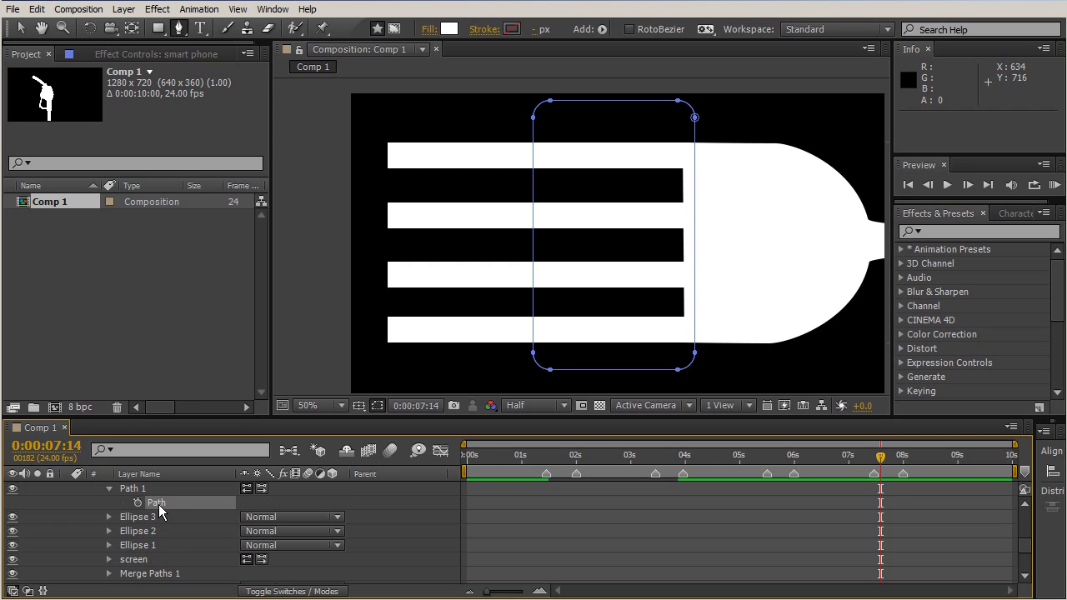
click(158, 503)
scroll(805, 545, up, 5)
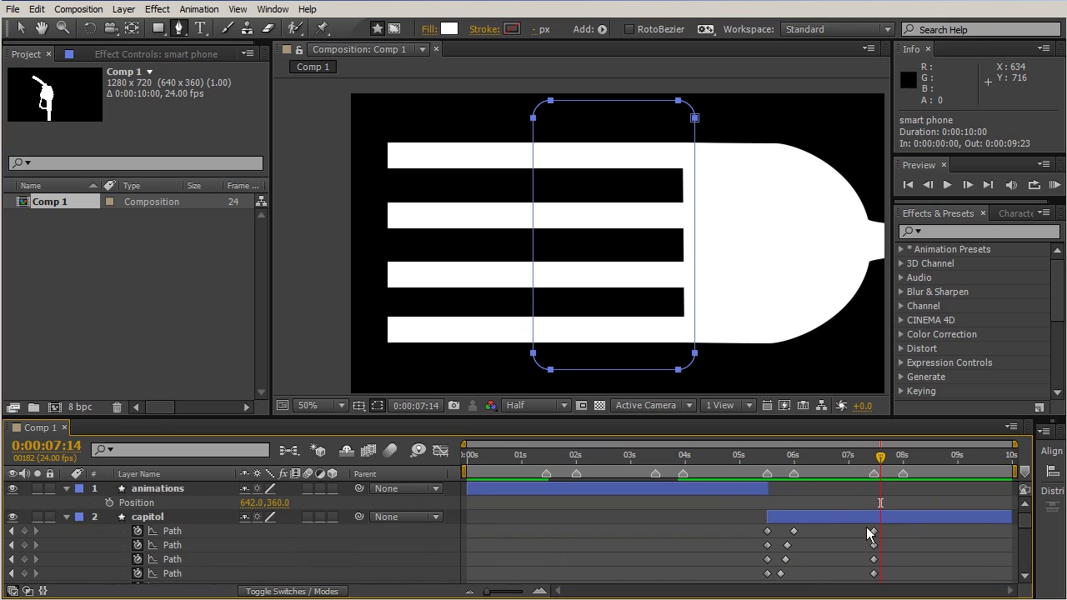
click(874, 532)
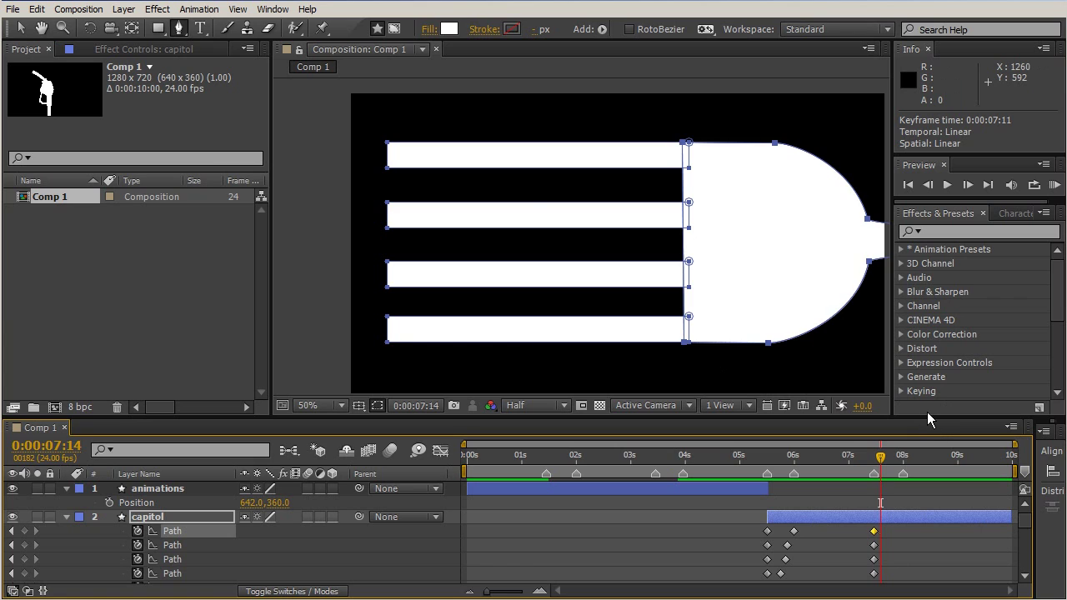
key(ctrl+v)
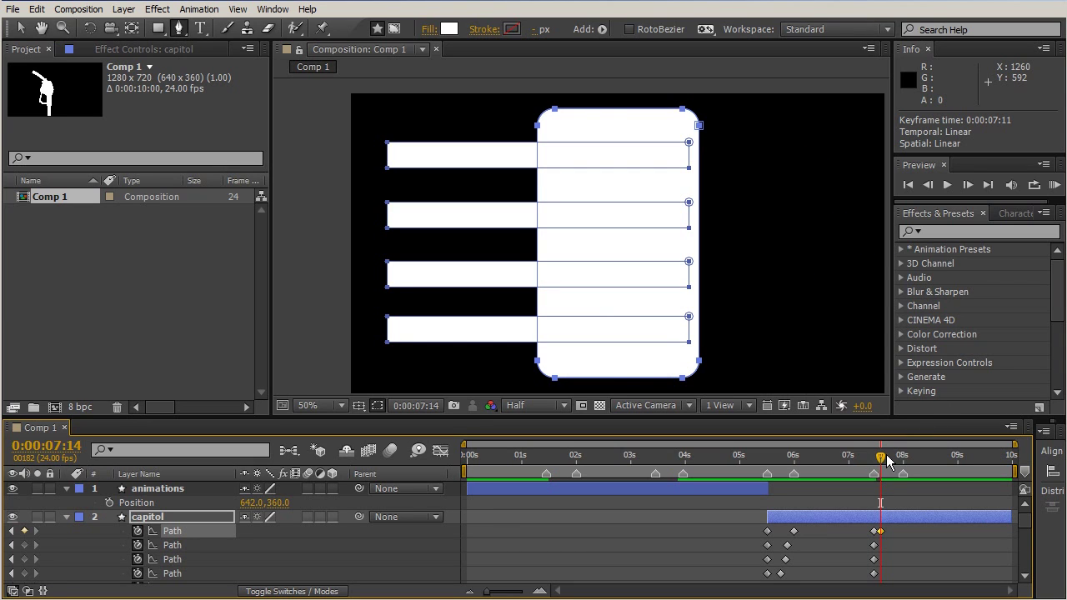
mouse_move(886, 454)
mouse_down()
mouse_move(875, 455)
mouse_move(887, 458)
mouse_up()
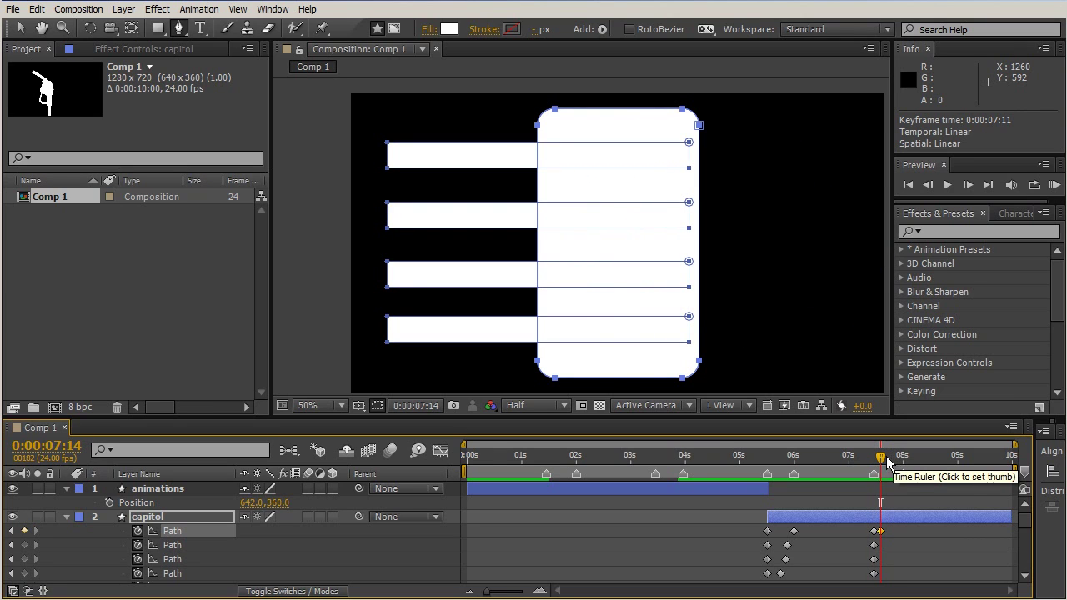
mouse_move(881, 458)
mouse_down()
mouse_move(872, 456)
mouse_move(883, 458)
mouse_up()
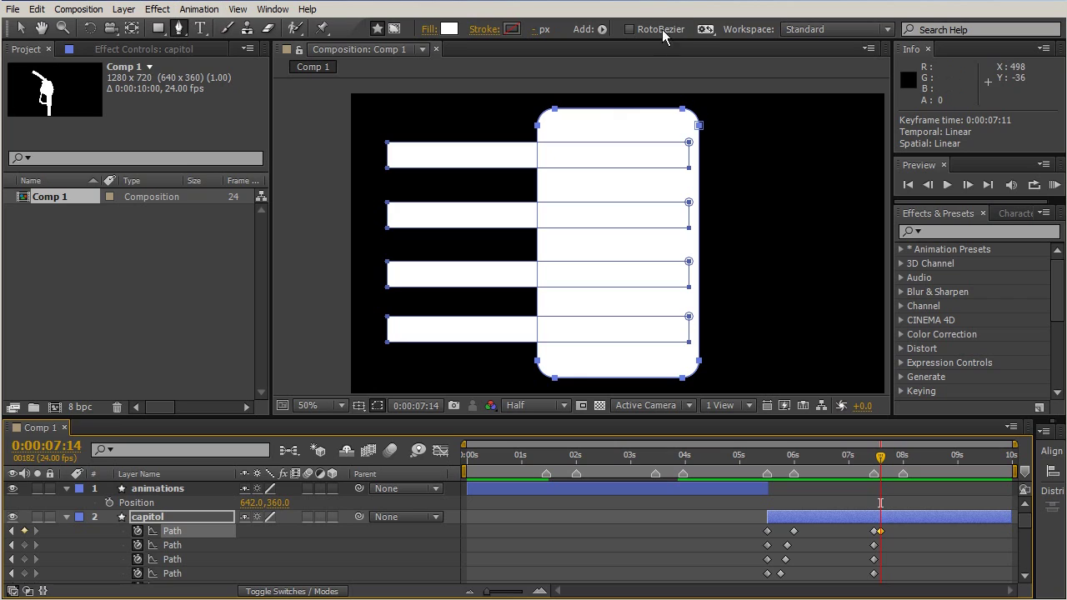
- Flip the pasted phone body path vertically so its first vertex sits at the lower corner, and scrub to check the morph
key(v)
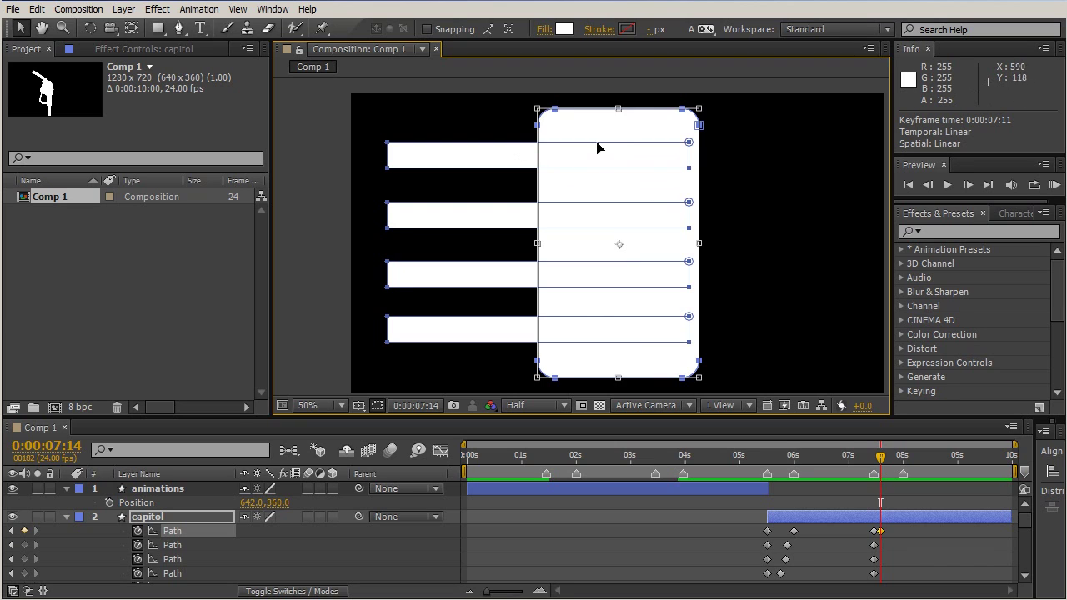
drag(618, 112, 624, 381)
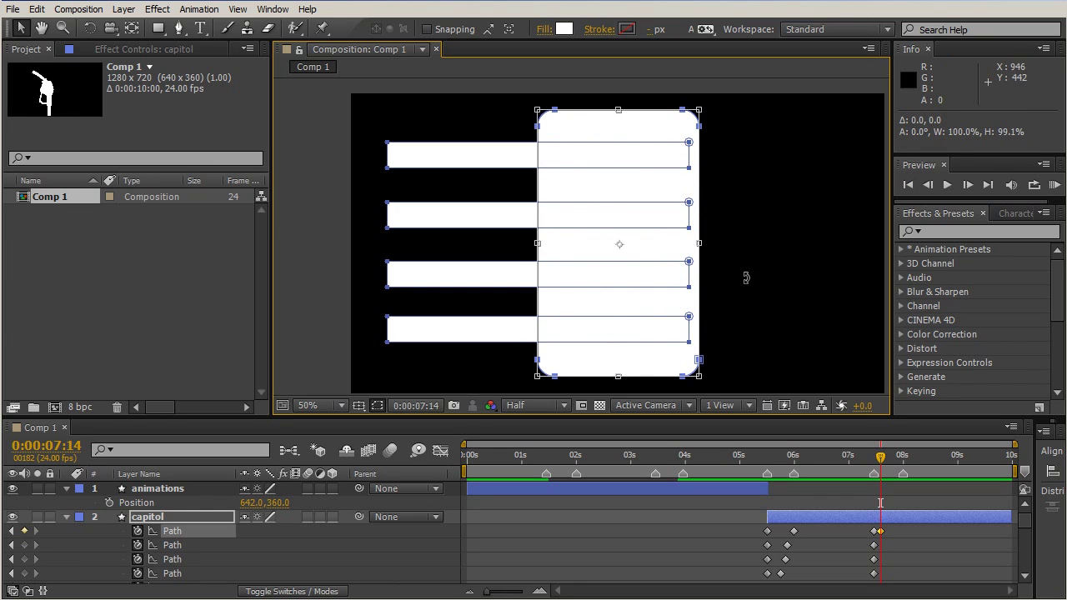
drag(620, 374, 613, 378)
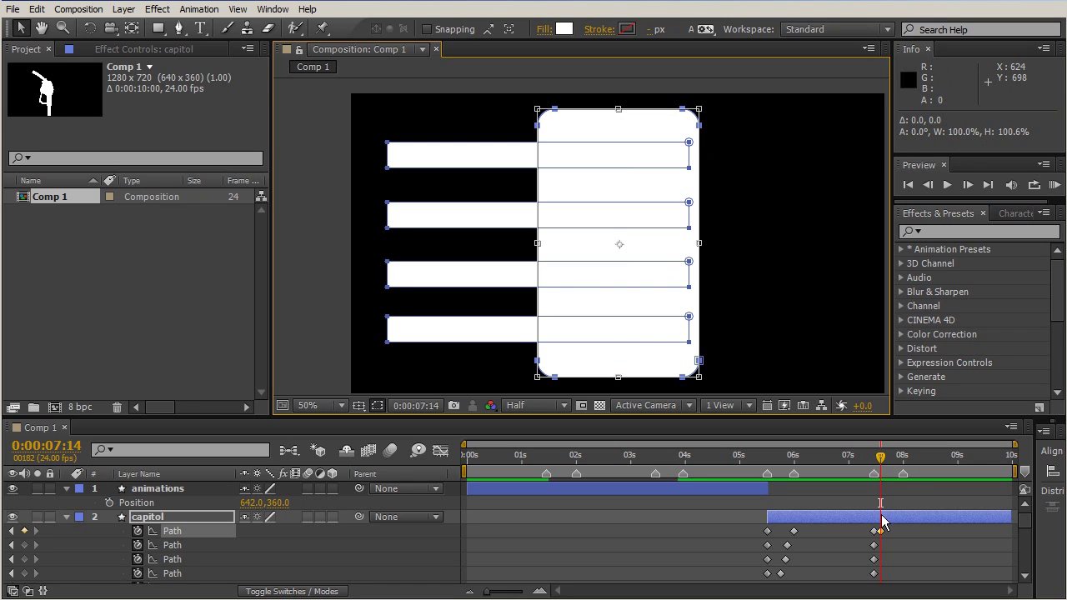
mouse_move(882, 460)
mouse_down()
mouse_move(869, 460)
mouse_move(880, 461)
mouse_up()
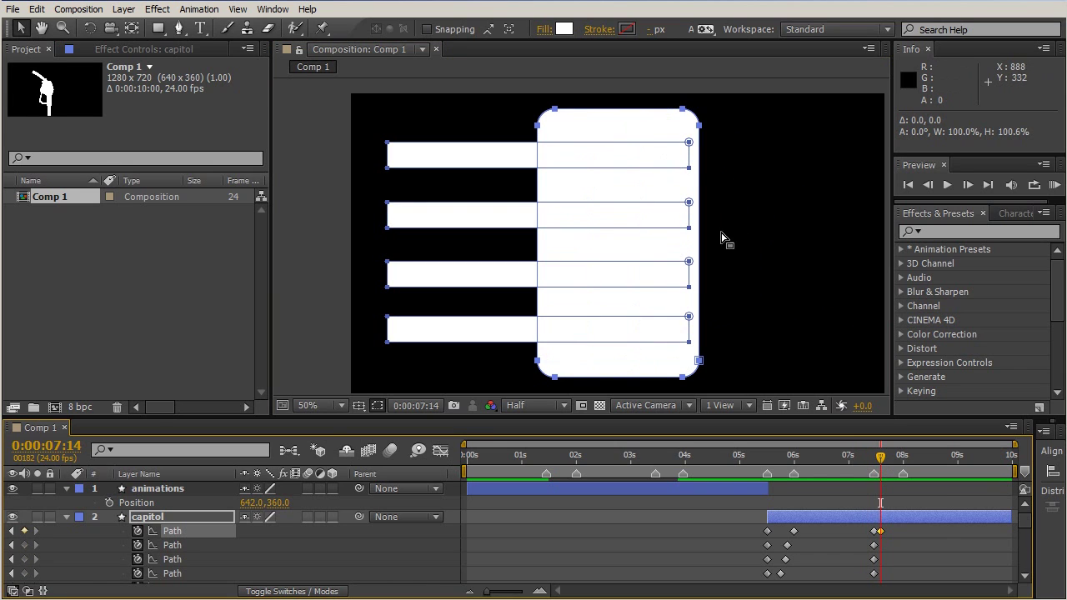
mouse_move(880, 461)
mouse_down()
mouse_move(865, 456)
mouse_move(882, 461)
mouse_up()
- Select the capitol's paths one after another to identify which shape each controls, ending on the uppermost tine's path
click(179, 545)
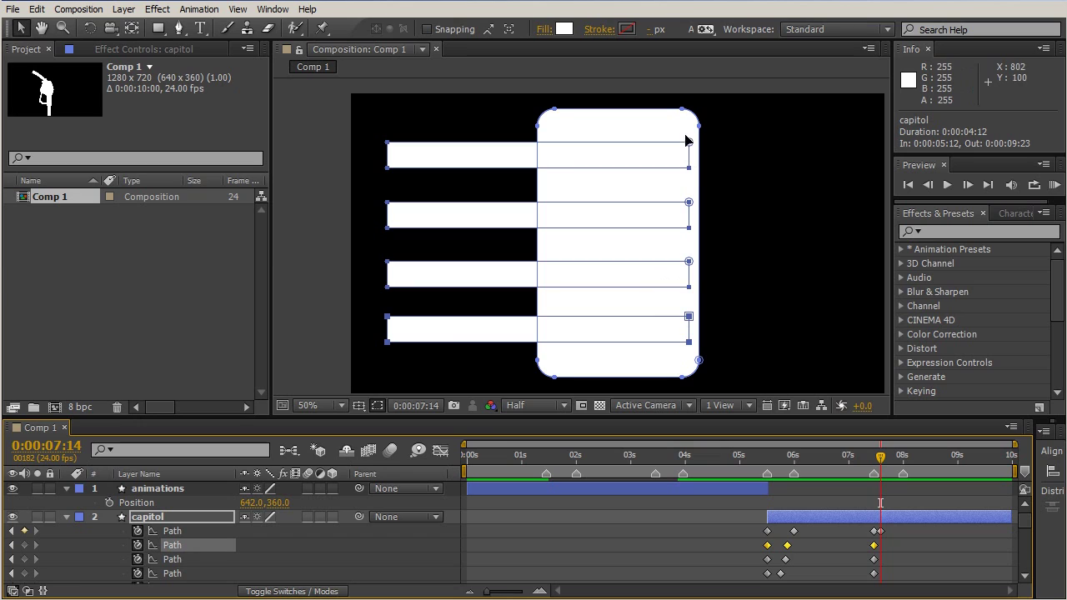
click(174, 532)
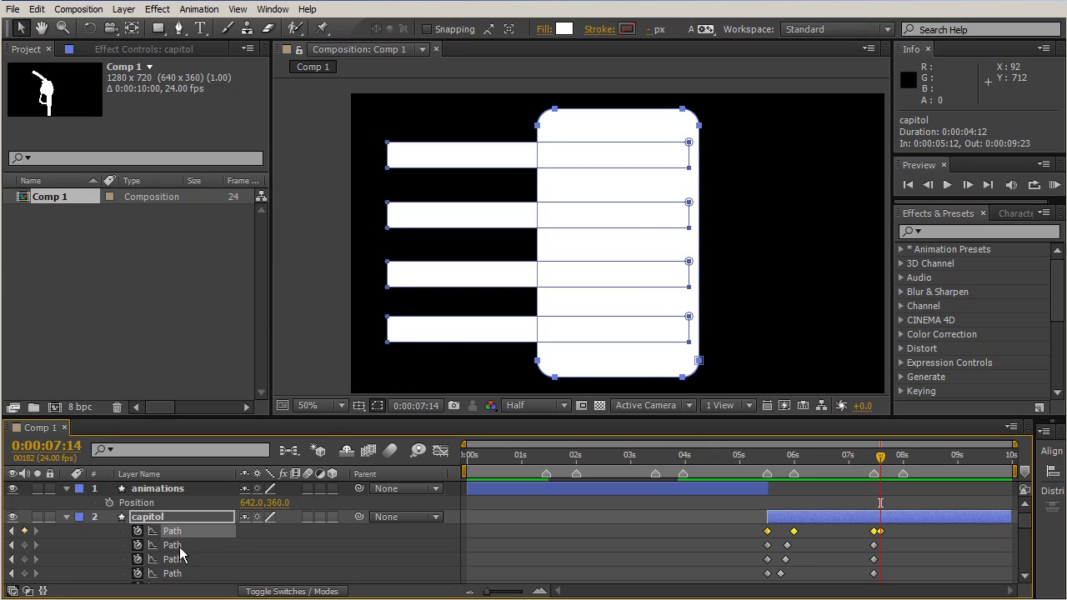
click(176, 545)
click(175, 574)
scroll(196, 546, down, 1)
click(180, 546)
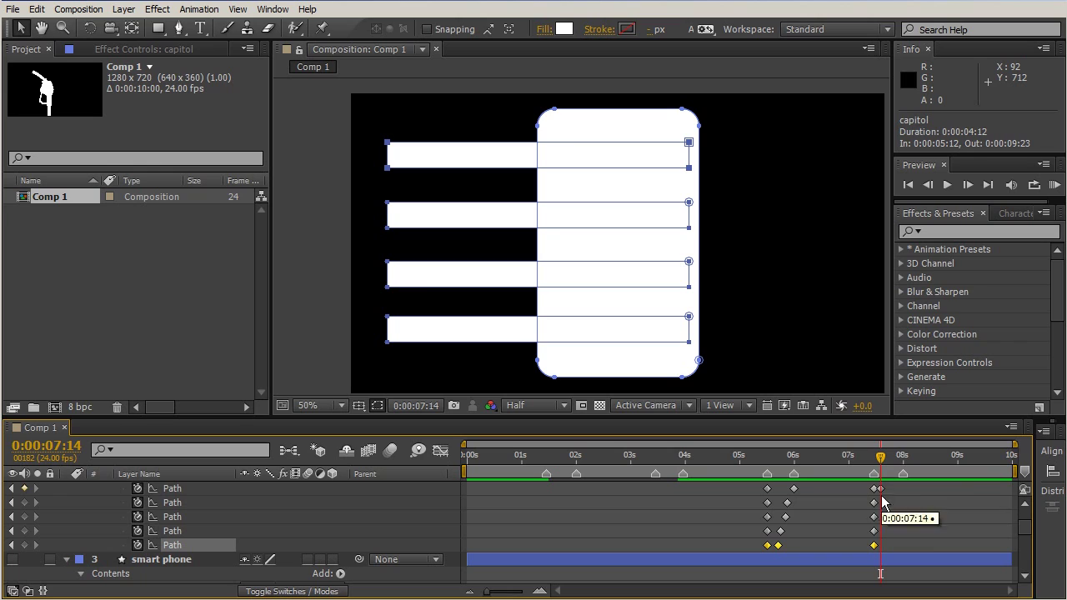
- Move to 0:00:07:15 and convert the smart phone's screen shape to a Bezier path
drag(880, 463, 883, 465)
scroll(738, 537, down, 5)
scroll(739, 533, up, 3)
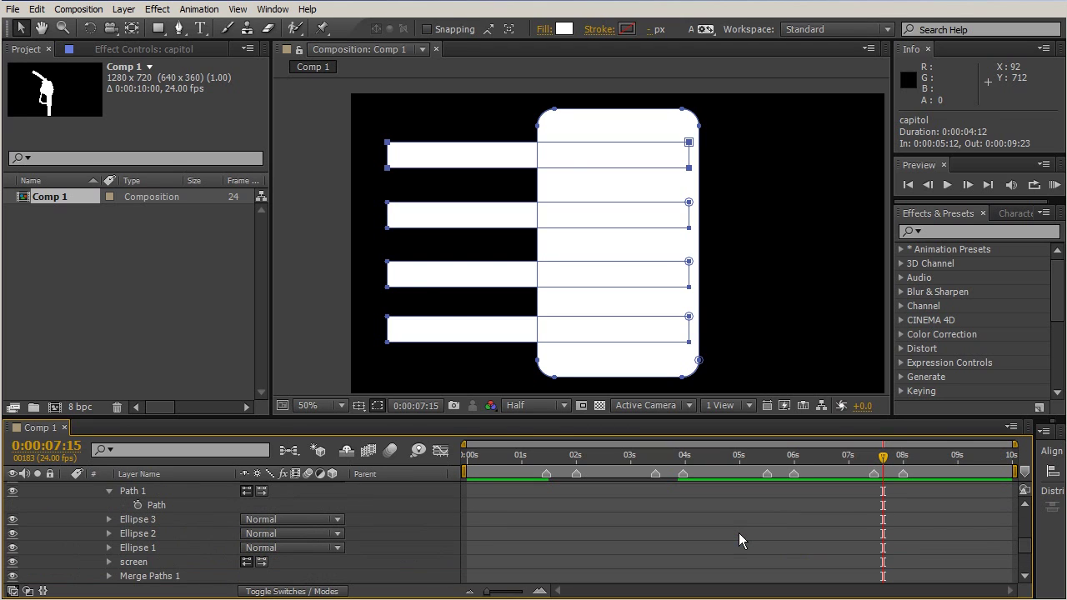
click(110, 562)
click(137, 534)
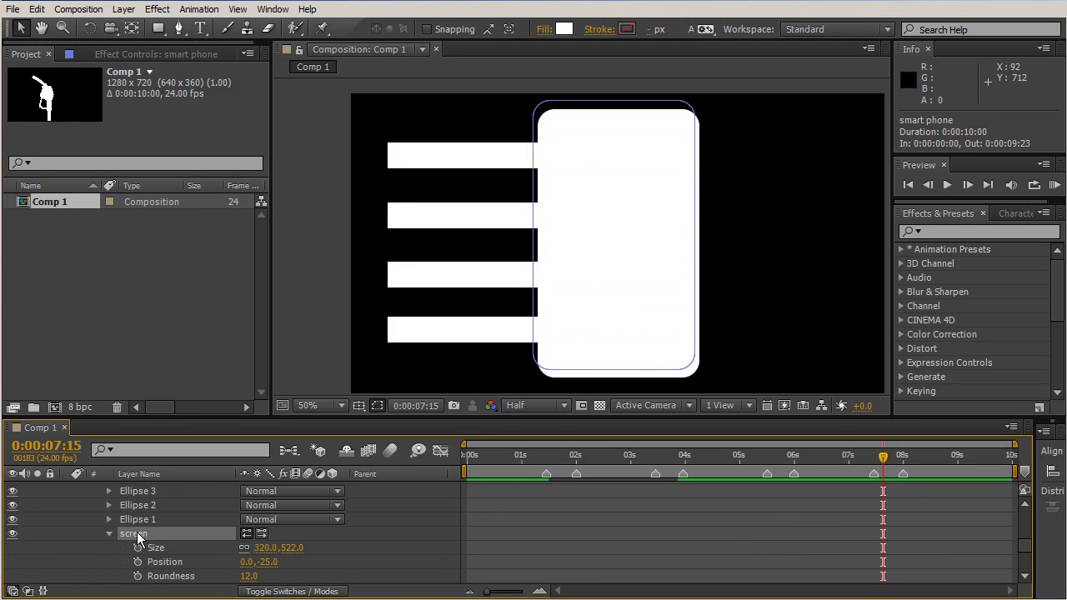
right_click(139, 538)
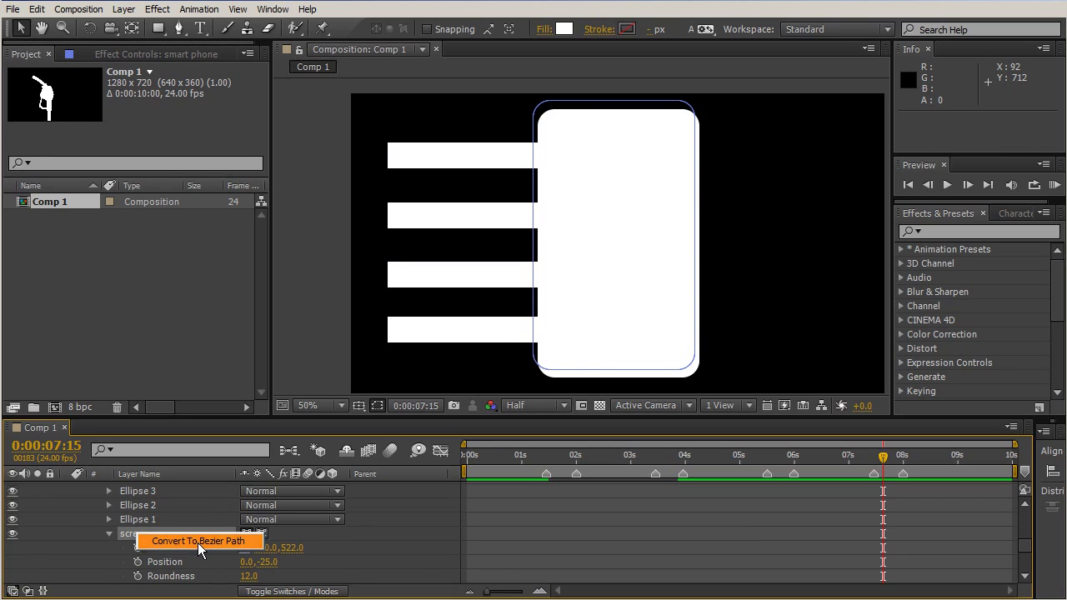
click(197, 542)
click(109, 561)
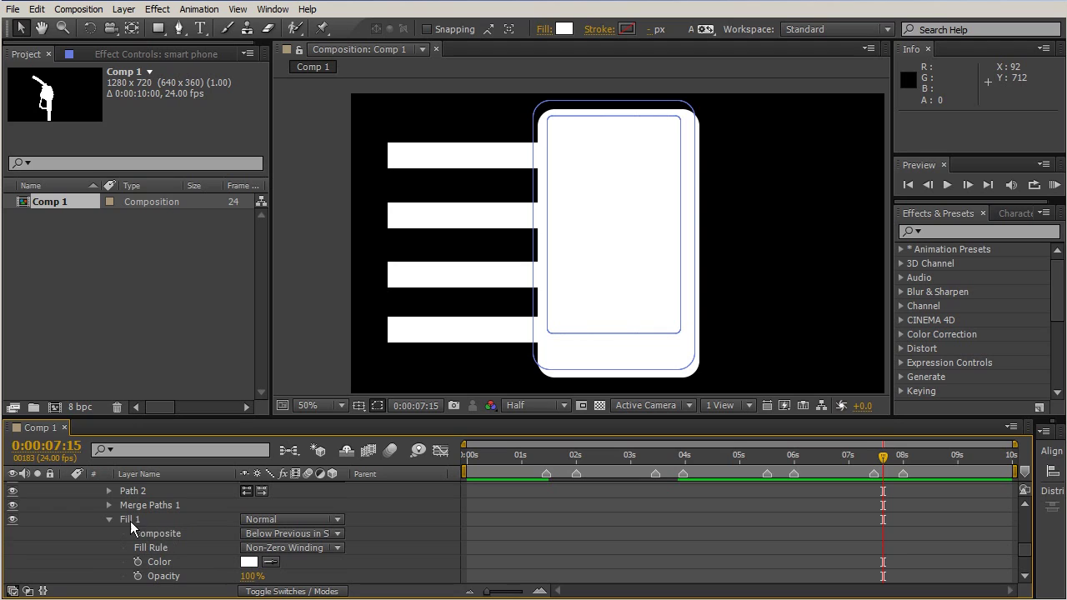
- Copy the converted phone screen's path into the capitol's last path, the uppermost tine, at 0:00:07:15
click(108, 491)
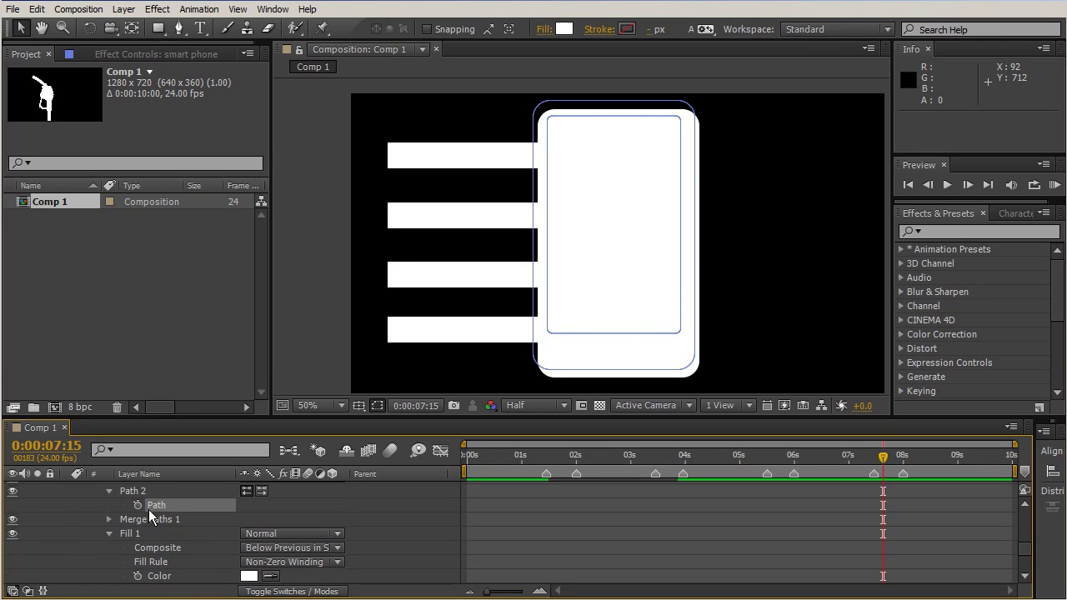
click(154, 503)
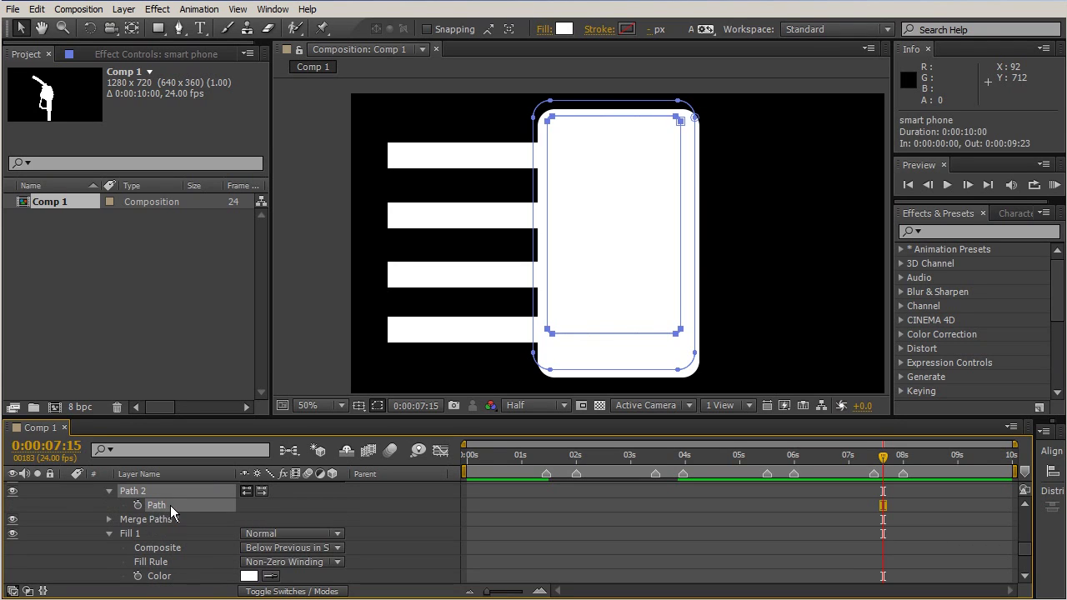
scroll(908, 510, up, 10)
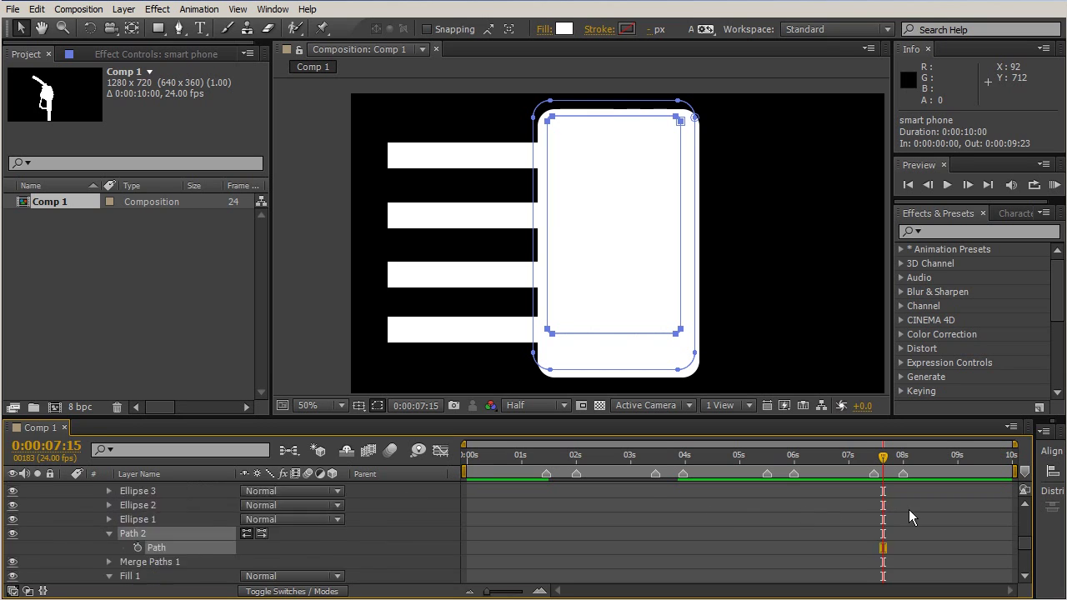
scroll(924, 516, down, 3)
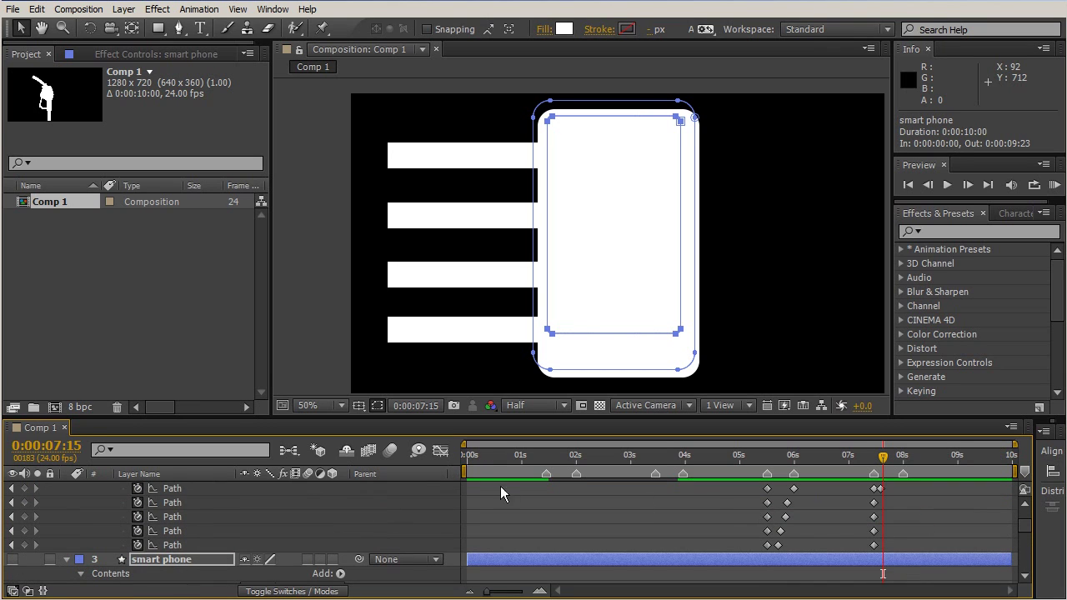
click(175, 546)
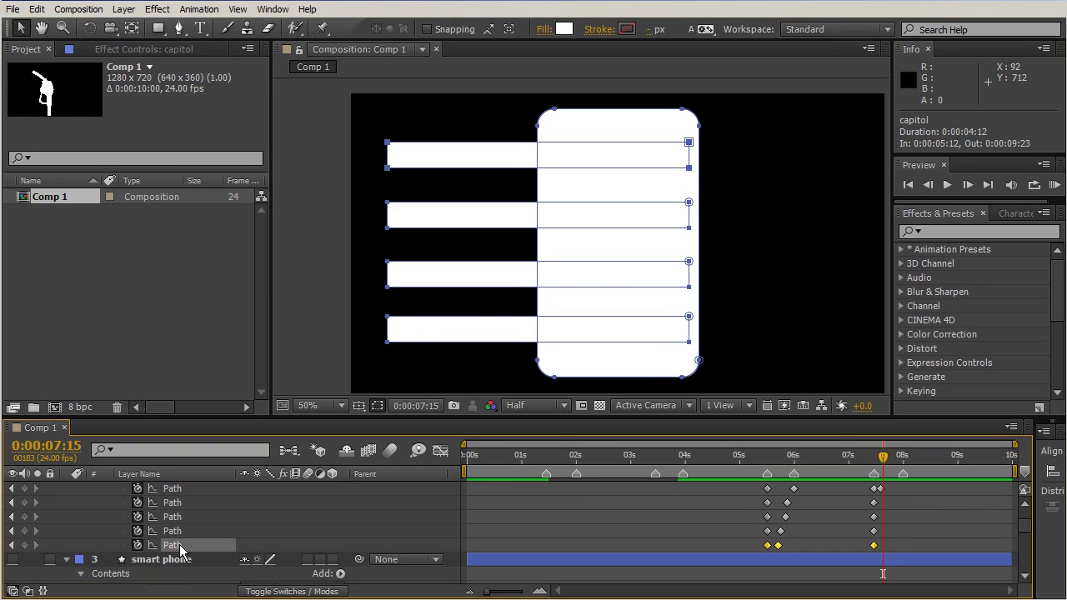
key(ctrl+v)
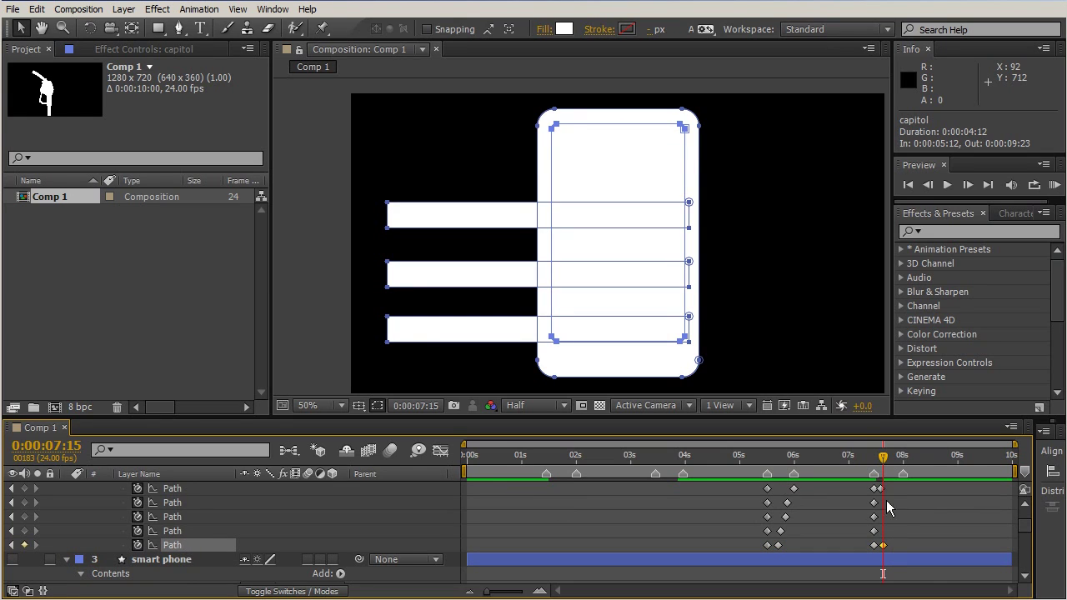
scroll(913, 542, down, 4)
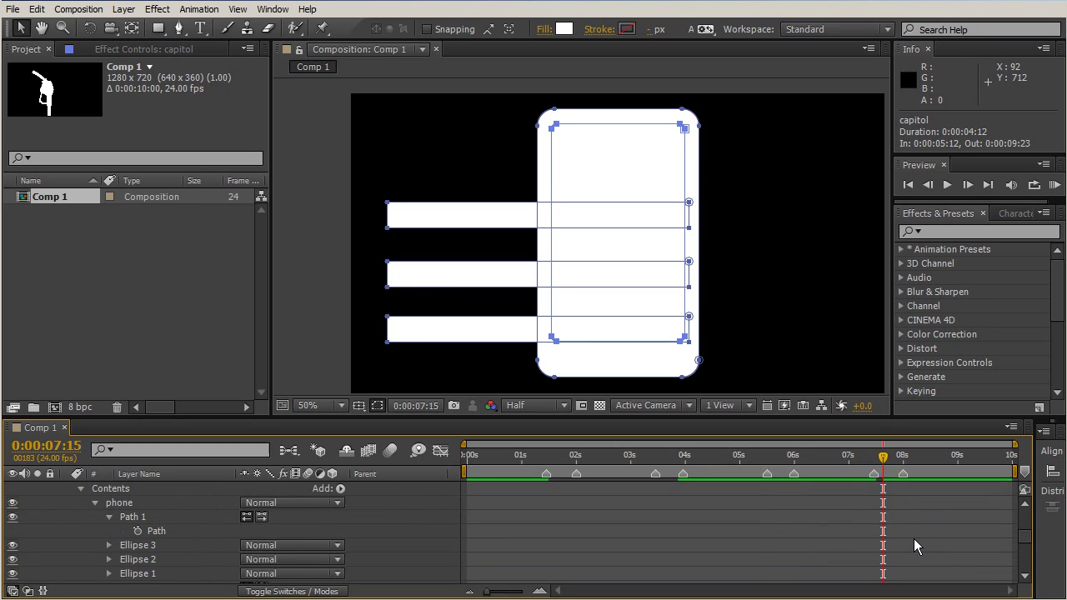
scroll(913, 540, up, 5)
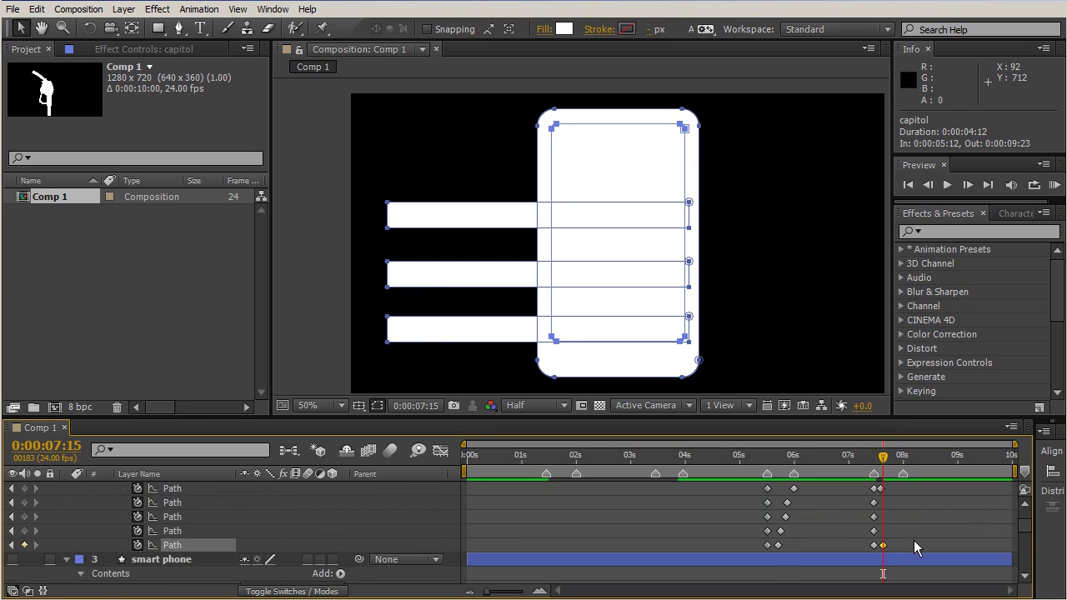
scroll(913, 547, down, 3)
scroll(912, 545, up, 3)
scroll(909, 544, down, 3)
scroll(908, 543, up, 3)
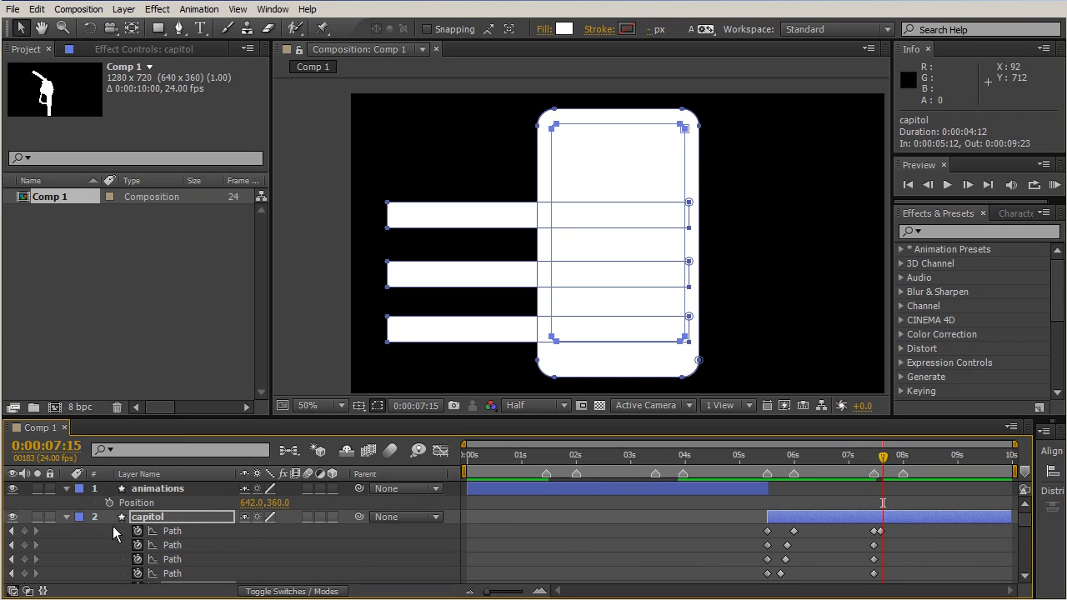
- Reveal the capitol layer's full contents, collapse the larger shape and Rectangle 4 groups, and add Merge Paths to Contents
click(68, 517)
click(68, 516)
scroll(92, 509, down, 2)
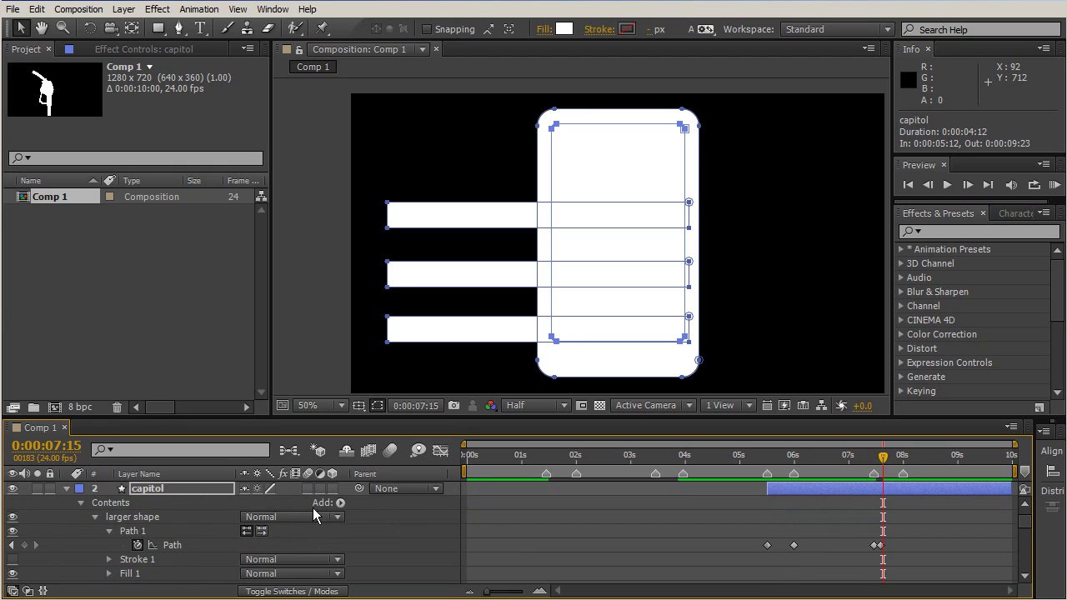
click(135, 517)
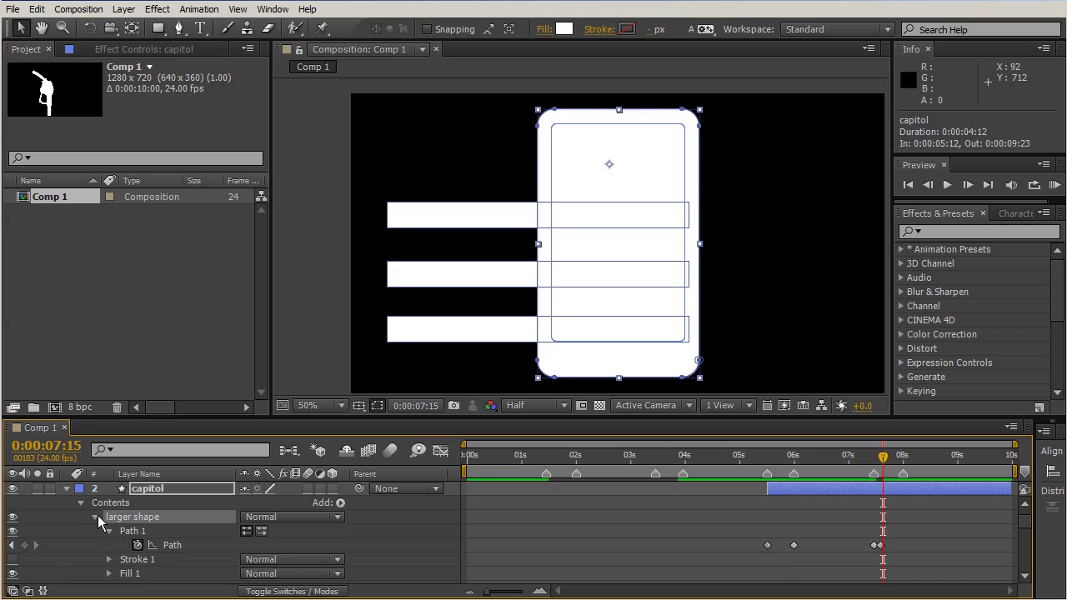
click(95, 516)
click(94, 531)
click(104, 503)
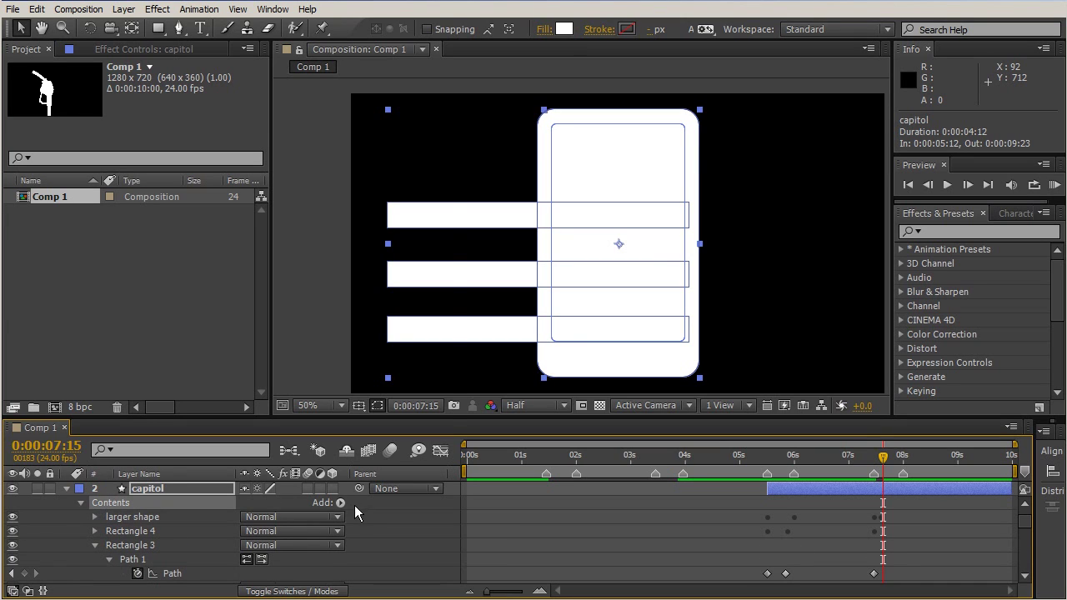
click(340, 503)
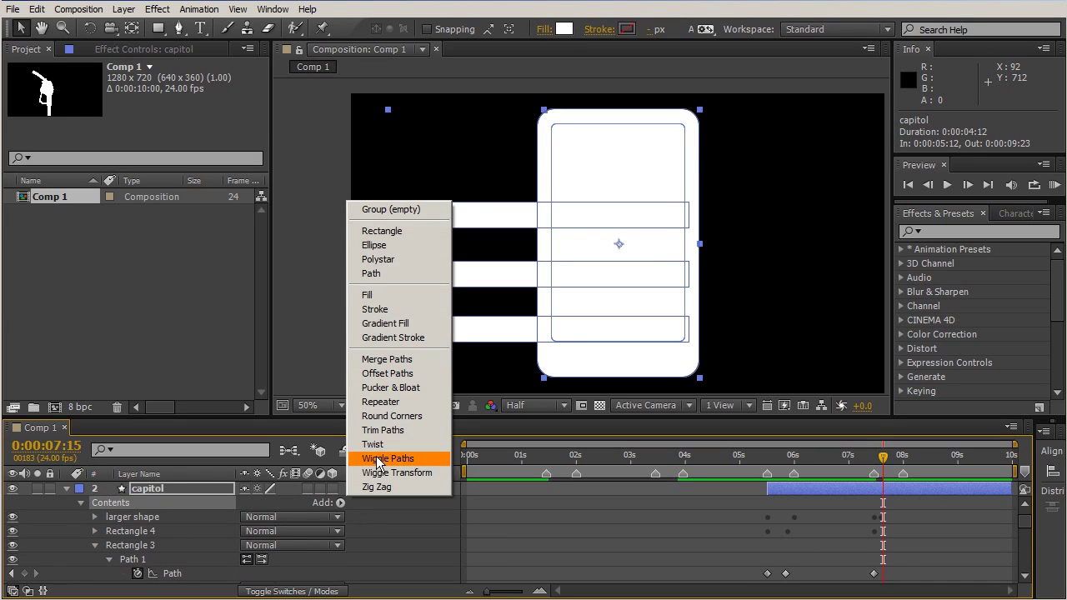
click(414, 358)
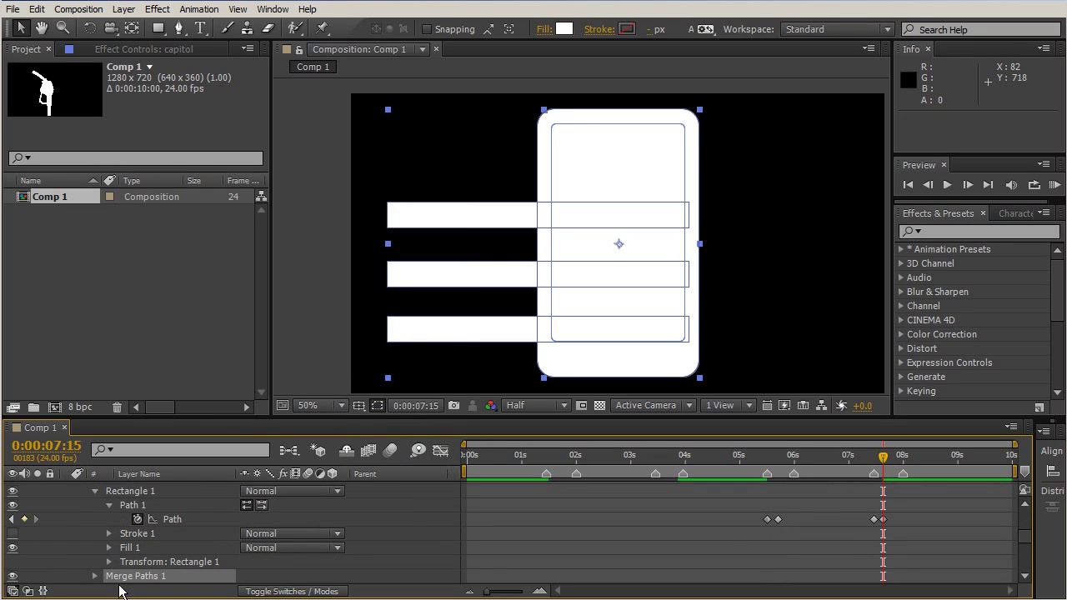
- Expand the capitol's new Merge Paths operator and set its mode to Merge
scroll(164, 538, down, 2)
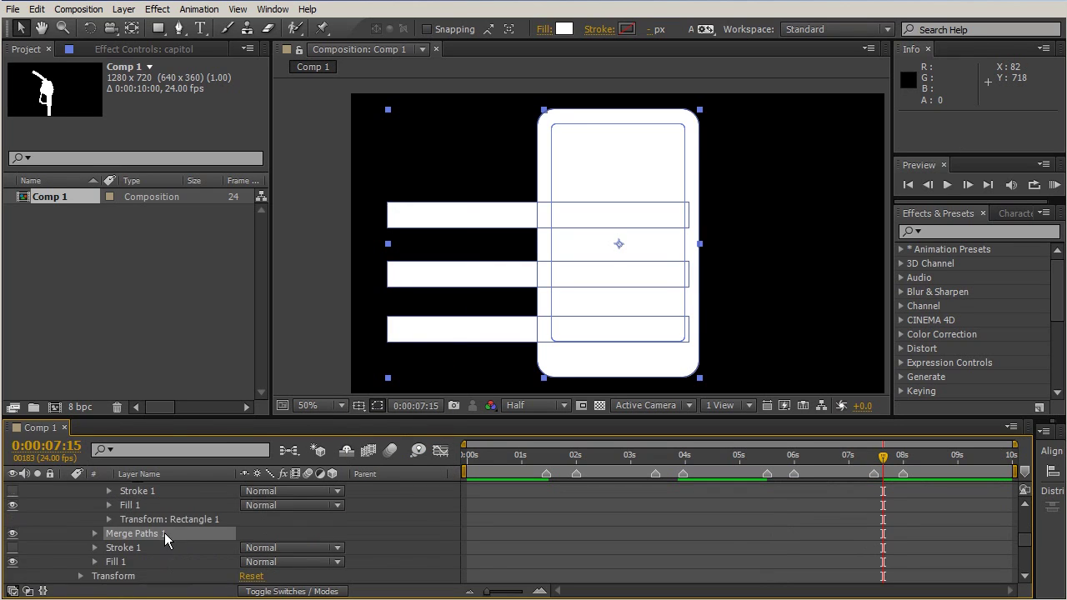
click(94, 534)
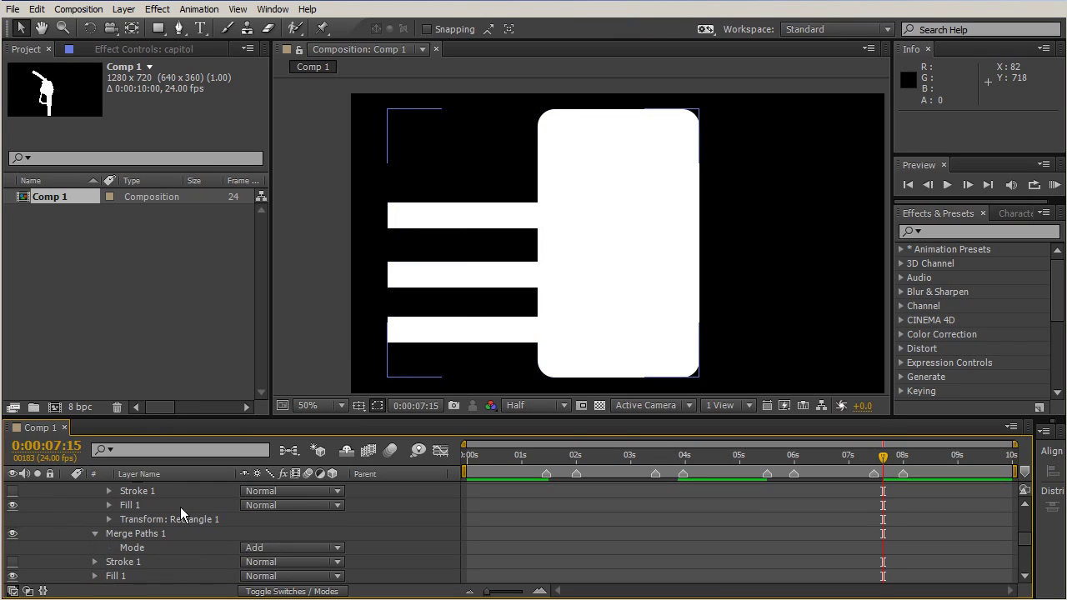
scroll(180, 506, up, 2)
scroll(180, 504, down, 2)
click(287, 547)
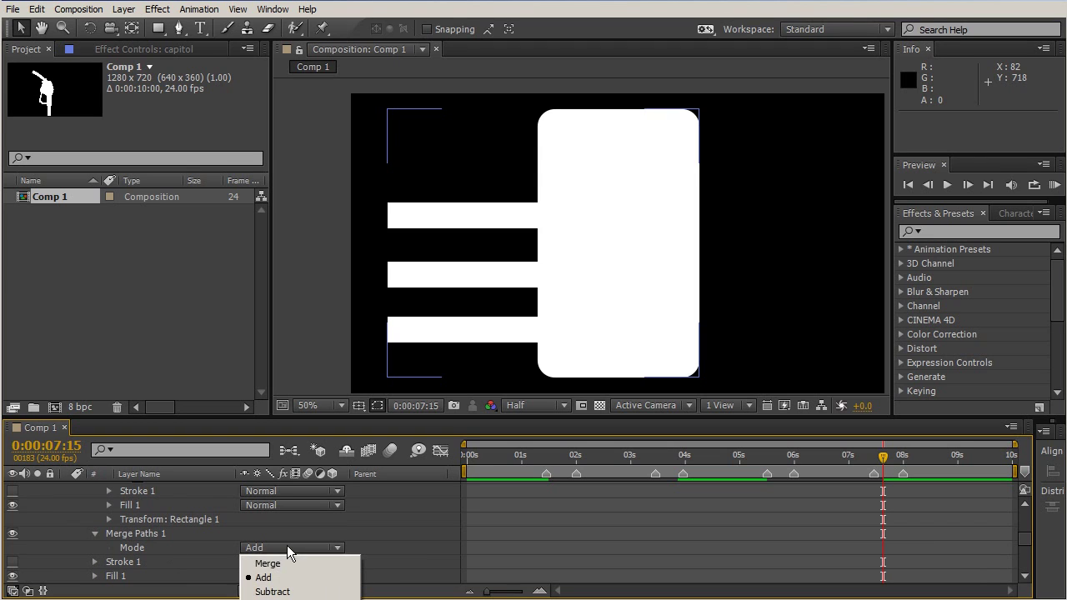
click(168, 549)
scroll(440, 532, down, 2)
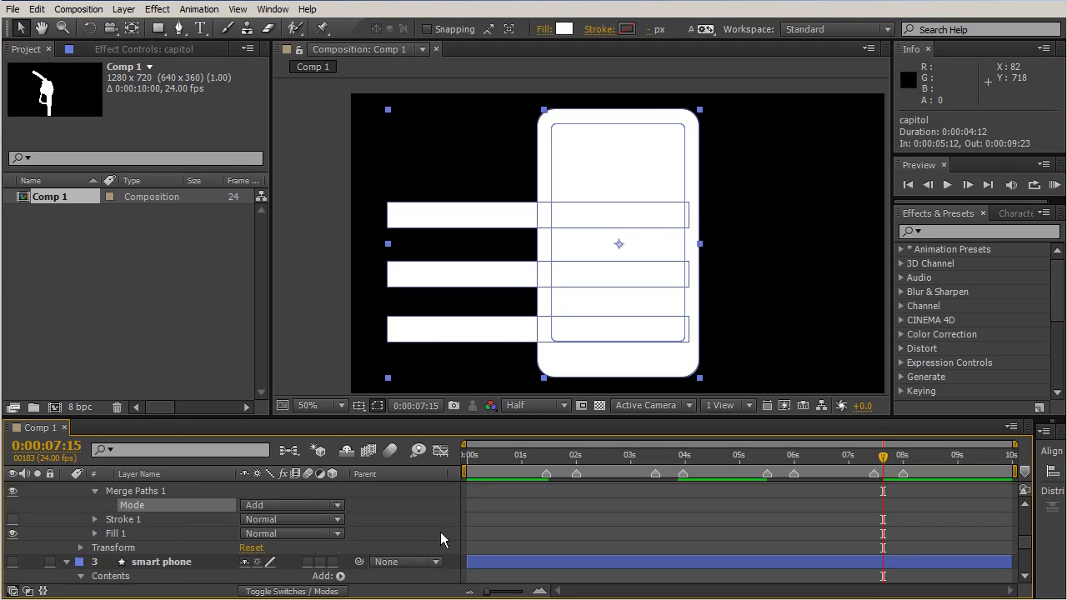
scroll(428, 528, down, 2)
scroll(424, 528, up, 2)
click(258, 505)
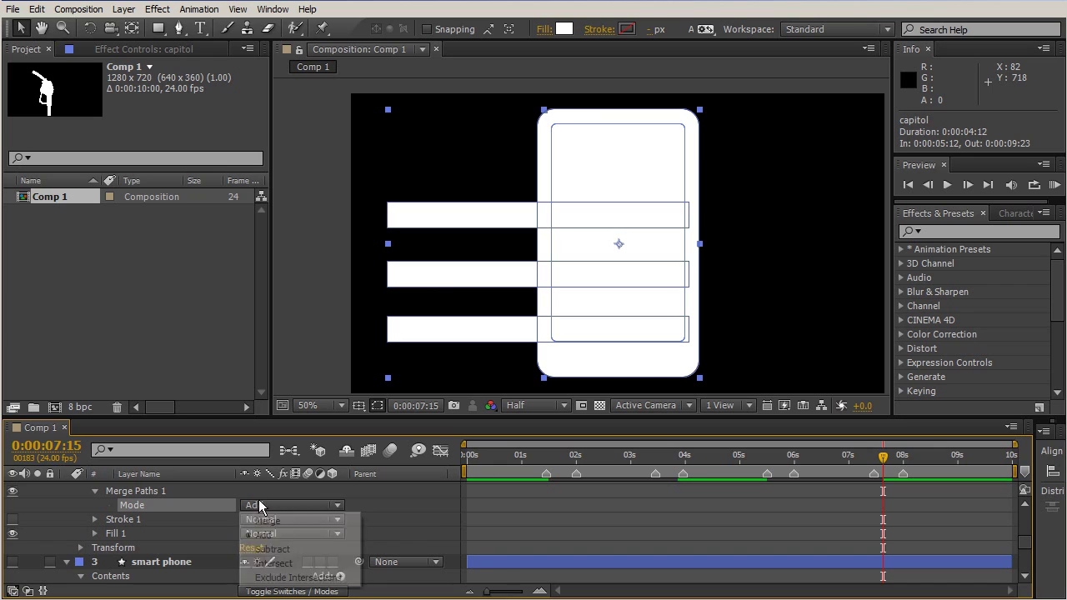
click(293, 521)
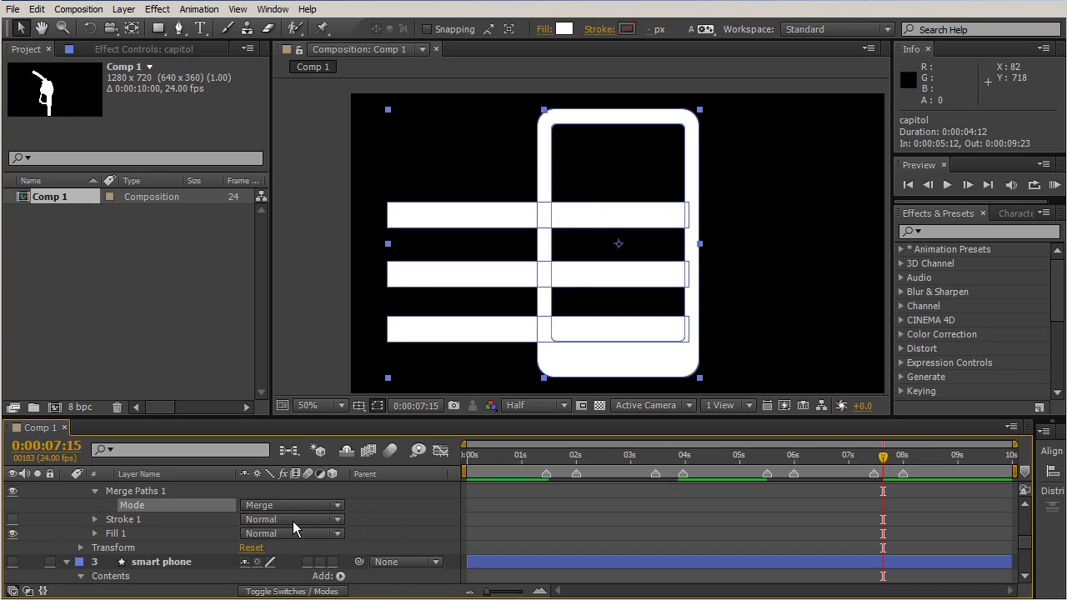
- Check the screen cutout's morph at 0:00:07:14 and reveal only the capitol layer's keyframed properties
scroll(312, 505, up, 3)
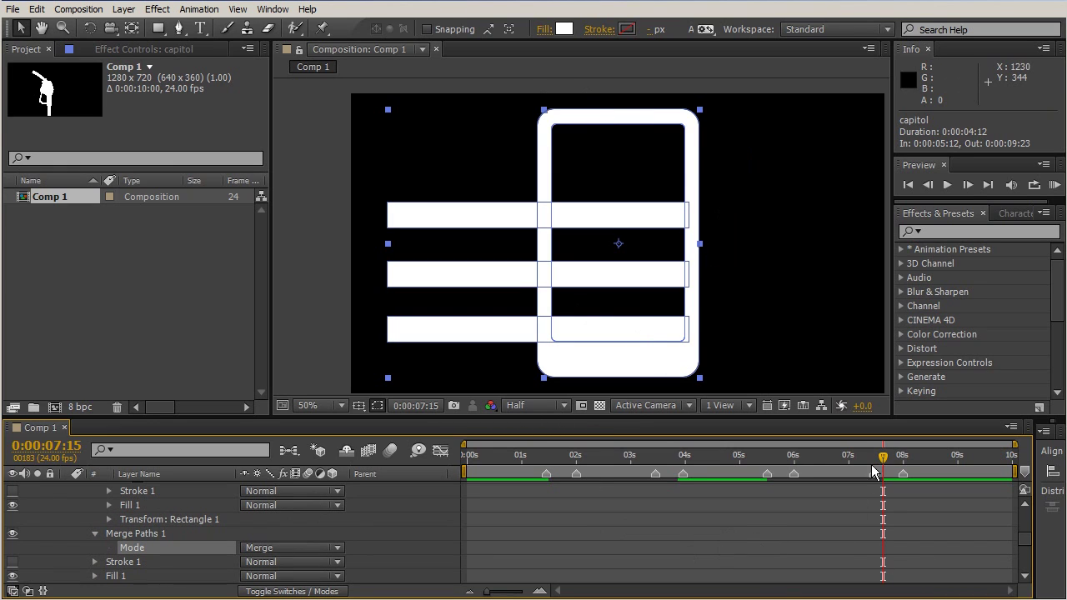
scroll(877, 543, up, 5)
scroll(881, 542, up, 5)
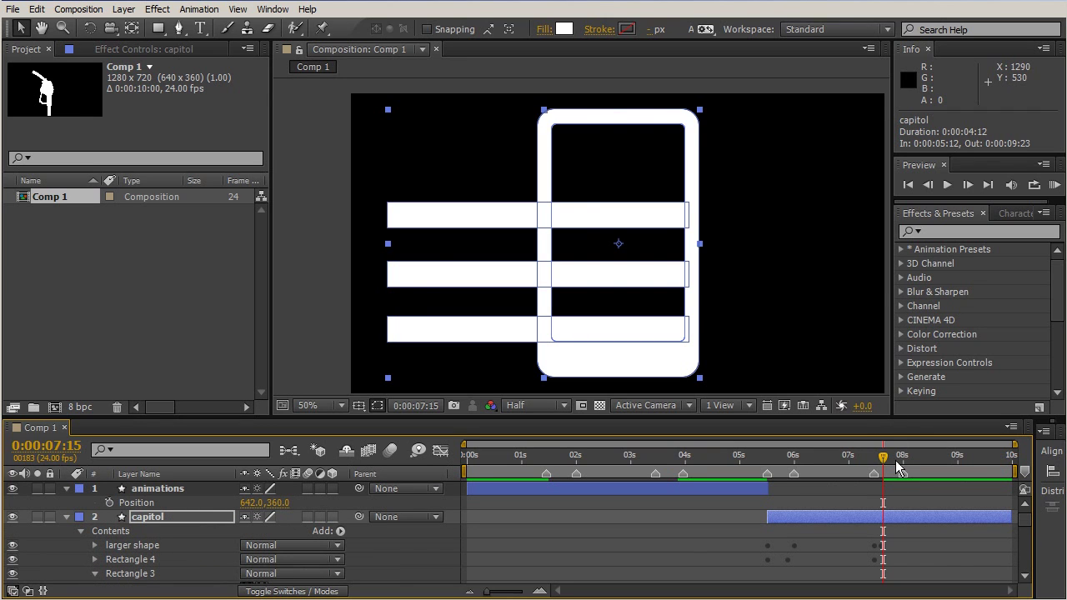
mouse_move(885, 468)
mouse_down()
mouse_move(767, 471)
mouse_move(880, 464)
mouse_up()
click(822, 517)
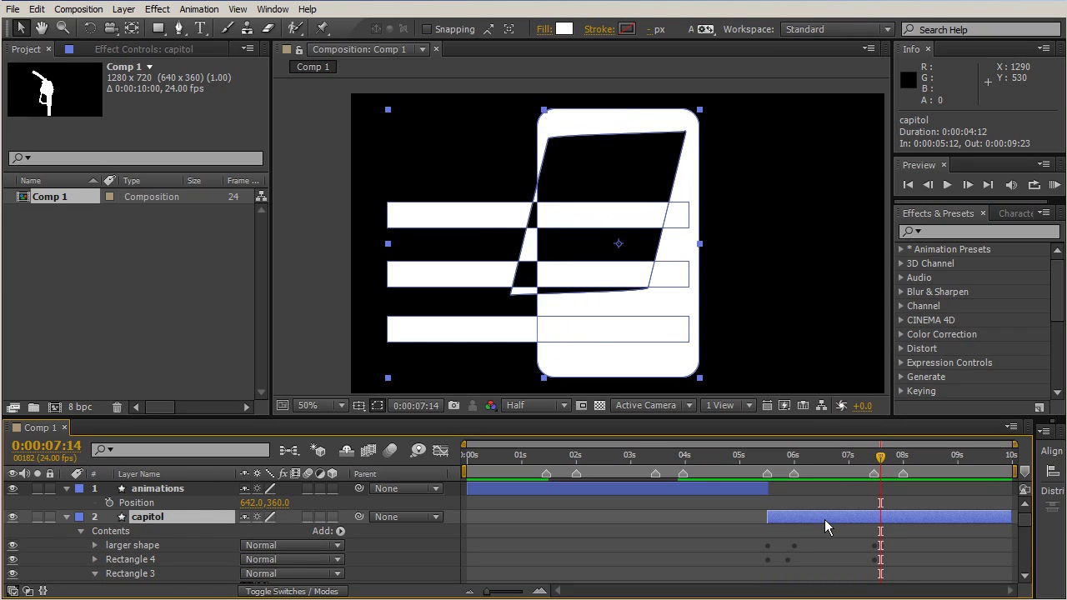
key(u)
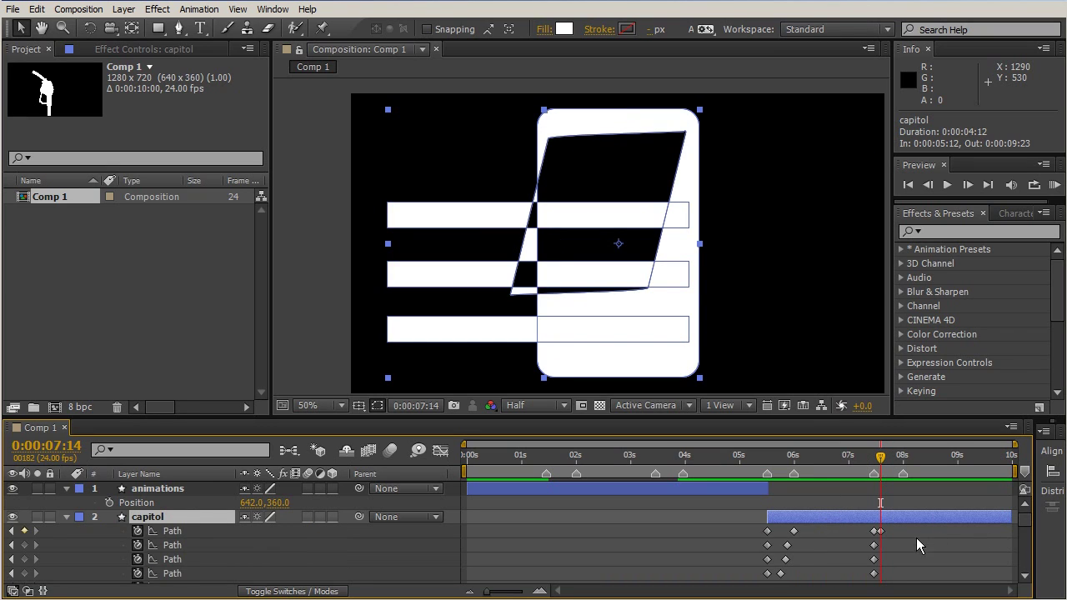
- Set the screen cutout path's lower-right vertex as its first vertex at the 0:00:07:15 keyframe
scroll(913, 545, down, 1)
drag(877, 458, 883, 458)
click(882, 544)
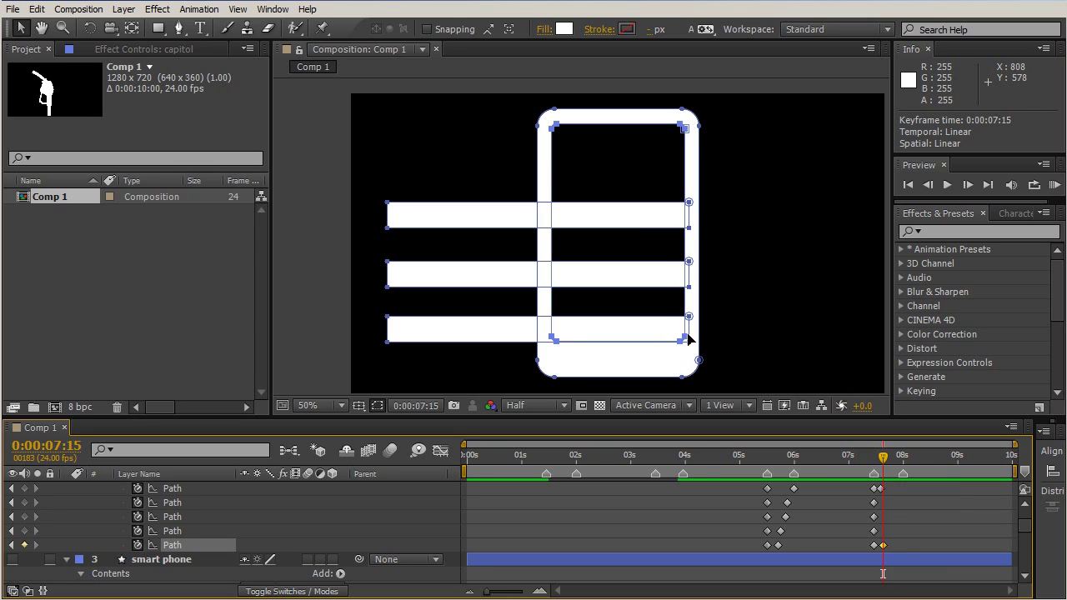
mouse_move(883, 462)
mouse_down()
mouse_move(869, 459)
mouse_move(883, 460)
mouse_up()
click(179, 28)
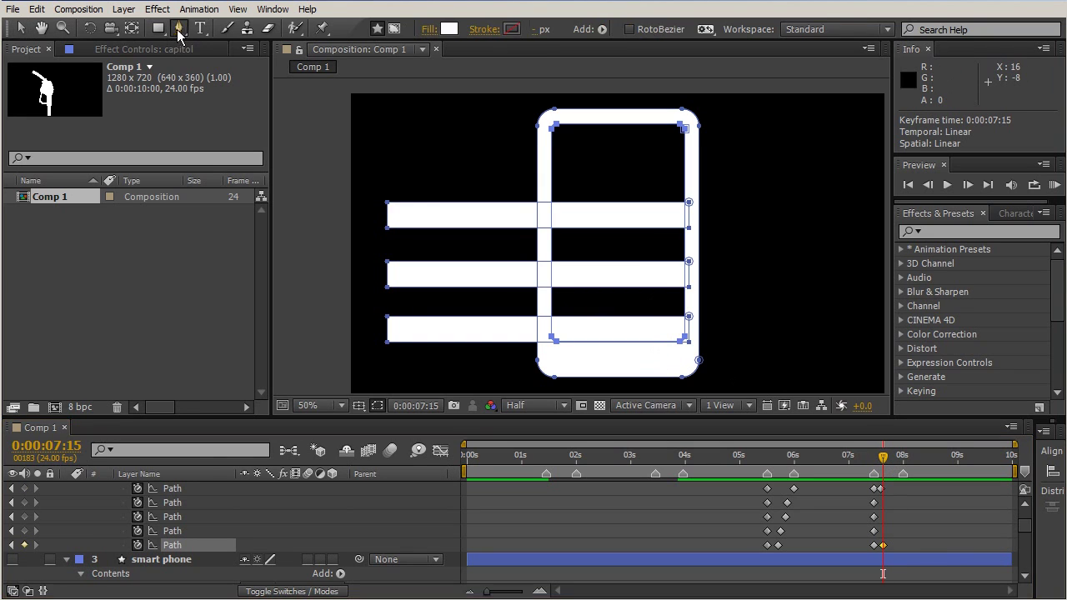
drag(739, 327, 676, 385)
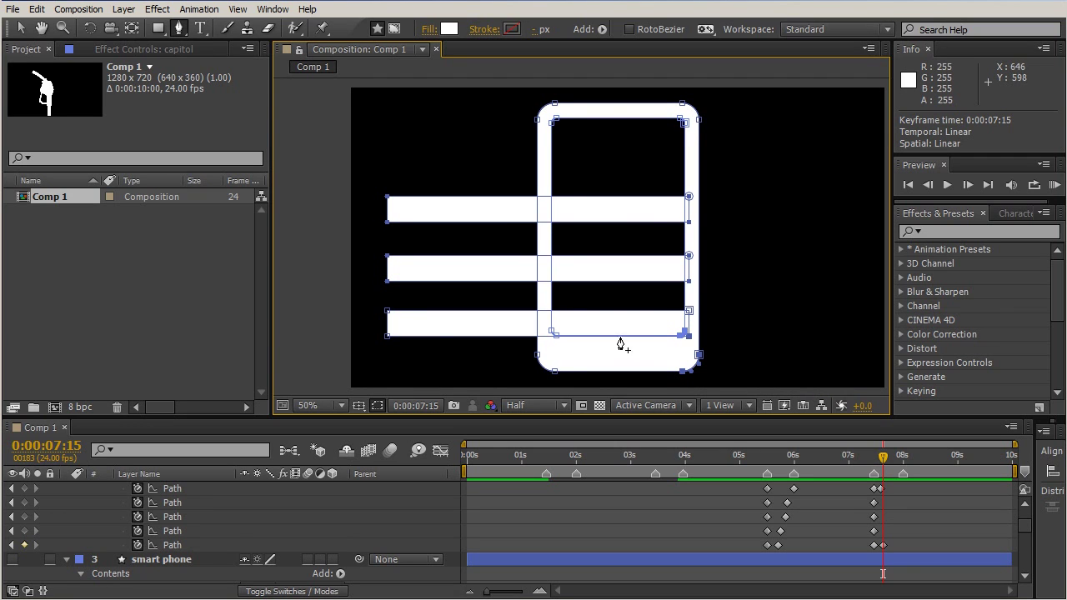
click(551, 331)
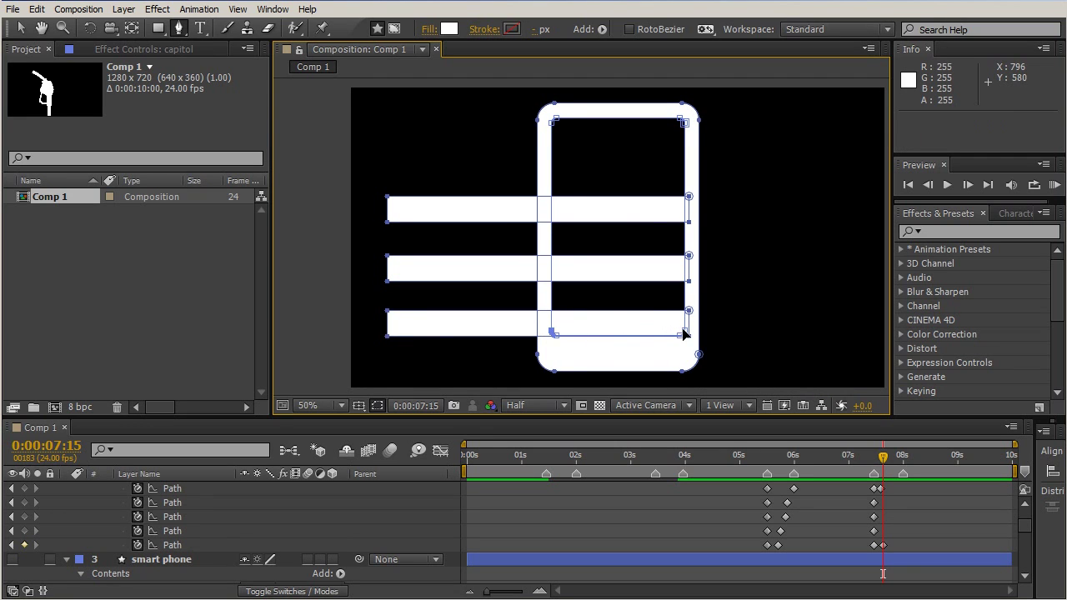
right_click(684, 333)
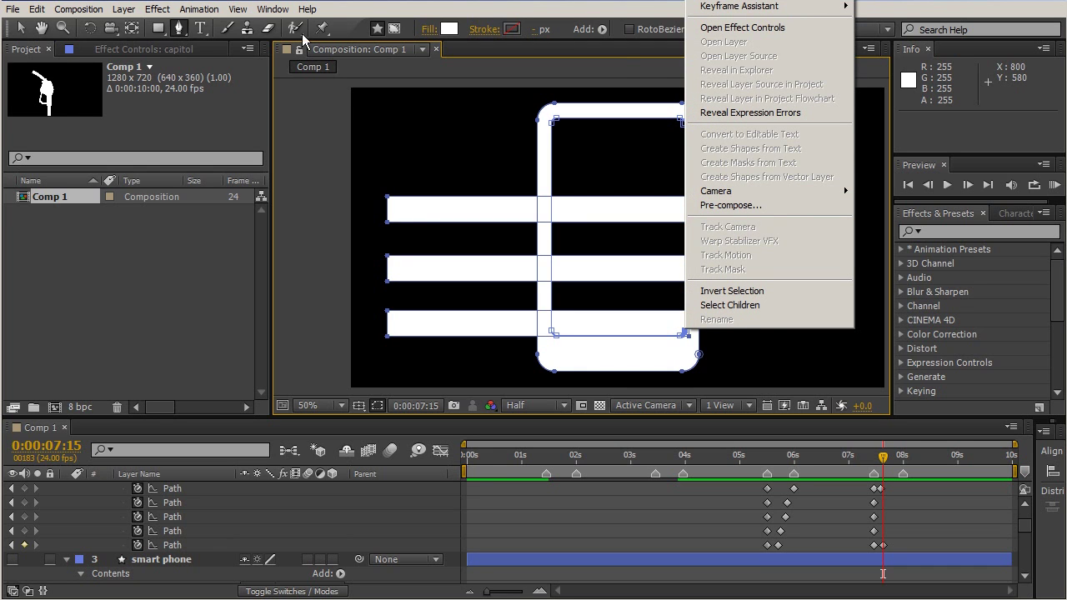
click(124, 9)
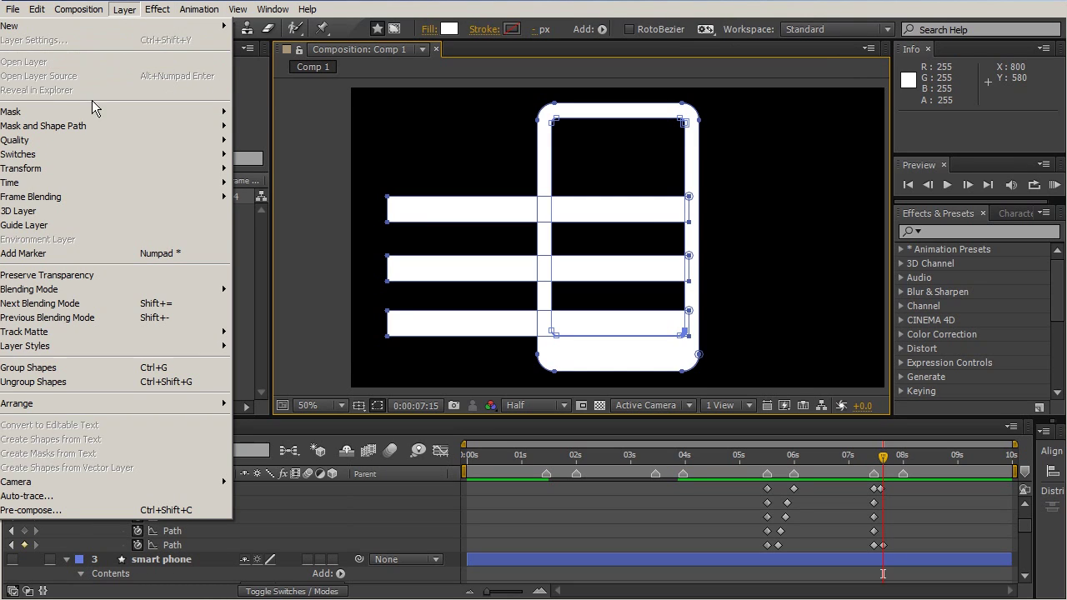
mouse_move(84, 127)
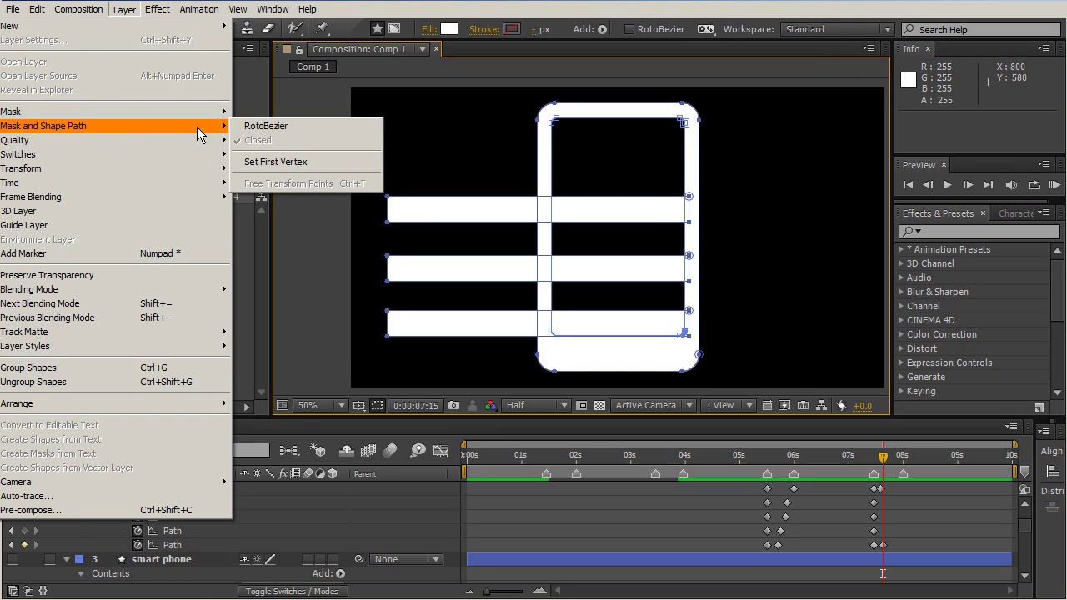
click(279, 163)
mouse_move(881, 458)
mouse_down()
mouse_move(864, 458)
mouse_move(882, 459)
mouse_up()
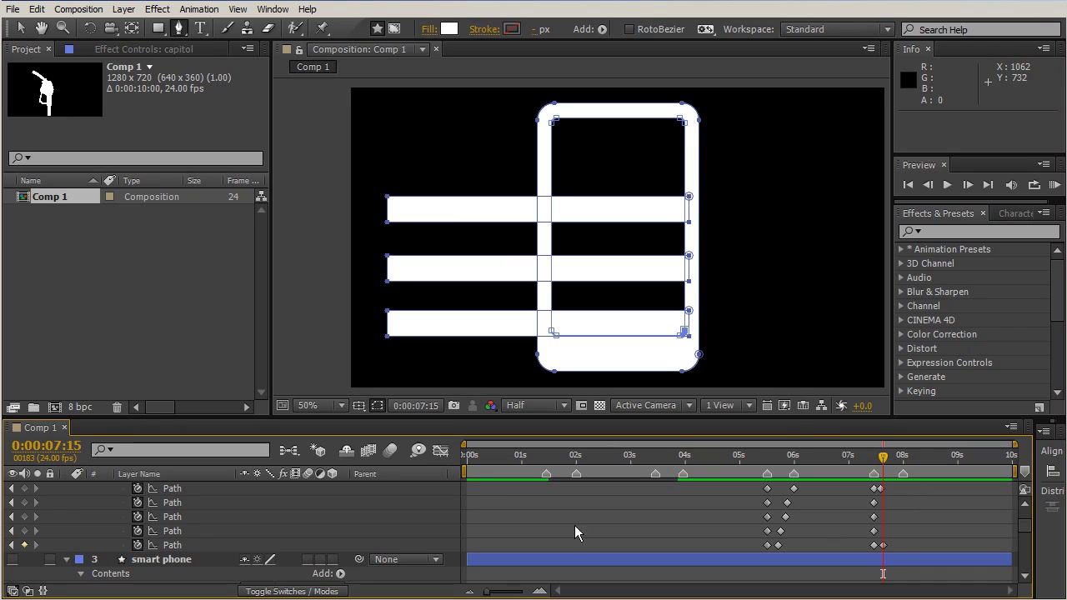
- Find the capitol path that controls the lowest tine and set the current time to 0:00:07:17
click(164, 517)
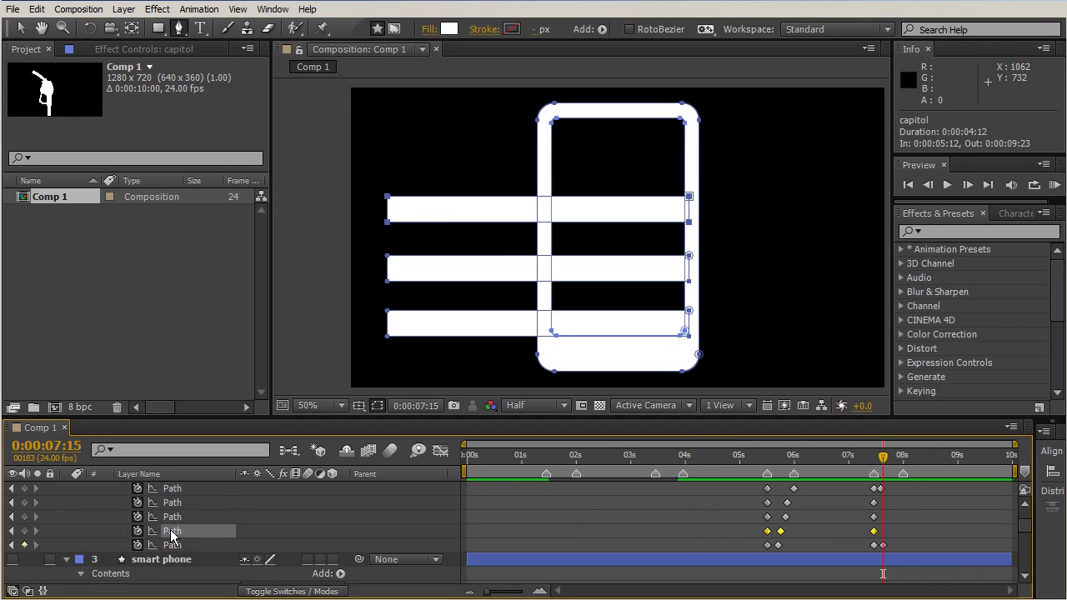
click(174, 503)
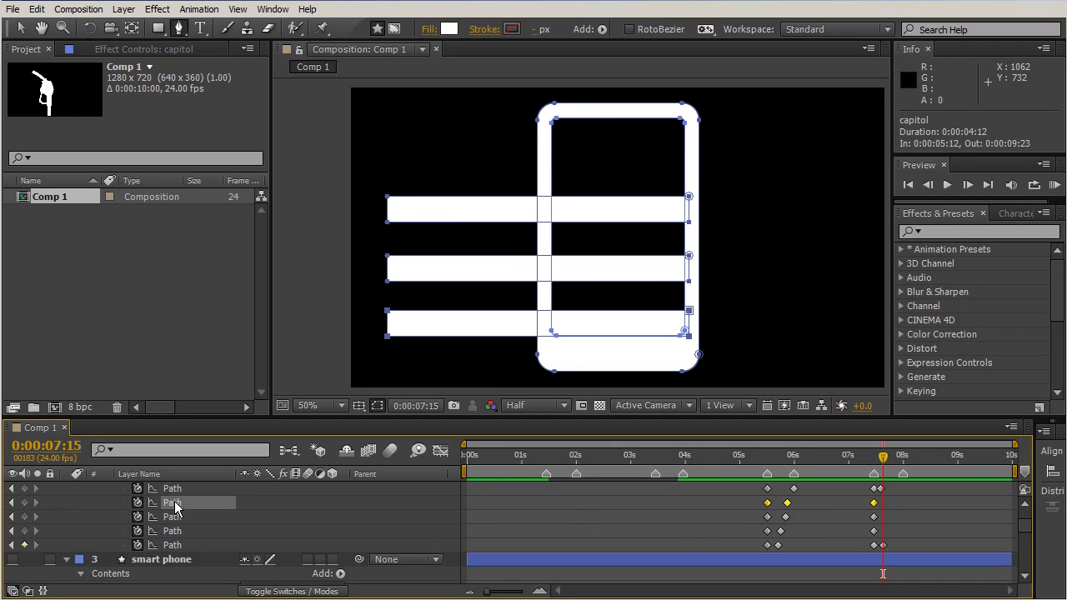
click(173, 517)
click(174, 531)
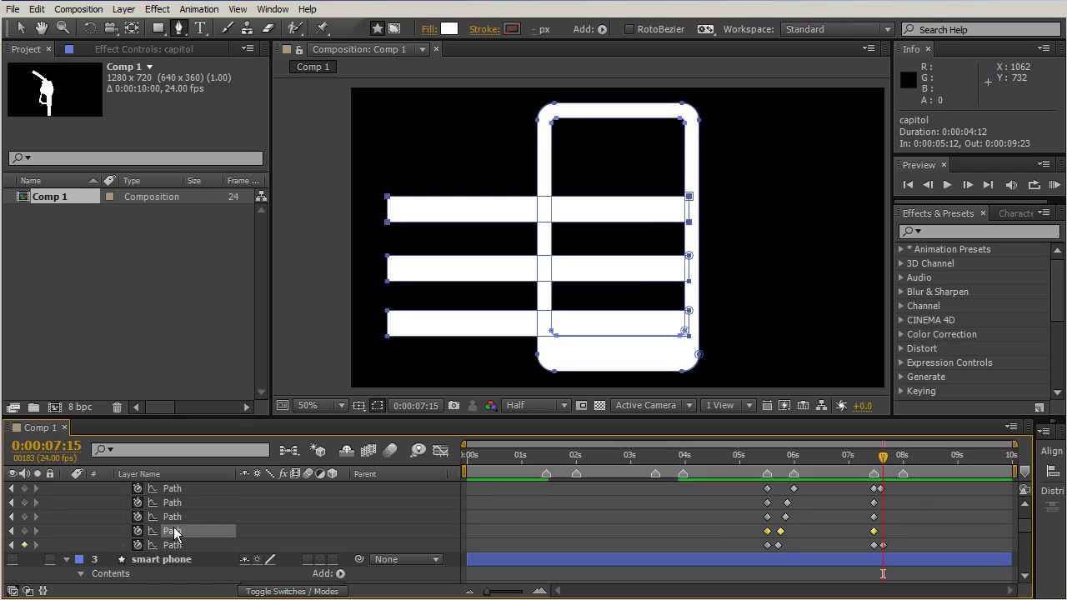
click(174, 505)
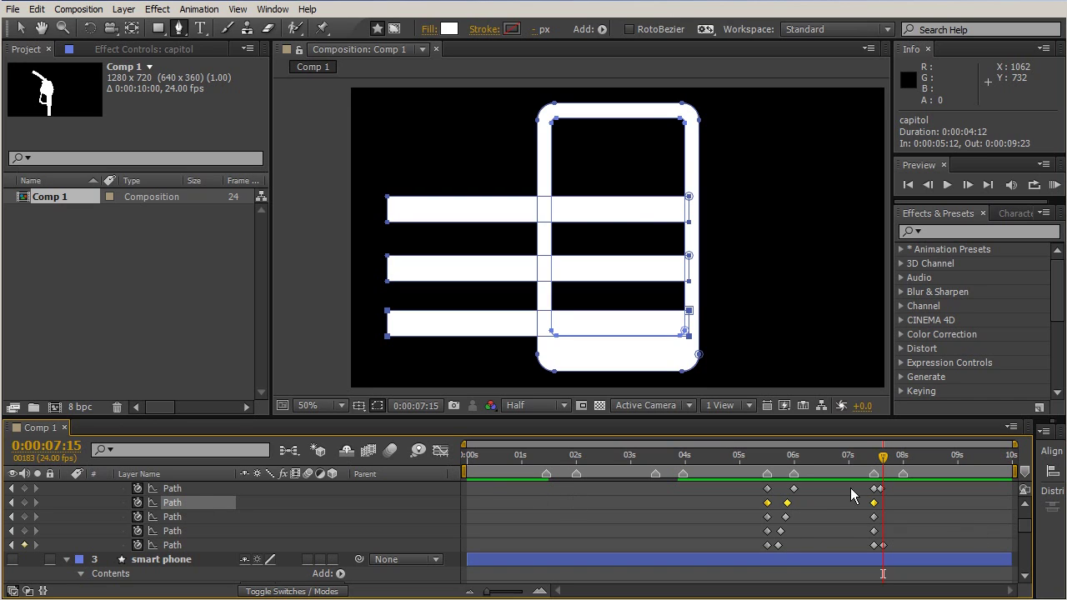
drag(883, 458, 887, 458)
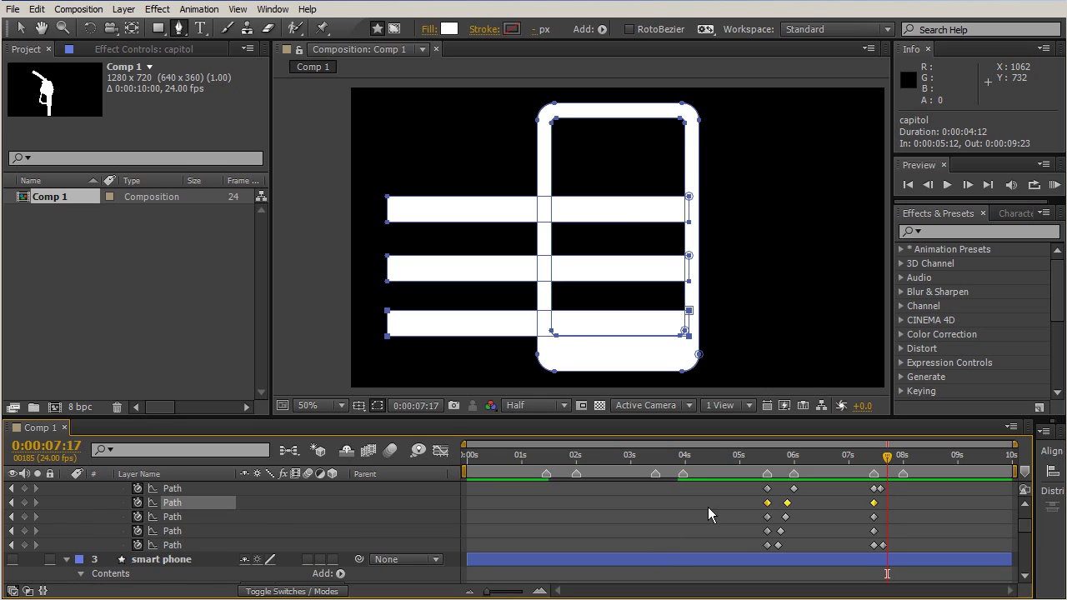
- Convert the ellipse path of Ellipse 3 in the smart phone layer's phone group to a Bezier path
scroll(708, 507, down, 8)
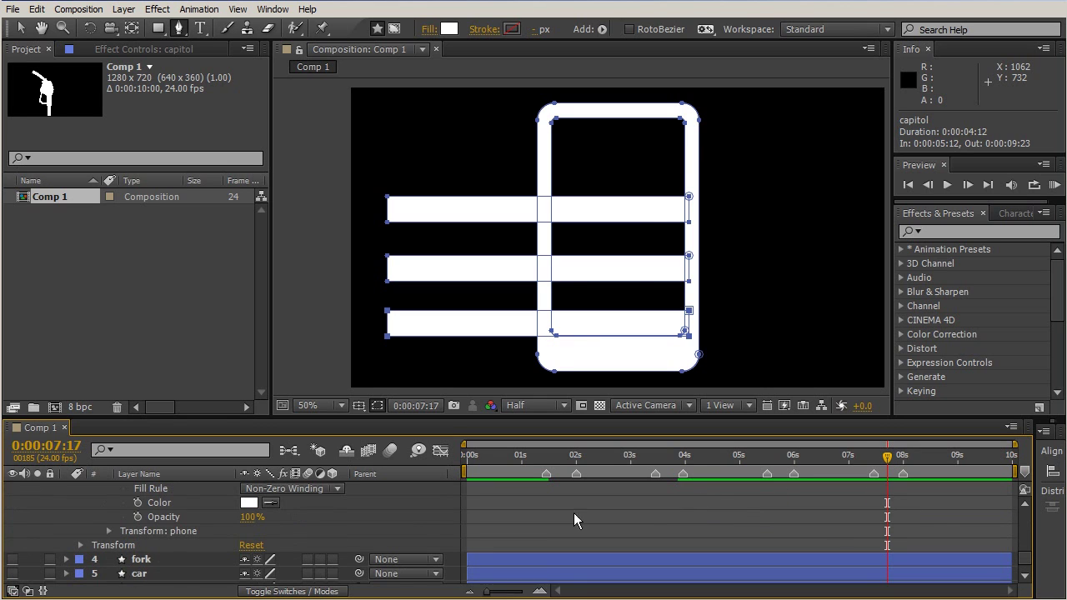
scroll(237, 530, up, 6)
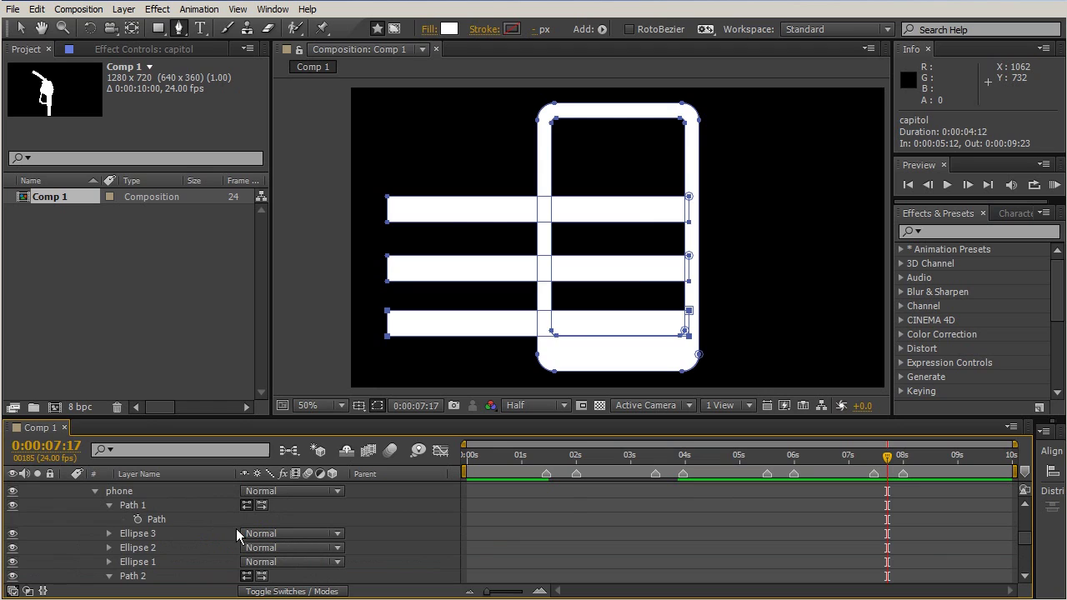
click(153, 534)
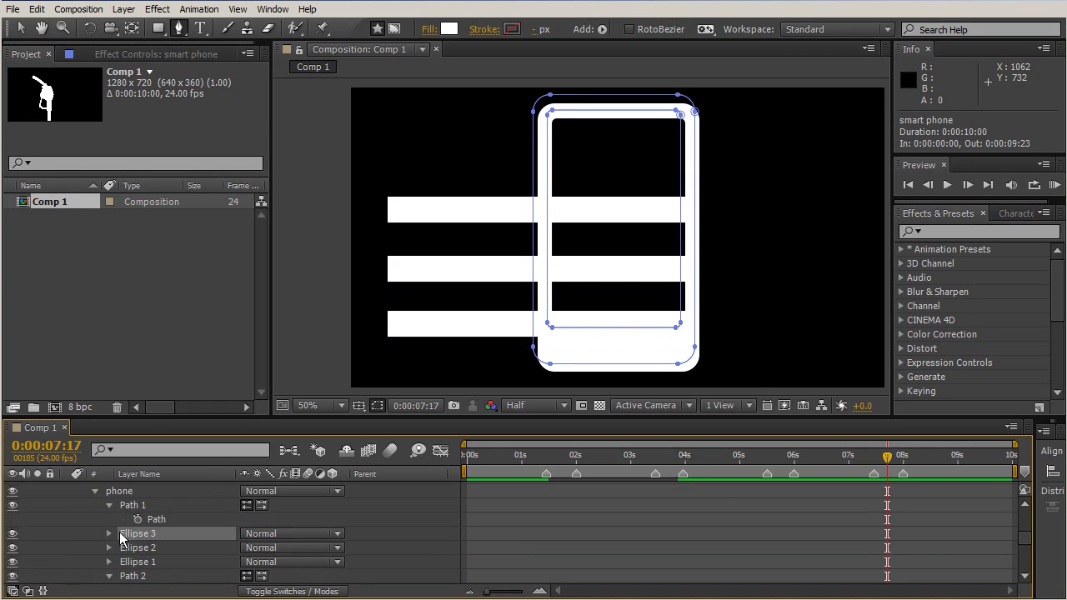
click(109, 533)
click(160, 534)
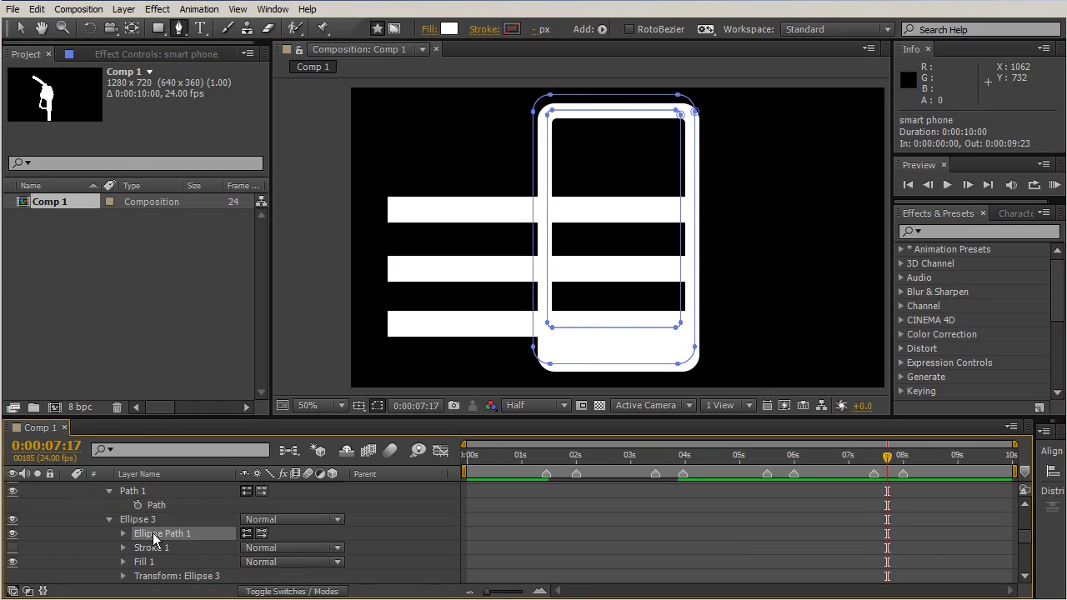
click(122, 533)
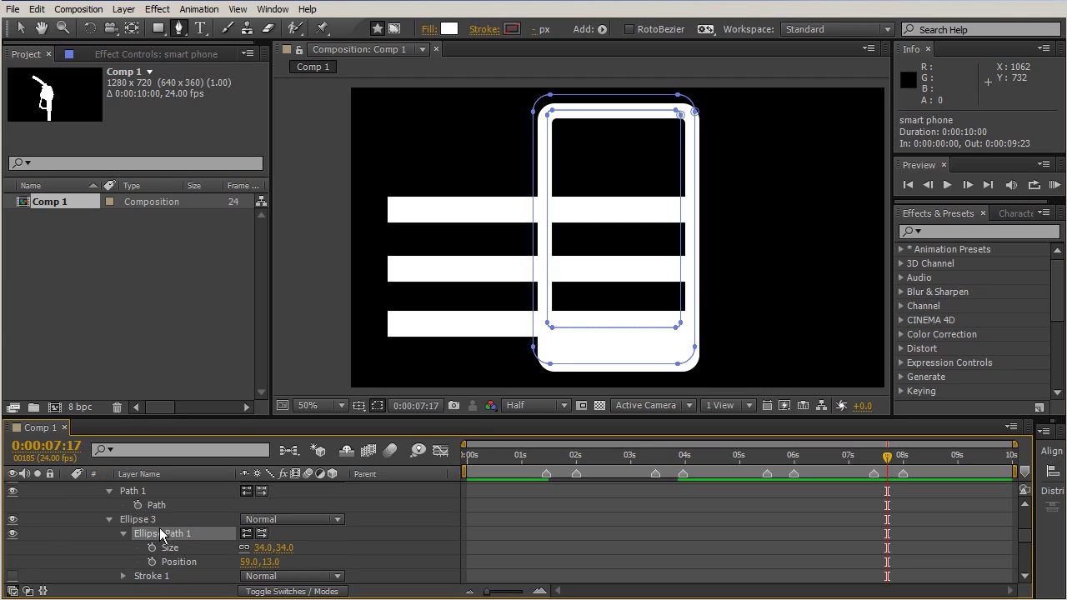
scroll(155, 530, down, 1)
scroll(151, 529, up, 1)
right_click(143, 519)
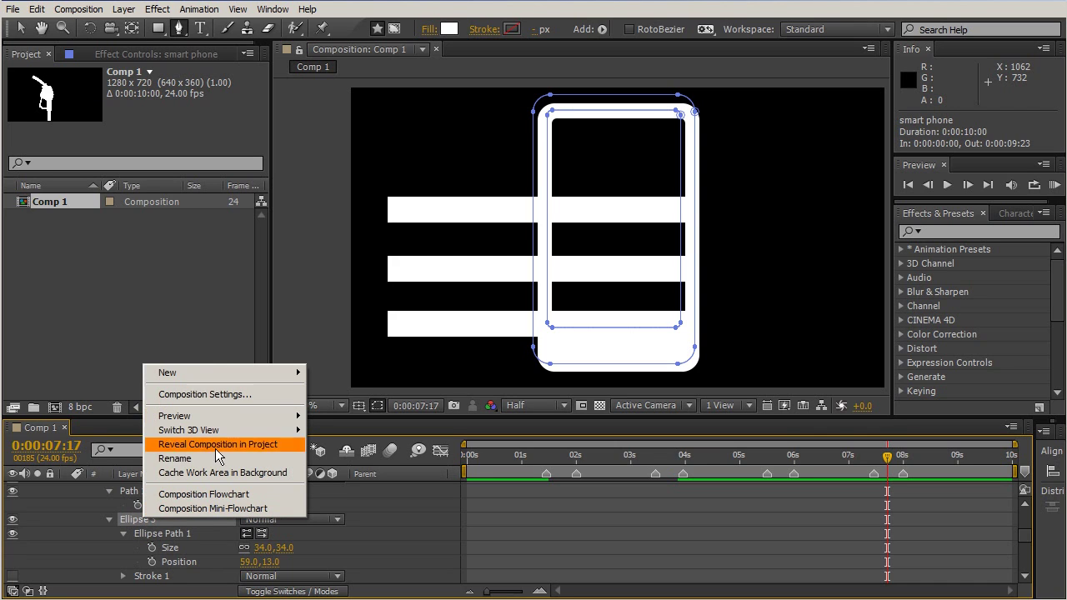
click(178, 548)
right_click(170, 532)
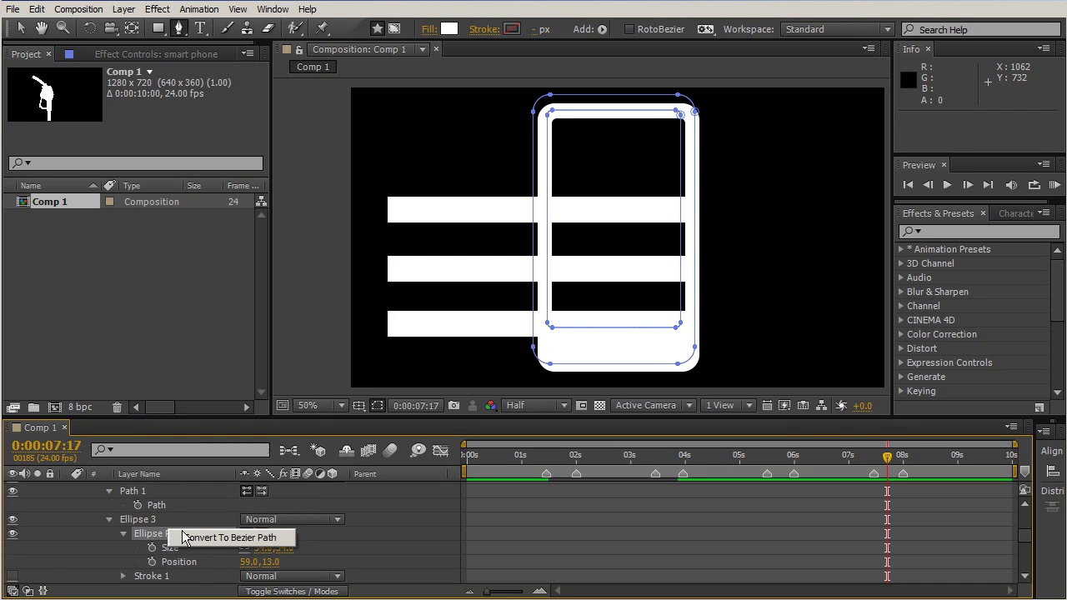
click(230, 538)
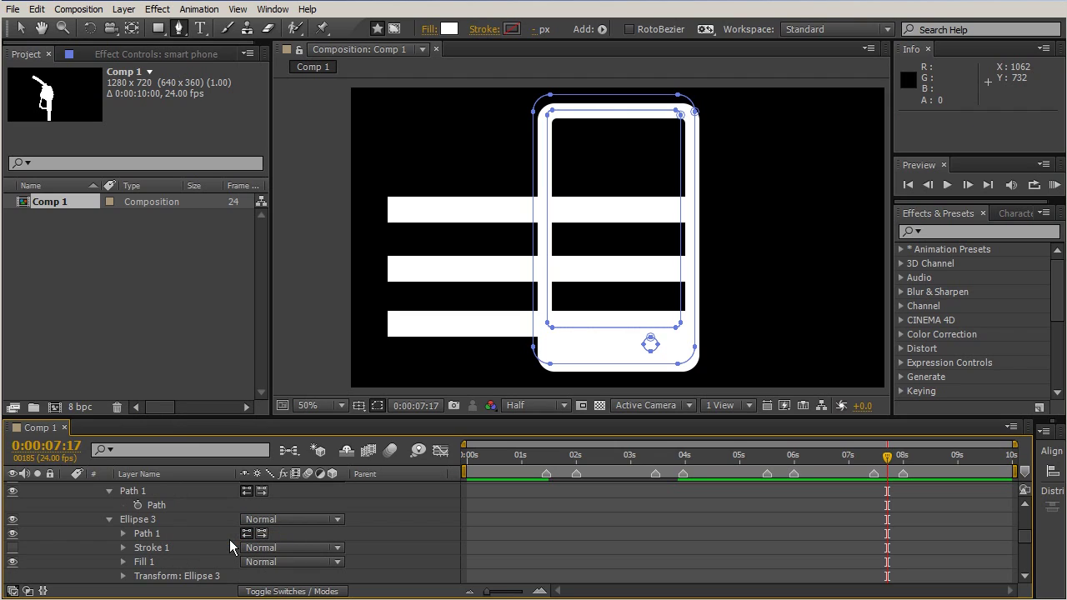
- Copy the converted Ellipse 3 path into the capitol's second path, the lowest tine, at 0:00:07:17
click(123, 534)
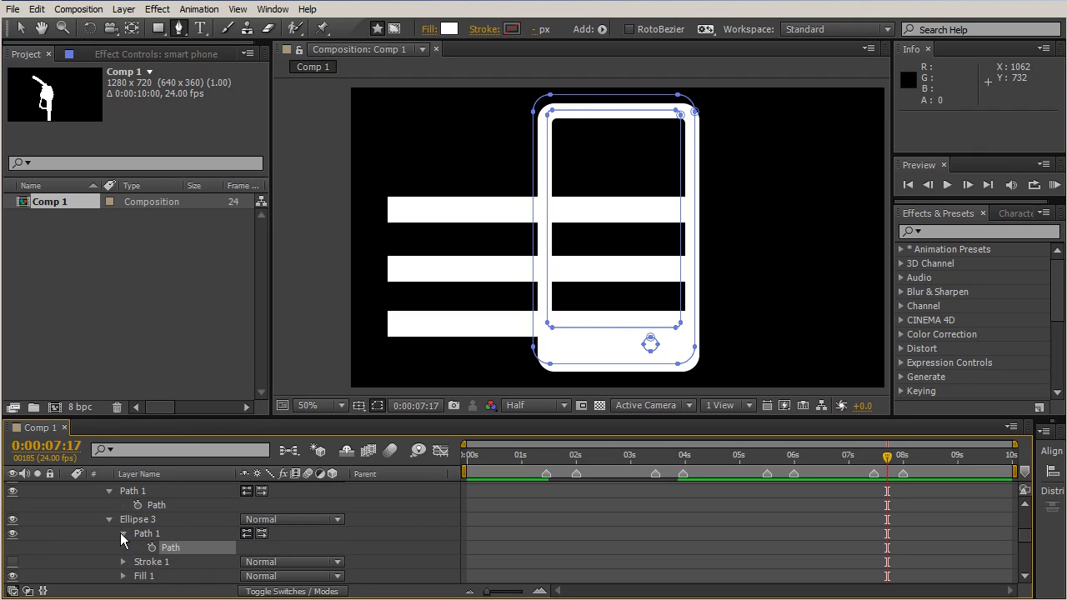
click(173, 549)
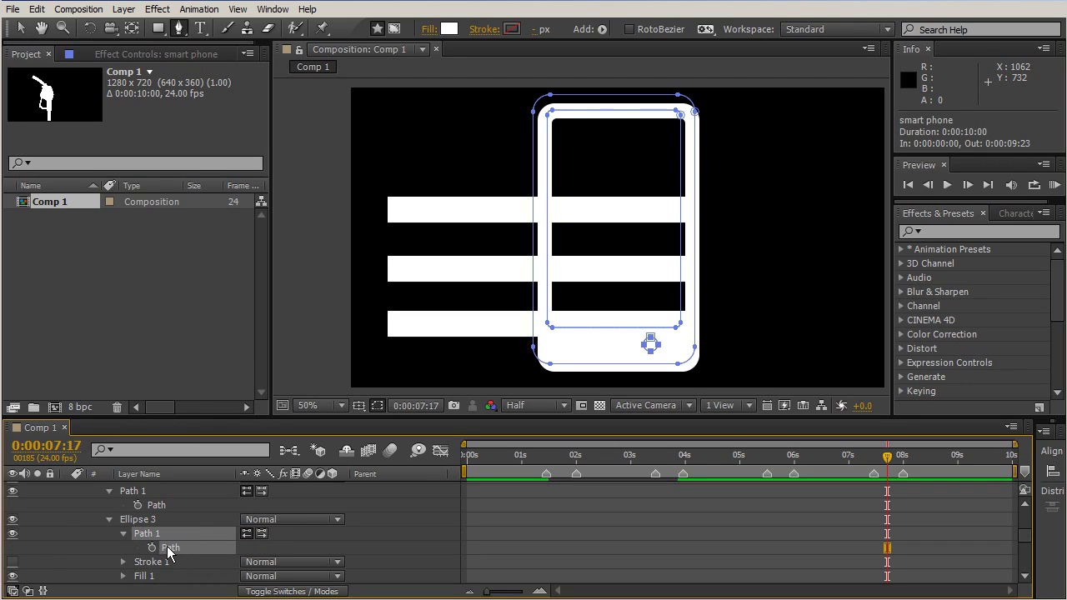
scroll(856, 518, up, 1)
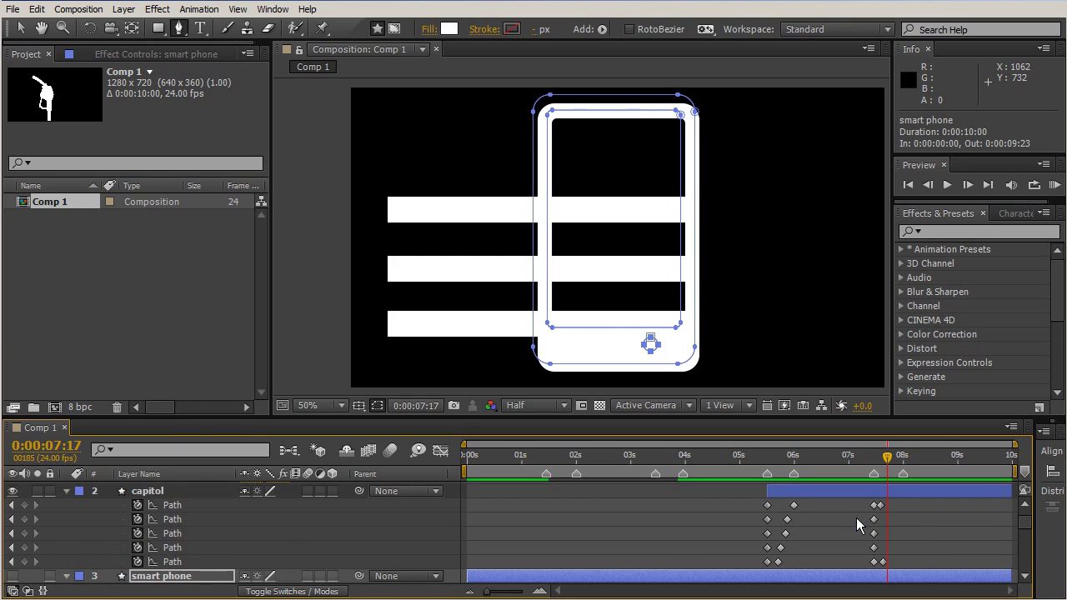
click(170, 519)
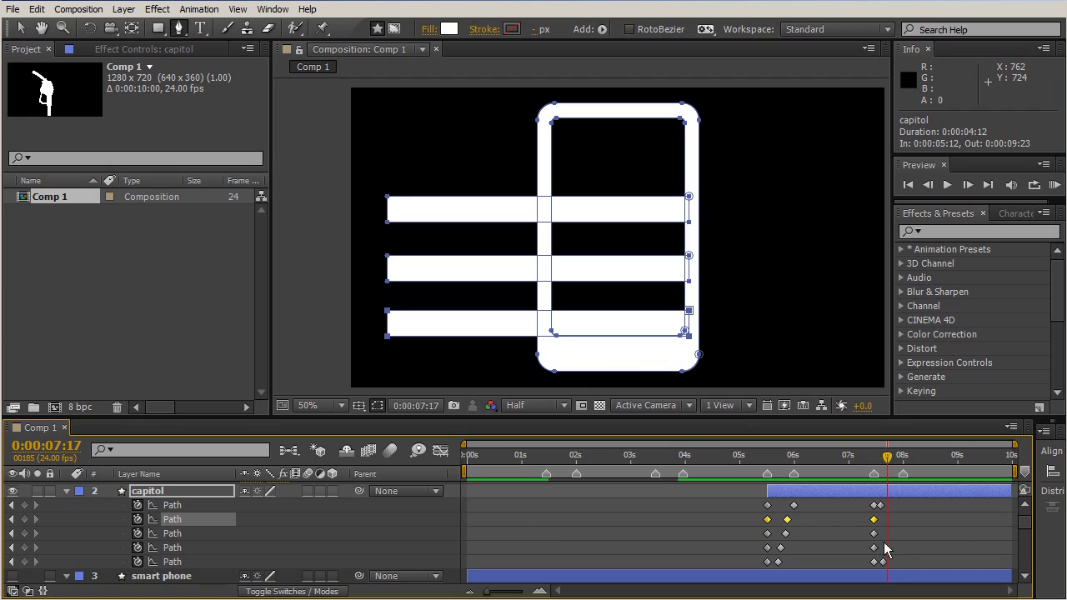
key(ctrl+v)
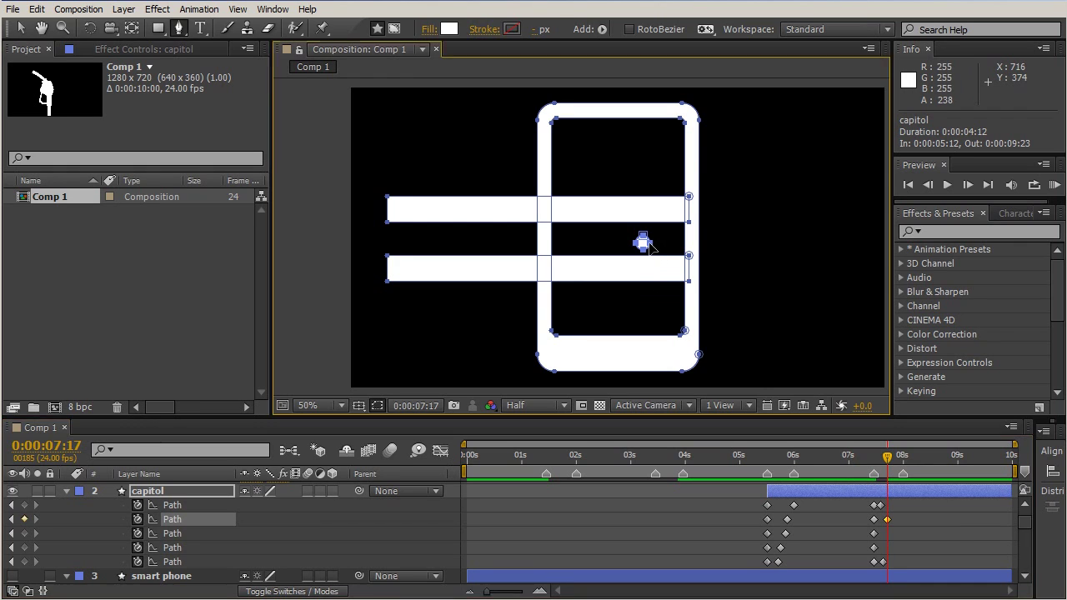
- Move the pasted circle about 46 px right and 264 px down to the phone's lower-right corner, nudging it slightly back left
key(v)
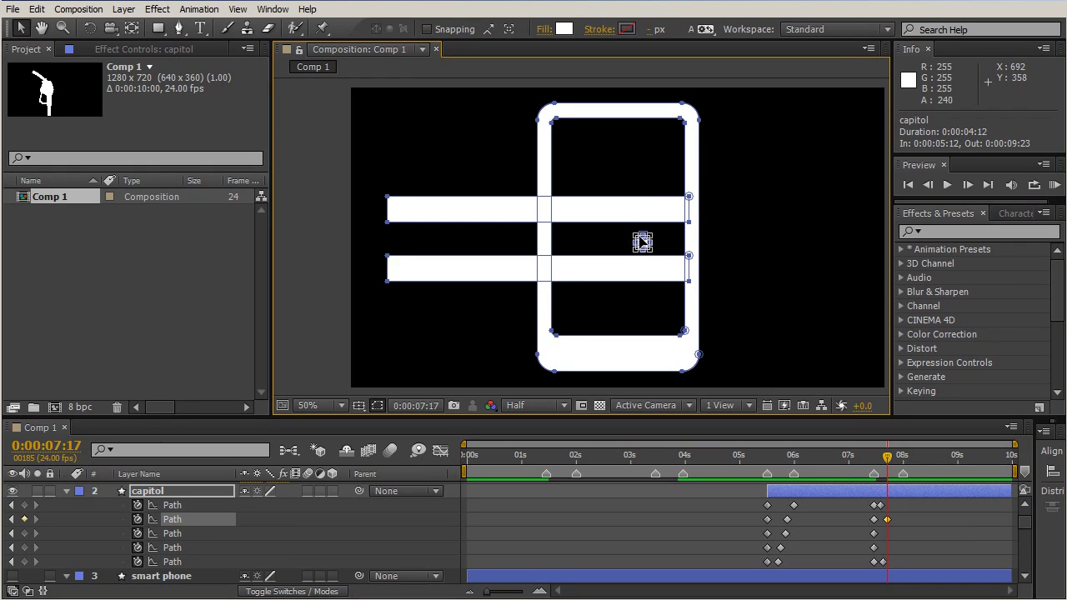
drag(641, 242, 658, 353)
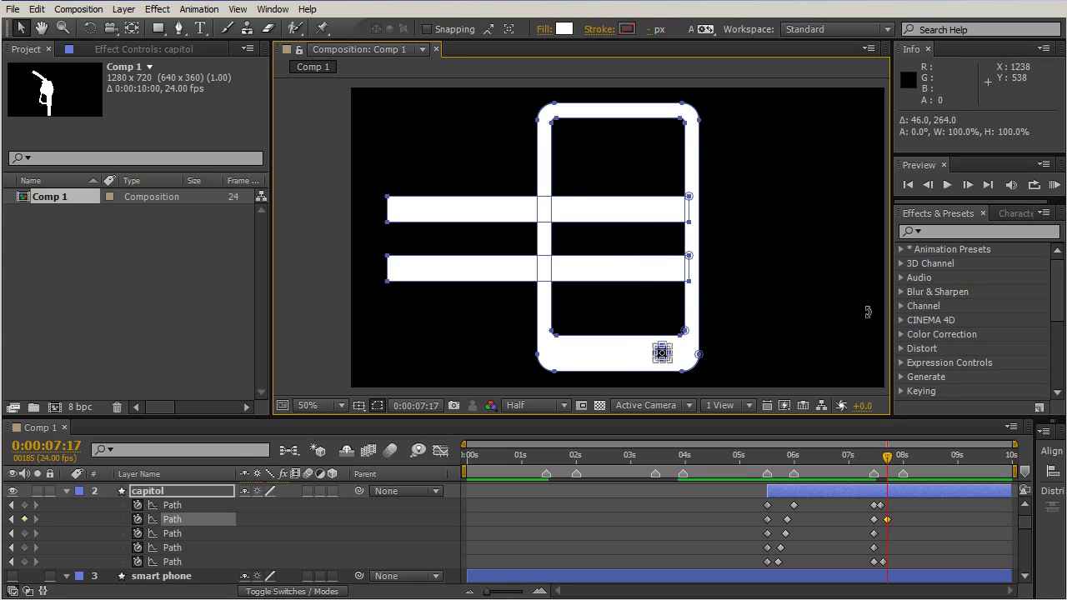
key(Left)
key(Left)
key(Left)
key(Left)
- Copy the circle's 0:00:07:17 keyframe into the capitol's fourth path, the upper remaining tine
click(887, 518)
key(ctrl+c)
click(886, 547)
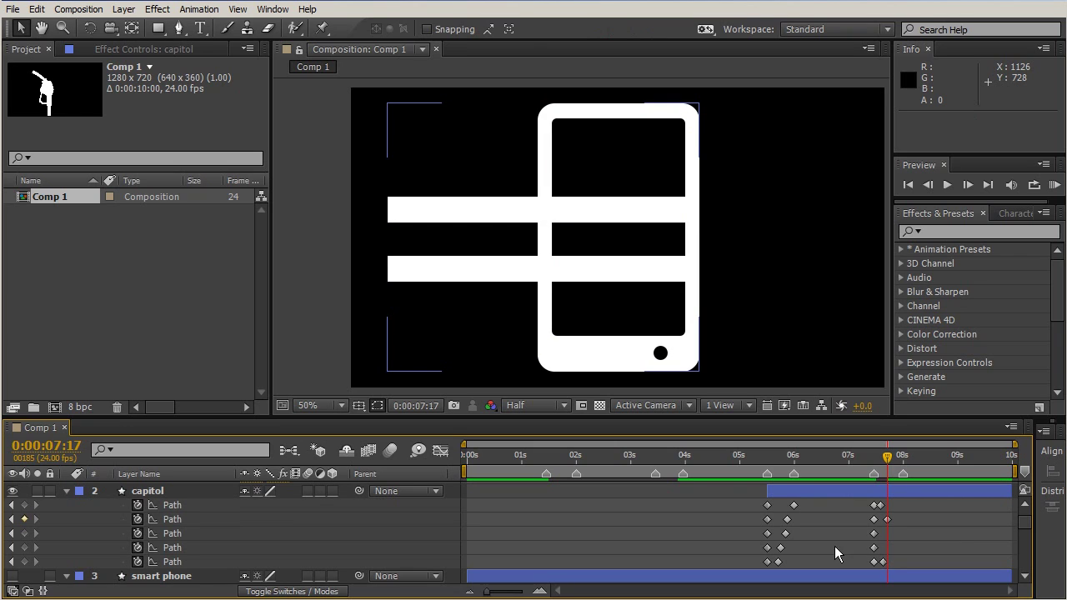
click(861, 546)
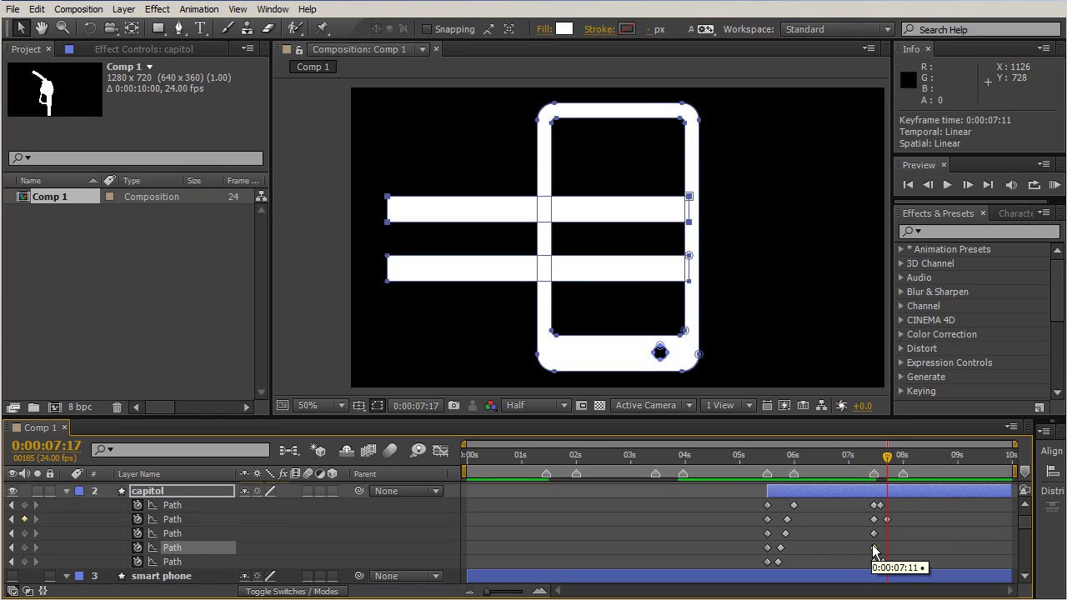
key(ctrl+v)
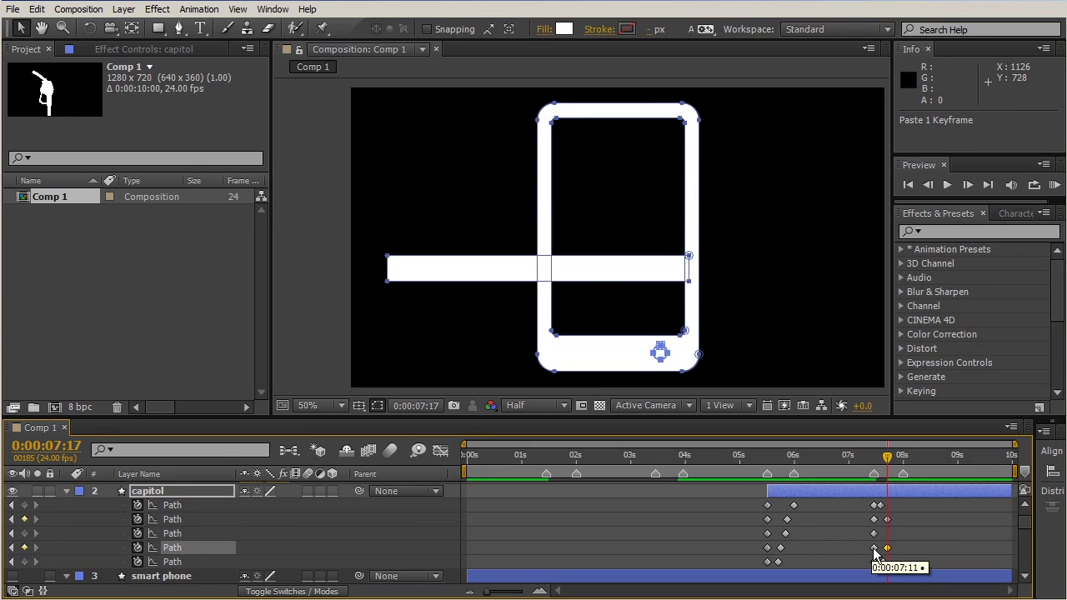
- Shift the copied circle horizontally to the phone's lower-left corner, level with the first circle
key(shift+Left)
key(shift+Left)
key(shift+Left)
key(shift+Left)
key(shift+Left)
key(shift+Left)
key(shift+Left)
key(shift+Left)
key(shift+Left)
key(shift+Left)
key(shift+Left)
key(shift+Left)
key(shift+Left)
key(shift+Left)
key(shift+Left)
key(shift+Left)
key(shift+Left)
key(shift+Left)
key(shift+Left)
key(shift+Left)
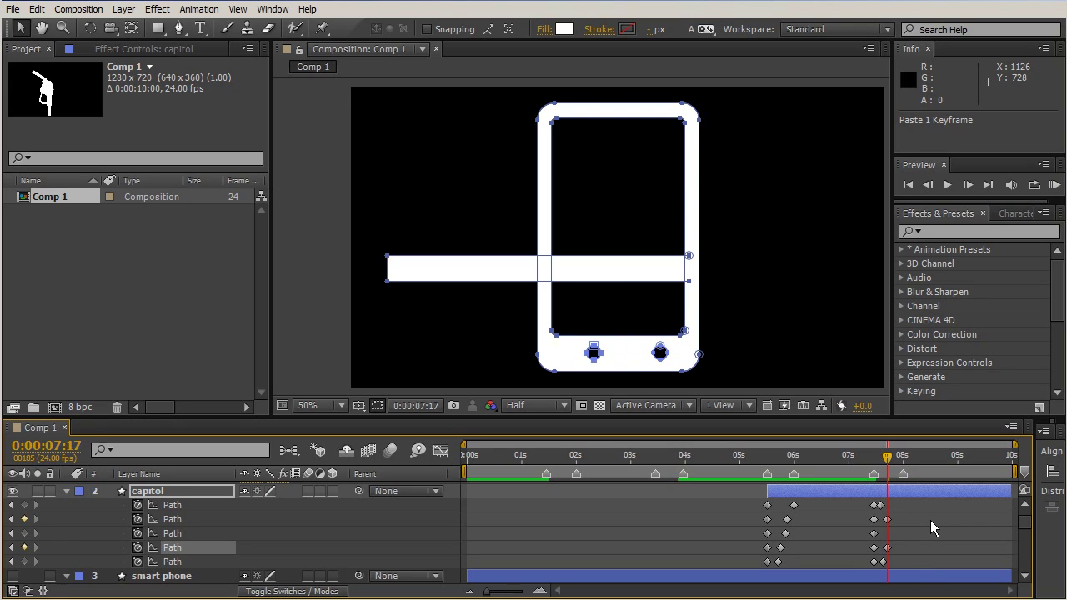
key(shift+Right)
key(shift+Right)
key(shift+Right)
key(shift+Right)
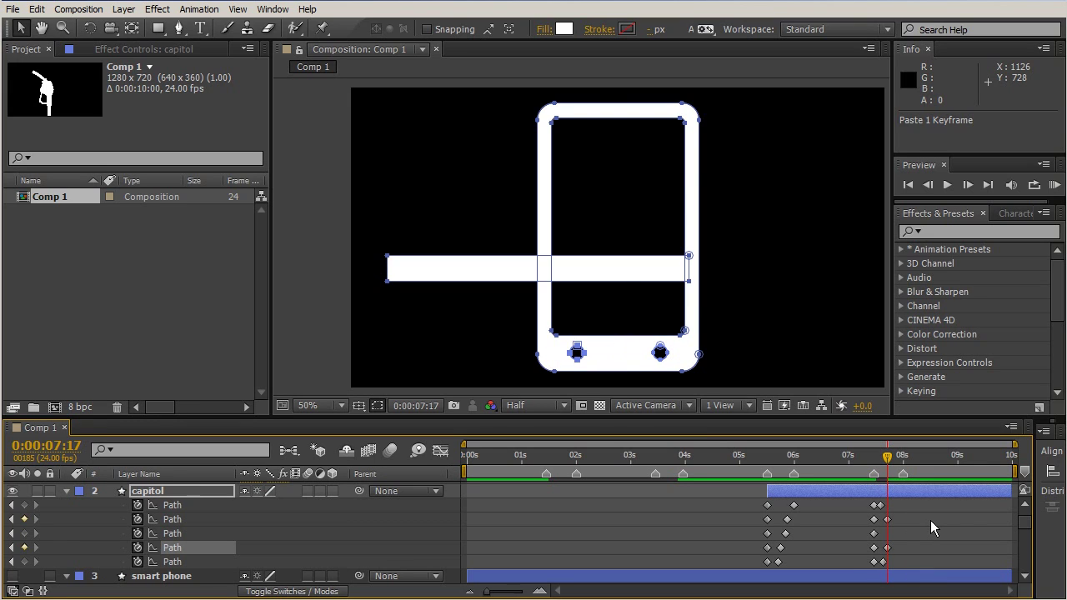
- Copy the circle's keyframe into the capitol's third path at 0:00:07:18 and place it between the two button circles
mouse_move(893, 467)
mouse_down()
mouse_move(874, 466)
mouse_move(892, 467)
mouse_up()
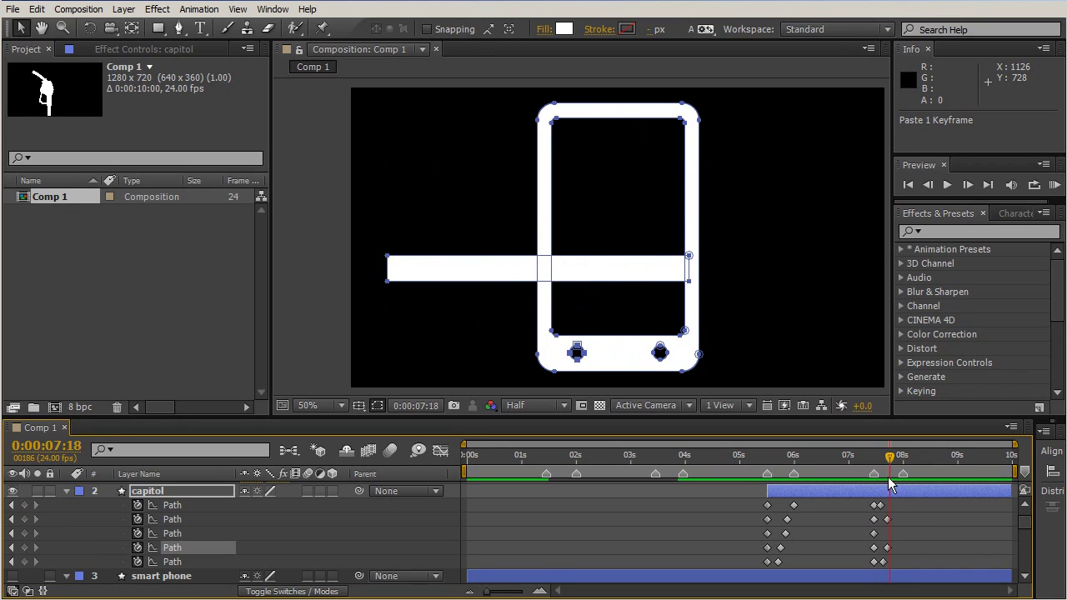
click(874, 534)
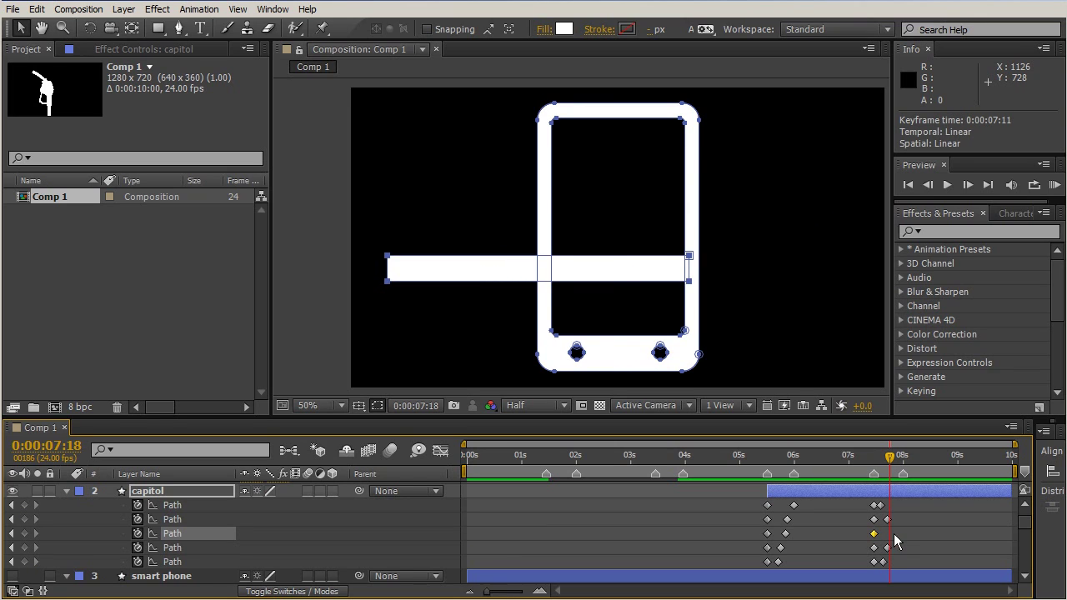
key(ctrl+v)
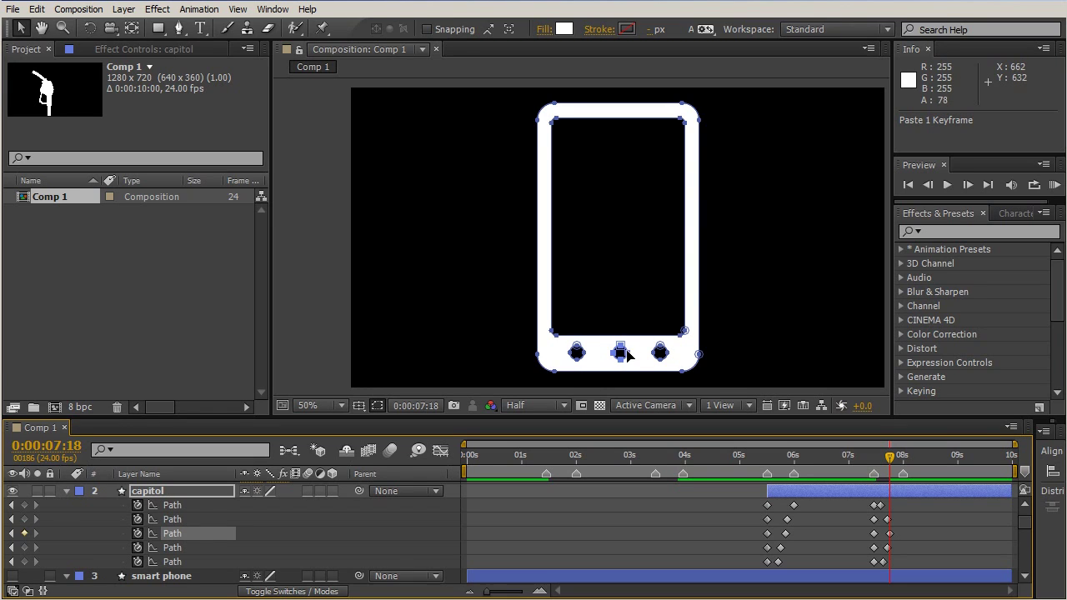
drag(628, 355, 567, 5)
- Enlarge the middle button circle slightly and nudge it 9 px left and 3 px up, centred between the two side buttons
scroll(629, 351, up, 2)
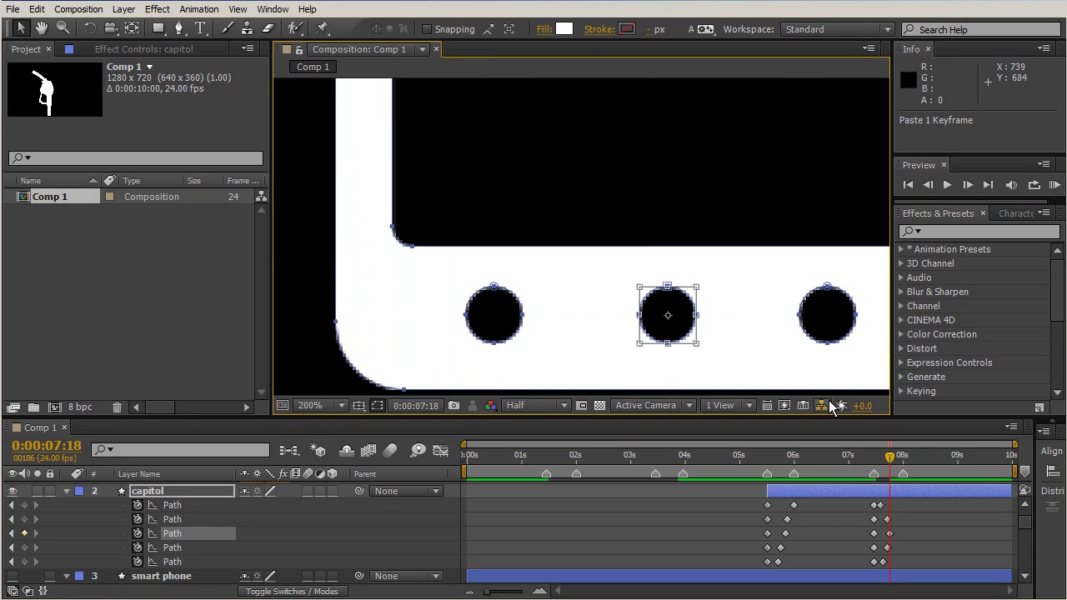
drag(698, 344, 722, 359)
key(Left)
key(Left)
key(Left)
key(Left)
key(Up)
key(Left)
key(Left)
key(Left)
key(Up)
key(Up)
key(Left)
key(Left)
key(Left)
key(Left)
key(Up)
key(Up)
key(Up)
key(Left)
key(Left)
key(Left)
key(Left)
key(Left)
key(Left)
key(Left)
key(comma)
key(comma)
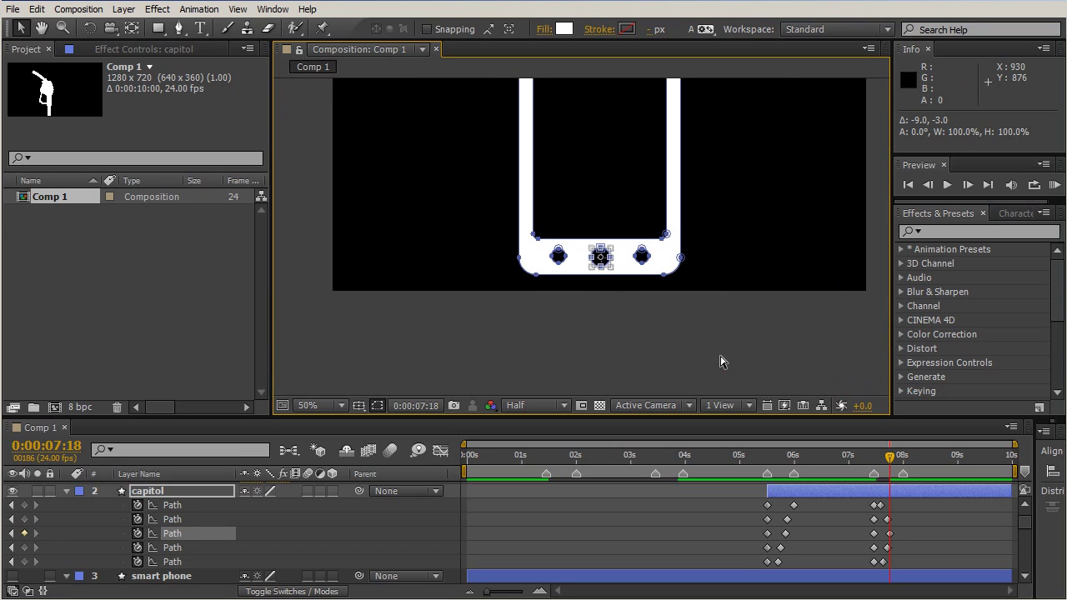
key(period)
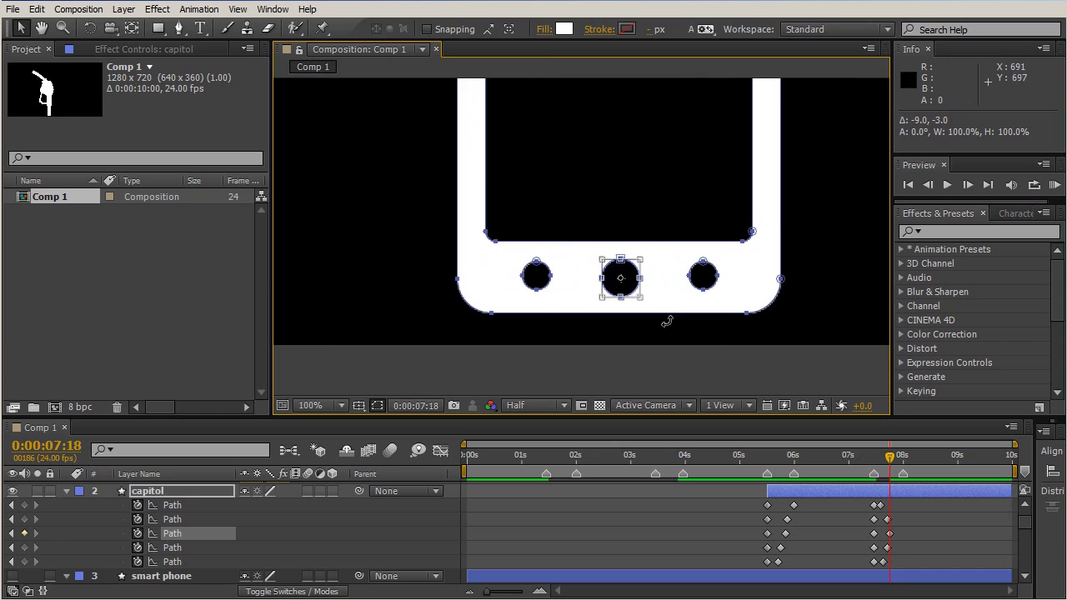
key(comma)
key(comma)
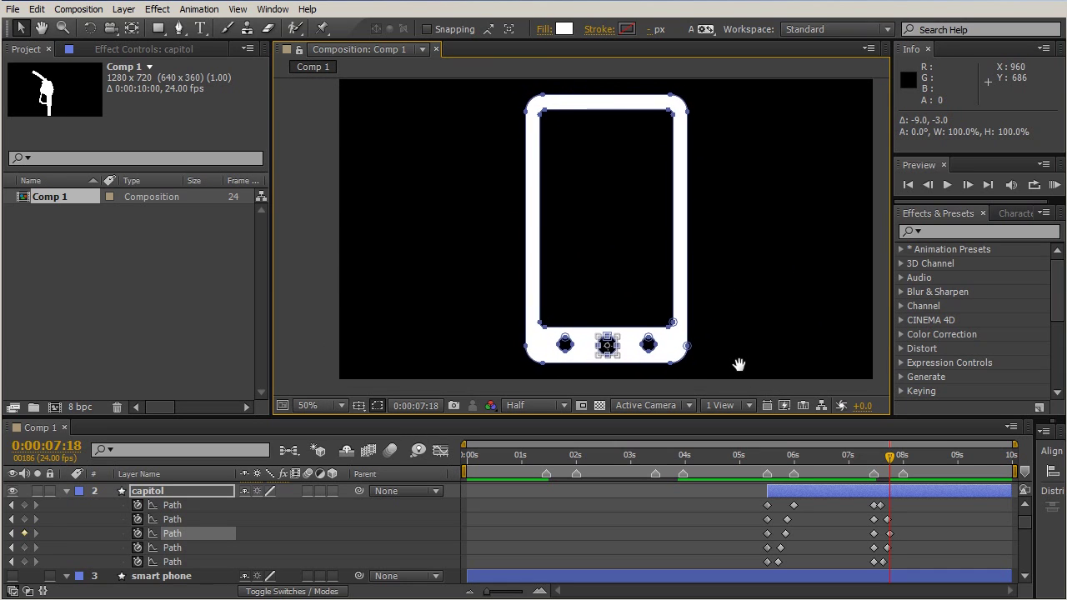
double_click(317, 228)
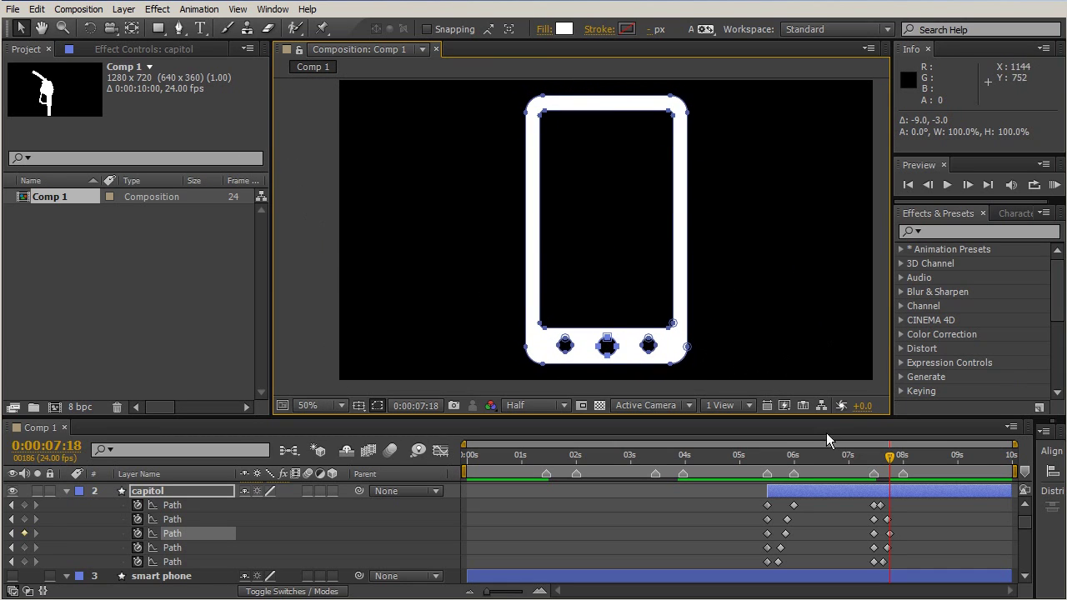
- Move to 0:00:07:19, deselect the capitol paths and preview the finished morph into the smart phone
drag(896, 459, 894, 485)
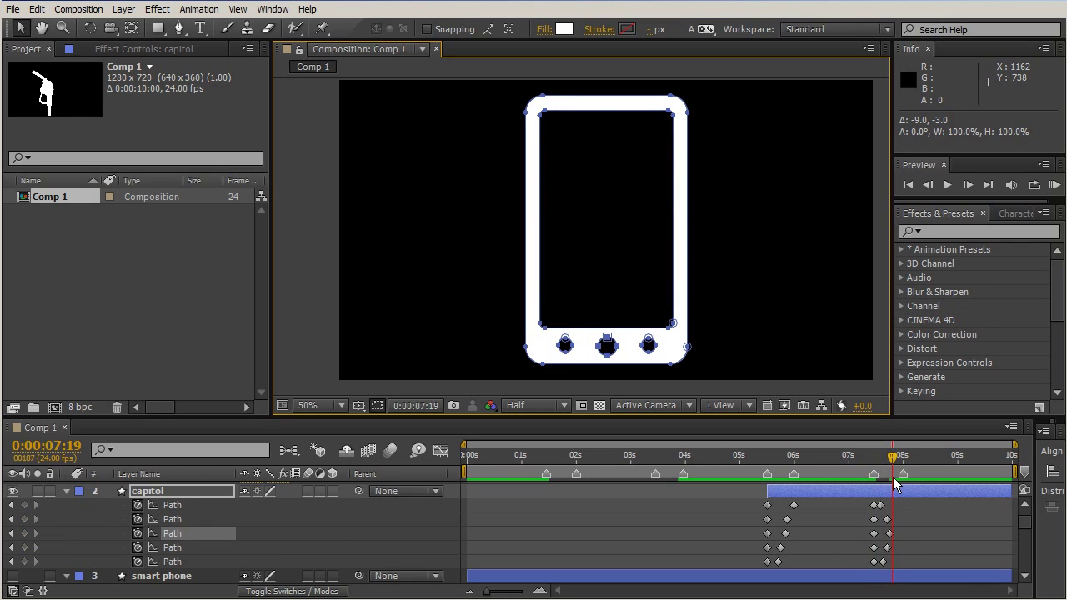
click(930, 525)
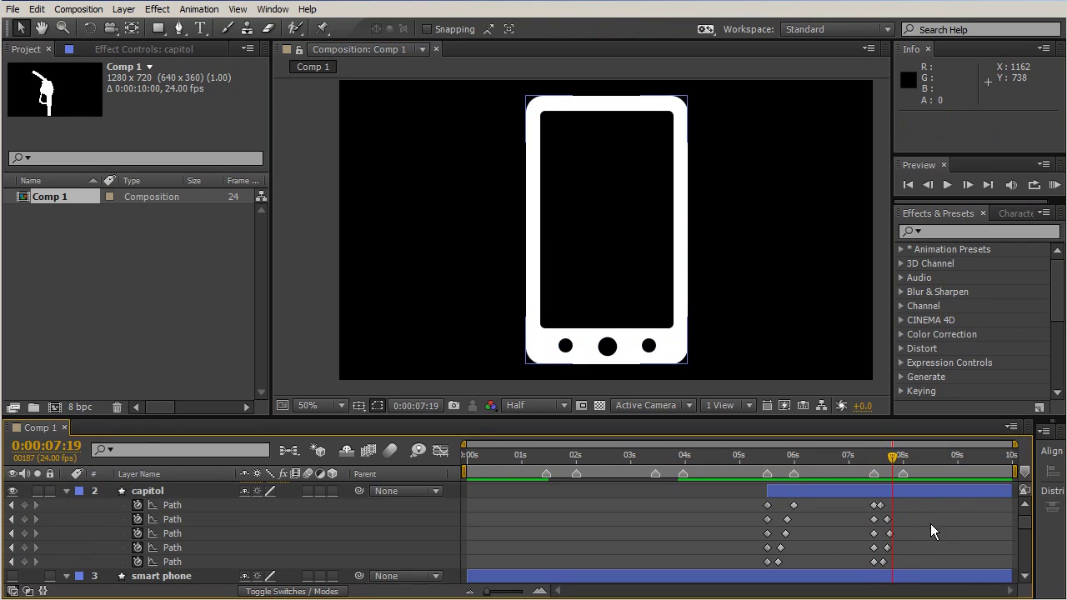
click(938, 529)
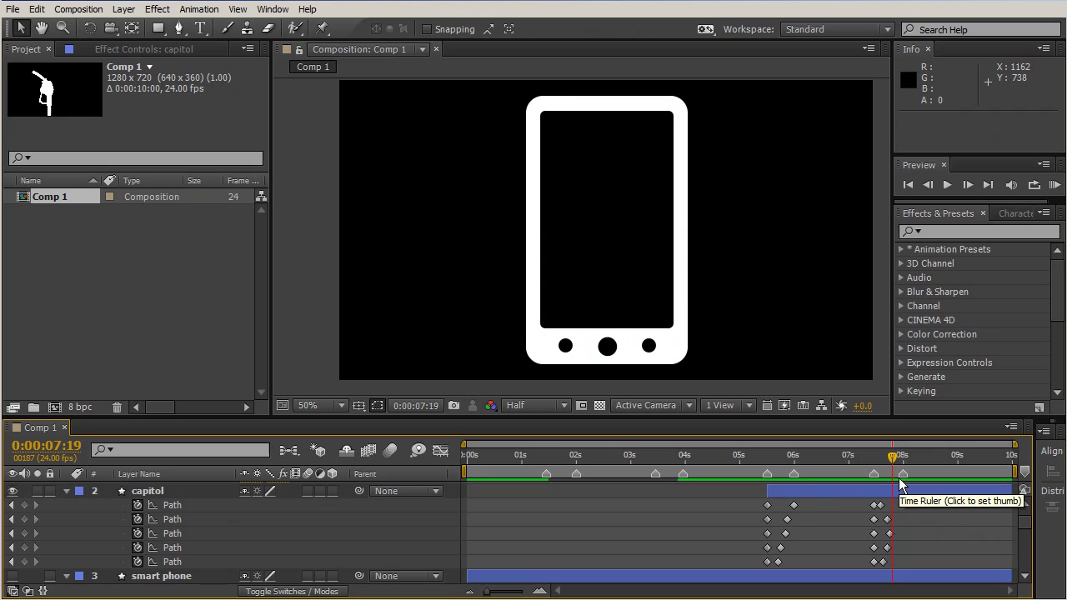
key(KP_0)
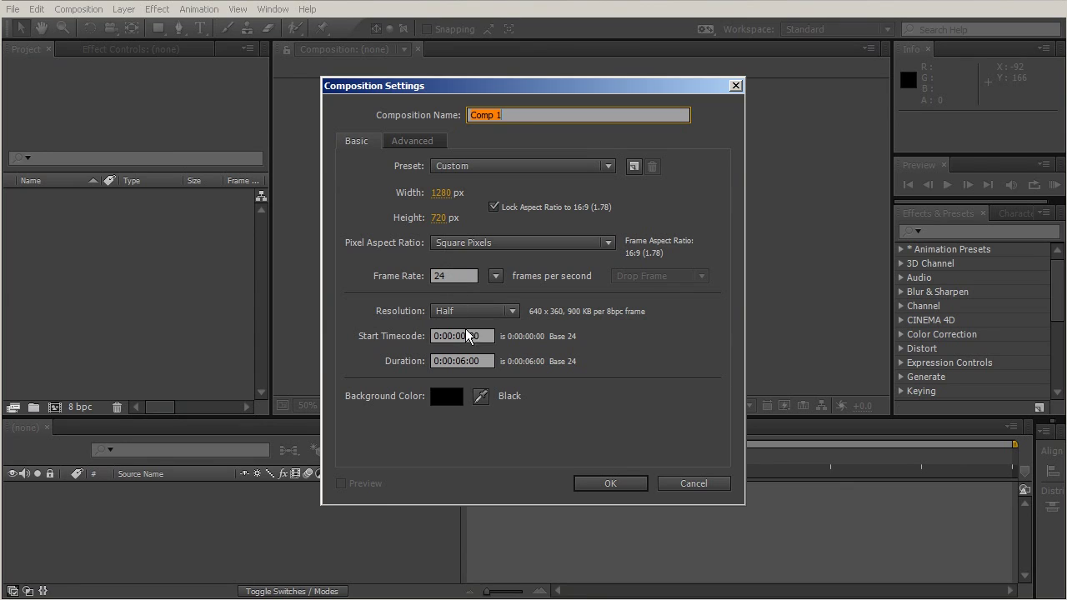
- Create Comp 1 at 1280 x 720, 24 fps, with a duration of 0:00:06:00 and the background color 13B1D3
click(480, 360)
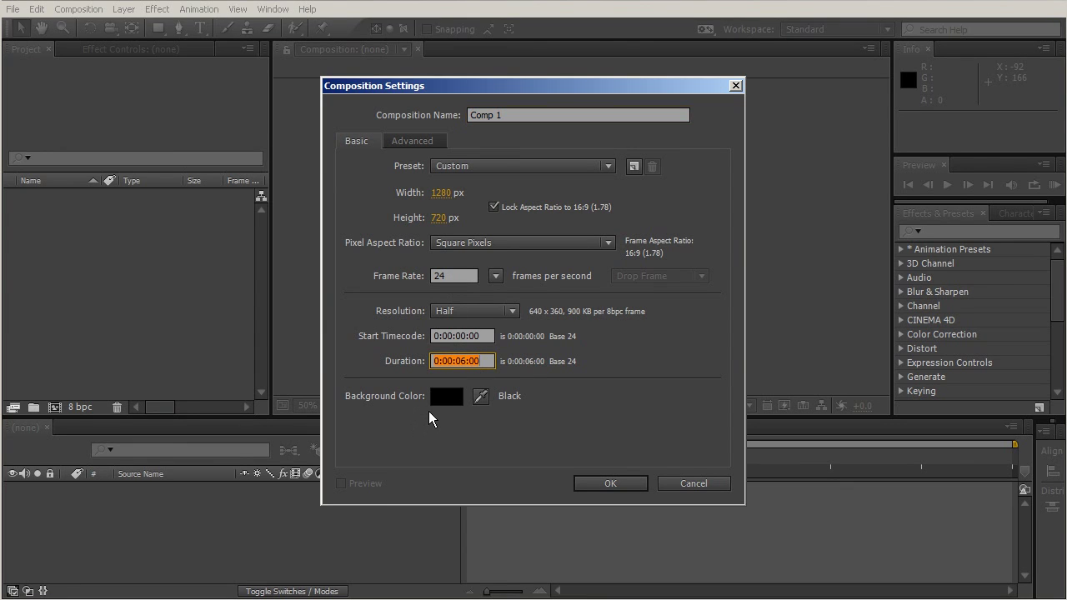
click(432, 396)
mouse_move(357, 275)
mouse_down()
mouse_move(358, 258)
mouse_move(260, 204)
mouse_move(325, 171)
mouse_move(324, 191)
mouse_move(306, 196)
mouse_move(317, 200)
mouse_up()
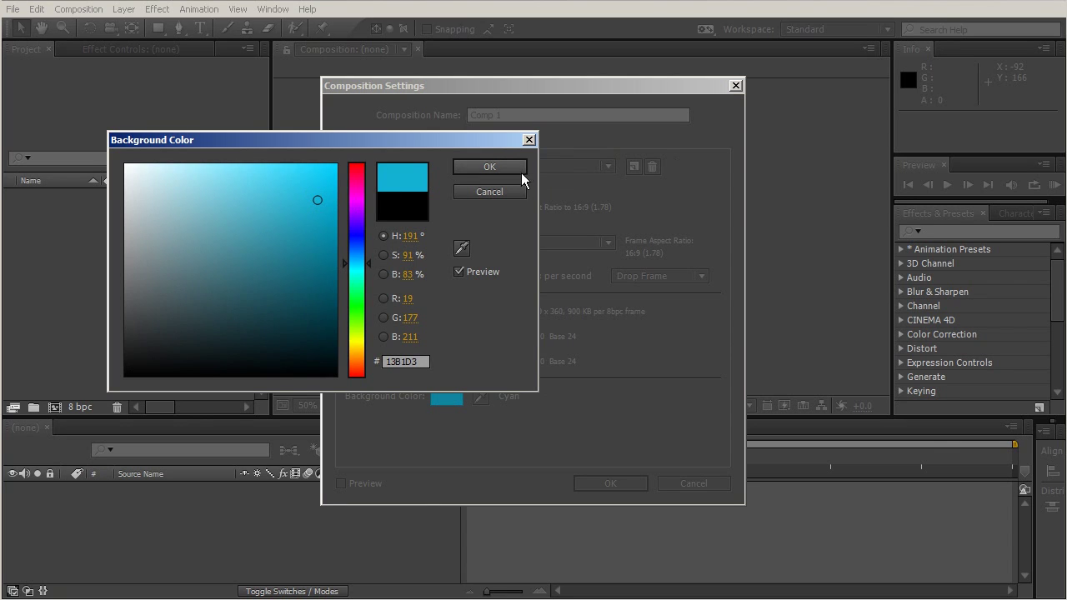
click(492, 167)
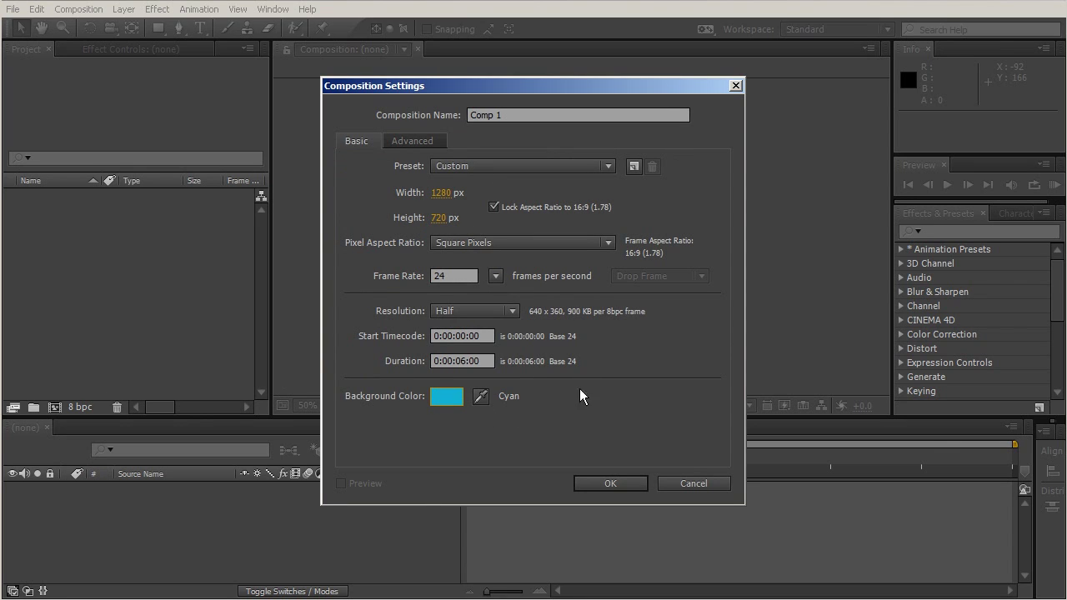
click(622, 480)
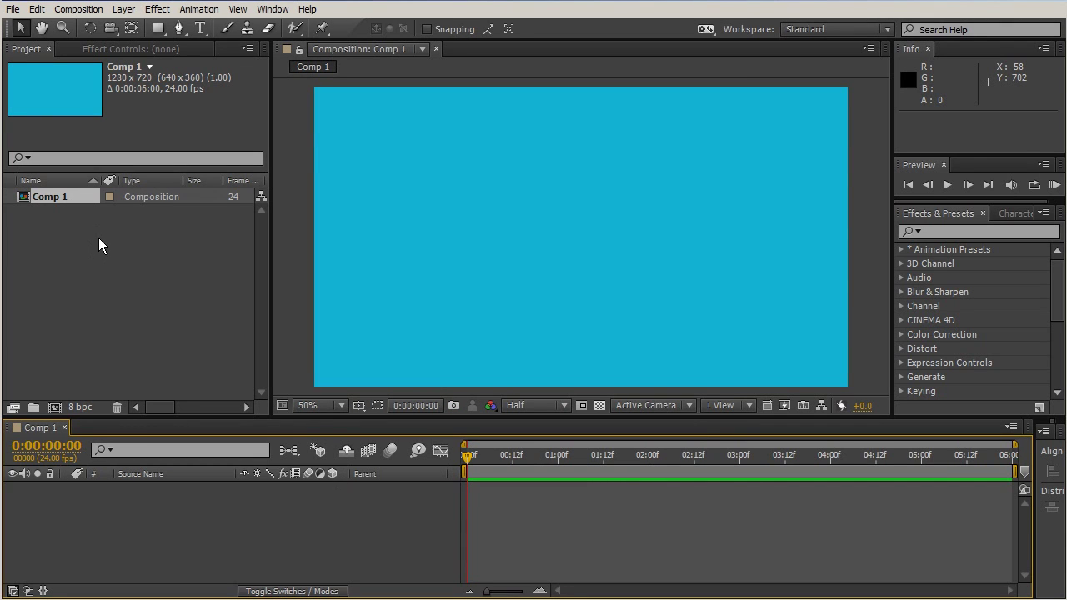
- Import the shapeguy Illustrator file as Footage and add it to Comp 1 as a layer
double_click(119, 257)
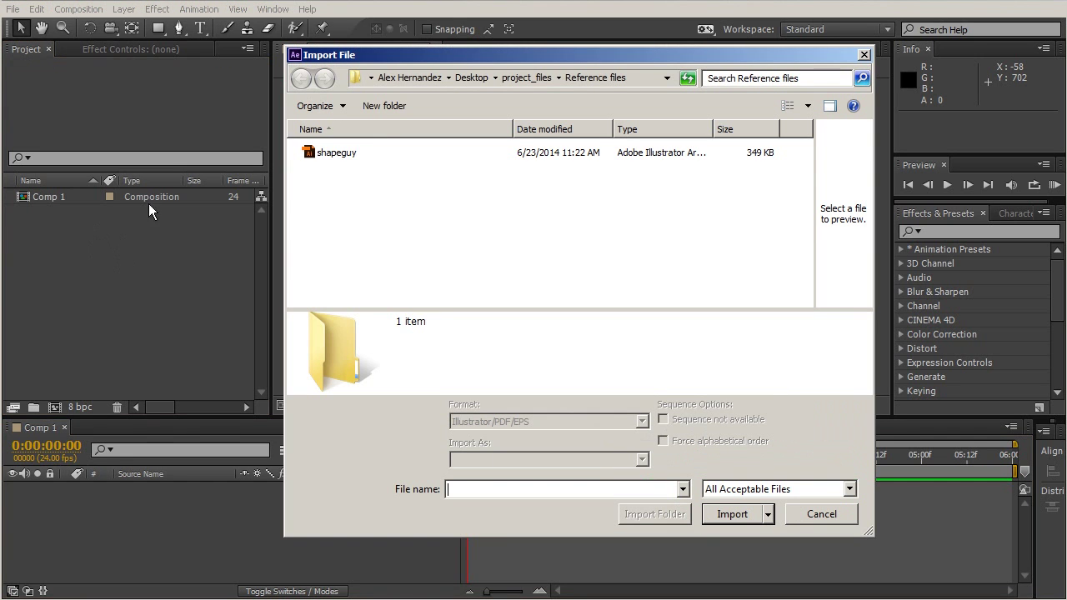
click(365, 150)
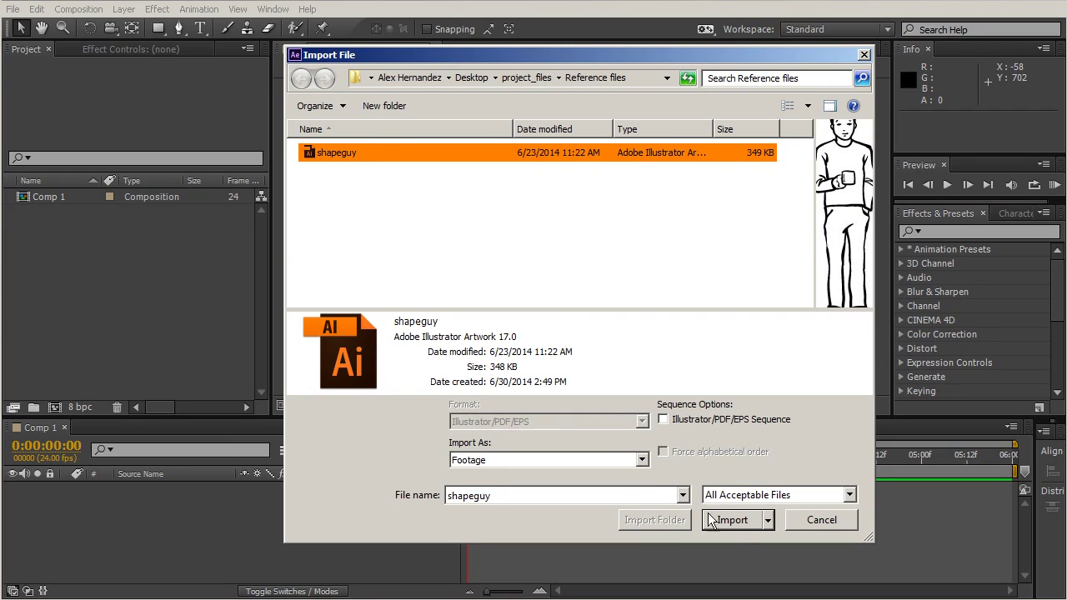
click(643, 460)
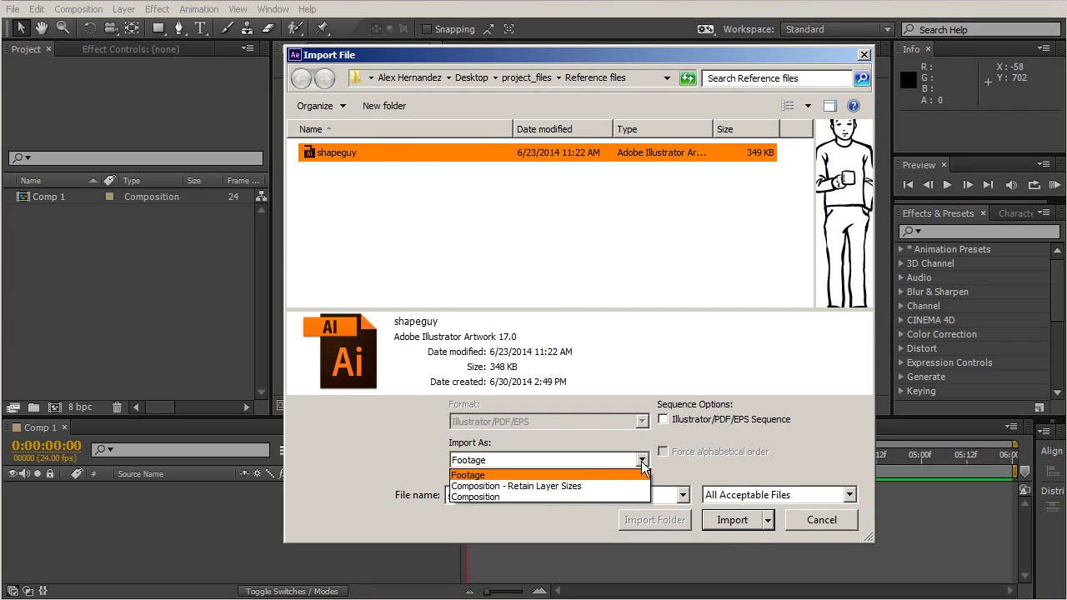
click(742, 522)
click(742, 523)
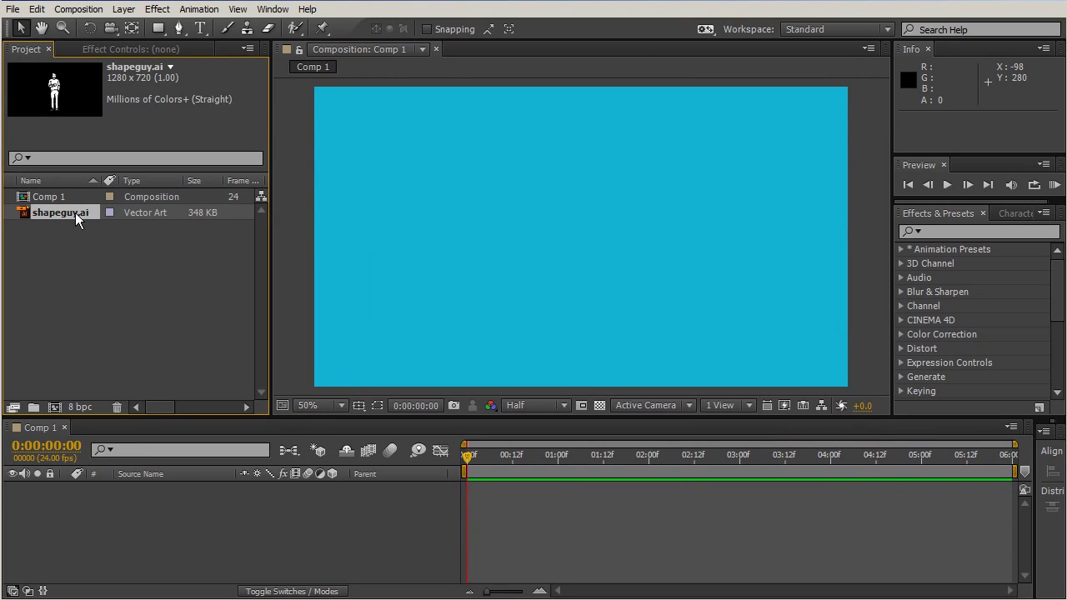
drag(66, 211, 116, 513)
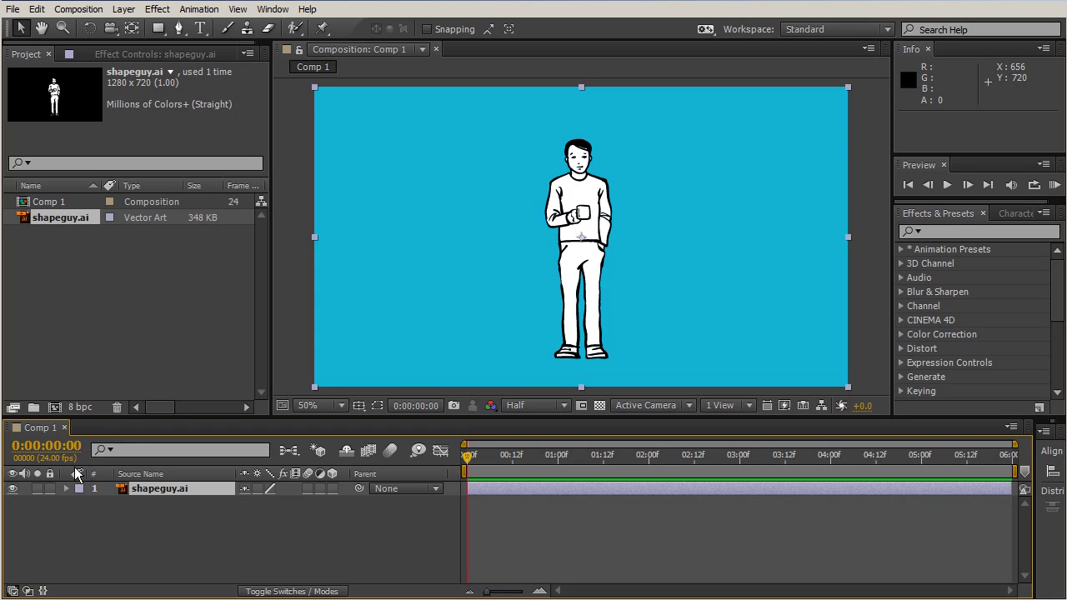
- Create shapes from the shapeguy.ai vector layer and delete the original shapeguy.ai layer from the timeline
click(122, 9)
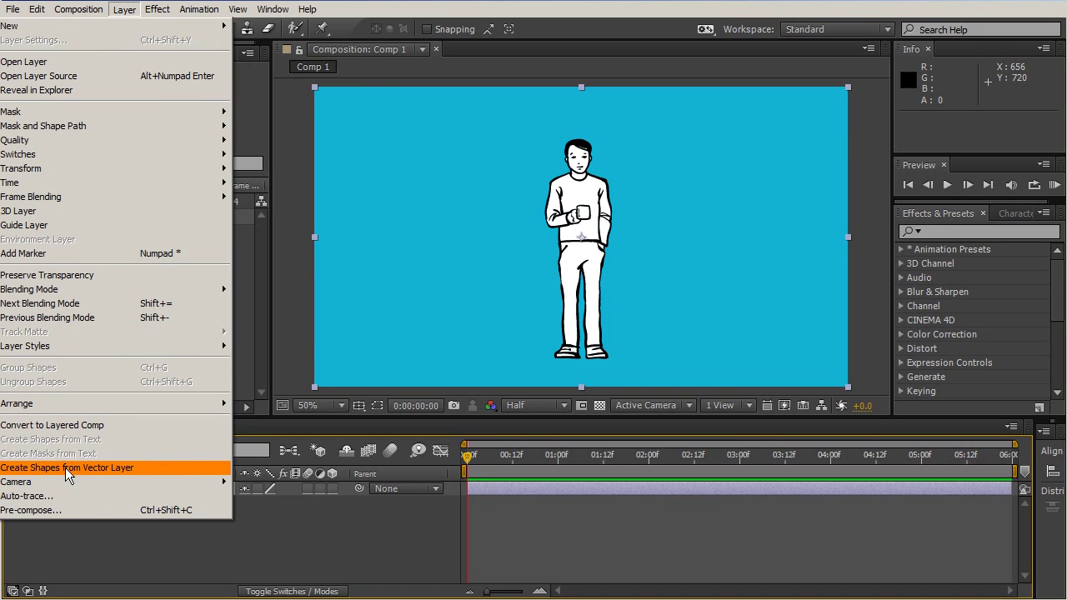
click(127, 469)
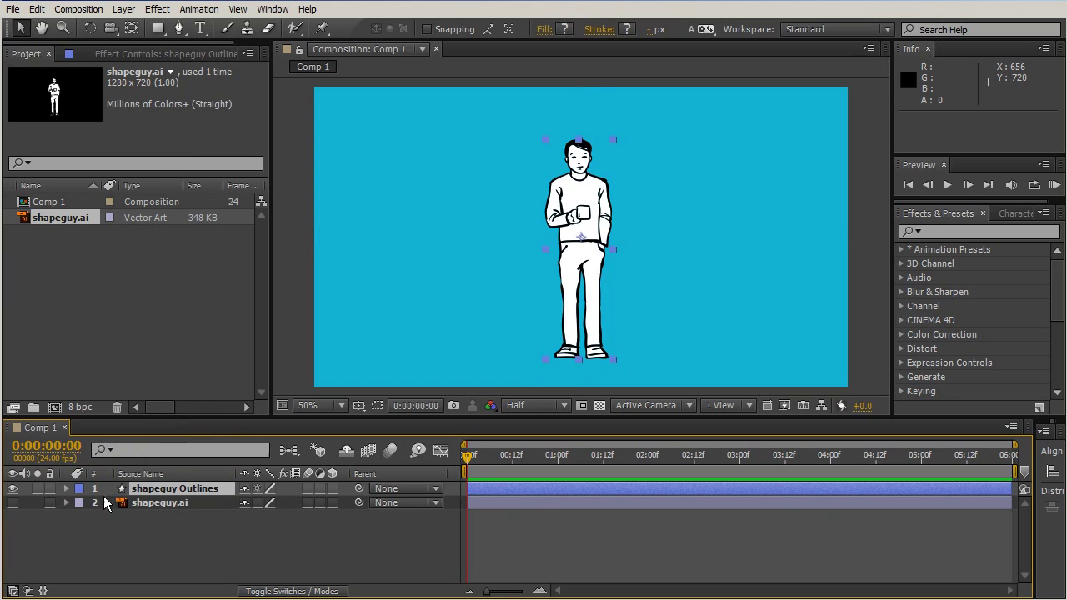
click(158, 503)
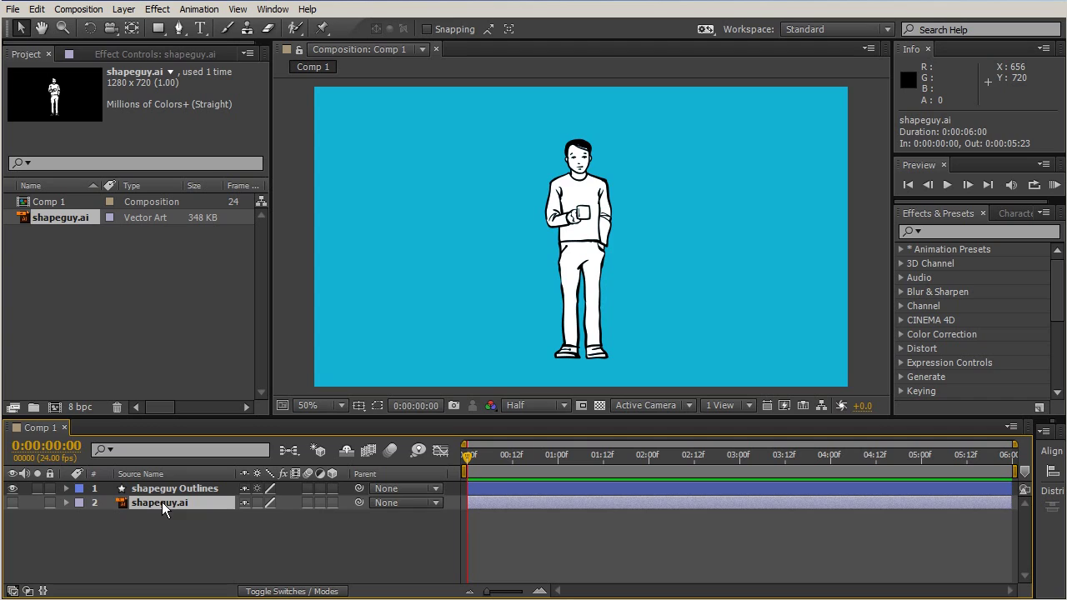
key(Delete)
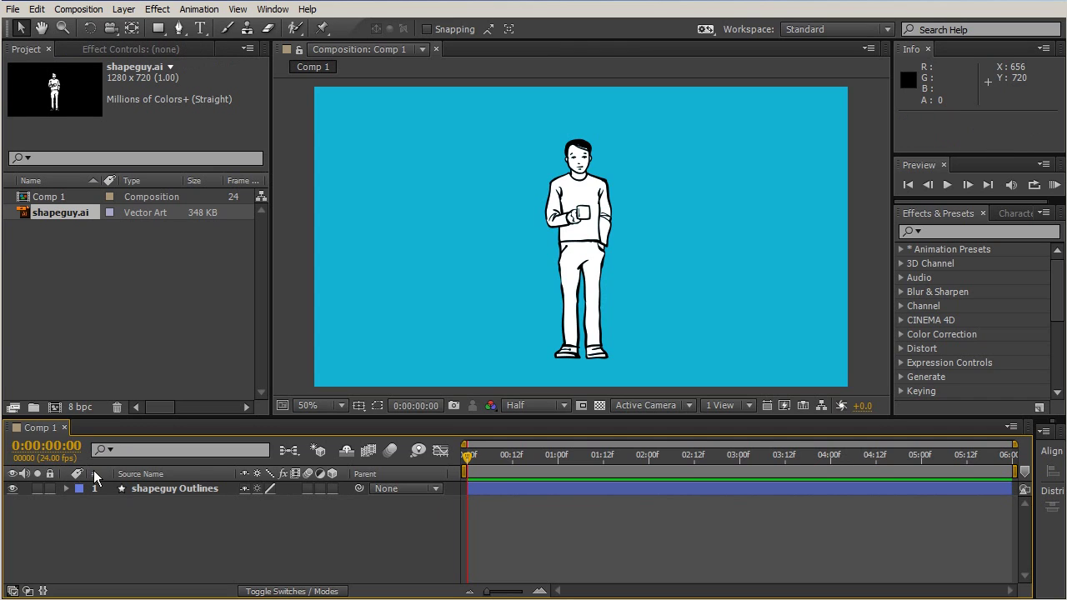
- Expand the contents of the shapeguy Outlines layer and examine which parts of the figure its numbered groups cover
click(65, 487)
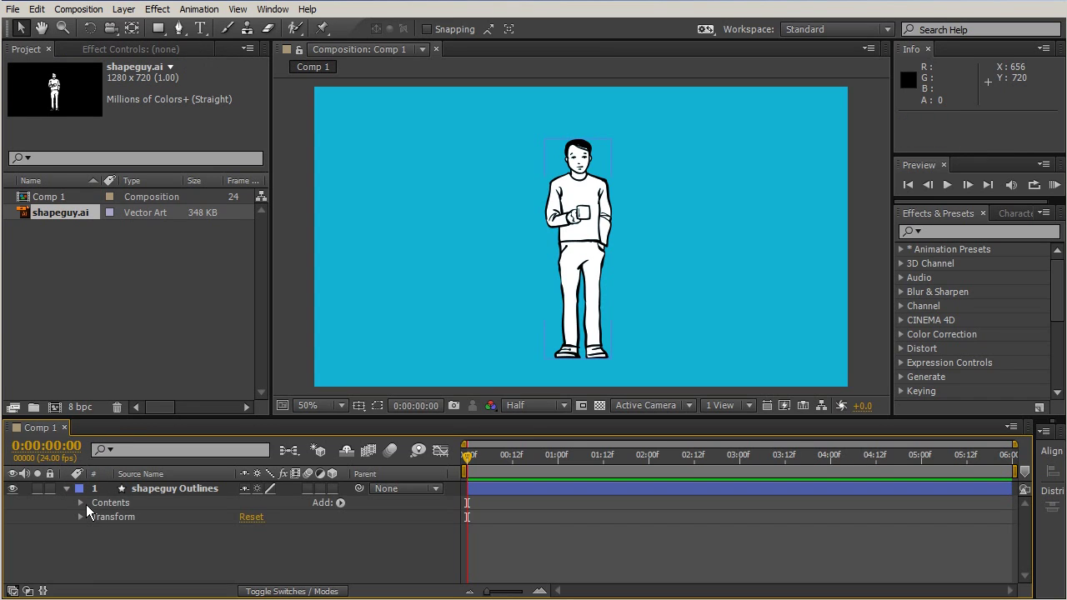
click(81, 502)
scroll(139, 511, down, 6)
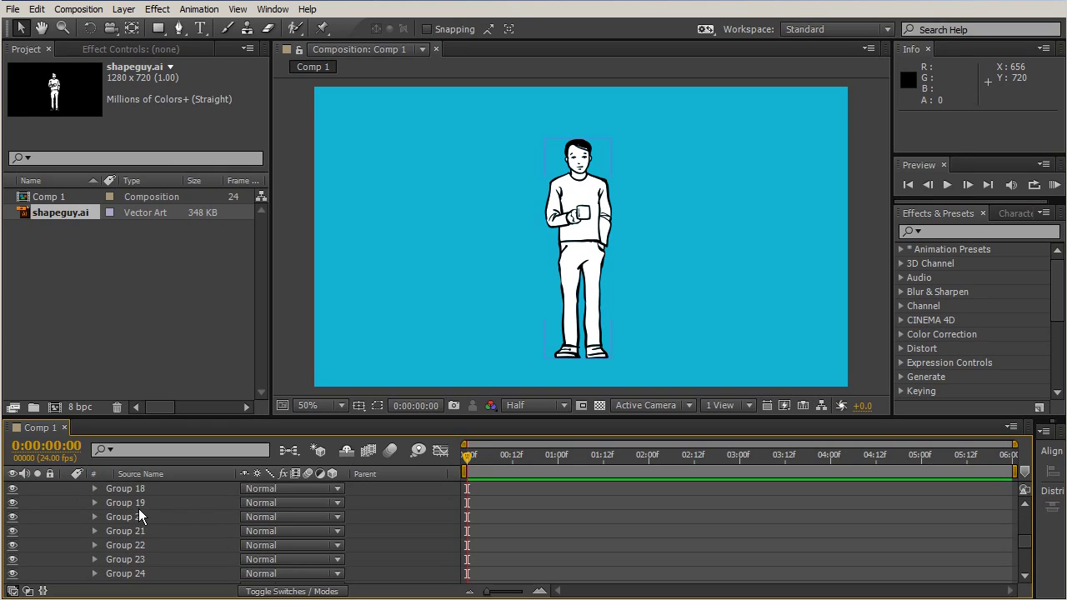
scroll(136, 508, down, 1)
scroll(148, 559, up, 7)
click(124, 547)
click(139, 560)
click(141, 532)
click(133, 515)
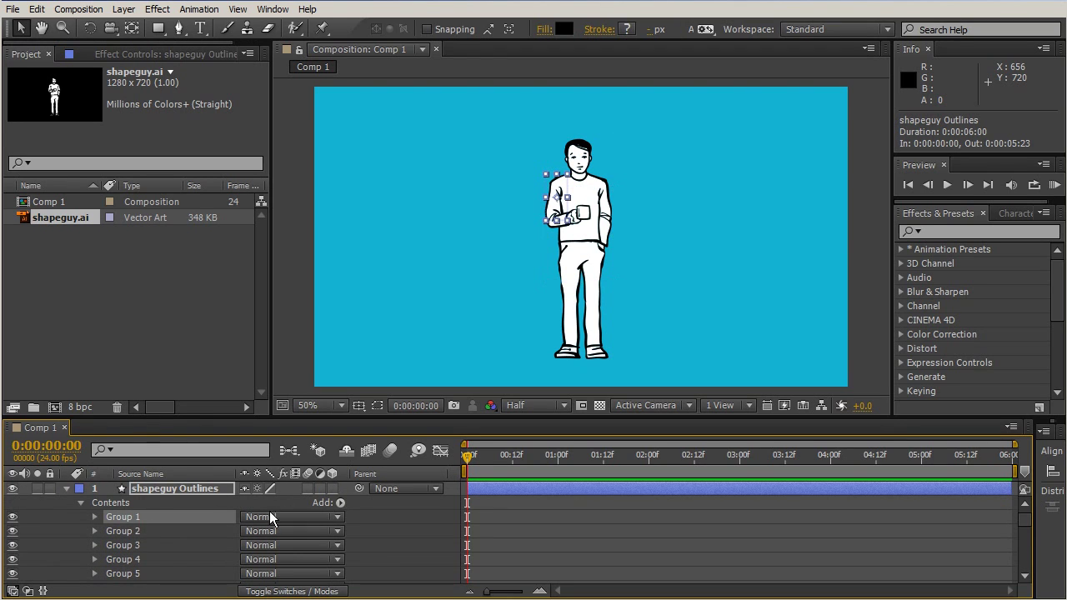
- Add an empty group to the contents of shapeguy Outlines and rename it "all of them"
click(126, 503)
click(340, 503)
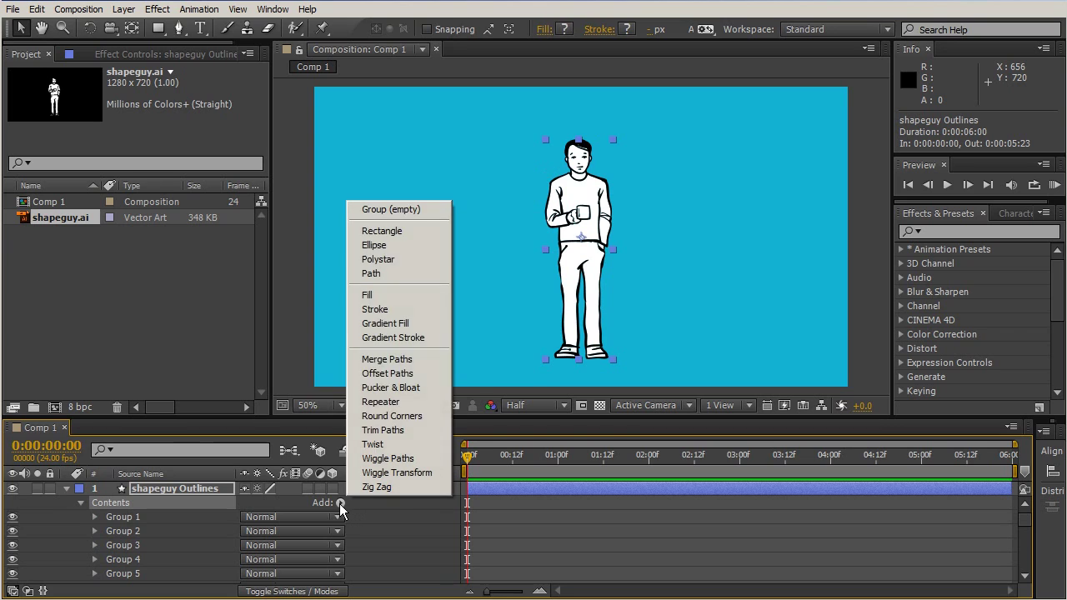
click(399, 207)
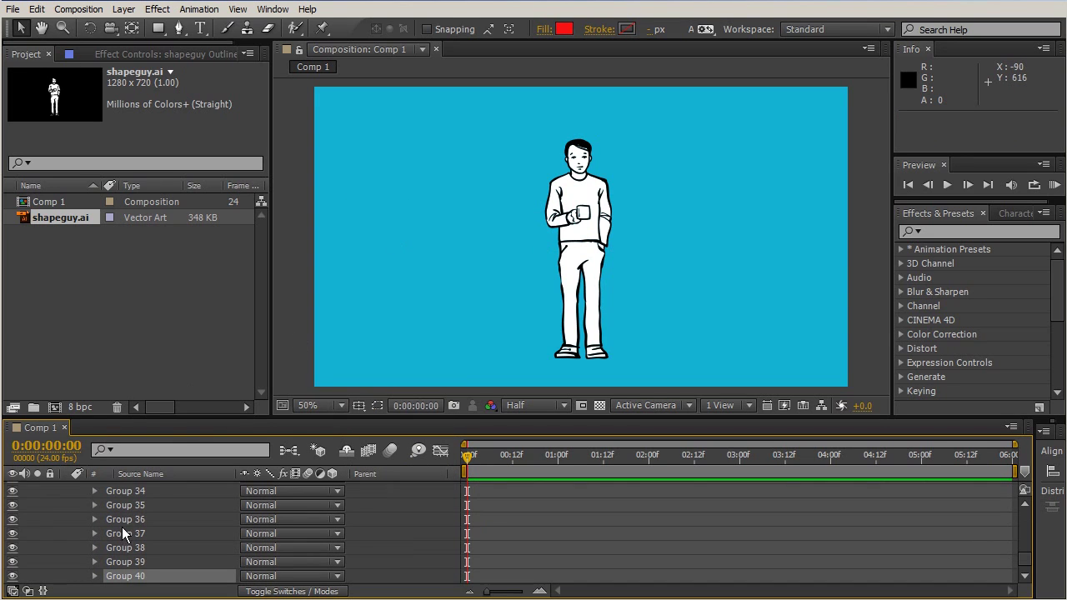
key(Return)
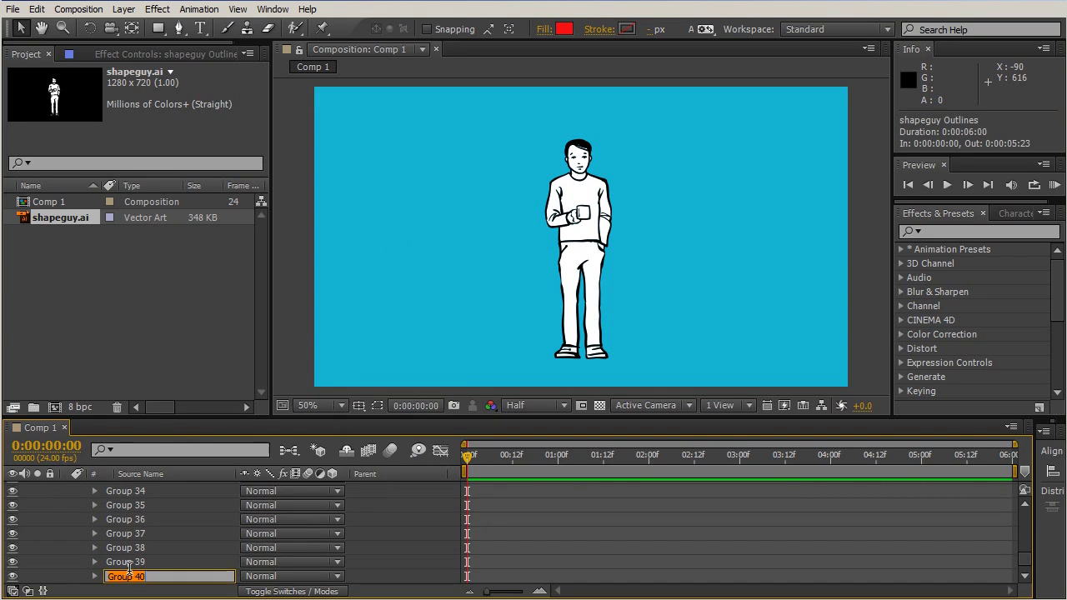
text(all of them)
key(Return)
- Select Group 1 through Group 39 and move them all into the "all of them" group
click(123, 560)
scroll(157, 554, up, 12)
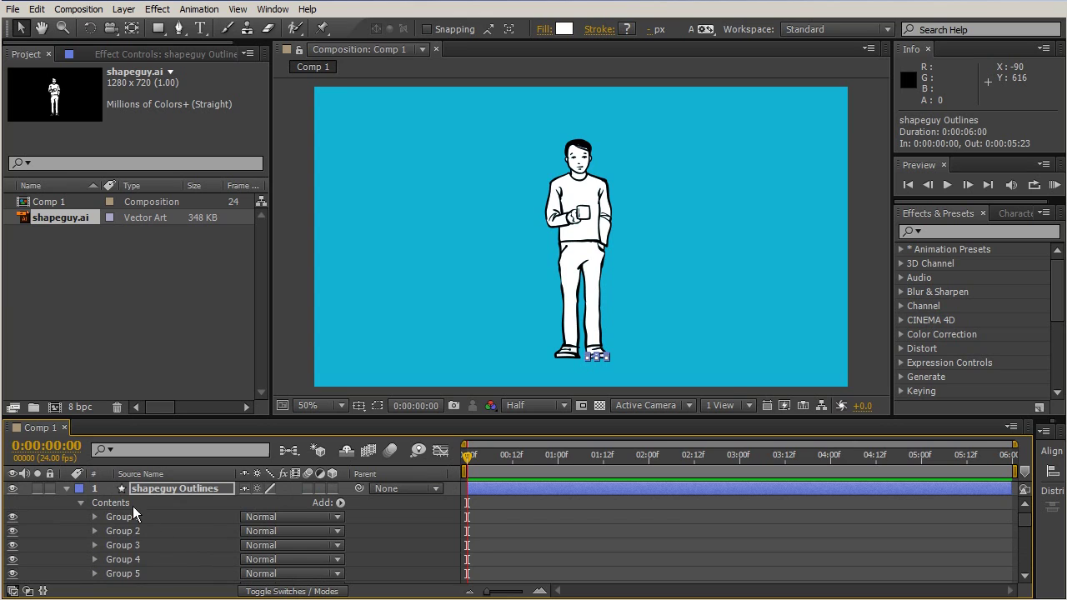
shift+click(128, 513)
scroll(128, 516, down, 11)
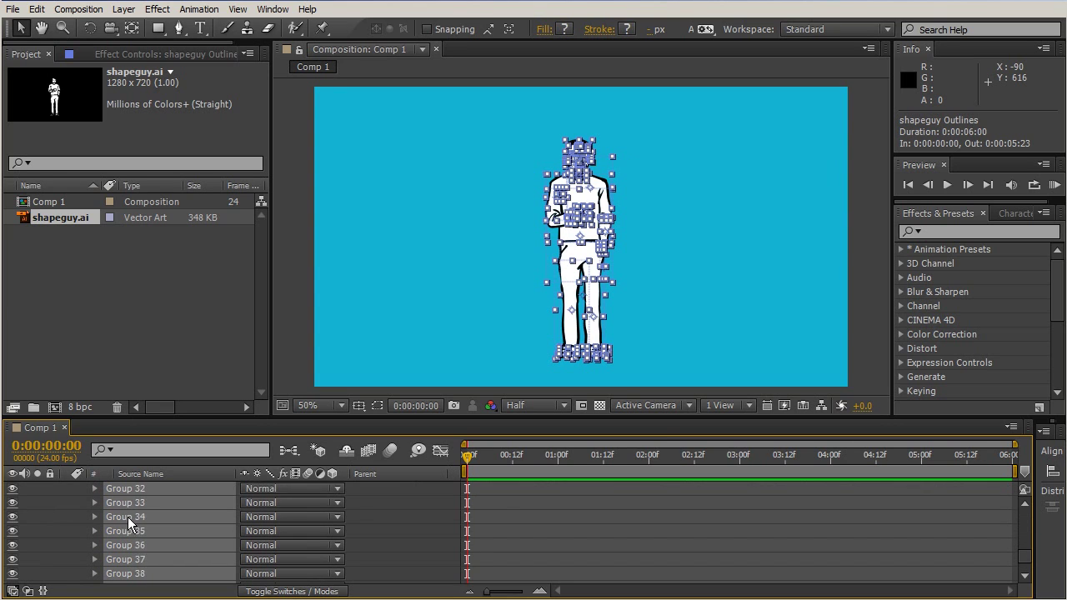
scroll(128, 517, down, 2)
drag(117, 551, 123, 563)
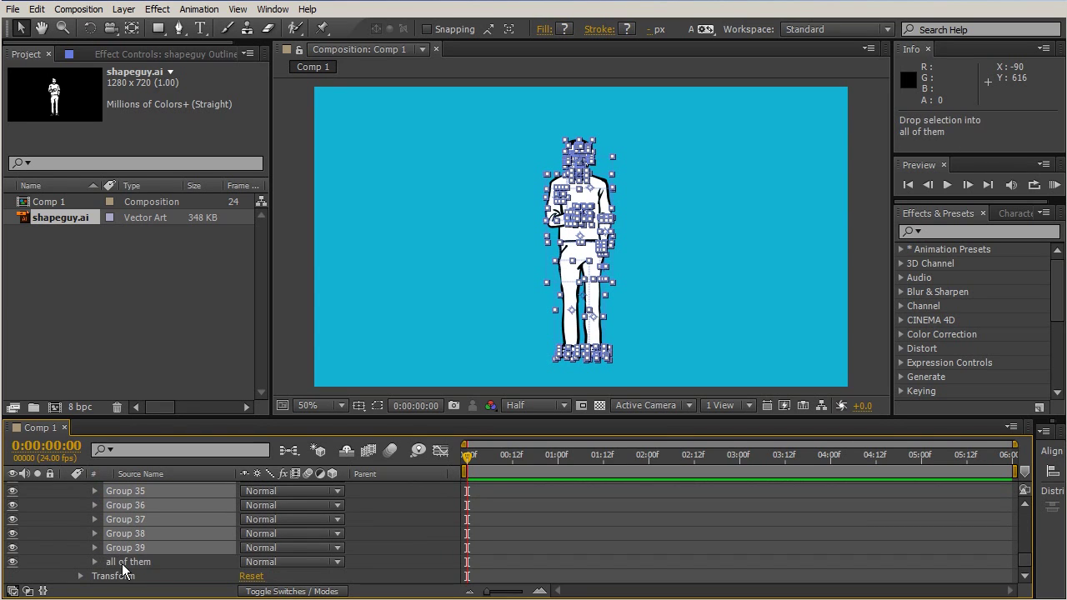
click(130, 552)
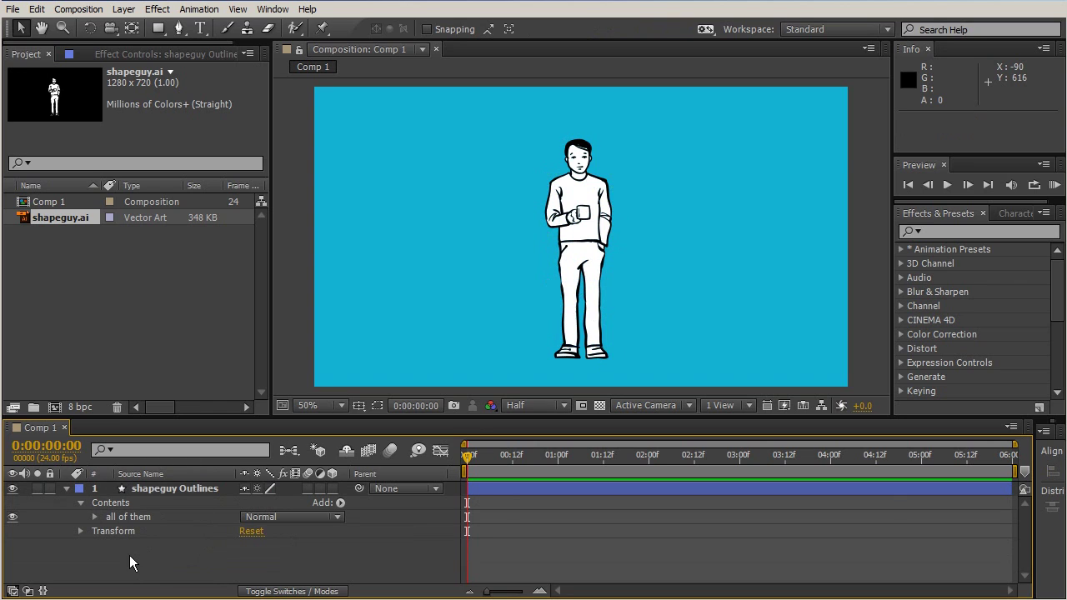
- Select the coffee cup shape in the figure's hand and change its fill color to red, F50000
click(118, 519)
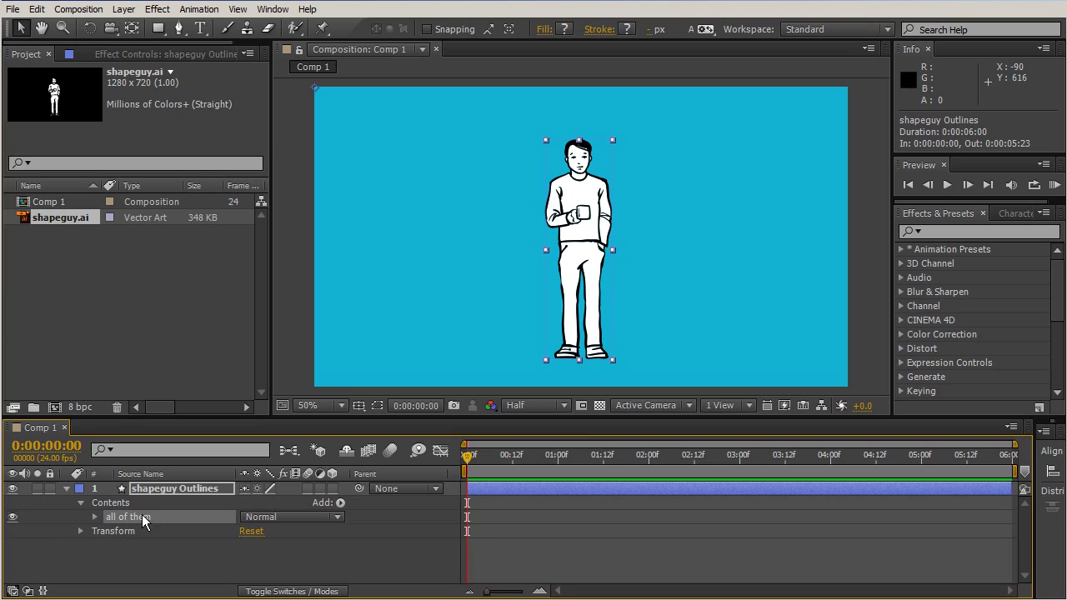
double_click(581, 210)
click(581, 188)
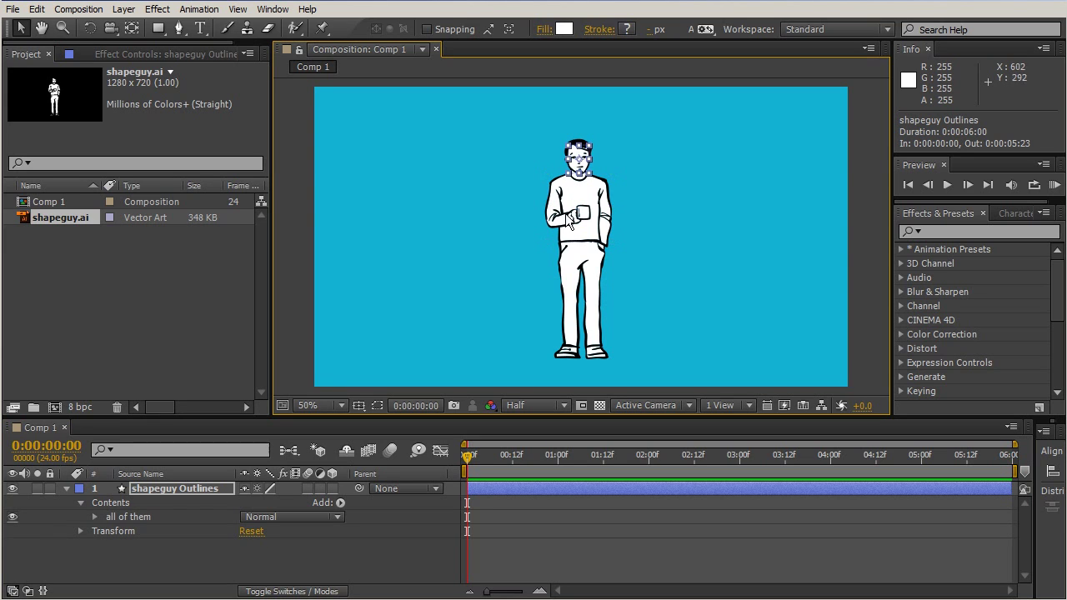
click(573, 263)
click(584, 215)
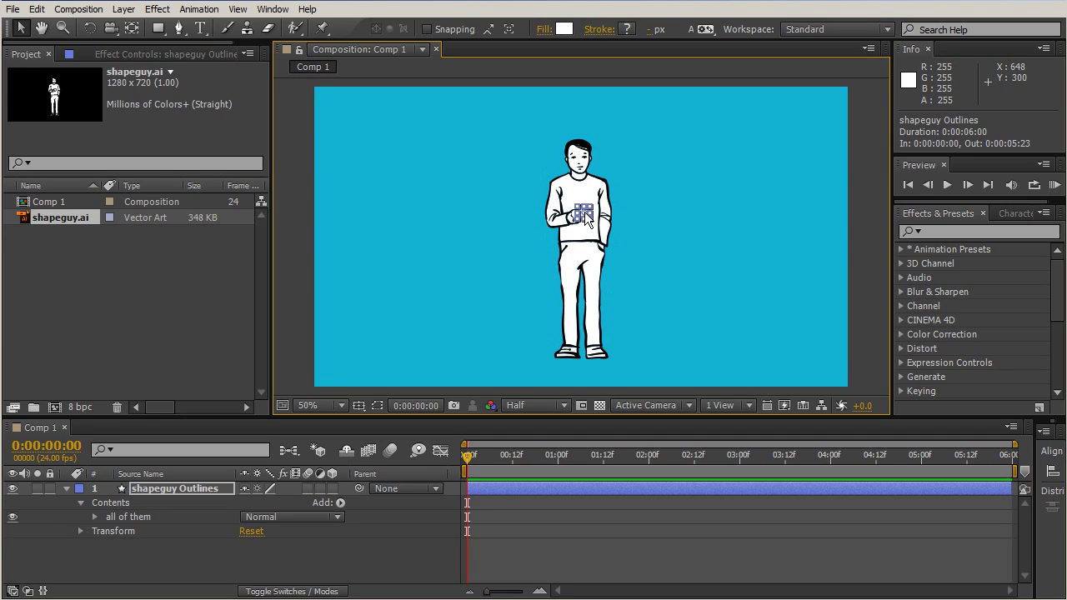
click(559, 25)
click(363, 161)
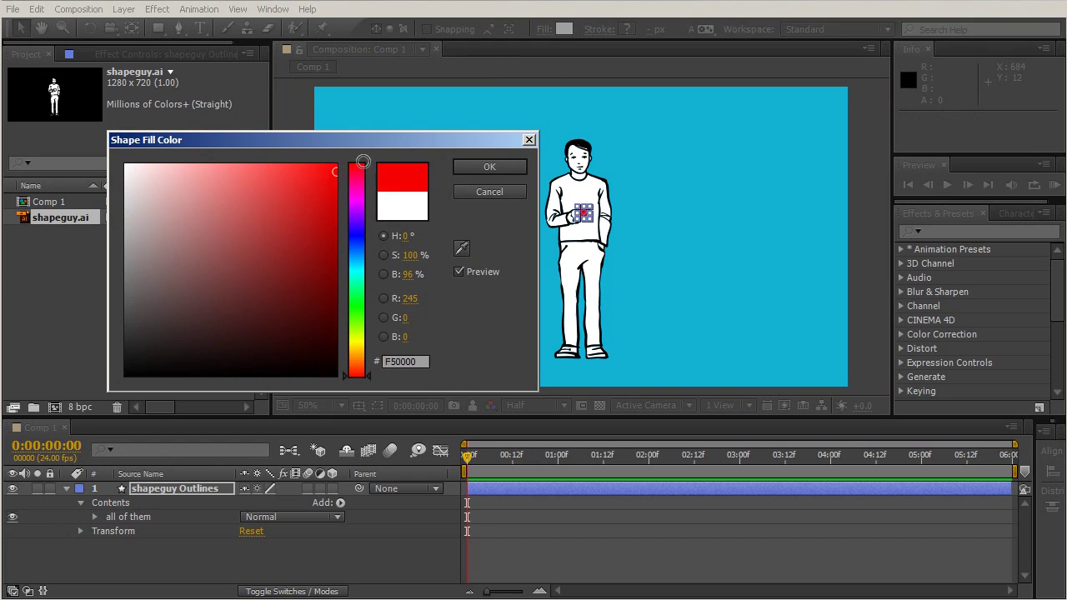
click(495, 166)
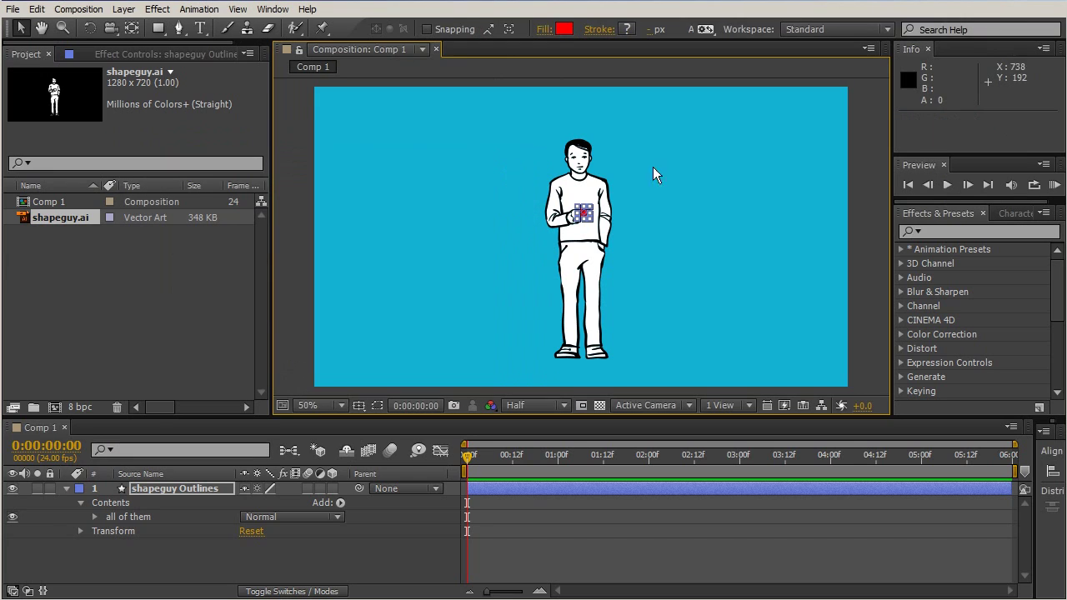
click(292, 322)
click(416, 526)
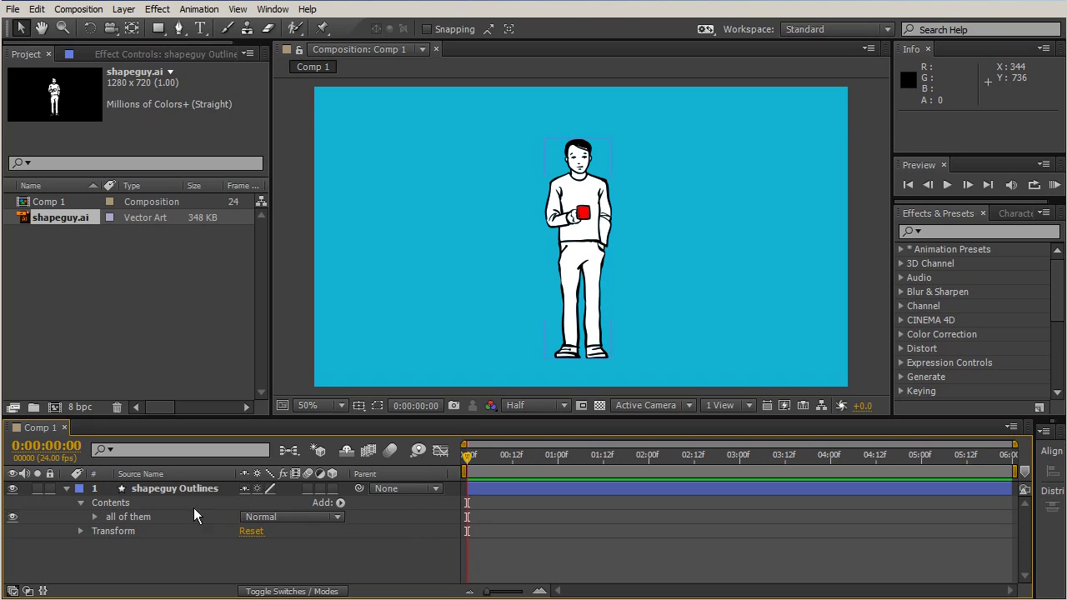
- Add a stroke to the contents of shapeguy Outlines, outside the "all of them" group, and set its width to 11 px
click(117, 502)
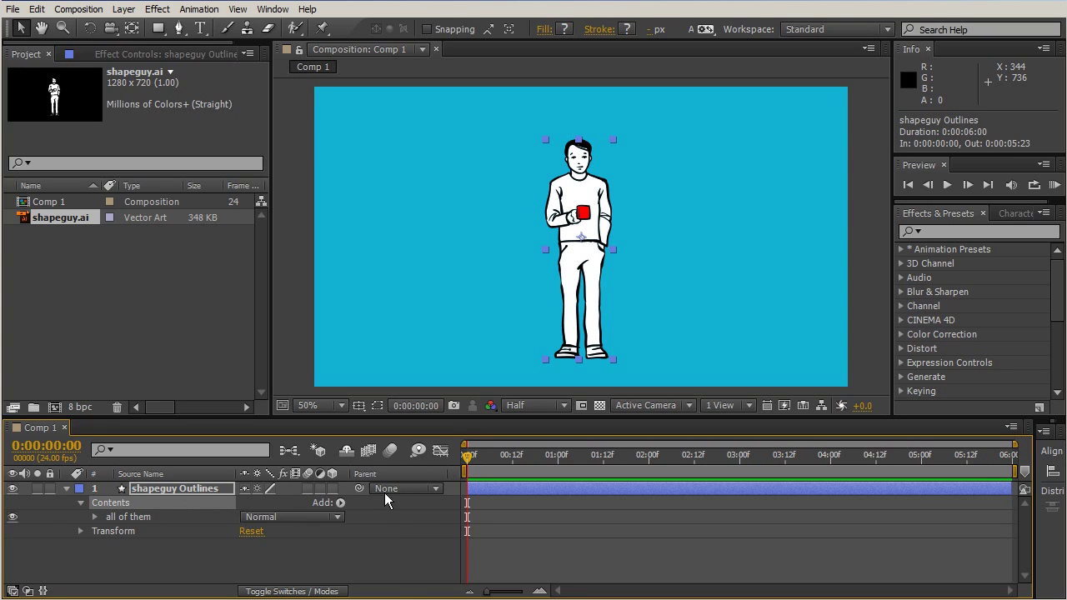
click(342, 504)
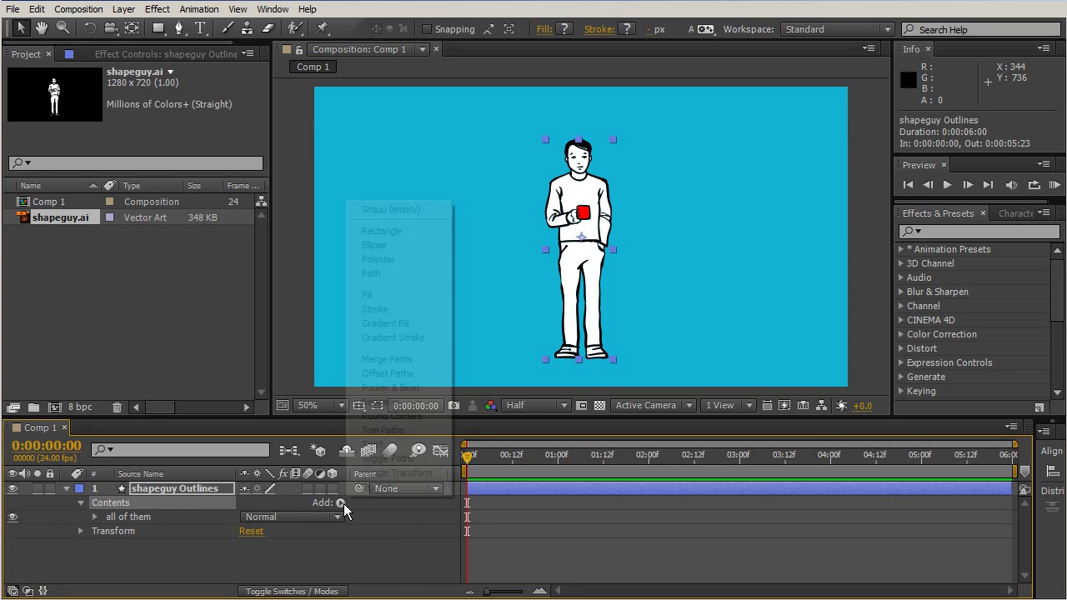
click(391, 308)
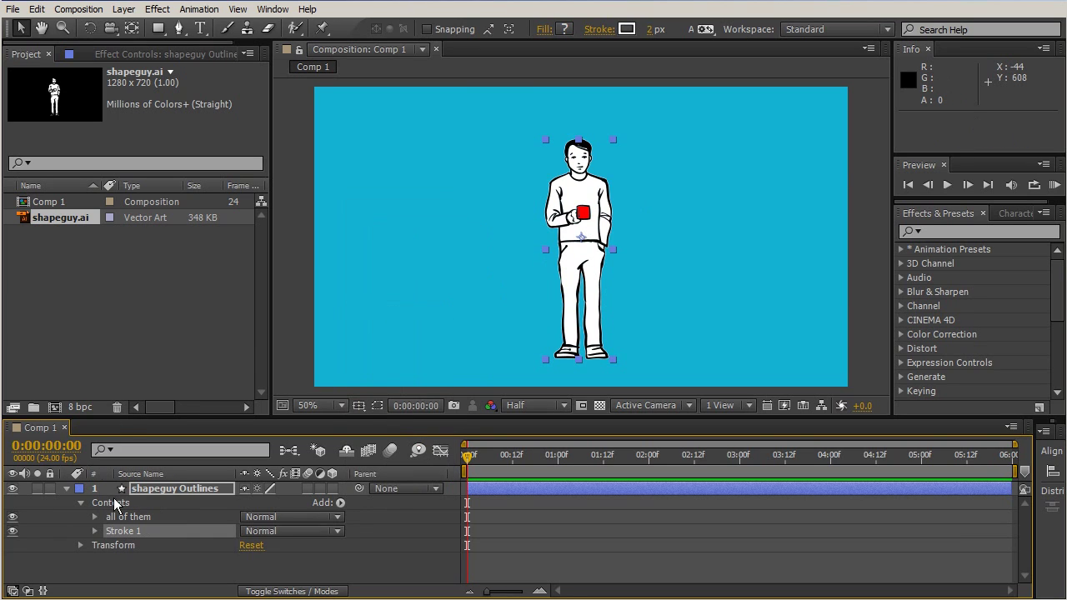
click(650, 30)
text(9)
key(Return)
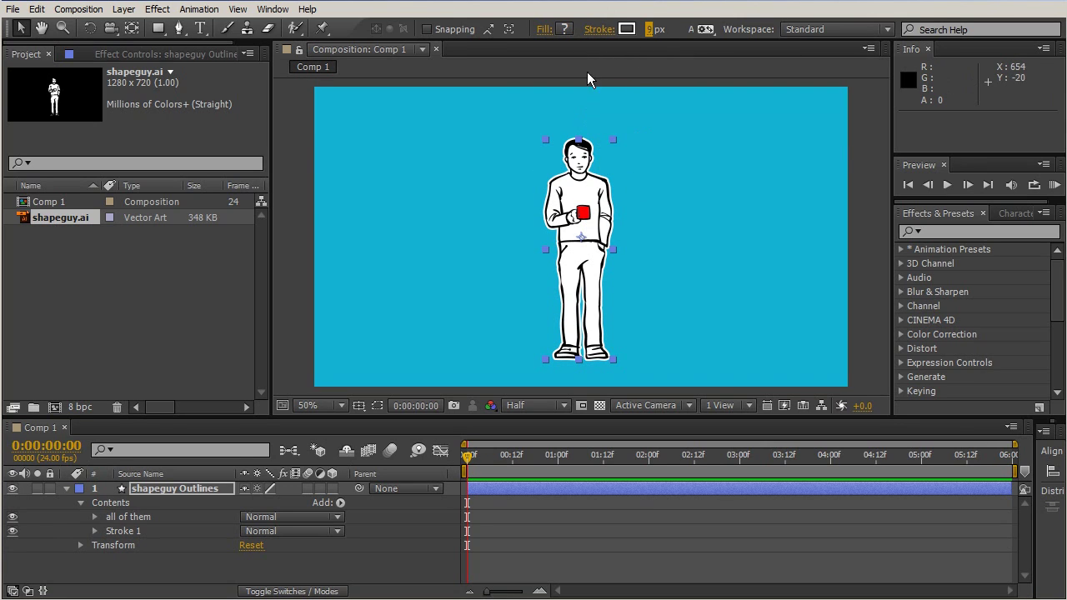
drag(648, 31, 653, 29)
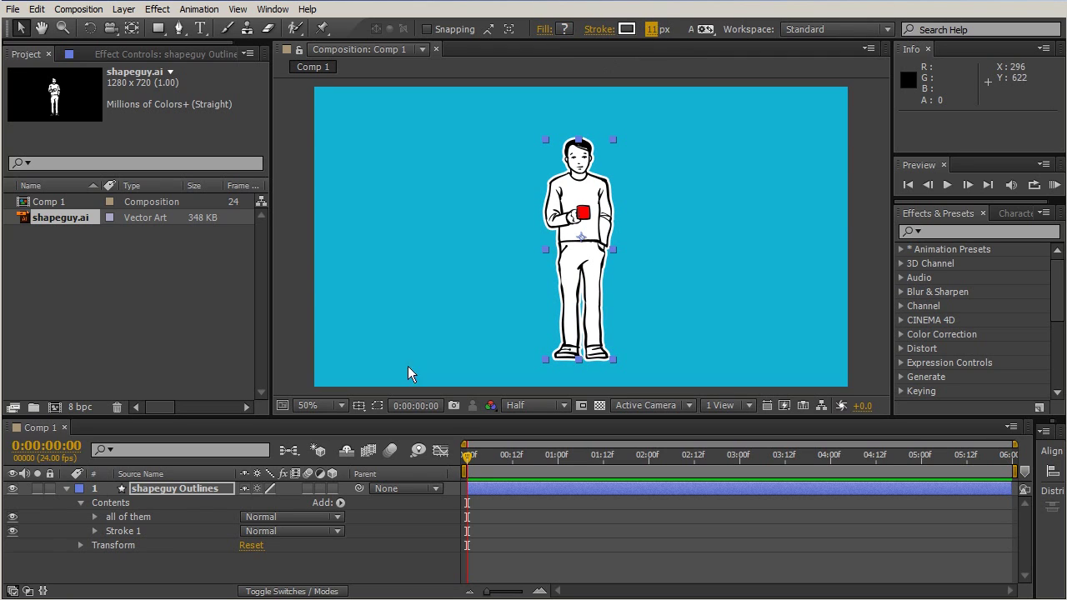
mouse_move(113, 533)
mouse_down()
mouse_move(114, 514)
mouse_move(117, 534)
mouse_up()
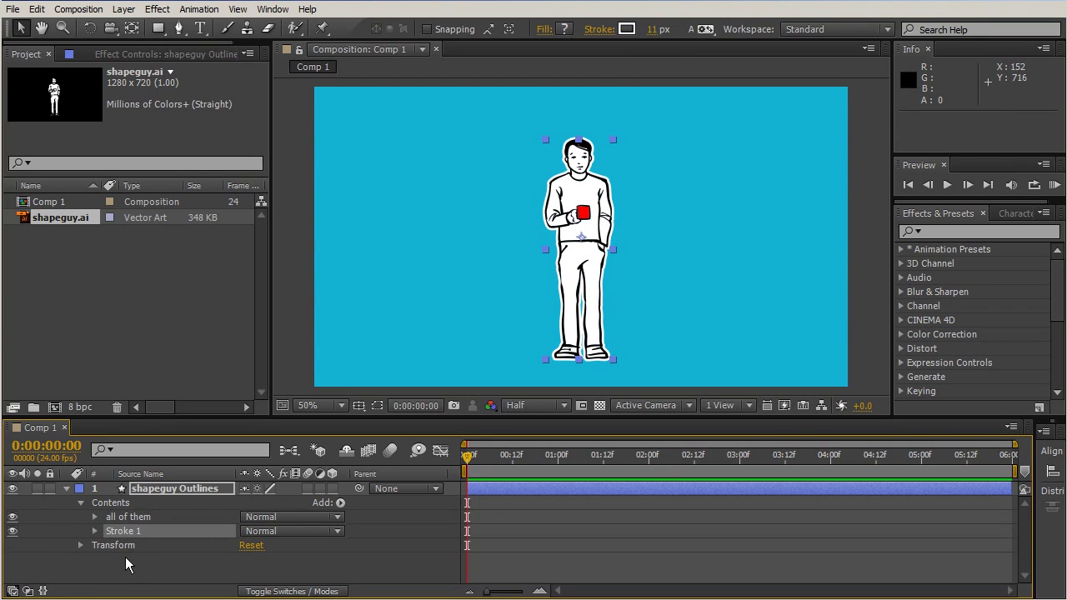
click(128, 565)
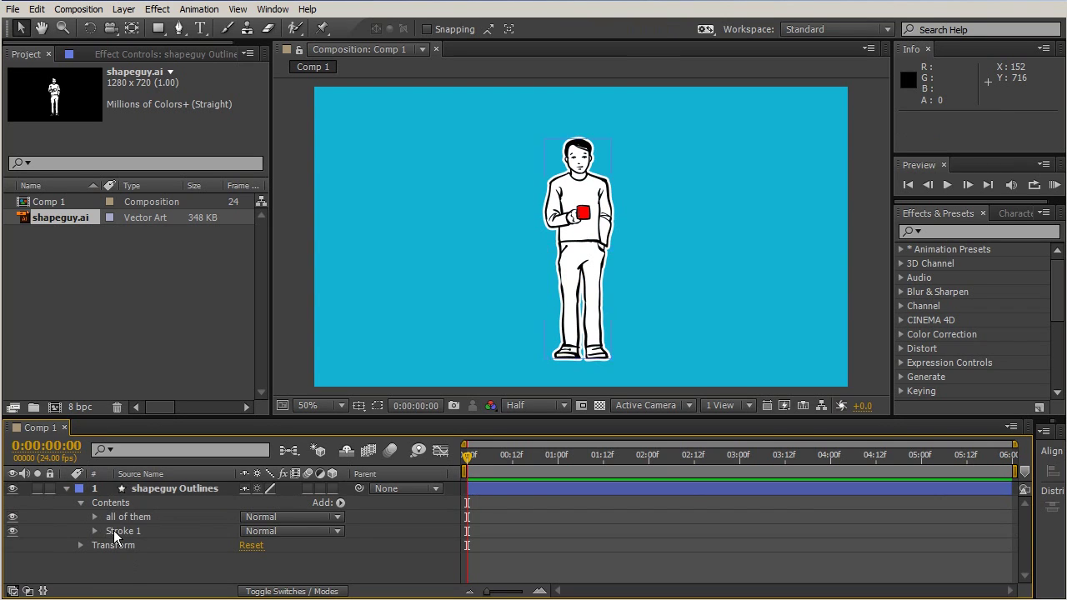
- Add a Repeater to the "all of them" group and check where it sits among the group's contents
click(165, 512)
click(341, 502)
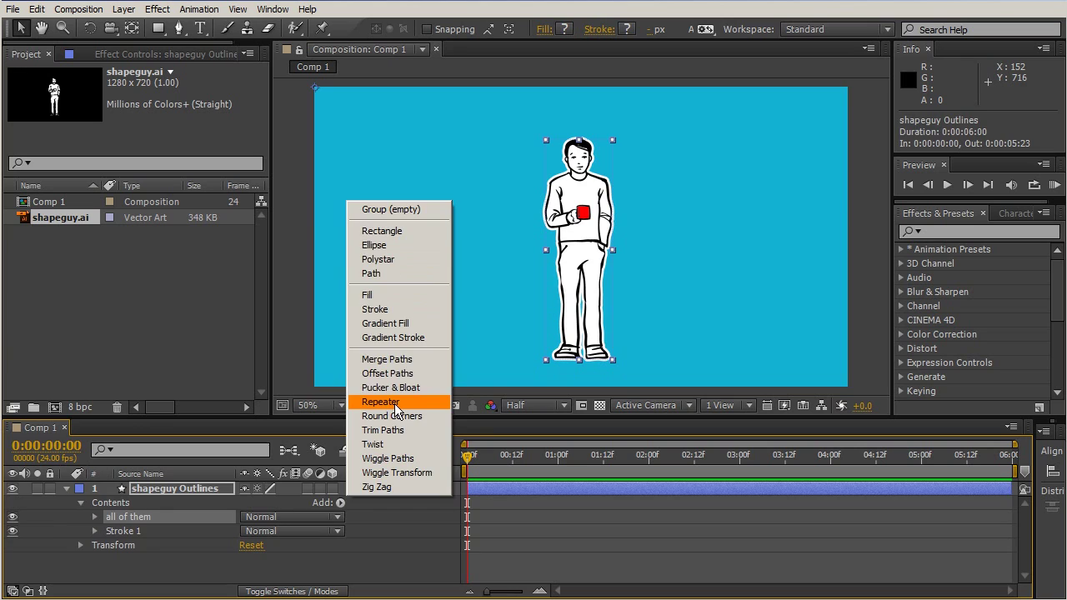
click(397, 403)
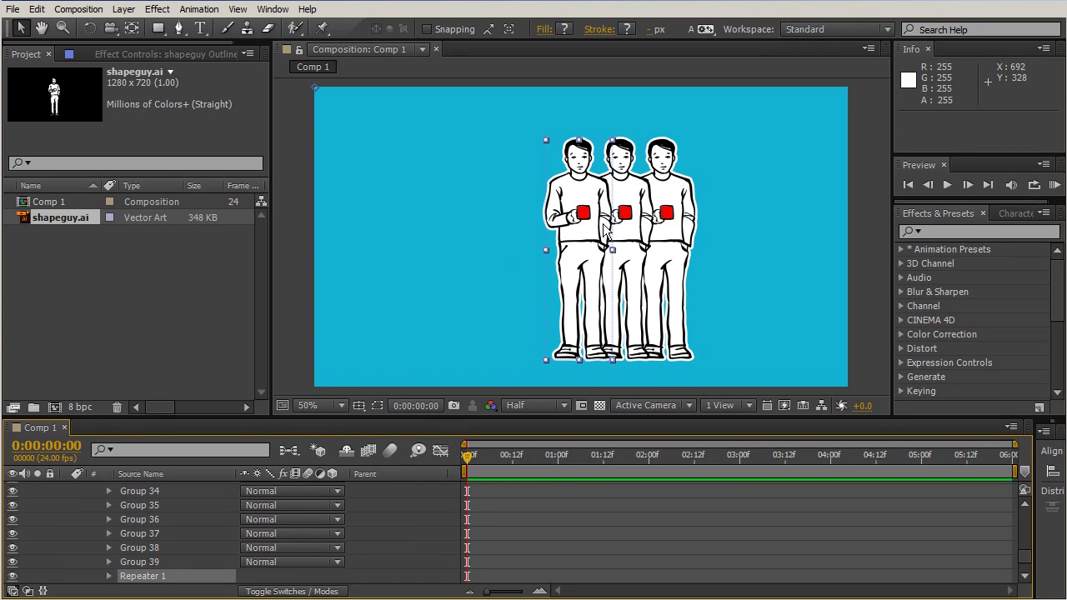
scroll(154, 565, down, 1)
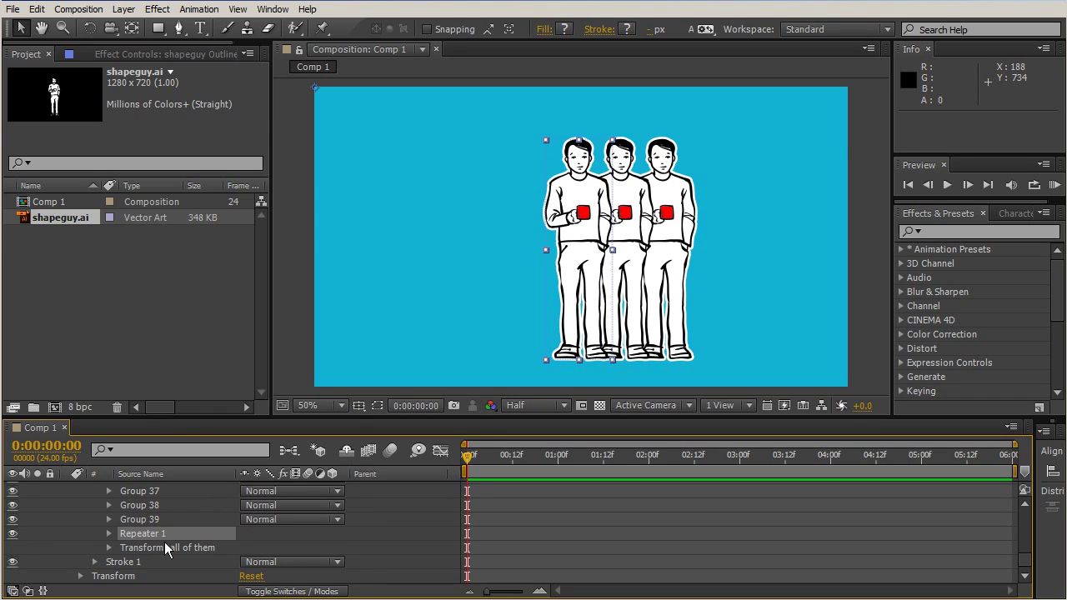
scroll(185, 525, up, 9)
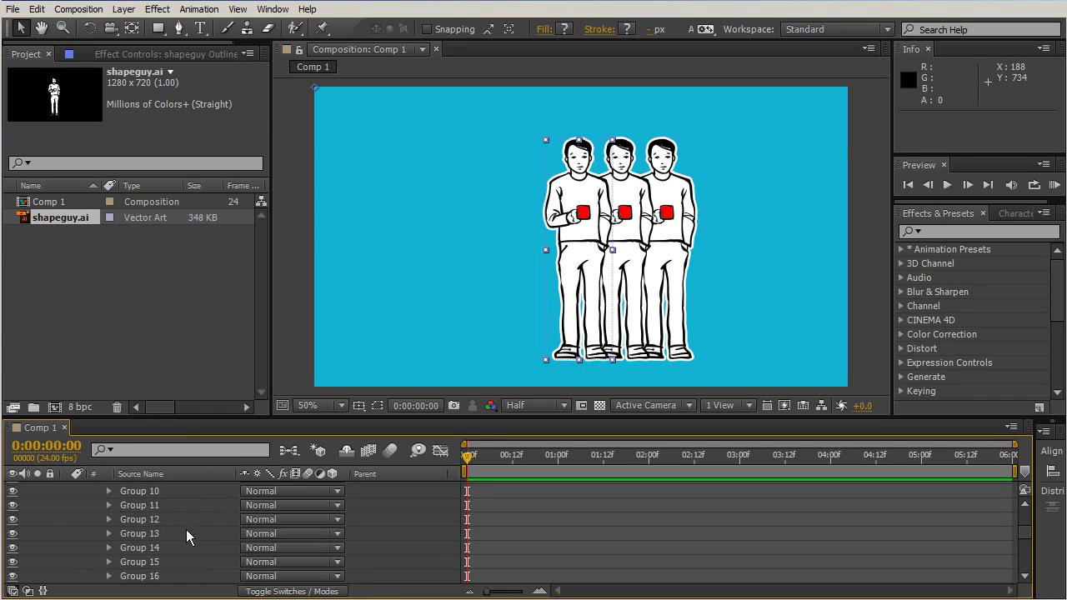
scroll(187, 527, down, 9)
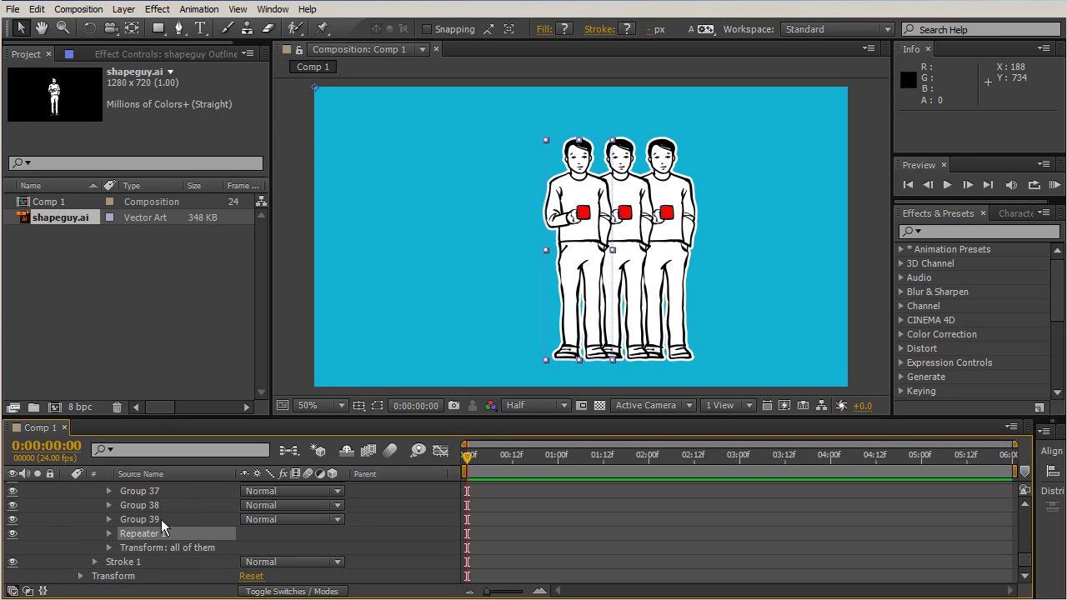
- Move Repeater 1 out of the "all of them" group to directly below Stroke 1 in the layer contents
mouse_move(145, 535)
mouse_down()
mouse_move(160, 478)
mouse_move(159, 497)
mouse_move(152, 460)
mouse_move(155, 579)
mouse_move(144, 559)
mouse_move(144, 575)
mouse_move(143, 548)
mouse_move(138, 574)
mouse_up()
scroll(171, 517, up, 1)
scroll(149, 504, down, 1)
scroll(258, 485, down, 1)
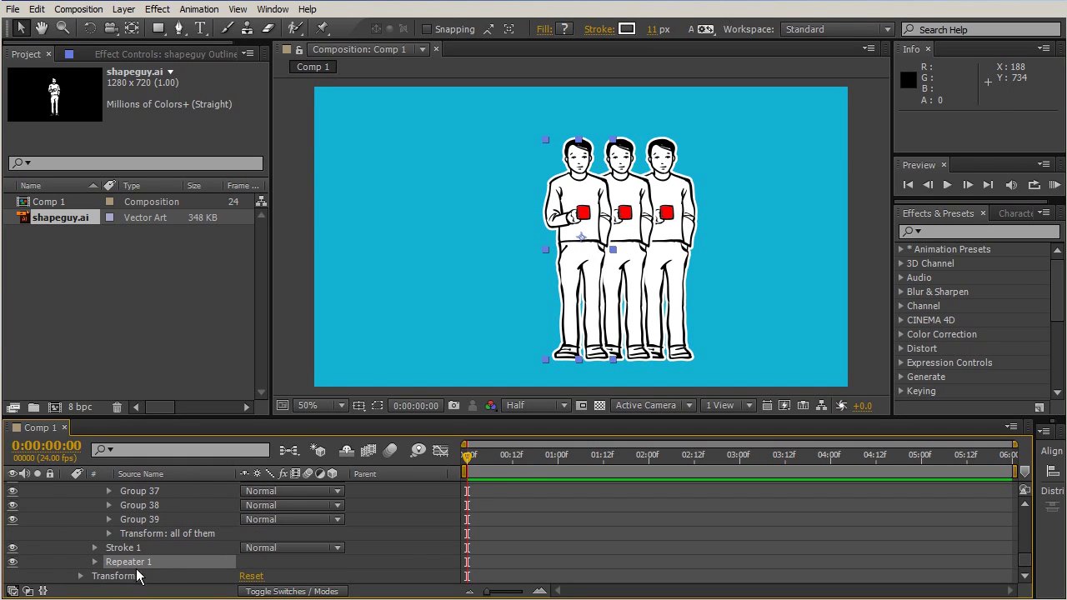
- Expand Repeater 1 and set its number of copies to 11
click(94, 562)
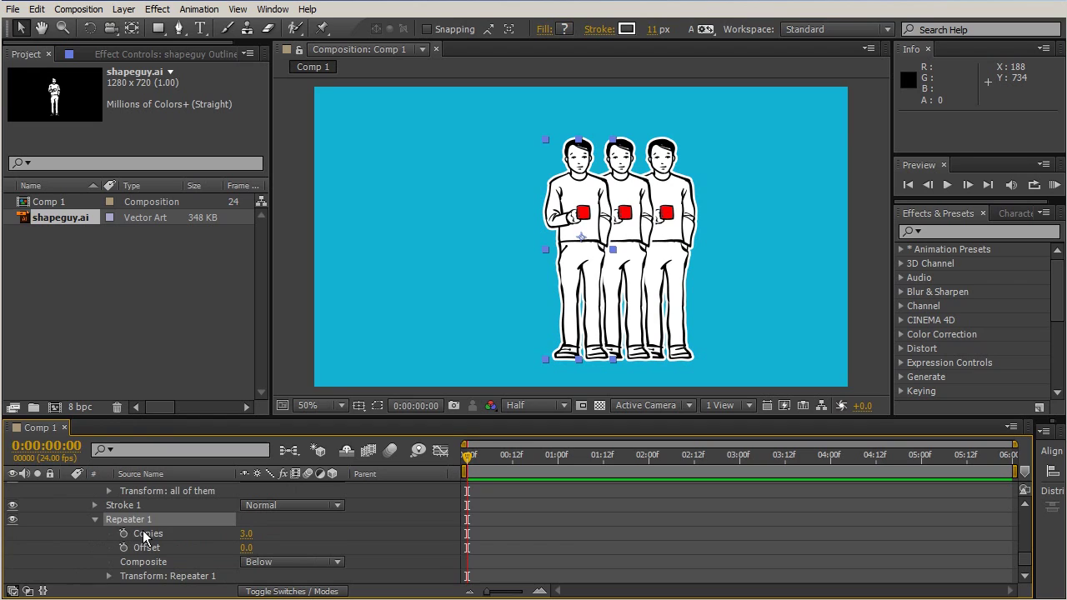
click(144, 535)
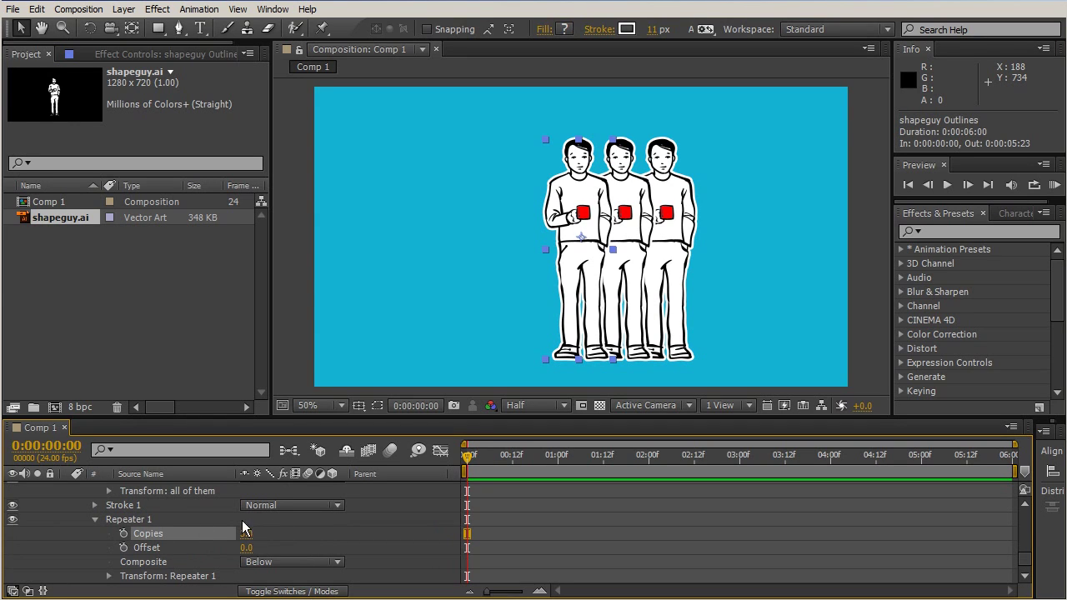
click(268, 520)
click(246, 535)
text(32)
key(Return)
drag(253, 535, 283, 536)
click(250, 533)
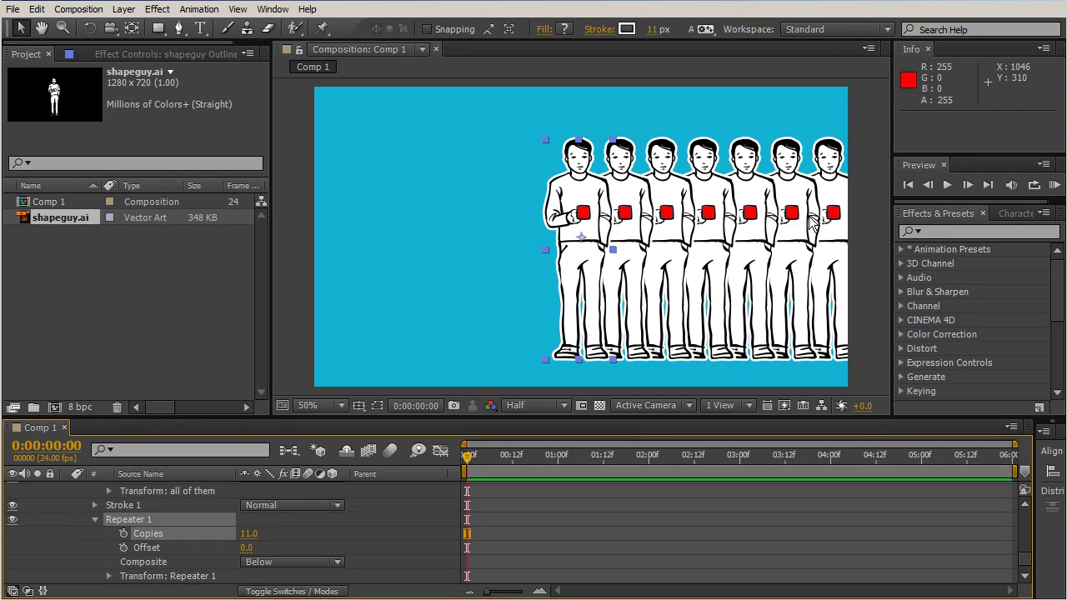
- Set the Offset of Repeater 1 to -5 and its Composite order to Above
drag(246, 547, 233, 546)
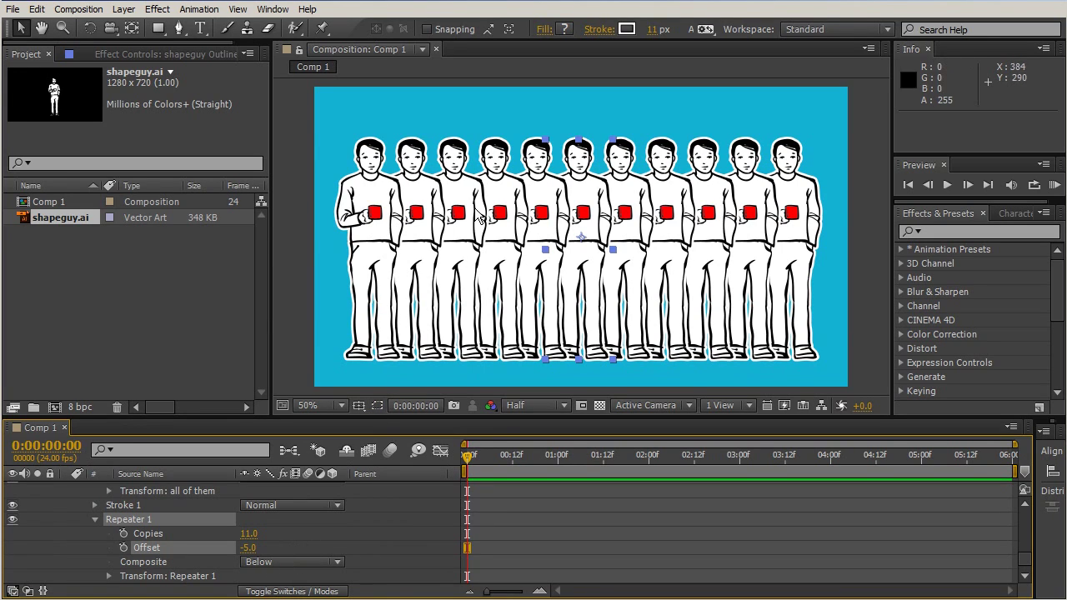
click(265, 562)
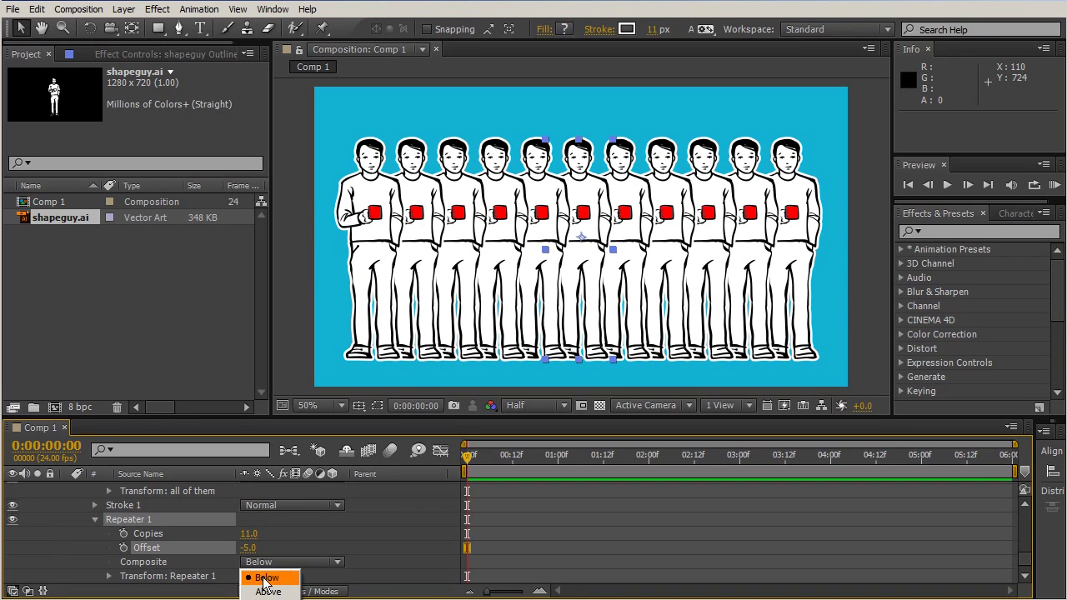
click(267, 591)
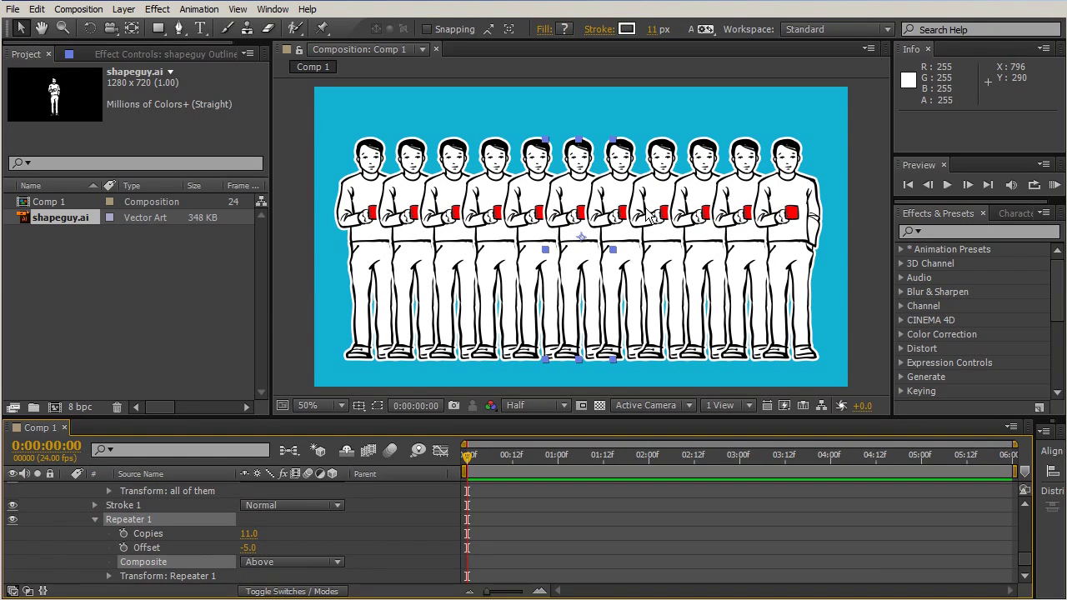
- Expand the transform of Repeater 1 and set its Position to 46, 9 and its Scale to 114%
scroll(399, 525, down, 1)
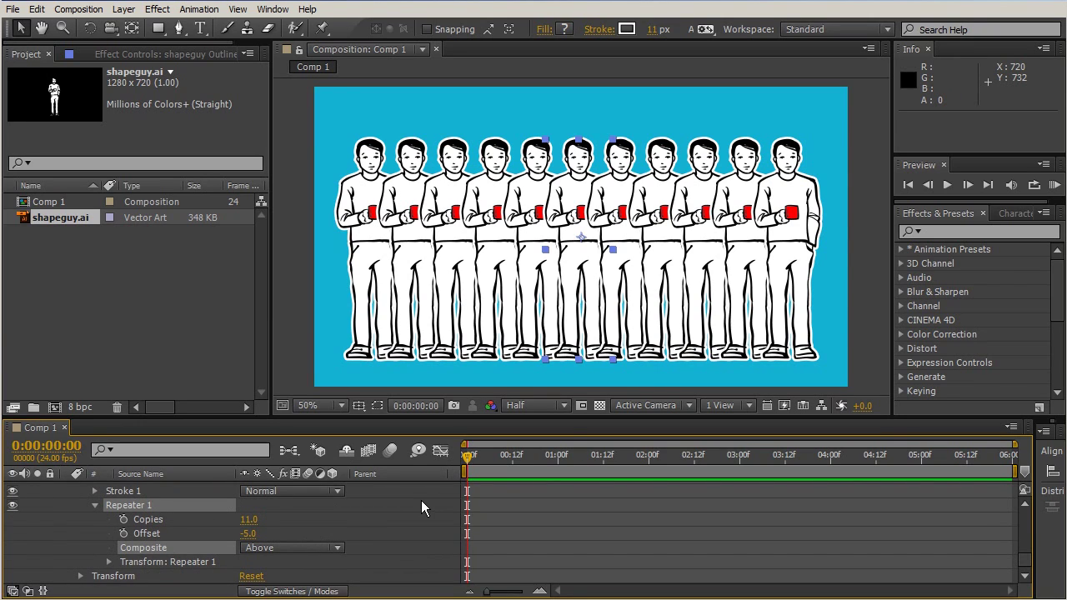
click(122, 561)
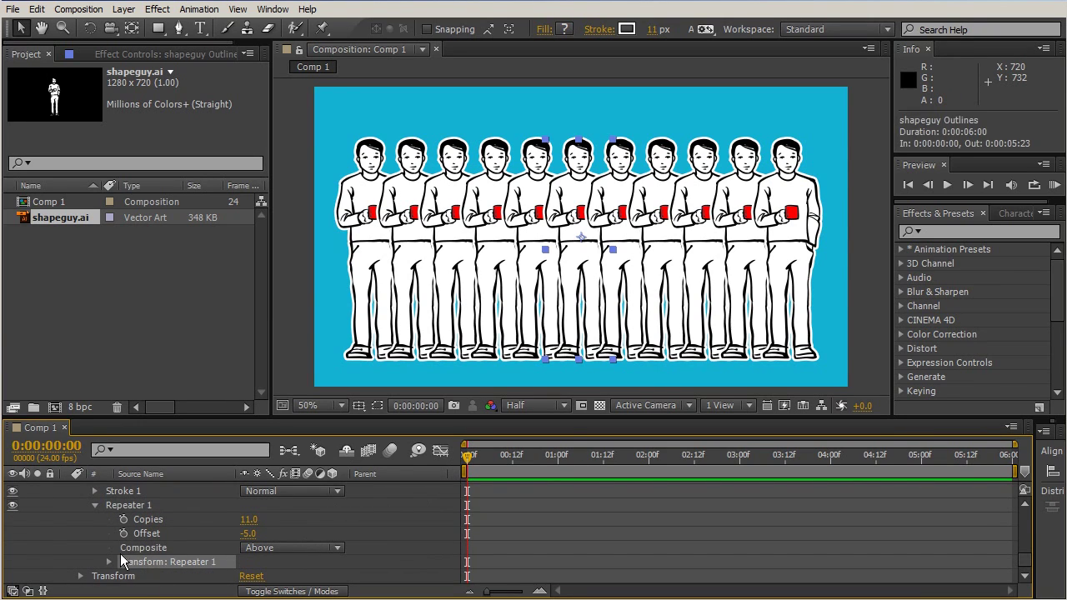
click(108, 561)
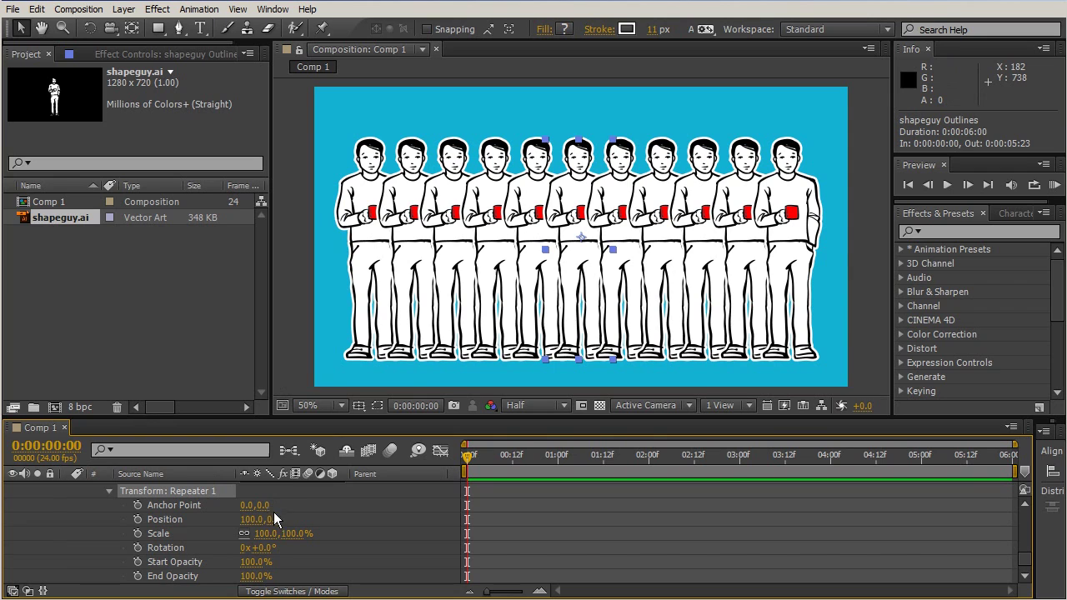
drag(261, 523, 227, 523)
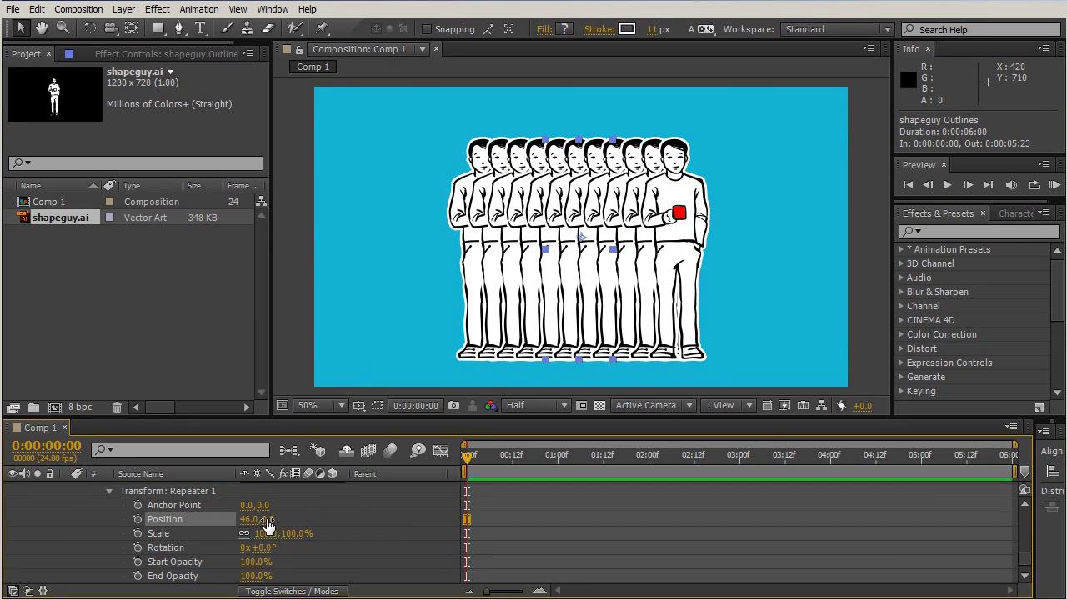
mouse_move(270, 520)
mouse_down()
mouse_move(312, 522)
mouse_move(251, 520)
mouse_move(273, 519)
mouse_up()
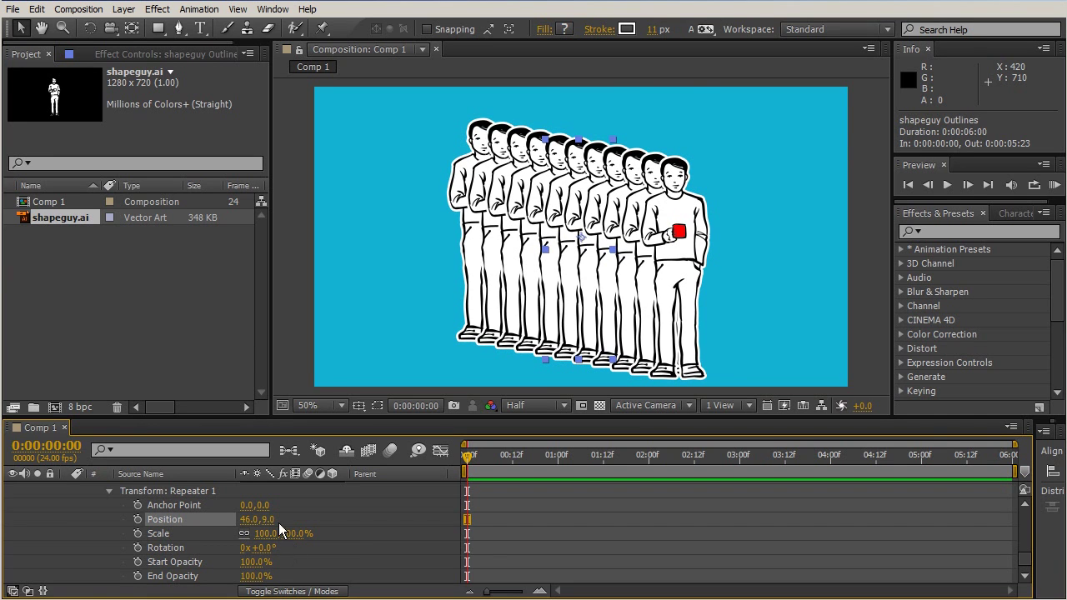
mouse_move(293, 535)
mouse_down()
mouse_move(343, 538)
mouse_move(276, 533)
mouse_move(307, 533)
mouse_up()
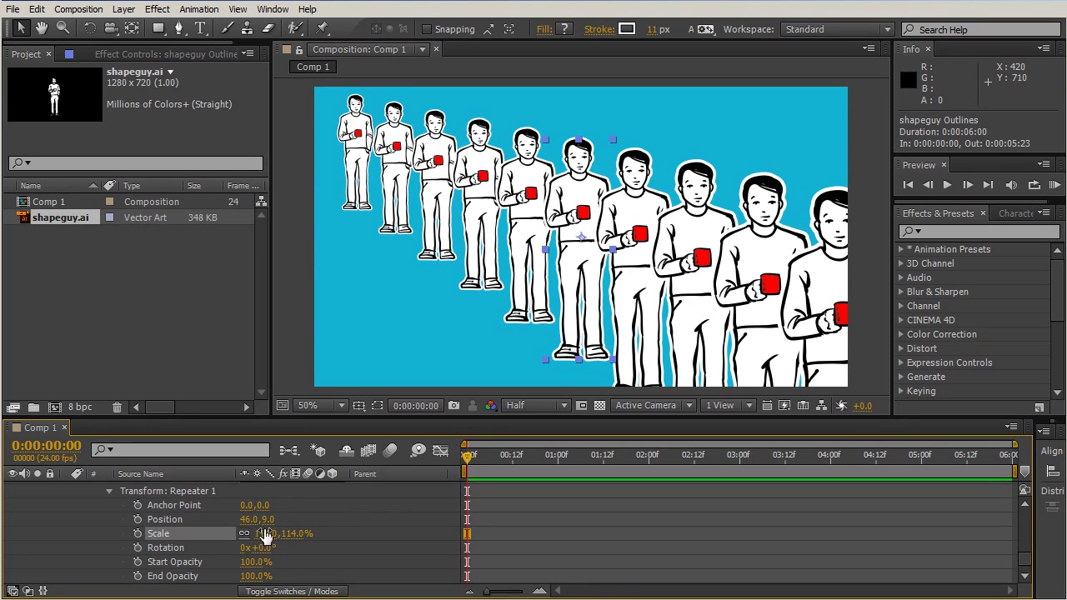
- Adjust the Position in the transform of Repeater 1 to 28, -1
mouse_move(248, 519)
mouse_down()
mouse_move(200, 523)
mouse_move(260, 518)
mouse_up()
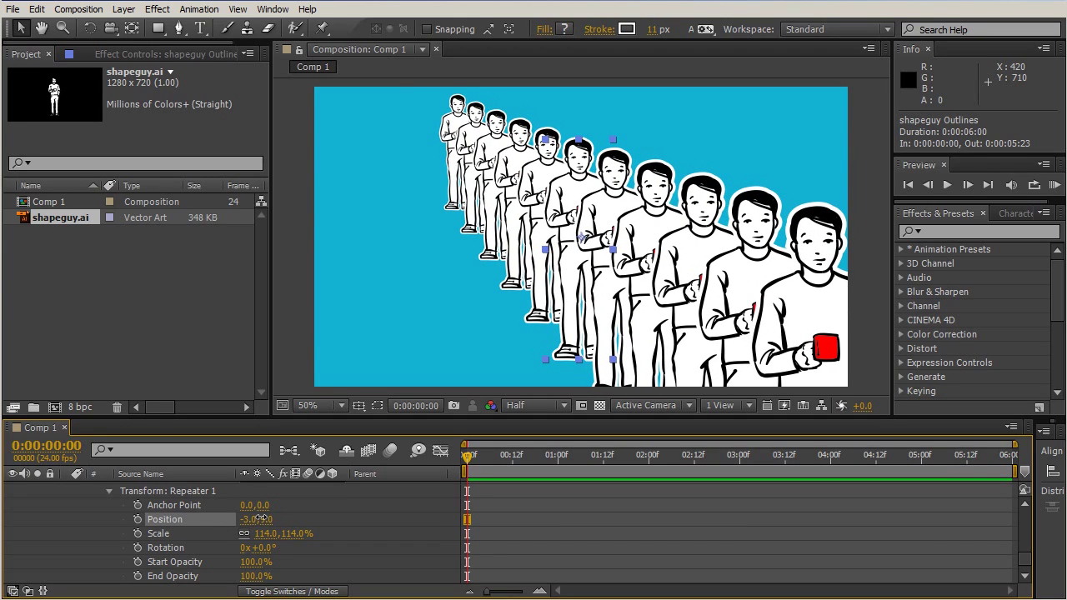
click(246, 518)
text(28)
key(Return)
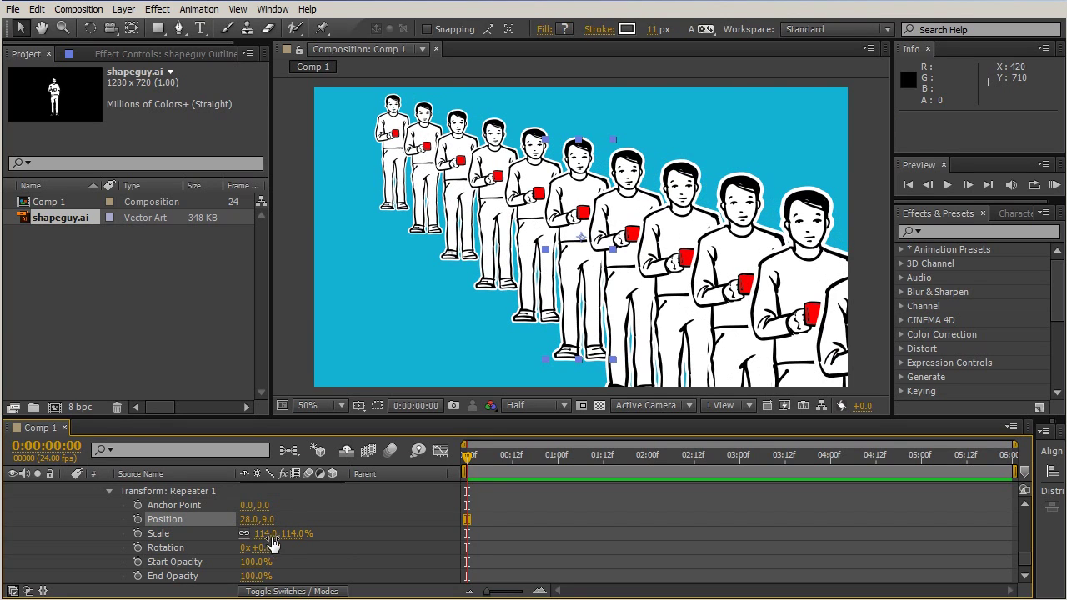
mouse_move(263, 524)
mouse_down()
mouse_move(271, 520)
mouse_move(250, 527)
mouse_up()
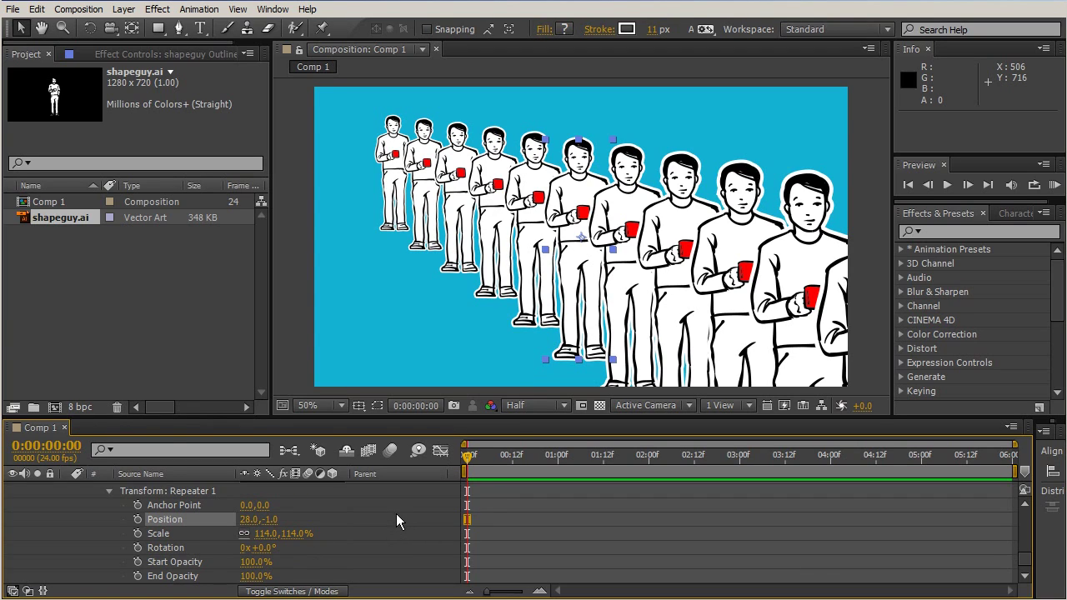
scroll(398, 516, up, 5)
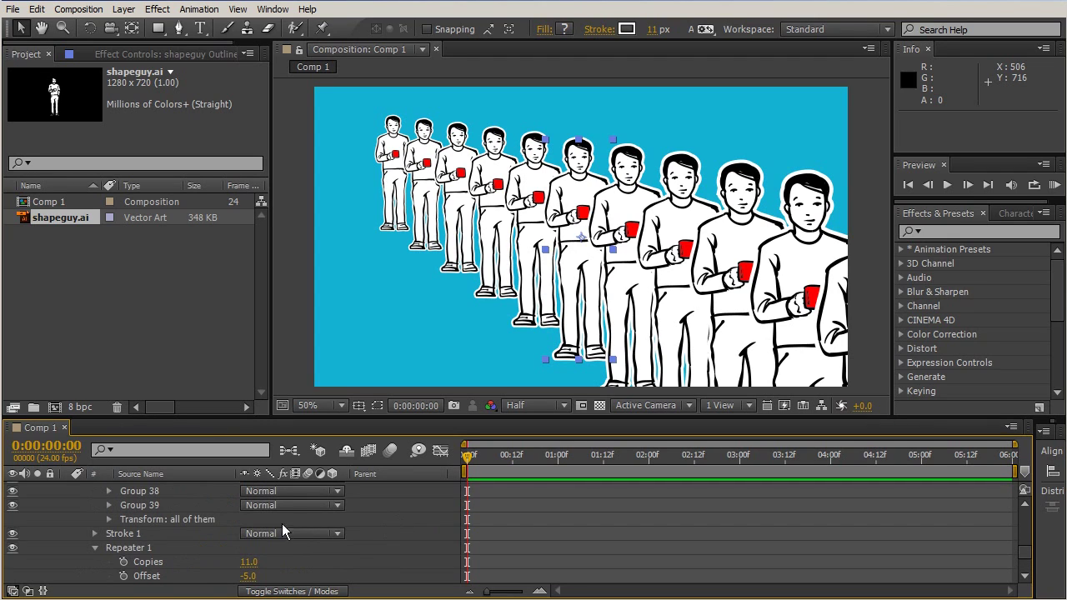
- Collapse Repeater 1 and rename it vertical
click(95, 548)
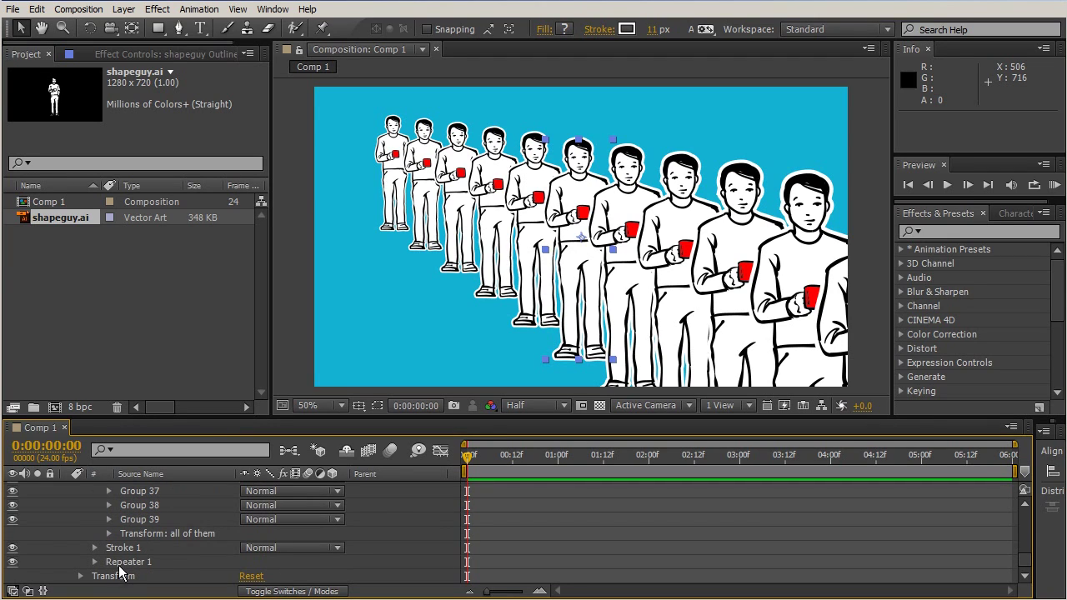
click(121, 563)
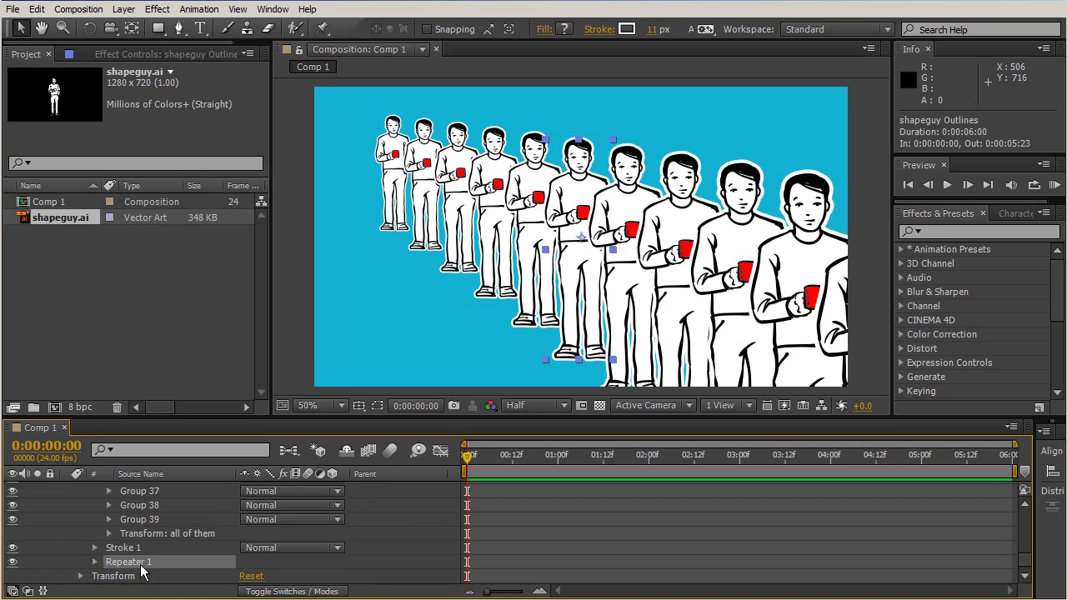
key(Return)
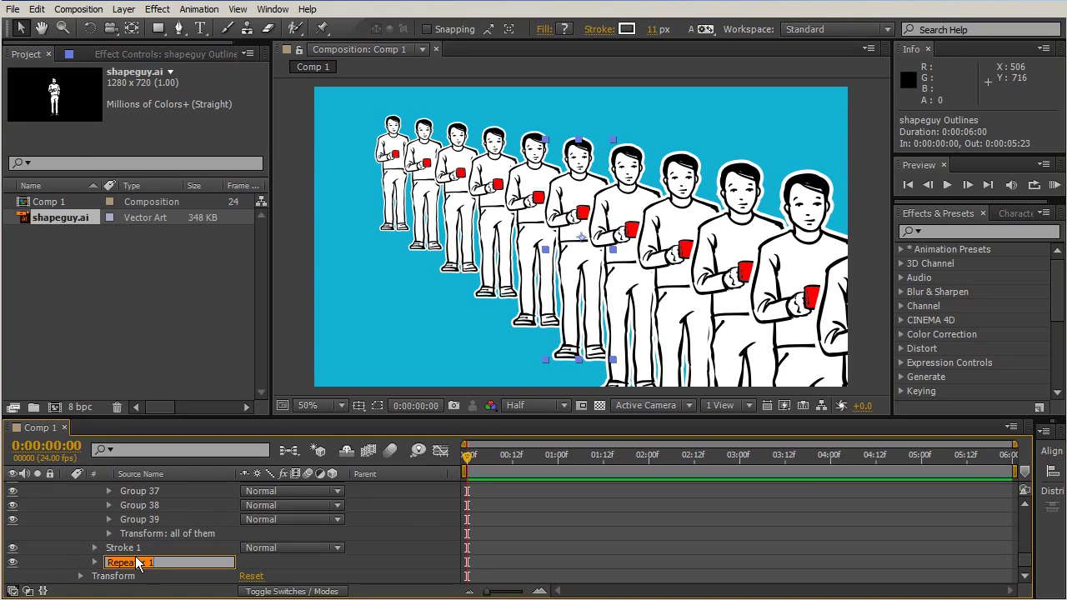
text(vertical)
key(Return)
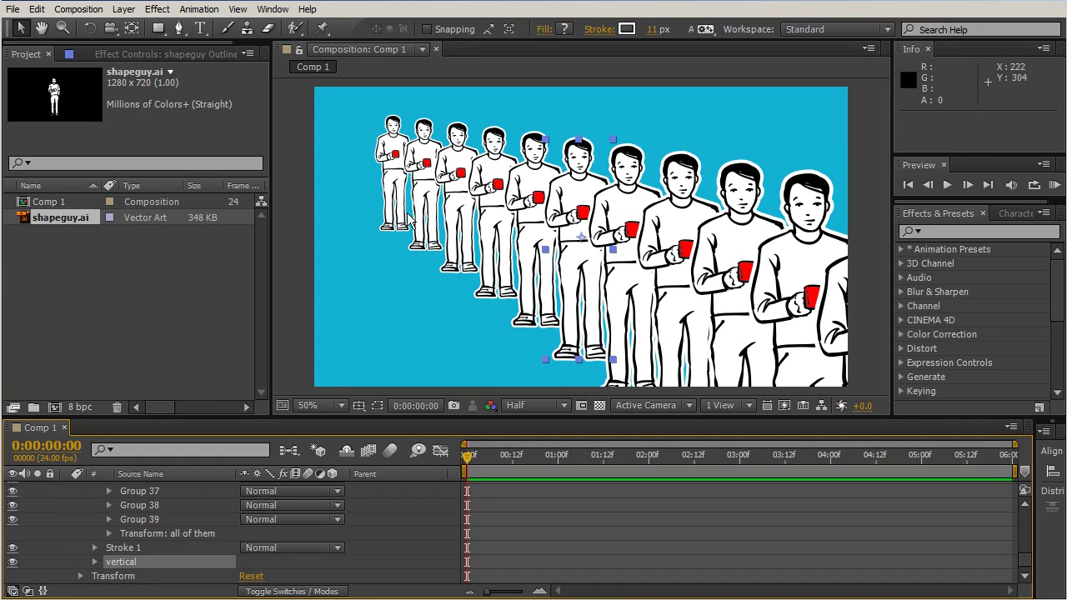
- Collapse the all of them group, add a second Repeater to the shapeguy Outlines contents and name it horizontal
scroll(394, 507, up, 5)
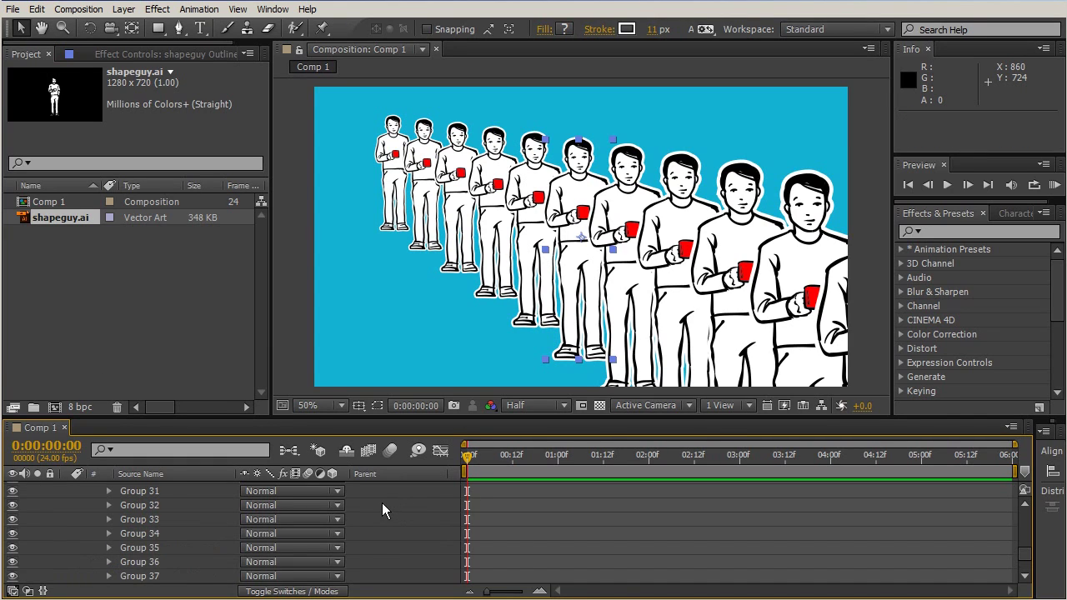
scroll(374, 497, down, 5)
scroll(374, 497, up, 15)
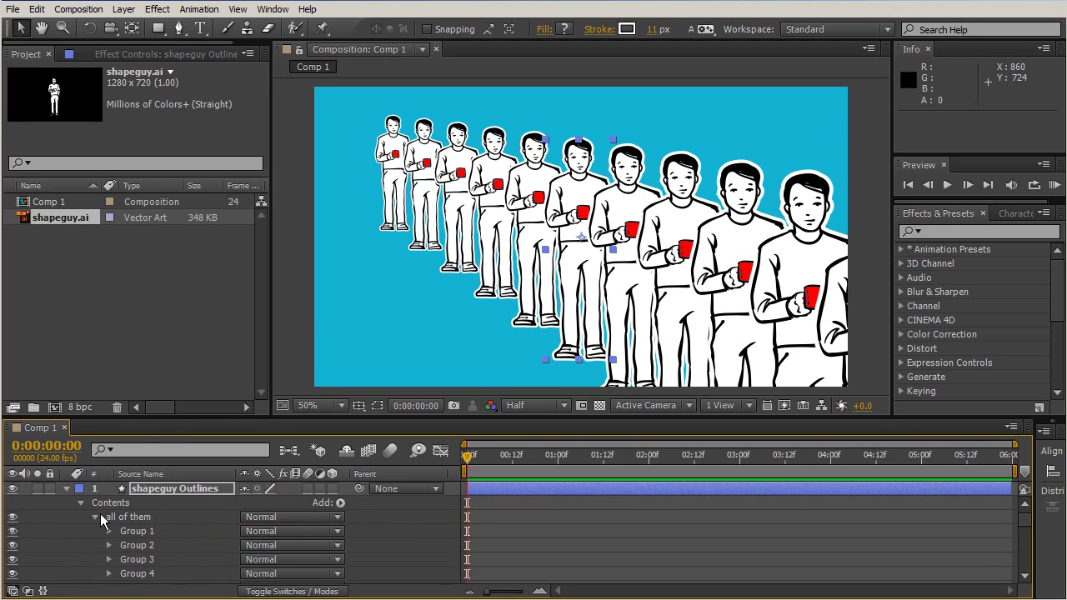
click(95, 516)
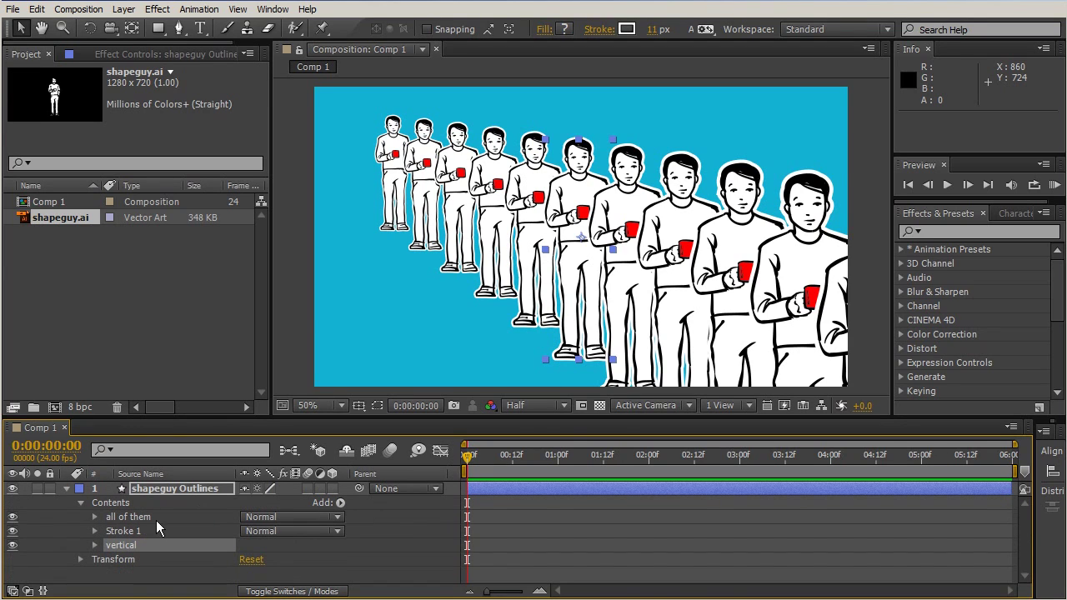
click(340, 503)
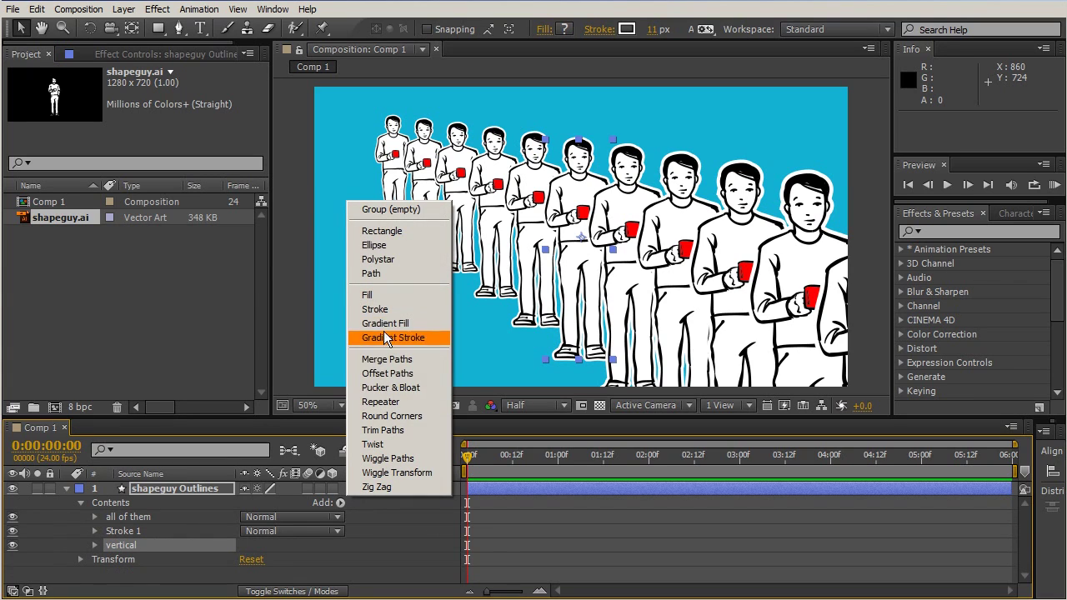
click(394, 401)
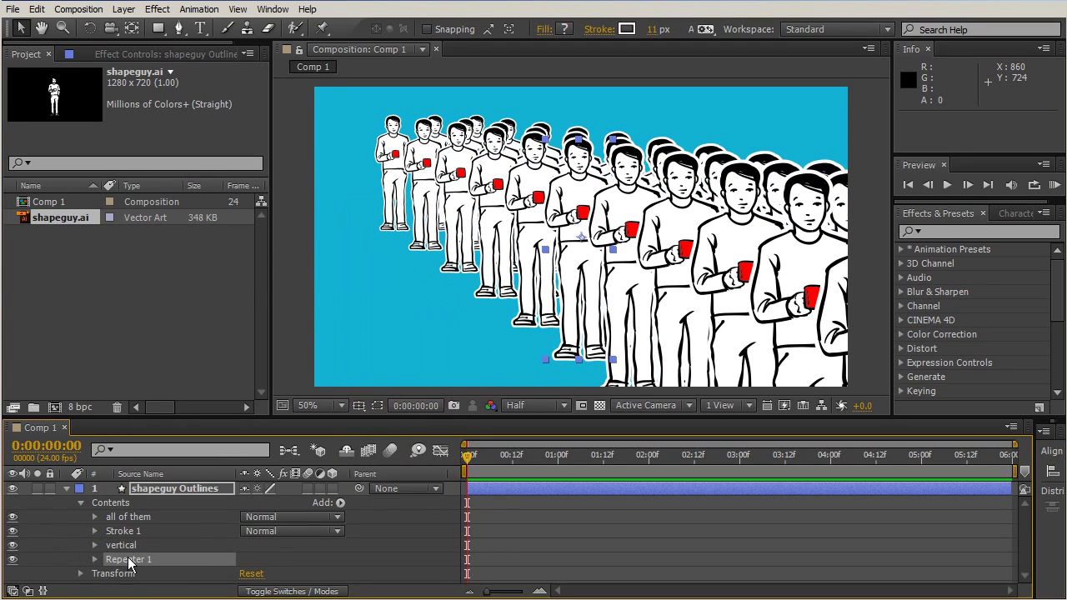
key(Return)
key(BackSpace)
text(horizontal)
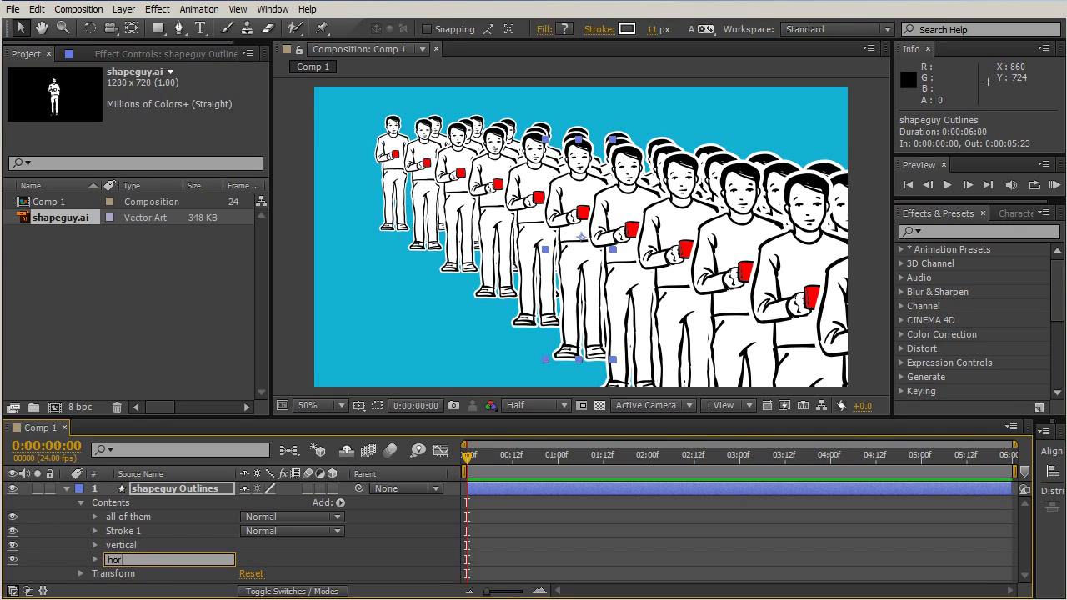
key(Return)
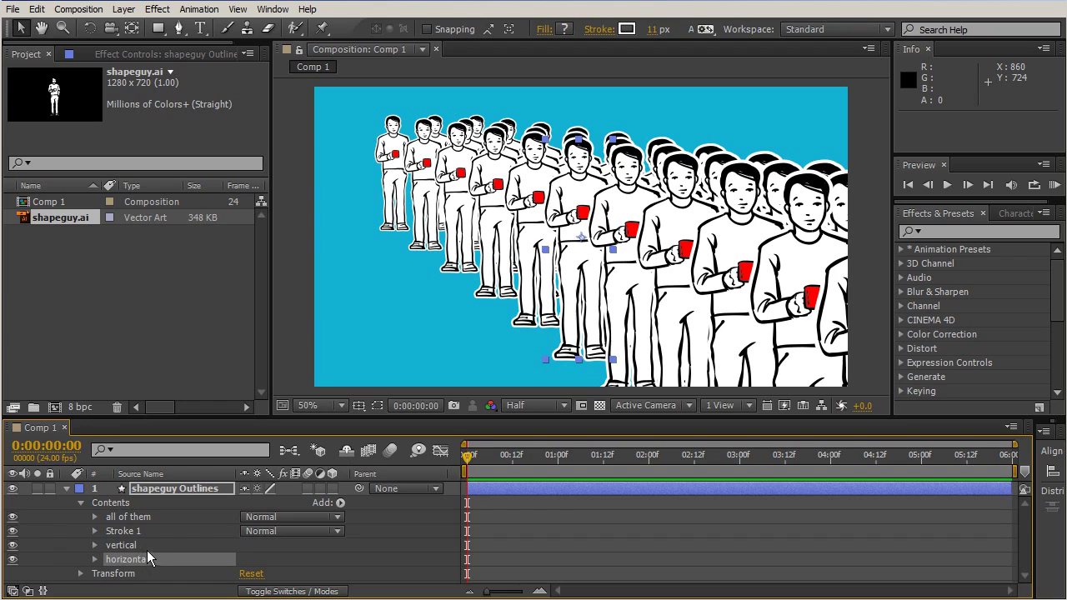
- Raise the horizontal repeater's number of copies to 52 and move the repeater above vertical in the layer contents
click(95, 560)
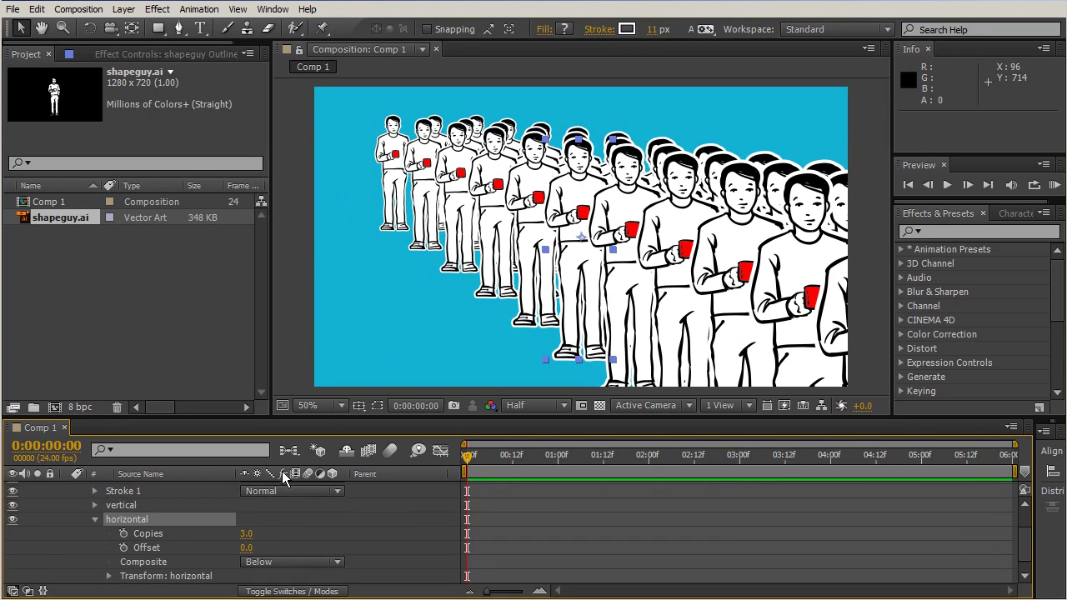
drag(247, 540, 284, 521)
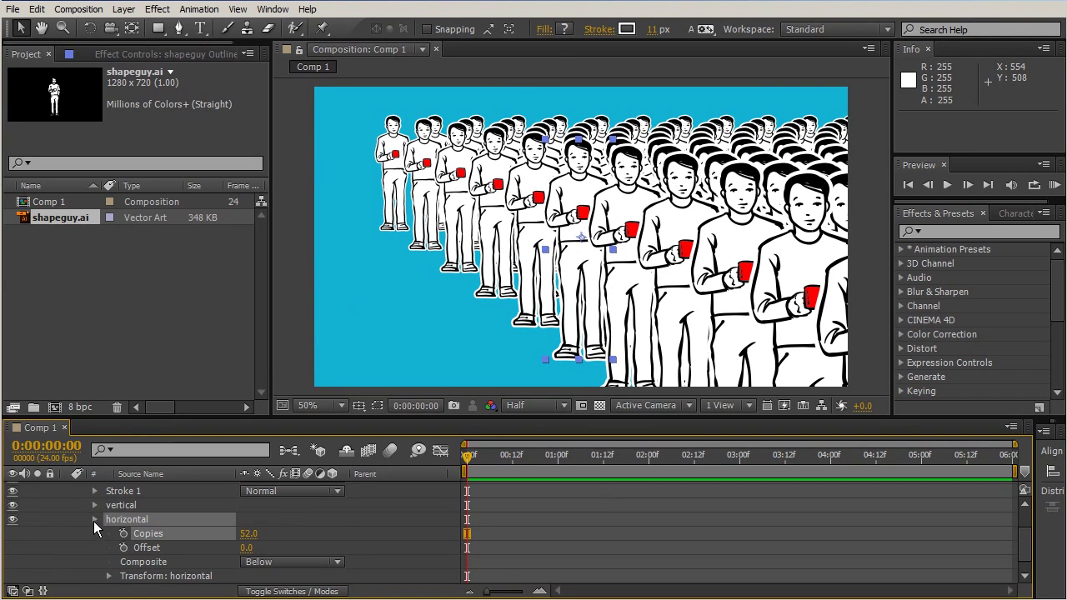
click(94, 522)
drag(123, 555, 122, 545)
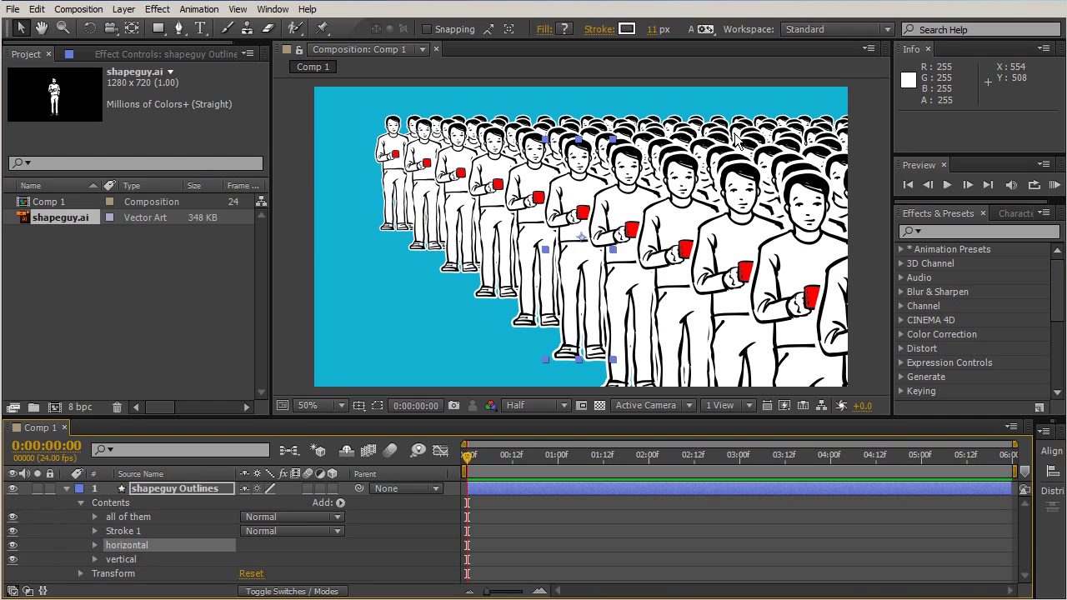
- Set the number of copies of the horizontal repeater to 19
click(95, 545)
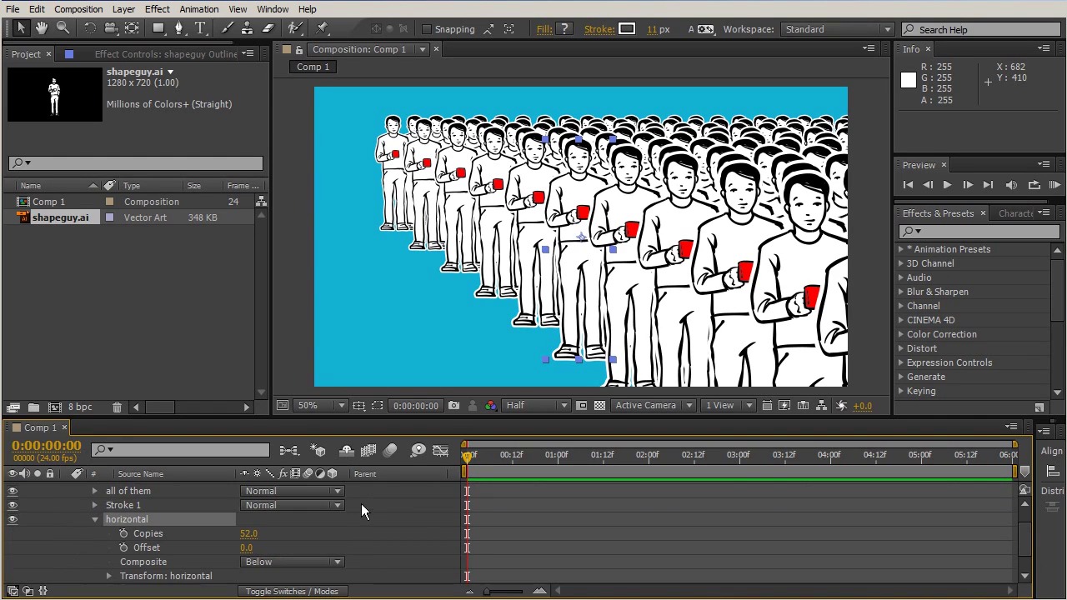
click(247, 535)
text(19)
key(Return)
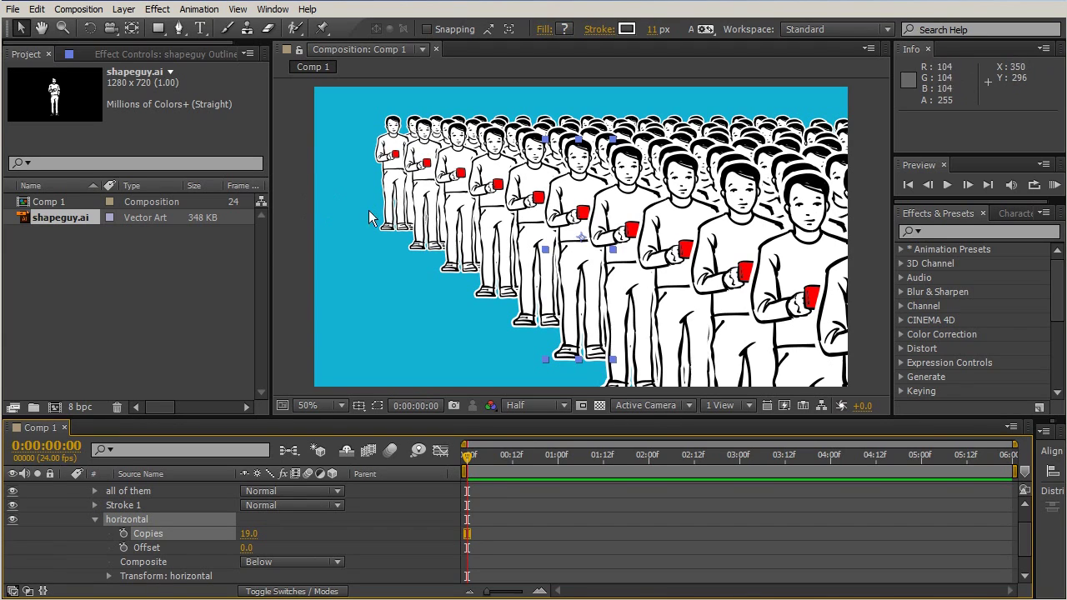
- Set the Offset of the horizontal repeater to -6 so the crowd fills the frame's width
mouse_move(244, 547)
mouse_down()
mouse_move(218, 548)
mouse_move(251, 548)
mouse_up()
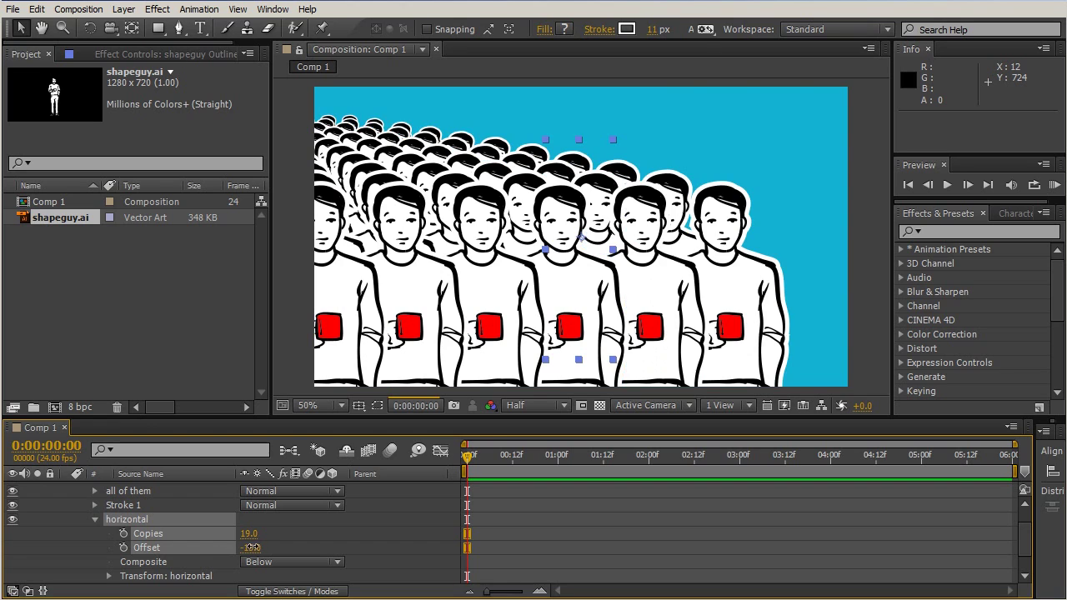
click(251, 548)
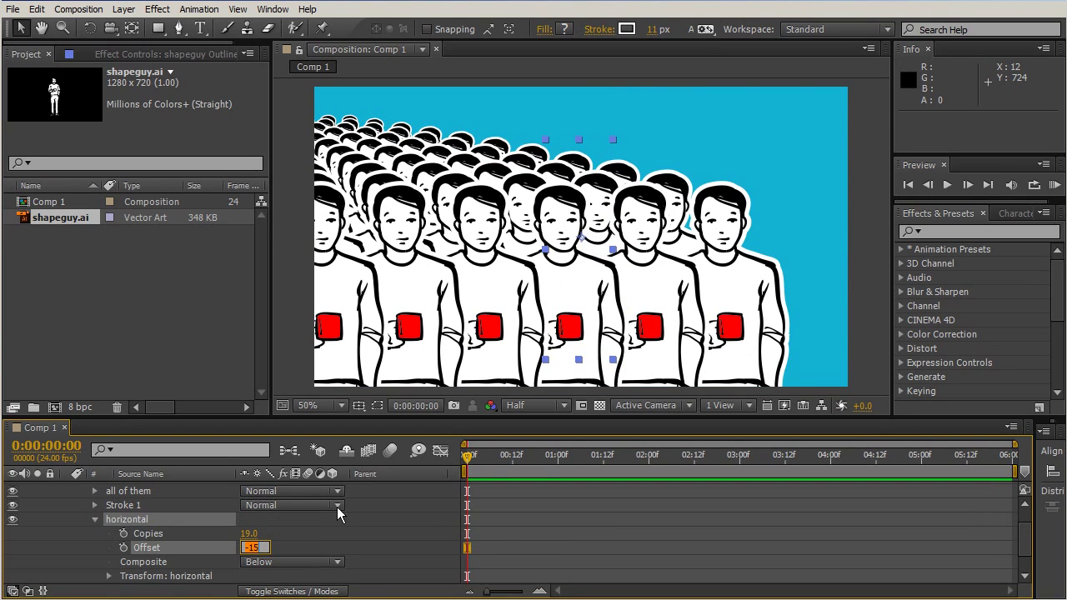
text(-6)
key(Return)
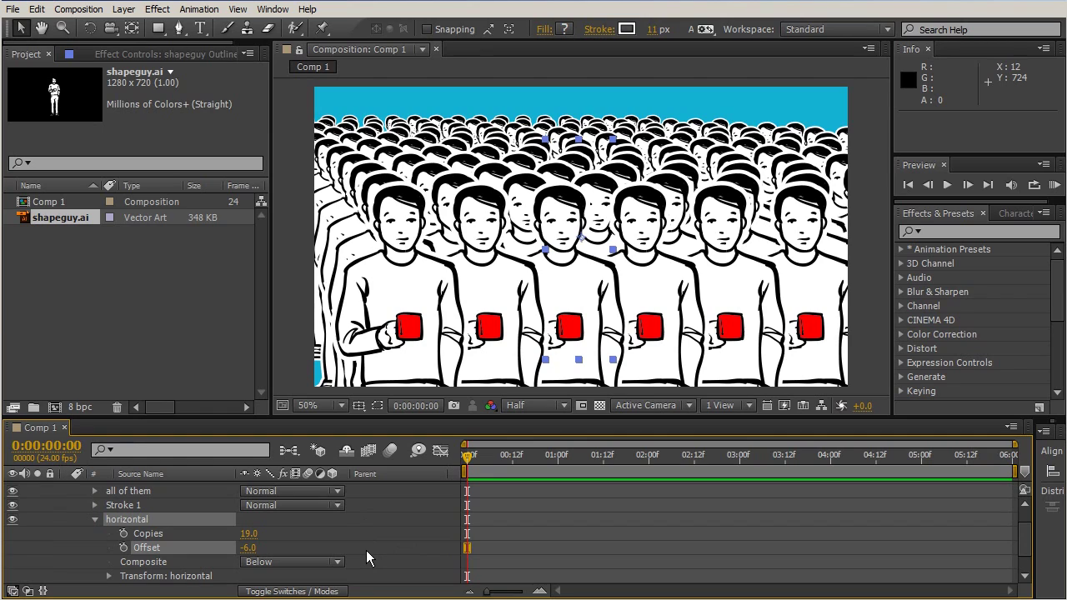
- Expand the transform of the horizontal repeater and set its horizontal Position to 125
scroll(366, 550, down, 1)
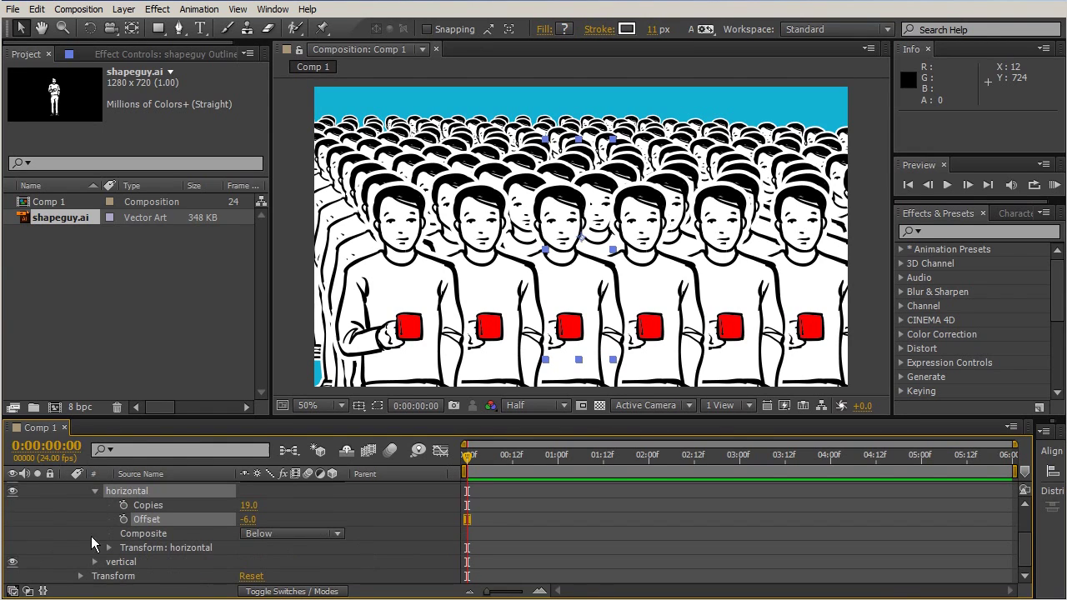
click(109, 547)
scroll(388, 529, down, 2)
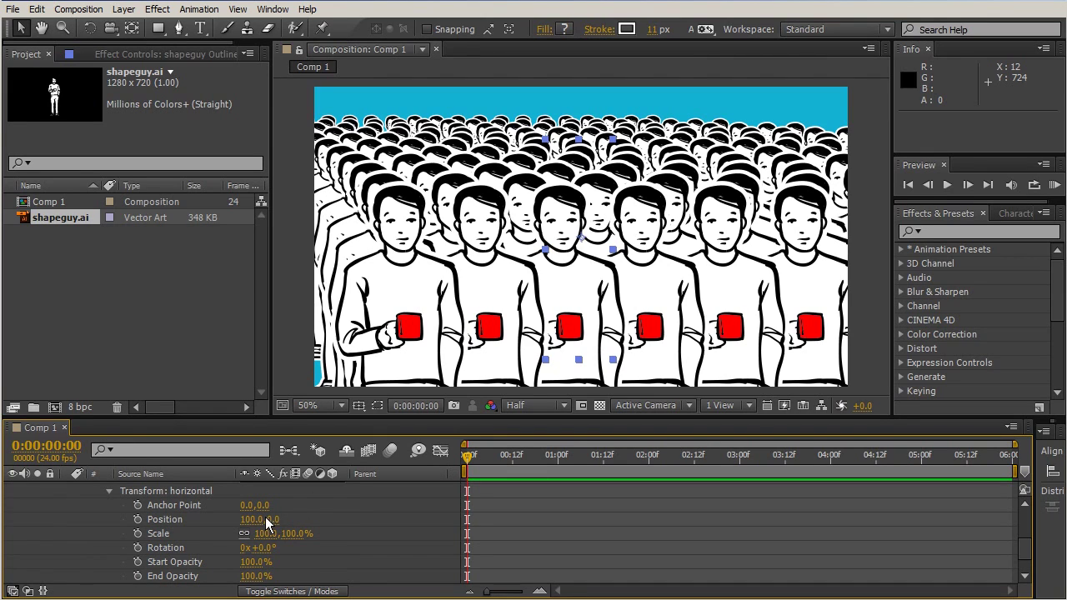
mouse_move(249, 523)
mouse_down()
mouse_move(265, 506)
mouse_move(293, 511)
mouse_up()
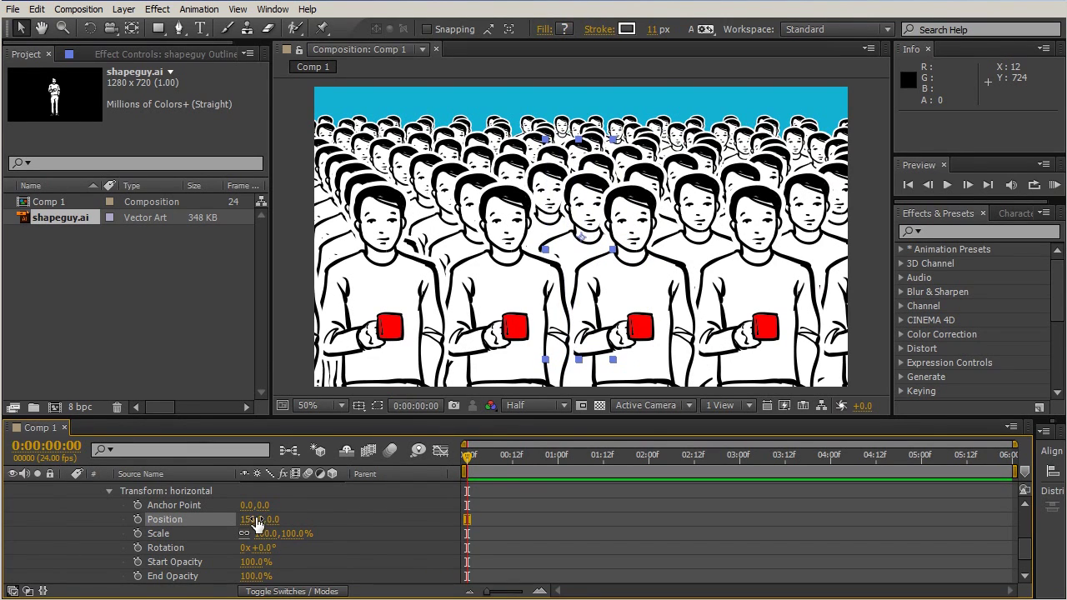
click(252, 520)
text(125)
key(Return)
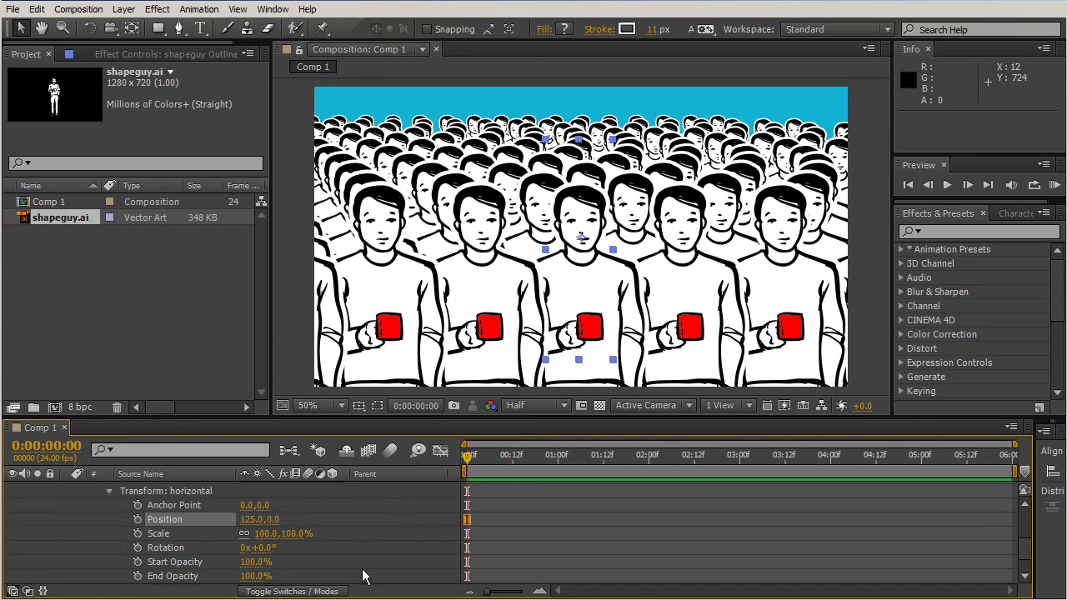
- Collapse the horizontal repeater and turn shapeguy Outlines into a 3D layer
scroll(361, 575, down, 2)
scroll(358, 574, up, 3)
scroll(356, 558, up, 2)
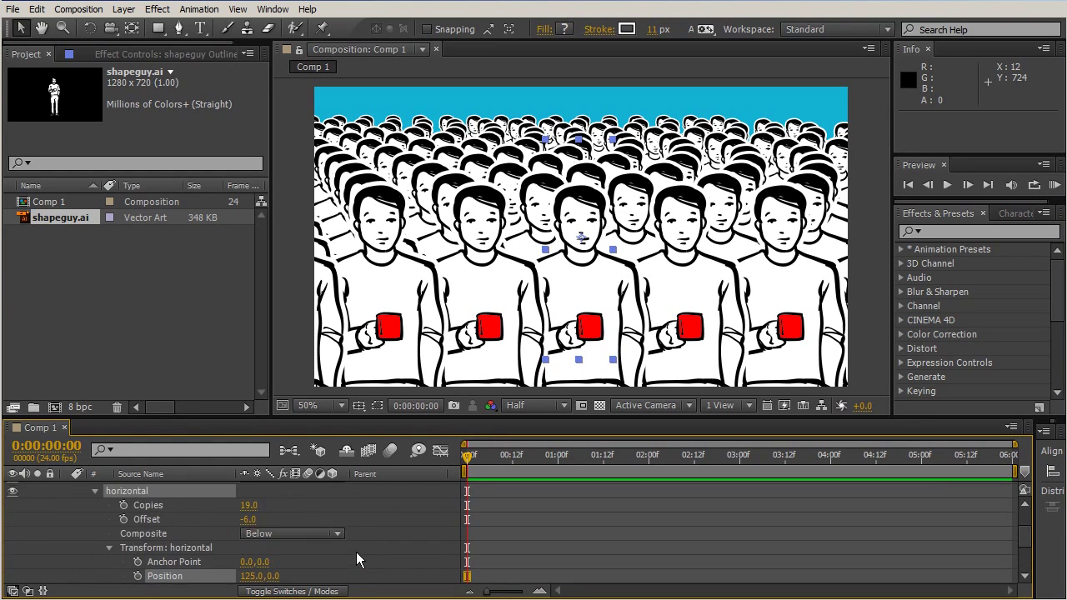
scroll(356, 552, down, 2)
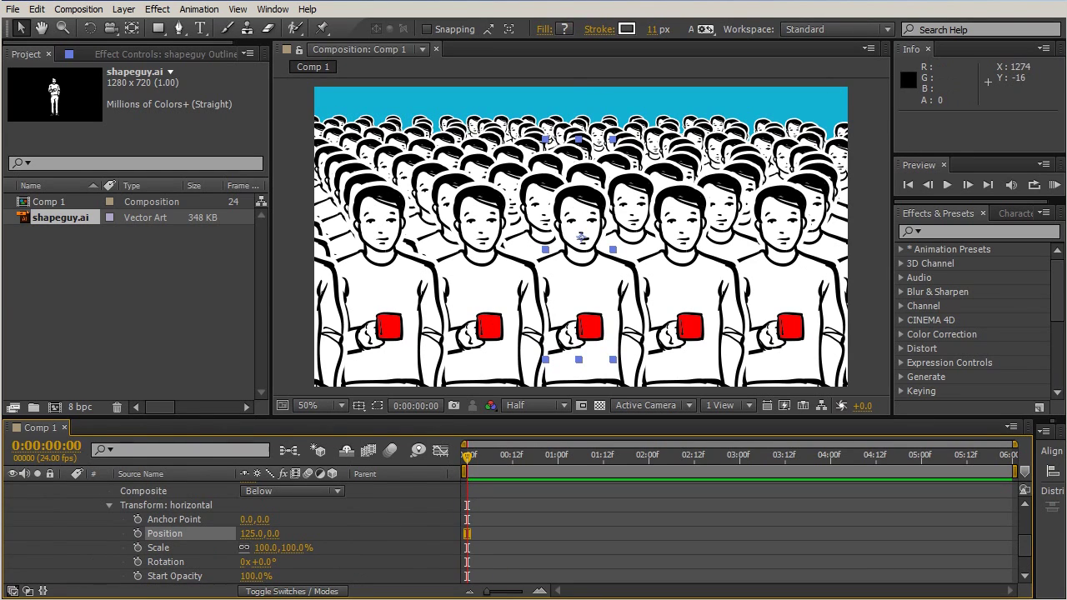
scroll(417, 534, up, 4)
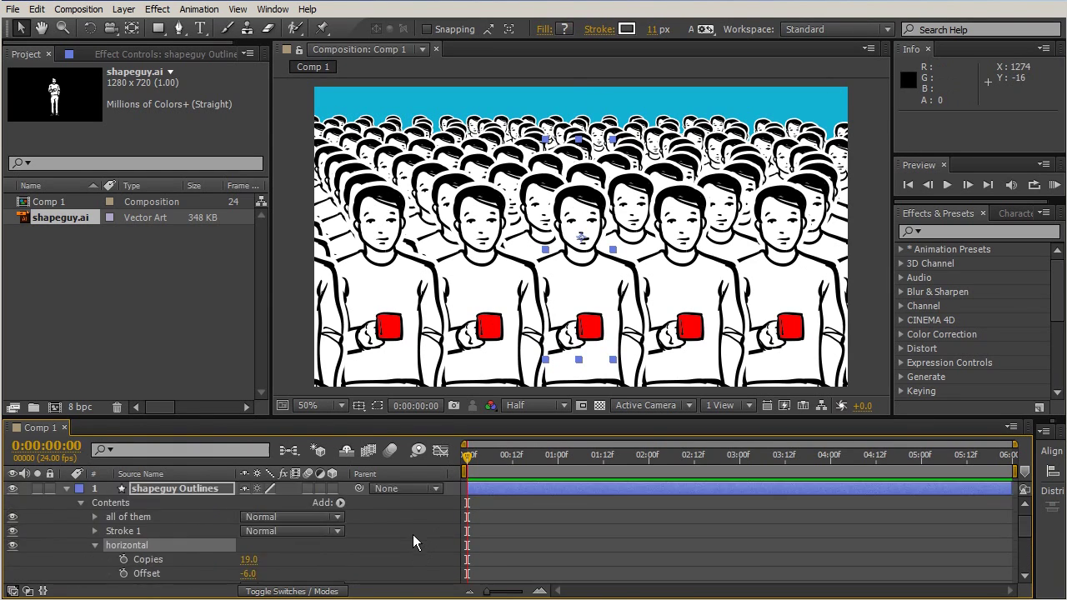
click(95, 546)
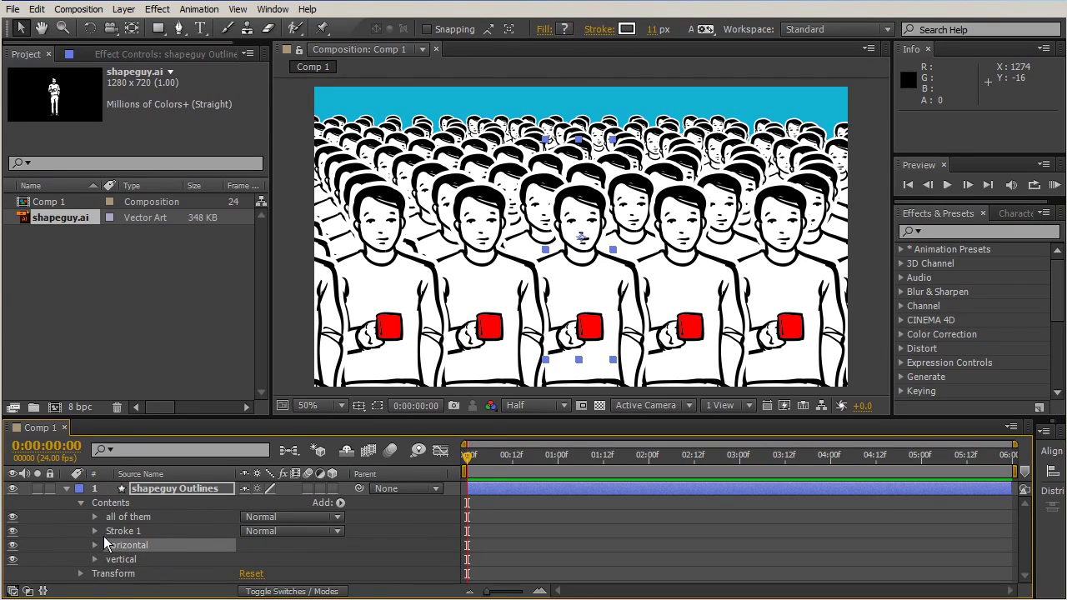
click(333, 489)
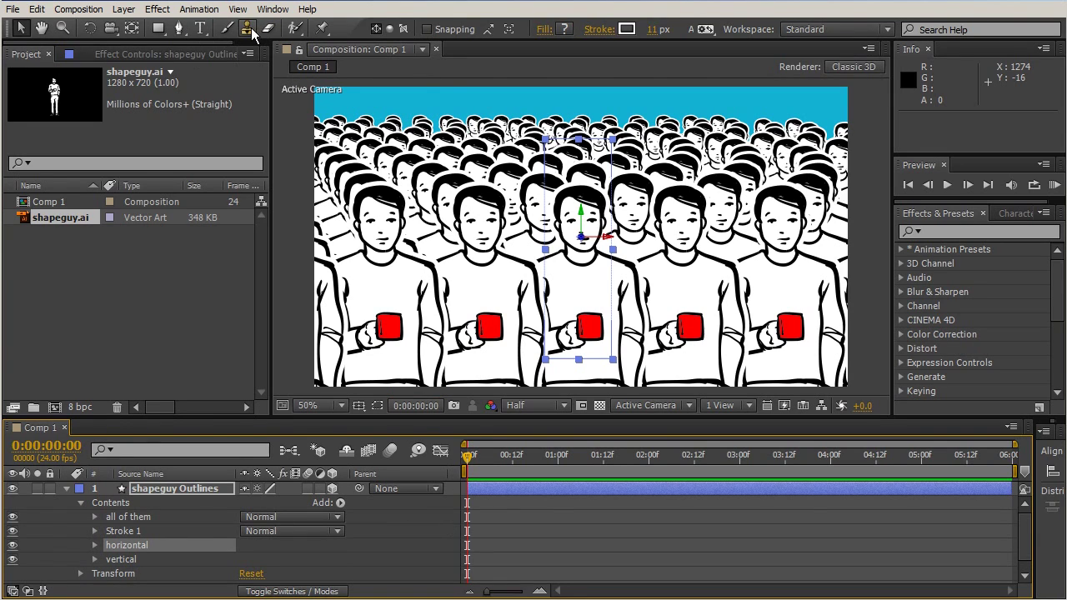
- Add a two-node camera to the composition with the 50mm preset and the name Camera 1
click(111, 30)
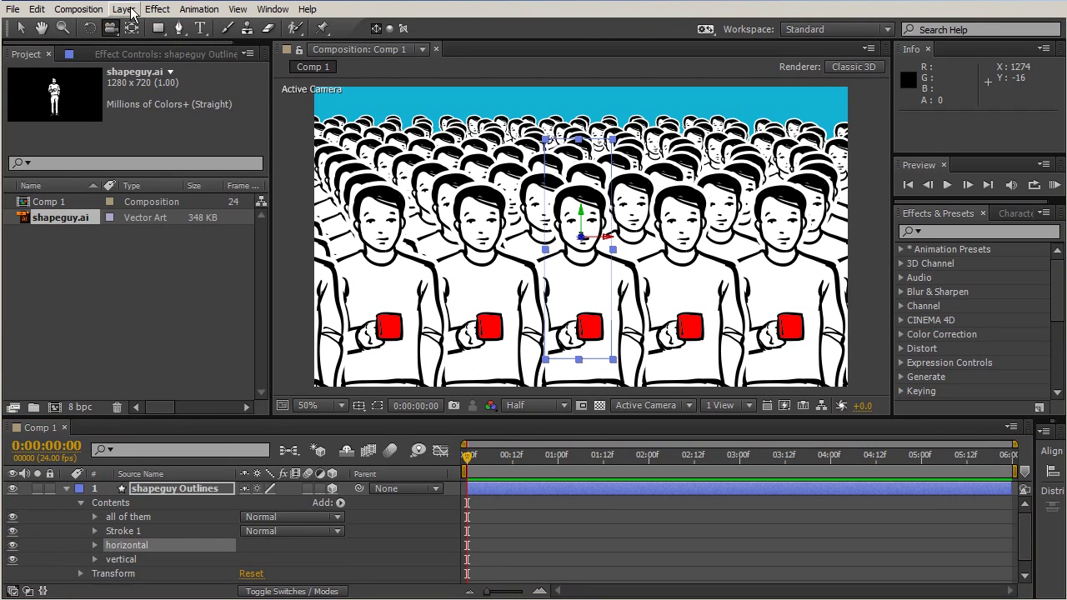
click(120, 10)
mouse_move(126, 26)
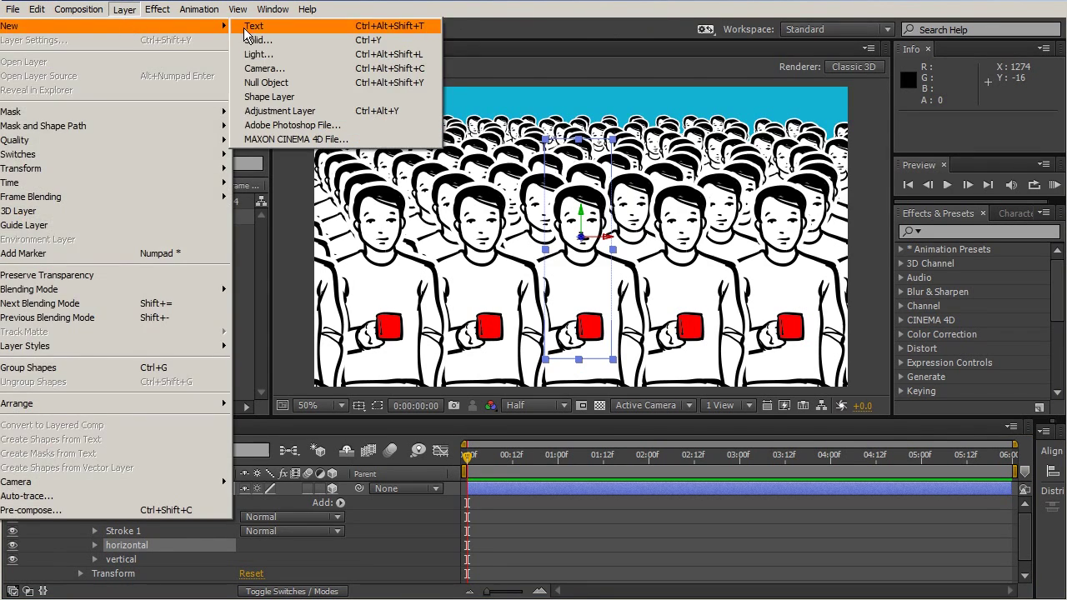
click(265, 69)
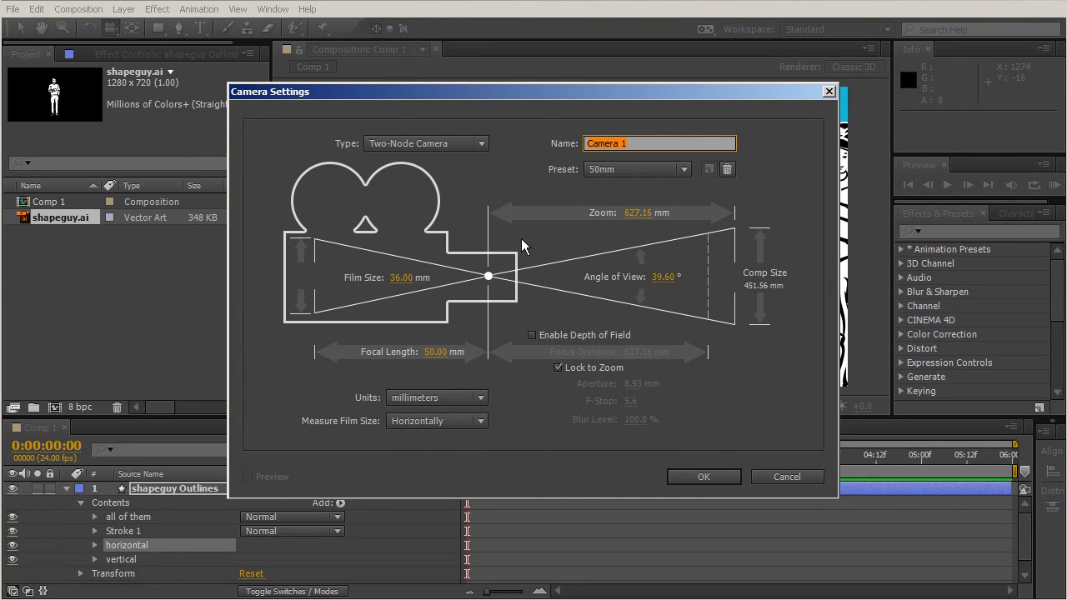
click(700, 473)
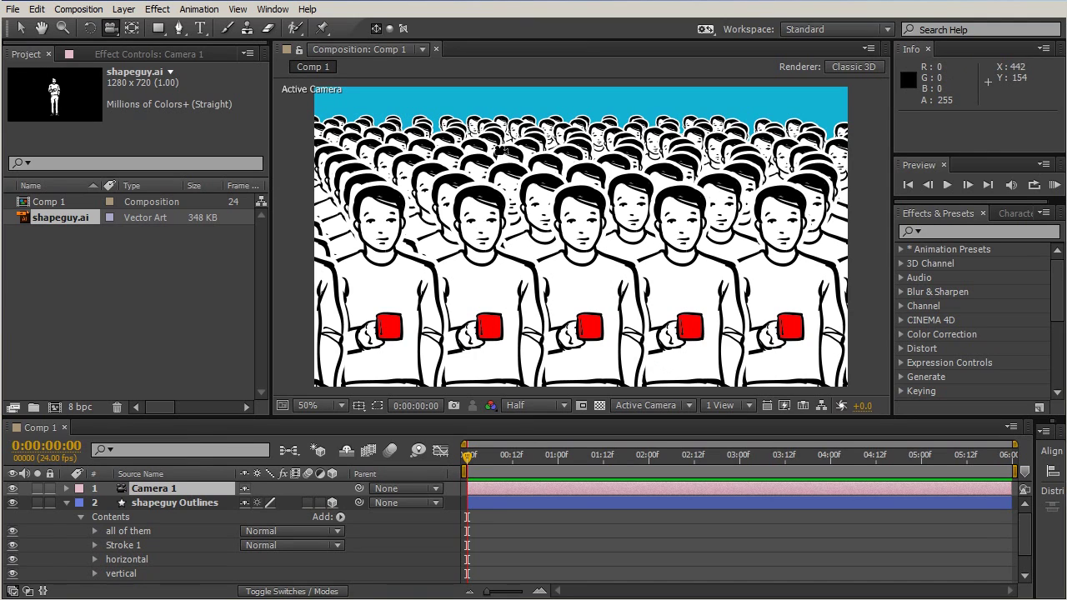
- Try orbiting the camera to see the crowd layer edge-on, and undo the orbit
drag(498, 143, 658, 237)
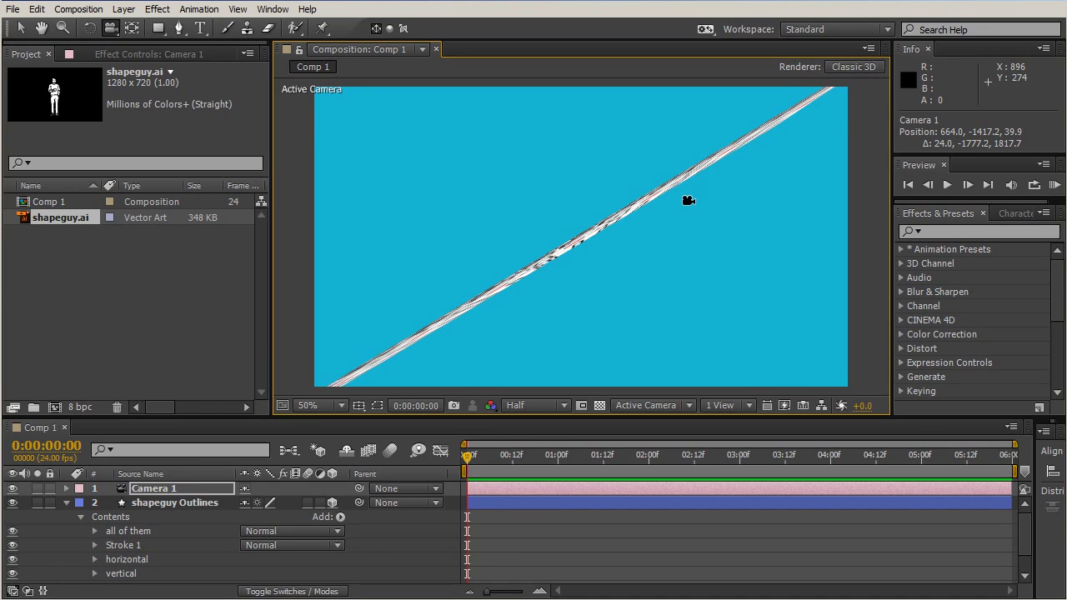
key(ctrl+z)
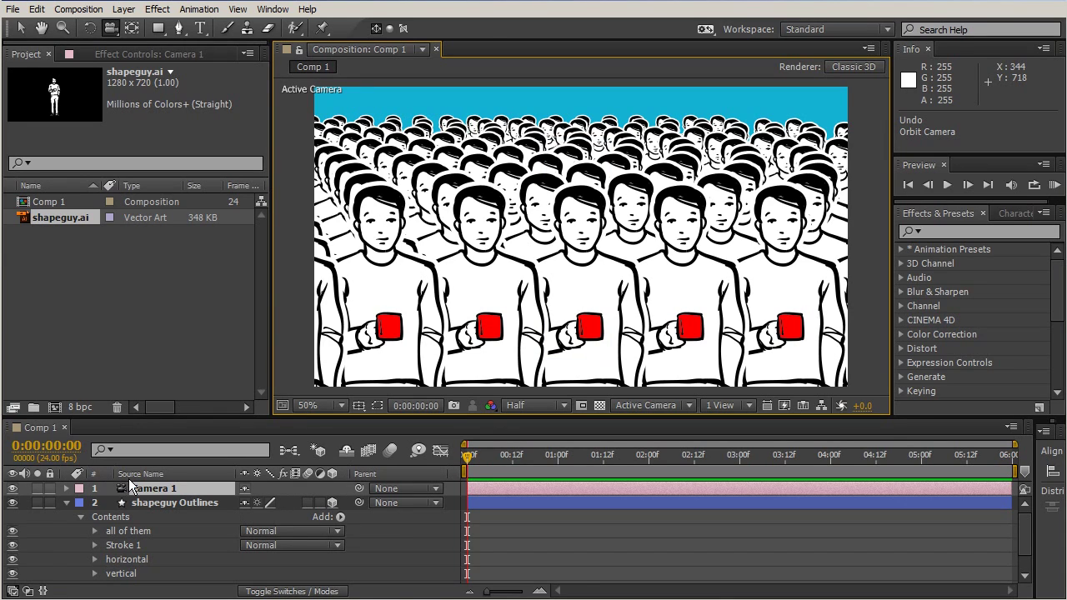
- Reveal Camera 1's position and the transform anchor point of the vertical repeater in the shapeguy Outlines layer
key(p)
click(218, 515)
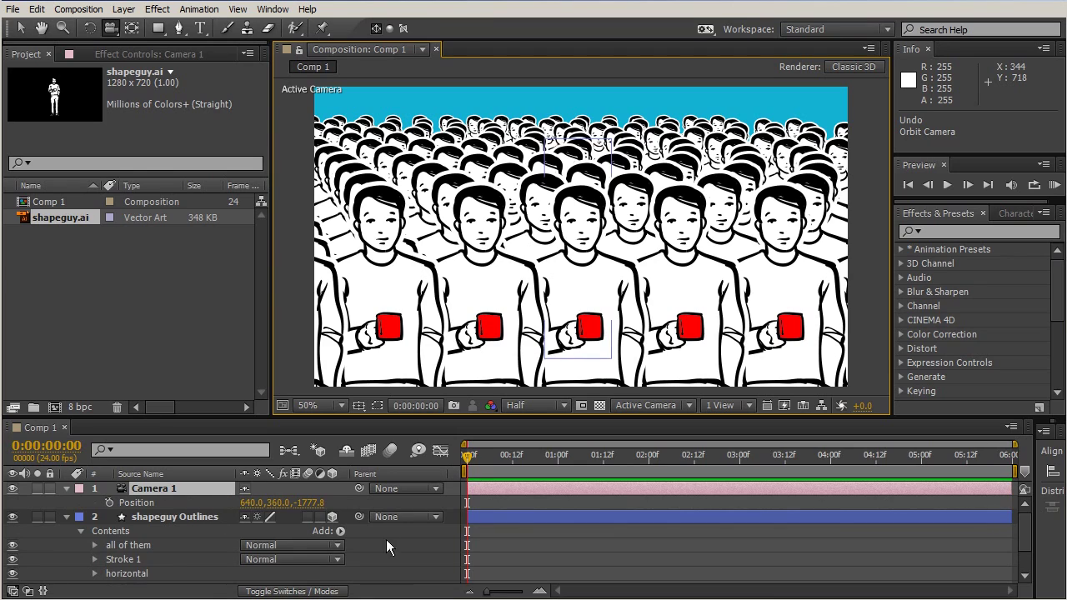
scroll(403, 573, down, 2)
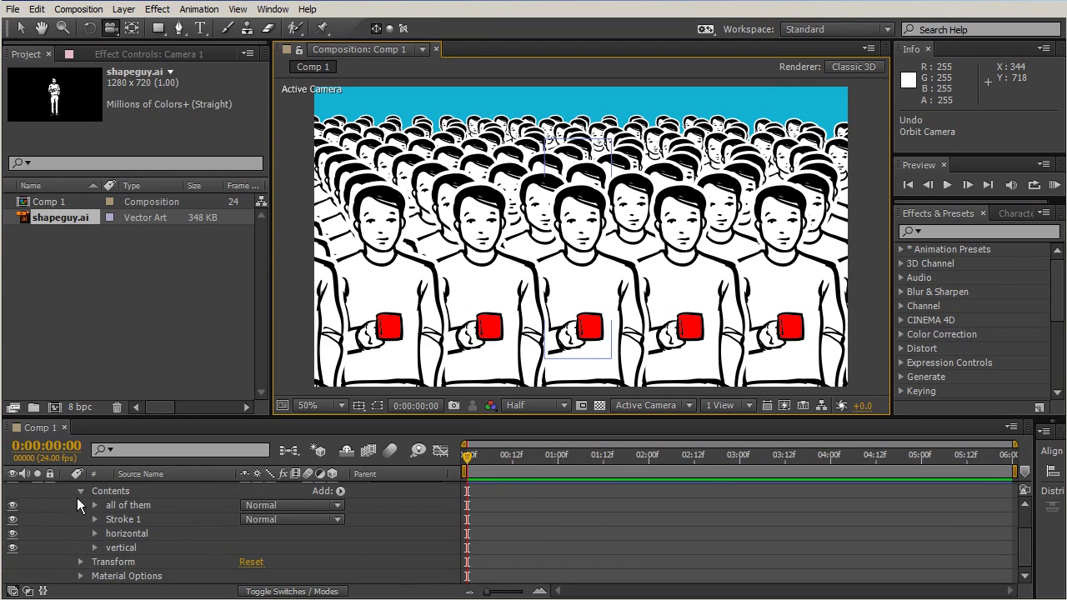
click(81, 491)
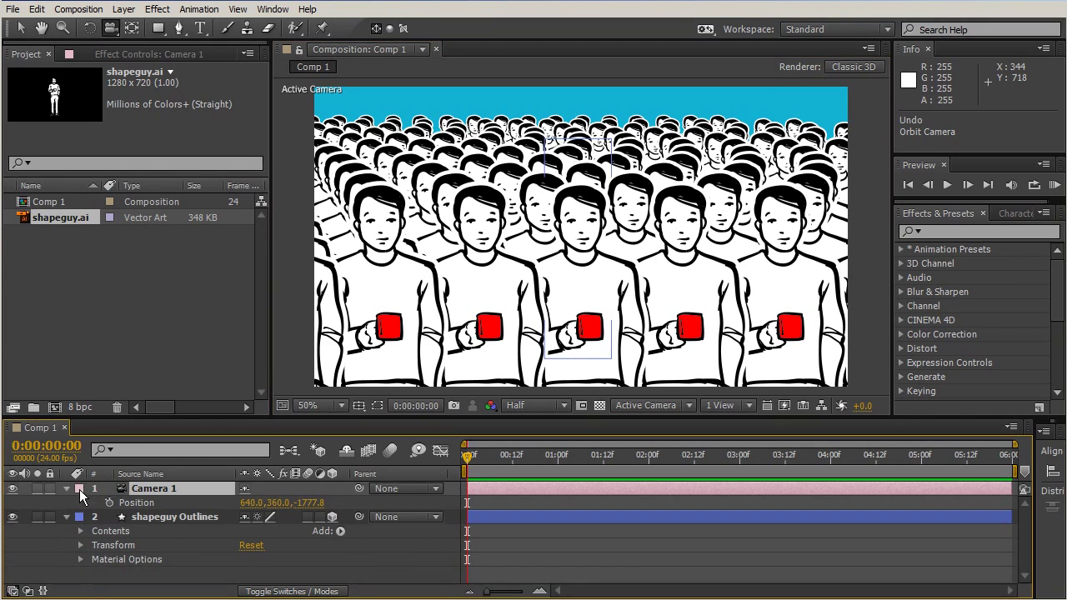
click(77, 532)
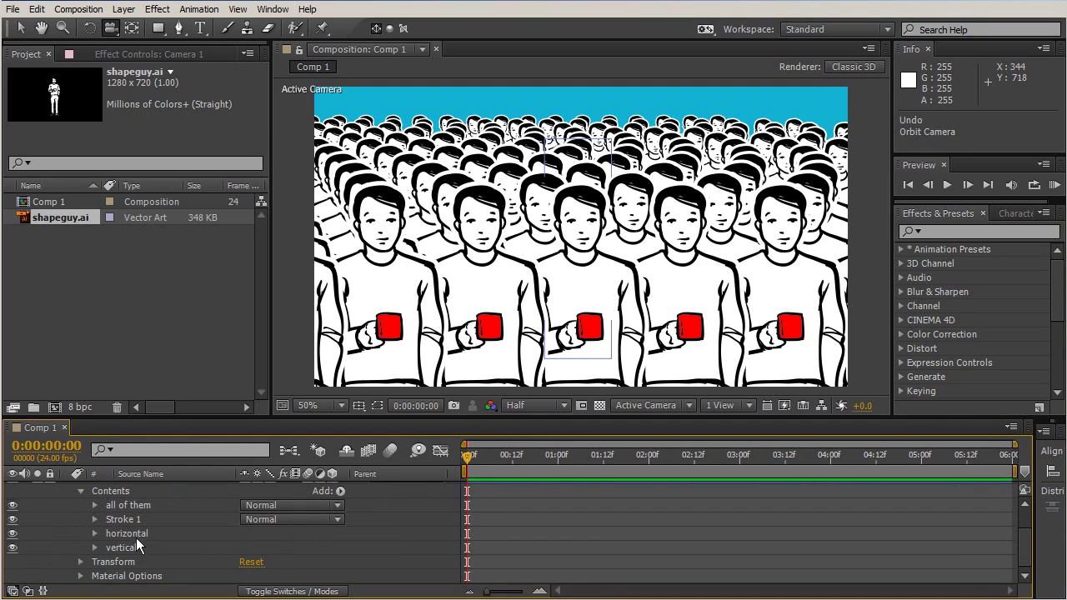
click(133, 543)
click(95, 548)
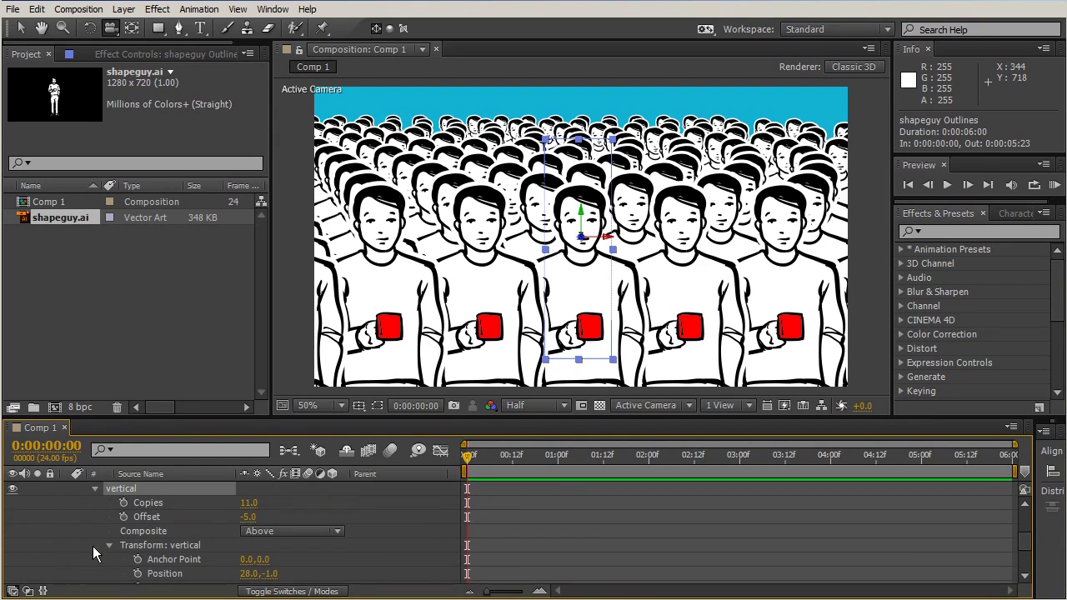
click(166, 560)
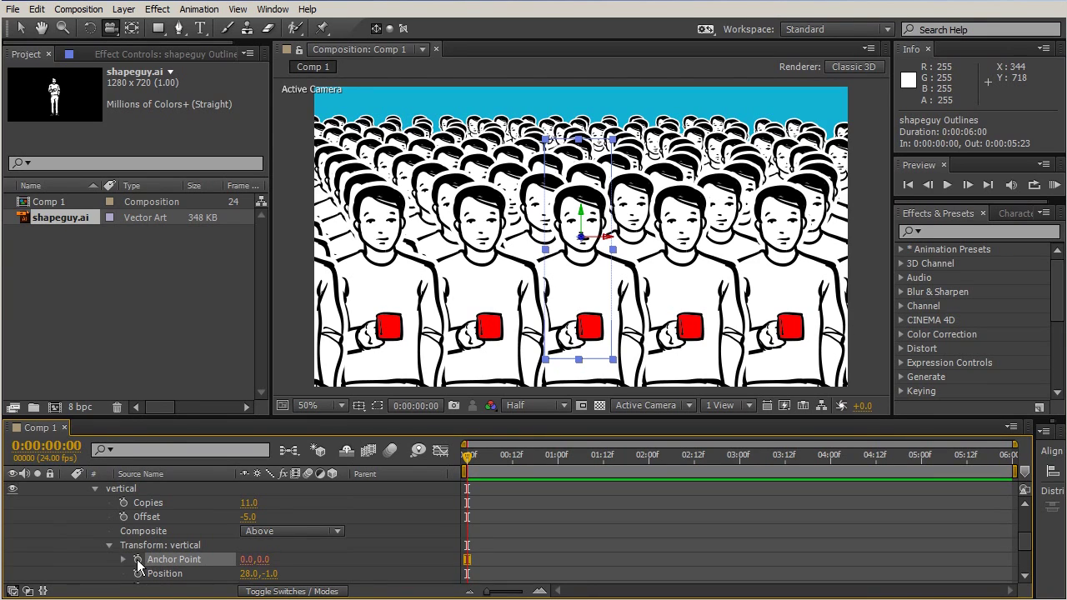
- Start a bracketed two-value expression on the vertical repeater's anchor point, linking its first value to Camera 1's X position
alt+click(138, 562)
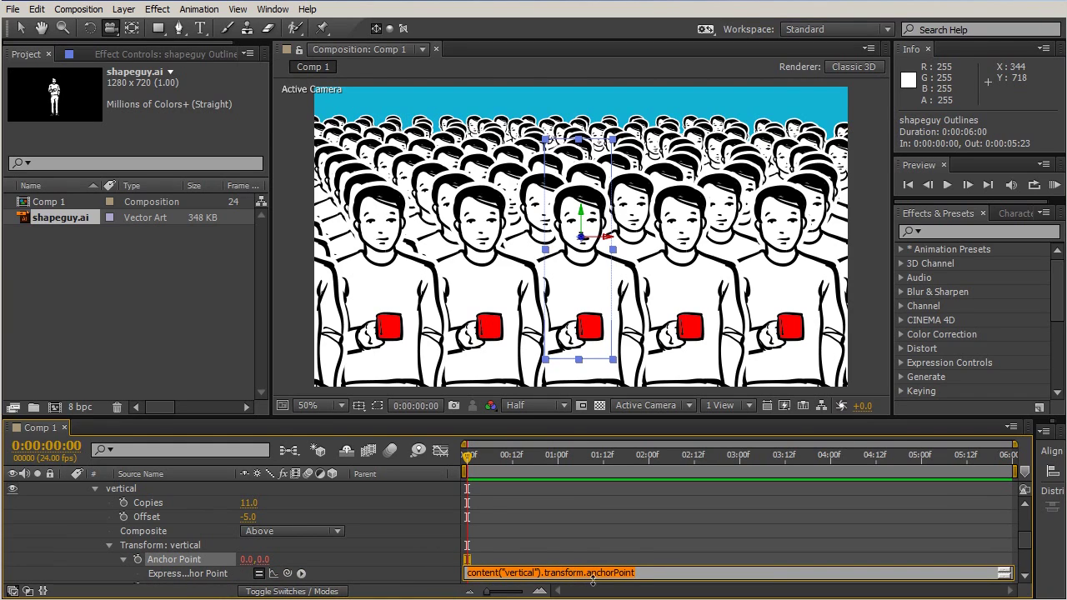
click(642, 573)
key(BackSpace)
text([])
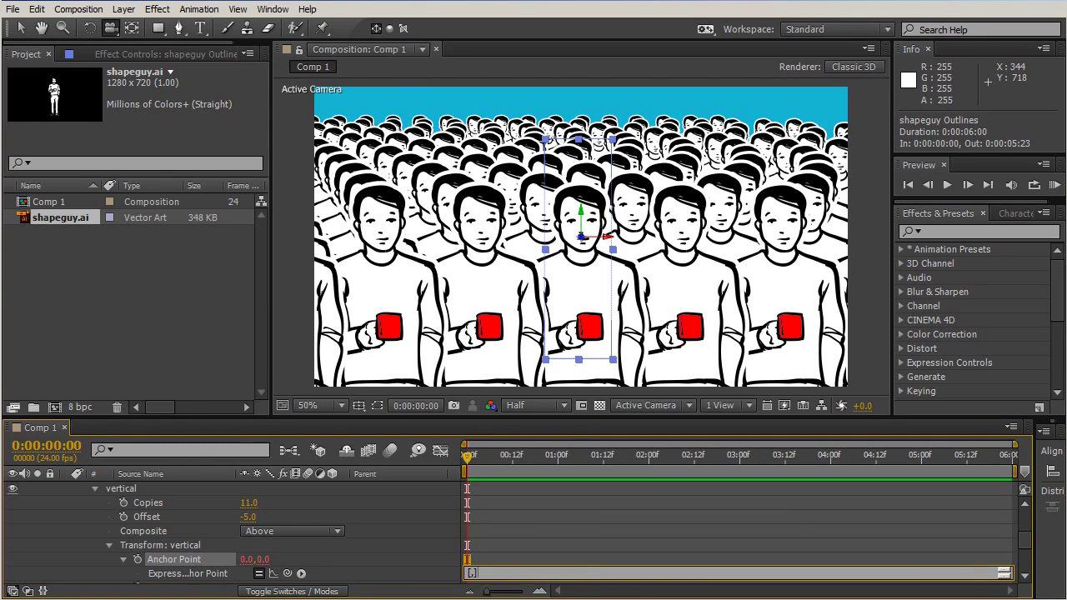
click(471, 573)
mouse_move(287, 573)
mouse_down()
mouse_move(248, 517)
mouse_move(263, 454)
mouse_move(262, 479)
mouse_move(254, 439)
mouse_move(254, 488)
mouse_move(288, 561)
mouse_move(263, 524)
mouse_move(165, 460)
mouse_move(246, 510)
mouse_move(228, 481)
mouse_move(244, 527)
mouse_move(248, 504)
mouse_up()
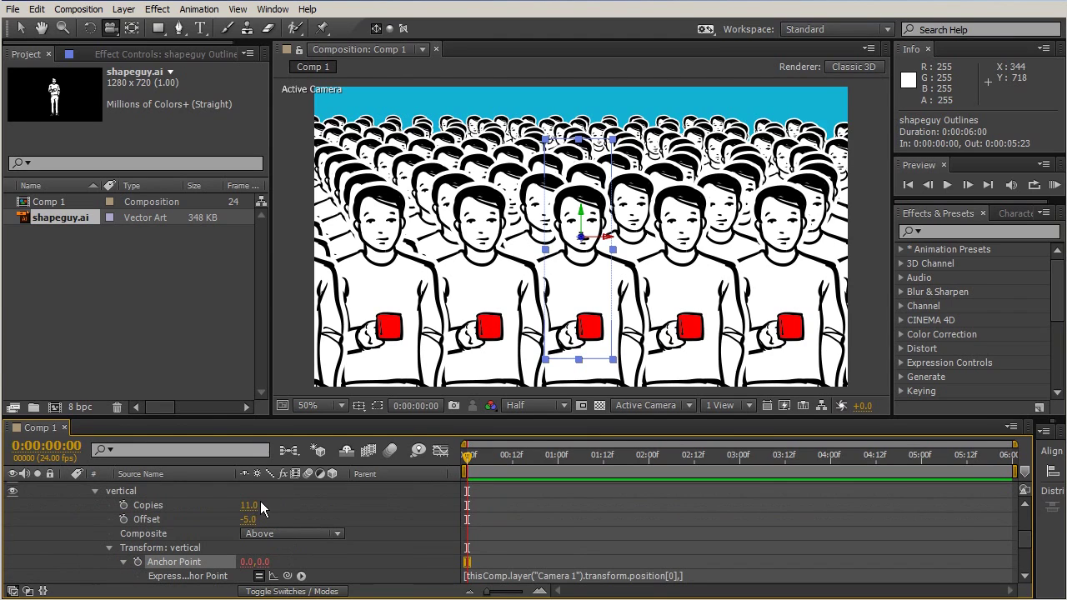
click(682, 576)
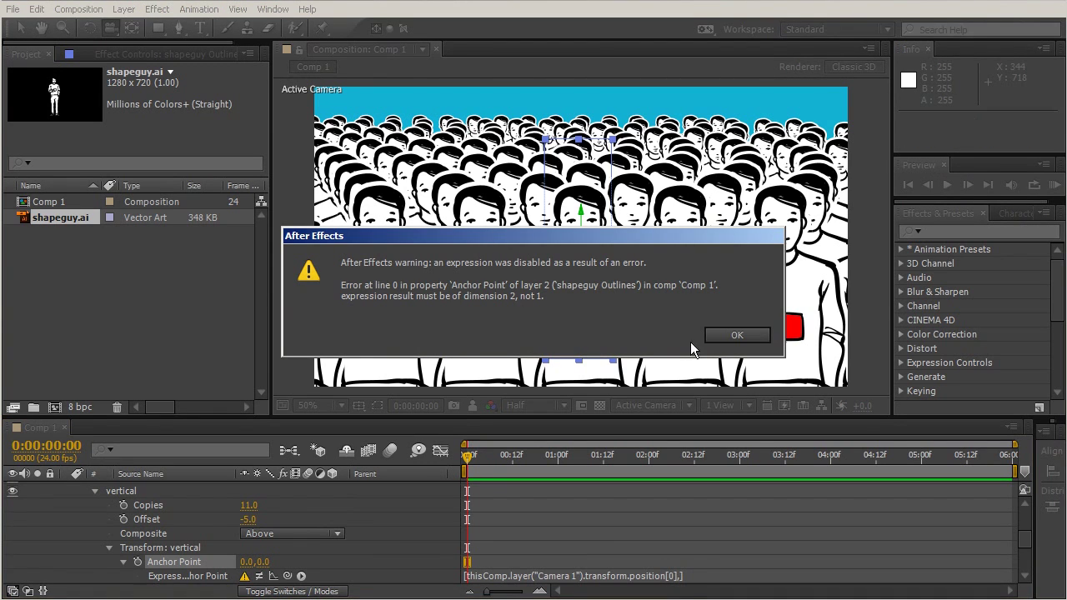
click(737, 335)
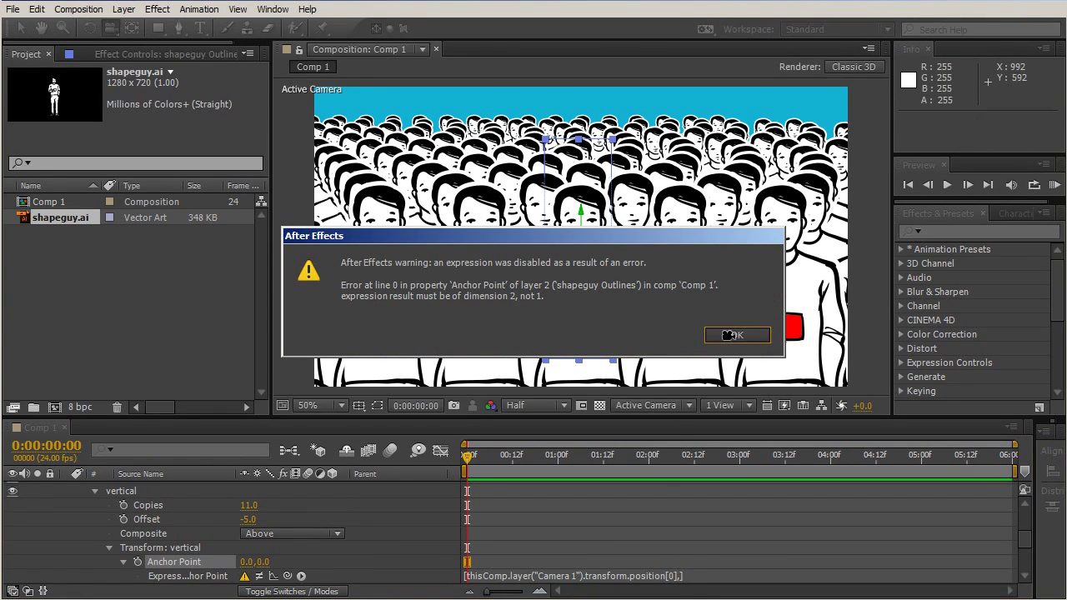
click(737, 335)
- Complete the anchor point expression by linking its second value to Camera 1's Y position
click(678, 576)
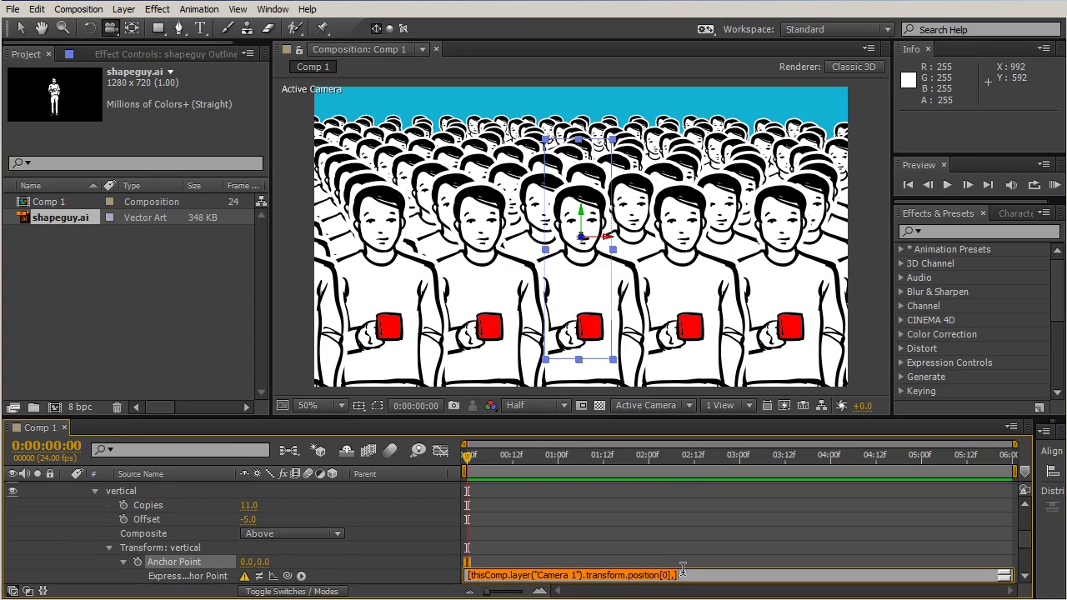
click(675, 576)
drag(286, 576, 278, 503)
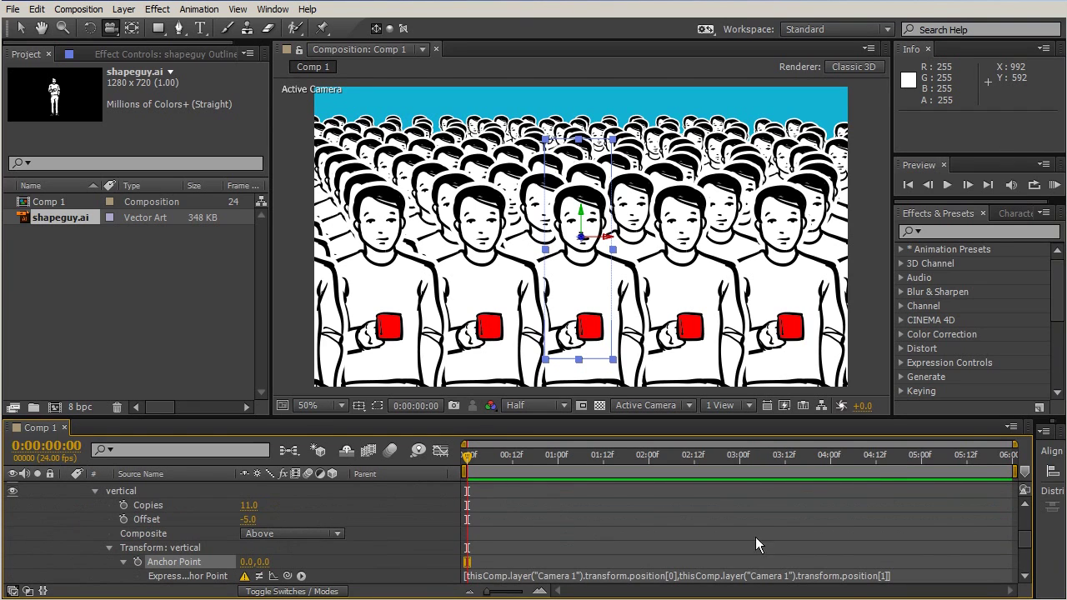
click(939, 531)
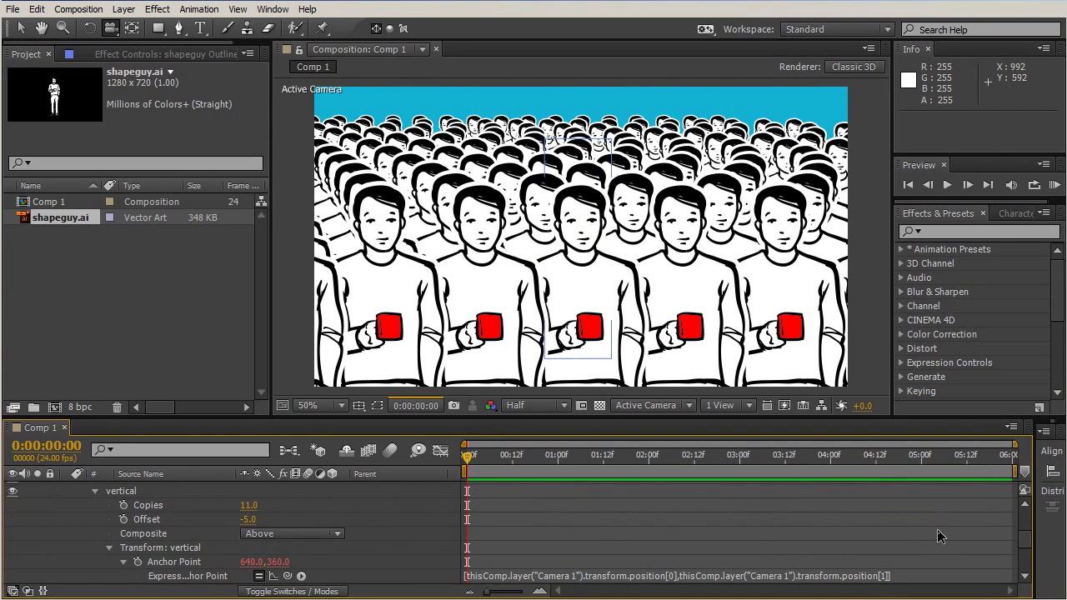
- Set Camera 1's Z position to -3000
scroll(936, 529, down, 3)
scroll(936, 528, up, 3)
scroll(936, 528, down, 3)
scroll(936, 528, up, 3)
scroll(936, 529, down, 2)
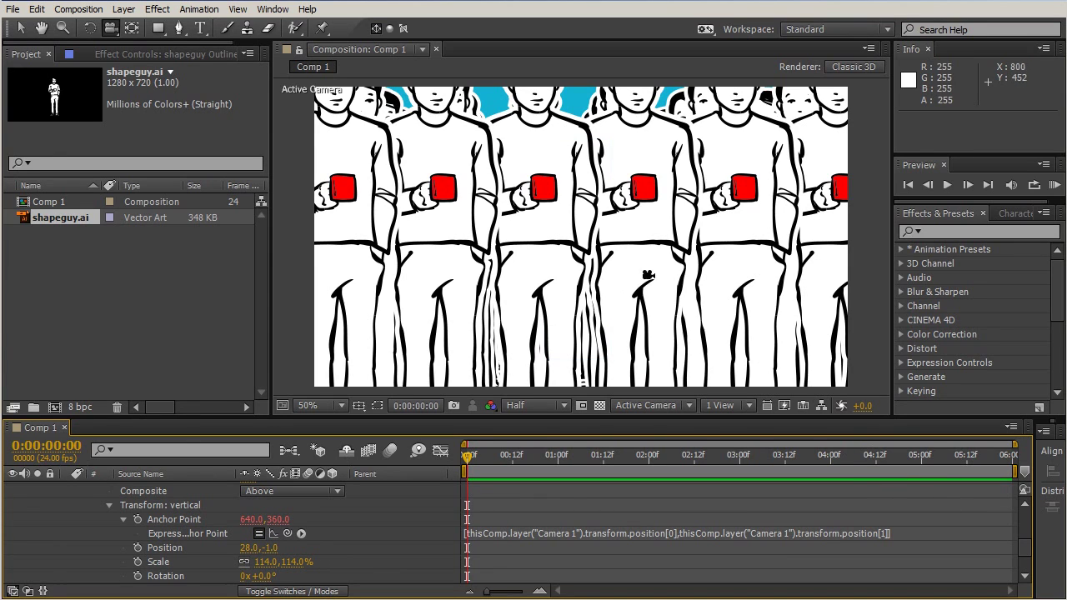
scroll(963, 543, up, 5)
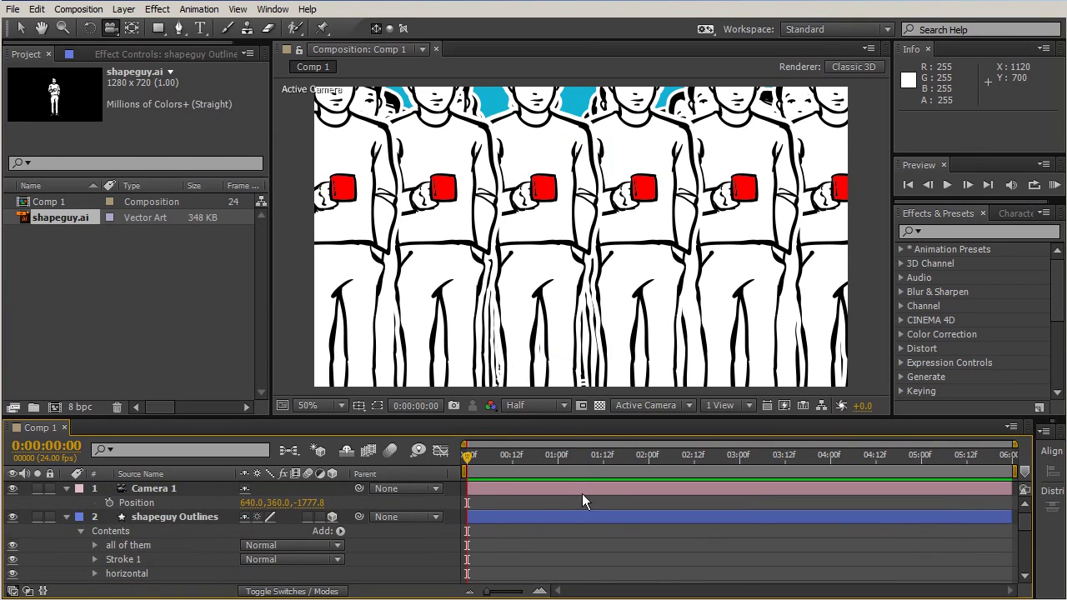
click(417, 488)
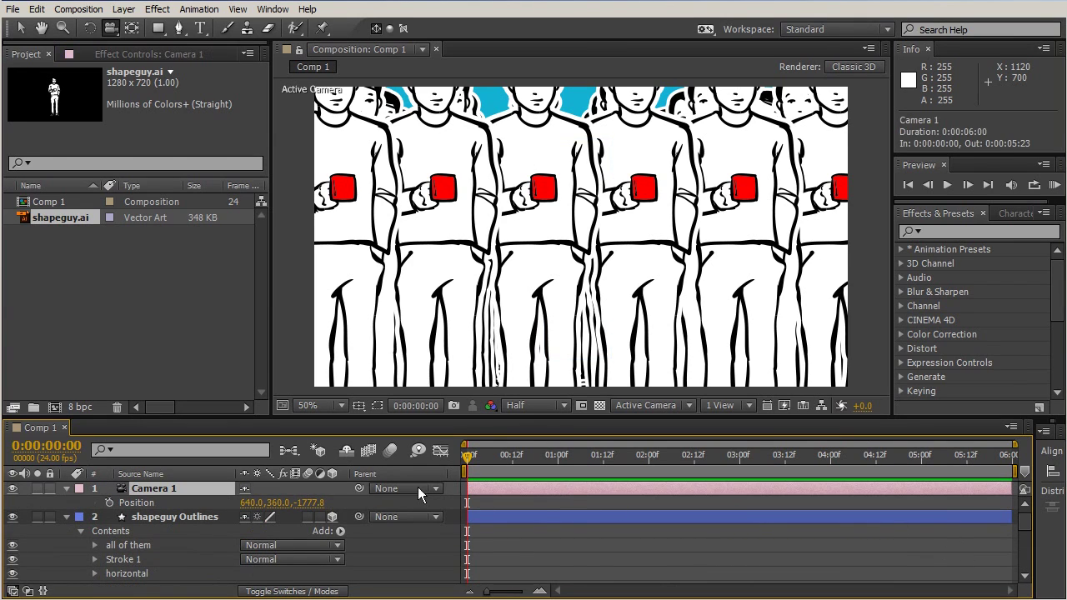
click(312, 503)
text(-300)
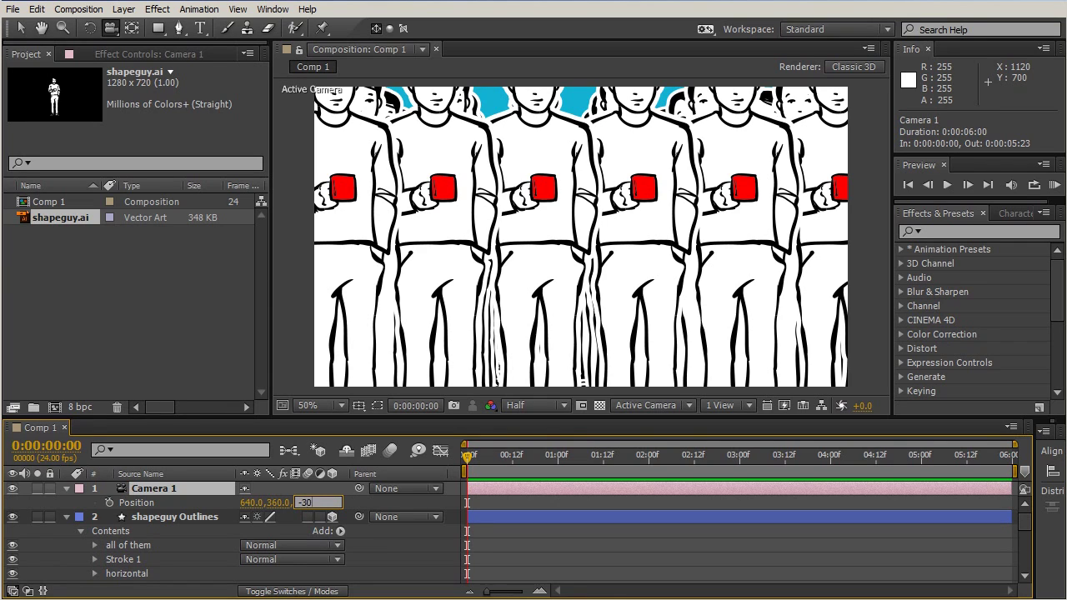
text(0)
key(Return)
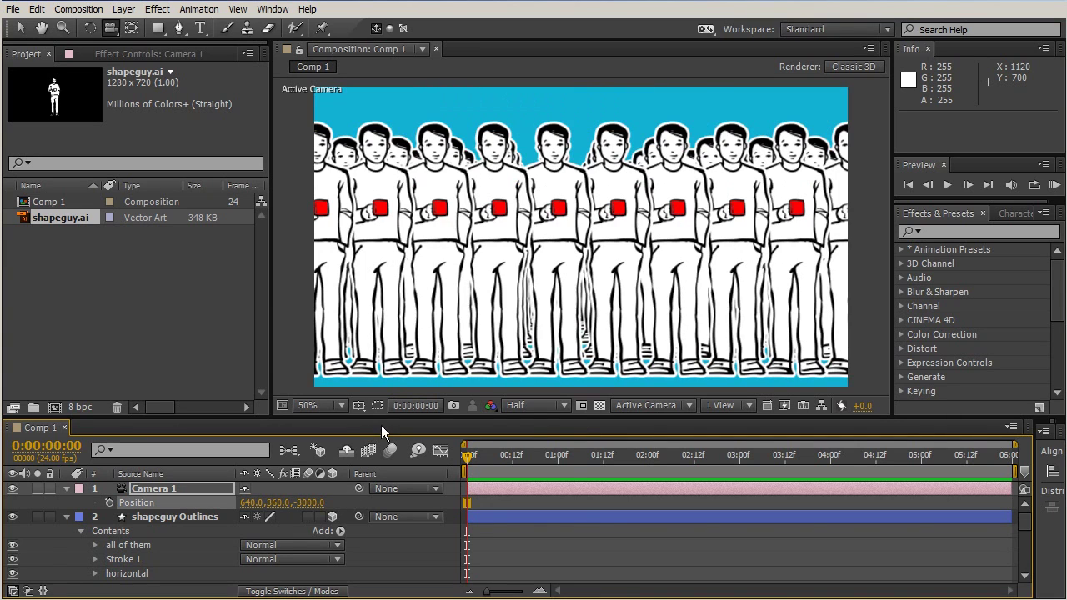
- Set the first position keyframe for Camera 1 at 0:00:02:21
drag(467, 459, 725, 442)
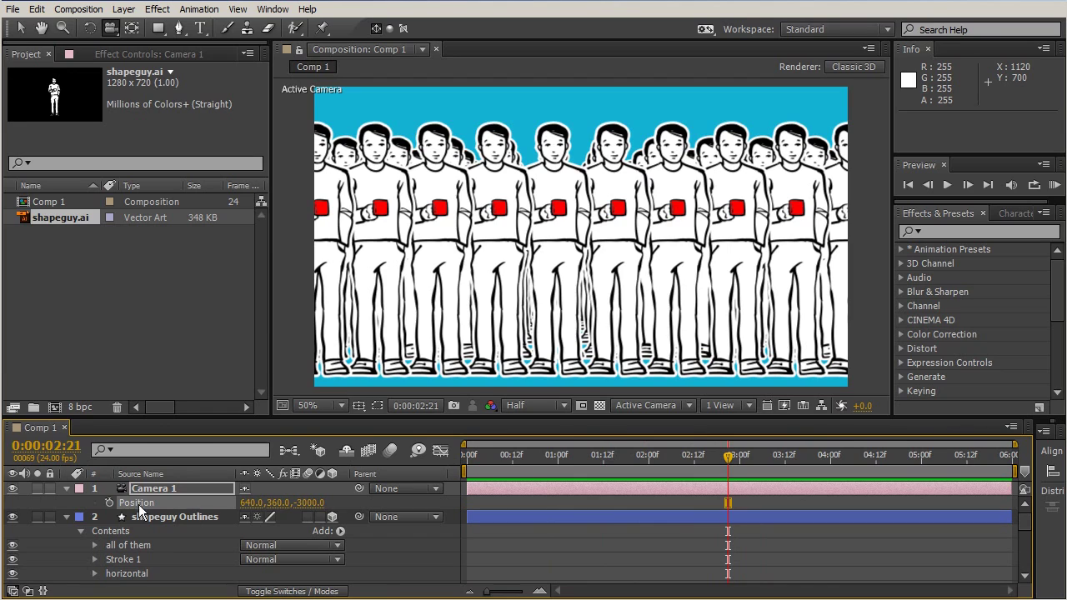
click(109, 503)
- Keyframe Camera 1's position at 0:00:00:00 with X at 150 and Y at -400
drag(726, 456, 290, 442)
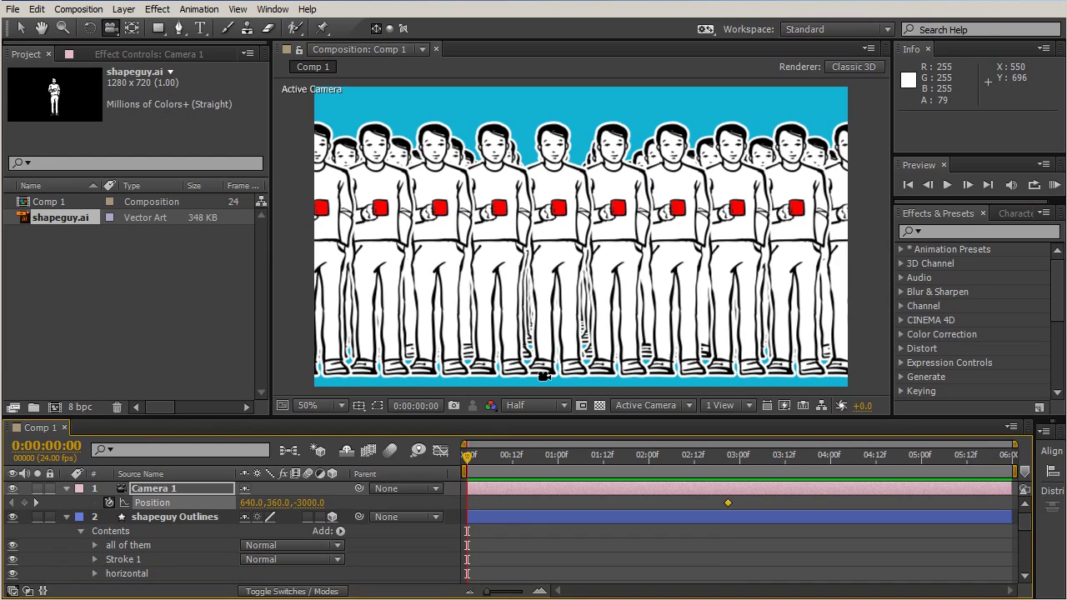
click(245, 488)
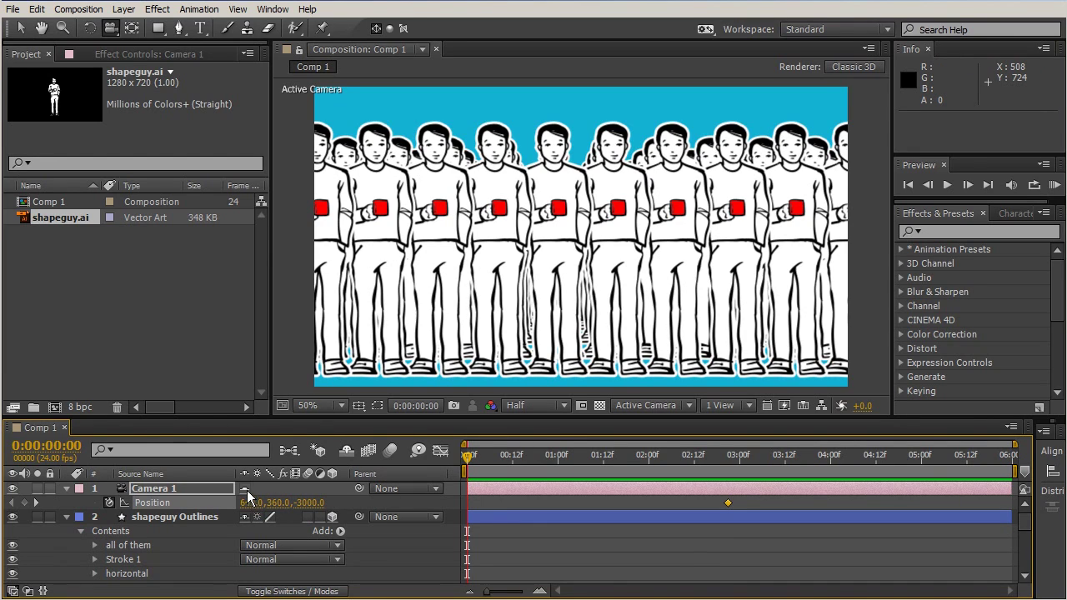
click(250, 503)
text(150)
key(Return)
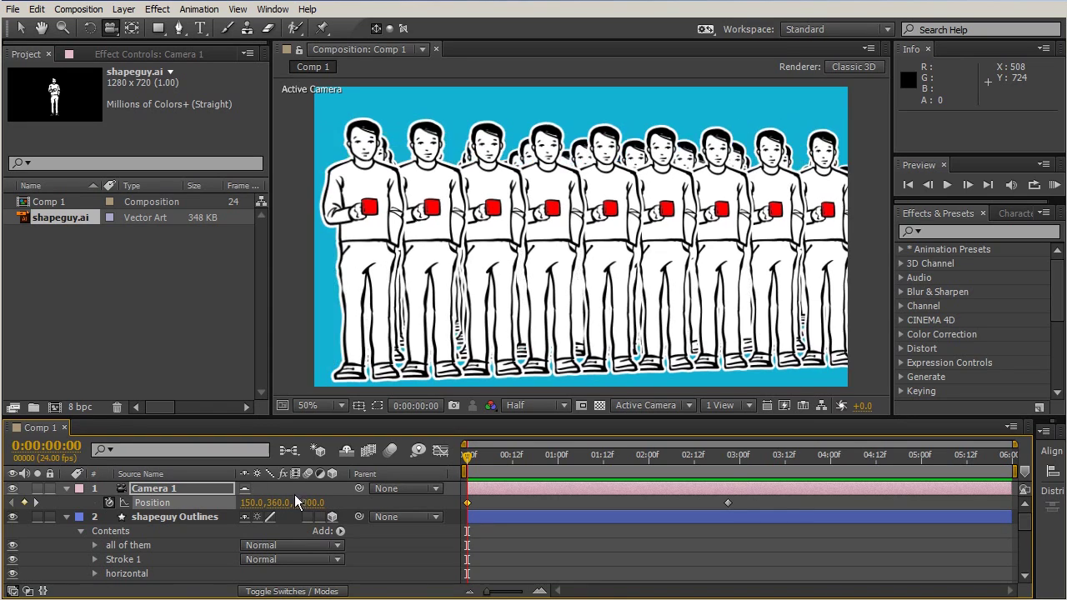
click(278, 503)
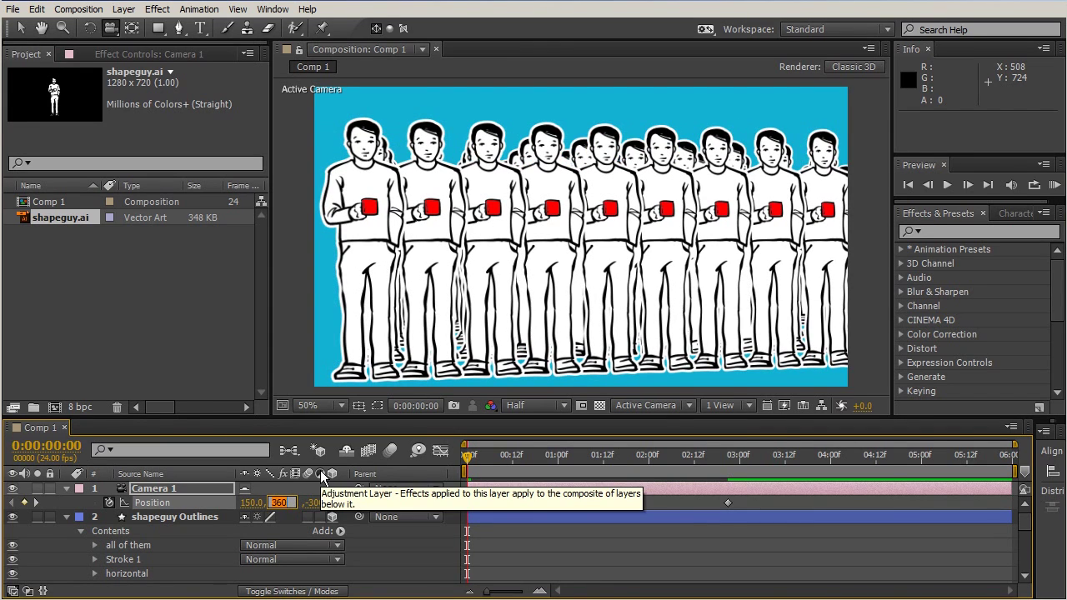
text(400)
key(BackSpace)
key(BackSpace)
key(BackSpace)
text(-400)
key(Return)
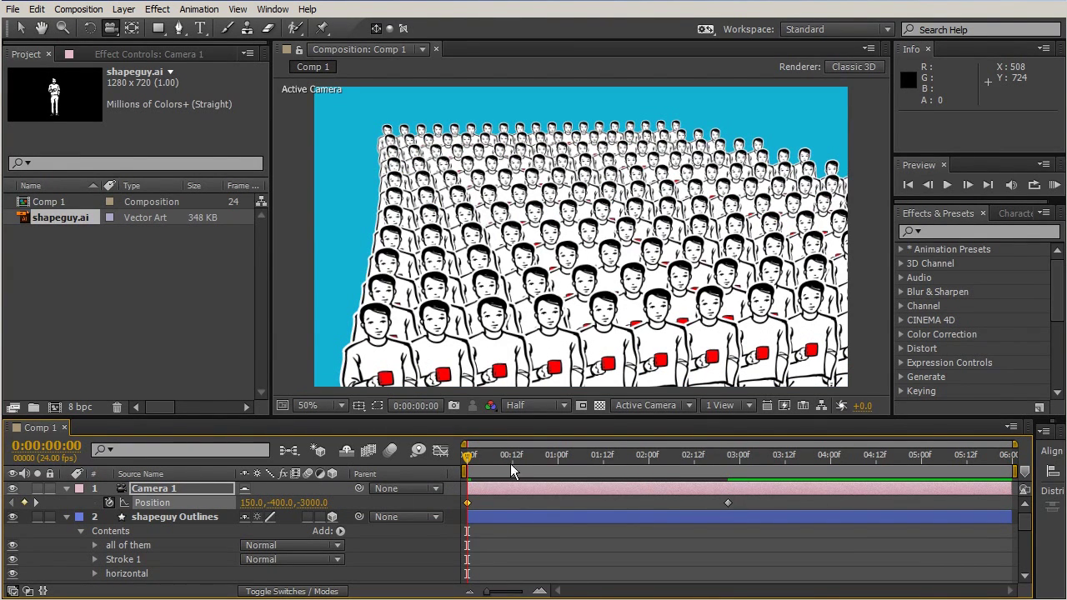
- Keyframe Camera 1's position at the last frame with X at 1500 and Y at -300, and preview the animation
key(End)
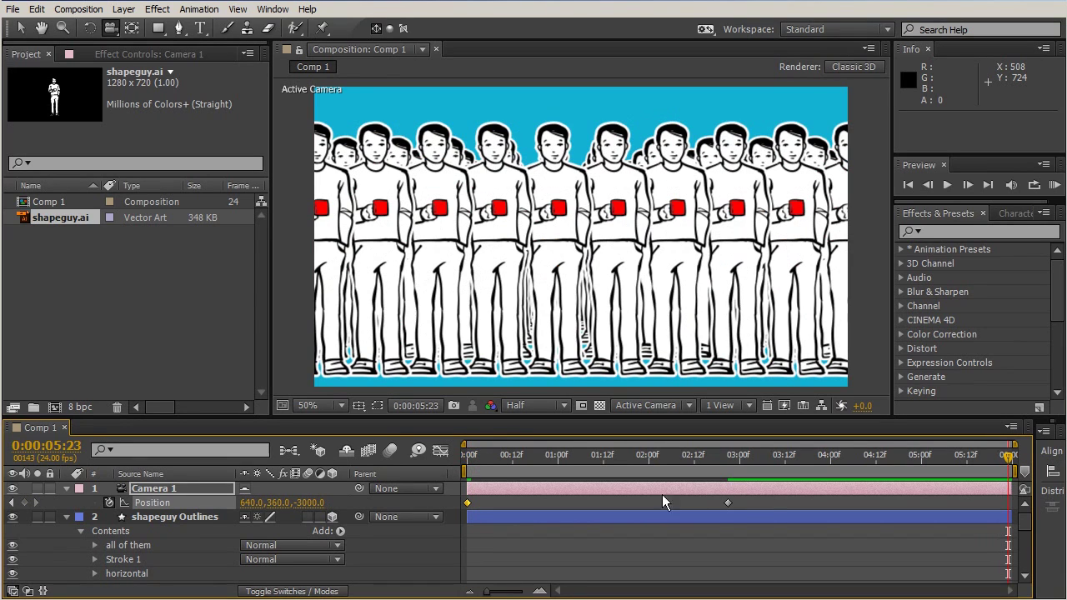
click(252, 503)
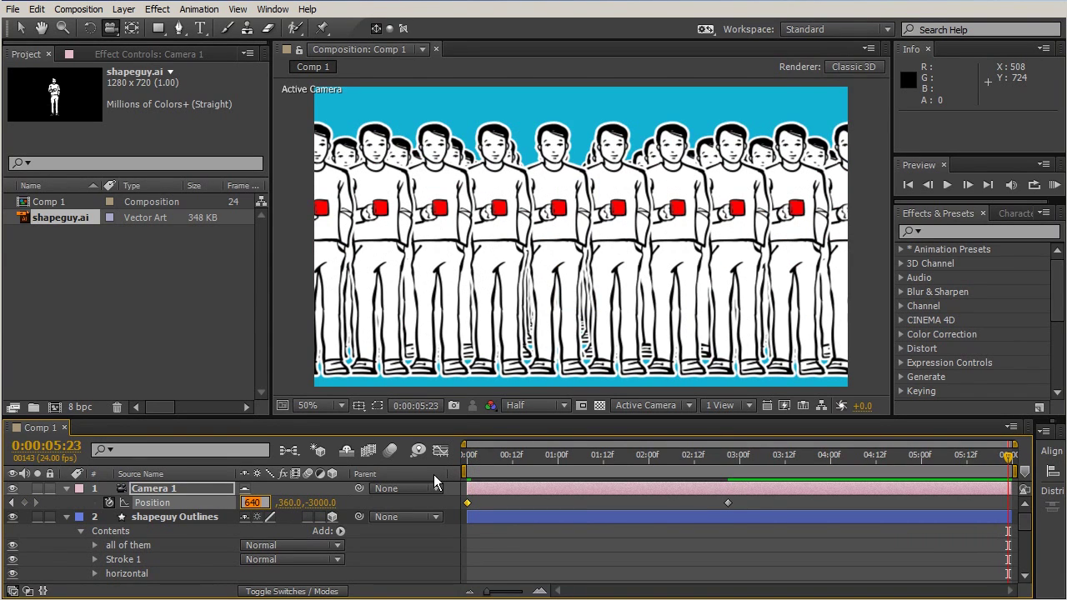
text(1500)
click(292, 503)
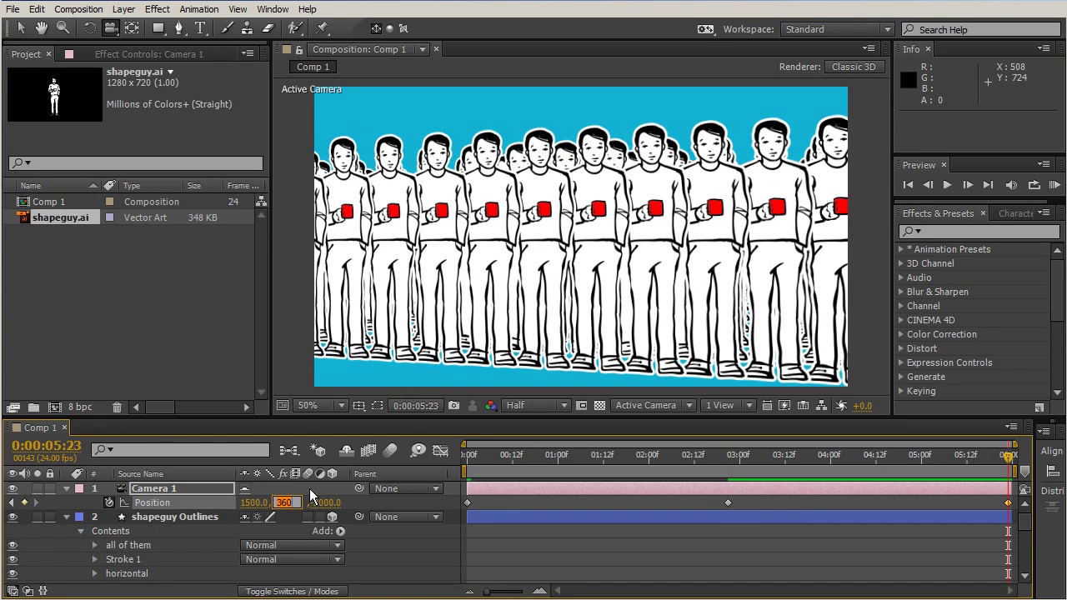
text(-300)
key(Return)
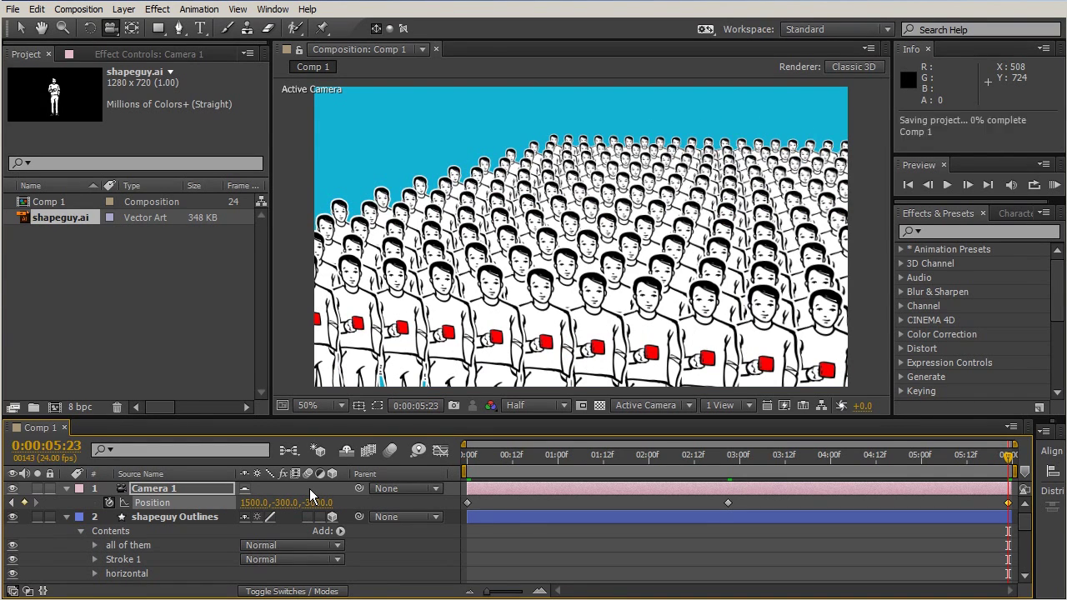
key(KP_0)
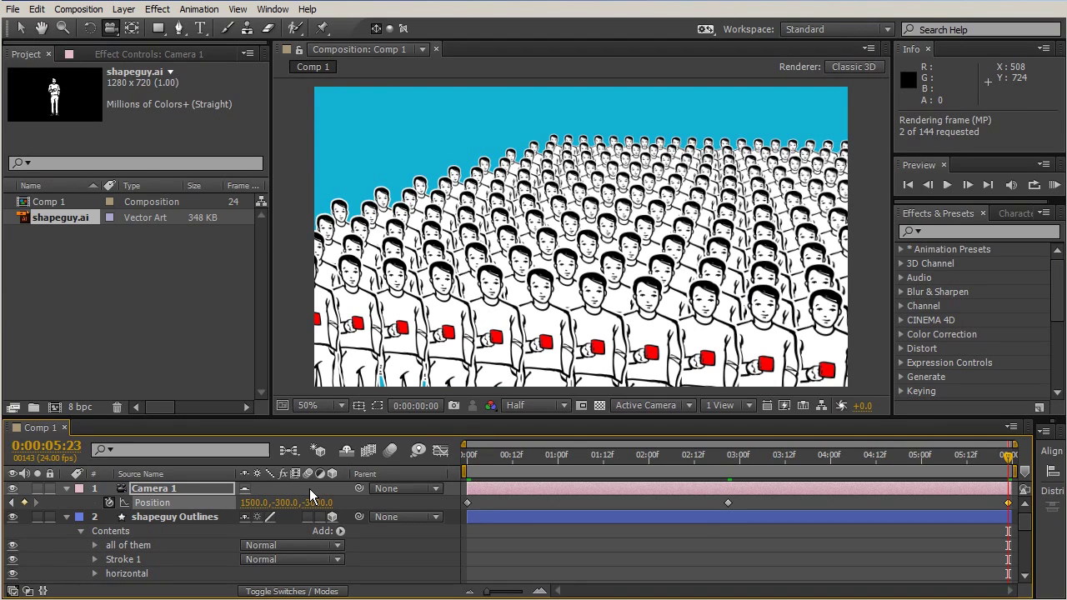
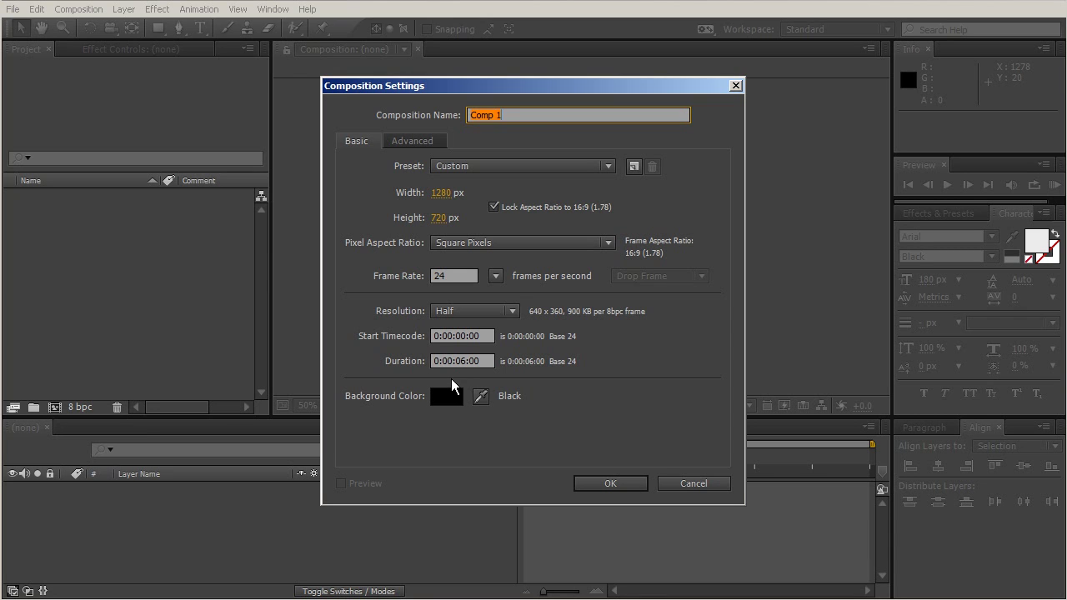
- Create a 1280 × 720, 24 fps composition lasting 6 seconds and add centre-aligned text reading COMET
click(603, 484)
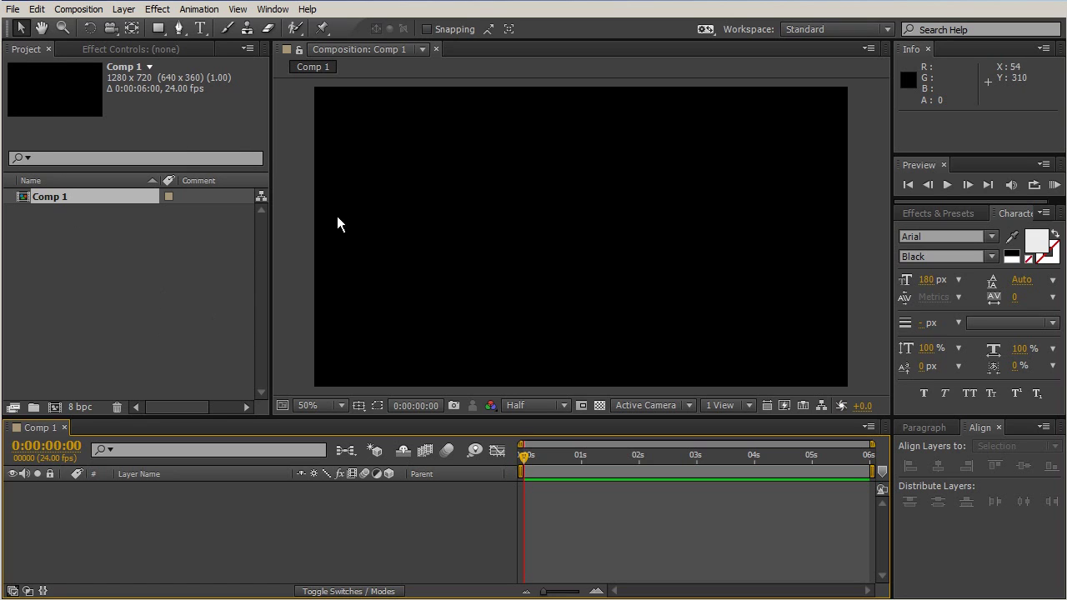
click(200, 29)
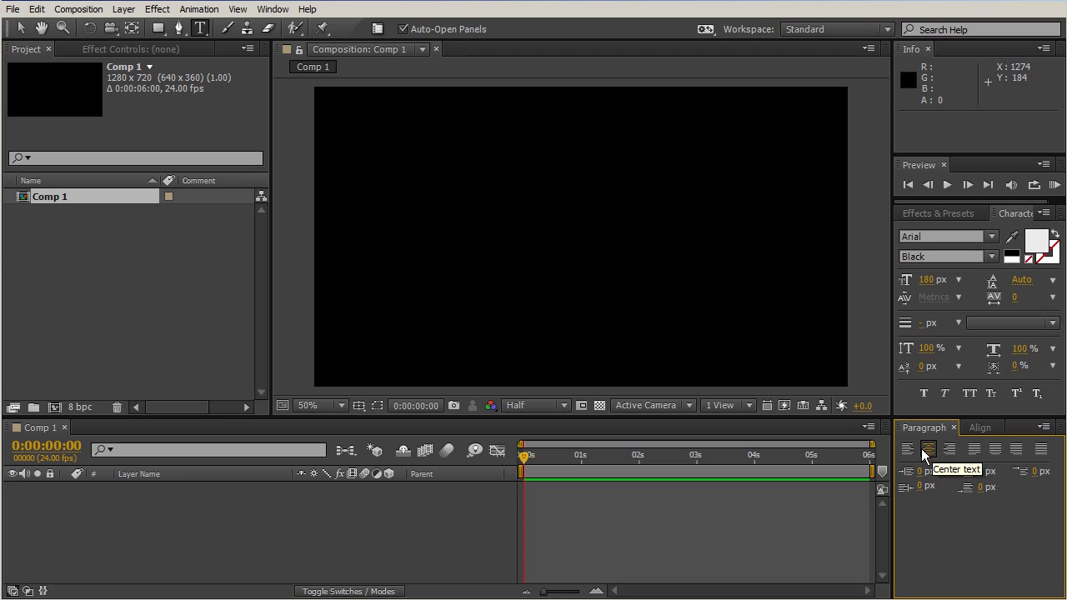
click(568, 239)
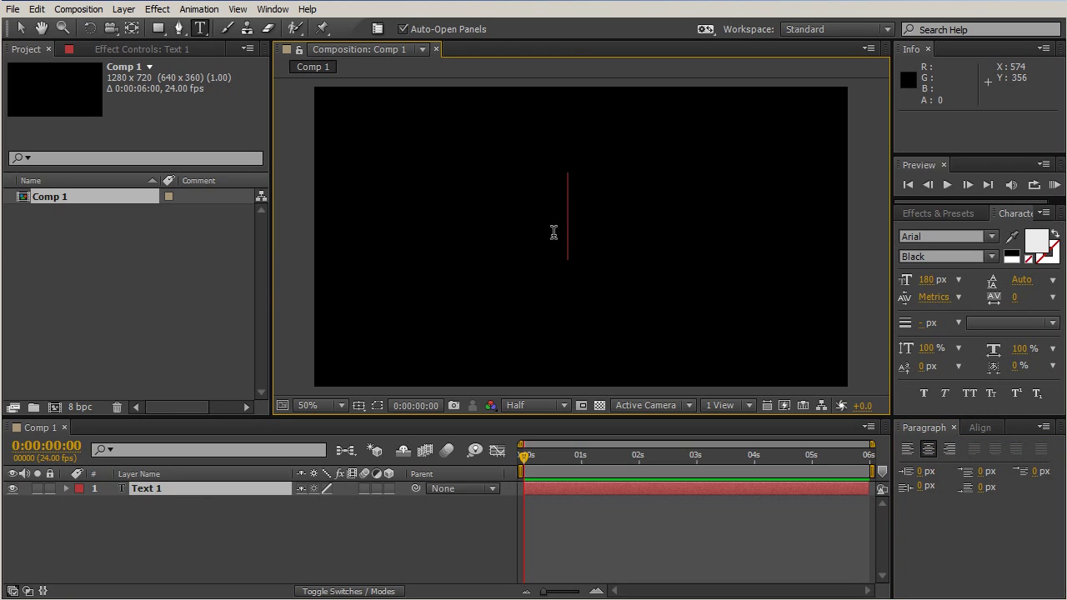
text(co)
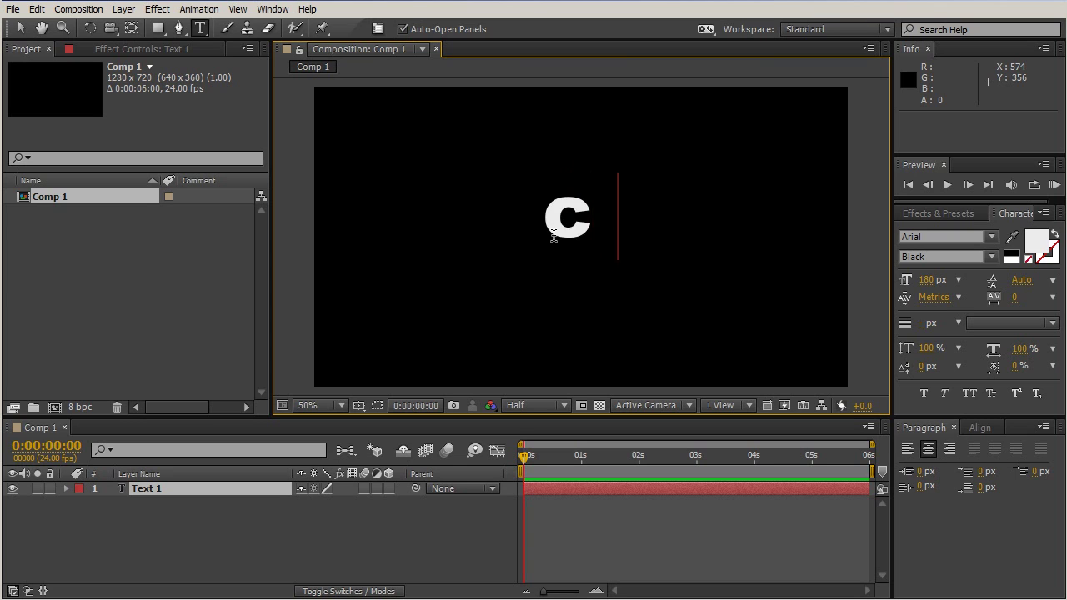
key(BackSpace)
key(BackSpace)
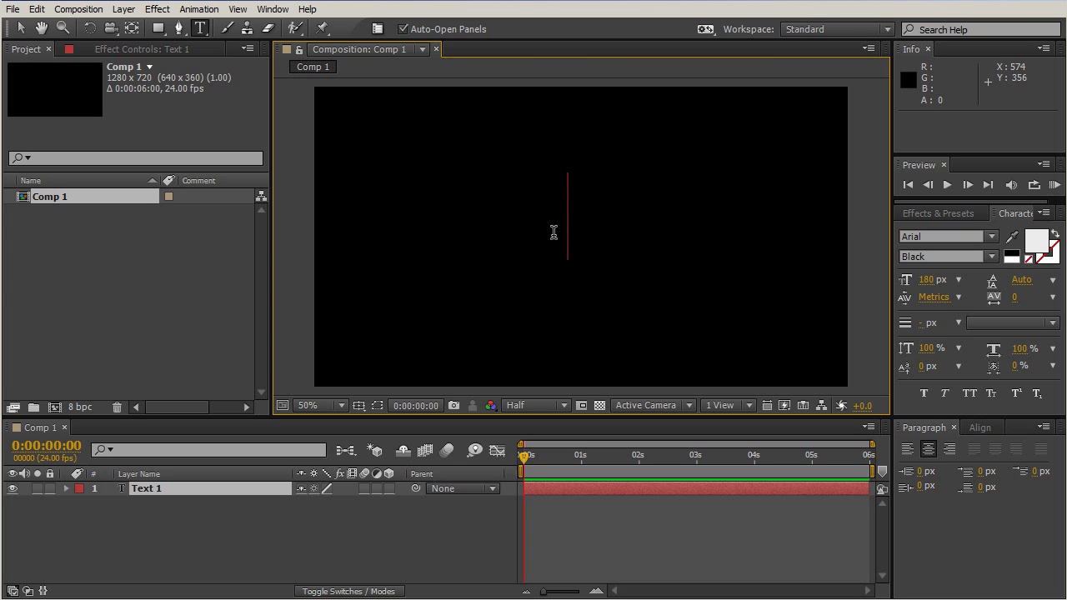
text(COMET)
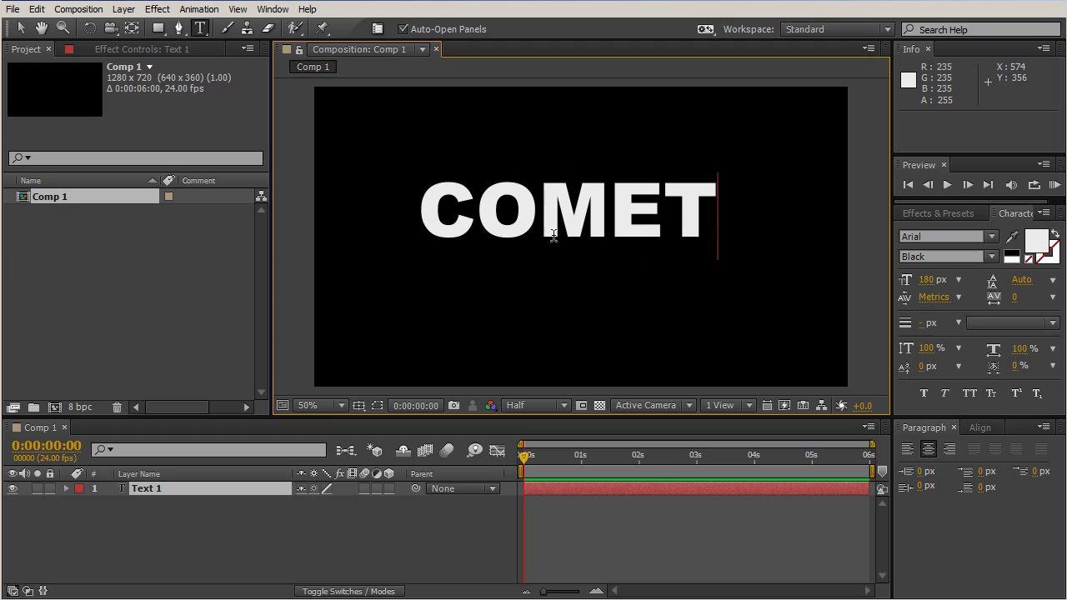
key(Escape)
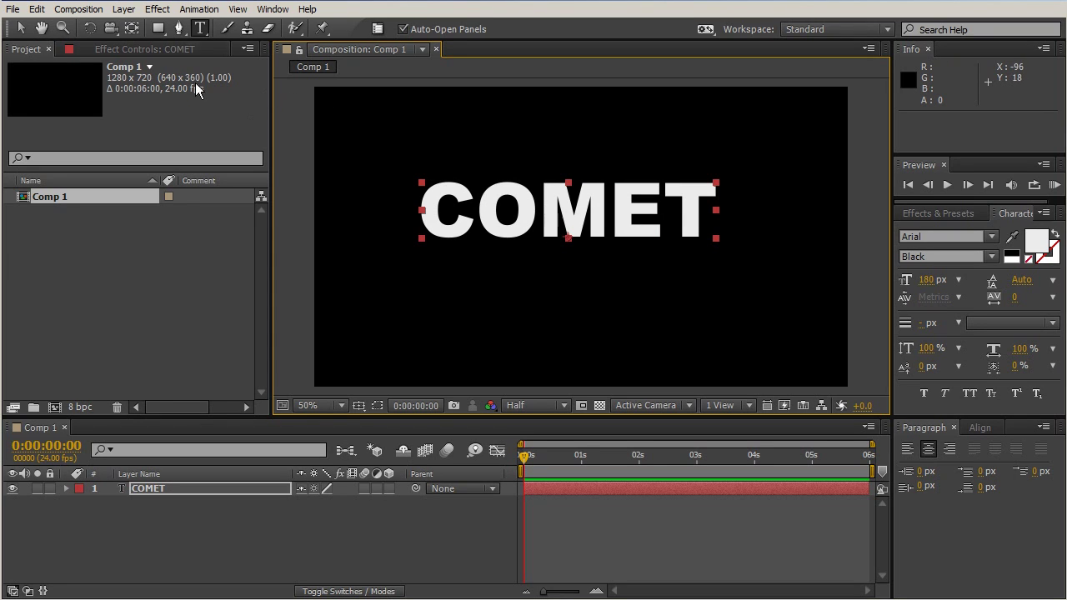
- Align the COMET text layer to the horizontal and vertical centre of the composition
click(65, 28)
key(v)
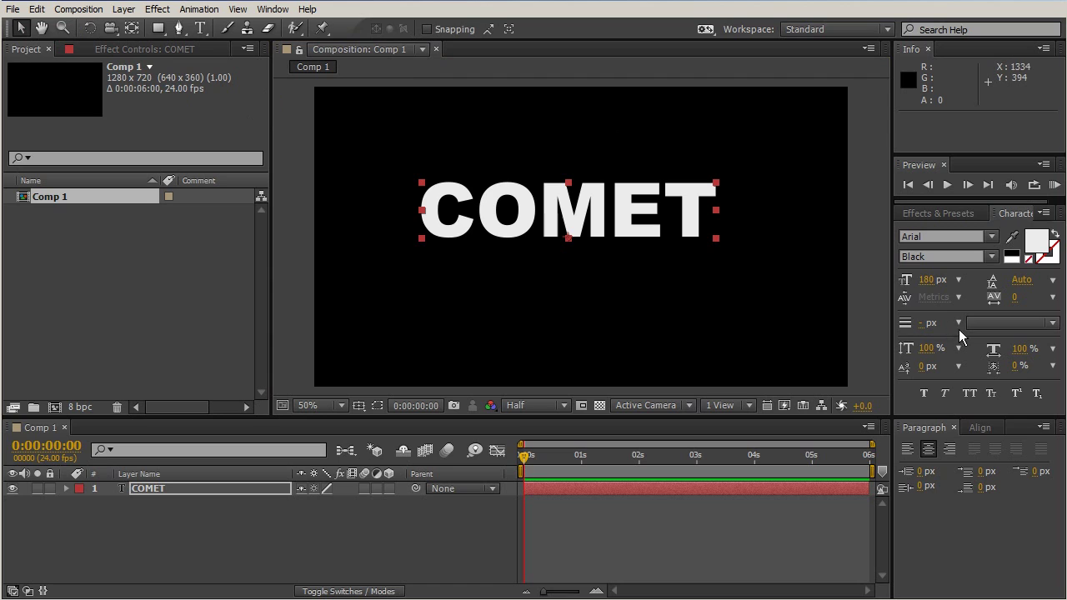
click(980, 427)
click(1022, 446)
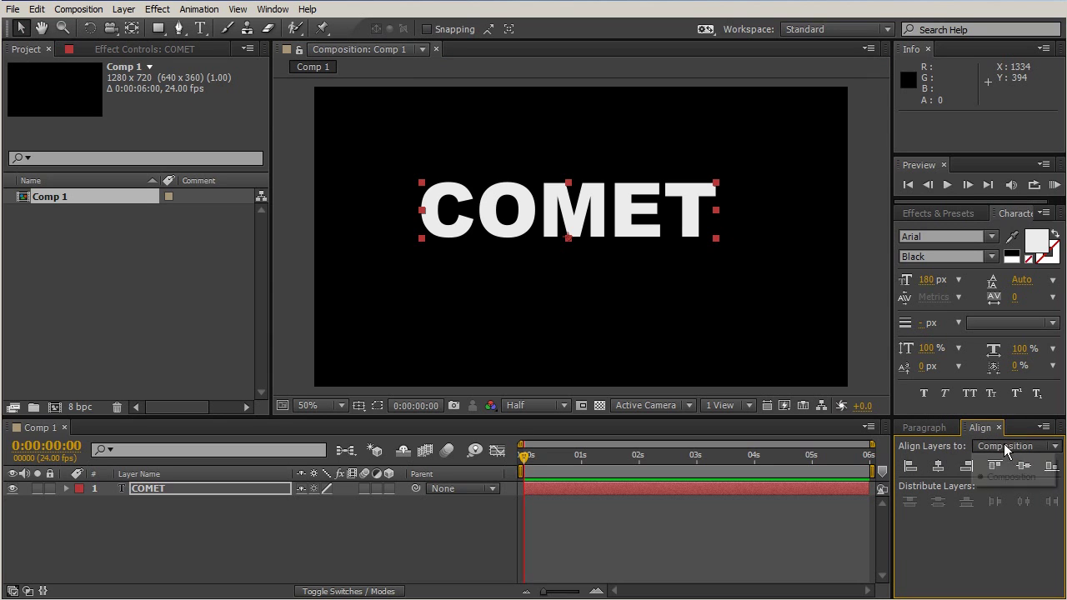
click(1003, 475)
click(939, 467)
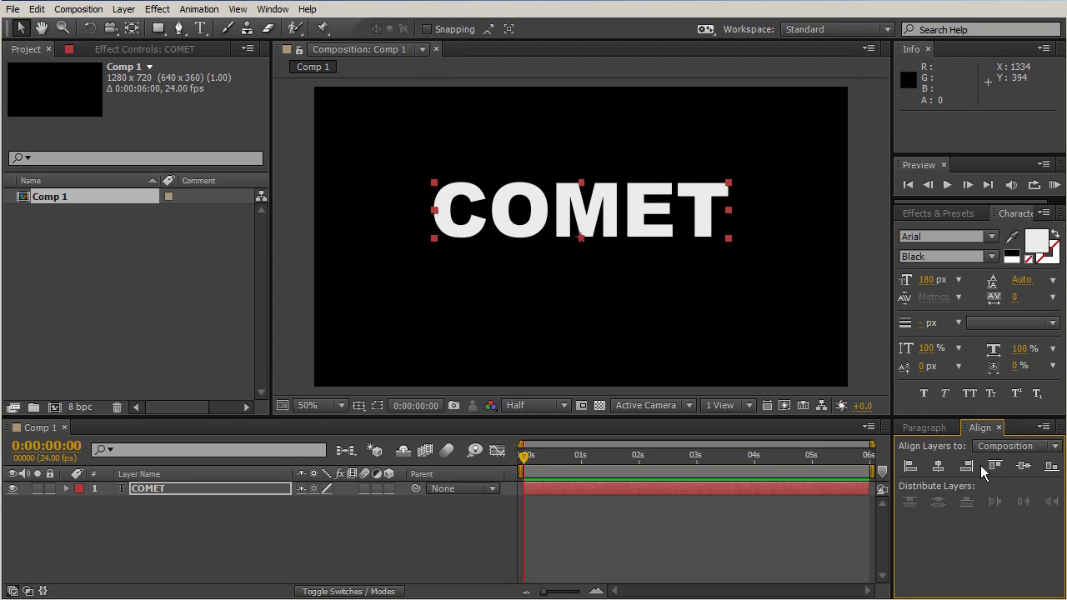
click(1022, 467)
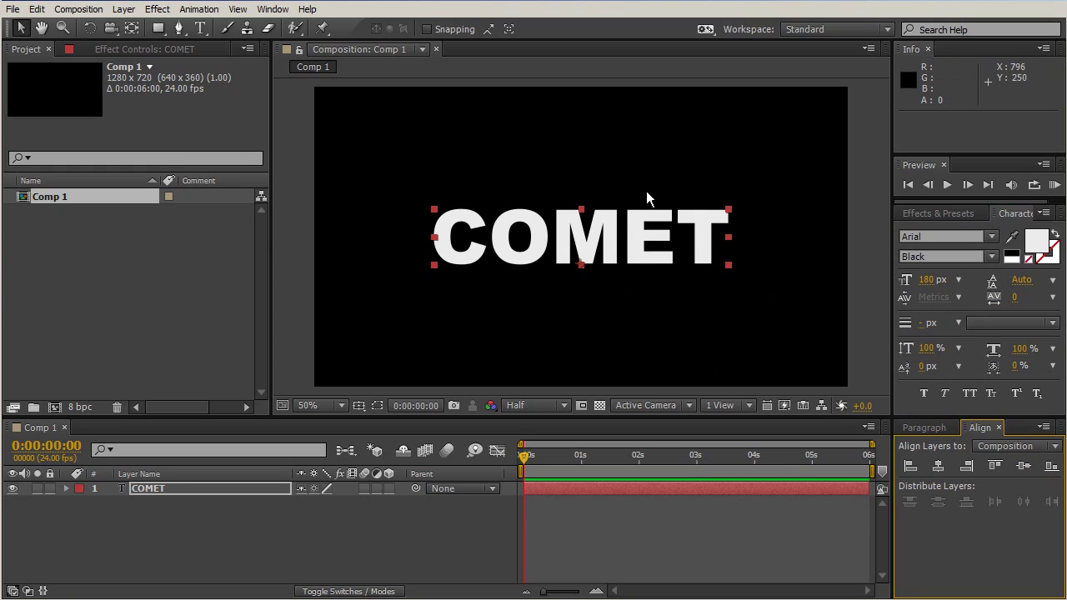
click(613, 245)
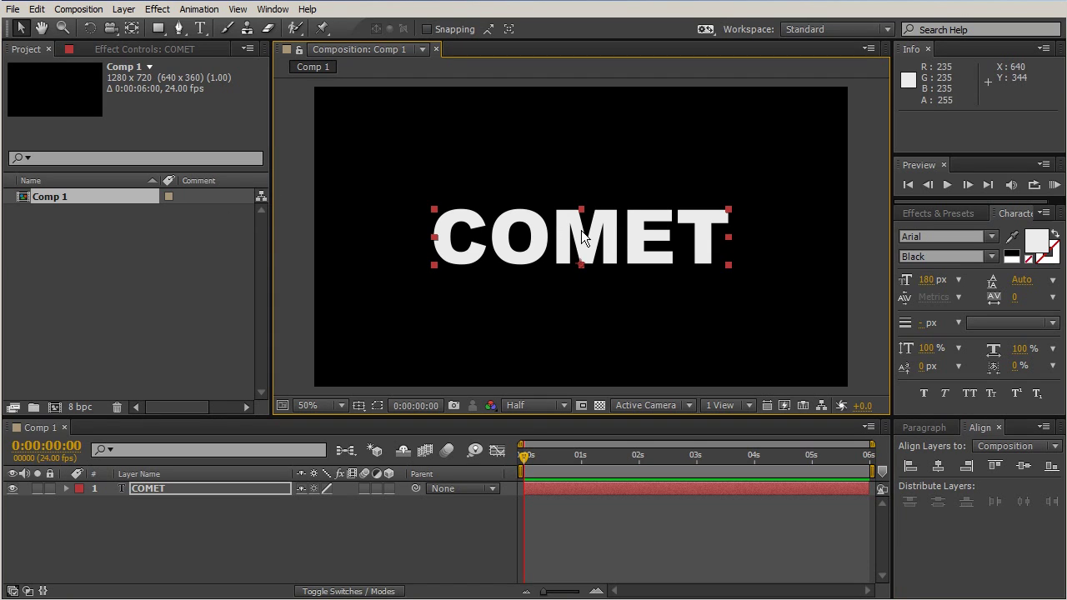
- Create shapes from the COMET text and select the resulting outlines layer
click(121, 9)
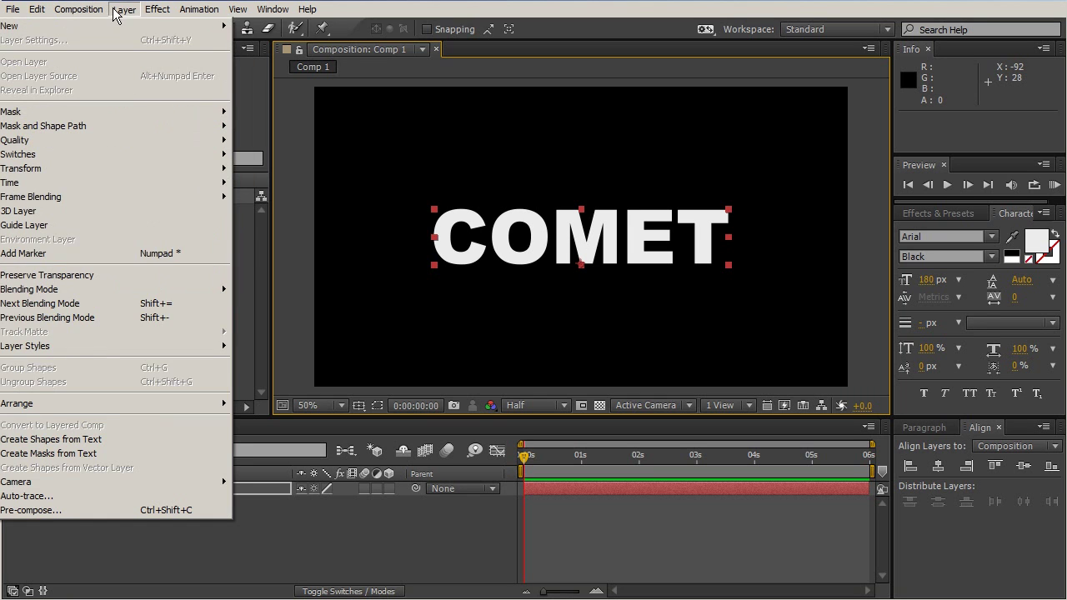
click(66, 442)
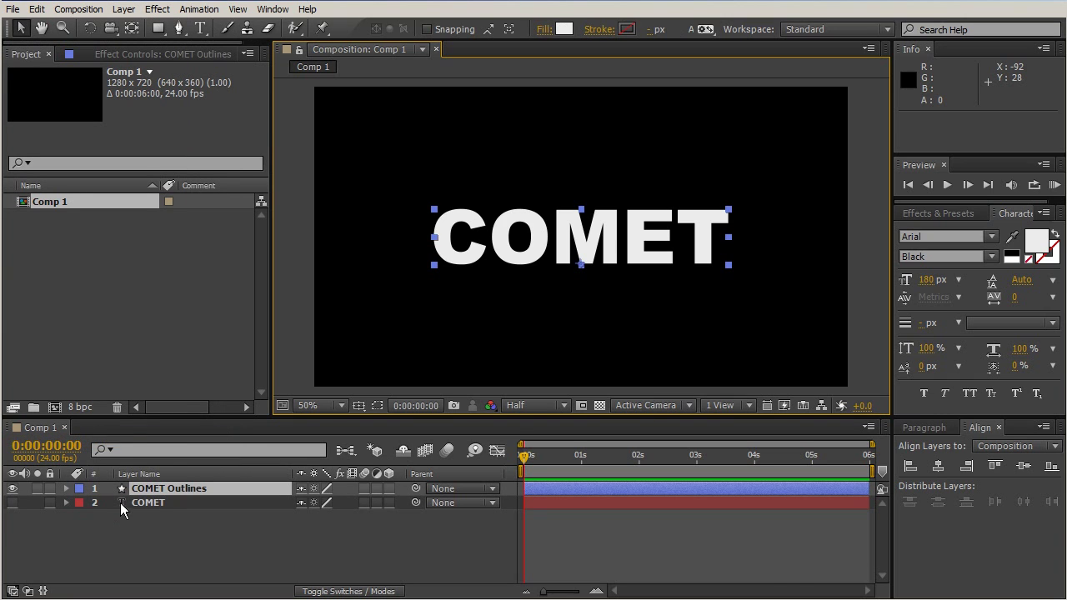
click(150, 503)
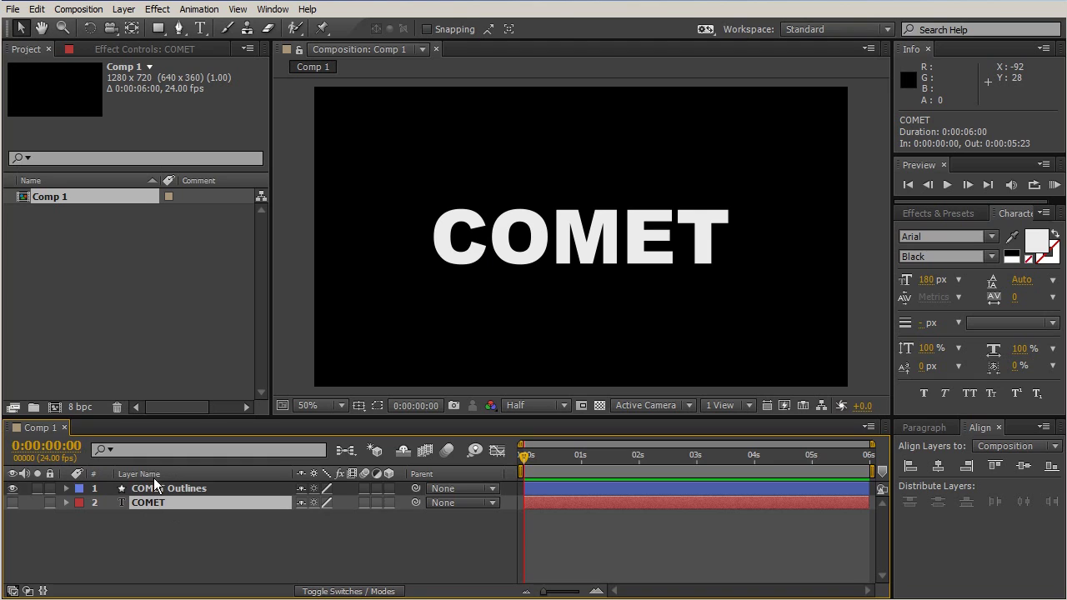
key(ctrl+Up)
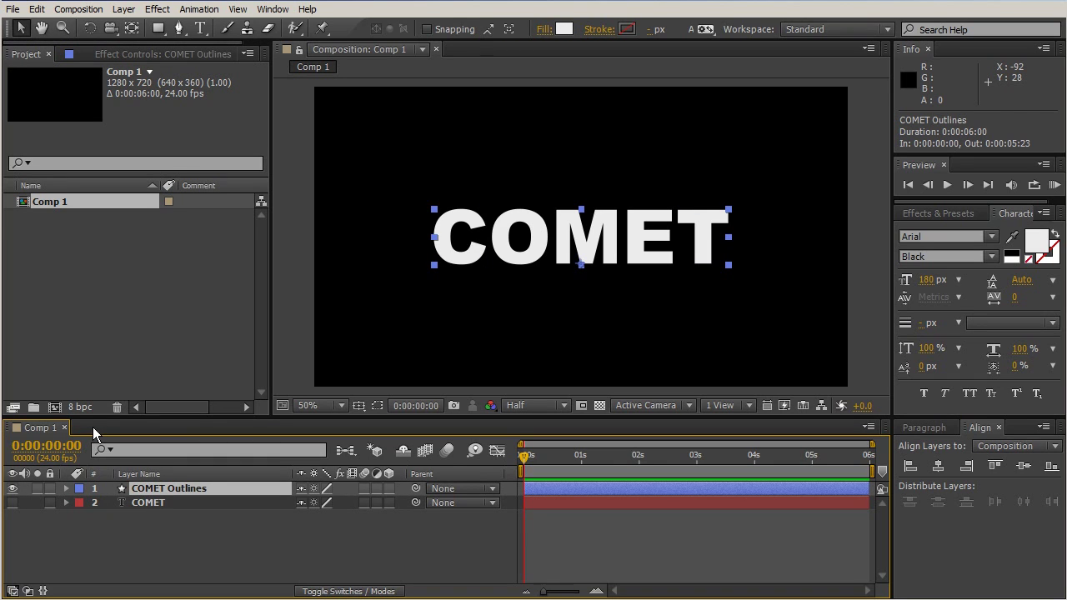
- Expand the outlines layer's contents and the groups of all five letters to reveal their properties
click(66, 489)
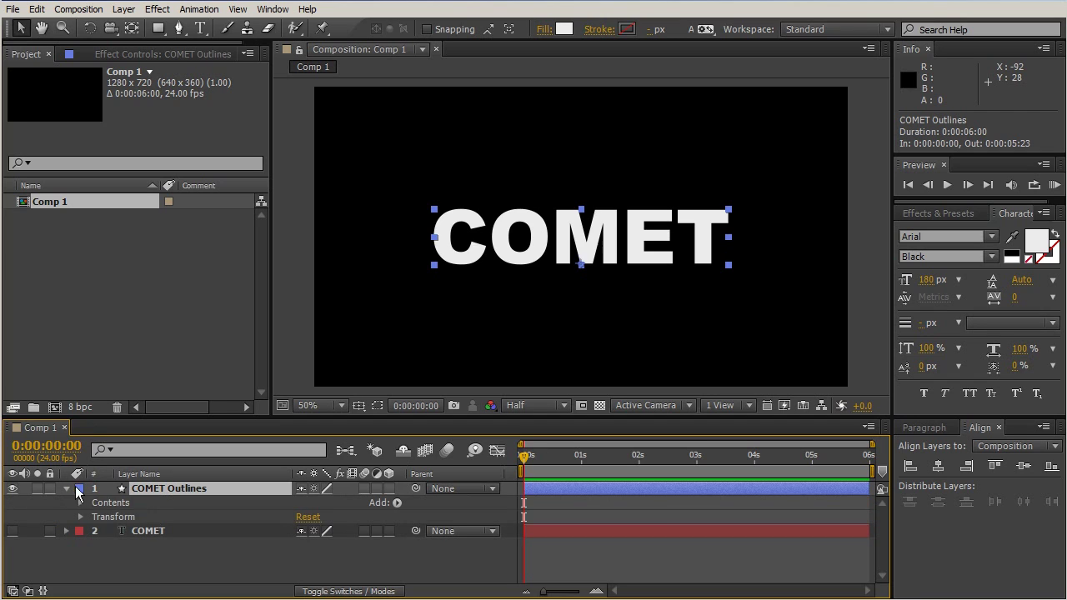
click(81, 503)
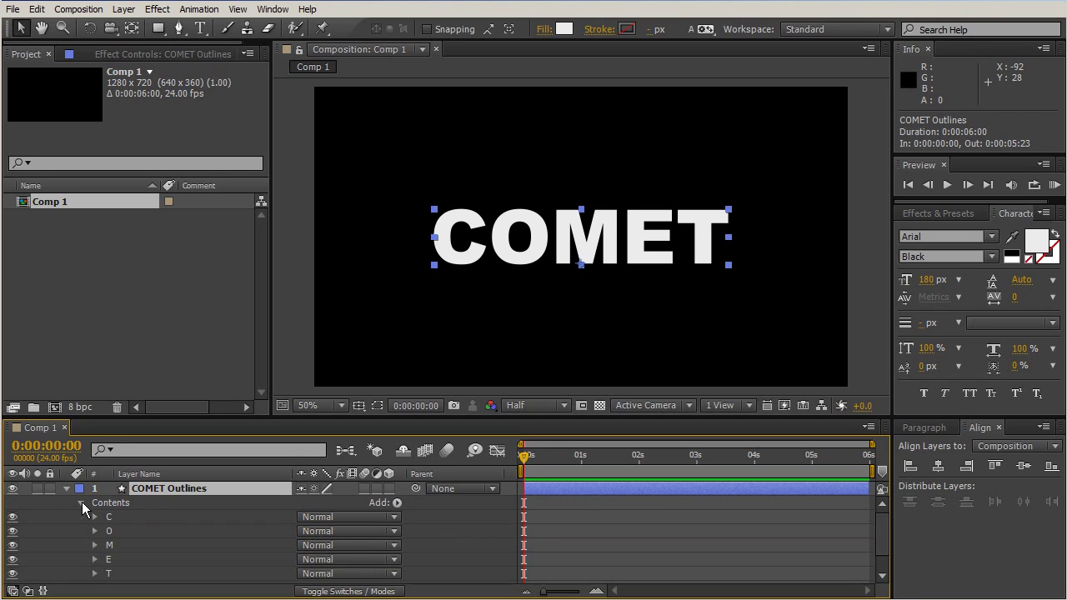
click(120, 519)
scroll(121, 514, down, 1)
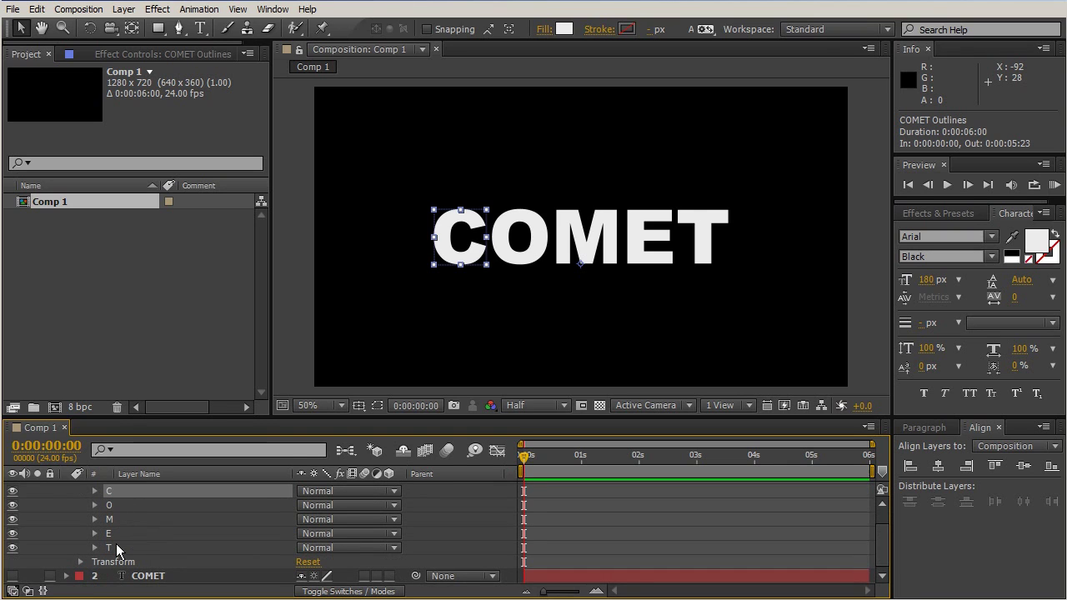
shift+click(116, 543)
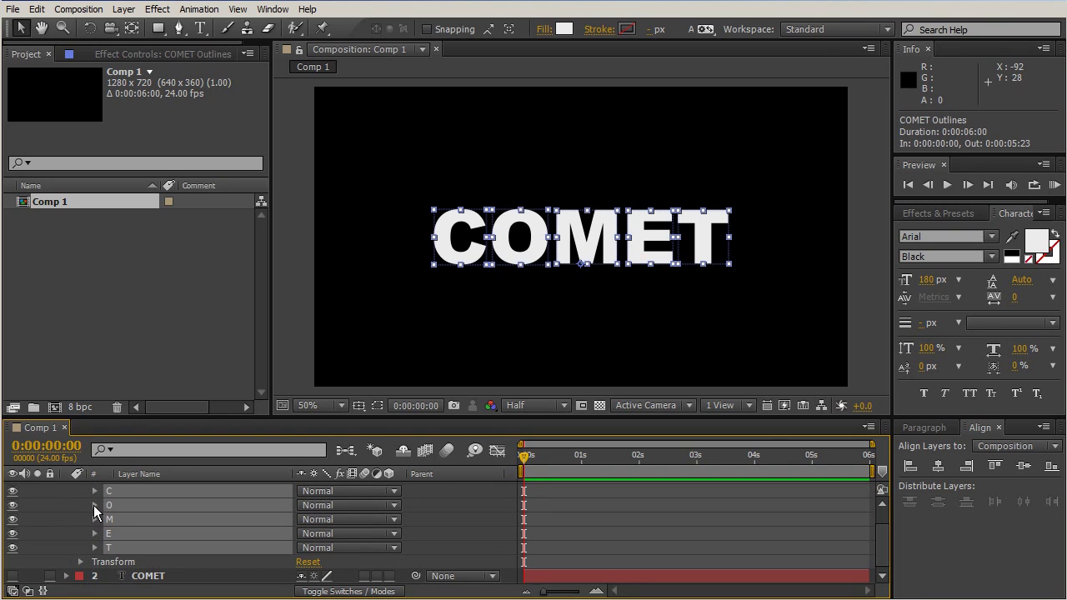
click(94, 505)
scroll(93, 505, down, 1)
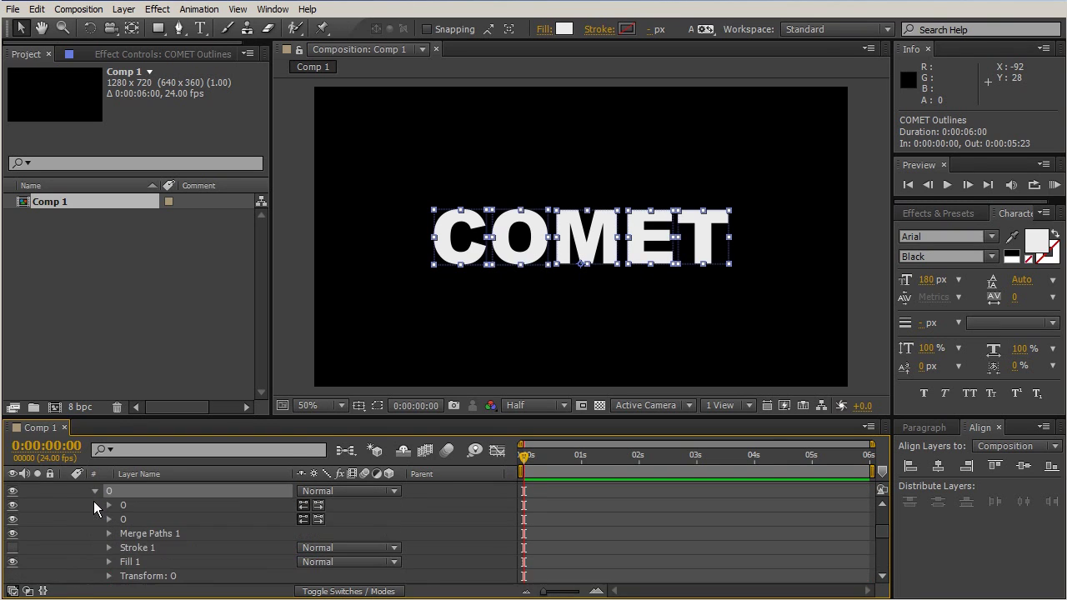
- Delete Stroke 1 and Fill 1 from the letter O group of the outlines layer
click(148, 546)
scroll(206, 522, down, 3)
scroll(182, 527, up, 3)
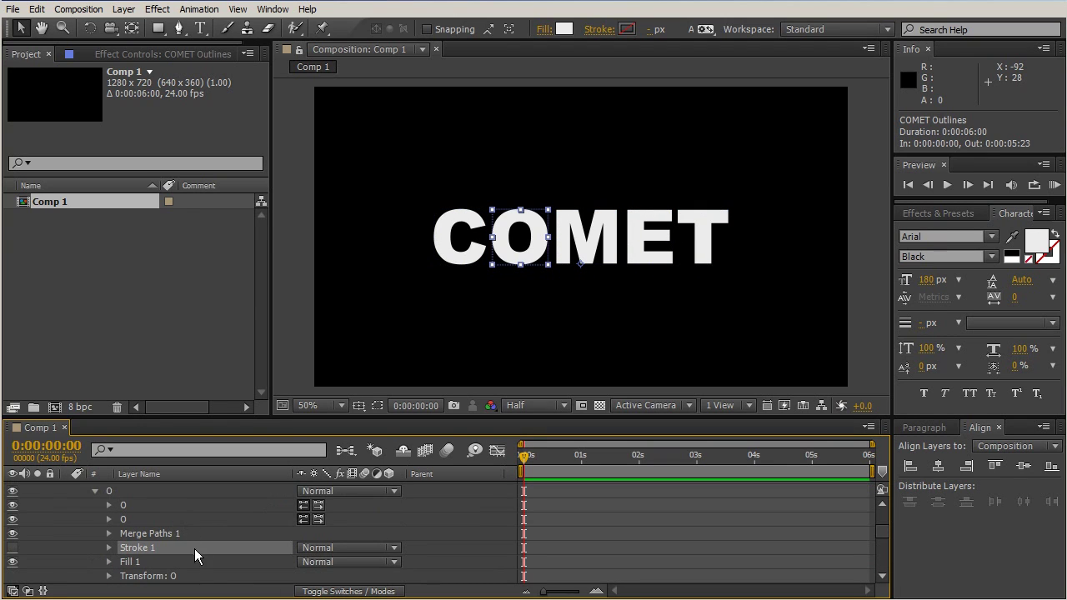
key(Delete)
click(136, 547)
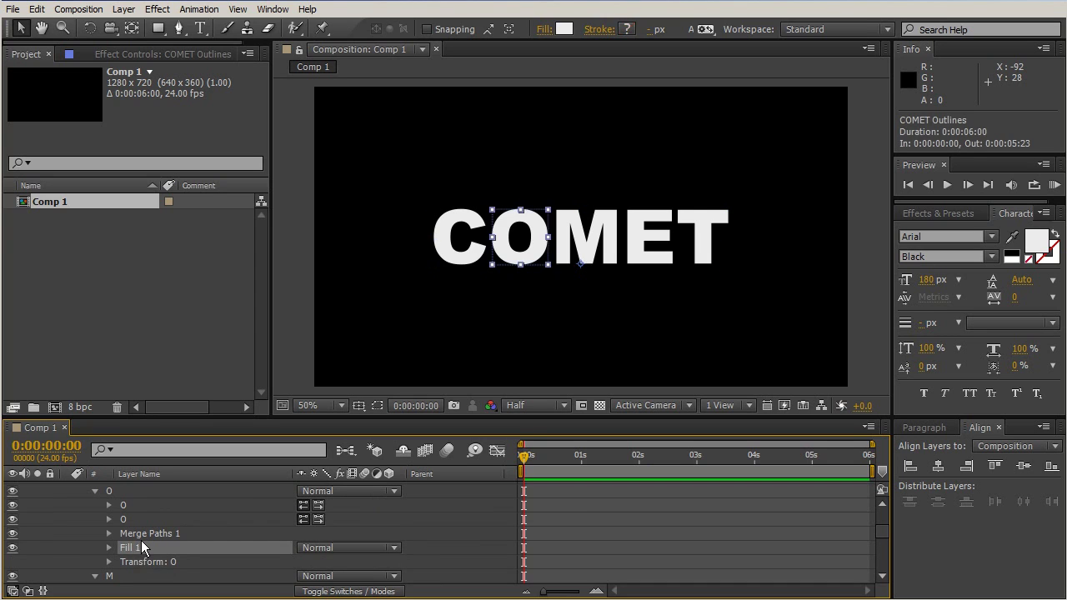
key(Delete)
scroll(140, 525, up, 3)
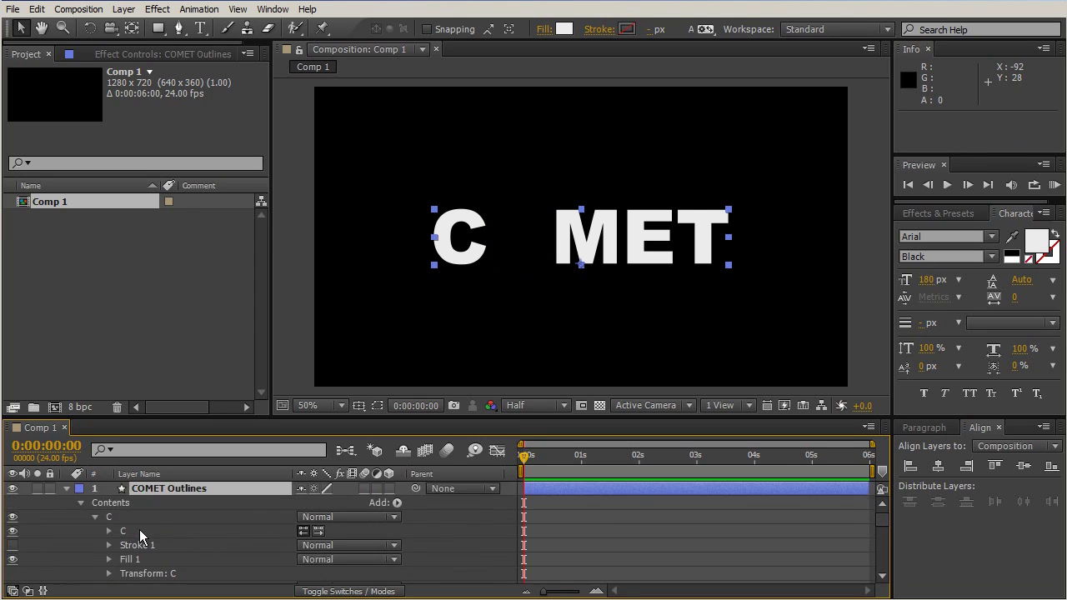
- Set the fill of the outlines layer's whole contents to None
click(94, 515)
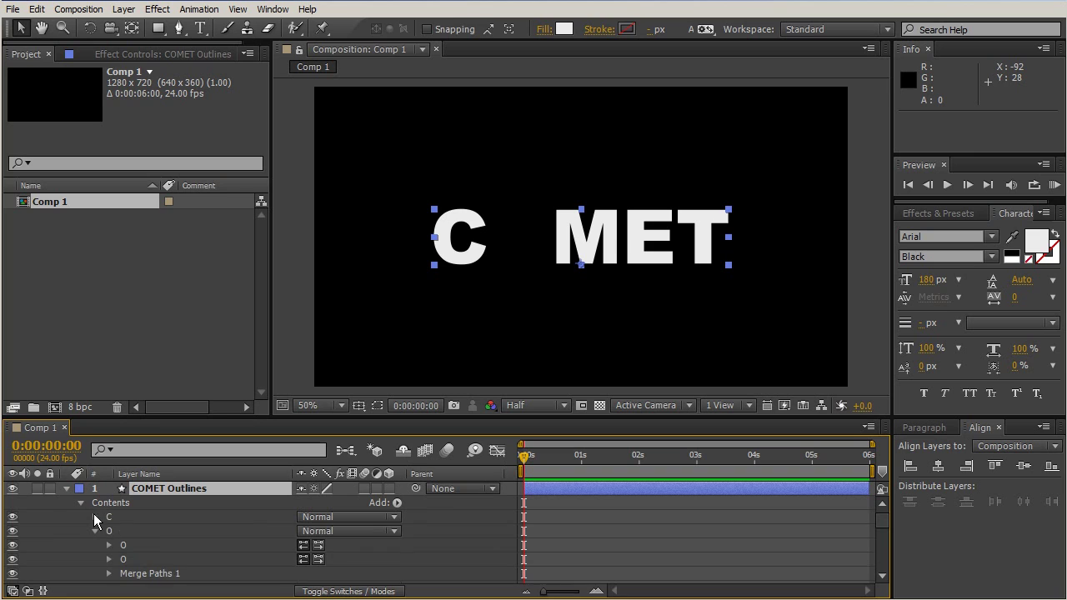
click(96, 531)
click(103, 503)
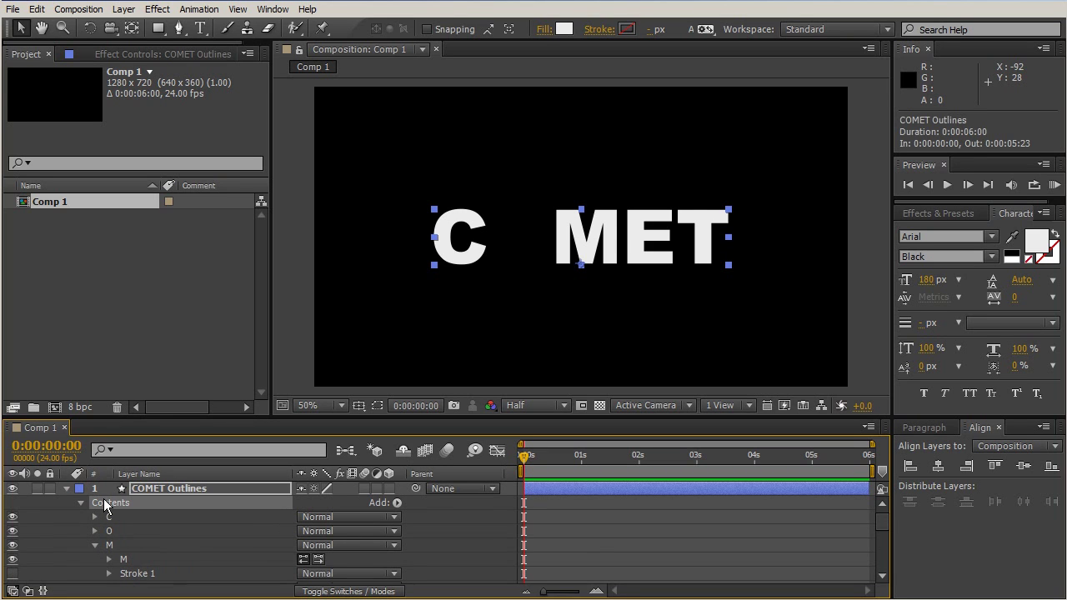
click(543, 29)
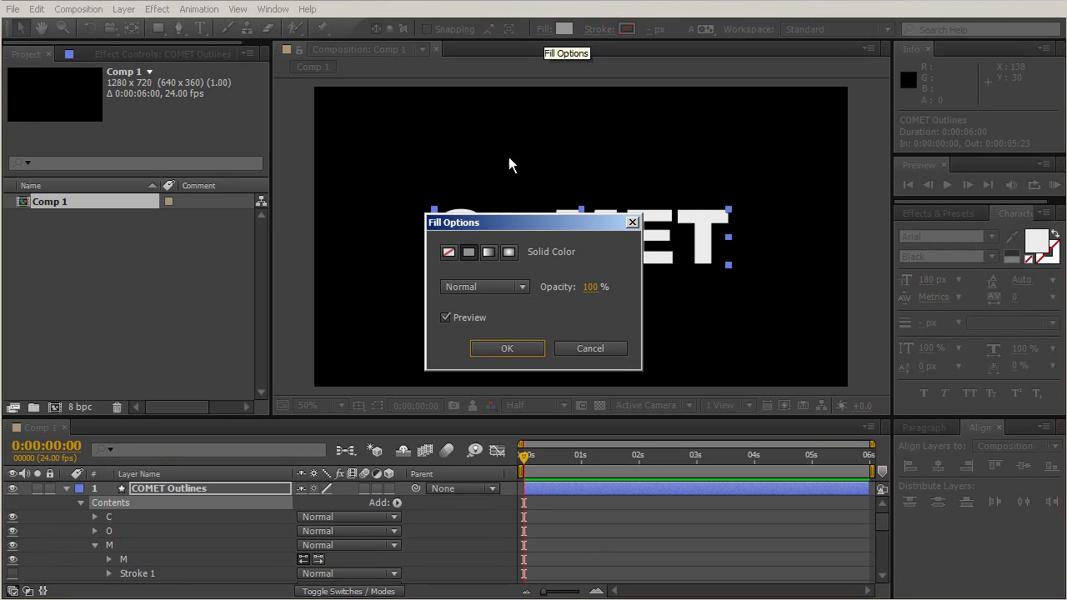
click(450, 251)
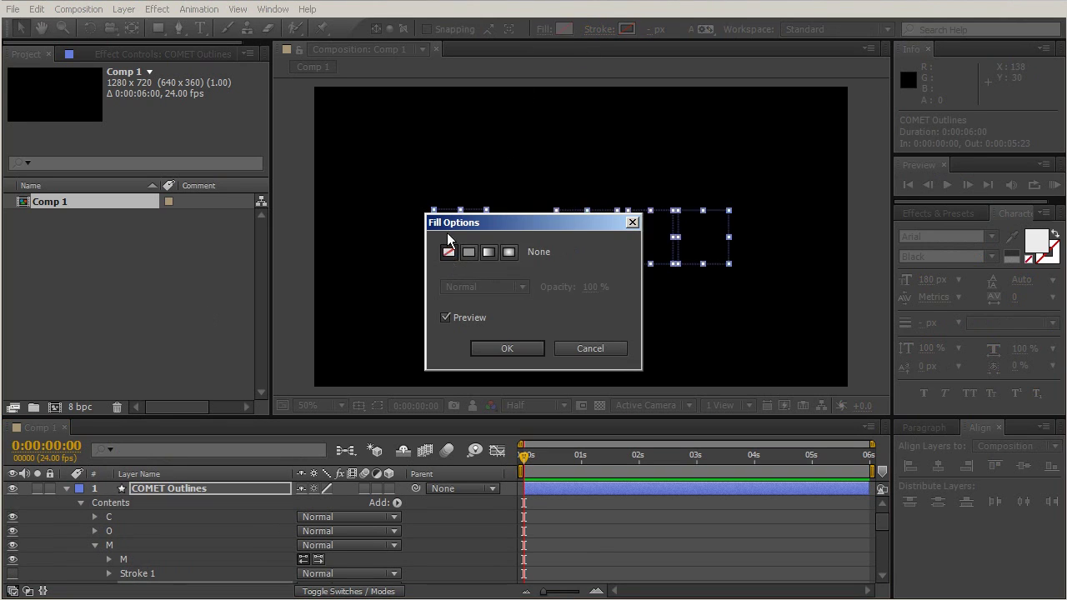
click(506, 348)
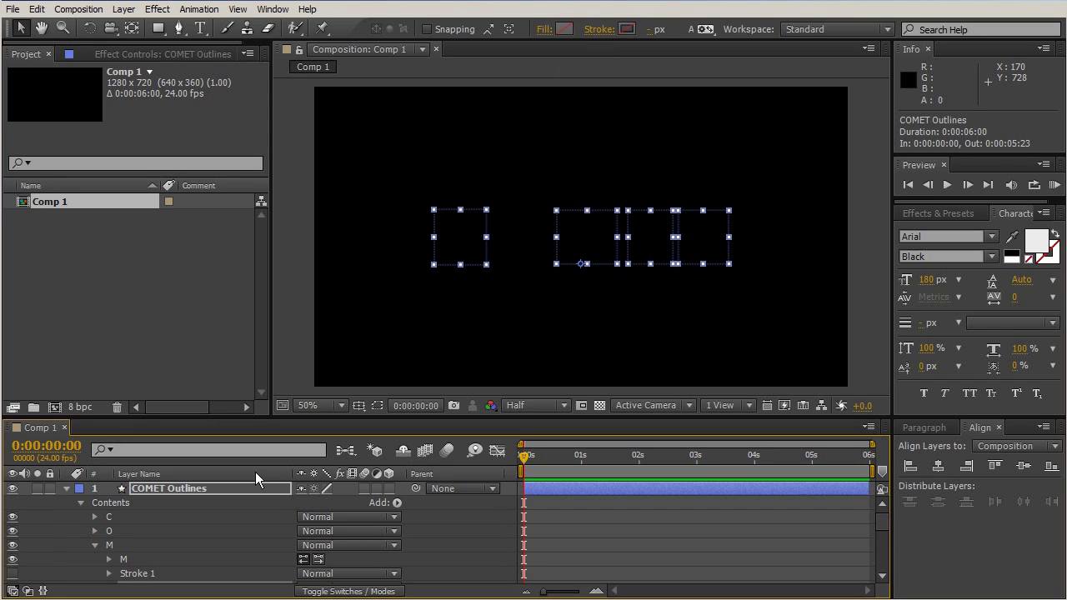
- Collapse the remaining open letter groups and look through the outlines of C, O, M, E and T one by one
click(94, 545)
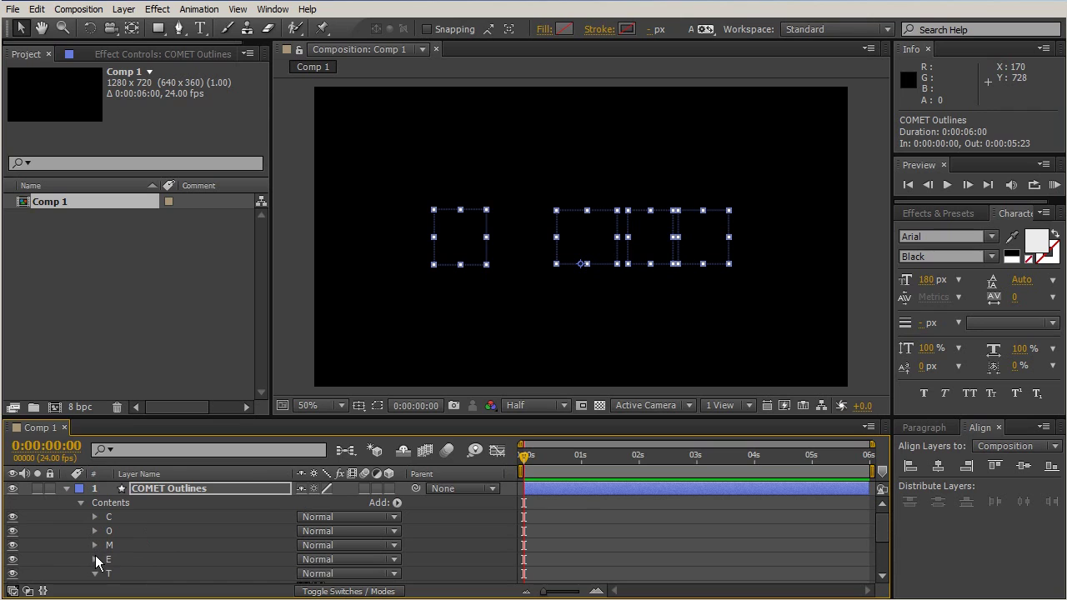
click(94, 573)
click(169, 571)
scroll(178, 540, down, 1)
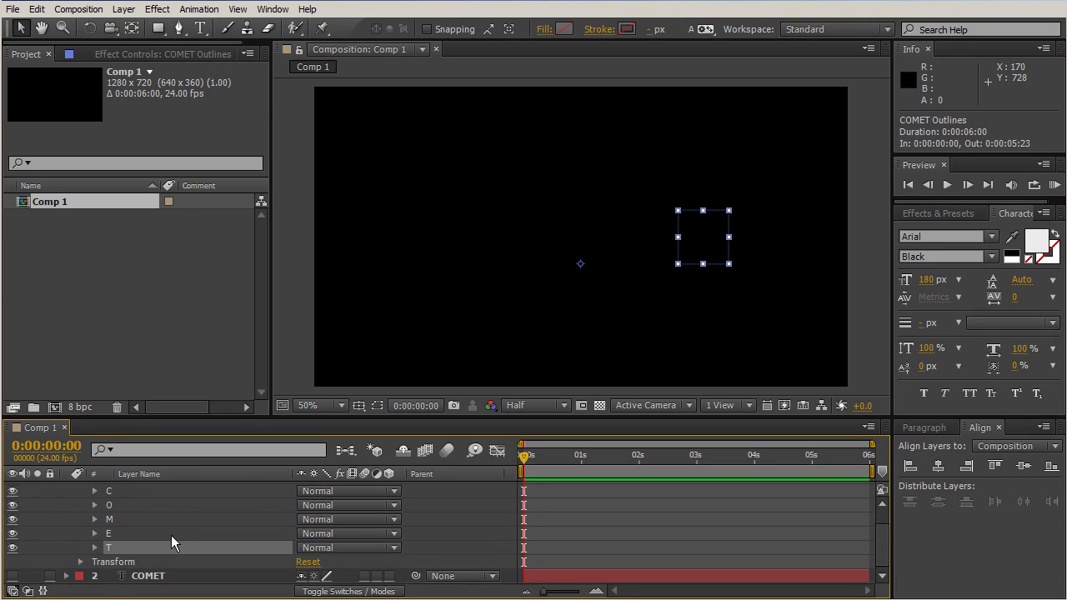
click(132, 492)
click(127, 505)
click(126, 518)
click(119, 533)
click(117, 546)
scroll(147, 519, up, 1)
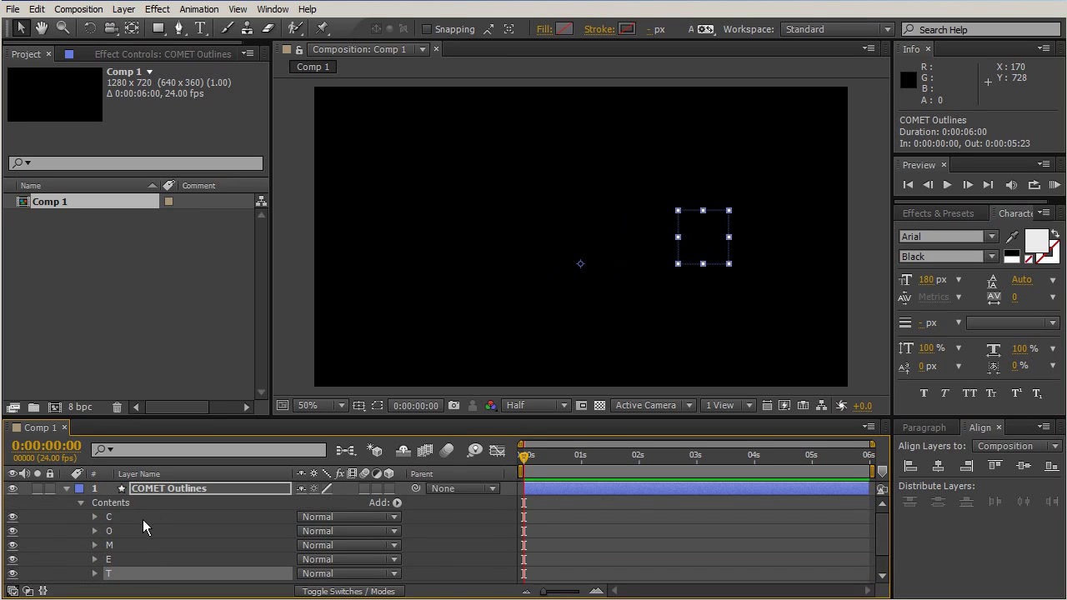
- Collapse the contents of the COMET Outlines layer and duplicate the layer
click(81, 503)
click(125, 505)
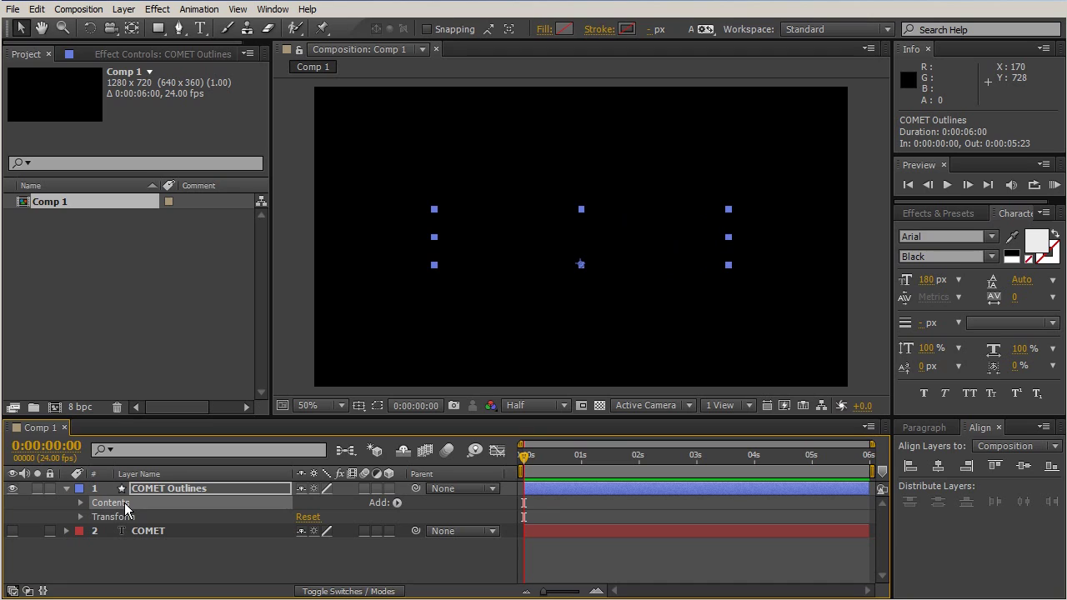
click(149, 490)
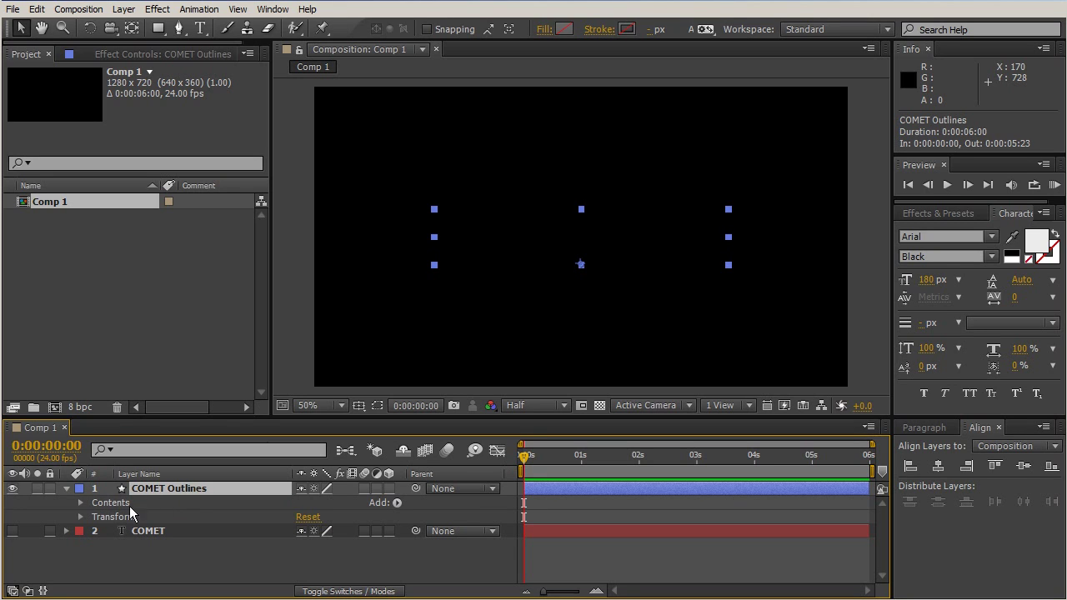
click(117, 504)
click(154, 489)
key(ctrl+d)
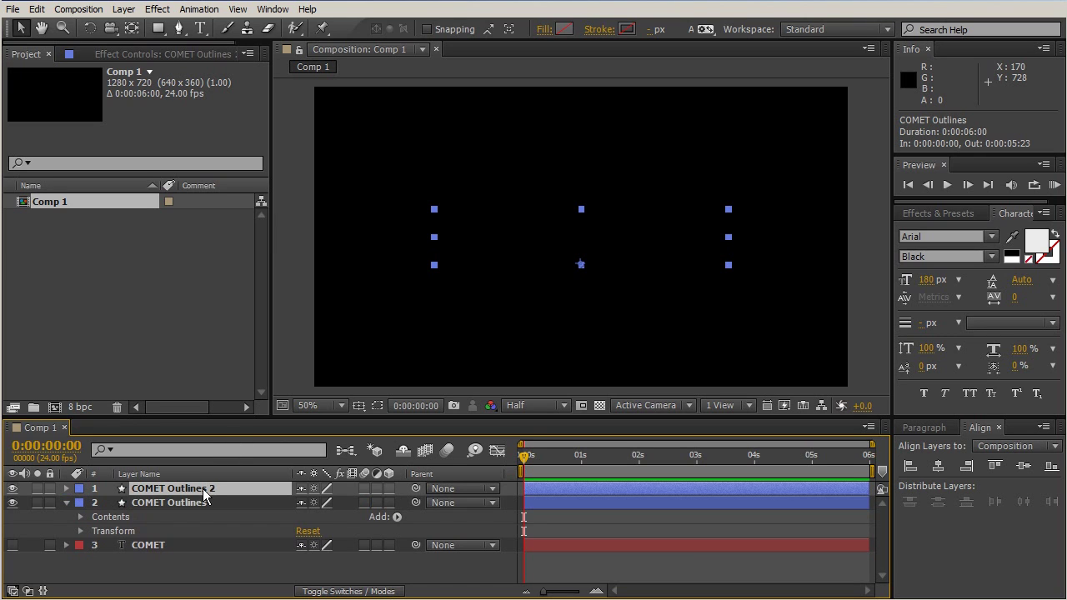
- Rename the duplicated outlines layer as "COMET other one" and hide it
key(Return)
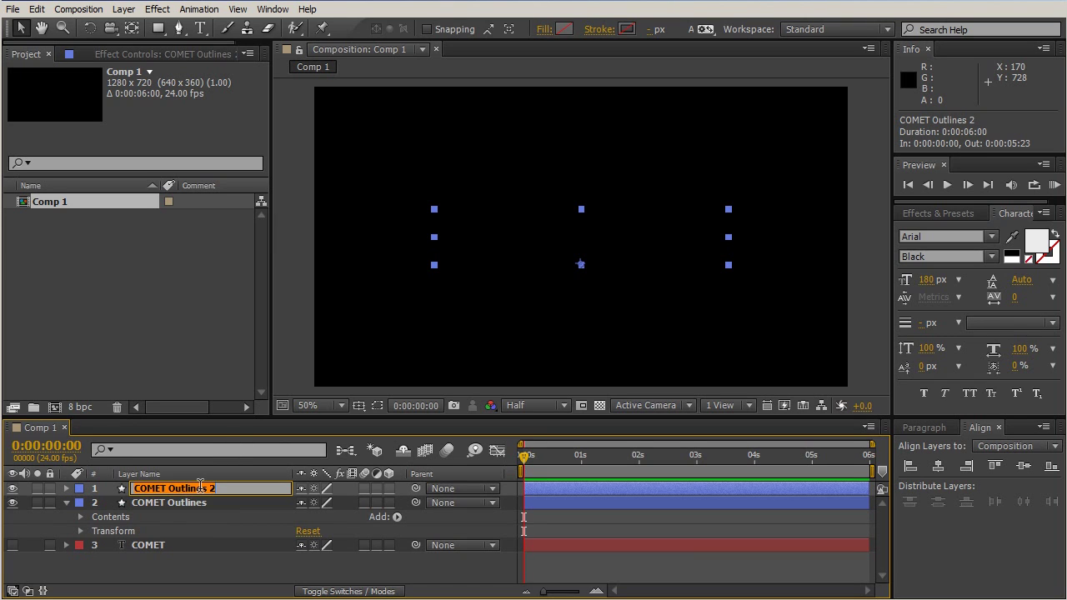
click(200, 488)
key(BackSpace)
key(BackSpace)
key(BackSpace)
key(BackSpace)
key(BackSpace)
key(BackSpace)
key(BackSpace)
text(other one)
key(Return)
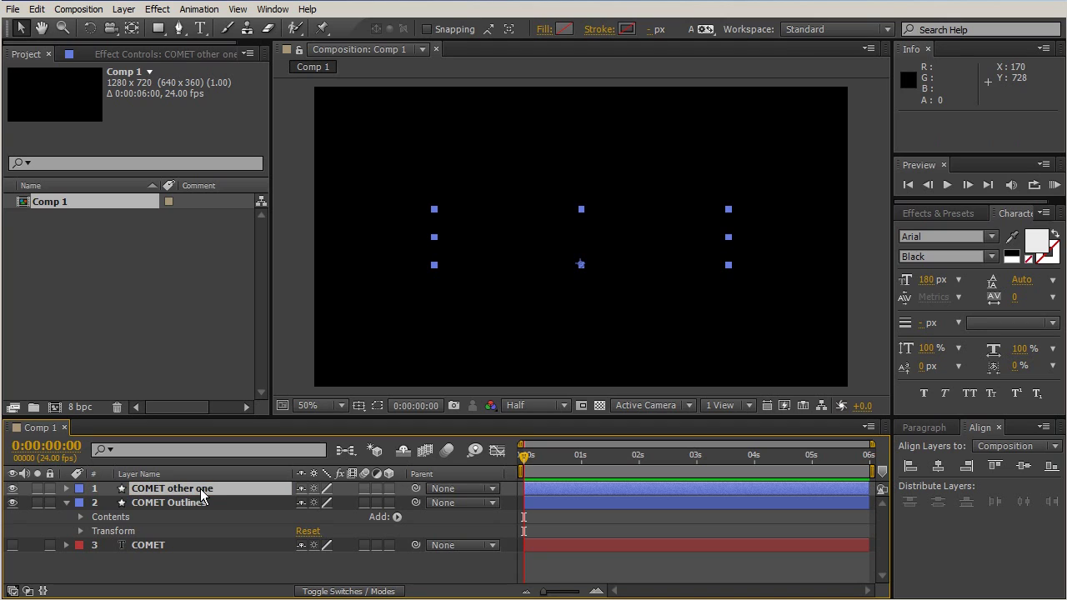
click(12, 488)
- Add an empty group to the contents of the COMET Outlines layer and name it "letters"
click(167, 503)
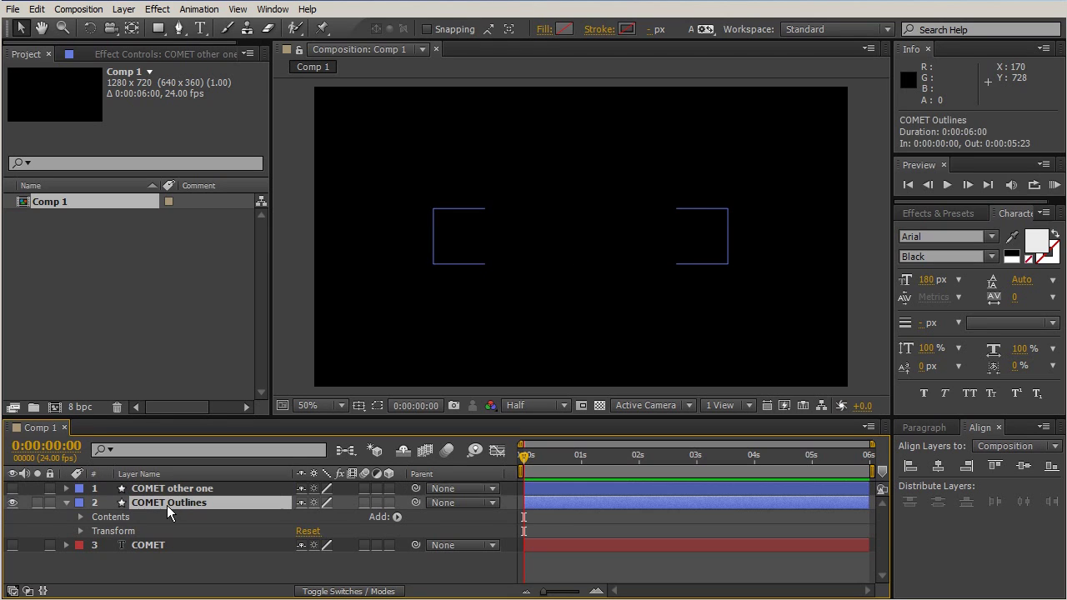
click(81, 514)
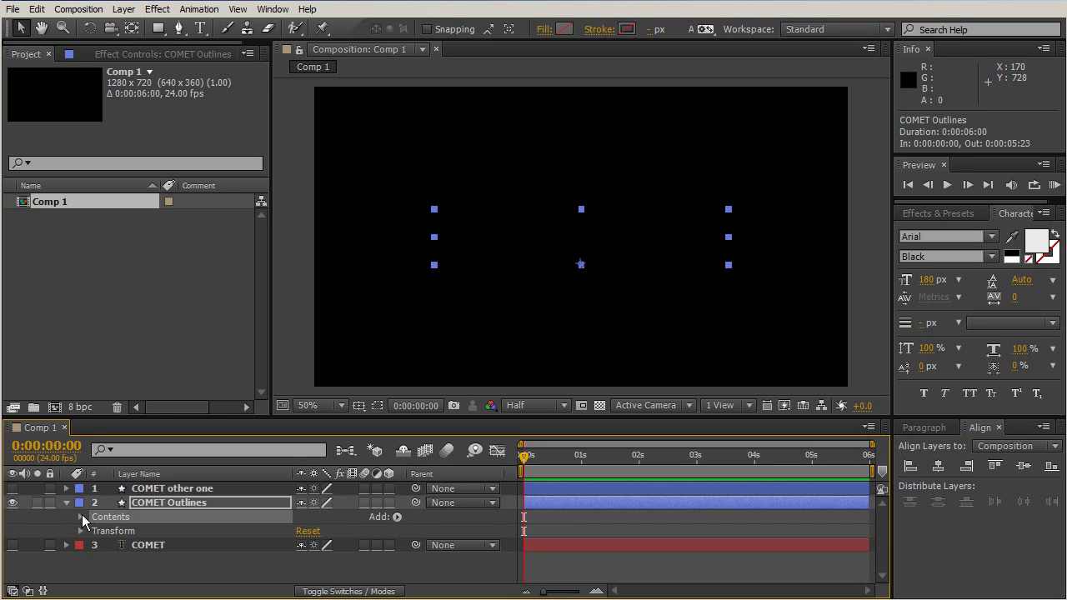
click(80, 515)
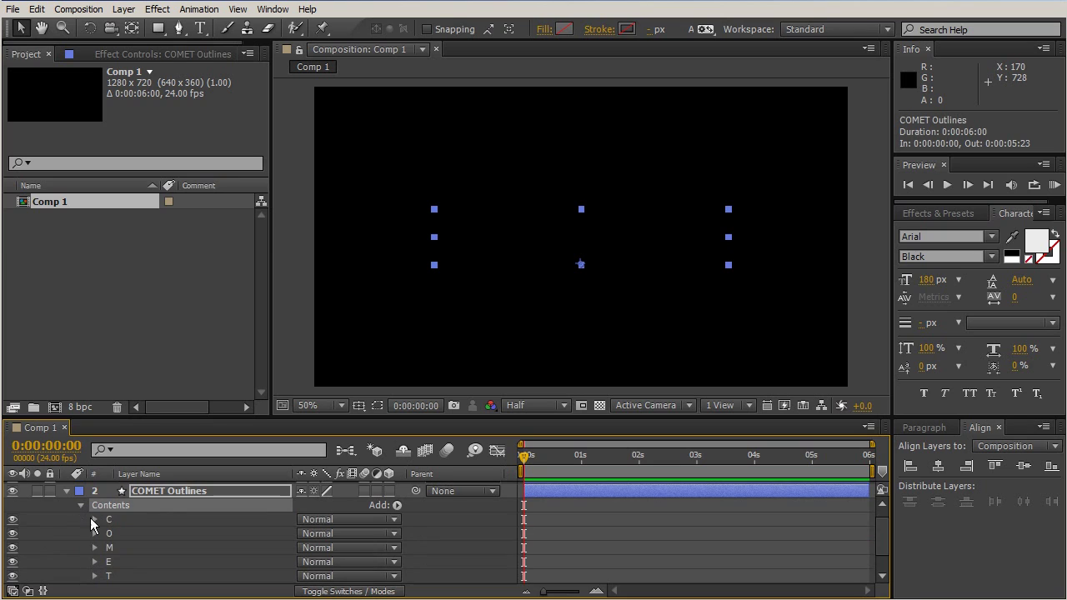
click(398, 504)
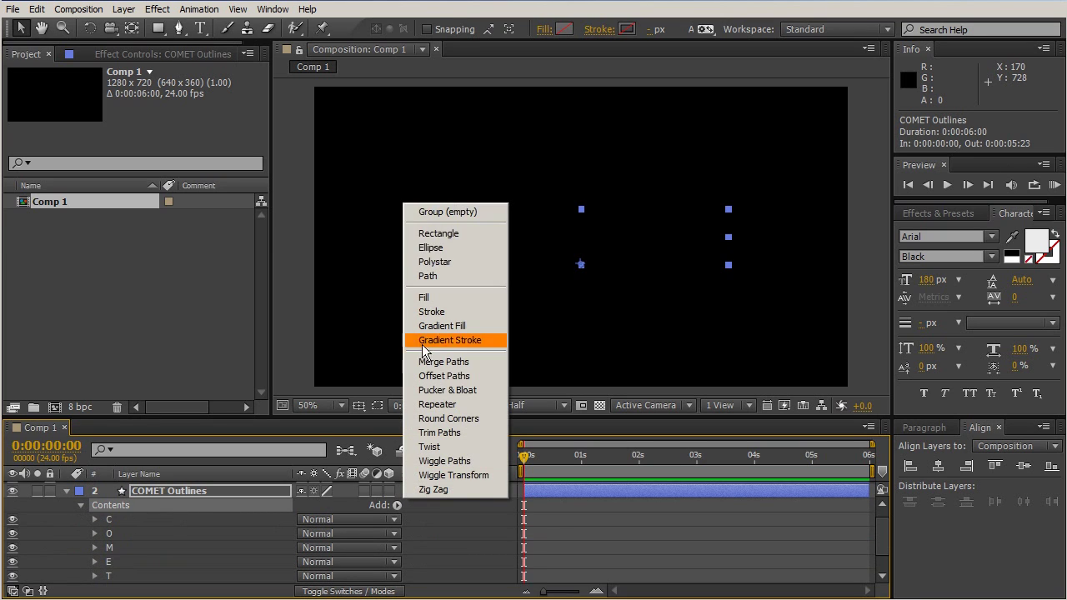
click(446, 213)
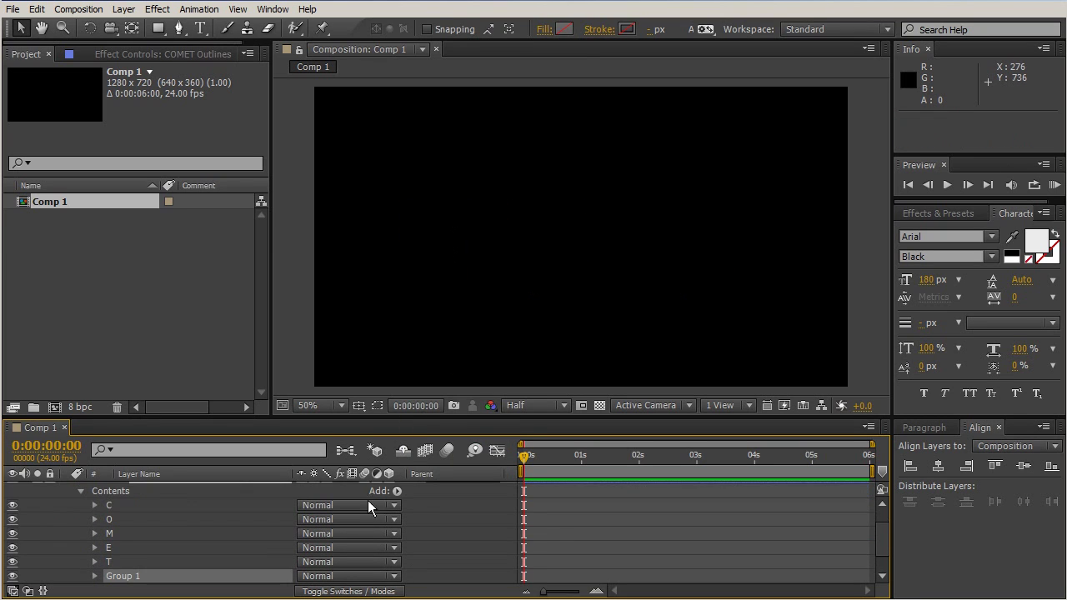
click(117, 578)
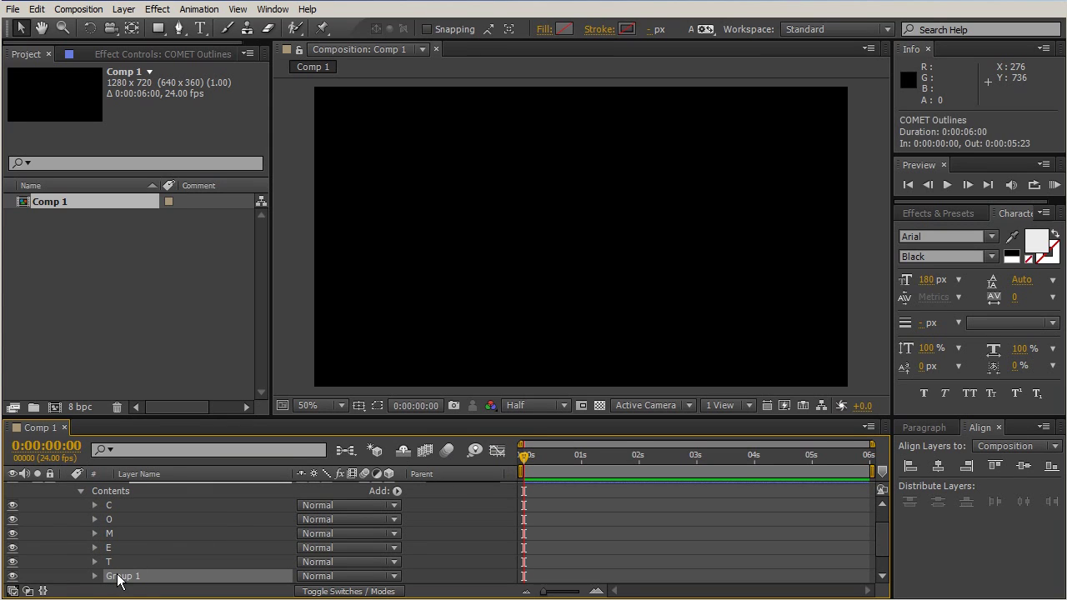
key(Return)
text(lettt)
key(BackSpace)
text(ers)
key(Return)
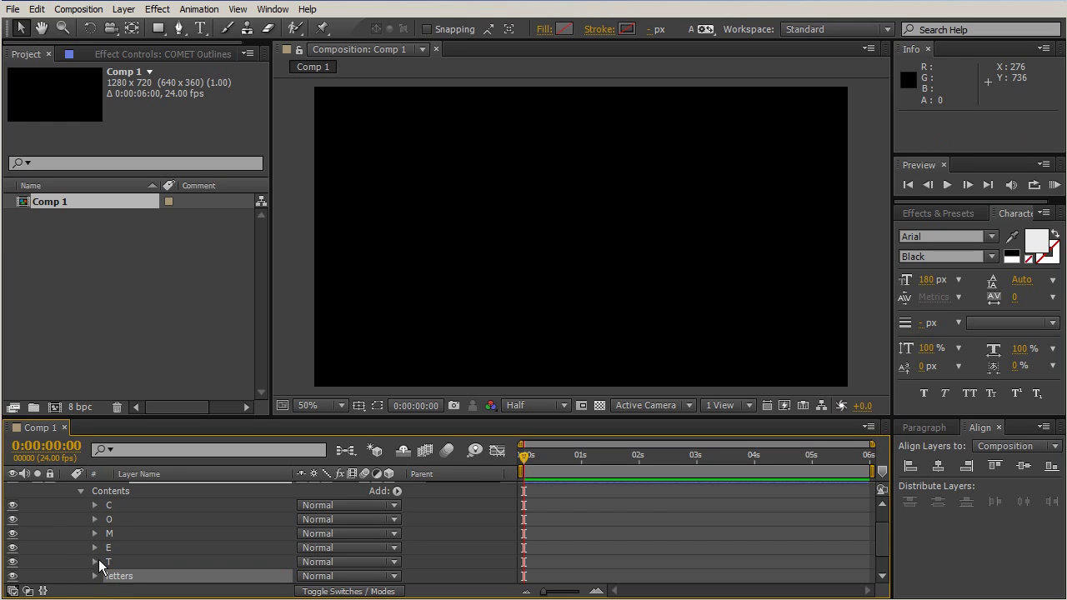
- Move the C, O, M, E and T groups into the letters group
click(110, 506)
shift+click(119, 563)
drag(119, 562, 109, 571)
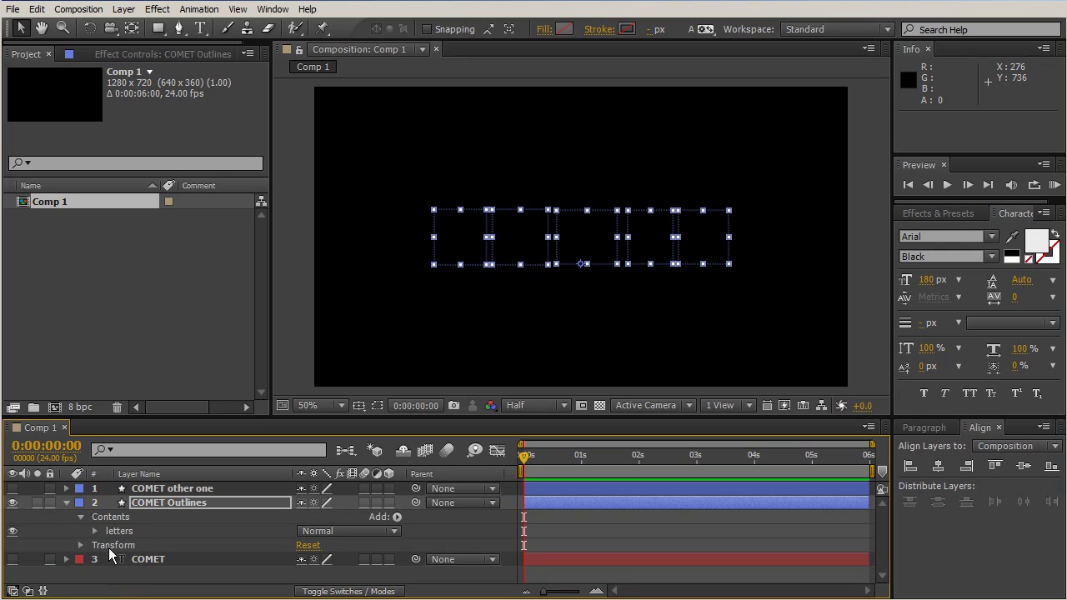
click(114, 531)
click(13, 531)
click(13, 531)
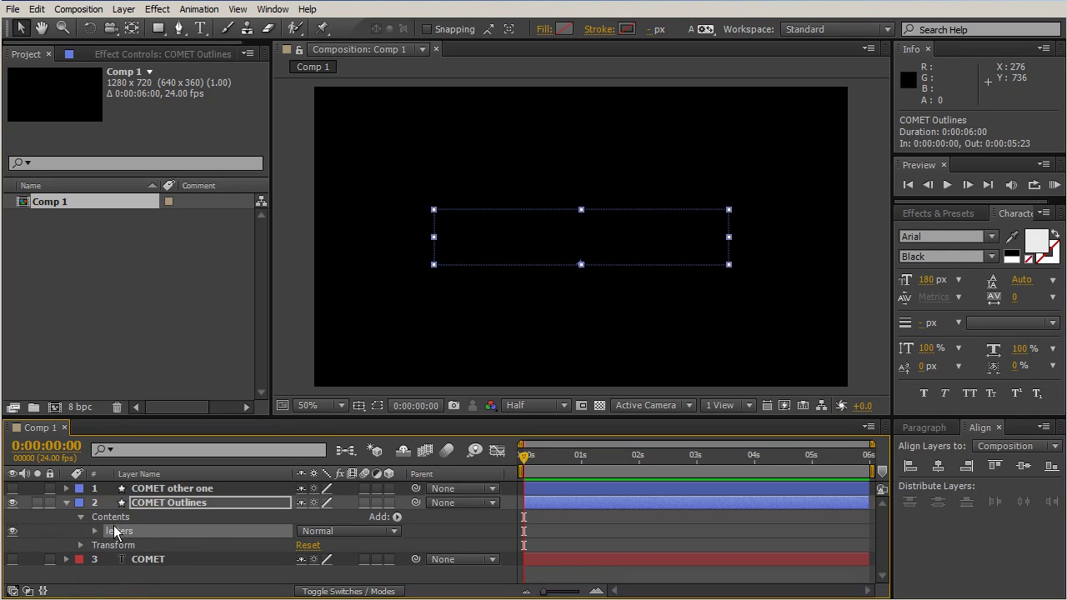
- Add a Stroke to the letters group and move it out to sit directly below that group in the layer's contents
click(397, 517)
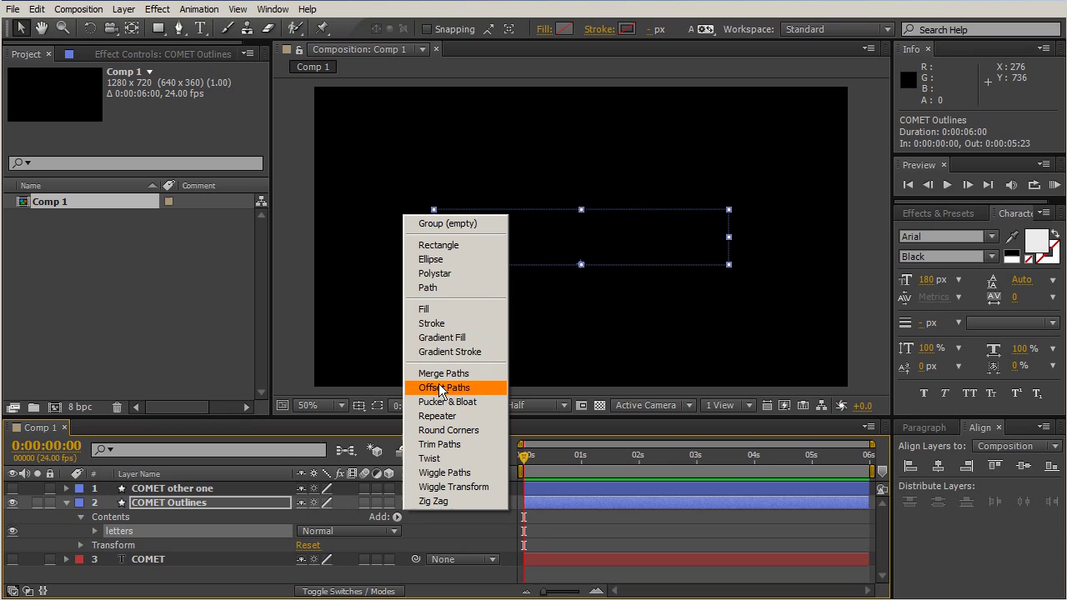
click(443, 323)
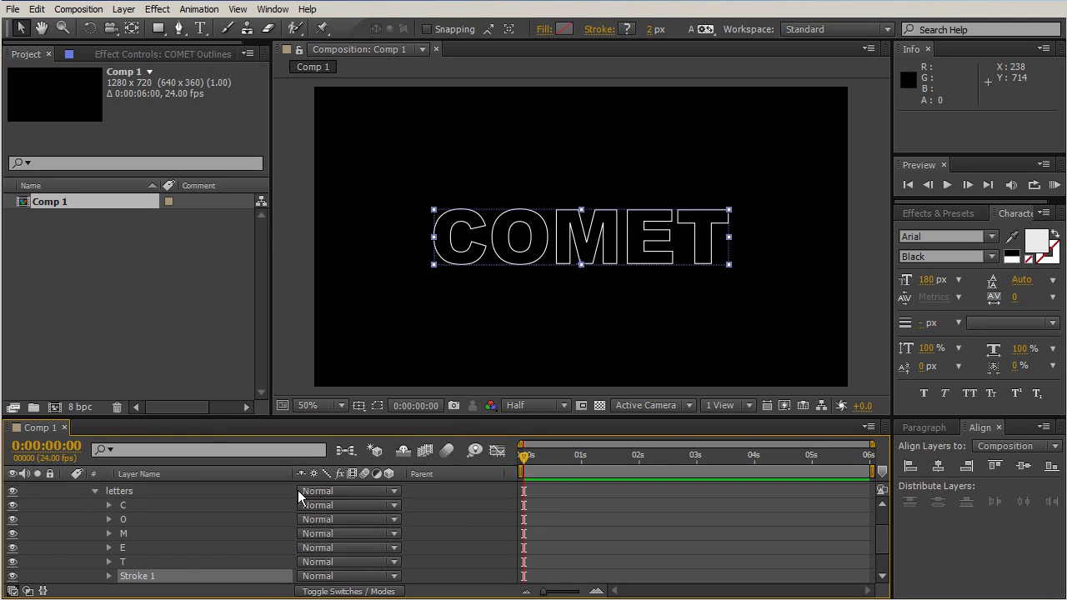
scroll(167, 528, down, 1)
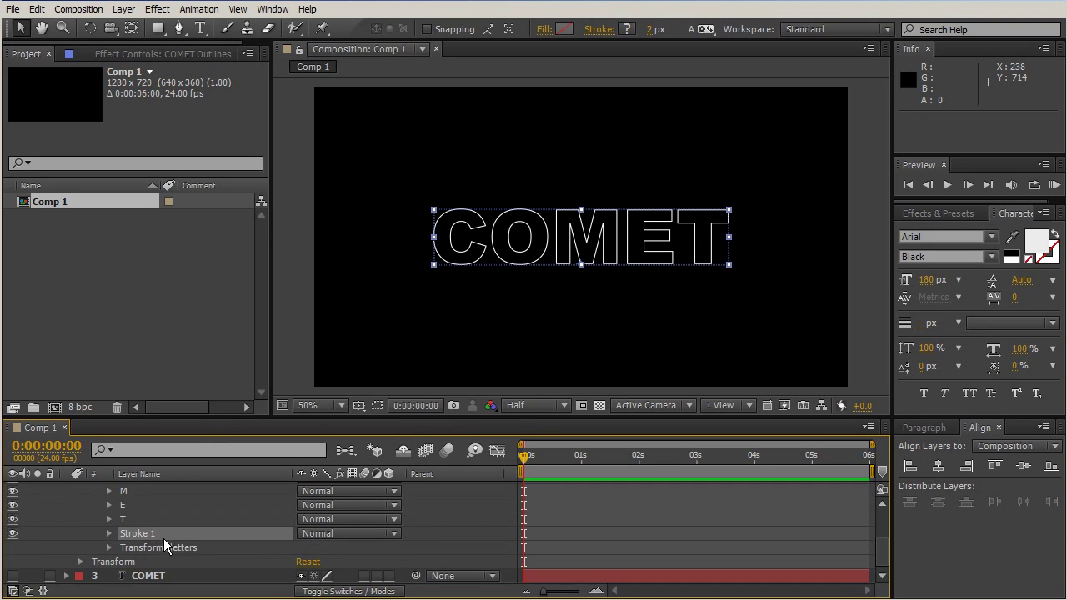
mouse_move(130, 539)
mouse_down()
mouse_move(115, 550)
mouse_move(179, 573)
mouse_move(138, 537)
mouse_move(111, 475)
mouse_move(140, 489)
mouse_move(132, 520)
mouse_move(103, 528)
mouse_move(118, 542)
mouse_move(112, 556)
mouse_move(111, 542)
mouse_move(117, 553)
mouse_move(147, 544)
mouse_up()
click(95, 544)
click(113, 555)
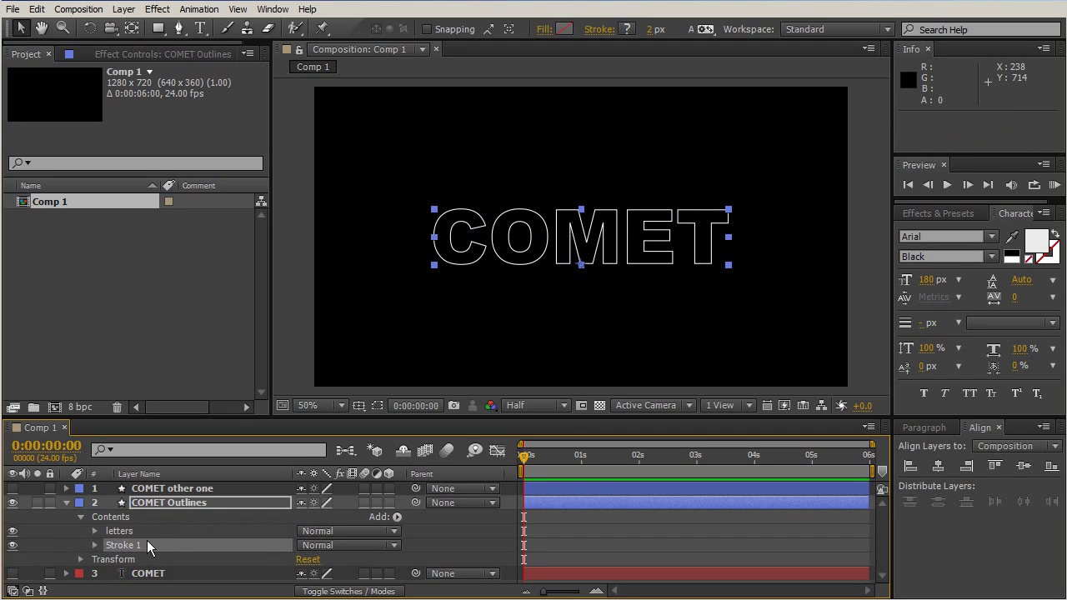
- Change the color of Stroke 1 to a bright green
click(93, 545)
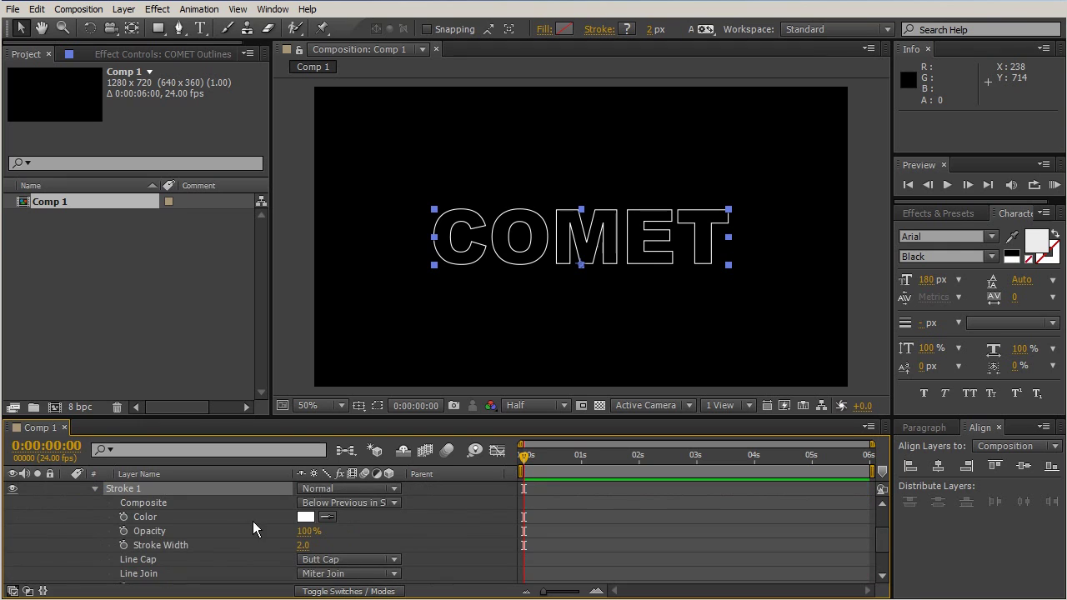
click(305, 517)
drag(357, 317, 357, 295)
mouse_move(283, 193)
mouse_down()
mouse_move(281, 173)
mouse_move(307, 195)
mouse_up()
click(514, 167)
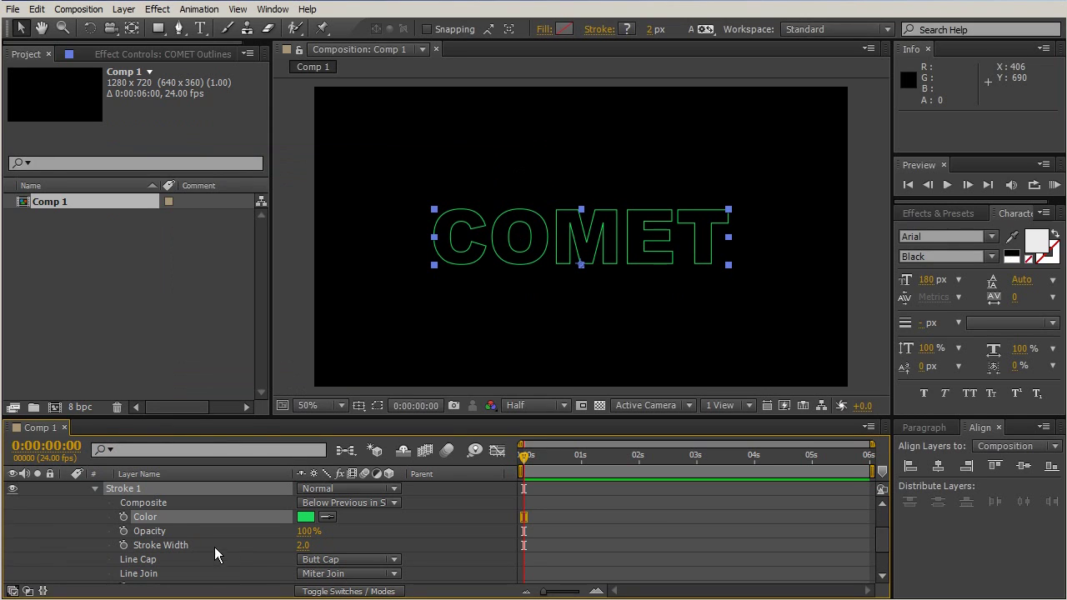
- Set the opacity of Stroke 1 to 50% and its stroke width to 19
click(166, 530)
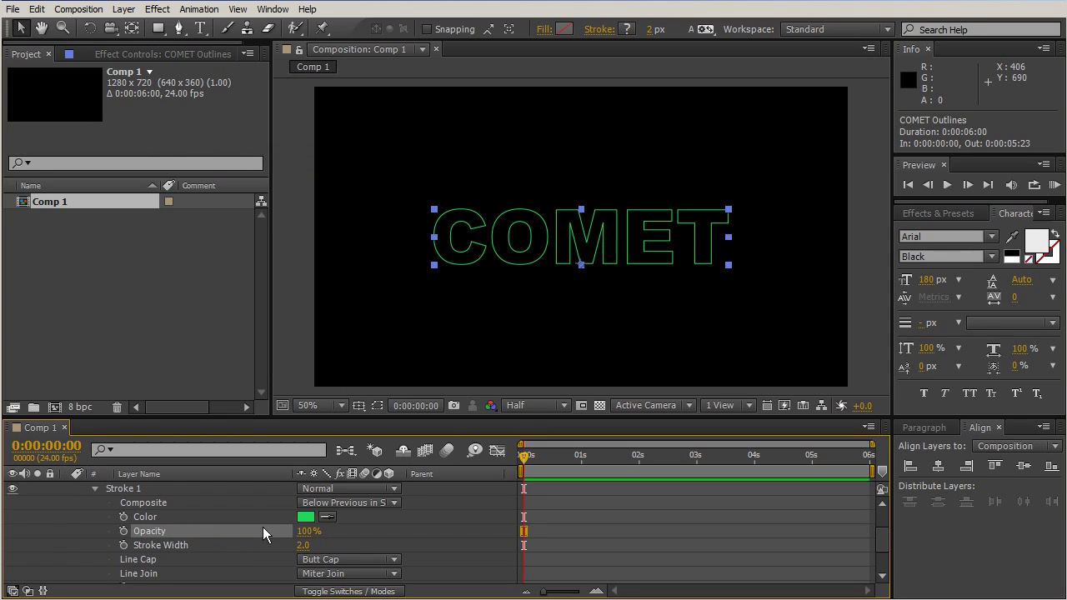
drag(305, 532, 275, 537)
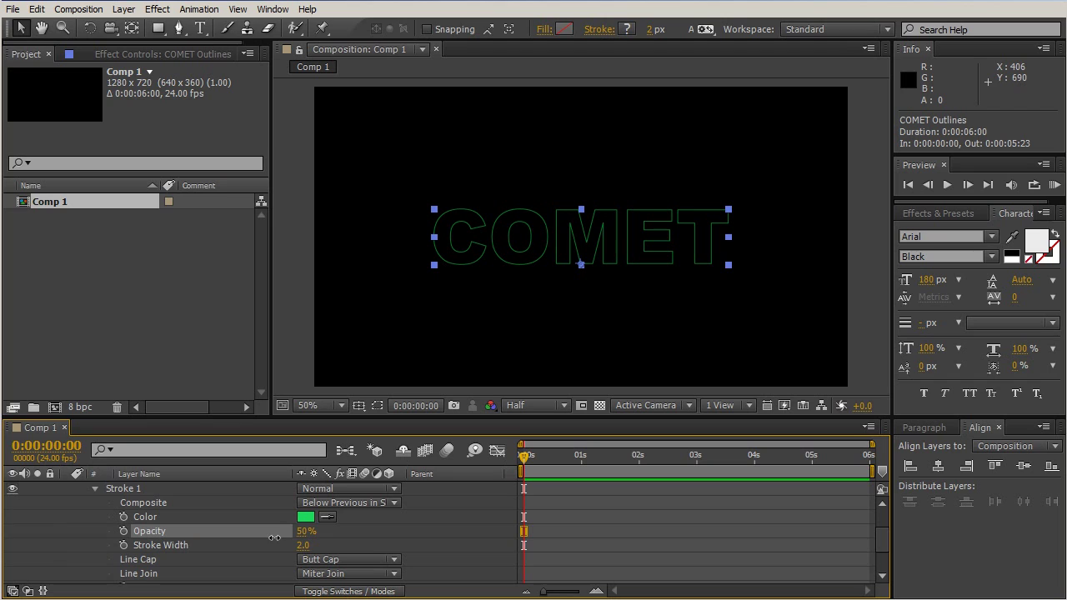
click(176, 545)
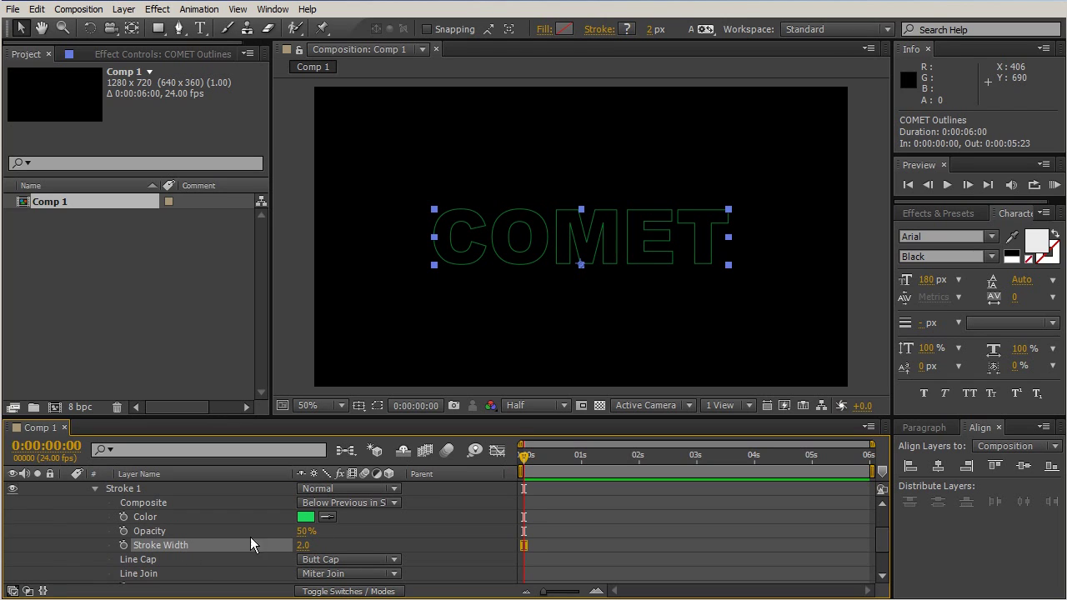
drag(307, 550, 315, 543)
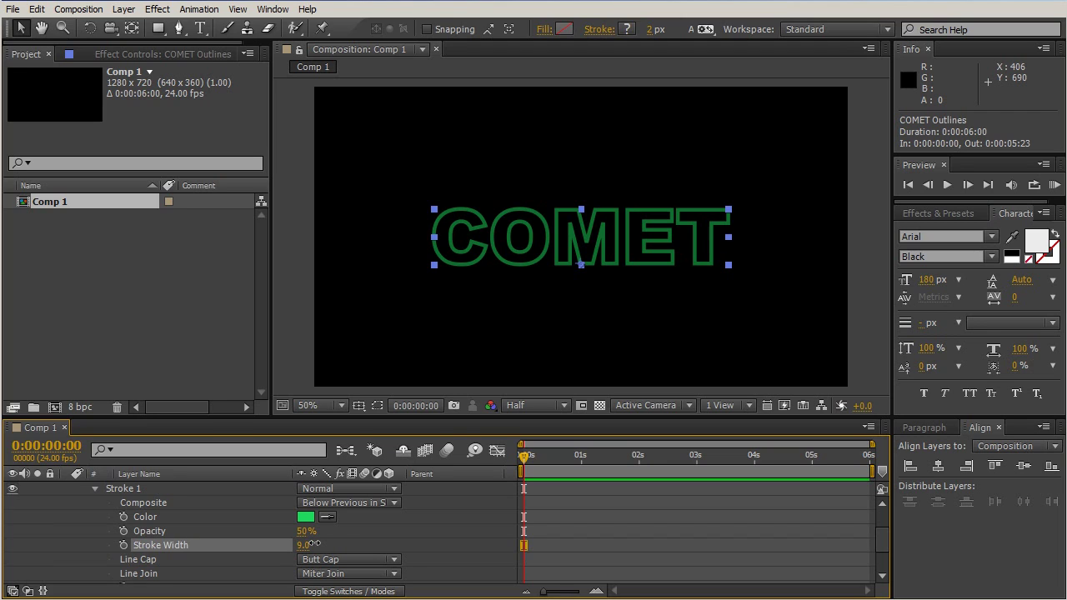
click(305, 545)
text(19)
key(Return)
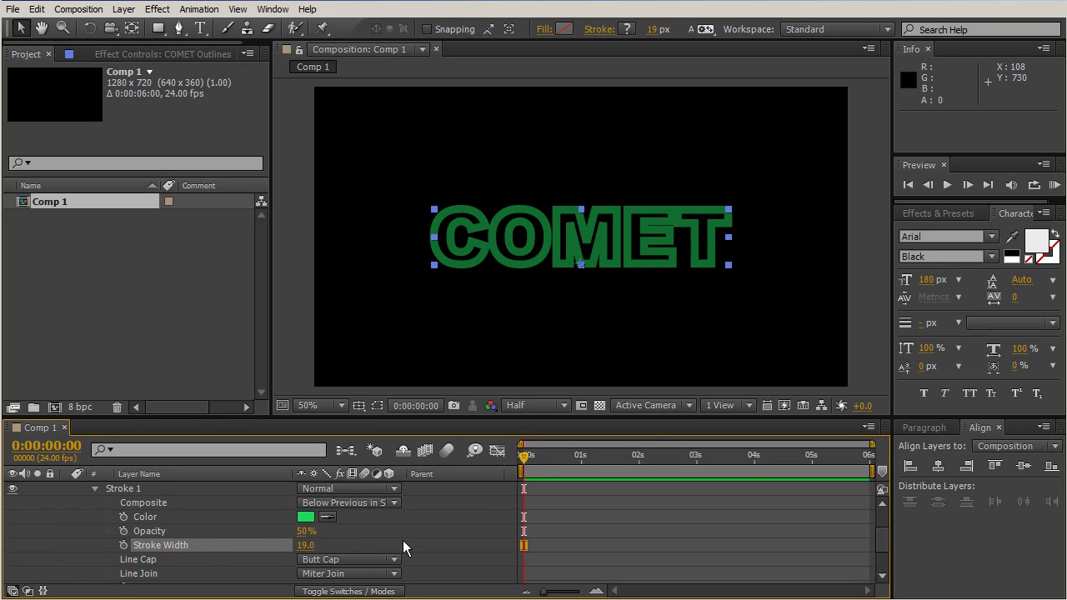
- Add a dash to Stroke 1 and set its line cap to Round Cap
scroll(401, 538, down, 1)
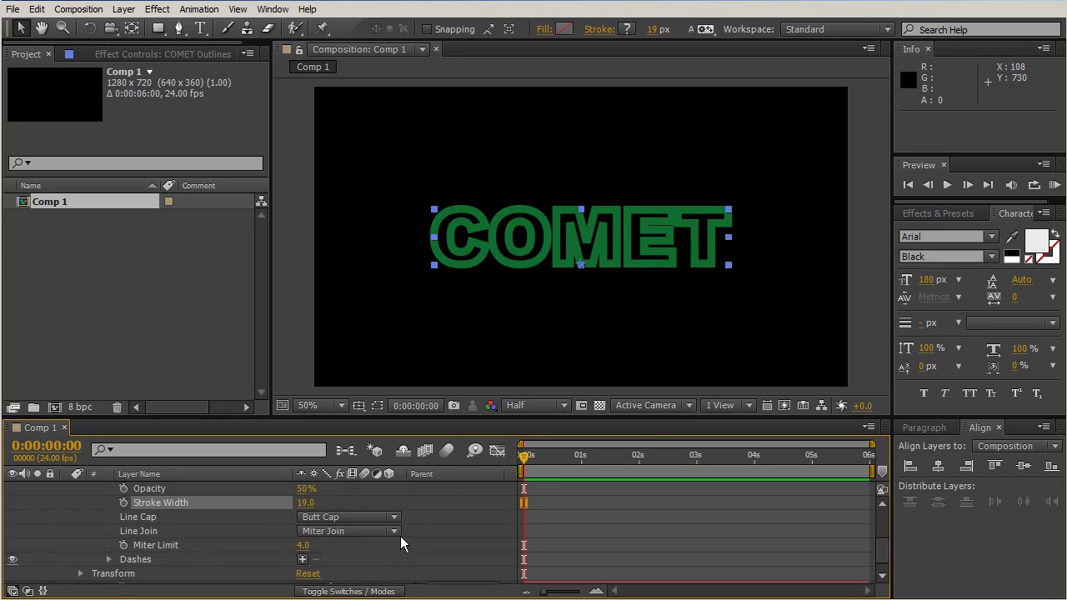
click(146, 560)
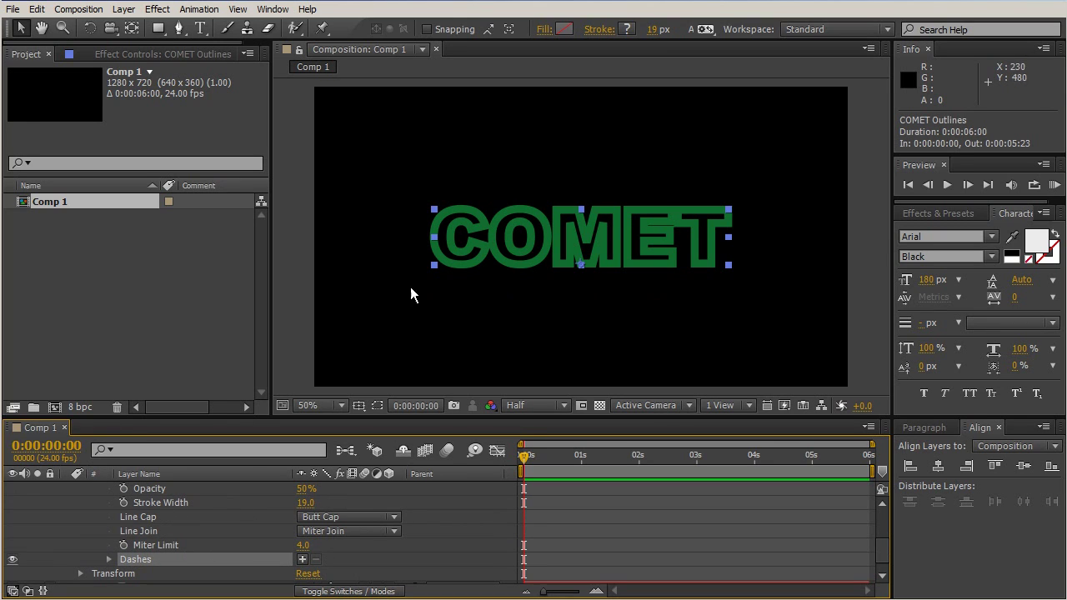
click(302, 559)
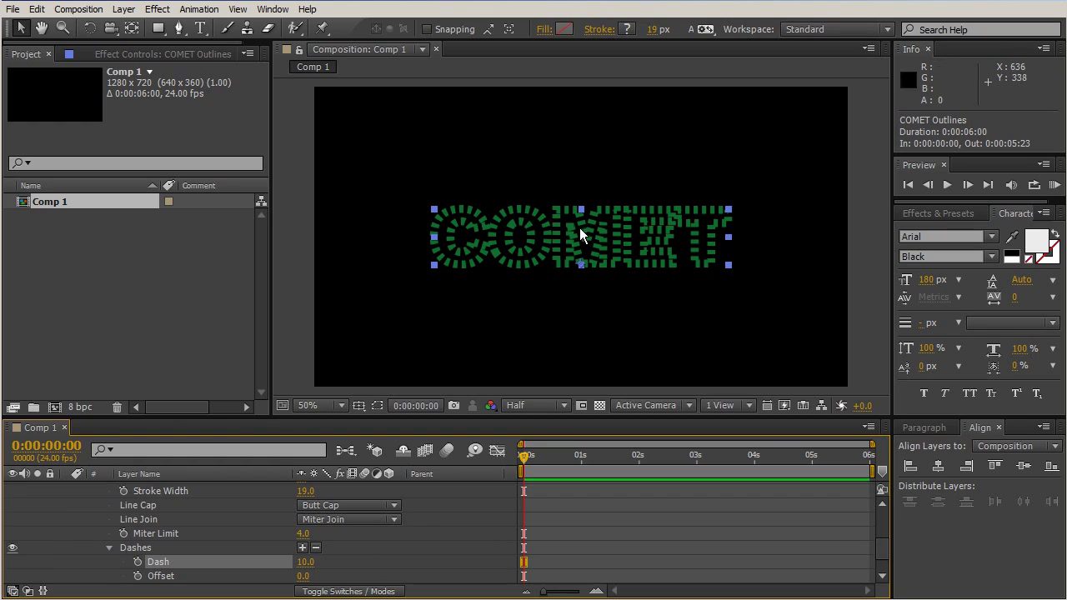
scroll(403, 548, down, 1)
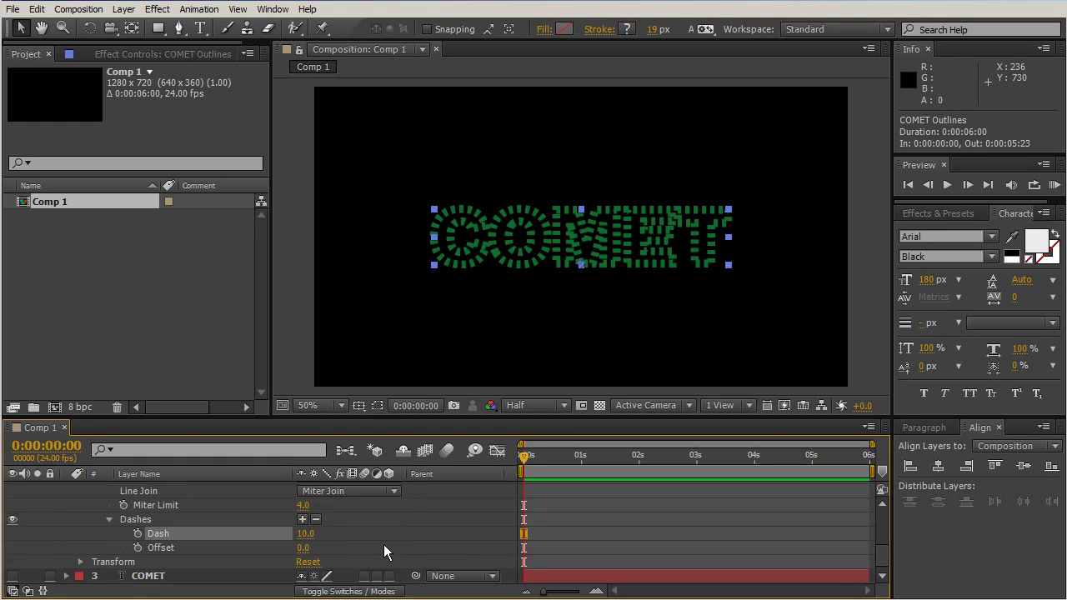
scroll(384, 550, up, 1)
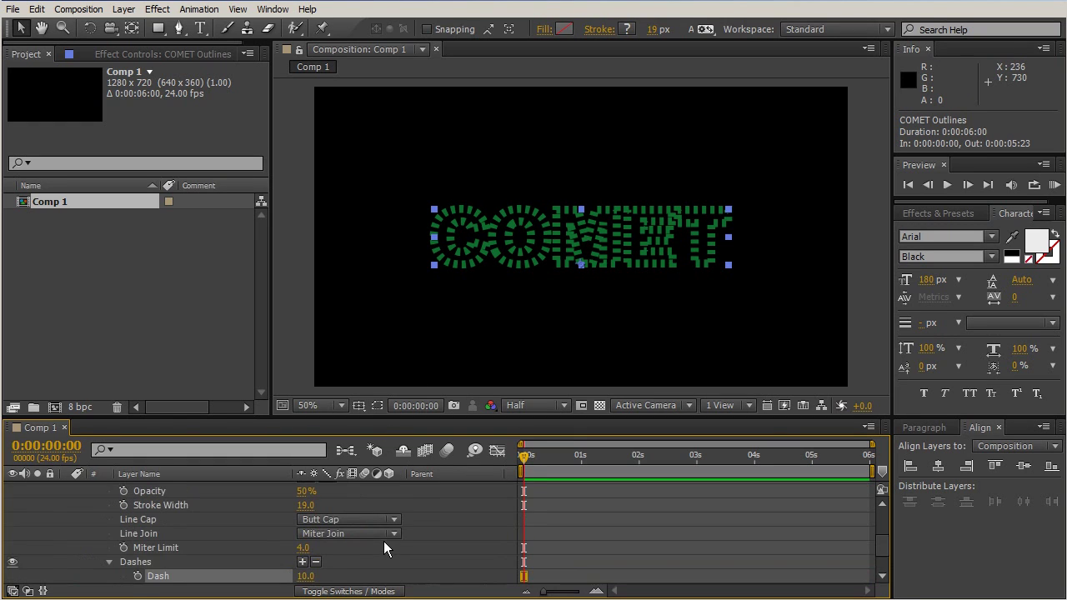
click(328, 517)
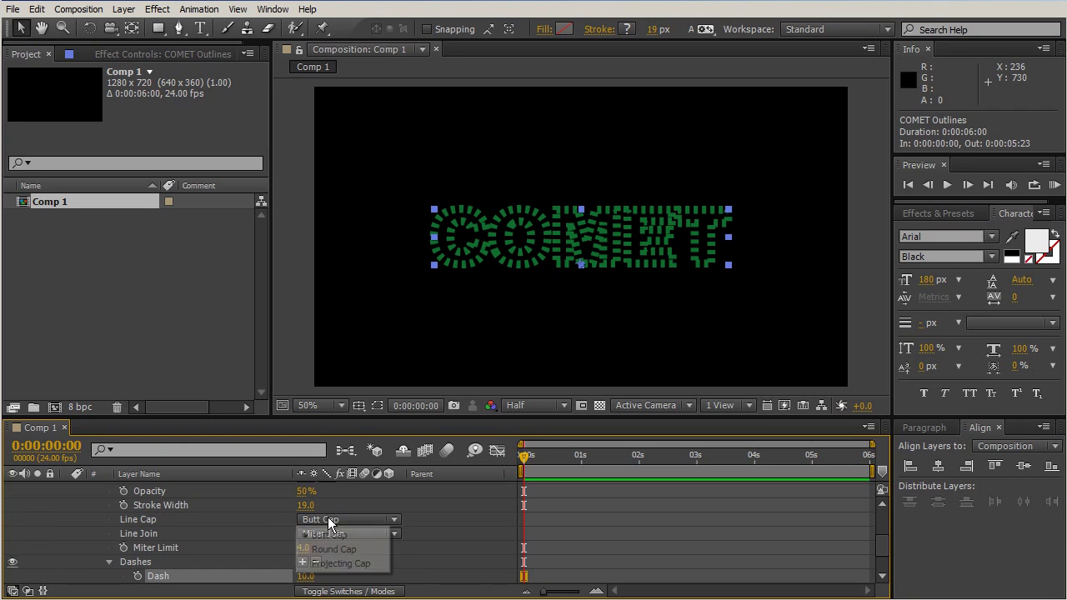
click(338, 548)
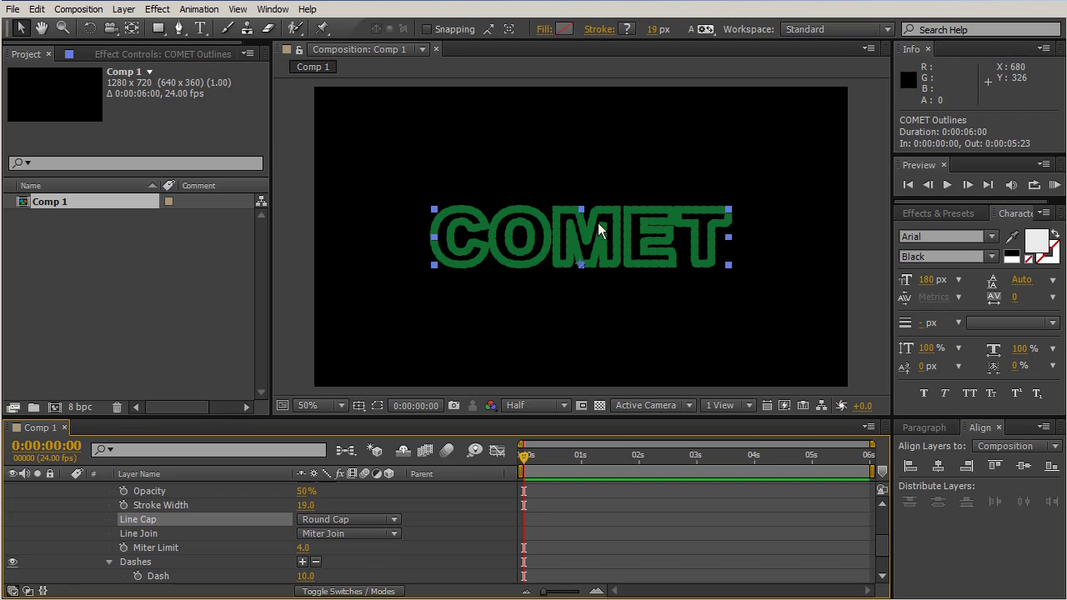
- Set the dash length of Stroke 1 to 0 and add a gap of 40
scroll(423, 543, down, 1)
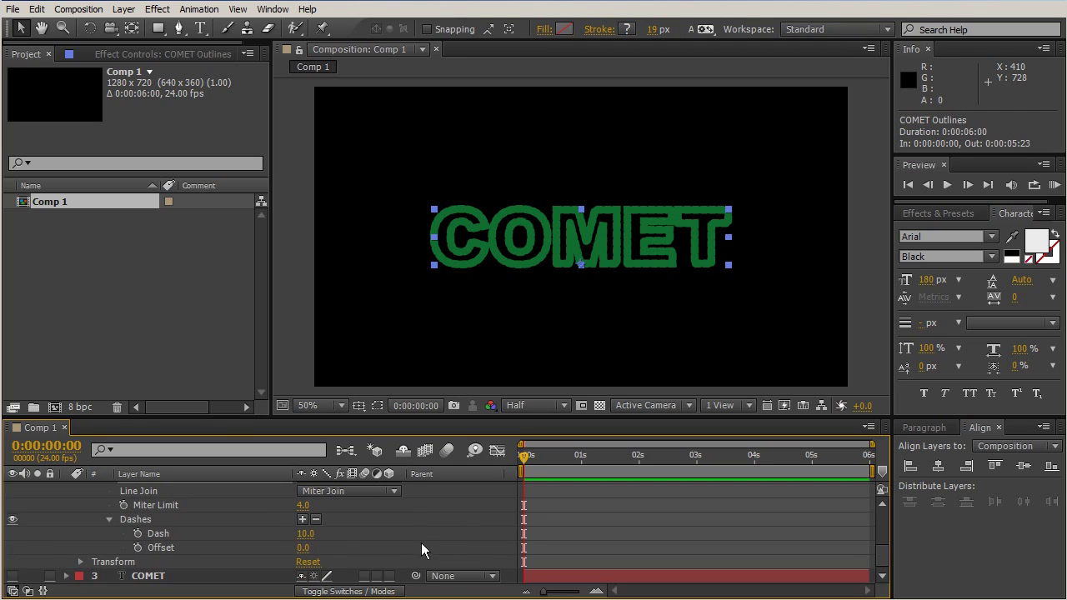
drag(305, 533, 177, 533)
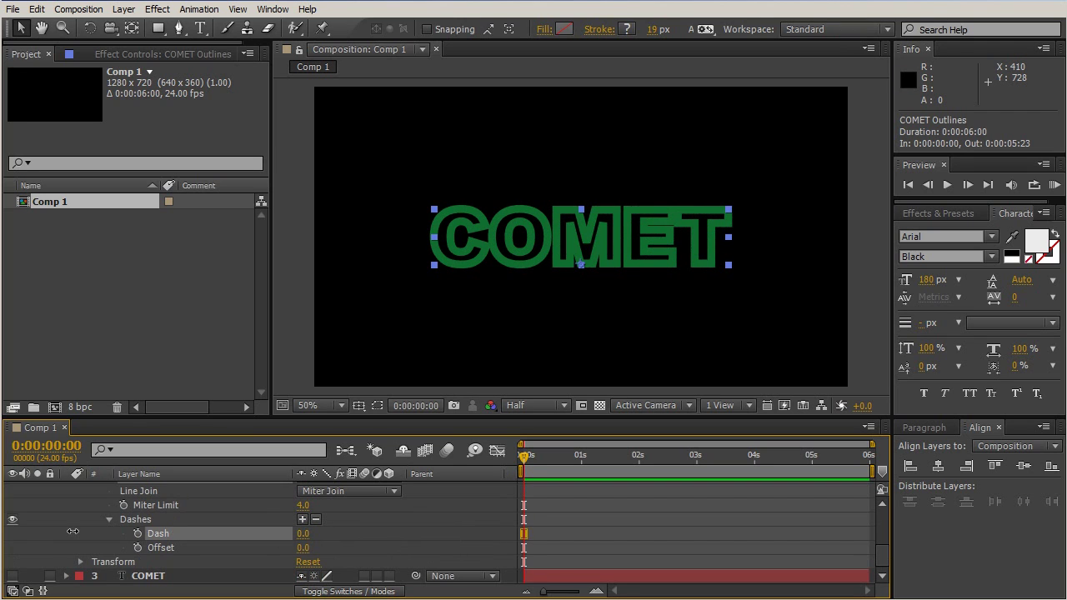
click(302, 519)
drag(305, 547, 327, 555)
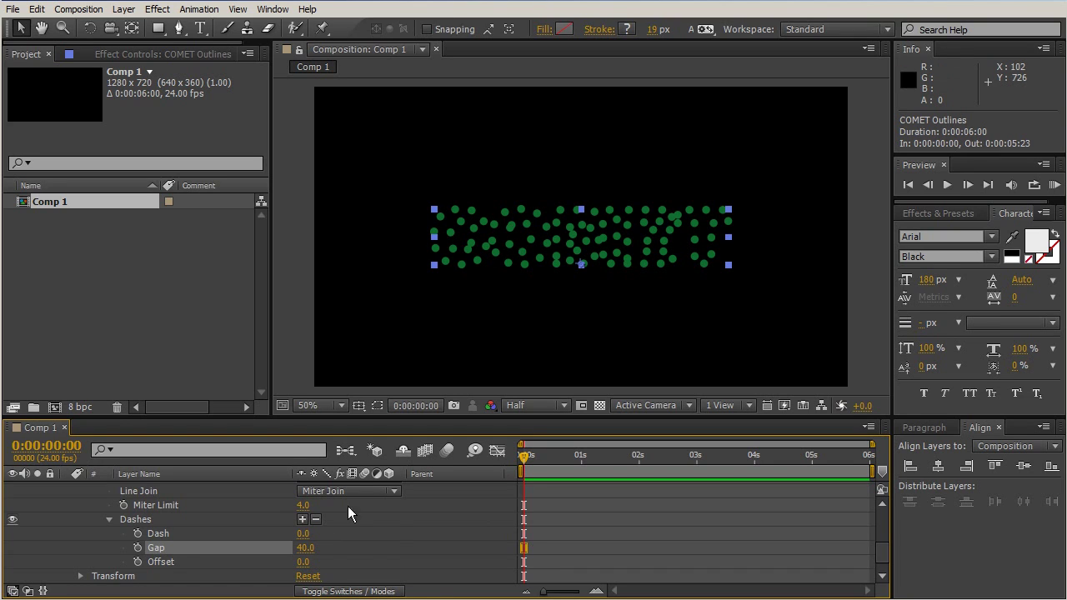
- Add a Repeater to the contents of the COMET Outlines layer
scroll(118, 503, up, 5)
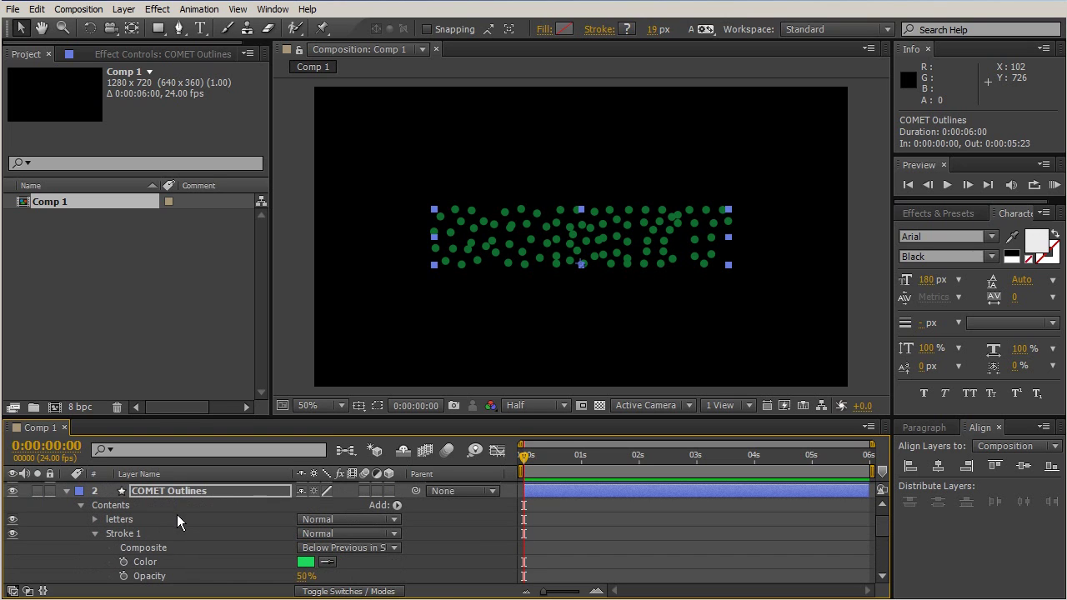
click(401, 507)
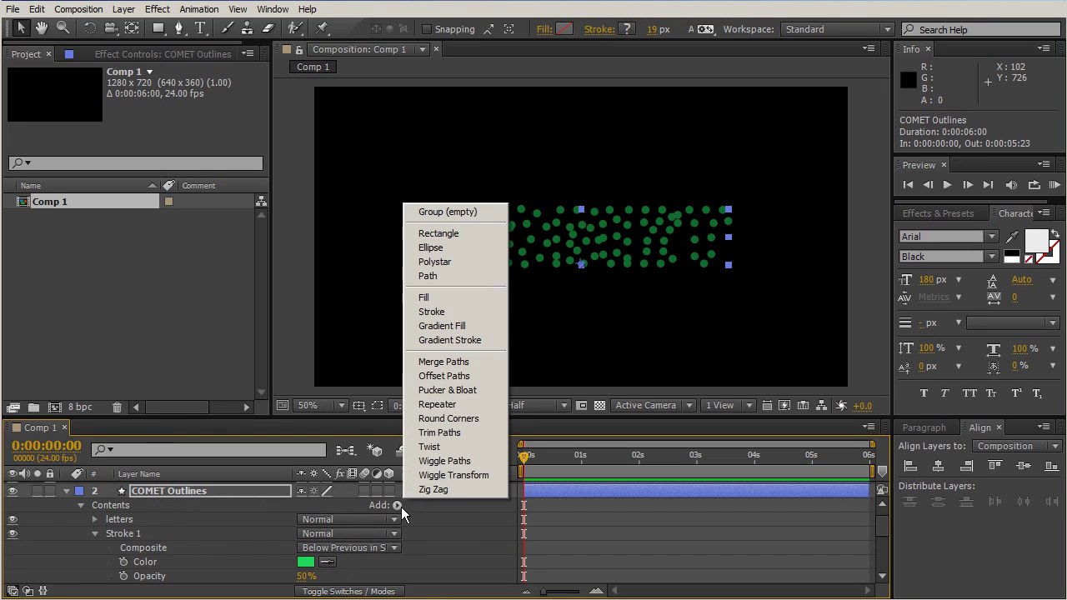
click(446, 404)
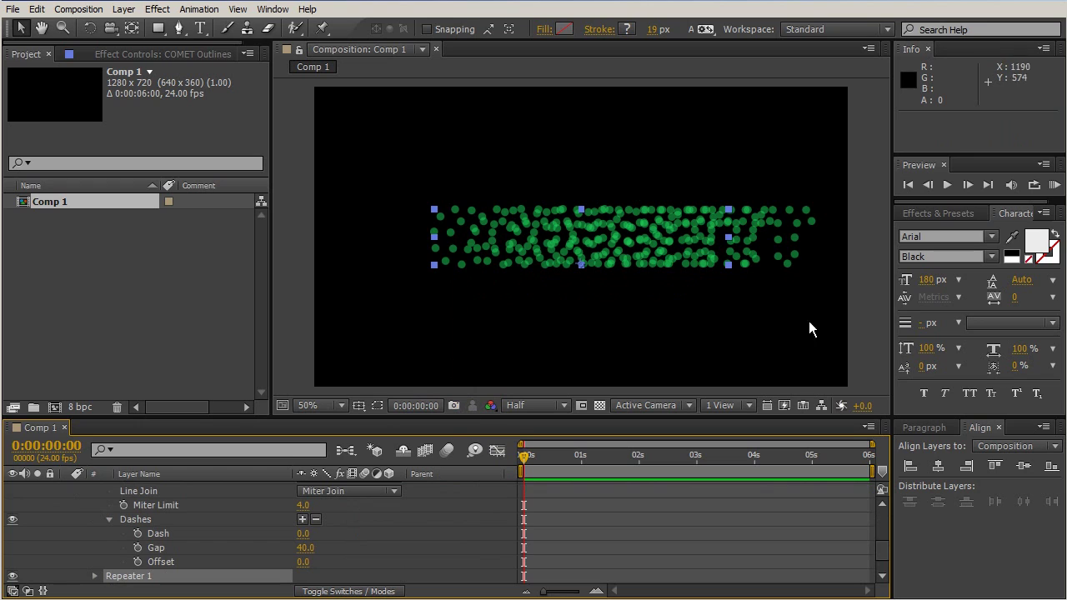
- Set the number of copies of Repeater 1 on the COMET Outlines layer to 60
scroll(402, 529, down, 1)
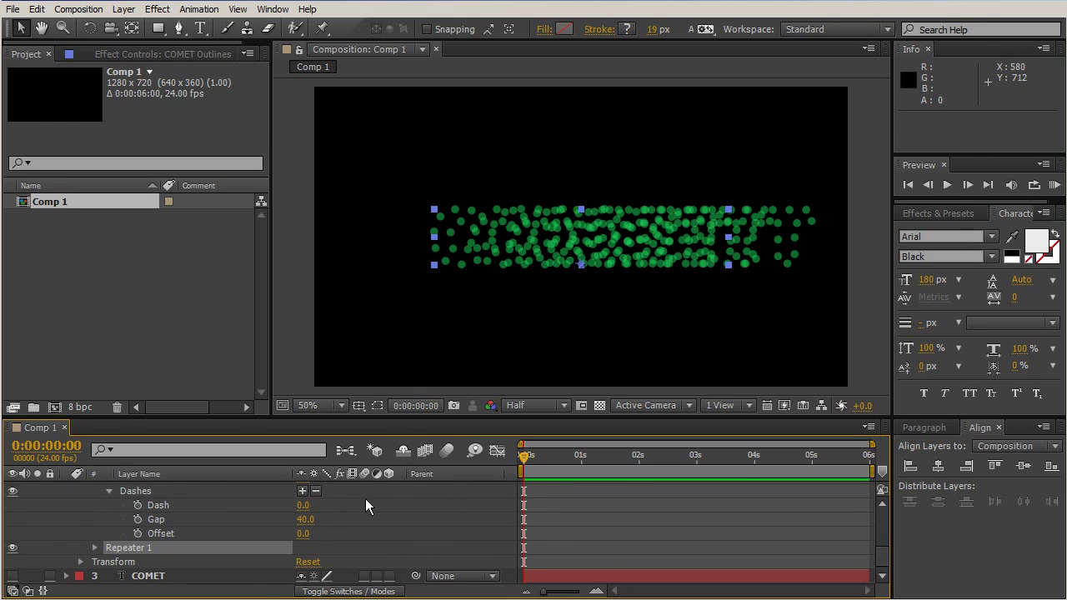
click(89, 549)
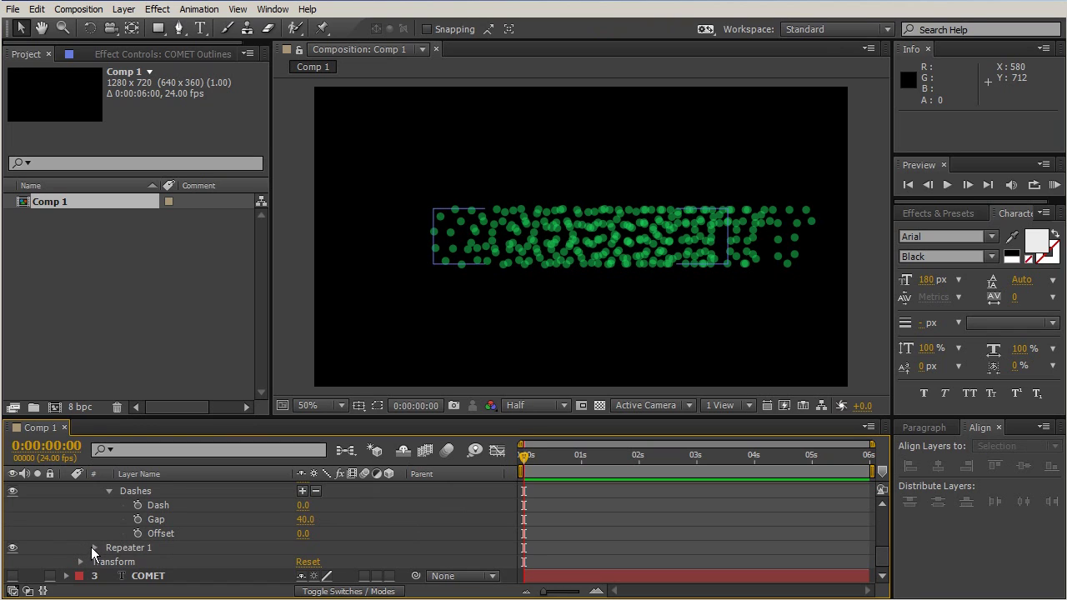
click(91, 547)
click(156, 531)
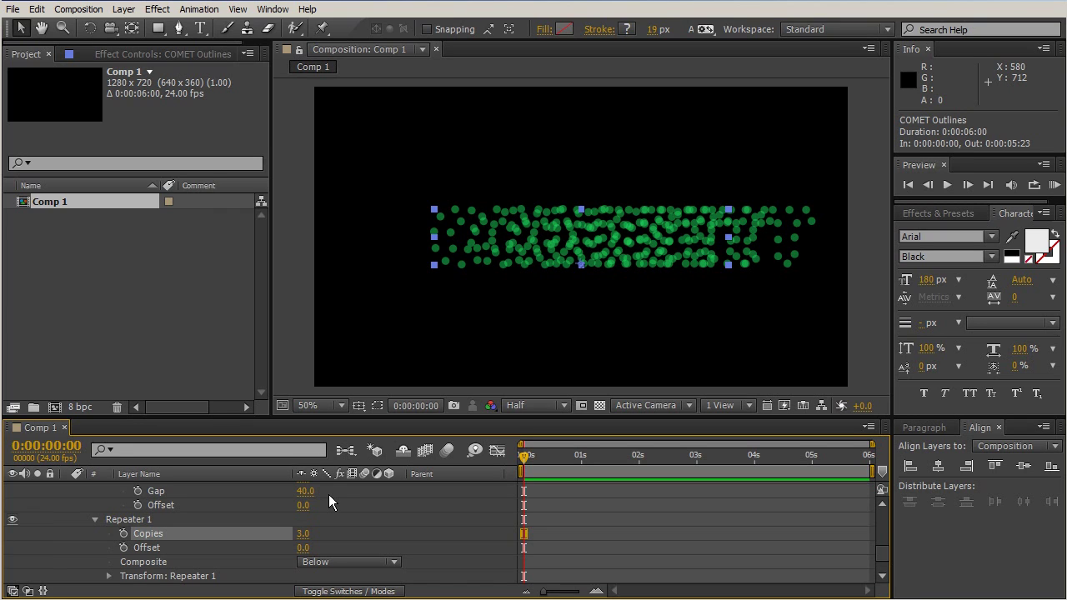
drag(303, 541, 305, 540)
click(305, 540)
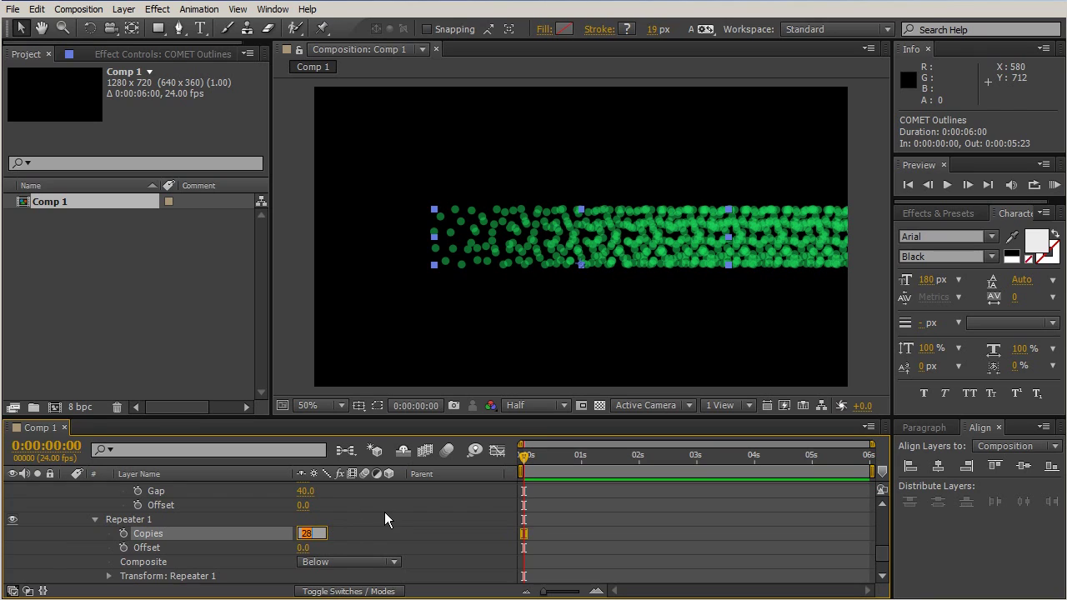
text(60)
key(Return)
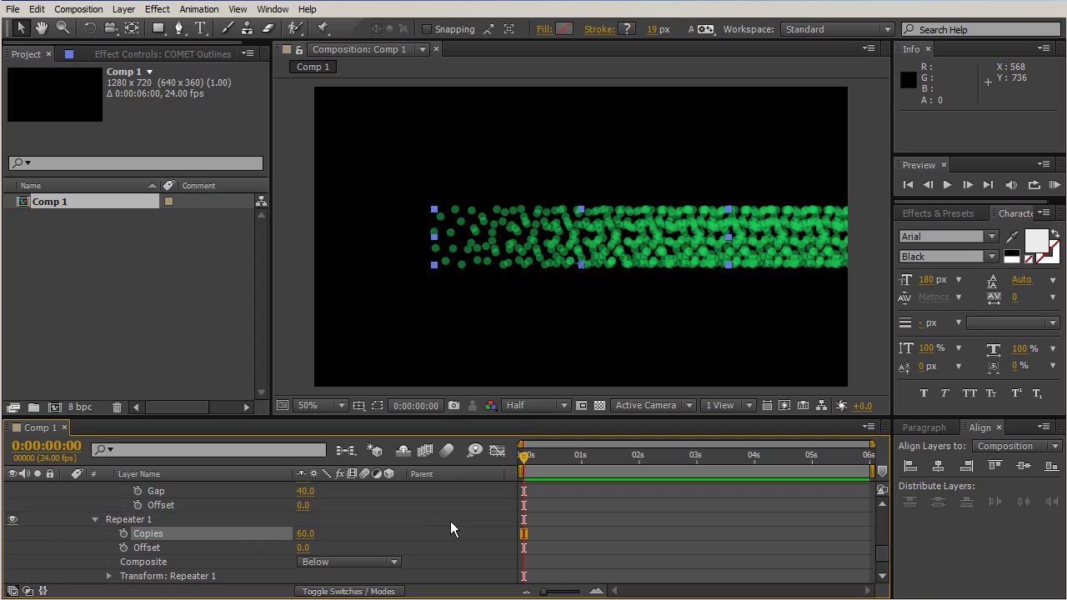
- Set the position in the transform of Repeater 1 to 6, -4
scroll(454, 530, down, 1)
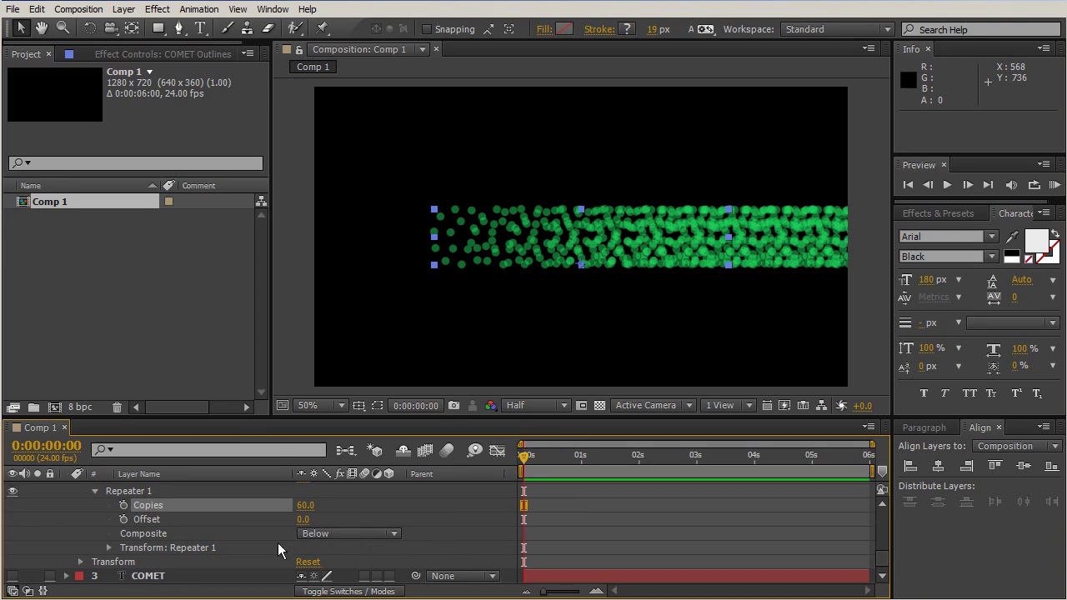
click(108, 548)
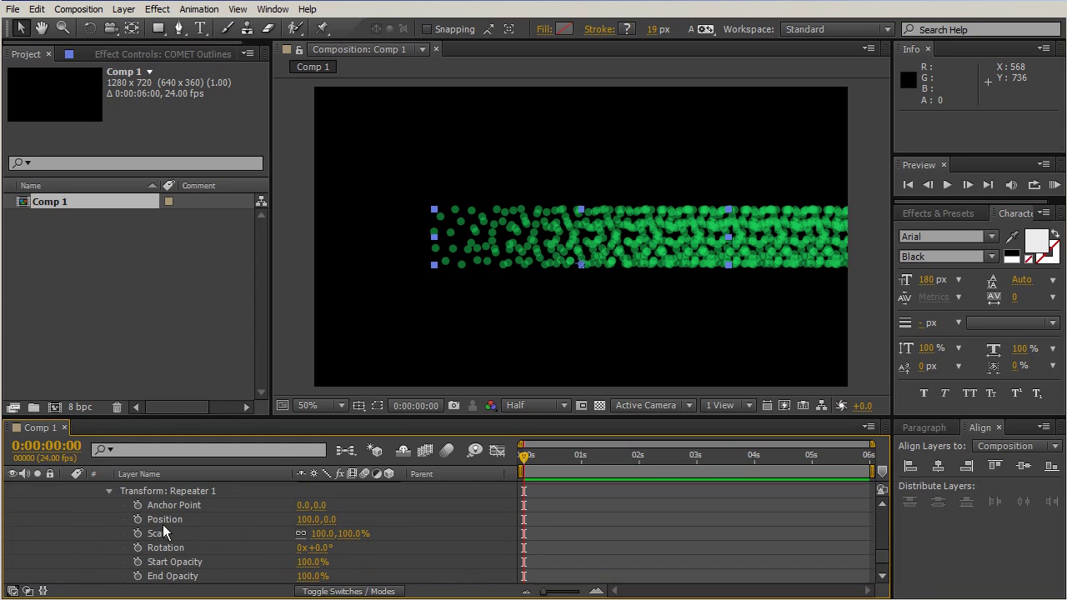
click(171, 491)
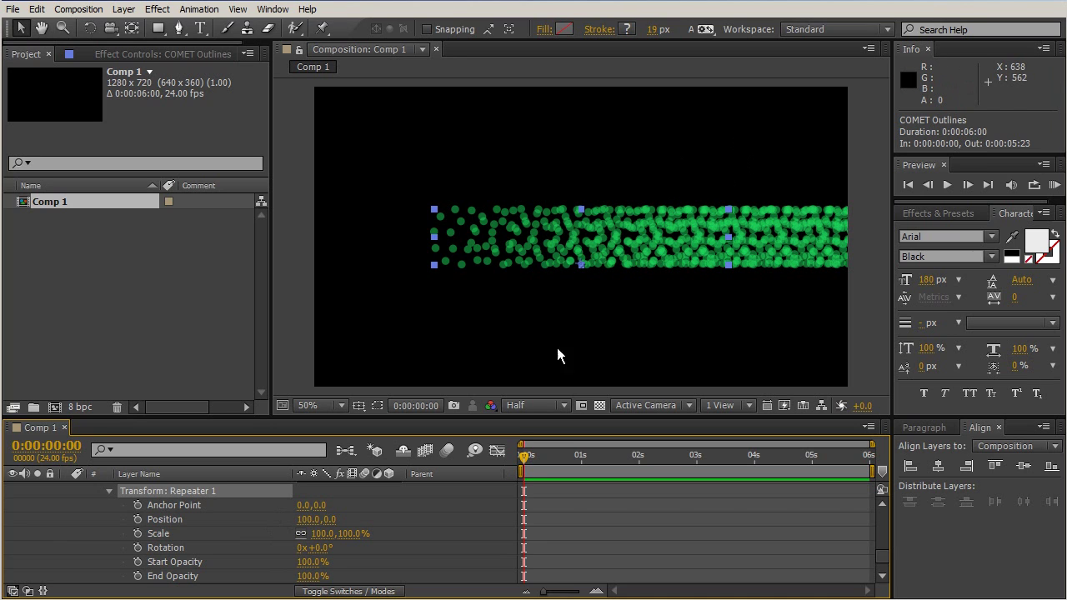
drag(302, 525, 223, 521)
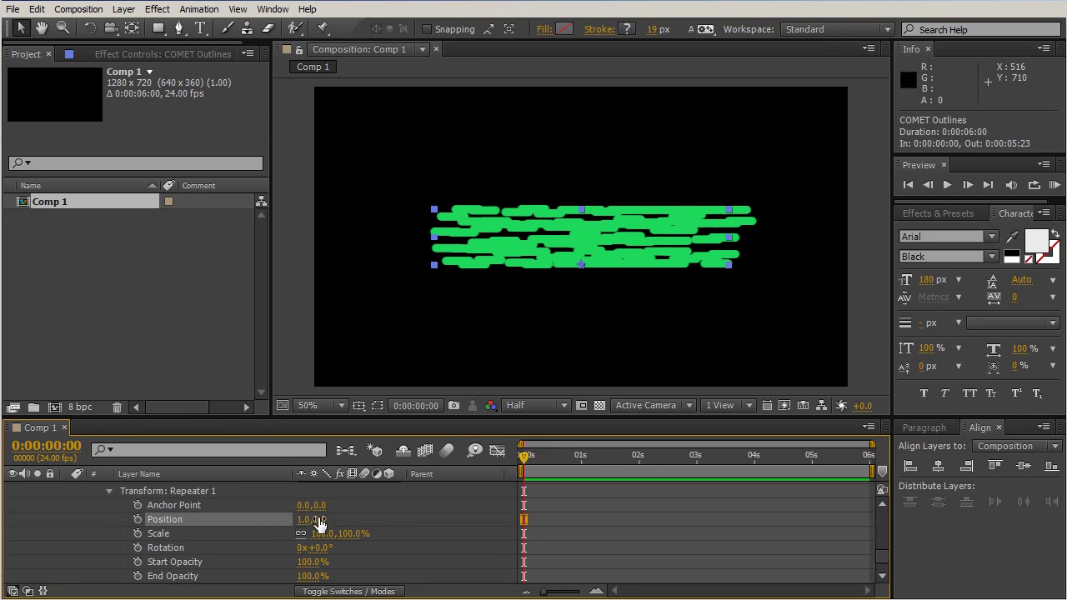
drag(319, 523, 310, 520)
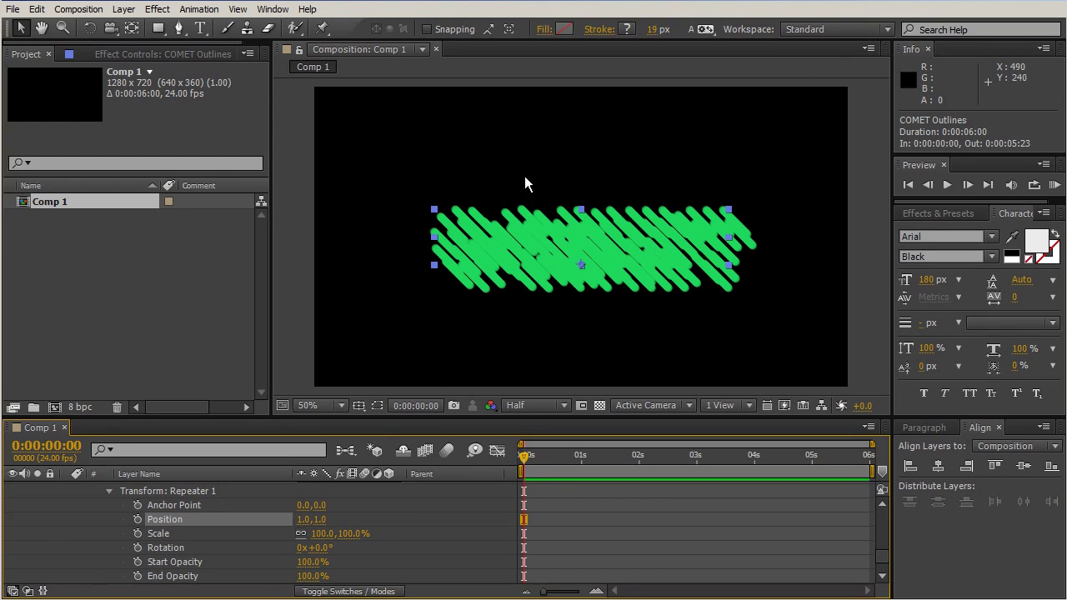
drag(310, 521, 305, 526)
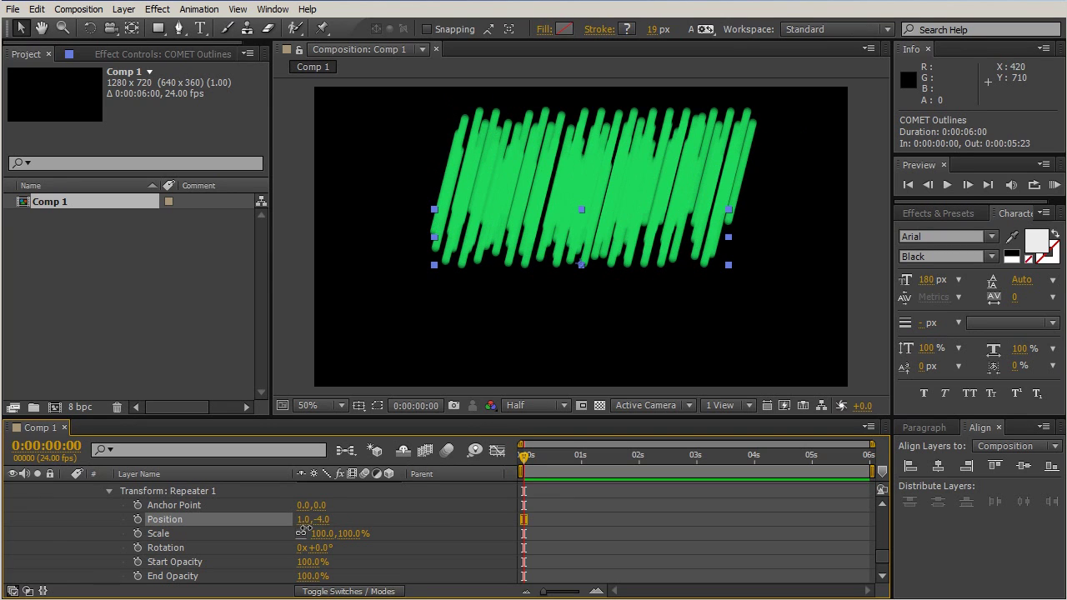
mouse_move(301, 518)
mouse_down()
mouse_move(316, 516)
mouse_move(304, 518)
mouse_up()
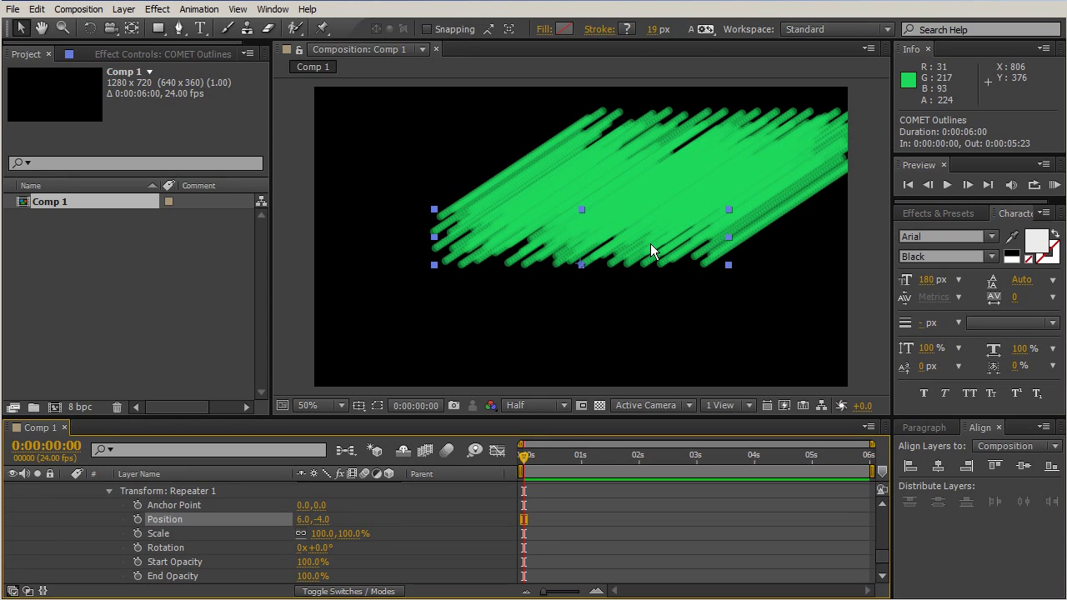
- Unlink the scale proportions of Repeater 1 and set its scale to 90% horizontally and 97% vertically
click(300, 535)
mouse_move(319, 538)
mouse_down()
mouse_move(335, 536)
mouse_move(306, 537)
mouse_move(321, 535)
mouse_up()
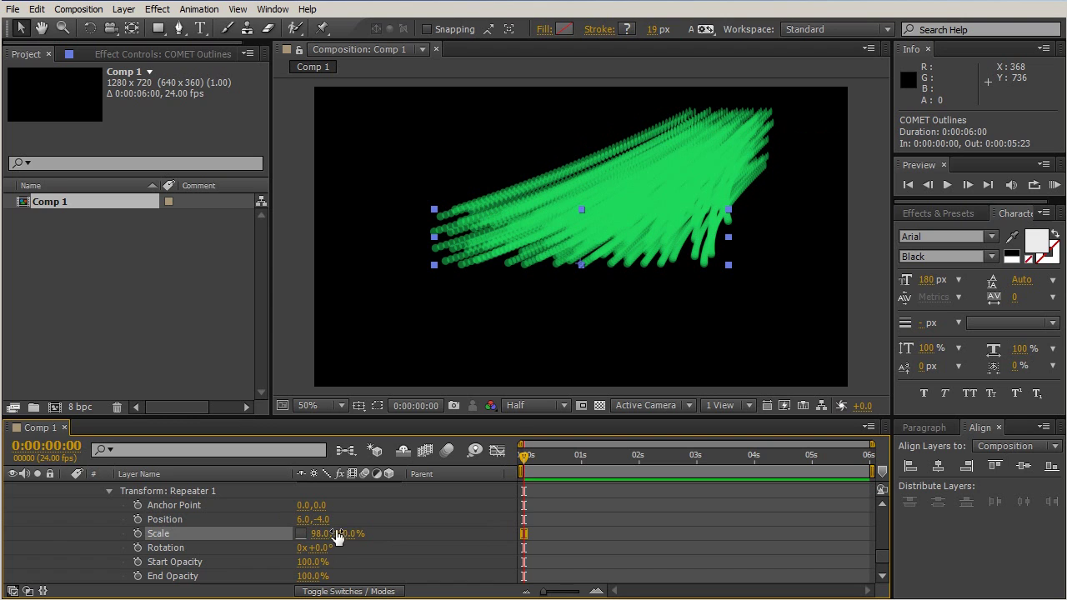
drag(351, 535, 346, 533)
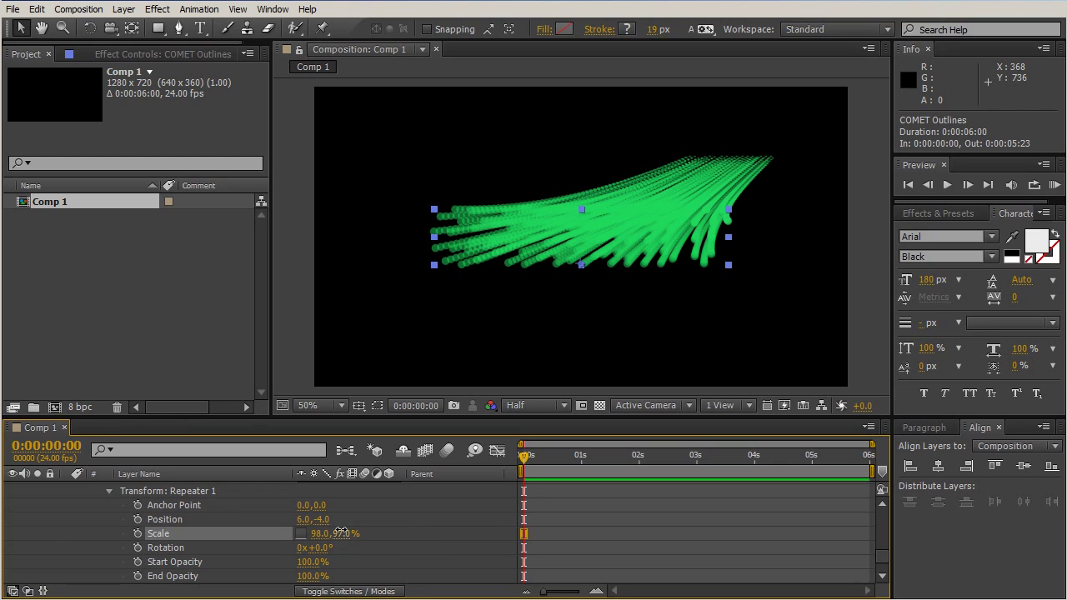
click(341, 534)
drag(313, 533, 303, 534)
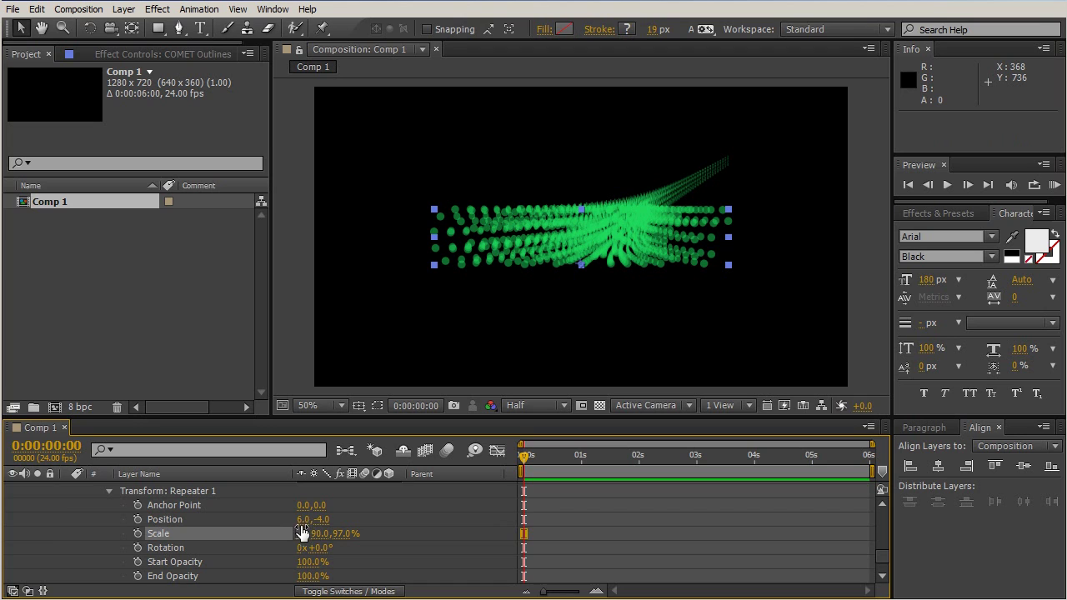
- Set the transform of Repeater 1 to position 11, -8, rotation 7° and a vertical scale of 96%
drag(304, 520, 305, 519)
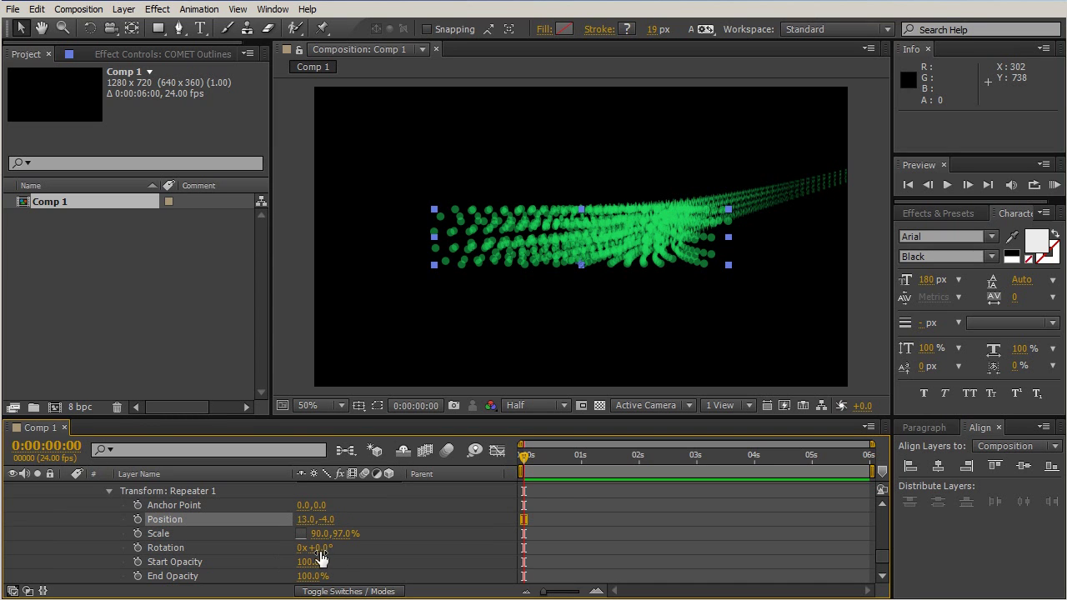
drag(317, 547, 333, 553)
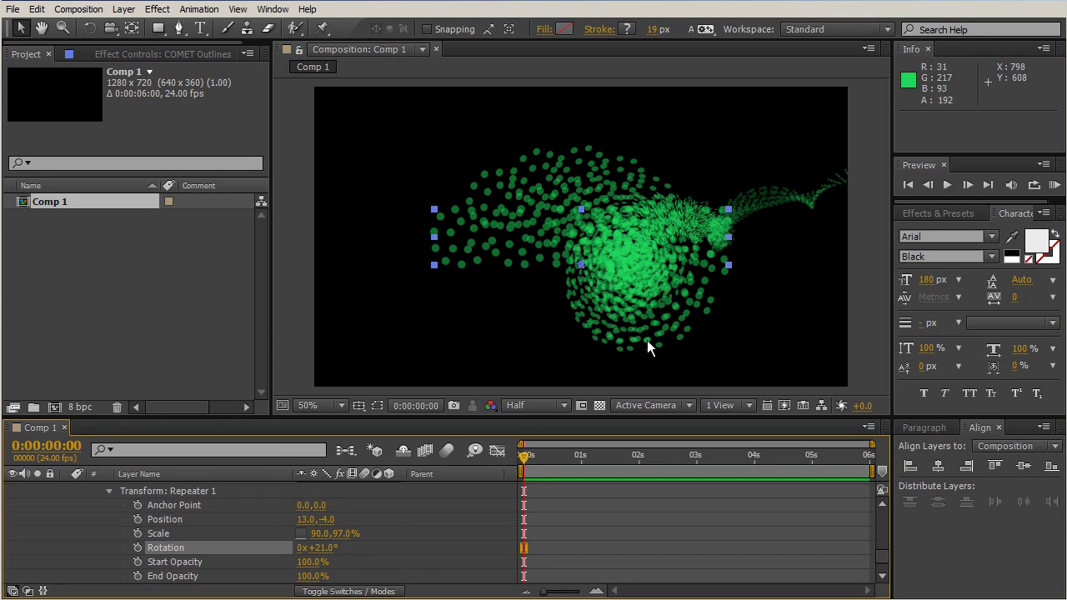
drag(337, 549, 321, 562)
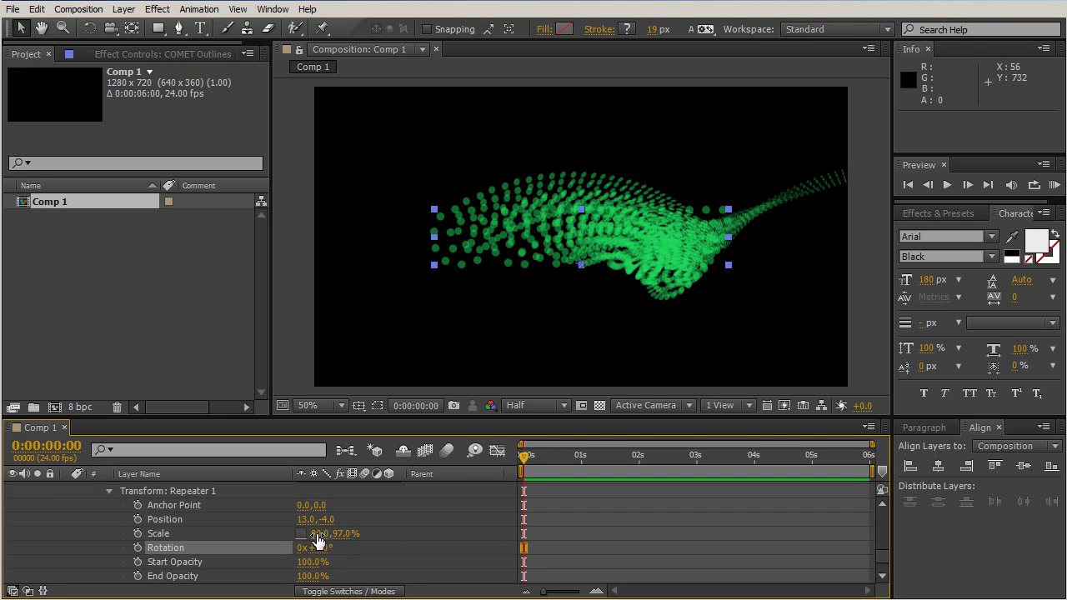
drag(341, 535, 296, 518)
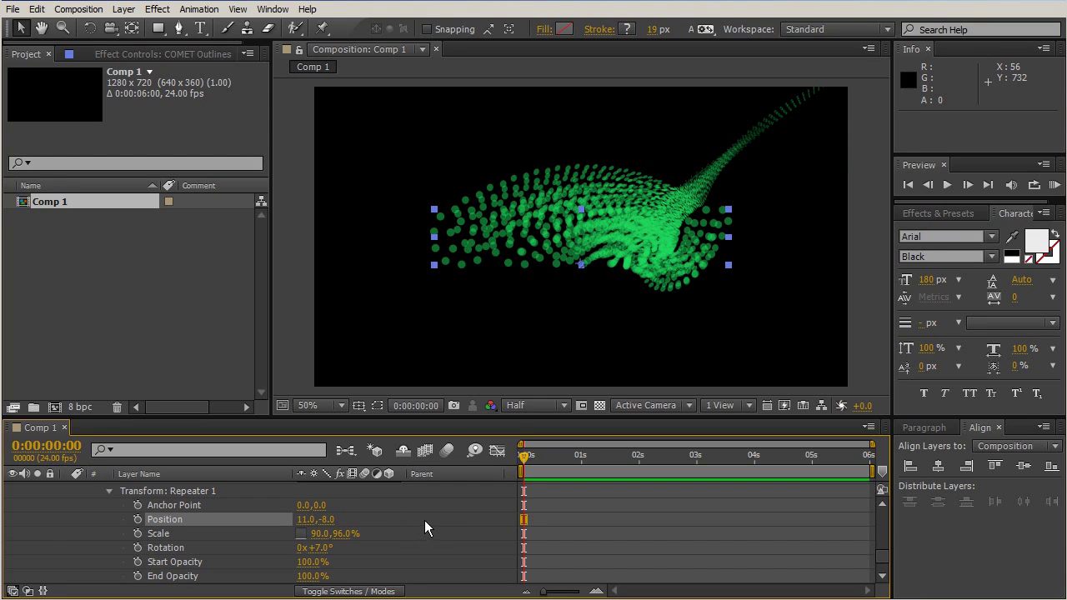
- Set the position of Repeater 1 to 12, -8 and its rotation to 13°
scroll(439, 539, up, 2)
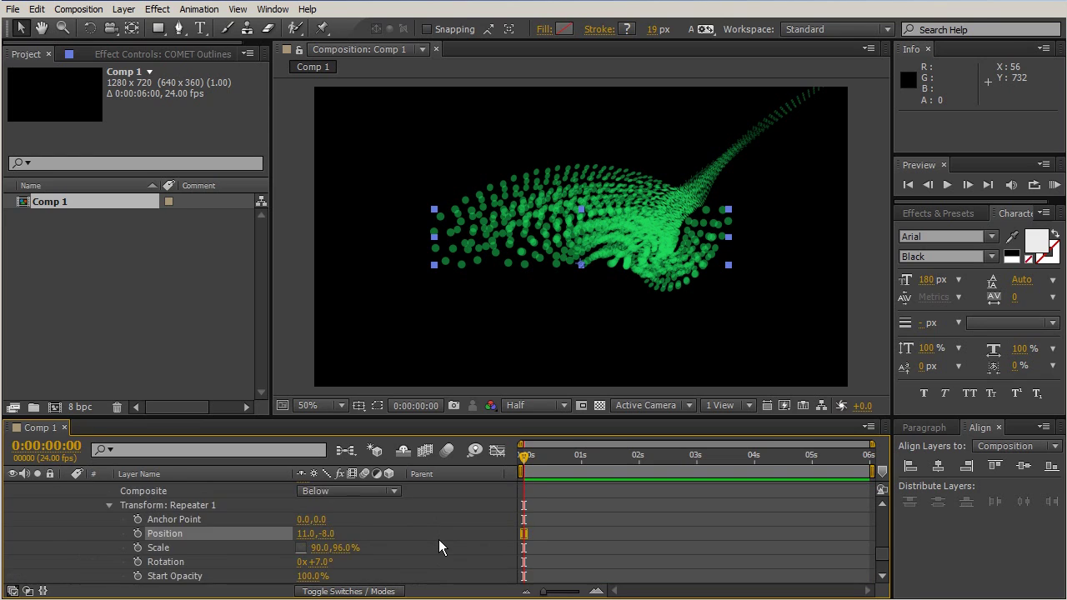
scroll(439, 539, down, 3)
scroll(439, 537, up, 4)
scroll(436, 536, down, 1)
scroll(435, 537, up, 2)
scroll(435, 537, down, 1)
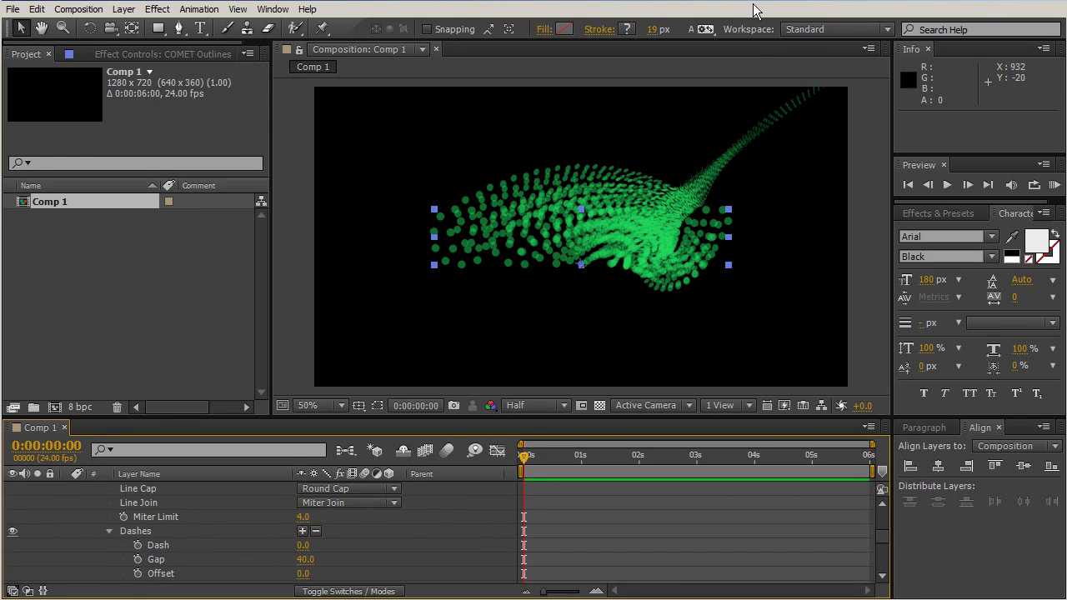
scroll(411, 518, down, 2)
scroll(411, 518, up, 3)
scroll(411, 518, down, 2)
scroll(411, 518, down, 3)
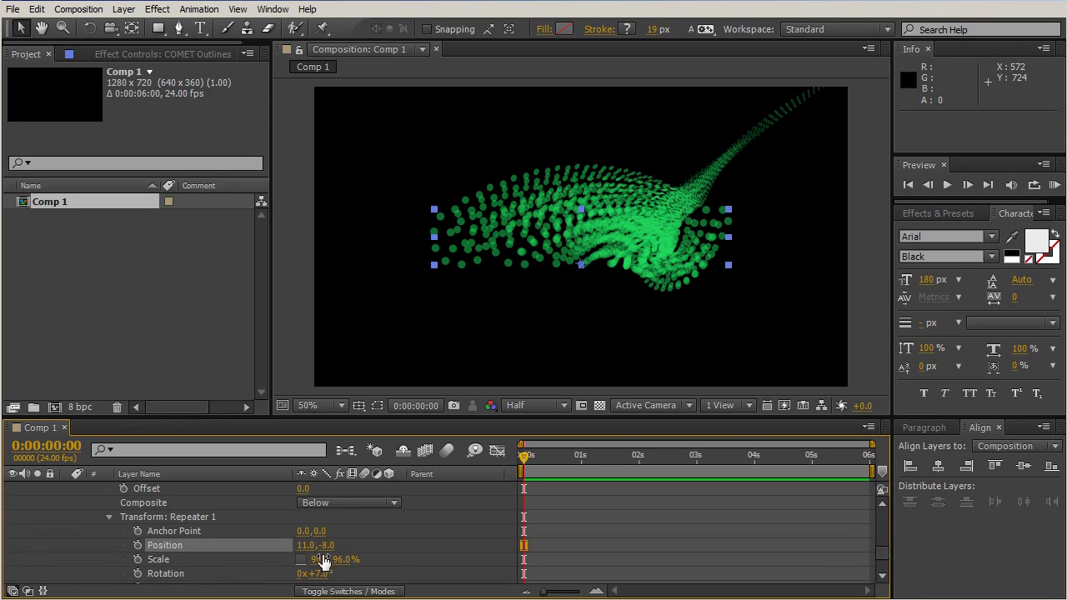
drag(323, 546, 325, 573)
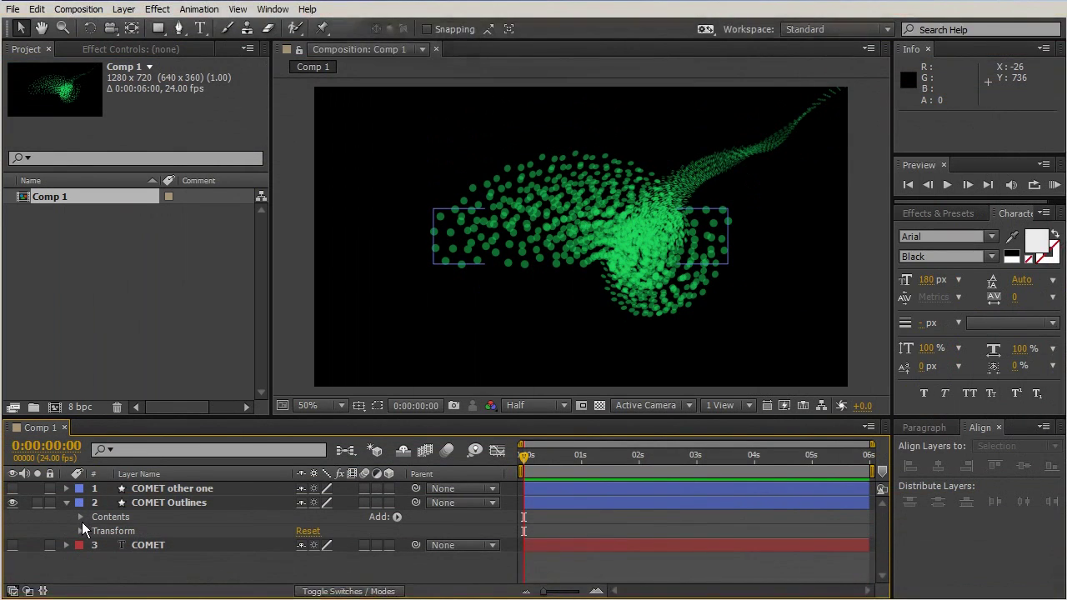
- Set the anchor point in the transform of Repeater 1 to -79, 132
click(79, 517)
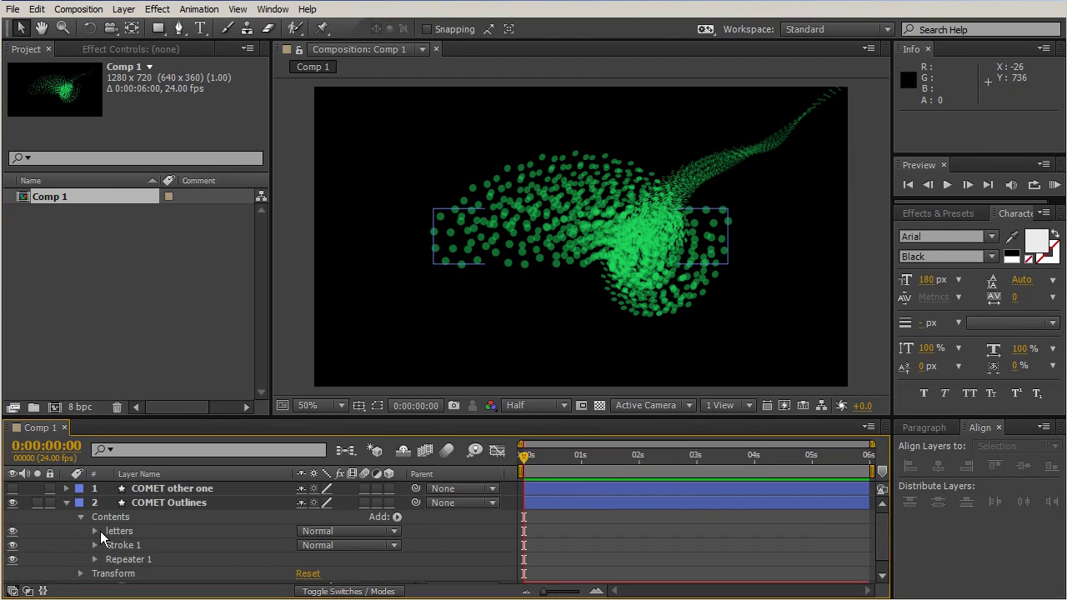
click(118, 560)
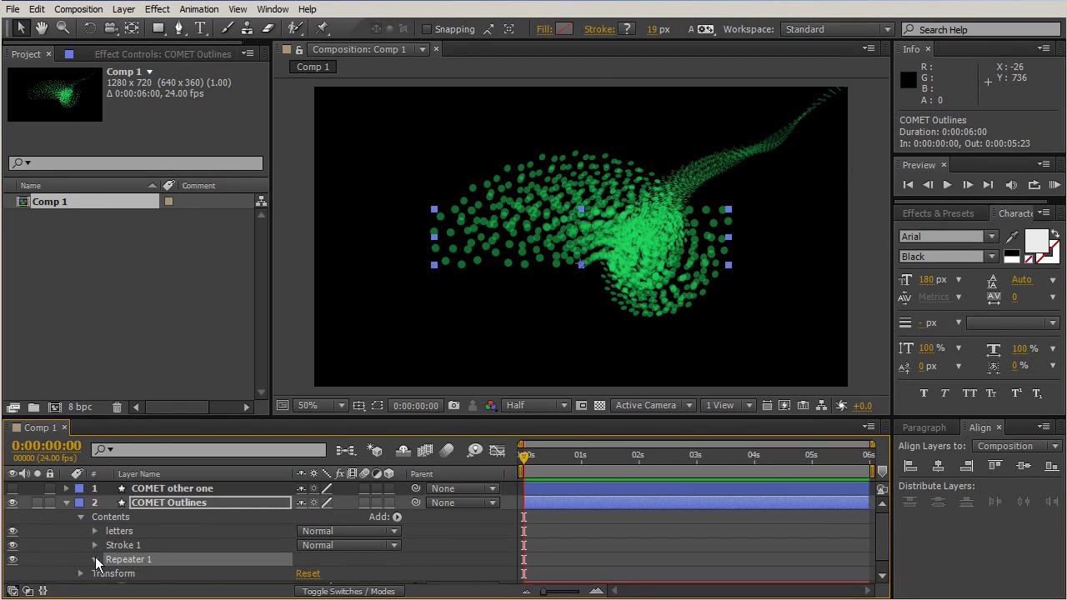
click(95, 560)
scroll(221, 517, down, 2)
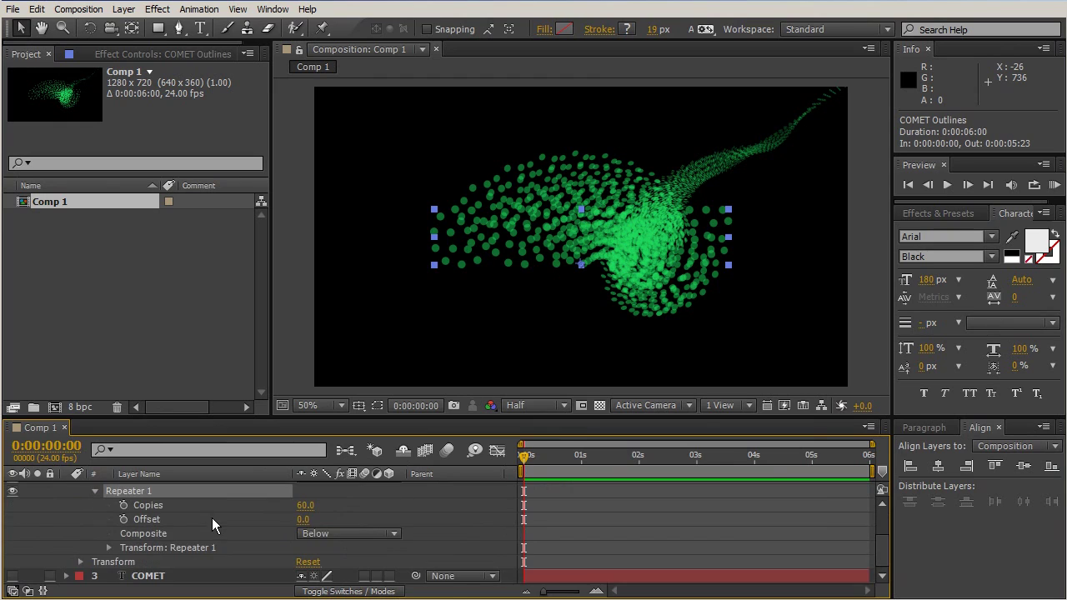
click(108, 547)
scroll(167, 533, down, 4)
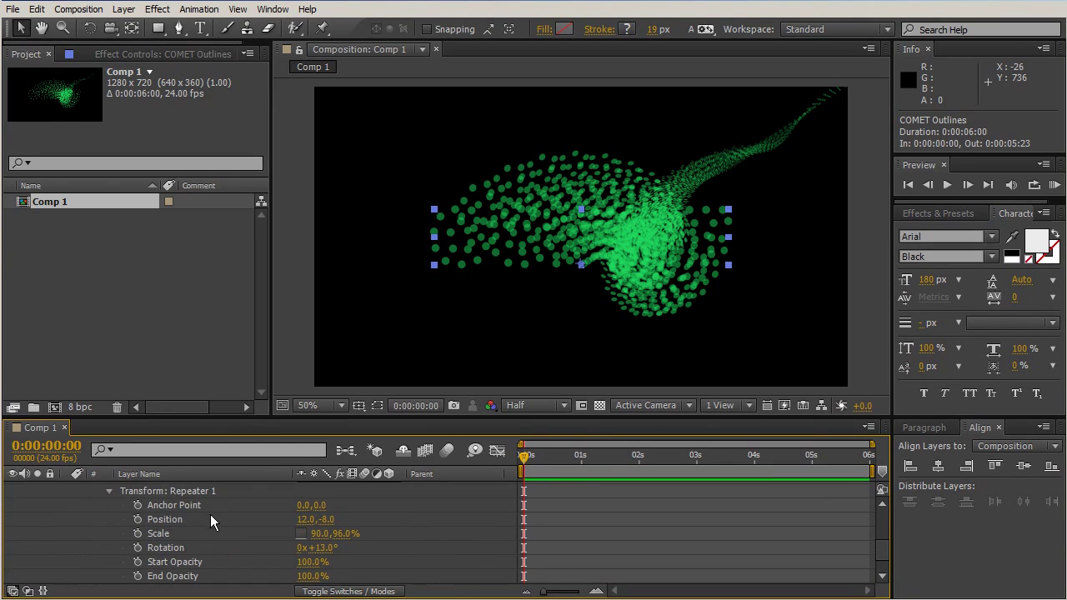
click(205, 504)
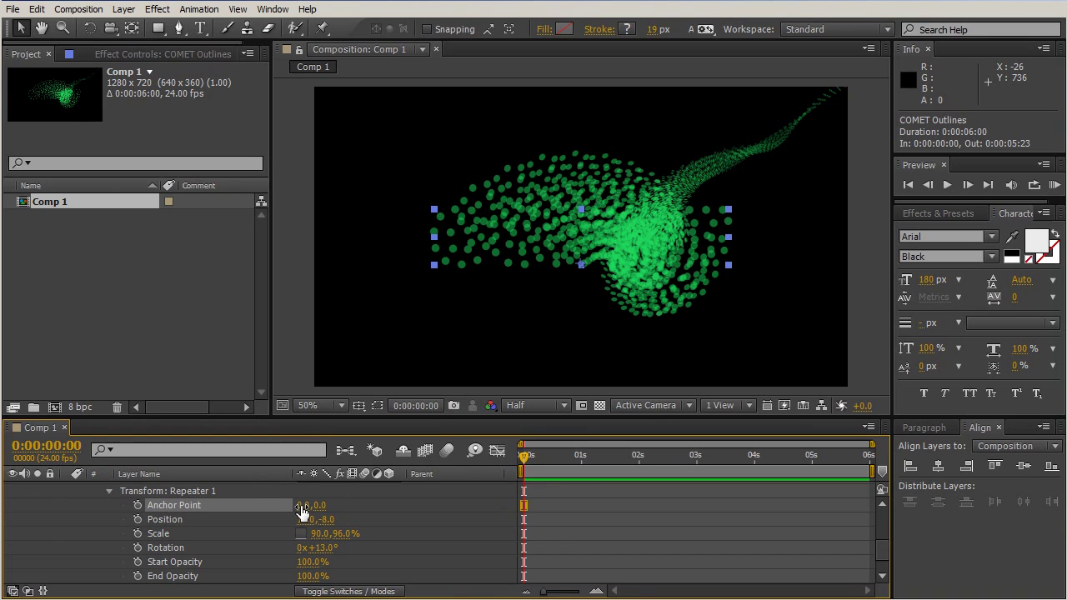
drag(302, 510, 255, 534)
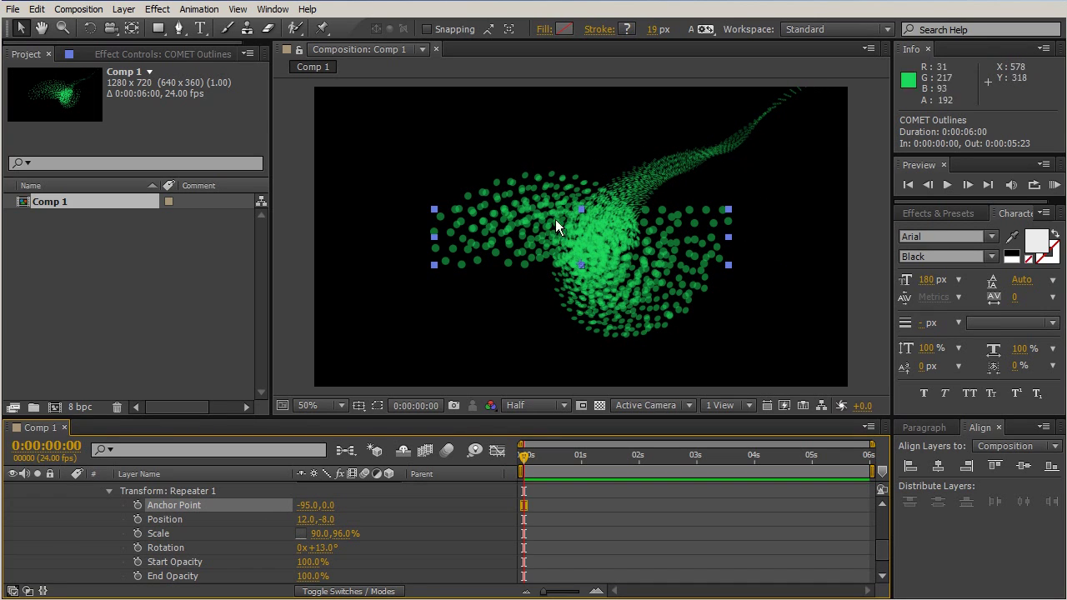
drag(302, 502, 448, 492)
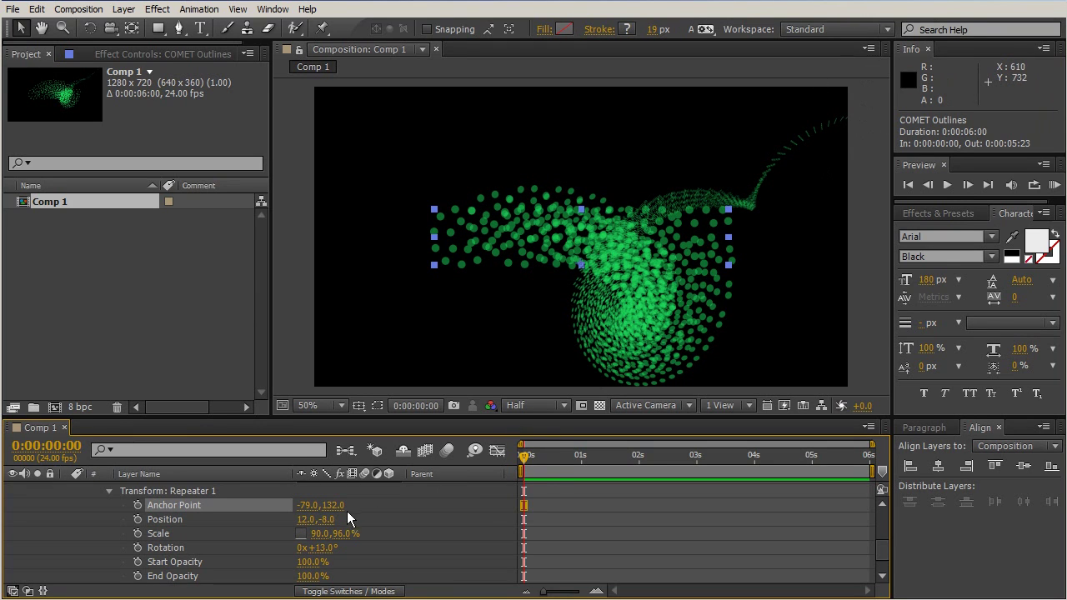
- Set the vertical position of Repeater 1 to -10 and its rotation to 12°
mouse_move(324, 520)
mouse_down()
mouse_move(336, 520)
mouse_move(321, 520)
mouse_up()
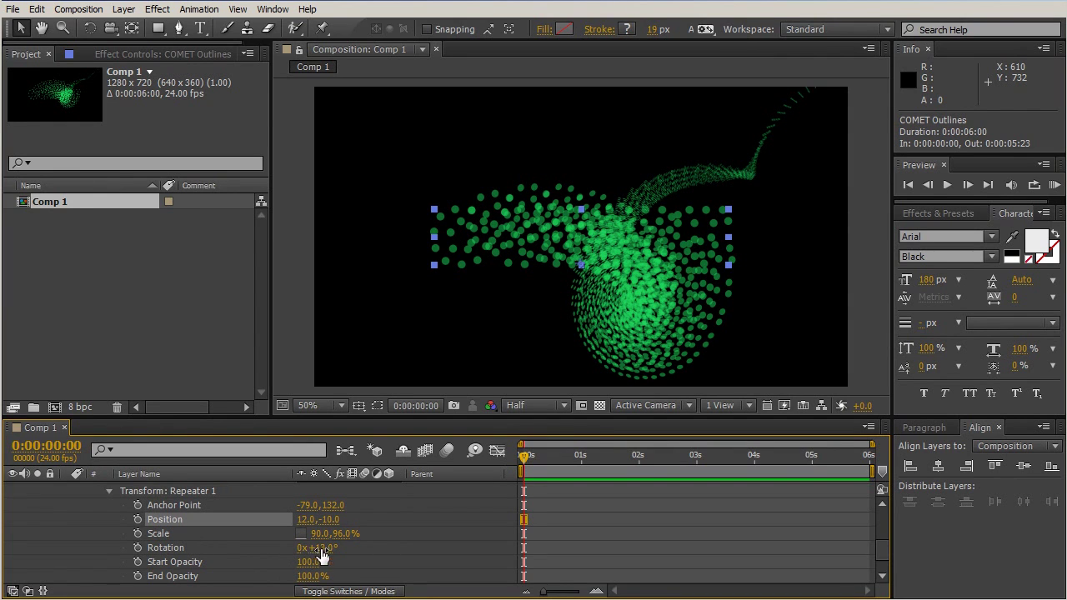
mouse_move(320, 548)
mouse_down()
mouse_move(341, 556)
mouse_move(325, 547)
mouse_up()
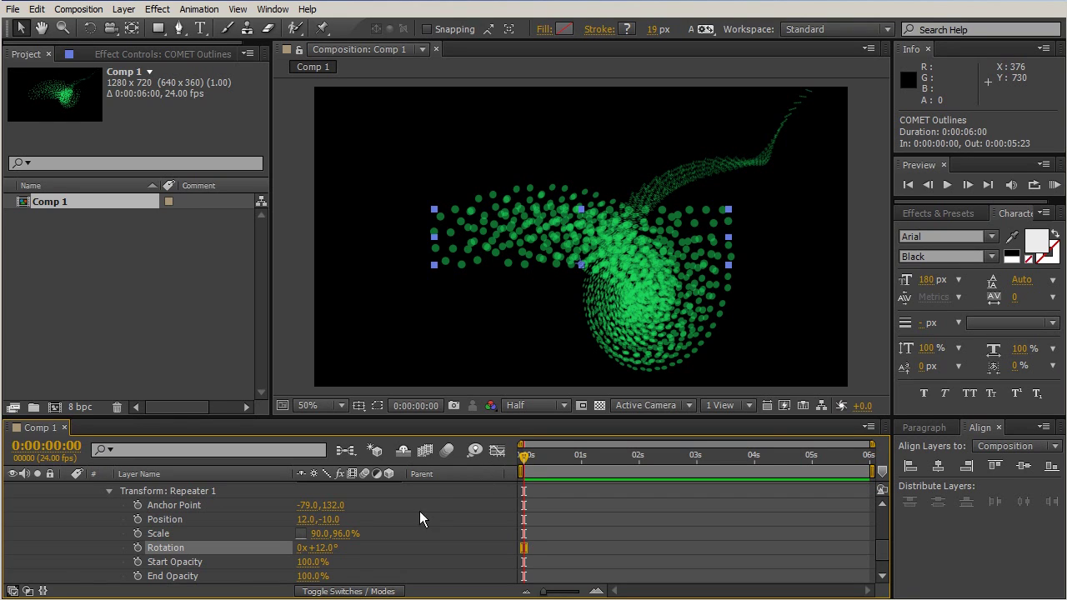
- Add a keyframe for the offset of Repeater 1 with the value 0 at 0:00:03:23
scroll(420, 518, up, 1)
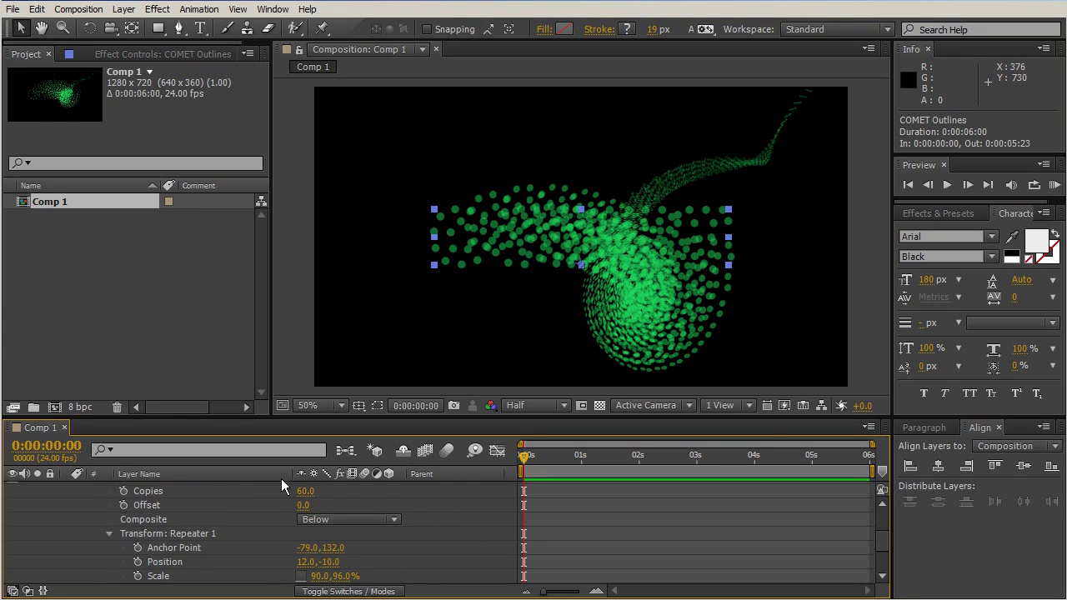
drag(525, 457, 750, 470)
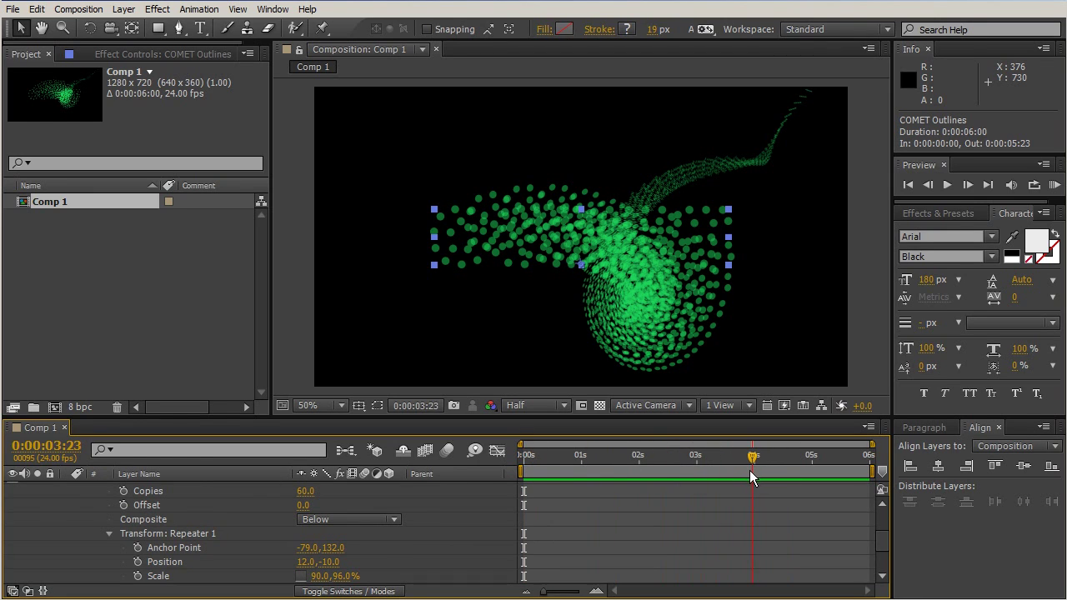
click(123, 506)
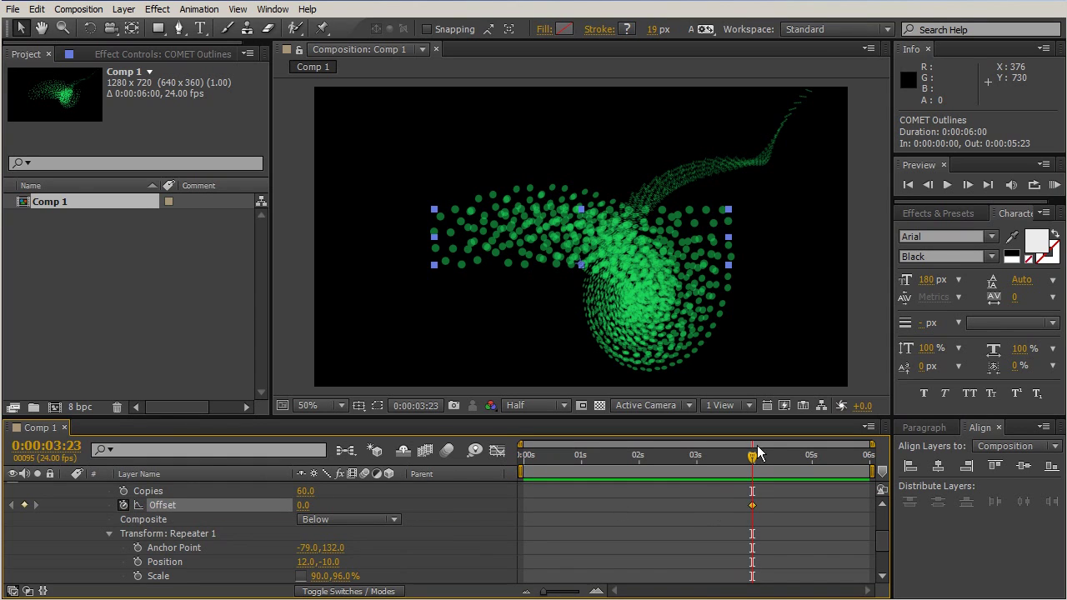
- Add an offset keyframe of 60 to Repeater 1 at 0:00:00:00 and scrub through the animation
drag(750, 464, 517, 446)
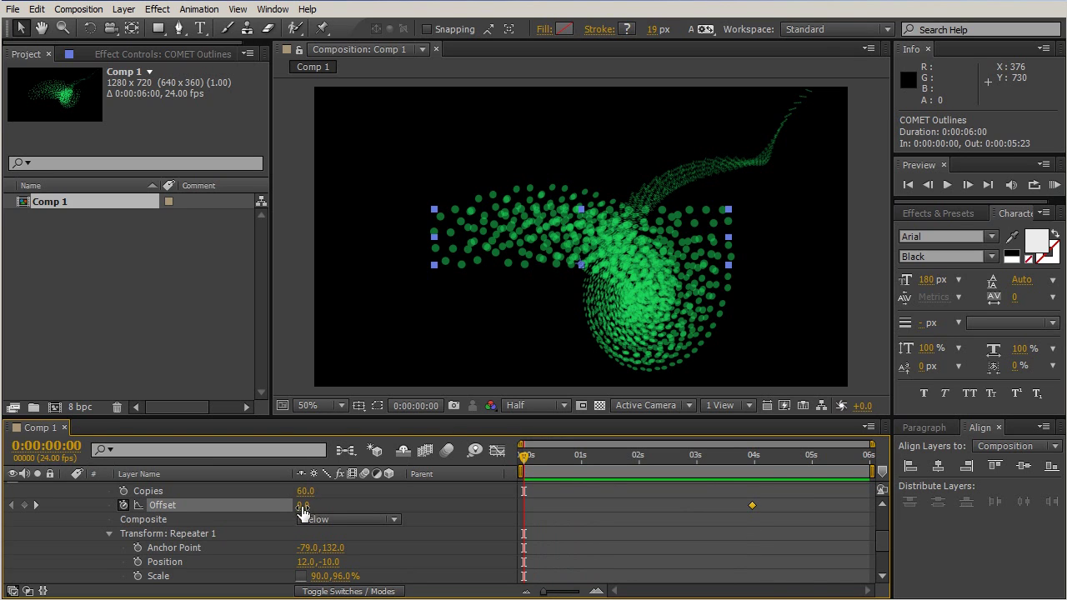
drag(302, 508, 337, 494)
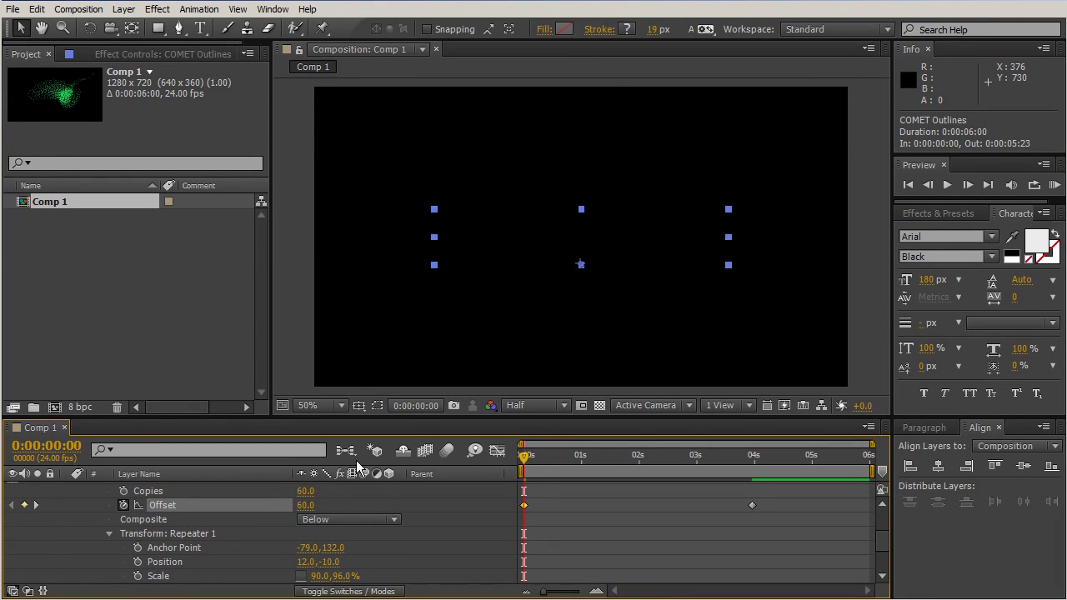
drag(525, 457, 711, 459)
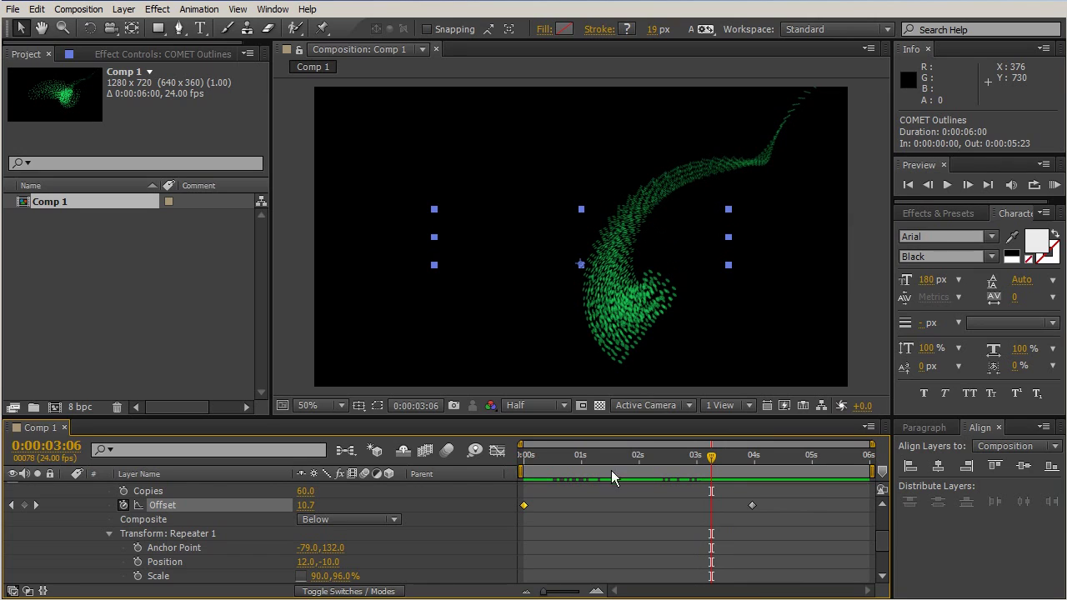
- Keyframe the copies of Repeater 1 at 60 at 0:00:02:23 and at 9 at 0:00:03:23
click(123, 491)
drag(712, 492, 752, 461)
click(312, 491)
text(9)
key(Return)
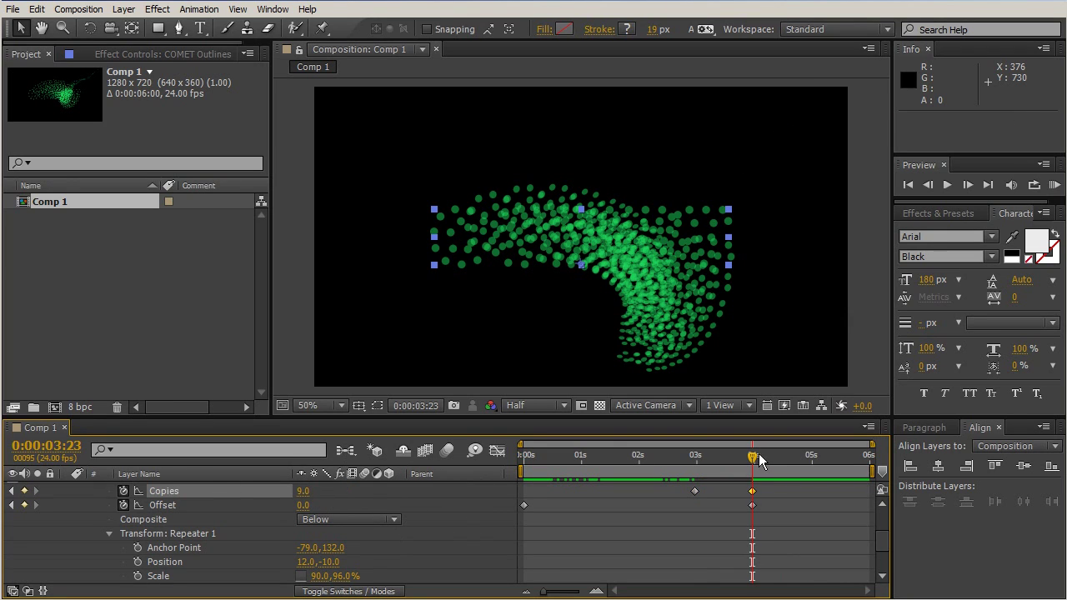
- Shift the second copies keyframe to 0:00:03:22 and add a copies keyframe of 0 at 0:00:04:04
drag(752, 491, 763, 454)
click(304, 490)
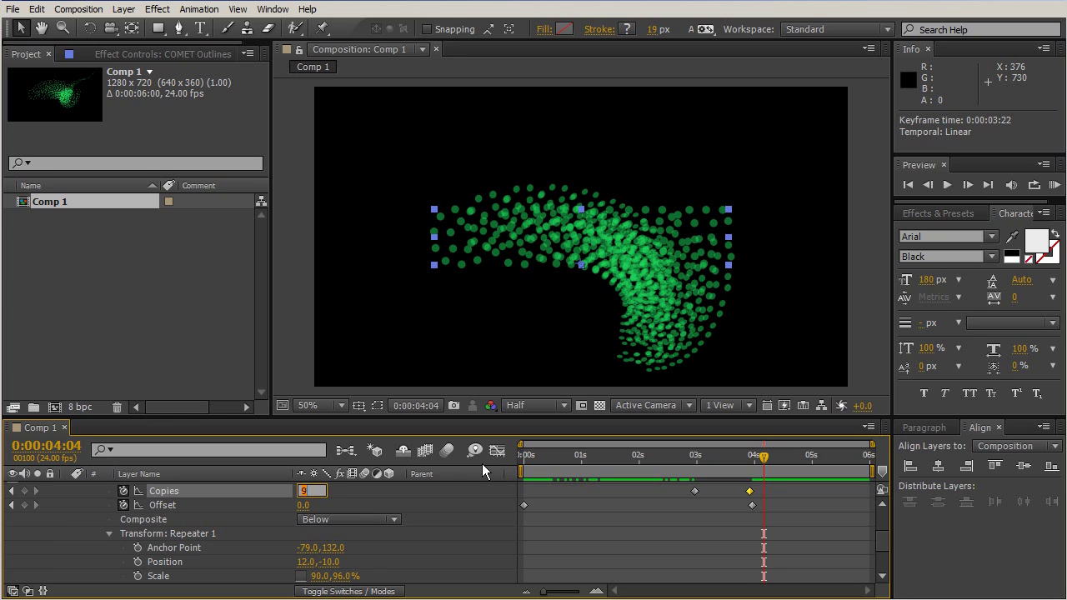
text(0)
key(Return)
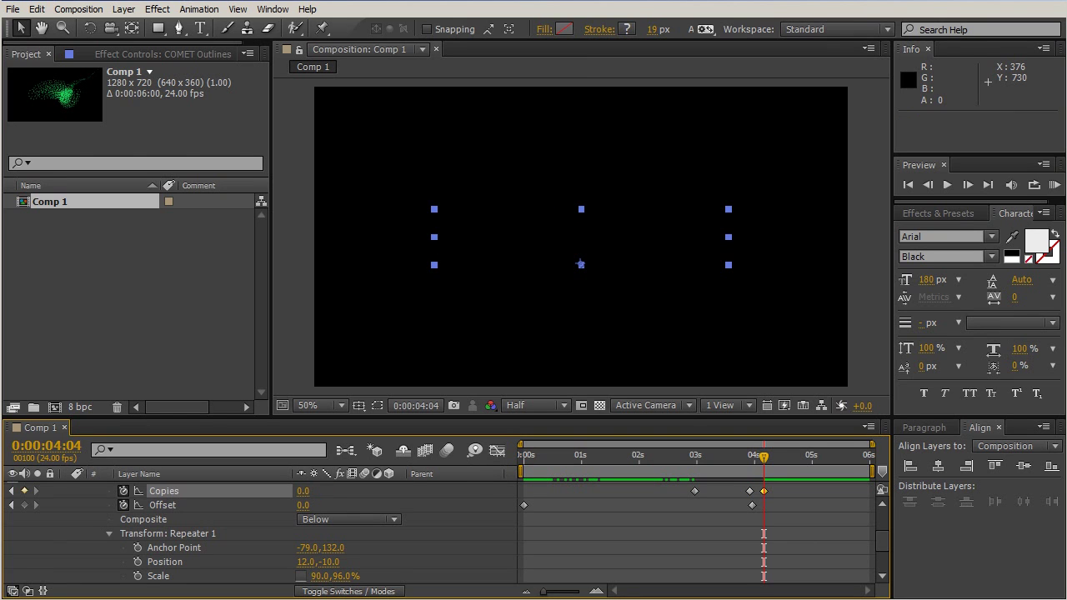
drag(762, 457, 695, 450)
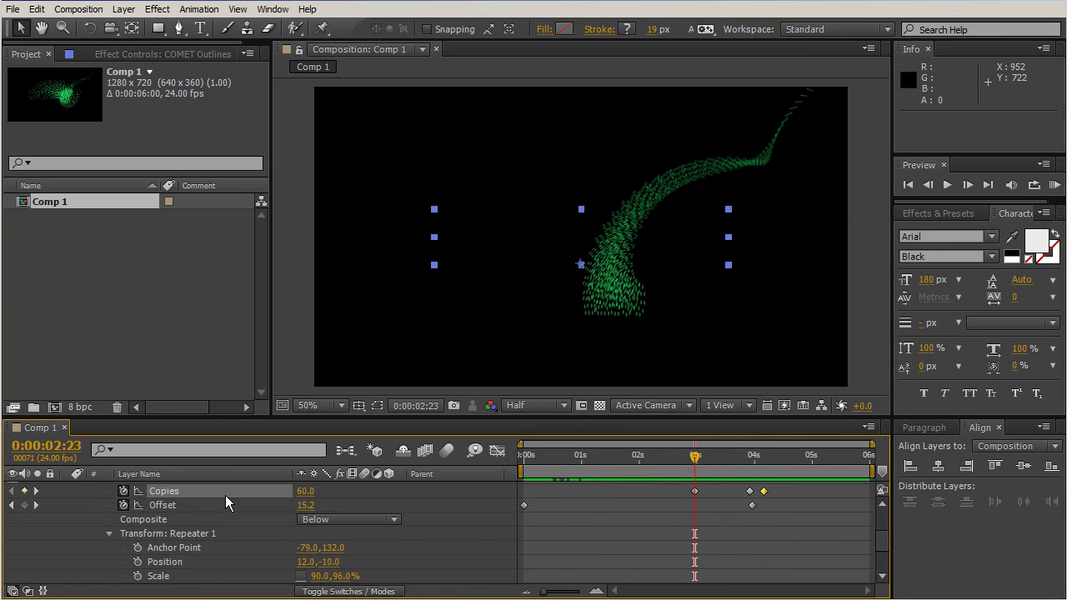
- Copy Repeater 1 at 0:00:00:00 from COMET Outlines, make the COMET other one layer visible, and paste the repeater into that layer
scroll(225, 495, up, 1)
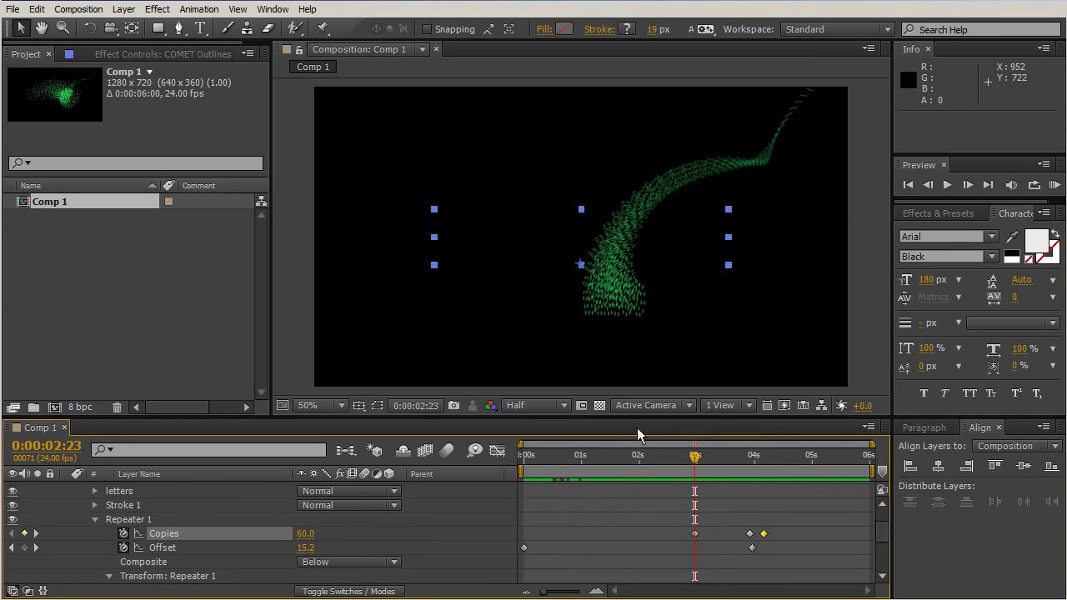
drag(680, 454, 477, 457)
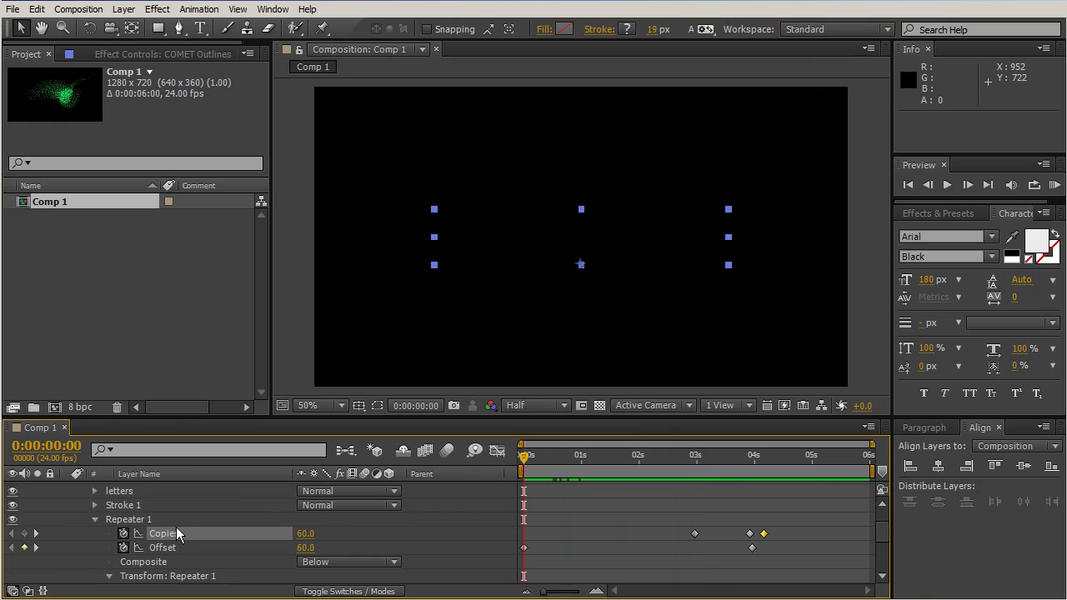
click(139, 521)
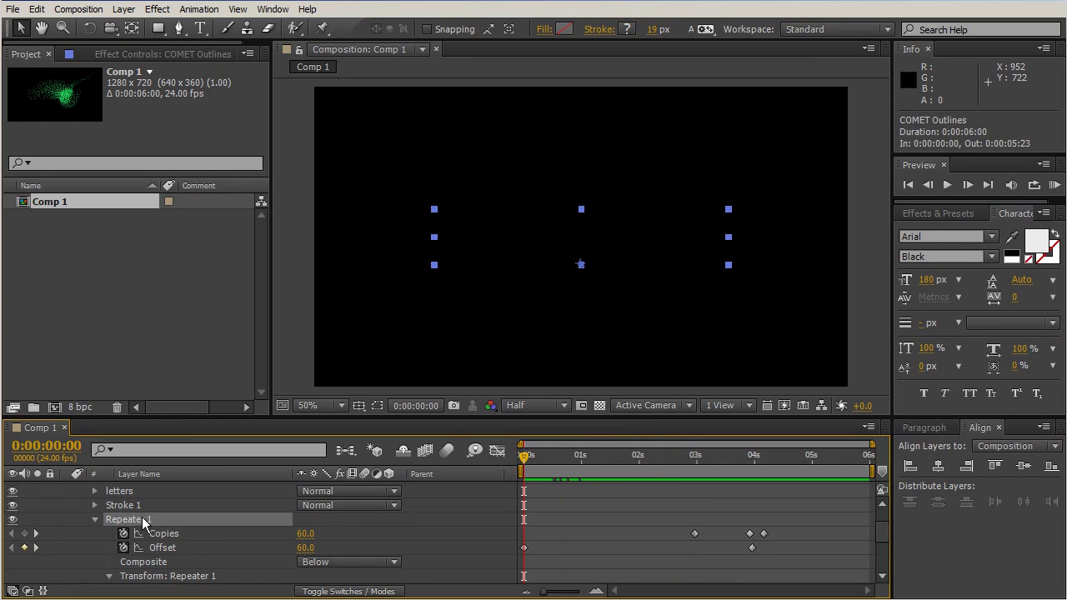
scroll(188, 528, up, 2)
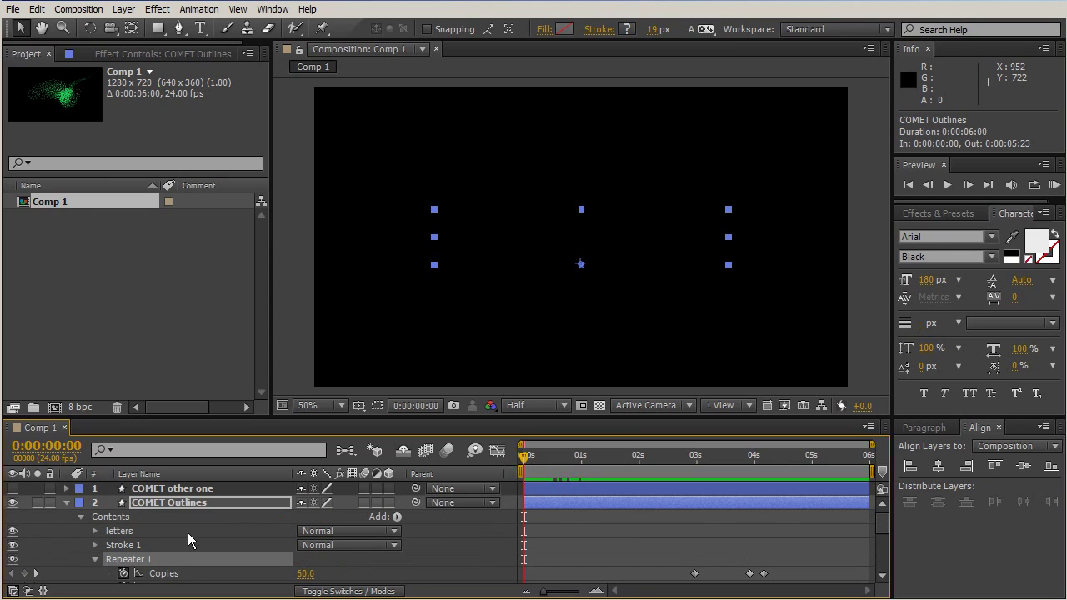
click(151, 491)
click(66, 488)
click(12, 488)
click(122, 503)
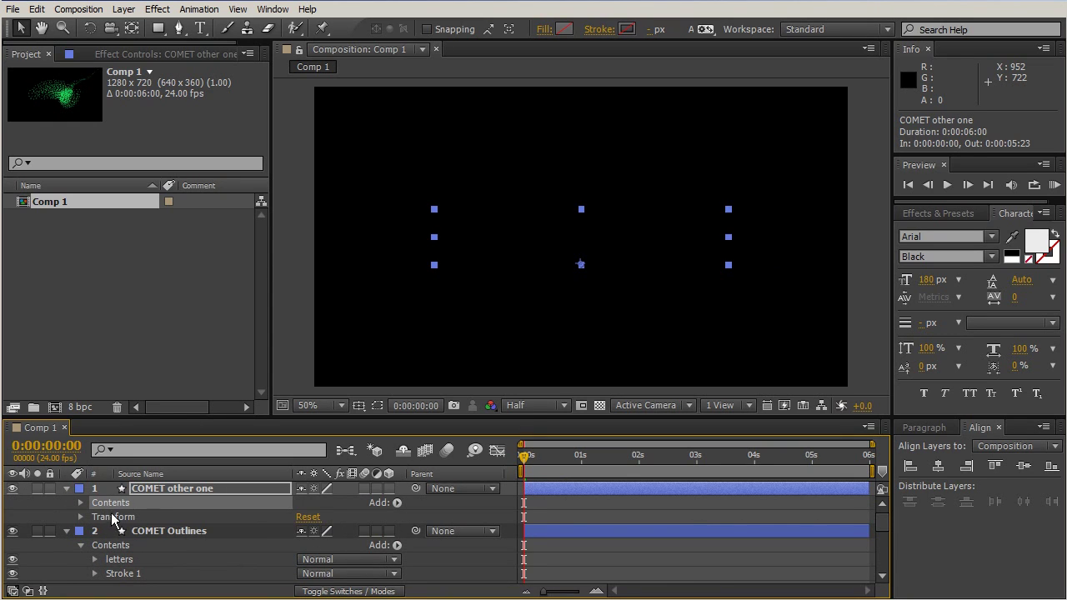
key(ctrl+v)
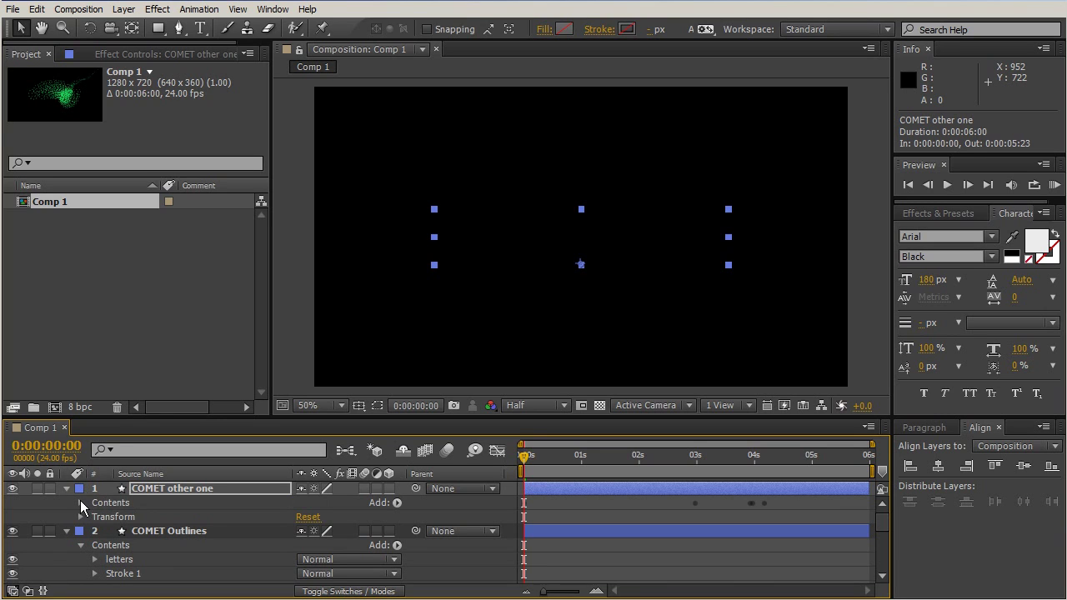
click(80, 503)
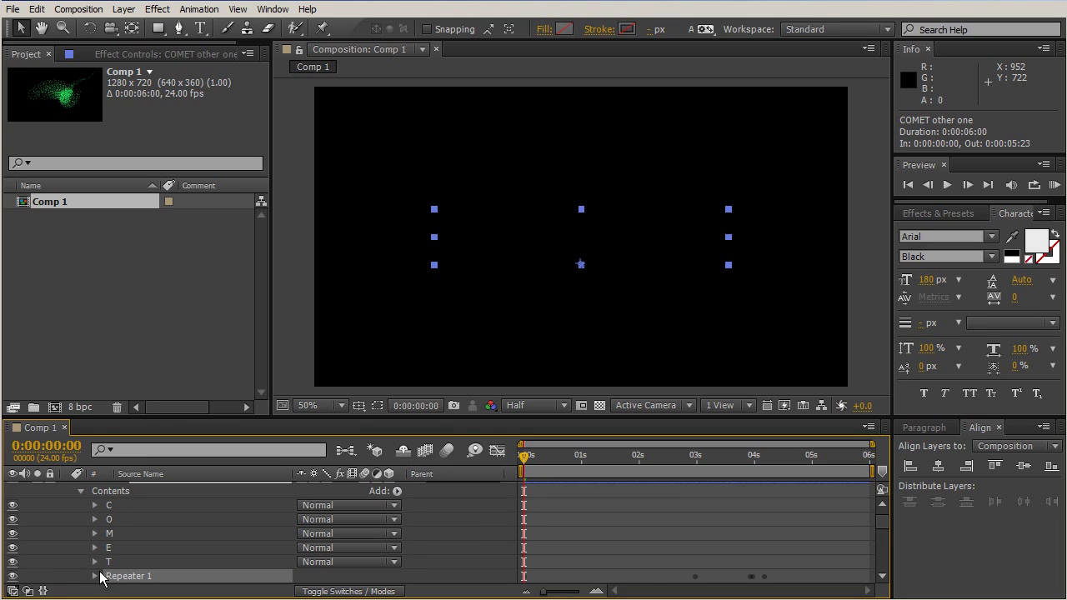
- Add a Fill to the contents of COMET other one and set its color to white, FFFFFF
drag(524, 456, 631, 470)
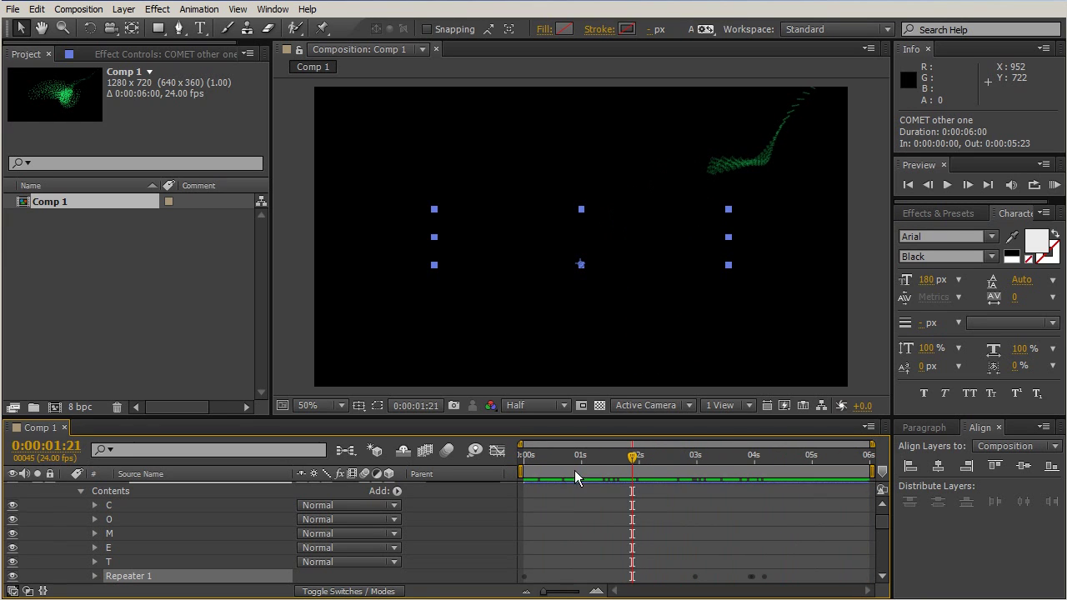
click(107, 491)
click(398, 491)
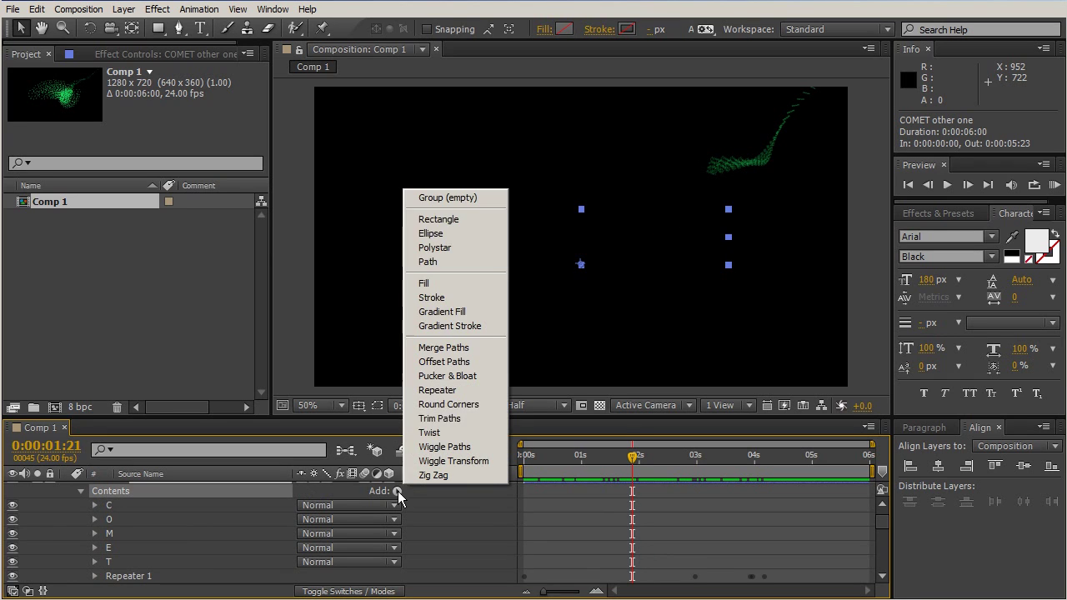
click(446, 284)
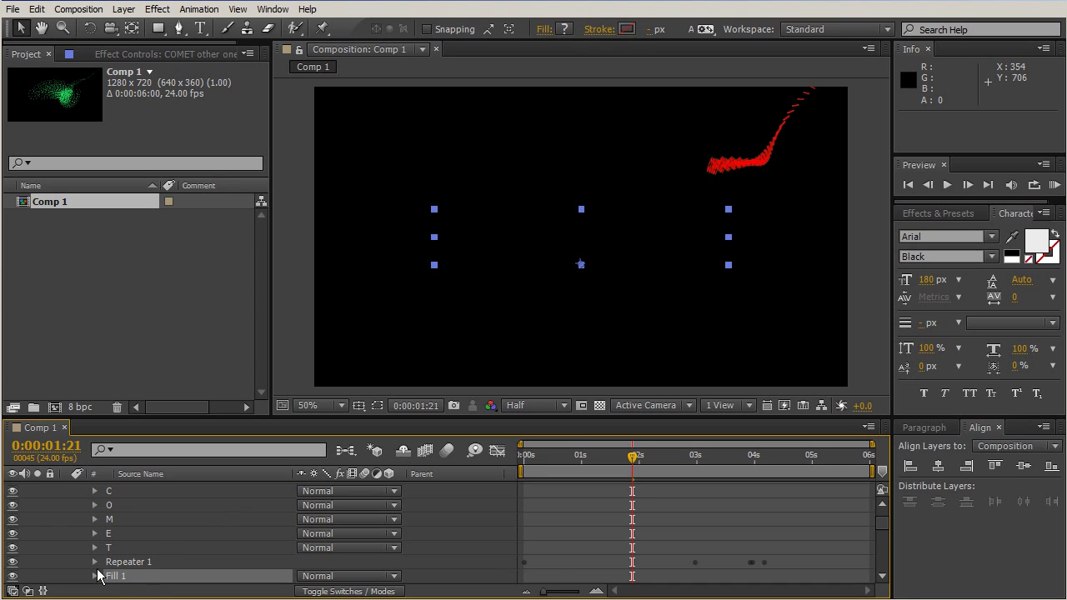
click(94, 576)
click(305, 561)
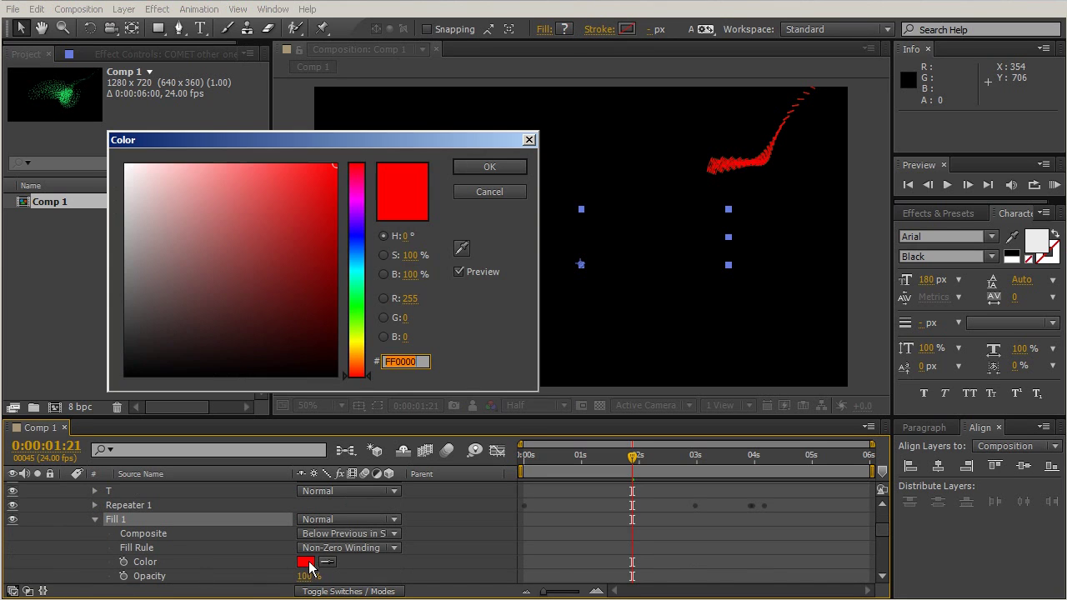
drag(242, 215, 53, 40)
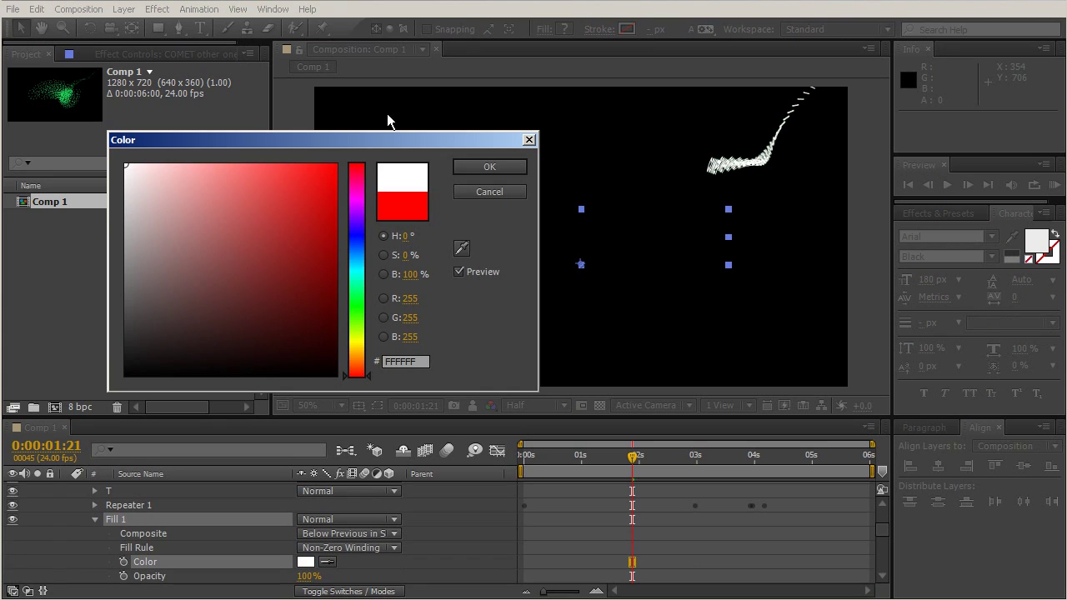
click(498, 172)
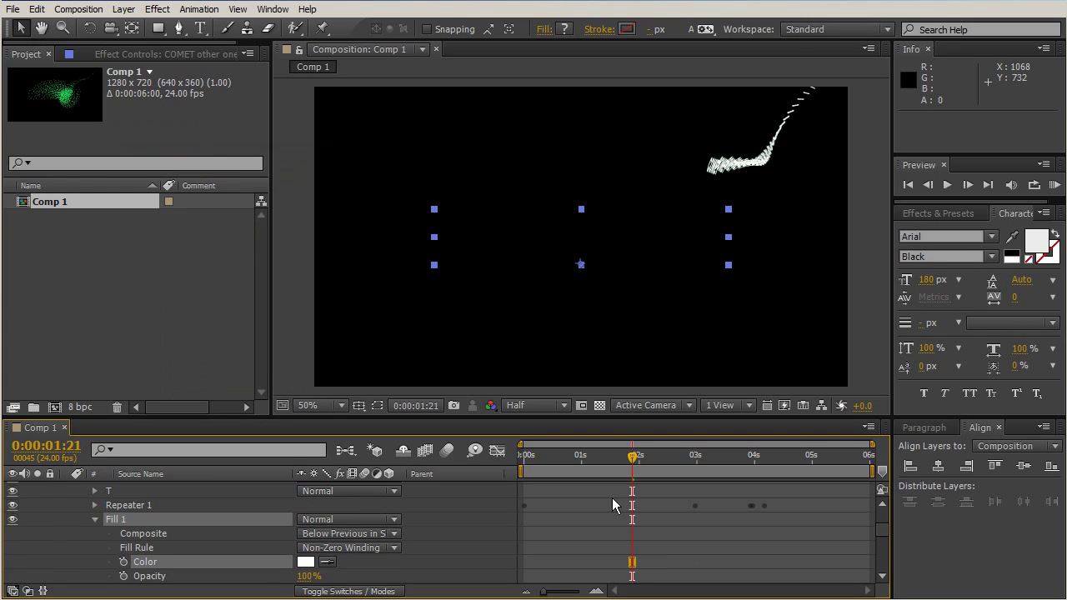
- Remove the copies keyframes from Repeater 1 in COMET other one, set its copies to 1, and scrub to 0:00:03:23
click(115, 505)
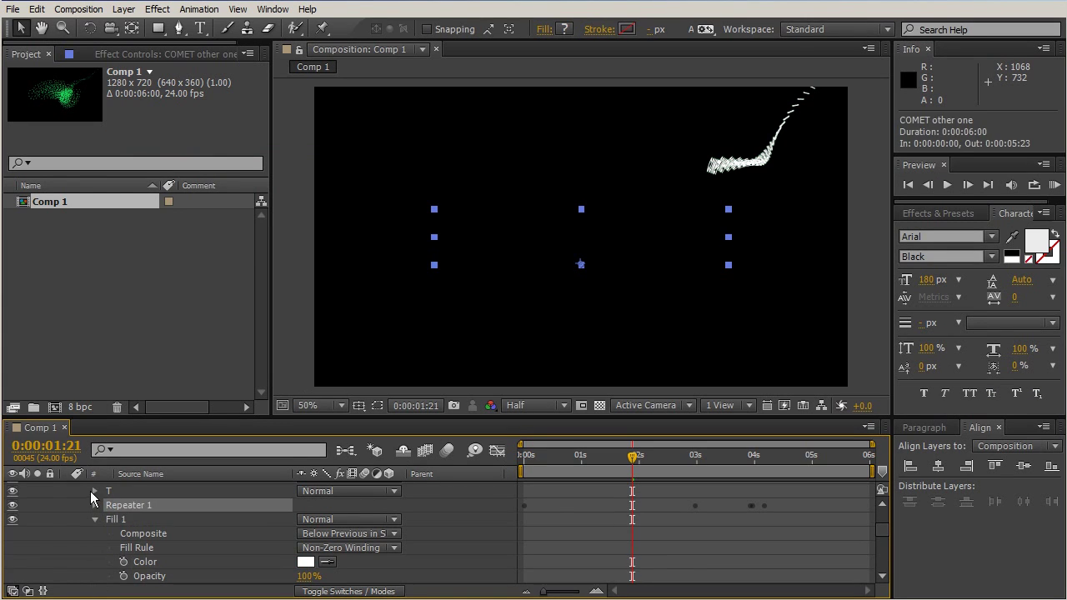
click(94, 505)
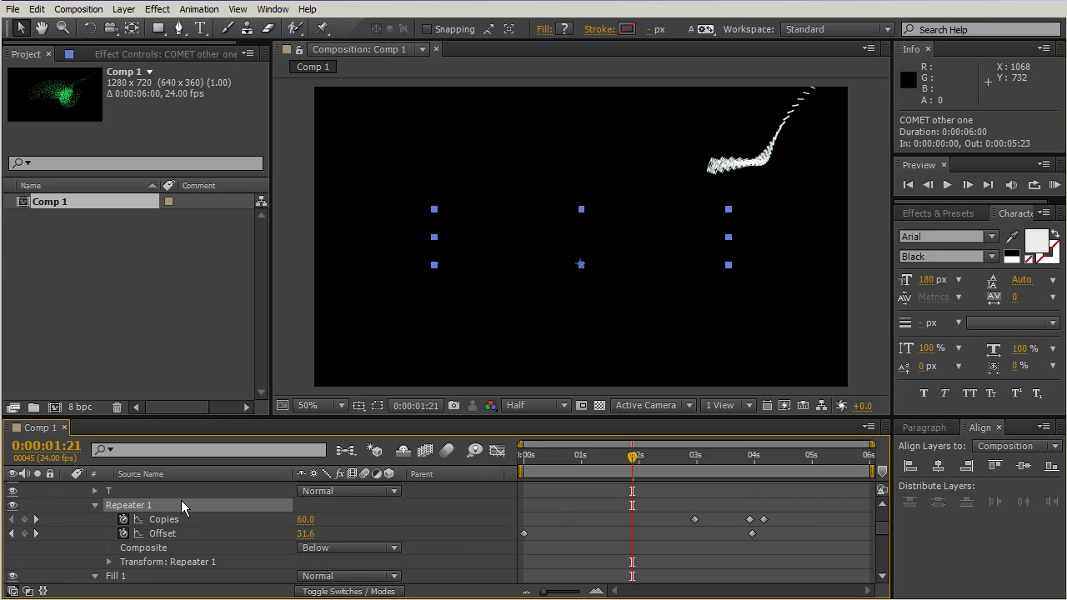
key(Page_Up)
key(Home)
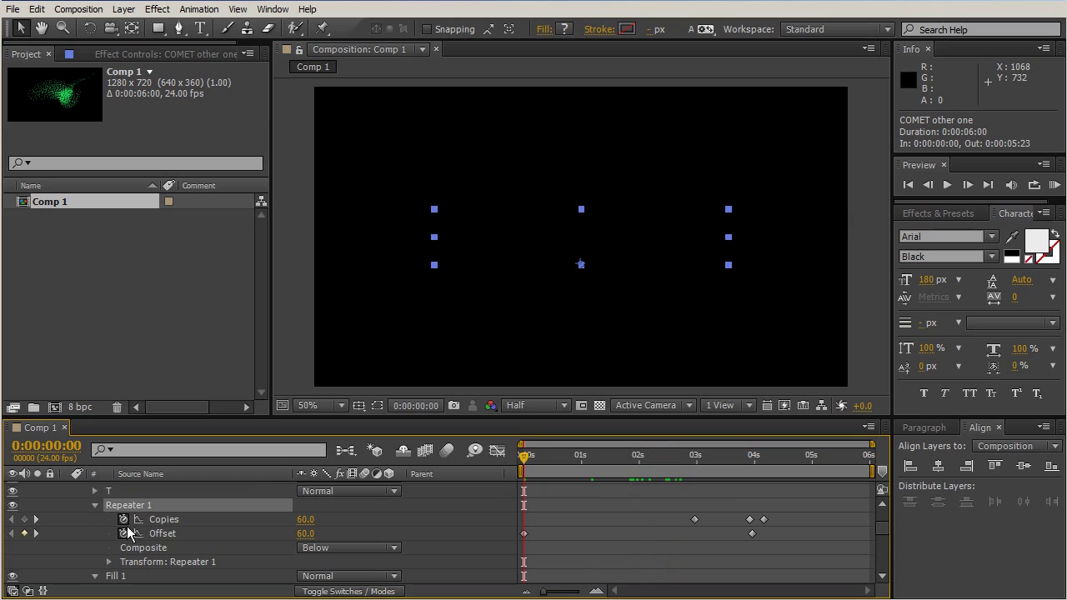
click(124, 520)
click(305, 520)
text(1)
key(Return)
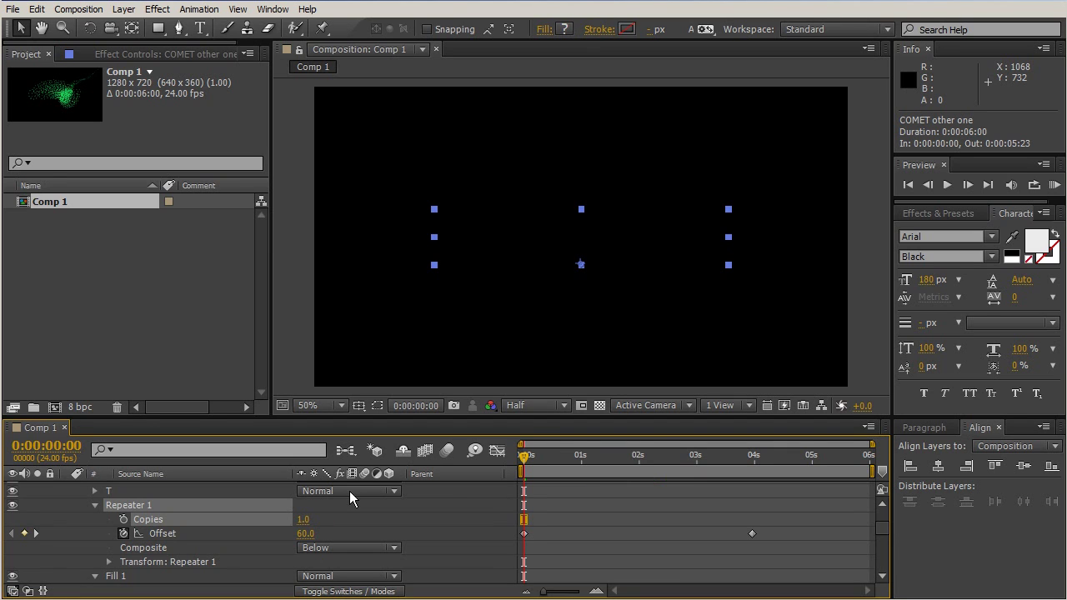
drag(523, 456, 747, 475)
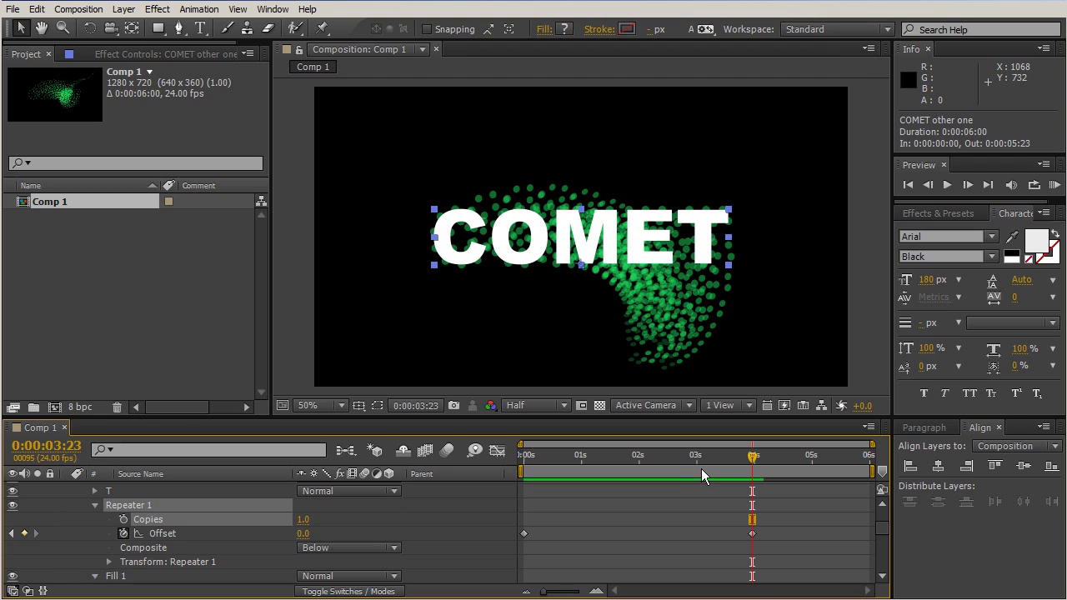
- Apply a Gaussian Blur to the COMET Outlines layer with a blurriness of 4.7
scroll(180, 507, up, 3)
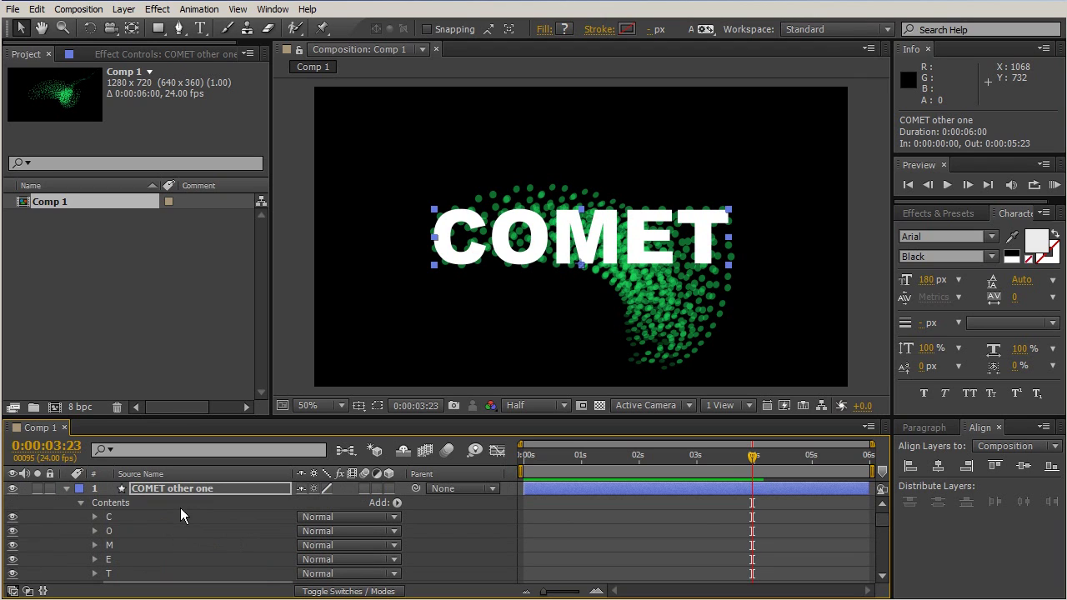
click(83, 502)
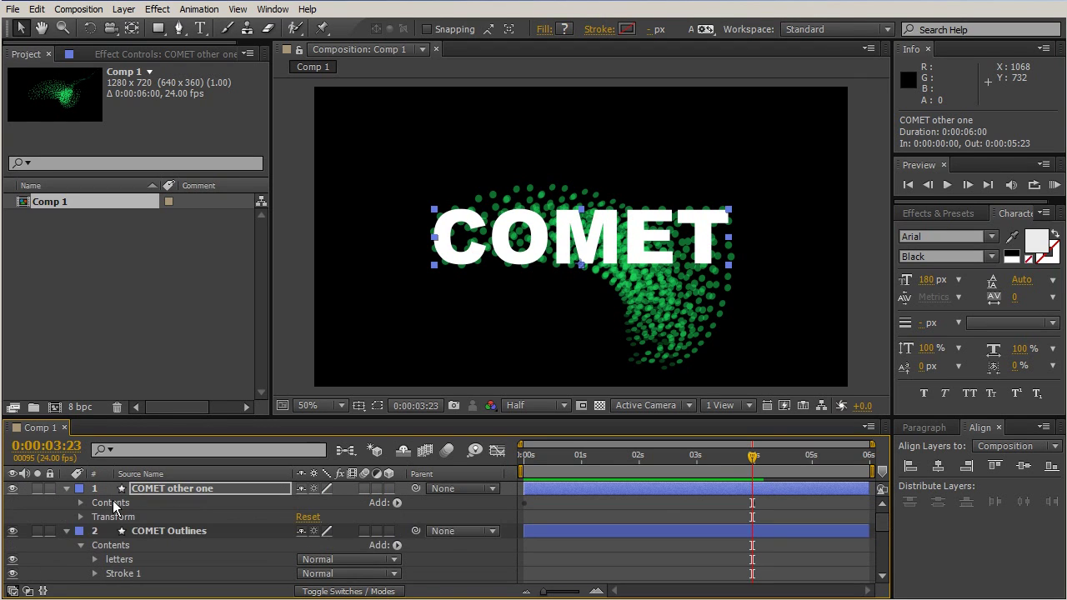
click(160, 530)
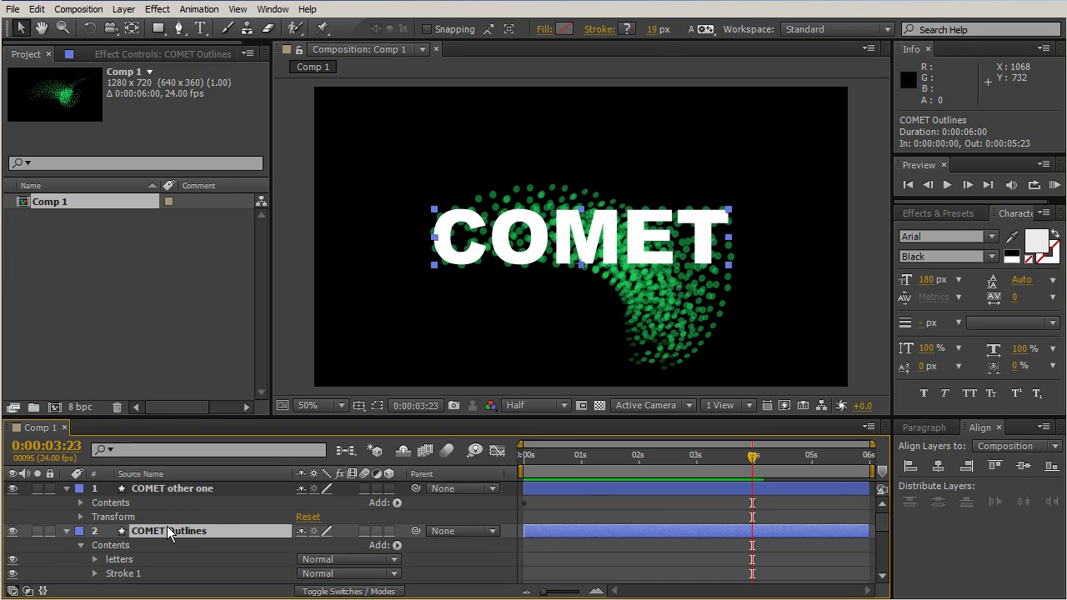
scroll(210, 532, down, 1)
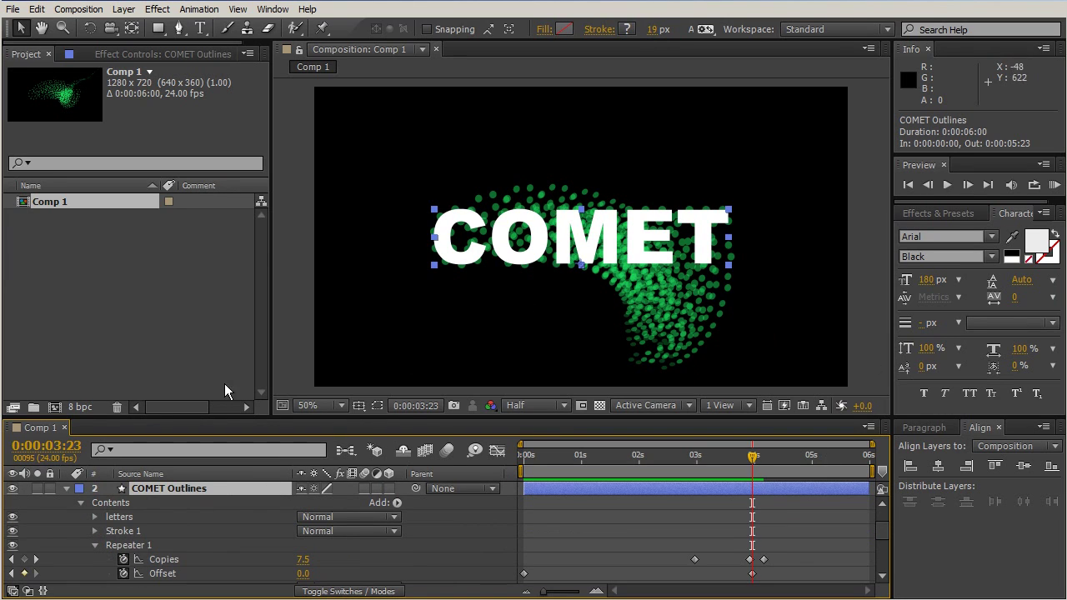
click(933, 214)
click(940, 231)
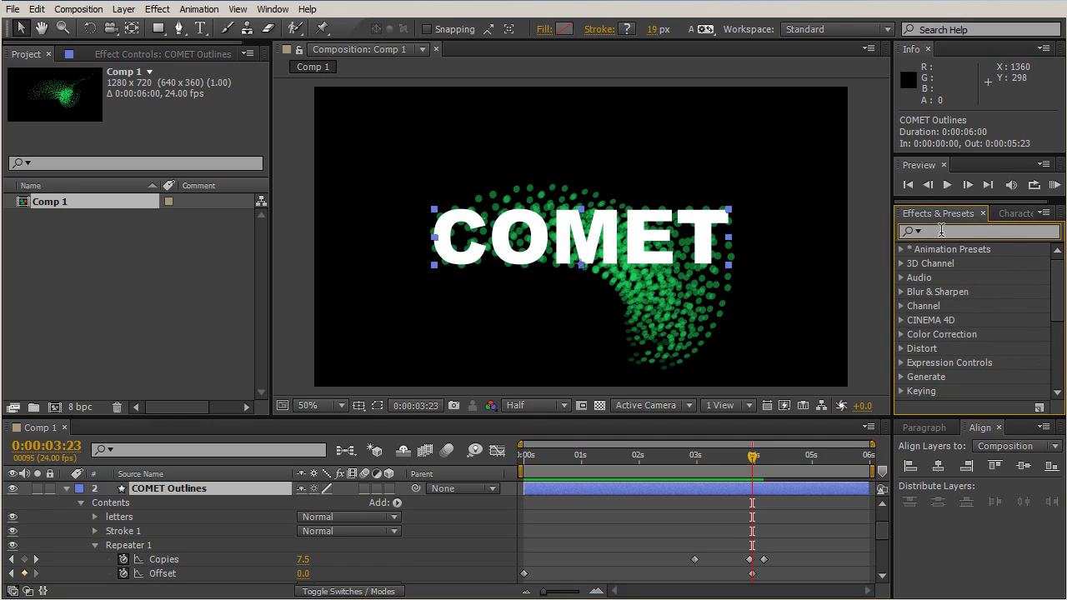
text(blur)
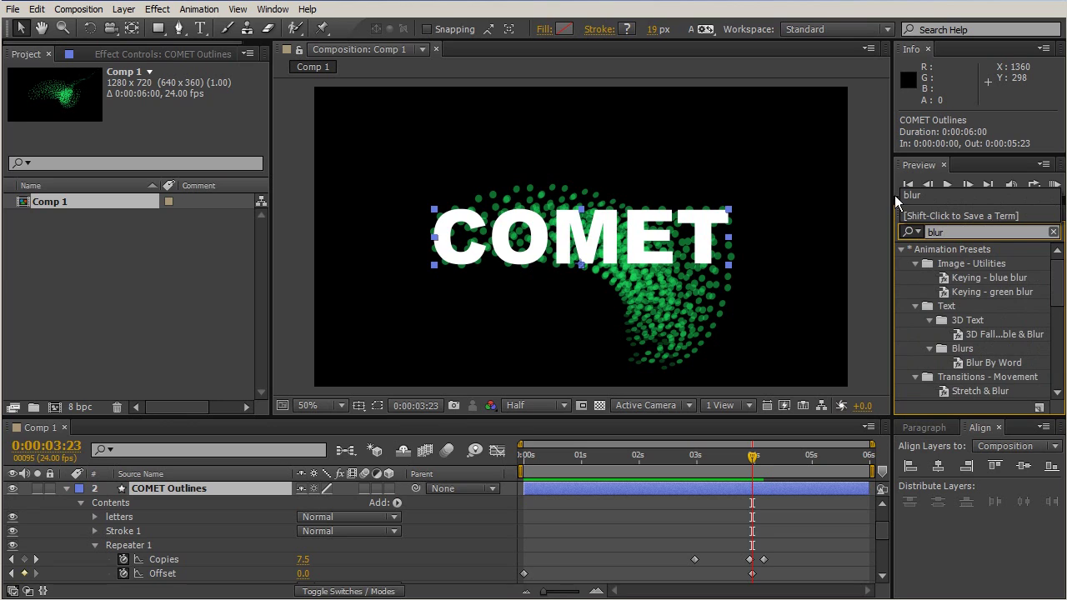
scroll(971, 307, down, 3)
scroll(969, 307, down, 3)
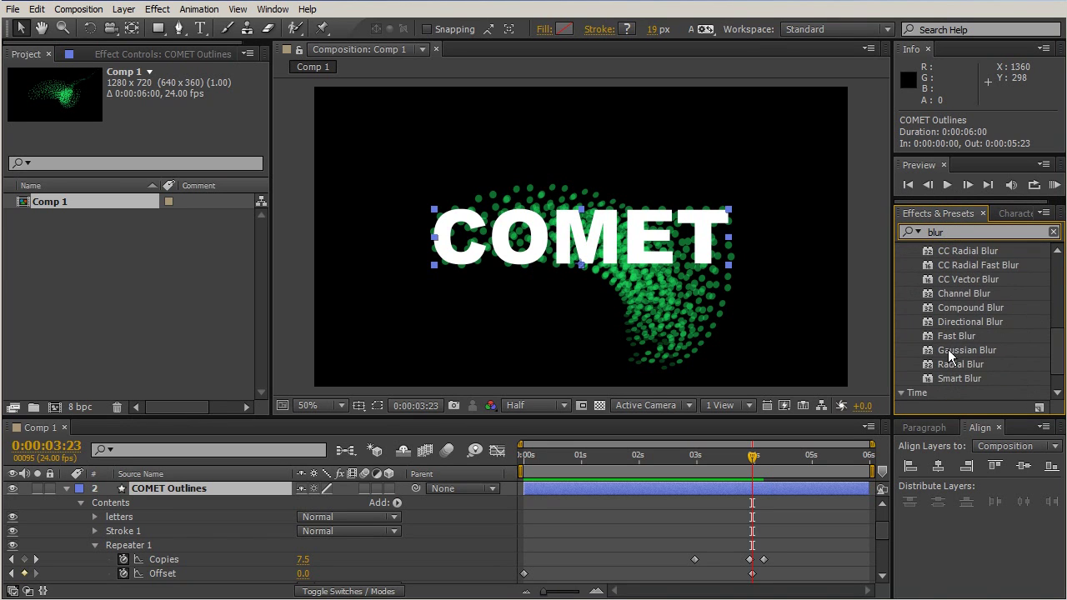
double_click(952, 349)
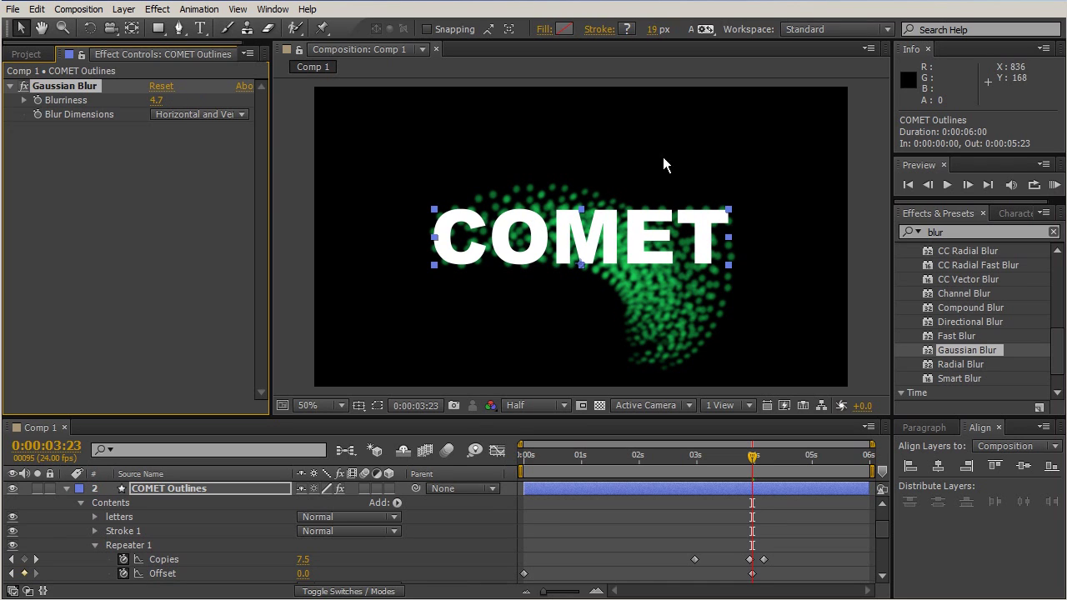
- Find the Glow effect and apply it to the COMET other one layer at 0:00:03:22
drag(748, 466, 751, 412)
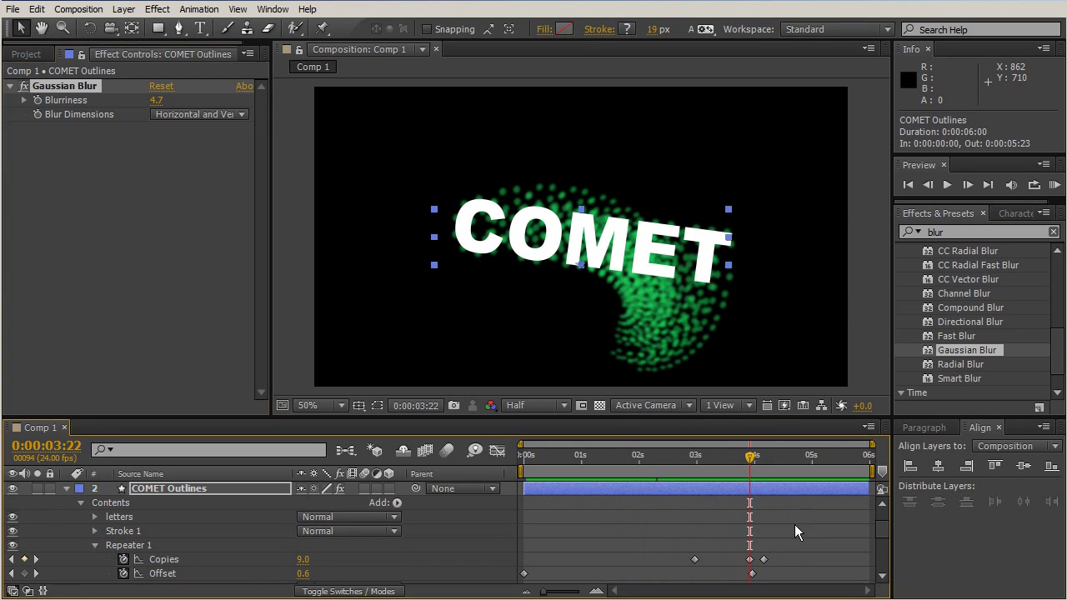
scroll(794, 524, up, 2)
click(771, 492)
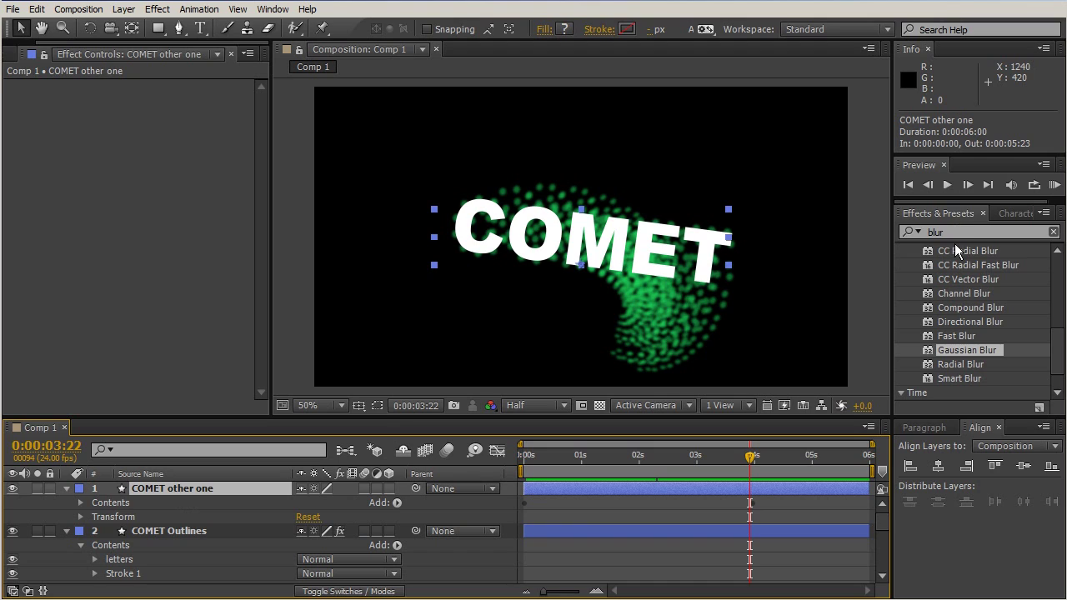
click(955, 213)
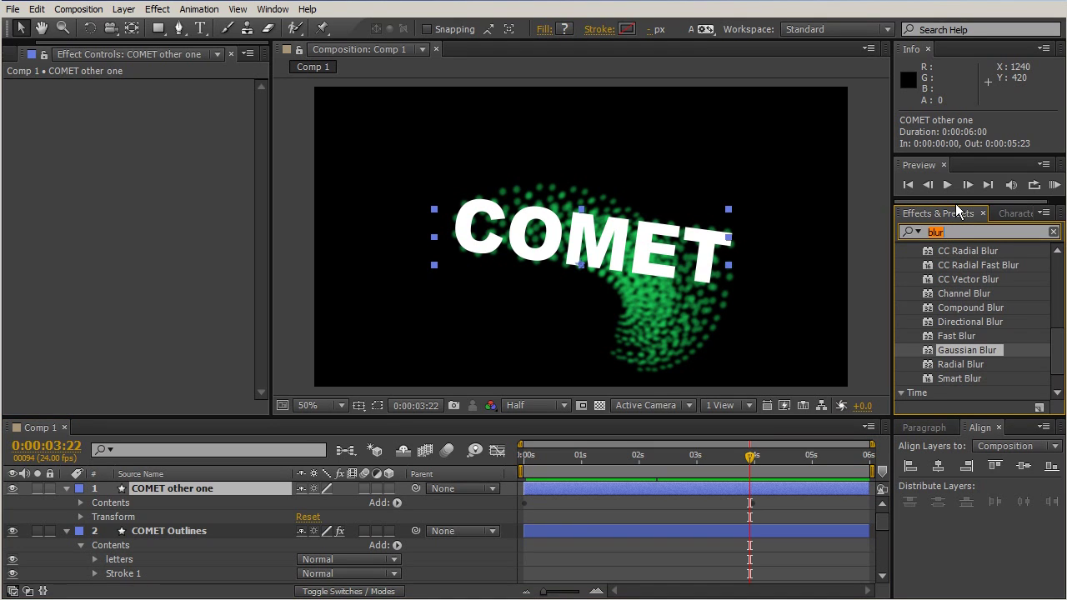
text(glow)
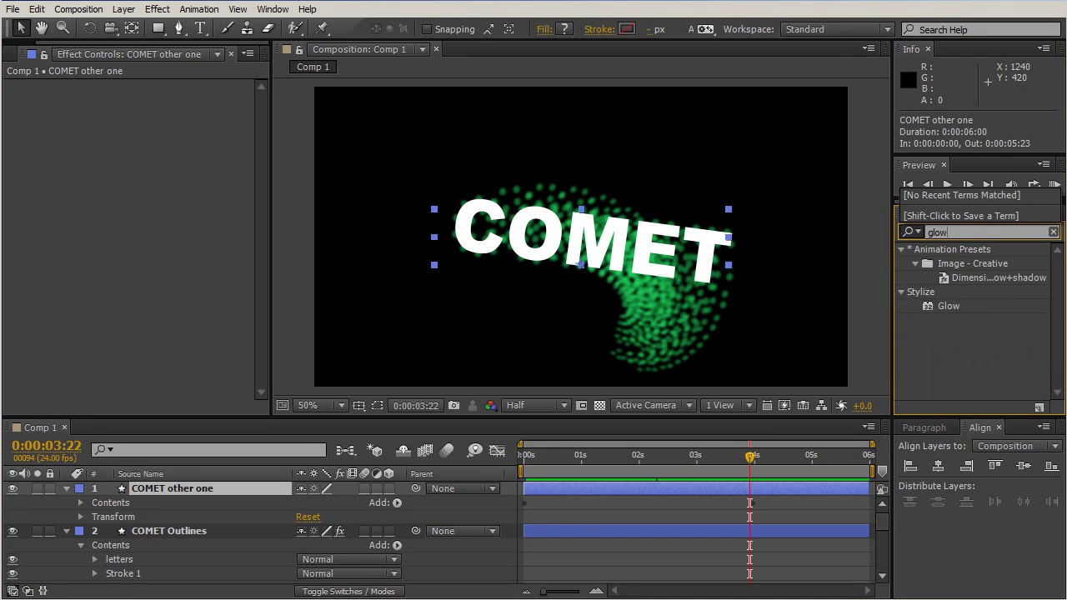
click(949, 305)
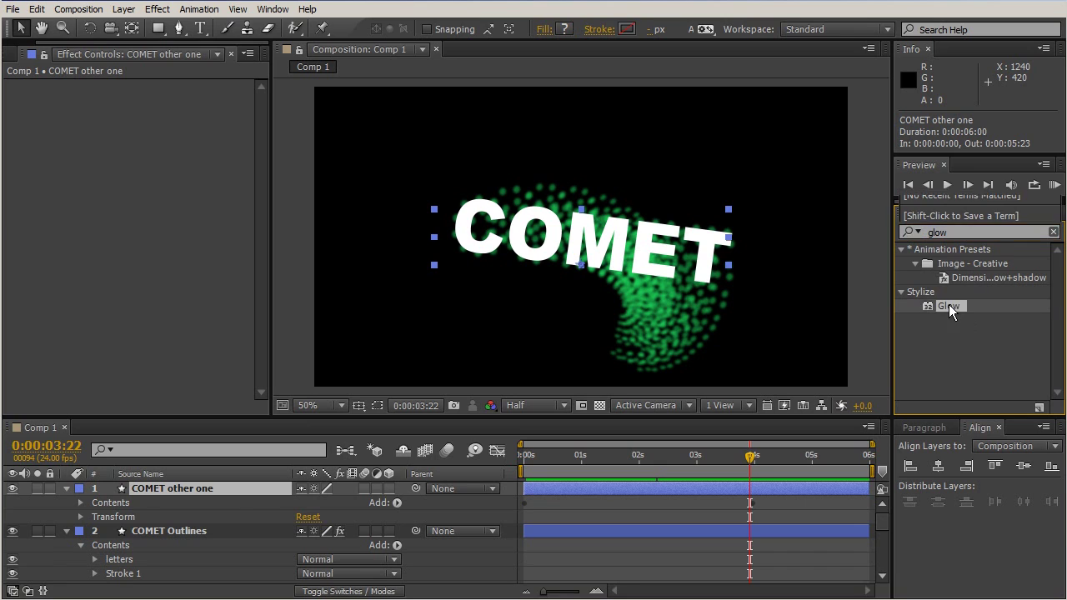
double_click(948, 305)
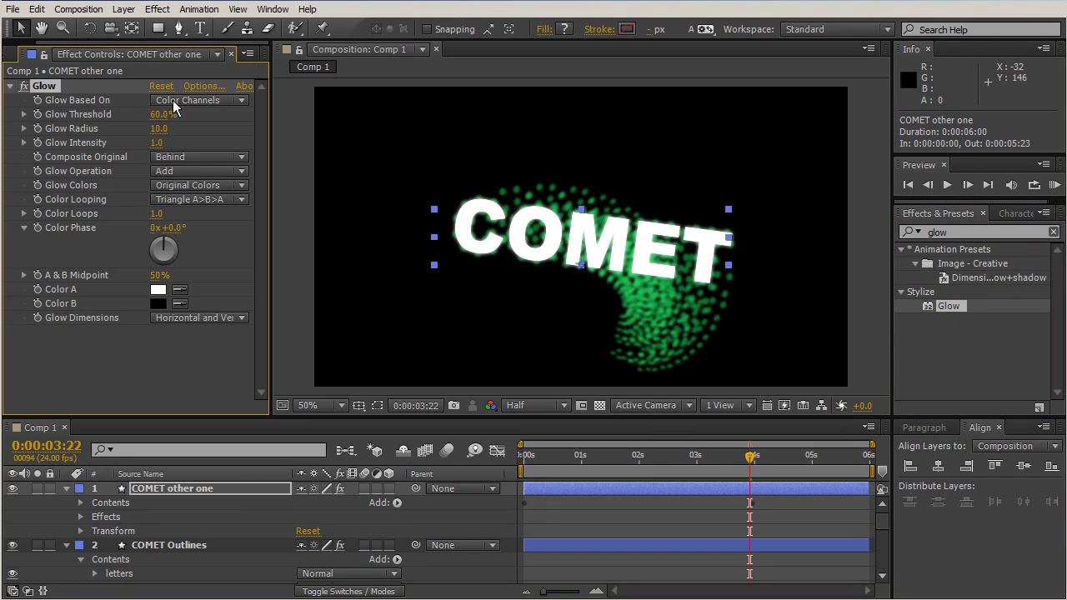
- Set the Glow's Color A to the green 20D85D by sampling it from the dot trail
click(157, 290)
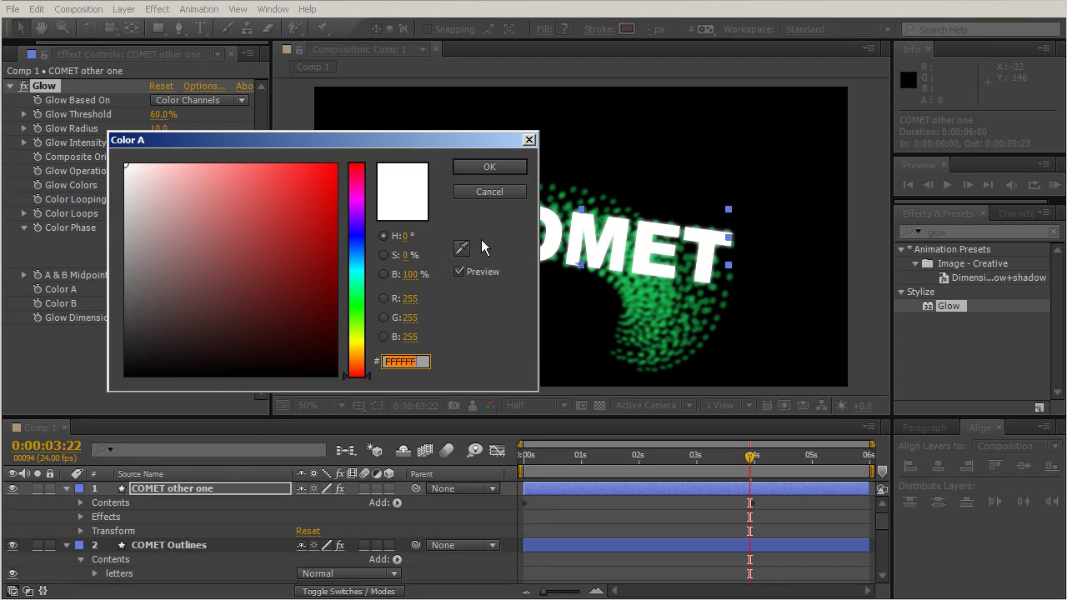
click(461, 248)
click(675, 283)
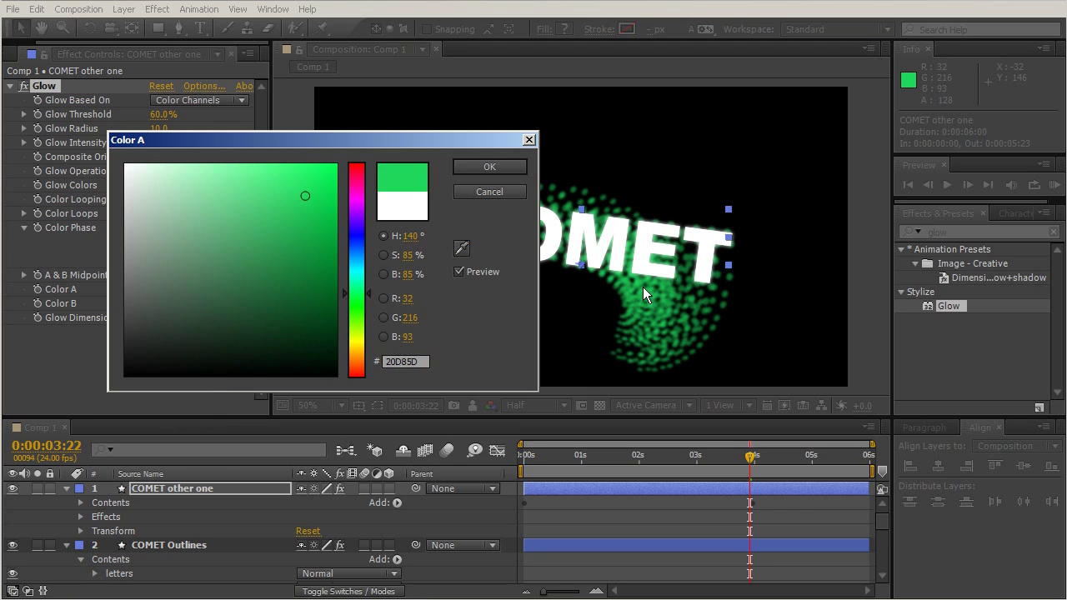
click(474, 167)
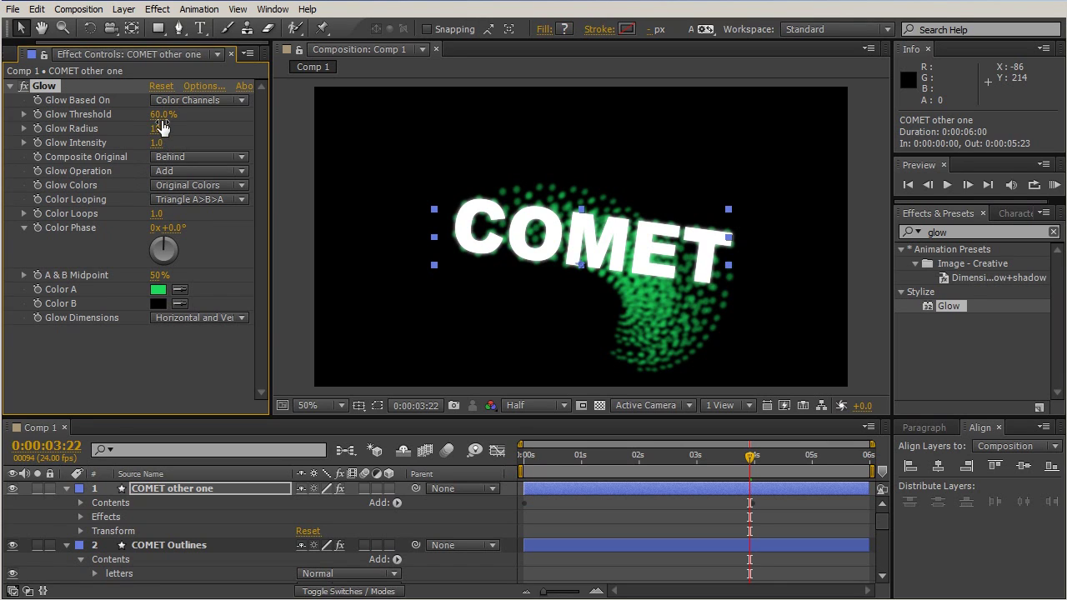
- Set the Glow threshold to 52.5%, radius to 38, operation to Normal and glow colors to A & B Colors
mouse_move(161, 115)
mouse_down()
mouse_move(172, 113)
mouse_move(120, 115)
mouse_move(187, 120)
mouse_move(146, 114)
mouse_up()
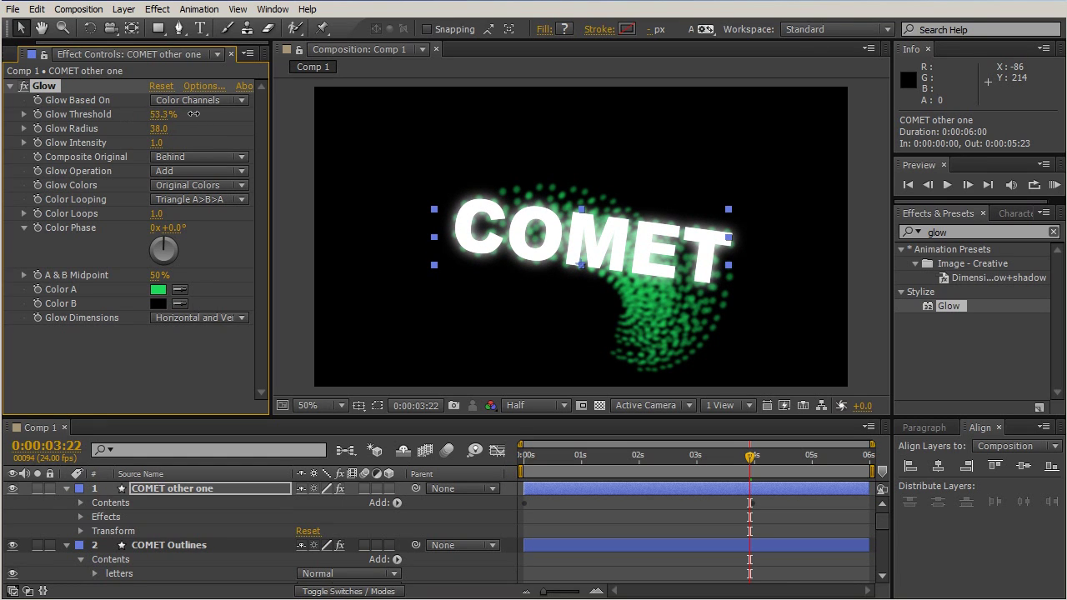
click(191, 168)
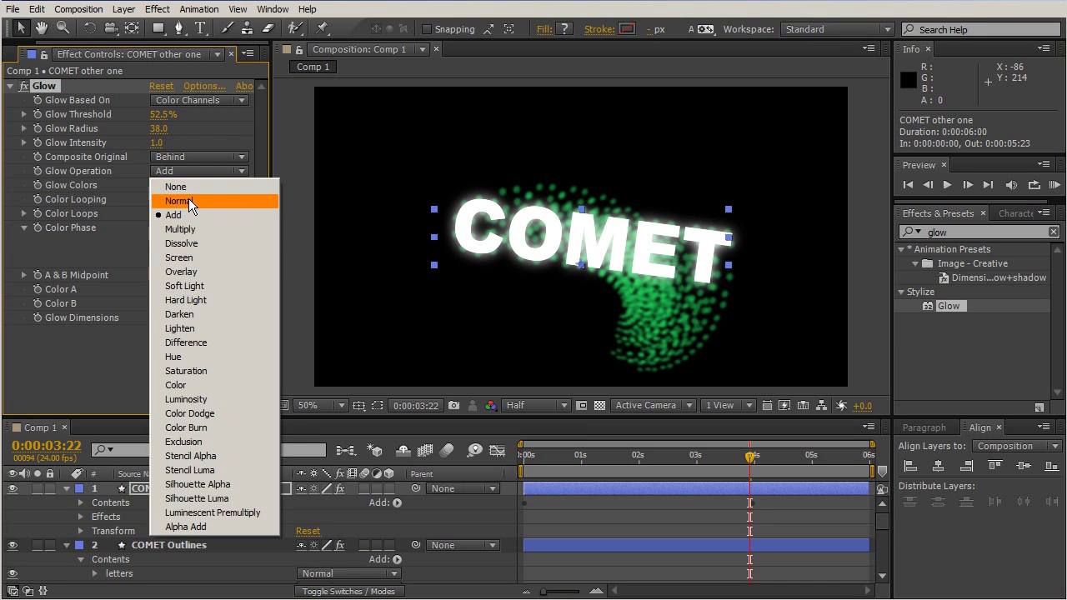
click(188, 200)
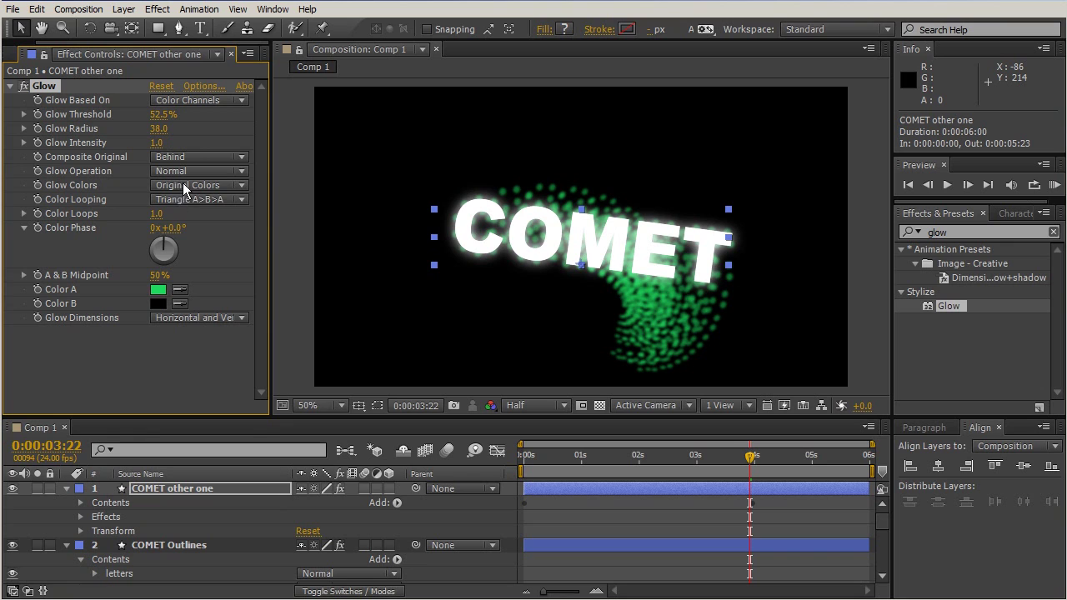
click(183, 184)
click(180, 218)
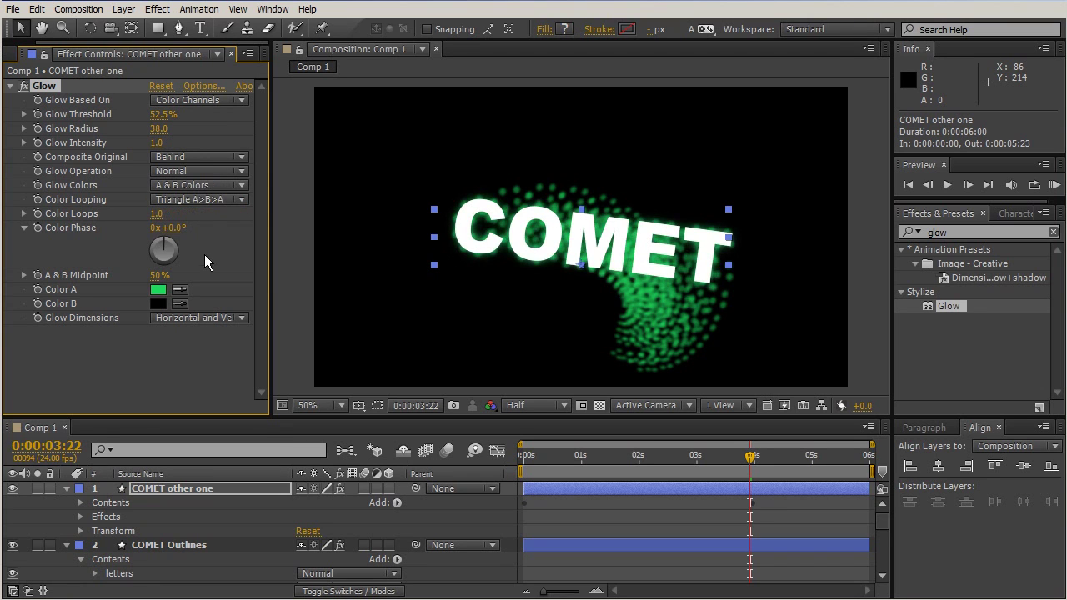
- Set the Glow's Color B to the green 14BC53 and its intensity to 1.3
click(158, 303)
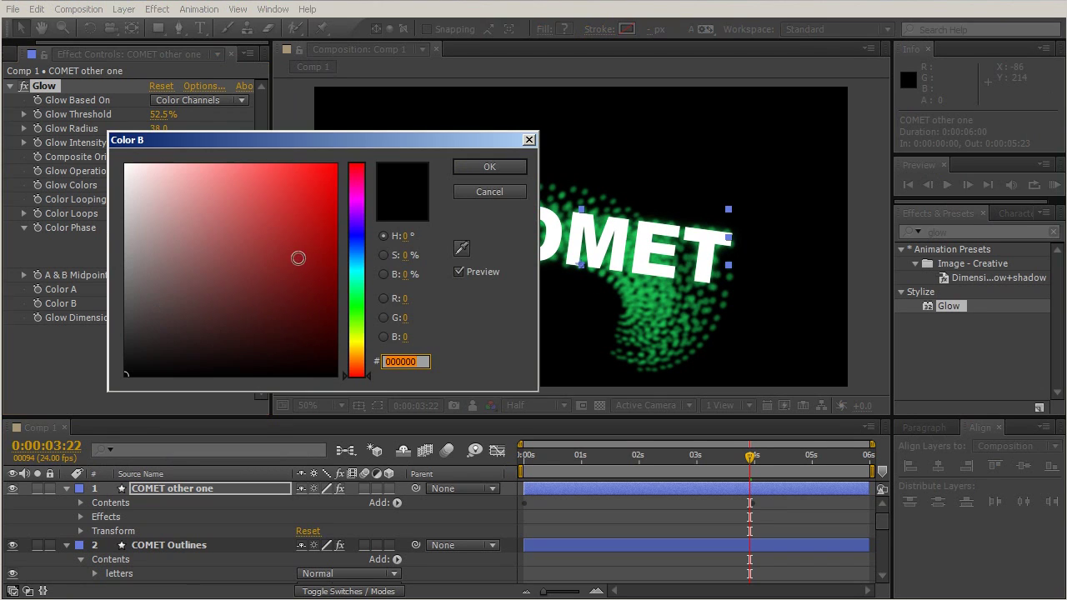
drag(358, 328, 363, 292)
click(314, 219)
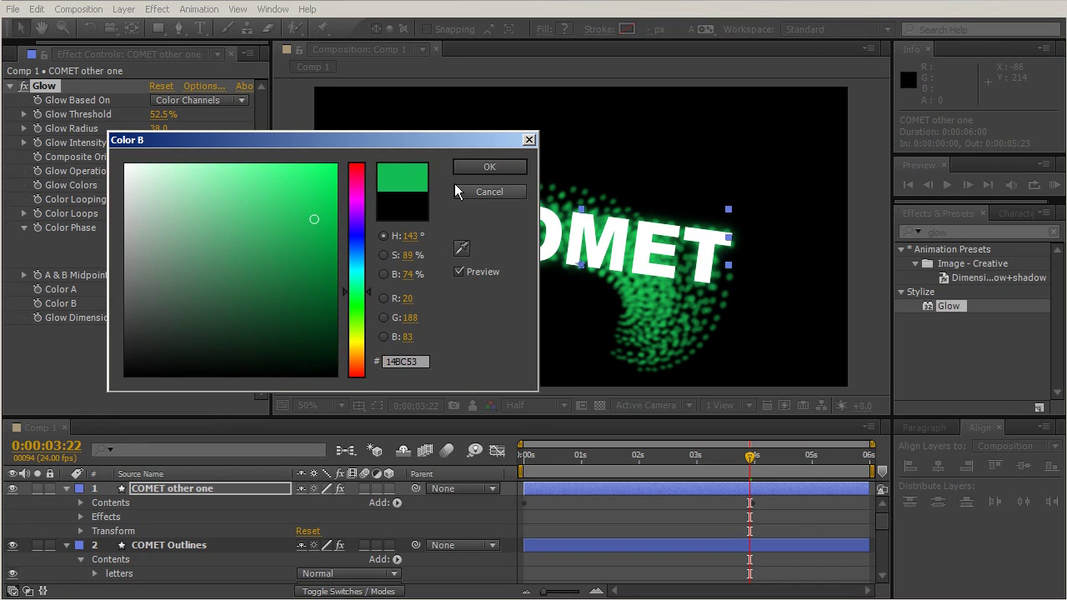
click(511, 167)
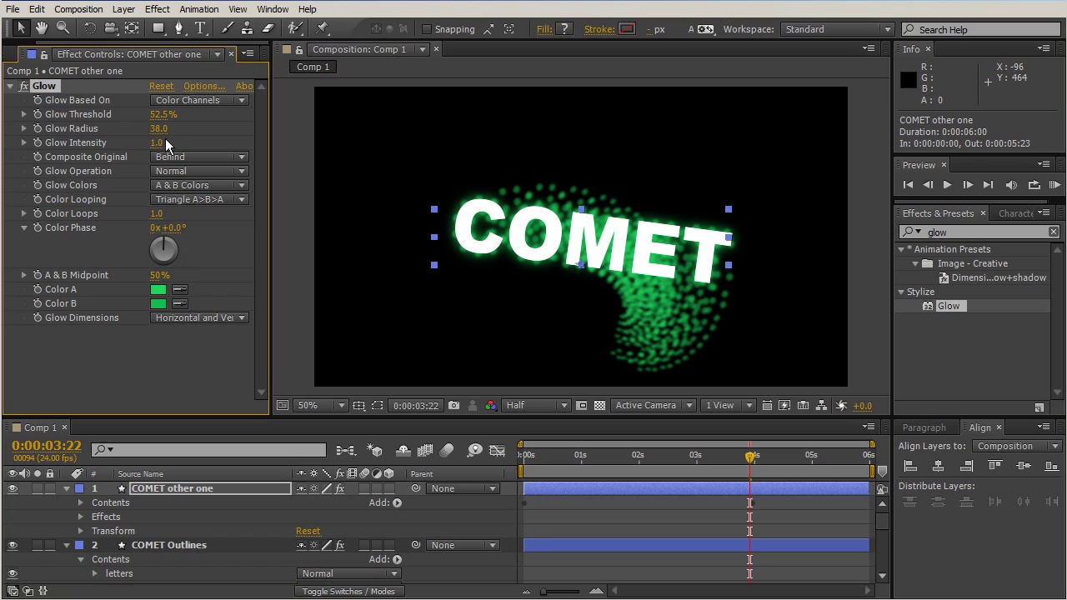
drag(156, 142, 184, 147)
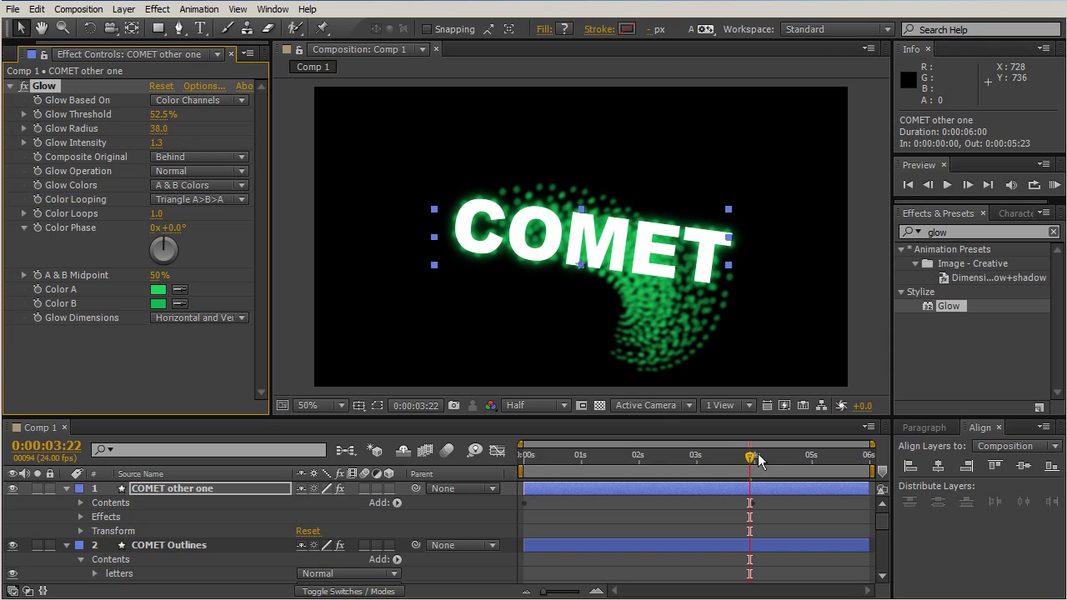
- Keyframe Glow threshold, radius and intensity at 0:00:04:01, and set them to 31.8%, 1.0 and 0.9 at 0:00:04:17
mouse_move(750, 461)
mouse_down()
mouse_move(595, 461)
mouse_move(845, 463)
mouse_move(583, 454)
mouse_move(749, 454)
mouse_up()
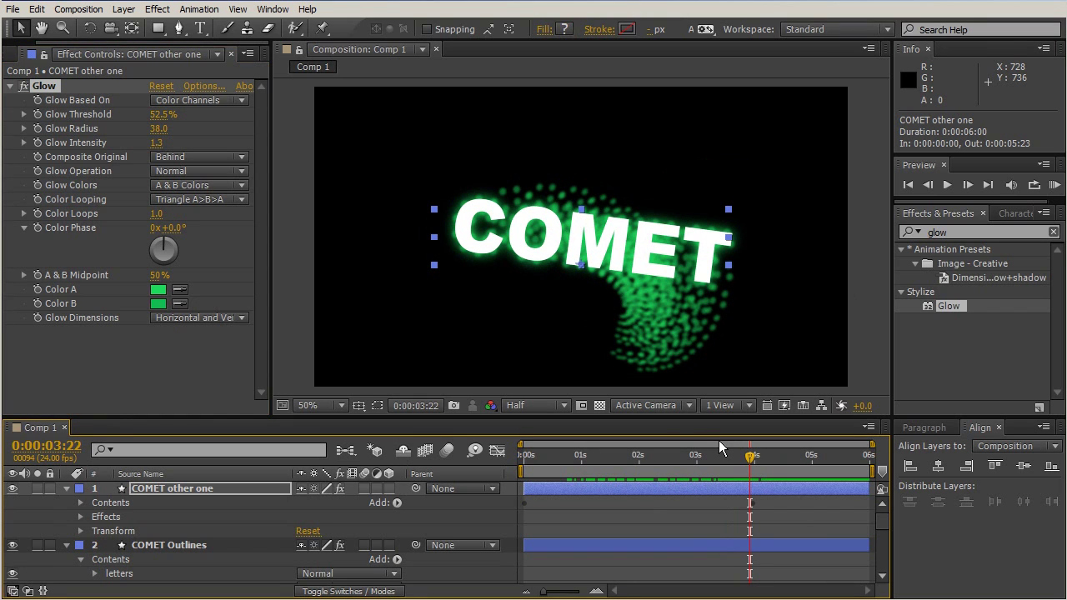
mouse_move(750, 458)
mouse_down()
mouse_move(656, 463)
mouse_move(772, 464)
mouse_move(755, 461)
mouse_up()
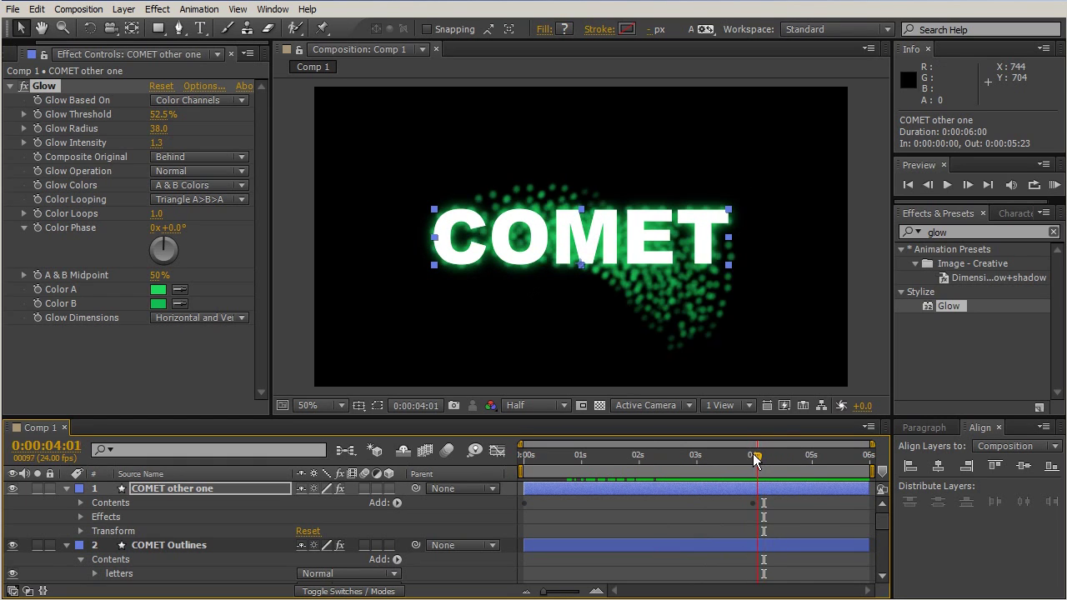
click(38, 115)
click(38, 129)
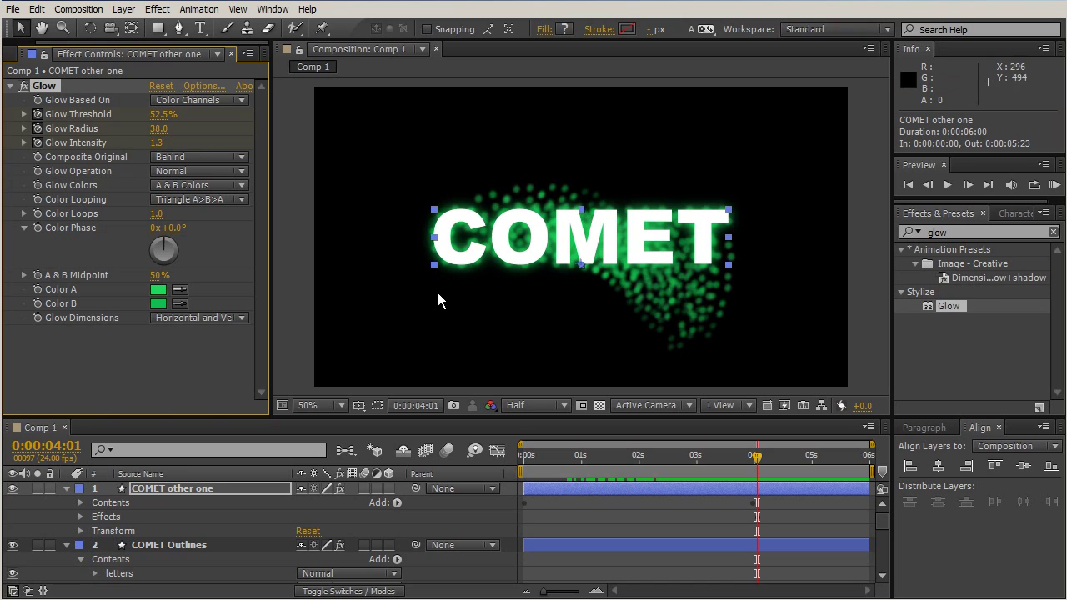
drag(759, 463, 796, 459)
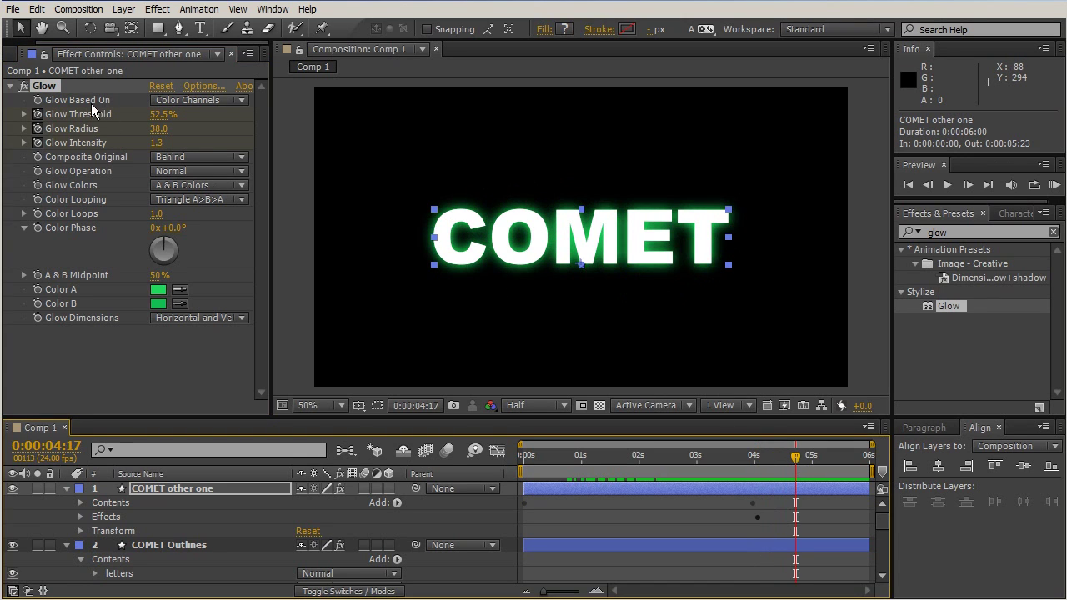
drag(161, 117, 121, 138)
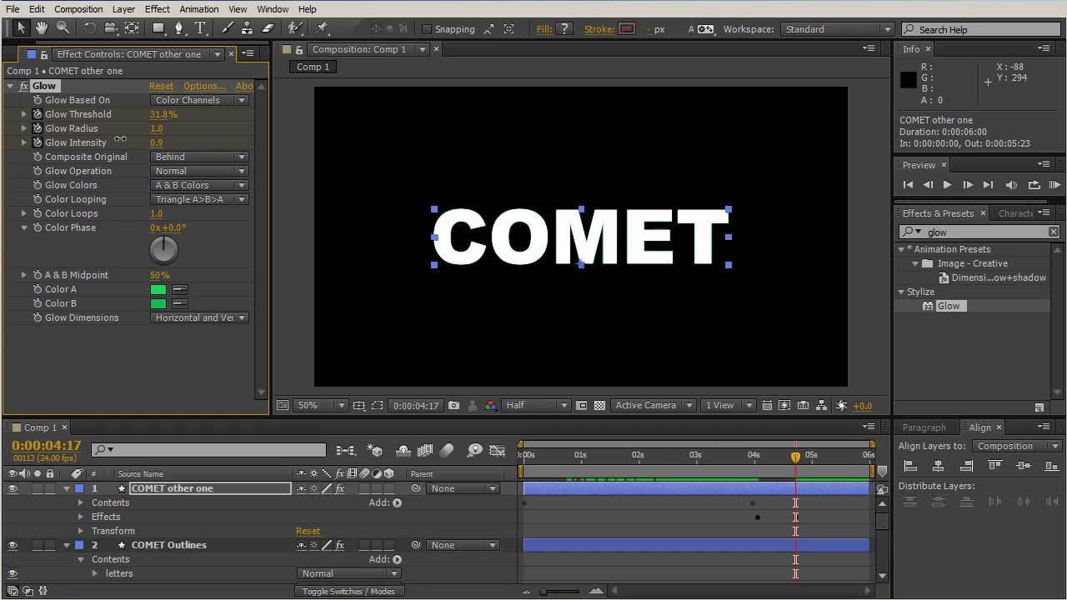
- At 0:00:03:23, add Offset Paths to the contents of the COMET Outlines layer
drag(782, 459, 753, 464)
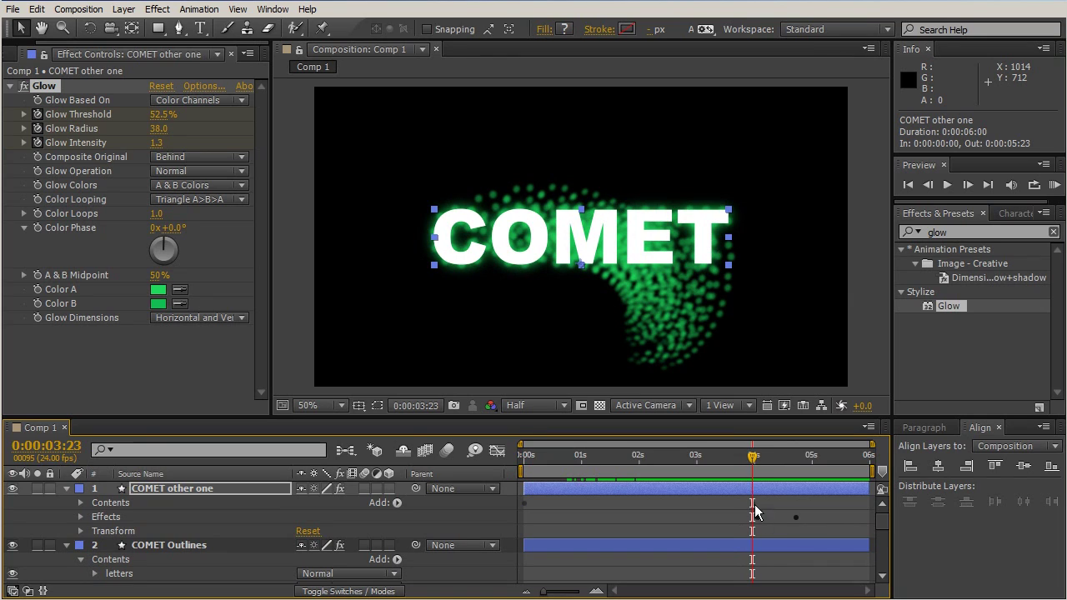
click(744, 545)
scroll(329, 521, down, 5)
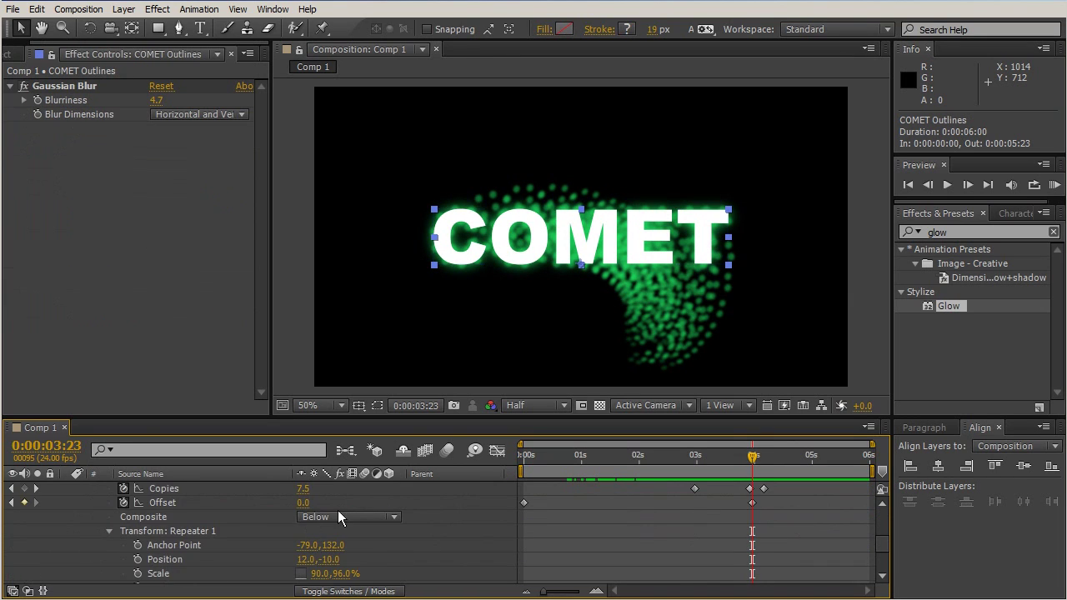
scroll(250, 525, up, 1)
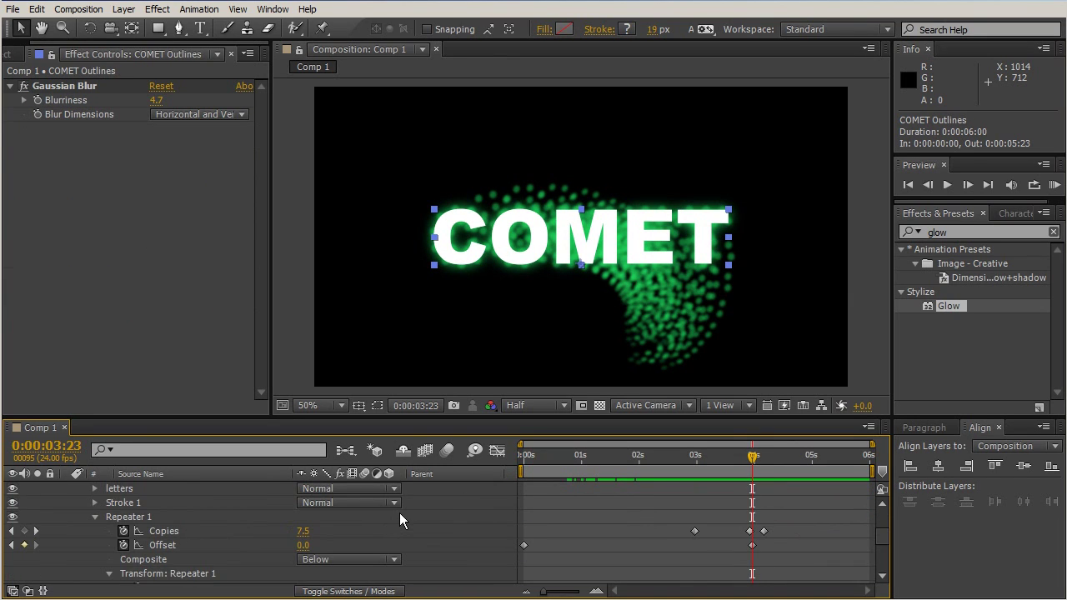
click(142, 517)
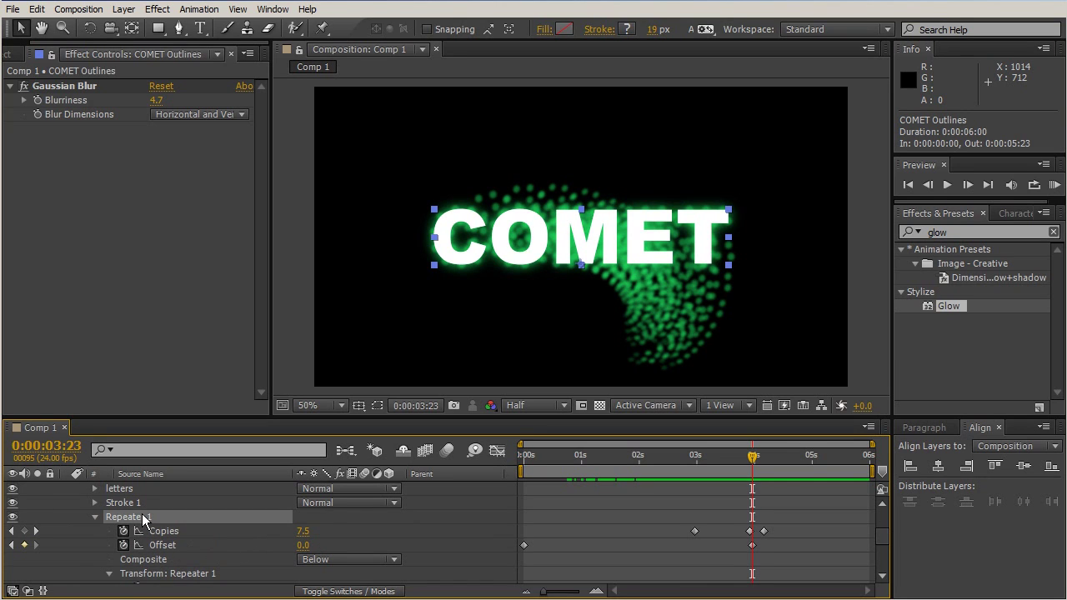
click(95, 517)
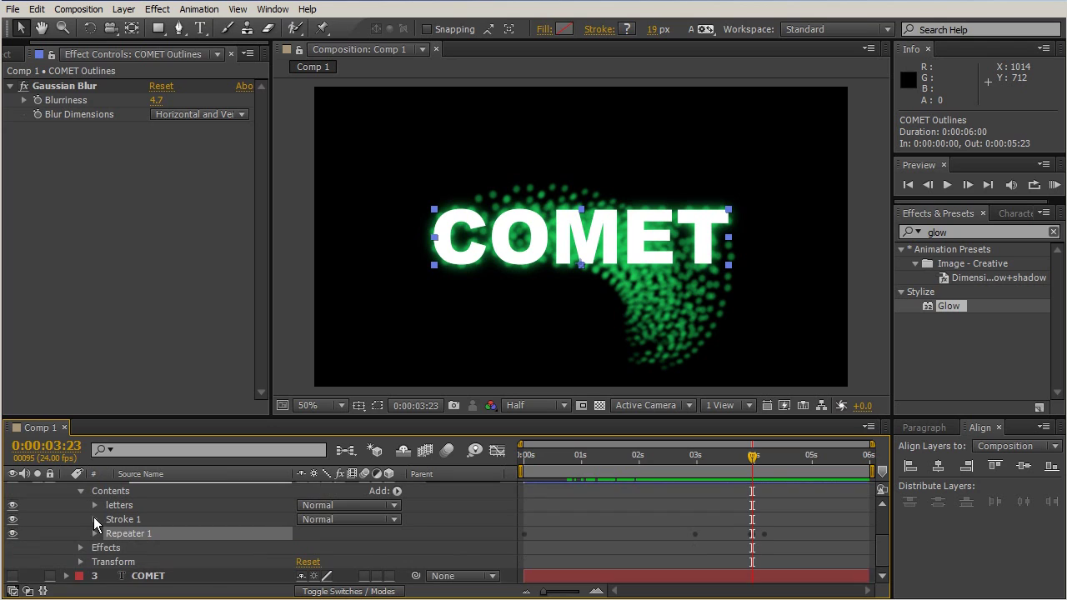
click(129, 519)
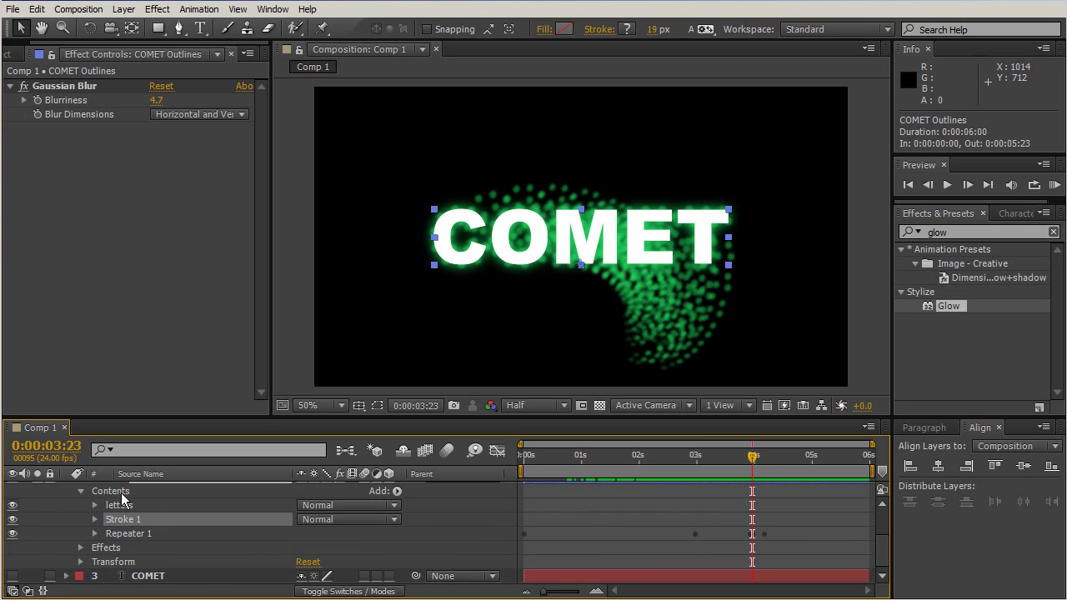
click(119, 493)
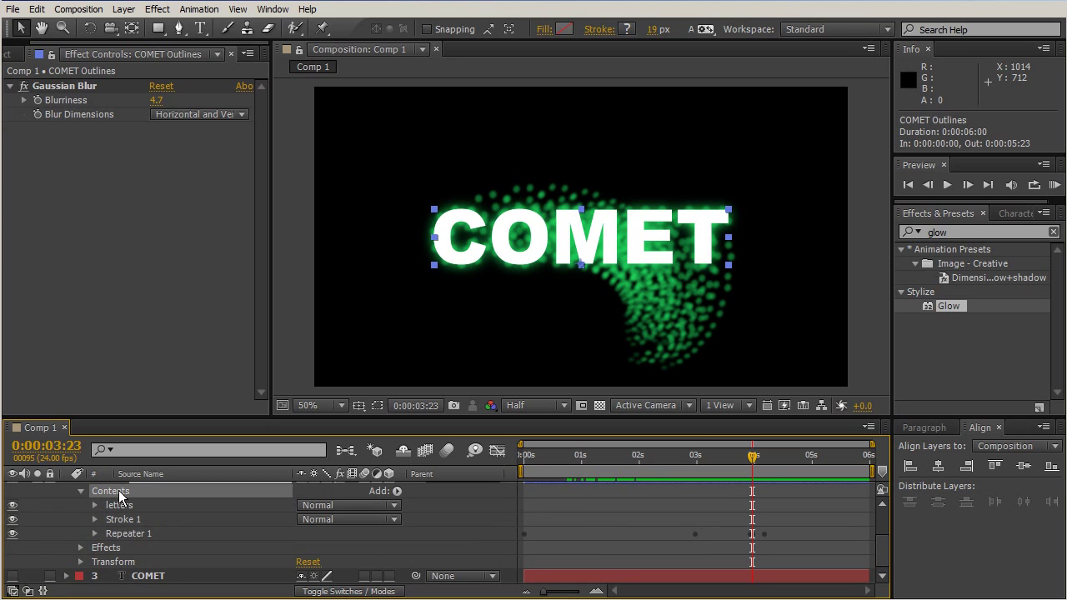
click(397, 490)
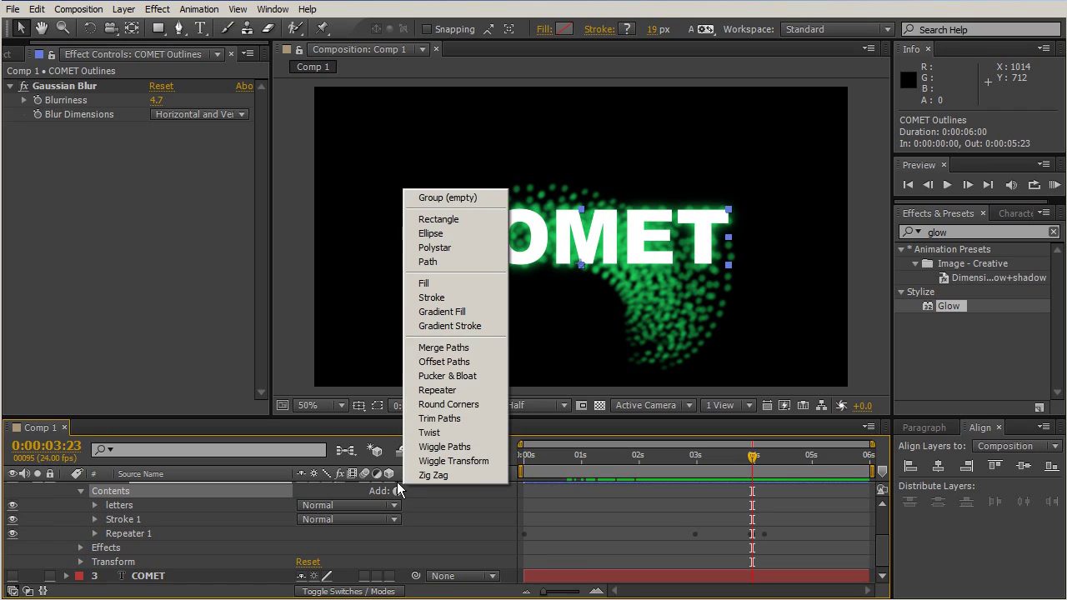
click(445, 363)
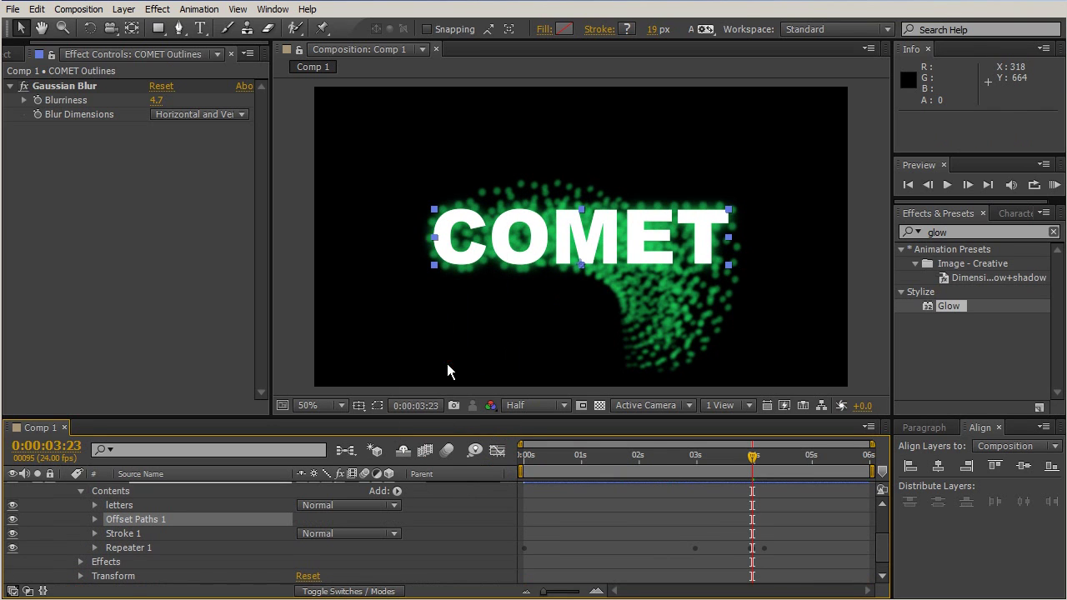
- Set the Offset Paths 1 amount to 0 and add a keyframe for it at 0:00:03:23
click(95, 519)
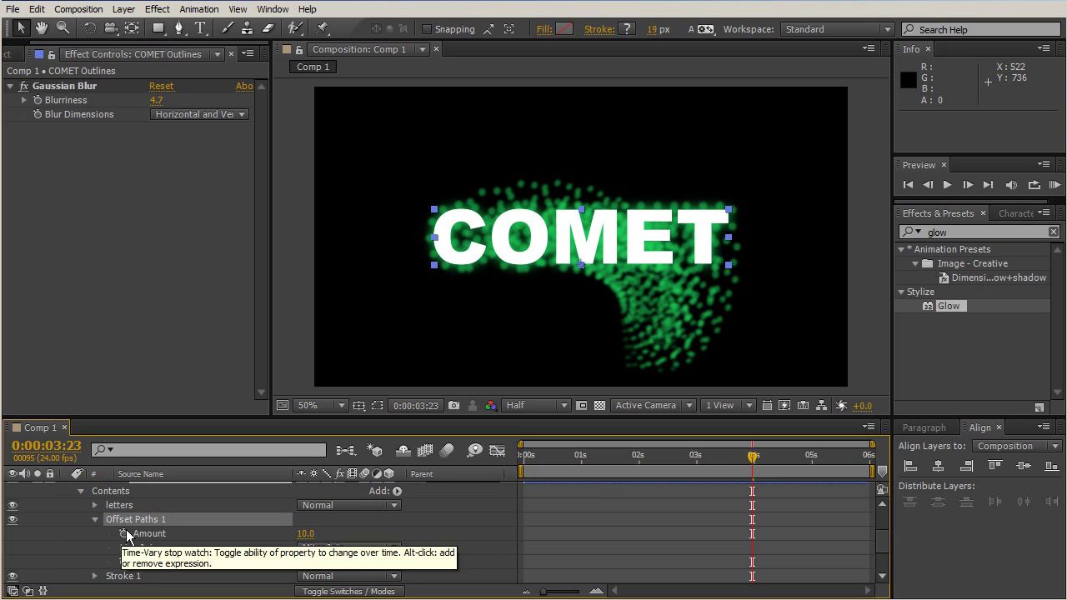
click(306, 533)
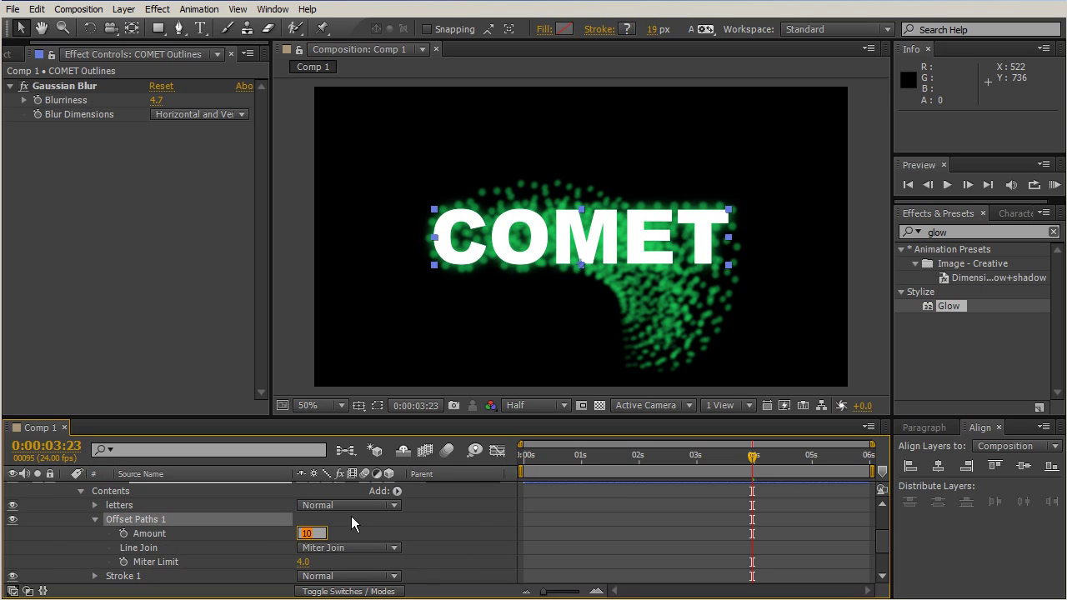
text(0)
key(Return)
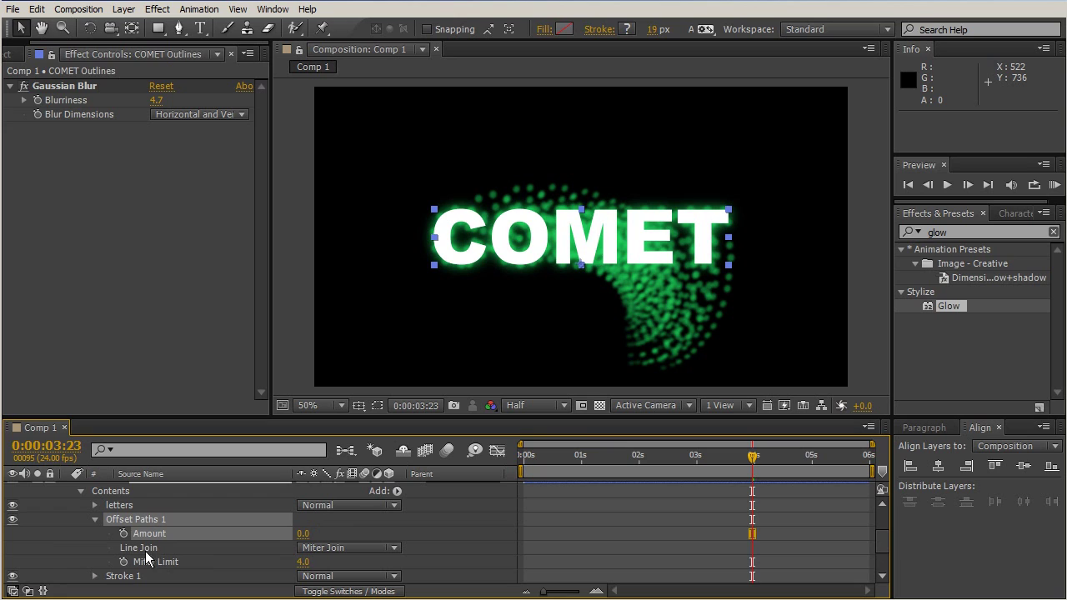
click(124, 533)
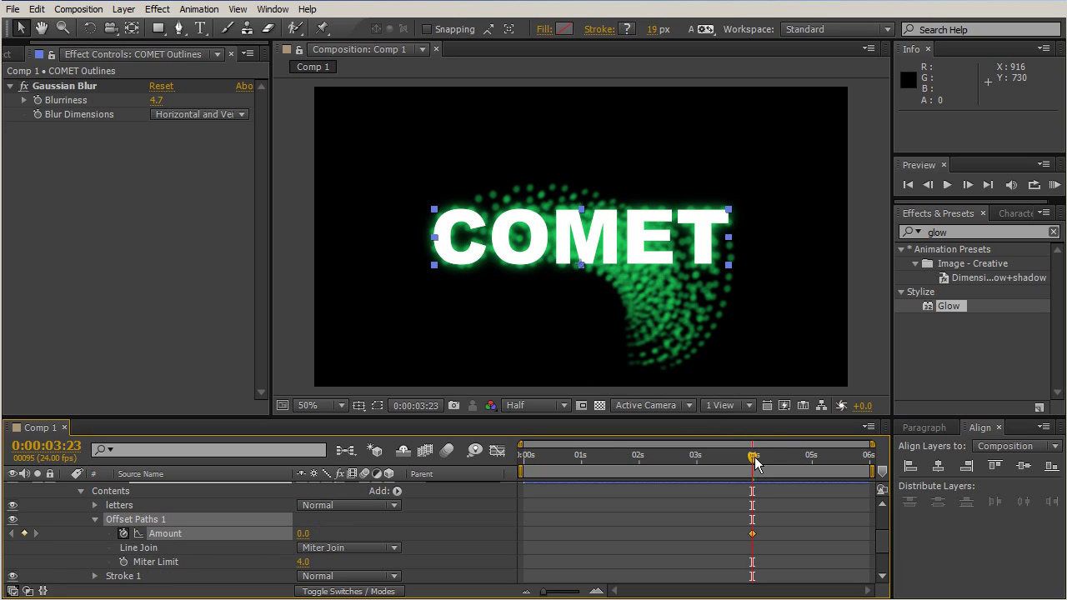
- At 0:00:04:03, set the Offset Paths 1 amount of the COMET Outlines layer to 85
drag(754, 464, 764, 464)
drag(302, 533, 371, 530)
drag(760, 458, 758, 482)
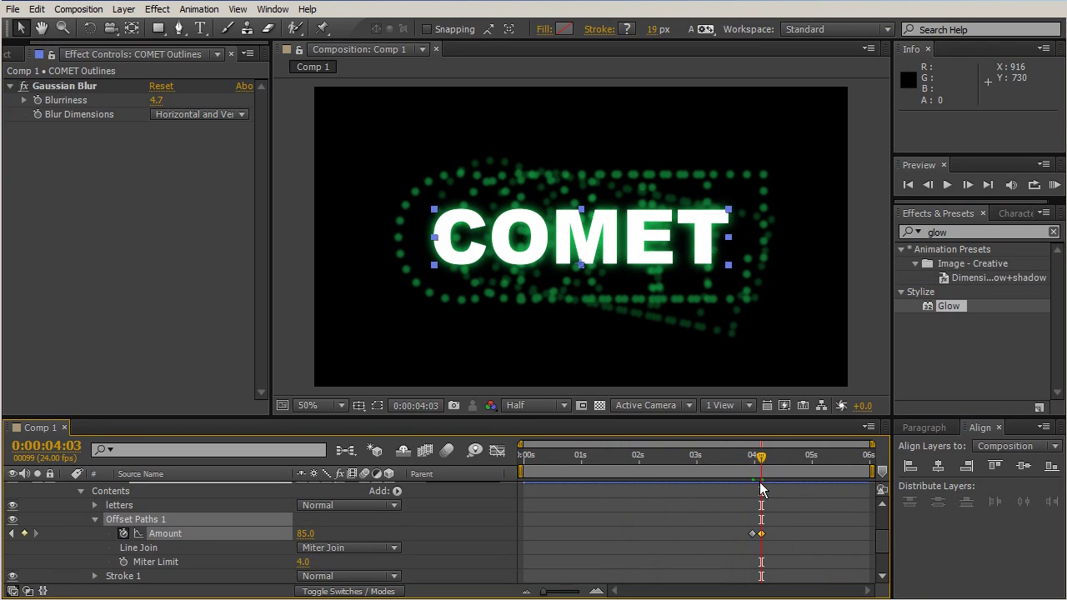
- Start opacity keyframing on the COMET Outlines layer at 0:00:04:03 with an opacity of 0%
scroll(781, 504, up, 5)
click(777, 544)
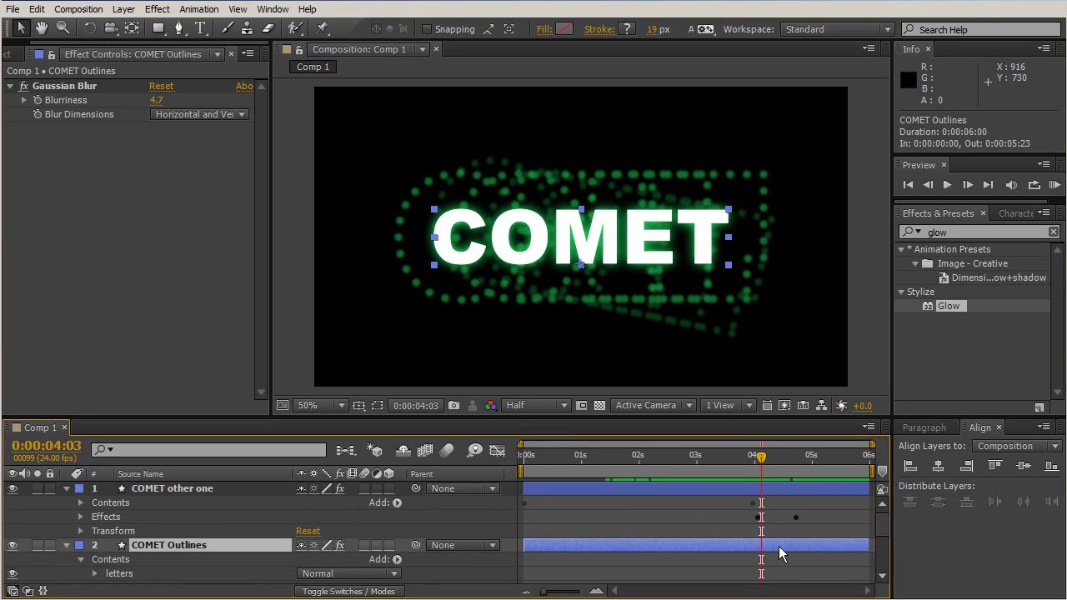
key(t)
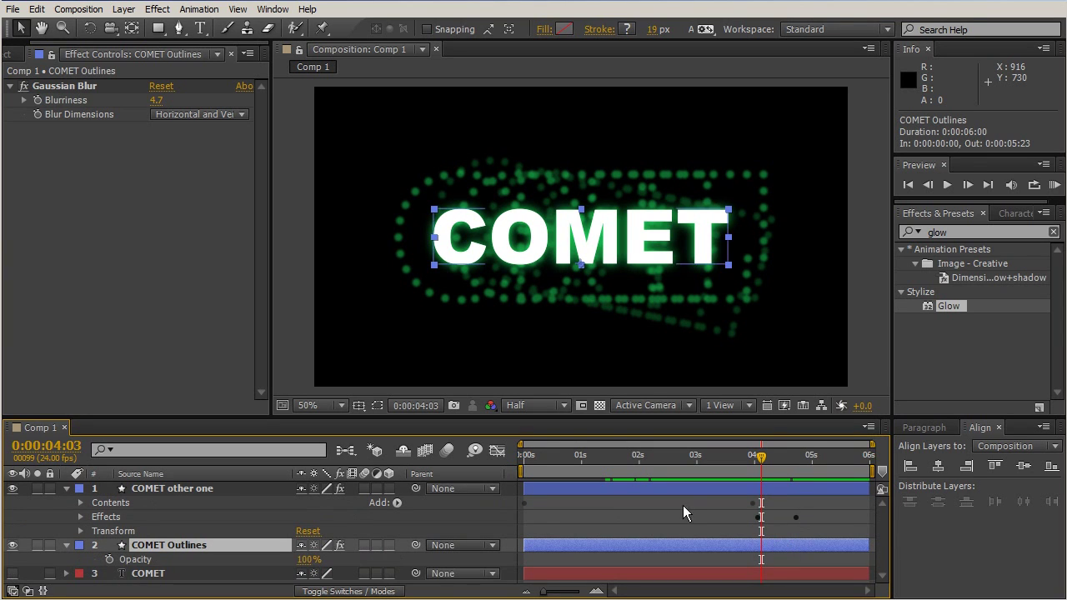
click(108, 559)
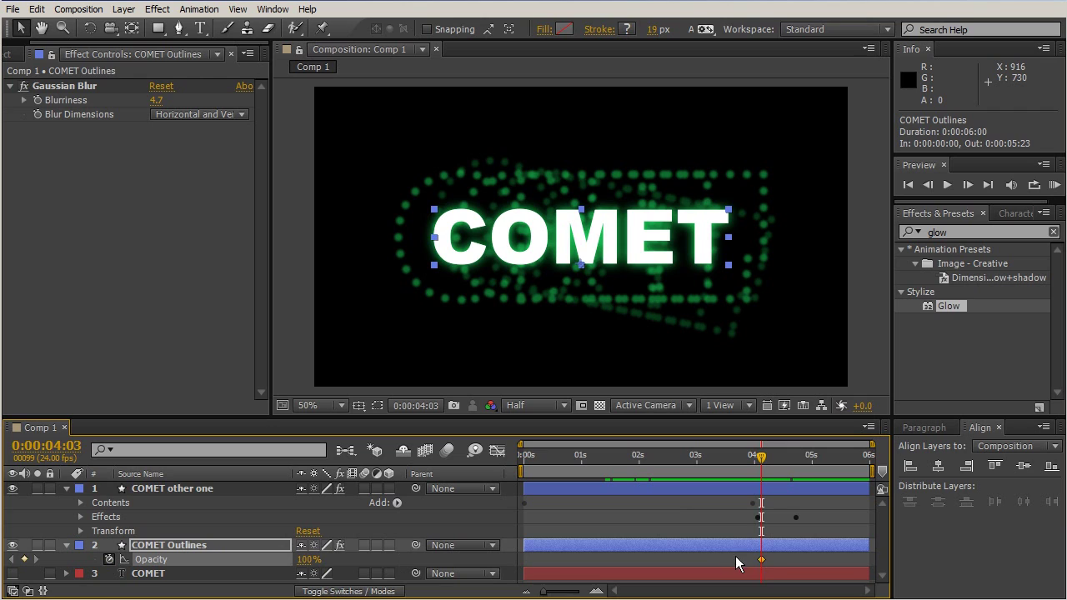
drag(761, 559, 747, 560)
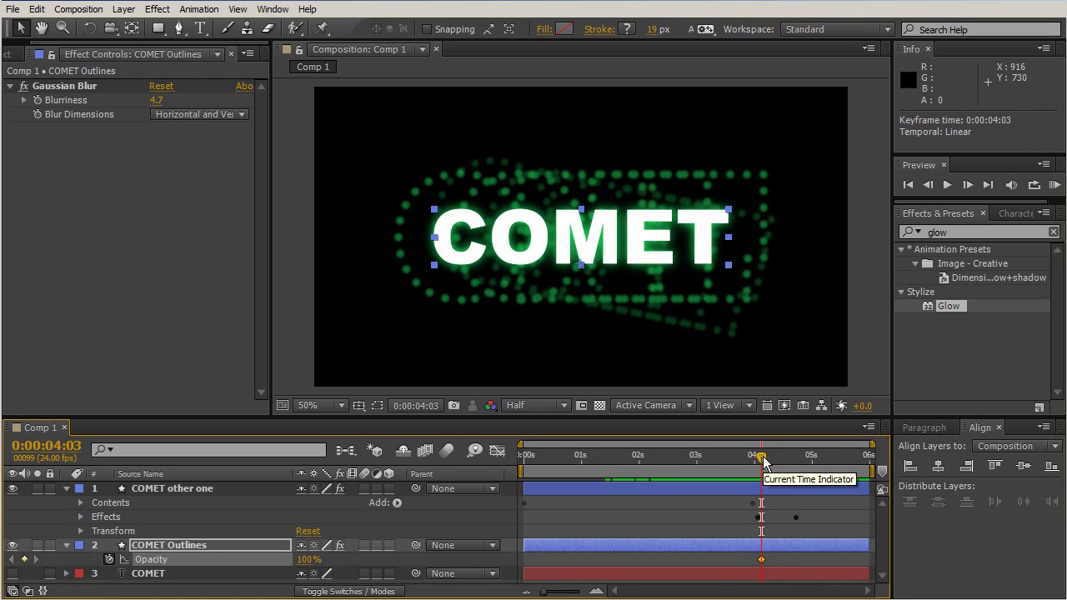
drag(764, 460, 762, 464)
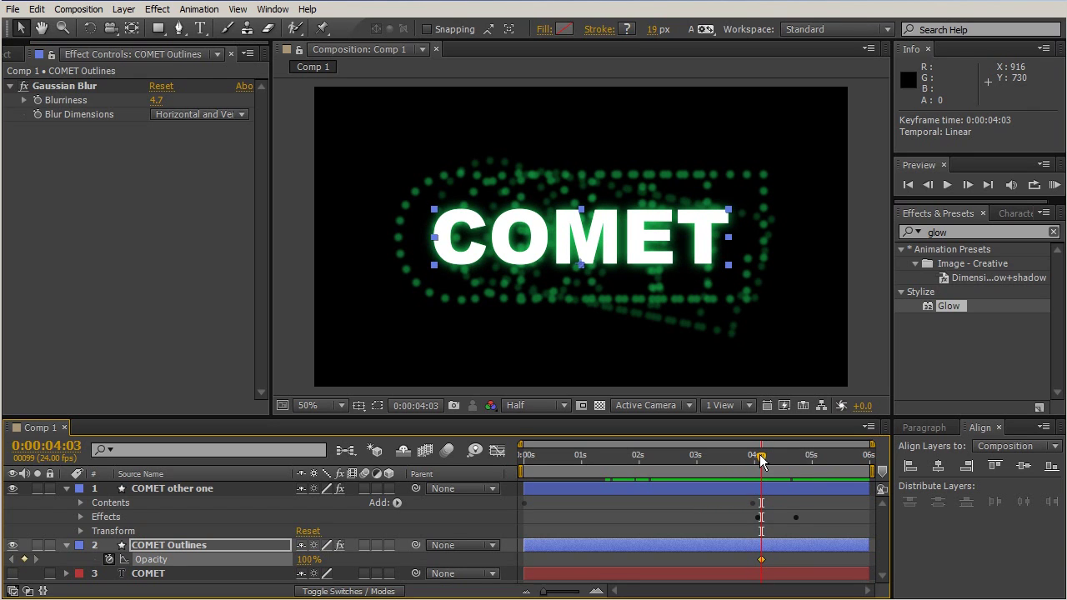
click(304, 559)
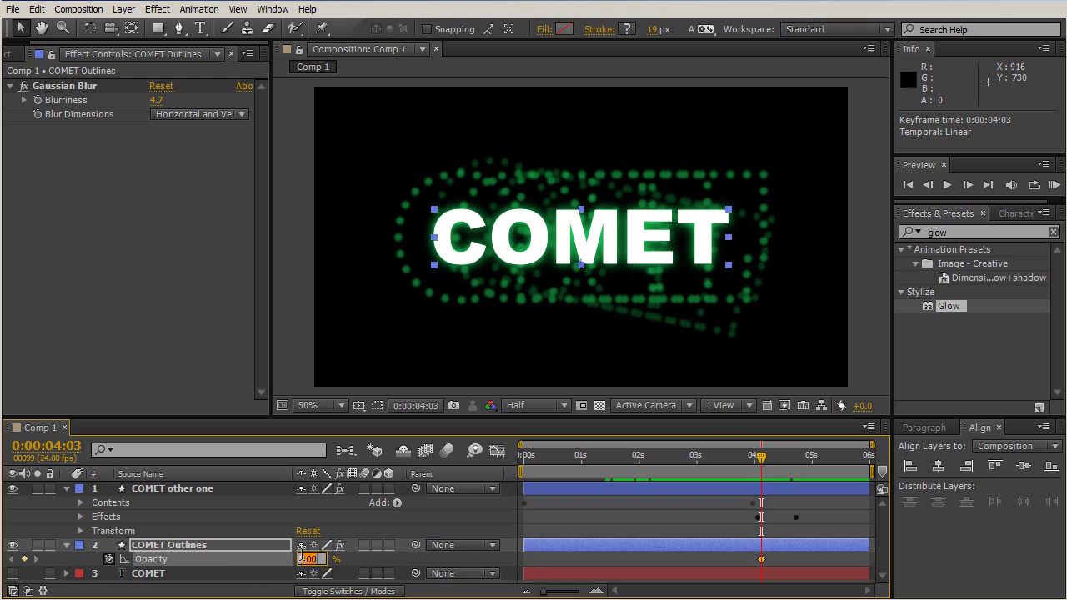
text(0)
key(Return)
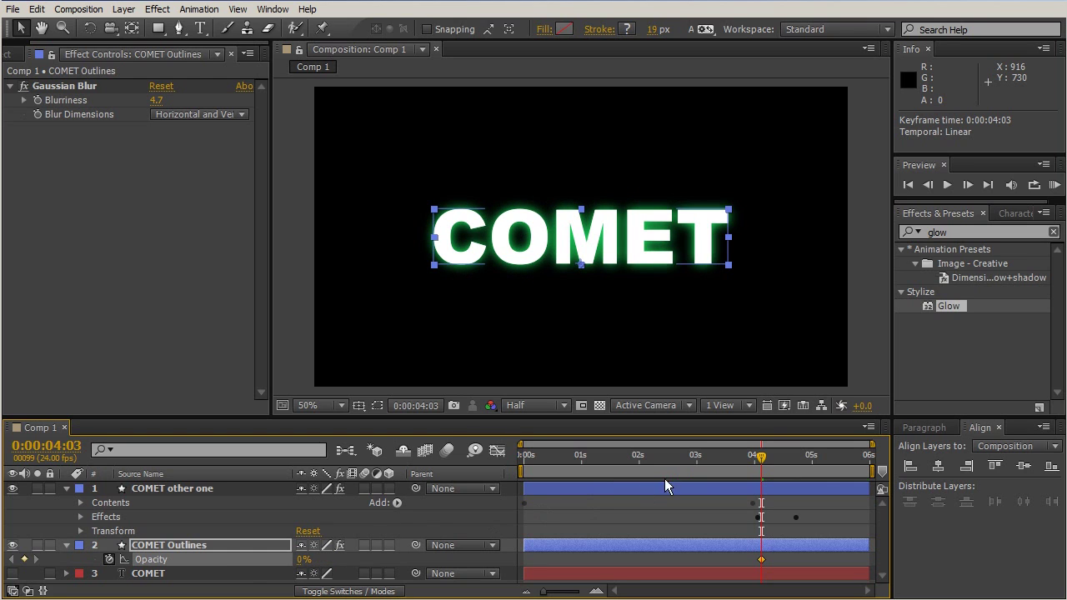
- Add a 100% opacity keyframe to the COMET Outlines layer at about 0:00:03:12
drag(762, 458, 725, 456)
click(303, 559)
text(100)
key(Return)
click(677, 548)
- Retime the COMET Outlines opacity keyframes, moving the 100% one to 0:00:04:00 and the 0% one to about 0:00:04:09, and preview the fade
mouse_move(721, 457)
mouse_down()
mouse_move(765, 457)
mouse_move(756, 456)
mouse_up()
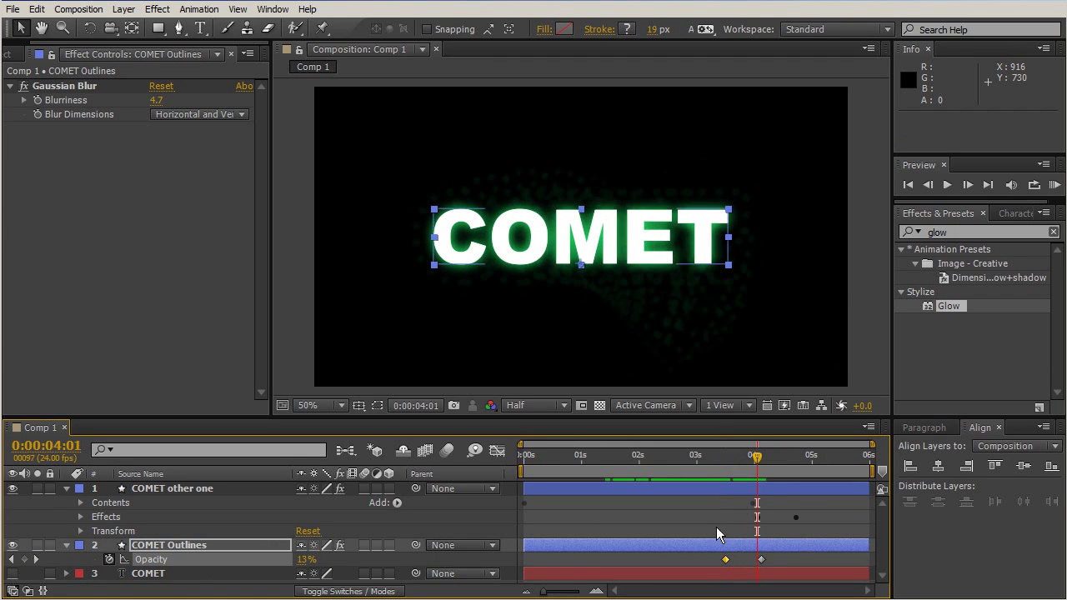
drag(725, 559, 752, 559)
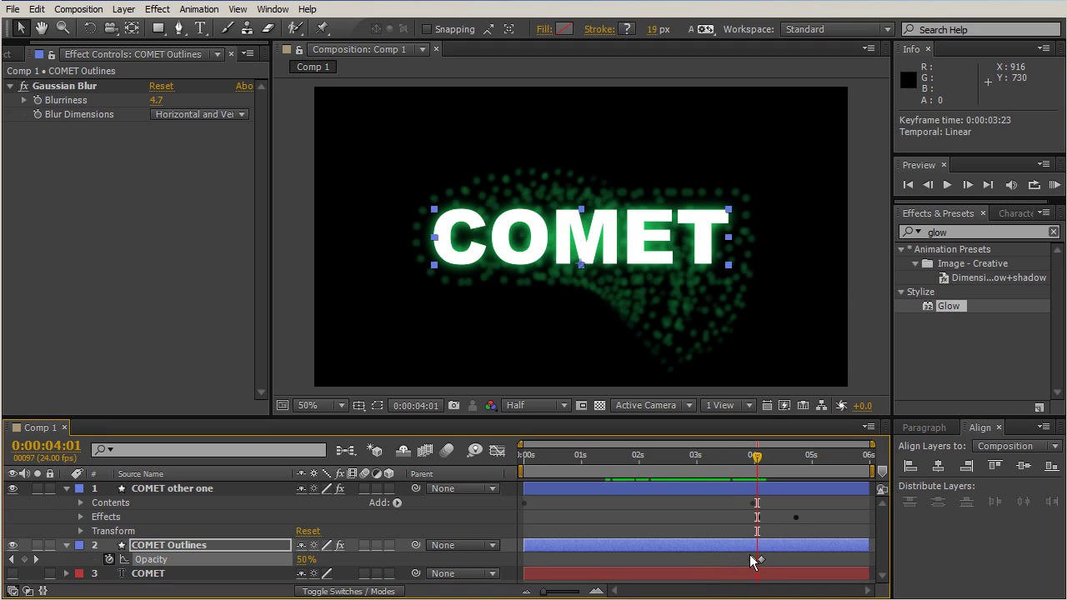
mouse_move(757, 461)
mouse_down()
mouse_move(748, 461)
mouse_move(764, 463)
mouse_up()
drag(752, 560, 754, 563)
drag(760, 458, 767, 458)
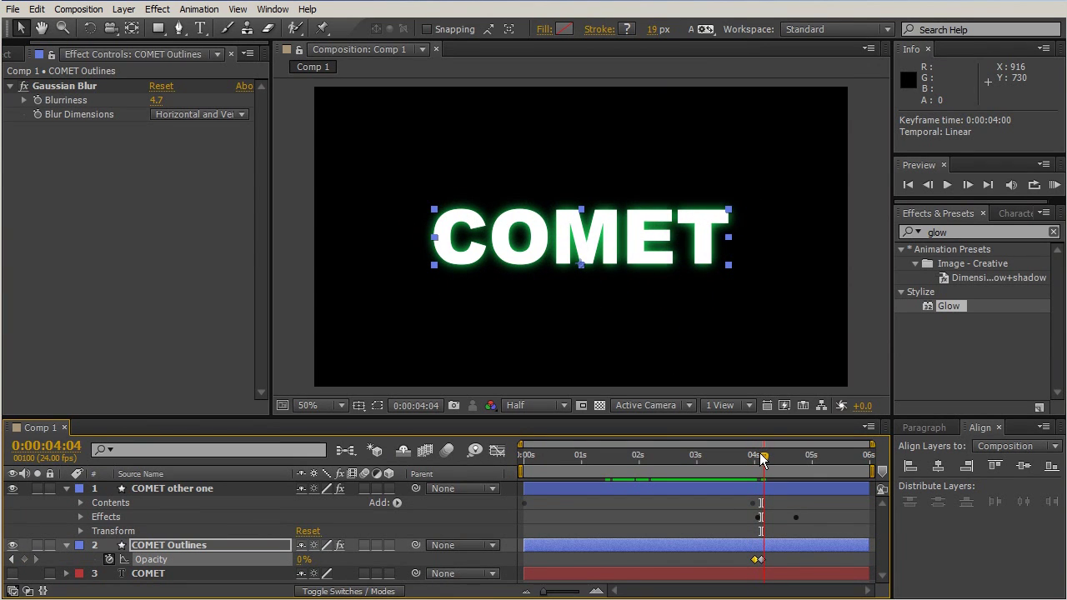
drag(764, 459, 761, 459)
drag(761, 559, 776, 559)
mouse_move(762, 457)
mouse_down()
mouse_move(734, 458)
mouse_move(771, 458)
mouse_move(729, 460)
mouse_move(751, 467)
mouse_move(763, 463)
mouse_move(583, 464)
mouse_move(781, 447)
mouse_up()
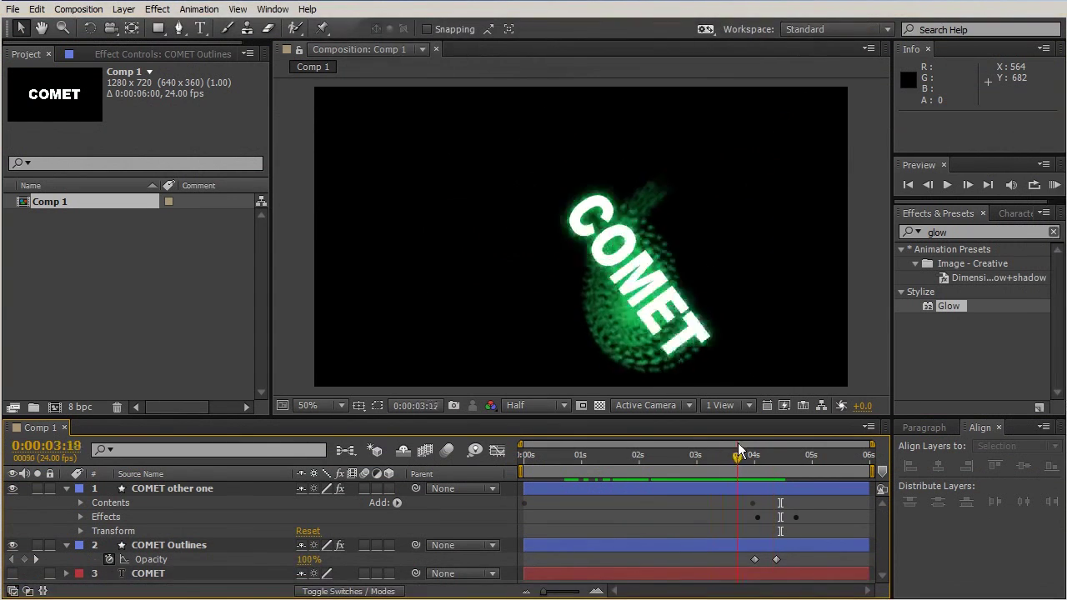
drag(738, 443, 759, 419)
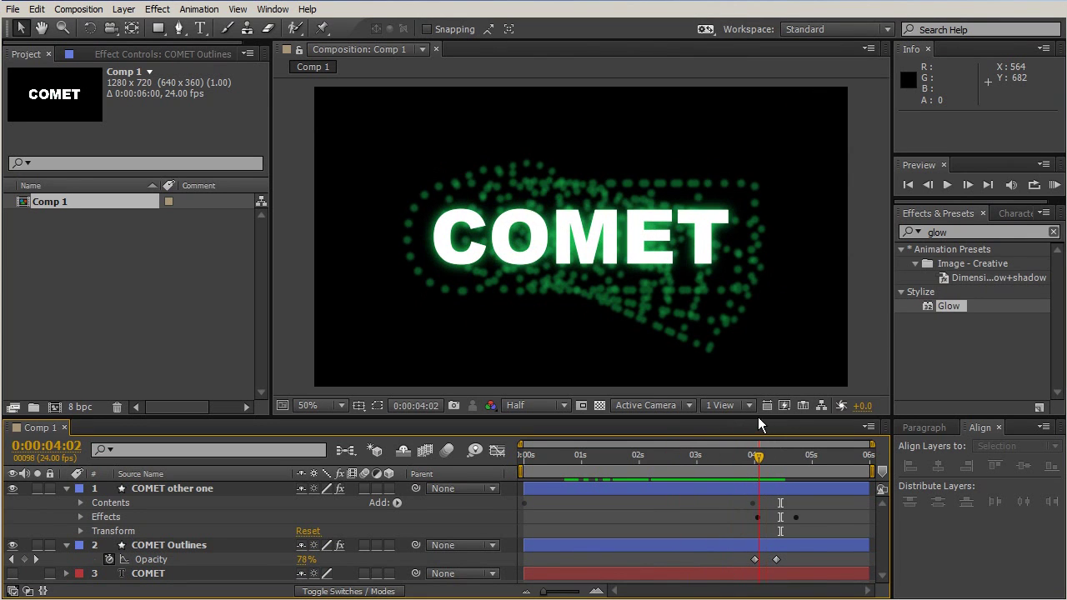
- Duplicate the COMET Outlines layer, rename the copy universe, and place it directly below COMET Outlines
click(60, 482)
click(67, 490)
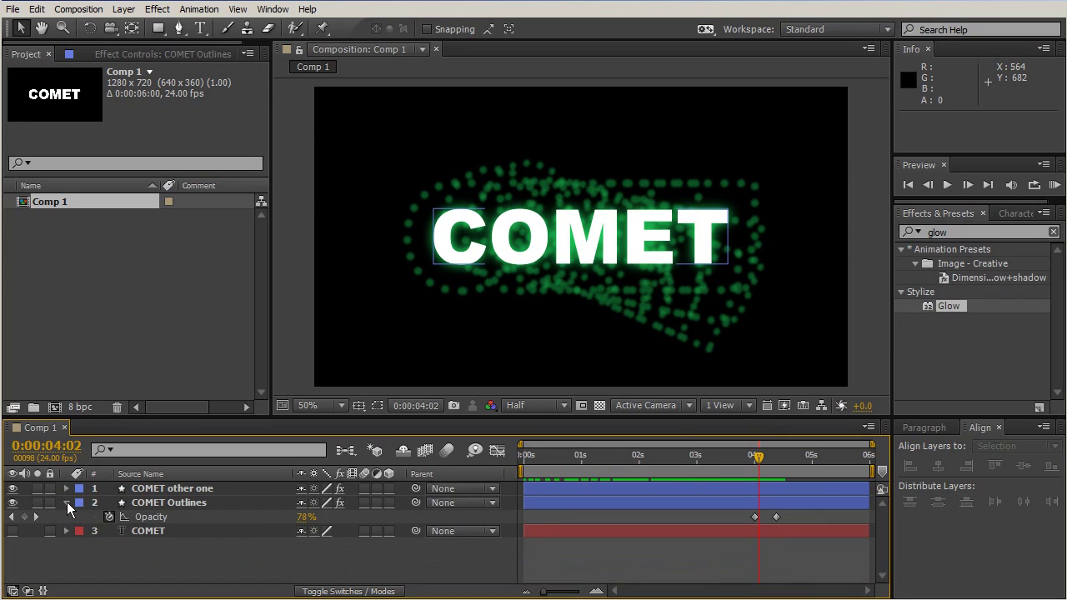
click(167, 492)
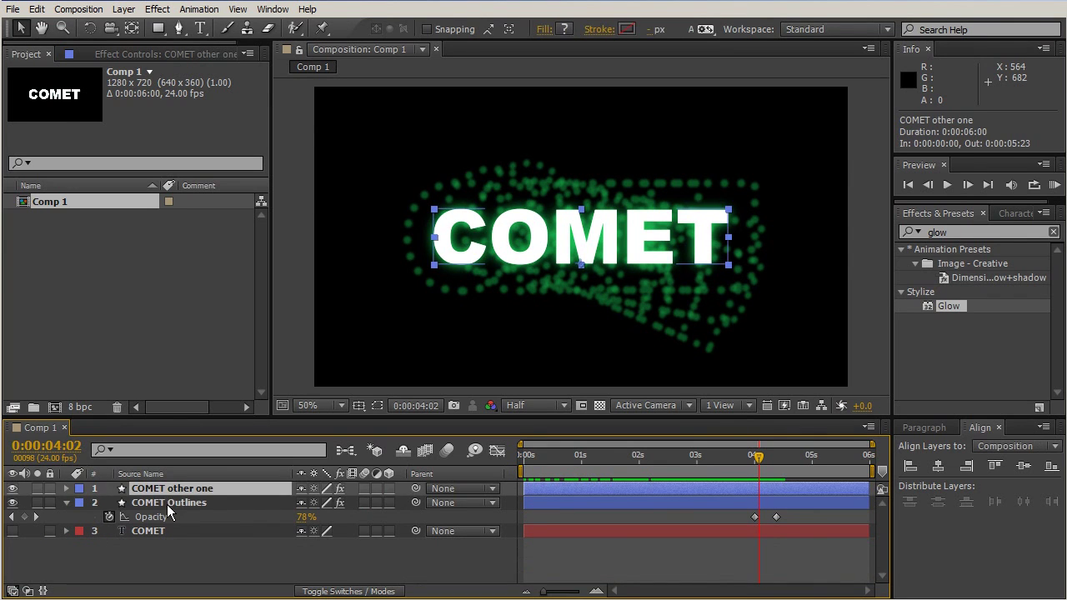
click(167, 505)
key(ctrl+d)
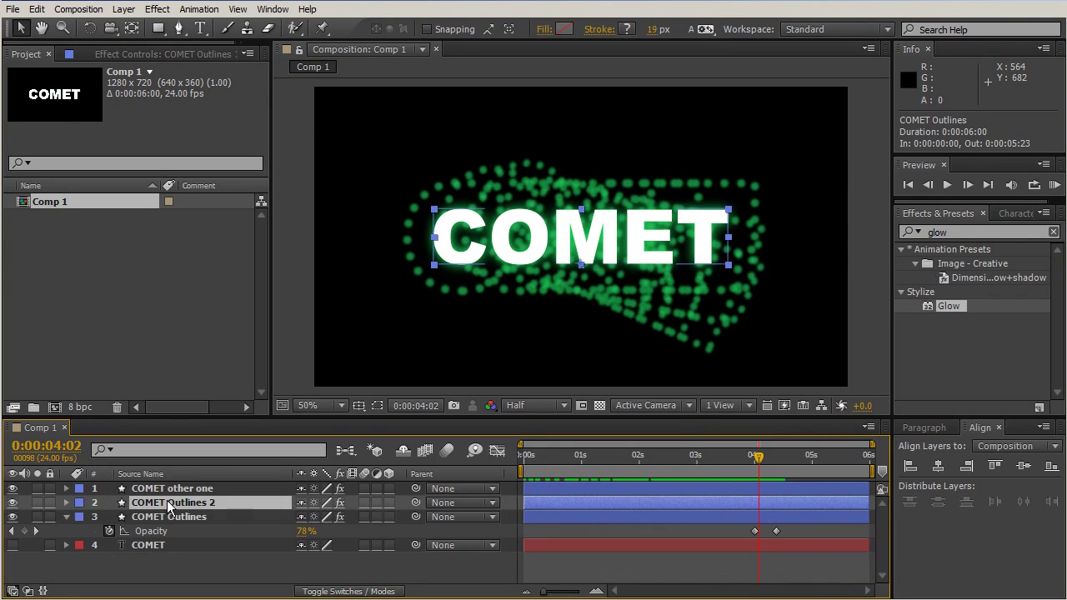
key(Return)
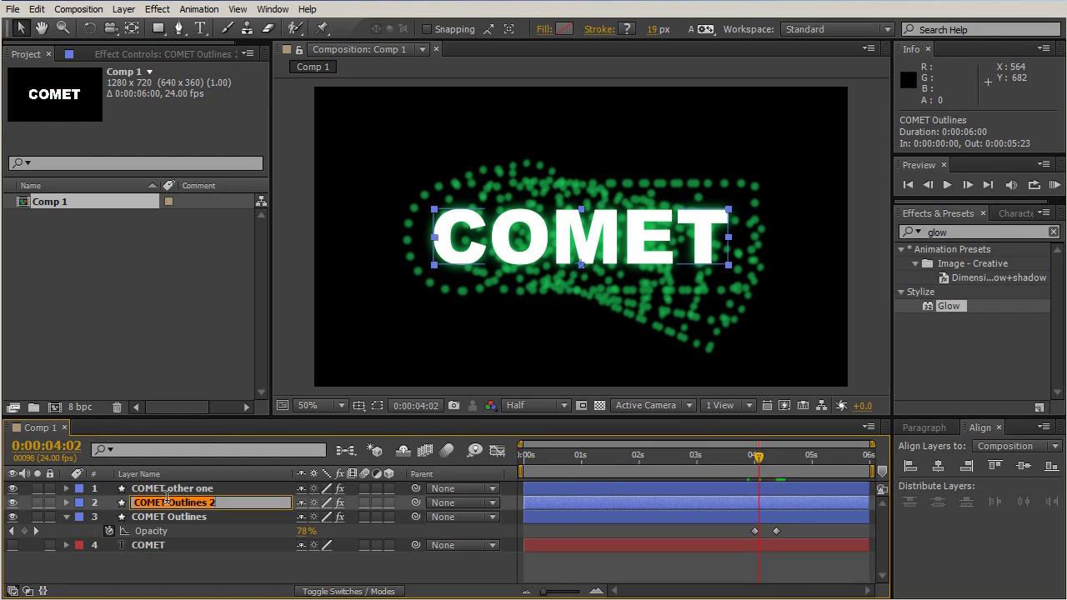
text(univer)
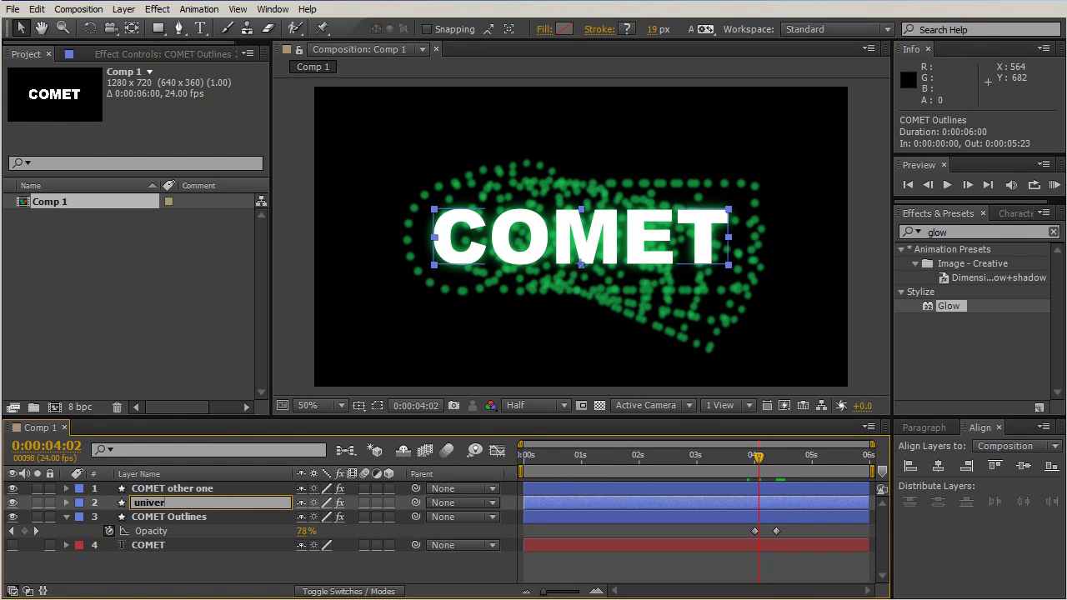
text(se)
key(Return)
drag(149, 499, 152, 539)
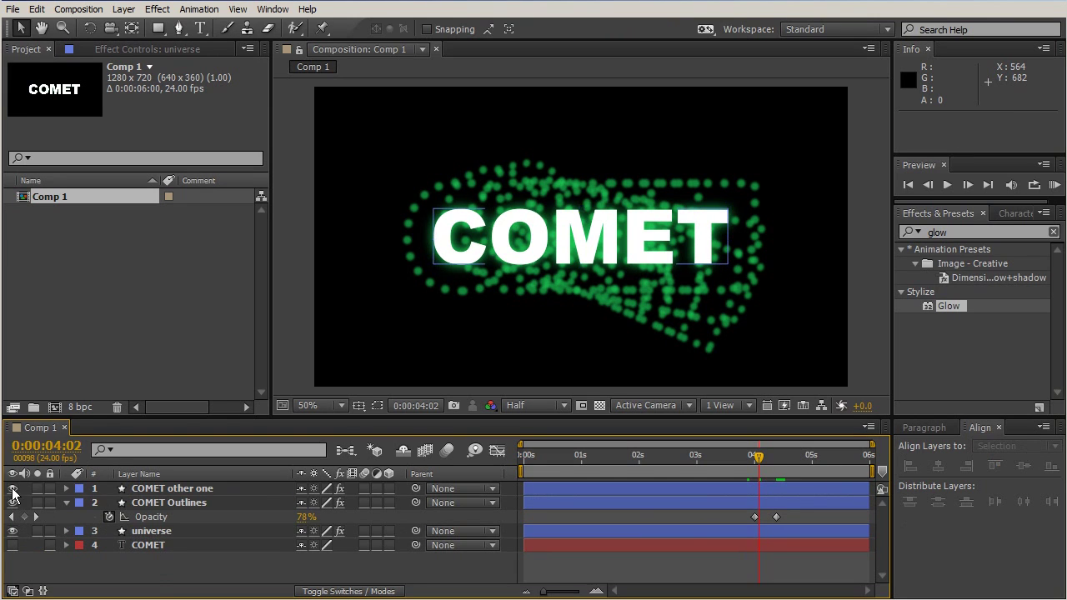
- Hide the COMET other one and COMET Outlines layers and collapse the COMET Outlines properties
click(12, 489)
click(13, 503)
click(66, 502)
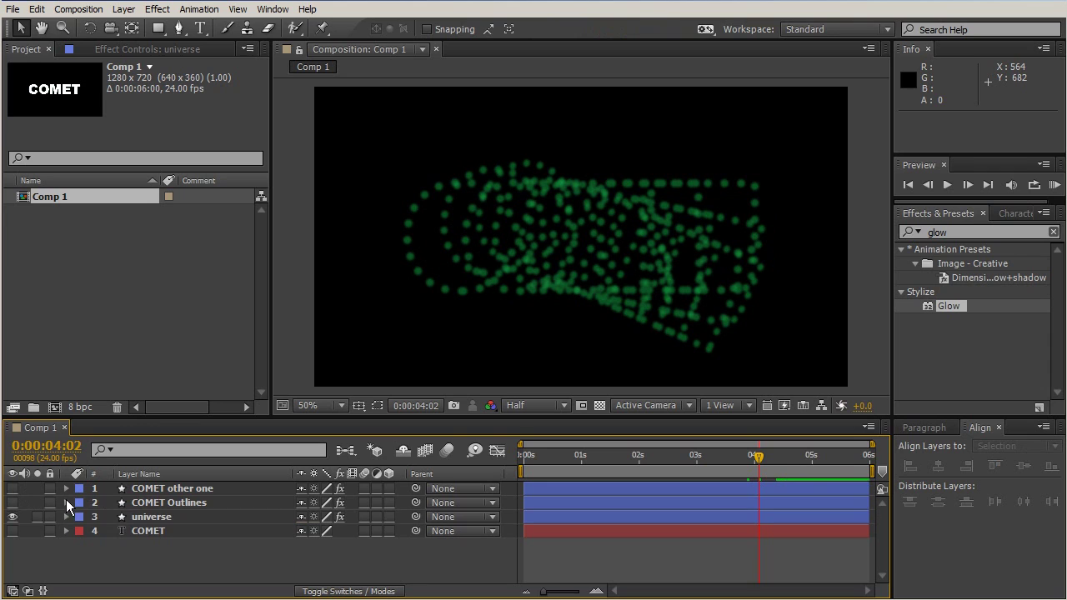
- Delete the effects and Offset Paths 1 from the universe layer
click(129, 515)
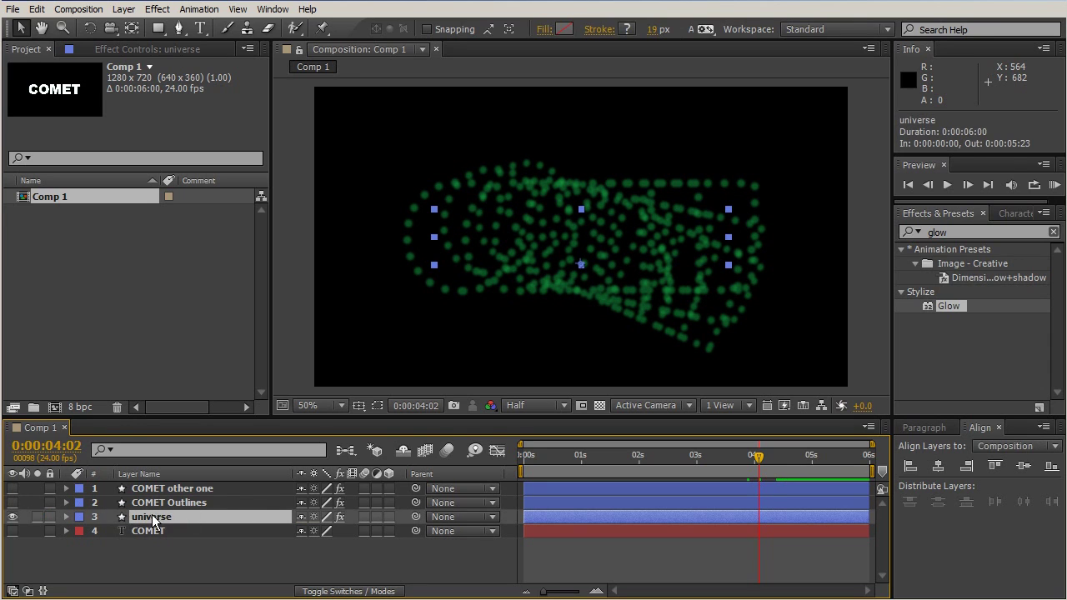
click(66, 517)
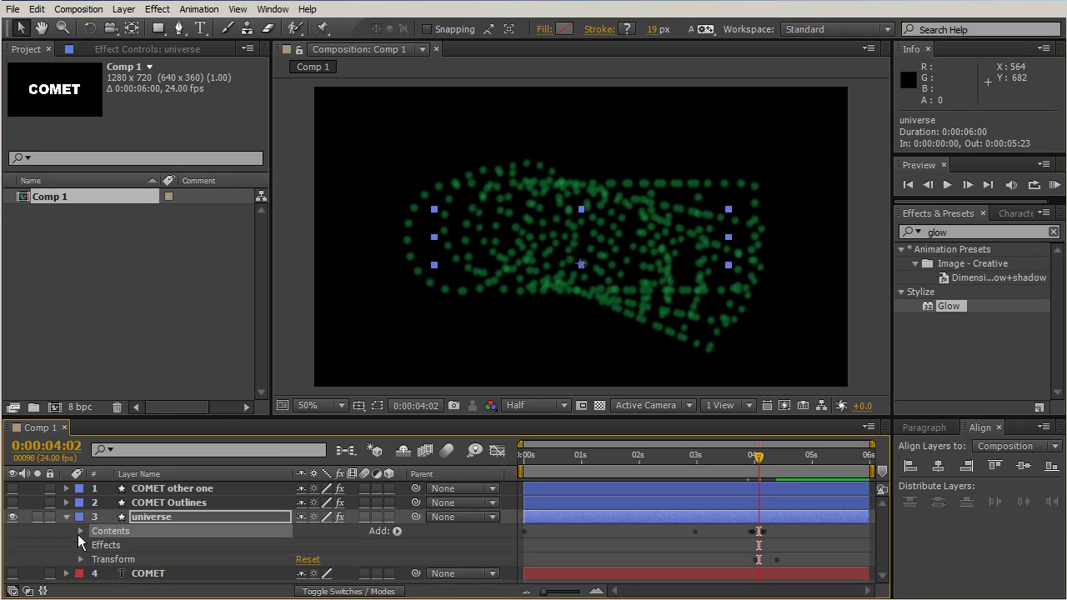
click(104, 547)
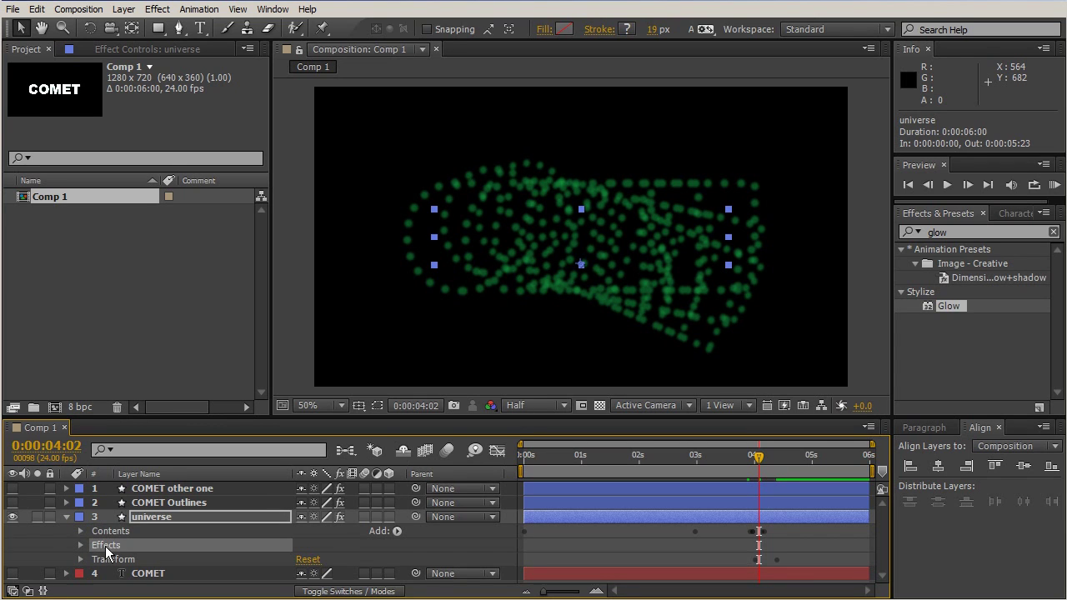
key(Delete)
click(79, 532)
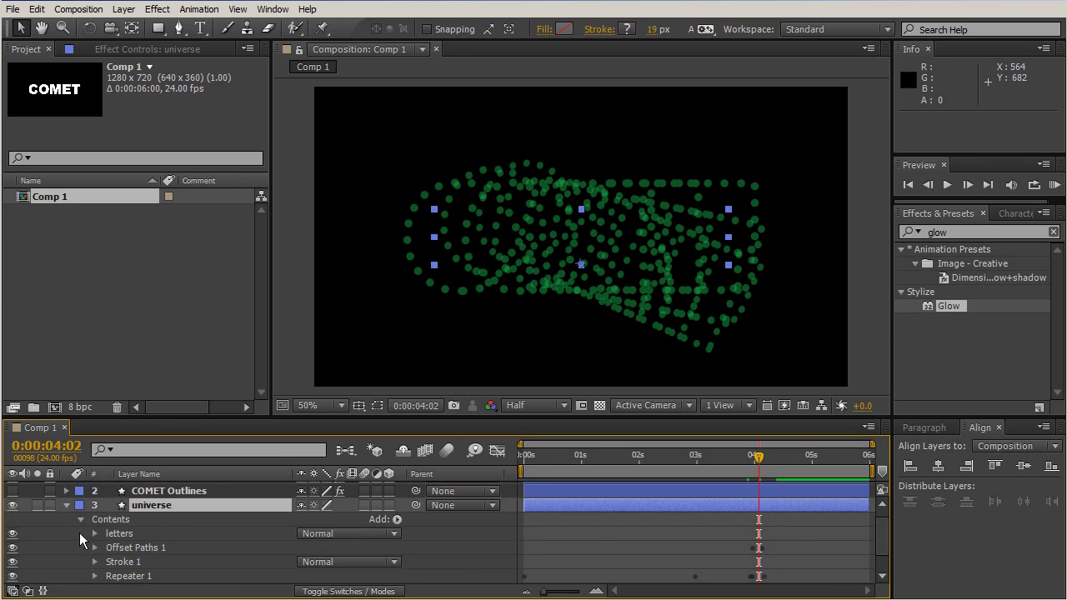
click(121, 537)
click(127, 548)
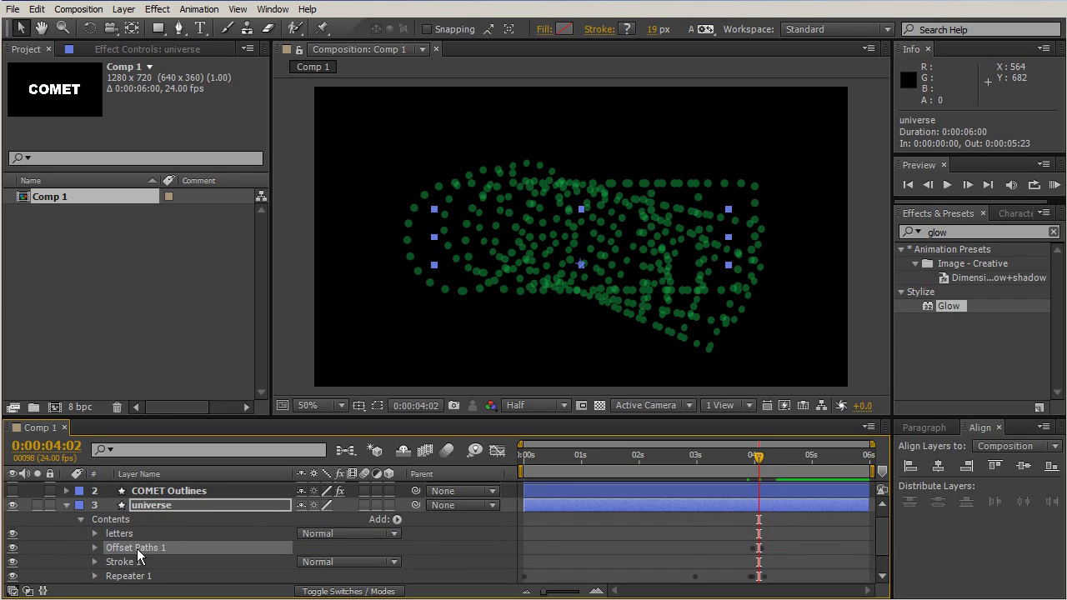
key(Delete)
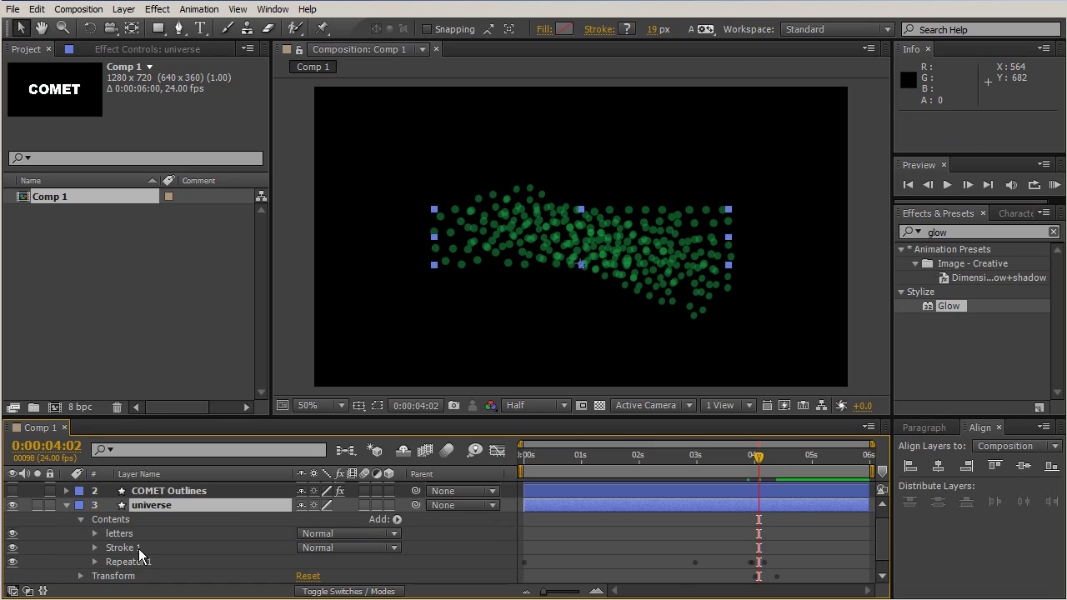
- Change the Stroke 1 color of the universe layer to purple
click(94, 547)
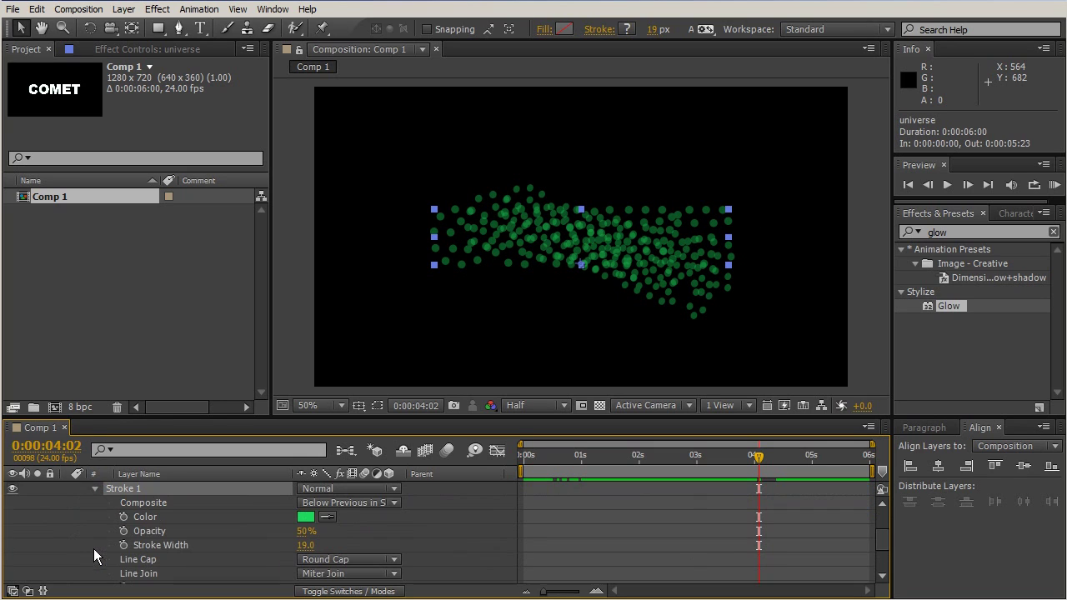
click(306, 517)
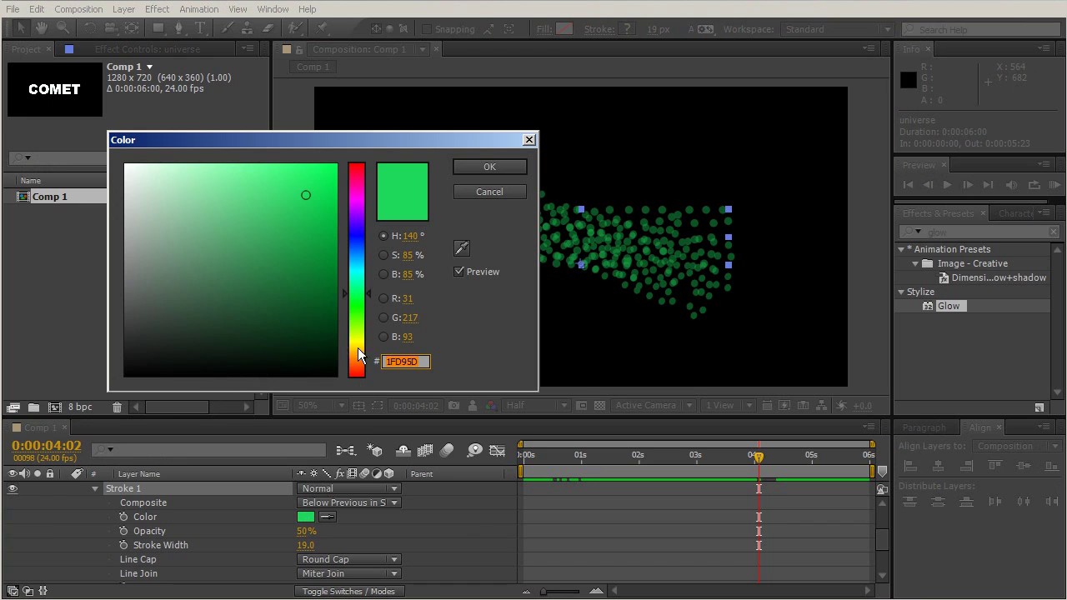
drag(358, 299, 357, 209)
click(499, 167)
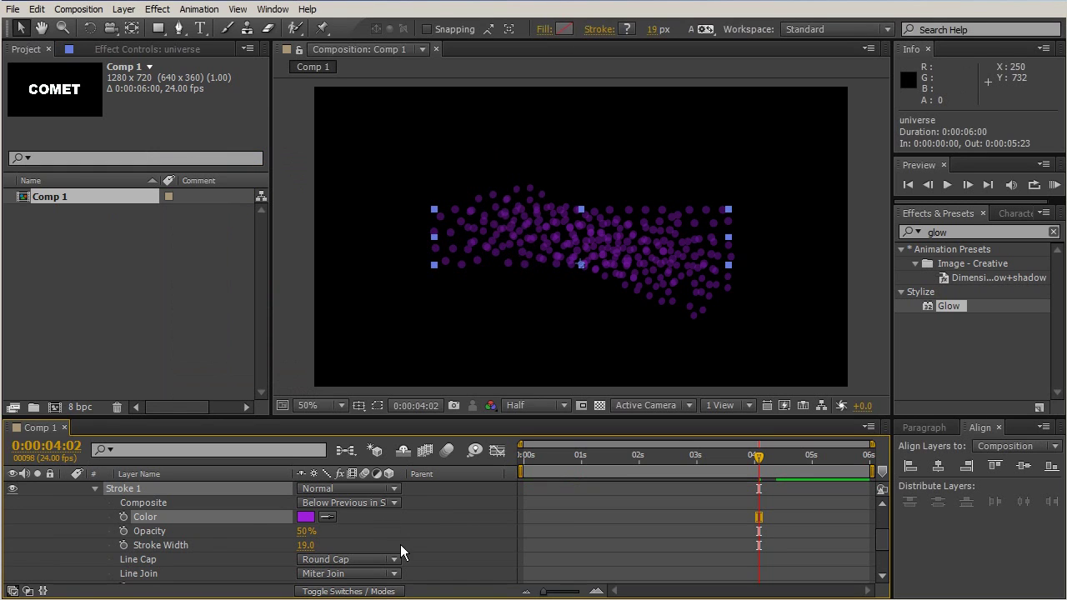
- Set the Stroke 1 width of the universe layer to 6
click(307, 547)
text(19)
text(4)
key(Return)
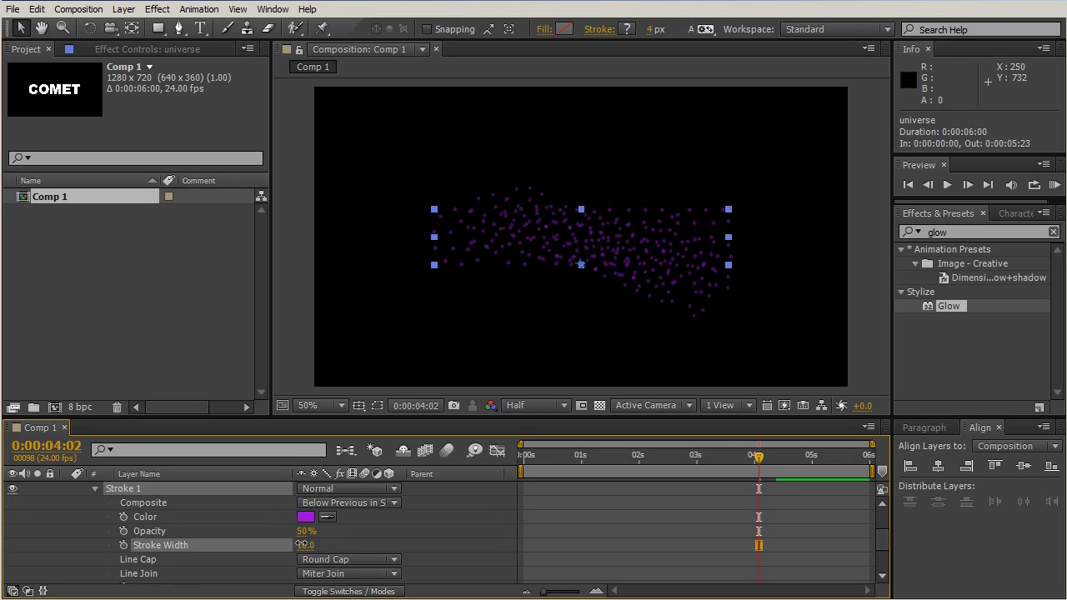
click(348, 545)
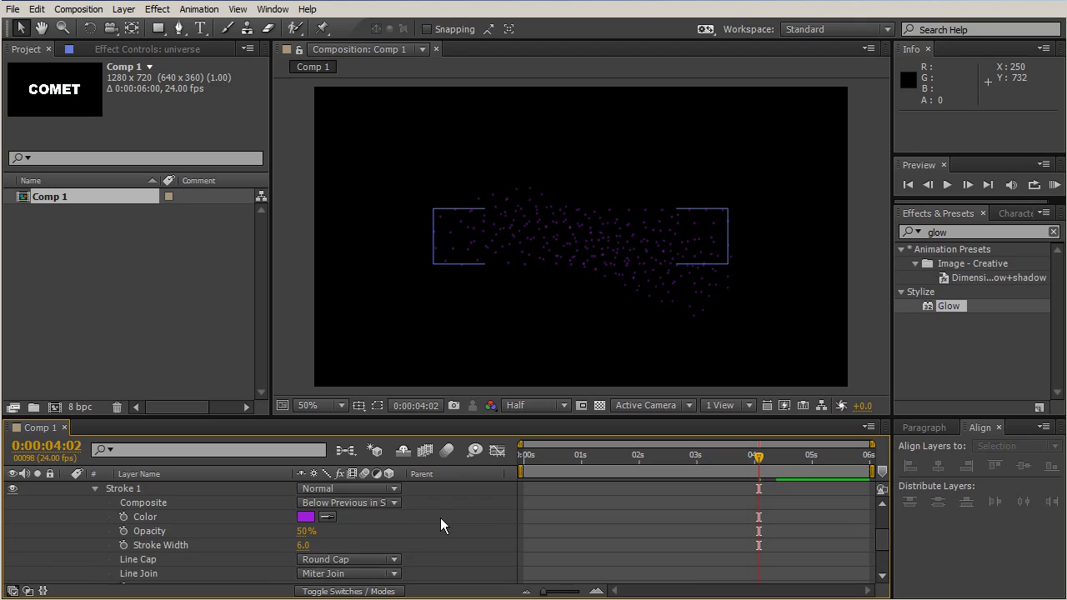
- Remove all Copies and Offset keyframes from Repeater 1 of the universe layer at 0:00:04:02
scroll(440, 517, down, 1)
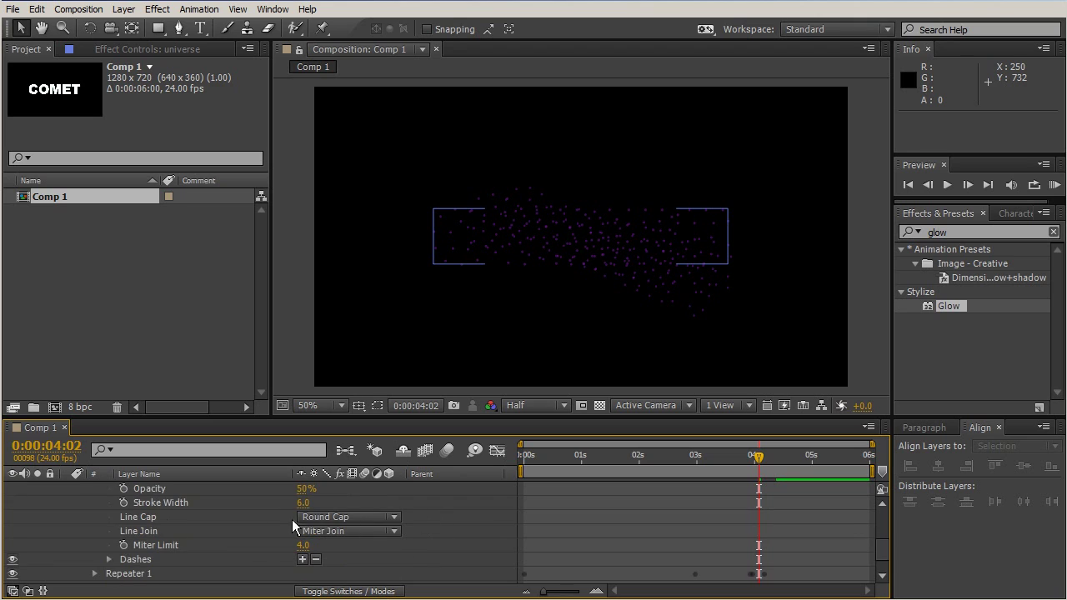
click(94, 574)
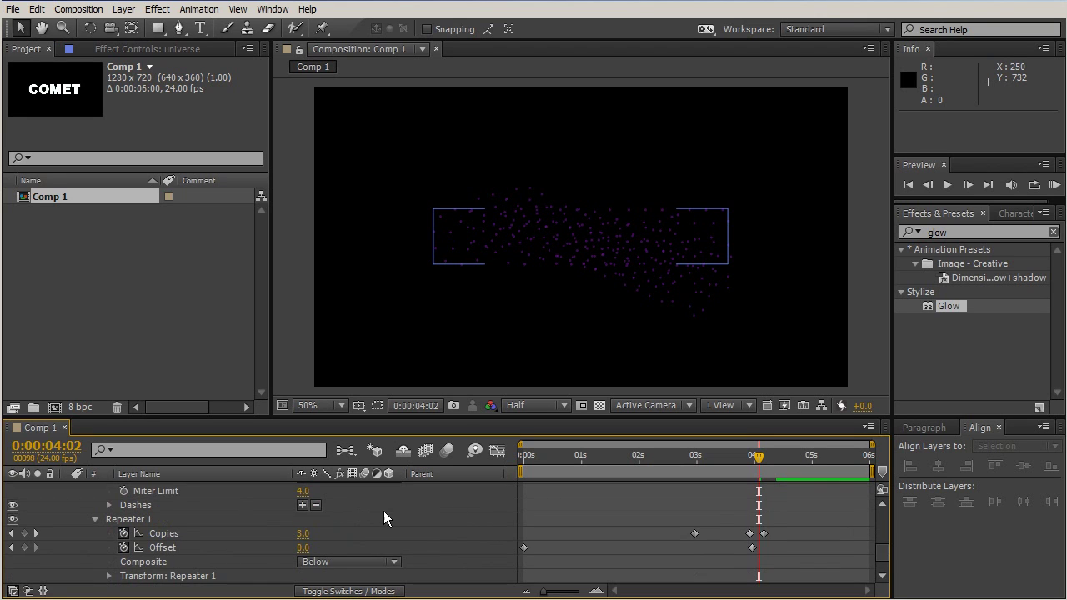
mouse_move(760, 455)
mouse_down()
mouse_move(700, 454)
mouse_move(759, 452)
mouse_up()
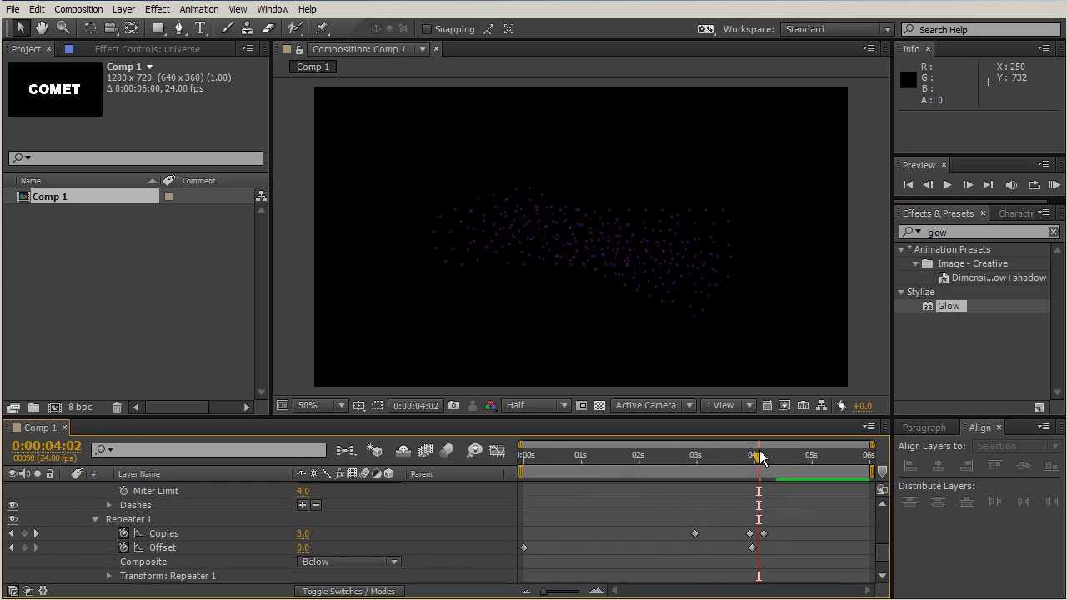
click(123, 534)
click(124, 547)
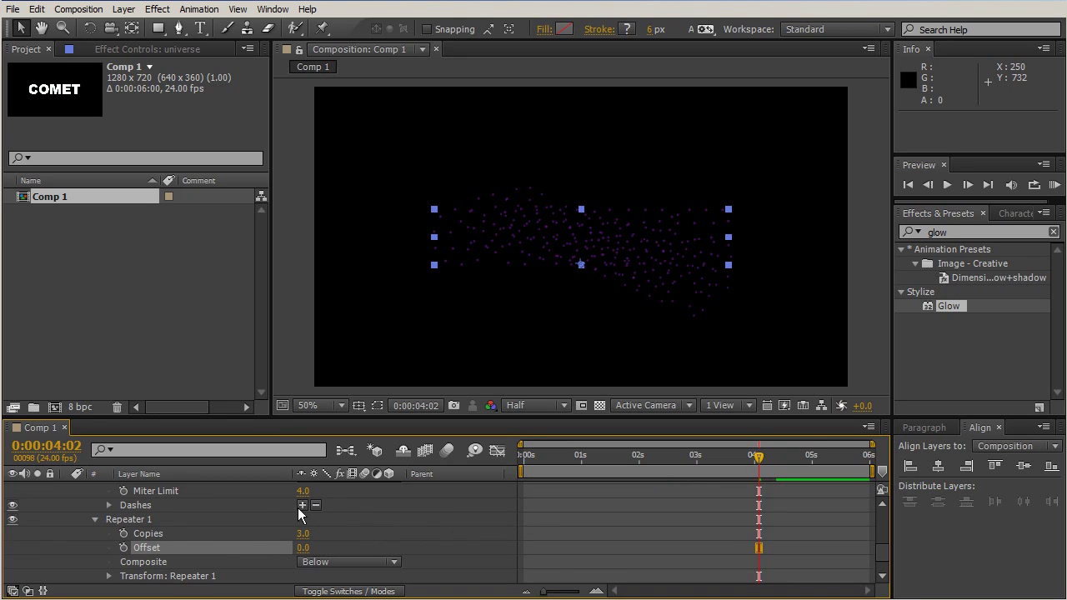
- Set Repeater 1 of the universe layer to 42 copies with an offset of -17
click(108, 575)
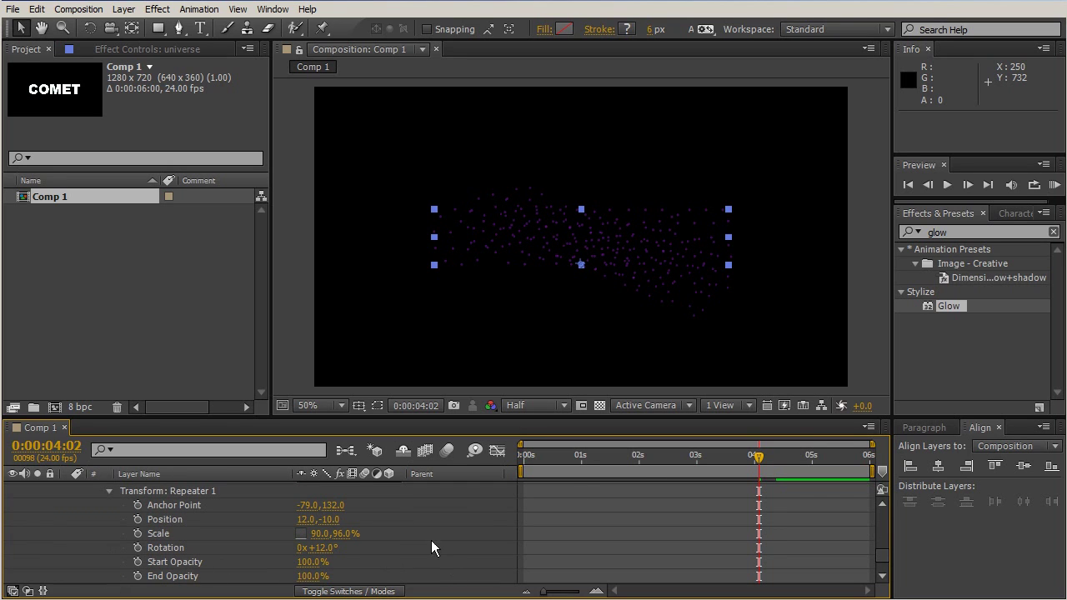
scroll(408, 517, up, 1)
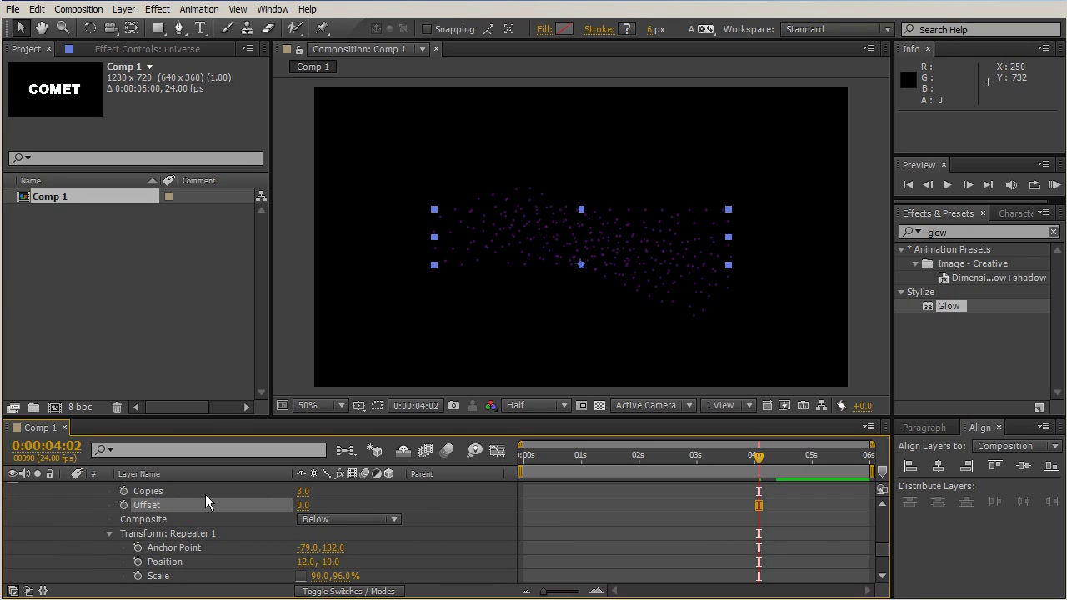
drag(302, 491, 345, 502)
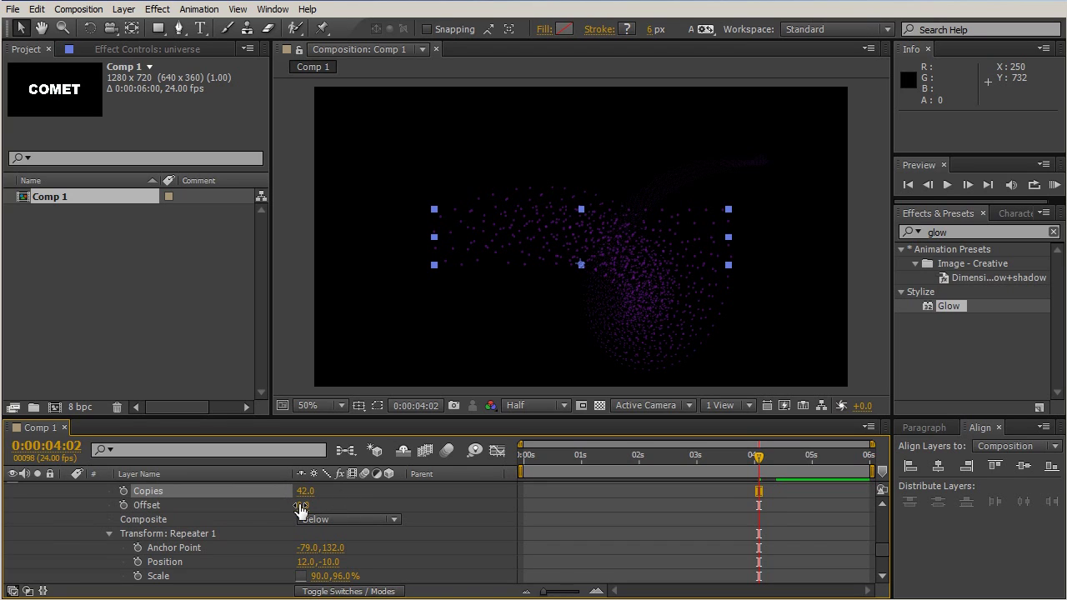
mouse_move(303, 508)
mouse_down()
mouse_move(325, 503)
mouse_move(306, 505)
mouse_move(313, 526)
mouse_up()
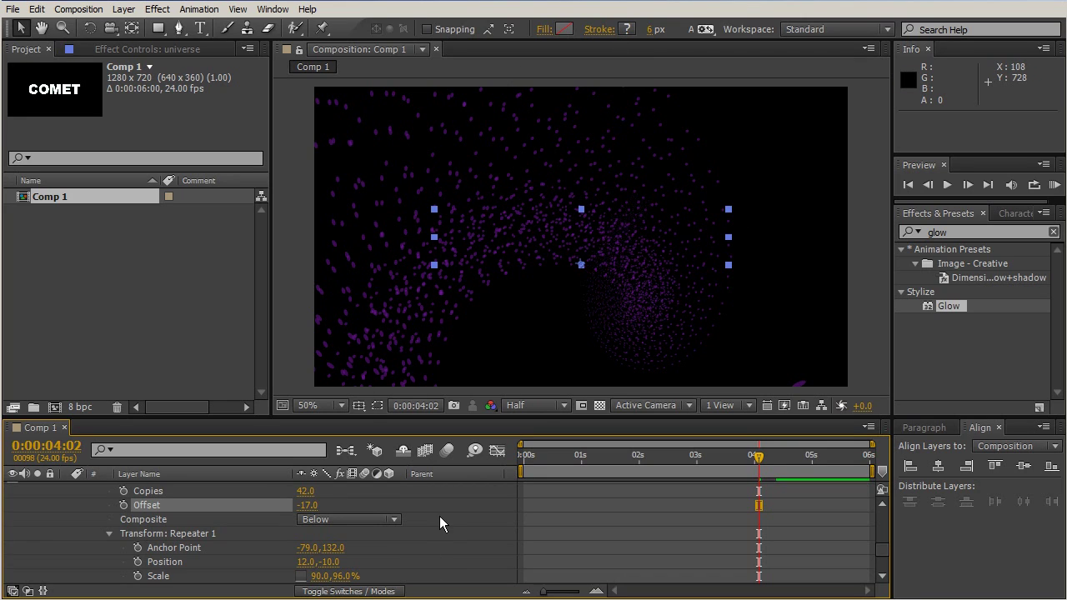
- Set the Repeater 1 transform anchor point of the universe layer to -484, 121
scroll(437, 516, down, 3)
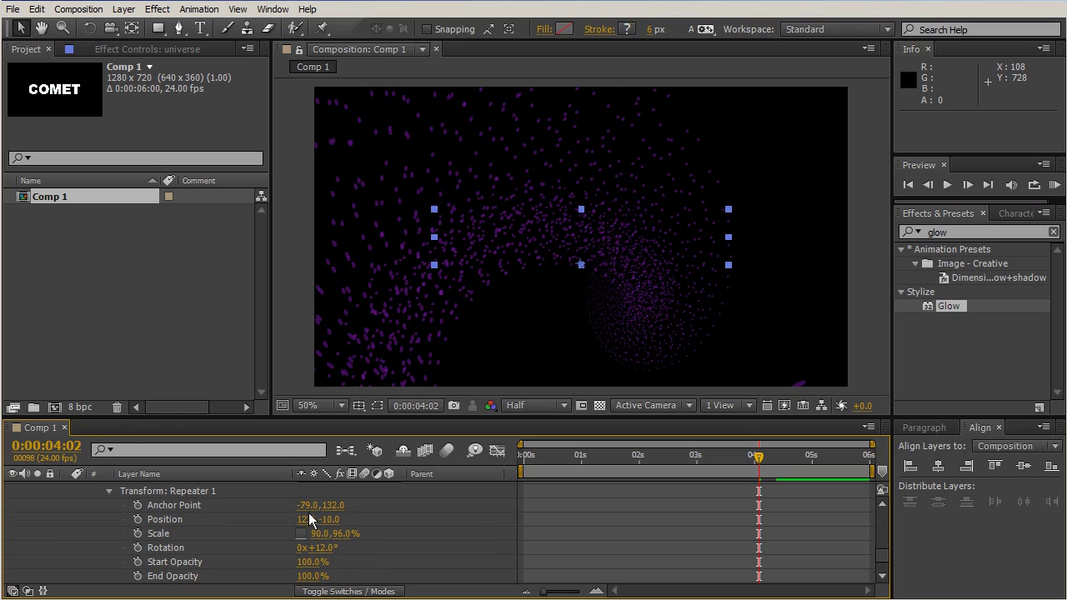
drag(307, 505, 26, 565)
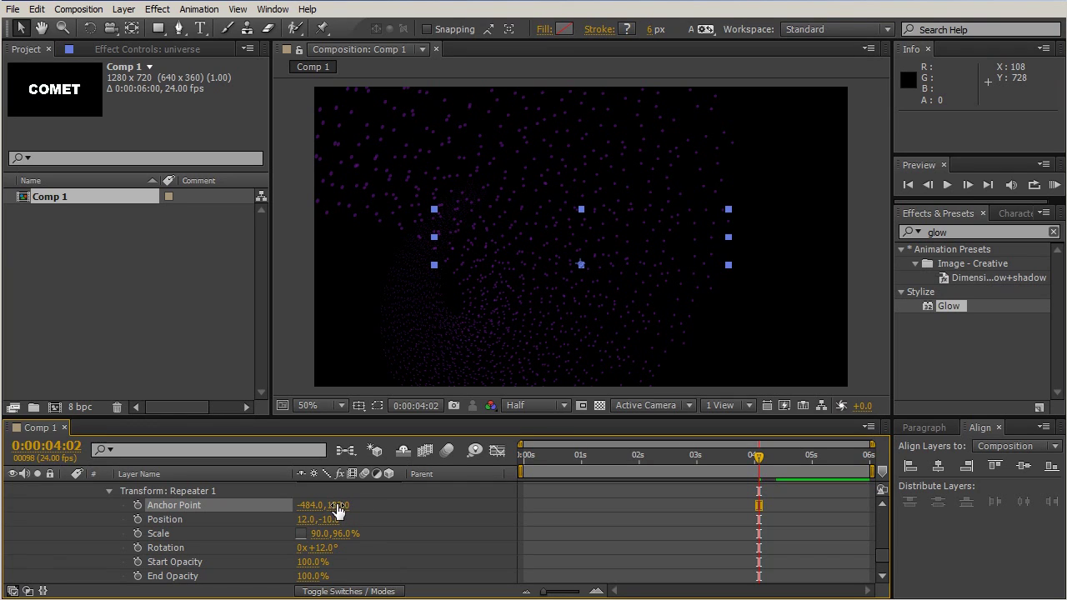
drag(340, 512, 272, 561)
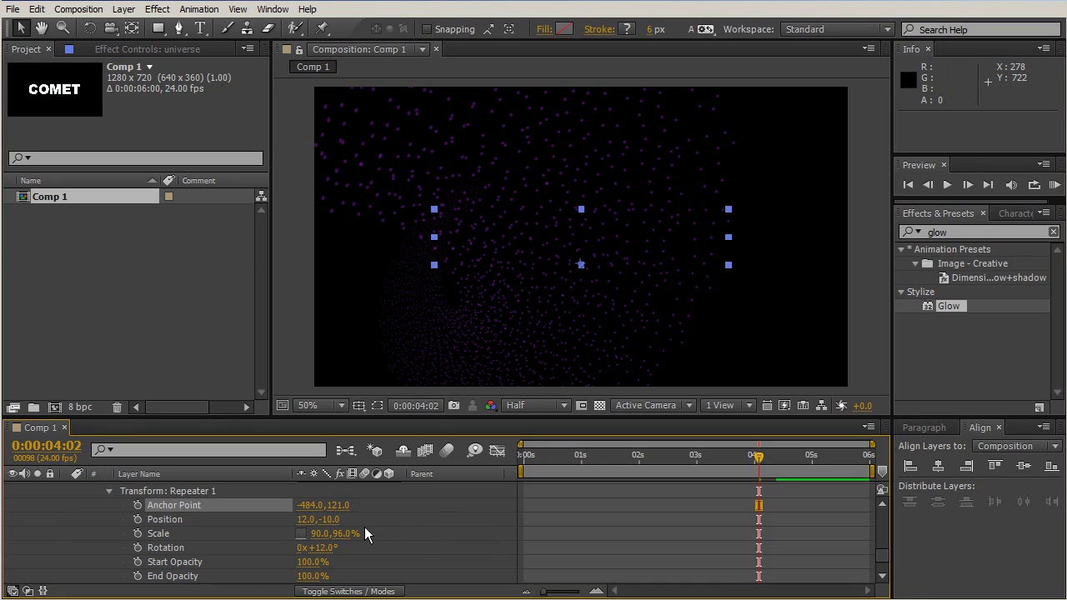
- Set the Repeater 1 transform scale to 100% on both axes and its position to 3, 16
click(319, 536)
text(100)
key(Return)
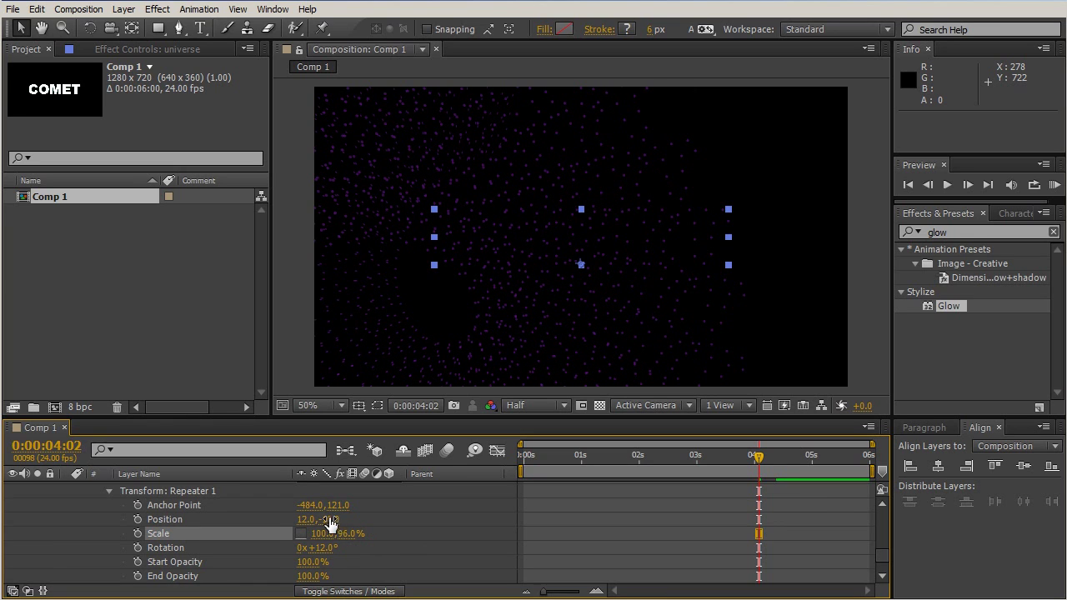
click(348, 534)
text(100)
key(Return)
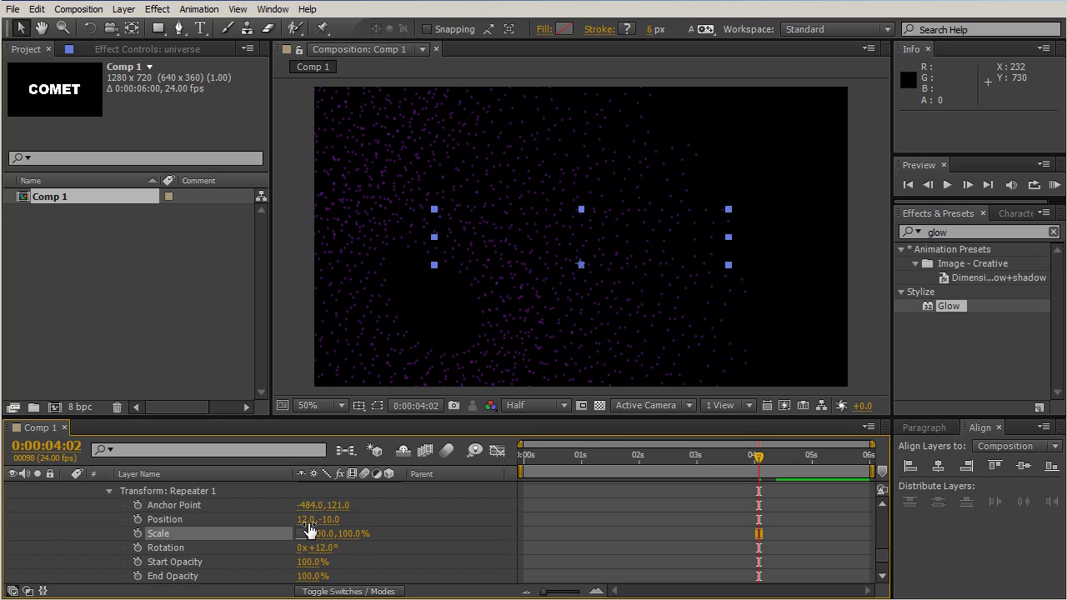
drag(306, 521, 354, 530)
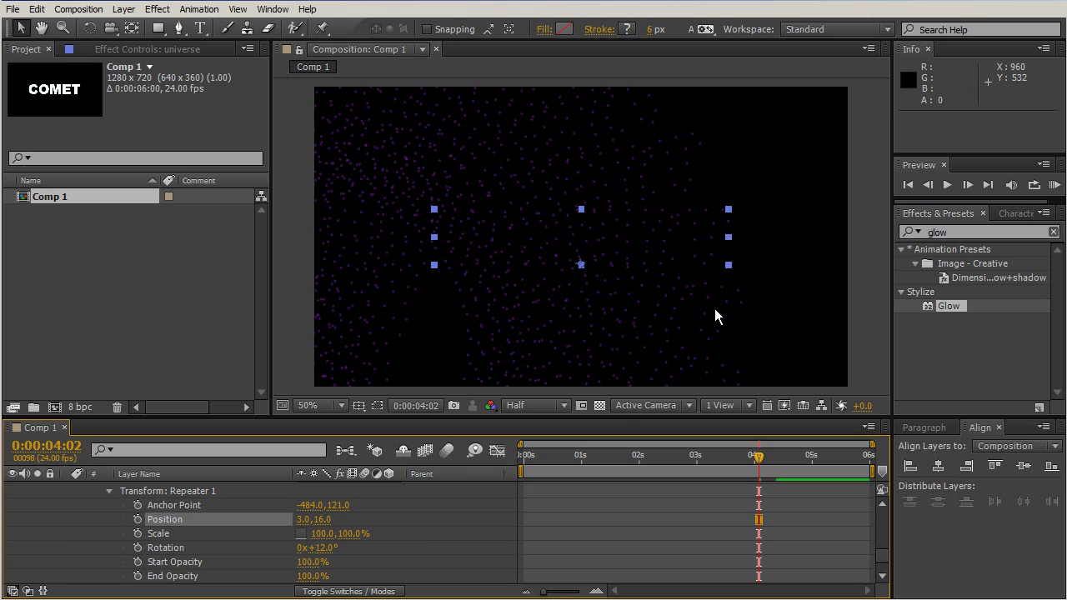
scroll(408, 538, down, 1)
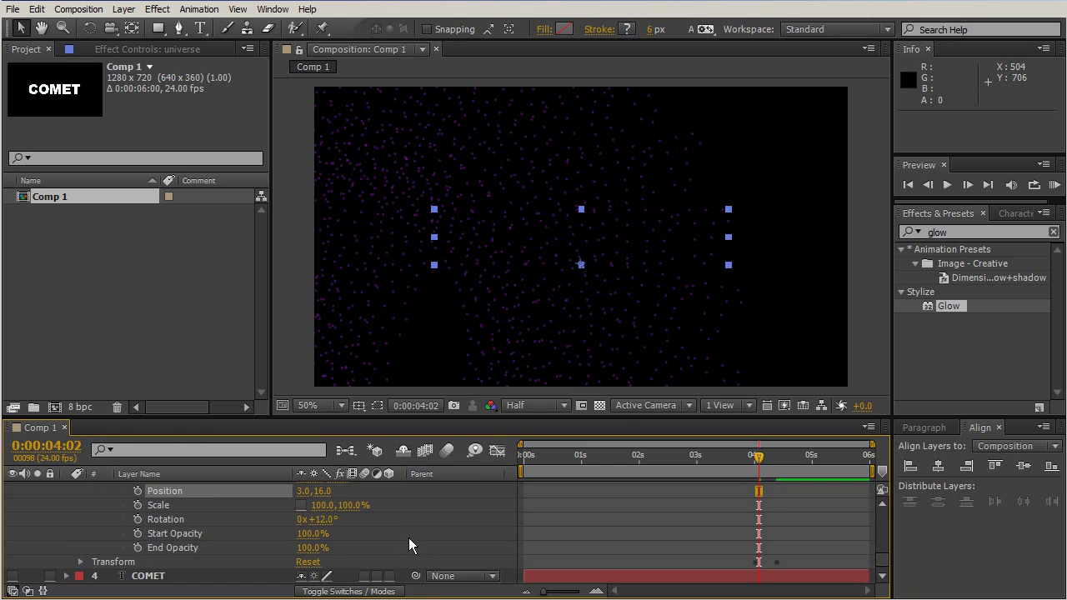
- Set the Repeater 1 transform rotation to 20° and move the universe layer to about 1118, 290 so the dots fill the frame
scroll(384, 533, up, 1)
scroll(367, 532, down, 1)
drag(318, 520, 380, 474)
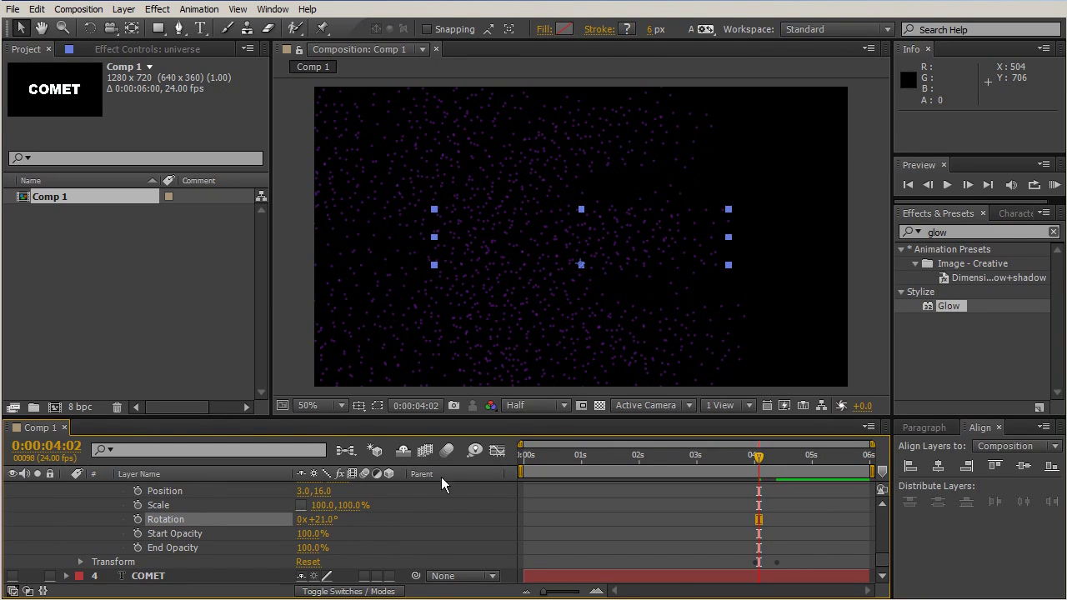
click(332, 521)
key(Down)
key(Down)
key(Up)
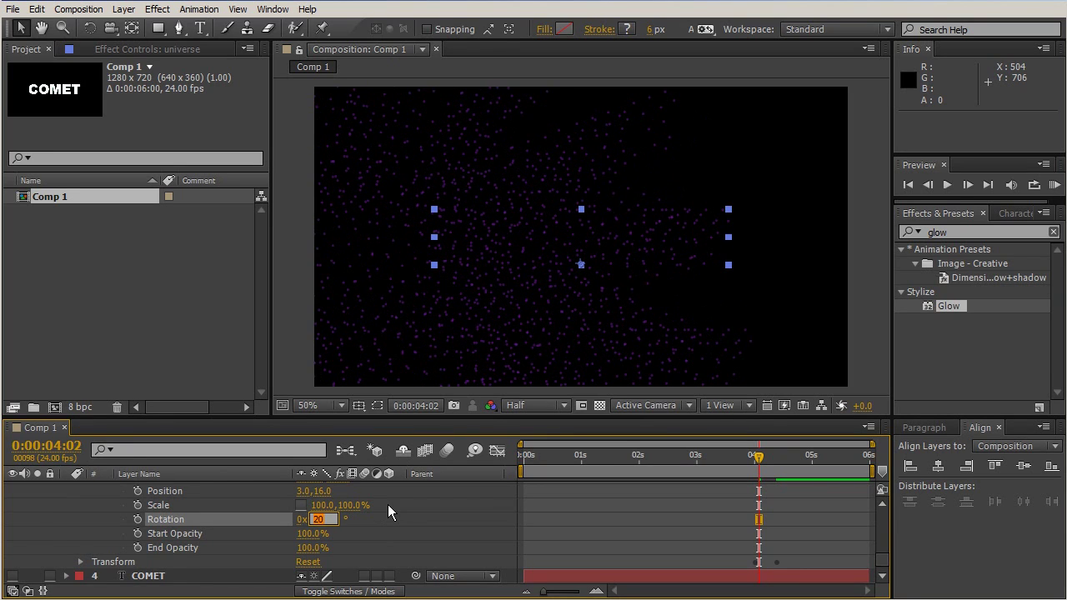
click(431, 552)
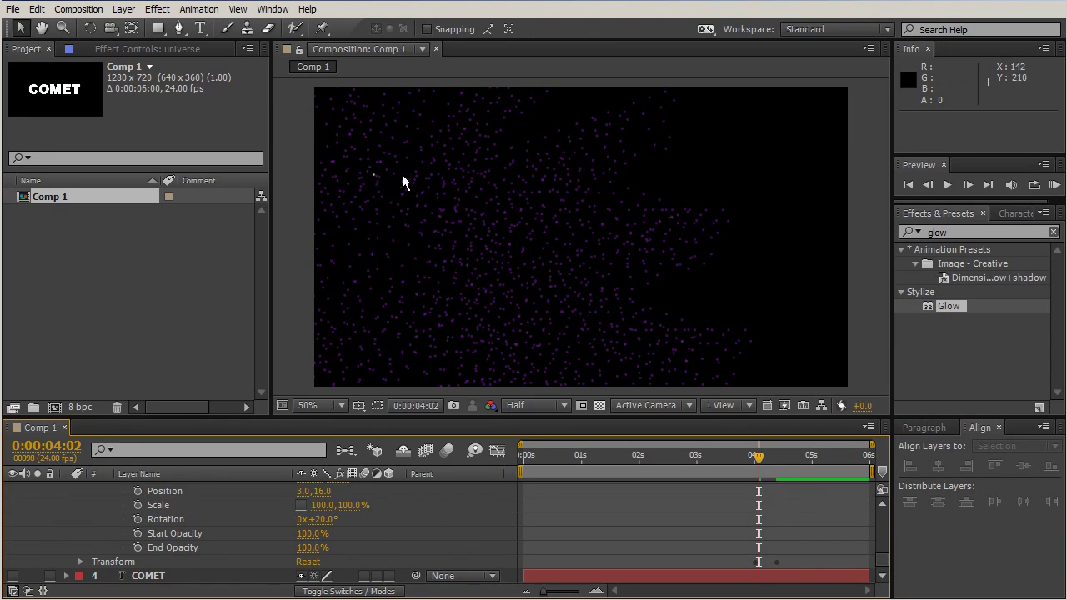
drag(488, 241, 715, 182)
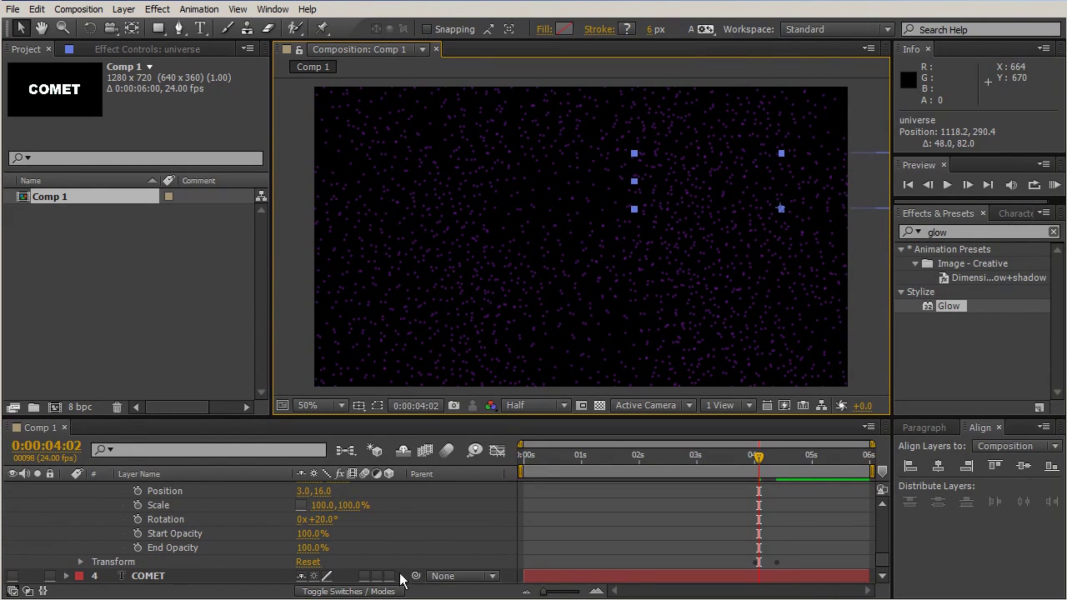
- Set the dash gap of Stroke 1 on the universe layer to 64
scroll(414, 542, up, 3)
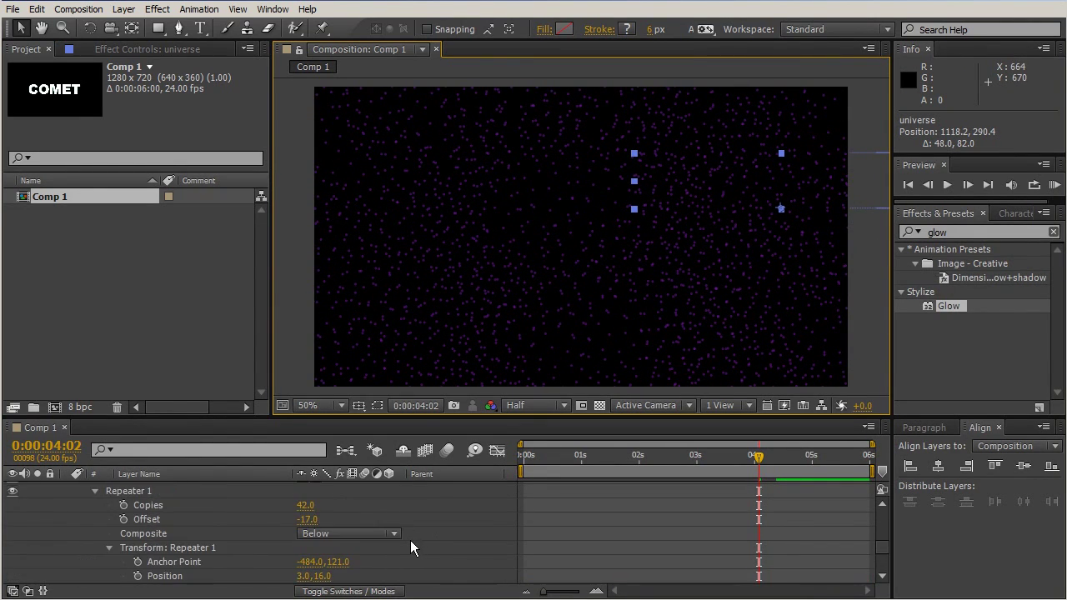
scroll(409, 540, up, 2)
scroll(409, 540, up, 2)
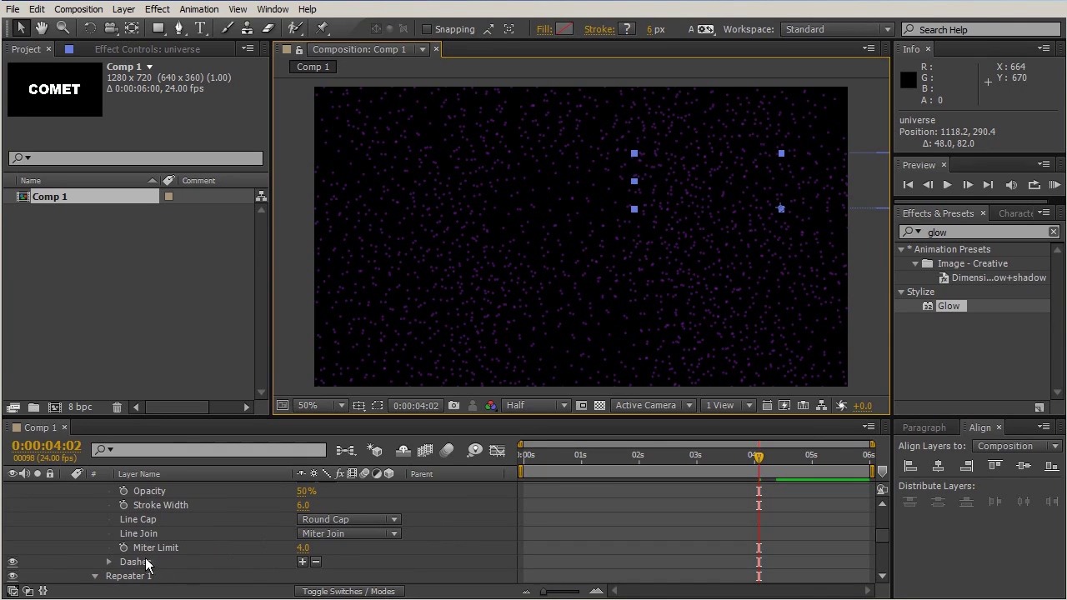
click(108, 562)
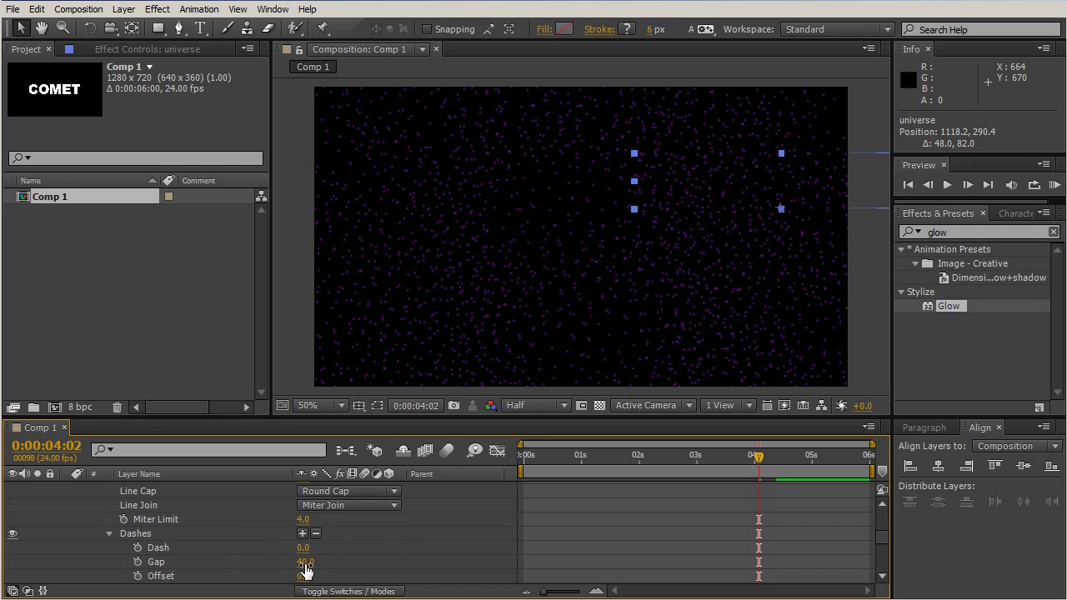
mouse_move(305, 570)
mouse_down()
mouse_move(406, 547)
mouse_move(216, 570)
mouse_move(302, 570)
mouse_move(286, 576)
mouse_up()
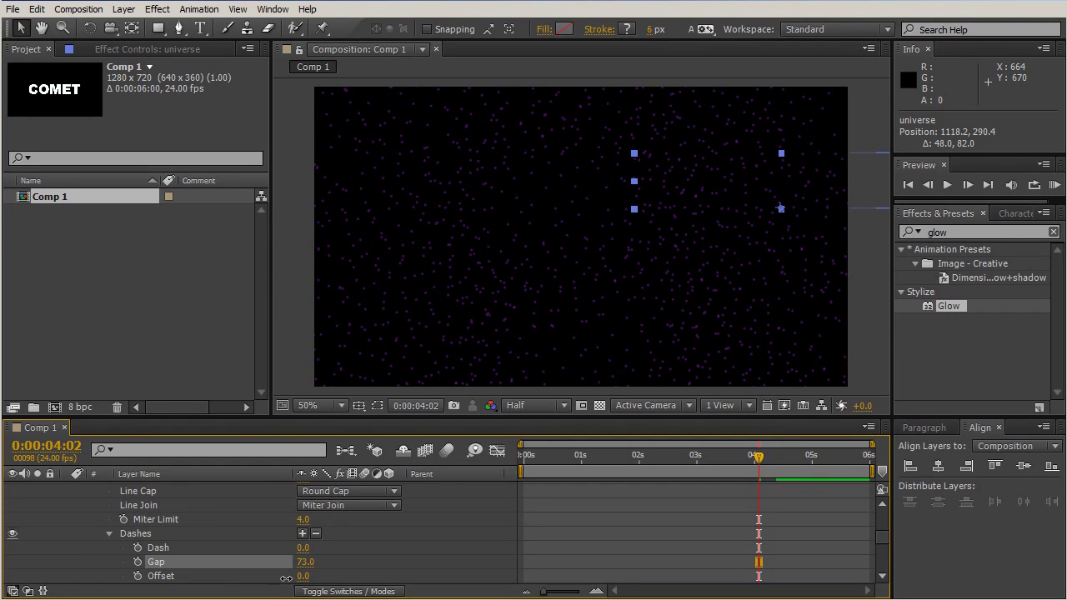
click(304, 562)
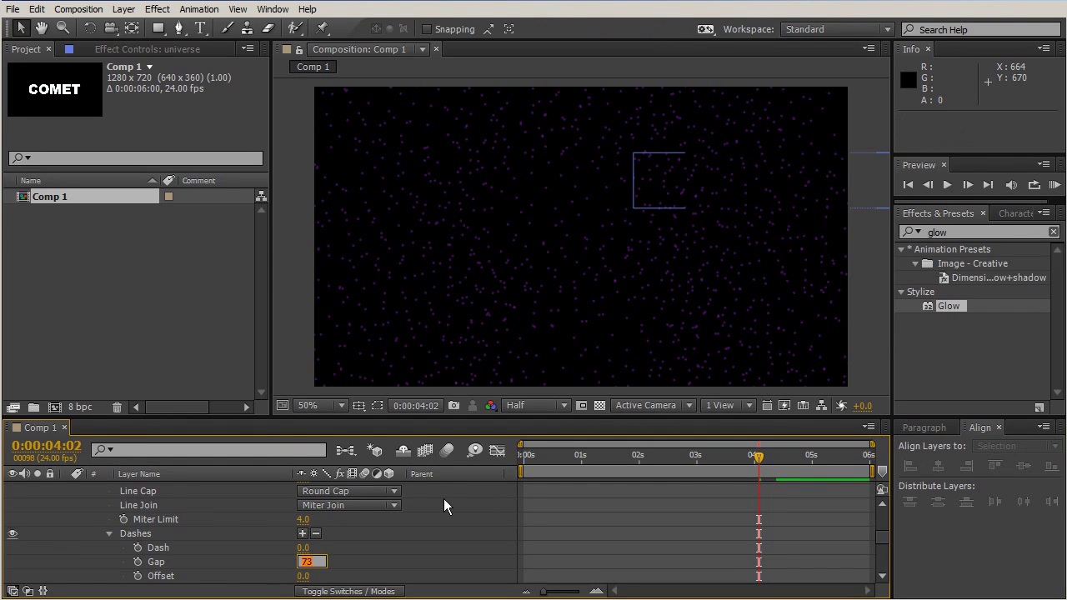
key(Down)
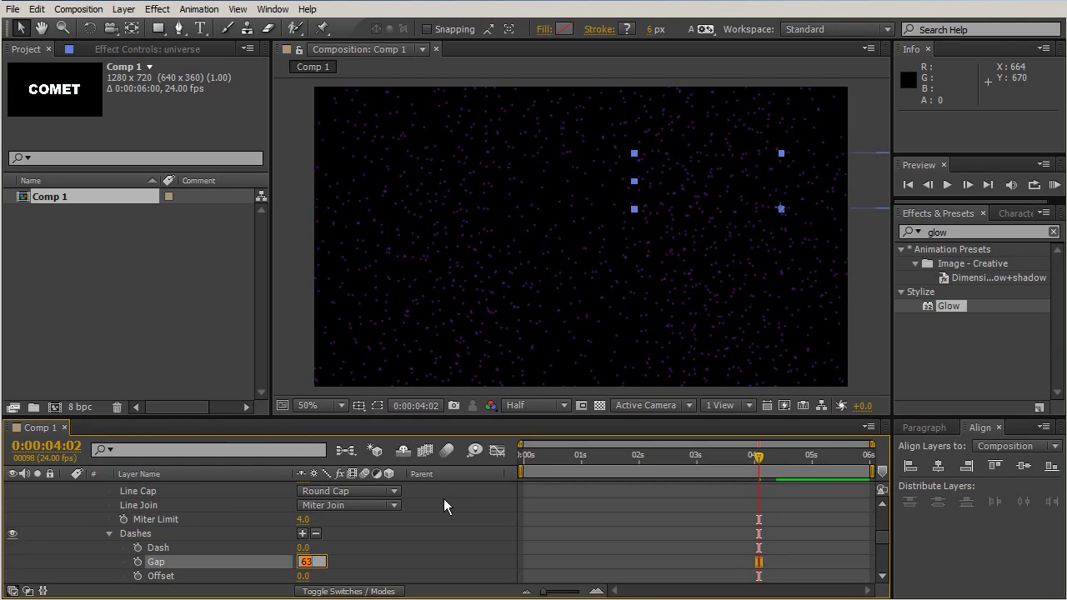
key(Down)
key(Down)
key(Down)
key(Down)
key(Down)
key(Down)
key(Down)
key(Down)
key(Down)
key(Down)
key(Down)
key(Down)
key(Down)
key(Down)
key(Down)
key(Down)
key(Down)
key(Down)
key(Down)
key(Down)
key(Up)
key(Up)
key(Up)
key(Up)
key(Up)
key(Up)
key(Up)
key(Up)
key(Up)
key(Up)
click(443, 515)
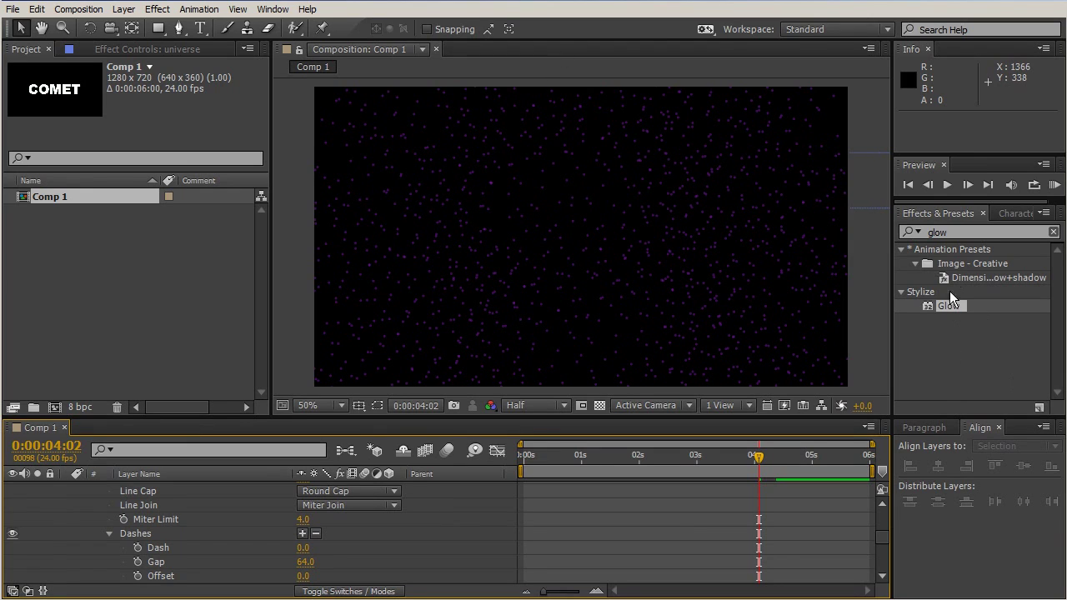
- Find the CC Cross Blur effect by searching for "cross" and apply it to the universe layer
click(963, 231)
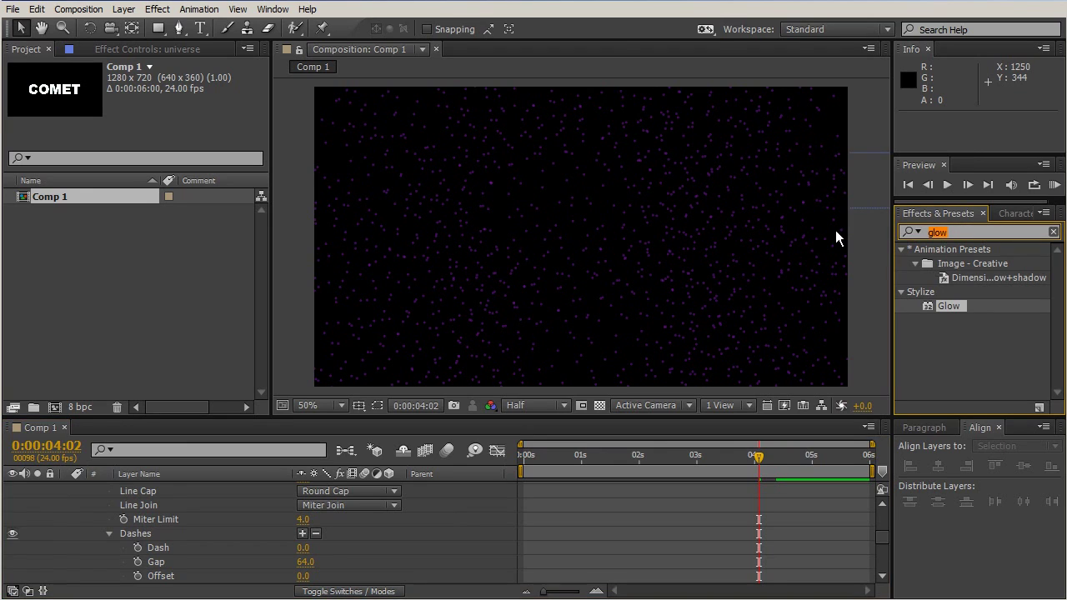
text(cross)
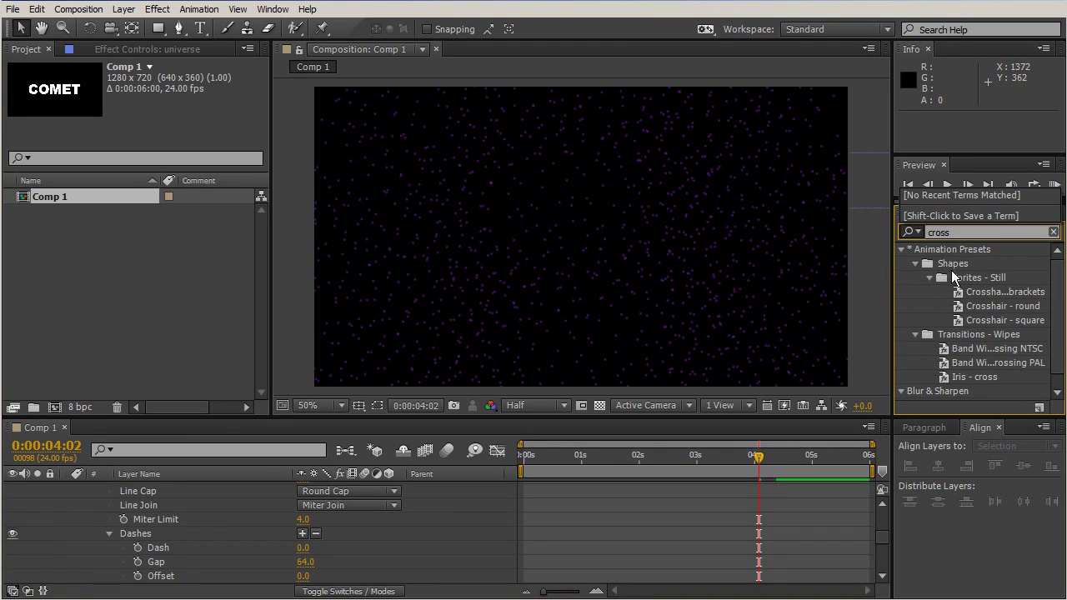
scroll(989, 338, down, 1)
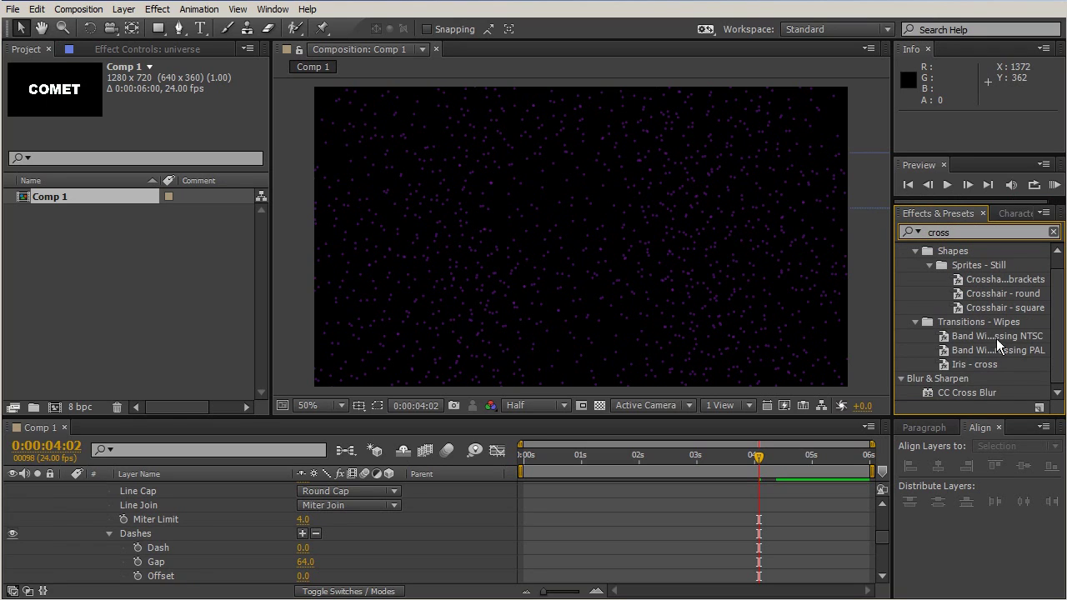
click(967, 392)
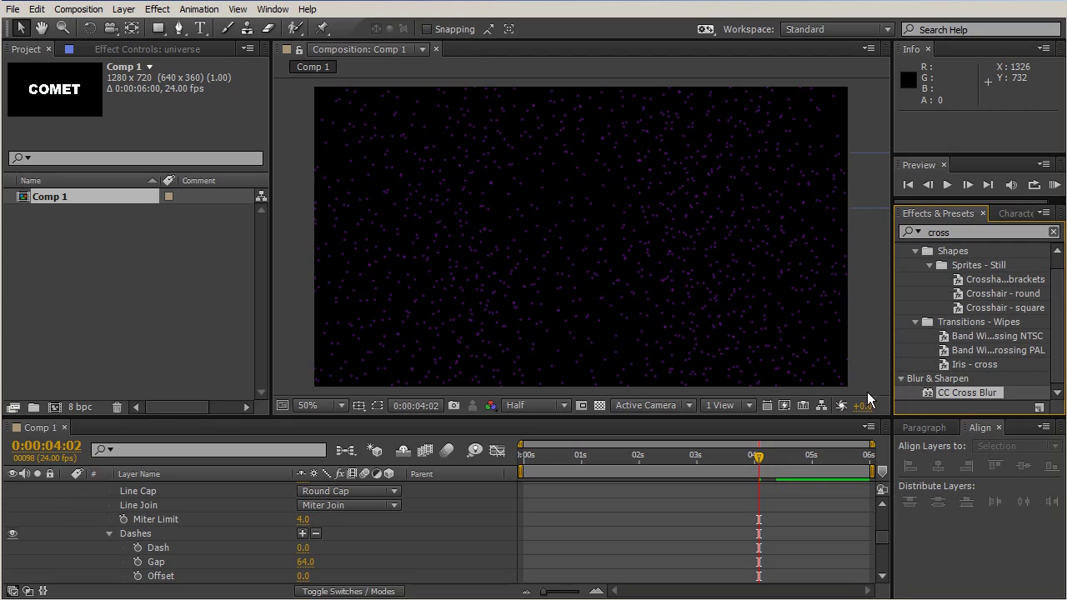
click(184, 52)
scroll(708, 532, up, 5)
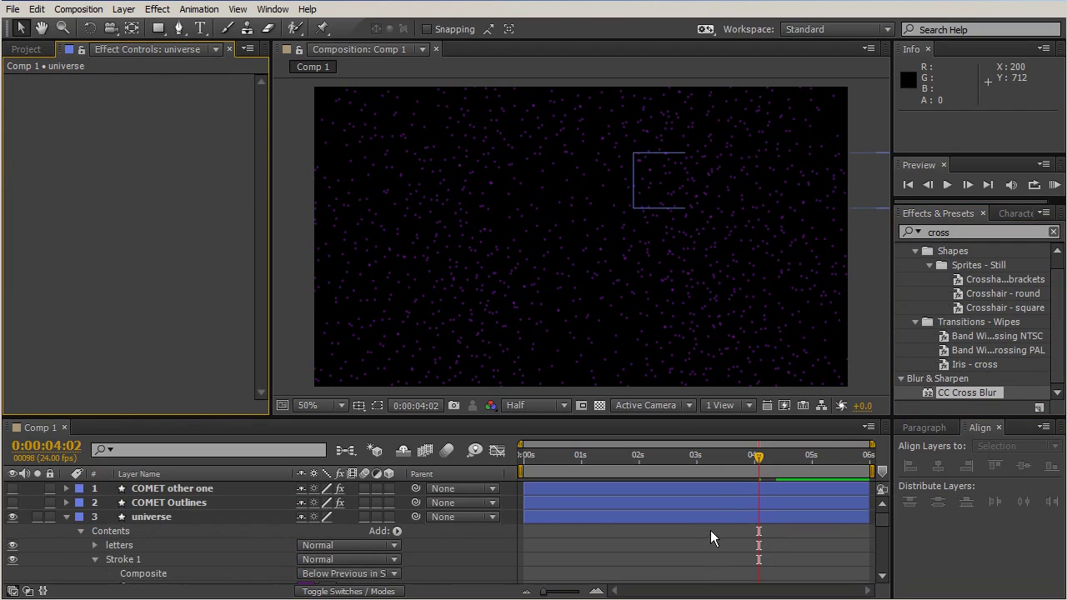
click(563, 520)
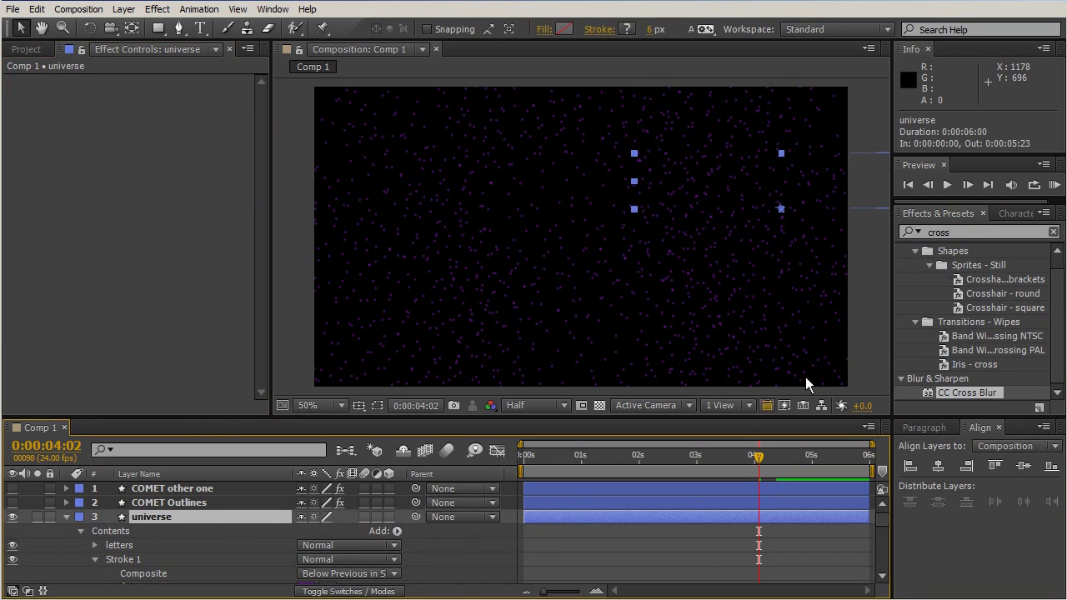
double_click(960, 392)
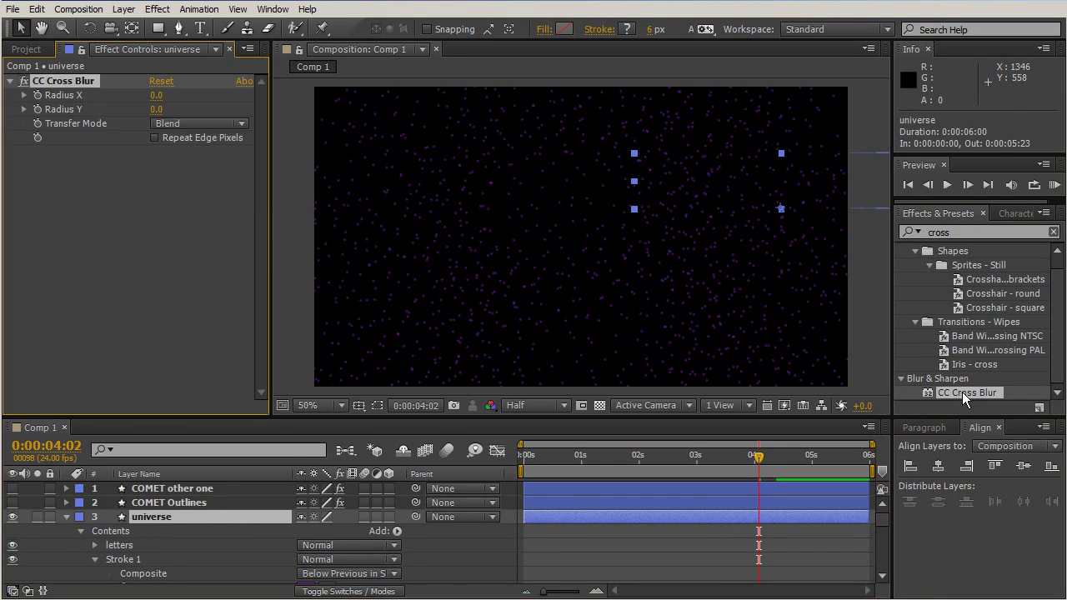
- Set both Radius X and Radius Y of the CC Cross Blur on the universe layer to 18
mouse_move(160, 100)
mouse_down()
mouse_move(157, 92)
mouse_move(168, 109)
mouse_up()
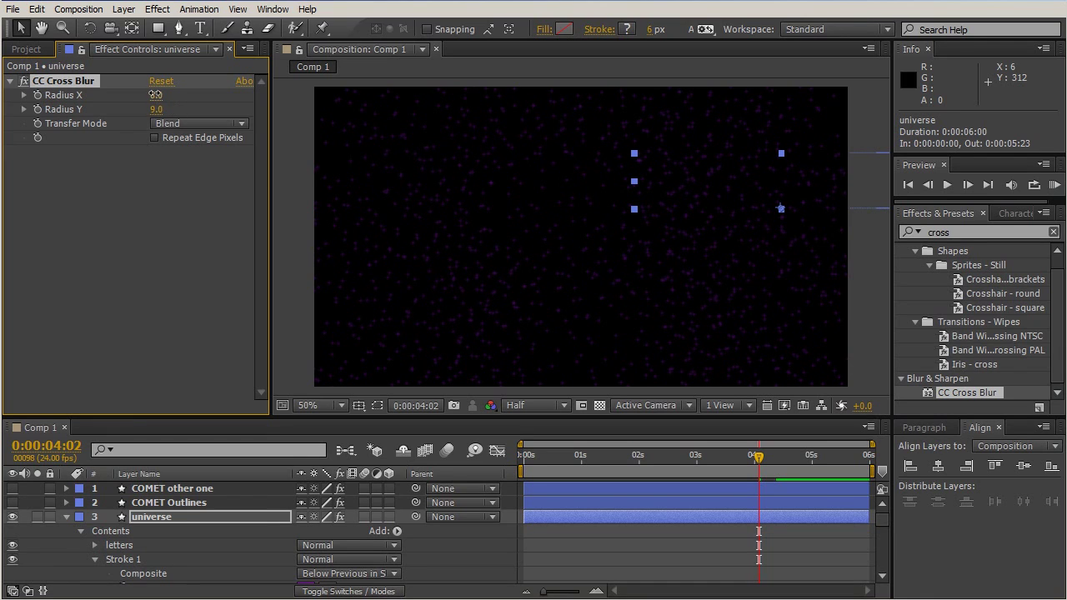
drag(153, 94, 167, 109)
scroll(580, 221, up, 2)
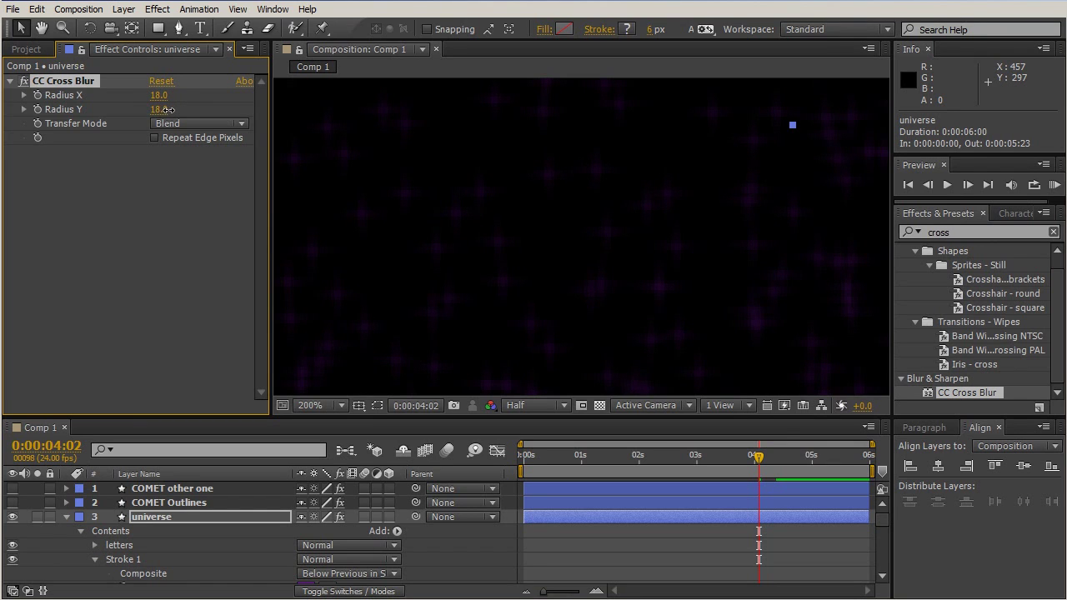
scroll(719, 209, down, 2)
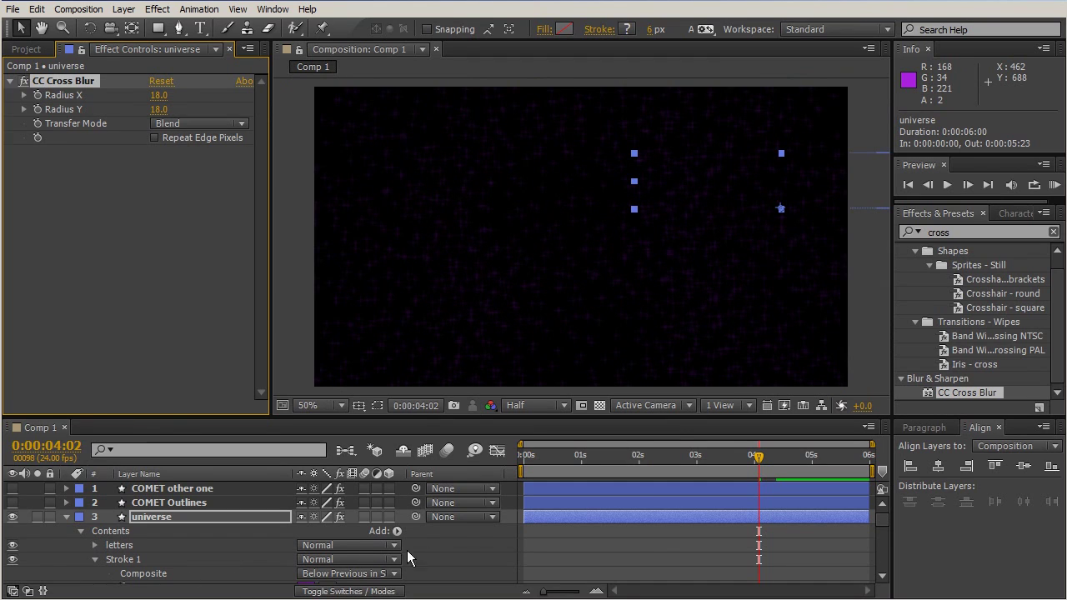
- Show the Opacity property of the universe layer and remove all its keyframes
click(637, 520)
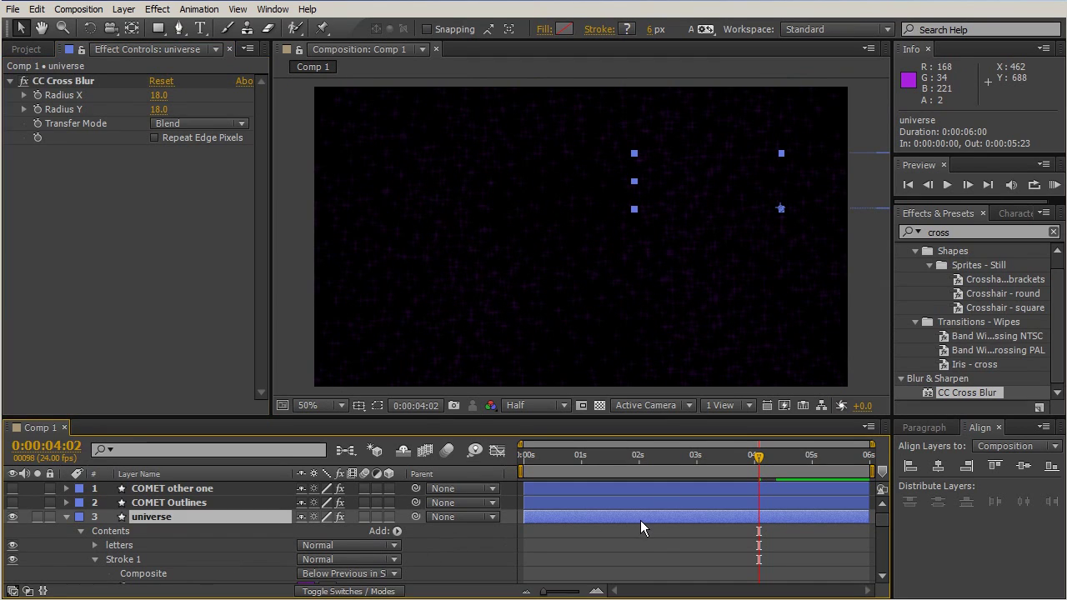
key(t)
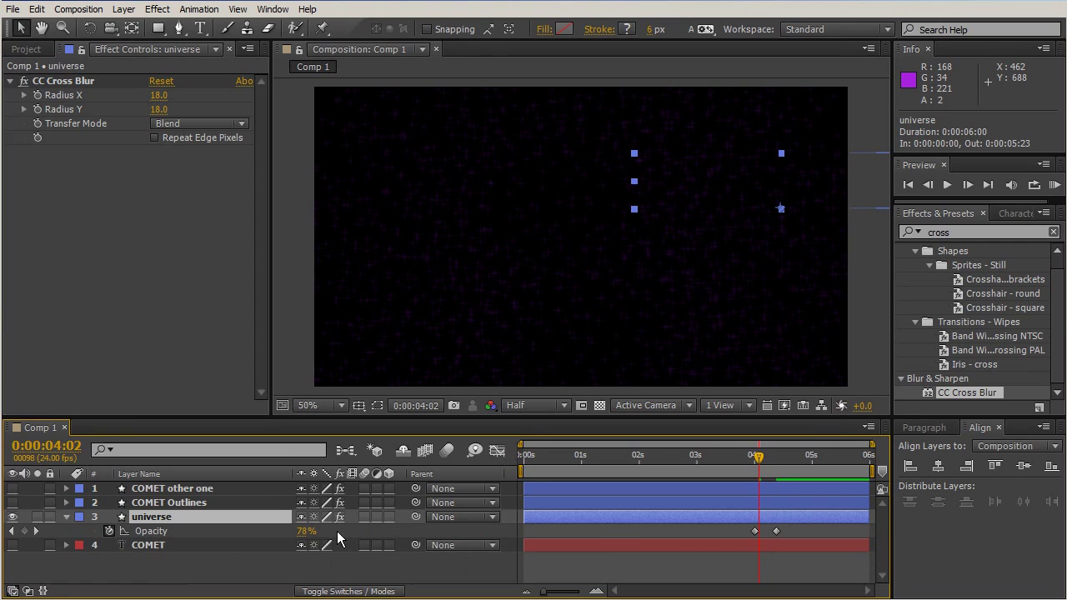
click(114, 534)
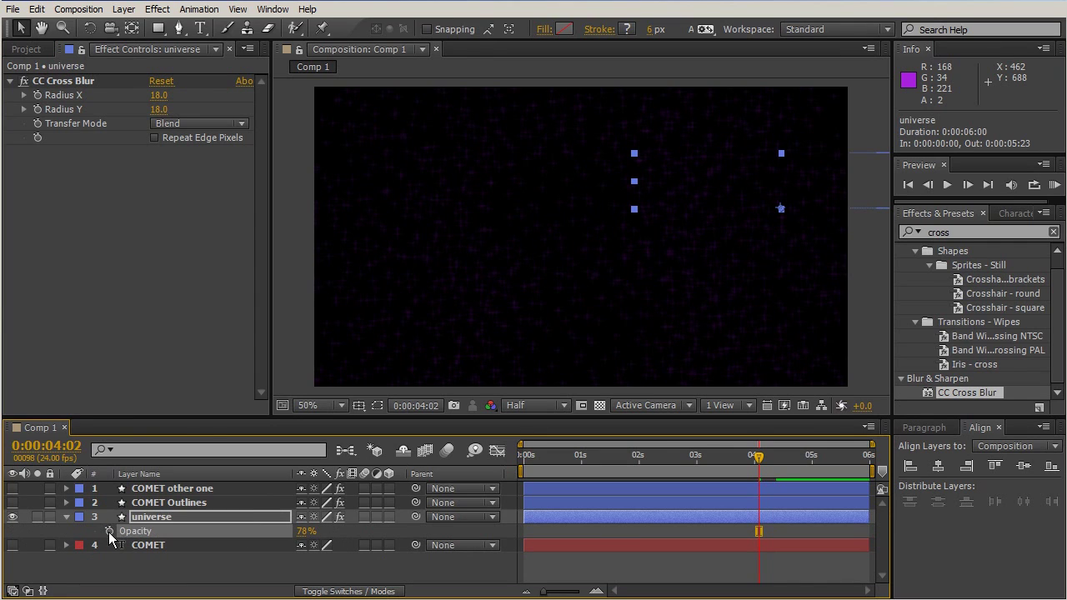
- Set the universe layer's opacity to 100% and its CC Cross Blur Radius X to 5 and Radius Y to 13
drag(306, 532, 631, 537)
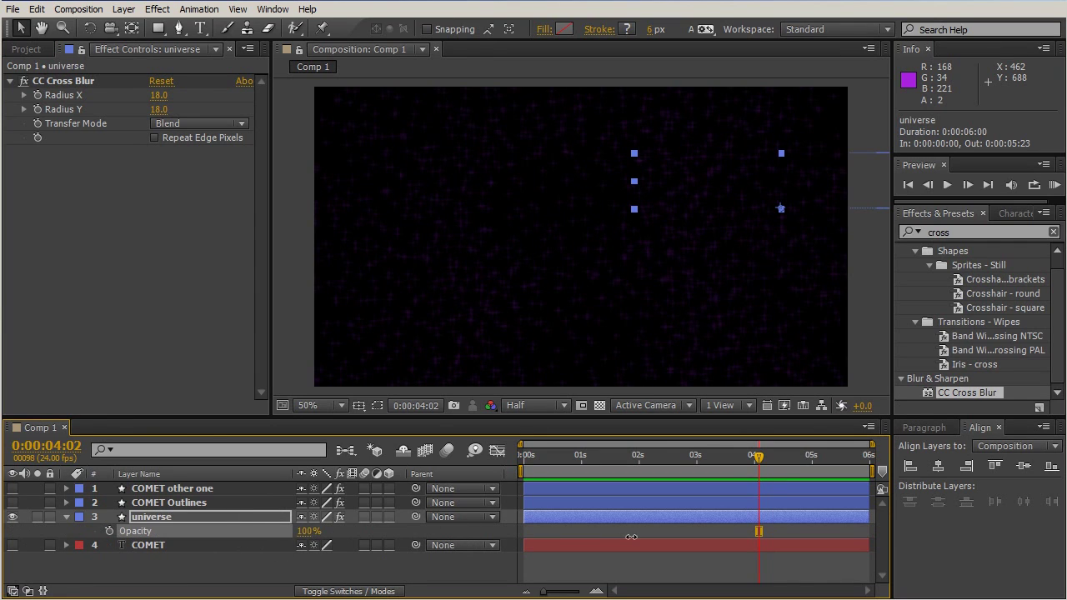
click(154, 95)
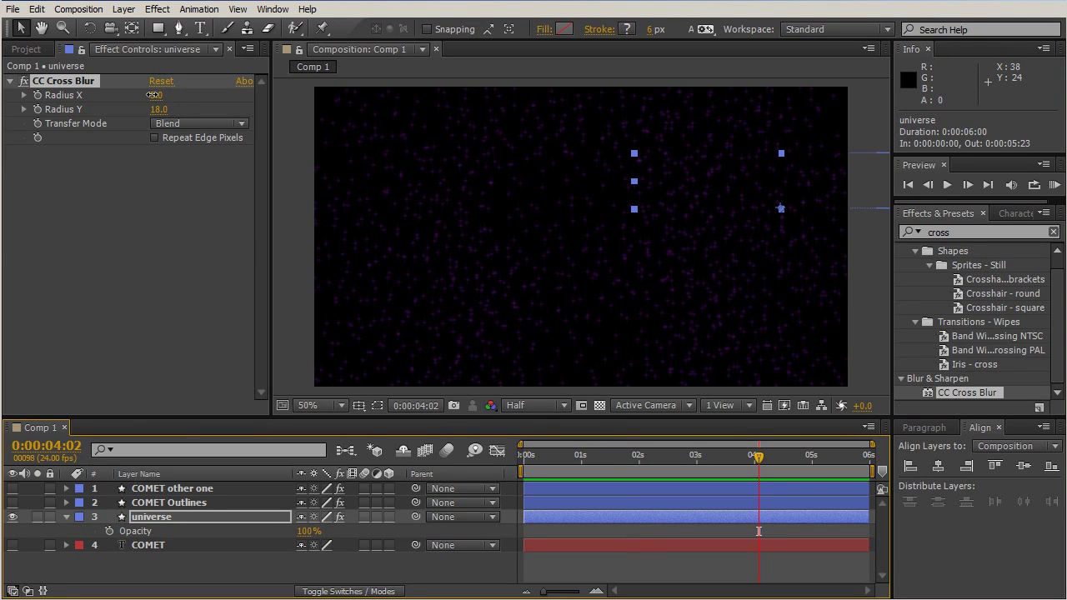
drag(159, 109, 149, 110)
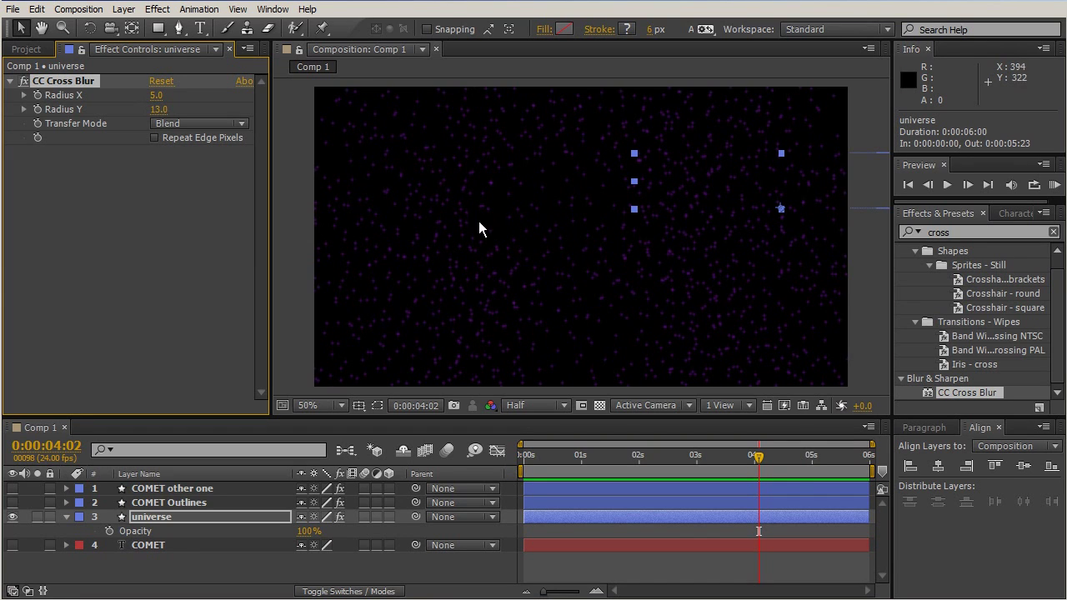
scroll(478, 221, up, 2)
scroll(478, 221, down, 2)
- Duplicate the universe layer and rename the copy stars
click(698, 519)
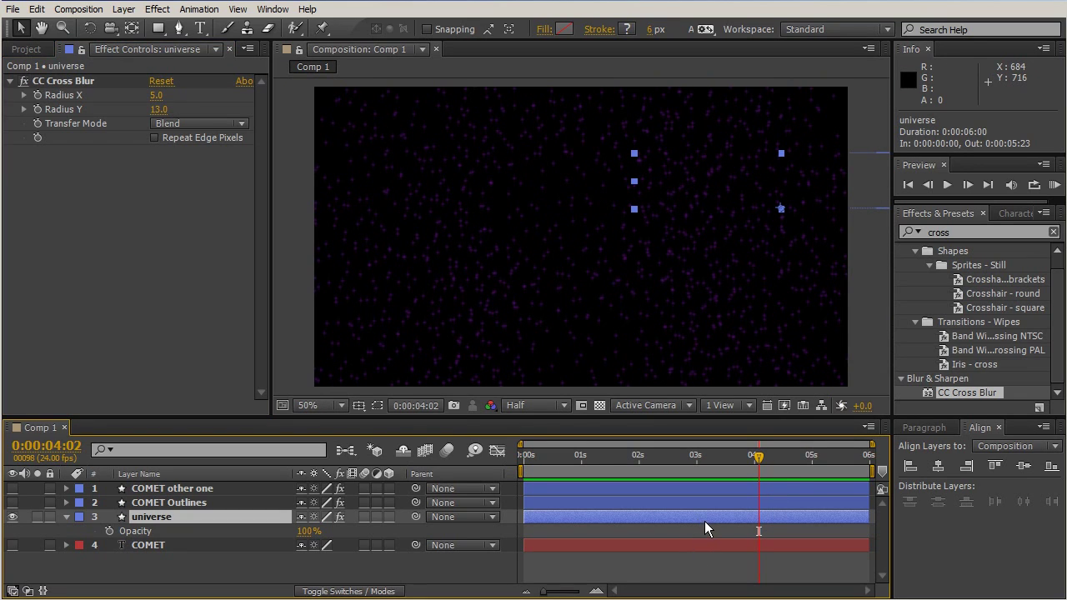
key(ctrl+d)
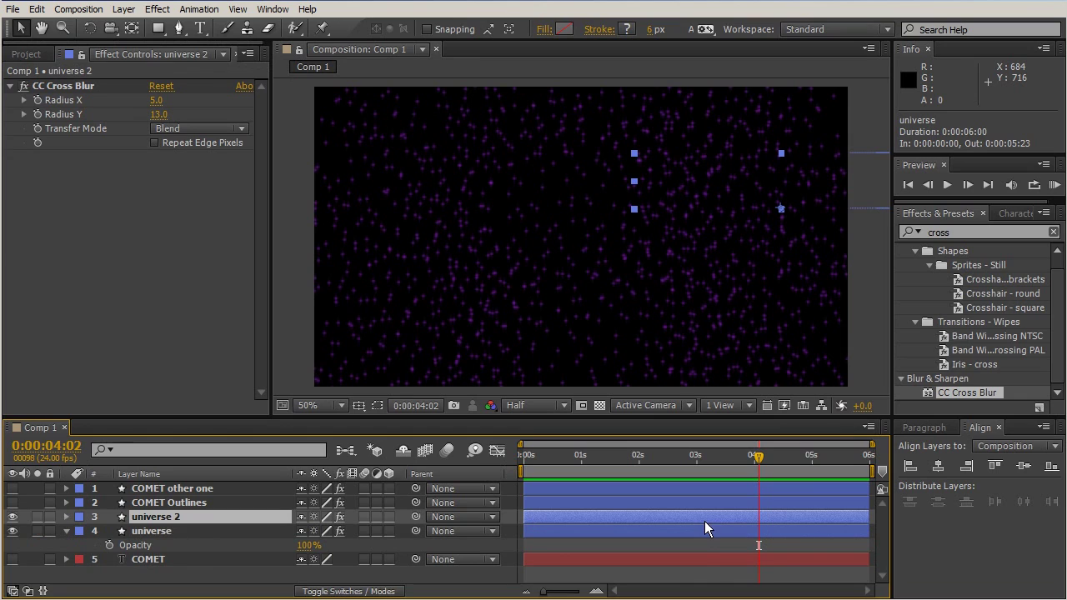
double_click(176, 518)
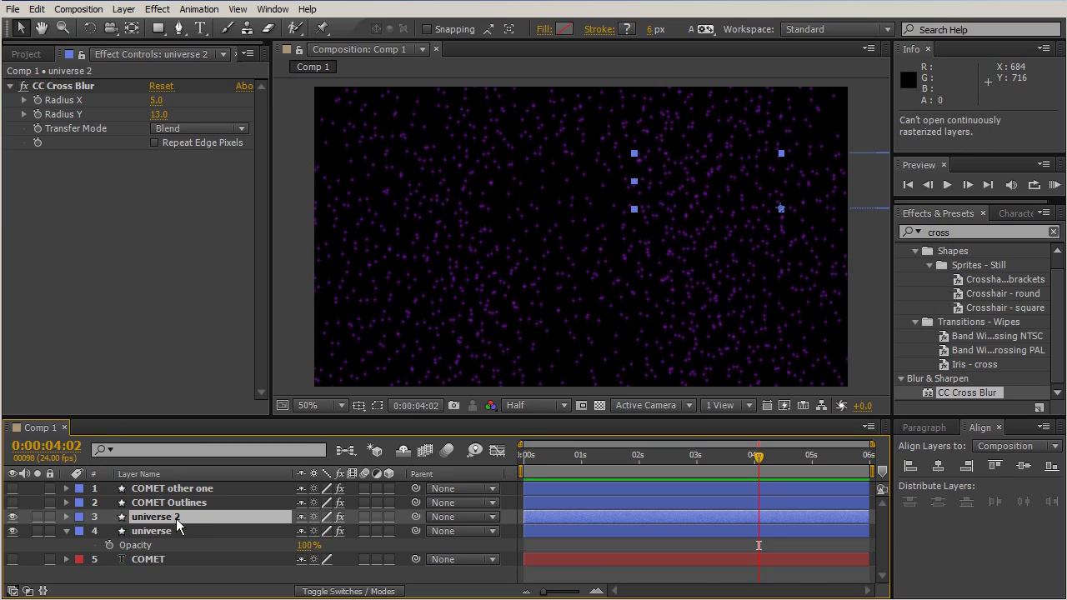
key(Return)
key(BackSpace)
text(st)
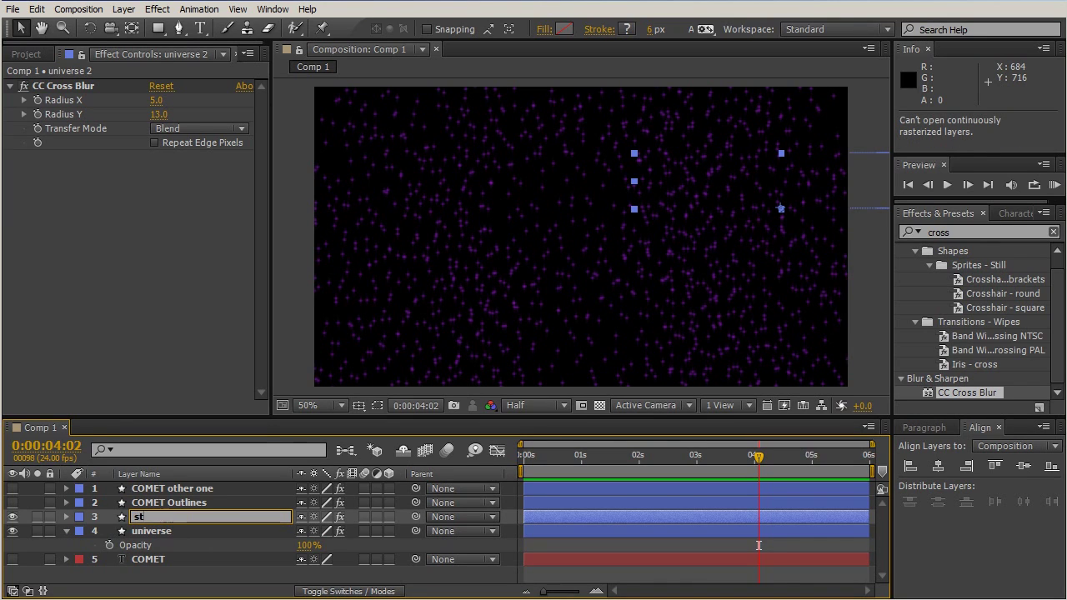
text(ars)
key(Return)
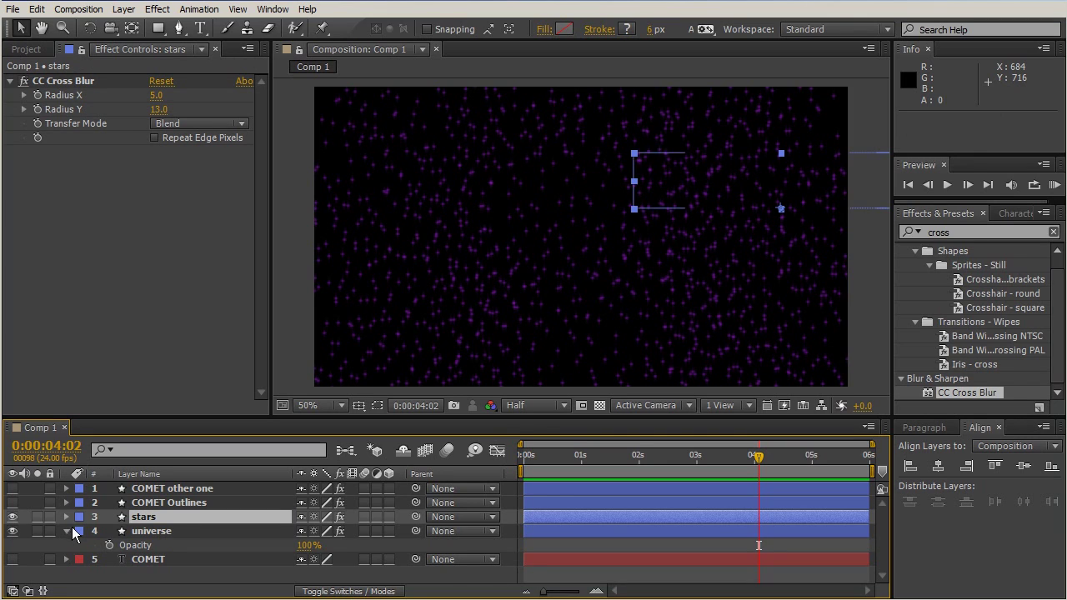
- Change the color of Stroke 1 on the stars layer to white (FFFFFF)
click(65, 517)
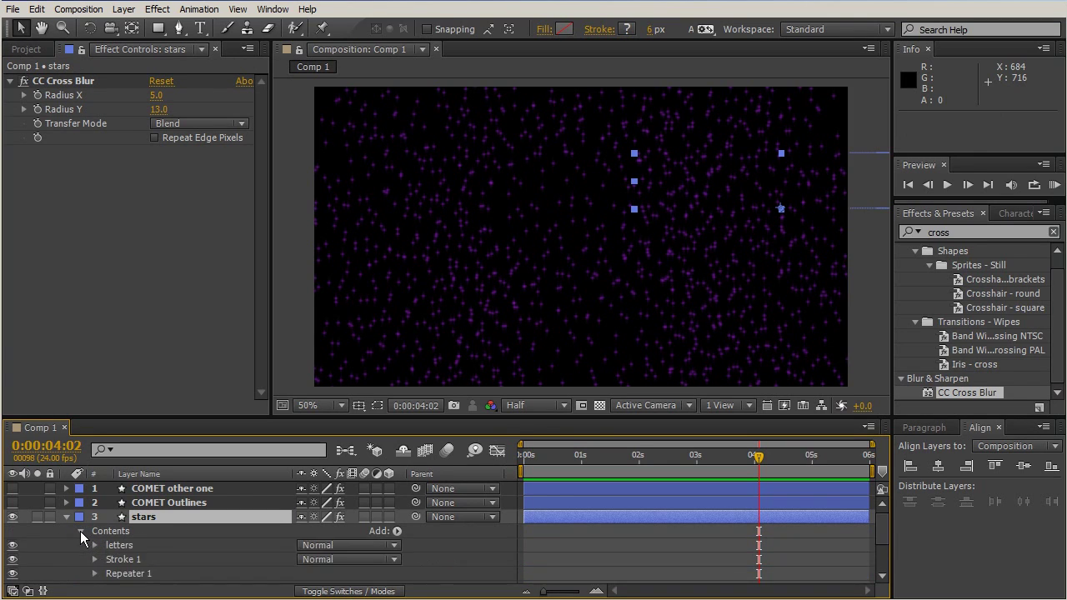
click(124, 559)
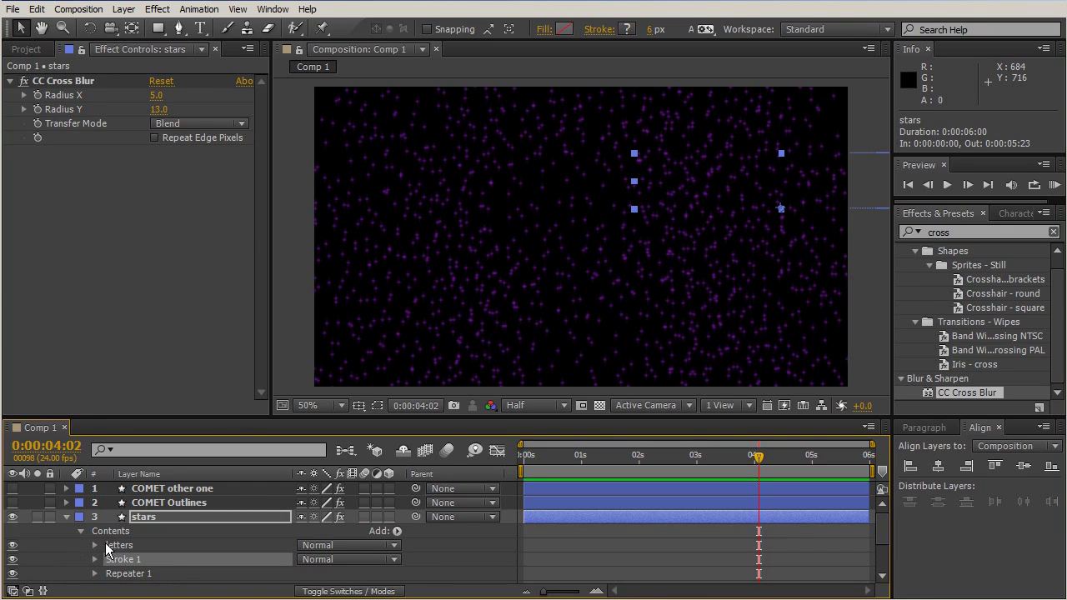
click(94, 560)
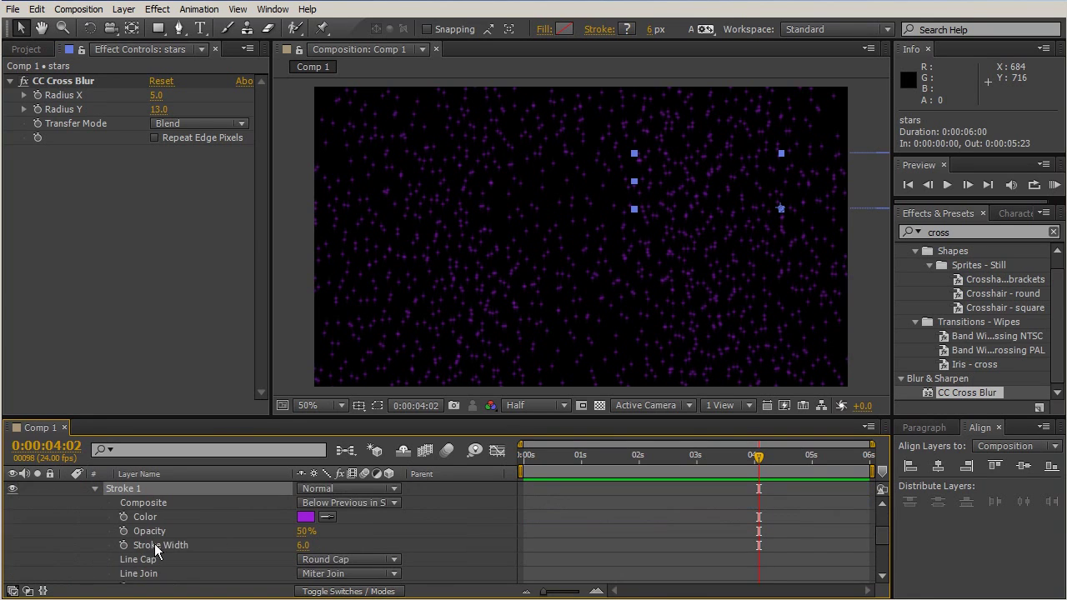
click(305, 517)
drag(261, 319, 37, 67)
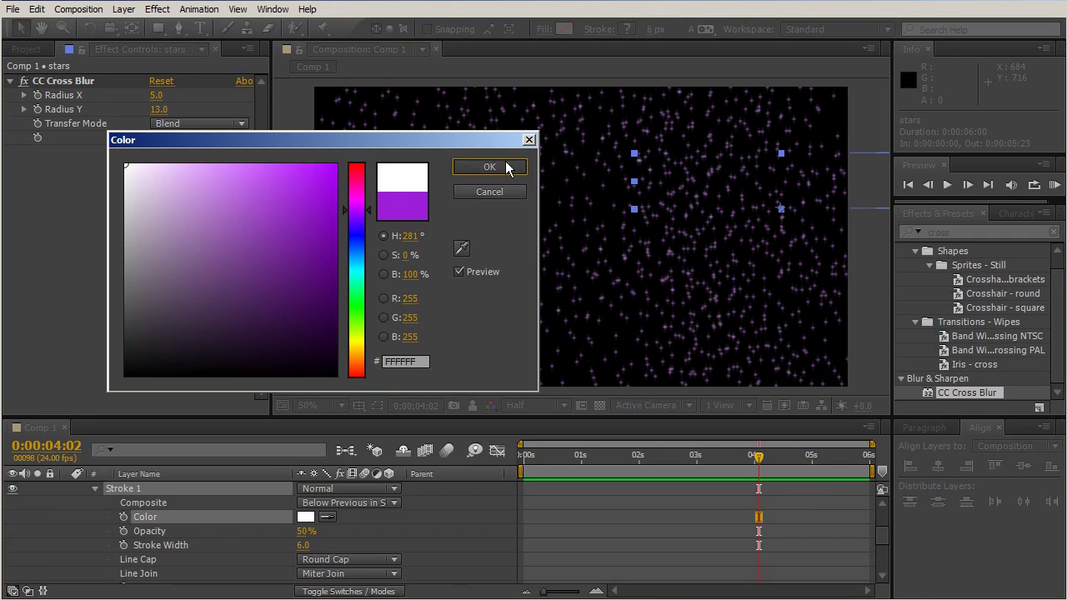
click(489, 166)
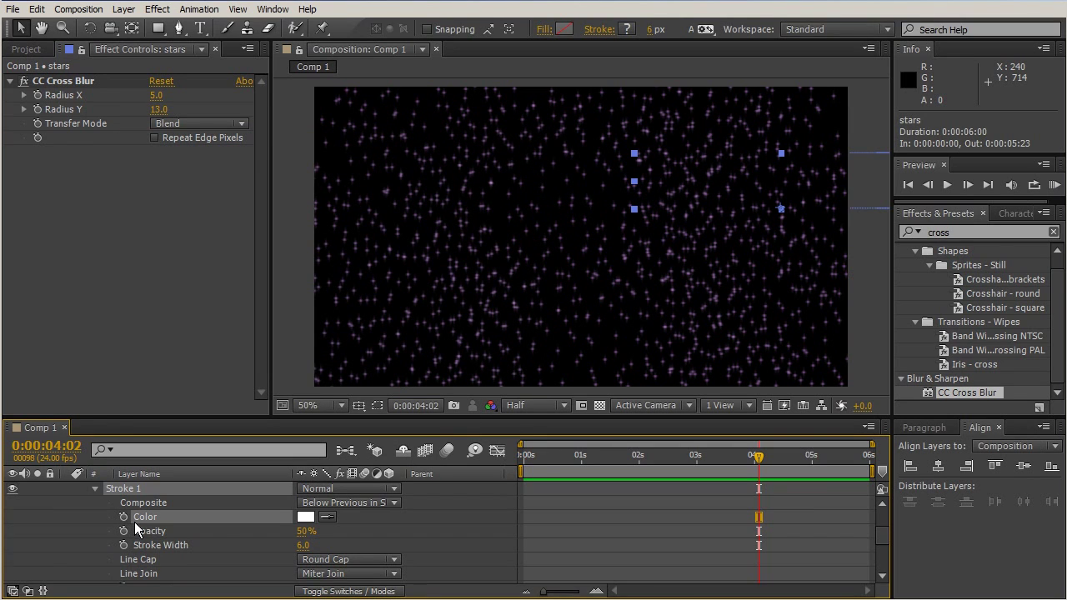
- Set the dash gap of Stroke 1 on the stars layer to 131
scroll(237, 560, down, 1)
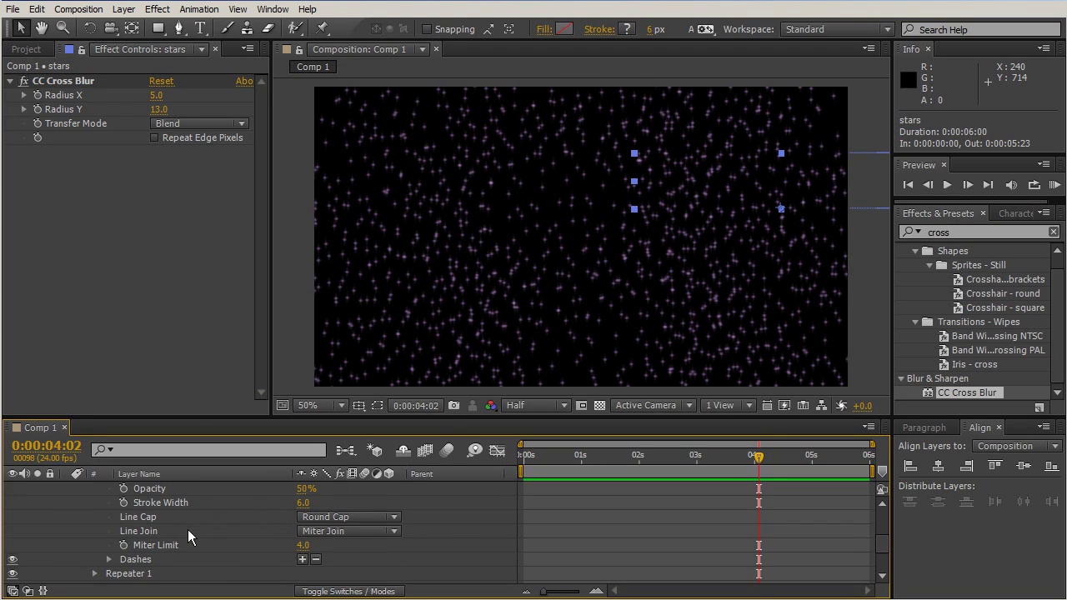
scroll(187, 529, up, 1)
scroll(187, 529, down, 1)
click(110, 559)
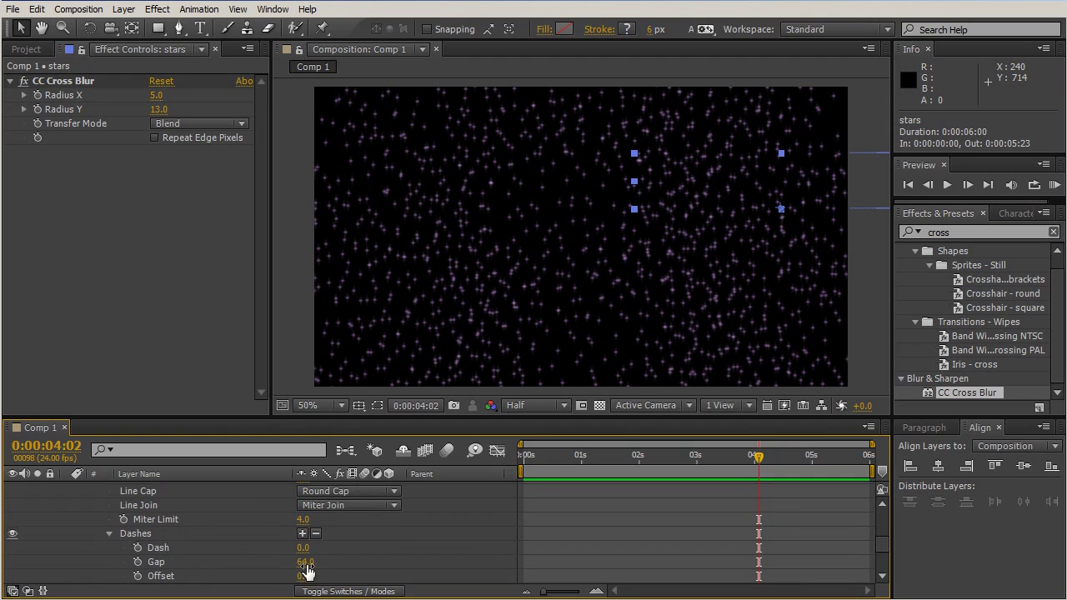
drag(304, 568, 365, 563)
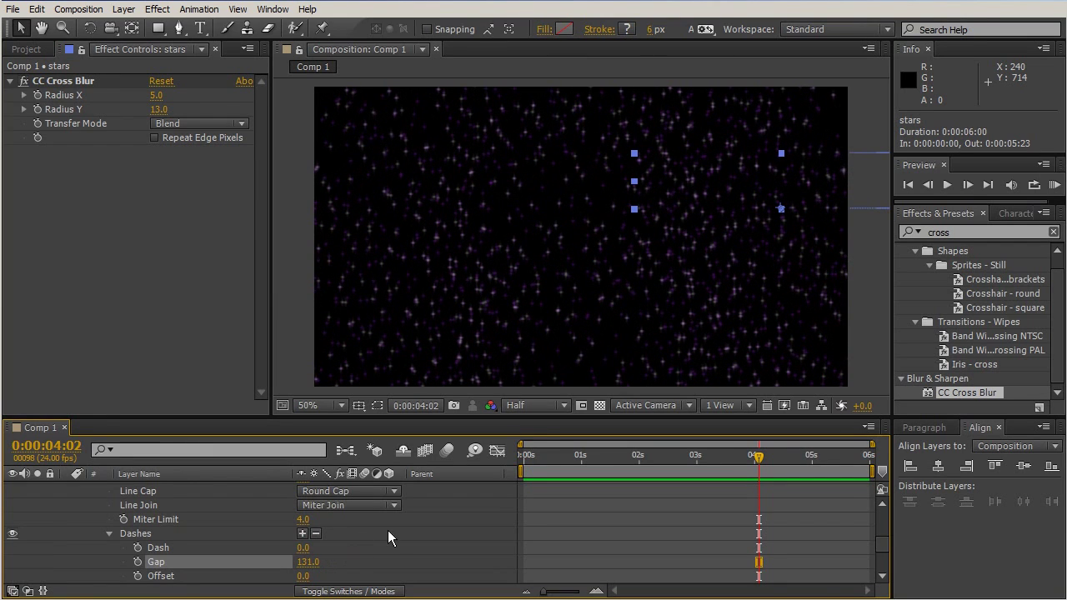
- Set the stroke width of Stroke 1 on the stars layer to 7
scroll(388, 540, up, 3)
click(305, 519)
text(7)
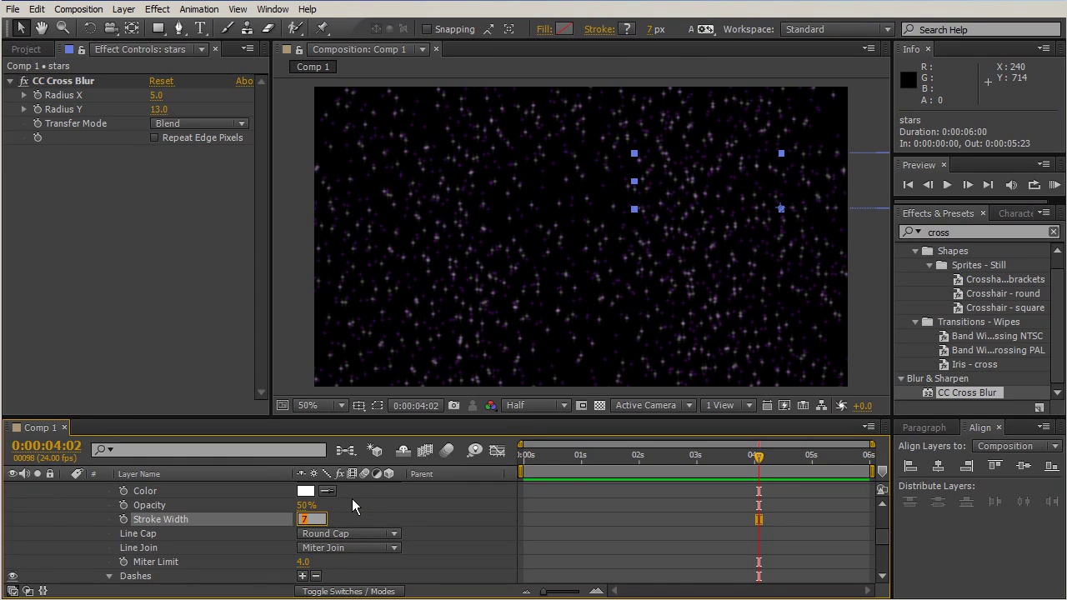
- Increase the dash gap of Stroke 1 on the stars layer to 621 and collapse the layer's properties
scroll(472, 542, down, 6)
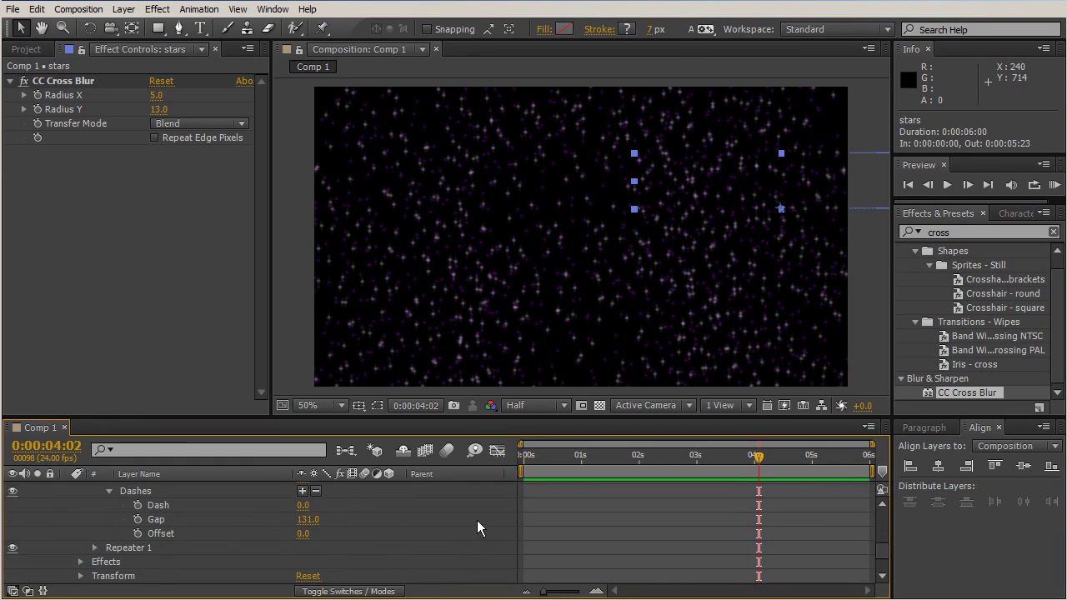
drag(311, 521, 679, 473)
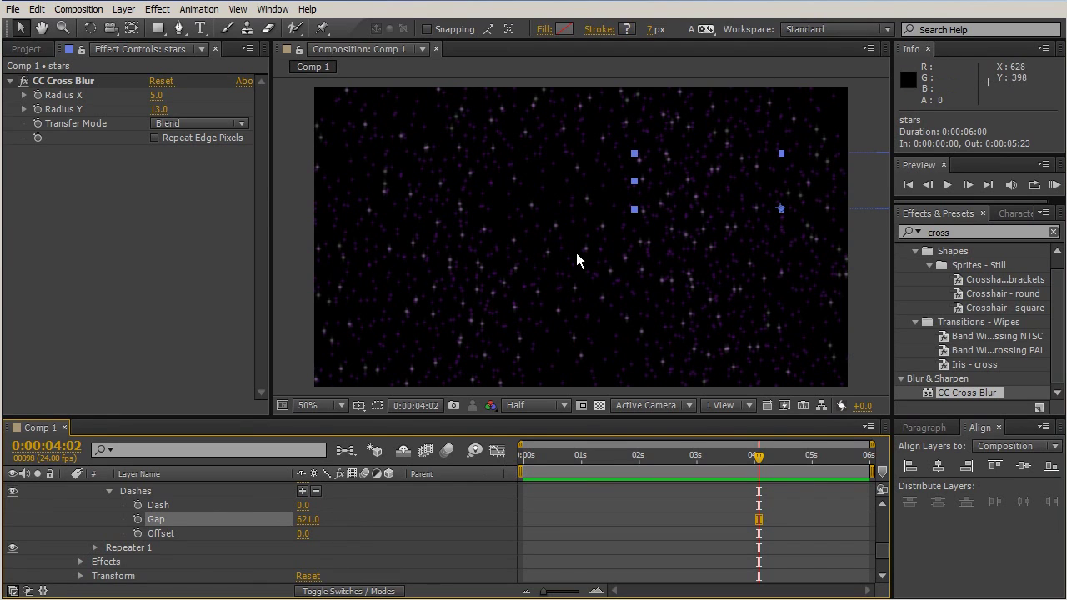
click(644, 516)
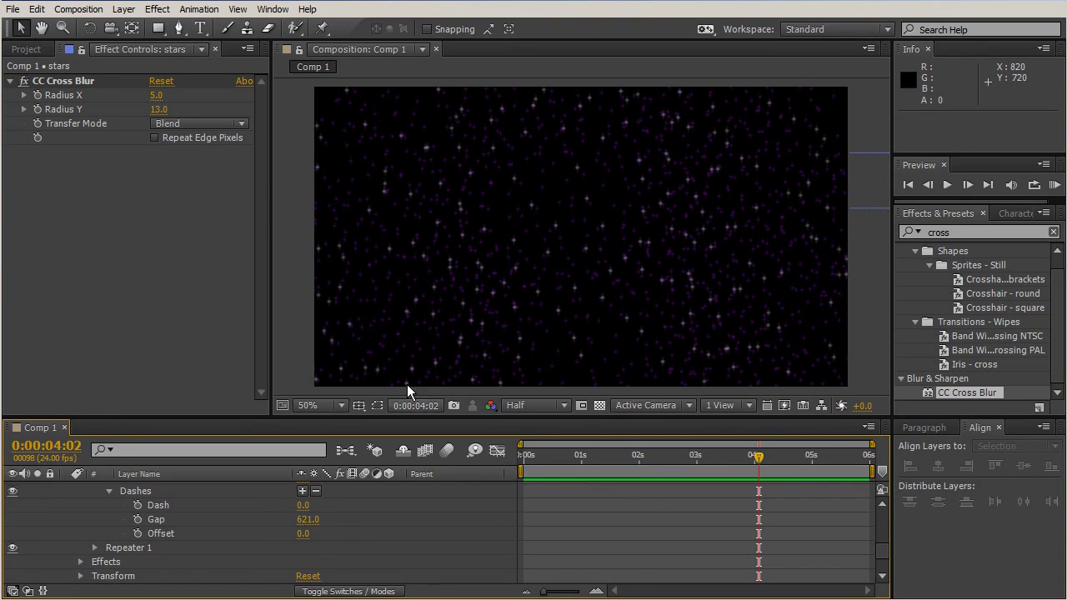
scroll(738, 521, up, 5)
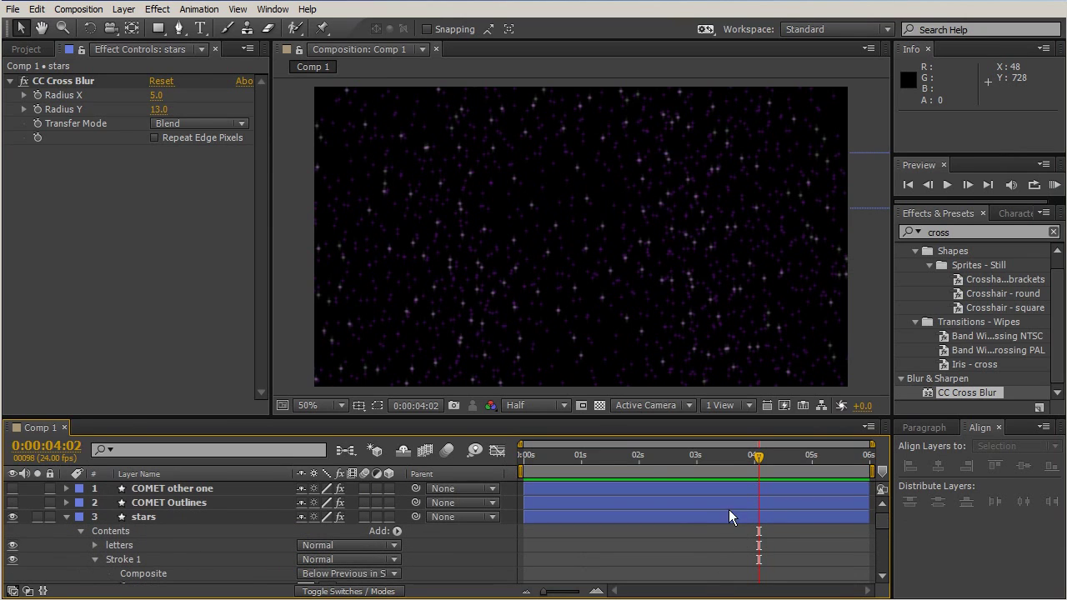
click(66, 517)
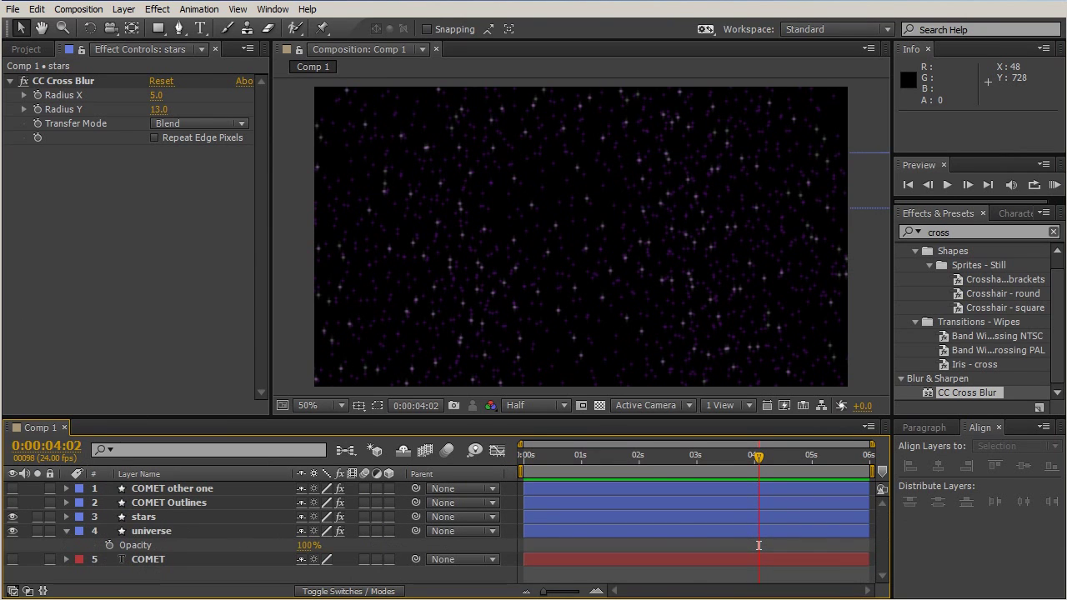
- Add a Position keyframe at 0:00:00:00 to both the stars and universe layers
drag(757, 460, 379, 492)
click(66, 531)
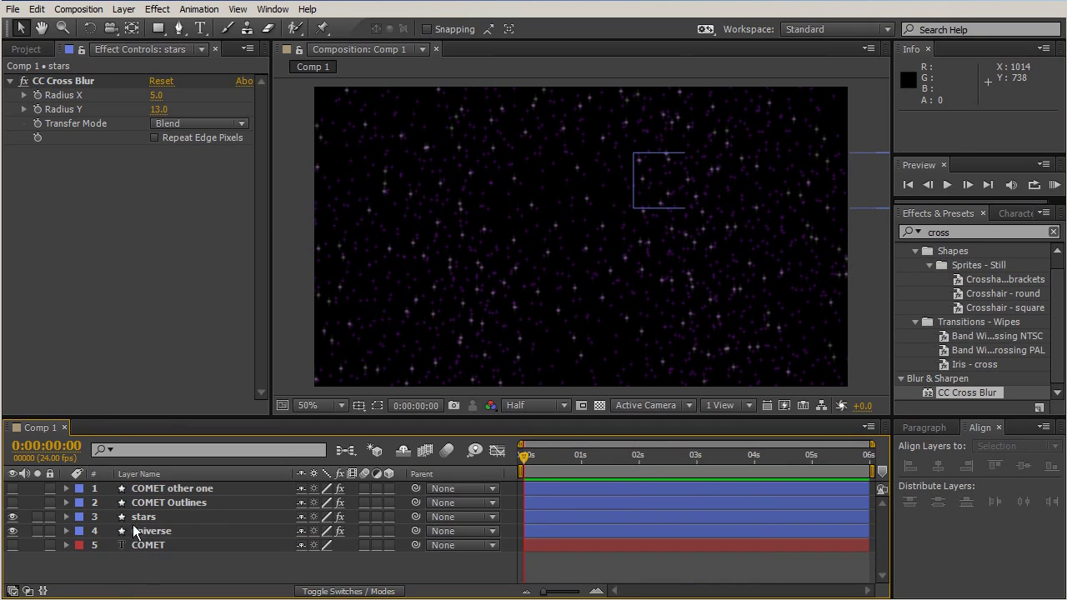
click(158, 516)
shift+click(162, 527)
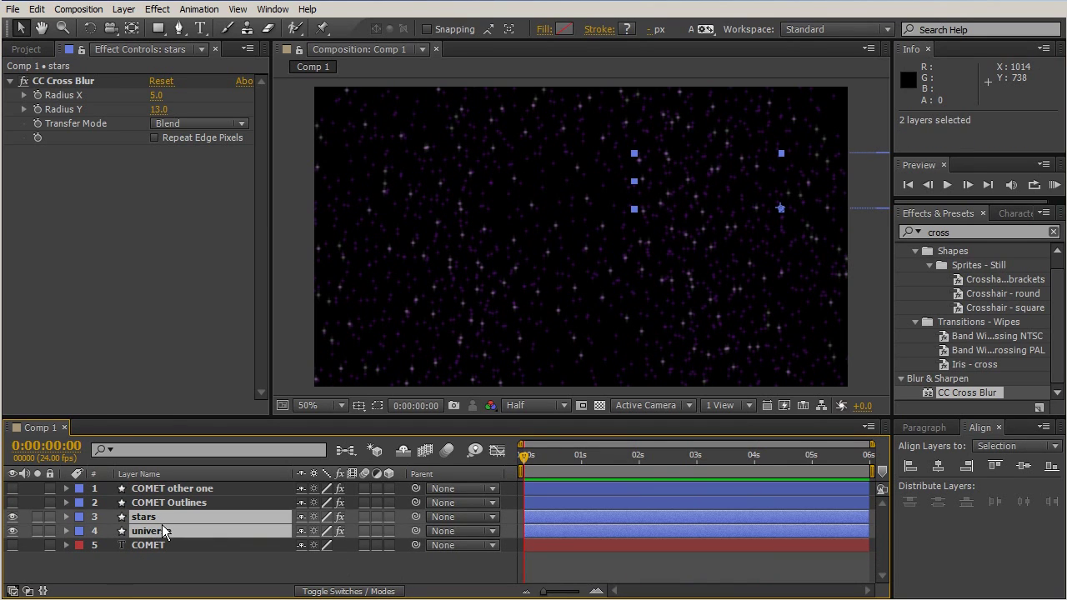
key(p)
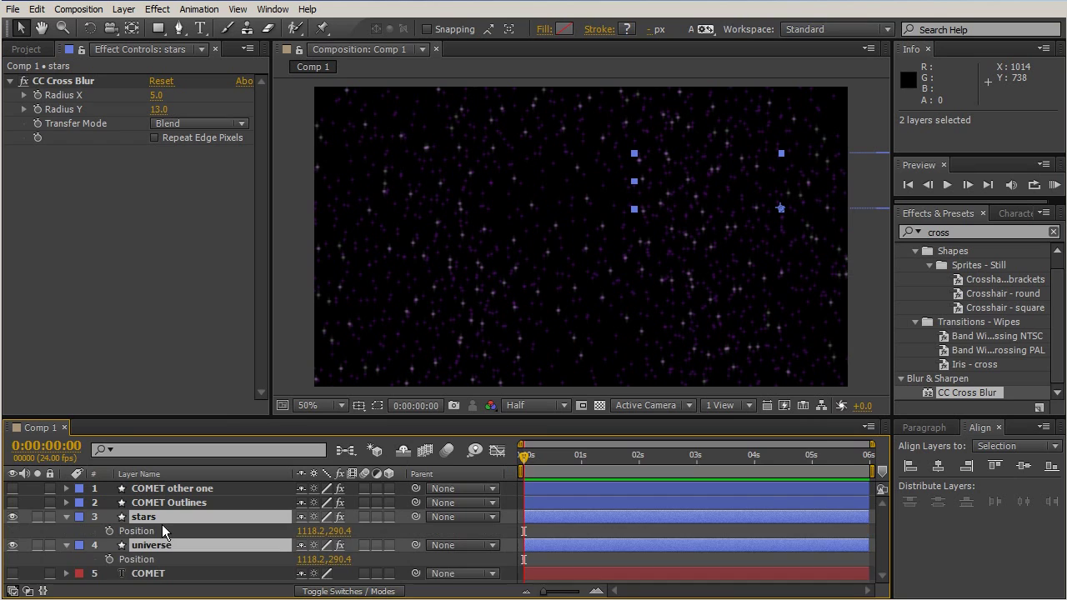
click(110, 530)
- At 0:00:05:23, nudge the stars and universe layers left to an X position of 1056.2, keyframing the drift
drag(526, 458, 927, 475)
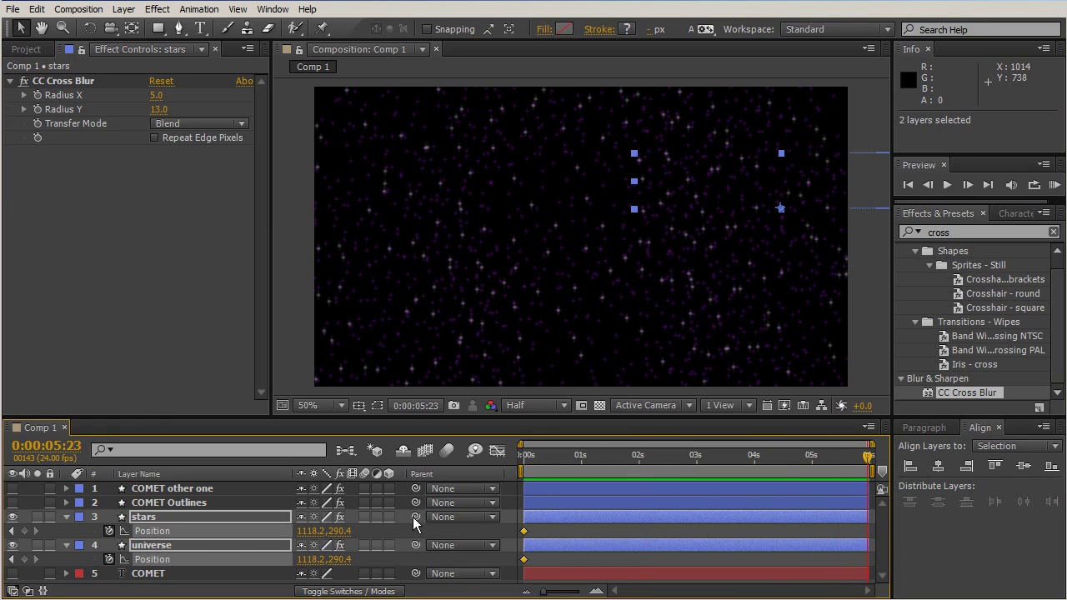
key(Left)
key(Left)
key(Left)
key(Left)
key(Left)
key(Left)
key(Left)
key(Left)
key(Left)
key(Left)
key(Left)
key(Left)
key(Left)
key(Left)
key(Left)
key(Left)
key(Left)
key(Left)
key(Left)
key(Left)
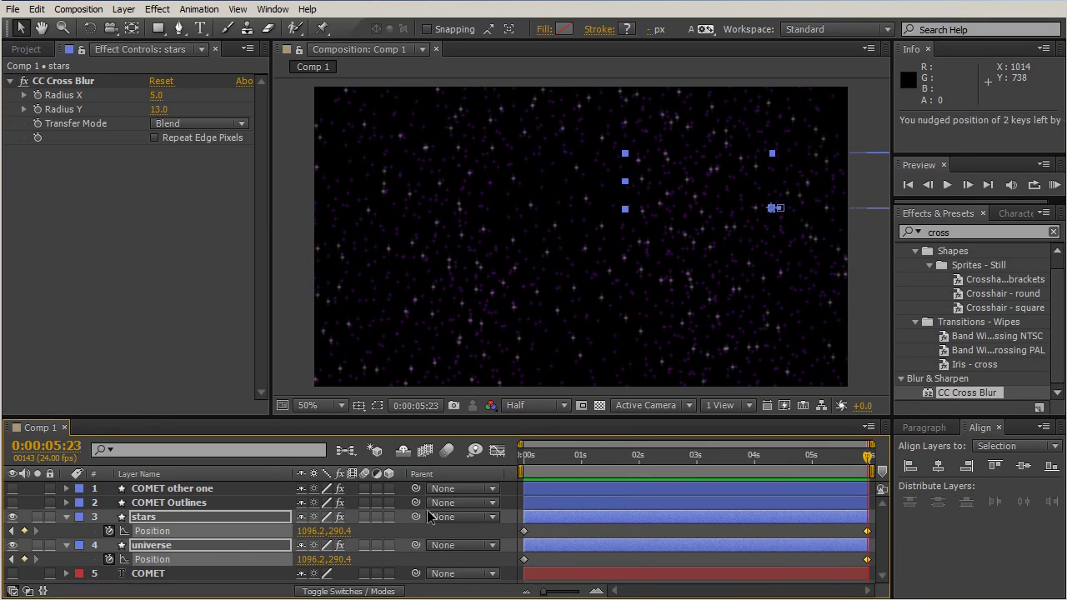
key(Left)
key(Left)
key(Left)
key(Left)
key(Left)
key(Left)
key(Left)
key(Left)
key(Left)
key(Left)
key(Left)
key(Left)
key(Left)
key(Left)
key(Left)
key(Left)
key(Left)
key(Left)
key(Left)
key(Left)
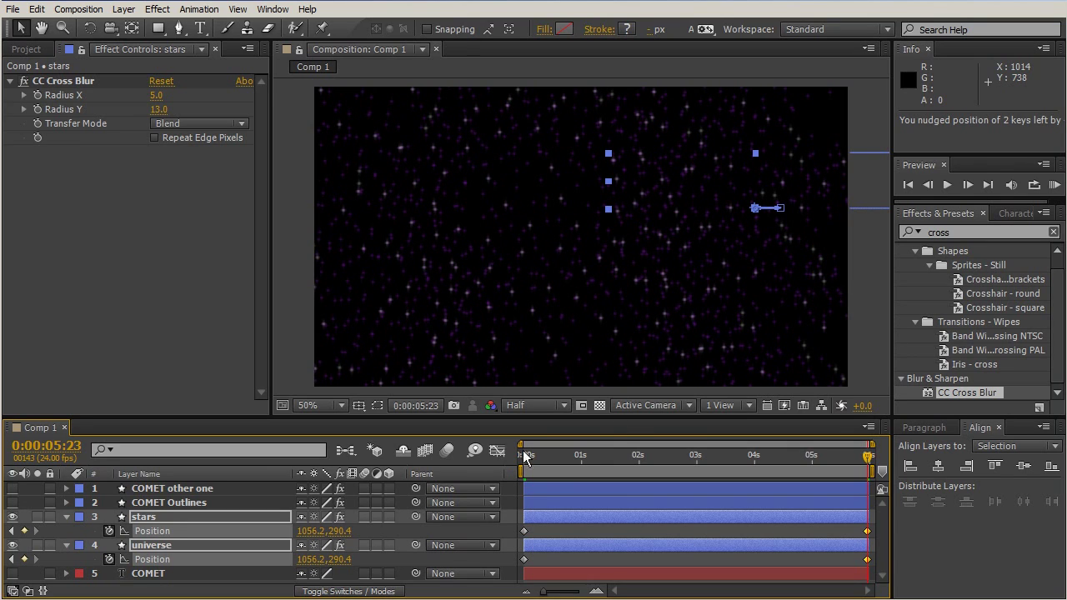
- Return to 0:00:00:00, make the COMET other one and COMET Outlines layers visible, and preview the full animation
drag(875, 466, 448, 382)
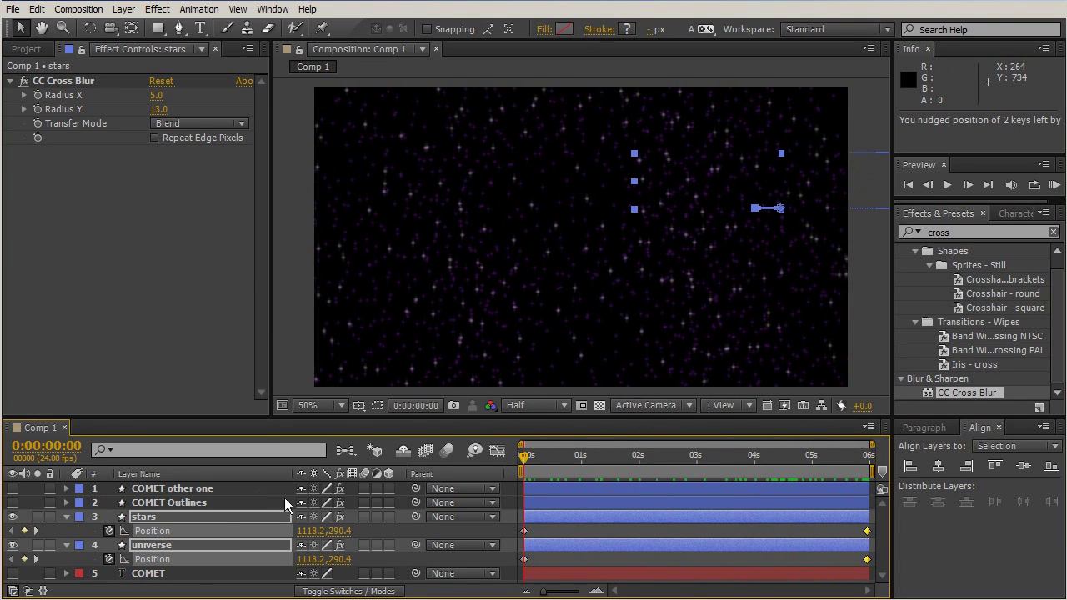
click(12, 489)
click(13, 503)
key(KP_0)
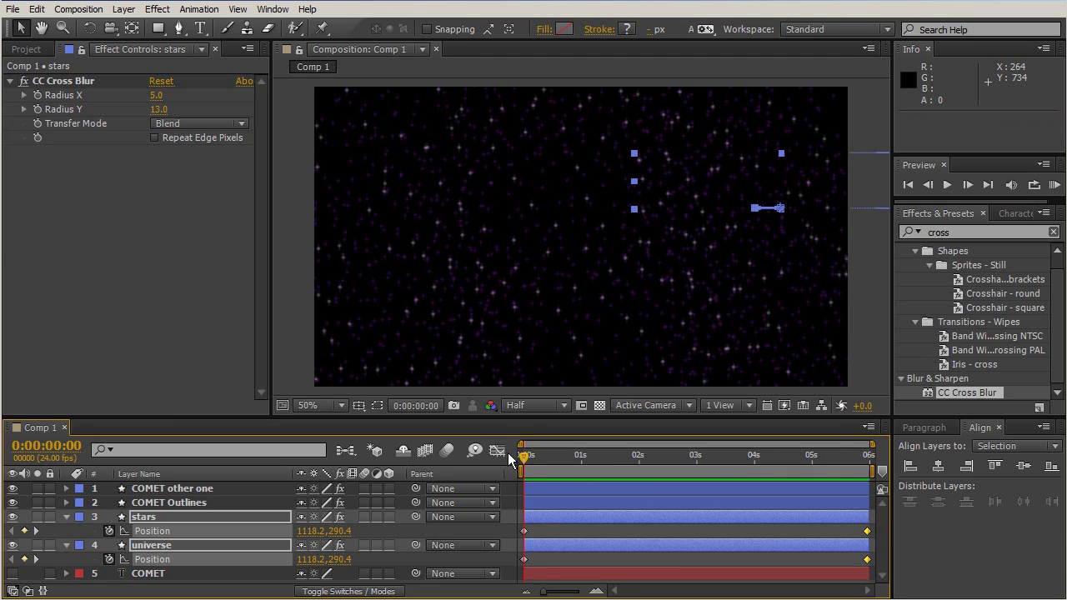